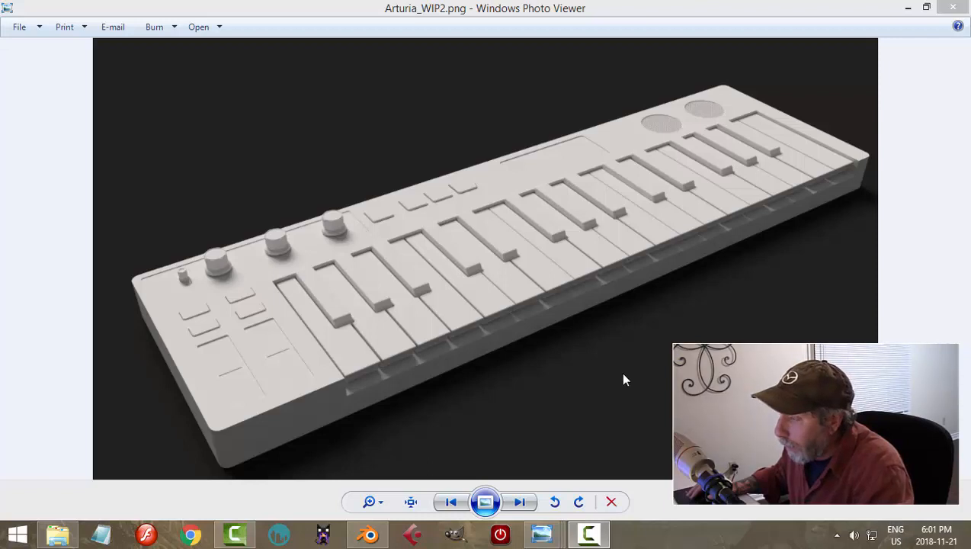
View the open pictures keyboard_video2.png, GrandPiano_video_wip4e.jpg at actual size, and upright_piano_diagram.jpg
{"action": "mouse_move", "coordinate": [546, 533]}
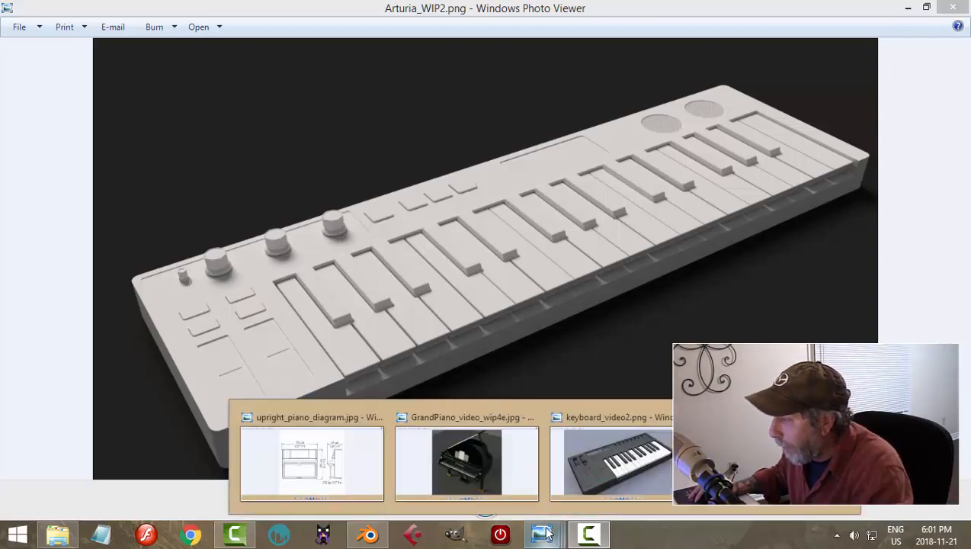
{"action": "left_click", "coordinate": [617, 470]}
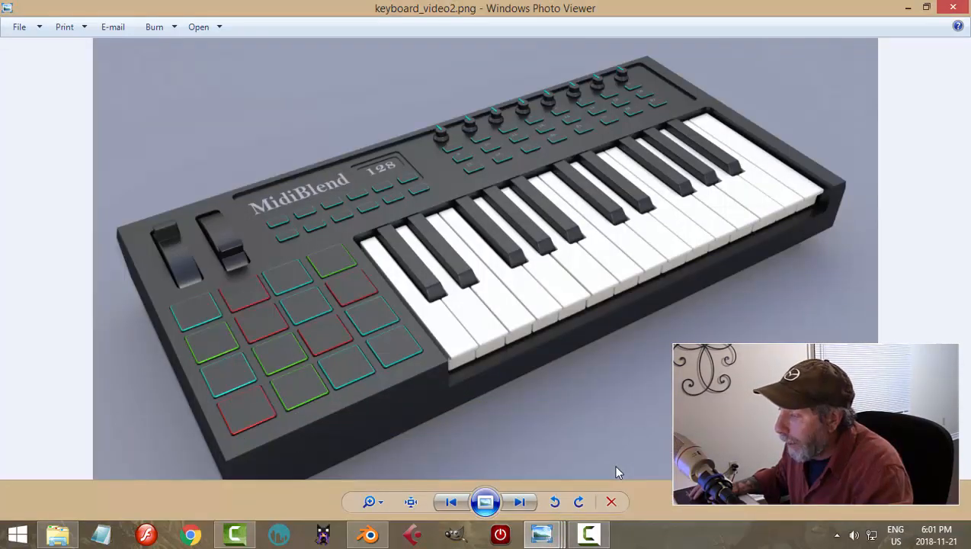
{"action": "mouse_move", "coordinate": [542, 533]}
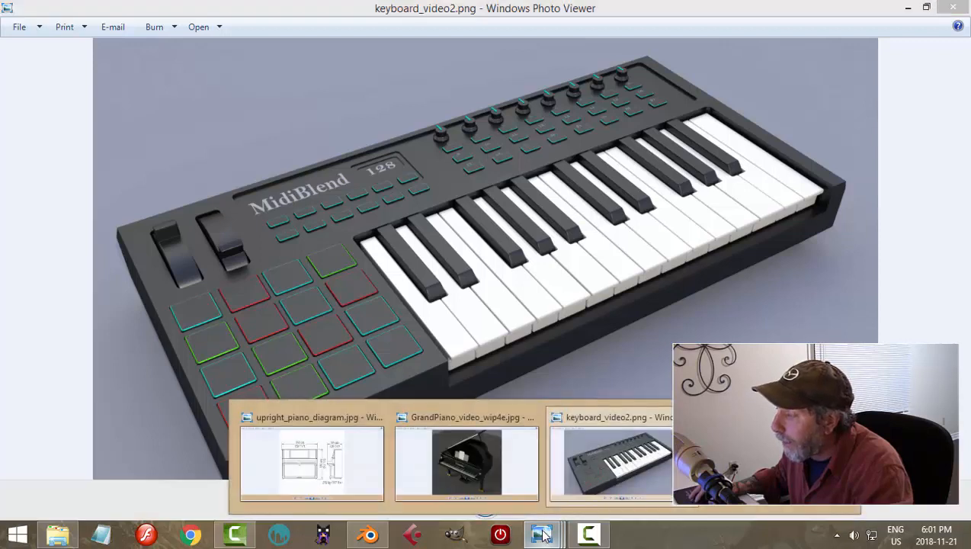
{"action": "left_click", "coordinate": [481, 478]}
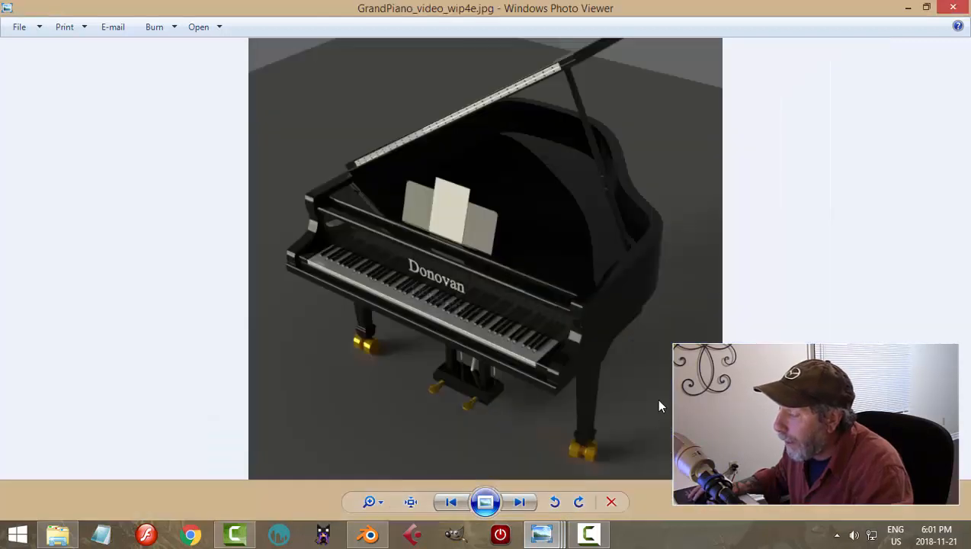
{"action": "left_click", "coordinate": [413, 502]}
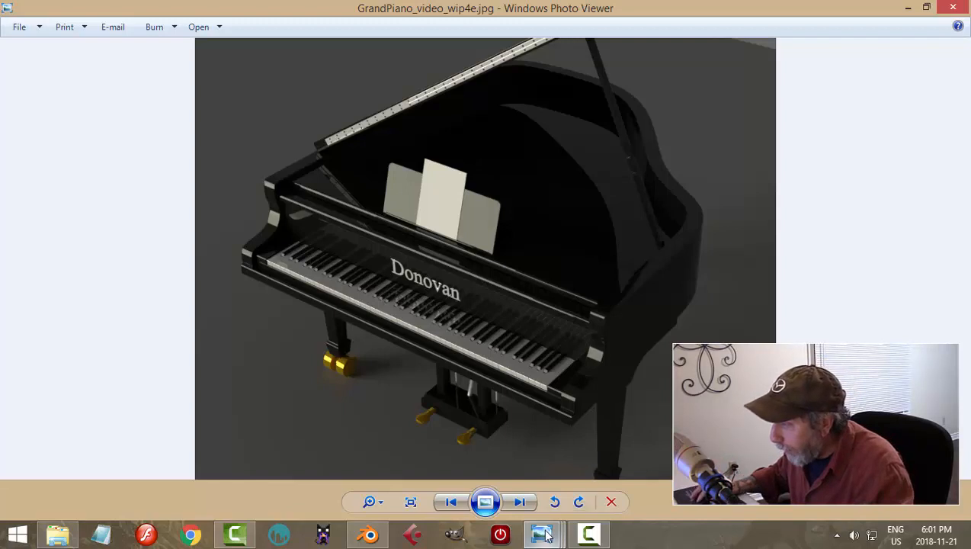
{"action": "mouse_move", "coordinate": [543, 533]}
{"action": "left_click", "coordinate": [337, 480]}
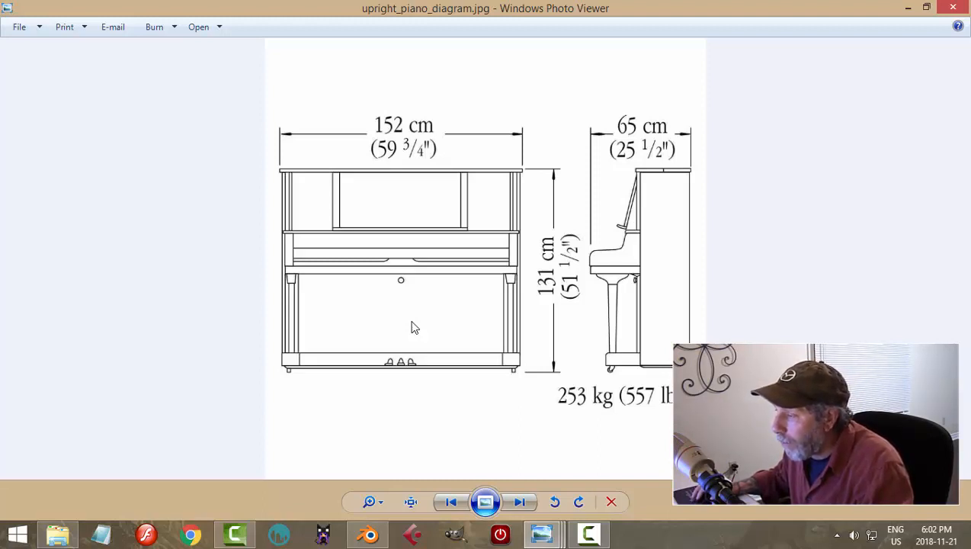
Switch to Blender and delete all the default scene objects: cube, camera and lamp
{"action": "left_click", "coordinate": [369, 534]}
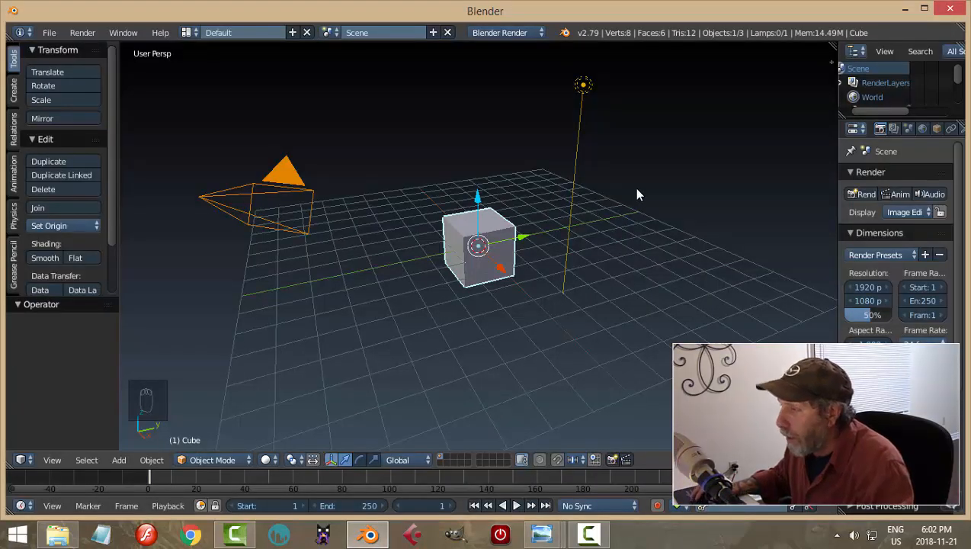
{"action": "key", "text": "a"}
{"action": "key", "text": "a"}
{"action": "key", "text": "a"}
{"action": "key", "text": "x"}
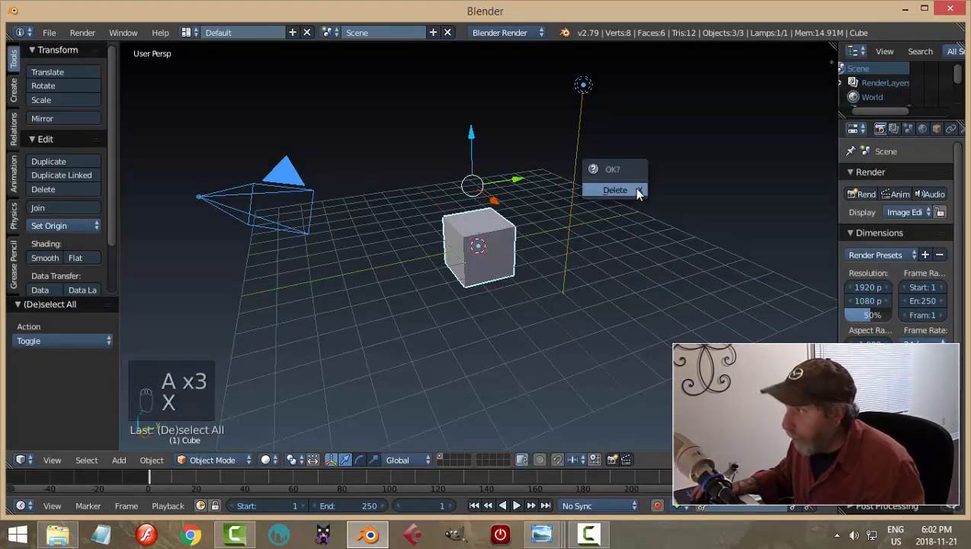
{"action": "left_click", "coordinate": [634, 191]}
Set the render engine to Cycles Render with GPU Compute as the device
{"action": "left_click", "coordinate": [499, 33]}
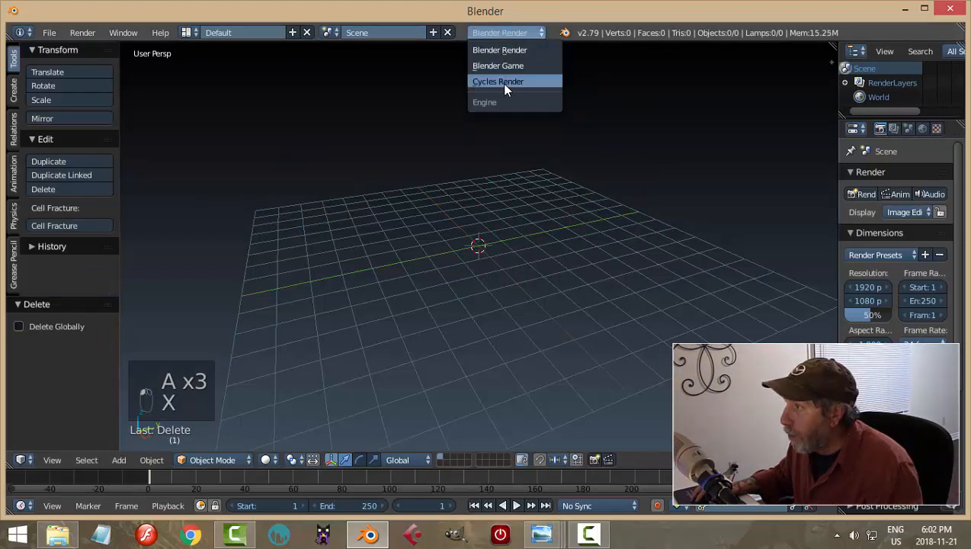
{"action": "left_click", "coordinate": [501, 83]}
{"action": "left_click", "coordinate": [891, 248]}
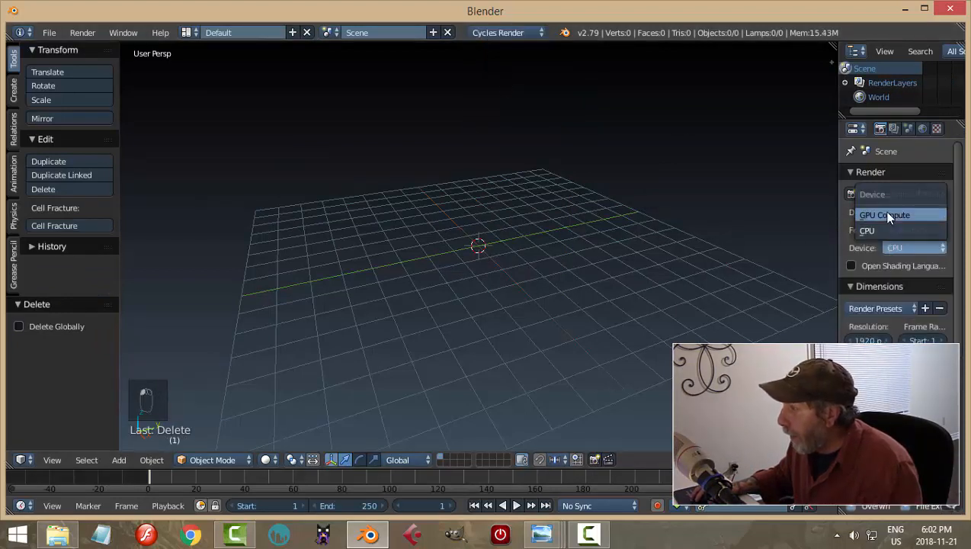
{"action": "left_click", "coordinate": [883, 214]}
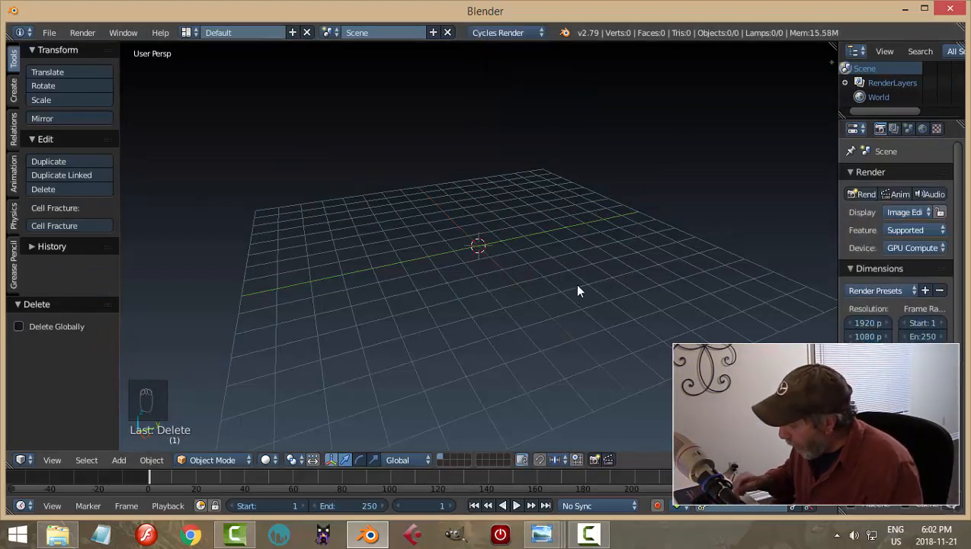
Set the viewport to front orthographic view and enable Background Images with a new image slot for all views
{"action": "key", "text": "KP_1"}
{"action": "key", "text": "KP_5"}
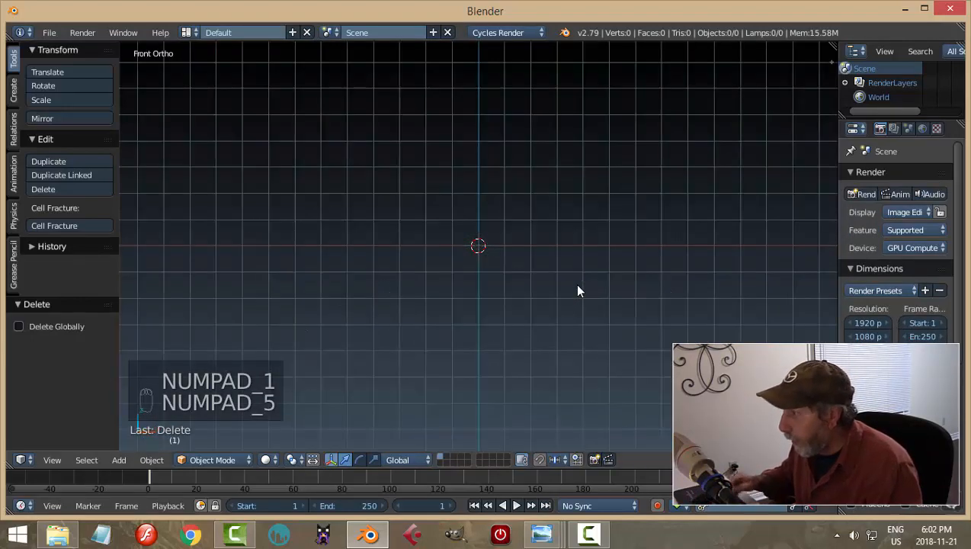
{"action": "key", "text": "n"}
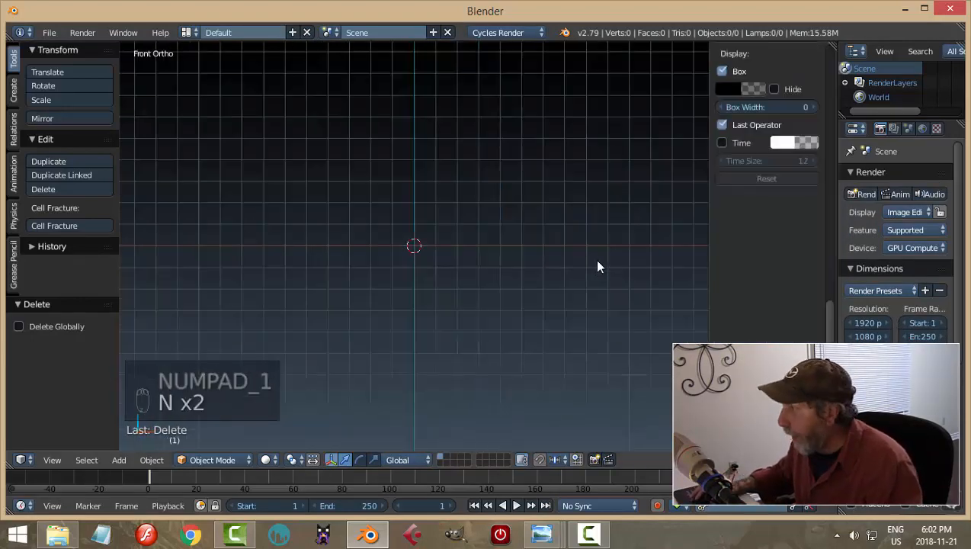
{"action": "left_click_drag", "start_coordinate": [827, 354], "coordinate": [825, 267]}
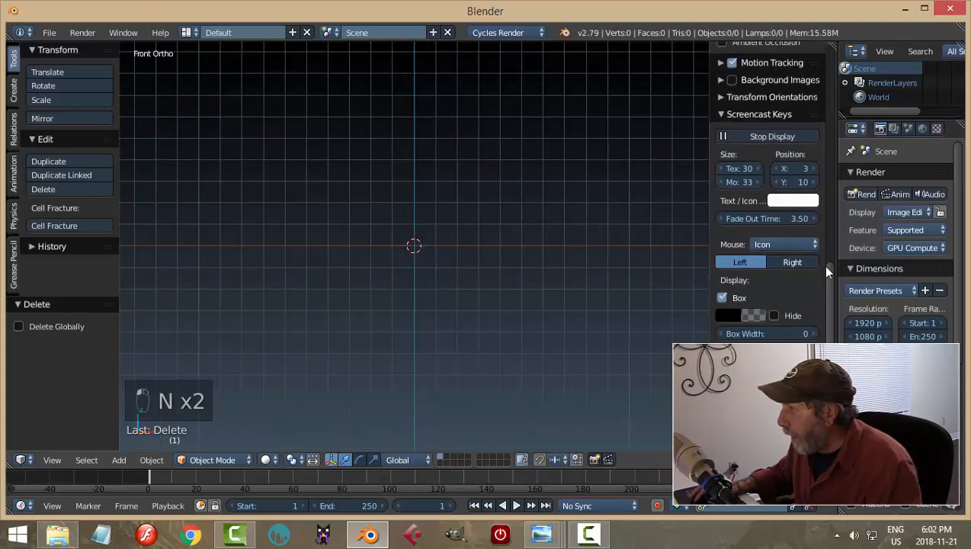
{"action": "left_click", "coordinate": [717, 114]}
{"action": "scroll", "coordinate": [747, 180], "scroll_direction": "up", "scroll_amount": 2}
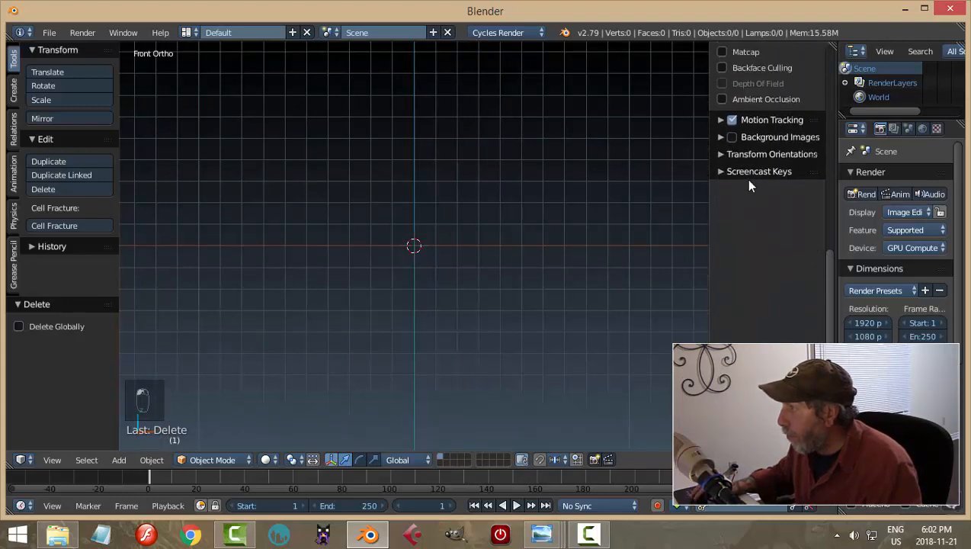
{"action": "left_click", "coordinate": [731, 137]}
{"action": "left_click", "coordinate": [721, 137]}
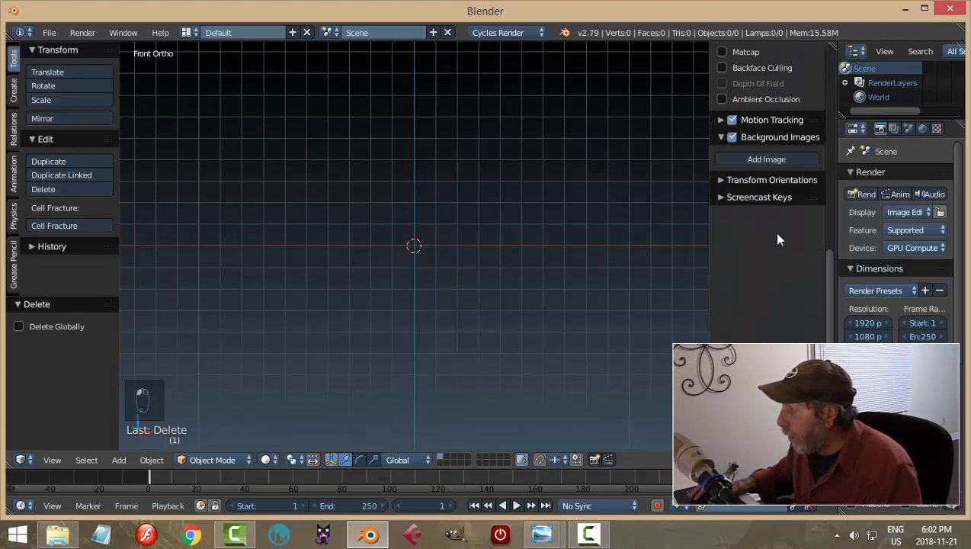
{"action": "left_click", "coordinate": [762, 159]}
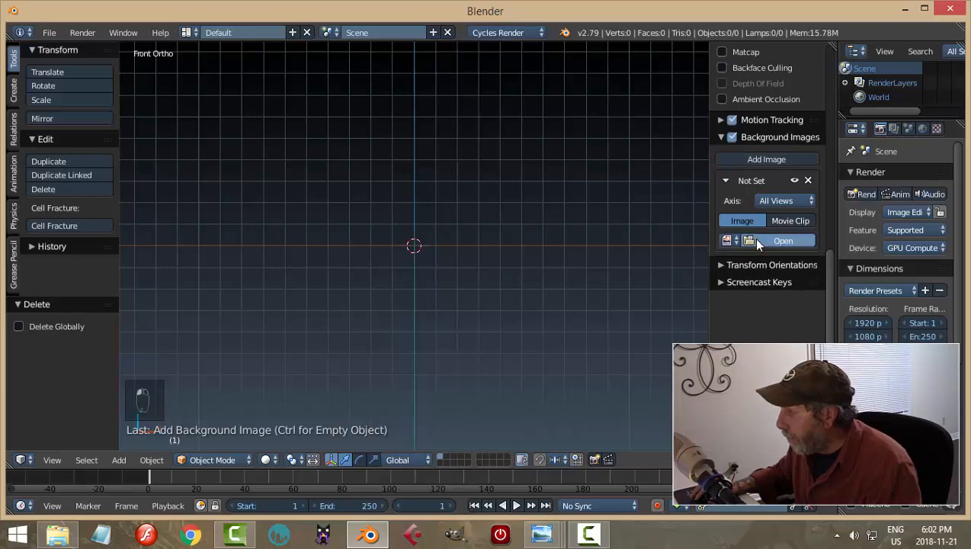
Load upright_piano_diagram.jpg from the Documents folder BLENDER\REFERENCE IMAGES\PIANO as the background image, browsing with thumbnails
{"action": "left_click", "coordinate": [756, 238]}
{"action": "left_click", "coordinate": [52, 166]}
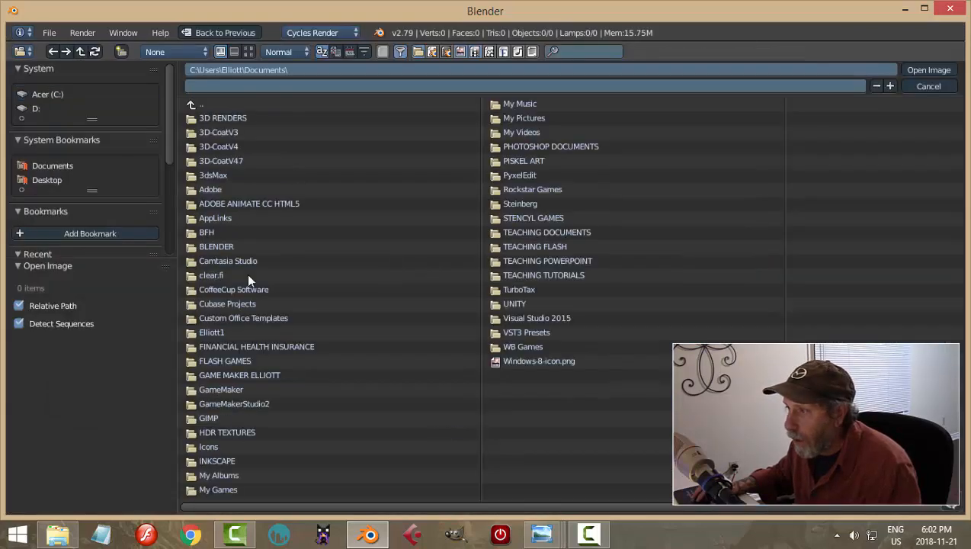
{"action": "left_click", "coordinate": [226, 245]}
{"action": "left_click", "coordinate": [233, 175]}
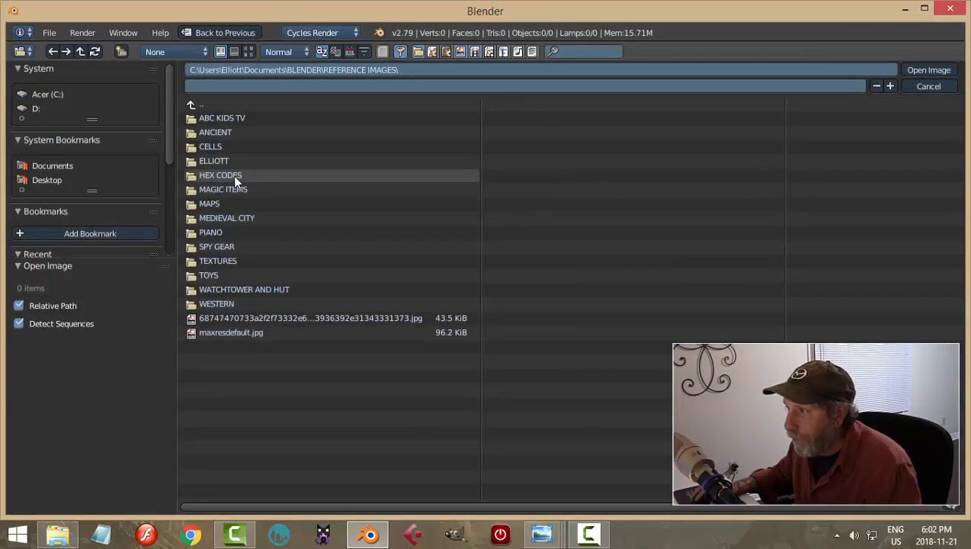
{"action": "left_click", "coordinate": [226, 234]}
{"action": "left_click", "coordinate": [248, 51]}
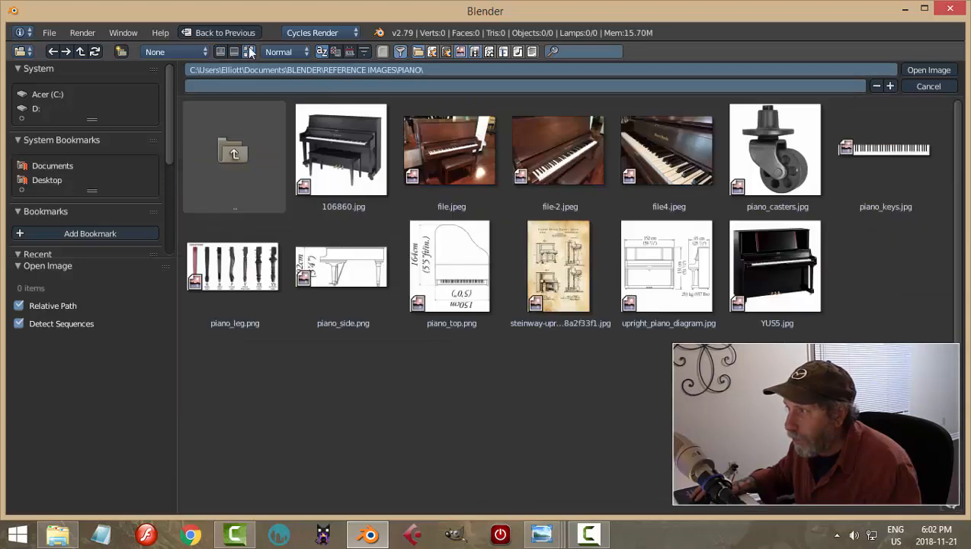
{"action": "left_click", "coordinate": [666, 270]}
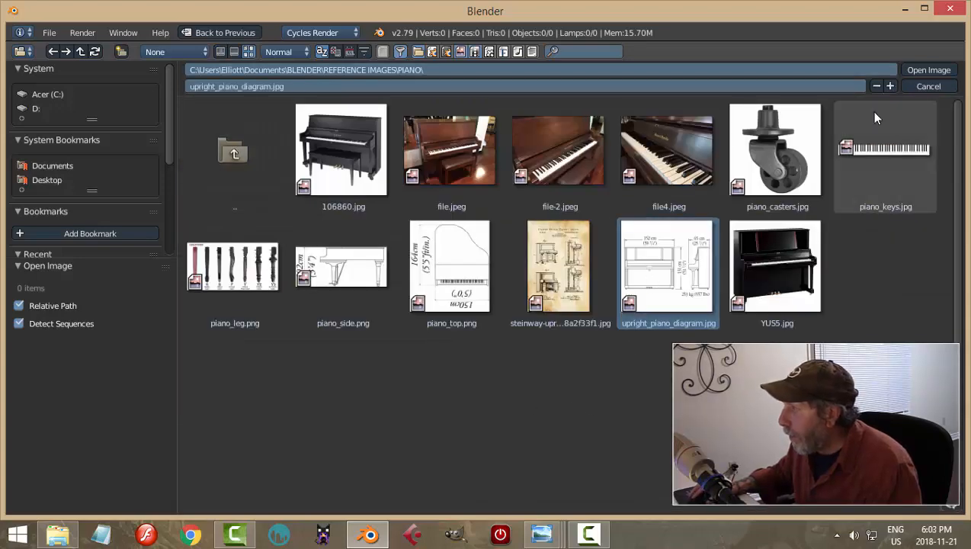
{"action": "left_click", "coordinate": [914, 69]}
Shift the background image horizontally so the piano's front elevation sits roughly centred on the origin
{"action": "scroll", "coordinate": [566, 331], "scroll_direction": "up", "scroll_amount": 3}
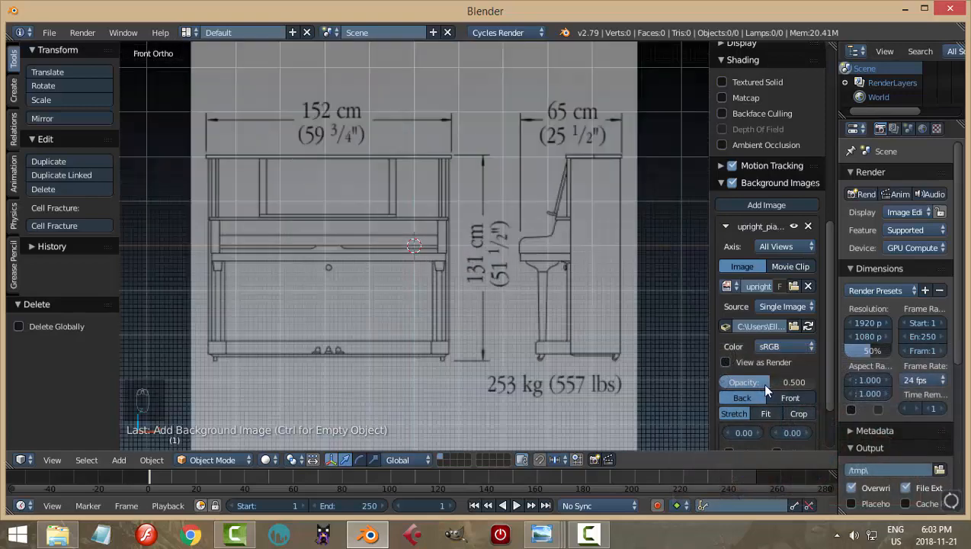
{"action": "left_click_drag", "start_coordinate": [829, 345], "coordinate": [826, 380]}
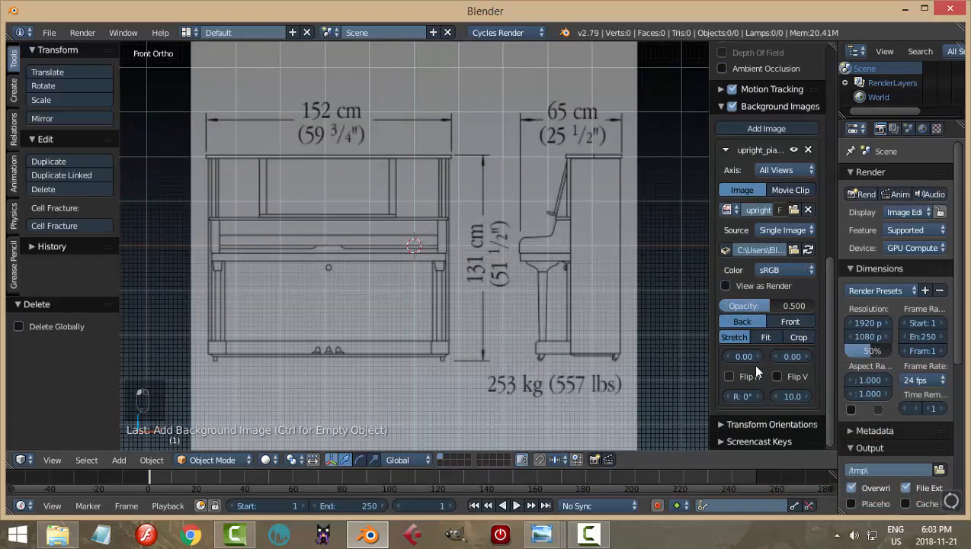
{"action": "left_click_drag", "start_coordinate": [745, 356], "coordinate": [920, 353]}
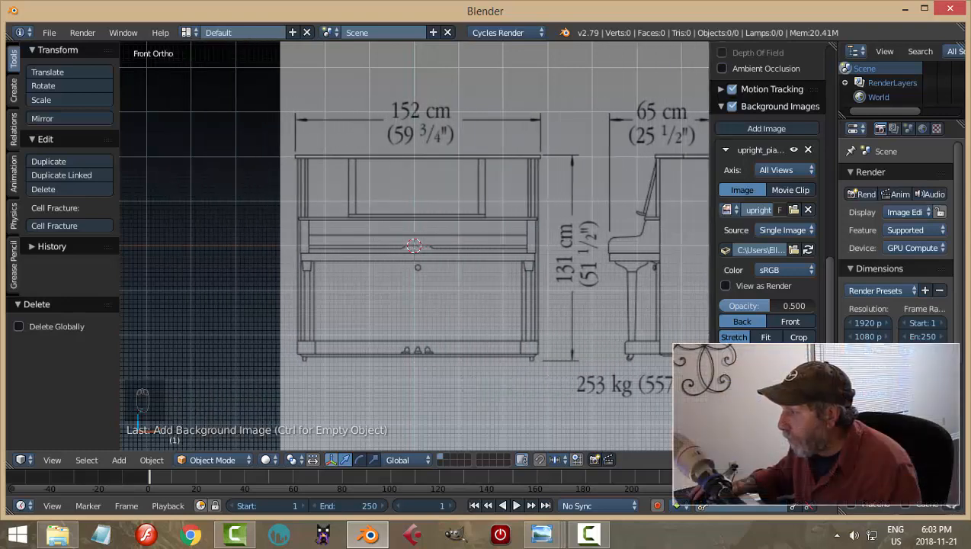
Fine-tune the background image's horizontal offset until the front elevation's keyhole lines up with the vertical axis
{"action": "scroll", "coordinate": [537, 371], "scroll_direction": "up", "scroll_amount": 4}
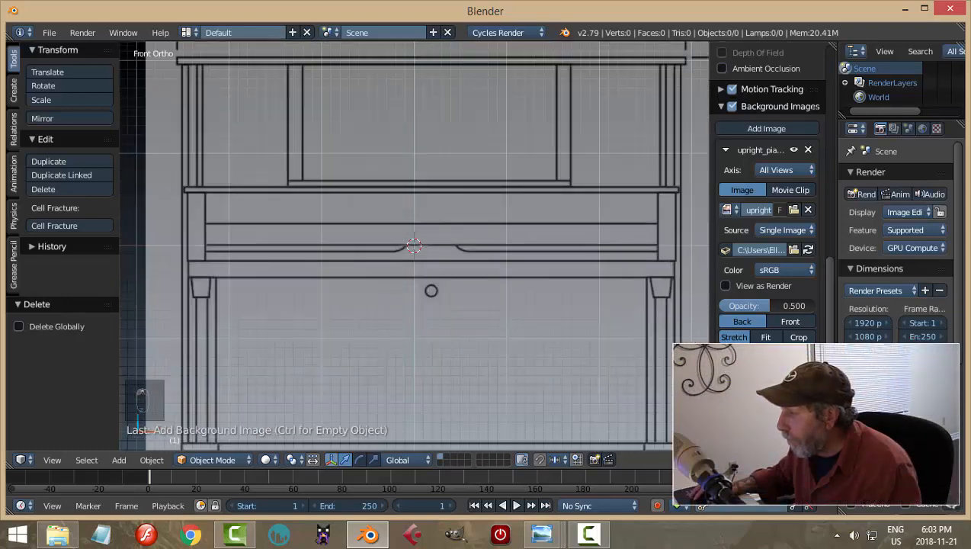
{"action": "left_click", "coordinate": [724, 354]}
{"action": "left_click", "coordinate": [724, 353]}
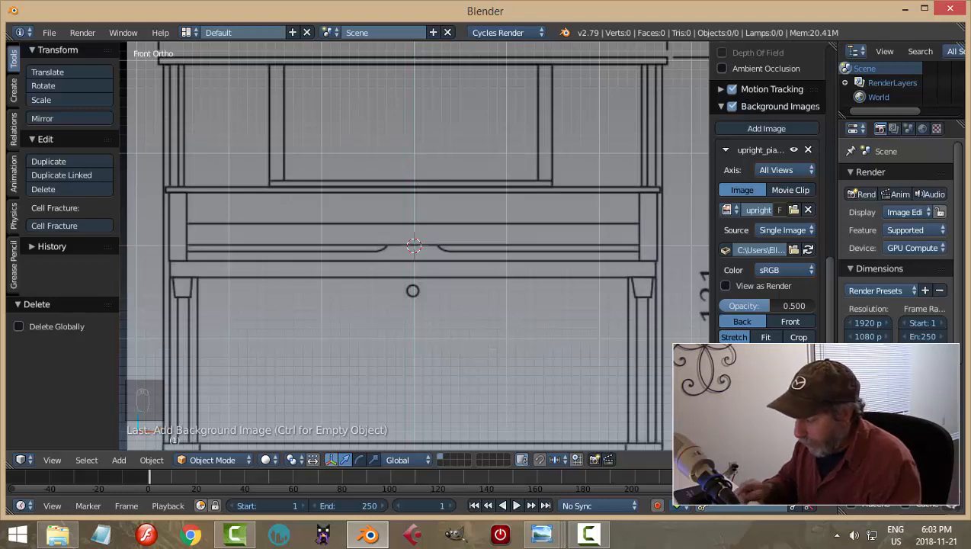
{"action": "key", "text": "Return"}
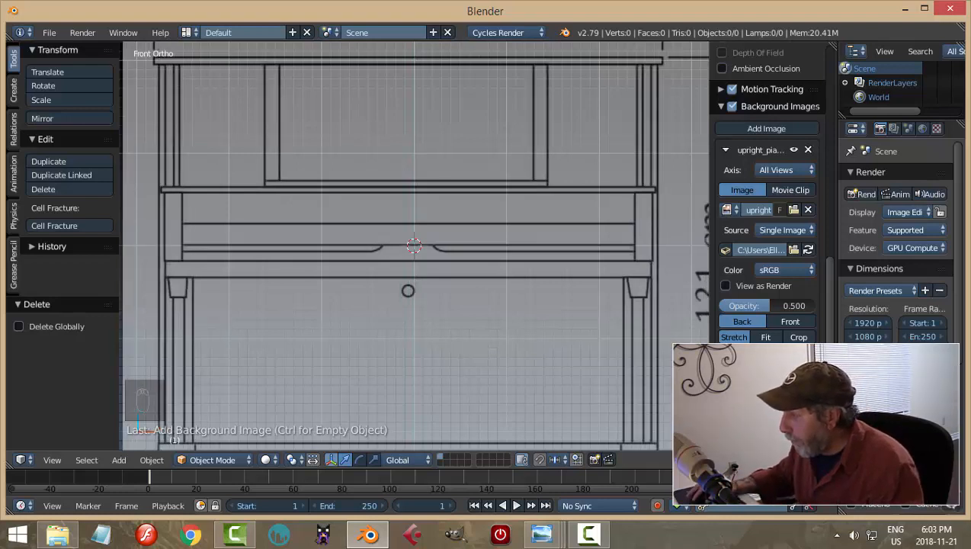
{"action": "key", "text": "BackSpace"}
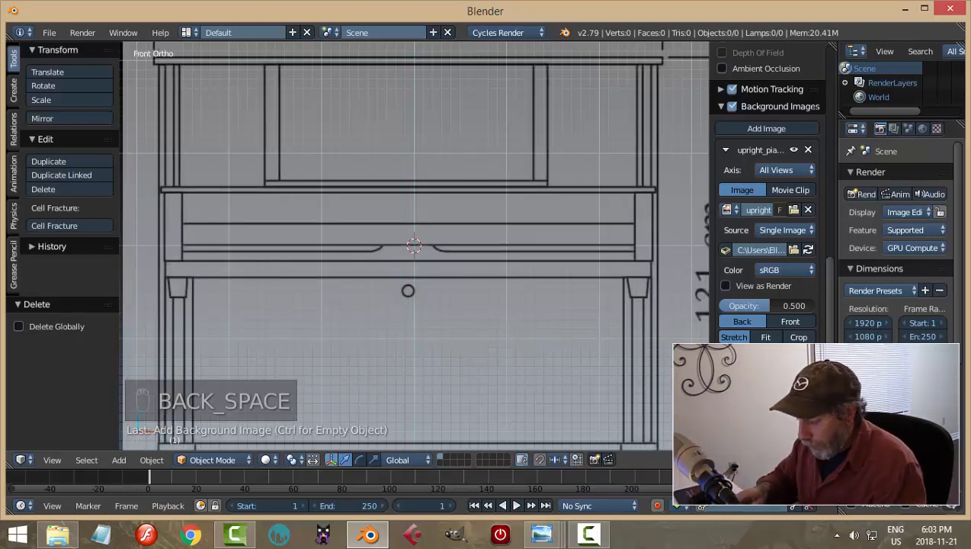
{"action": "key", "text": "Return"}
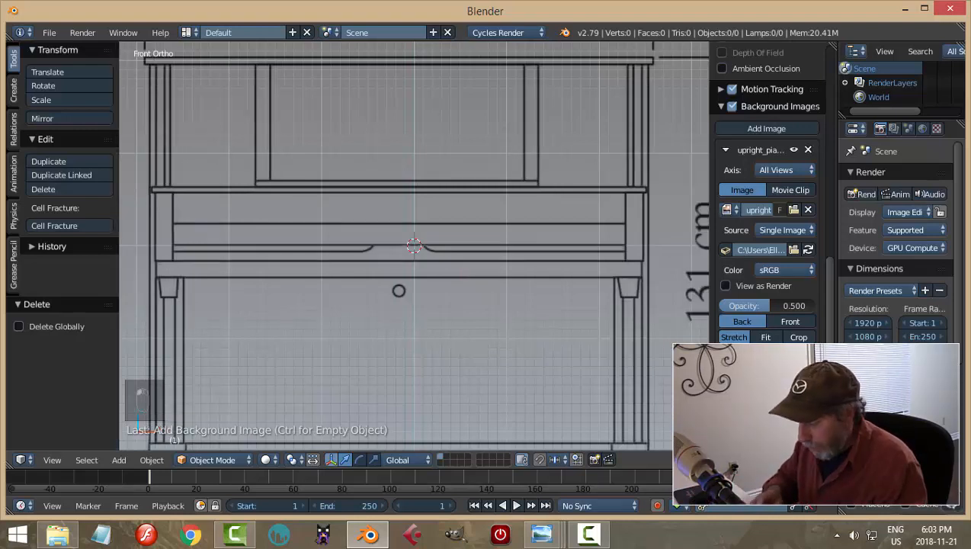
{"action": "key", "text": "Return"}
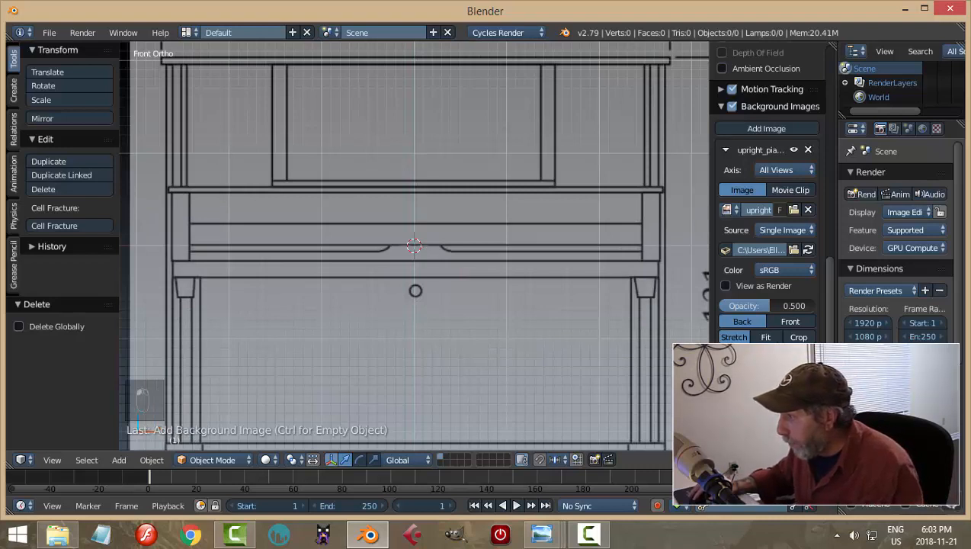
{"action": "key", "text": "Return"}
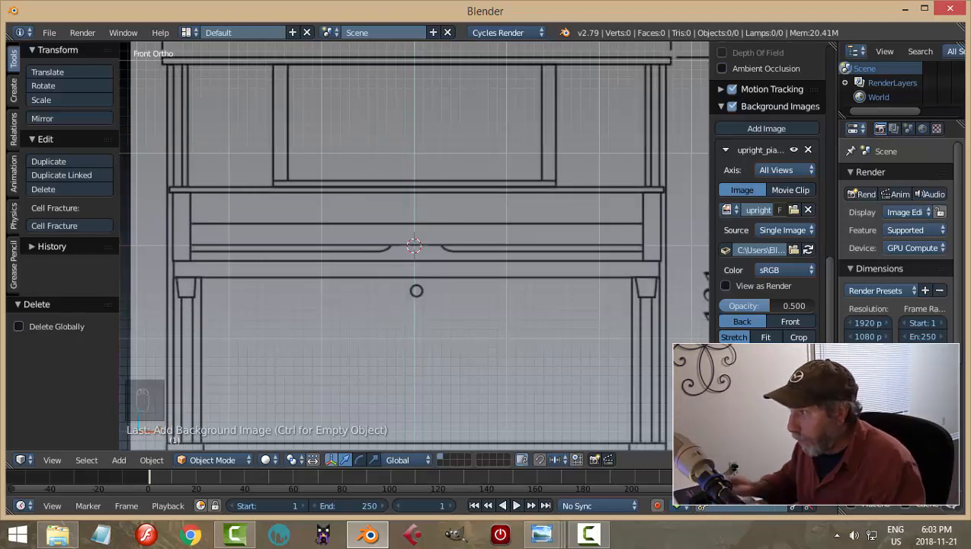
{"action": "left_click", "coordinate": [762, 356]}
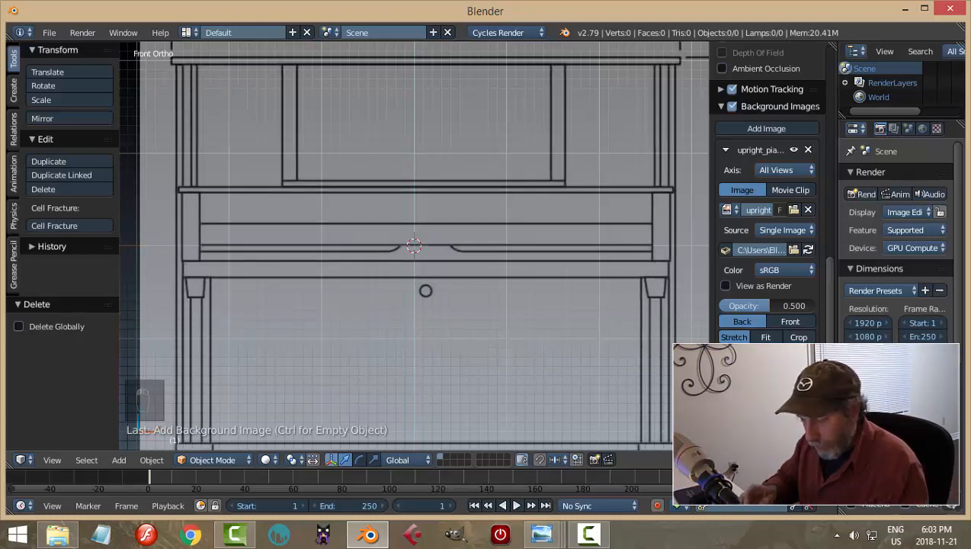
{"action": "key", "text": "Return"}
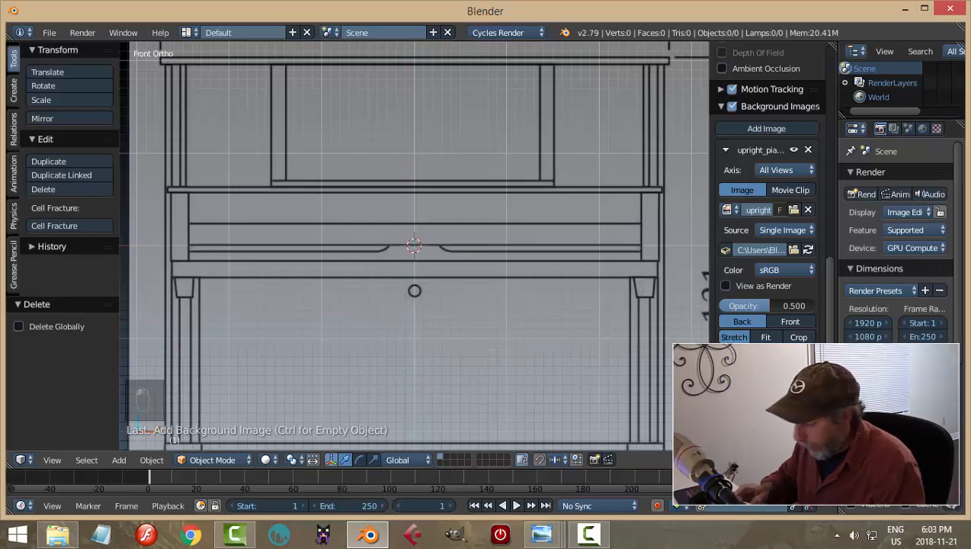
{"action": "key", "text": "Return"}
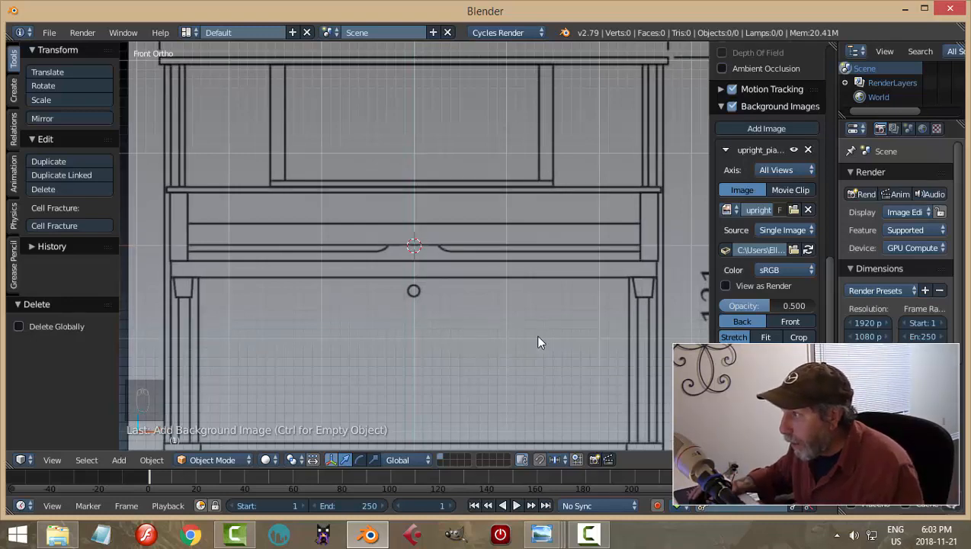
{"action": "scroll", "coordinate": [538, 337], "scroll_direction": "down", "scroll_amount": 2}
{"action": "scroll", "coordinate": [538, 342], "scroll_direction": "up", "scroll_amount": 2}
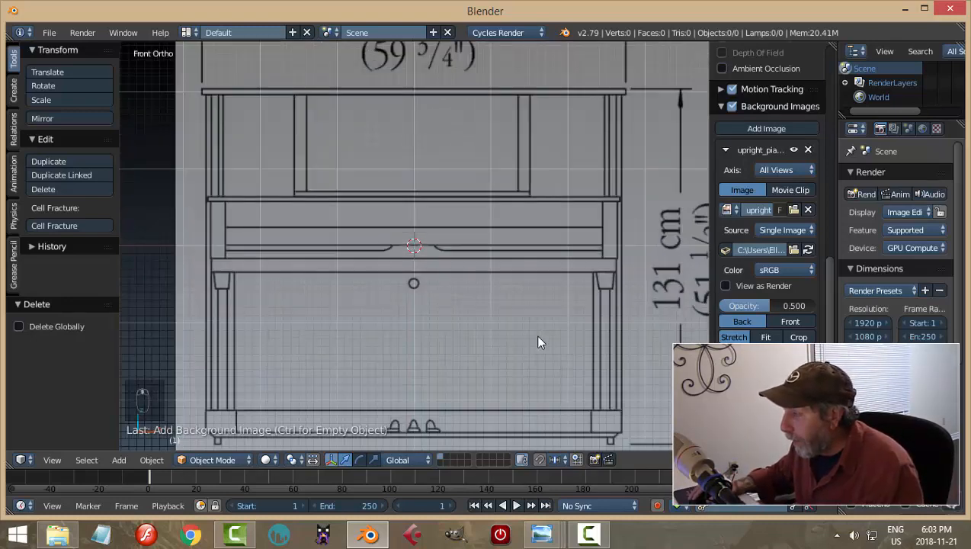
Add a second background image slot and restrict the existing piano diagram to the Front view
{"action": "key", "text": "n"}
{"action": "scroll", "coordinate": [659, 312], "scroll_direction": "down", "scroll_amount": 3}
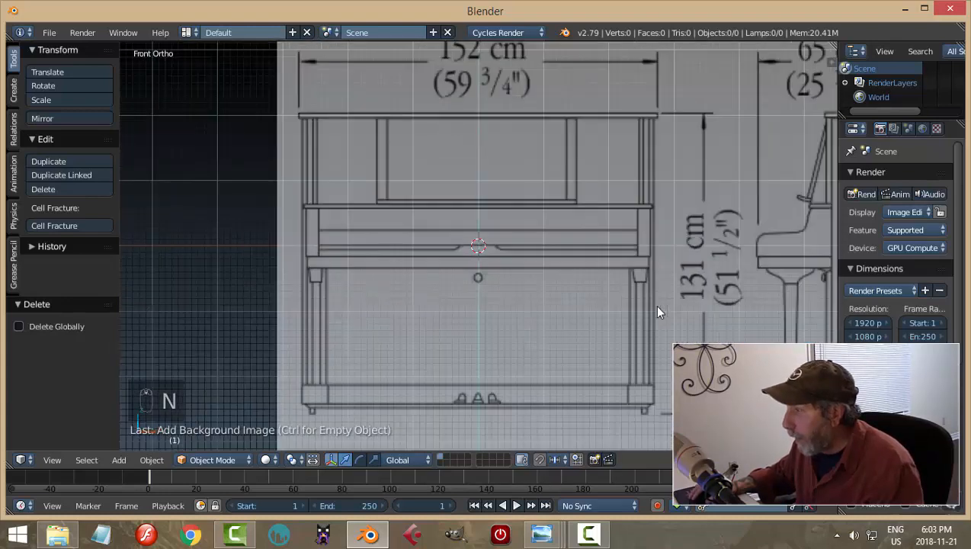
{"action": "scroll", "coordinate": [658, 307], "scroll_direction": "up", "scroll_amount": 1}
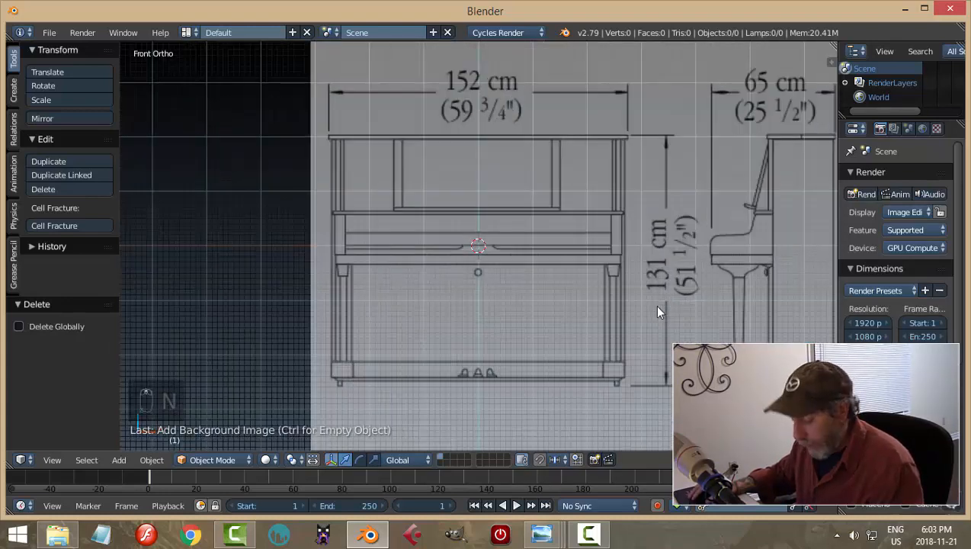
{"action": "key", "text": "n"}
{"action": "left_click", "coordinate": [725, 149]}
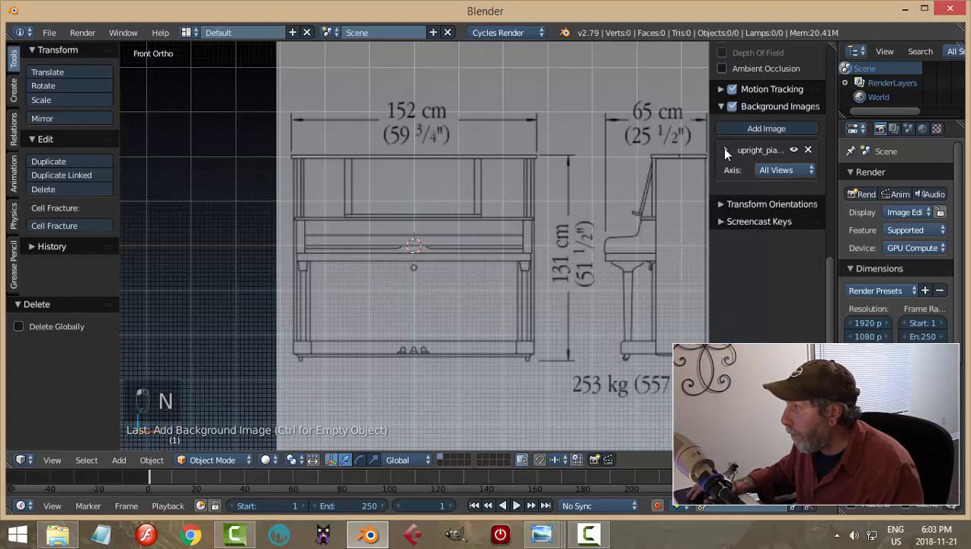
{"action": "left_click", "coordinate": [735, 131]}
{"action": "left_click", "coordinate": [775, 169]}
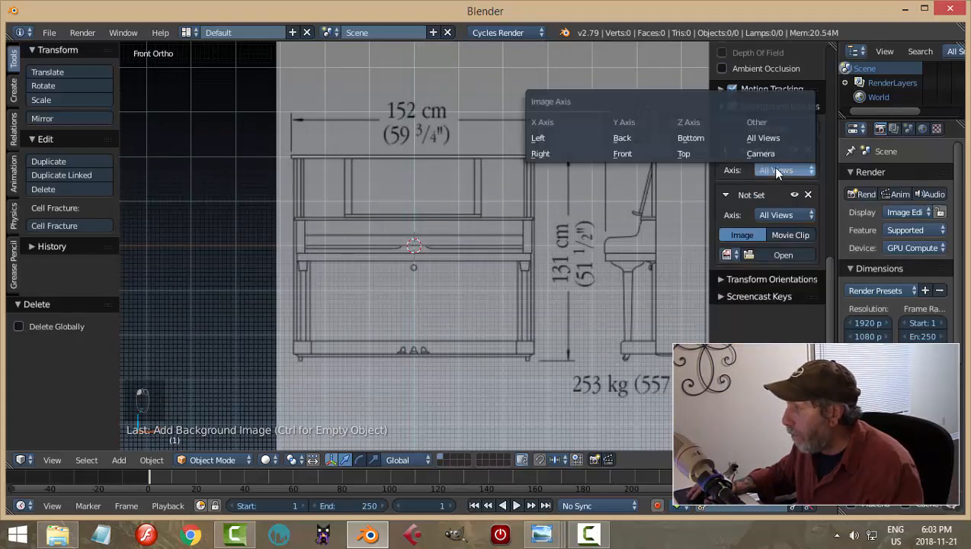
{"action": "left_click", "coordinate": [649, 153]}
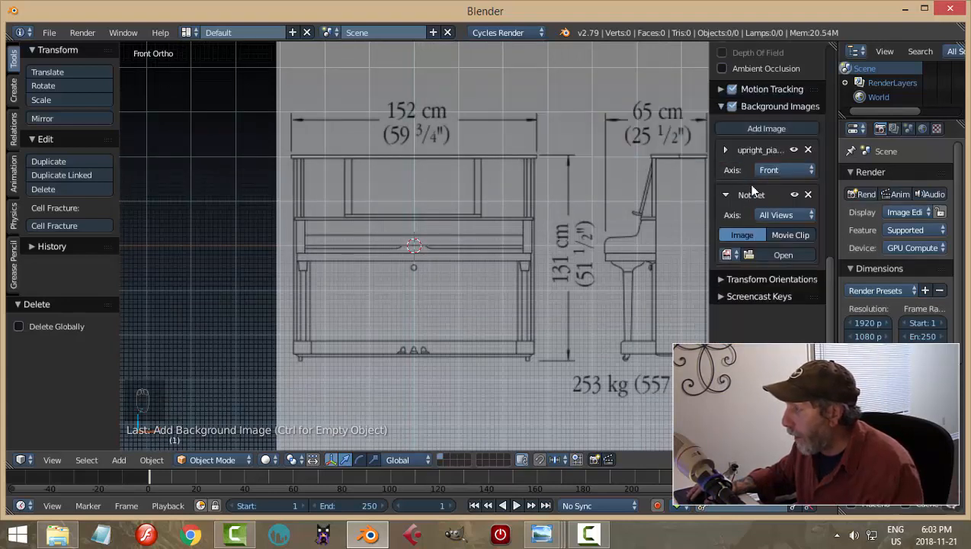
Assign the second background slot to the Right view and give it the already loaded upright piano diagram
{"action": "left_click", "coordinate": [769, 214]}
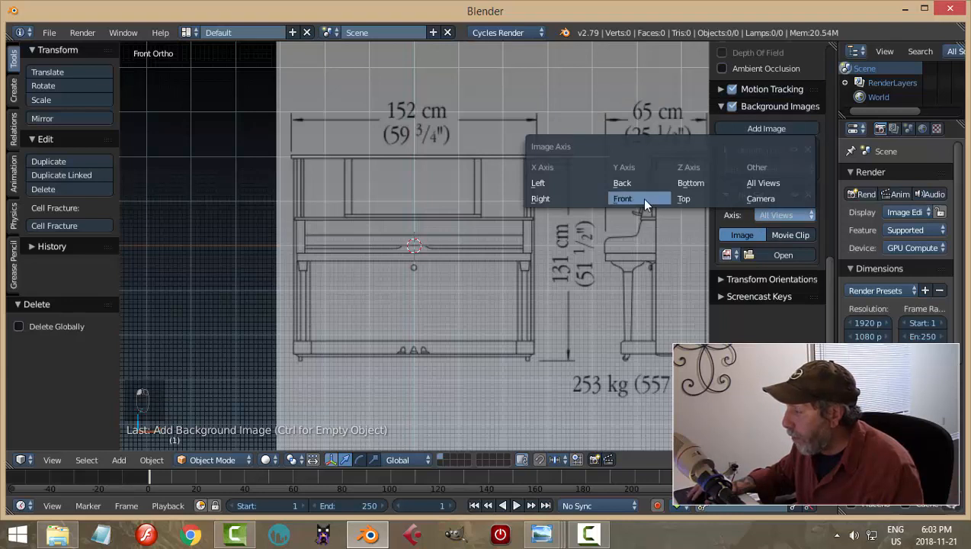
{"action": "left_click", "coordinate": [559, 202]}
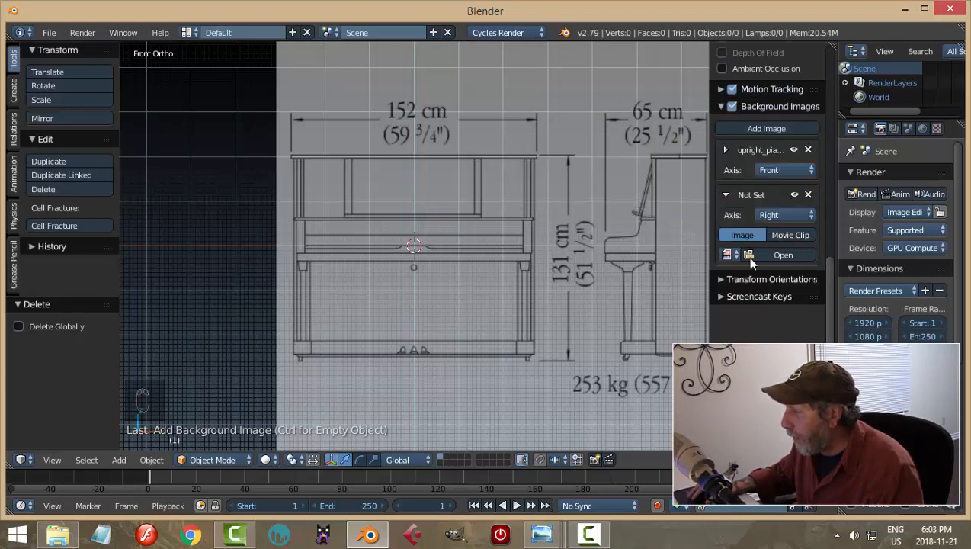
{"action": "left_click", "coordinate": [727, 255]}
{"action": "left_click", "coordinate": [785, 277]}
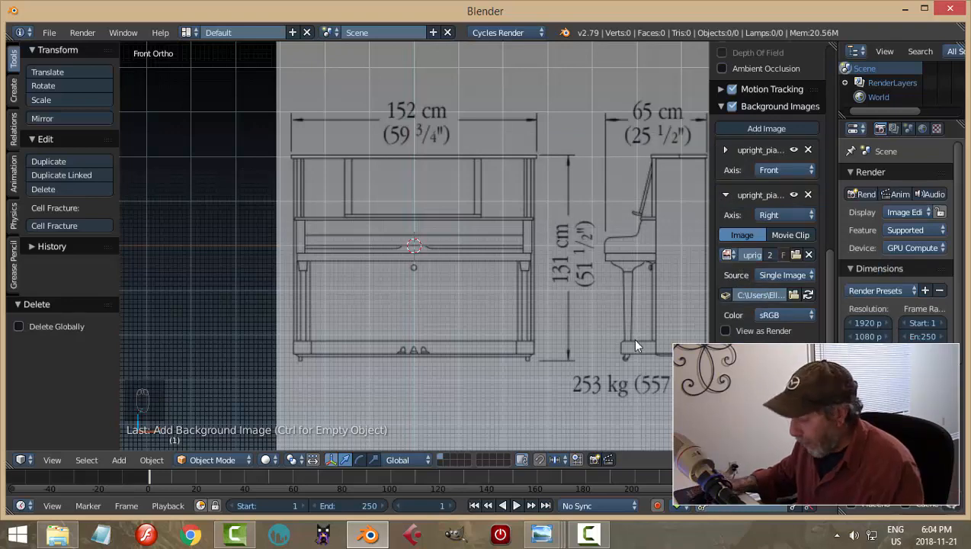
In right orthographic view, shift that background image horizontally until the side elevation's cabinet body sits over the origin
{"action": "key", "text": "KP_3"}
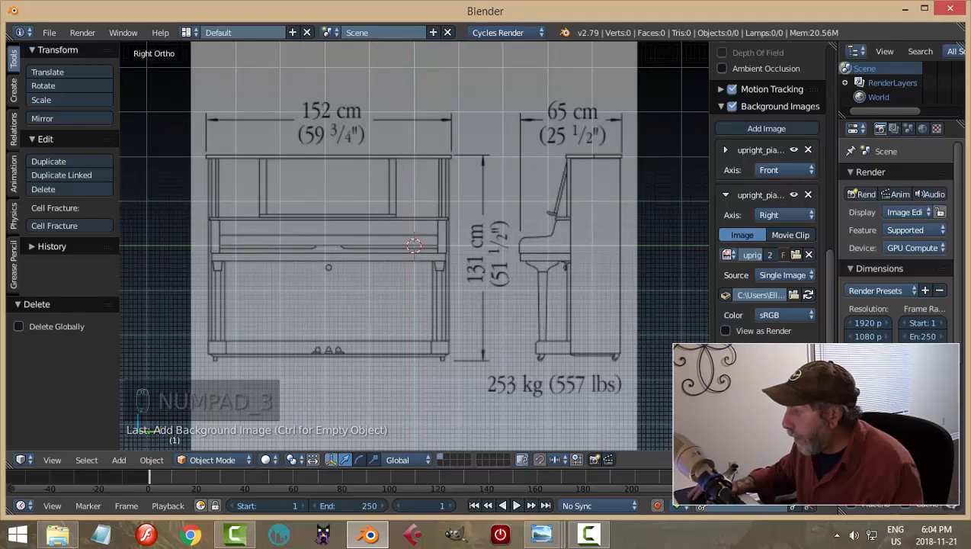
{"action": "left_click_drag", "start_coordinate": [741, 392], "coordinate": [671, 391]}
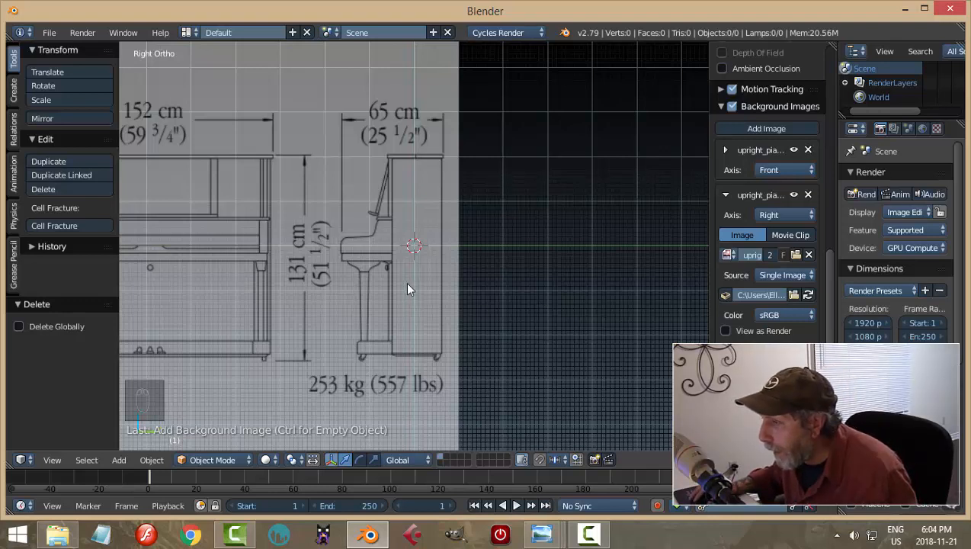
{"action": "left_click", "coordinate": [725, 196]}
{"action": "key", "text": "n"}
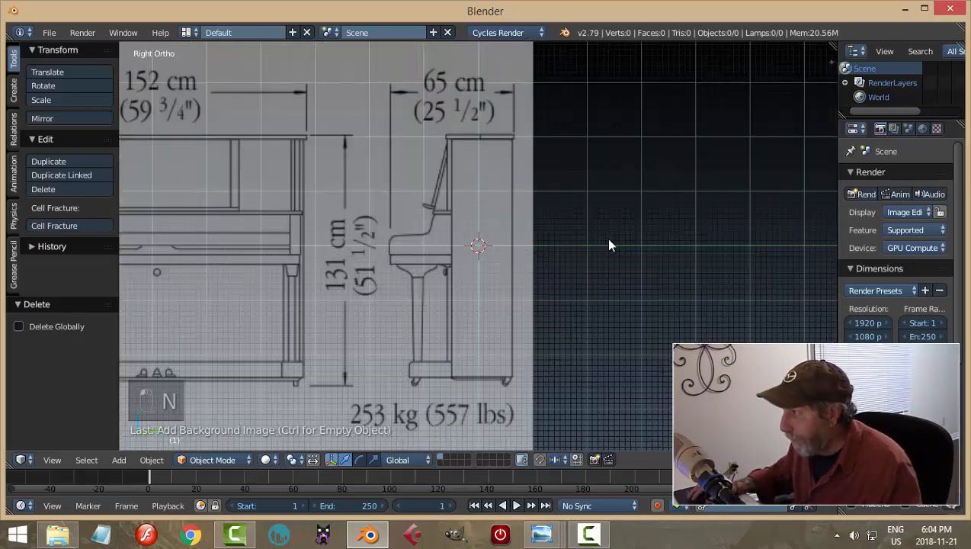
Return to front orthographic view, add a plane at the origin and rotate it 90° about the X axis
{"action": "middle_click_drag", "start_coordinate": [490, 285], "coordinate": [629, 279], "text": "shift"}
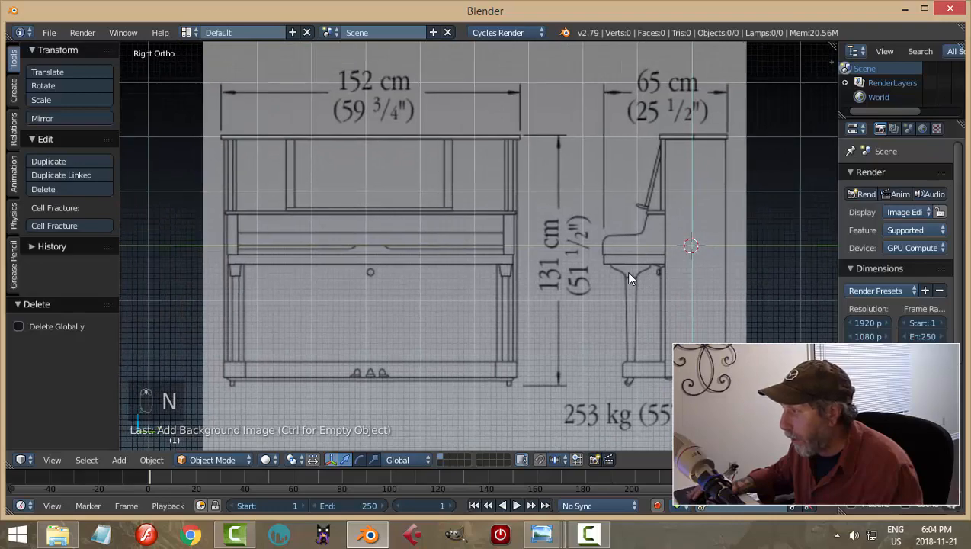
{"action": "key", "text": "KP_1"}
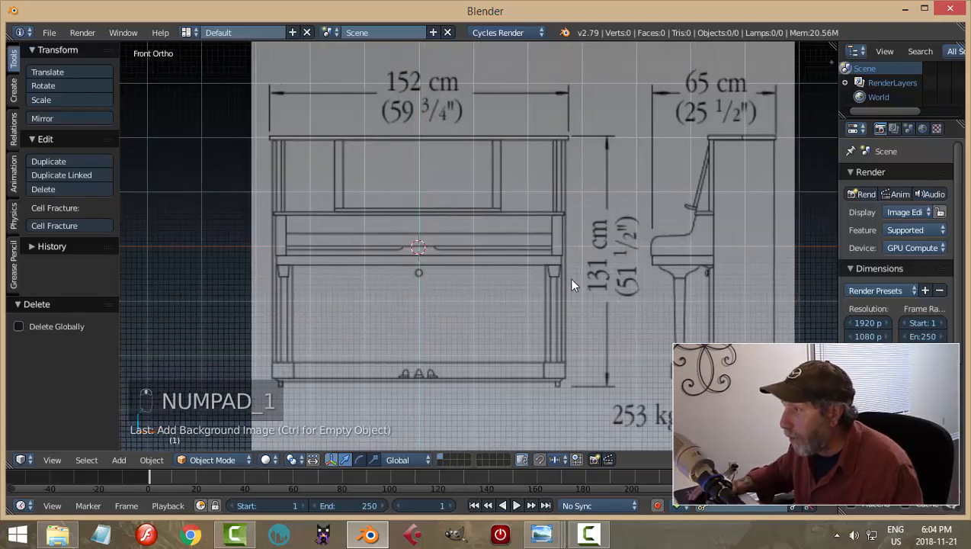
{"action": "middle_click_drag", "start_coordinate": [565, 283], "coordinate": [528, 254], "text": "shift"}
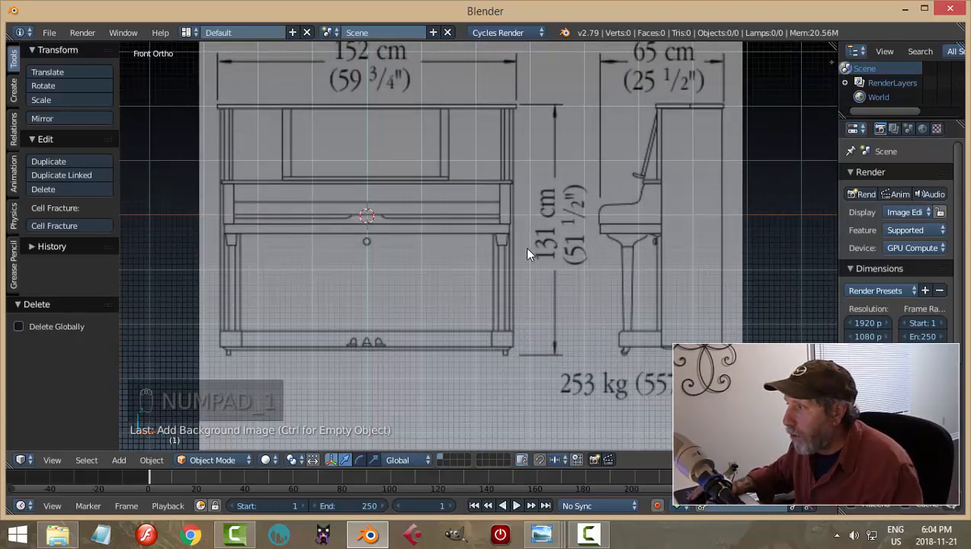
{"action": "key", "text": "shift+a"}
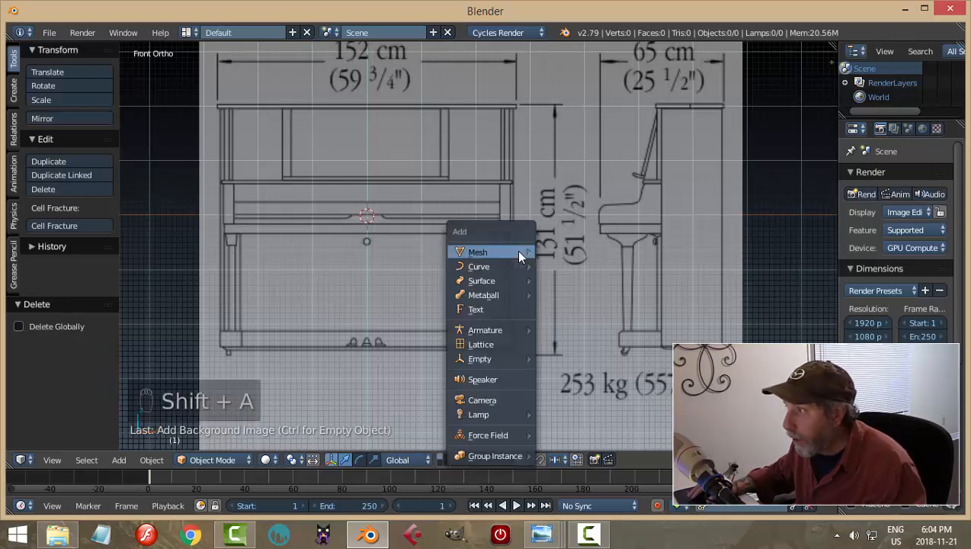
{"action": "mouse_move", "coordinate": [518, 256]}
{"action": "left_click", "coordinate": [565, 252]}
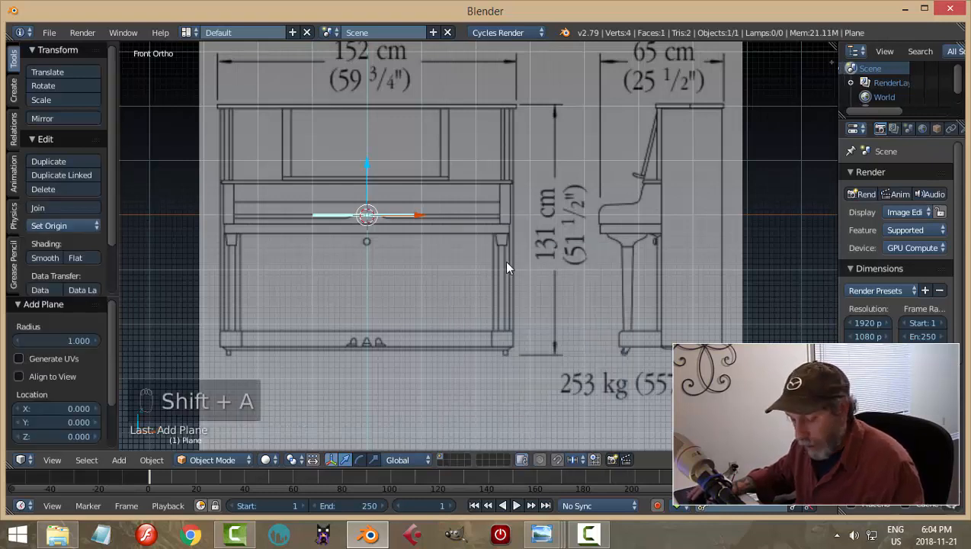
{"action": "type", "text": "rx90"}
{"action": "key", "text": "Return"}
Enter Edit Mode with wireframe shading and scale the plane along X by about 2.7 to match the piano cabinet's width
{"action": "key", "text": "Tab"}
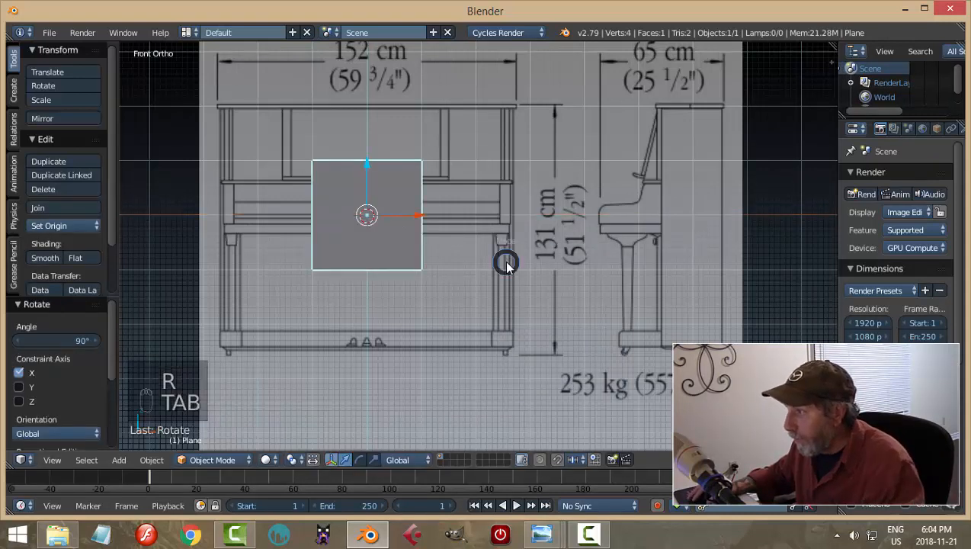
{"action": "left_click", "coordinate": [625, 266]}
{"action": "key", "text": "z"}
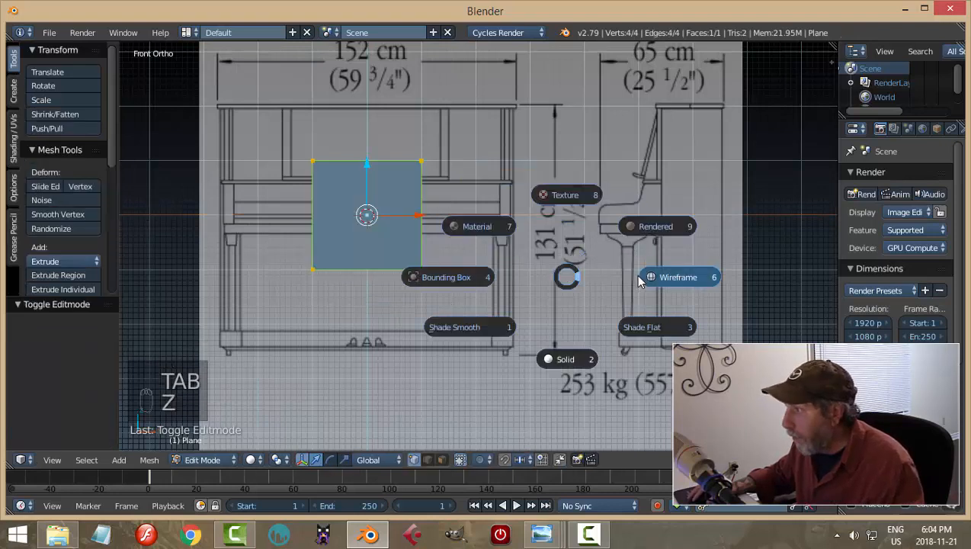
{"action": "key", "text": "s"}
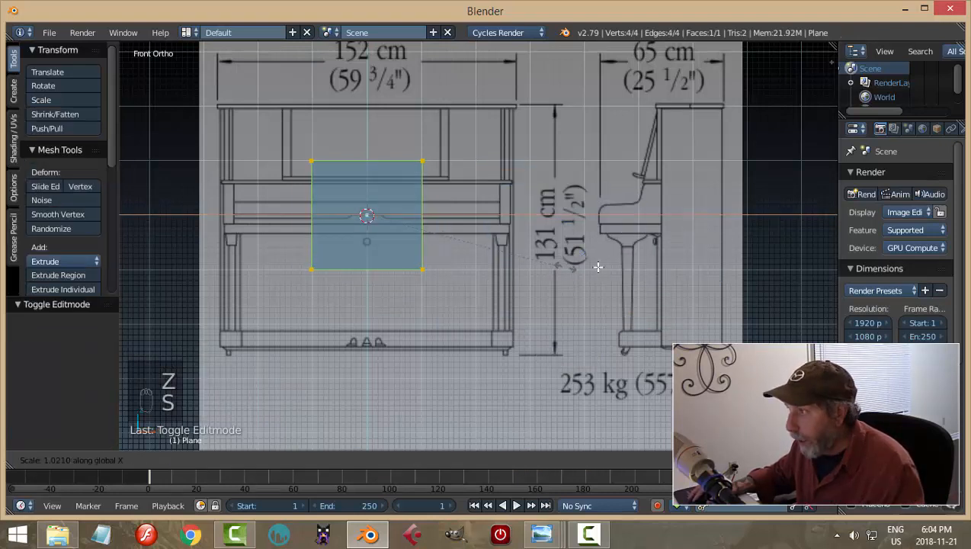
{"action": "key", "text": "x"}
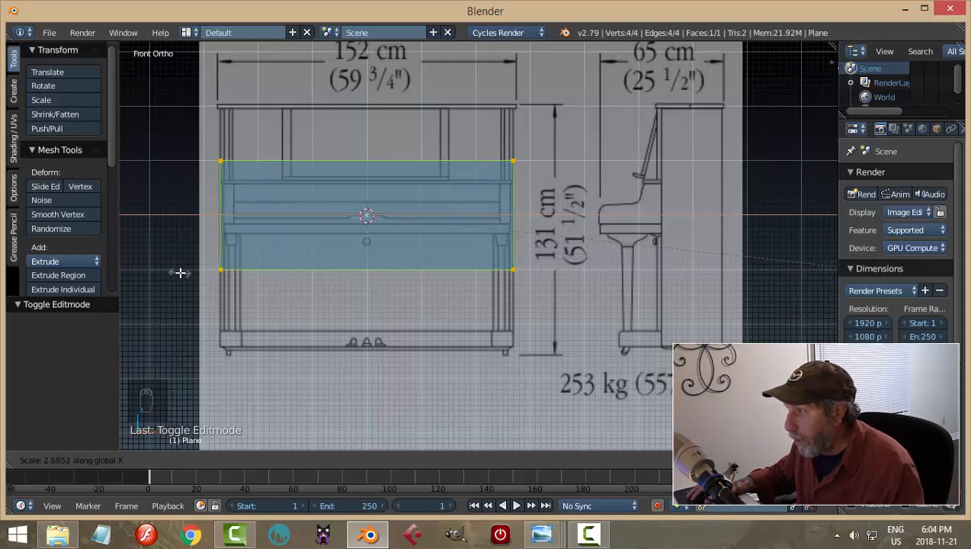
{"action": "left_click", "coordinate": [176, 271]}
Move the plane's top edge up along Z to the underside of the piano's lid in the front elevation
{"action": "key", "text": "a"}
{"action": "middle_click_drag", "start_coordinate": [386, 219], "coordinate": [372, 262], "text": "shift"}
{"action": "key", "text": "b"}
{"action": "left_click_drag", "start_coordinate": [191, 183], "coordinate": [501, 231]}
{"action": "left_click_drag", "start_coordinate": [356, 155], "coordinate": [357, 101]}
{"action": "scroll", "coordinate": [358, 184], "scroll_direction": "up", "scroll_amount": 2}
{"action": "middle_click_drag", "start_coordinate": [357, 184], "coordinate": [492, 304], "text": "shift"}
{"action": "scroll", "coordinate": [465, 289], "scroll_direction": "up", "scroll_amount": 1}
{"action": "left_click_drag", "start_coordinate": [413, 168], "coordinate": [415, 169]}
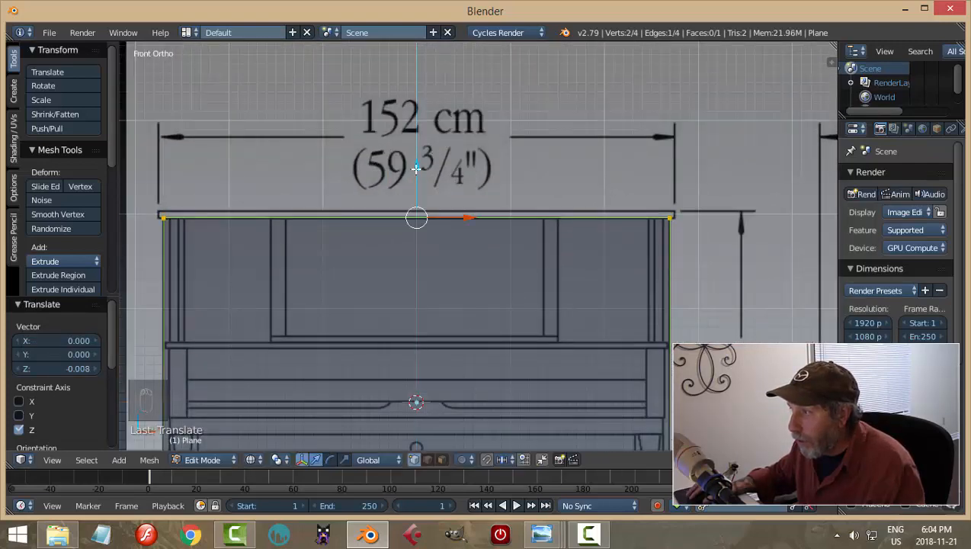
Lower the plane's bottom edge along Z by about 1.42 units to the bottom of the cabinet
{"action": "scroll", "coordinate": [486, 246], "scroll_direction": "down", "scroll_amount": 2}
{"action": "middle_click_drag", "start_coordinate": [482, 306], "coordinate": [429, 160], "text": "shift"}
{"action": "key", "text": "a"}
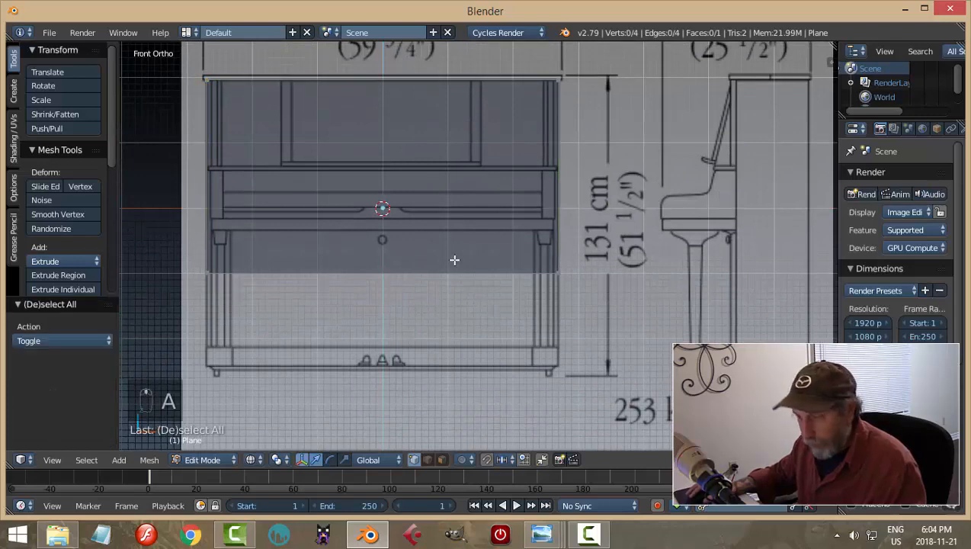
{"action": "key", "text": "b"}
{"action": "left_click_drag", "start_coordinate": [183, 250], "coordinate": [564, 285]}
{"action": "left_click_drag", "start_coordinate": [384, 225], "coordinate": [387, 318]}
{"action": "left_click", "coordinate": [387, 318]}
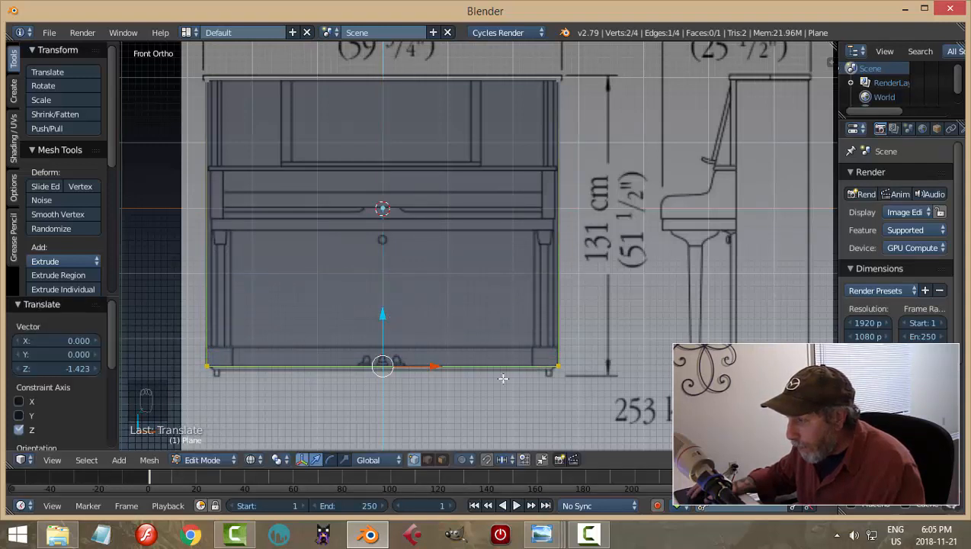
{"action": "key", "text": "a"}
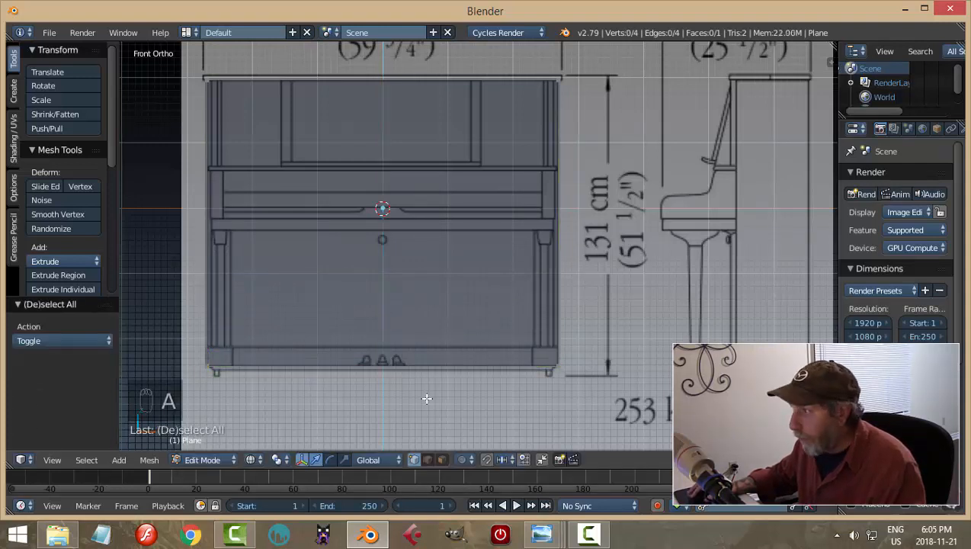
In right orthographic view, extrude the whole plane about 0.49 units along negative Y to the cabinet's front face
{"action": "key", "text": "a"}
{"action": "scroll", "coordinate": [616, 356], "scroll_direction": "down", "scroll_amount": 2}
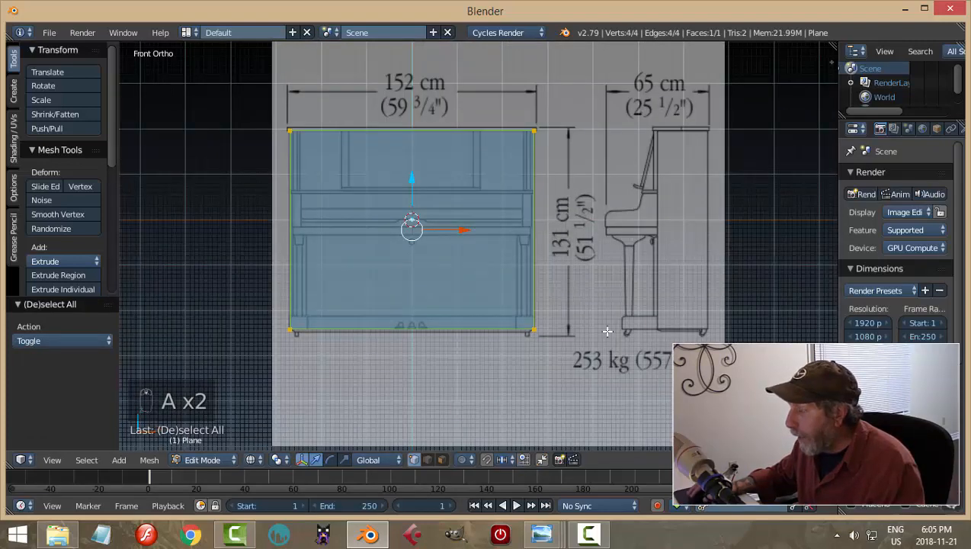
{"action": "key", "text": "KP_3"}
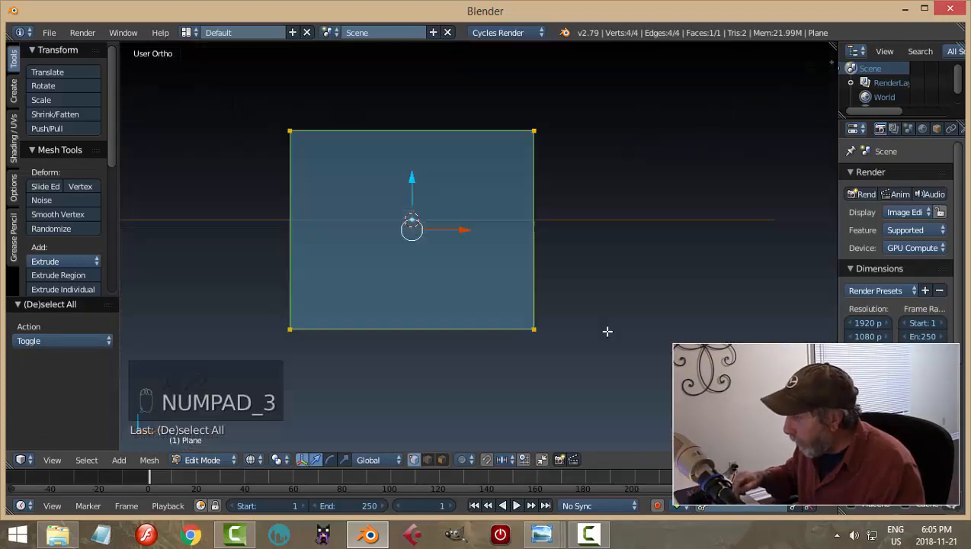
{"action": "middle_click_drag", "start_coordinate": [657, 261], "coordinate": [503, 267], "text": "shift"}
{"action": "scroll", "coordinate": [557, 273], "scroll_direction": "up", "scroll_amount": 3}
{"action": "middle_click_drag", "start_coordinate": [611, 245], "coordinate": [562, 278], "text": "shift"}
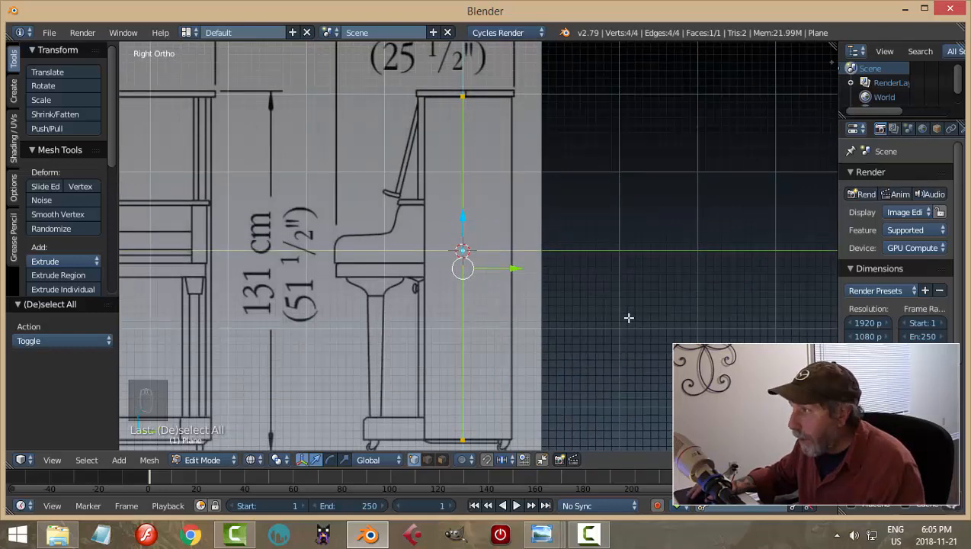
{"action": "key", "text": "e"}
{"action": "right_click", "coordinate": [561, 290]}
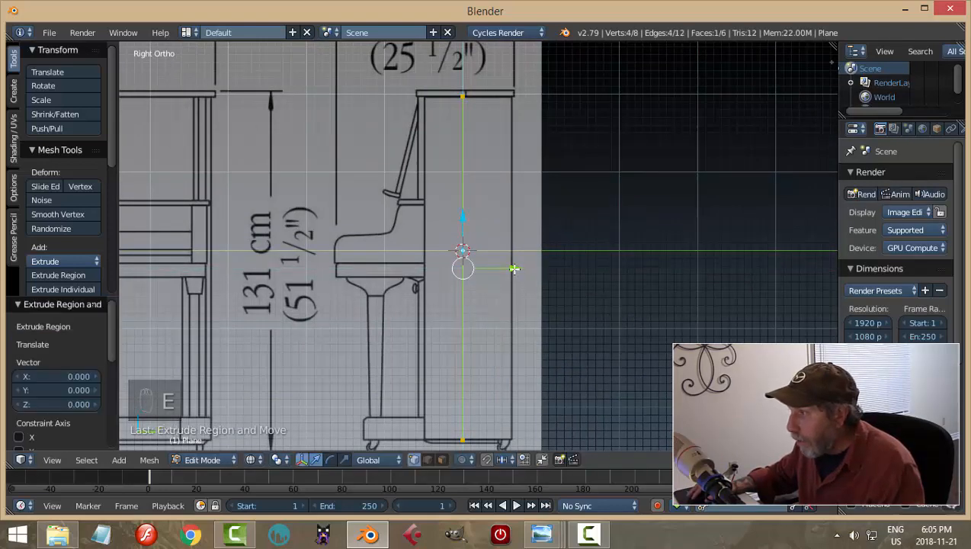
{"action": "left_click_drag", "start_coordinate": [514, 268], "coordinate": [474, 272]}
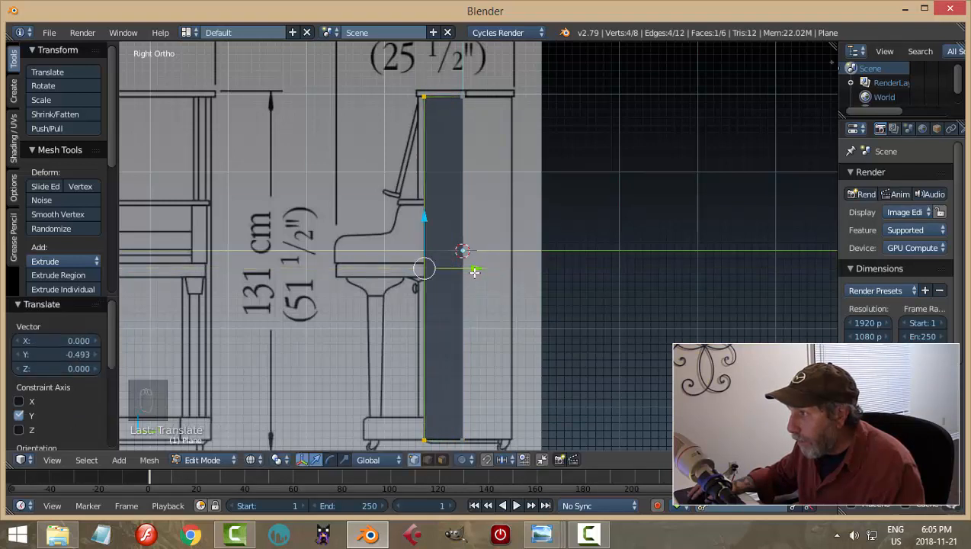
Move the box's rear face along positive Y to the back of the cabinet in the side elevation
{"action": "key", "text": "a"}
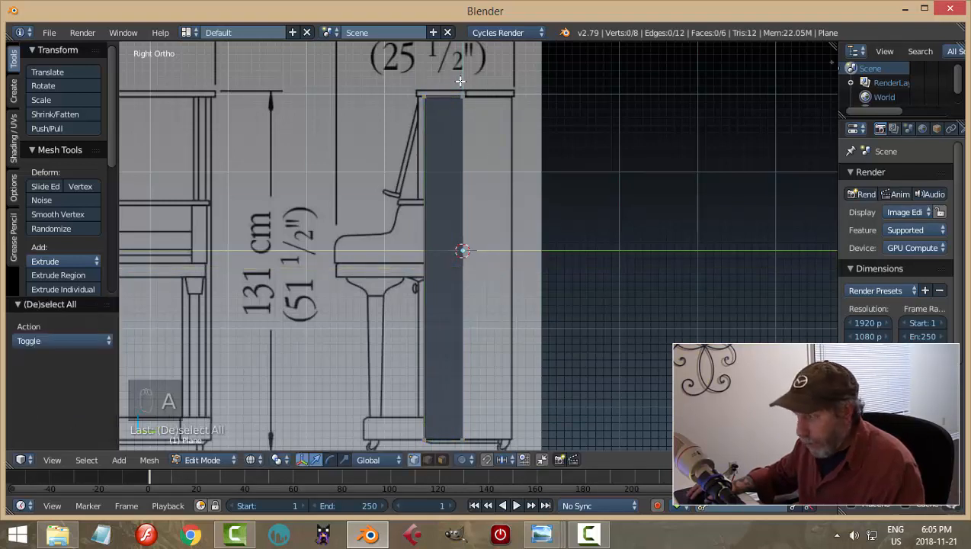
{"action": "key", "text": "b"}
{"action": "left_click_drag", "start_coordinate": [448, 80], "coordinate": [509, 446]}
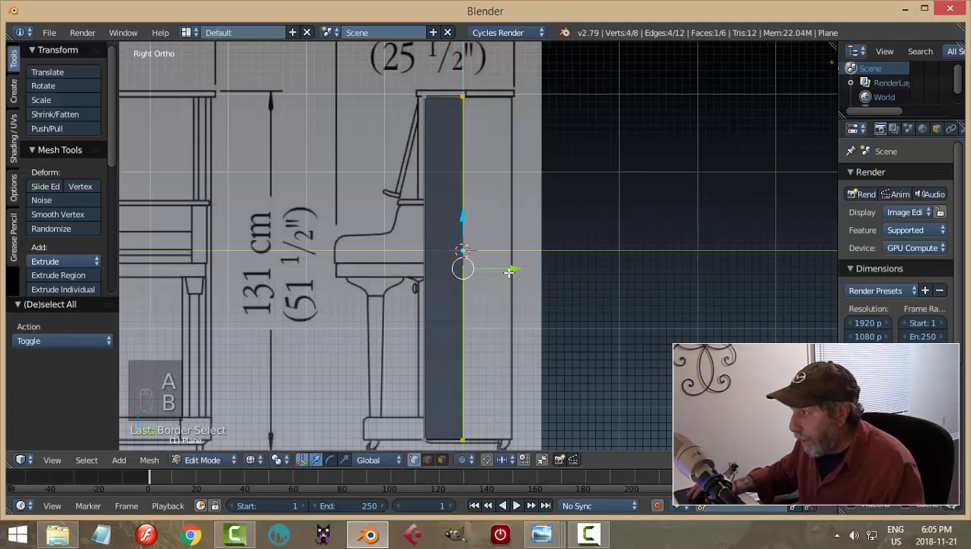
{"action": "left_click_drag", "start_coordinate": [508, 272], "coordinate": [564, 277]}
Make the whole box's normals consistent and check its fit against the front and side elevations
{"action": "key", "text": "a"}
{"action": "key", "text": "a"}
{"action": "key", "text": "a"}
{"action": "key", "text": "ctrl+n"}
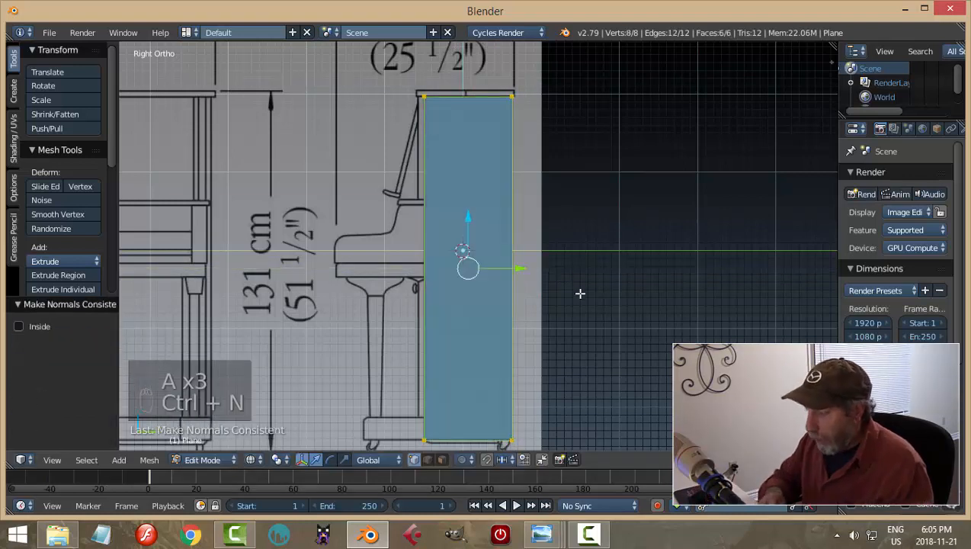
{"action": "key", "text": "a"}
{"action": "scroll", "coordinate": [580, 291], "scroll_direction": "down", "scroll_amount": 3}
{"action": "mouse_move", "coordinate": [580, 290]}
{"action": "middle_mouse_down"}
{"action": "mouse_move", "coordinate": [554, 252]}
{"action": "mouse_move", "coordinate": [631, 220]}
{"action": "mouse_move", "coordinate": [470, 264]}
{"action": "mouse_move", "coordinate": [544, 234]}
{"action": "mouse_move", "coordinate": [555, 245]}
{"action": "middle_mouse_up"}
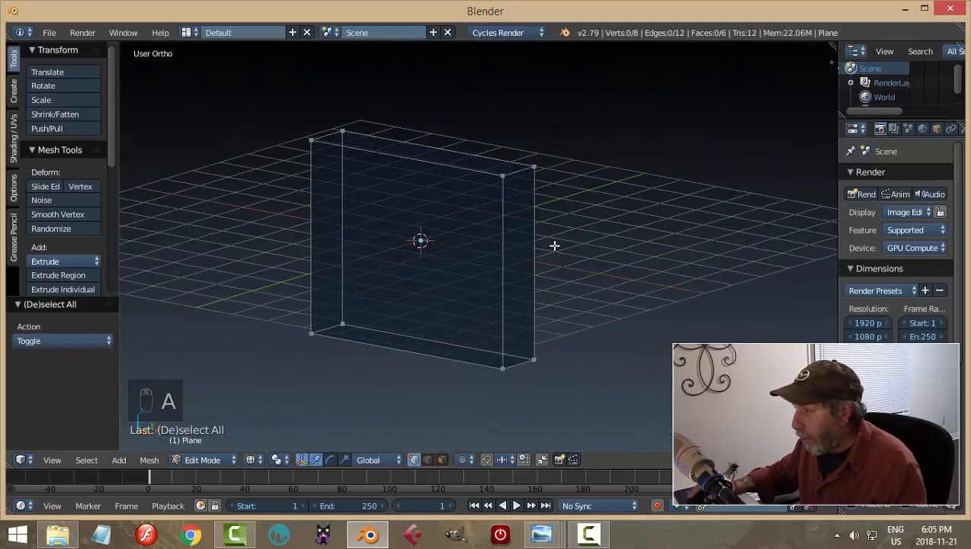
{"action": "key", "text": "KP_1"}
{"action": "scroll", "coordinate": [542, 244], "scroll_direction": "up", "scroll_amount": 2}
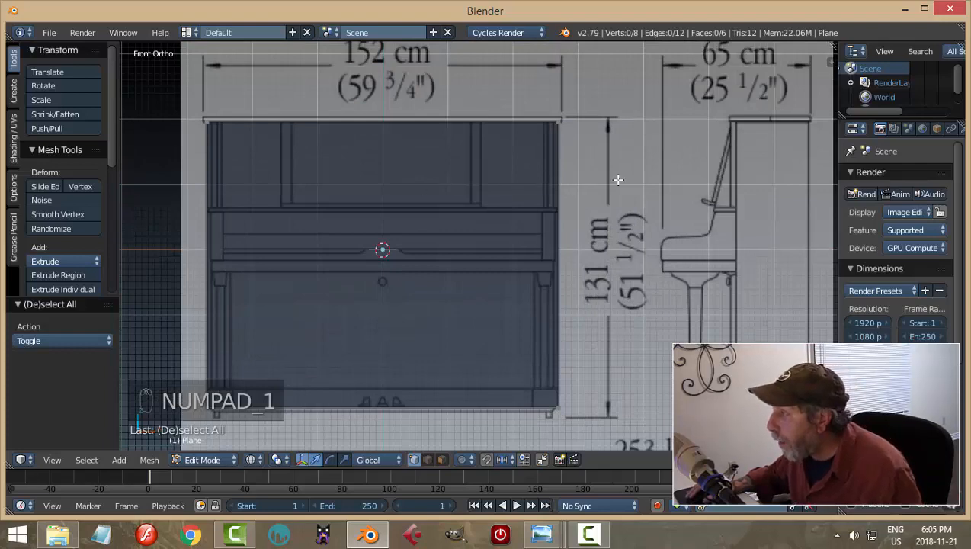
{"action": "key", "text": "KP_3"}
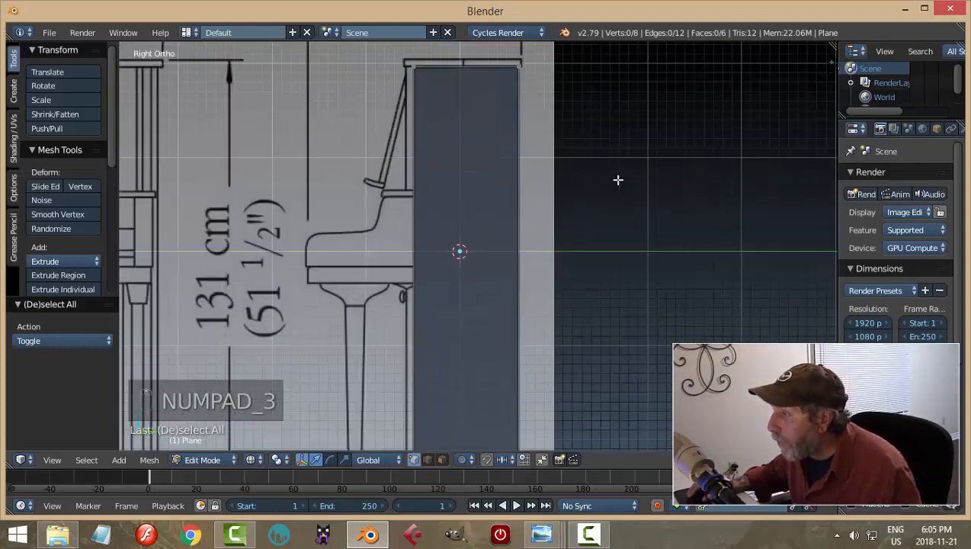
Extrude the box's top face about 0.089 units upward to the top edge of the lid in the front elevation
{"action": "scroll", "coordinate": [618, 179], "scroll_direction": "down", "scroll_amount": 2}
{"action": "scroll", "coordinate": [618, 179], "scroll_direction": "down", "scroll_amount": 1}
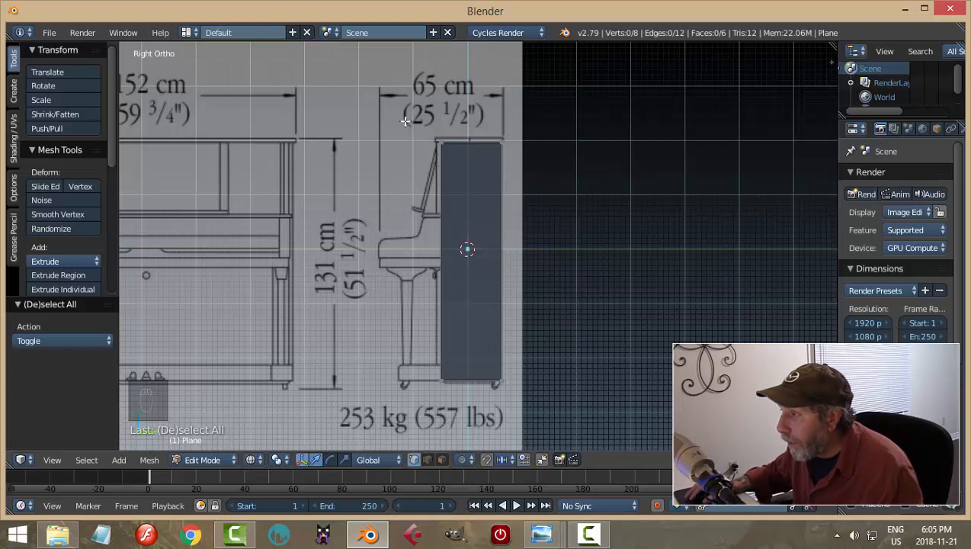
{"action": "key", "text": "b"}
{"action": "left_click_drag", "start_coordinate": [390, 119], "coordinate": [548, 160]}
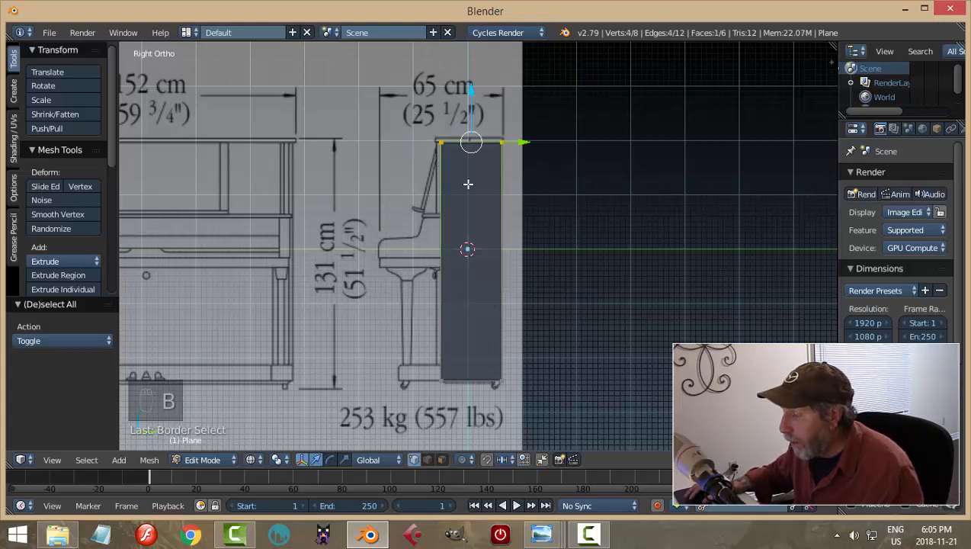
{"action": "key", "text": "KP_1"}
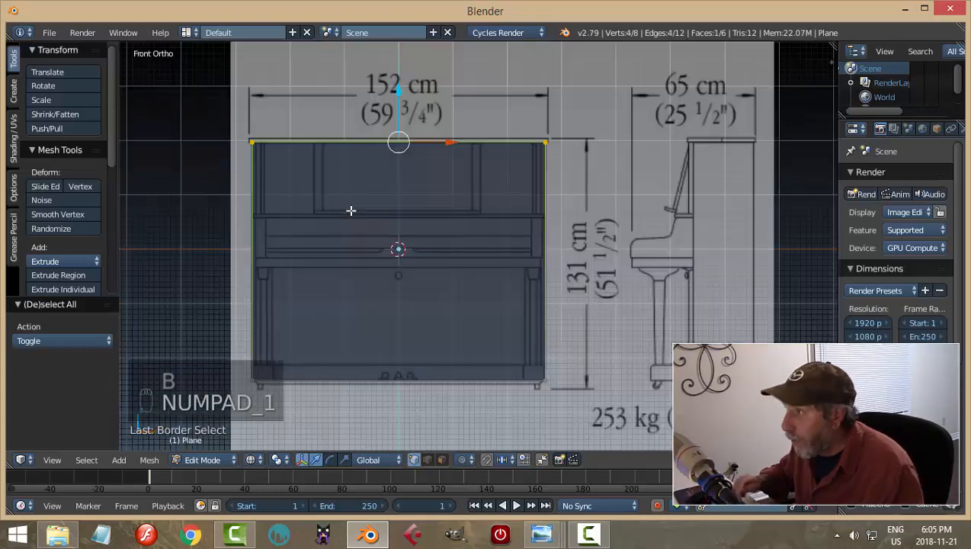
{"action": "scroll", "coordinate": [350, 210], "scroll_direction": "up", "scroll_amount": 5}
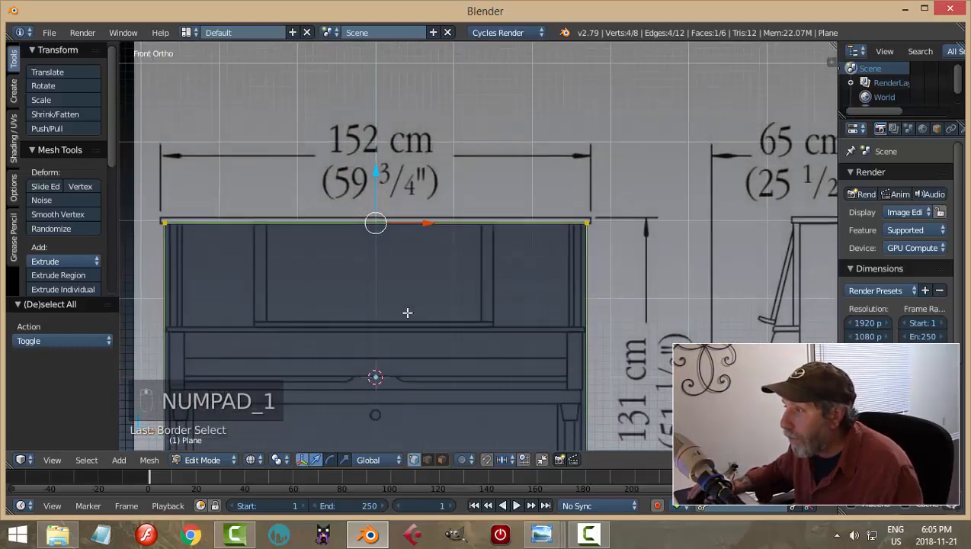
{"action": "middle_click_drag", "start_coordinate": [470, 319], "coordinate": [518, 326], "text": "shift"}
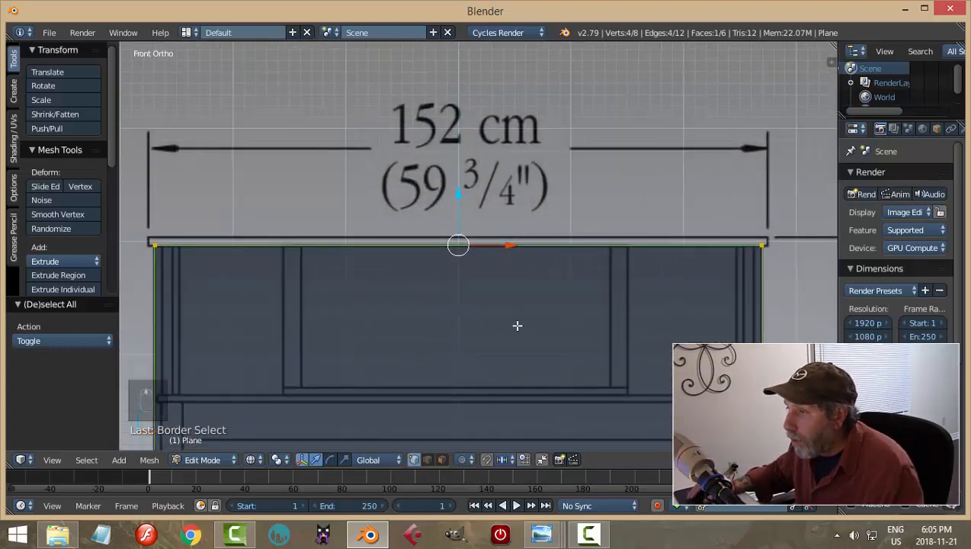
{"action": "key", "text": "e"}
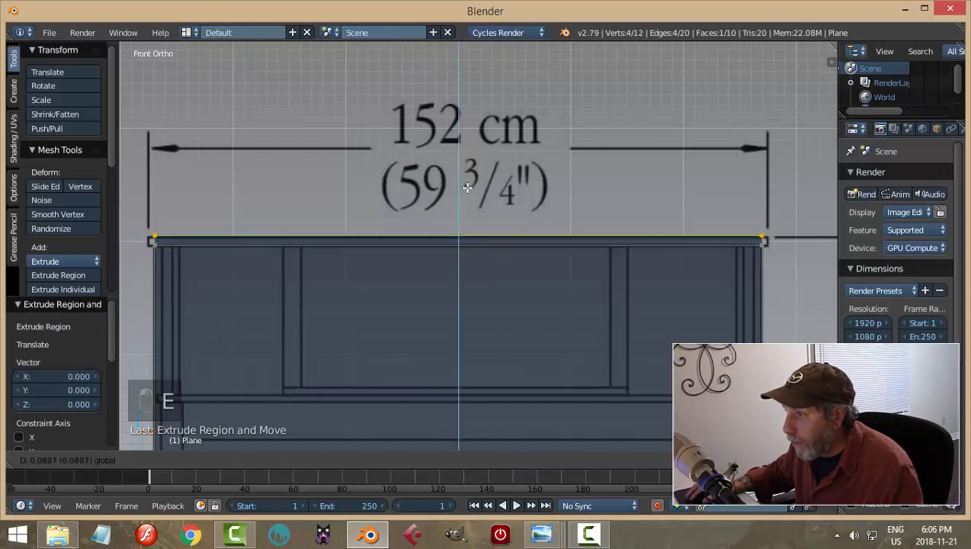
{"action": "left_click", "coordinate": [467, 188]}
{"action": "key", "text": "a"}
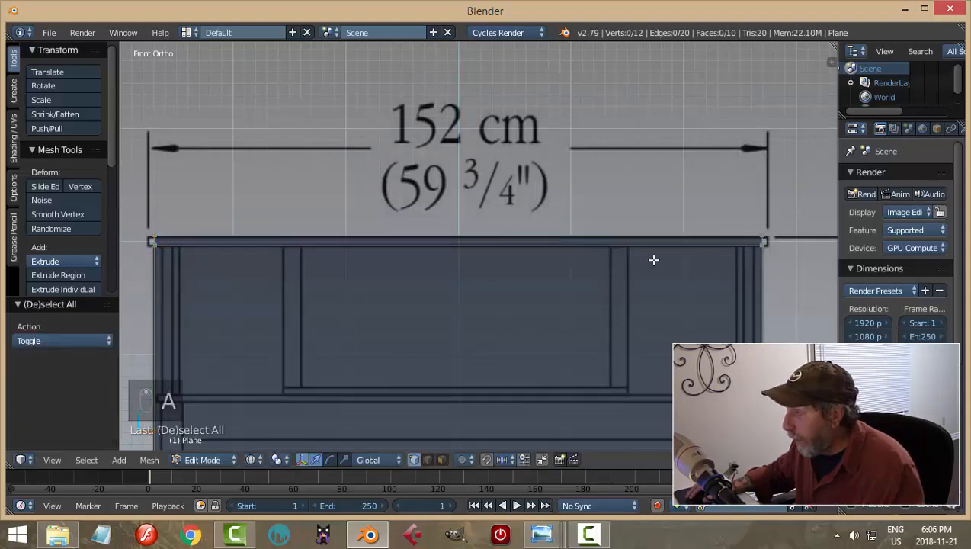
In face select mode, extrude the two narrow end faces of the lid strip in place, without offset
{"action": "middle_click_drag", "start_coordinate": [653, 259], "coordinate": [618, 263]}
{"action": "key", "text": "ctrl+Tab"}
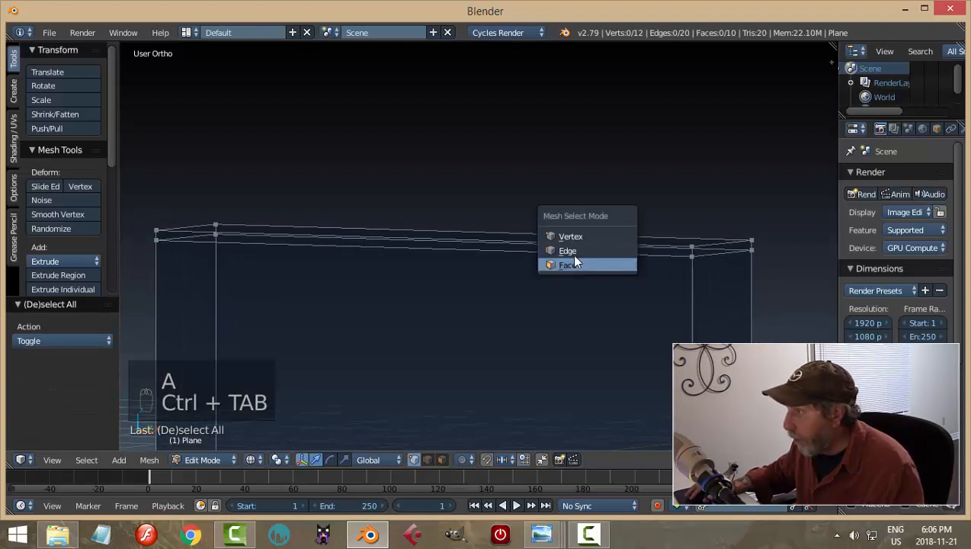
{"action": "left_click", "coordinate": [570, 253]}
{"action": "key", "text": "ctrl+Tab"}
{"action": "left_click", "coordinate": [547, 275]}
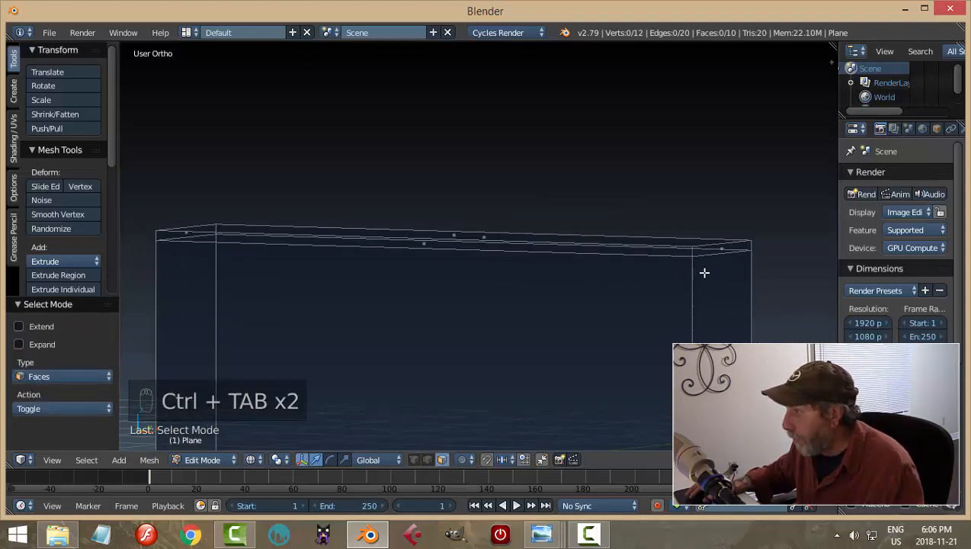
{"action": "right_click", "coordinate": [719, 249]}
{"action": "middle_click_drag", "start_coordinate": [393, 262], "coordinate": [354, 280]}
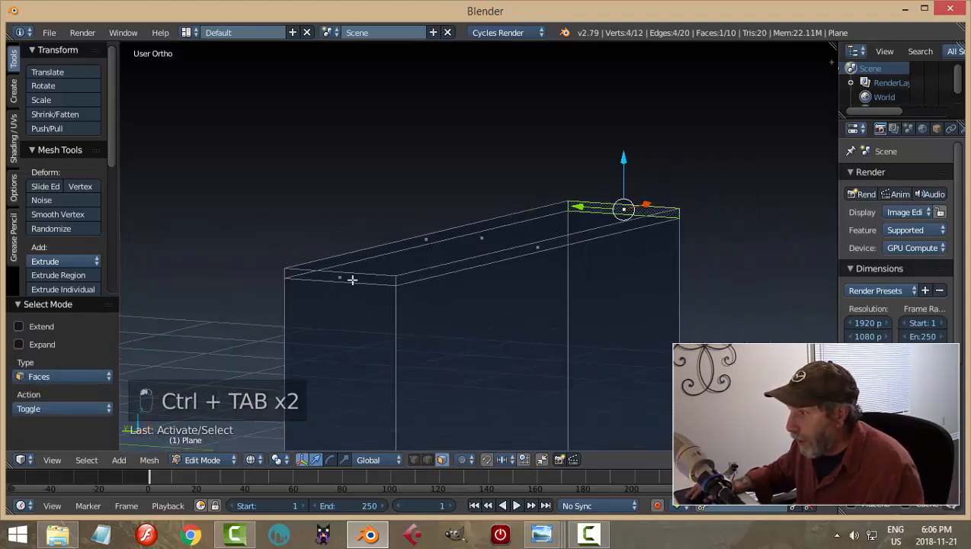
{"action": "right_click", "coordinate": [344, 277], "text": "shift"}
{"action": "key", "text": "KP_3"}
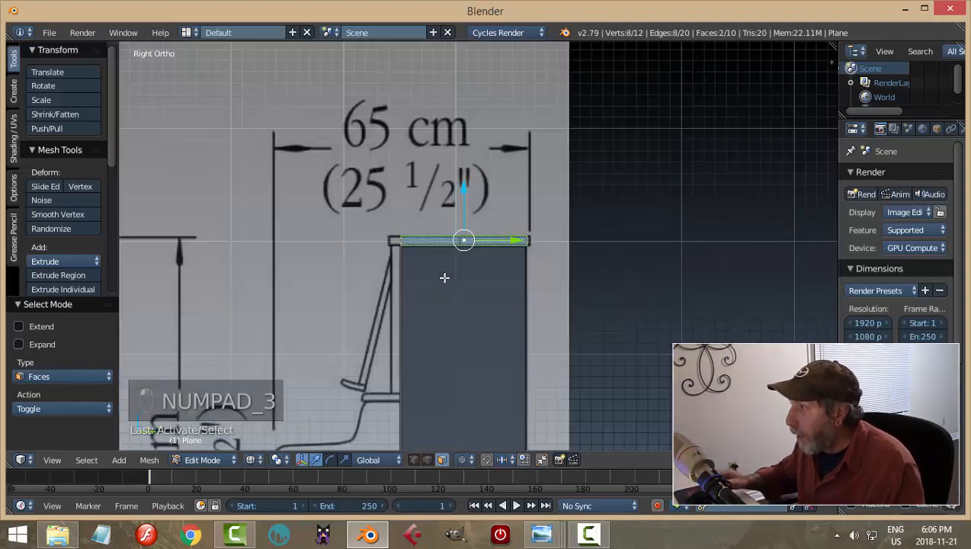
{"action": "scroll", "coordinate": [494, 282], "scroll_direction": "up", "scroll_amount": 3}
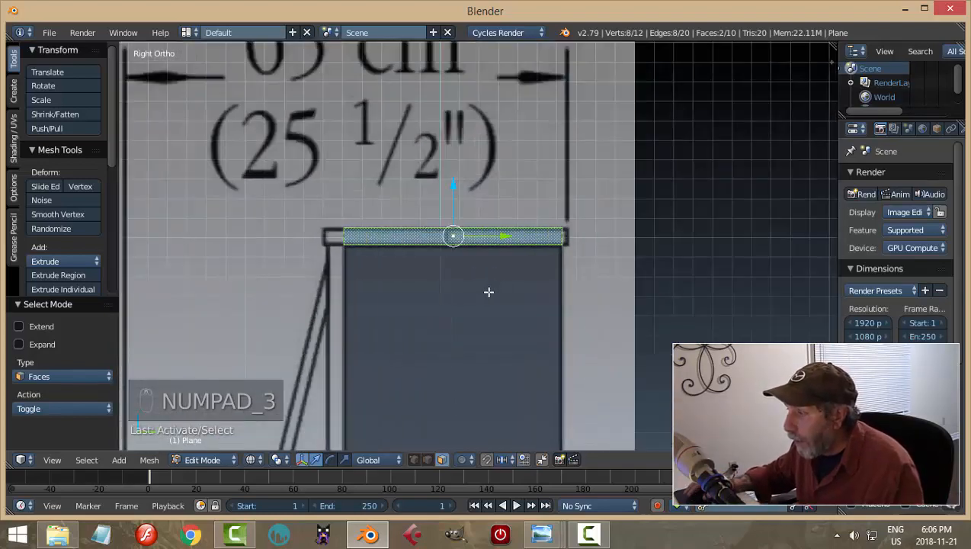
{"action": "scroll", "coordinate": [488, 291], "scroll_direction": "down", "scroll_amount": 1}
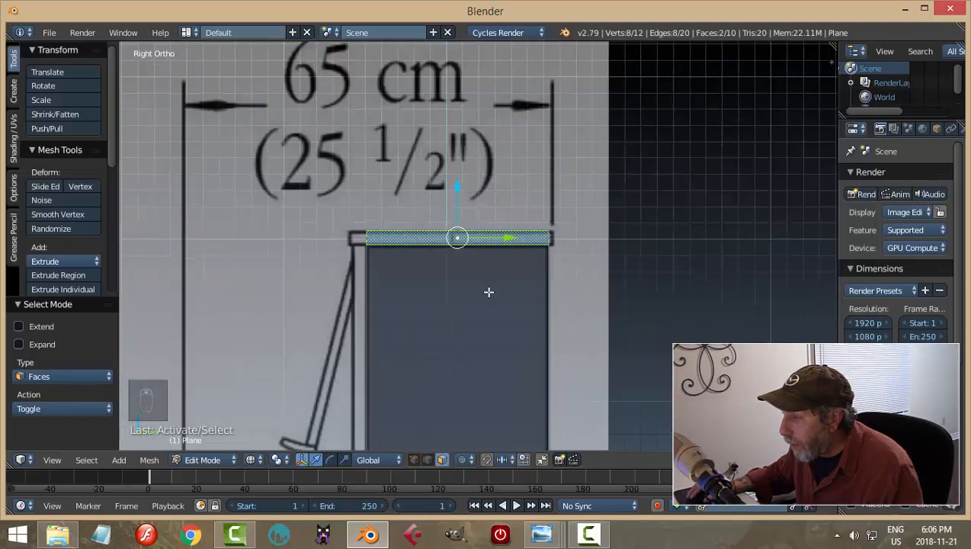
{"action": "key", "text": "KP_1"}
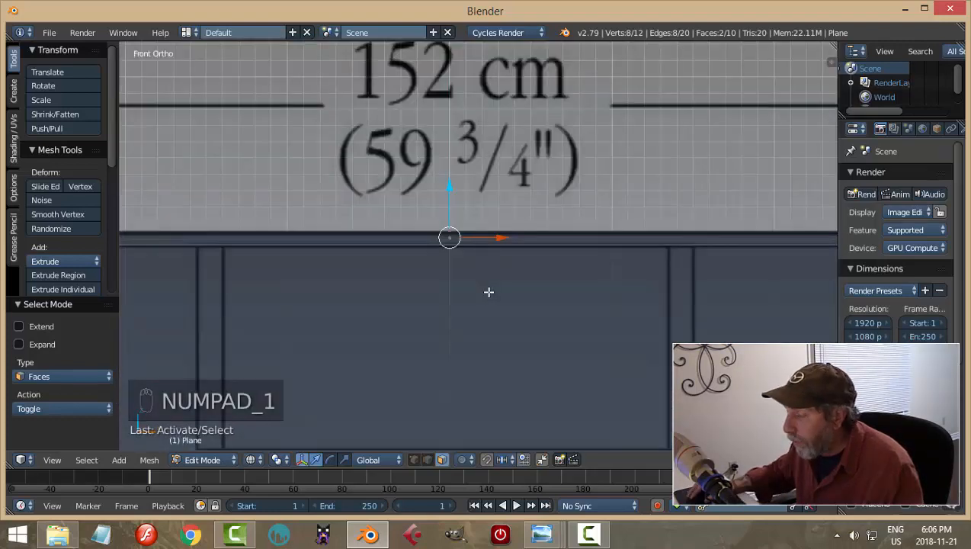
{"action": "scroll", "coordinate": [488, 292], "scroll_direction": "down", "scroll_amount": 1}
{"action": "middle_click_drag", "start_coordinate": [651, 297], "coordinate": [427, 320], "text": "shift"}
{"action": "scroll", "coordinate": [483, 314], "scroll_direction": "down", "scroll_amount": 1}
{"action": "scroll", "coordinate": [481, 327], "scroll_direction": "up", "scroll_amount": 1}
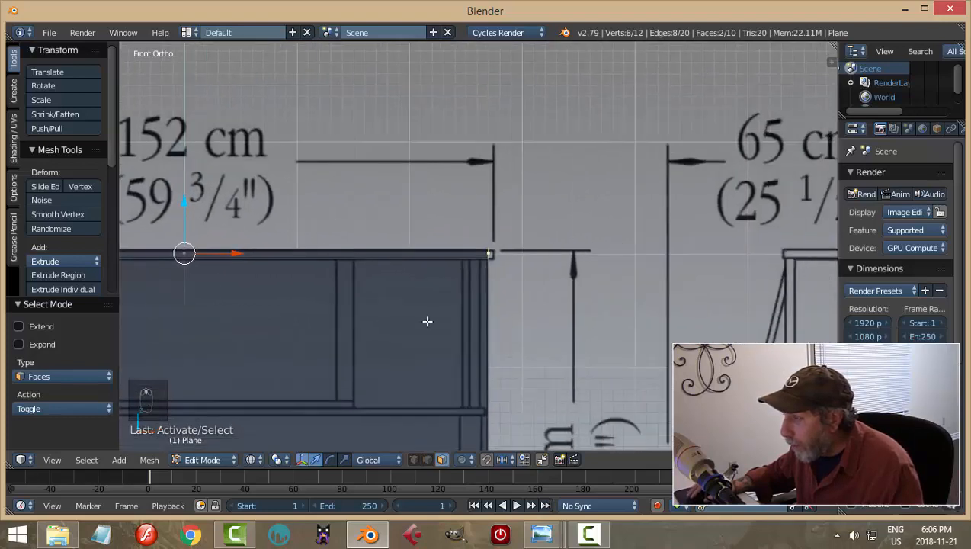
{"action": "scroll", "coordinate": [427, 320], "scroll_direction": "up", "scroll_amount": 3}
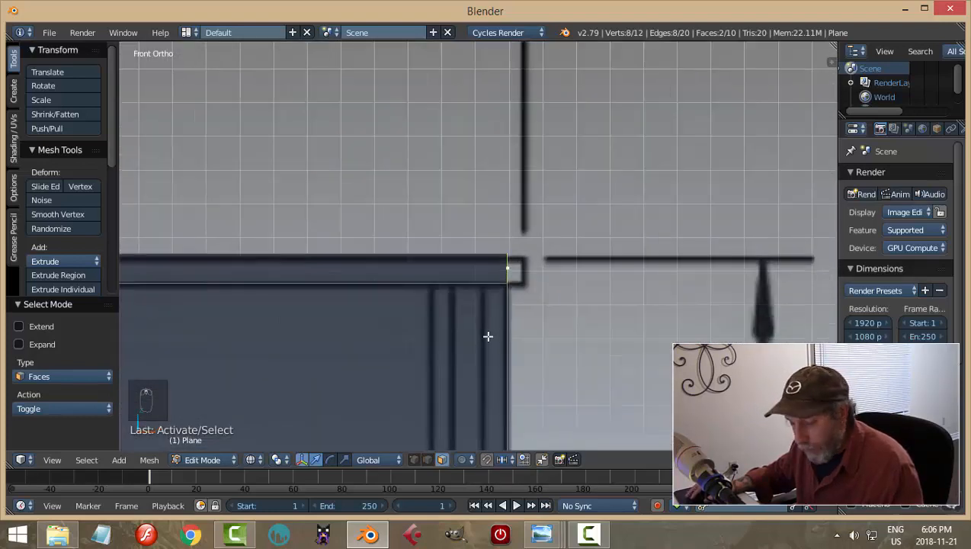
{"action": "key", "text": "e"}
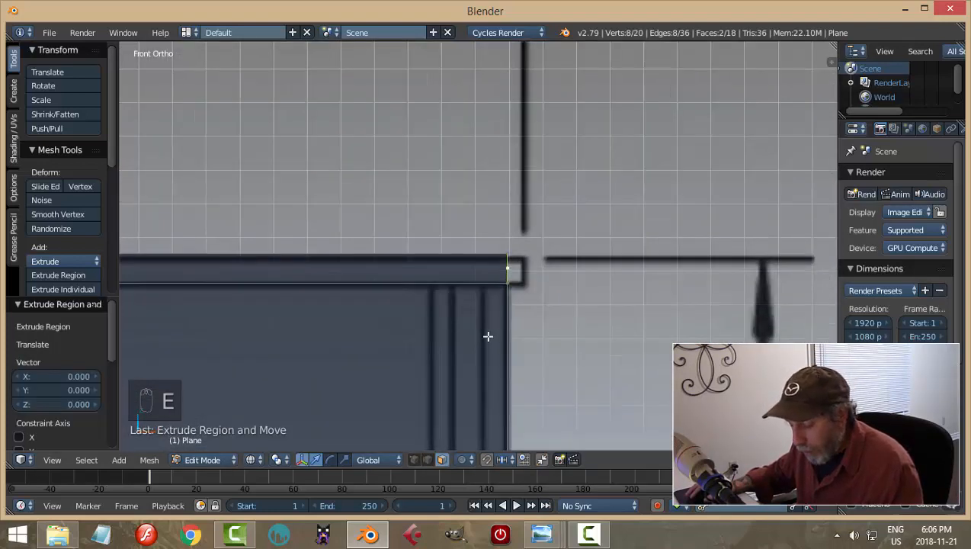
Try to move the extruded lid end faces about 0.057 units along X, and undo the move
{"action": "key", "text": "g"}
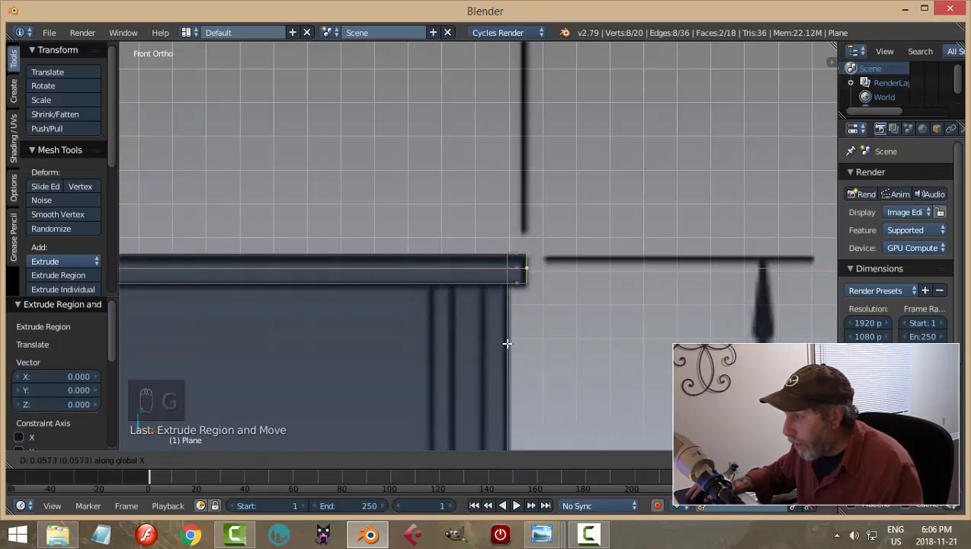
{"action": "left_click", "coordinate": [507, 344]}
{"action": "scroll", "coordinate": [472, 329], "scroll_direction": "down", "scroll_amount": 6}
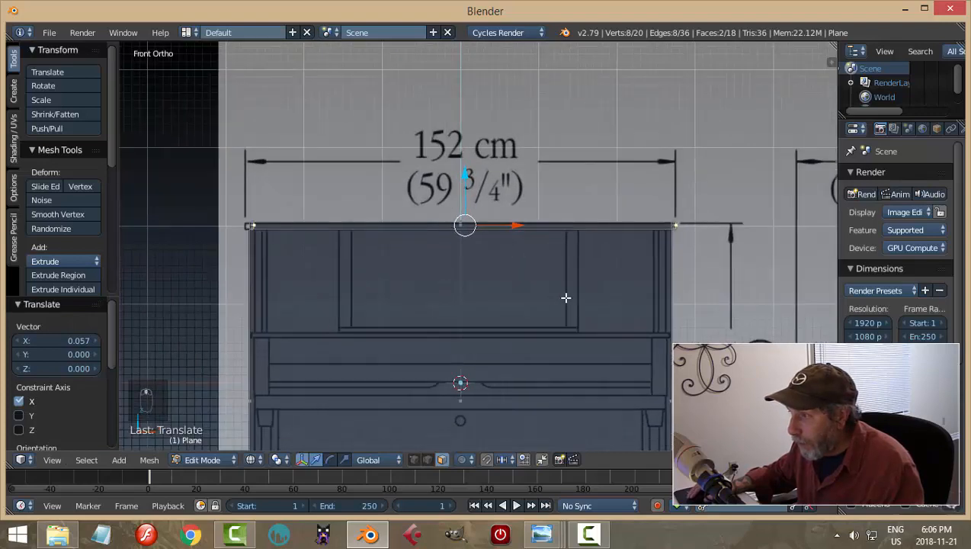
{"action": "scroll", "coordinate": [367, 289], "scroll_direction": "up", "scroll_amount": 2}
{"action": "middle_click_drag", "start_coordinate": [309, 285], "coordinate": [463, 300], "text": "shift"}
{"action": "key", "text": "ctrl+z"}
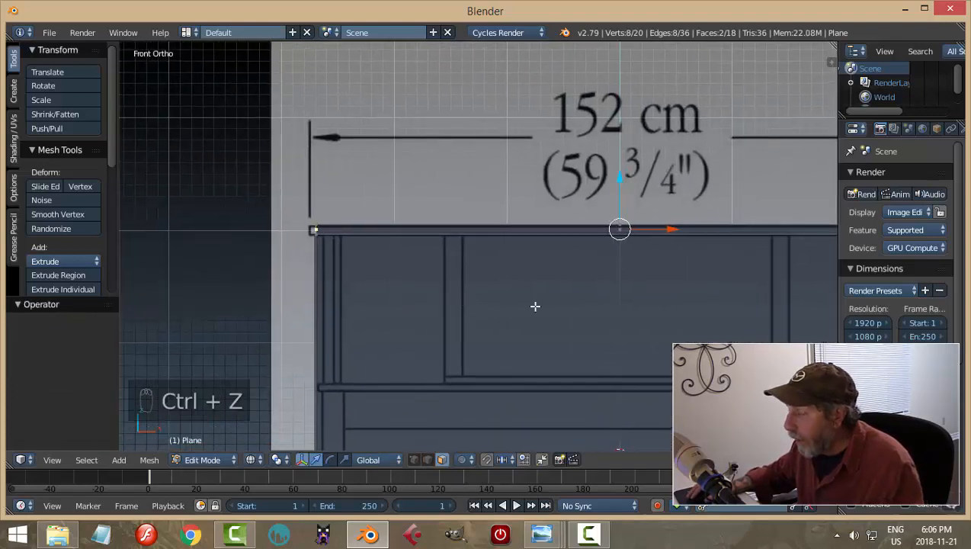
Scale the extruded lid end faces along X by about 1.02 to match the lid's side overhangs in the front elevation
{"action": "scroll", "coordinate": [576, 306], "scroll_direction": "down", "scroll_amount": 2}
{"action": "middle_click_drag", "start_coordinate": [600, 297], "coordinate": [391, 296], "text": "shift"}
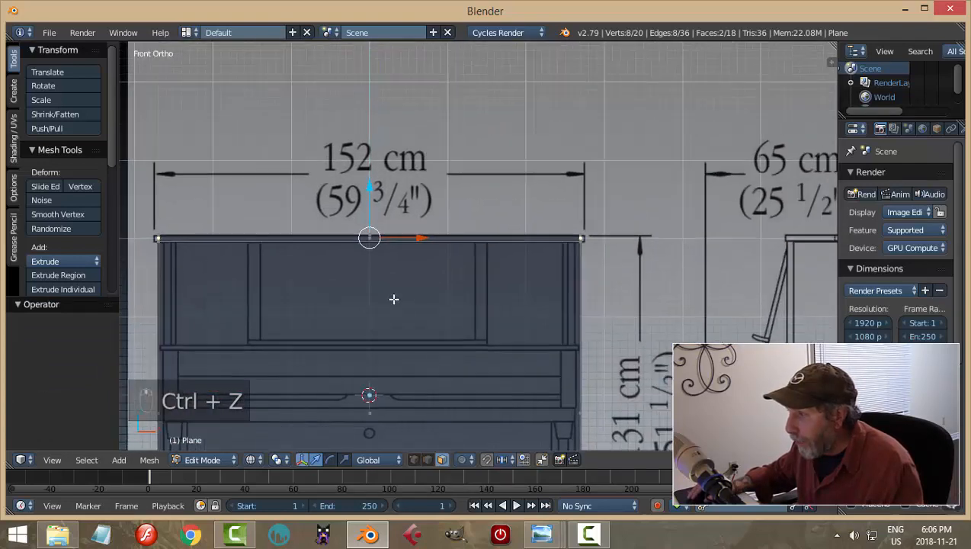
{"action": "scroll", "coordinate": [481, 299], "scroll_direction": "up", "scroll_amount": 2}
{"action": "scroll", "coordinate": [481, 300], "scroll_direction": "up", "scroll_amount": 3}
{"action": "middle_click_drag", "start_coordinate": [611, 288], "coordinate": [444, 310], "text": "shift"}
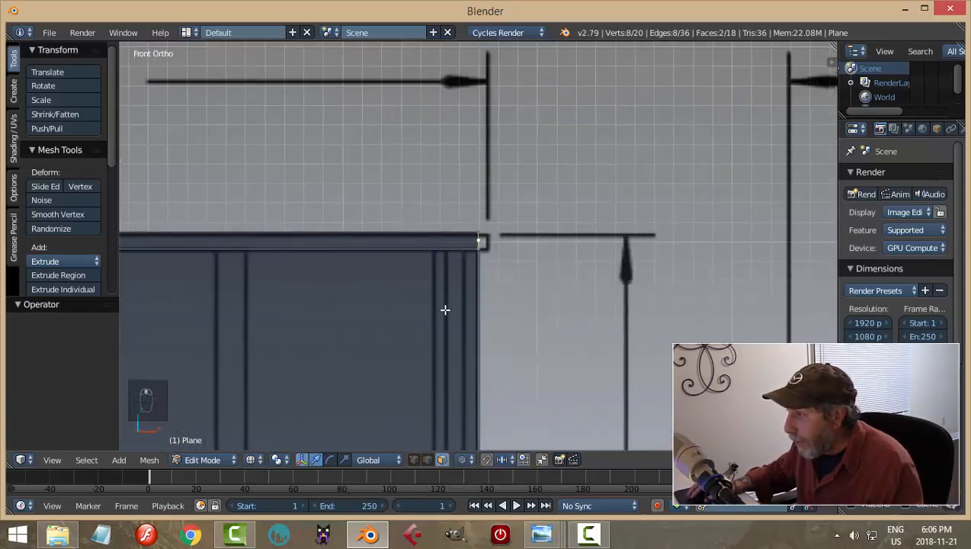
{"action": "scroll", "coordinate": [444, 310], "scroll_direction": "up", "scroll_amount": 2}
{"action": "key", "text": "s"}
{"action": "key", "text": "x"}
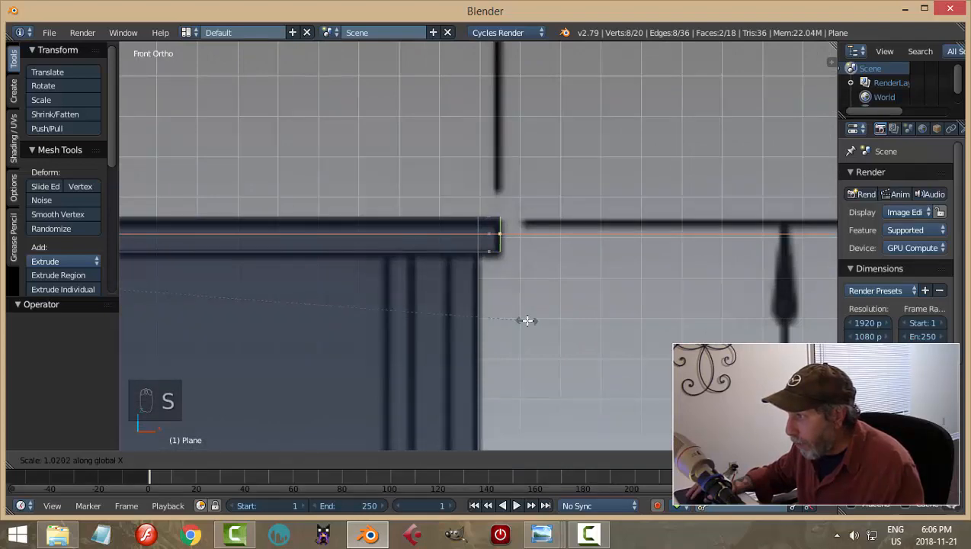
{"action": "left_click", "coordinate": [528, 321]}
{"action": "scroll", "coordinate": [419, 321], "scroll_direction": "down", "scroll_amount": 6}
{"action": "middle_click_drag", "start_coordinate": [370, 316], "coordinate": [730, 283], "text": "shift"}
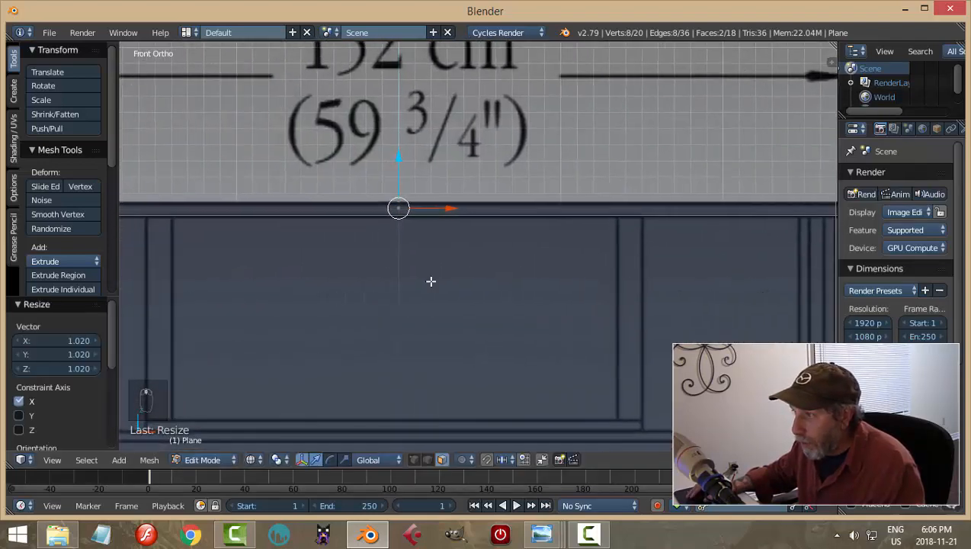
{"action": "middle_click_drag", "start_coordinate": [335, 270], "coordinate": [443, 276], "text": "shift"}
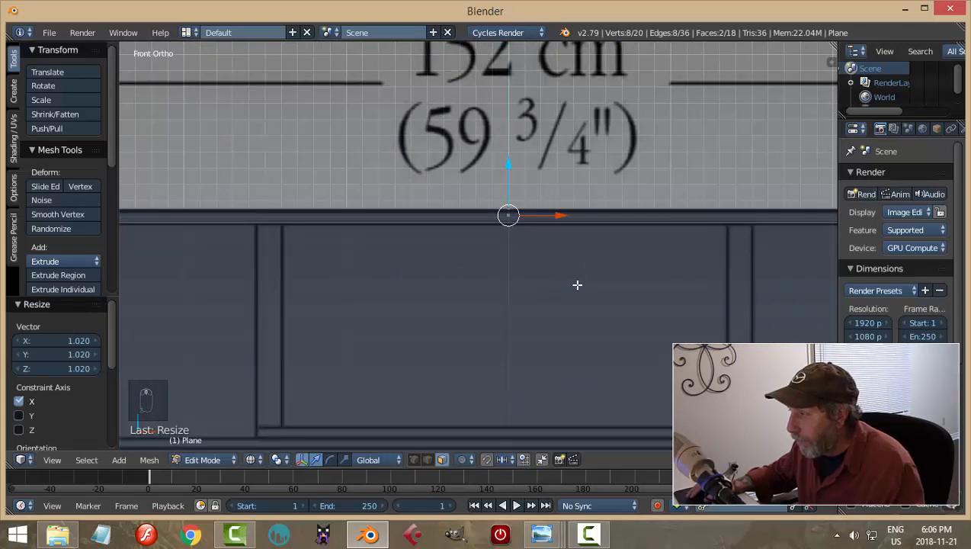
Extrude the lid's long front and back faces in place and scale them along Y by about 1.062 to the rear overhang
{"action": "scroll", "coordinate": [577, 284], "scroll_direction": "down", "scroll_amount": 4}
{"action": "middle_click_drag", "start_coordinate": [591, 288], "coordinate": [581, 302]}
{"action": "key", "text": "KP_3"}
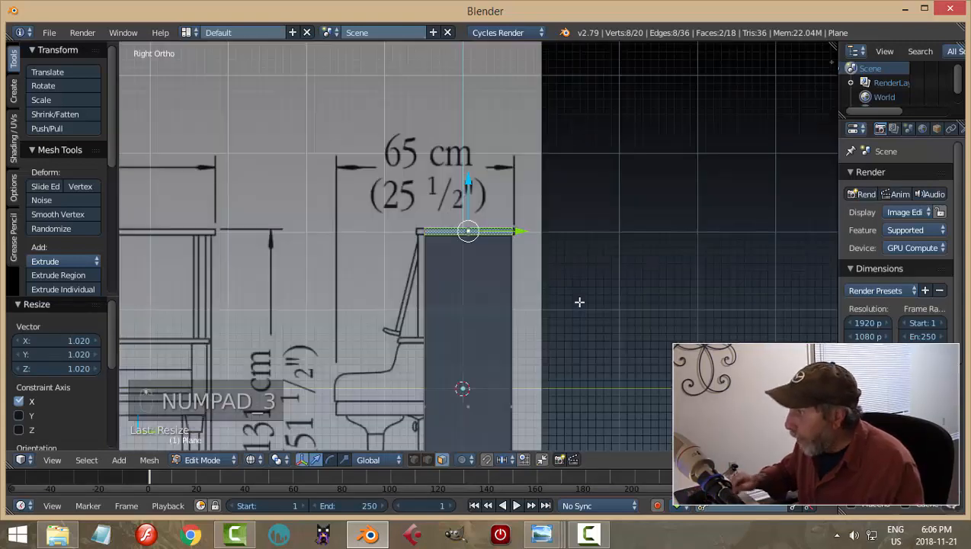
{"action": "key", "text": "a"}
{"action": "key", "text": "a"}
{"action": "scroll", "coordinate": [535, 301], "scroll_direction": "up", "scroll_amount": 4}
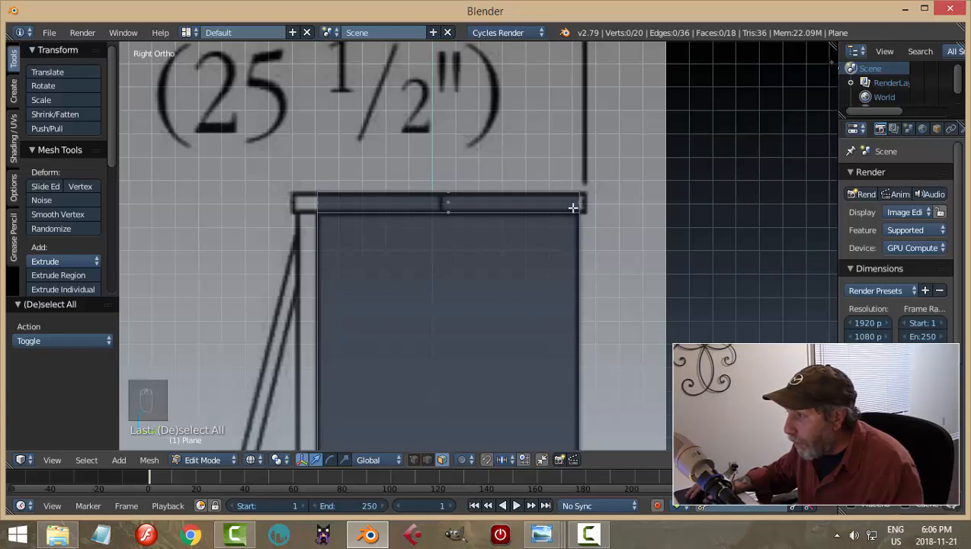
{"action": "middle_click_drag", "start_coordinate": [304, 269], "coordinate": [355, 249]}
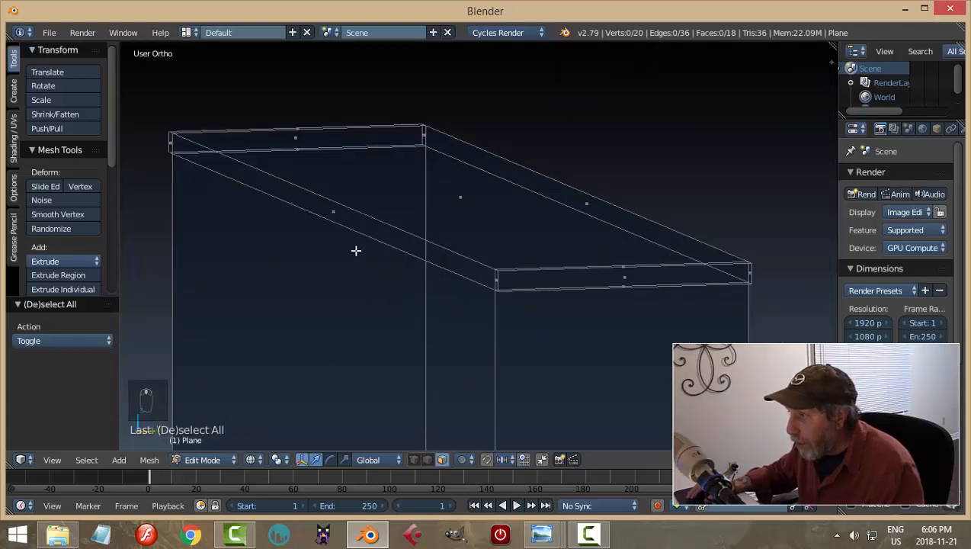
{"action": "right_click", "coordinate": [330, 212]}
{"action": "middle_click_drag", "start_coordinate": [471, 299], "coordinate": [536, 229]}
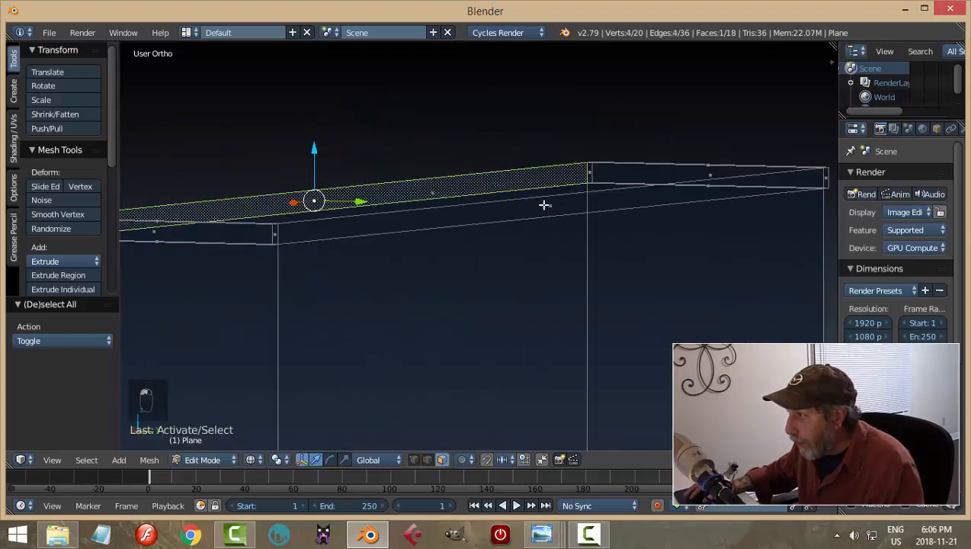
{"action": "right_click", "coordinate": [544, 204], "text": "shift"}
{"action": "key", "text": "KP_3"}
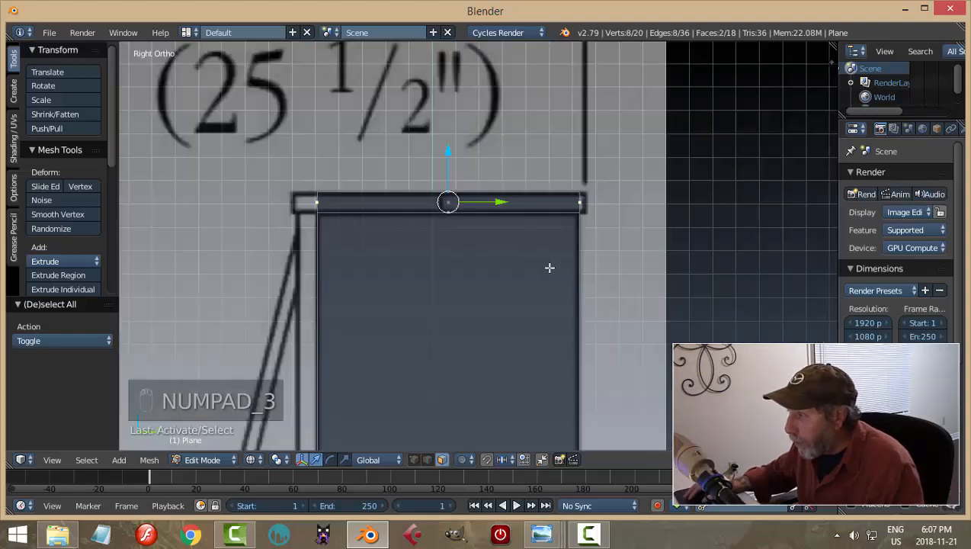
{"action": "key", "text": "e"}
{"action": "key", "text": "s"}
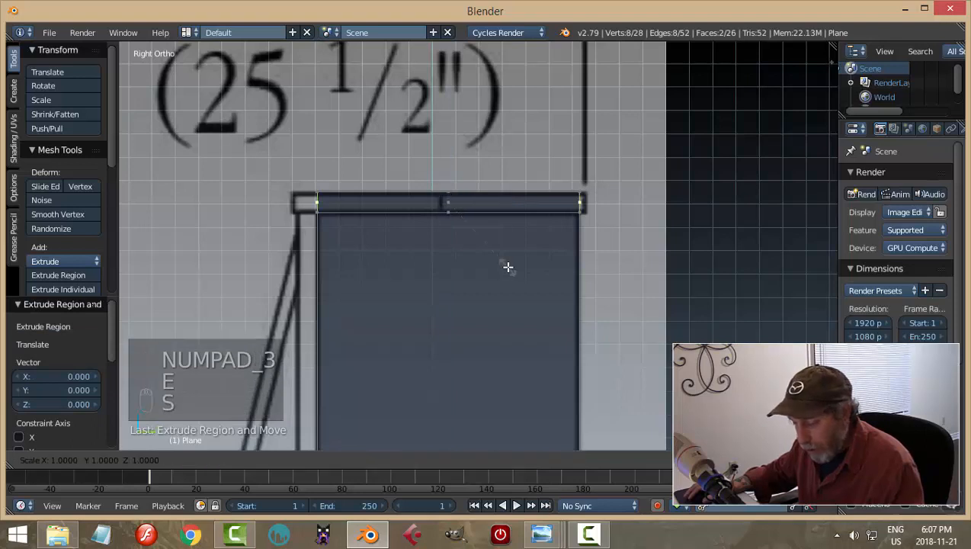
{"action": "key", "text": "y"}
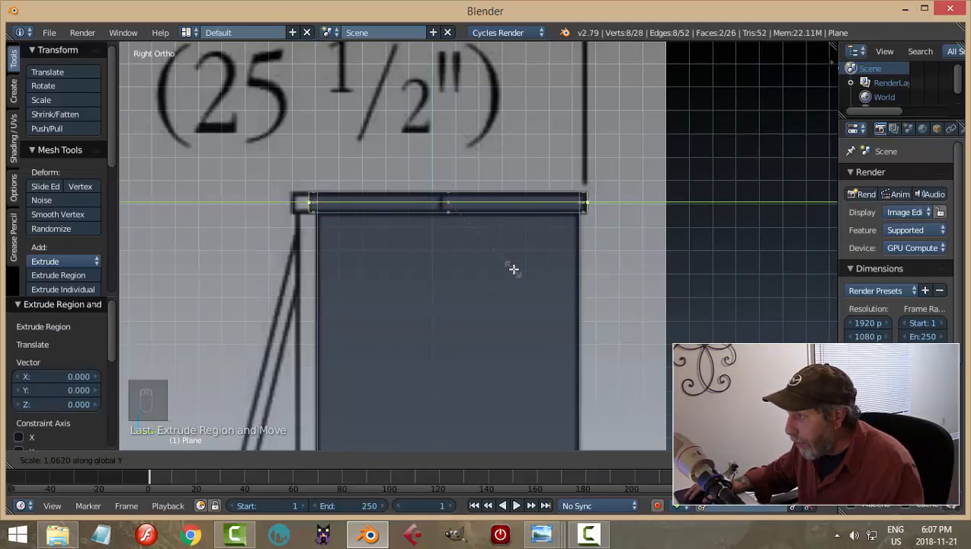
{"action": "left_click", "coordinate": [513, 269]}
{"action": "key", "text": "a"}
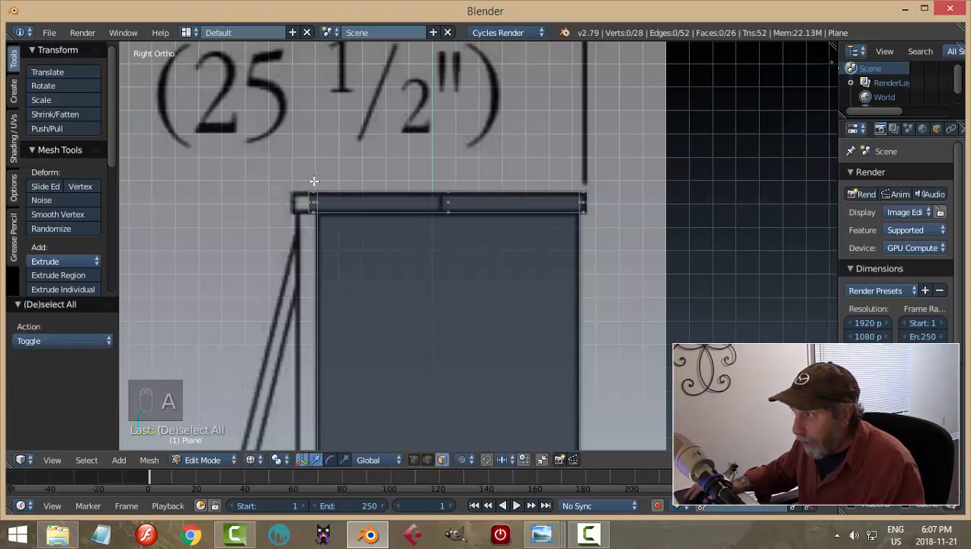
Select the lid's front end faces and move them about -0.074 units along Y to the front overhang in the side elevation
{"action": "key", "text": "b"}
{"action": "left_click_drag", "start_coordinate": [288, 189], "coordinate": [311, 233]}
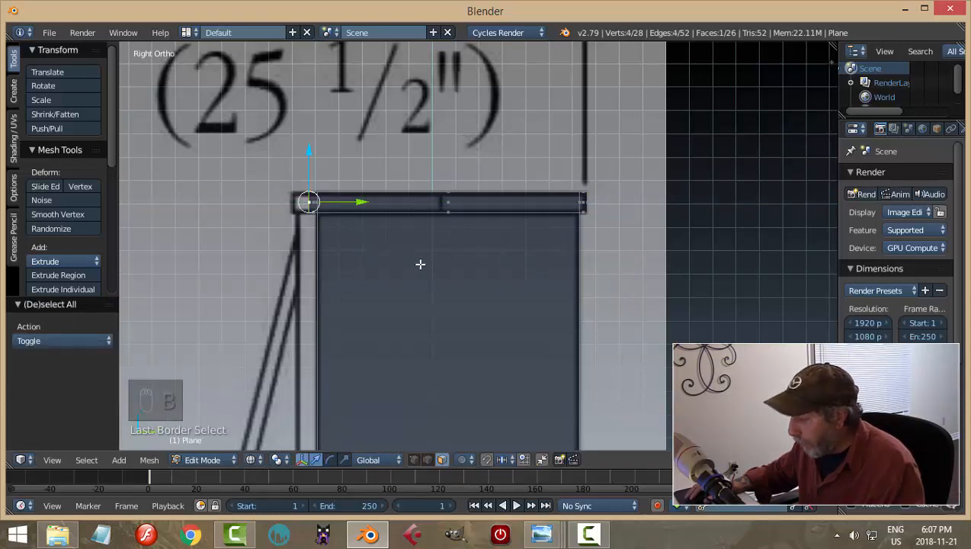
{"action": "key", "text": "KP_1"}
{"action": "scroll", "coordinate": [420, 274], "scroll_direction": "down", "scroll_amount": 4}
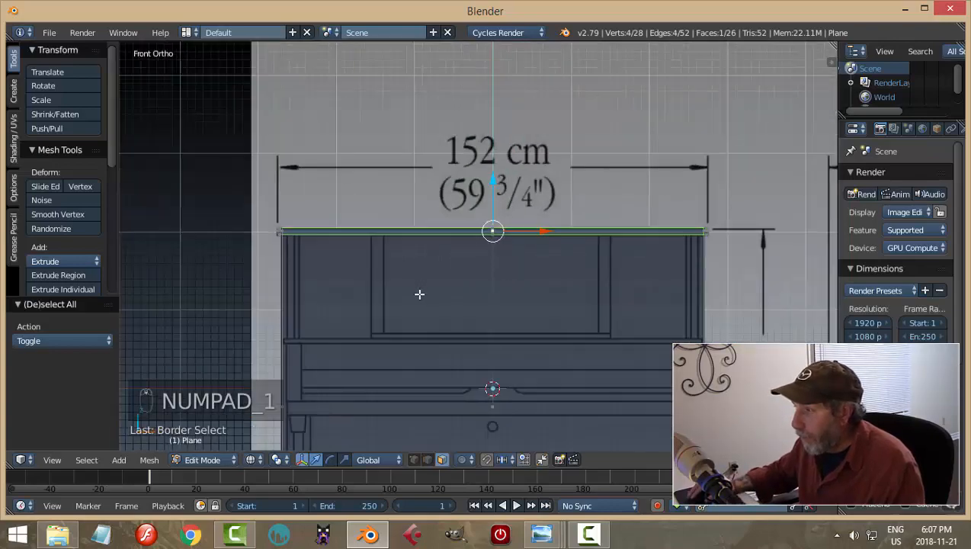
{"action": "middle_click_drag", "start_coordinate": [419, 294], "coordinate": [478, 323]}
{"action": "key", "text": "KP_3"}
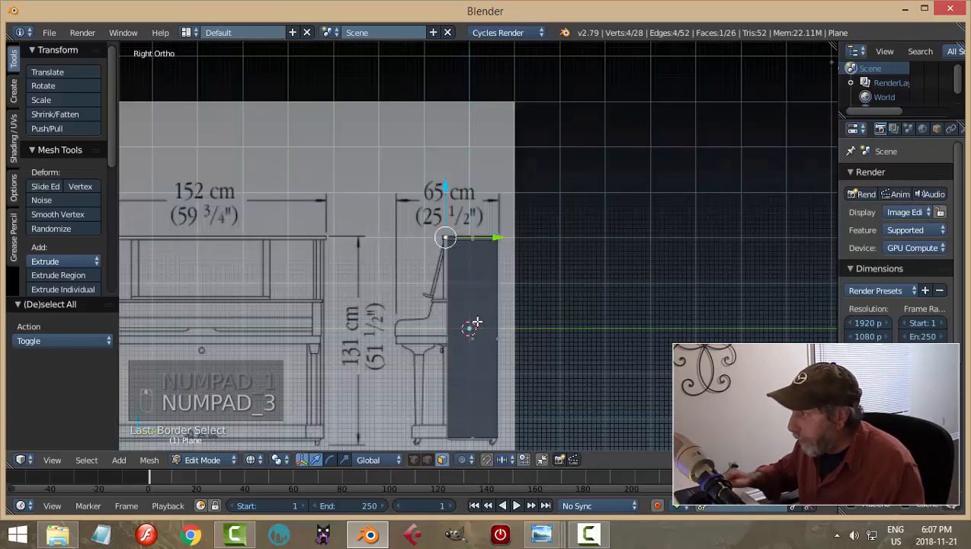
{"action": "scroll", "coordinate": [476, 322], "scroll_direction": "up", "scroll_amount": 10}
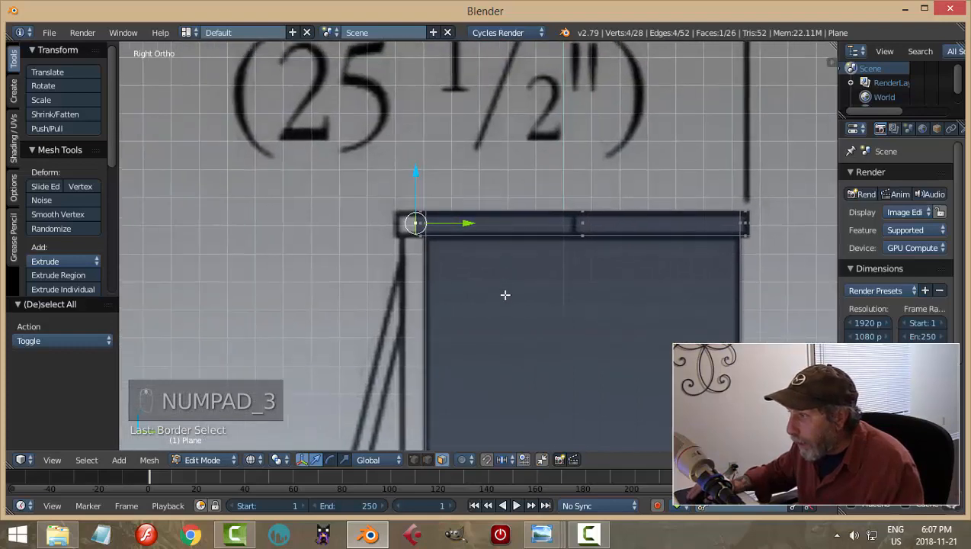
{"action": "scroll", "coordinate": [505, 294], "scroll_direction": "up", "scroll_amount": 2}
{"action": "key", "text": "g"}
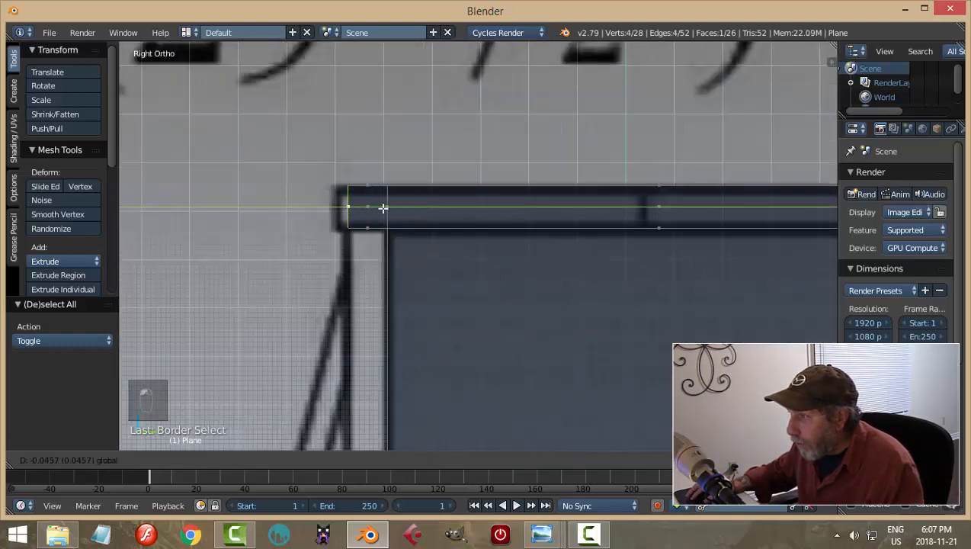
{"action": "left_click", "coordinate": [382, 210]}
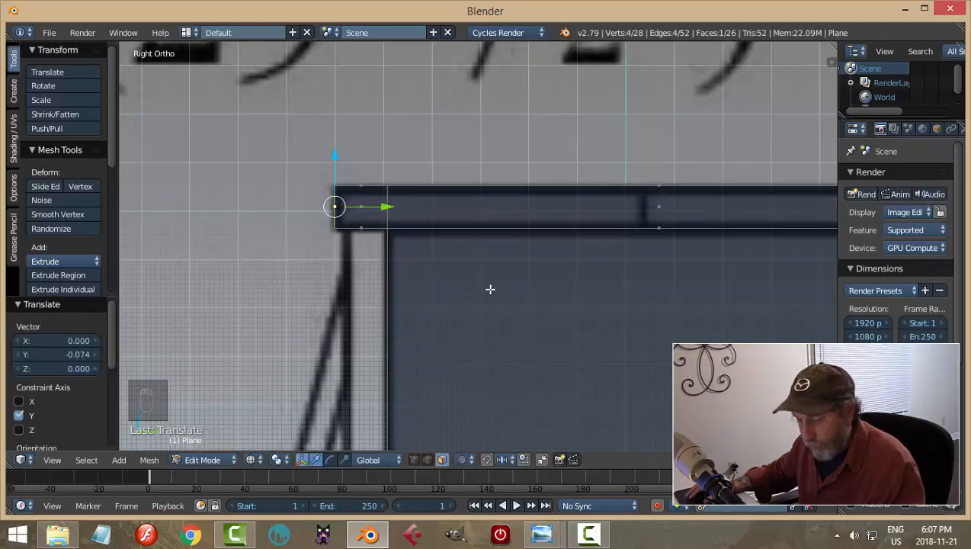
{"action": "key", "text": "a"}
Return to Object Mode and switch the viewport to solid shading
{"action": "scroll", "coordinate": [489, 288], "scroll_direction": "down", "scroll_amount": 5}
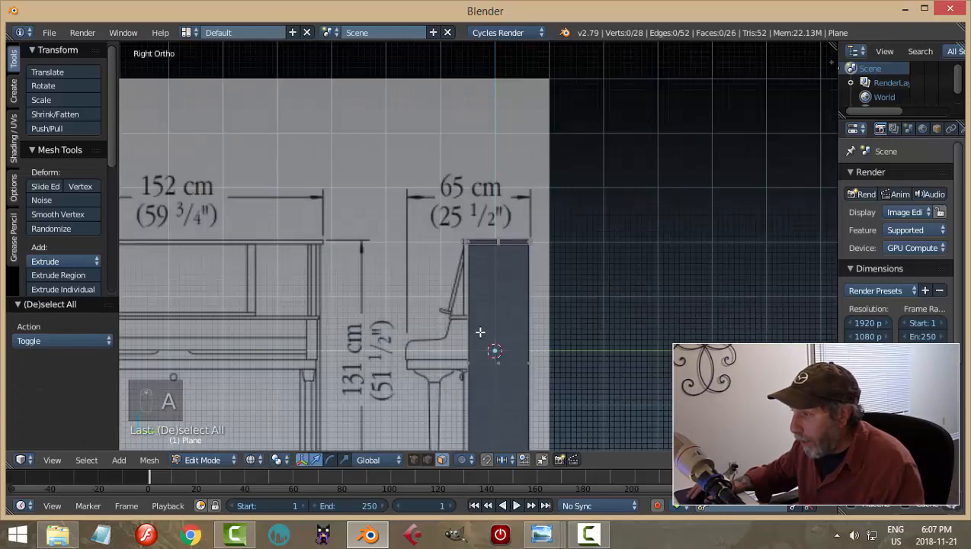
{"action": "middle_click_drag", "start_coordinate": [480, 332], "coordinate": [478, 227], "text": "shift"}
{"action": "scroll", "coordinate": [491, 288], "scroll_direction": "up", "scroll_amount": 1}
{"action": "middle_click_drag", "start_coordinate": [491, 328], "coordinate": [475, 210], "text": "shift"}
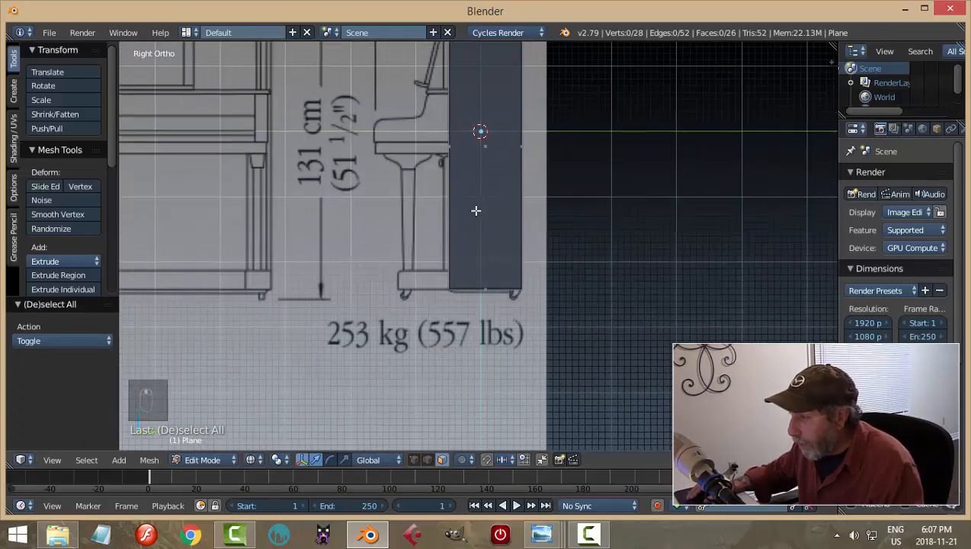
{"action": "scroll", "coordinate": [480, 257], "scroll_direction": "up", "scroll_amount": 3}
{"action": "scroll", "coordinate": [483, 259], "scroll_direction": "down", "scroll_amount": 4}
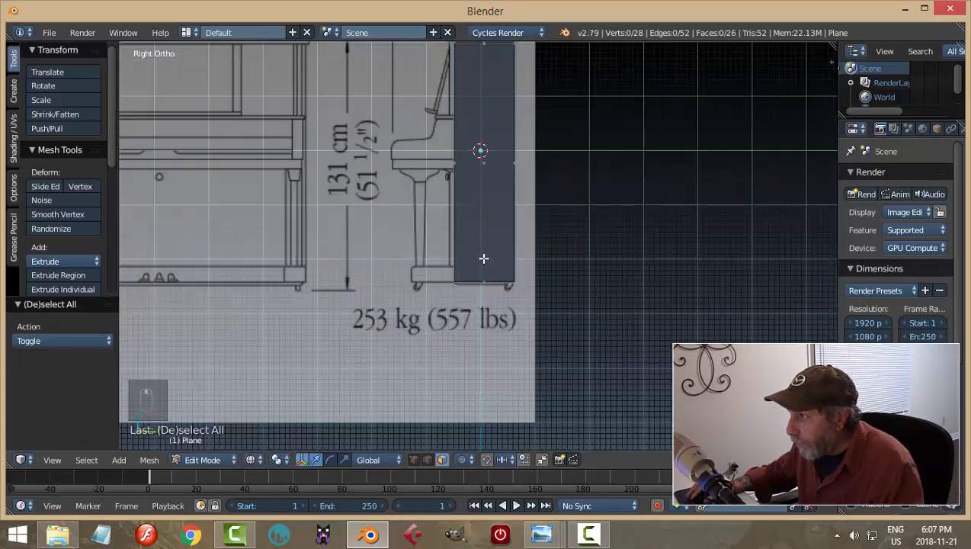
{"action": "middle_click_drag", "start_coordinate": [483, 259], "coordinate": [497, 228]}
{"action": "key", "text": "Tab"}
{"action": "left_click", "coordinate": [399, 229]}
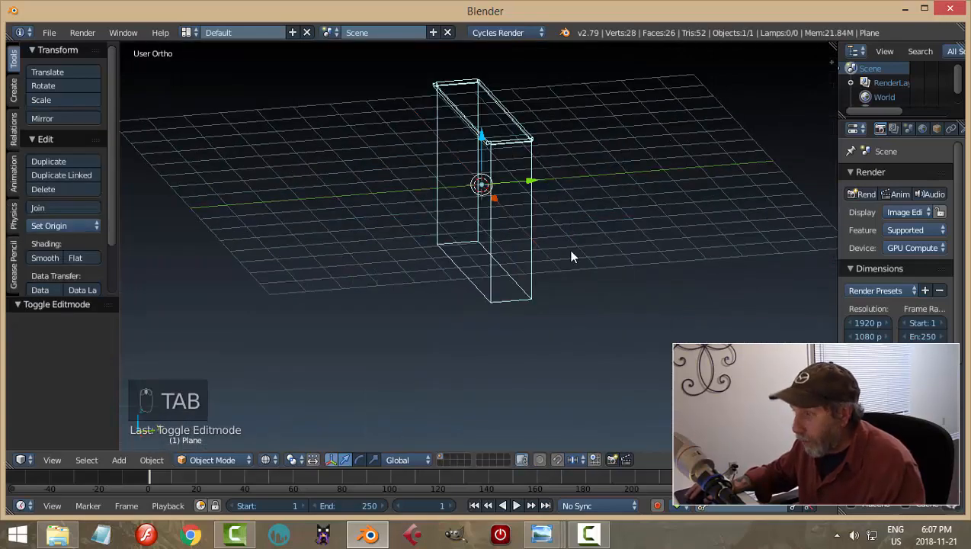
{"action": "key", "text": "z"}
{"action": "left_click", "coordinate": [569, 273]}
Examine the lid's overhangs and the notched corner where its front and side extrusions meet
{"action": "mouse_move", "coordinate": [569, 272]}
{"action": "middle_mouse_down"}
{"action": "mouse_move", "coordinate": [570, 232]}
{"action": "mouse_move", "coordinate": [590, 287]}
{"action": "mouse_move", "coordinate": [546, 288]}
{"action": "middle_mouse_up"}
{"action": "scroll", "coordinate": [625, 233], "scroll_direction": "up", "scroll_amount": 3}
{"action": "middle_click_drag", "start_coordinate": [646, 221], "coordinate": [474, 317], "text": "shift"}
{"action": "scroll", "coordinate": [475, 259], "scroll_direction": "up", "scroll_amount": 4}
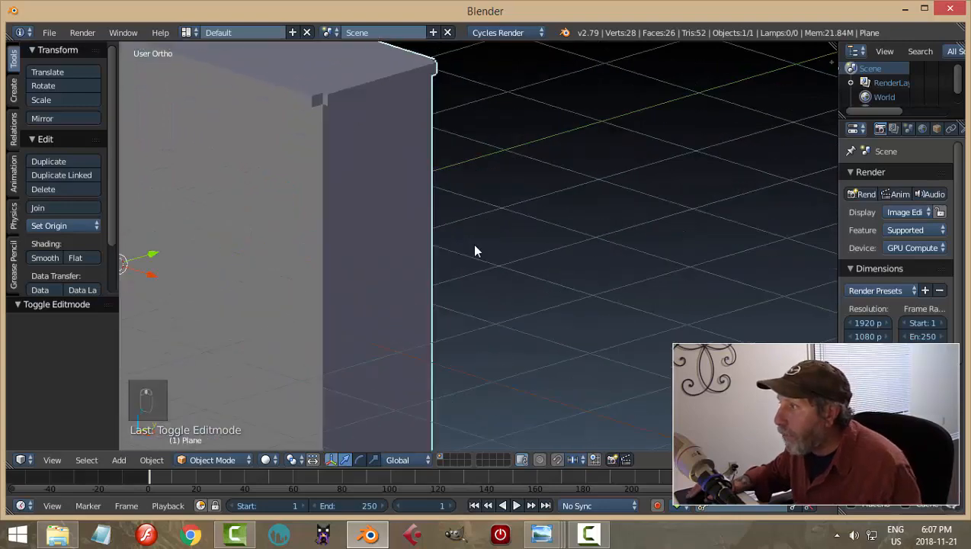
{"action": "middle_click_drag", "start_coordinate": [474, 250], "coordinate": [590, 250]}
{"action": "scroll", "coordinate": [458, 287], "scroll_direction": "down", "scroll_amount": 1}
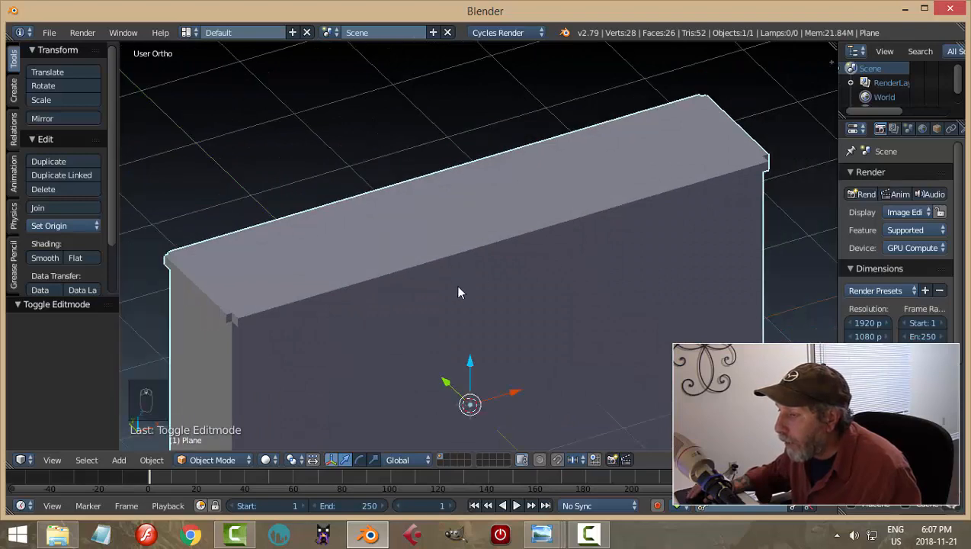
{"action": "middle_click_drag", "start_coordinate": [458, 292], "coordinate": [490, 254]}
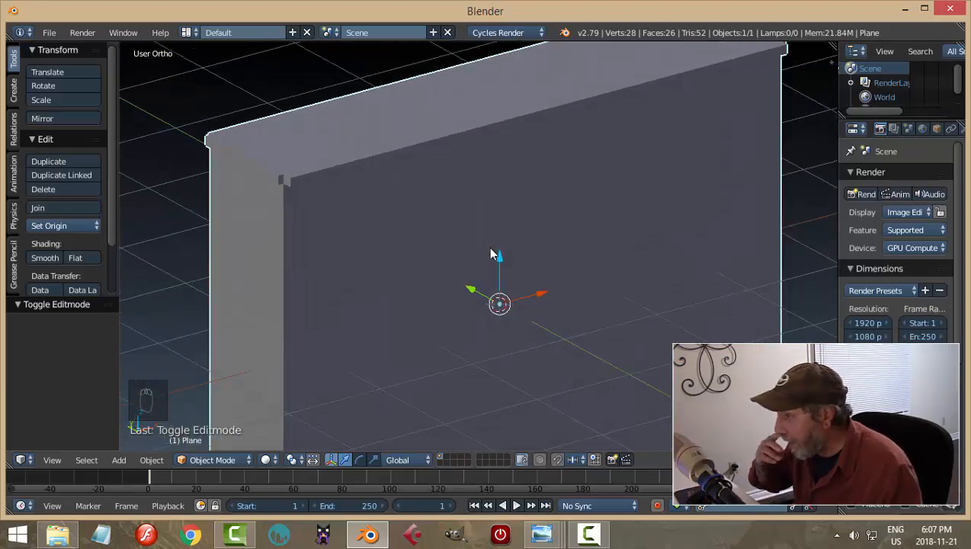
Enable ambient occlusion in the viewport shading settings
{"action": "key", "text": "n"}
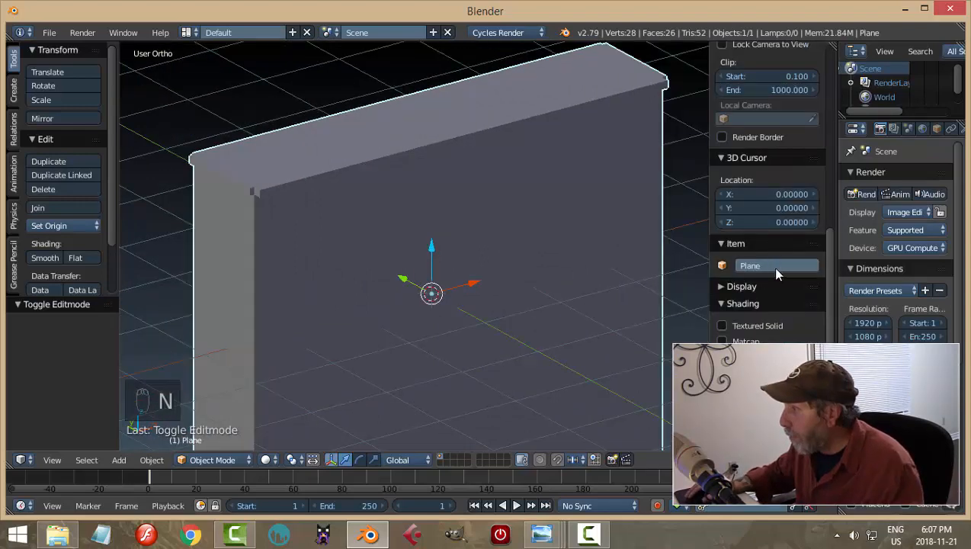
{"action": "scroll", "coordinate": [771, 266], "scroll_direction": "down", "scroll_amount": 5}
{"action": "left_click", "coordinate": [722, 254]}
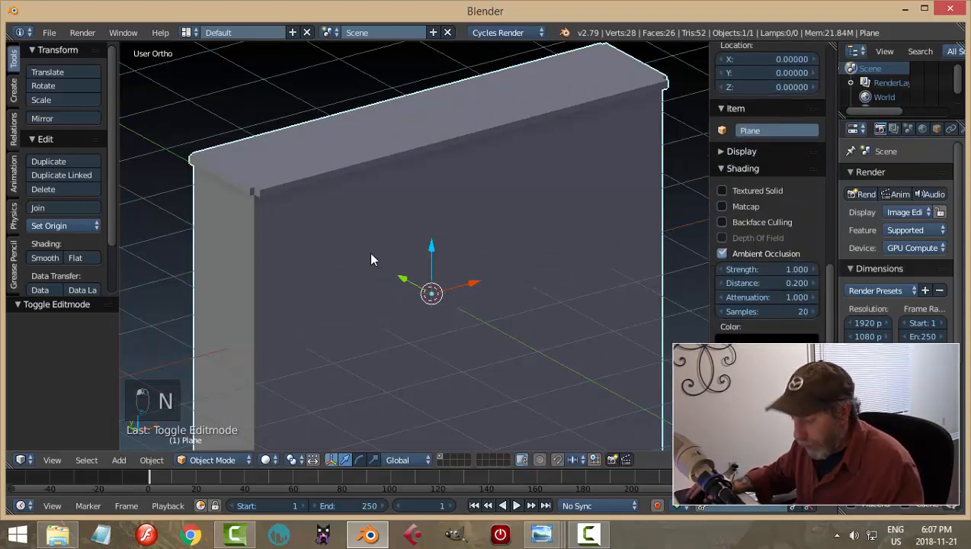
{"action": "key", "text": "n"}
{"action": "scroll", "coordinate": [234, 216], "scroll_direction": "up", "scroll_amount": 4}
{"action": "scroll", "coordinate": [233, 211], "scroll_direction": "down", "scroll_amount": 3}
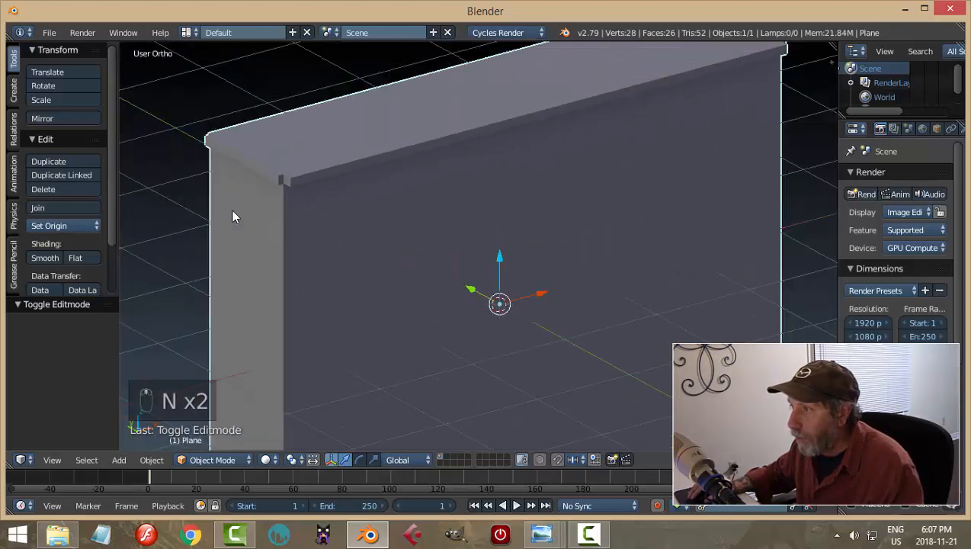
In Edit Mode, delete the two small faces inside the notch at the lid's front corner
{"action": "middle_click_drag", "start_coordinate": [233, 212], "coordinate": [401, 188]}
{"action": "right_click", "coordinate": [401, 188]}
{"action": "key", "text": "Tab"}
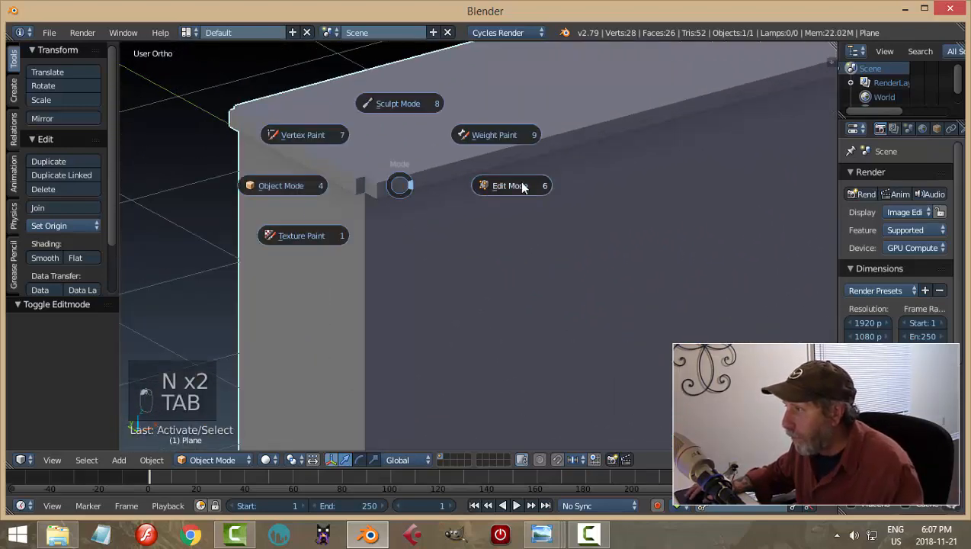
{"action": "left_click", "coordinate": [522, 187]}
{"action": "scroll", "coordinate": [266, 204], "scroll_direction": "up", "scroll_amount": 3}
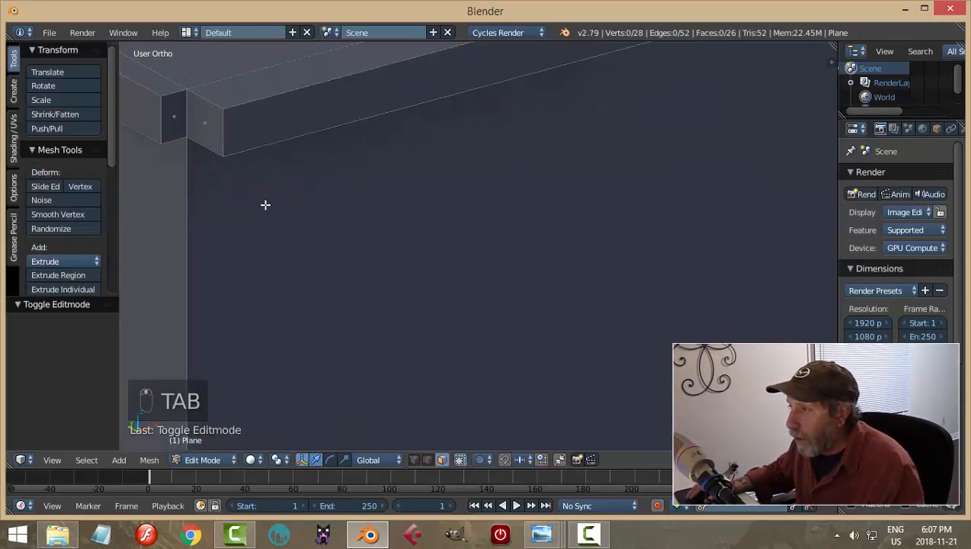
{"action": "right_click", "coordinate": [210, 121]}
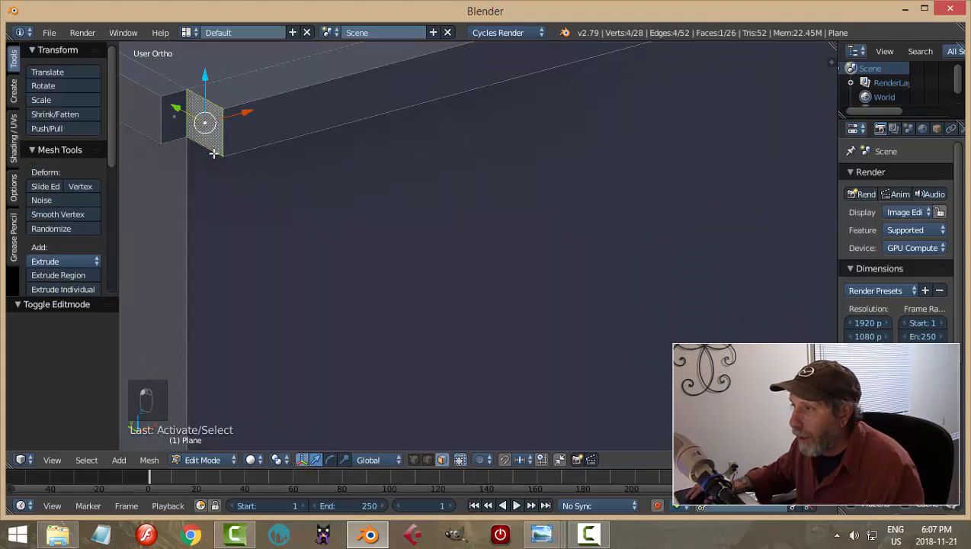
{"action": "right_click", "coordinate": [169, 126], "text": "shift"}
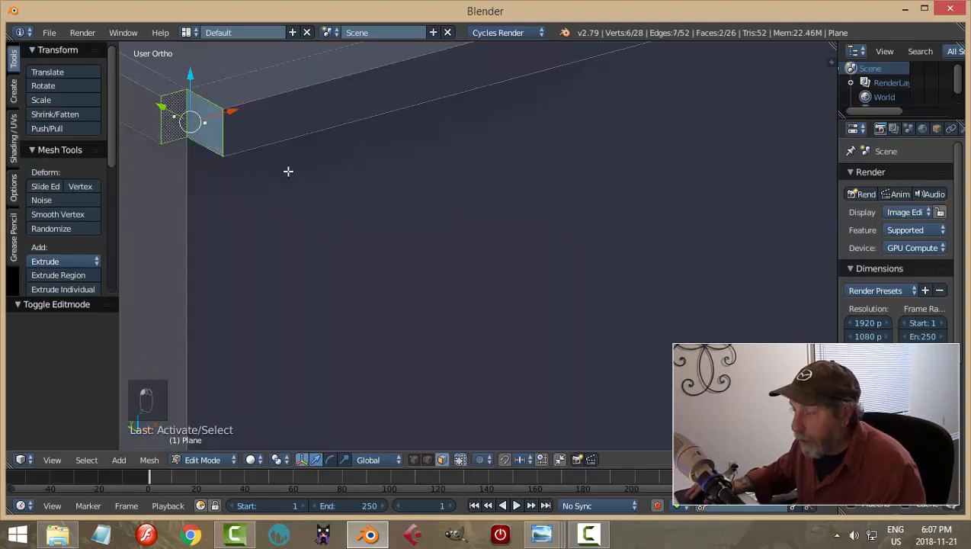
{"action": "key", "text": "x"}
{"action": "left_click", "coordinate": [288, 171]}
{"action": "scroll", "coordinate": [283, 174], "scroll_direction": "down", "scroll_amount": 3}
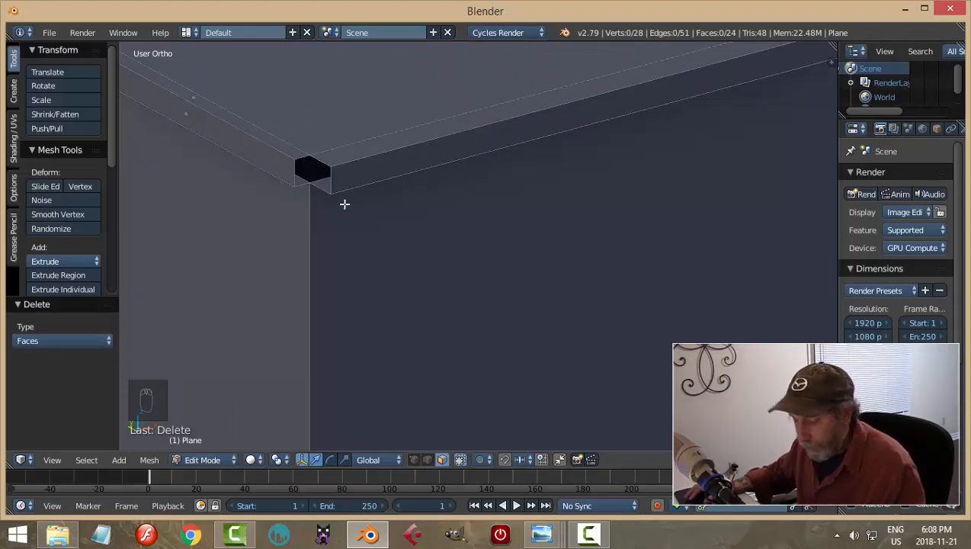
In edge select mode, select the vertical end edge of the lid's front overhang and show it from the front in solid shading
{"action": "key", "text": "ctrl+Tab"}
{"action": "left_click", "coordinate": [316, 188]}
{"action": "right_click", "coordinate": [330, 181]}
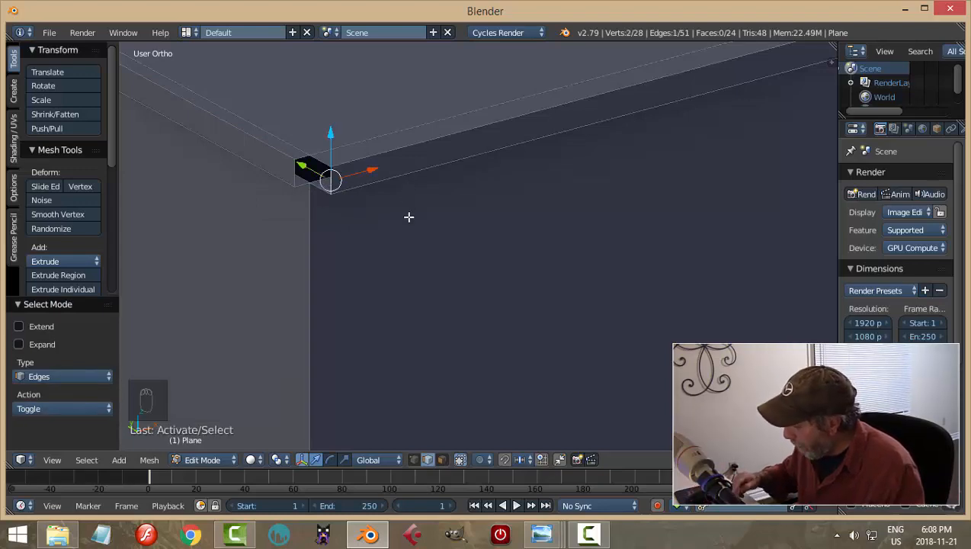
{"action": "key", "text": "KP_7"}
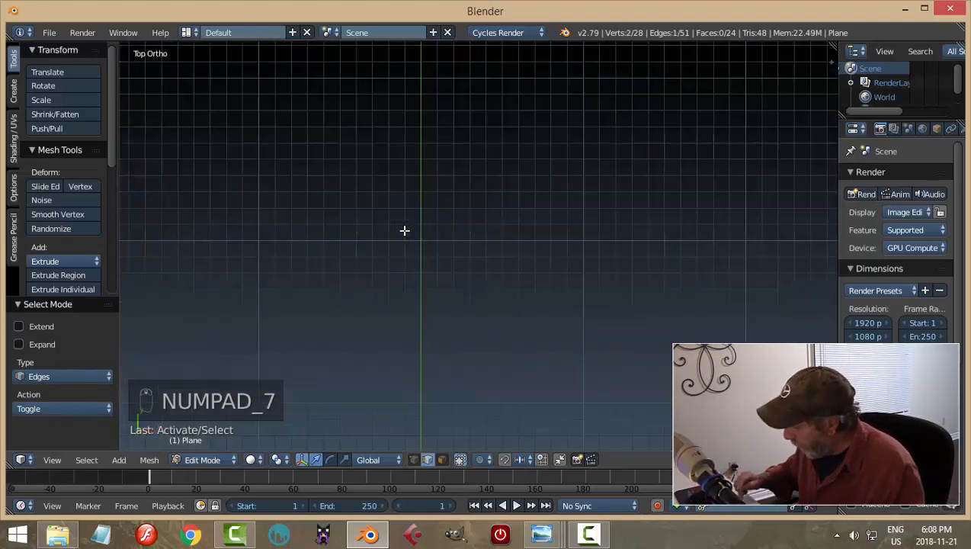
{"action": "key", "text": "KP_Decimal"}
{"action": "scroll", "coordinate": [404, 230], "scroll_direction": "up", "scroll_amount": 3}
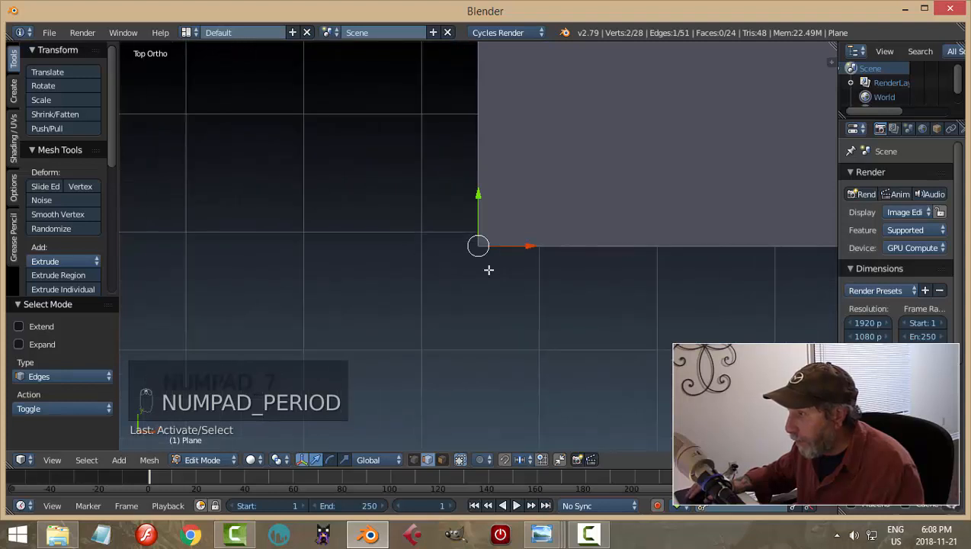
{"action": "scroll", "coordinate": [487, 268], "scroll_direction": "up", "scroll_amount": 2}
{"action": "key", "text": "z"}
{"action": "left_click", "coordinate": [548, 272]}
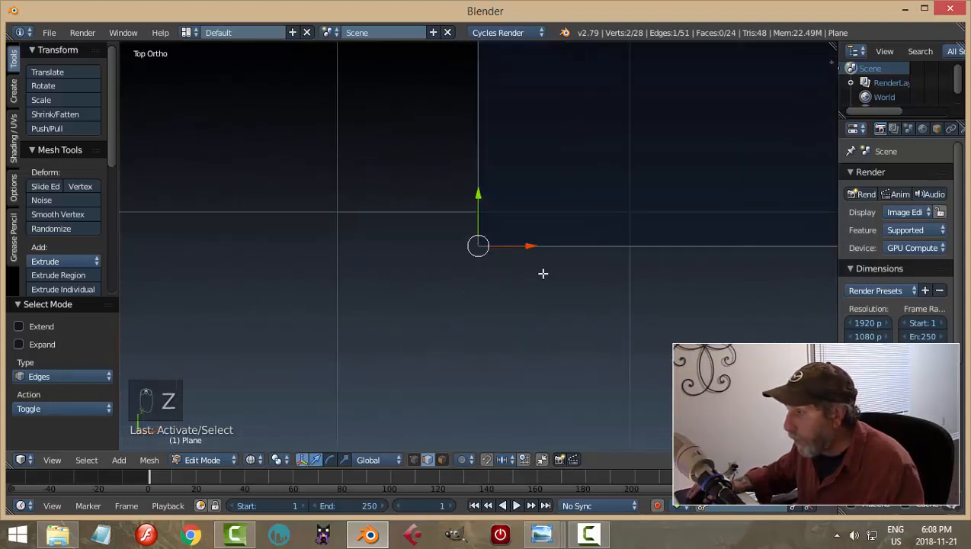
{"action": "middle_click_drag", "start_coordinate": [548, 292], "coordinate": [550, 255]}
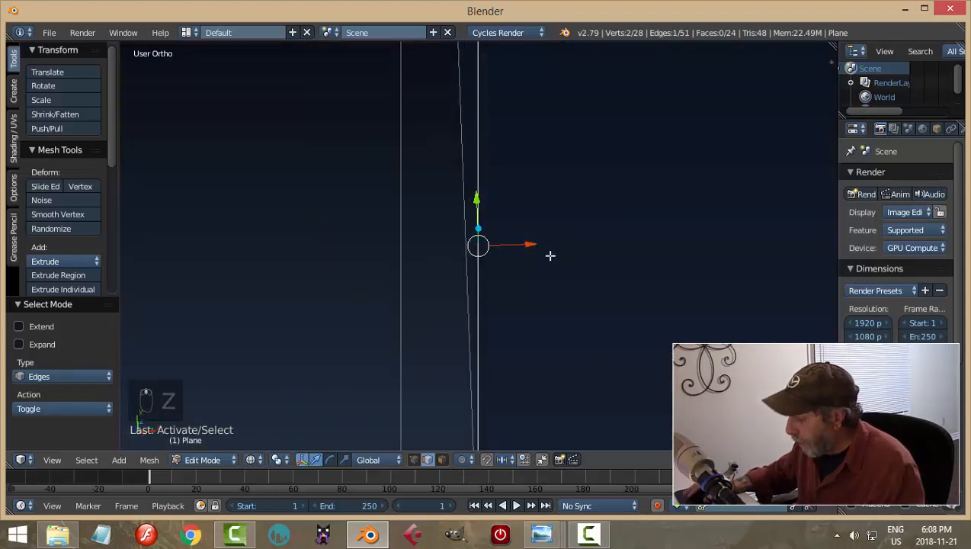
{"action": "key", "text": "KP_1"}
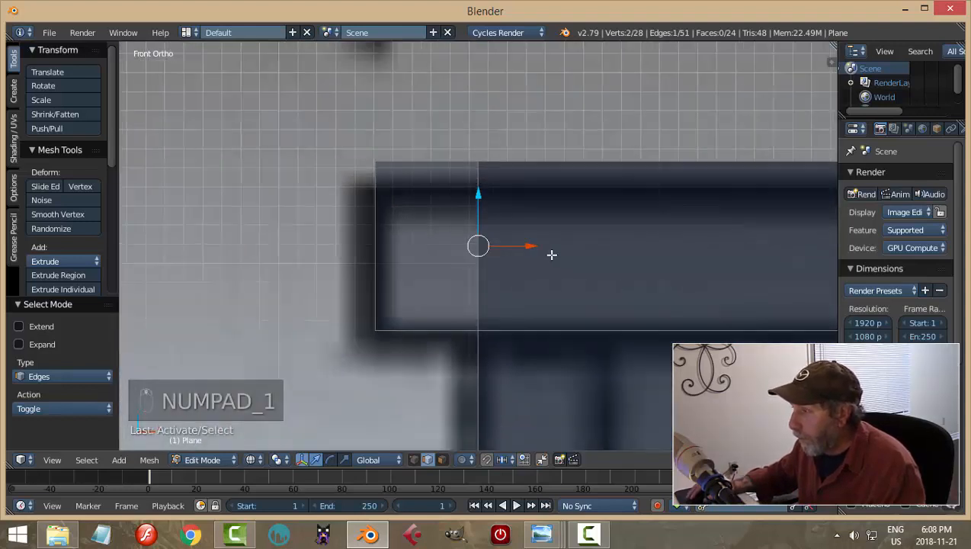
{"action": "middle_click_drag", "start_coordinate": [552, 255], "coordinate": [553, 254]}
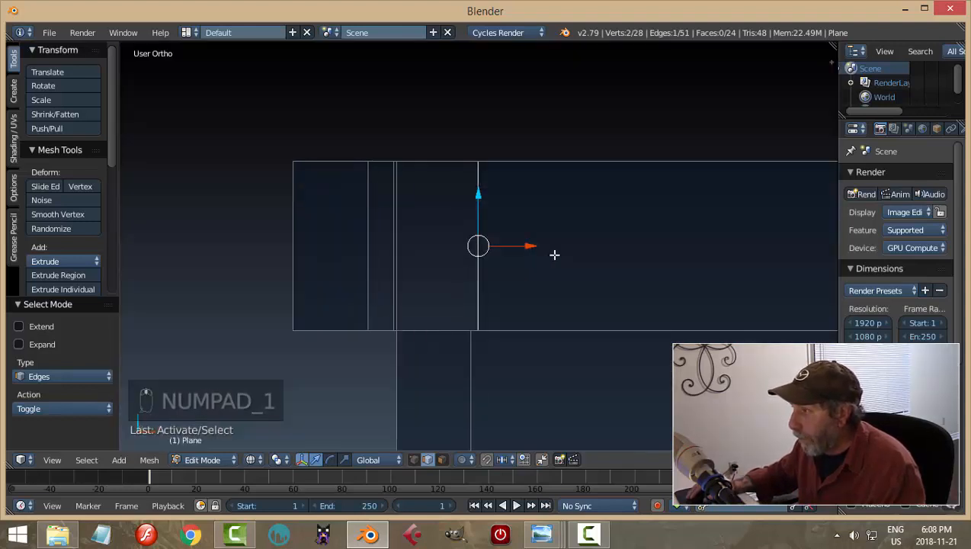
{"action": "key", "text": "KP_1"}
{"action": "key", "text": "z"}
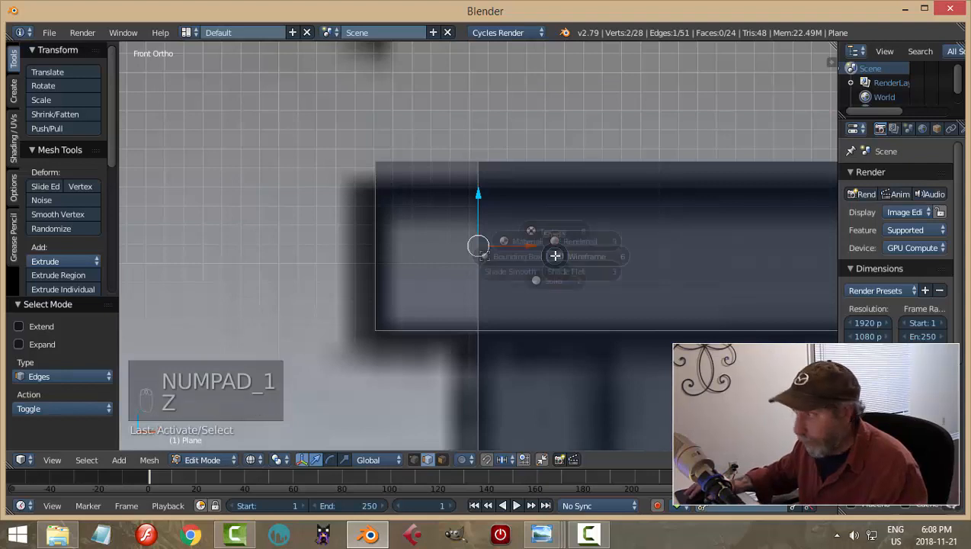
{"action": "left_click", "coordinate": [568, 340]}
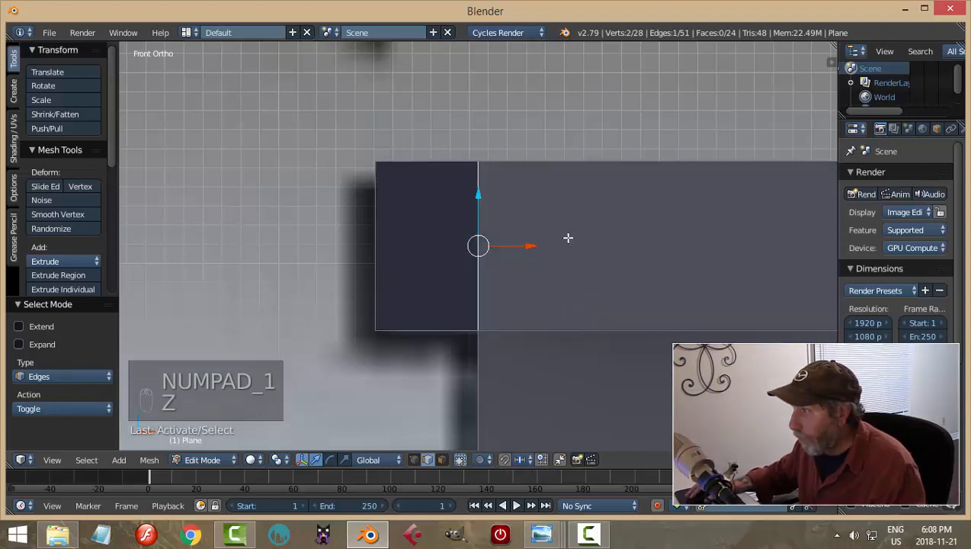
Switch to vertex selection with vertex snapping enabled, and extrude the edge about -0.054 units along X to align with the lid's side overhang
{"action": "key", "text": "ctrl+Tab"}
{"action": "left_click", "coordinate": [514, 240]}
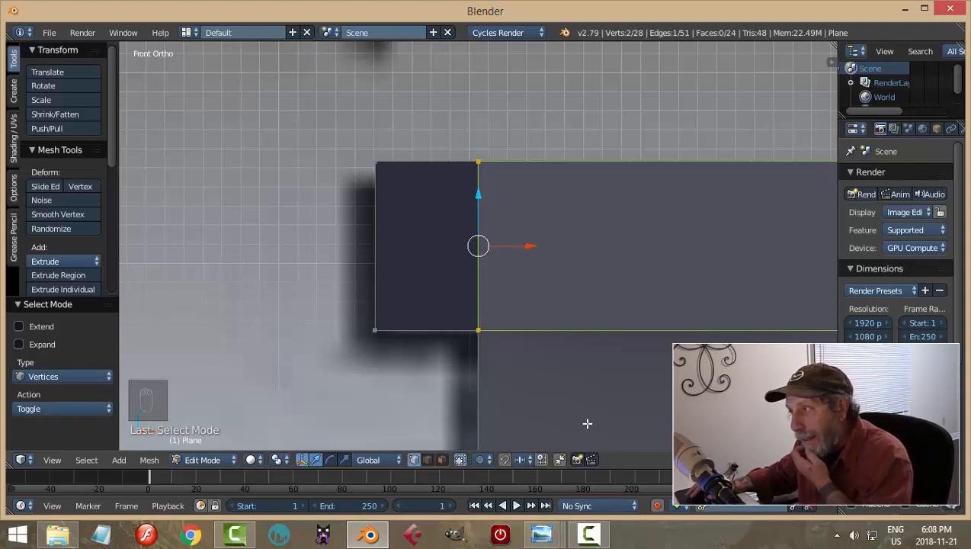
{"action": "left_click", "coordinate": [505, 459]}
{"action": "left_click", "coordinate": [520, 460]}
{"action": "left_click", "coordinate": [533, 416]}
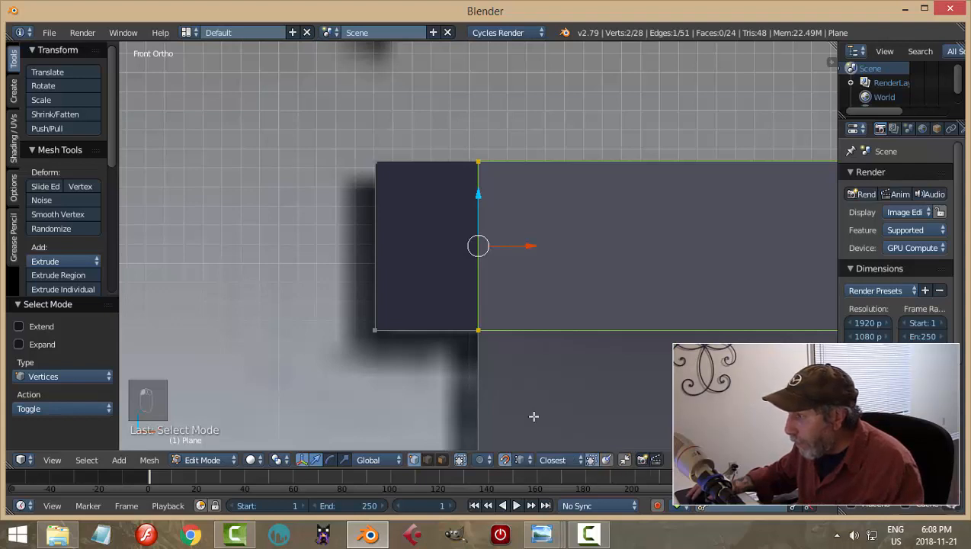
{"action": "key", "text": "e"}
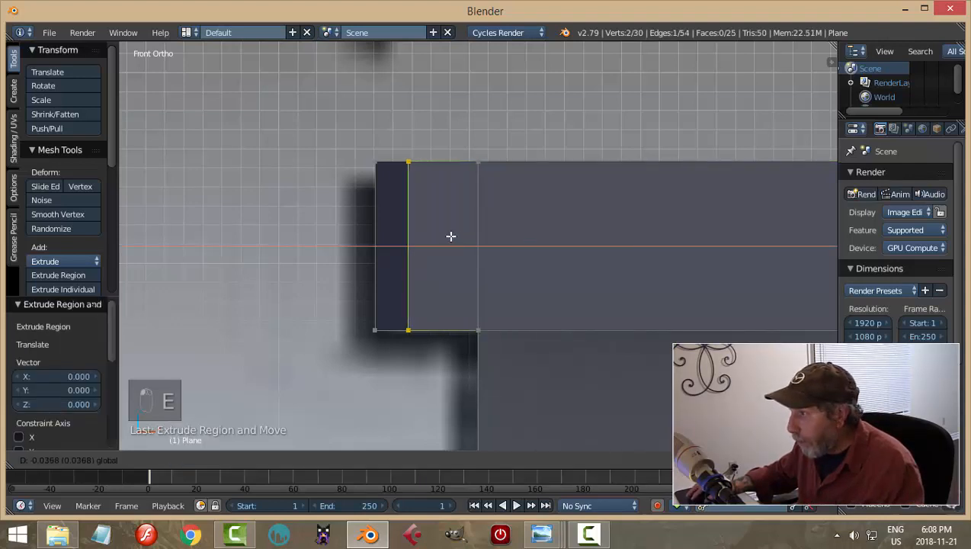
{"action": "left_click", "coordinate": [372, 159]}
Fill a face between the extruded corner edge and the vertical end edge of the lid's side overhang
{"action": "middle_click_drag", "start_coordinate": [486, 156], "coordinate": [632, 216]}
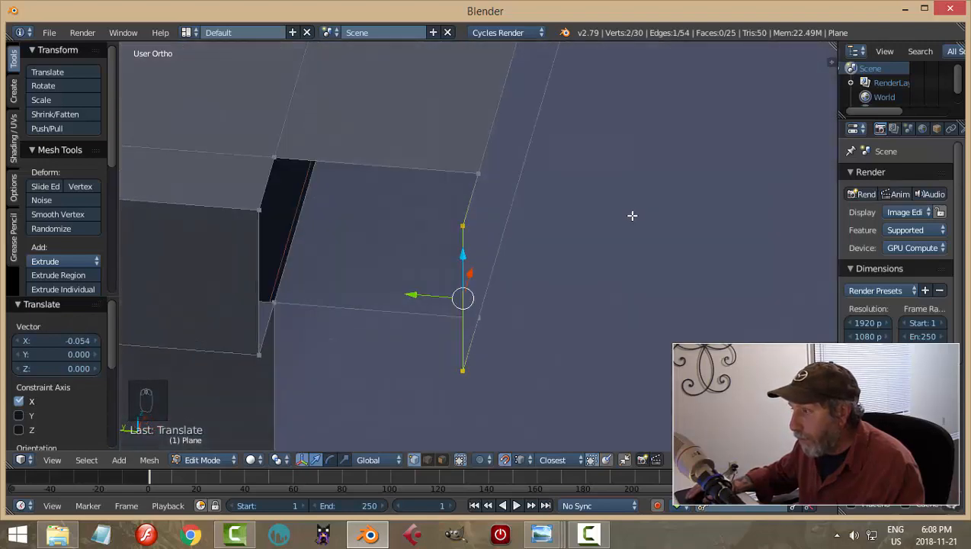
{"action": "right_click", "coordinate": [266, 228], "text": "shift"}
{"action": "right_click", "coordinate": [261, 352], "text": "shift"}
{"action": "key", "text": "f"}
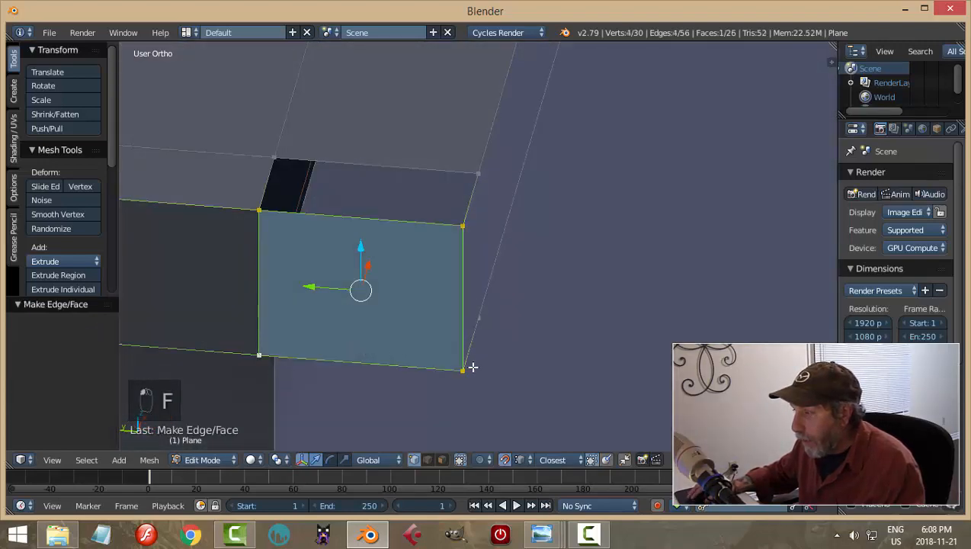
In edge select mode, fill a face over the open top of the lid's front-left corner between its two opposite edges
{"action": "middle_click_drag", "start_coordinate": [472, 367], "coordinate": [420, 344]}
{"action": "key", "text": "a"}
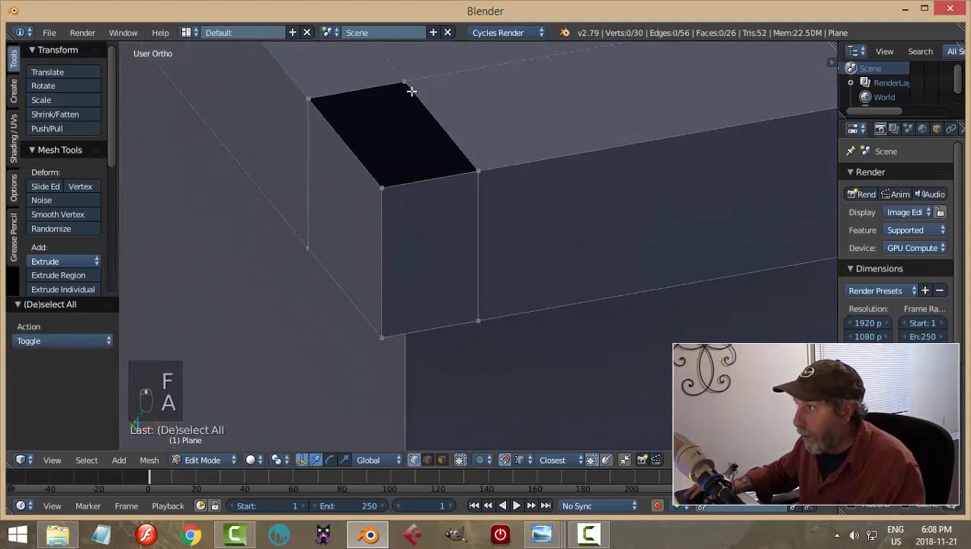
{"action": "key", "text": "ctrl+Tab"}
{"action": "left_click", "coordinate": [421, 130]}
{"action": "right_click", "coordinate": [438, 124]}
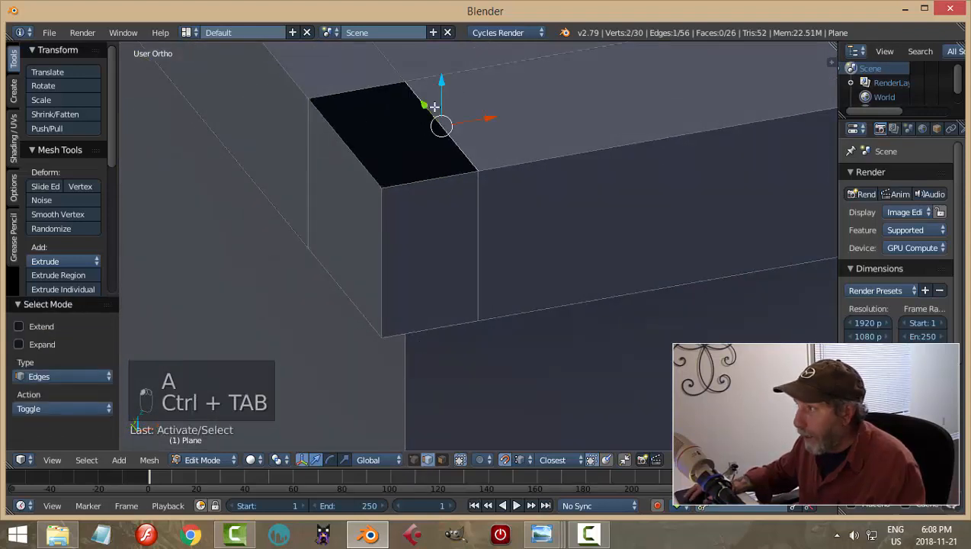
{"action": "right_click", "coordinate": [336, 125], "text": "shift"}
{"action": "key", "text": "f"}
Fill a face over the open underside of the same lid corner between its two opposite bottom edges
{"action": "middle_click_drag", "start_coordinate": [428, 197], "coordinate": [438, 90]}
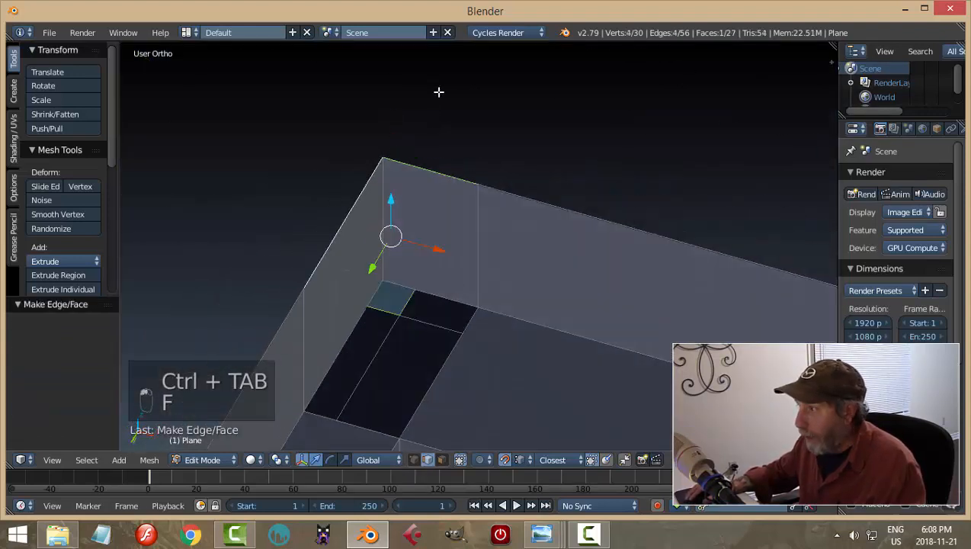
{"action": "right_click", "coordinate": [460, 336]}
{"action": "right_click", "coordinate": [364, 310], "text": "shift"}
{"action": "key", "text": "f"}
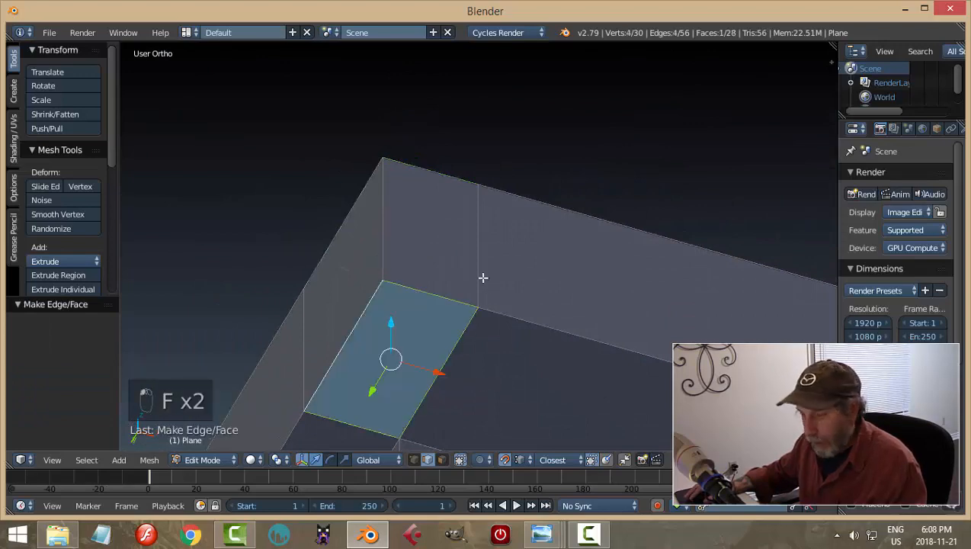
{"action": "key", "text": "a"}
In face select mode, delete the two small faces inside the notch at the lid's back-left corner
{"action": "scroll", "coordinate": [484, 288], "scroll_direction": "down", "scroll_amount": 5}
{"action": "middle_click_drag", "start_coordinate": [488, 297], "coordinate": [607, 240]}
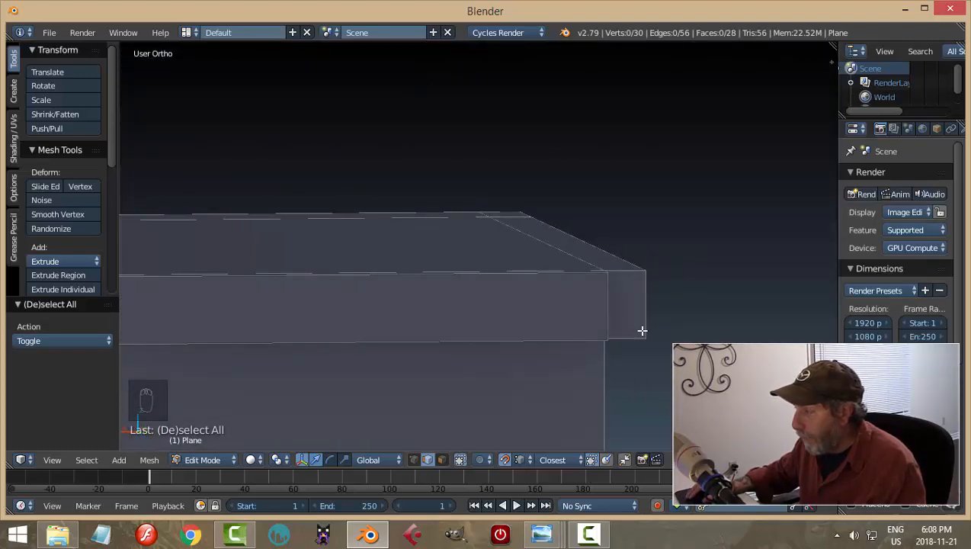
{"action": "middle_click_drag", "start_coordinate": [641, 330], "coordinate": [554, 312]}
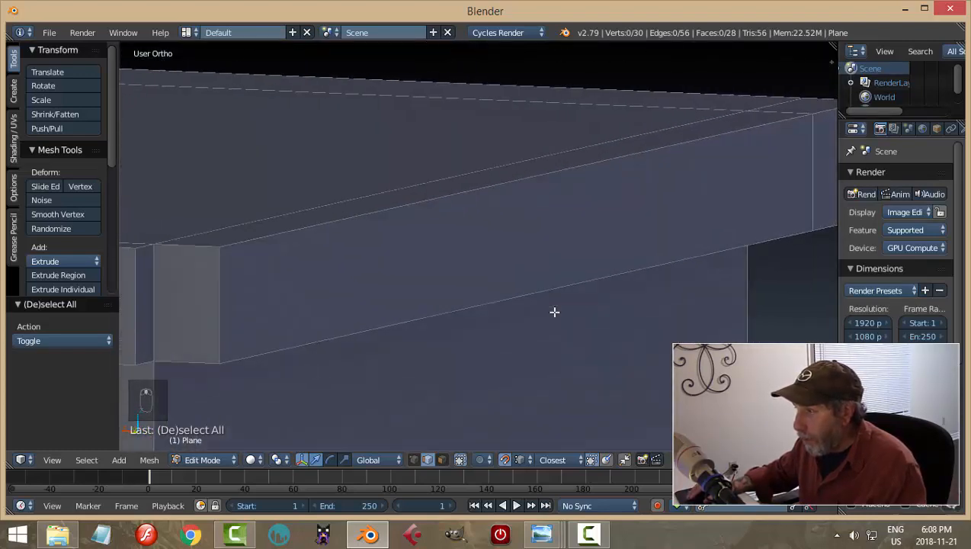
{"action": "key", "text": "ctrl+Tab"}
{"action": "left_click", "coordinate": [555, 330]}
{"action": "middle_click_drag", "start_coordinate": [395, 329], "coordinate": [424, 259]}
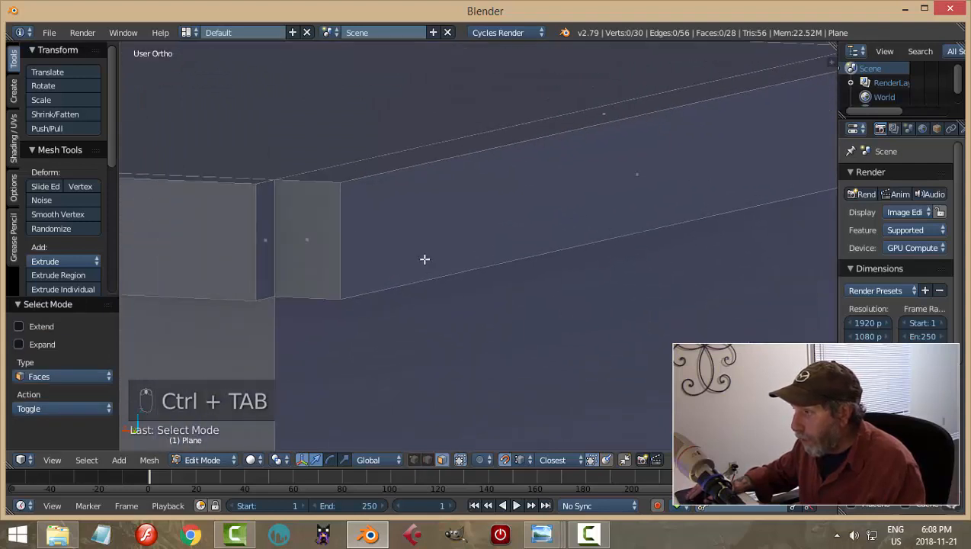
{"action": "right_click", "coordinate": [327, 227]}
{"action": "right_click", "coordinate": [265, 233], "text": "shift"}
{"action": "key", "text": "x"}
{"action": "left_click", "coordinate": [280, 213]}
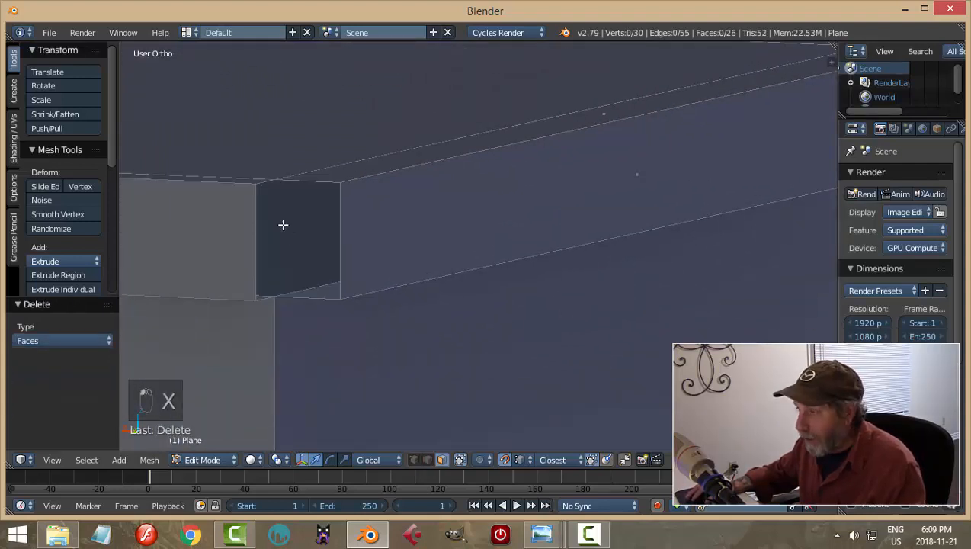
In vertex select mode, select the two end vertices of the lid's back overhang beside the open notch
{"action": "key", "text": "ctrl+Tab"}
{"action": "left_click", "coordinate": [264, 201]}
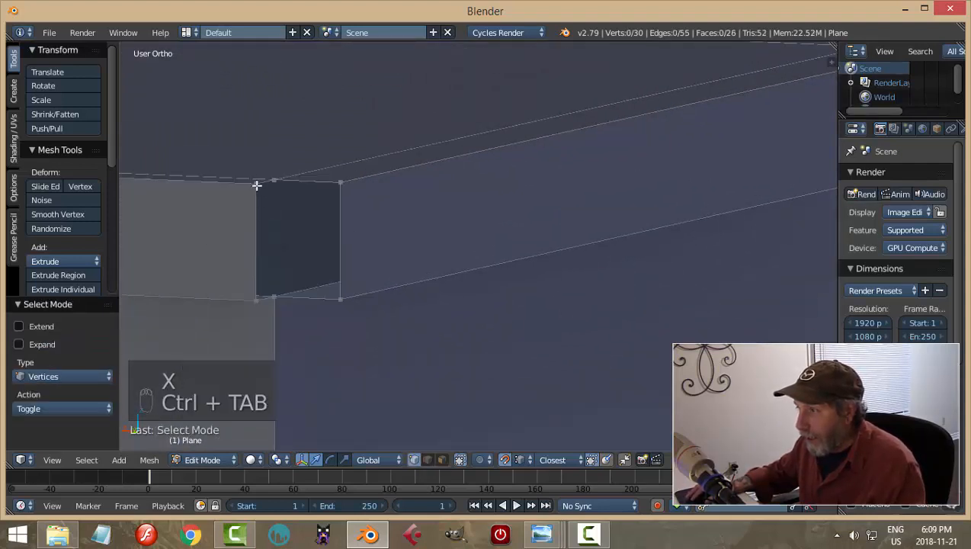
{"action": "right_click", "coordinate": [256, 184]}
{"action": "right_click", "coordinate": [257, 299], "text": "shift"}
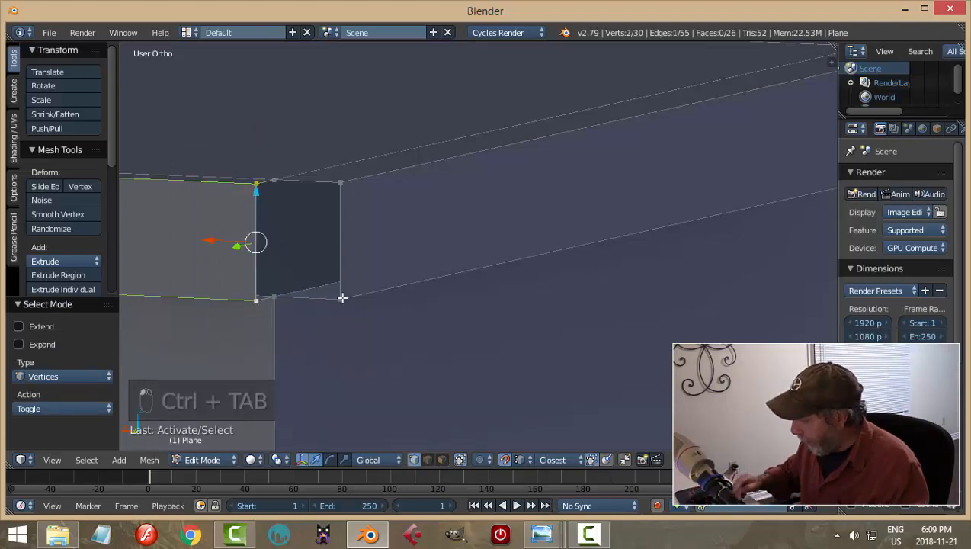
Try to move the selected end edge about -0.054 units along X to align with the lid's side overhang
{"action": "key", "text": "ctrl+KP_1"}
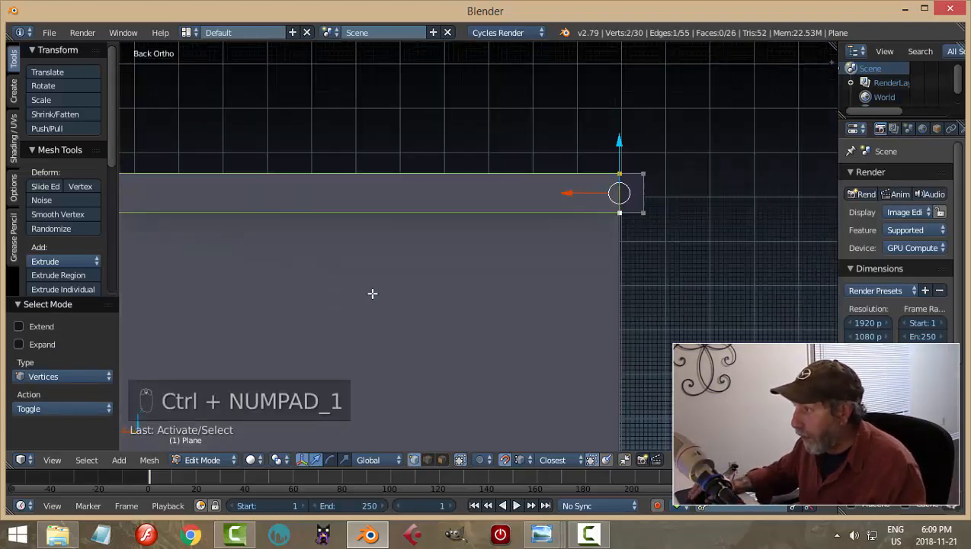
{"action": "scroll", "coordinate": [550, 292], "scroll_direction": "up", "scroll_amount": 6}
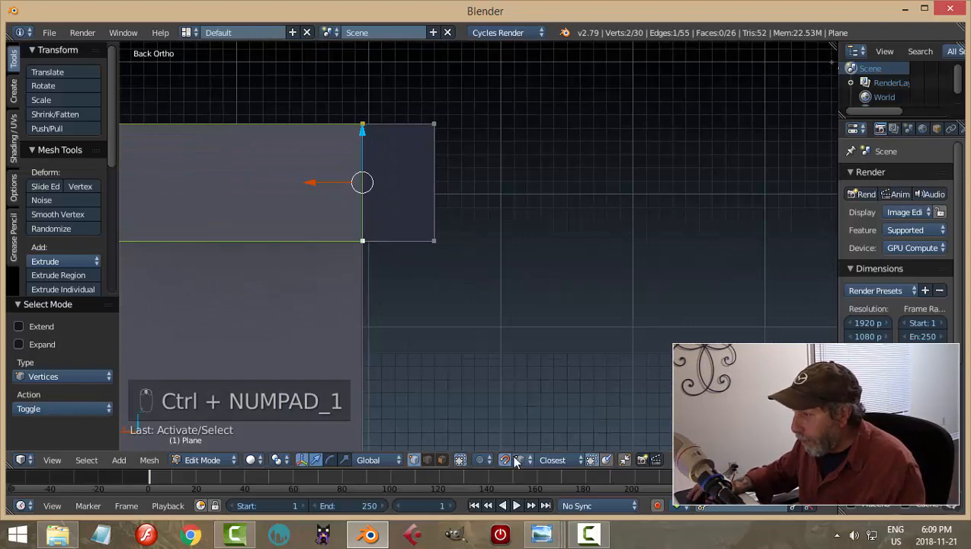
{"action": "left_click_drag", "start_coordinate": [315, 182], "coordinate": [481, 147]}
{"action": "middle_click_drag", "start_coordinate": [481, 147], "coordinate": [431, 260]}
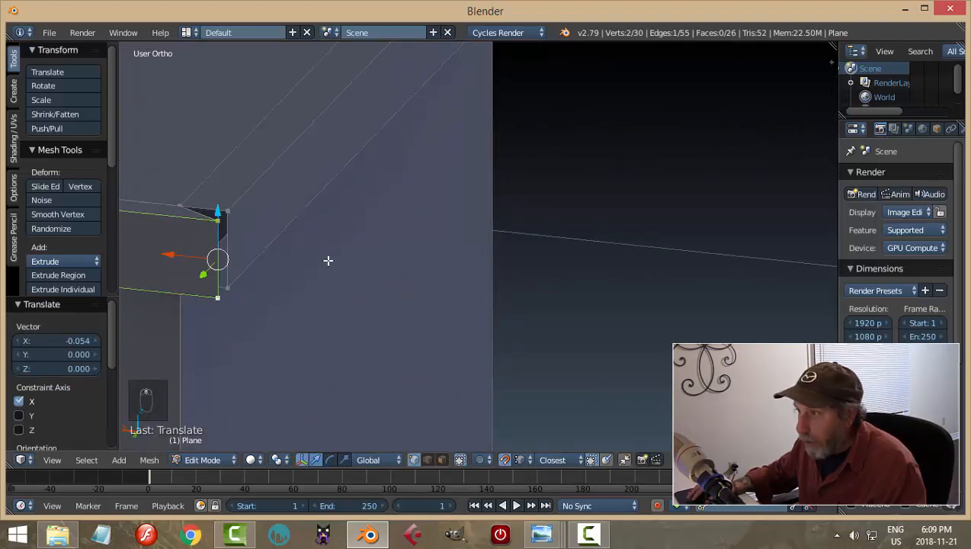
{"action": "key", "text": "ctrl+z"}
Extrude the back overhang's end edge about -0.054 units along X and fill a face between it and the side overhang's end edge
{"action": "key", "text": "e"}
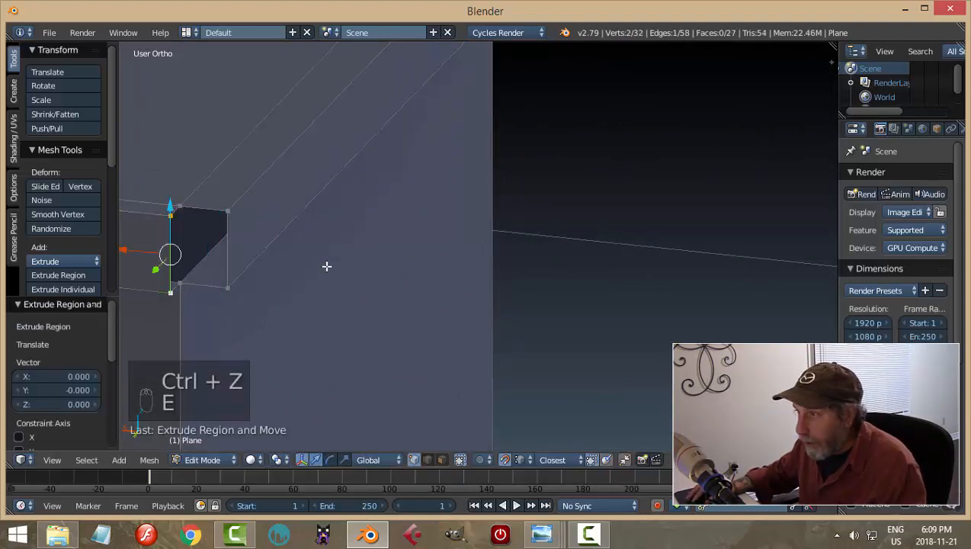
{"action": "left_click_drag", "start_coordinate": [129, 249], "coordinate": [180, 251]}
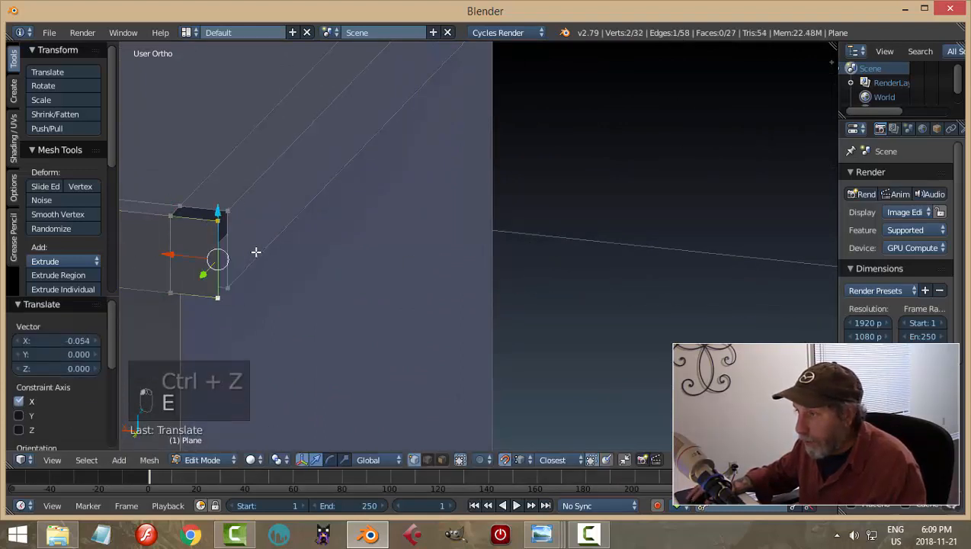
{"action": "right_click", "coordinate": [233, 274], "text": "shift"}
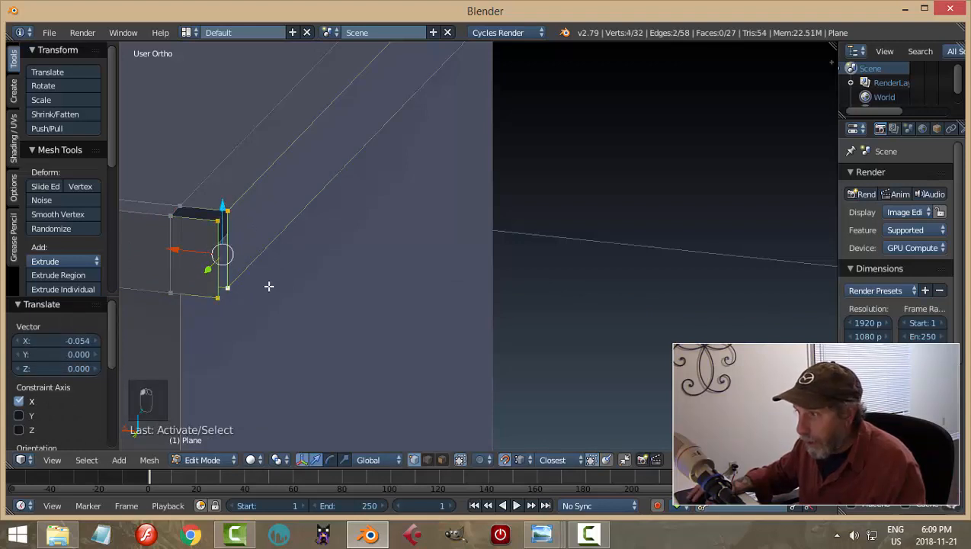
{"action": "key", "text": "f"}
{"action": "key", "text": "a"}
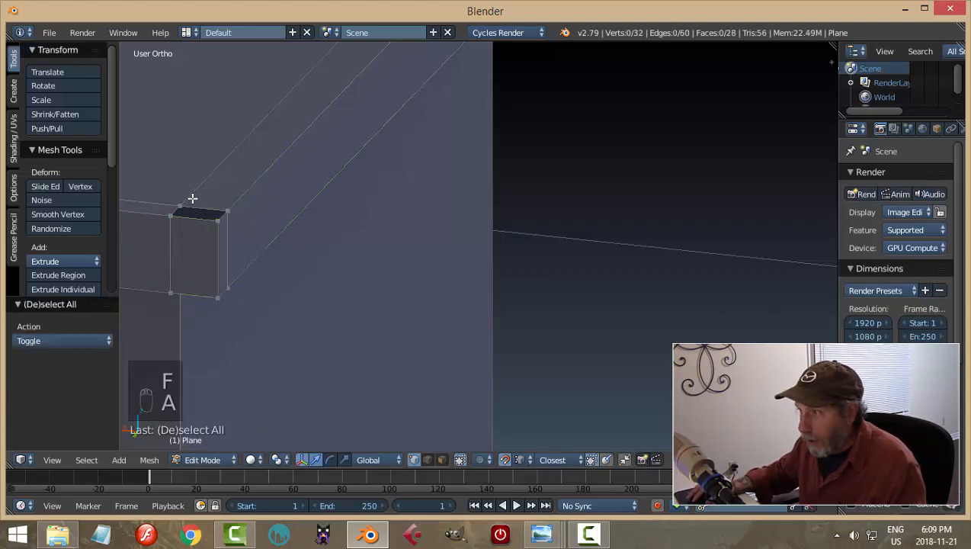
Fill a face over the open top of the lid's back-left corner from its four top vertices
{"action": "key", "text": "b"}
{"action": "left_click_drag", "start_coordinate": [139, 190], "coordinate": [265, 234]}
{"action": "key", "text": "f"}
Fill a face over the open underside of the lid's back-left corner from its four bottom vertices
{"action": "middle_click_drag", "start_coordinate": [277, 271], "coordinate": [427, 321]}
{"action": "scroll", "coordinate": [301, 245], "scroll_direction": "down", "scroll_amount": 3}
{"action": "key", "text": "a"}
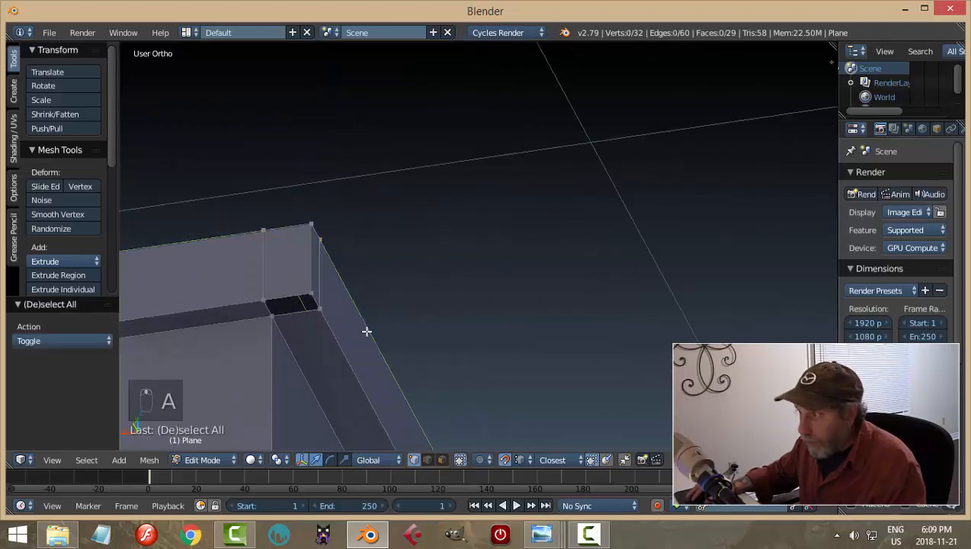
{"action": "key", "text": "b"}
{"action": "left_click_drag", "start_coordinate": [250, 271], "coordinate": [323, 328]}
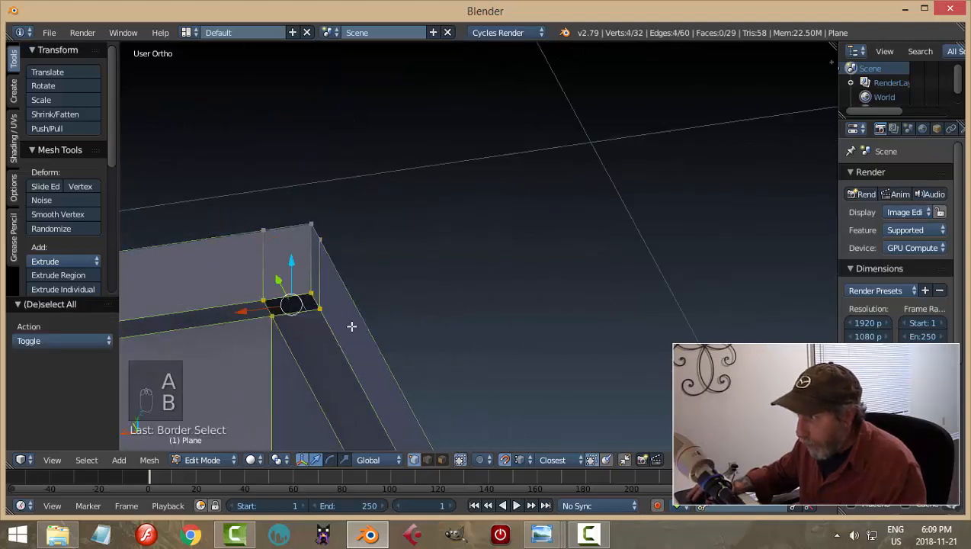
{"action": "key", "text": "f"}
{"action": "key", "text": "a"}
In face select mode, delete the two small faces inside the notch at the lid's front-right corner
{"action": "middle_click_drag", "start_coordinate": [351, 326], "coordinate": [555, 275]}
{"action": "scroll", "coordinate": [457, 331], "scroll_direction": "down", "scroll_amount": 3}
{"action": "middle_click_drag", "start_coordinate": [503, 223], "coordinate": [225, 132], "text": "shift"}
{"action": "scroll", "coordinate": [547, 248], "scroll_direction": "up", "scroll_amount": 4}
{"action": "middle_click_drag", "start_coordinate": [550, 245], "coordinate": [506, 262]}
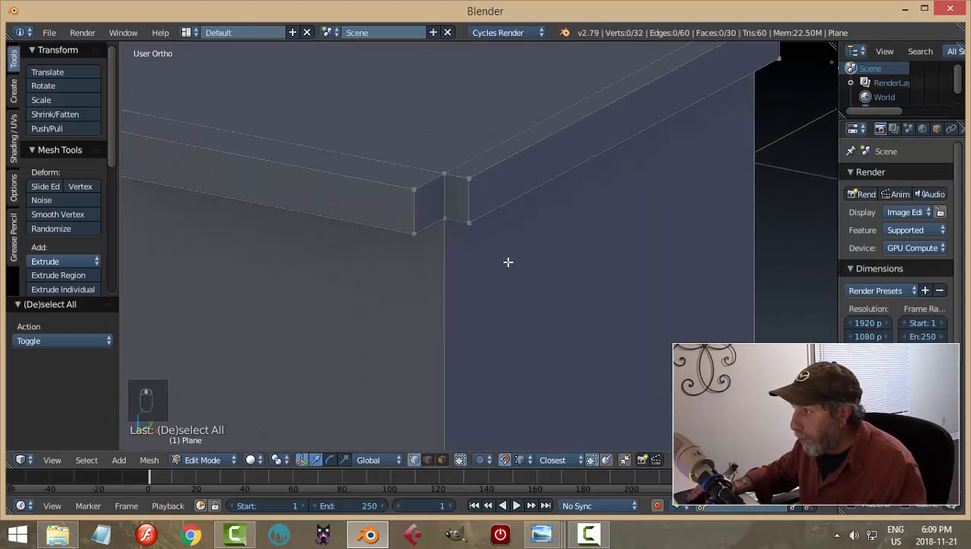
{"action": "key", "text": "ctrl+Tab"}
{"action": "left_click", "coordinate": [455, 291]}
{"action": "right_click", "coordinate": [455, 200]}
{"action": "right_click", "coordinate": [429, 203], "text": "shift"}
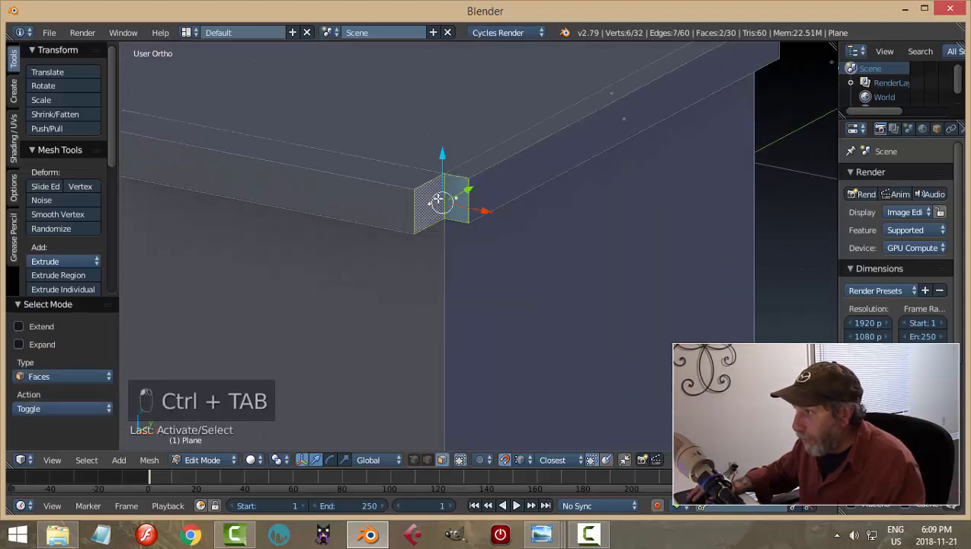
{"action": "key", "text": "x"}
{"action": "left_click", "coordinate": [438, 196]}
In vertex select mode, extrude the front overhang's right end edge about 0.054 units along X to align with the side overhang
{"action": "key", "text": "ctrl+Tab"}
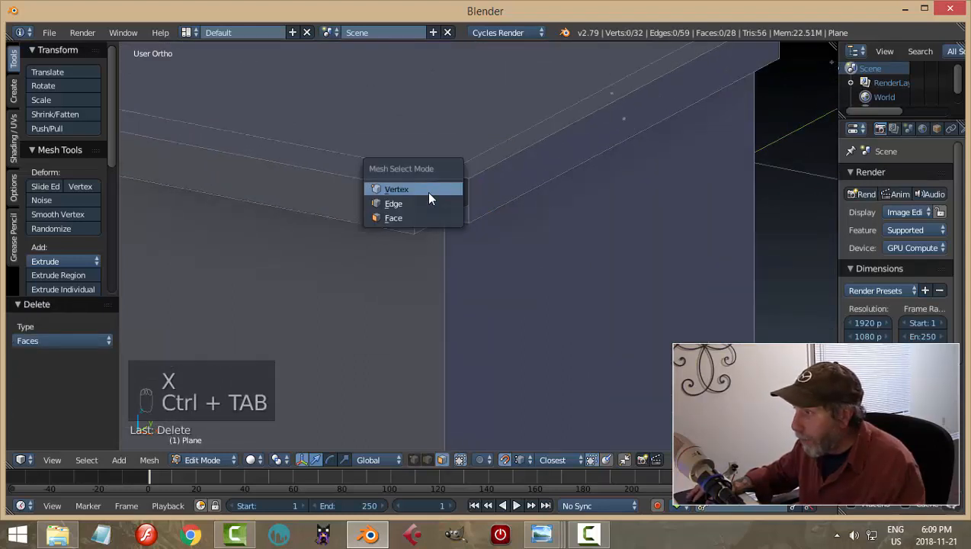
{"action": "left_click", "coordinate": [428, 192]}
{"action": "right_click", "coordinate": [414, 189]}
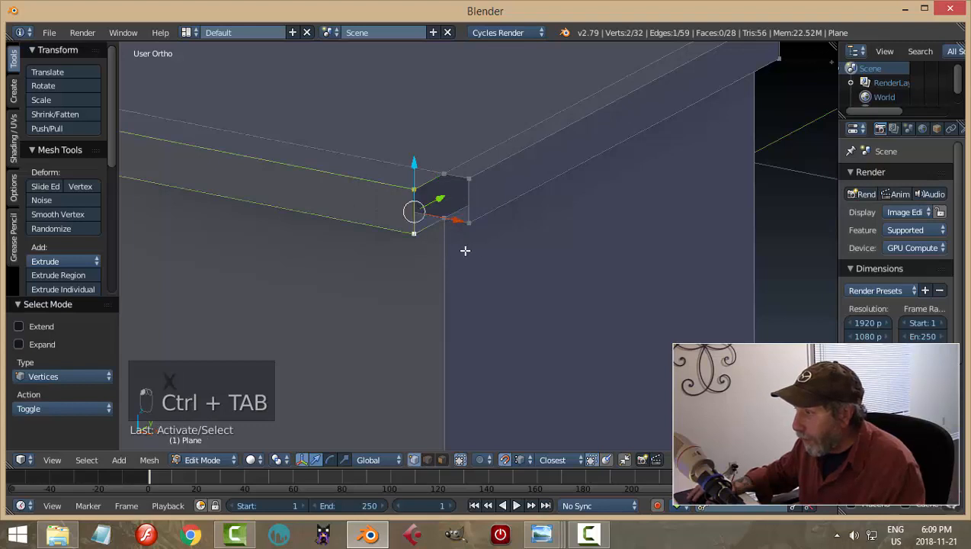
{"action": "middle_click_drag", "start_coordinate": [457, 245], "coordinate": [470, 244]}
{"action": "key", "text": "e"}
{"action": "key", "text": "g"}
{"action": "key", "text": "x"}
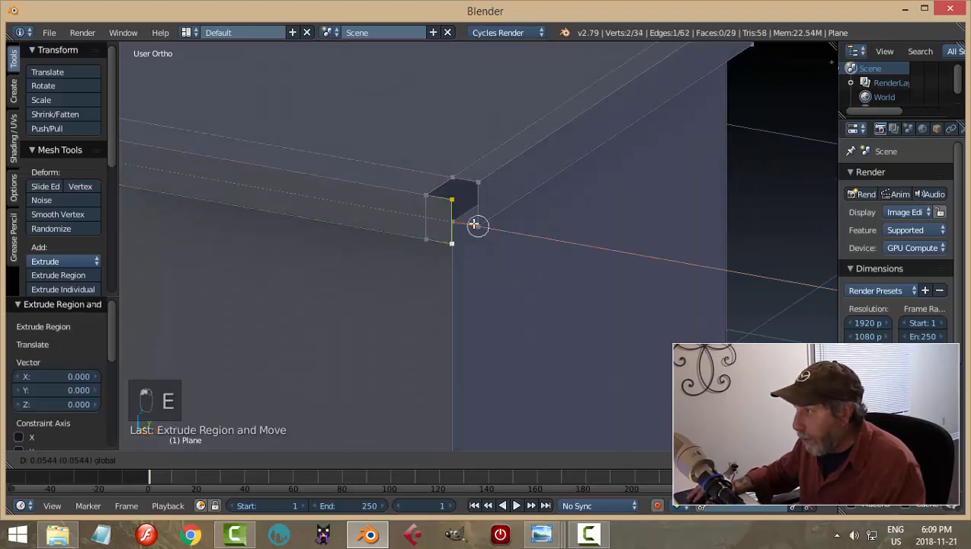
{"action": "left_click", "coordinate": [478, 183]}
Fill the front-right corner's side face between the extruded edge and the side overhang's end edge, and fill its open top
{"action": "right_click", "coordinate": [478, 183], "text": "shift"}
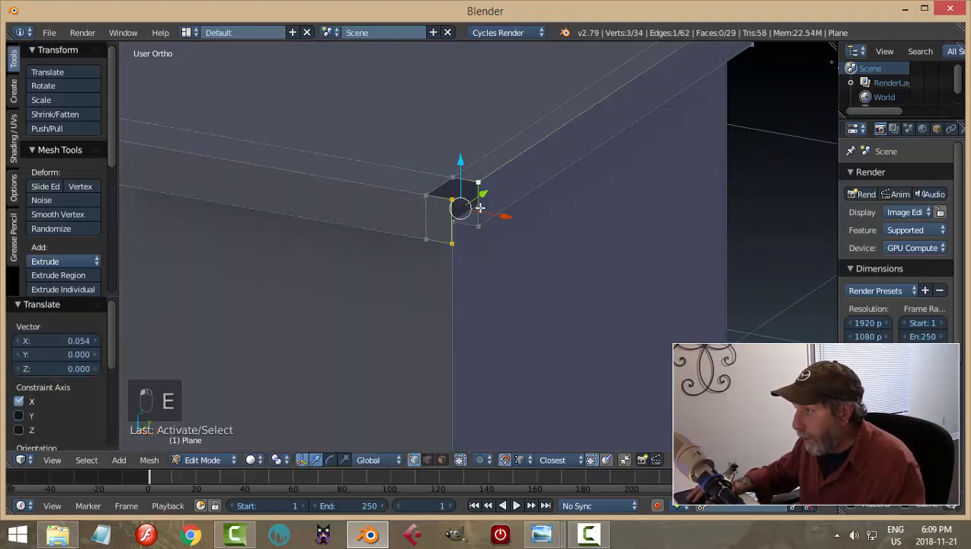
{"action": "right_click", "coordinate": [479, 227], "text": "shift"}
{"action": "key", "text": "f"}
{"action": "key", "text": "a"}
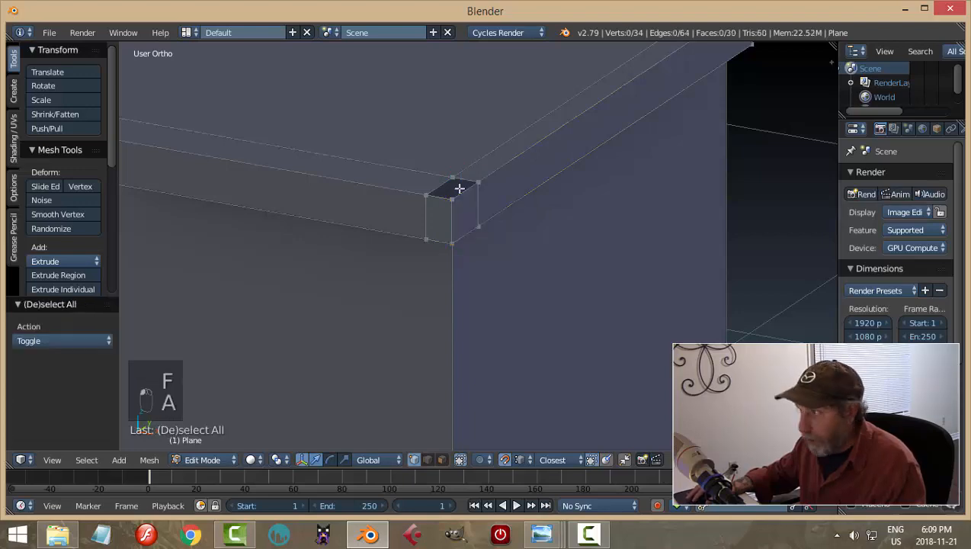
{"action": "key", "text": "b"}
{"action": "left_click_drag", "start_coordinate": [411, 164], "coordinate": [496, 208]}
{"action": "key", "text": "f"}
Fill a face over the open underside of the lid's front-right corner from its four bottom vertices
{"action": "middle_click_drag", "start_coordinate": [552, 286], "coordinate": [442, 147]}
{"action": "key", "text": "a"}
{"action": "key", "text": "b"}
{"action": "left_click_drag", "start_coordinate": [359, 75], "coordinate": [472, 148]}
{"action": "middle_click_drag", "start_coordinate": [516, 114], "coordinate": [418, 167]}
{"action": "right_click", "coordinate": [420, 168], "text": "shift"}
{"action": "key", "text": "f"}
{"action": "middle_click_drag", "start_coordinate": [561, 268], "coordinate": [513, 282]}
{"action": "key", "text": "a"}
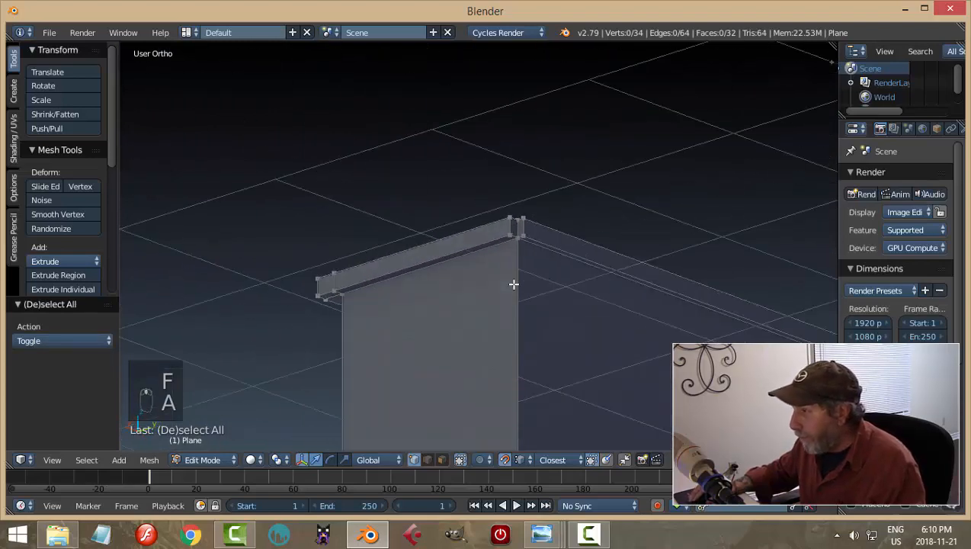
In face select mode, delete the two small faces inside the notch at the lid's back-right corner
{"action": "key", "text": "ctrl+Tab"}
{"action": "left_click", "coordinate": [495, 299]}
{"action": "middle_click_drag", "start_coordinate": [575, 285], "coordinate": [524, 303]}
{"action": "right_click", "coordinate": [488, 249]}
{"action": "left_click", "coordinate": [512, 243], "text": "shift"}
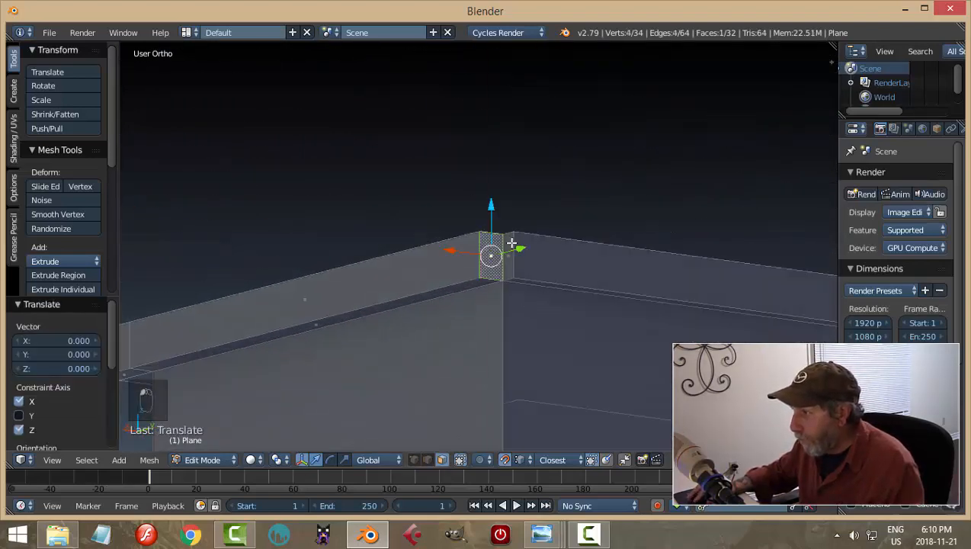
{"action": "middle_click_drag", "start_coordinate": [518, 247], "coordinate": [533, 255]}
{"action": "right_click", "coordinate": [533, 244], "text": "shift"}
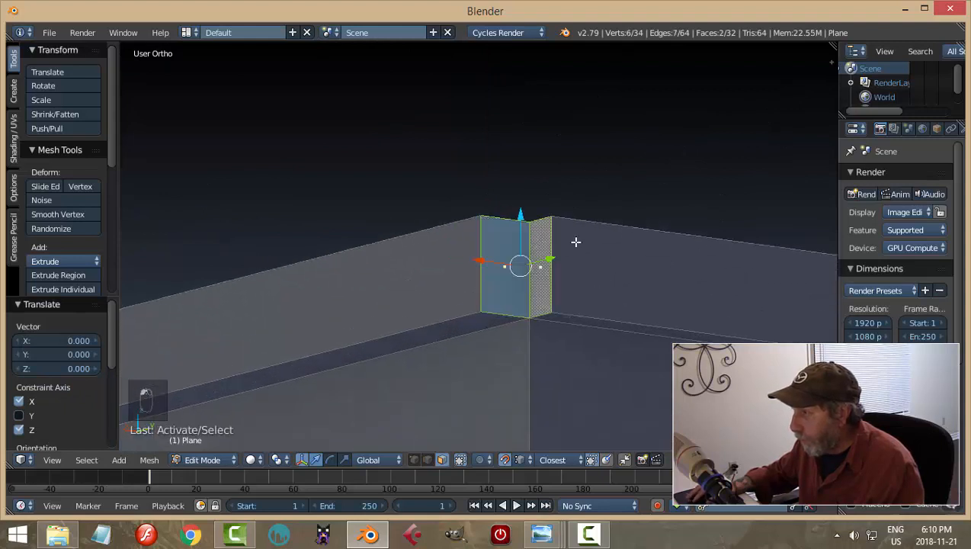
{"action": "key", "text": "x"}
{"action": "left_click", "coordinate": [555, 264]}
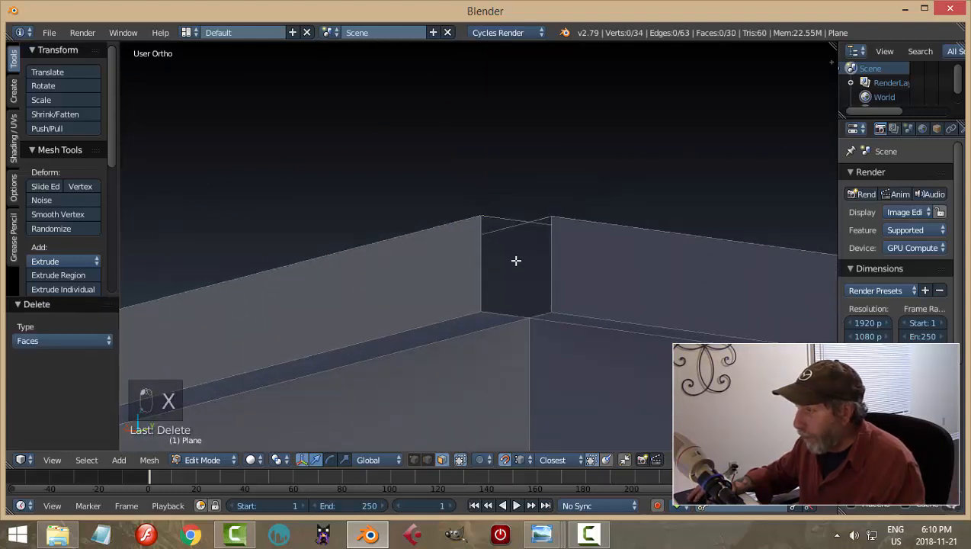
In vertex select mode, extrude the right side overhang's back end edge about 0.035 units along Y to align with the back overhang
{"action": "key", "text": "ctrl+Tab"}
{"action": "left_click", "coordinate": [490, 233]}
{"action": "key", "text": "b"}
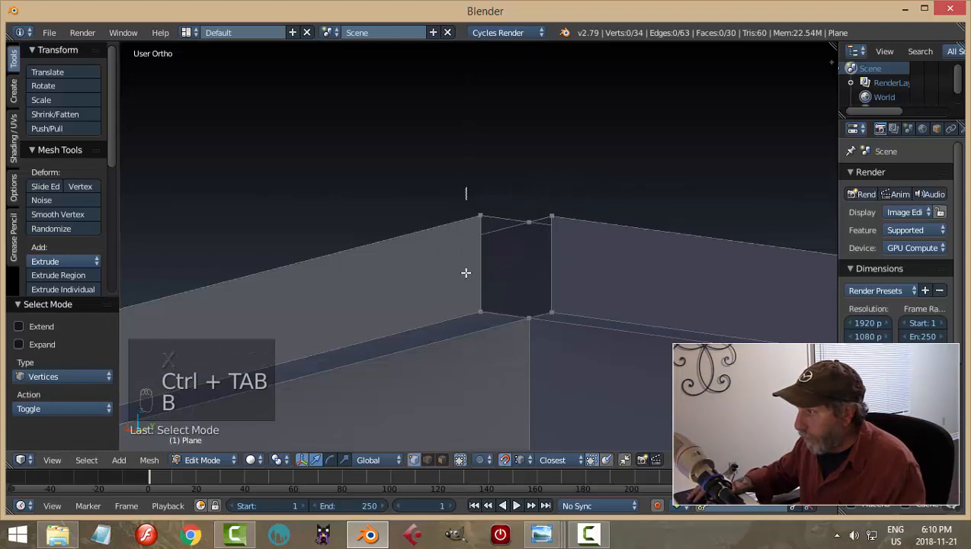
{"action": "left_click_drag", "start_coordinate": [465, 186], "coordinate": [481, 356]}
{"action": "middle_click_drag", "start_coordinate": [555, 336], "coordinate": [540, 316]}
{"action": "key", "text": "e"}
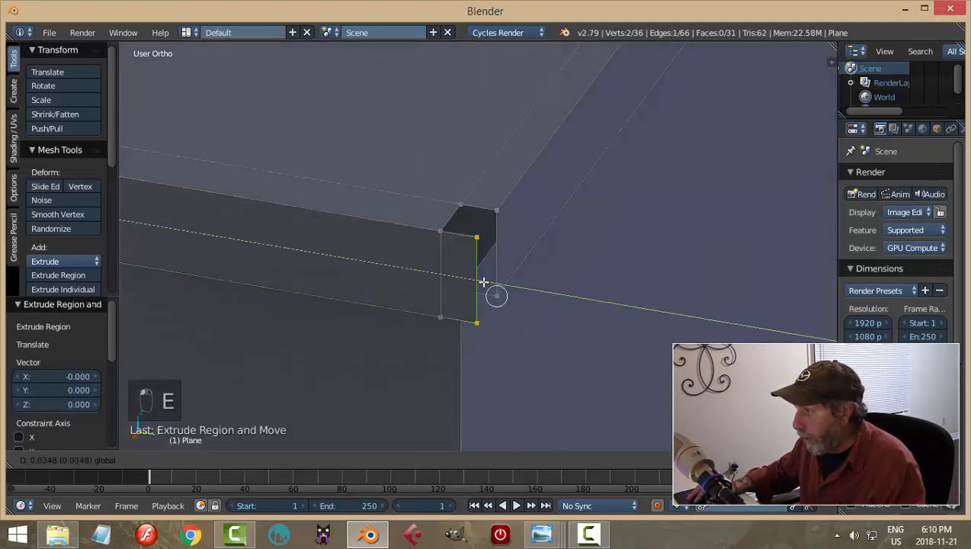
{"action": "left_click", "coordinate": [483, 282]}
Fill the back-right corner's outer face between the extruded edge and the back overhang's end edge, and fill its open top
{"action": "right_click", "coordinate": [493, 207], "text": "shift"}
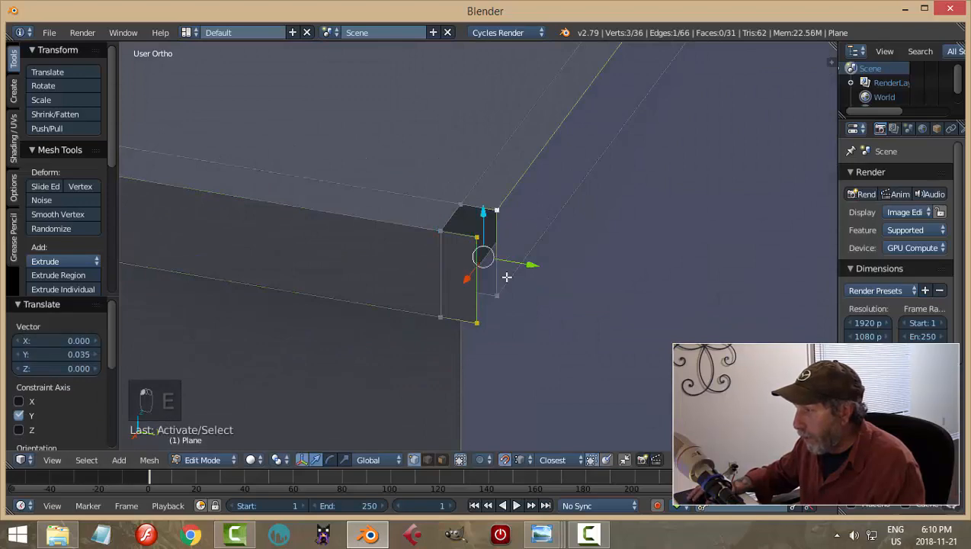
{"action": "right_click", "coordinate": [517, 297], "text": "shift"}
{"action": "key", "text": "f"}
{"action": "key", "text": "a"}
{"action": "key", "text": "b"}
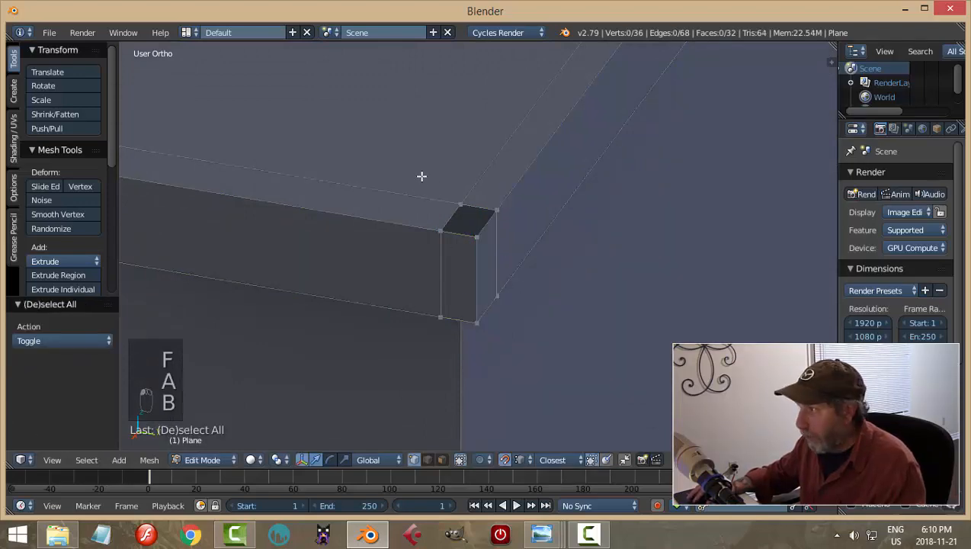
{"action": "left_click_drag", "start_coordinate": [421, 174], "coordinate": [516, 264]}
{"action": "key", "text": "f"}
{"action": "middle_click_drag", "start_coordinate": [635, 340], "coordinate": [539, 190]}
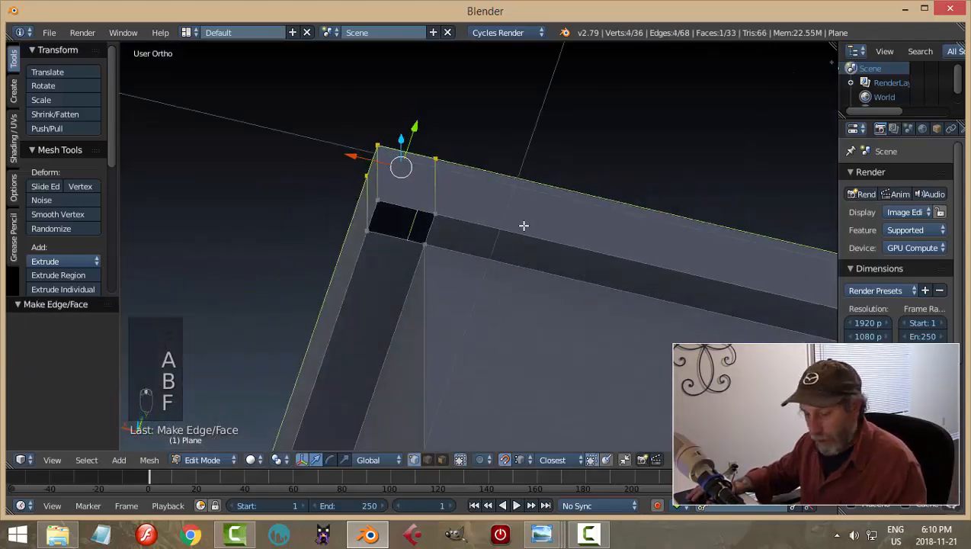
Fill a face over the open underside of the lid's back-right corner from its four bottom vertices and return to Object Mode
{"action": "key", "text": "a"}
{"action": "key", "text": "b"}
{"action": "left_click_drag", "start_coordinate": [357, 190], "coordinate": [452, 255]}
{"action": "key", "text": "f"}
{"action": "key", "text": "a"}
{"action": "key", "text": "Tab"}
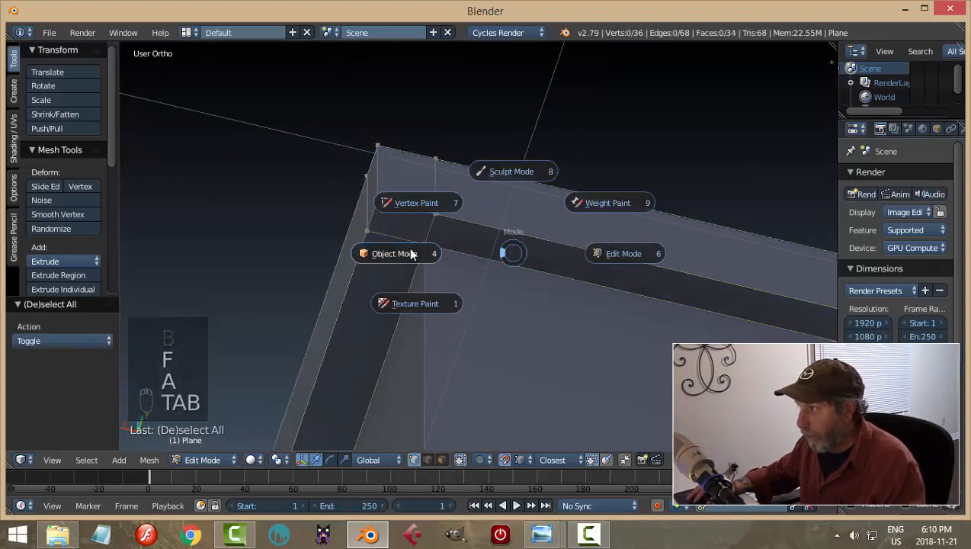
{"action": "left_click", "coordinate": [411, 255]}
{"action": "scroll", "coordinate": [650, 212], "scroll_direction": "down", "scroll_amount": 4}
{"action": "middle_click_drag", "start_coordinate": [649, 211], "coordinate": [560, 288]}
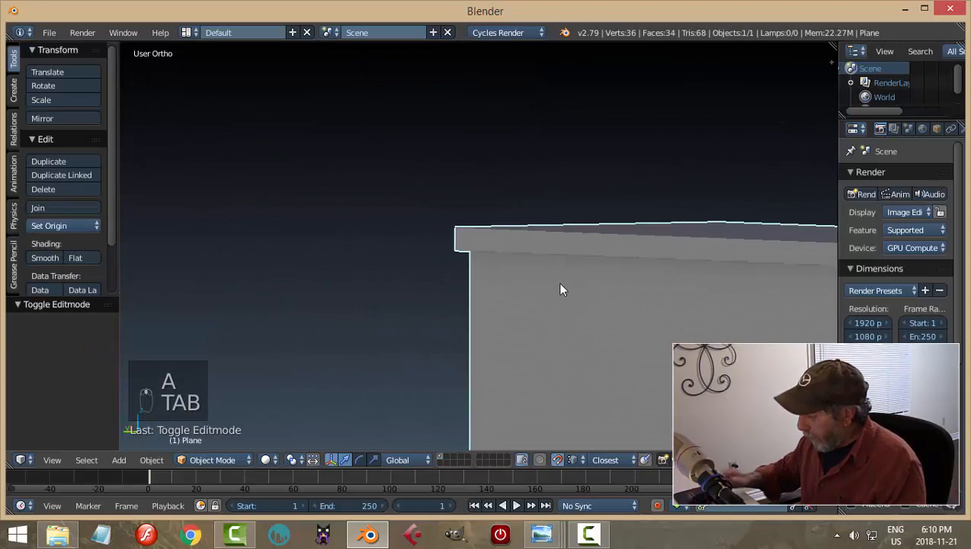
Save the Blender file as UprightPiano_video.blend in the PIANO folder
{"action": "key", "text": "KP_1"}
{"action": "scroll", "coordinate": [557, 284], "scroll_direction": "down", "scroll_amount": 2}
{"action": "middle_click_drag", "start_coordinate": [493, 286], "coordinate": [556, 268], "text": "shift"}
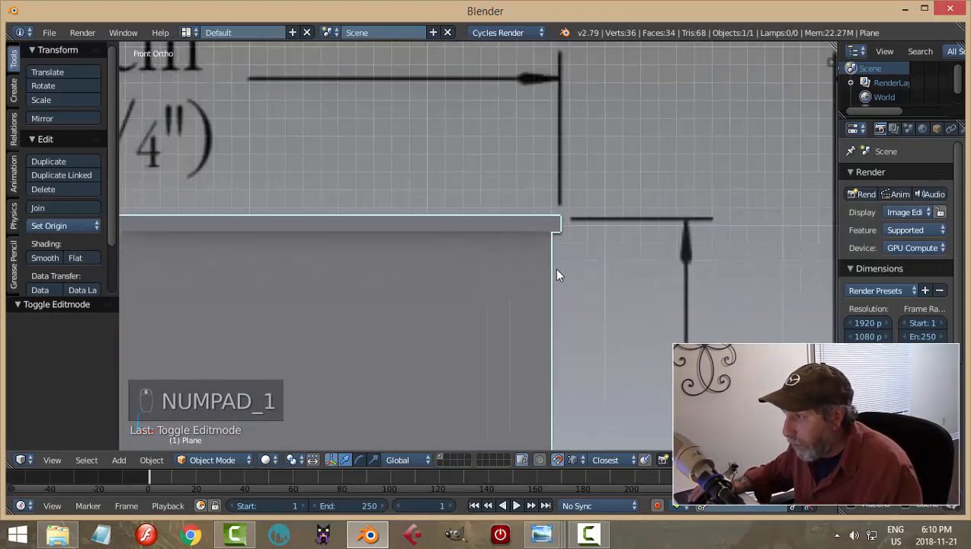
{"action": "scroll", "coordinate": [556, 269], "scroll_direction": "down", "scroll_amount": 5}
{"action": "middle_click_drag", "start_coordinate": [508, 302], "coordinate": [545, 252], "text": "shift"}
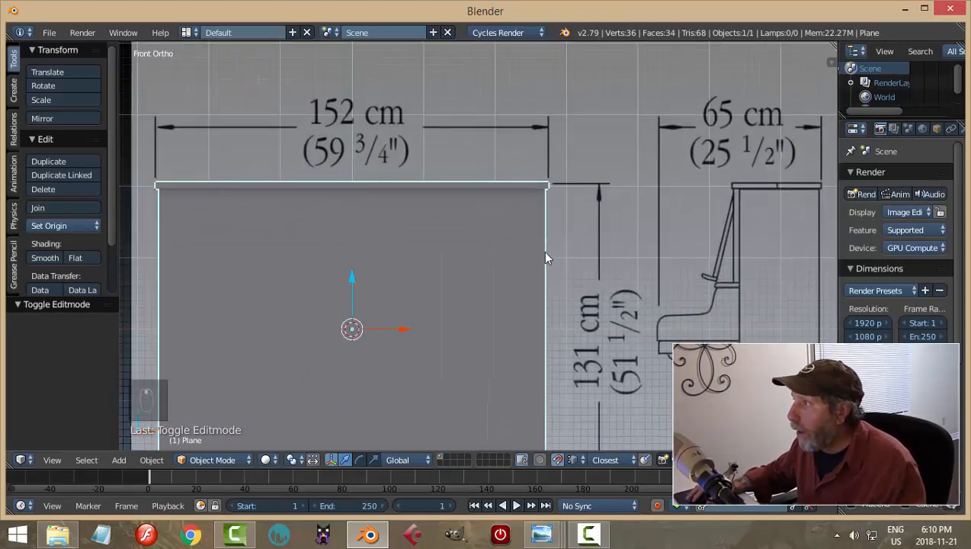
{"action": "key", "text": "ctrl+s"}
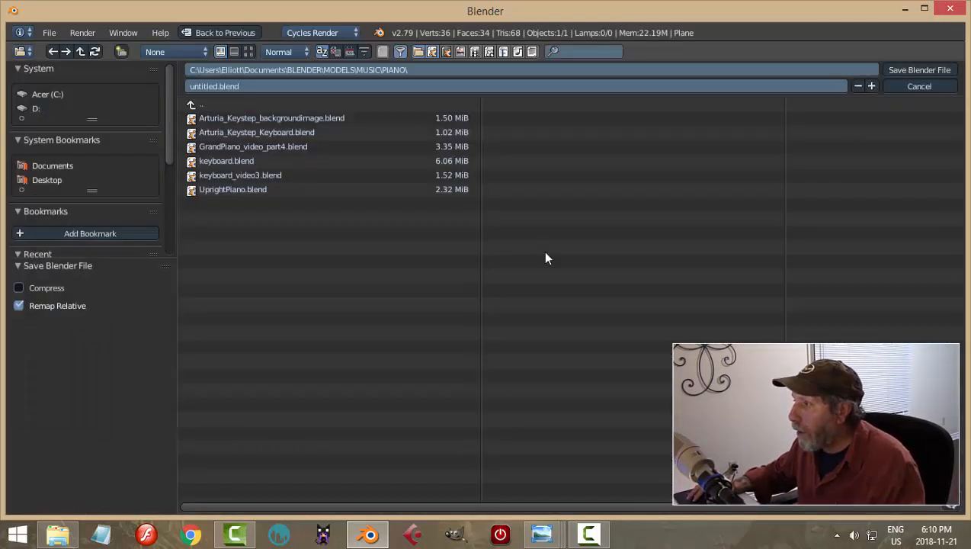
{"action": "left_click", "coordinate": [231, 188]}
{"action": "left_click", "coordinate": [235, 86]}
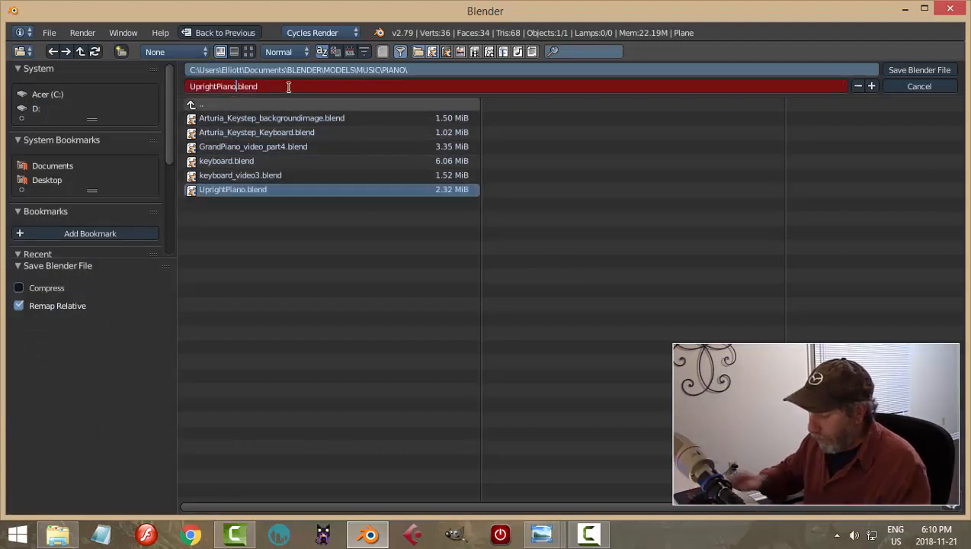
{"action": "type", "text": "_video"}
{"action": "key", "text": "Return"}
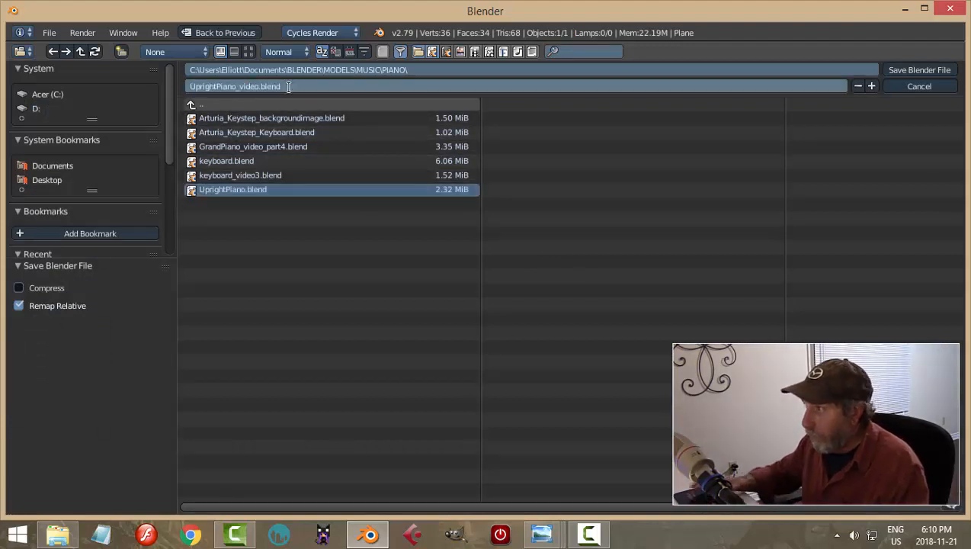
{"action": "left_click", "coordinate": [918, 69]}
In wireframe front view, compare the cabinet's outline with the diagram from the lid down to the base and casters
{"action": "scroll", "coordinate": [517, 215], "scroll_direction": "down", "scroll_amount": 3}
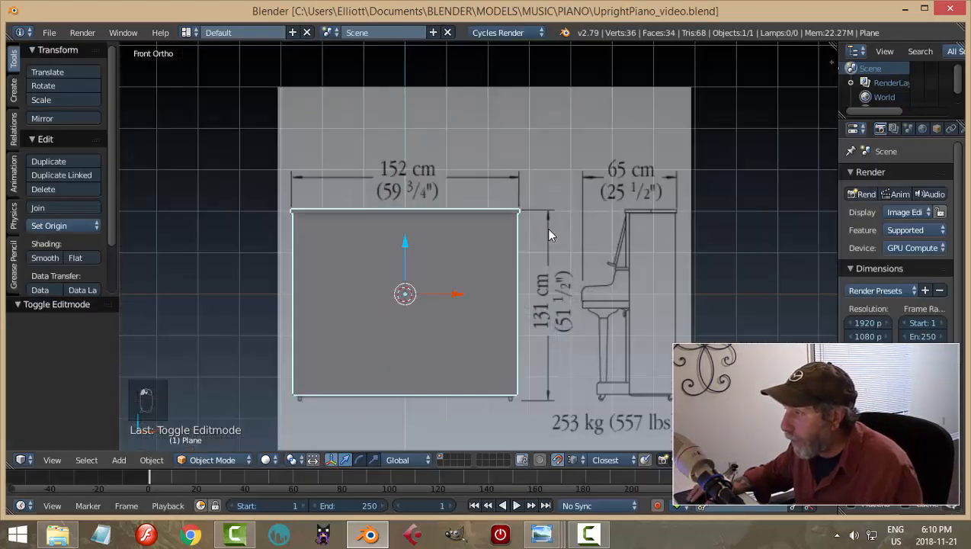
{"action": "middle_click_drag", "start_coordinate": [548, 230], "coordinate": [553, 235]}
{"action": "key", "text": "KP_1"}
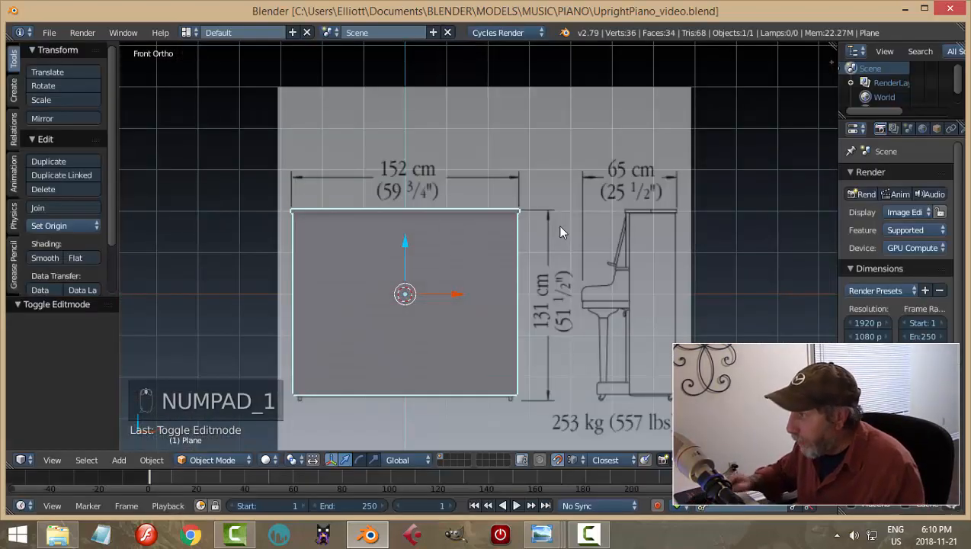
{"action": "key", "text": "z"}
{"action": "left_click", "coordinate": [662, 227]}
{"action": "scroll", "coordinate": [592, 292], "scroll_direction": "up", "scroll_amount": 4}
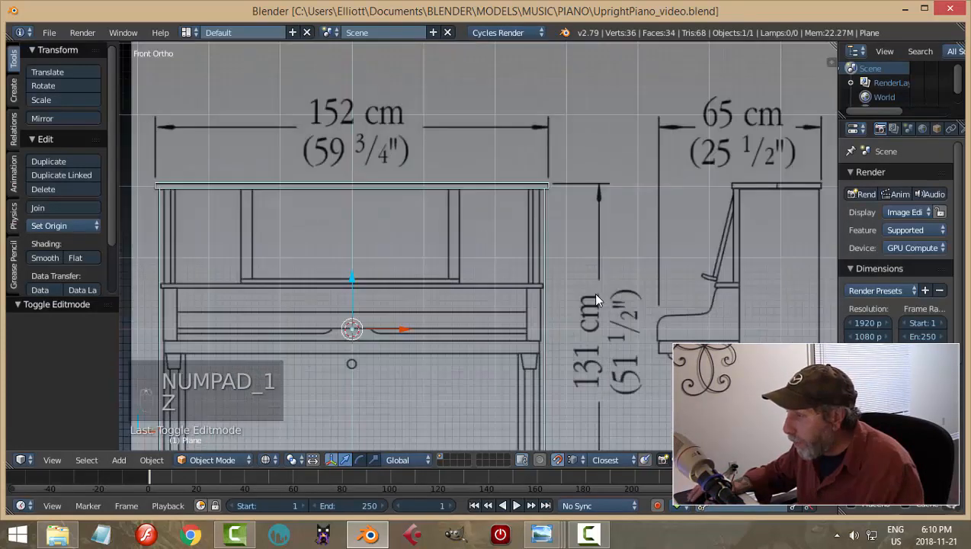
{"action": "middle_click_drag", "start_coordinate": [579, 173], "coordinate": [576, 160], "text": "shift"}
{"action": "middle_click_drag", "start_coordinate": [563, 244], "coordinate": [586, 134], "text": "shift"}
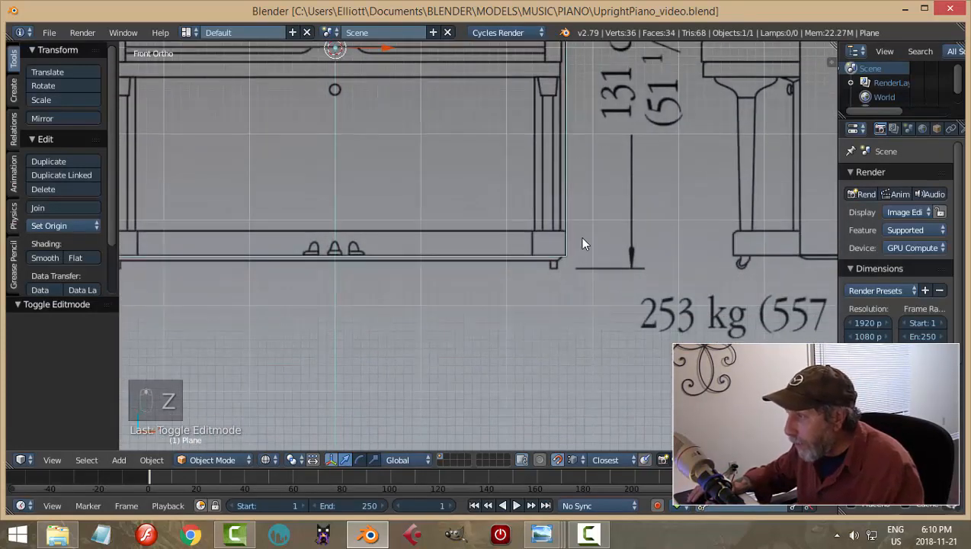
{"action": "middle_click_drag", "start_coordinate": [518, 259], "coordinate": [577, 197], "text": "shift"}
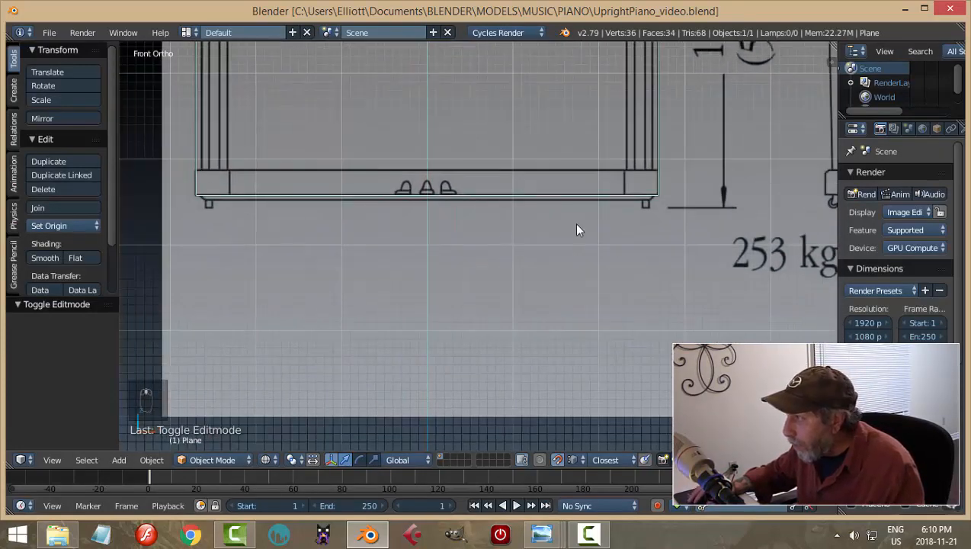
{"action": "scroll", "coordinate": [684, 222], "scroll_direction": "down", "scroll_amount": 2}
{"action": "middle_click_drag", "start_coordinate": [722, 221], "coordinate": [628, 218], "text": "shift"}
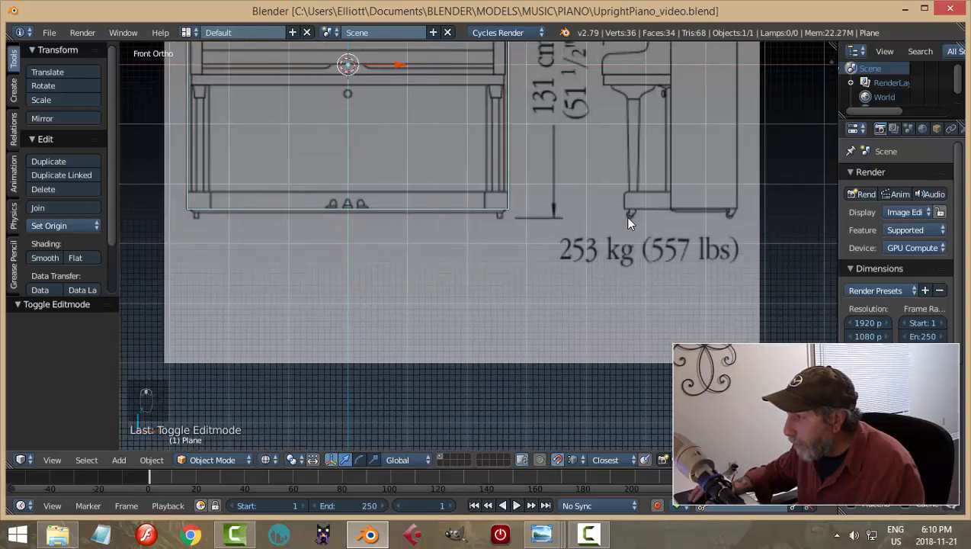
{"action": "scroll", "coordinate": [629, 221], "scroll_direction": "up", "scroll_amount": 1}
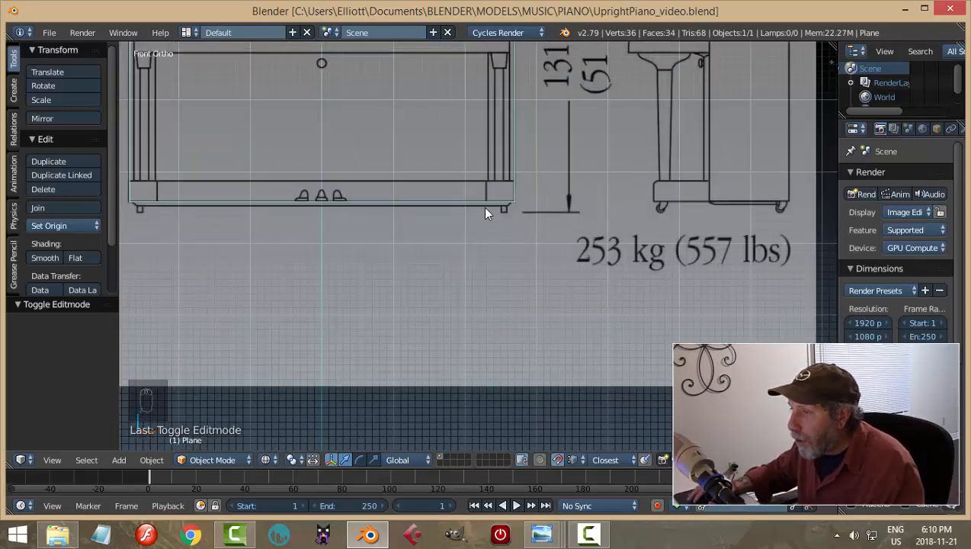
Return to solid shading, enter Edit Mode on the cabinet and activate face select mode with its underside in view
{"action": "key", "text": "z"}
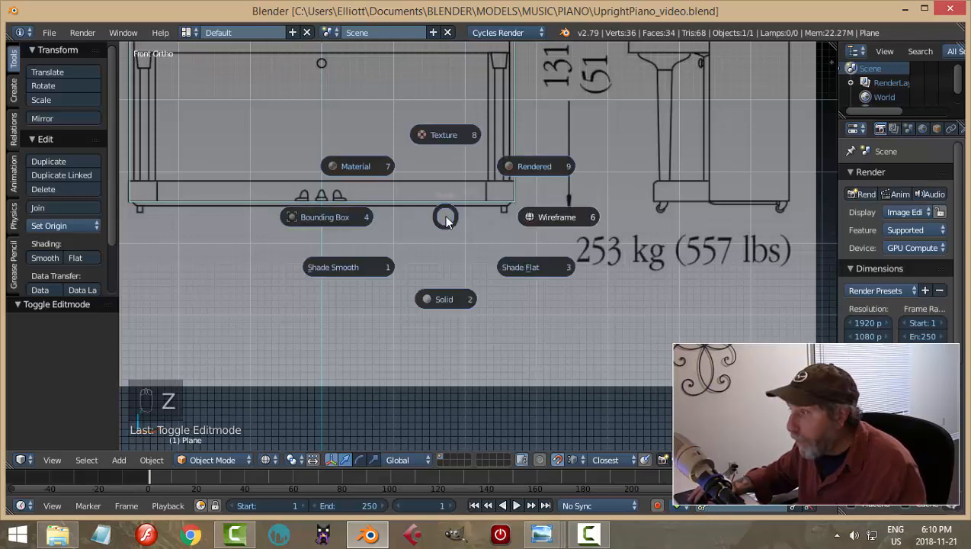
{"action": "left_click", "coordinate": [449, 297]}
{"action": "key", "text": "Tab"}
{"action": "left_click", "coordinate": [520, 228]}
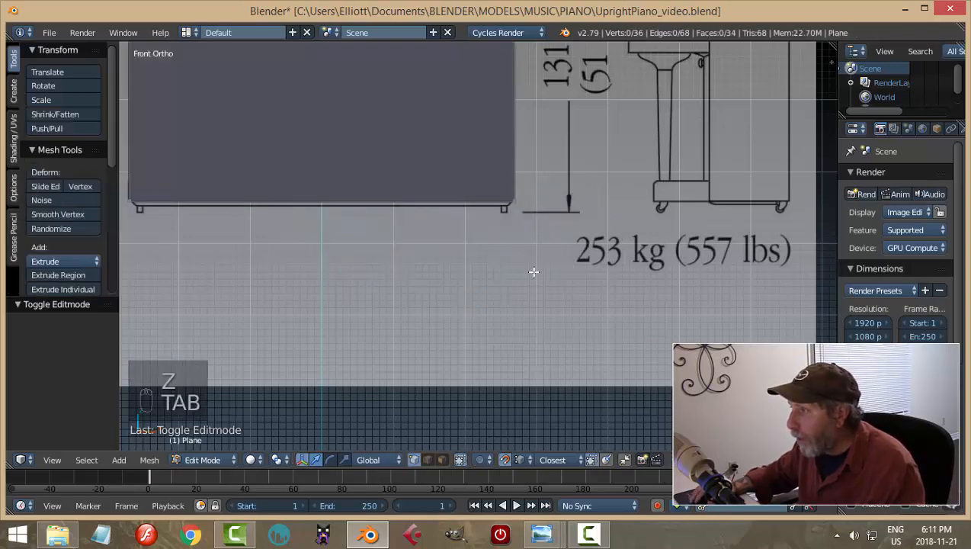
{"action": "middle_click_drag", "start_coordinate": [520, 228], "coordinate": [564, 174]}
{"action": "key", "text": "ctrl+Tab"}
{"action": "left_click", "coordinate": [474, 240]}
Extrude the cabinet's bottom face about 0.063 units down along Z to the base line in the front diagram
{"action": "right_click", "coordinate": [542, 190]}
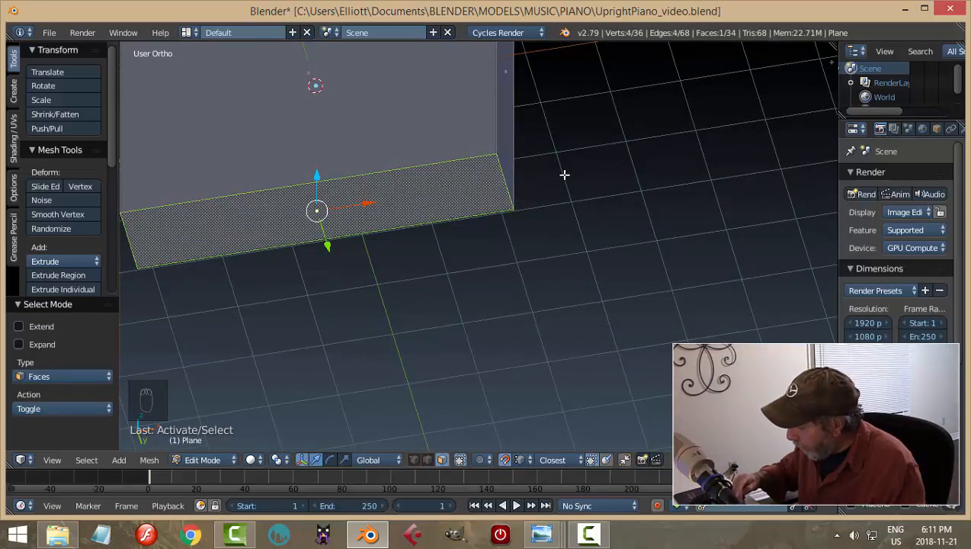
{"action": "key", "text": "KP_1"}
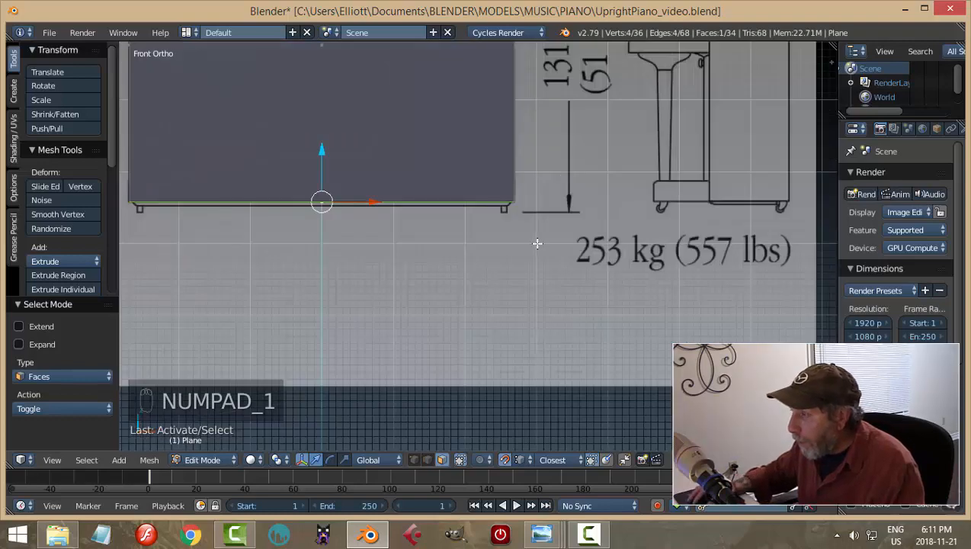
{"action": "scroll", "coordinate": [537, 243], "scroll_direction": "up", "scroll_amount": 4}
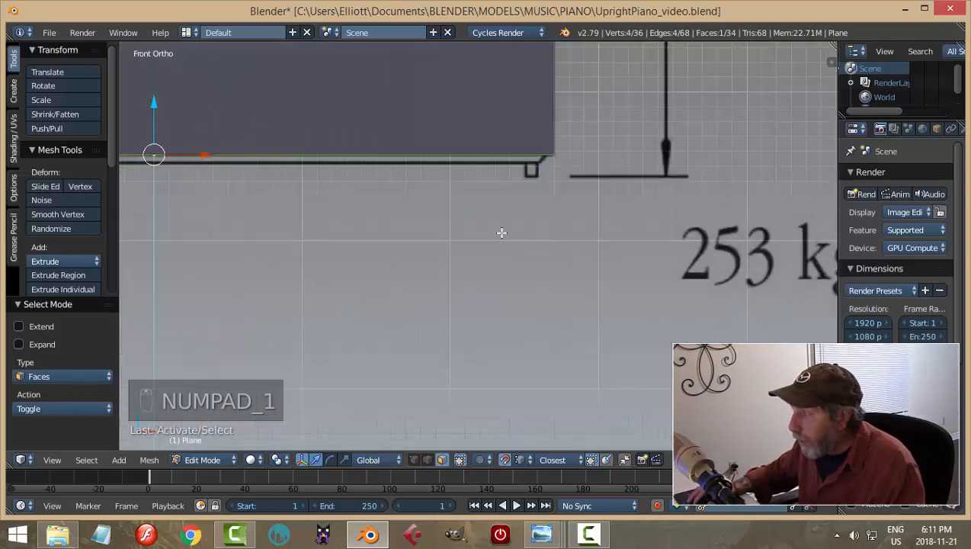
{"action": "key", "text": "e"}
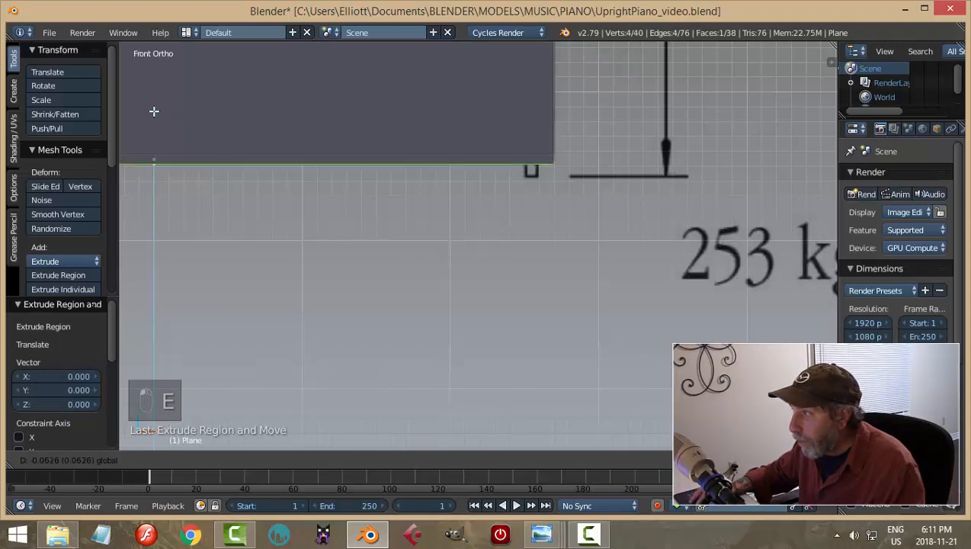
{"action": "left_click", "coordinate": [154, 111]}
In wireframe shading, scale the extruded bottom face along X to about 0.961 to match the diagram's slanted base edge
{"action": "key", "text": "z"}
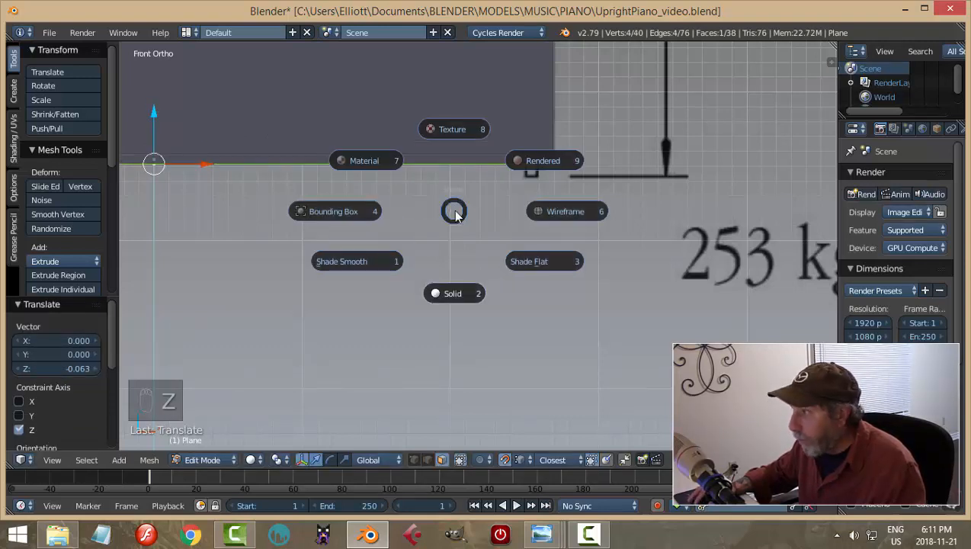
{"action": "left_click", "coordinate": [556, 214]}
{"action": "key", "text": "s"}
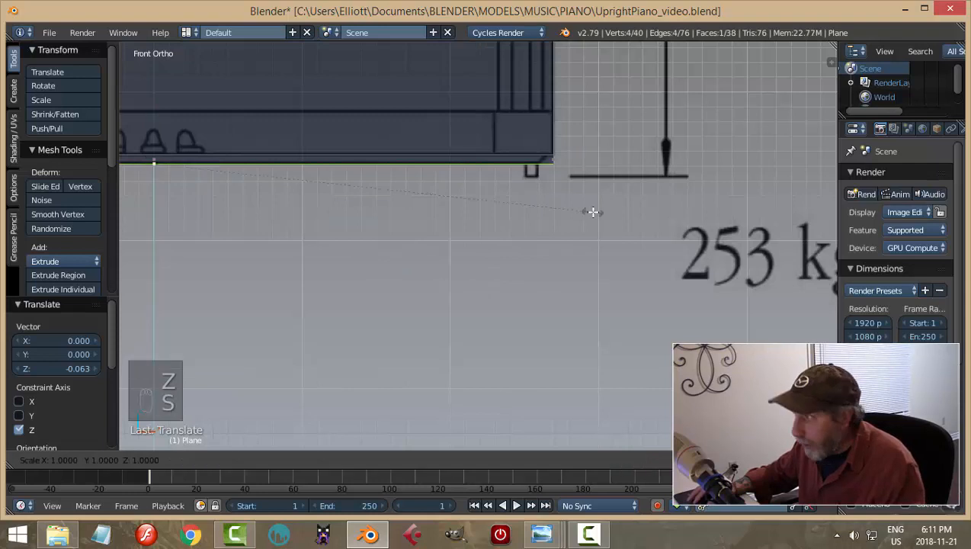
{"action": "key", "text": "x"}
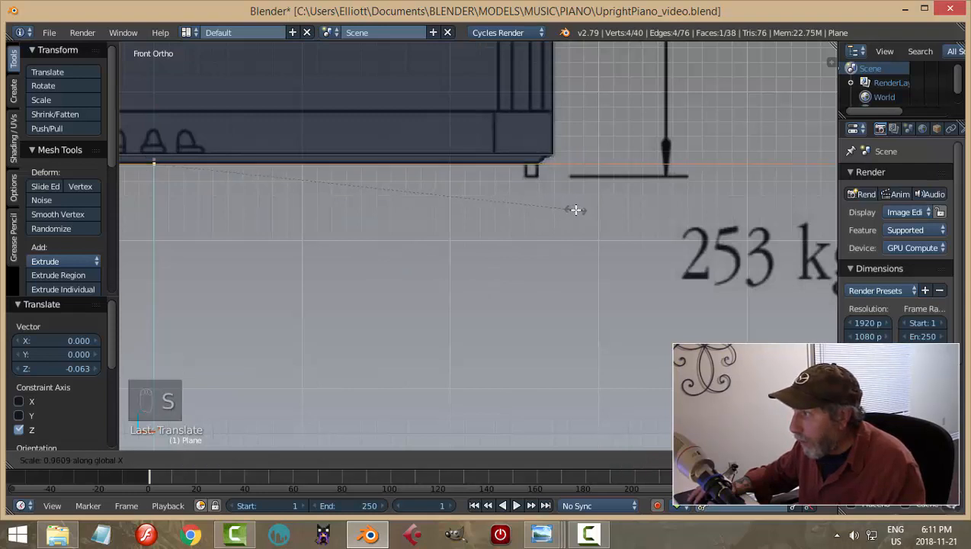
{"action": "left_click", "coordinate": [575, 210]}
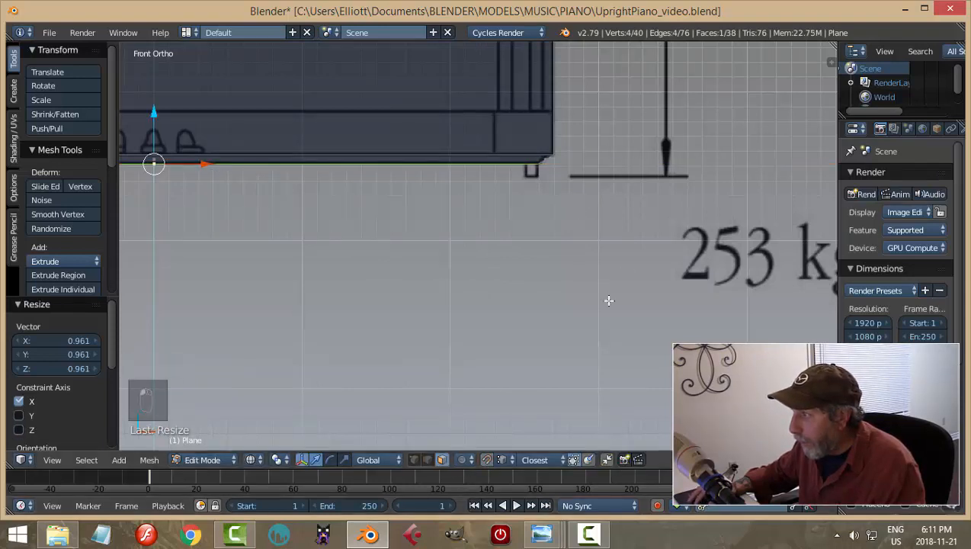
Examine the tapered base against the front and right diagrams, especially the lower corner and the rear caster
{"action": "middle_click_drag", "start_coordinate": [638, 236], "coordinate": [626, 238]}
{"action": "scroll", "coordinate": [610, 233], "scroll_direction": "up", "scroll_amount": 4}
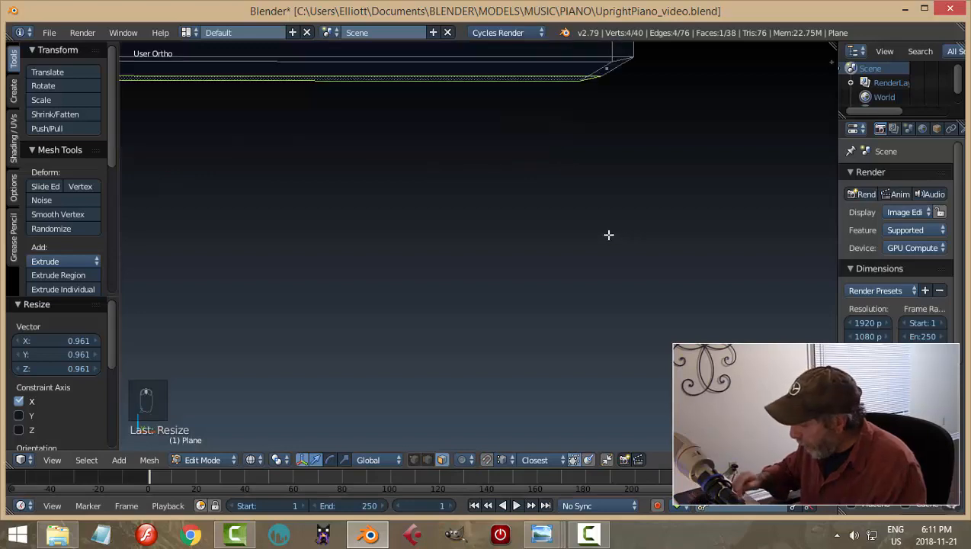
{"action": "key", "text": "KP_1"}
{"action": "scroll", "coordinate": [608, 234], "scroll_direction": "up", "scroll_amount": 3}
{"action": "middle_click_drag", "start_coordinate": [663, 150], "coordinate": [574, 383], "text": "shift"}
{"action": "scroll", "coordinate": [576, 382], "scroll_direction": "up", "scroll_amount": 2}
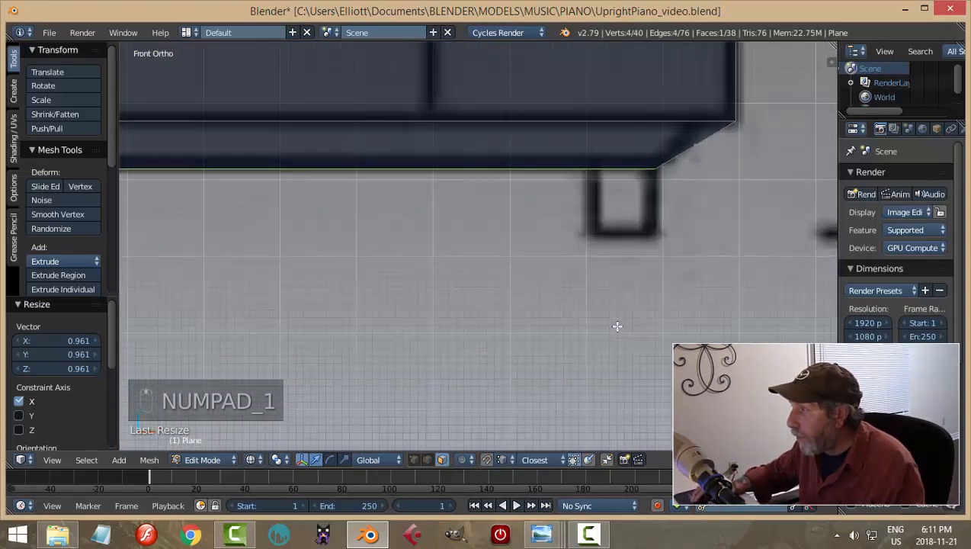
{"action": "middle_click_drag", "start_coordinate": [678, 244], "coordinate": [582, 356], "text": "shift"}
{"action": "scroll", "coordinate": [582, 356], "scroll_direction": "up", "scroll_amount": 2}
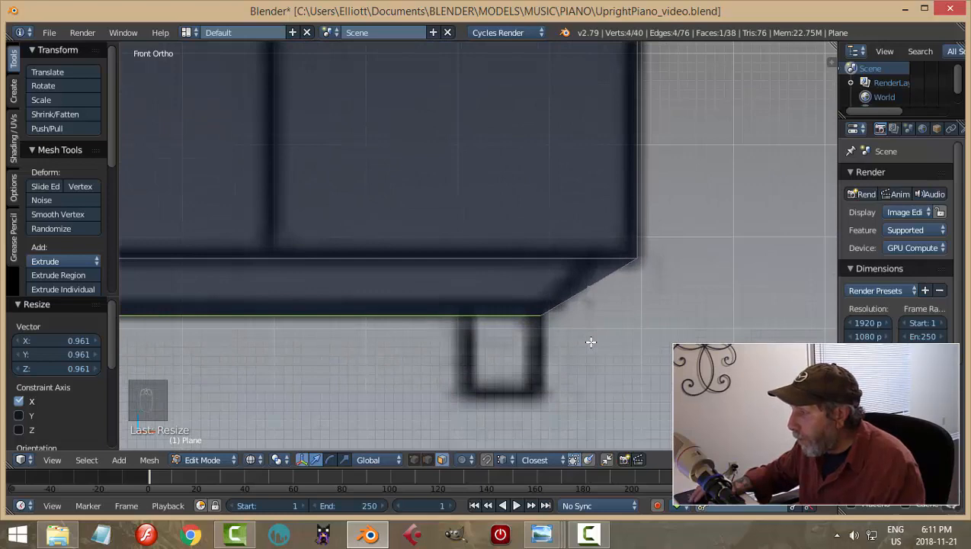
{"action": "key", "text": "KP_3"}
{"action": "scroll", "coordinate": [591, 343], "scroll_direction": "down", "scroll_amount": 6}
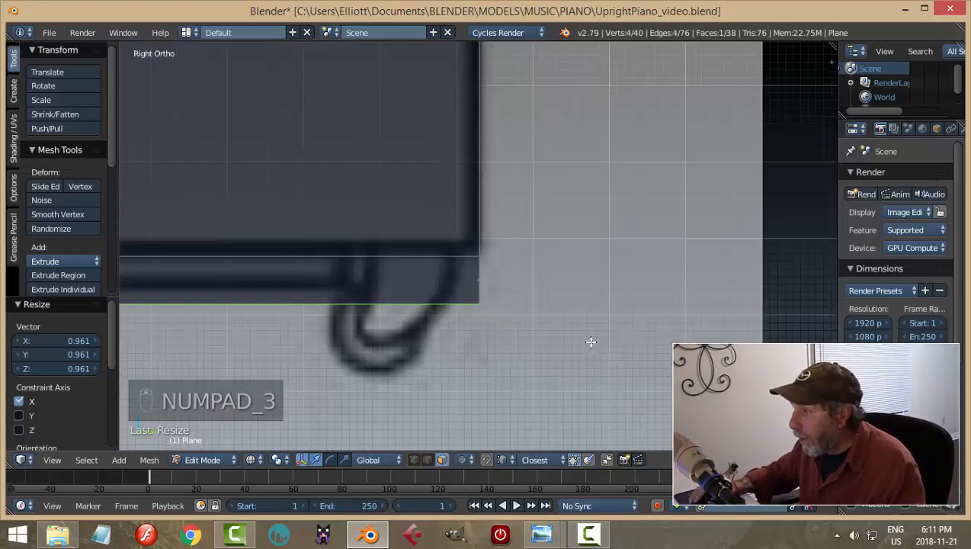
{"action": "scroll", "coordinate": [530, 337], "scroll_direction": "down", "scroll_amount": 2}
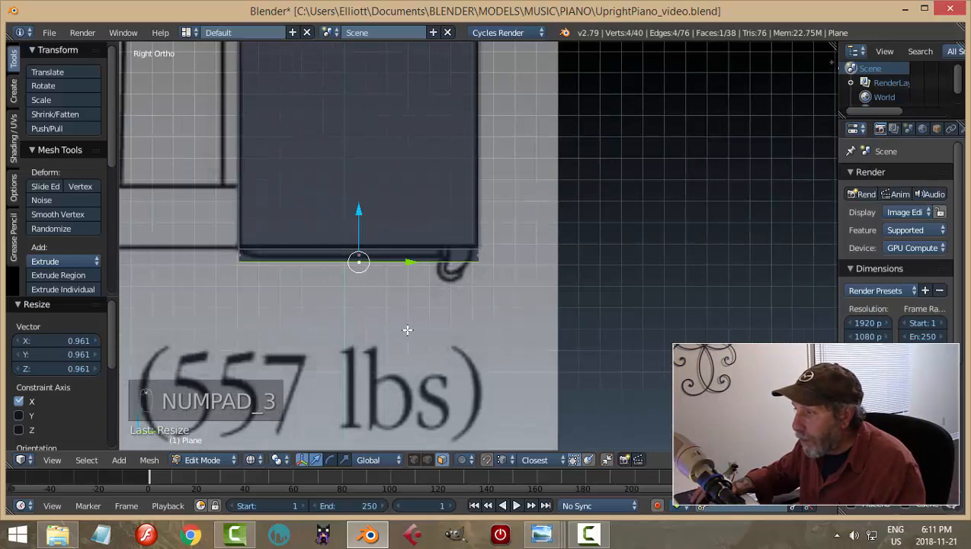
{"action": "scroll", "coordinate": [448, 309], "scroll_direction": "up", "scroll_amount": 4}
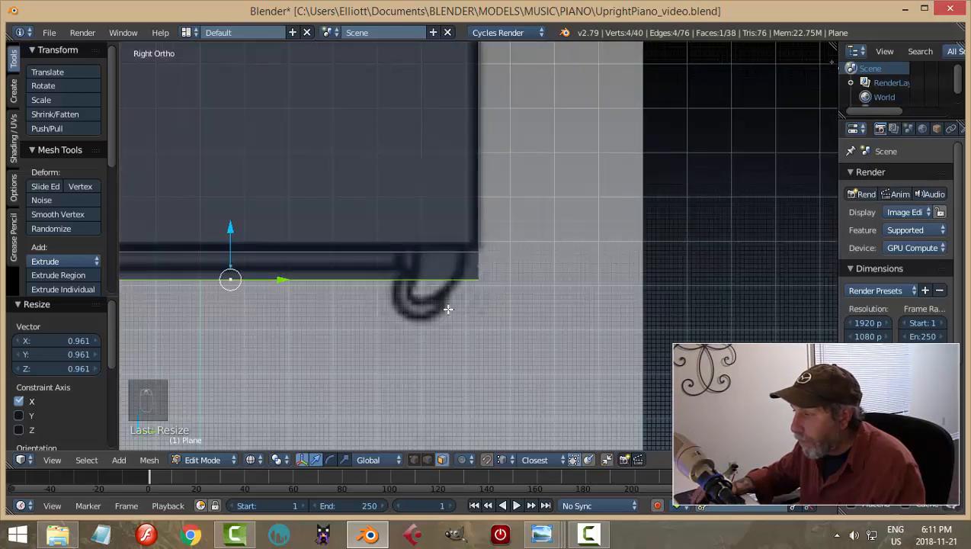
{"action": "scroll", "coordinate": [448, 309], "scroll_direction": "down", "scroll_amount": 3}
Undo the scaling and extrusion of the cabinet's bottom face and its selection
{"action": "key", "text": "ctrl+z"}
{"action": "key", "text": "ctrl+z"}
{"action": "key", "text": "ctrl+z"}
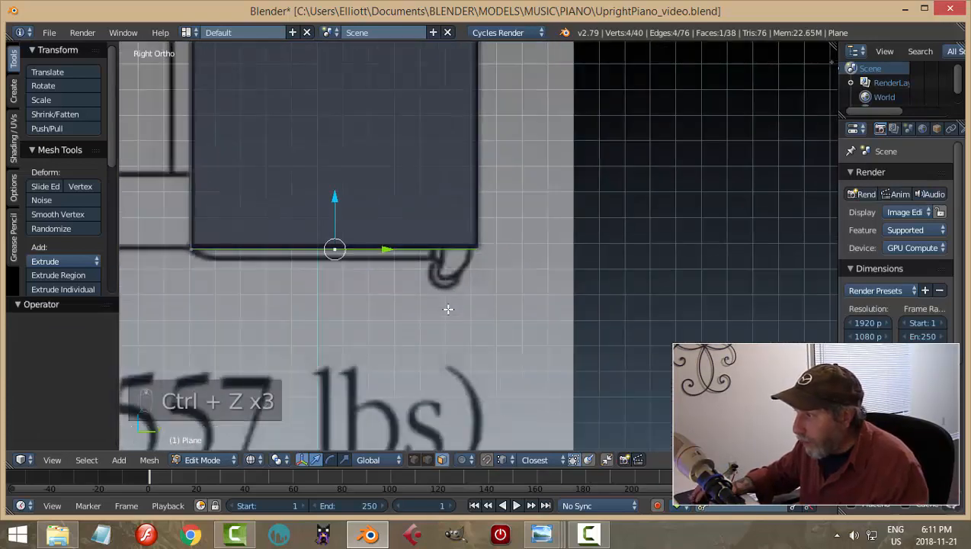
{"action": "key", "text": "ctrl+z"}
Select the entire cabinet mesh and apply Remove Doubles to it
{"action": "key", "text": "a"}
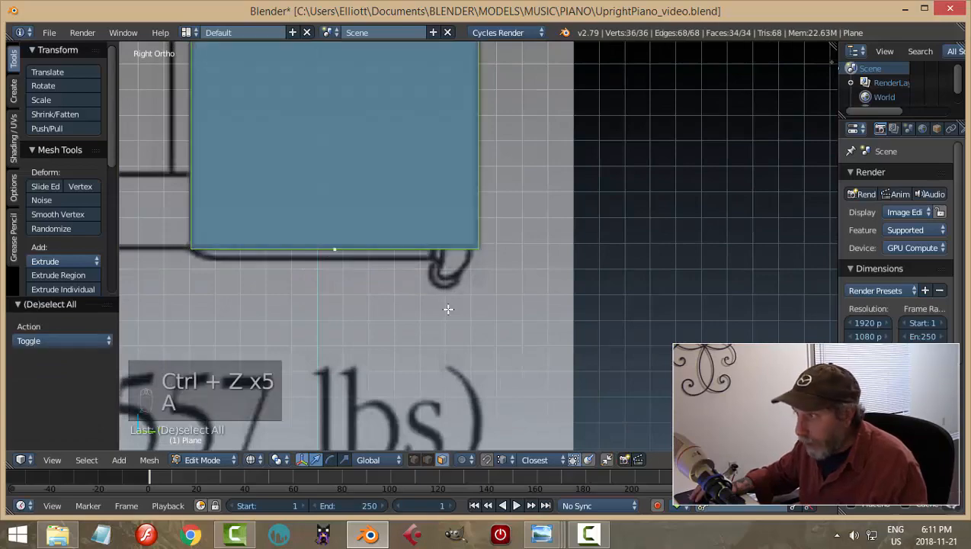
{"action": "scroll", "coordinate": [447, 309], "scroll_direction": "down", "scroll_amount": 6}
{"action": "scroll", "coordinate": [446, 198], "scroll_direction": "down", "scroll_amount": 3}
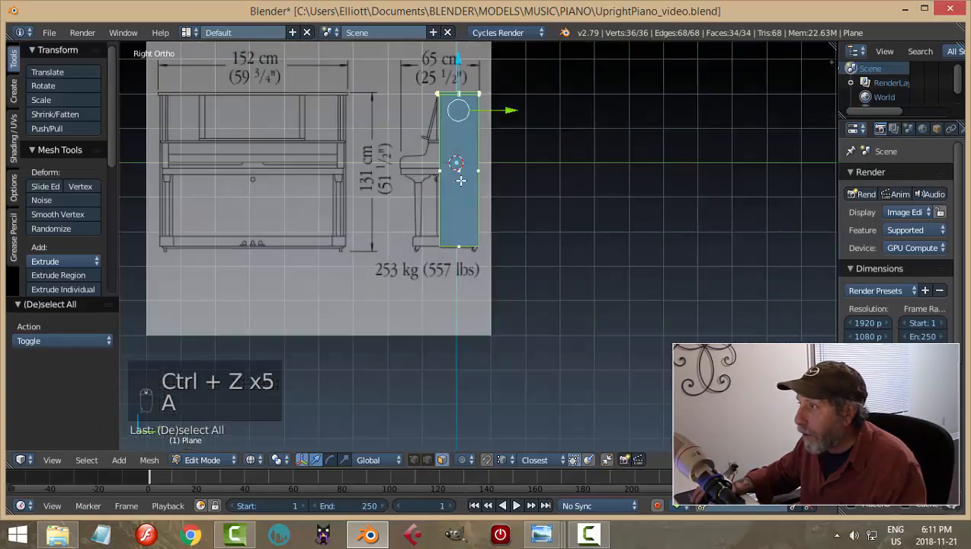
{"action": "middle_click_drag", "start_coordinate": [445, 199], "coordinate": [516, 305]}
{"action": "key", "text": "w"}
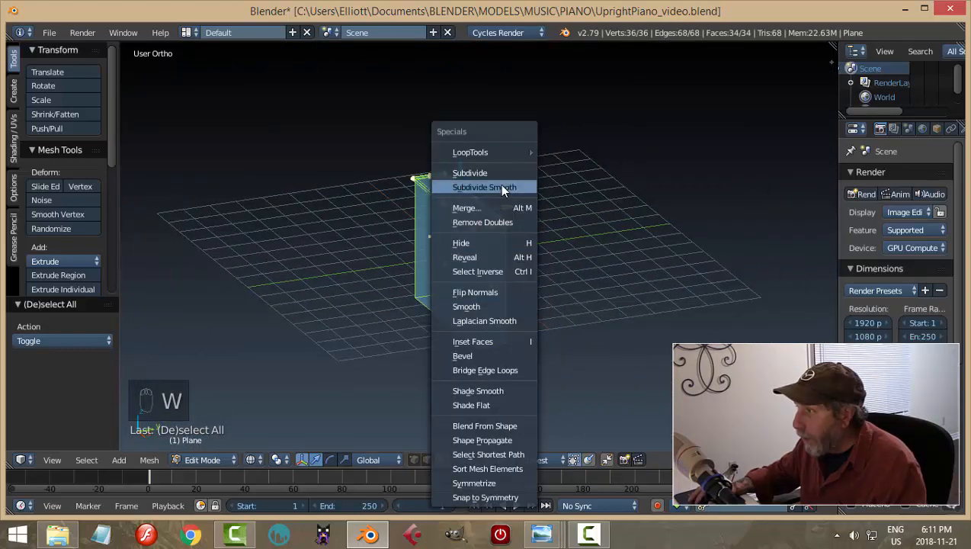
{"action": "left_click", "coordinate": [492, 222]}
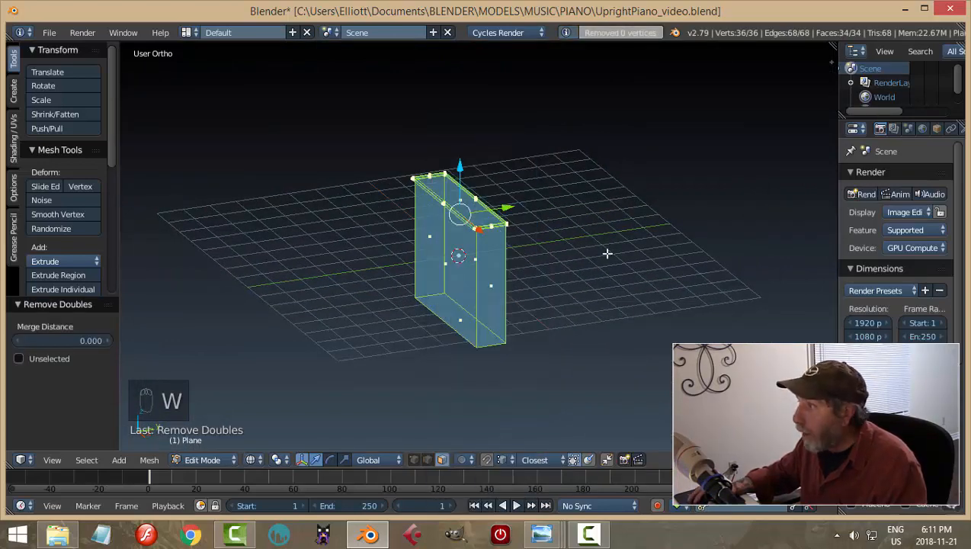
In solid shading, select the cabinet's bottom face, duplicate it in place and separate the copy into its own object
{"action": "key", "text": "a"}
{"action": "key", "text": "z"}
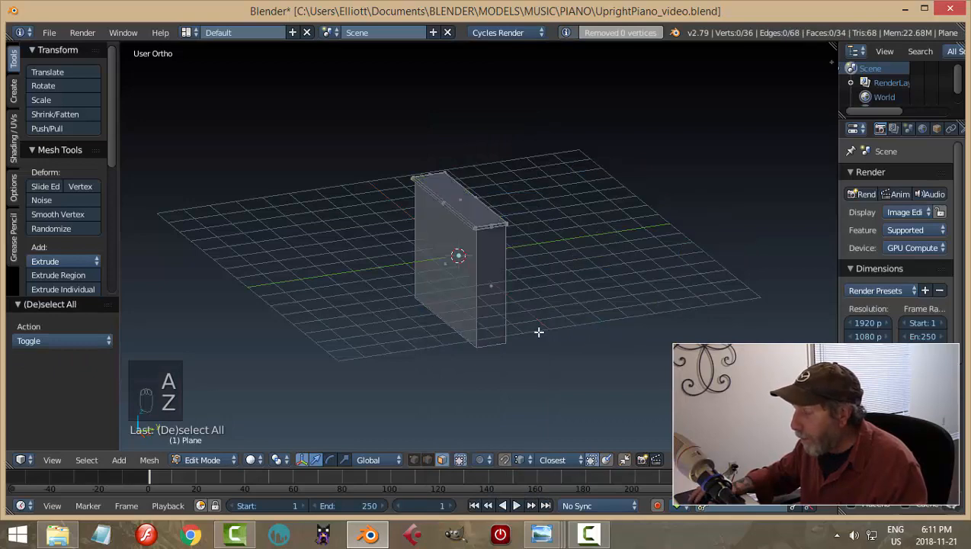
{"action": "key", "text": "ctrl+Tab"}
{"action": "left_click", "coordinate": [501, 336]}
{"action": "middle_click_drag", "start_coordinate": [502, 336], "coordinate": [563, 318]}
{"action": "right_click", "coordinate": [481, 346]}
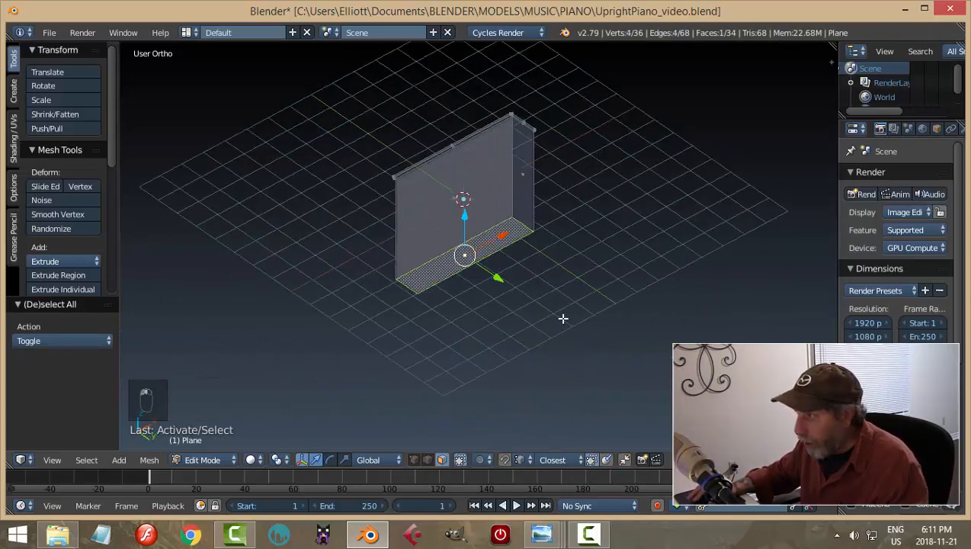
{"action": "key", "text": "shift+d"}
{"action": "right_click", "coordinate": [563, 318]}
{"action": "key", "text": "p"}
{"action": "left_click", "coordinate": [563, 318]}
In Object Mode, set the separated bottom panel's origin to its geometry and snap the 3D cursor to that panel
{"action": "key", "text": "Tab"}
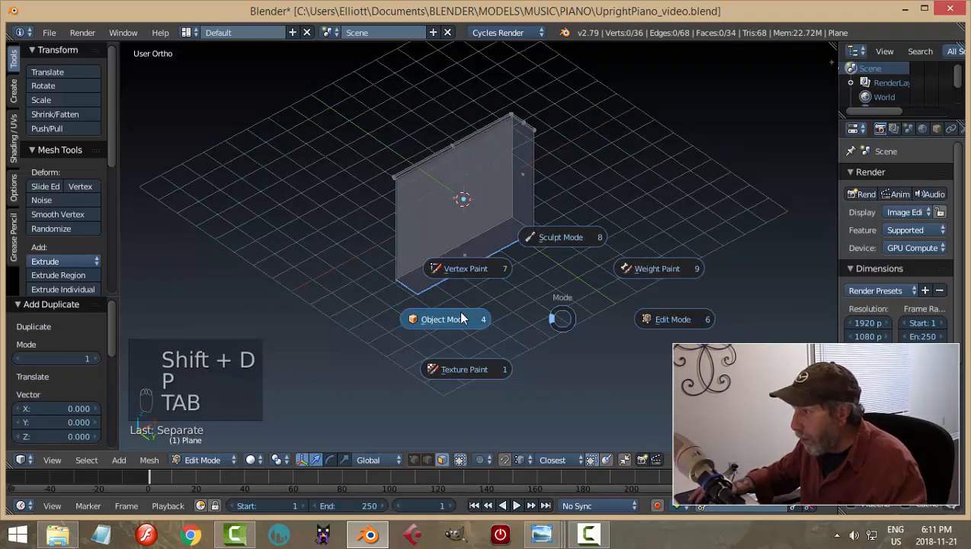
{"action": "left_click", "coordinate": [461, 318]}
{"action": "right_click", "coordinate": [490, 252]}
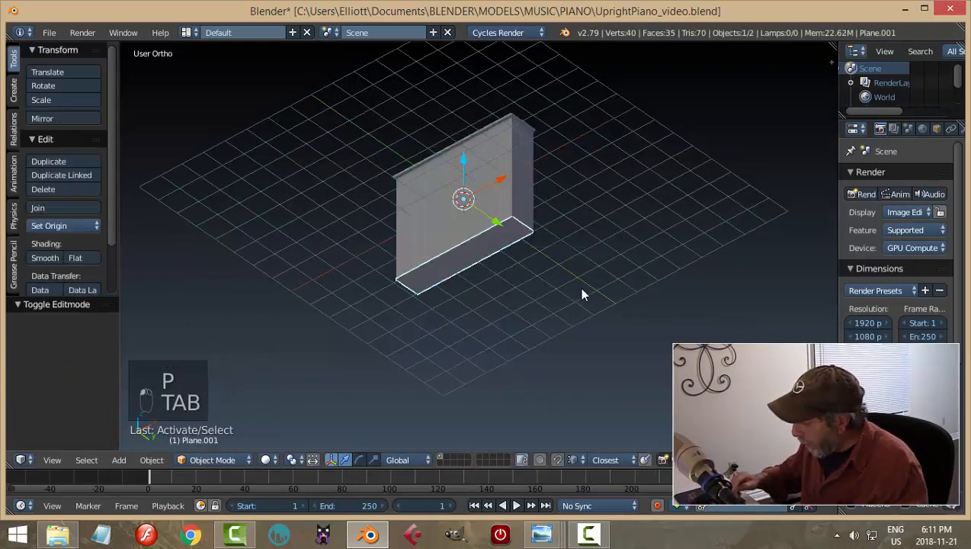
{"action": "key", "text": "KP_1"}
{"action": "left_click", "coordinate": [52, 226]}
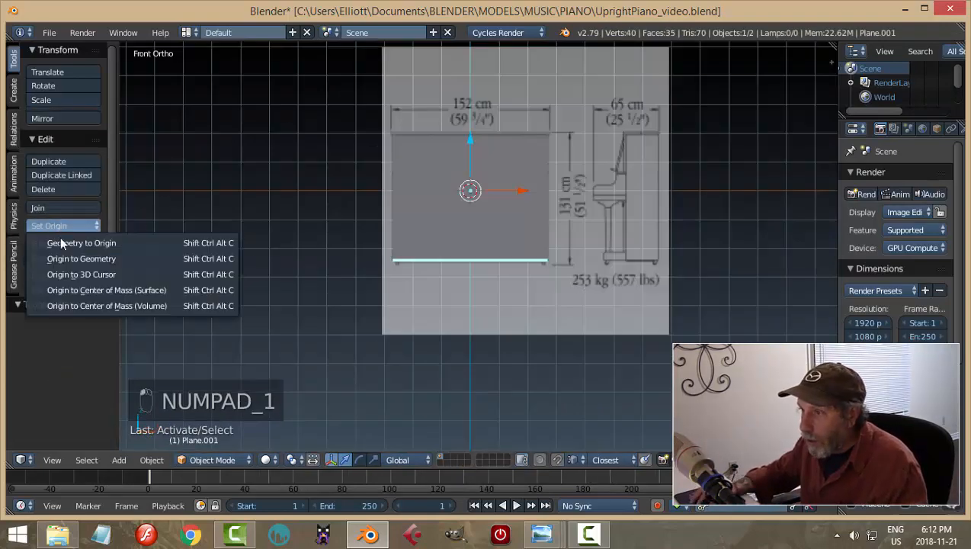
{"action": "left_click", "coordinate": [84, 259]}
{"action": "key", "text": "shift+s"}
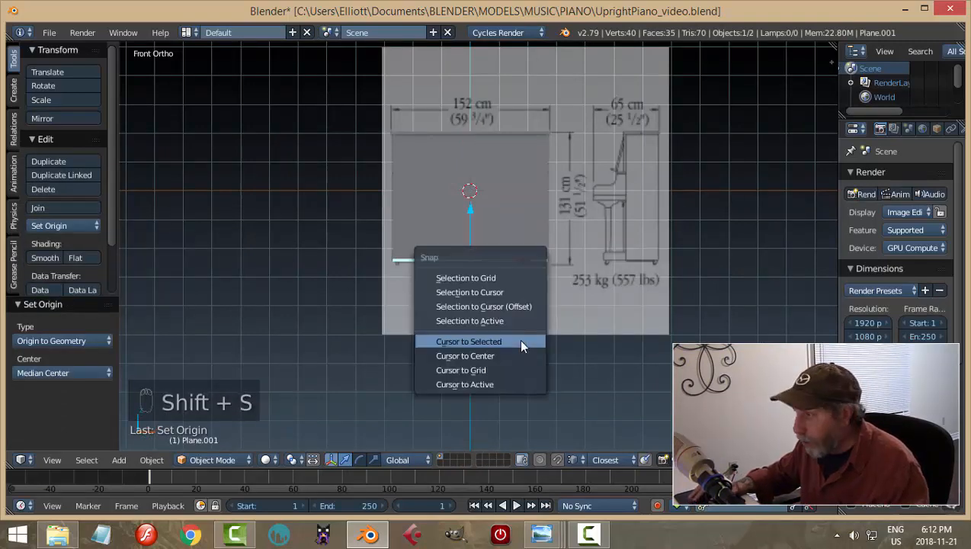
{"action": "left_click", "coordinate": [521, 342]}
In Edit Mode, scale the whole bottom panel along X to about 0.985, slightly narrower than the cabinet in the front view
{"action": "scroll", "coordinate": [536, 345], "scroll_direction": "up", "scroll_amount": 4}
{"action": "middle_click_drag", "start_coordinate": [579, 353], "coordinate": [552, 305], "text": "shift"}
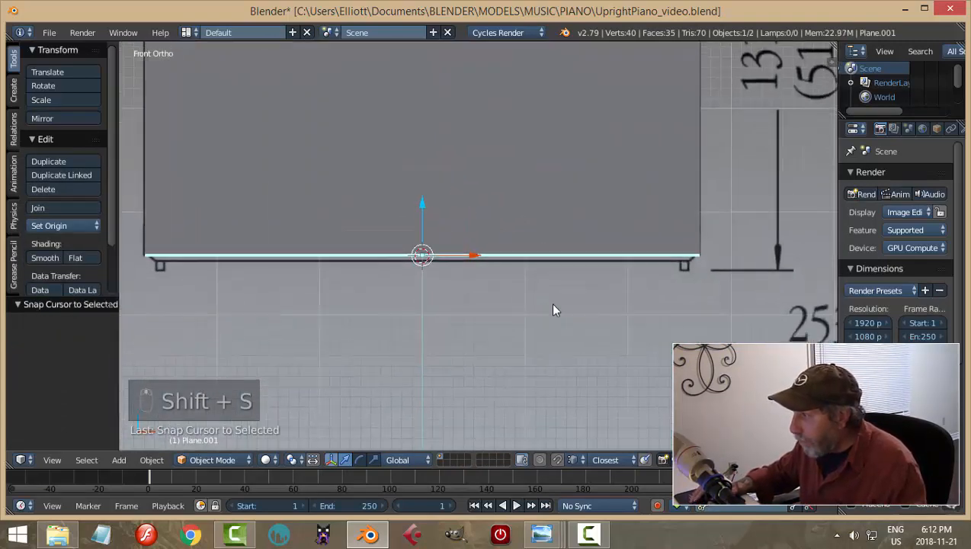
{"action": "scroll", "coordinate": [553, 306], "scroll_direction": "up", "scroll_amount": 1}
{"action": "key", "text": "Tab"}
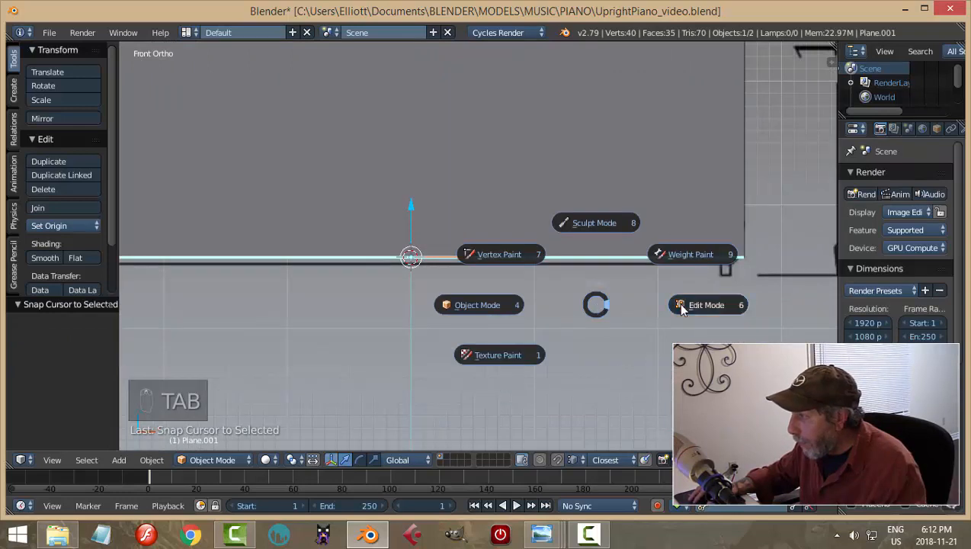
{"action": "left_click", "coordinate": [677, 302]}
{"action": "key", "text": "a"}
{"action": "key", "text": "a"}
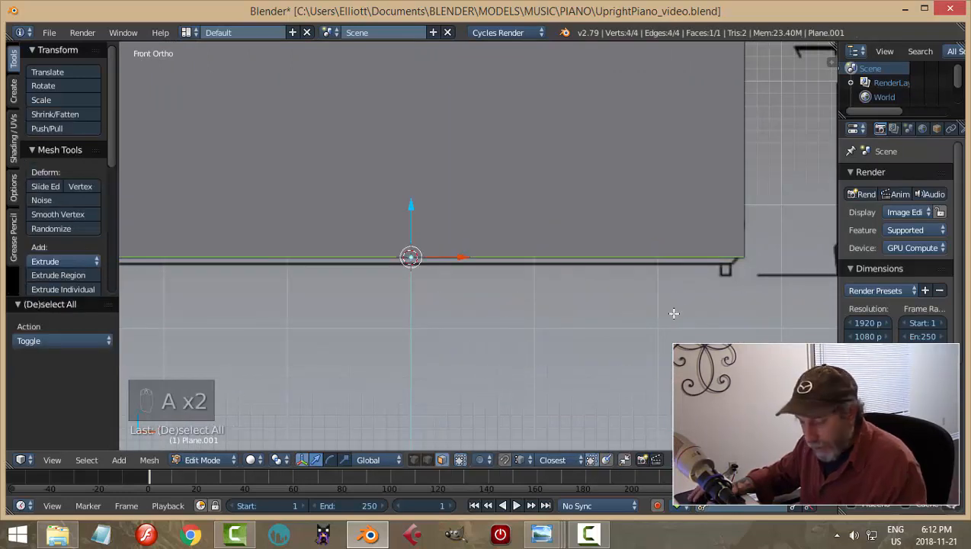
{"action": "key", "text": "s"}
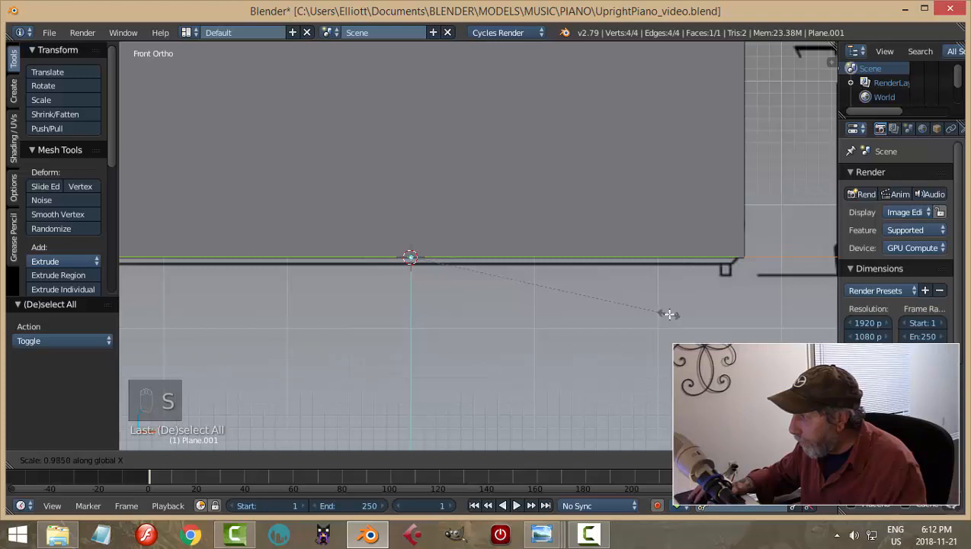
{"action": "left_click", "coordinate": [669, 314]}
Extrude the panel about 0.064 downward and scale its lower face along X to about 0.975 to match the diagram's slanted ends
{"action": "key", "text": "e"}
{"action": "left_click_drag", "start_coordinate": [410, 208], "coordinate": [416, 217]}
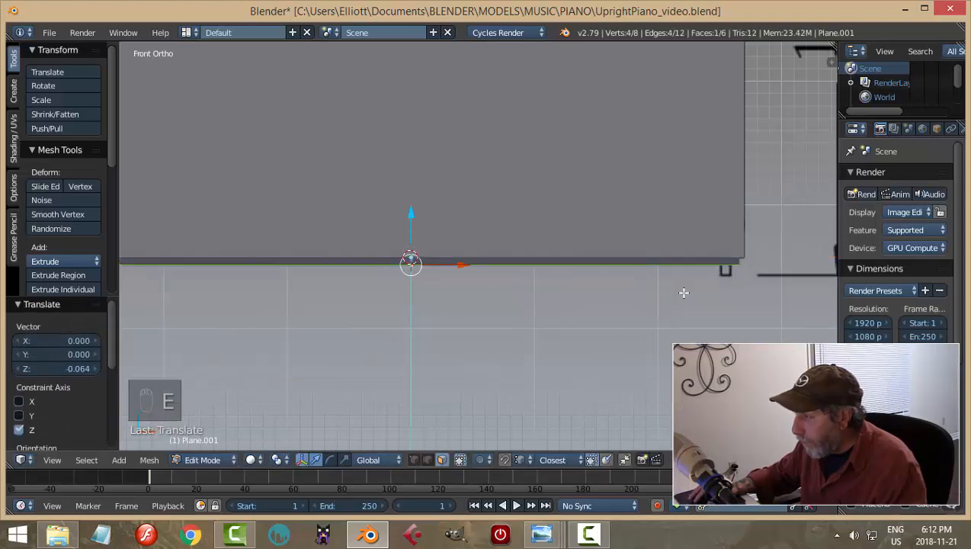
{"action": "key", "text": "z"}
{"action": "scroll", "coordinate": [746, 297], "scroll_direction": "up", "scroll_amount": 3}
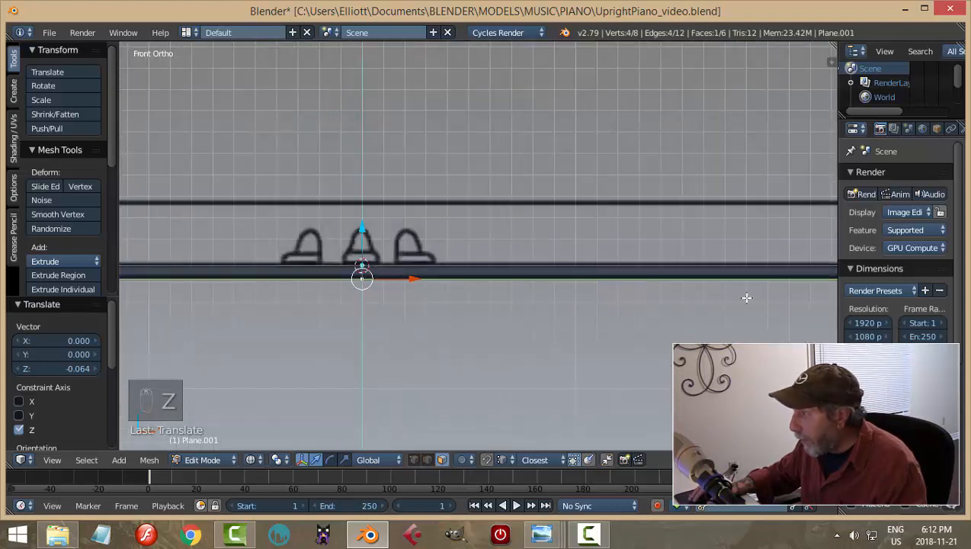
{"action": "middle_click_drag", "start_coordinate": [746, 297], "coordinate": [504, 282], "text": "shift"}
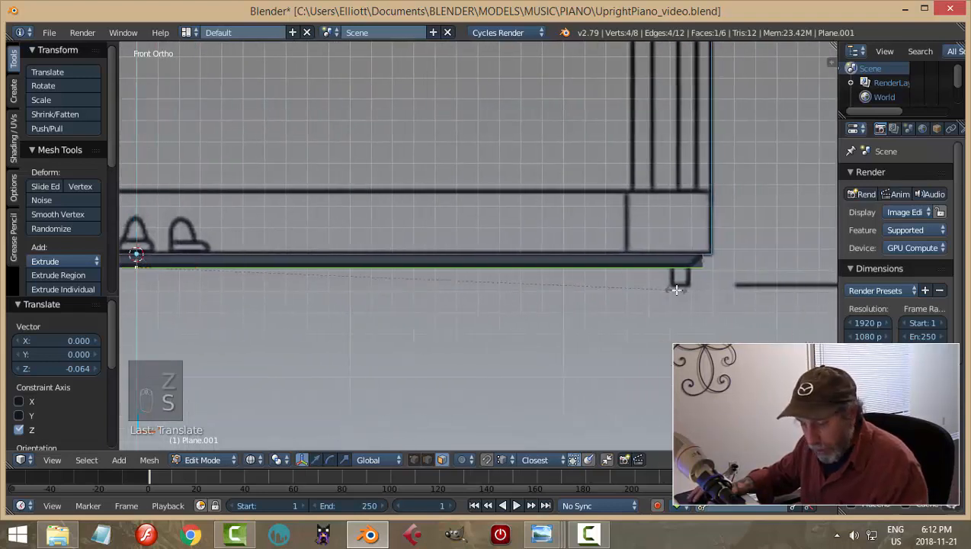
{"action": "key", "text": "s"}
{"action": "key", "text": "x"}
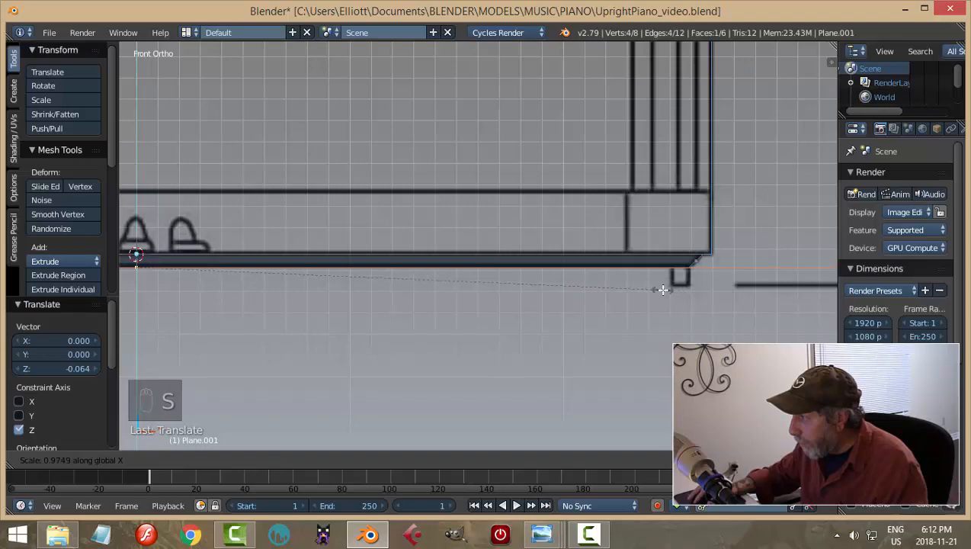
{"action": "left_click", "coordinate": [662, 289]}
In the right view, move the base's two lower front vertices about 0.077 along Y to slant its front edge
{"action": "key", "text": "KP_3"}
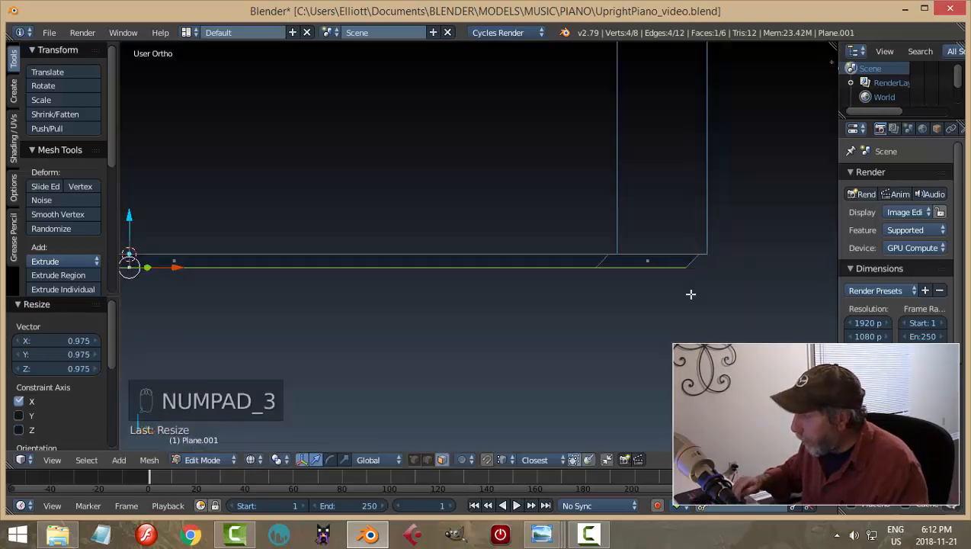
{"action": "scroll", "coordinate": [444, 327], "scroll_direction": "up", "scroll_amount": 2}
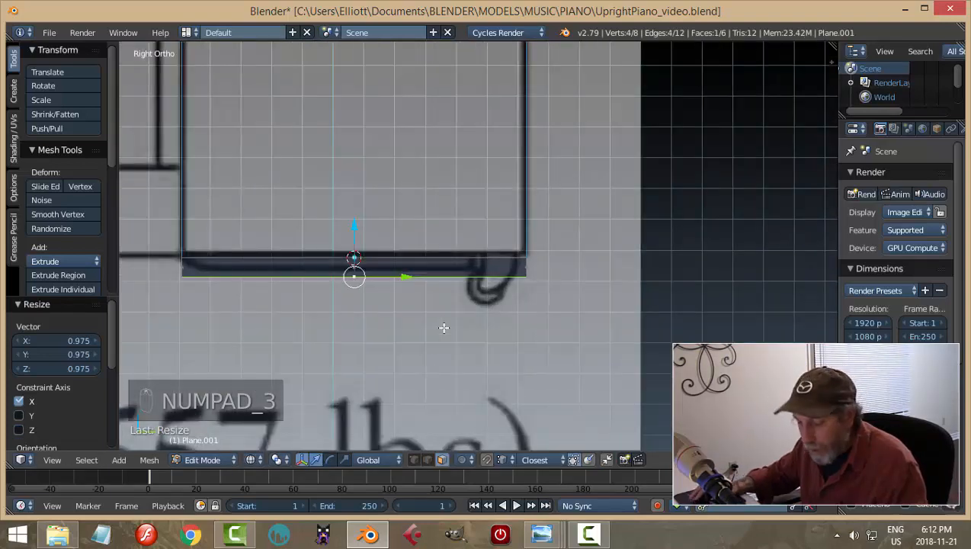
{"action": "key", "text": "a"}
{"action": "key", "text": "a"}
{"action": "scroll", "coordinate": [474, 351], "scroll_direction": "up", "scroll_amount": 1}
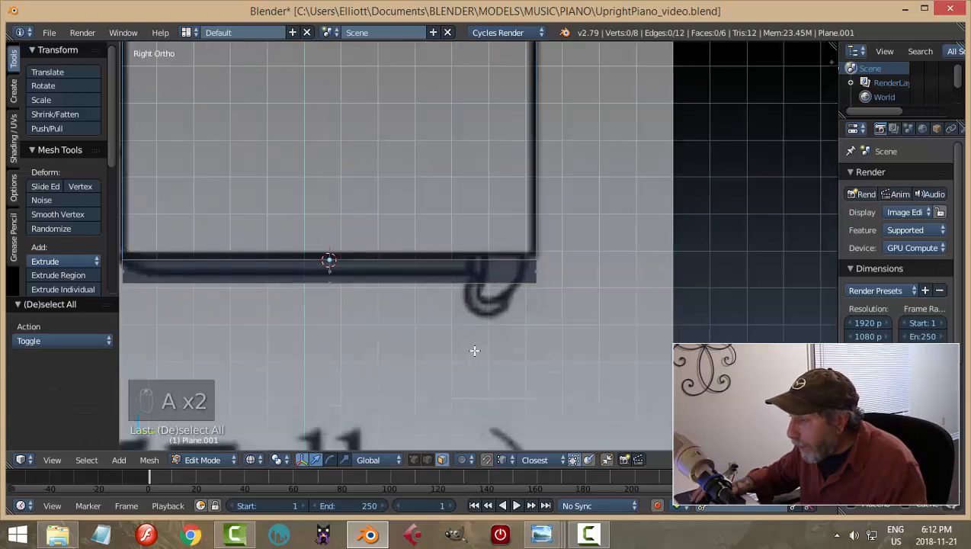
{"action": "scroll", "coordinate": [492, 292], "scroll_direction": "down", "scroll_amount": 2}
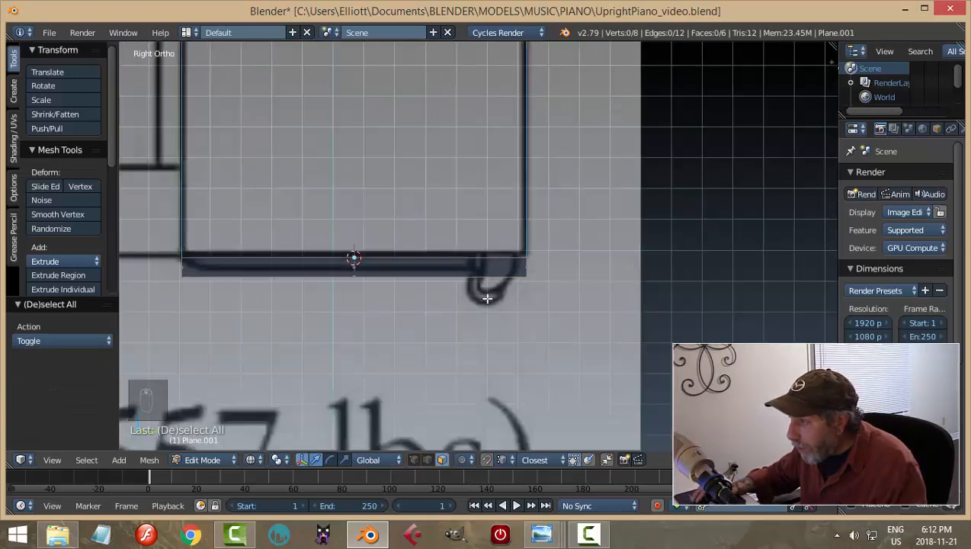
{"action": "key", "text": "ctrl+Tab"}
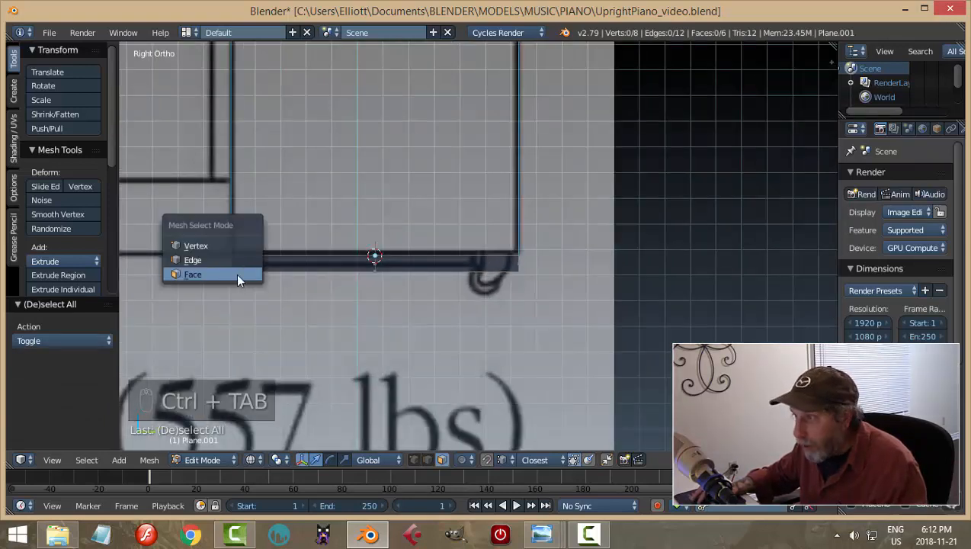
{"action": "left_click", "coordinate": [208, 245]}
{"action": "key", "text": "b"}
{"action": "left_click_drag", "start_coordinate": [217, 259], "coordinate": [241, 270]}
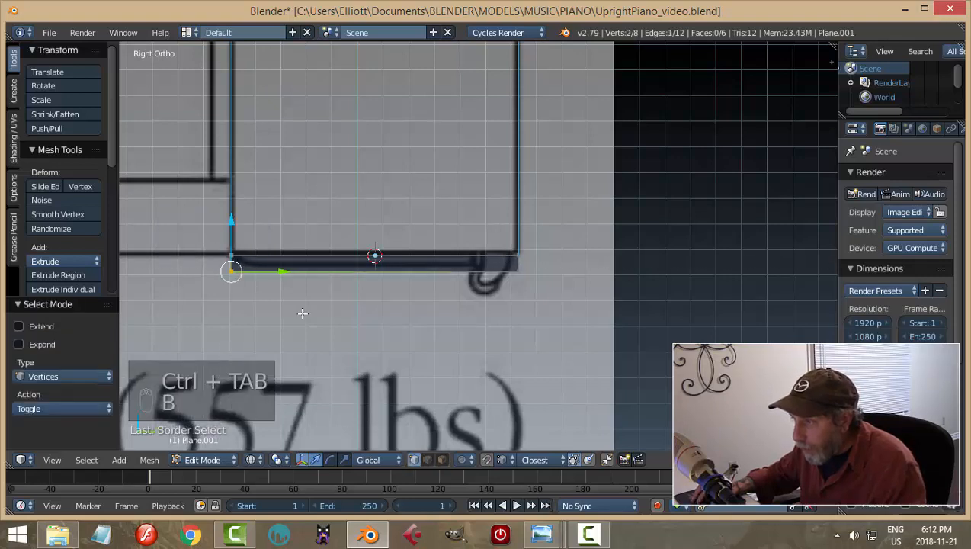
{"action": "scroll", "coordinate": [302, 313], "scroll_direction": "up", "scroll_amount": 2}
{"action": "middle_click_drag", "start_coordinate": [541, 297], "coordinate": [649, 300], "text": "shift"}
{"action": "middle_click_drag", "start_coordinate": [304, 309], "coordinate": [312, 310]}
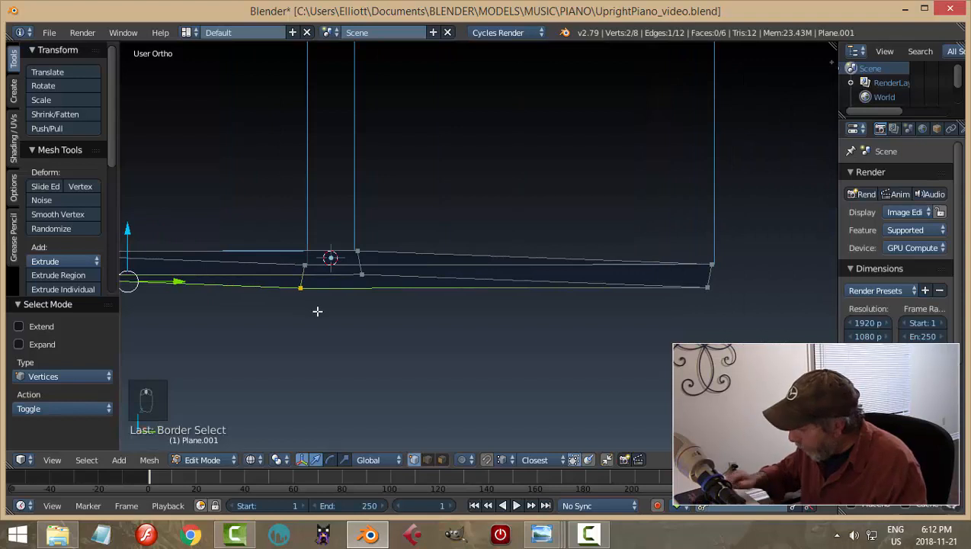
{"action": "key", "text": "KP_3"}
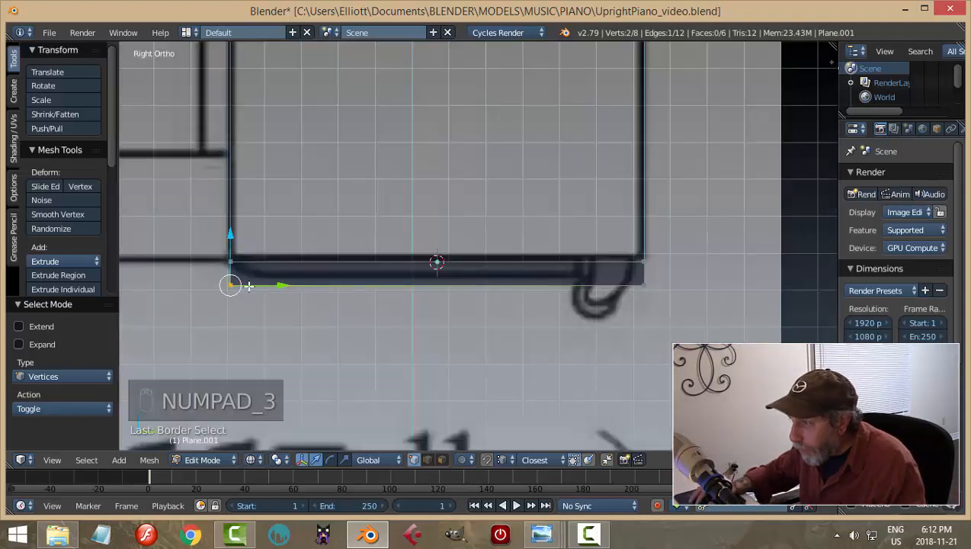
{"action": "left_click_drag", "start_coordinate": [283, 284], "coordinate": [311, 285]}
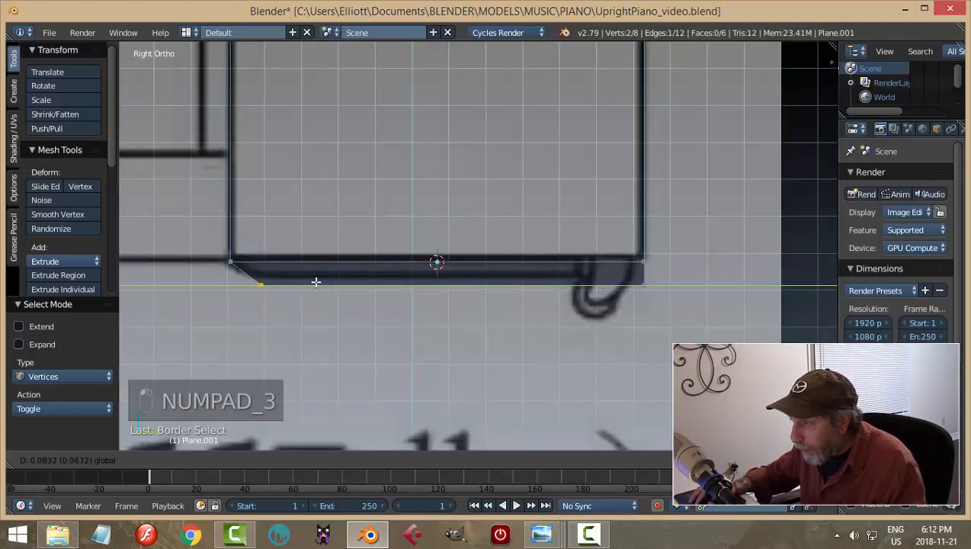
{"action": "left_click_drag", "start_coordinate": [314, 280], "coordinate": [313, 281]}
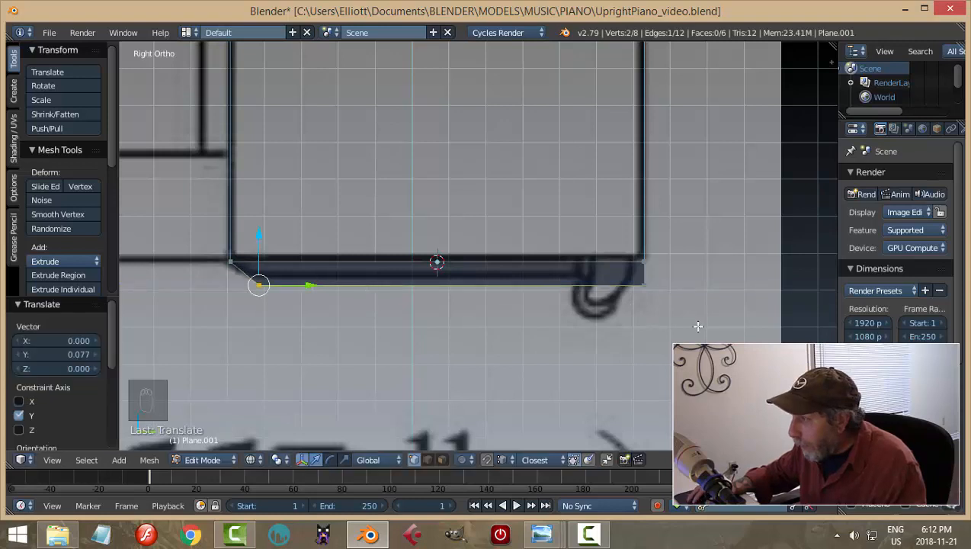
Raise all four lower vertices of the base by about 0.004 along Z and check the front corner against the diagram
{"action": "key", "text": "a"}
{"action": "key", "text": "b"}
{"action": "left_click_drag", "start_coordinate": [698, 317], "coordinate": [250, 275]}
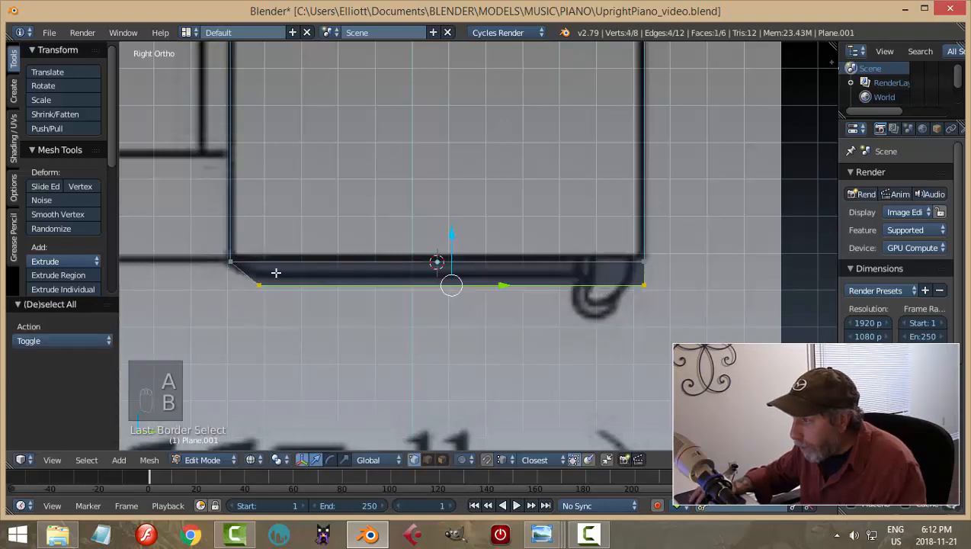
{"action": "left_click_drag", "start_coordinate": [451, 247], "coordinate": [454, 244]}
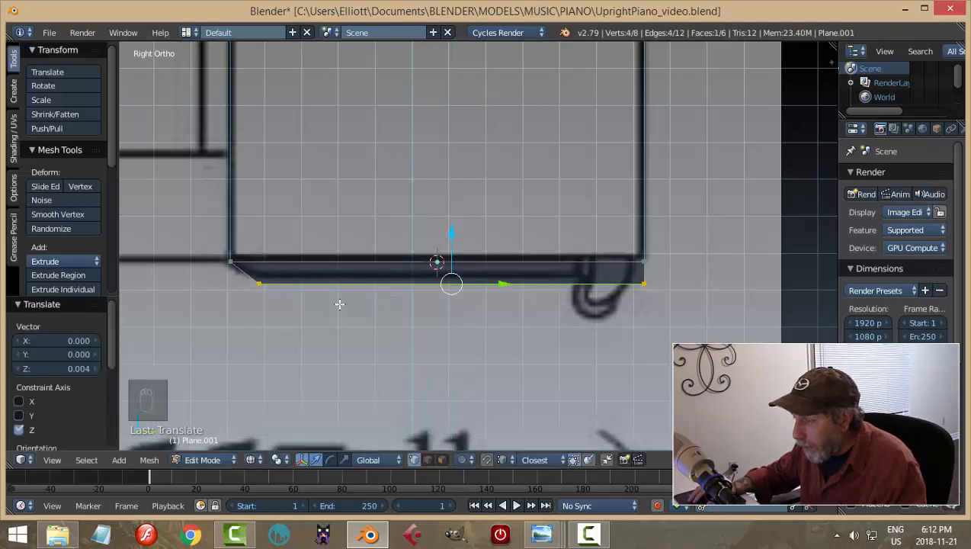
{"action": "key", "text": "a"}
{"action": "scroll", "coordinate": [339, 304], "scroll_direction": "up", "scroll_amount": 3}
{"action": "middle_click_drag", "start_coordinate": [234, 311], "coordinate": [488, 290], "text": "shift"}
{"action": "scroll", "coordinate": [473, 298], "scroll_direction": "up", "scroll_amount": 1}
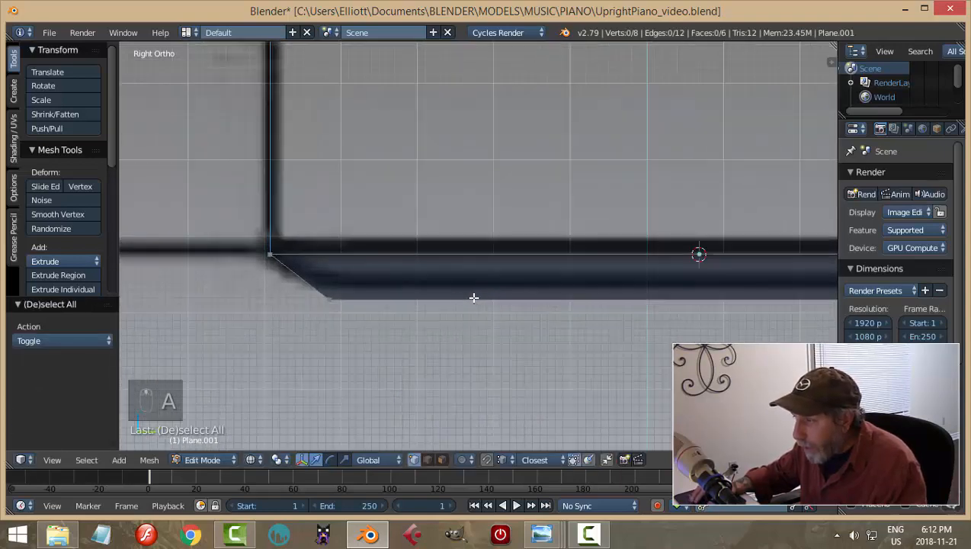
Return to solid shading and Object Mode with the underside of the base in view
{"action": "scroll", "coordinate": [460, 297], "scroll_direction": "down", "scroll_amount": 7}
{"action": "mouse_move", "coordinate": [578, 295]}
{"action": "middle_mouse_down"}
{"action": "mouse_move", "coordinate": [531, 288]}
{"action": "mouse_move", "coordinate": [522, 298]}
{"action": "mouse_move", "coordinate": [634, 290]}
{"action": "middle_mouse_up"}
{"action": "key", "text": "z"}
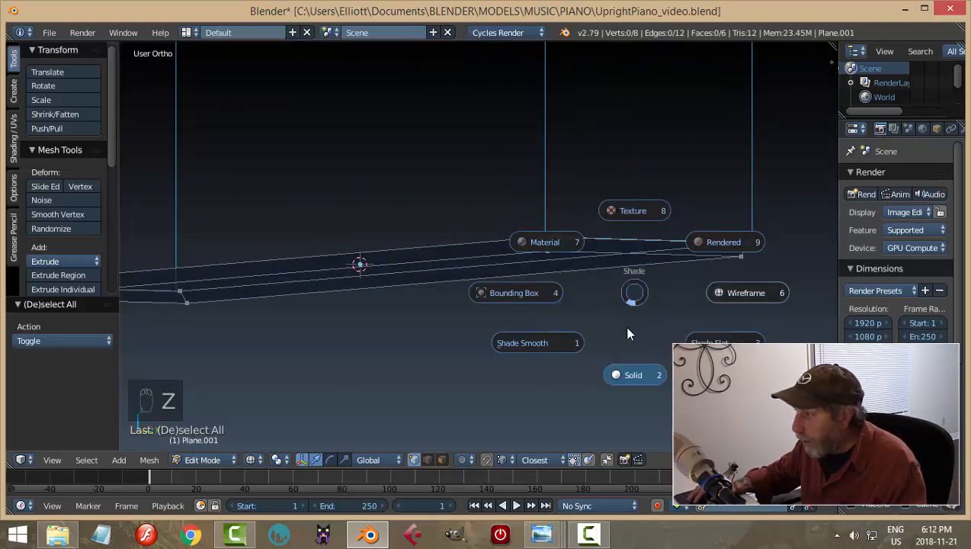
{"action": "left_click", "coordinate": [636, 366]}
{"action": "middle_click_drag", "start_coordinate": [634, 327], "coordinate": [572, 297]}
{"action": "key", "text": "Tab"}
{"action": "left_click", "coordinate": [470, 319]}
{"action": "key", "text": "a"}
{"action": "key", "text": "a"}
Scale the entire base mesh slightly along Y so it sits inside the cabinet's front and back, and return to Object Mode
{"action": "right_click", "coordinate": [537, 258]}
{"action": "key", "text": "Tab"}
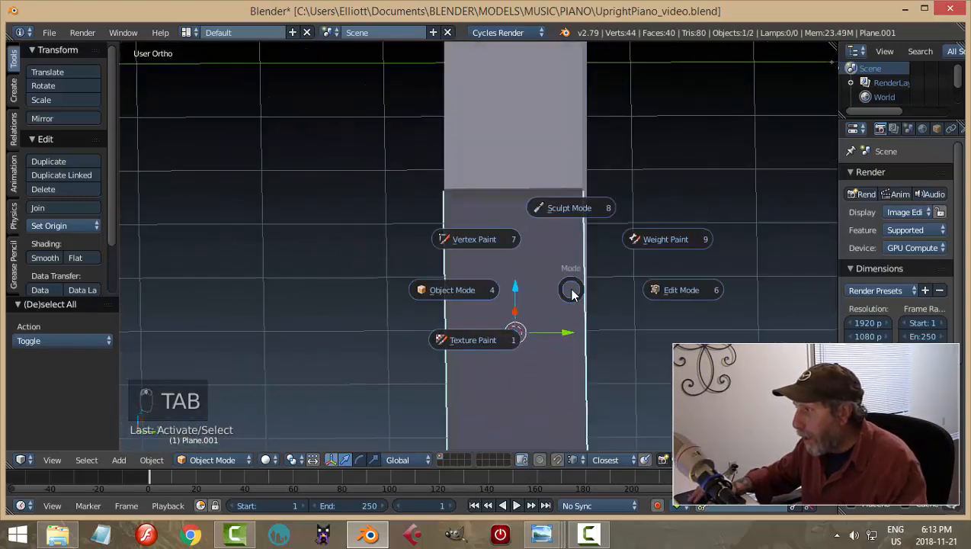
{"action": "left_click", "coordinate": [671, 288]}
{"action": "key", "text": "a"}
{"action": "key", "text": "a"}
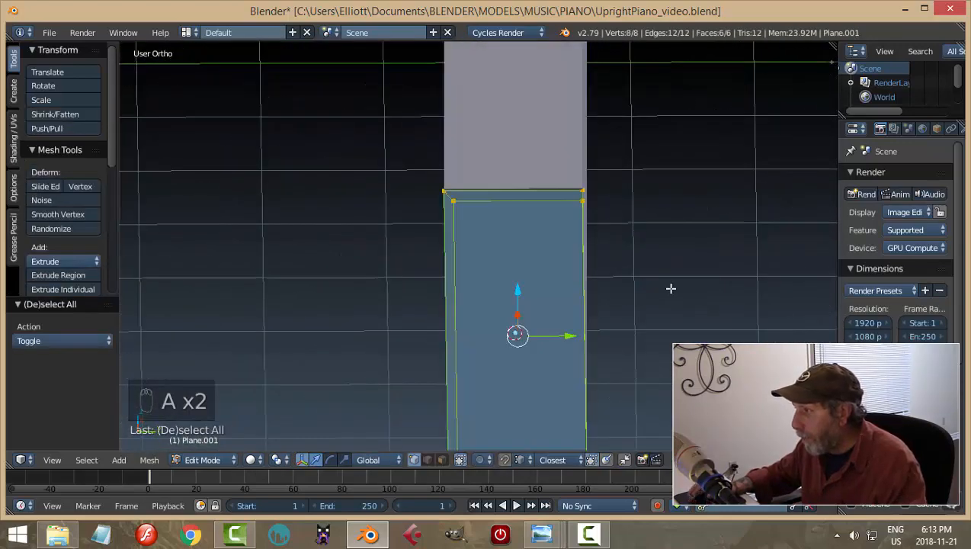
{"action": "key", "text": "s"}
{"action": "key", "text": "y"}
{"action": "right_click", "coordinate": [724, 335]}
{"action": "middle_click_drag", "start_coordinate": [724, 334], "coordinate": [693, 299]}
{"action": "key", "text": "a"}
{"action": "key", "text": "Tab"}
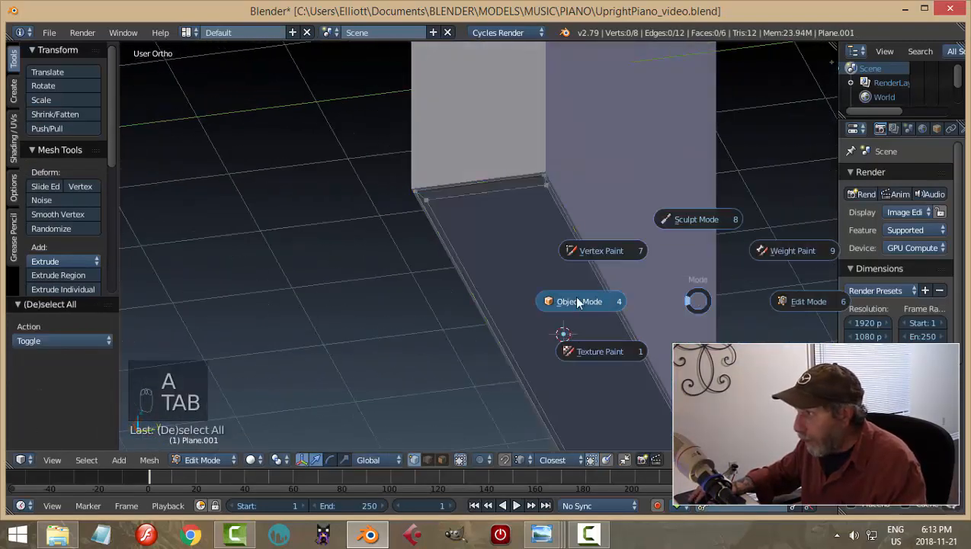
{"action": "left_click", "coordinate": [575, 296]}
Examine the inset base from below and compare its slanted front corner with the right diagram in wireframe shading
{"action": "middle_click_drag", "start_coordinate": [610, 236], "coordinate": [743, 189]}
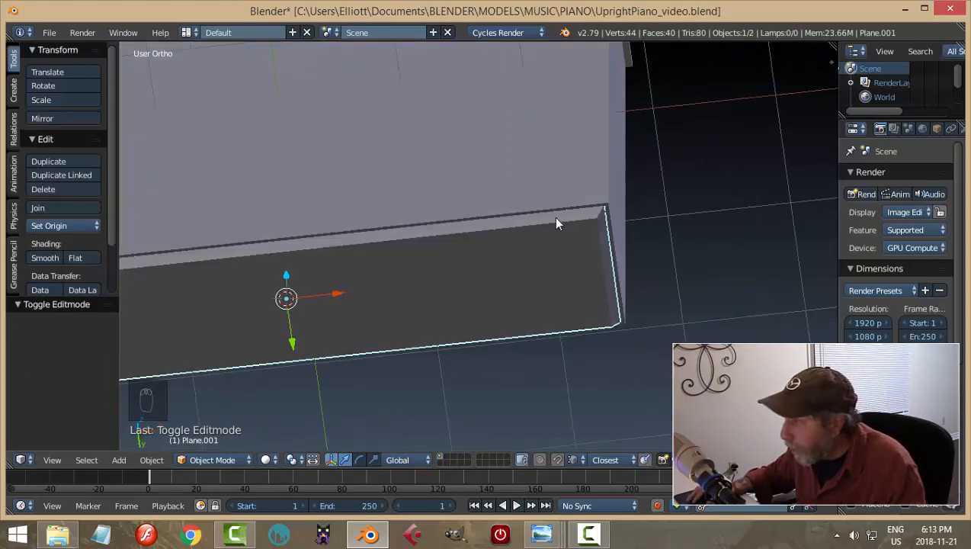
{"action": "middle_click_drag", "start_coordinate": [555, 222], "coordinate": [570, 347]}
{"action": "key", "text": "KP_3"}
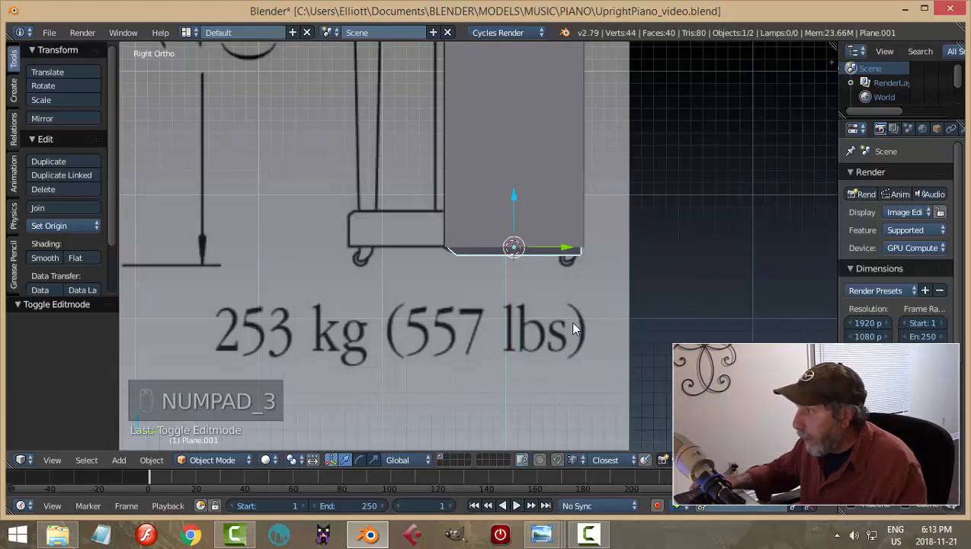
{"action": "scroll", "coordinate": [575, 328], "scroll_direction": "up", "scroll_amount": 4}
{"action": "key", "text": "z"}
{"action": "left_click", "coordinate": [676, 309]}
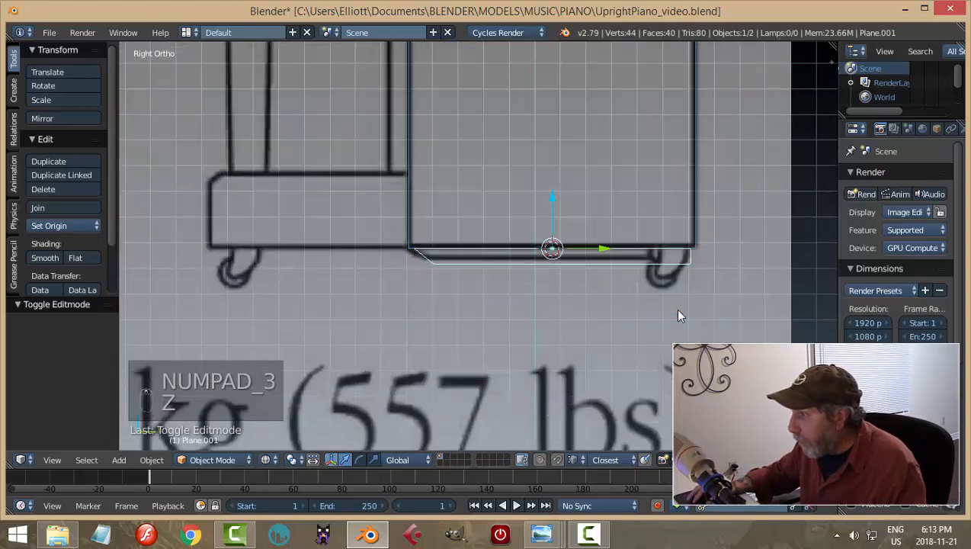
{"action": "scroll", "coordinate": [644, 349], "scroll_direction": "up", "scroll_amount": 3}
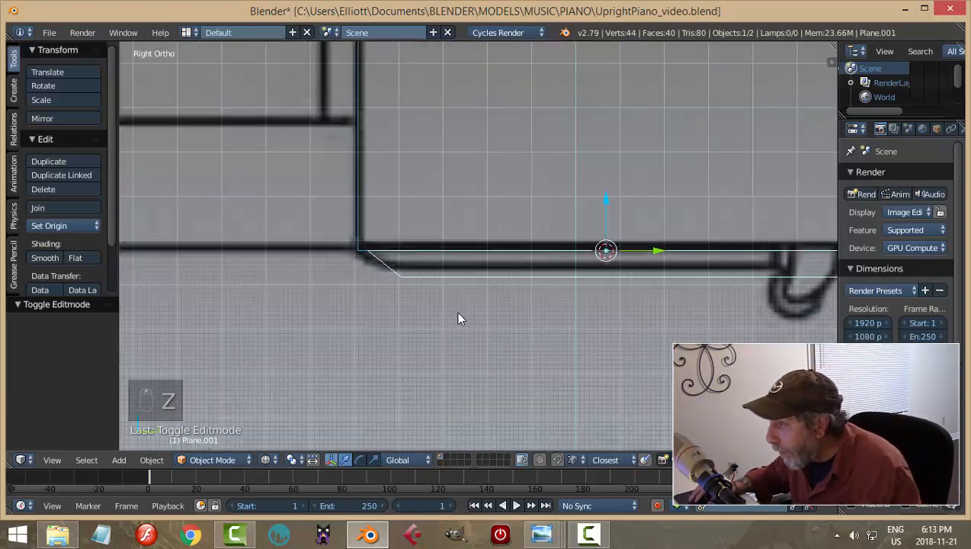
Examine the base's slanted corner and the upper cabinet against the right and front diagrams
{"action": "scroll", "coordinate": [456, 318], "scroll_direction": "down", "scroll_amount": 4}
{"action": "key", "text": "KP_1"}
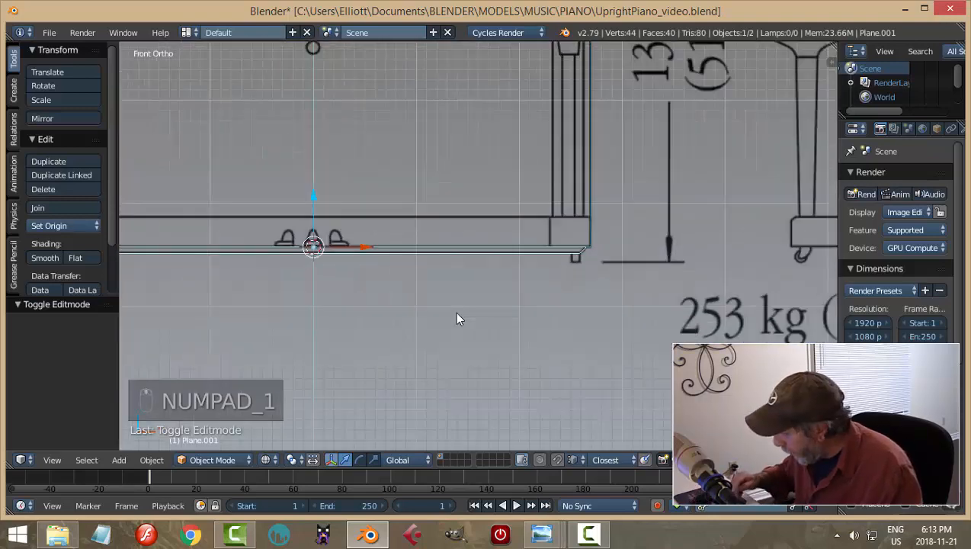
{"action": "key", "text": "KP_3"}
{"action": "scroll", "coordinate": [453, 321], "scroll_direction": "up", "scroll_amount": 5}
{"action": "scroll", "coordinate": [453, 321], "scroll_direction": "down", "scroll_amount": 3}
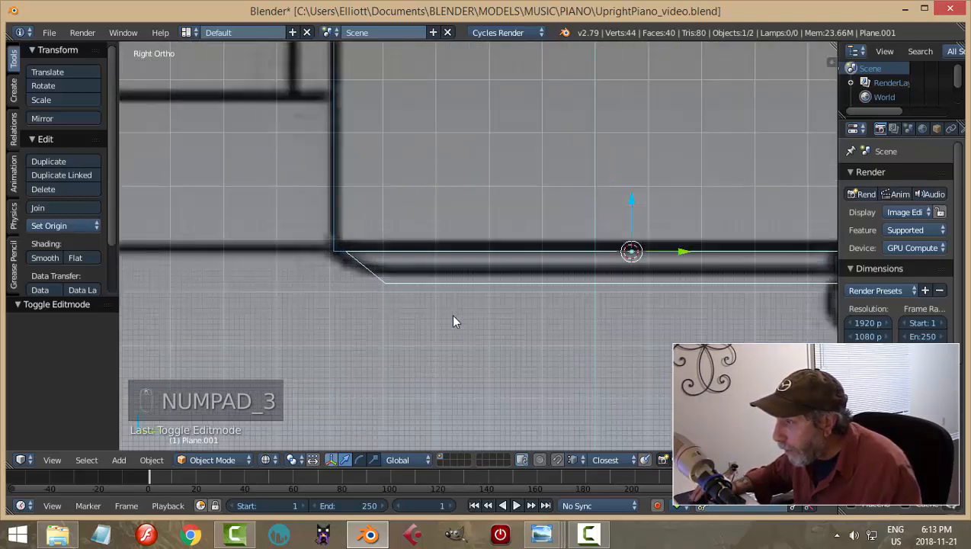
{"action": "scroll", "coordinate": [454, 320], "scroll_direction": "down", "scroll_amount": 1}
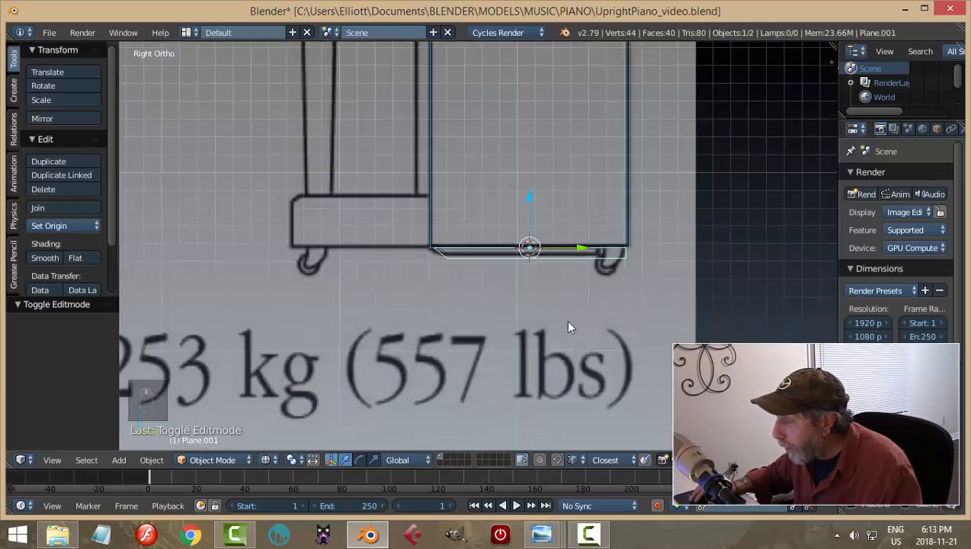
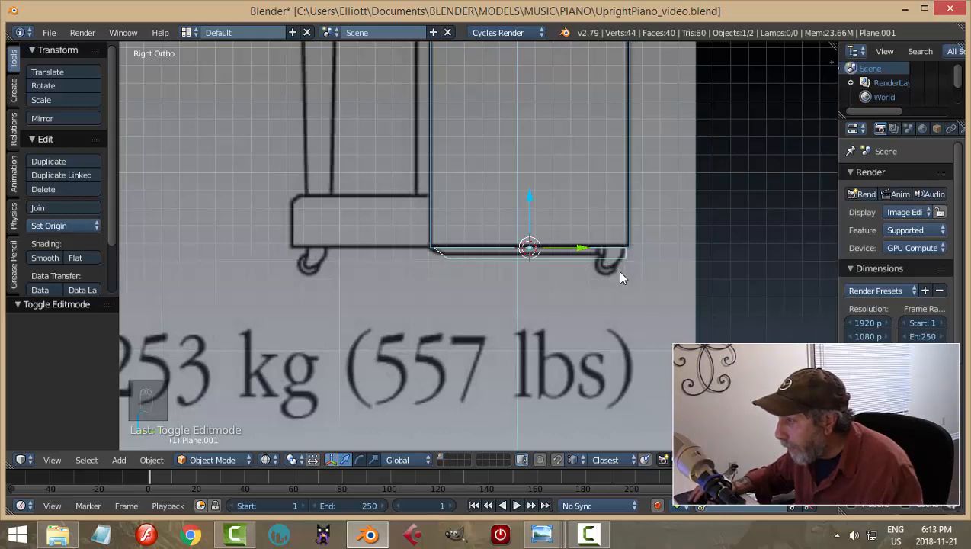
{"action": "scroll", "coordinate": [618, 276], "scroll_direction": "down", "scroll_amount": 4}
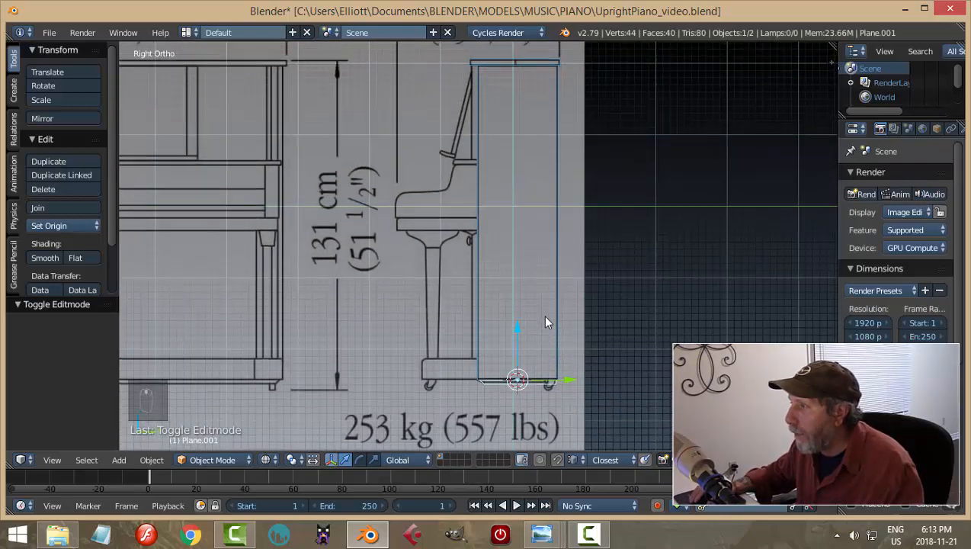
{"action": "middle_click_drag", "start_coordinate": [545, 239], "coordinate": [546, 318], "text": "shift"}
{"action": "scroll", "coordinate": [547, 318], "scroll_direction": "up", "scroll_amount": 2}
{"action": "scroll", "coordinate": [547, 318], "scroll_direction": "down", "scroll_amount": 1}
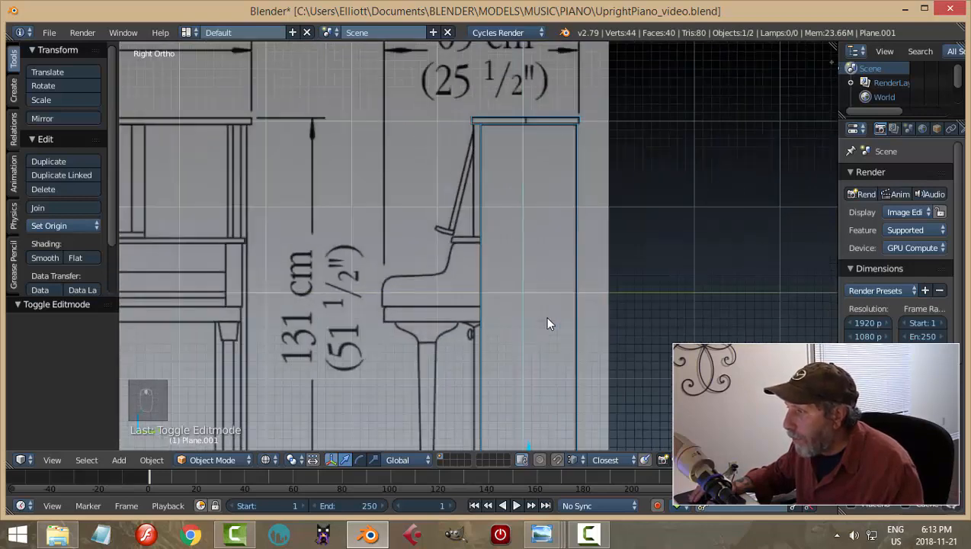
{"action": "scroll", "coordinate": [541, 320], "scroll_direction": "down", "scroll_amount": 1}
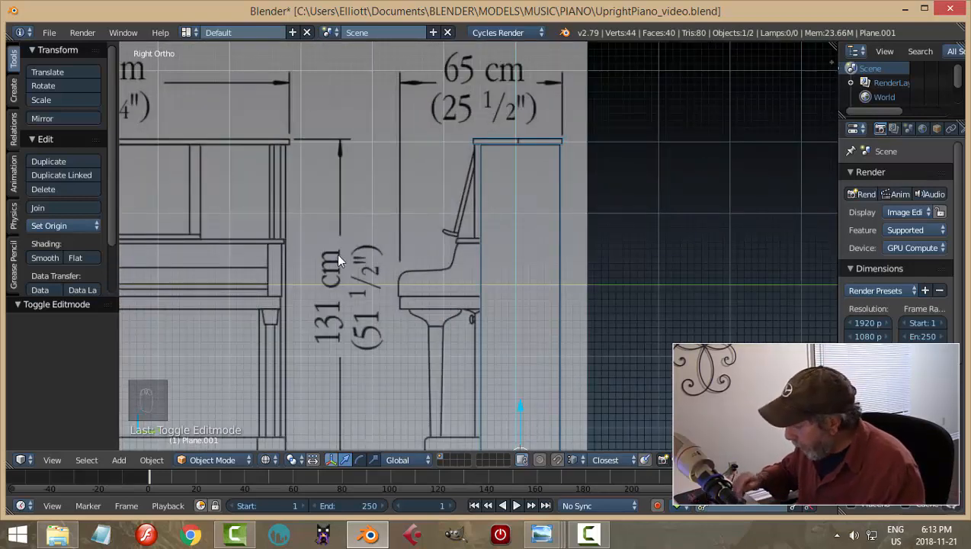
{"action": "key", "text": "KP_1"}
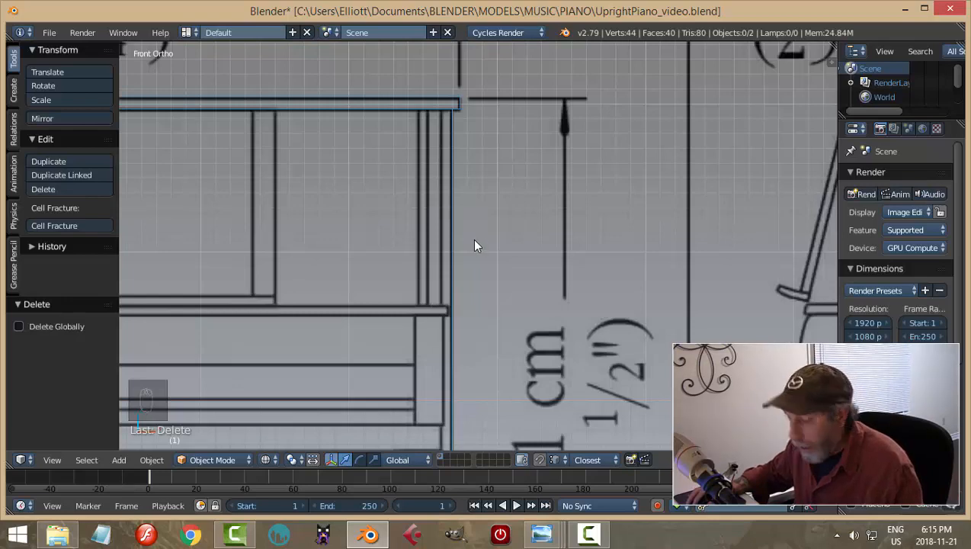
Add a new plane mesh and rotate it 90° about X so it stands upright facing the front
{"action": "key", "text": "shift+a"}
{"action": "left_click", "coordinate": [527, 242]}
{"action": "scroll", "coordinate": [516, 259], "scroll_direction": "down", "scroll_amount": 4}
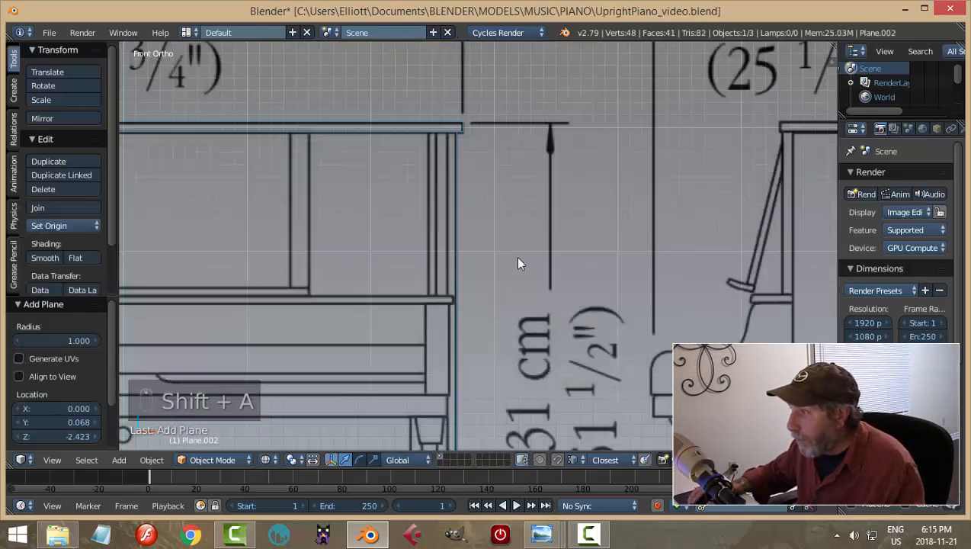
{"action": "scroll", "coordinate": [513, 261], "scroll_direction": "down", "scroll_amount": 1}
{"action": "middle_click_drag", "start_coordinate": [446, 308], "coordinate": [458, 236], "text": "shift"}
{"action": "type", "text": "r"}
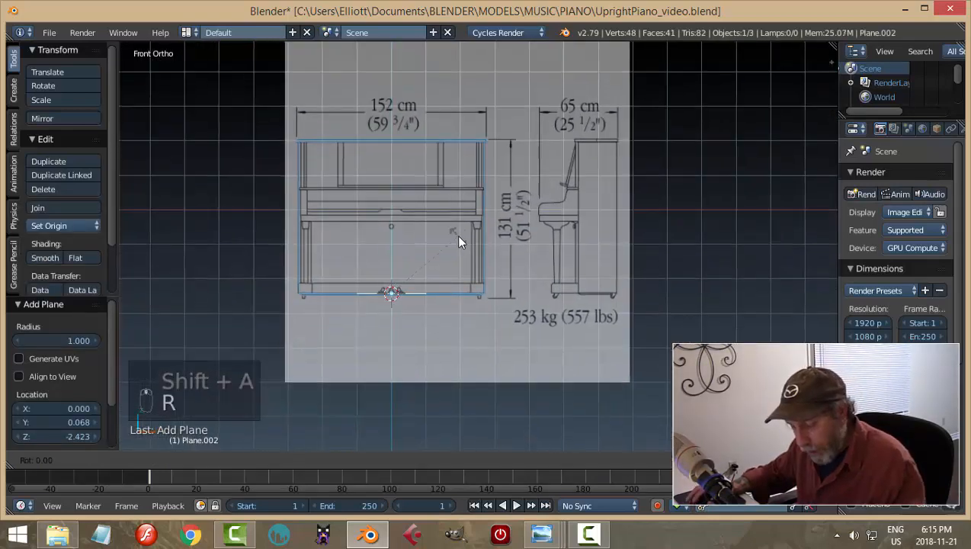
{"action": "type", "text": "x90"}
{"action": "key", "text": "Return"}
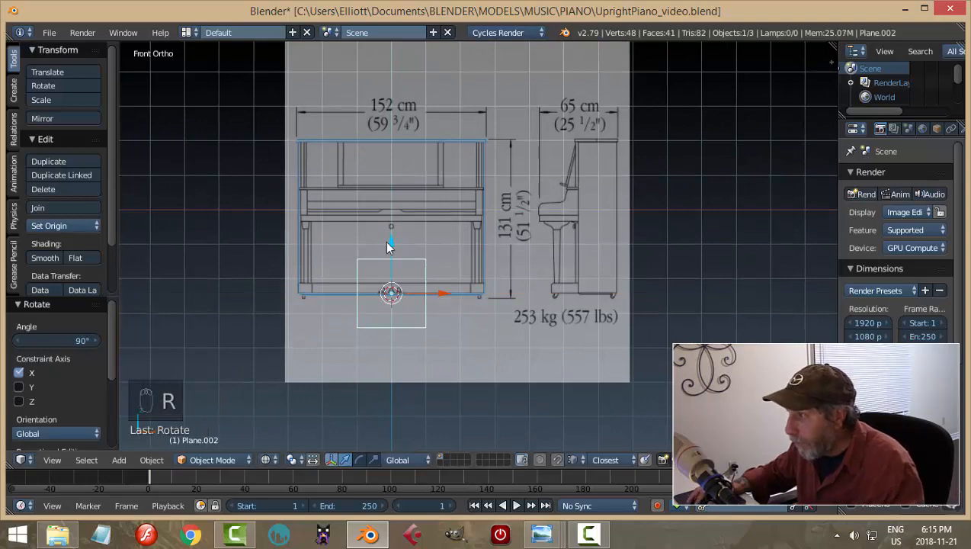
Move the plane about 3.666 up along Z and 2.58 along X onto the diagram's upper right post
{"action": "left_click_drag", "start_coordinate": [388, 244], "coordinate": [410, 119]}
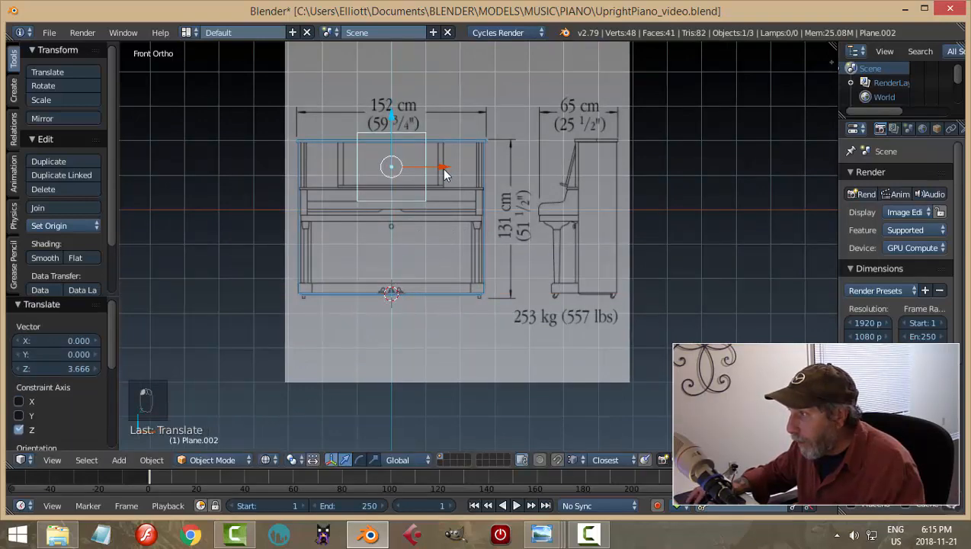
{"action": "left_click_drag", "start_coordinate": [446, 173], "coordinate": [529, 161]}
{"action": "scroll", "coordinate": [607, 198], "scroll_direction": "up", "scroll_amount": 5}
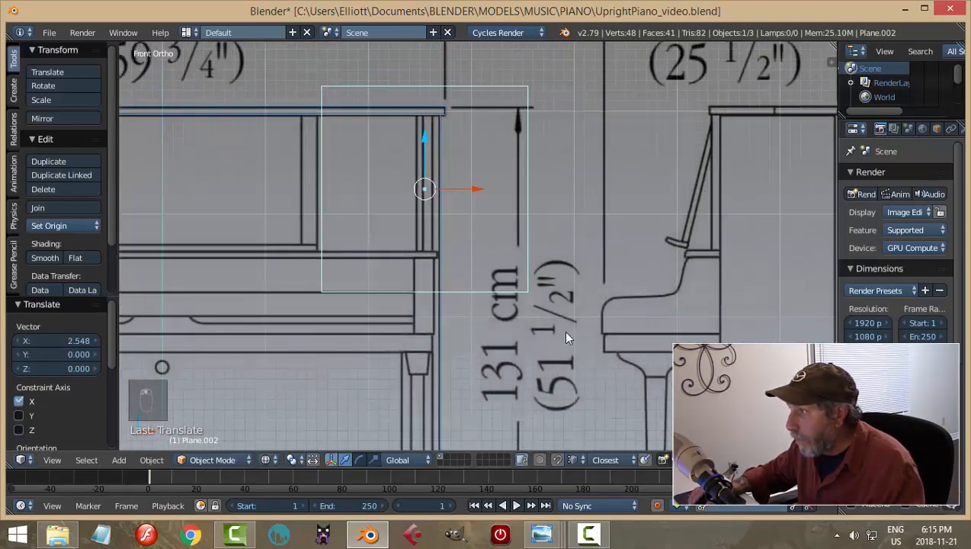
{"action": "scroll", "coordinate": [566, 332], "scroll_direction": "up", "scroll_amount": 2}
{"action": "left_click_drag", "start_coordinate": [448, 192], "coordinate": [454, 192]}
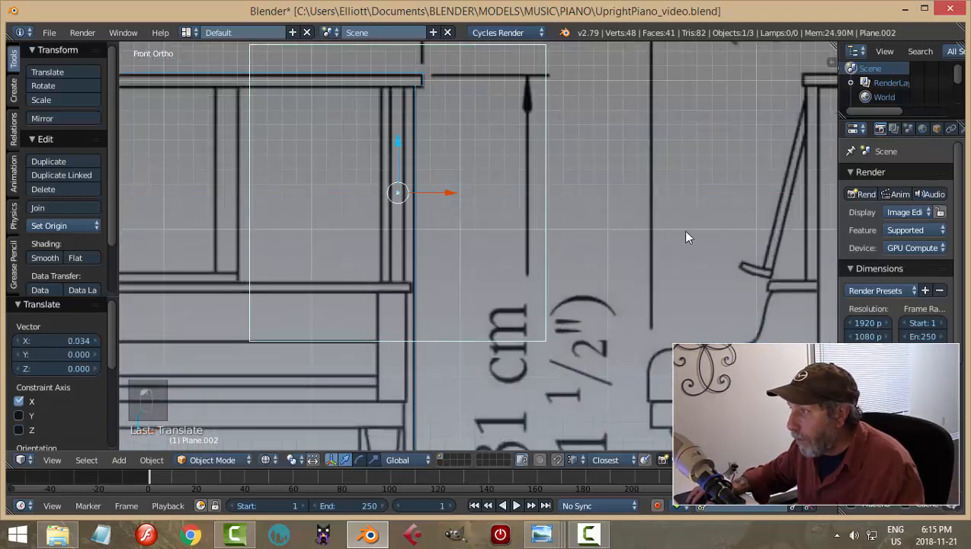
In Edit Mode, scale the plane to 0.05 along X and shift it -0.005 along X to match the post's width
{"action": "key", "text": "Tab"}
{"action": "left_click", "coordinate": [770, 233]}
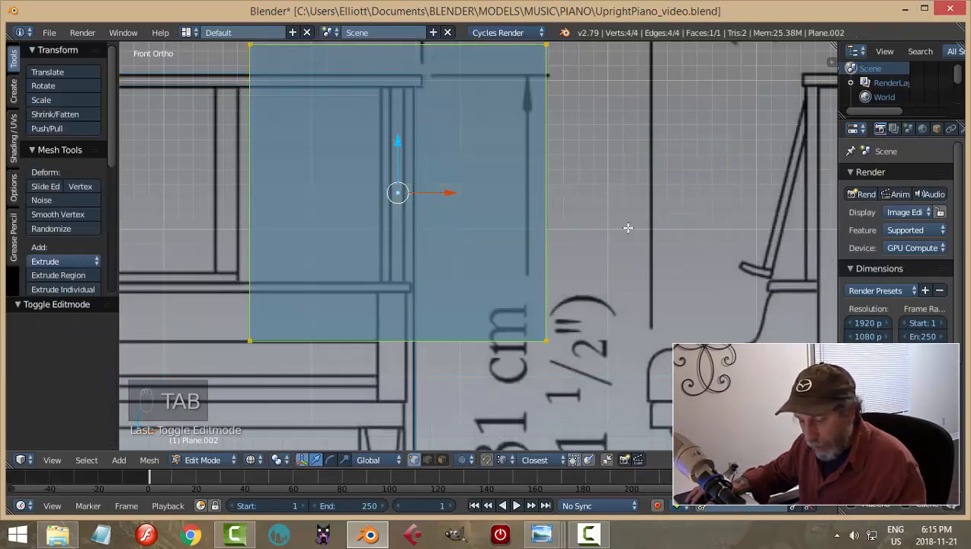
{"action": "key", "text": "s"}
{"action": "key", "text": "x"}
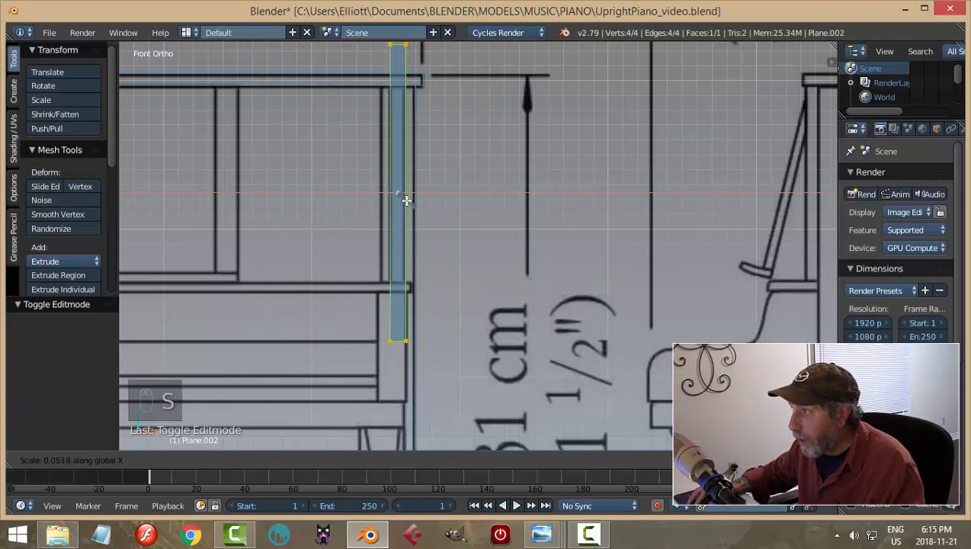
{"action": "type", "text": ".05"}
{"action": "key", "text": "Return"}
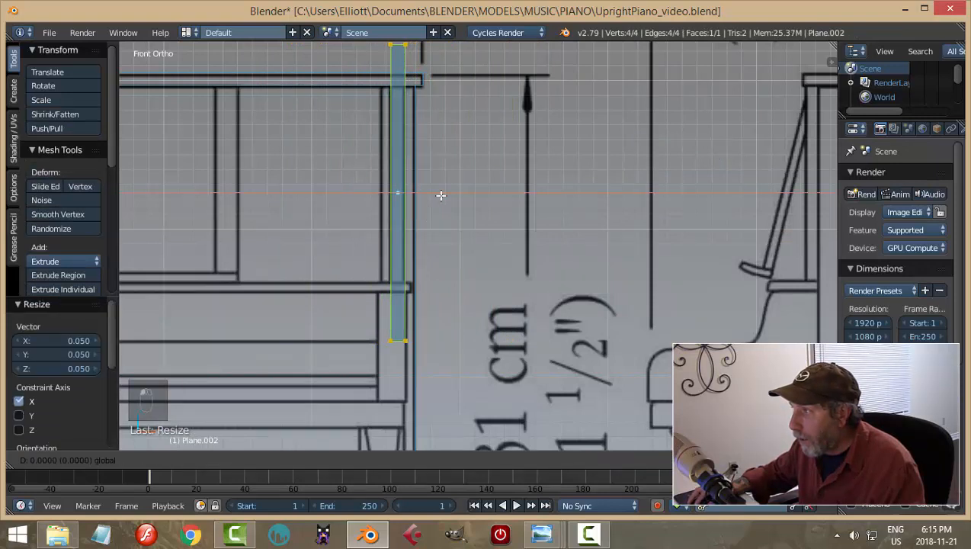
{"action": "type", "text": "x-.005"}
{"action": "key", "text": "Return"}
Raise the strip's two lower vertices about 0.375 along Z to the horizontal ledge in the front diagram
{"action": "key", "text": "a"}
{"action": "key", "text": "b"}
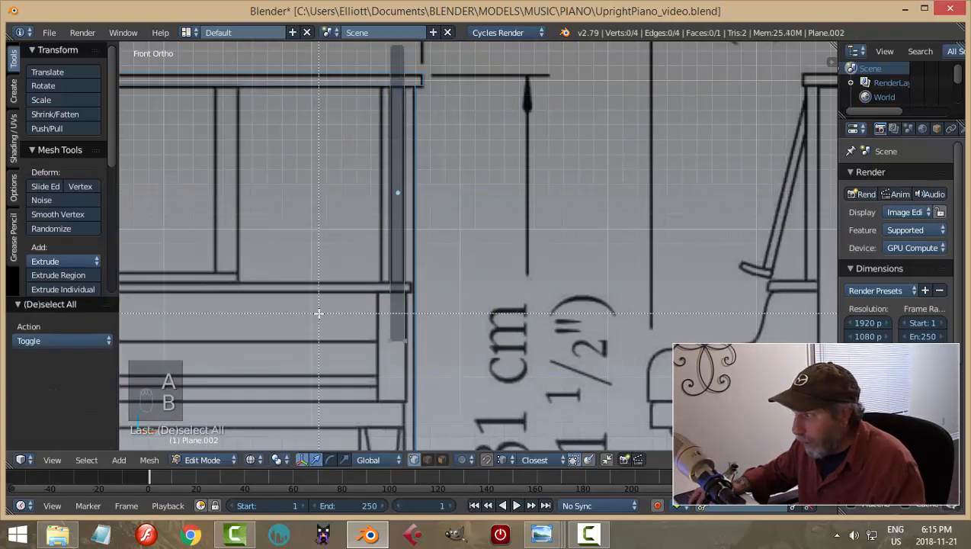
{"action": "left_click_drag", "start_coordinate": [319, 310], "coordinate": [472, 350]}
{"action": "left_click_drag", "start_coordinate": [402, 290], "coordinate": [411, 233]}
{"action": "scroll", "coordinate": [406, 316], "scroll_direction": "up", "scroll_amount": 5}
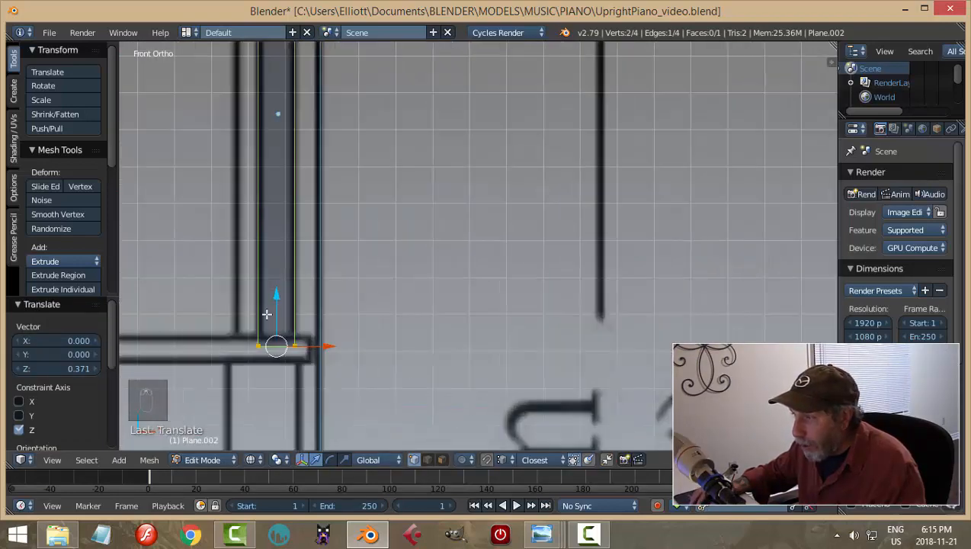
{"action": "left_click_drag", "start_coordinate": [277, 296], "coordinate": [277, 296]}
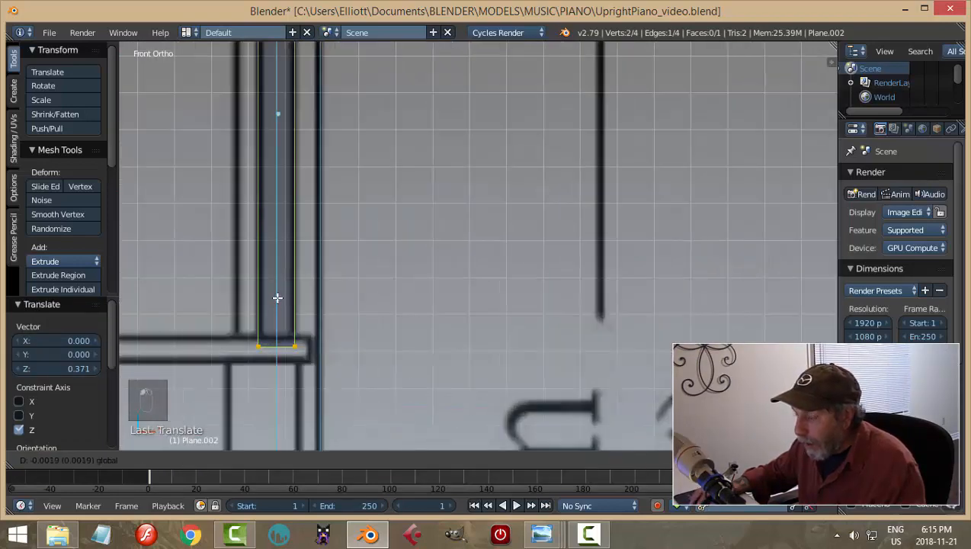
{"action": "left_click", "coordinate": [281, 296]}
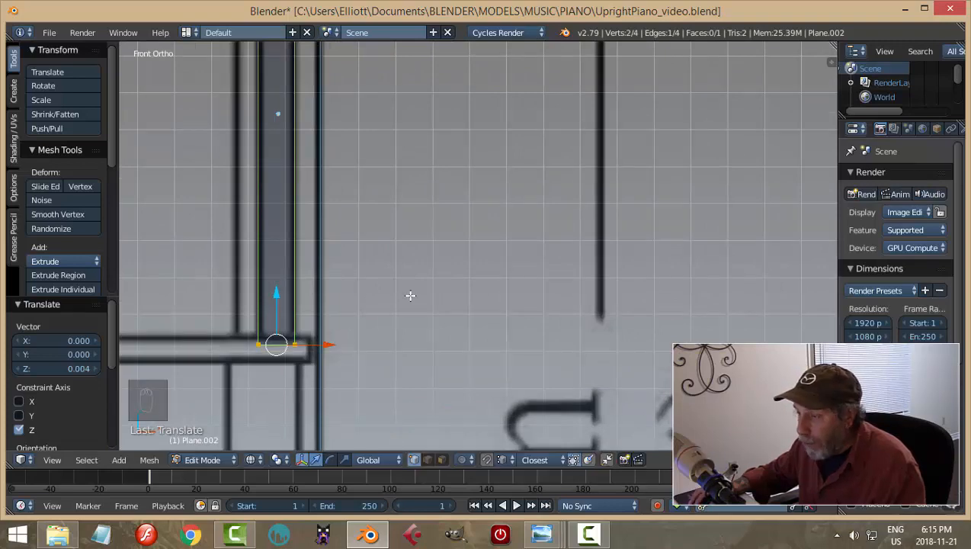
Lower the strip's two upper vertices along Z to the underside of the piano lid, then deselect everything
{"action": "key", "text": "a"}
{"action": "scroll", "coordinate": [493, 336], "scroll_direction": "down", "scroll_amount": 4}
{"action": "scroll", "coordinate": [490, 356], "scroll_direction": "up", "scroll_amount": 1}
{"action": "key", "text": "b"}
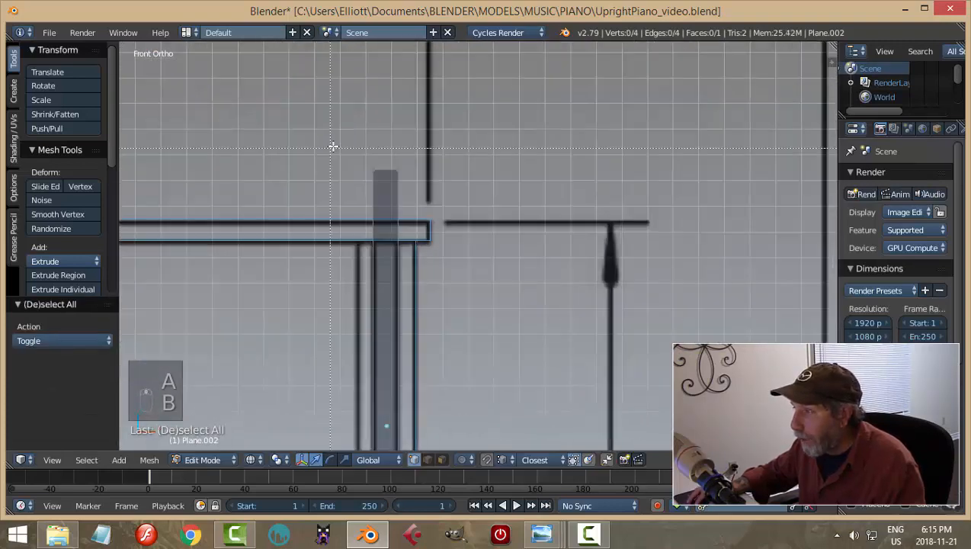
{"action": "left_click_drag", "start_coordinate": [333, 145], "coordinate": [444, 216]}
{"action": "key", "text": "g"}
{"action": "key", "text": "z"}
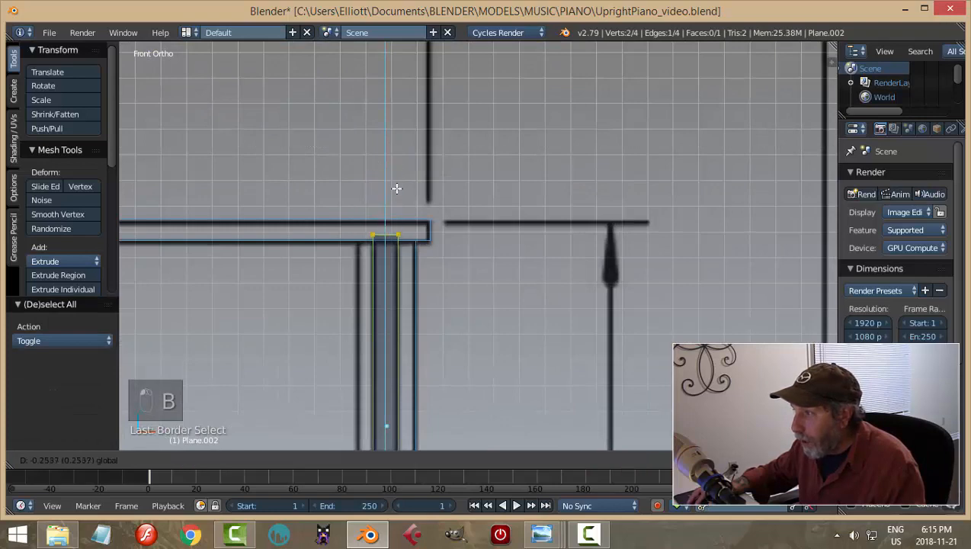
{"action": "left_click", "coordinate": [399, 190]}
{"action": "key", "text": "a"}
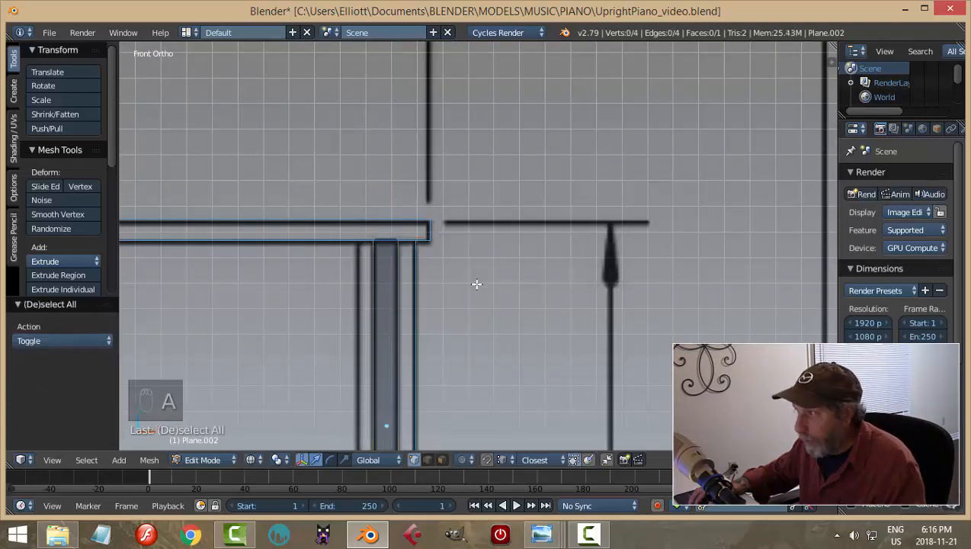
In the right view, move the whole strip about -0.636 along Y to the post's front line in the diagram
{"action": "middle_click_drag", "start_coordinate": [478, 278], "coordinate": [562, 294]}
{"action": "key", "text": "KP_3"}
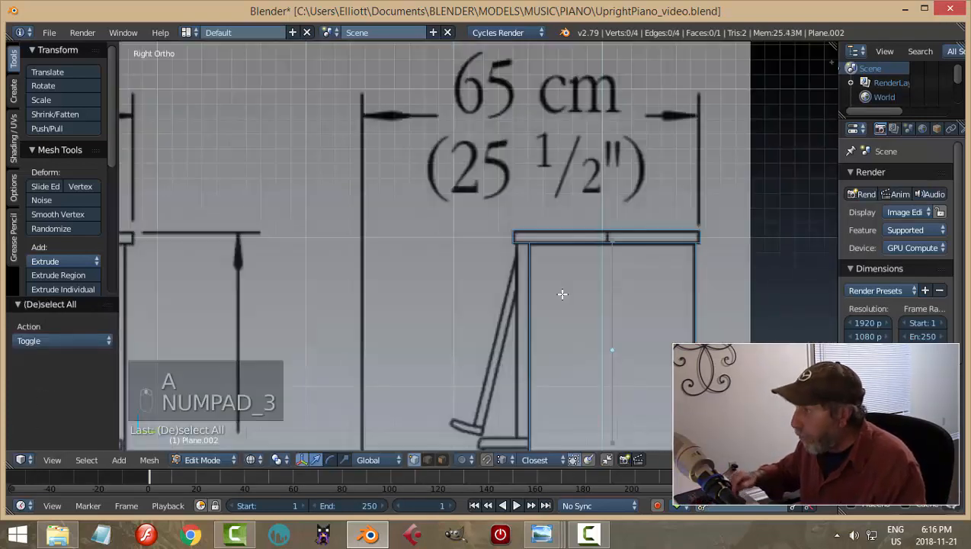
{"action": "key", "text": "a"}
{"action": "left_click_drag", "start_coordinate": [661, 343], "coordinate": [579, 336]}
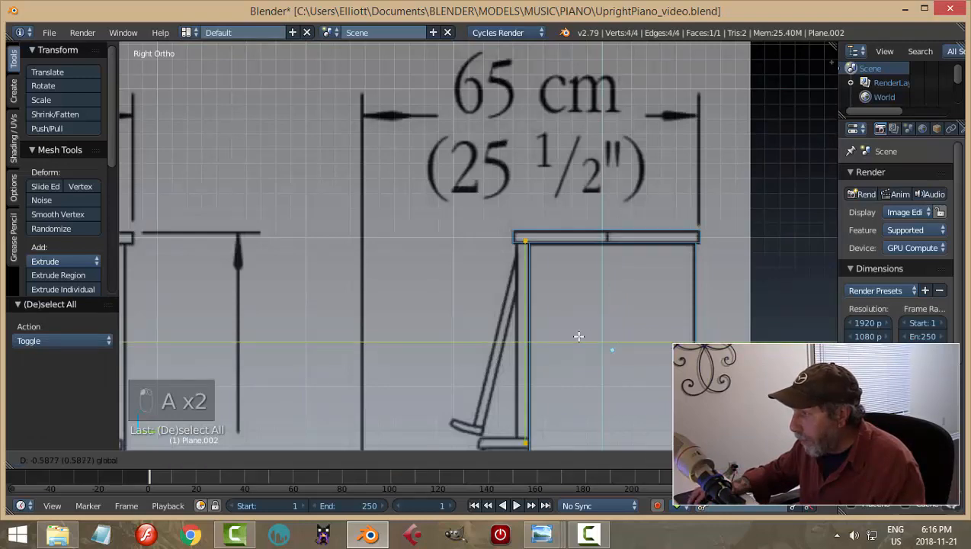
{"action": "left_click", "coordinate": [572, 333]}
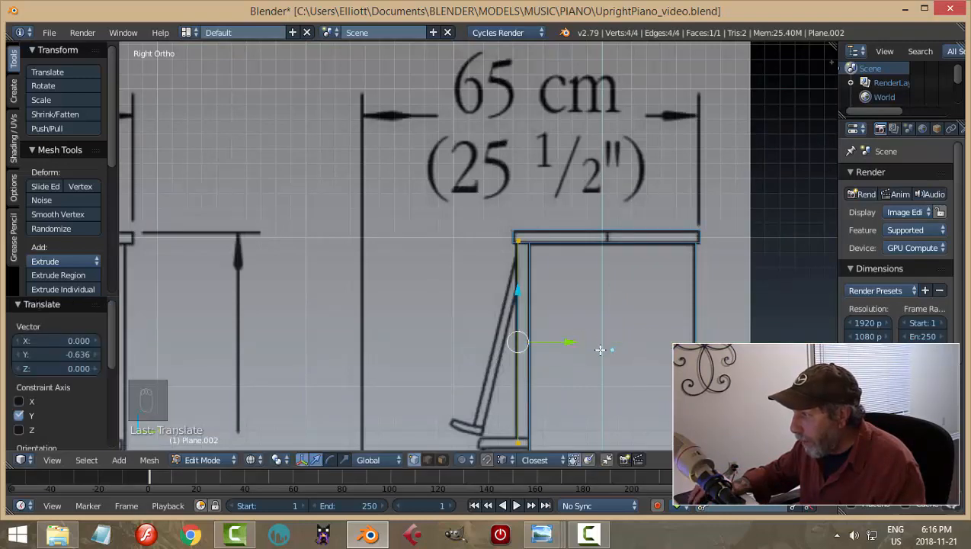
Extrude the strip back along Y to the cabinet's front face to form a solid post, and return to Object Mode
{"action": "scroll", "coordinate": [572, 333], "scroll_direction": "up", "scroll_amount": 5}
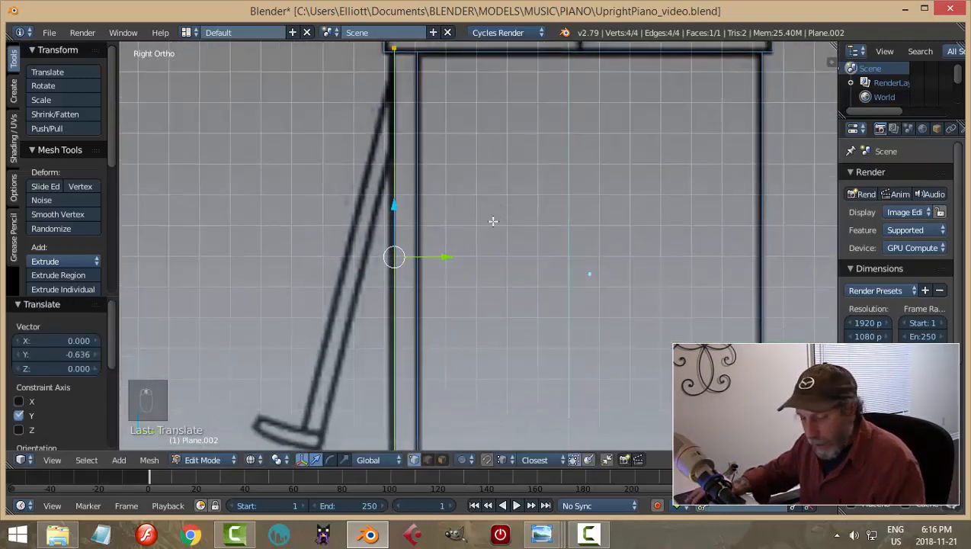
{"action": "key", "text": "e"}
{"action": "right_click", "coordinate": [493, 220]}
{"action": "left_click_drag", "start_coordinate": [446, 257], "coordinate": [468, 262]}
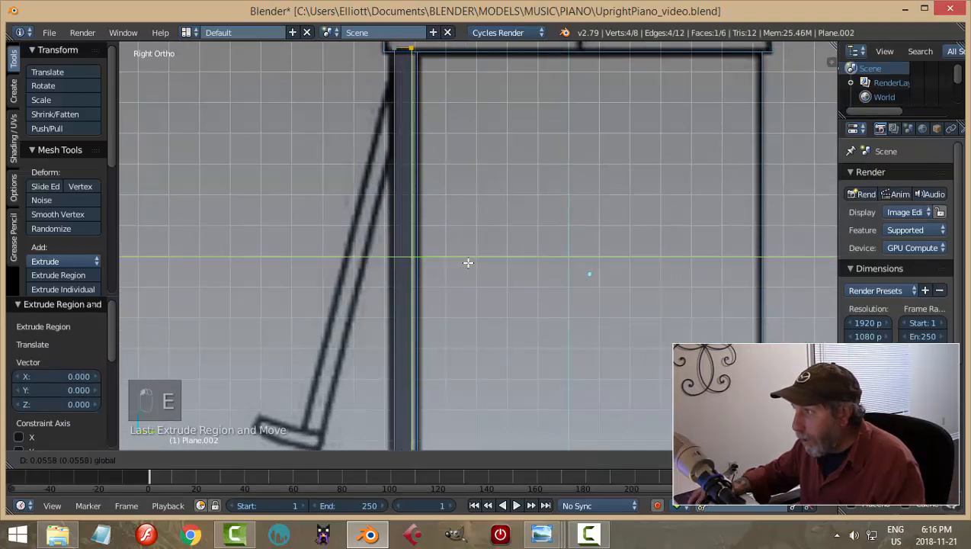
{"action": "left_click", "coordinate": [471, 265]}
{"action": "key", "text": "a"}
{"action": "key", "text": "Tab"}
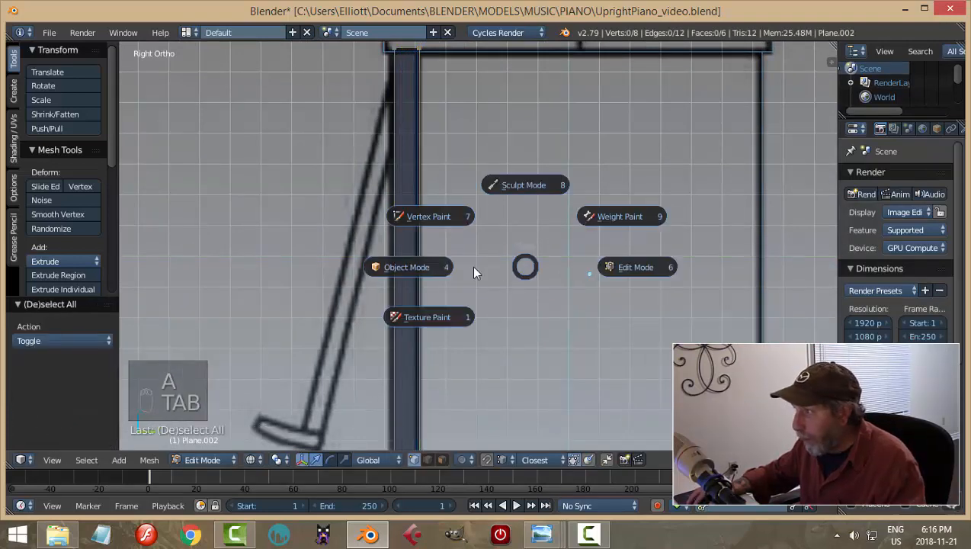
{"action": "left_click", "coordinate": [466, 267]}
Return to solid shading and view the new post from the cabinet's front right corner
{"action": "scroll", "coordinate": [508, 267], "scroll_direction": "down", "scroll_amount": 5}
{"action": "key", "text": "z"}
{"action": "left_click", "coordinate": [509, 335]}
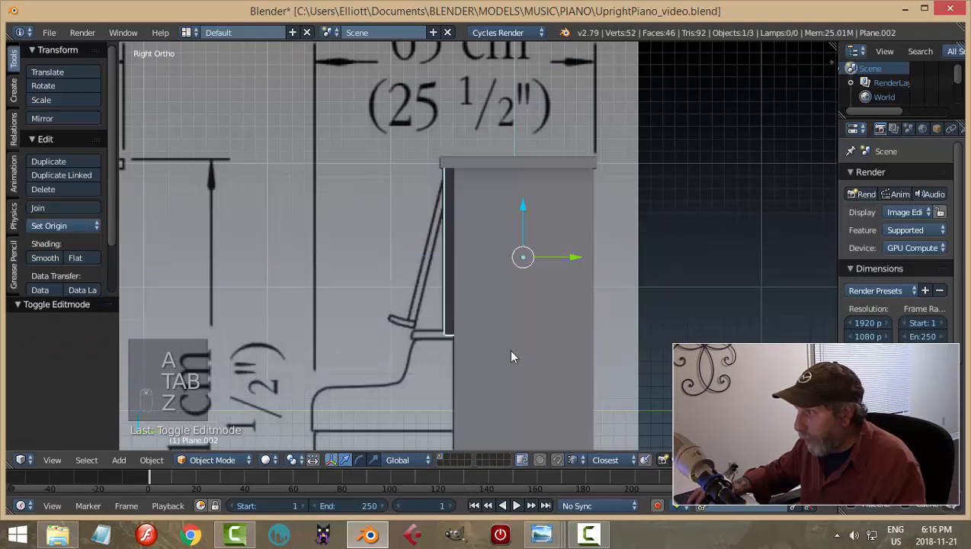
{"action": "middle_click_drag", "start_coordinate": [512, 357], "coordinate": [501, 285]}
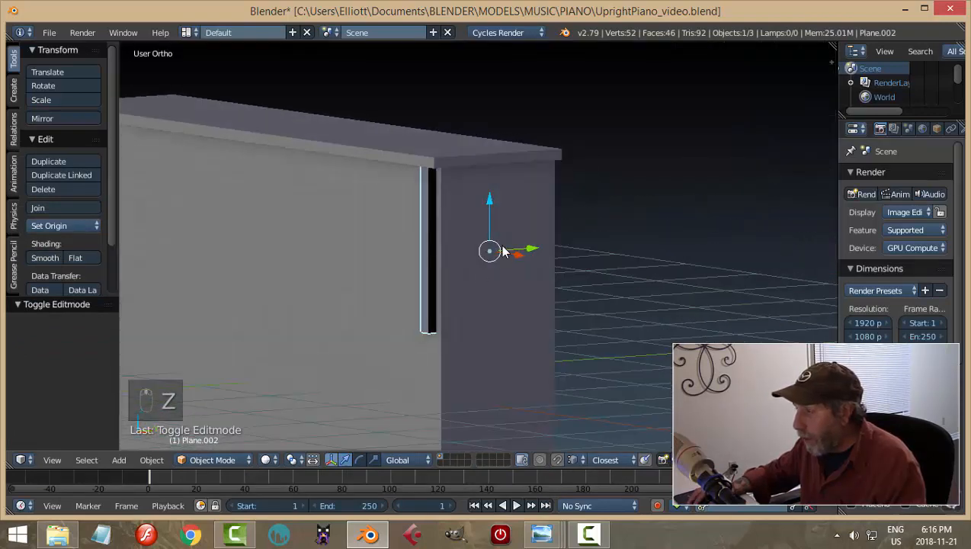
Recalculate the normals of the entire post mesh to face outward, and return to Object Mode
{"action": "key", "text": "Tab"}
{"action": "left_click", "coordinate": [610, 245]}
{"action": "key", "text": "a"}
{"action": "key", "text": "a"}
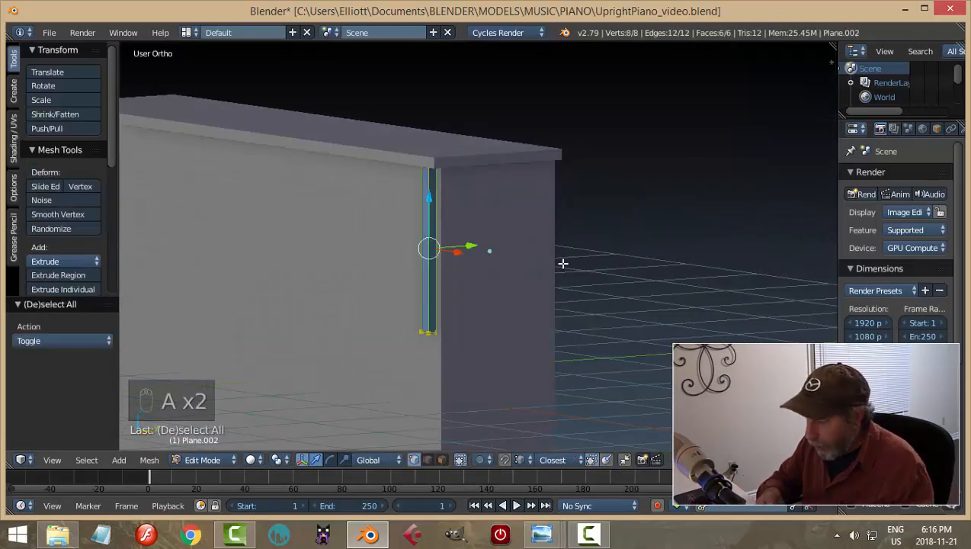
{"action": "key", "text": "ctrl+n"}
{"action": "key", "text": "a"}
{"action": "key", "text": "Tab"}
{"action": "left_click", "coordinate": [448, 262]}
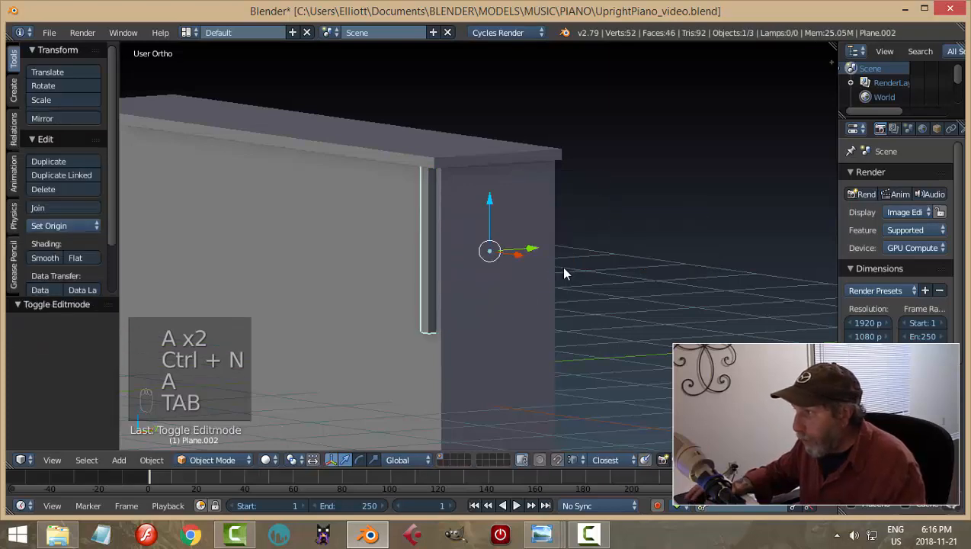
Set the post's origin to its geometry and view it up close
{"action": "left_click", "coordinate": [71, 224]}
{"action": "left_click", "coordinate": [70, 256]}
{"action": "scroll", "coordinate": [533, 263], "scroll_direction": "up", "scroll_amount": 4}
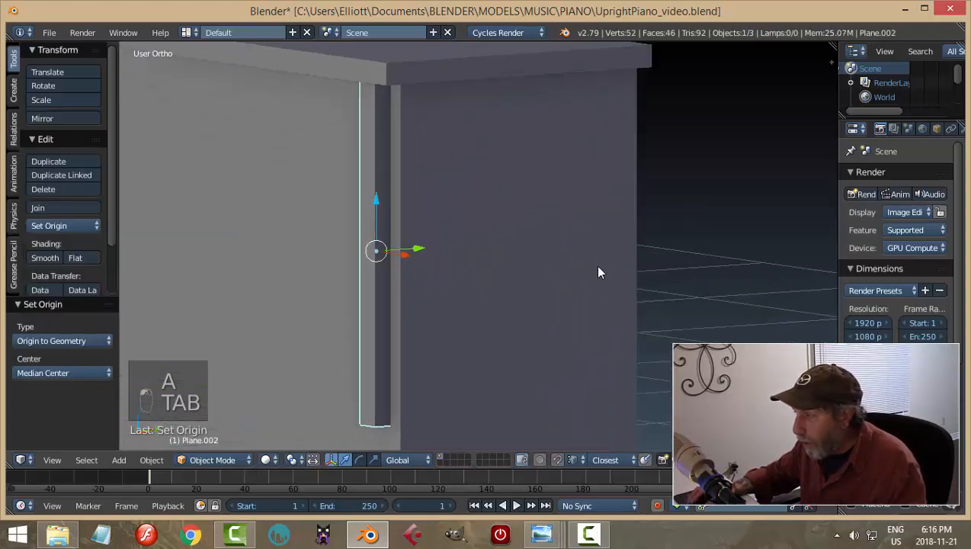
Select the piano cabinet and snap the 3D cursor to it
{"action": "middle_click_drag", "start_coordinate": [490, 254], "coordinate": [533, 245]}
{"action": "scroll", "coordinate": [557, 258], "scroll_direction": "down", "scroll_amount": 3}
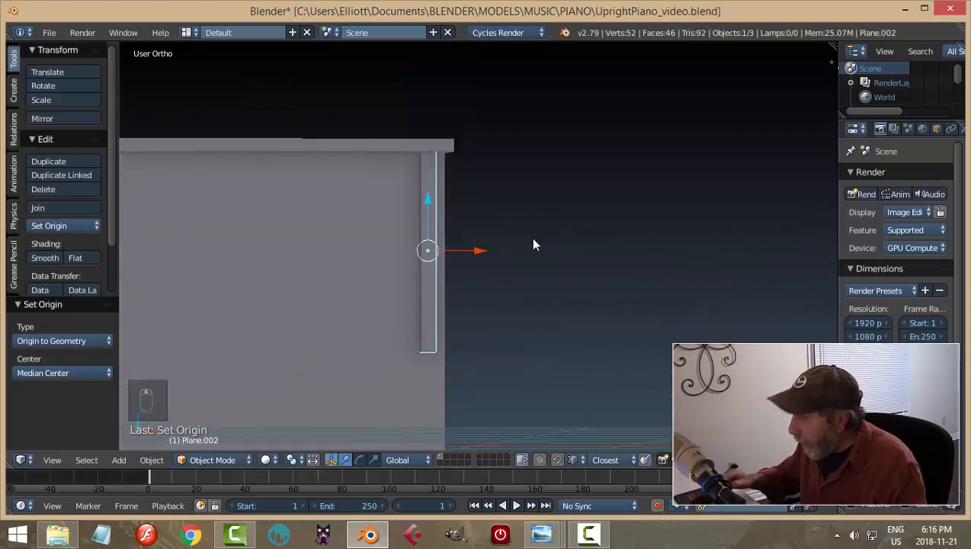
{"action": "scroll", "coordinate": [486, 286], "scroll_direction": "down", "scroll_amount": 9}
{"action": "right_click", "coordinate": [428, 325]}
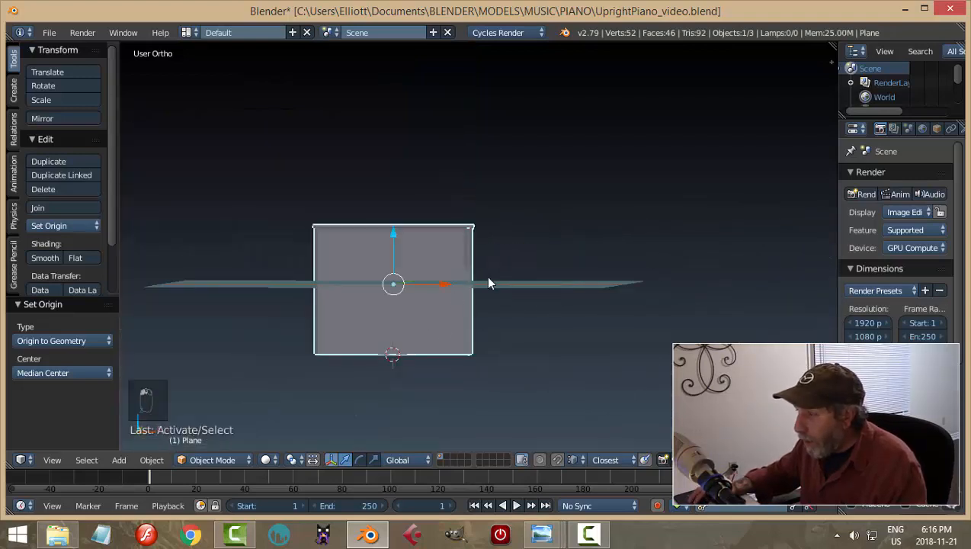
{"action": "middle_click_drag", "start_coordinate": [485, 275], "coordinate": [464, 296]}
{"action": "left_click", "coordinate": [467, 301]}
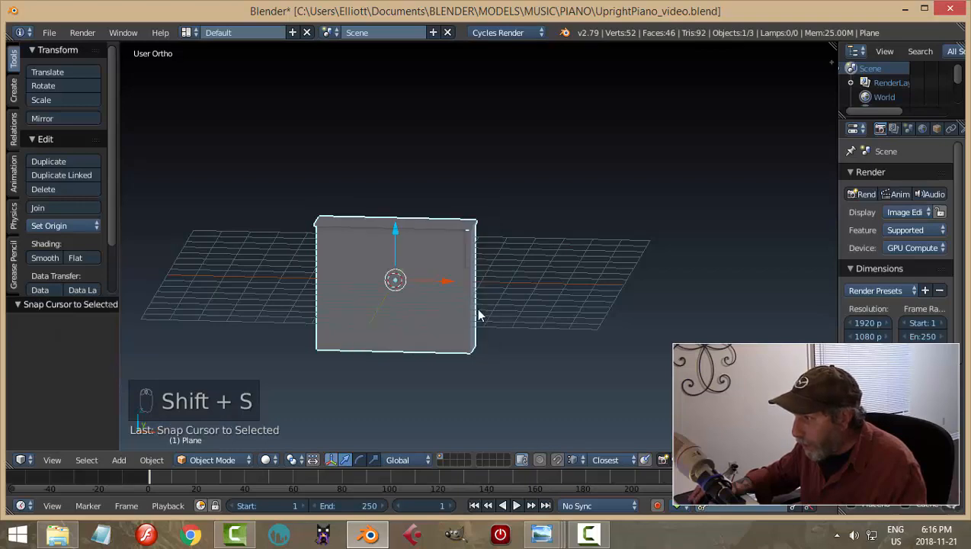
Mirror the front post across X with a Mirror modifier that uses the cabinet as its mirror object
{"action": "scroll", "coordinate": [474, 312], "scroll_direction": "up", "scroll_amount": 5}
{"action": "right_click", "coordinate": [449, 253]}
{"action": "key", "text": "KP_1"}
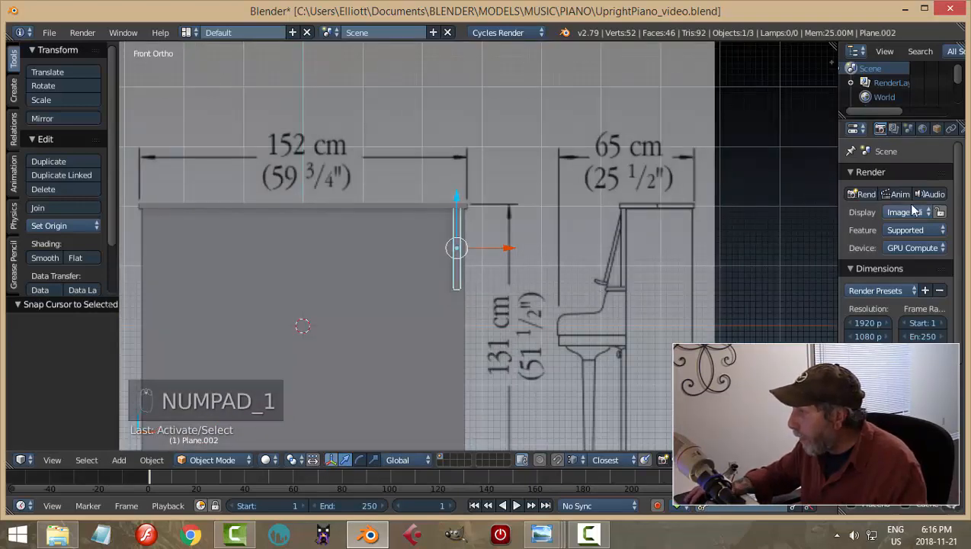
{"action": "scroll", "coordinate": [955, 132], "scroll_direction": "down", "scroll_amount": 2}
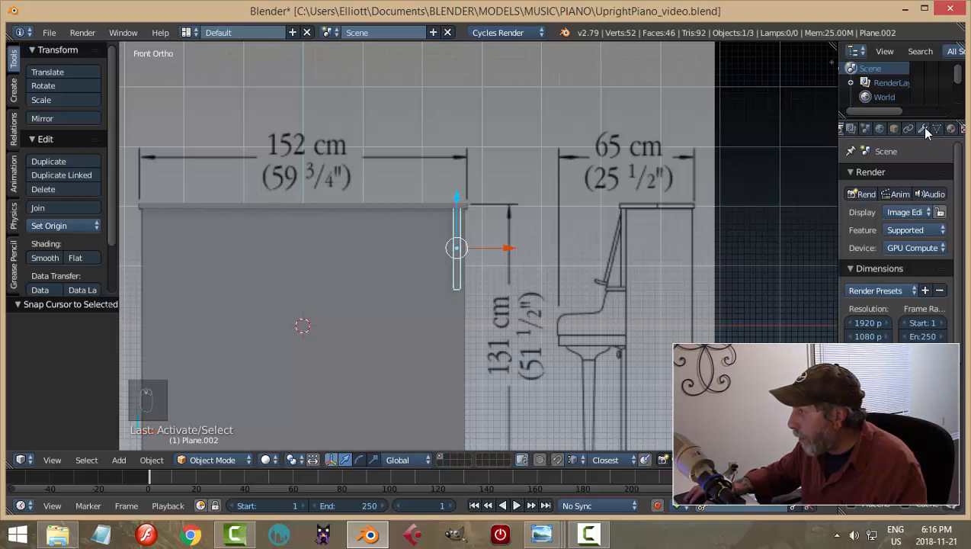
{"action": "left_click", "coordinate": [923, 129]}
{"action": "left_click", "coordinate": [872, 176]}
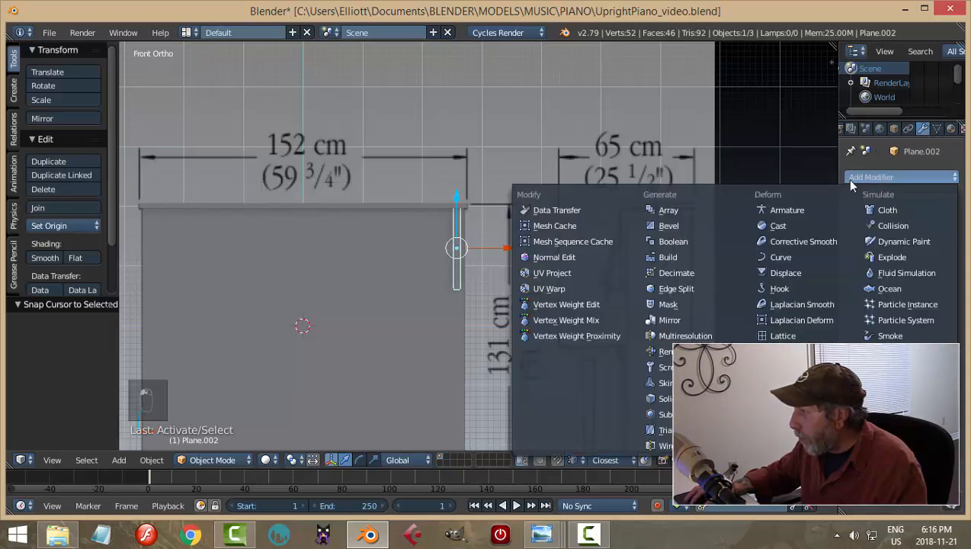
{"action": "left_click", "coordinate": [675, 322]}
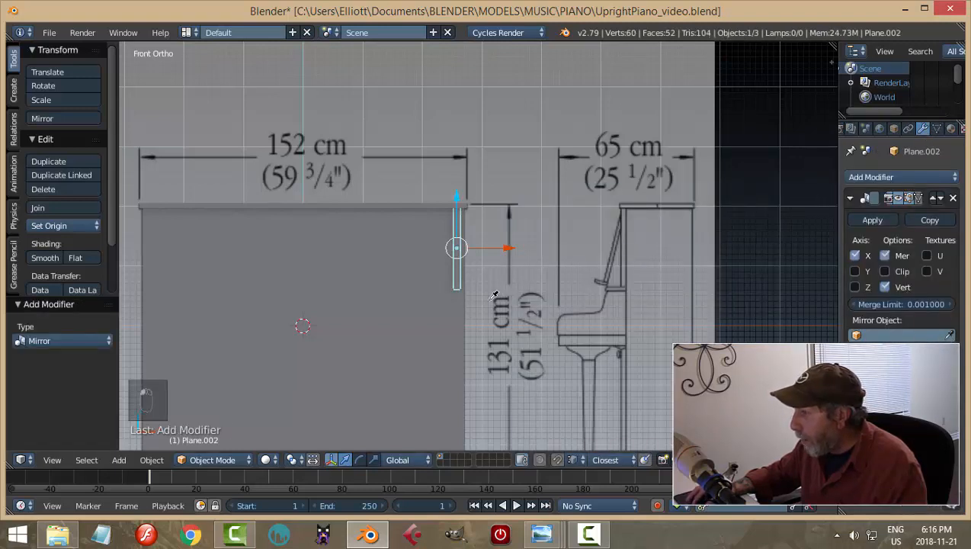
{"action": "left_click", "coordinate": [373, 264]}
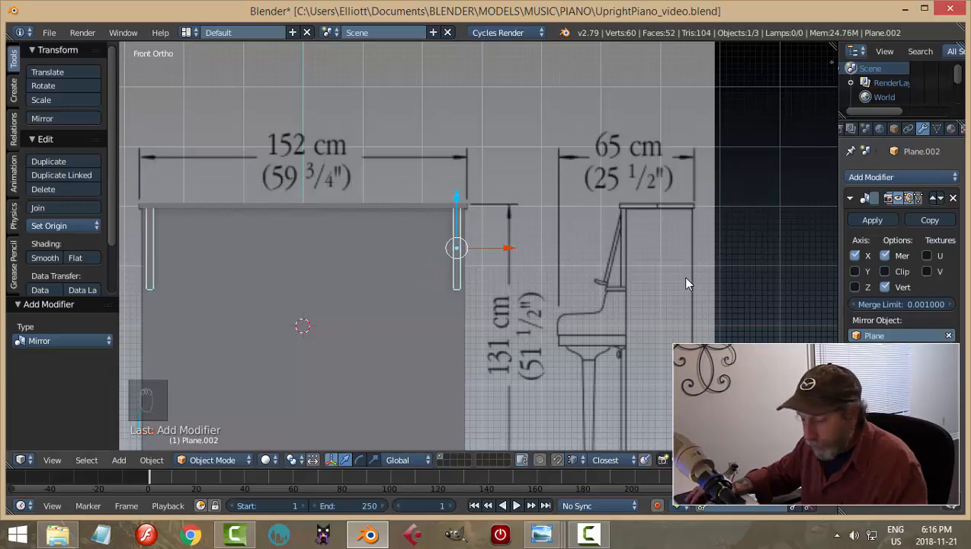
Deselect everything and show the model in wireframe over the front diagram
{"action": "key", "text": "a"}
{"action": "scroll", "coordinate": [615, 223], "scroll_direction": "down", "scroll_amount": 3}
{"action": "middle_click_drag", "start_coordinate": [615, 224], "coordinate": [518, 271]}
{"action": "scroll", "coordinate": [534, 288], "scroll_direction": "up", "scroll_amount": 5}
{"action": "scroll", "coordinate": [530, 293], "scroll_direction": "up", "scroll_amount": 3}
{"action": "key", "text": "KP_1"}
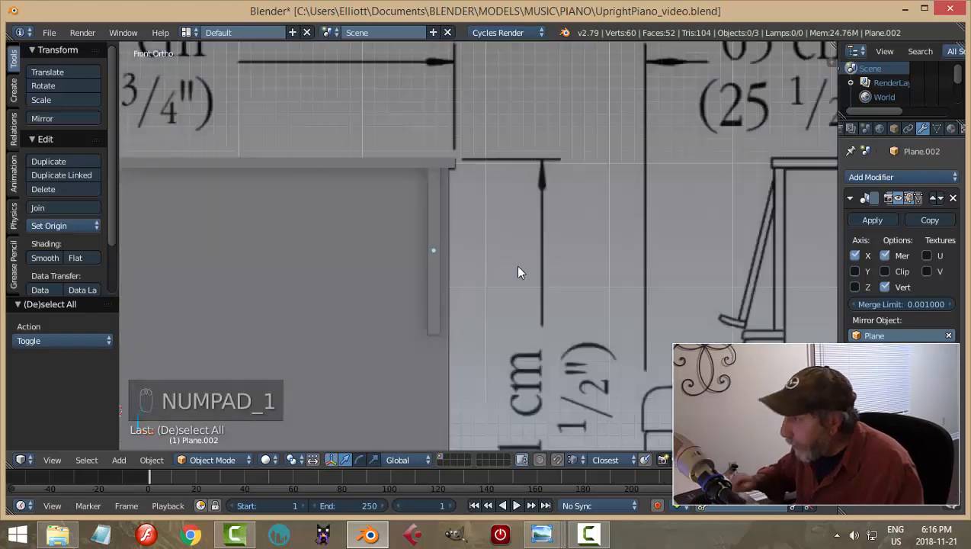
{"action": "key", "text": "z"}
{"action": "left_click", "coordinate": [621, 272]}
{"action": "scroll", "coordinate": [621, 270], "scroll_direction": "down", "scroll_amount": 4}
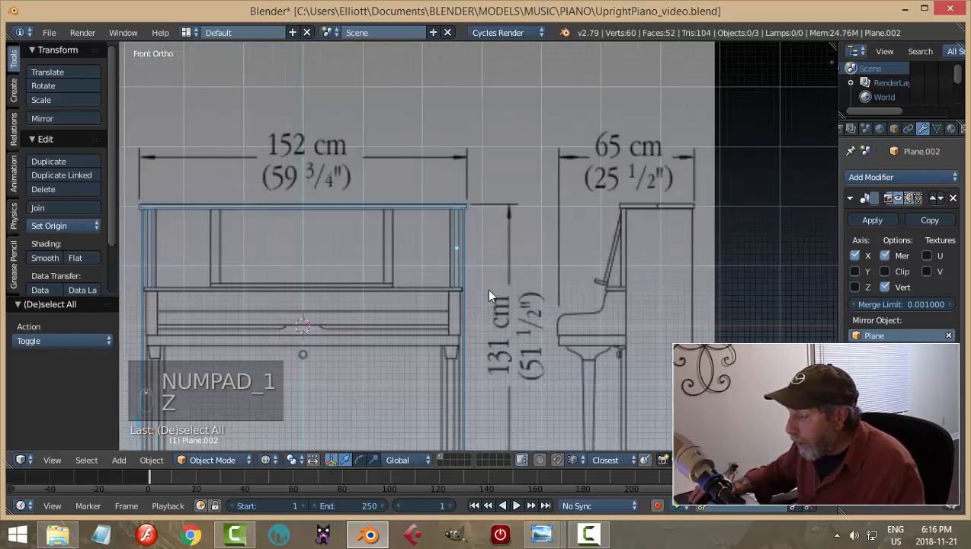
In right view, place the 3D cursor inside the diagram's slab above the leg and add a plane there
{"action": "middle_click_drag", "start_coordinate": [451, 300], "coordinate": [532, 216], "text": "shift"}
{"action": "scroll", "coordinate": [524, 278], "scroll_direction": "up", "scroll_amount": 2}
{"action": "scroll", "coordinate": [524, 278], "scroll_direction": "down", "scroll_amount": 2}
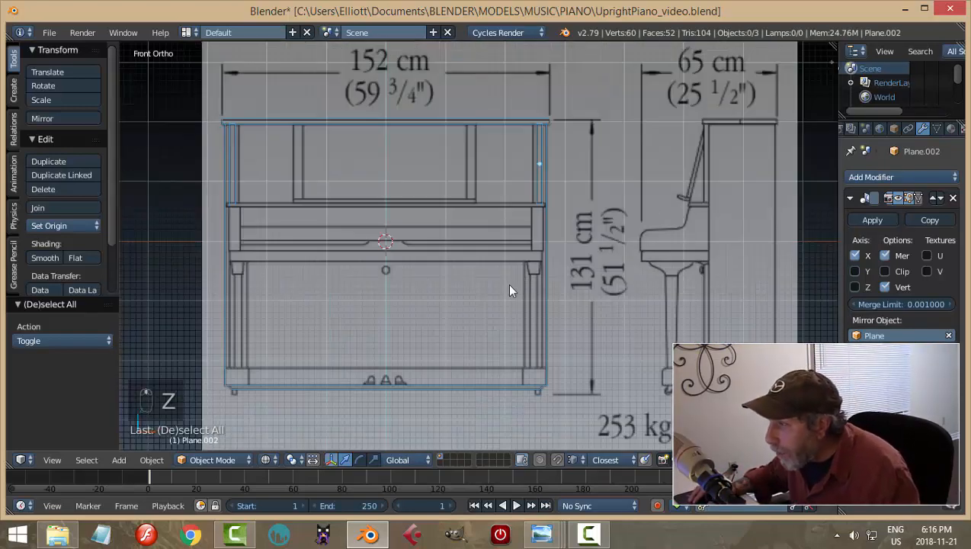
{"action": "scroll", "coordinate": [512, 286], "scroll_direction": "up", "scroll_amount": 1}
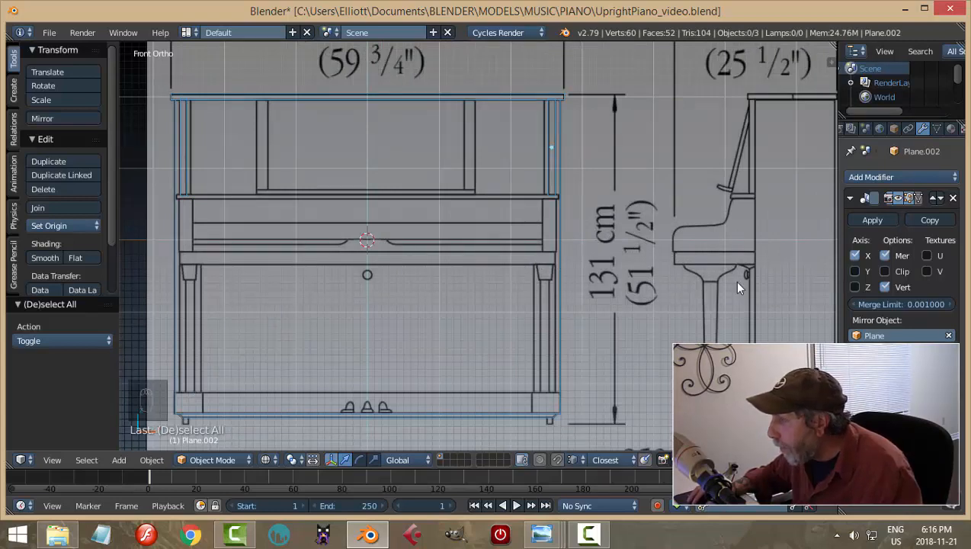
{"action": "middle_click_drag", "start_coordinate": [736, 287], "coordinate": [653, 288], "text": "shift"}
{"action": "key", "text": "KP_3"}
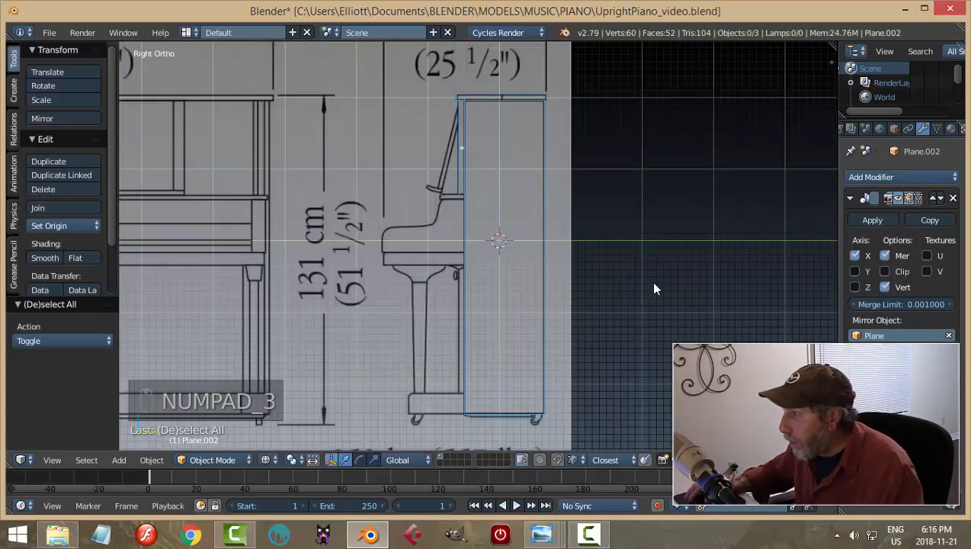
{"action": "scroll", "coordinate": [530, 298], "scroll_direction": "up", "scroll_amount": 4}
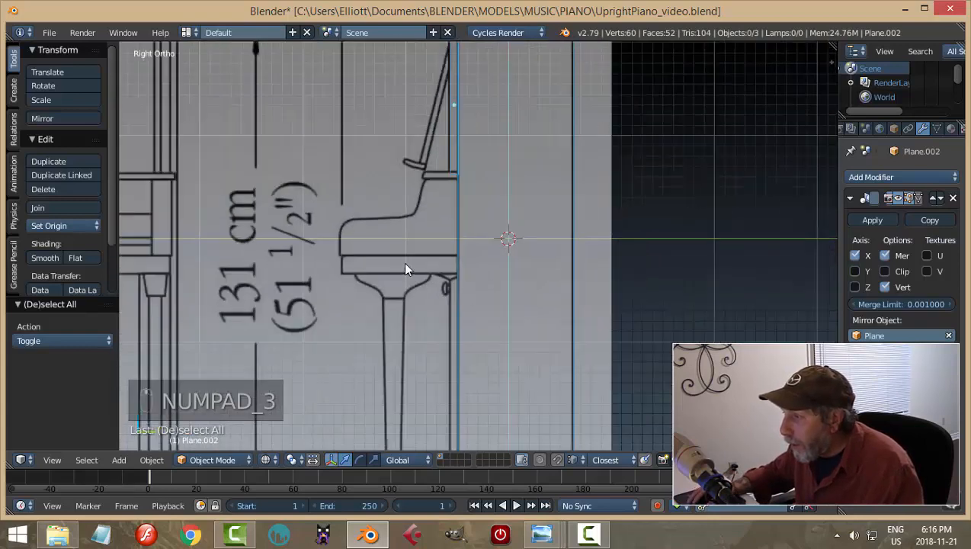
{"action": "left_click", "coordinate": [404, 263]}
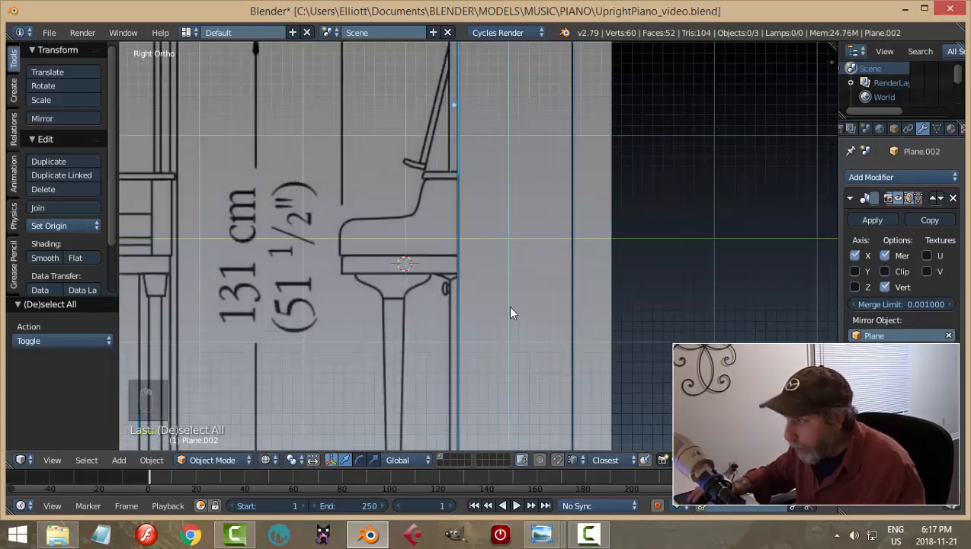
{"action": "key", "text": "shift+a"}
{"action": "mouse_move", "coordinate": [506, 293]}
{"action": "left_click", "coordinate": [563, 292]}
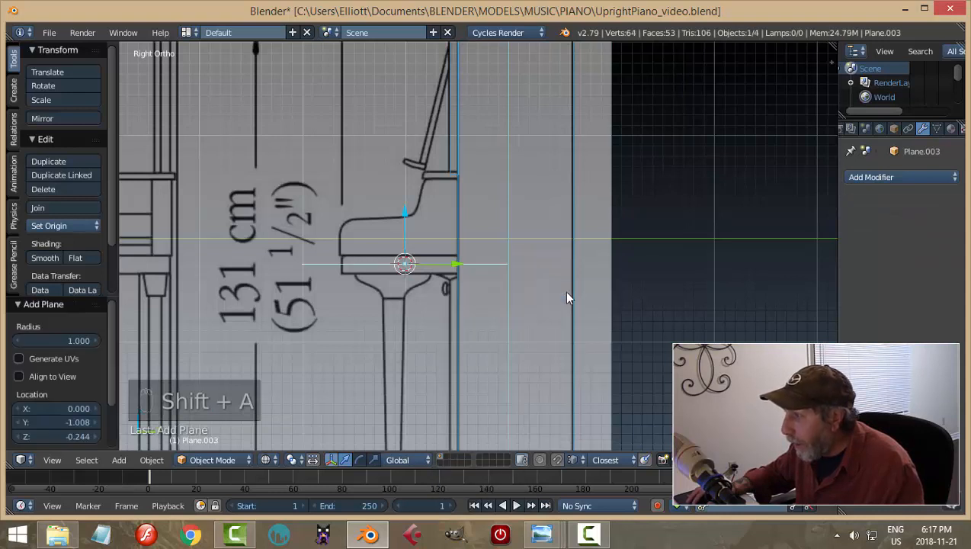
In Edit Mode, scale the plane along Y until its front edge meets the front end of the slab in the side diagram
{"action": "key", "text": "Tab"}
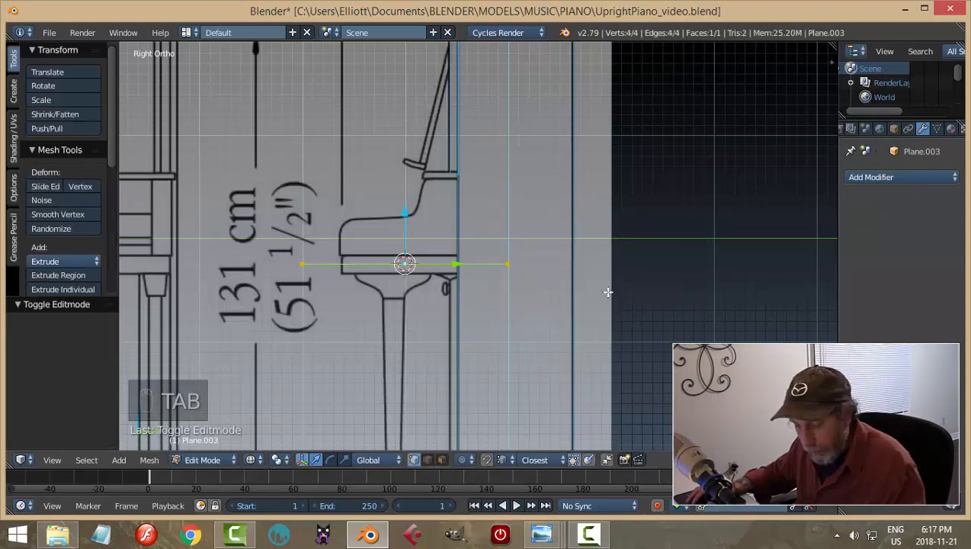
{"action": "key", "text": "s"}
{"action": "key", "text": "y"}
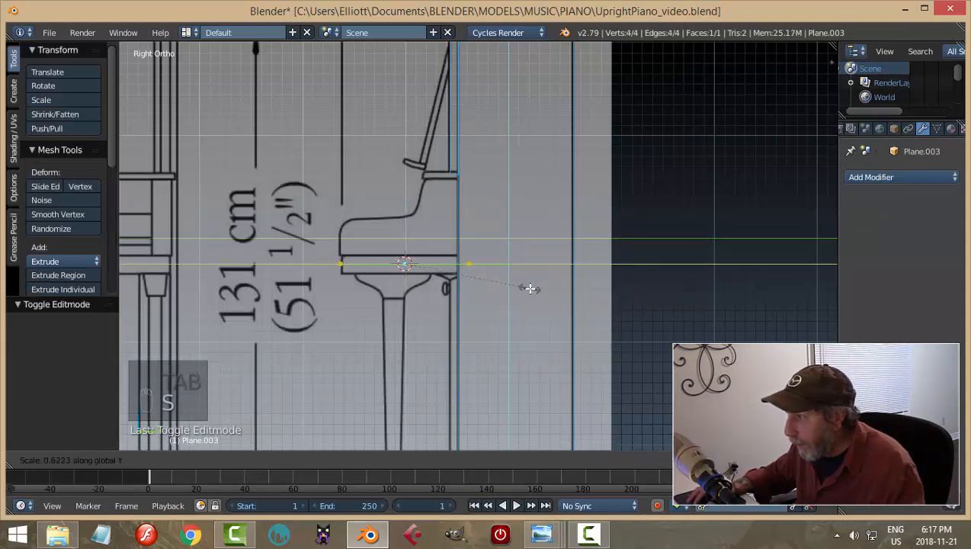
{"action": "left_click", "coordinate": [537, 284]}
Move the plane's two rear vertices about -0.097 along Y to meet the cabinet's front face
{"action": "key", "text": "a"}
{"action": "key", "text": "b"}
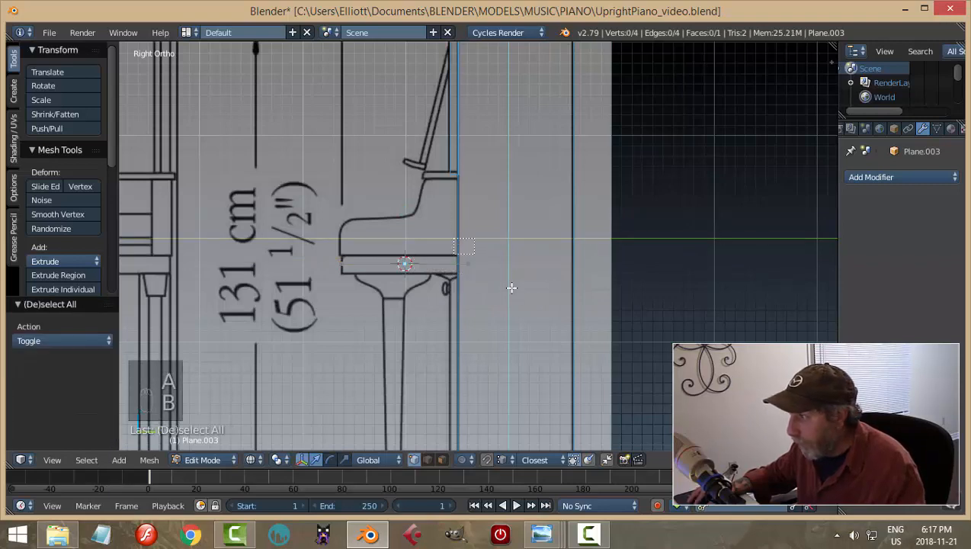
{"action": "left_click_drag", "start_coordinate": [454, 238], "coordinate": [516, 266]}
{"action": "middle_click_drag", "start_coordinate": [548, 250], "coordinate": [561, 288]}
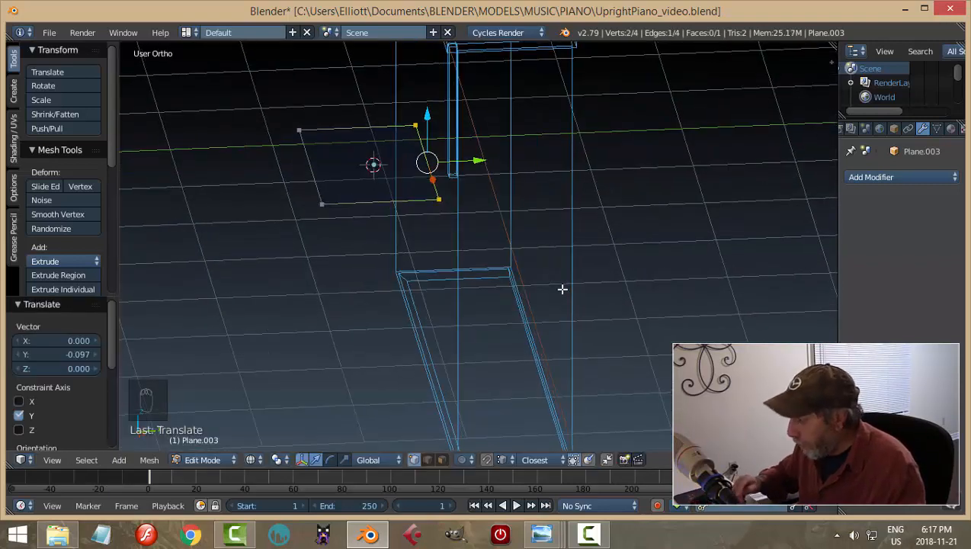
{"action": "key", "text": "KP_3"}
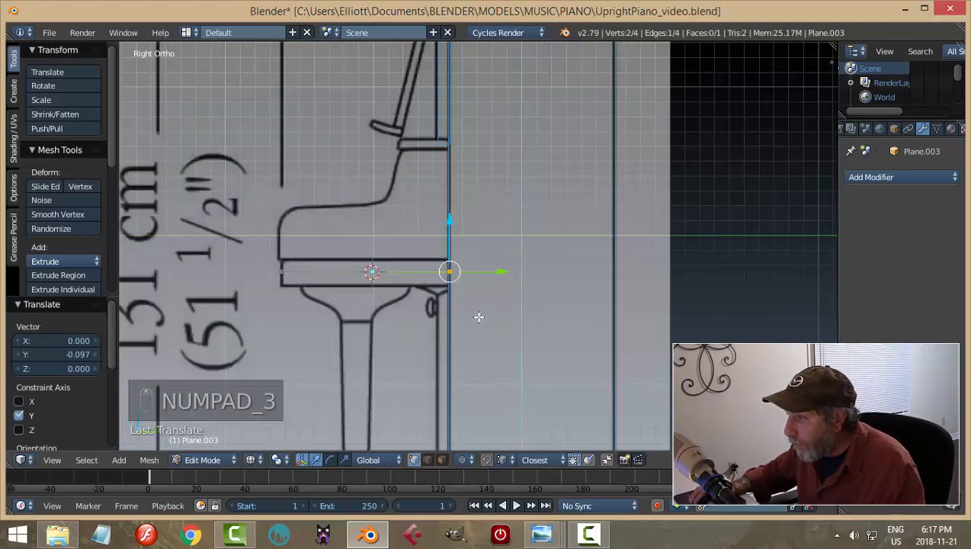
Raise the whole plane about 0.082 along Z to the slab's upper line in the side diagram
{"action": "key", "text": "a"}
{"action": "key", "text": "a"}
{"action": "key", "text": "a"}
{"action": "key", "text": "a"}
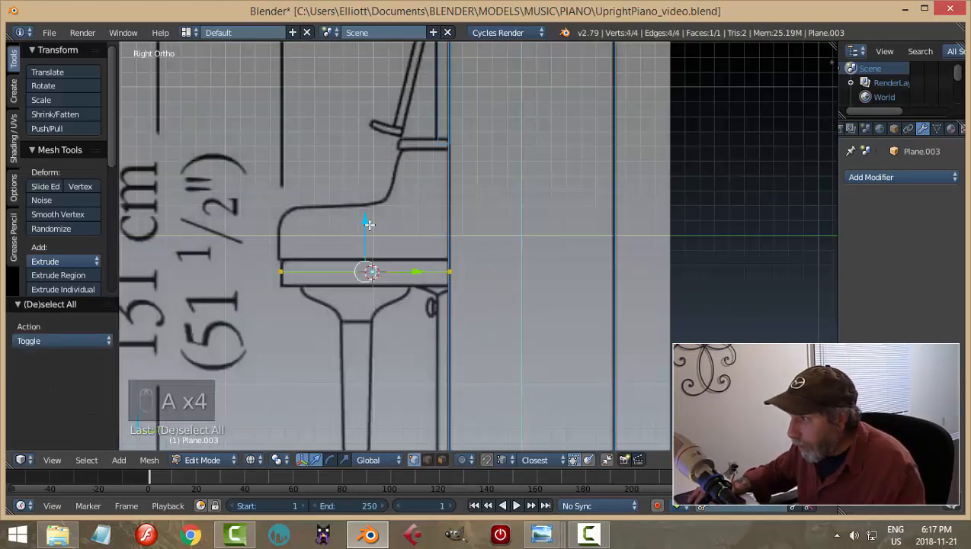
{"action": "left_click_drag", "start_coordinate": [369, 223], "coordinate": [372, 212]}
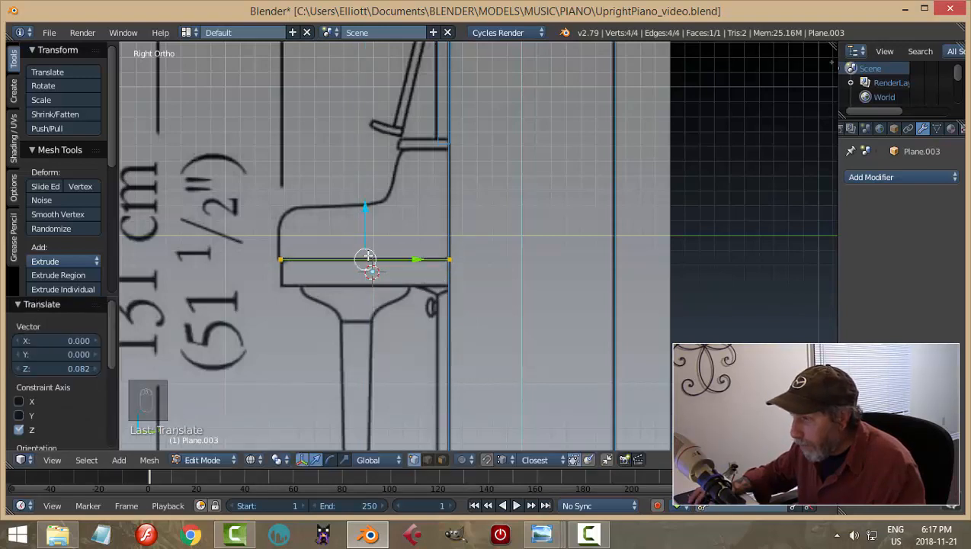
Extrude the plane about 0.178 downward to the slab's lower line in the side diagram, and deselect the mesh
{"action": "key", "text": "e"}
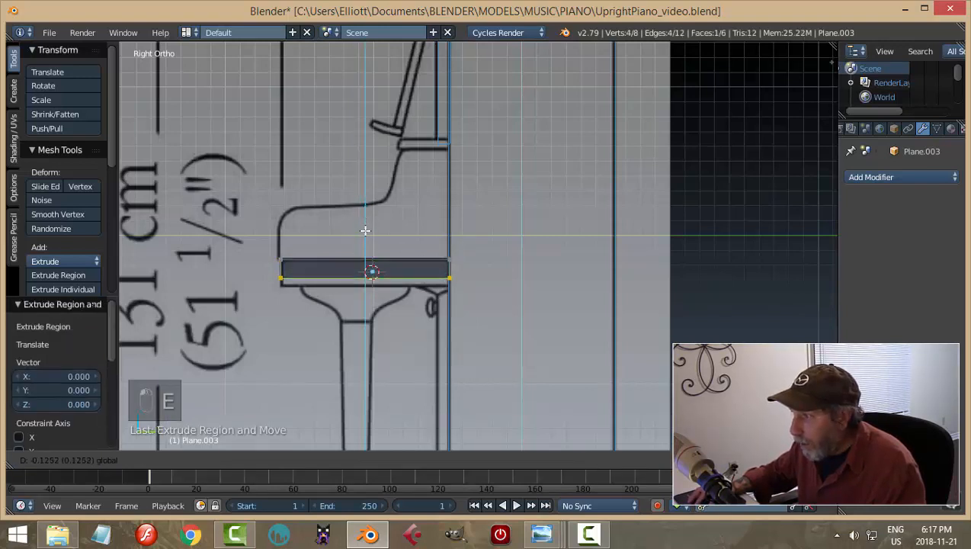
{"action": "left_click", "coordinate": [367, 236]}
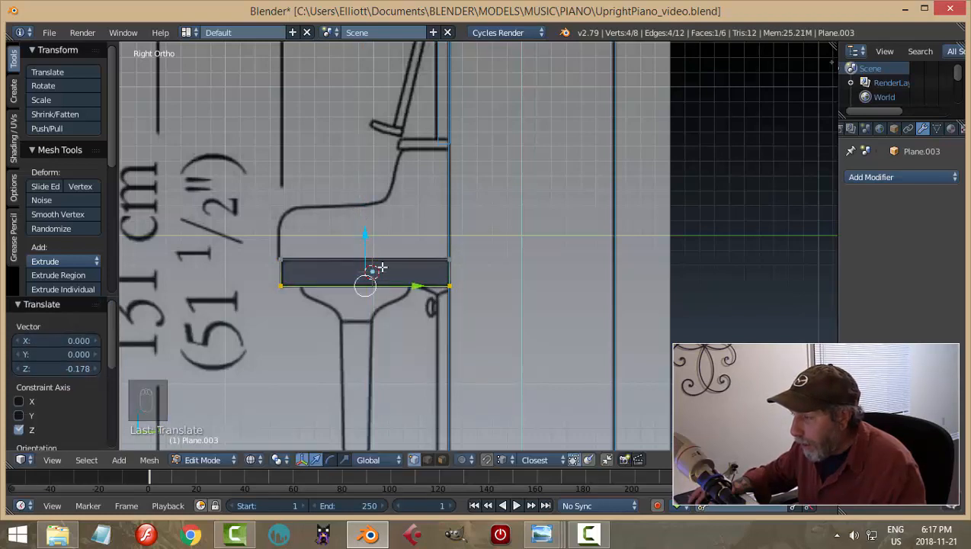
{"action": "key", "text": "a"}
{"action": "scroll", "coordinate": [305, 308], "scroll_direction": "up", "scroll_amount": 4}
{"action": "middle_click_drag", "start_coordinate": [305, 307], "coordinate": [580, 275], "text": "shift"}
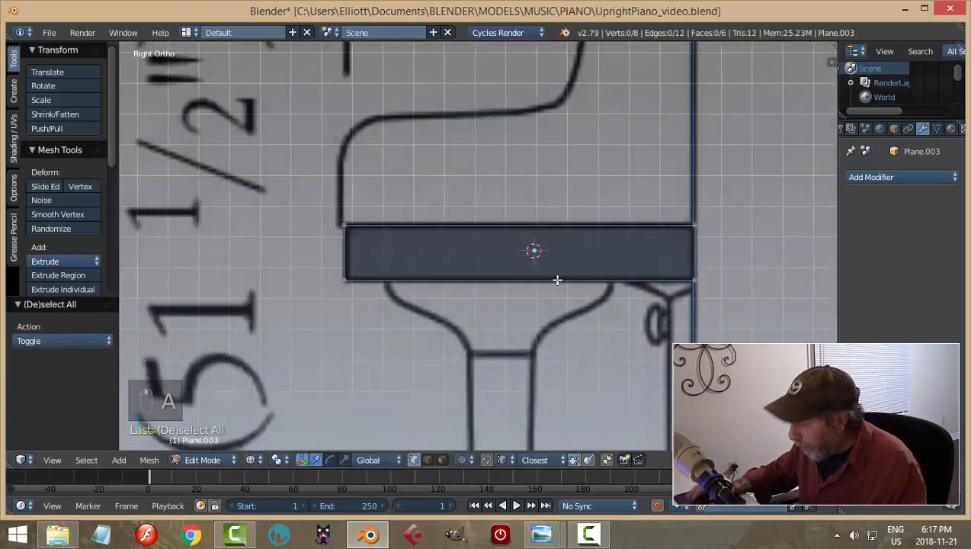
In front view, scale the entire slab along X by about 2.586 to roughly span the diagram's width
{"action": "key", "text": "KP_1"}
{"action": "scroll", "coordinate": [521, 310], "scroll_direction": "down", "scroll_amount": 4}
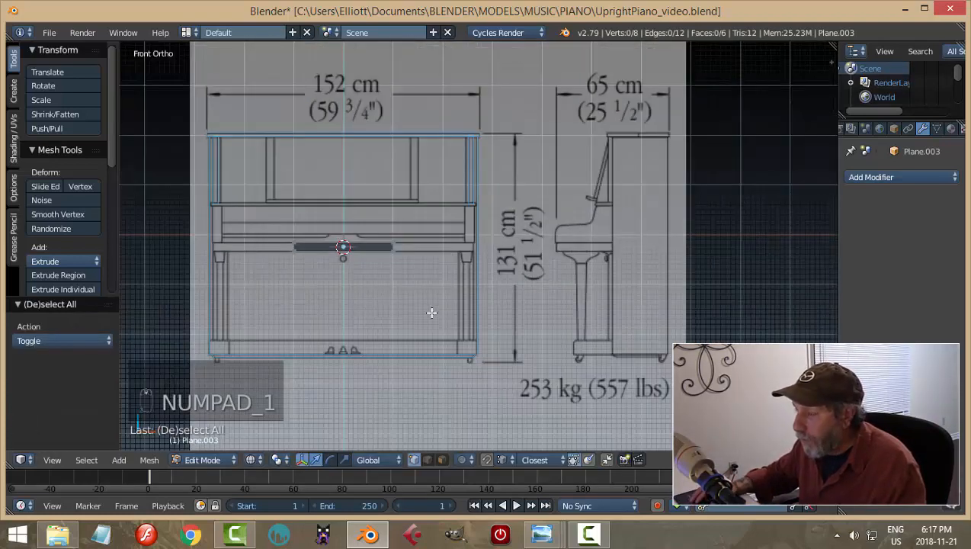
{"action": "key", "text": "a"}
{"action": "scroll", "coordinate": [428, 311], "scroll_direction": "up", "scroll_amount": 2}
{"action": "scroll", "coordinate": [426, 313], "scroll_direction": "down", "scroll_amount": 1}
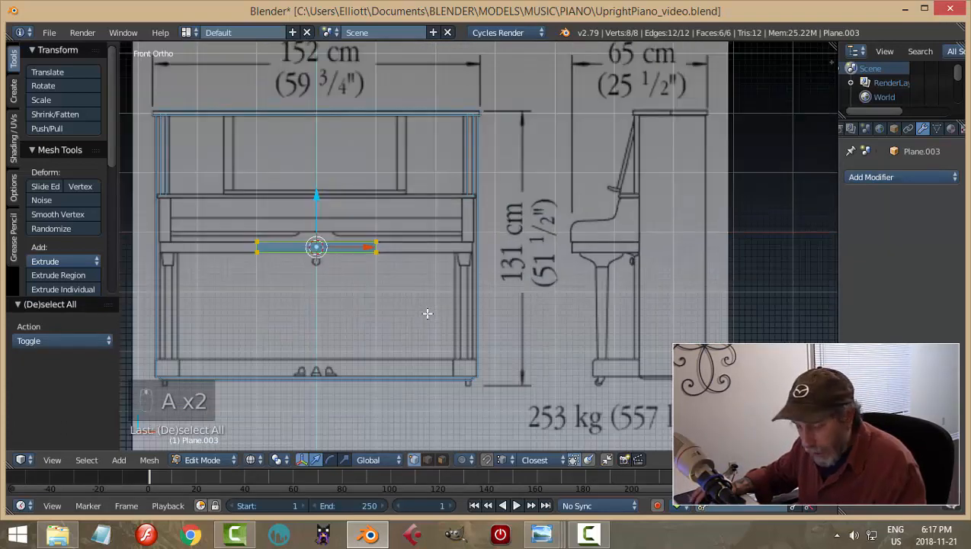
{"action": "key", "text": "s"}
{"action": "key", "text": "x"}
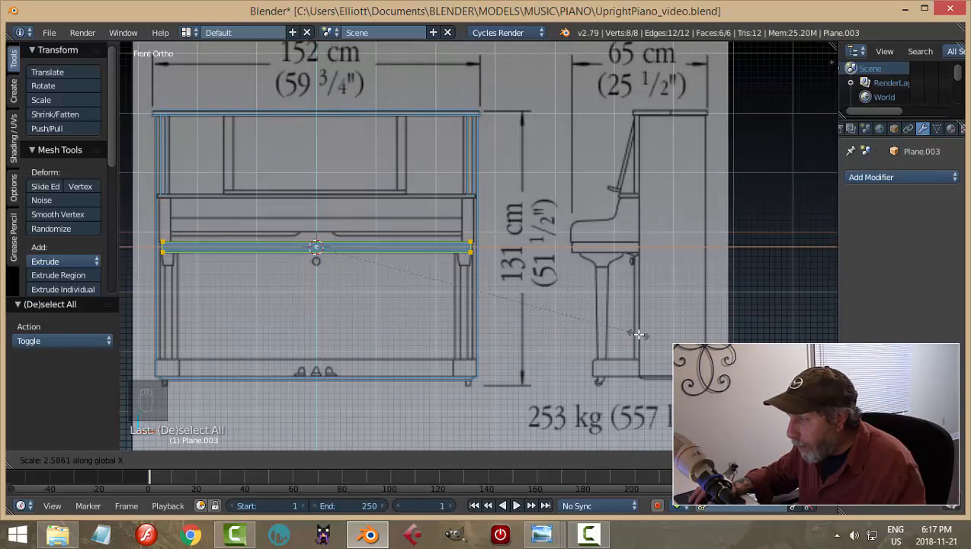
{"action": "left_click", "coordinate": [639, 333]}
Fine-tune the slab's width by scaling about 1.013 along X to meet the diagram's end line, and deselect the mesh
{"action": "scroll", "coordinate": [636, 327], "scroll_direction": "up", "scroll_amount": 5}
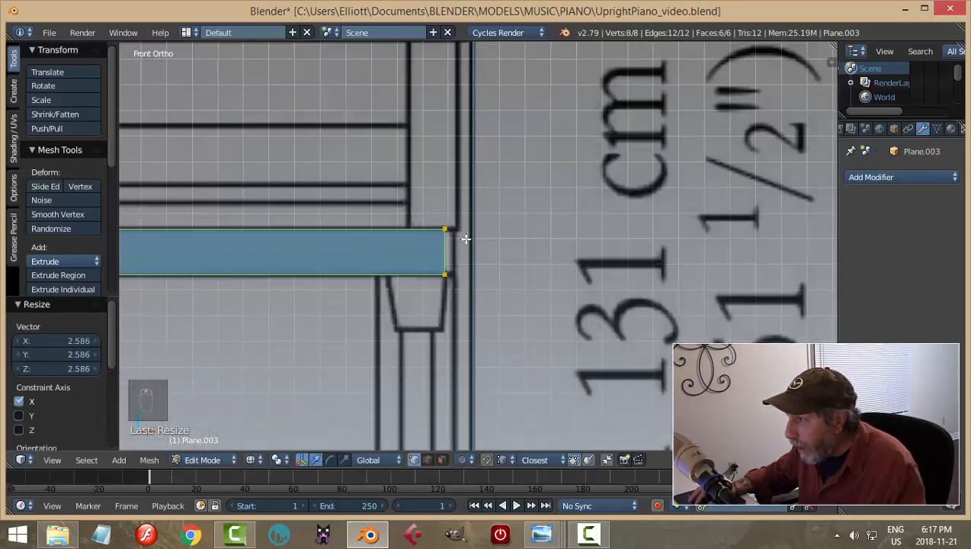
{"action": "key", "text": "s"}
{"action": "key", "text": "x"}
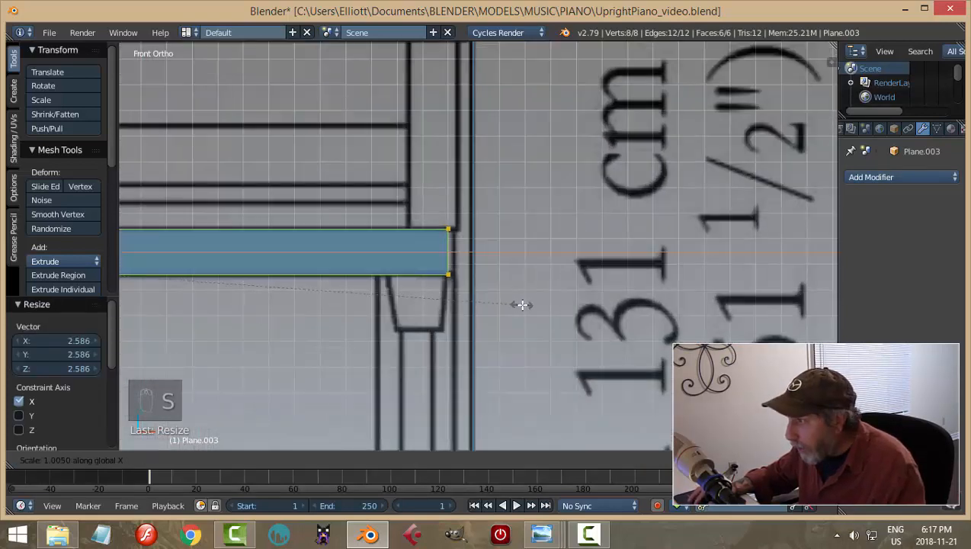
{"action": "left_click", "coordinate": [595, 303]}
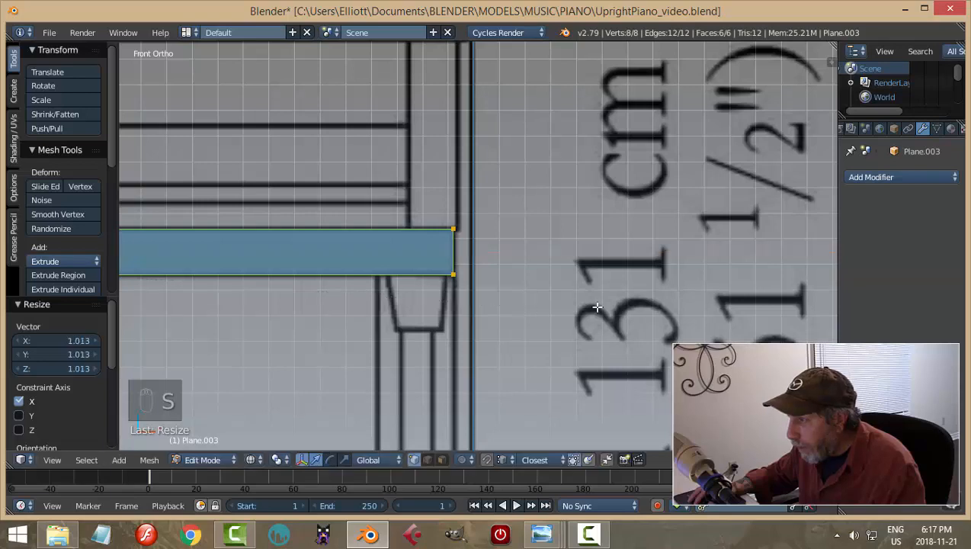
{"action": "key", "text": "a"}
{"action": "scroll", "coordinate": [593, 302], "scroll_direction": "down", "scroll_amount": 3}
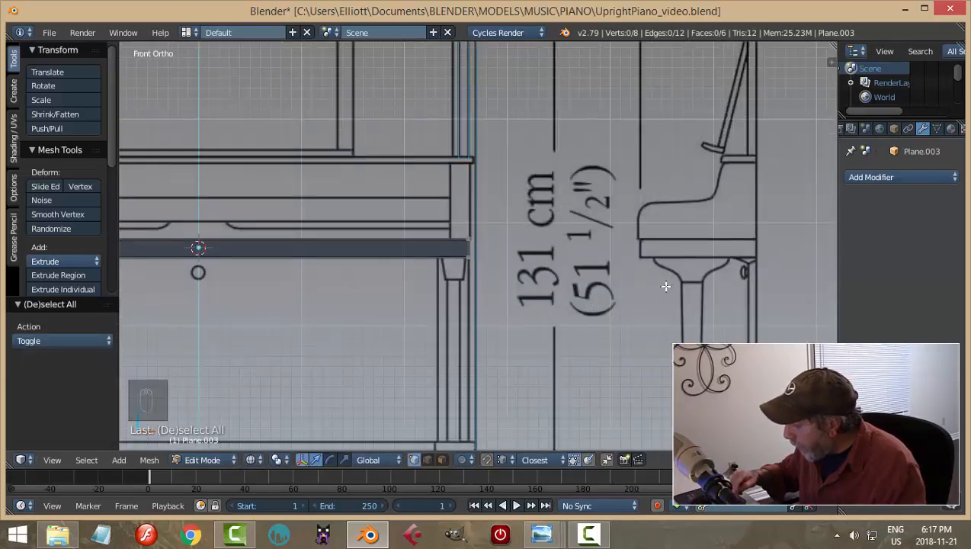
Check the slab's front end against the side diagram in right view
{"action": "key", "text": "KP_3"}
{"action": "scroll", "coordinate": [665, 286], "scroll_direction": "up", "scroll_amount": 4}
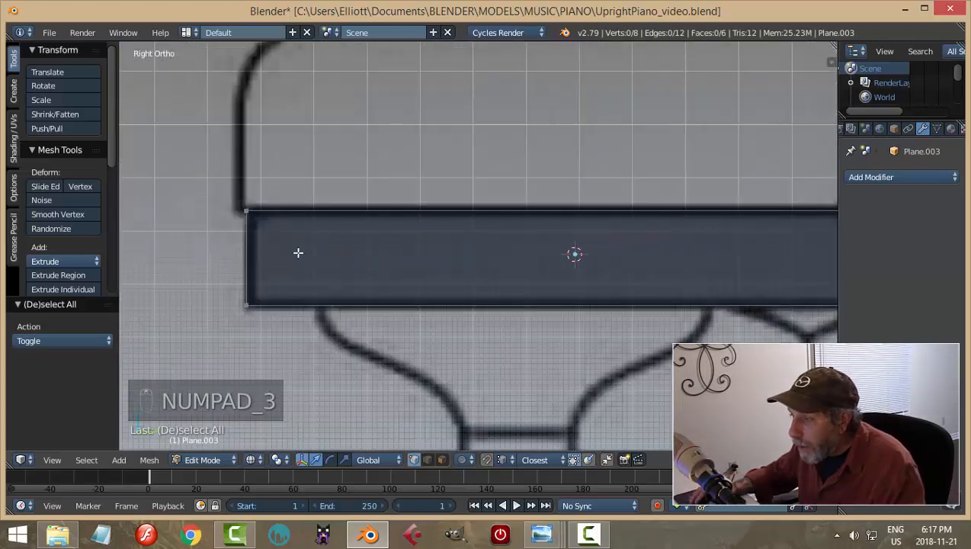
{"action": "scroll", "coordinate": [288, 270], "scroll_direction": "down", "scroll_amount": 4}
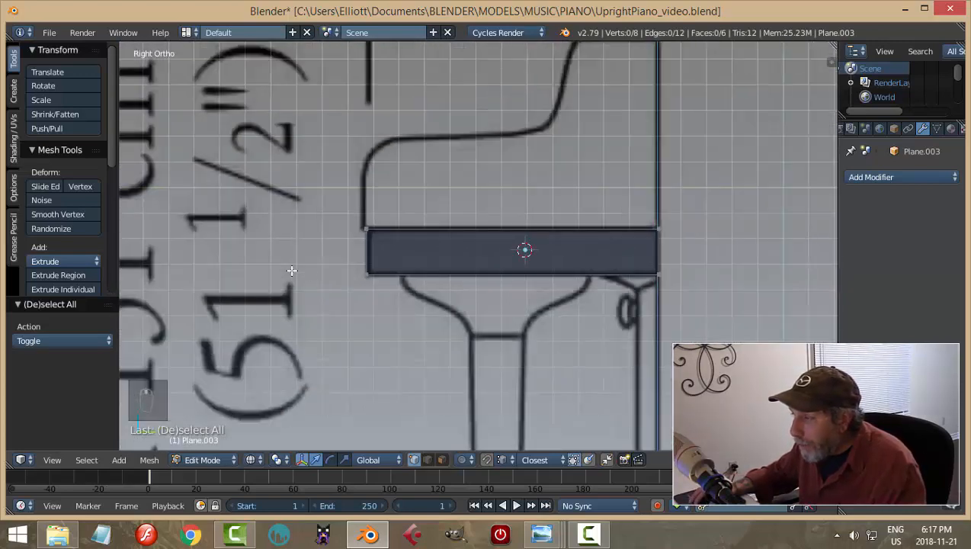
Try to bevel the slab's upper front edge by about 0.077 with 4 segments, and undo the bevel
{"action": "key", "text": "ctrl+Tab"}
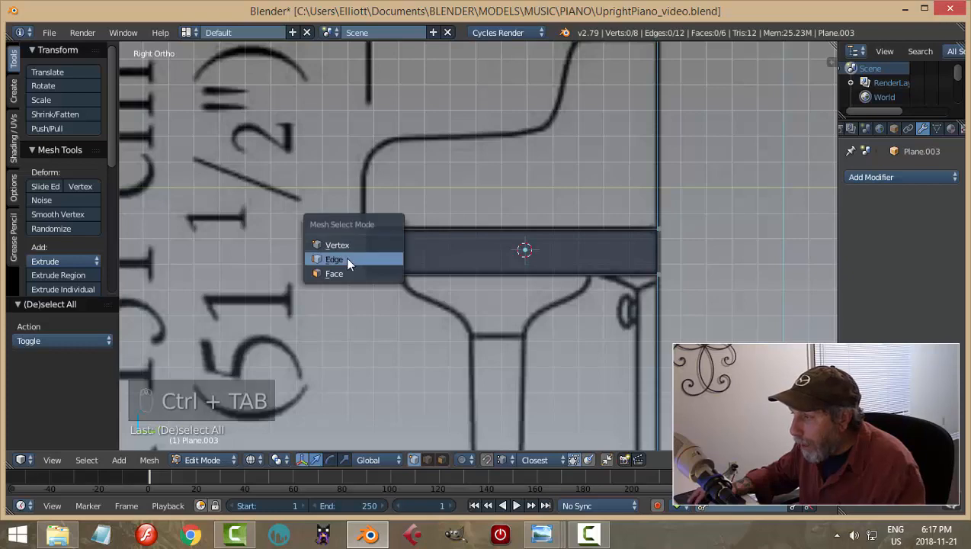
{"action": "left_click", "coordinate": [347, 258]}
{"action": "middle_click_drag", "start_coordinate": [347, 257], "coordinate": [460, 264]}
{"action": "left_click", "coordinate": [341, 216]}
{"action": "key", "text": "ctrl+Tab"}
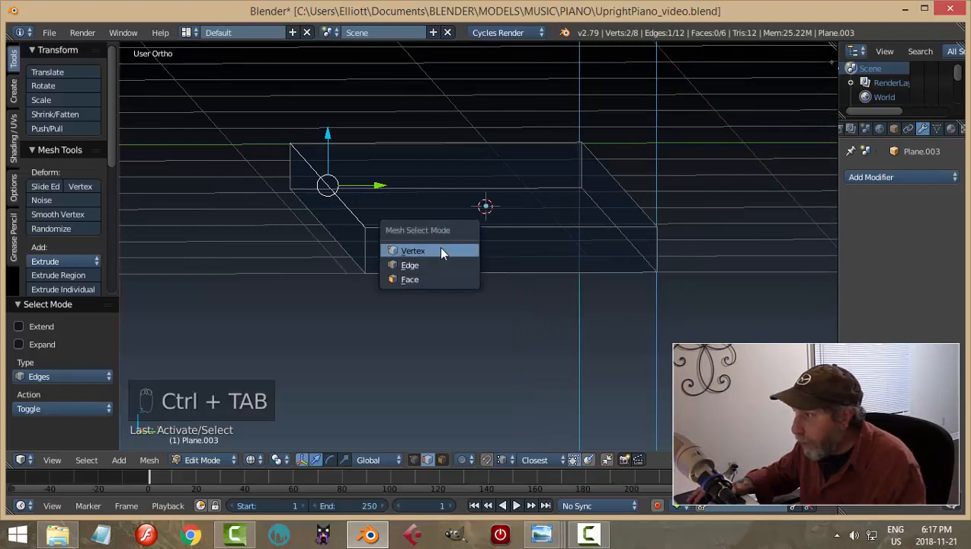
{"action": "left_click", "coordinate": [443, 253]}
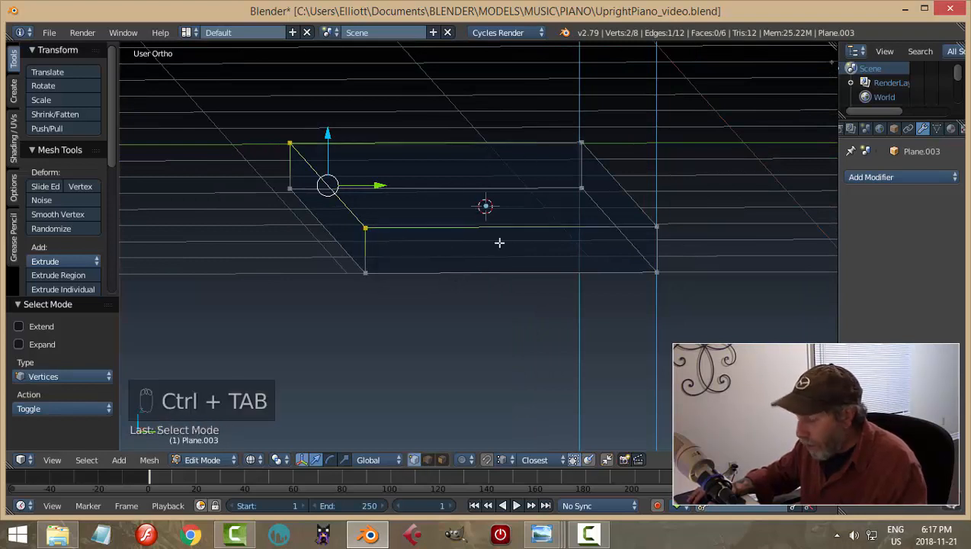
{"action": "key", "text": "ctrl+b"}
{"action": "key", "text": "ctrl+b"}
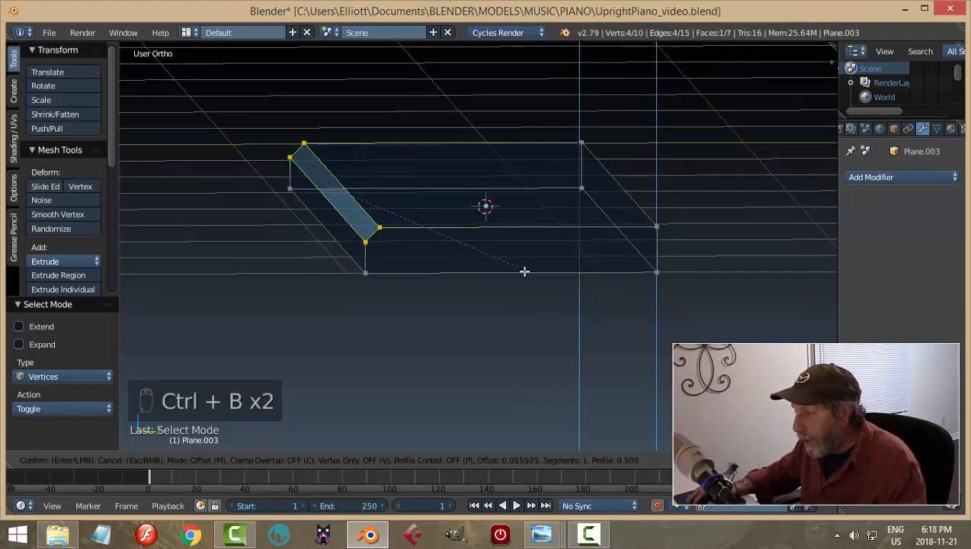
{"action": "scroll", "coordinate": [524, 270], "scroll_direction": "up", "scroll_amount": 3}
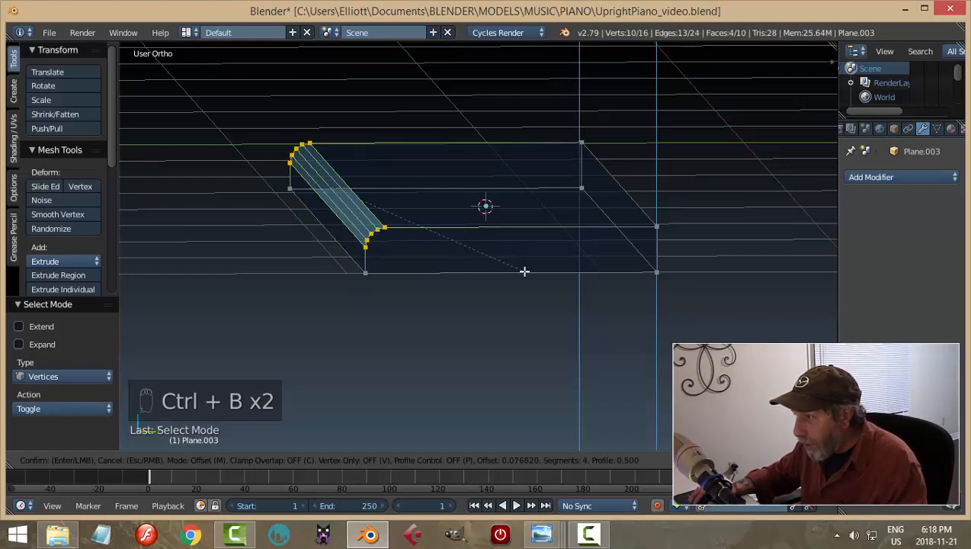
{"action": "left_click", "coordinate": [524, 271]}
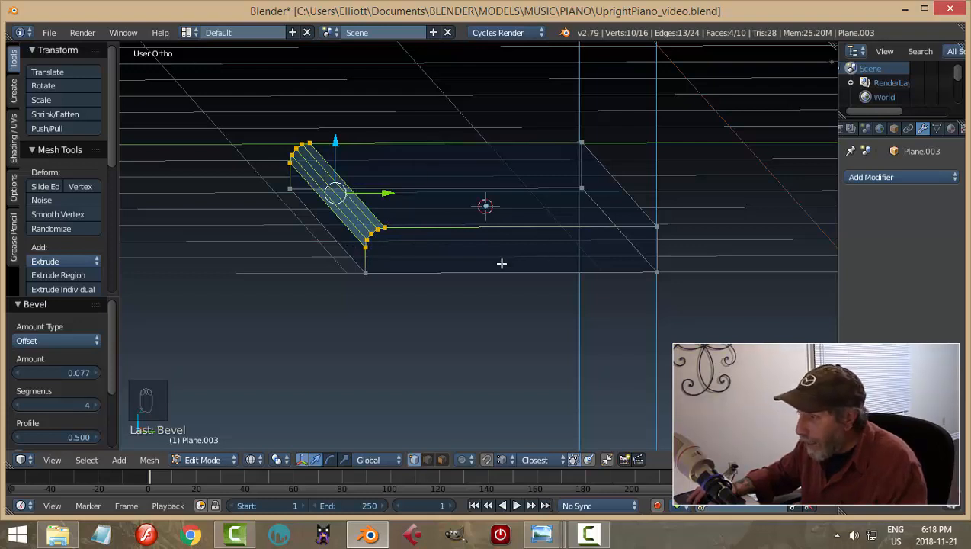
{"action": "scroll", "coordinate": [470, 294], "scroll_direction": "up", "scroll_amount": 2}
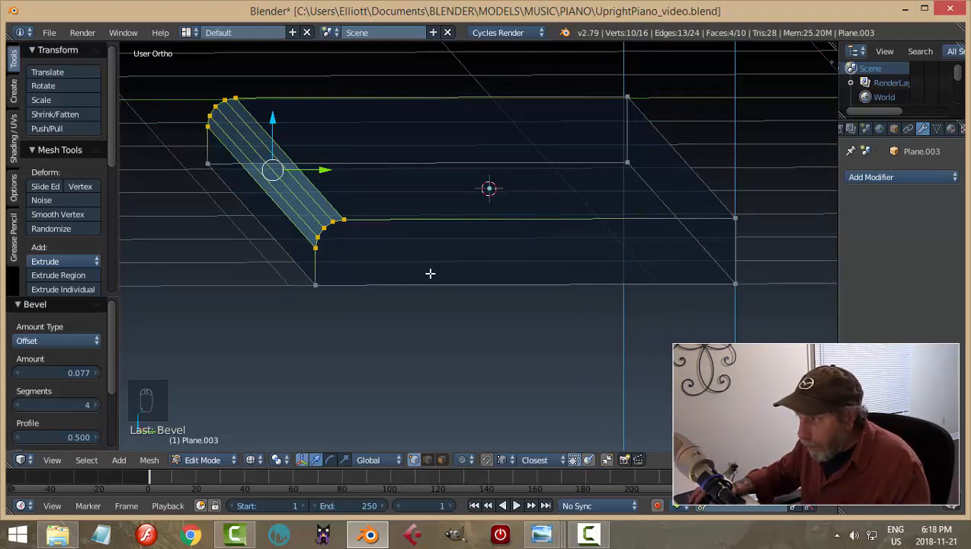
{"action": "key", "text": "ctrl+z"}
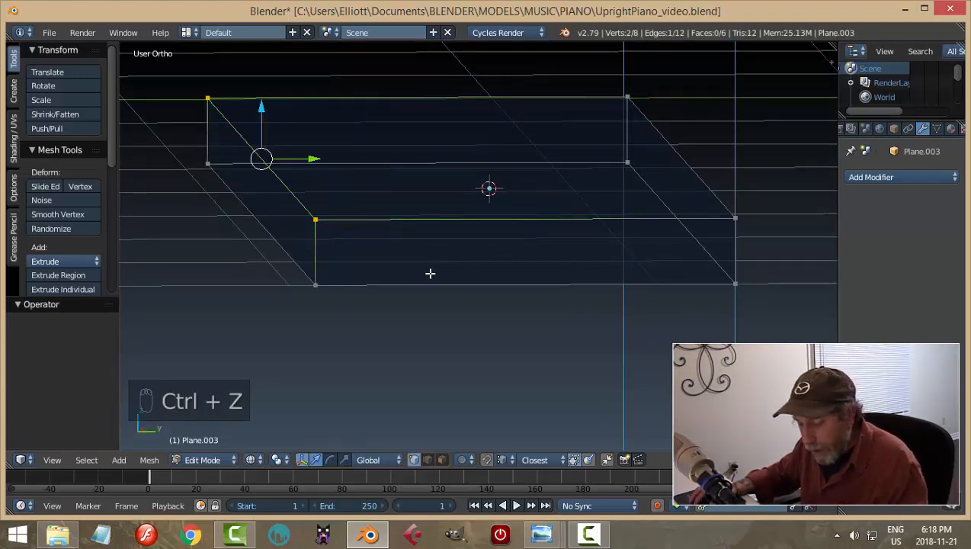
Select the whole slab mesh, remove doubled vertices, and deselect everything
{"action": "key", "text": "a"}
{"action": "key", "text": "a"}
{"action": "key", "text": "a"}
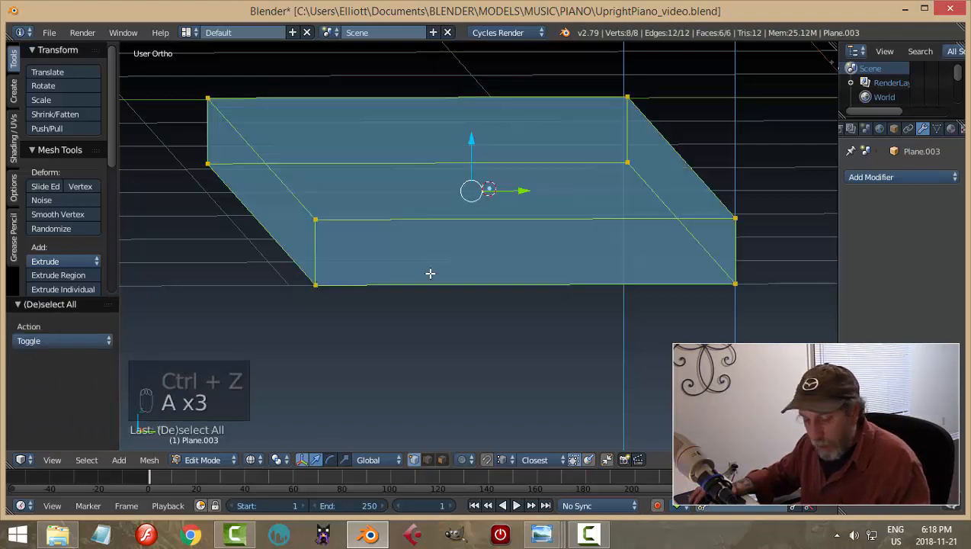
{"action": "key", "text": "w"}
{"action": "left_click", "coordinate": [397, 222]}
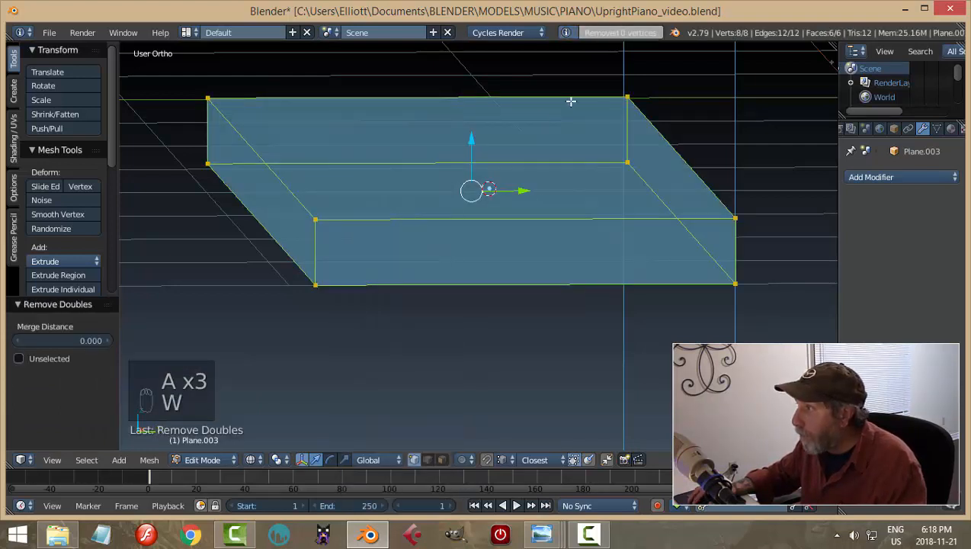
{"action": "key", "text": "a"}
In right view, add two closely spaced horizontal loop cuts around the slab just below its top face
{"action": "key", "text": "KP_3"}
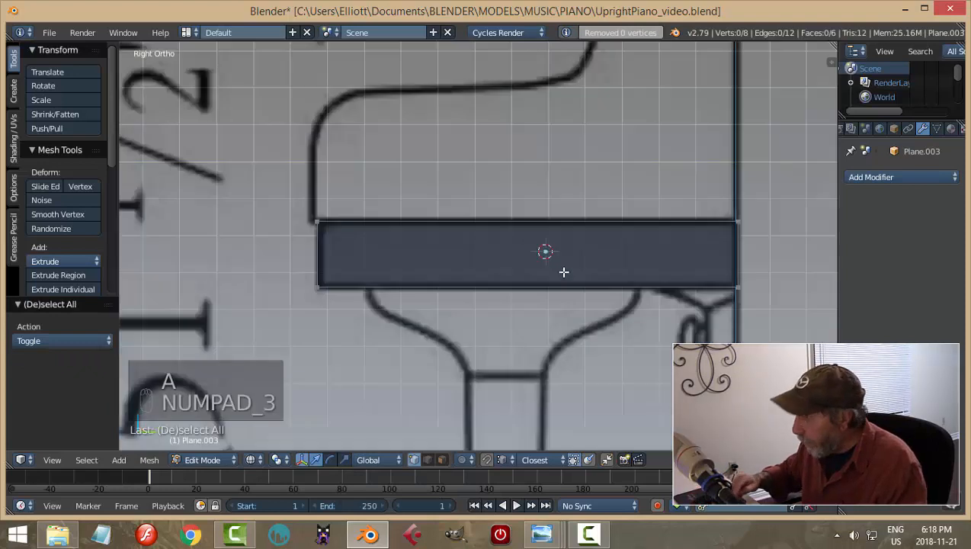
{"action": "scroll", "coordinate": [412, 282], "scroll_direction": "up", "scroll_amount": 1}
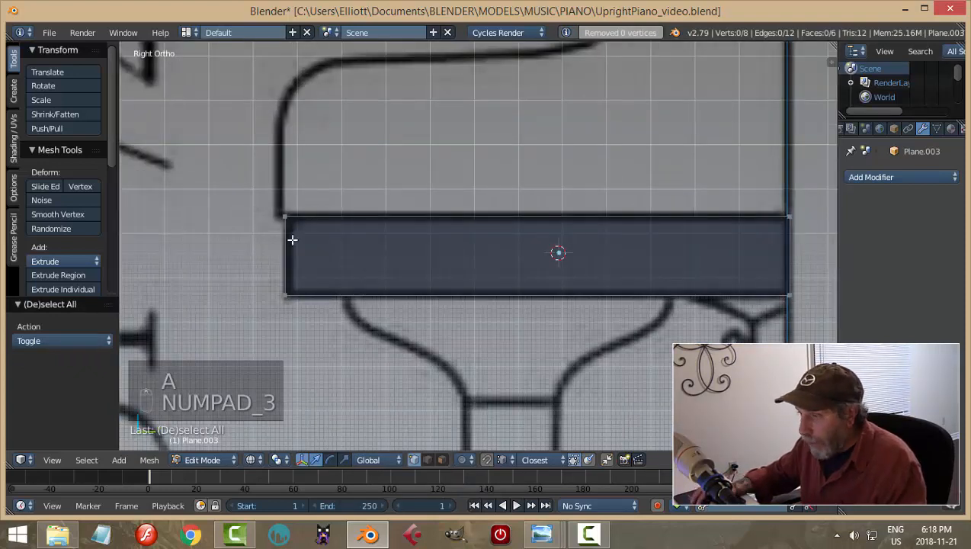
{"action": "key", "text": "ctrl+r"}
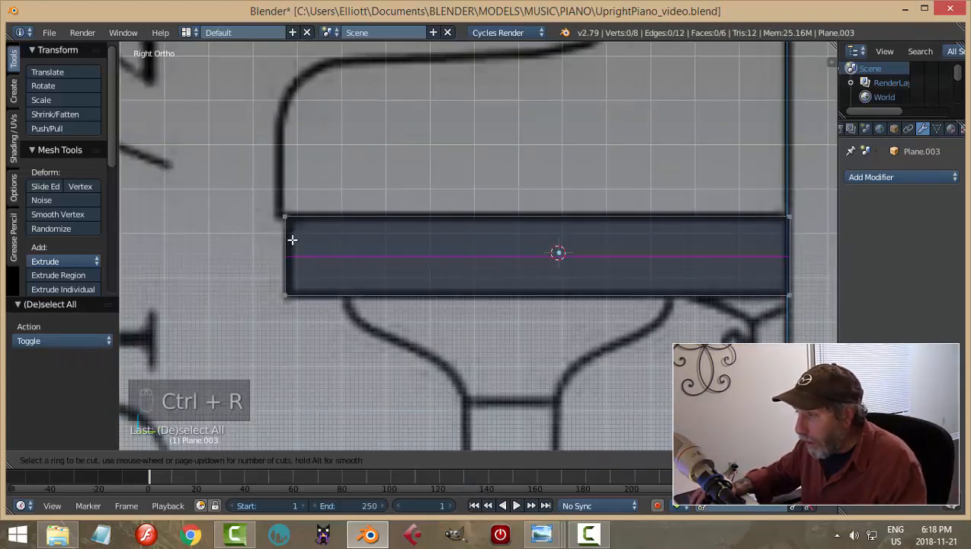
{"action": "left_click", "coordinate": [292, 239]}
{"action": "left_click", "coordinate": [299, 224]}
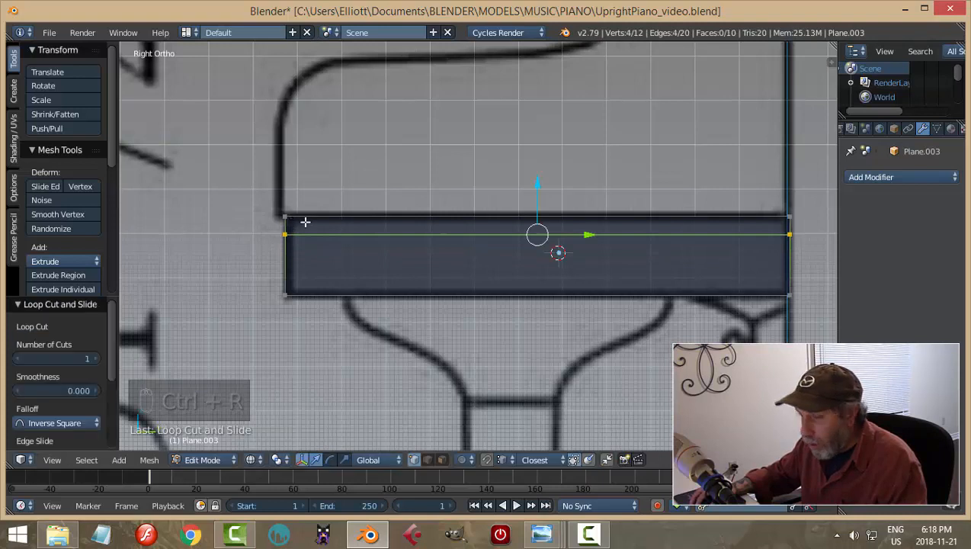
{"action": "key", "text": "a"}
{"action": "key", "text": "ctrl+r"}
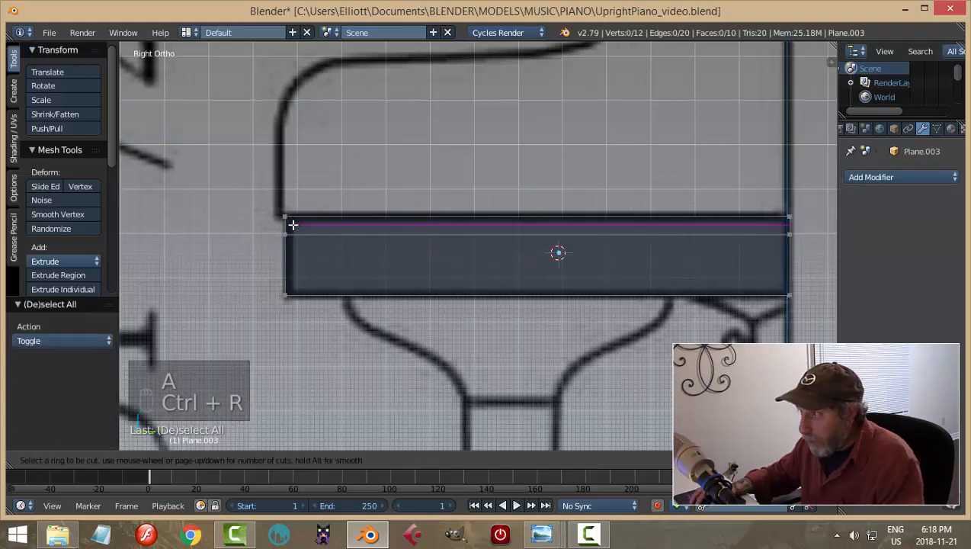
{"action": "left_click", "coordinate": [292, 225]}
{"action": "left_click", "coordinate": [292, 224]}
{"action": "key", "text": "a"}
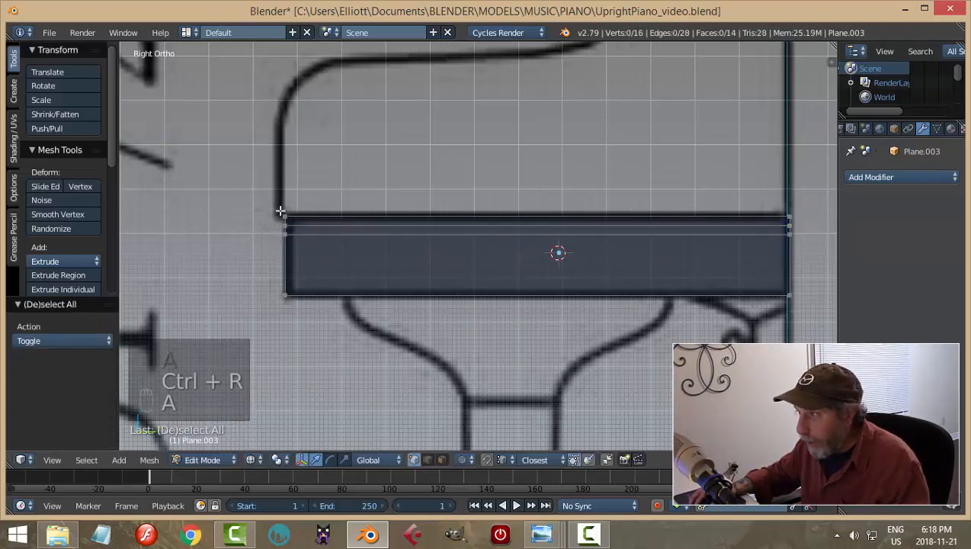
Round the slab's upper front corner by moving the top front vertices back along Y and the row beneath about 0.003
{"action": "key", "text": "ctrl+Tab"}
{"action": "left_click", "coordinate": [259, 207]}
{"action": "scroll", "coordinate": [284, 203], "scroll_direction": "up", "scroll_amount": 3}
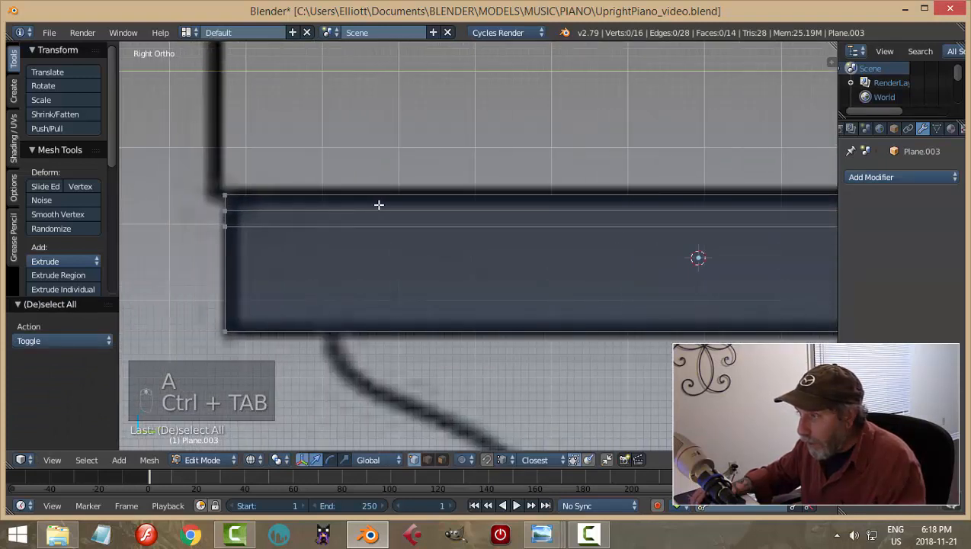
{"action": "key", "text": "b"}
{"action": "left_click_drag", "start_coordinate": [174, 171], "coordinate": [285, 195]}
{"action": "key", "text": "a"}
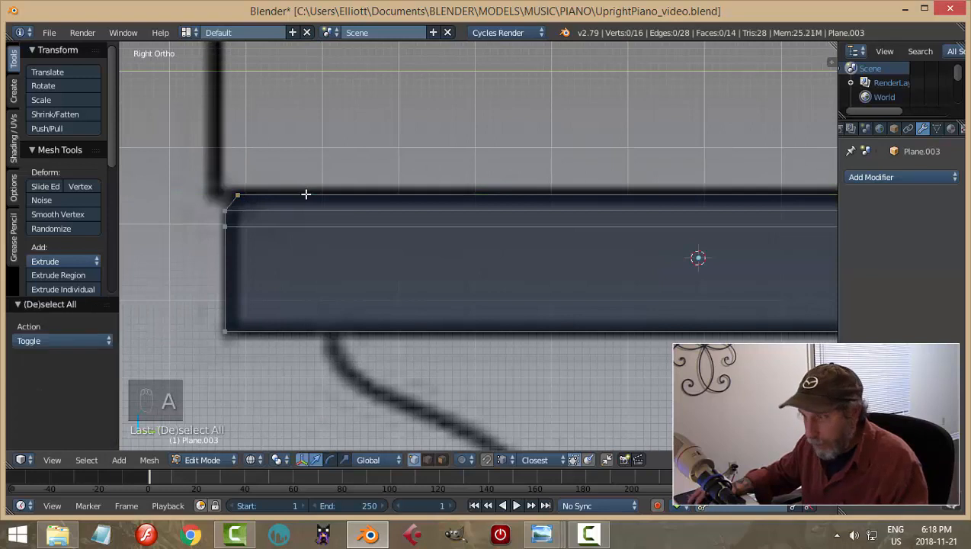
{"action": "key", "text": "b"}
{"action": "left_click_drag", "start_coordinate": [211, 203], "coordinate": [272, 211]}
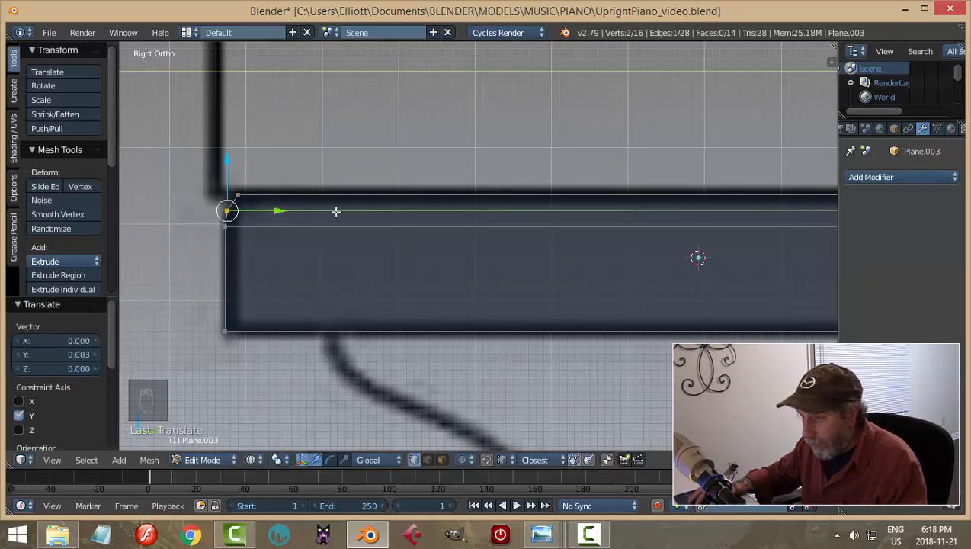
{"action": "key", "text": "a"}
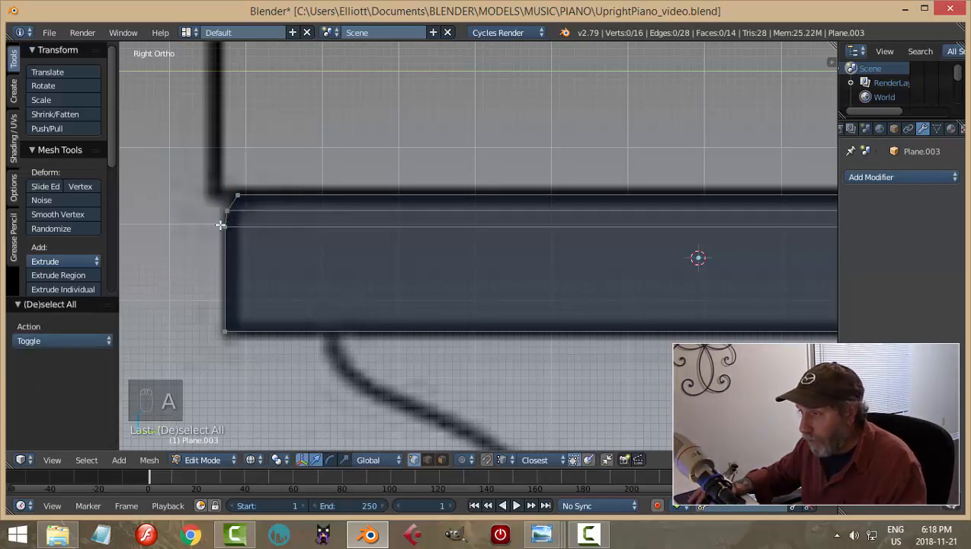
Nudge the lower of the two horizontal vertex rows slightly downward along the slab's full depth, and deselect the mesh
{"action": "scroll", "coordinate": [326, 239], "scroll_direction": "down", "scroll_amount": 5}
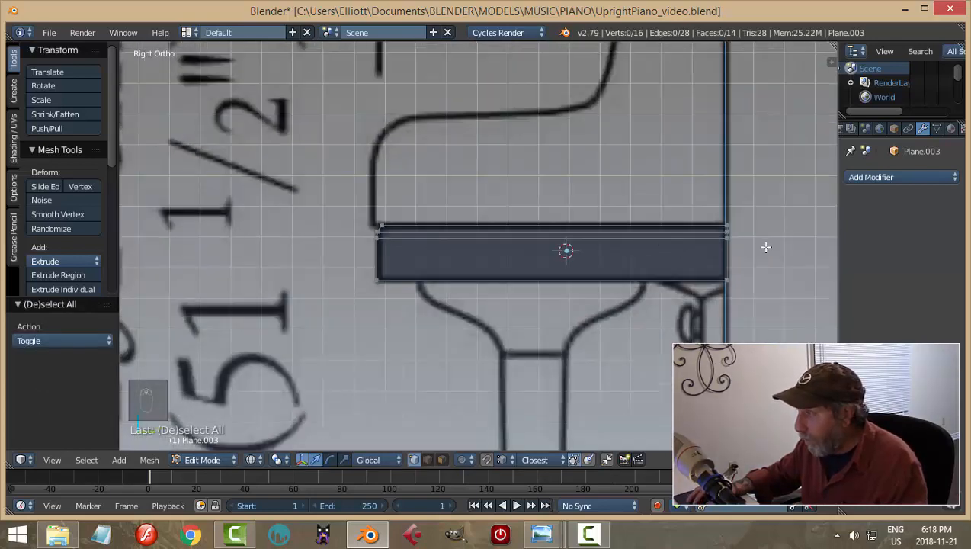
{"action": "key", "text": "b"}
{"action": "left_click_drag", "start_coordinate": [756, 256], "coordinate": [359, 237]}
{"action": "scroll", "coordinate": [457, 260], "scroll_direction": "up", "scroll_amount": 4}
{"action": "left_click_drag", "start_coordinate": [635, 178], "coordinate": [636, 182]}
{"action": "key", "text": "a"}
{"action": "scroll", "coordinate": [496, 245], "scroll_direction": "down", "scroll_amount": 3}
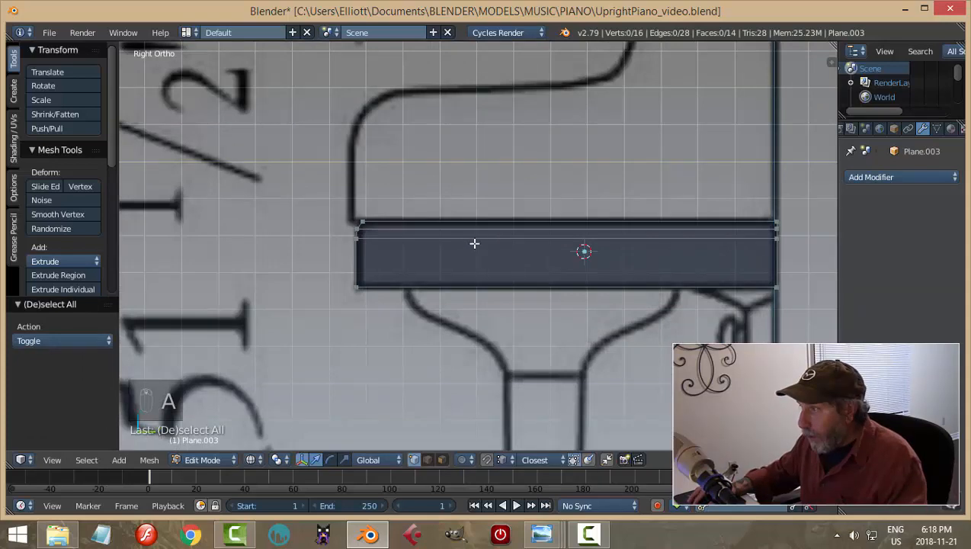
Leave edit mode and display the model in solid shading to examine the end of the slab
{"action": "key", "text": "Tab"}
{"action": "scroll", "coordinate": [390, 241], "scroll_direction": "down", "scroll_amount": 2}
{"action": "middle_click_drag", "start_coordinate": [440, 264], "coordinate": [482, 276]}
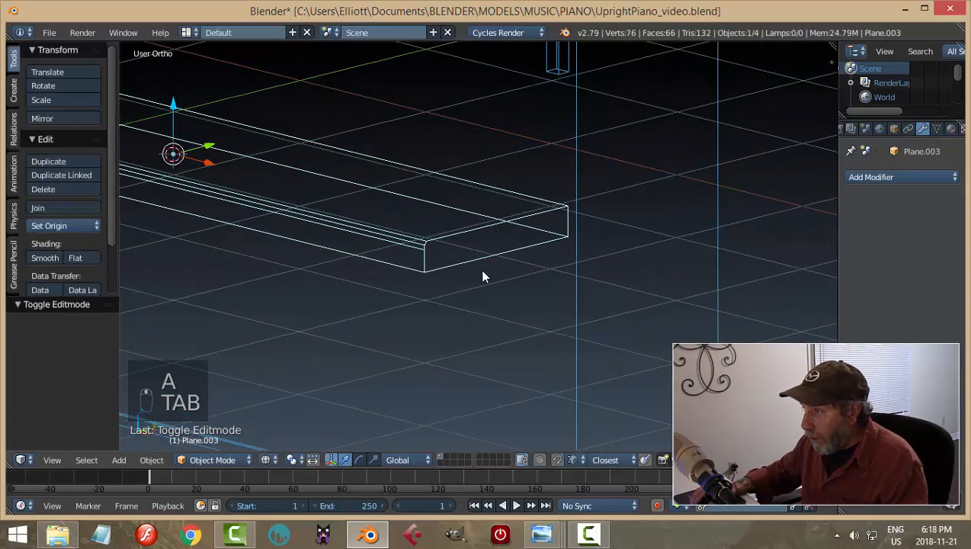
{"action": "key", "text": "z"}
{"action": "left_click", "coordinate": [503, 341]}
{"action": "scroll", "coordinate": [509, 328], "scroll_direction": "up", "scroll_amount": 2}
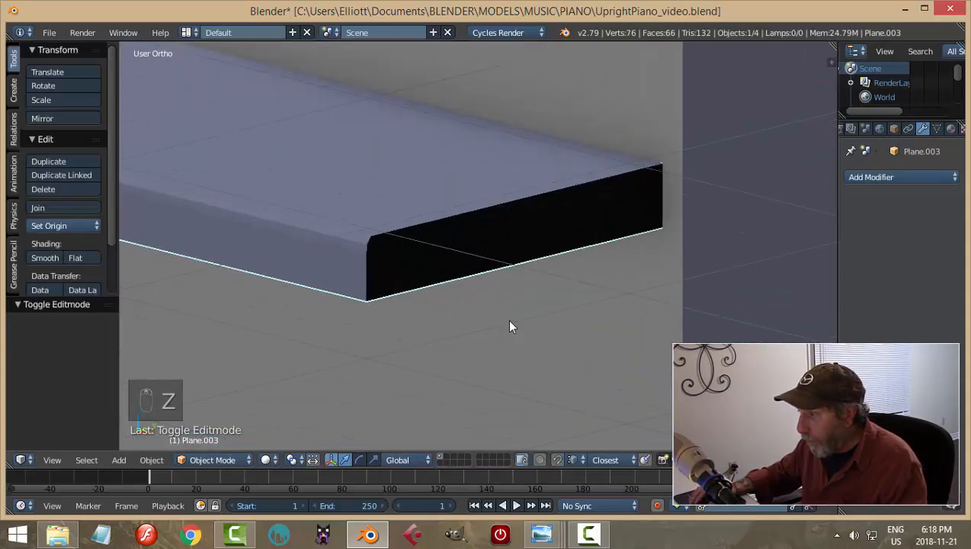
{"action": "middle_click_drag", "start_coordinate": [511, 326], "coordinate": [503, 298]}
{"action": "key", "text": "Tab"}
{"action": "right_click", "coordinate": [601, 307]}
{"action": "key", "text": "Tab"}
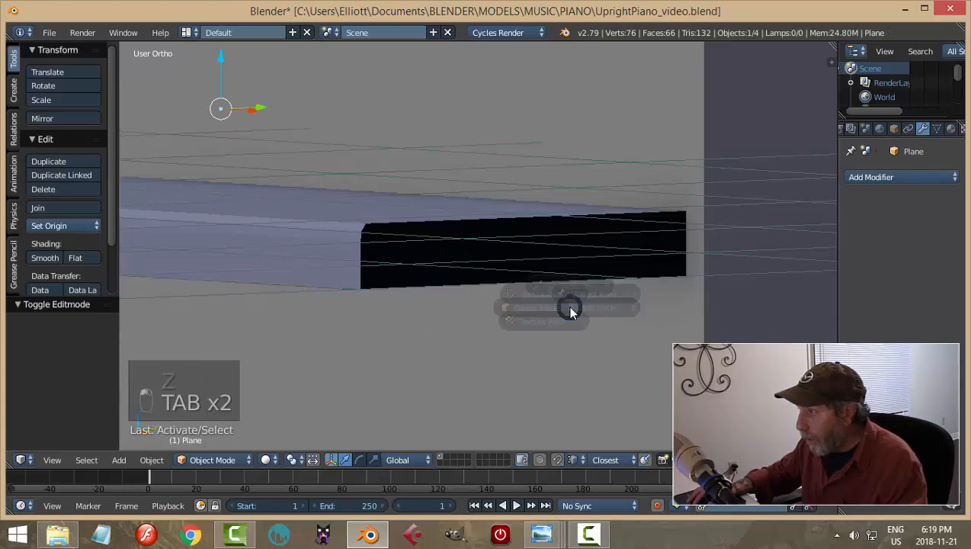
{"action": "left_click", "coordinate": [457, 223]}
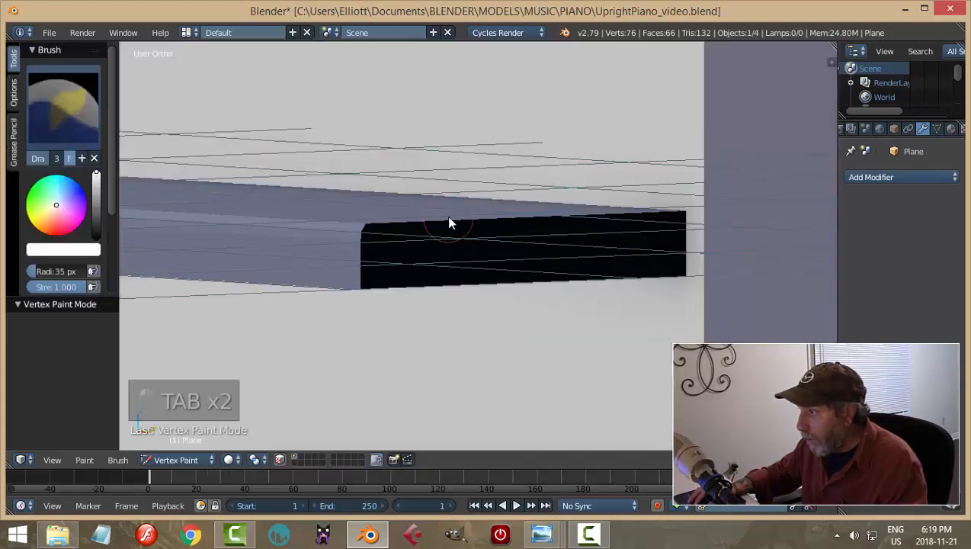
{"action": "left_click", "coordinate": [200, 454]}
{"action": "left_click", "coordinate": [186, 440]}
Make the normals of the whole slab mesh consistent, and return to object mode
{"action": "right_click", "coordinate": [398, 232]}
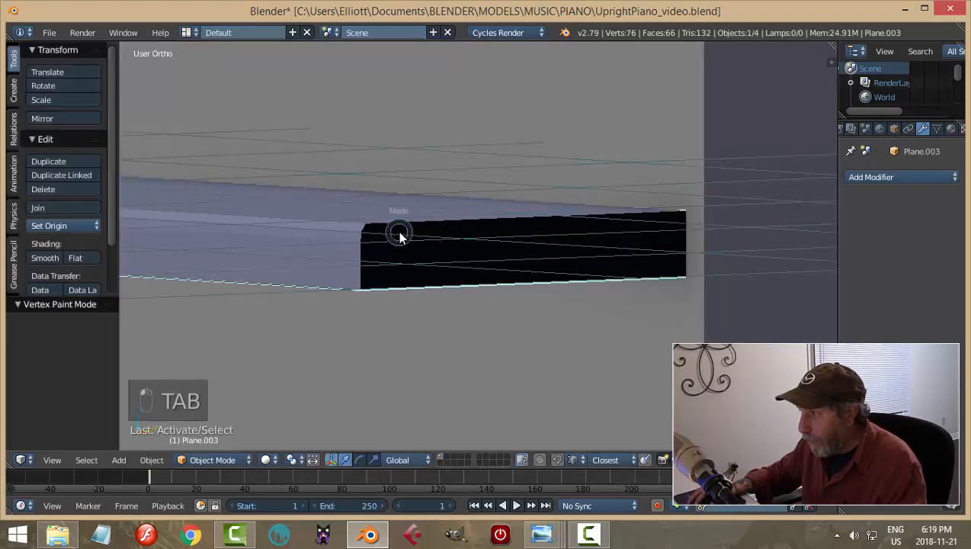
{"action": "left_click", "coordinate": [526, 231]}
{"action": "key", "text": "a"}
{"action": "key", "text": "a"}
{"action": "key", "text": "ctrl+n"}
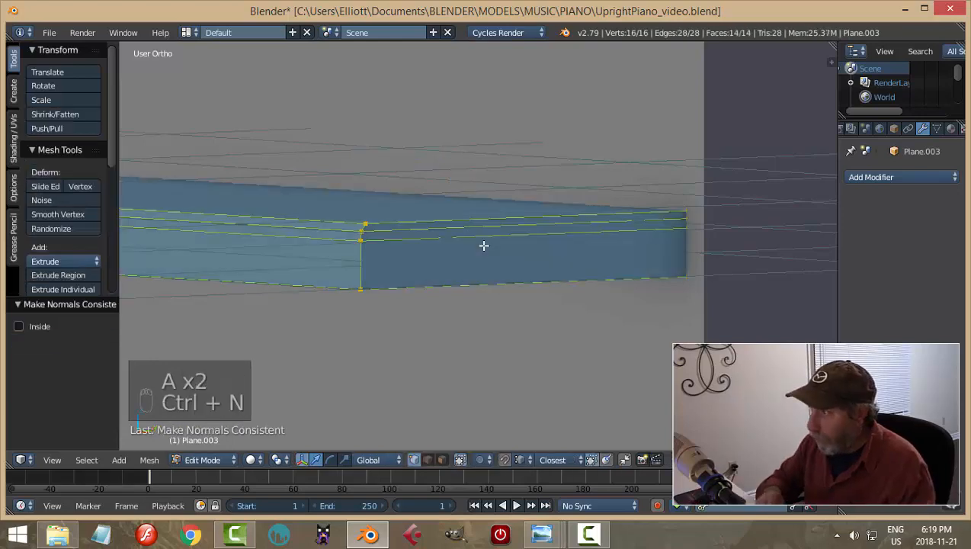
{"action": "key", "text": "a"}
{"action": "key", "text": "Tab"}
{"action": "left_click", "coordinate": [449, 234]}
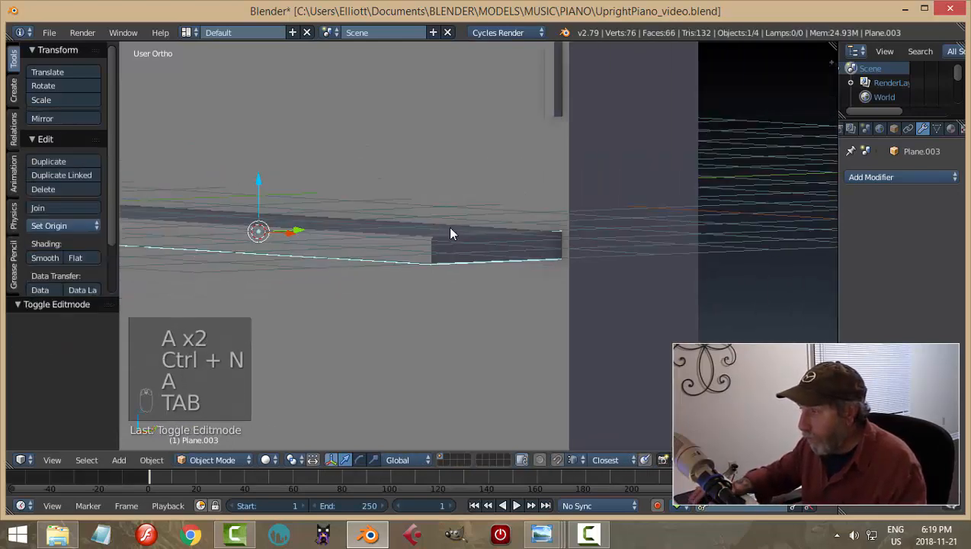
Add two loop cuts across the slab's width and scale them apart by about 2.967 along X, close to both ends
{"action": "middle_click_drag", "start_coordinate": [449, 234], "coordinate": [546, 260]}
{"action": "key", "text": "Tab"}
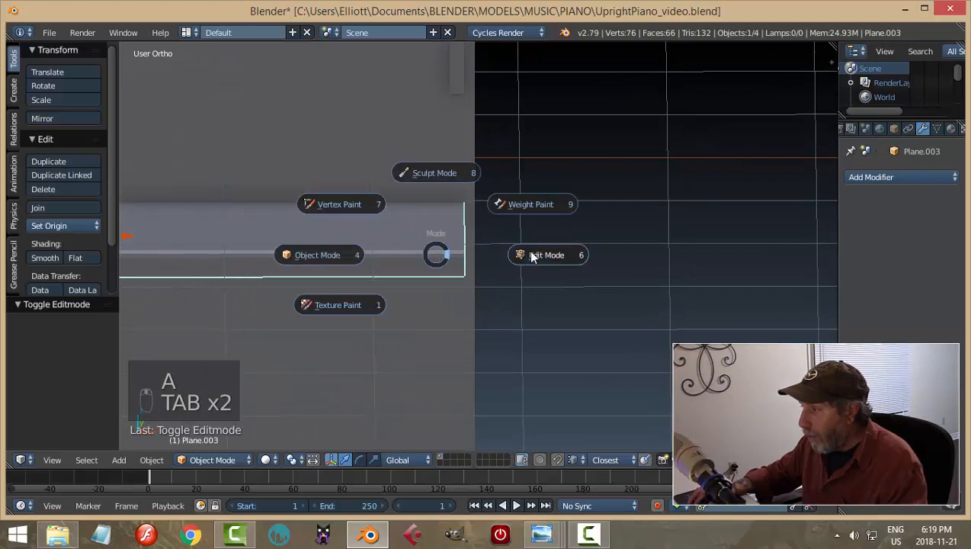
{"action": "left_click", "coordinate": [531, 256]}
{"action": "scroll", "coordinate": [492, 264], "scroll_direction": "down", "scroll_amount": 2}
{"action": "middle_click_drag", "start_coordinate": [426, 264], "coordinate": [609, 229], "text": "shift"}
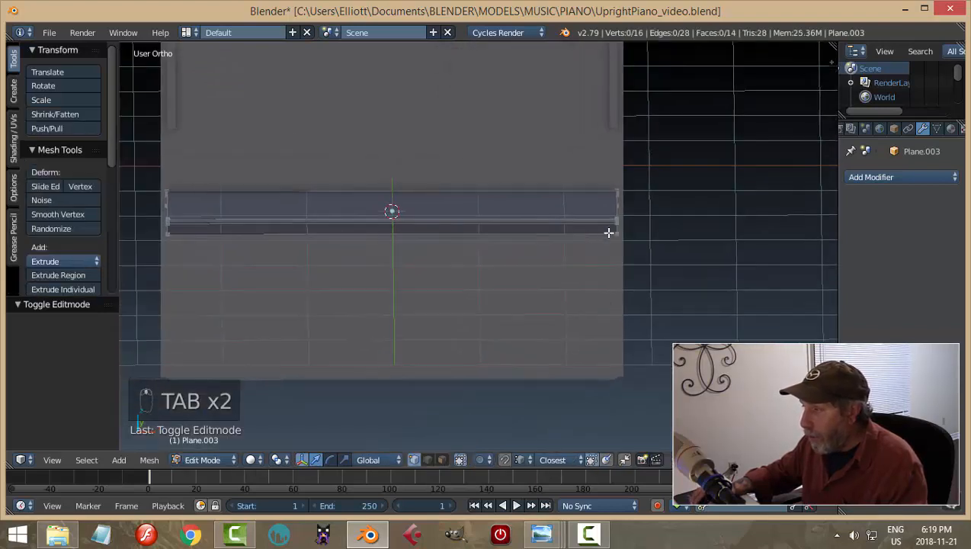
{"action": "key", "text": "ctrl+r"}
{"action": "scroll", "coordinate": [428, 216], "scroll_direction": "up", "scroll_amount": 1}
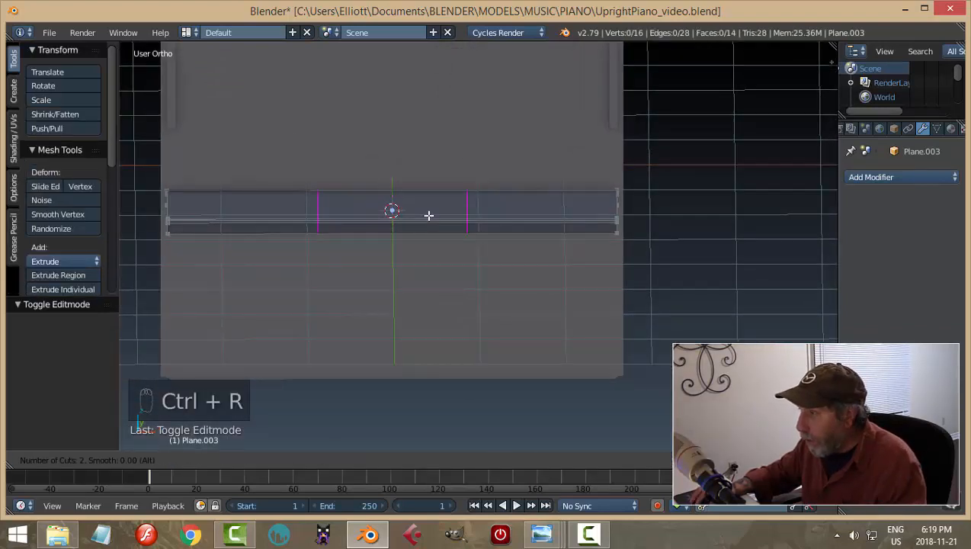
{"action": "left_click", "coordinate": [428, 215]}
{"action": "right_click", "coordinate": [428, 216]}
{"action": "key", "text": "s"}
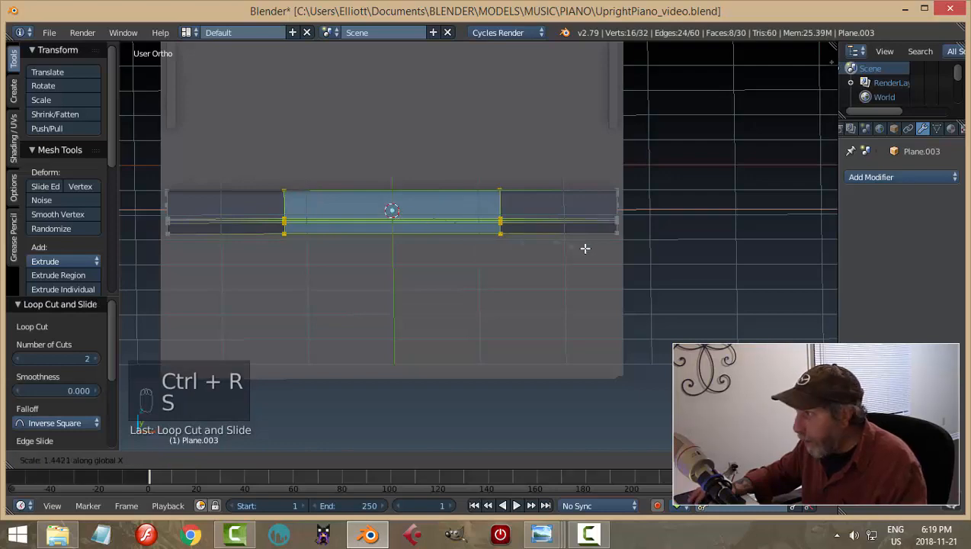
{"action": "left_click", "coordinate": [742, 270]}
Add one lengthwise loop cut on the slab close to its front edge and another close to its rear edge
{"action": "middle_click_drag", "start_coordinate": [741, 269], "coordinate": [496, 233]}
{"action": "scroll", "coordinate": [610, 259], "scroll_direction": "up", "scroll_amount": 3}
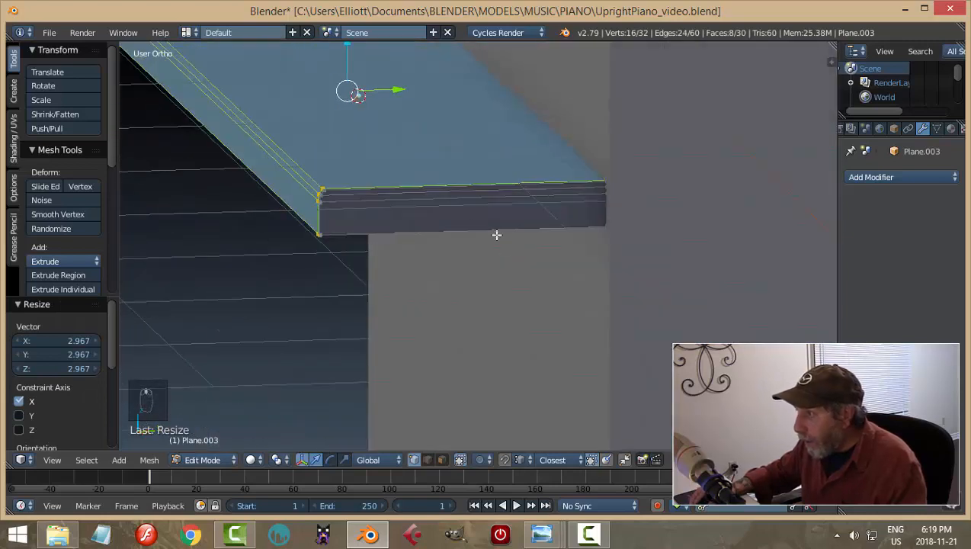
{"action": "key", "text": "ctrl+r"}
{"action": "left_click", "coordinate": [460, 208]}
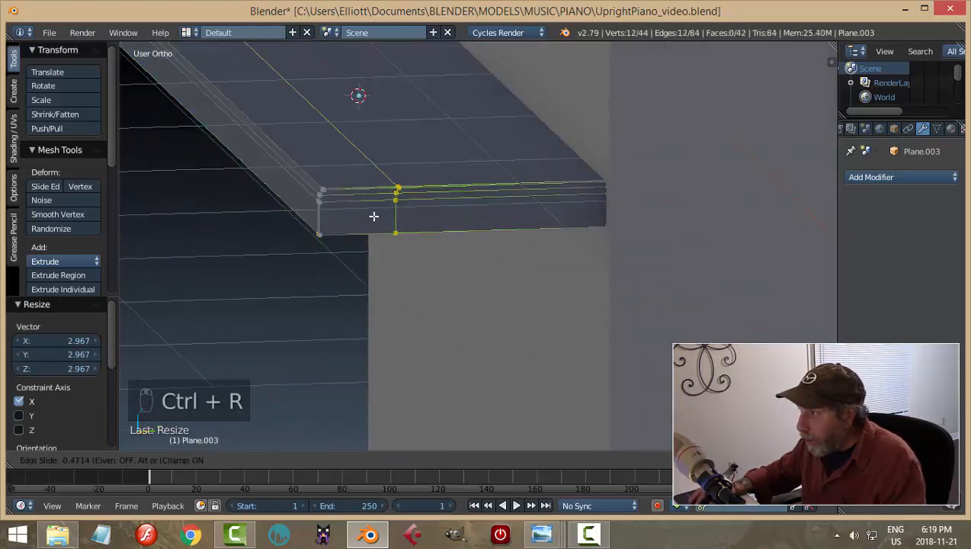
{"action": "left_click", "coordinate": [321, 220]}
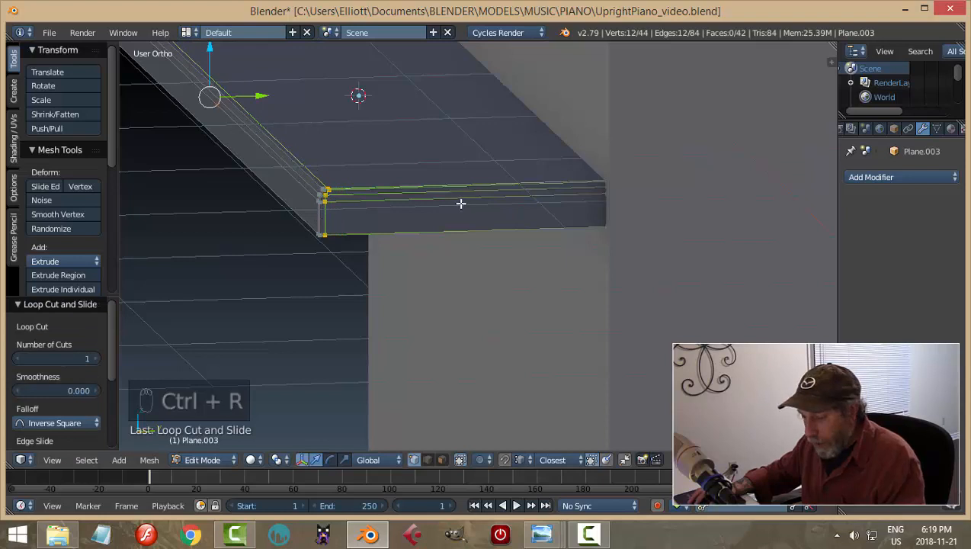
{"action": "key", "text": "ctrl+r"}
{"action": "left_click", "coordinate": [531, 196]}
{"action": "left_click", "coordinate": [602, 211]}
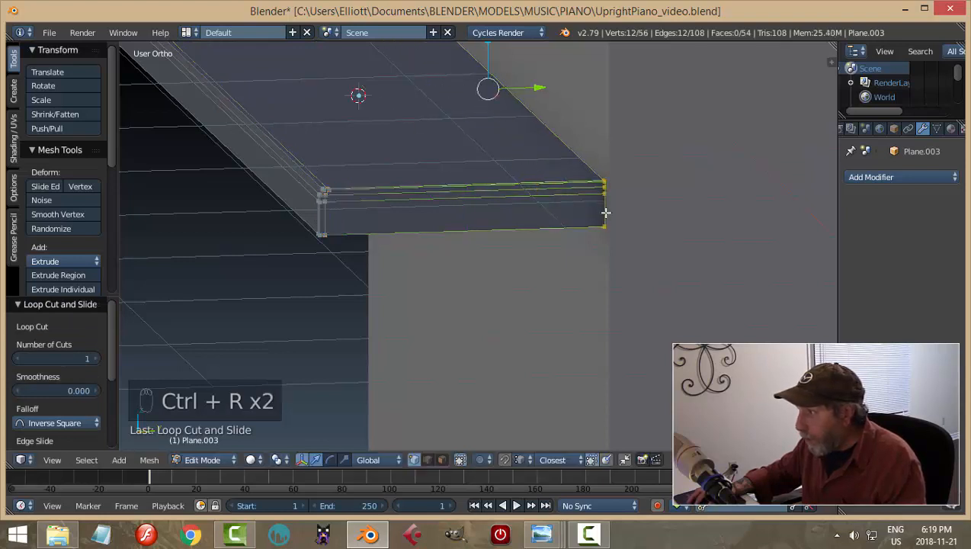
Return to object mode and add a Subdivision Surface modifier with 2 view subdivisions to the slab
{"action": "key", "text": "a"}
{"action": "key", "text": "Tab"}
{"action": "left_click", "coordinate": [869, 177]}
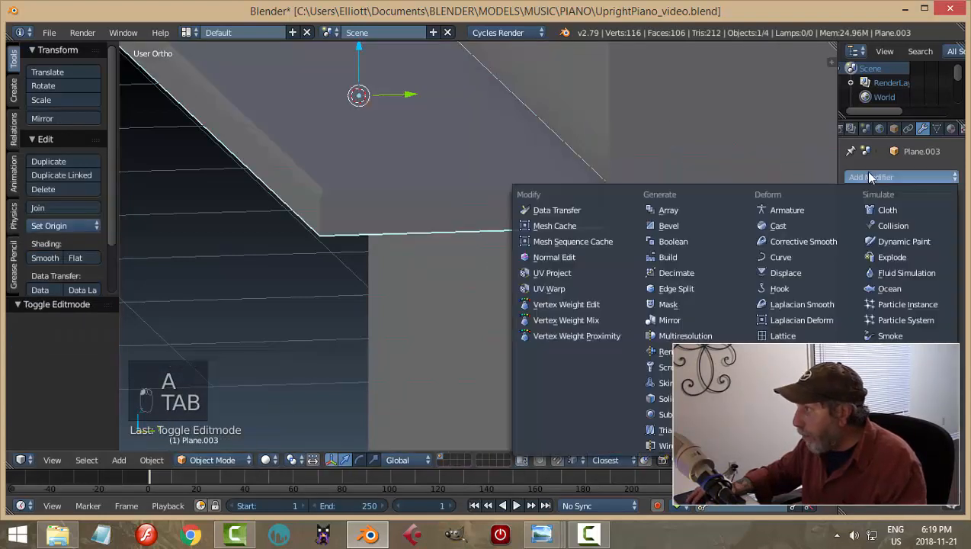
{"action": "left_click", "coordinate": [665, 413]}
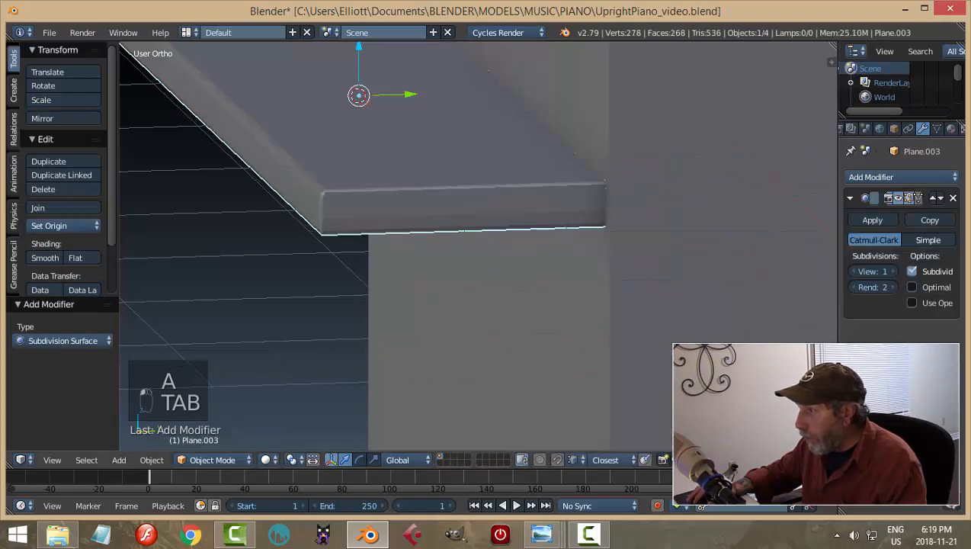
{"action": "left_click", "coordinate": [892, 271]}
Apply smooth shading to the slab and deselect it
{"action": "middle_click_drag", "start_coordinate": [583, 283], "coordinate": [412, 265]}
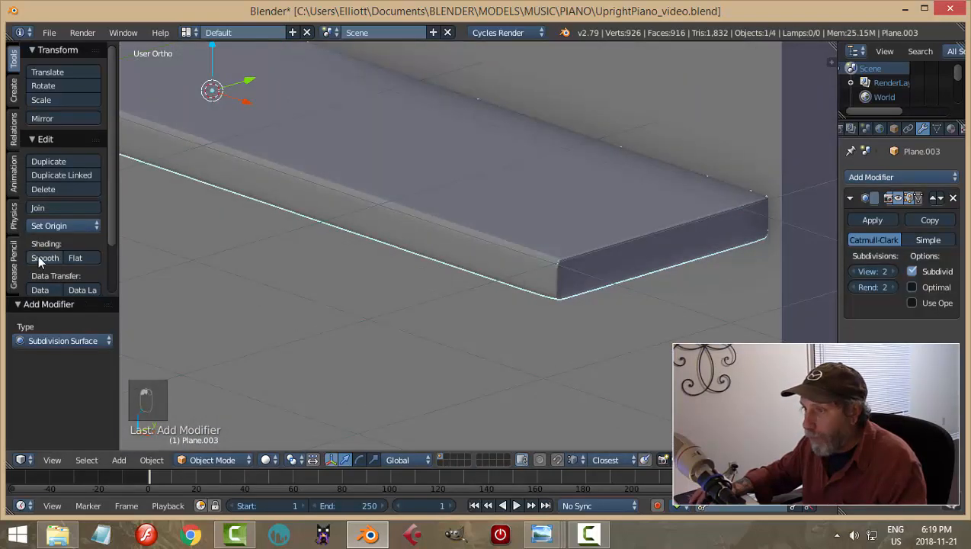
{"action": "left_click", "coordinate": [44, 258]}
{"action": "scroll", "coordinate": [465, 268], "scroll_direction": "down", "scroll_amount": 4}
{"action": "key", "text": "a"}
{"action": "mouse_move", "coordinate": [511, 249]}
{"action": "middle_mouse_down"}
{"action": "mouse_move", "coordinate": [583, 263]}
{"action": "mouse_move", "coordinate": [610, 256]}
{"action": "mouse_move", "coordinate": [524, 277]}
{"action": "mouse_move", "coordinate": [515, 259]}
{"action": "middle_mouse_up"}
Add two more loop cuts across the slab's width, scale them apart along X toward the ends, and return to object mode
{"action": "right_click", "coordinate": [521, 253]}
{"action": "key", "text": "Tab"}
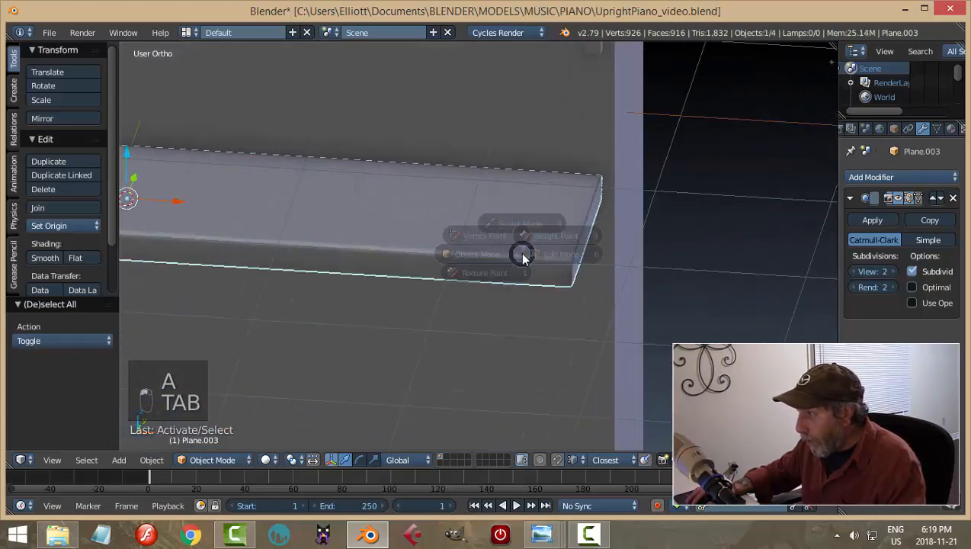
{"action": "scroll", "coordinate": [488, 268], "scroll_direction": "up", "scroll_amount": 2}
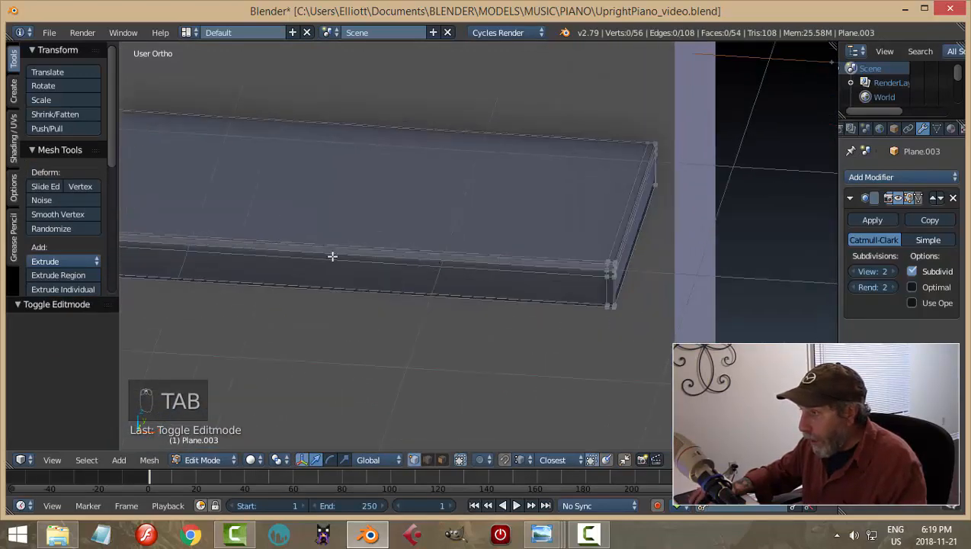
{"action": "scroll", "coordinate": [332, 255], "scroll_direction": "down", "scroll_amount": 2}
{"action": "middle_click_drag", "start_coordinate": [329, 256], "coordinate": [305, 244]}
{"action": "key", "text": "ctrl+r"}
{"action": "scroll", "coordinate": [307, 245], "scroll_direction": "up", "scroll_amount": 1}
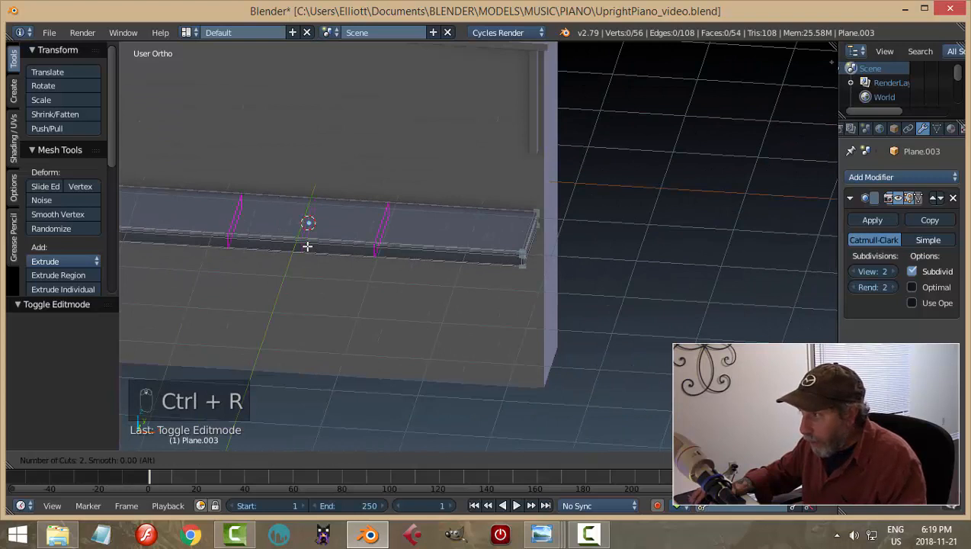
{"action": "left_click", "coordinate": [307, 245]}
{"action": "right_click", "coordinate": [308, 242]}
{"action": "key", "text": "s"}
{"action": "key", "text": "x"}
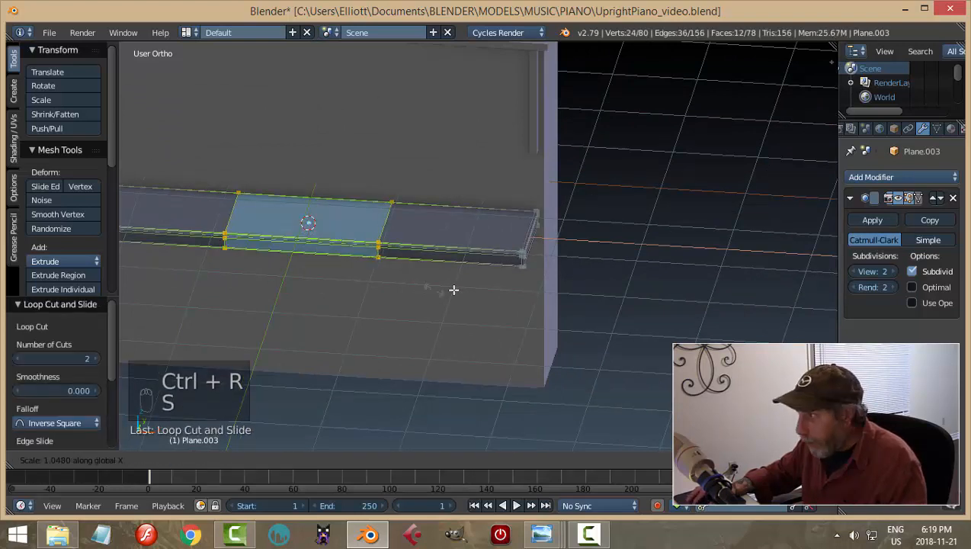
{"action": "left_click", "coordinate": [674, 333]}
{"action": "key", "text": "a"}
{"action": "key", "text": "Tab"}
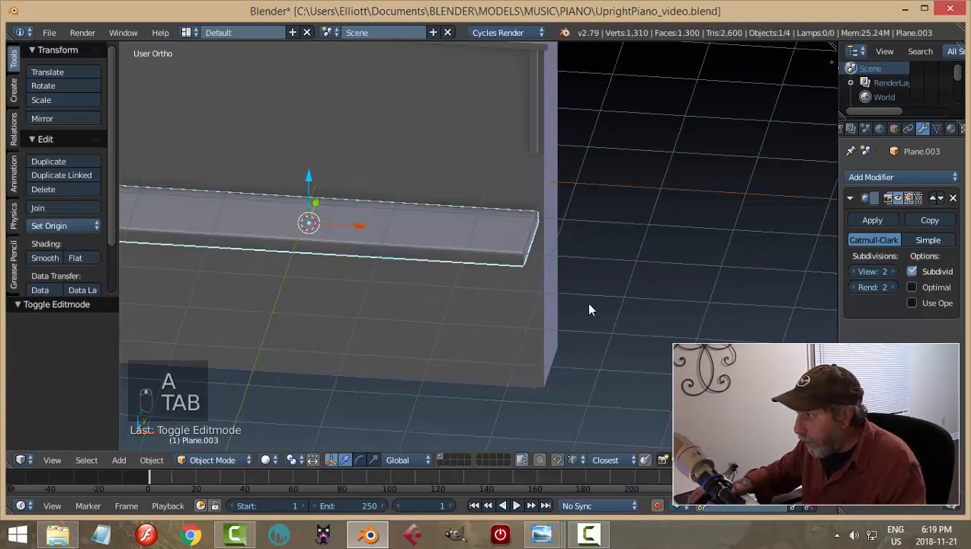
Deselect the slab, check its rounded edges against the piano body, and save the file
{"action": "middle_click_drag", "start_coordinate": [589, 308], "coordinate": [537, 310]}
{"action": "scroll", "coordinate": [537, 312], "scroll_direction": "up", "scroll_amount": 3}
{"action": "key", "text": "a"}
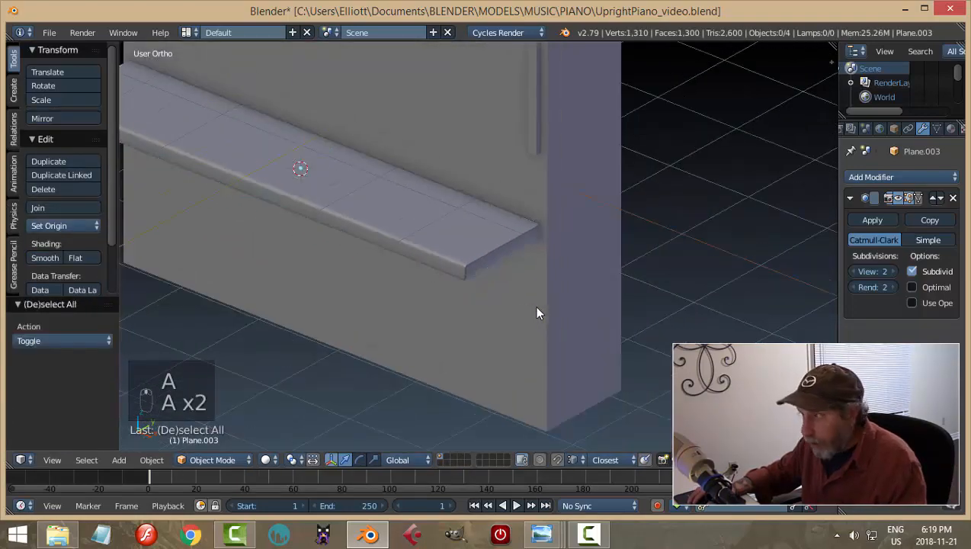
{"action": "scroll", "coordinate": [535, 308], "scroll_direction": "down", "scroll_amount": 3}
{"action": "middle_click_drag", "start_coordinate": [514, 285], "coordinate": [539, 288]}
{"action": "key", "text": "ctrl+s"}
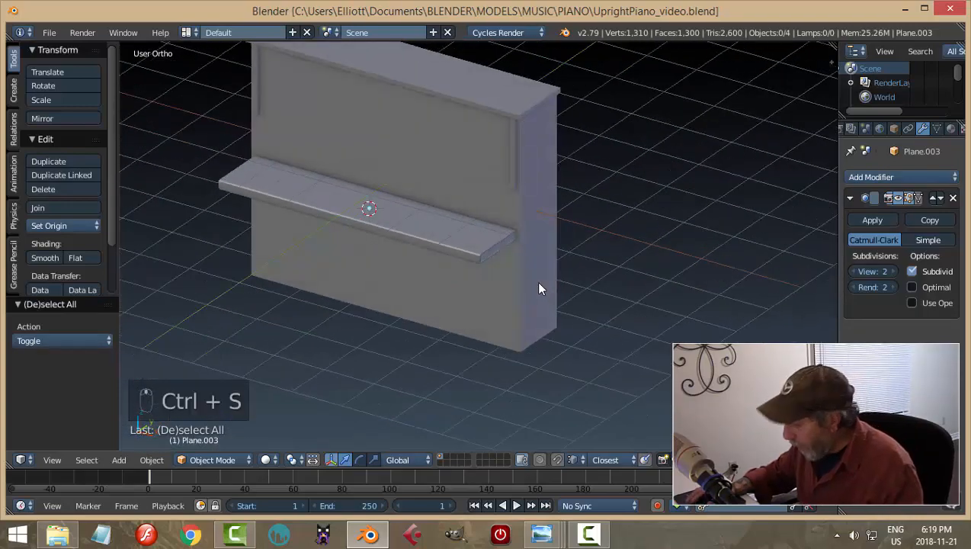
Select the slab and compare its profile with the piano side diagram in the right orthographic view
{"action": "key", "text": "KP_3"}
{"action": "scroll", "coordinate": [537, 282], "scroll_direction": "up", "scroll_amount": 3}
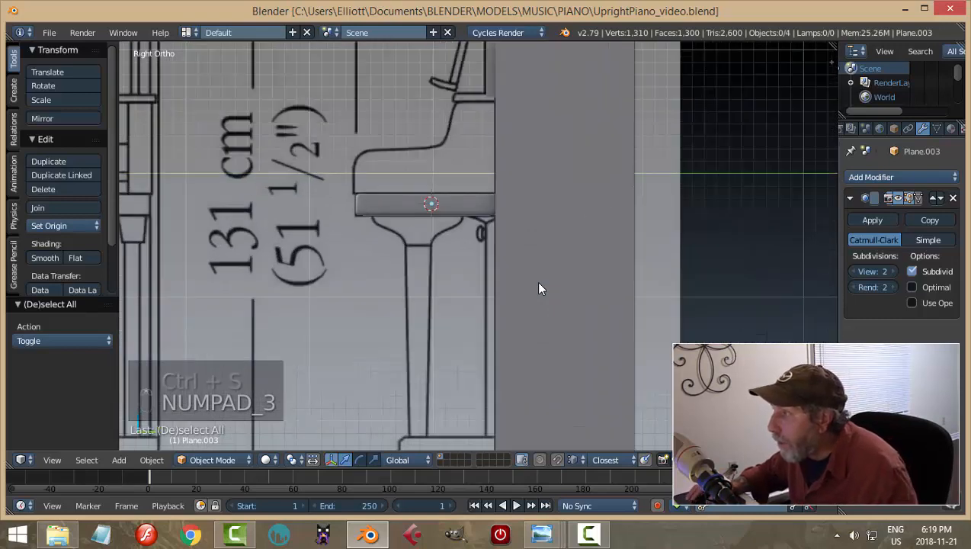
{"action": "mouse_move", "coordinate": [524, 285]}
{"action": "middle_mouse_down", "text": "shift"}
{"action": "mouse_move", "coordinate": [515, 342]}
{"action": "mouse_move", "coordinate": [500, 187]}
{"action": "middle_mouse_up", "text": "shift"}
{"action": "right_click", "coordinate": [397, 262]}
{"action": "scroll", "coordinate": [476, 299], "scroll_direction": "down", "scroll_amount": 2}
{"action": "scroll", "coordinate": [477, 298], "scroll_direction": "down", "scroll_amount": 2}
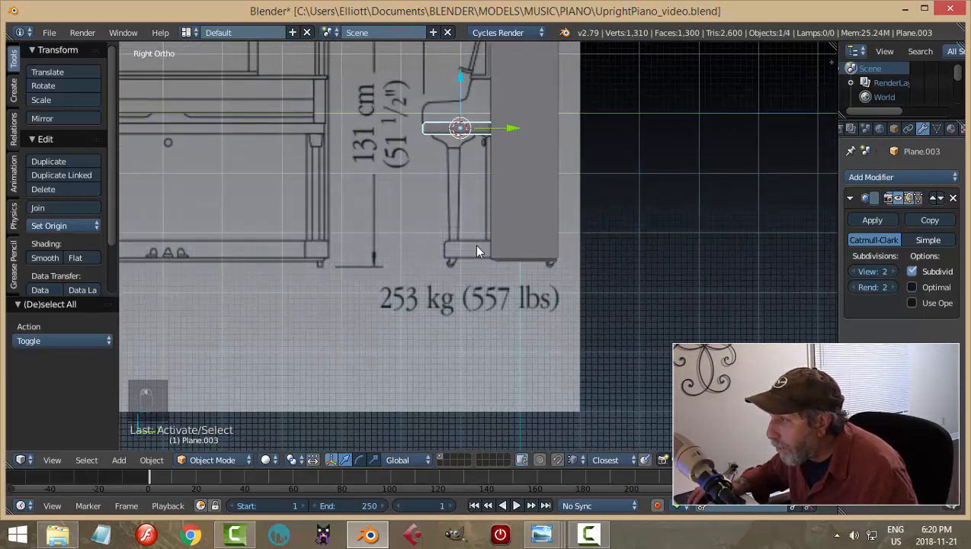
{"action": "scroll", "coordinate": [487, 227], "scroll_direction": "up", "scroll_amount": 1}
{"action": "scroll", "coordinate": [488, 226], "scroll_direction": "down", "scroll_amount": 2}
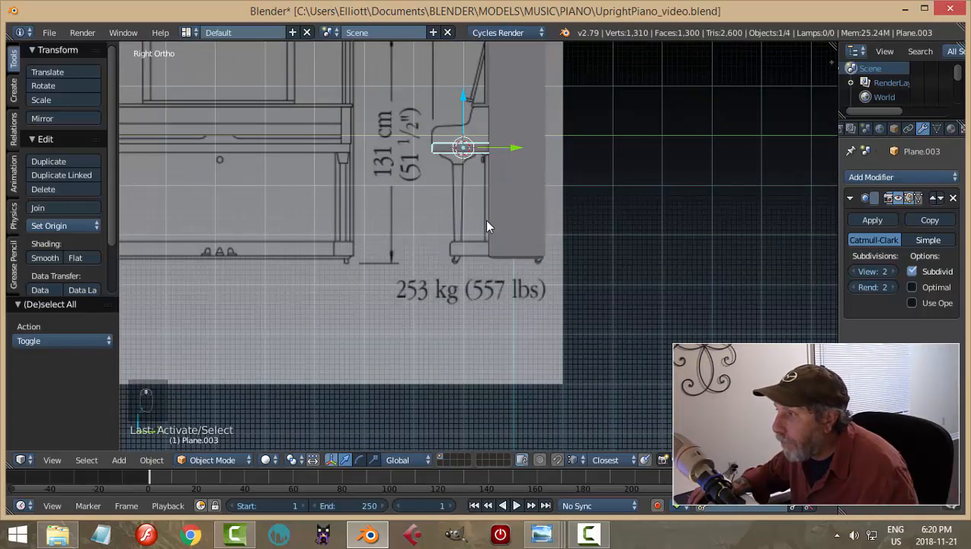
{"action": "middle_click_drag", "start_coordinate": [496, 204], "coordinate": [484, 287], "text": "shift"}
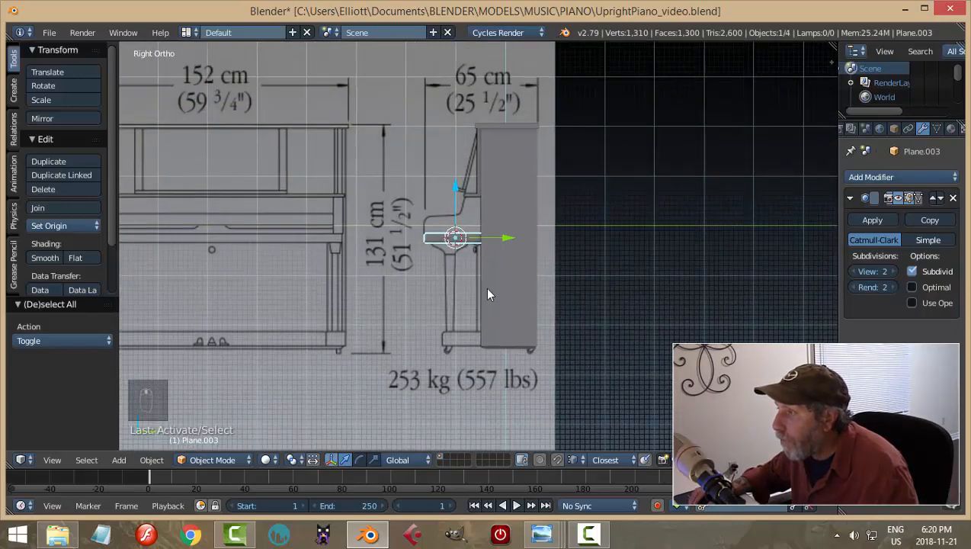
{"action": "scroll", "coordinate": [519, 266], "scroll_direction": "up", "scroll_amount": 4}
{"action": "middle_click_drag", "start_coordinate": [555, 237], "coordinate": [534, 290], "text": "shift"}
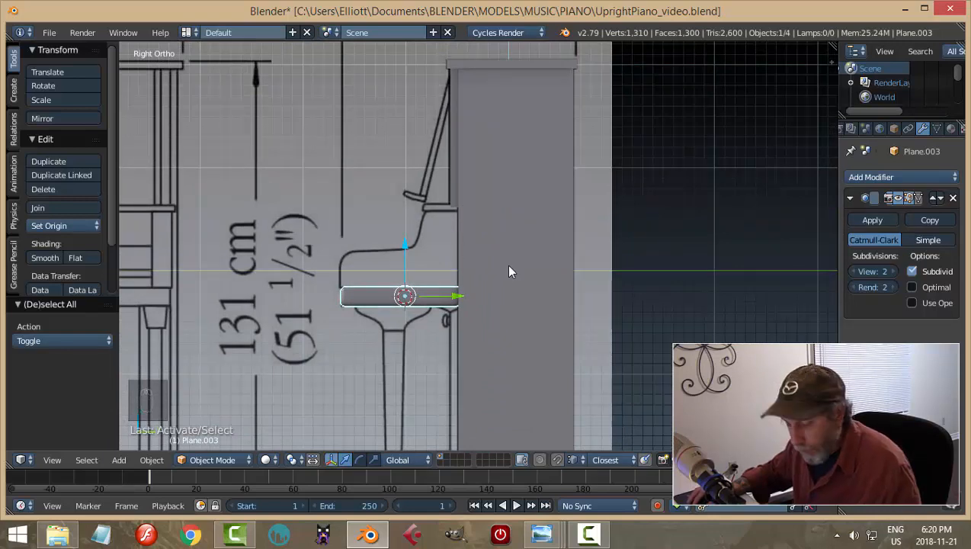
{"action": "scroll", "coordinate": [489, 286], "scroll_direction": "up", "scroll_amount": 4}
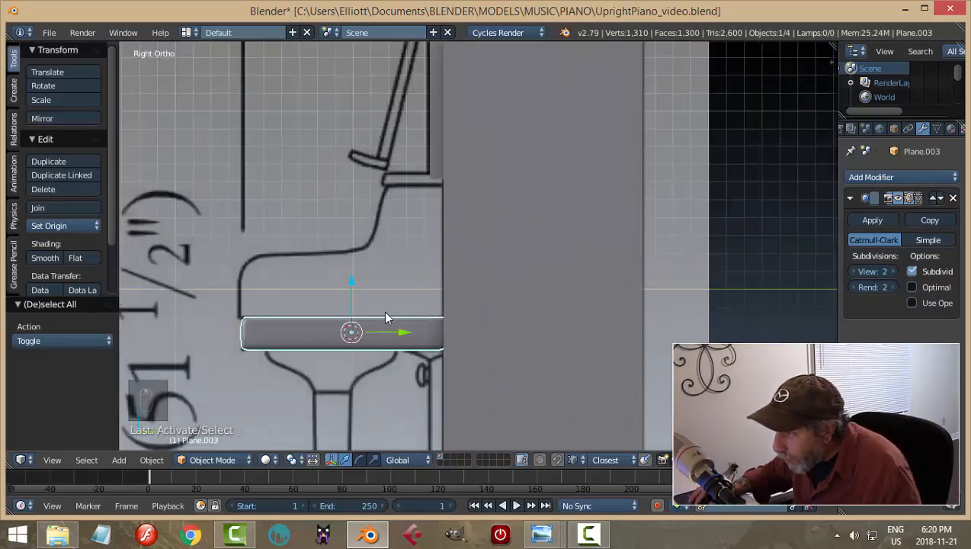
{"action": "middle_click_drag", "start_coordinate": [370, 342], "coordinate": [414, 308], "text": "shift"}
{"action": "scroll", "coordinate": [413, 307], "scroll_direction": "up", "scroll_amount": 2}
{"action": "middle_click_drag", "start_coordinate": [337, 298], "coordinate": [439, 237], "text": "shift"}
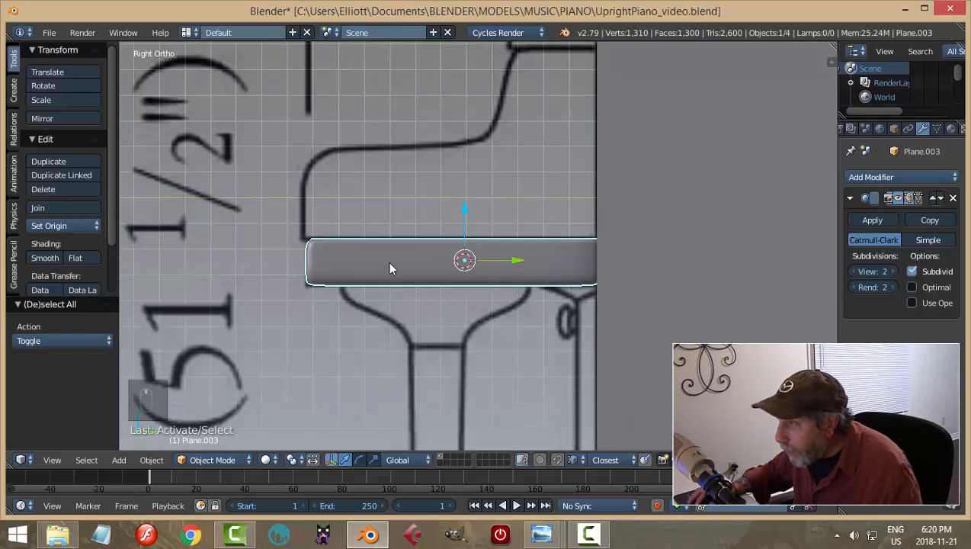
In edit mode, shift the lengthwise edge loop near the slab's front slightly closer to the front edge, and deselect the mesh
{"action": "key", "text": "Tab"}
{"action": "left_click", "coordinate": [474, 262]}
{"action": "scroll", "coordinate": [369, 297], "scroll_direction": "up", "scroll_amount": 2}
{"action": "middle_click_drag", "start_coordinate": [311, 288], "coordinate": [423, 285], "text": "shift"}
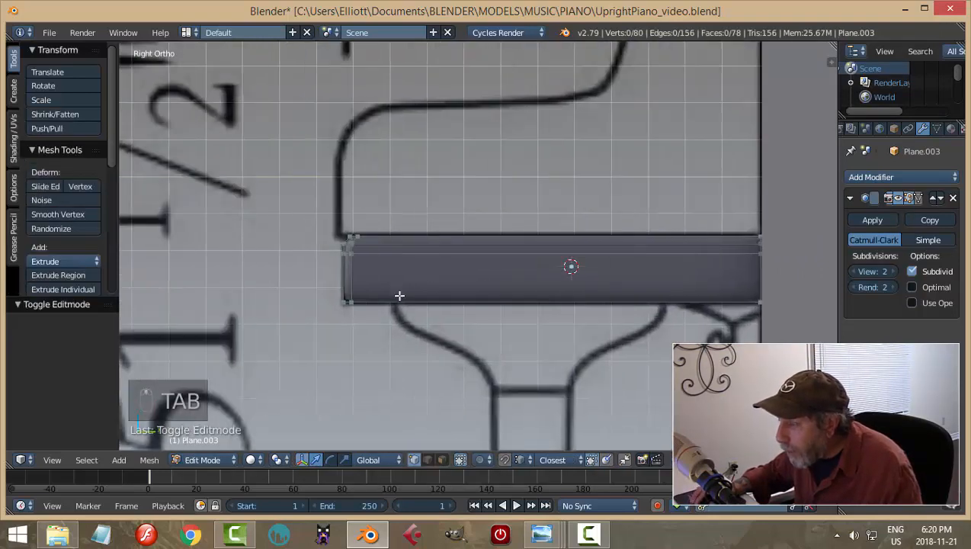
{"action": "scroll", "coordinate": [399, 295], "scroll_direction": "up", "scroll_amount": 2}
{"action": "left_click", "coordinate": [296, 285], "text": "alt"}
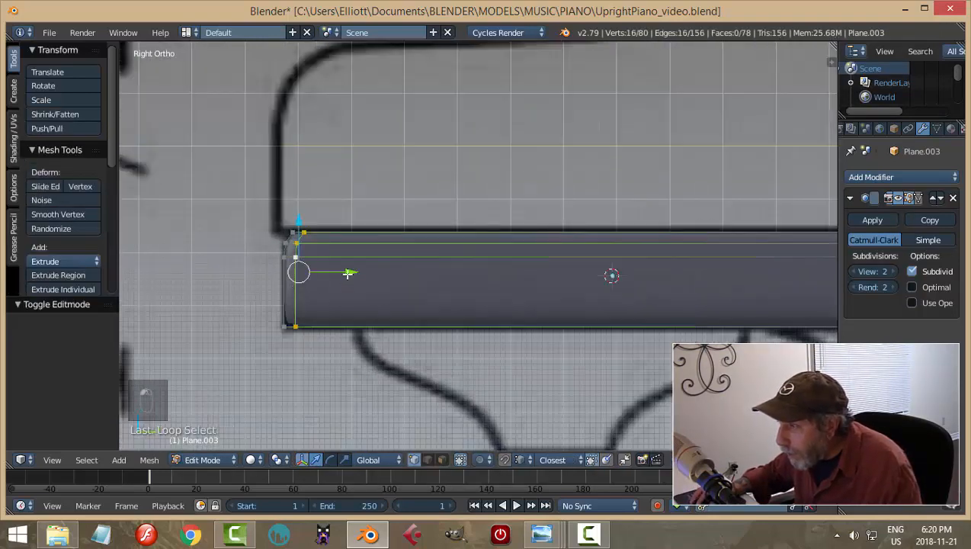
{"action": "left_click_drag", "start_coordinate": [348, 273], "coordinate": [343, 274]}
{"action": "key", "text": "a"}
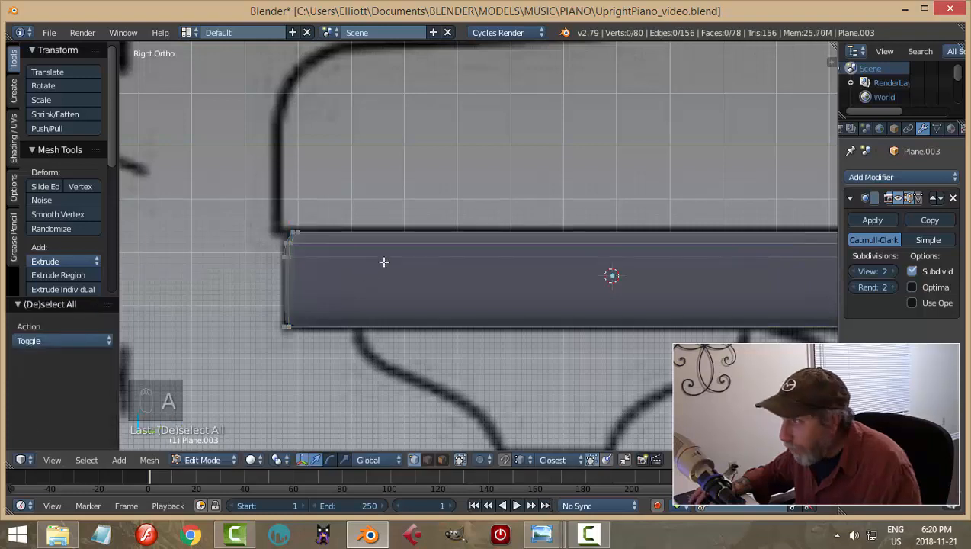
Add another lengthwise loop cut, move it along Y close to the slab's front edge, and return to object mode
{"action": "key", "text": "ctrl+r"}
{"action": "left_click", "coordinate": [385, 251]}
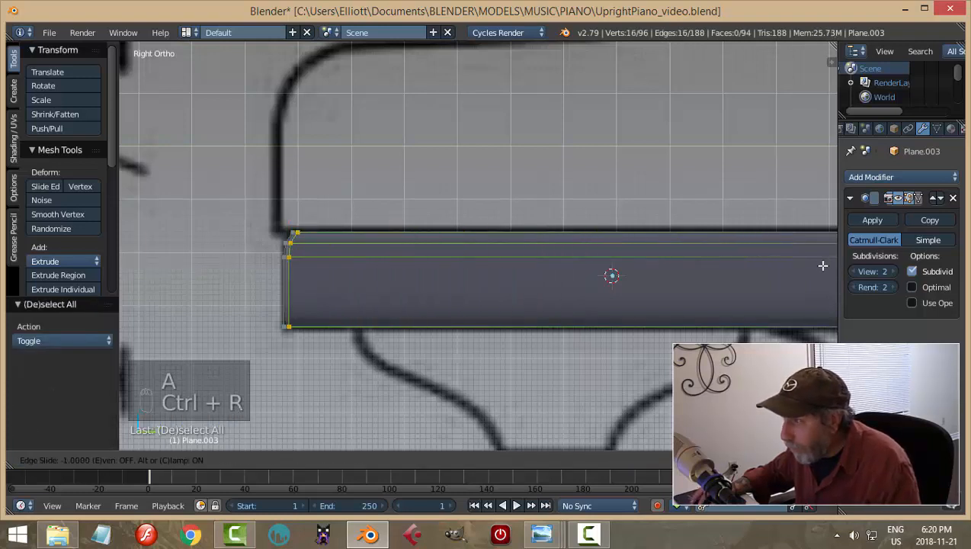
{"action": "right_click", "coordinate": [383, 290]}
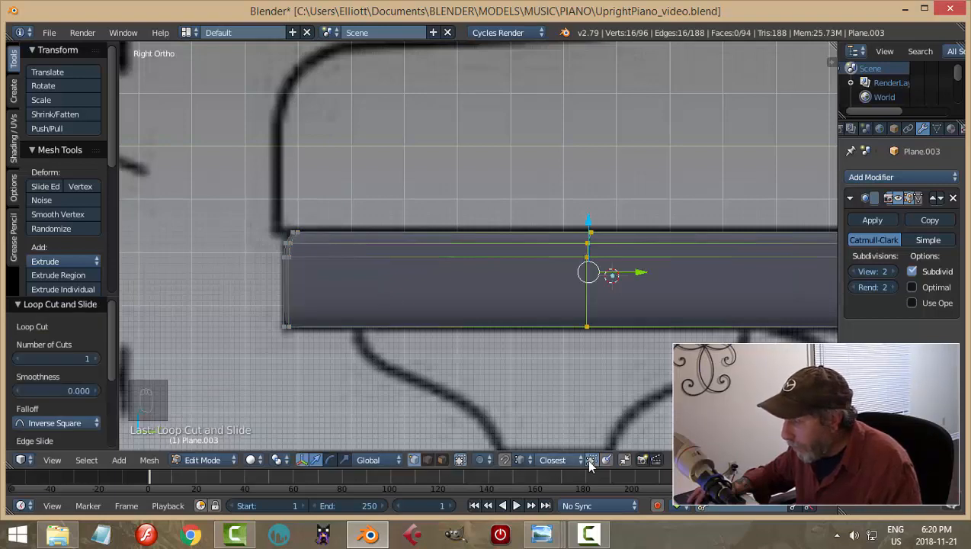
{"action": "left_click_drag", "start_coordinate": [644, 274], "coordinate": [360, 290]}
{"action": "key", "text": "Tab"}
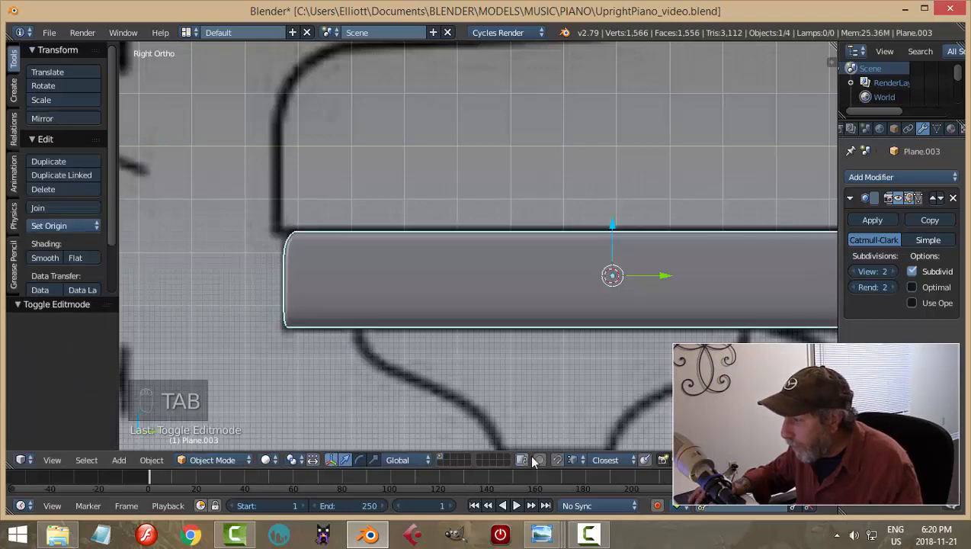
{"action": "key", "text": "a"}
{"action": "key", "text": "a"}
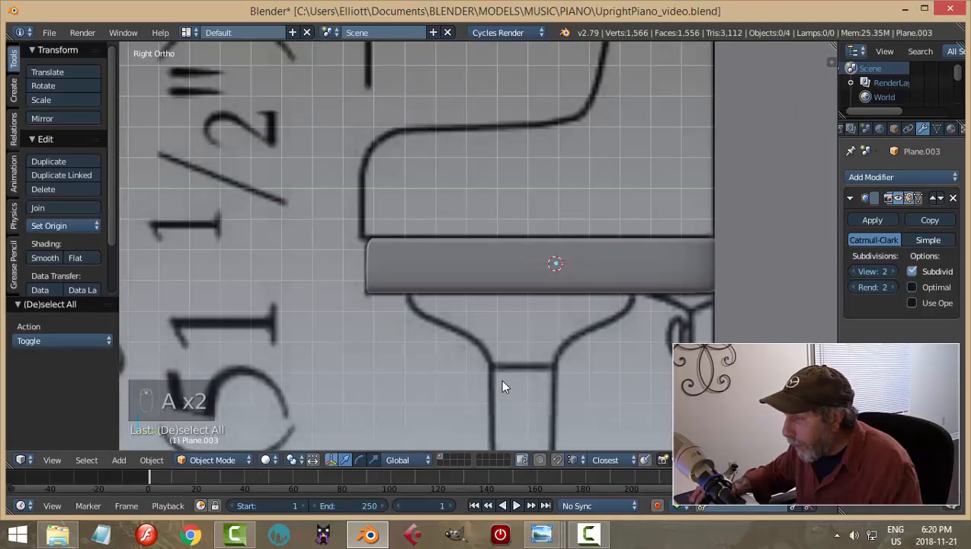
Duplicate the slab and move the copy straight up along Z to the ledge below the diagram's music desk
{"action": "right_click", "coordinate": [579, 328]}
{"action": "scroll", "coordinate": [588, 327], "scroll_direction": "down", "scroll_amount": 7}
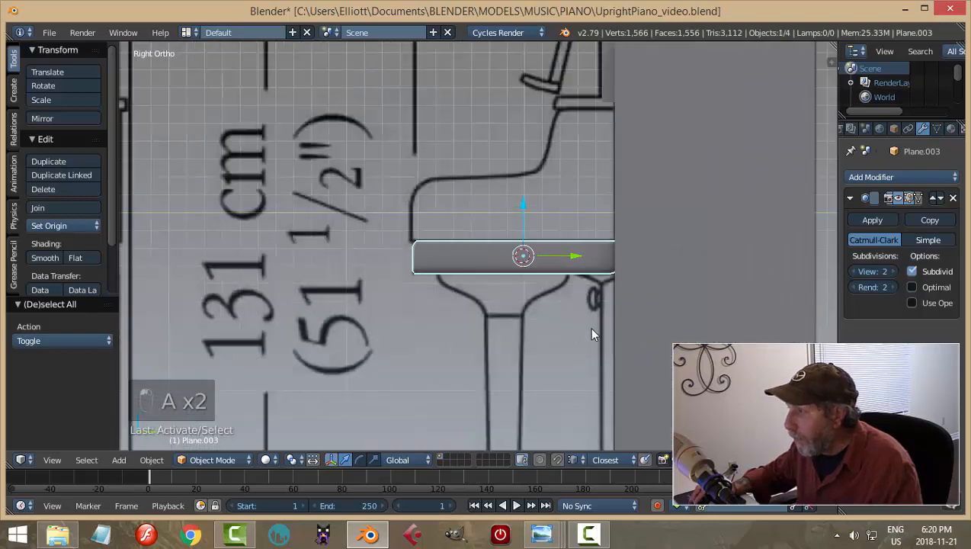
{"action": "middle_click_drag", "start_coordinate": [585, 248], "coordinate": [529, 311], "text": "shift"}
{"action": "key", "text": "shift+d"}
{"action": "key", "text": "z"}
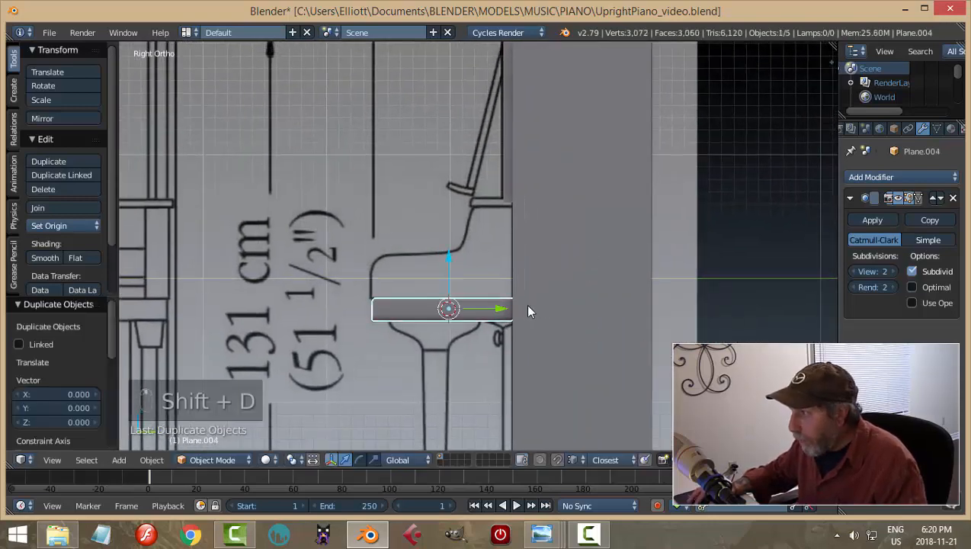
{"action": "left_click", "coordinate": [459, 152]}
Edit the raised copy in wireframe with nothing selected, and start box-selecting the vertices at its front end
{"action": "key", "text": "Tab"}
{"action": "left_click", "coordinate": [617, 256]}
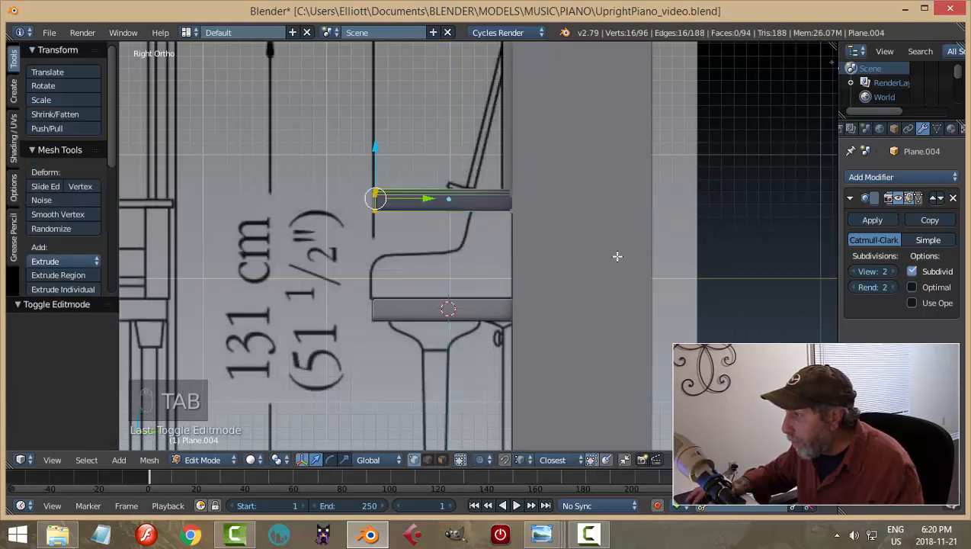
{"action": "key", "text": "a"}
{"action": "key", "text": "a"}
{"action": "key", "text": "z"}
{"action": "left_click", "coordinate": [564, 260]}
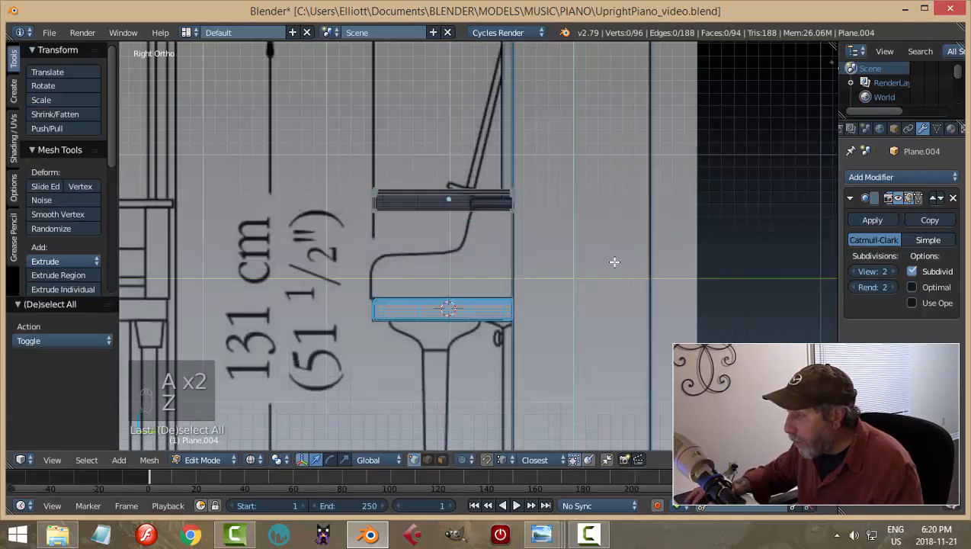
{"action": "scroll", "coordinate": [570, 244], "scroll_direction": "up", "scroll_amount": 3}
{"action": "middle_click_drag", "start_coordinate": [572, 239], "coordinate": [581, 288], "text": "shift"}
{"action": "scroll", "coordinate": [579, 290], "scroll_direction": "up", "scroll_amount": 2}
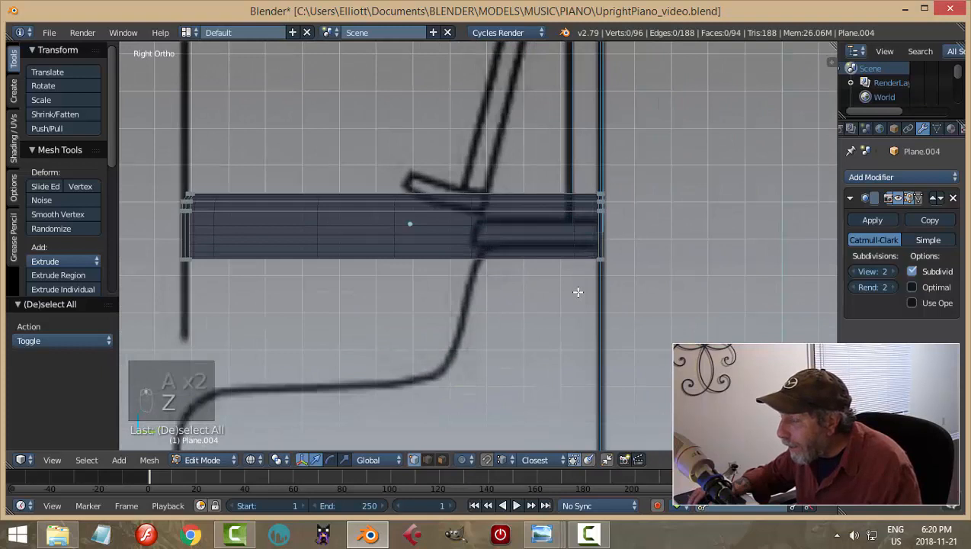
{"action": "scroll", "coordinate": [578, 292], "scroll_direction": "down", "scroll_amount": 1}
{"action": "key", "text": "b"}
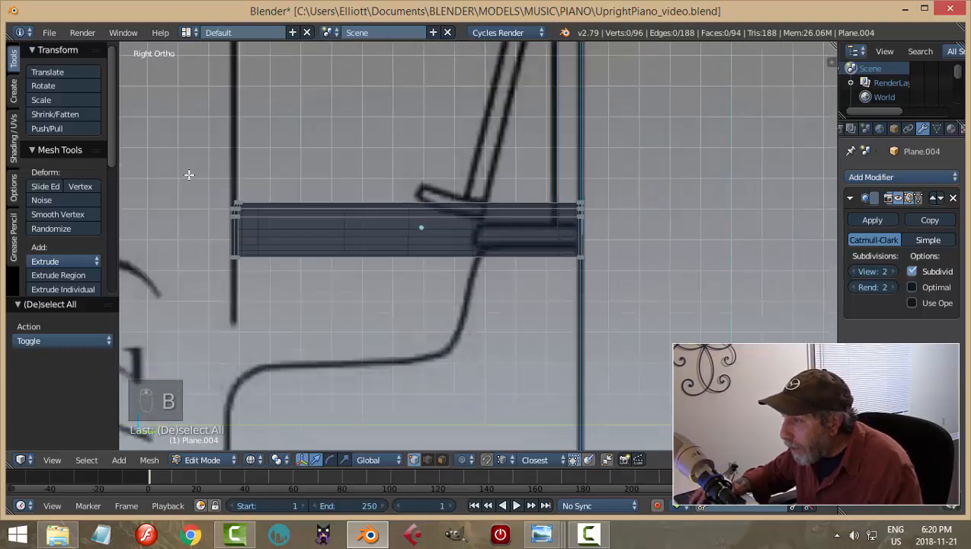
Thin the copied board by lowering its upper vertices and raising its lower ones to match the narrow shelf in the side reference
{"action": "left_click_drag", "start_coordinate": [188, 174], "coordinate": [598, 229]}
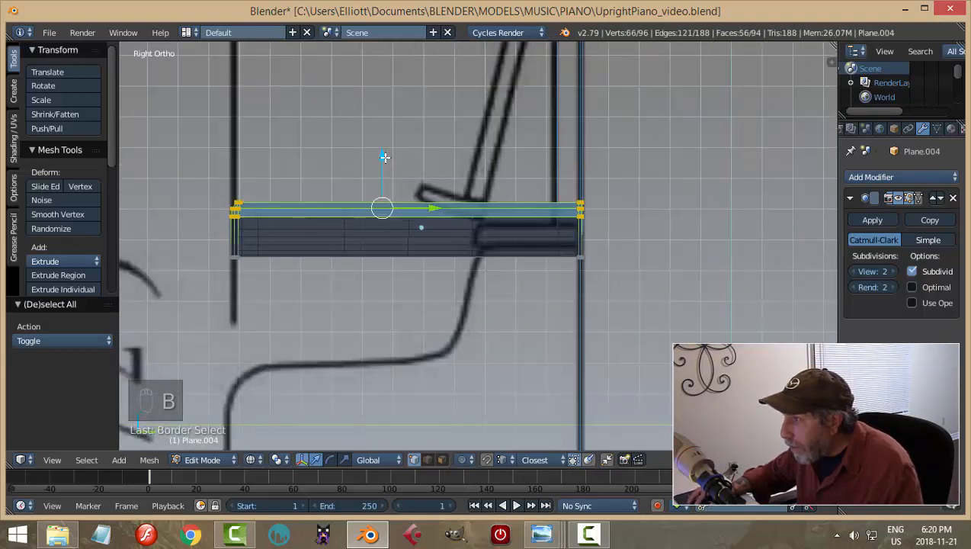
{"action": "left_click_drag", "start_coordinate": [385, 158], "coordinate": [391, 176]}
{"action": "key", "text": "a"}
{"action": "key", "text": "b"}
{"action": "left_click_drag", "start_coordinate": [640, 293], "coordinate": [205, 243]}
{"action": "left_click_drag", "start_coordinate": [364, 208], "coordinate": [371, 199]}
{"action": "key", "text": "a"}
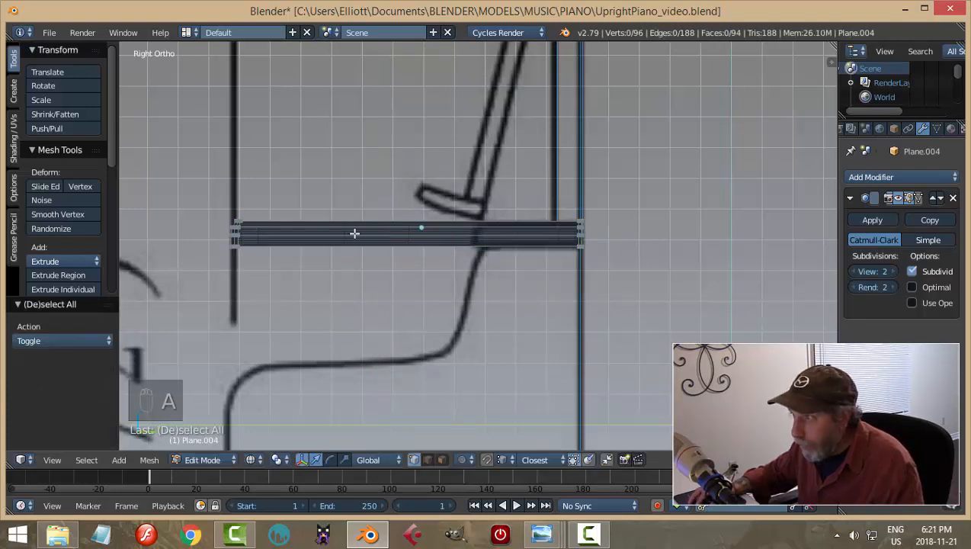
Move the board's front-end vertices 0.785 along Y to the reference shelf's front edge, then return to Object Mode in solid shading
{"action": "key", "text": "b"}
{"action": "left_click_drag", "start_coordinate": [179, 181], "coordinate": [285, 281]}
{"action": "key", "text": "g"}
{"action": "key", "text": "y"}
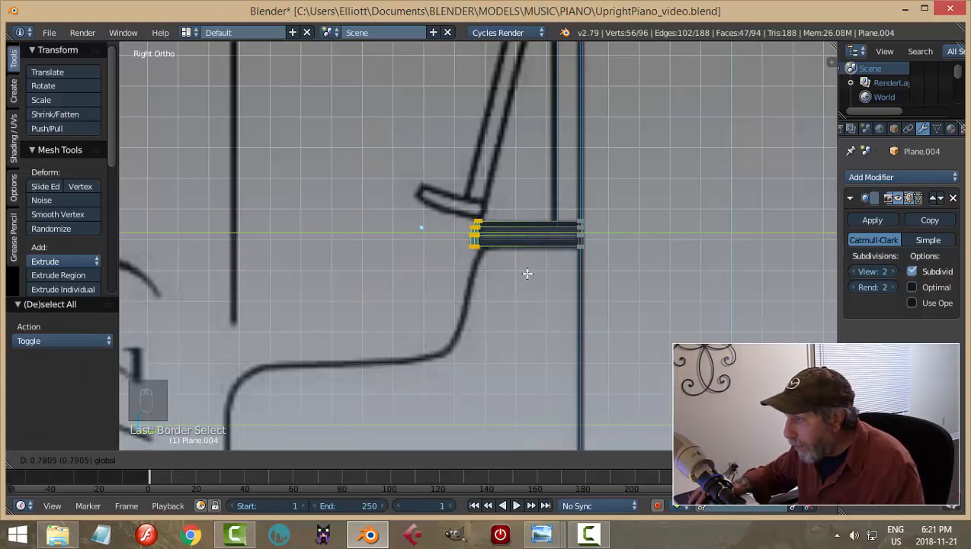
{"action": "left_click", "coordinate": [529, 275]}
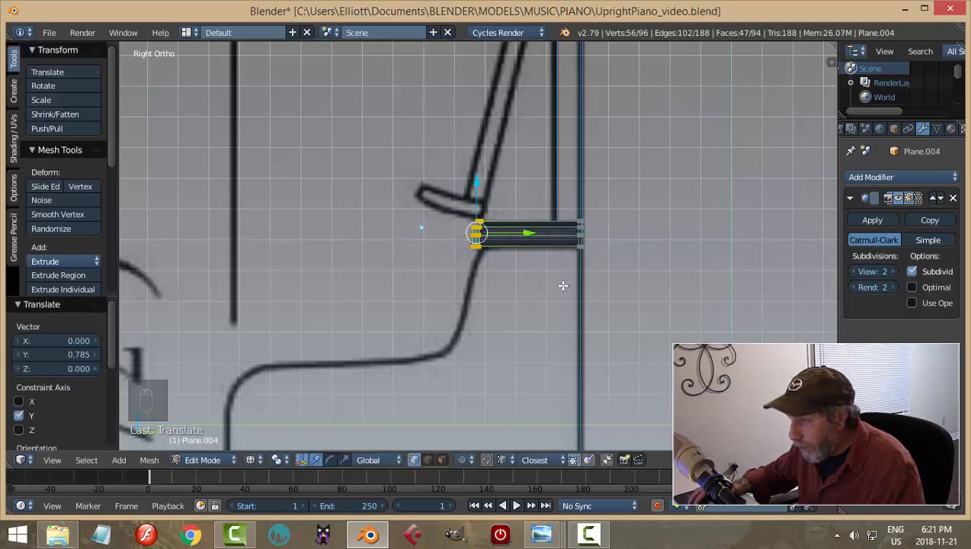
{"action": "key", "text": "a"}
{"action": "key", "text": "z"}
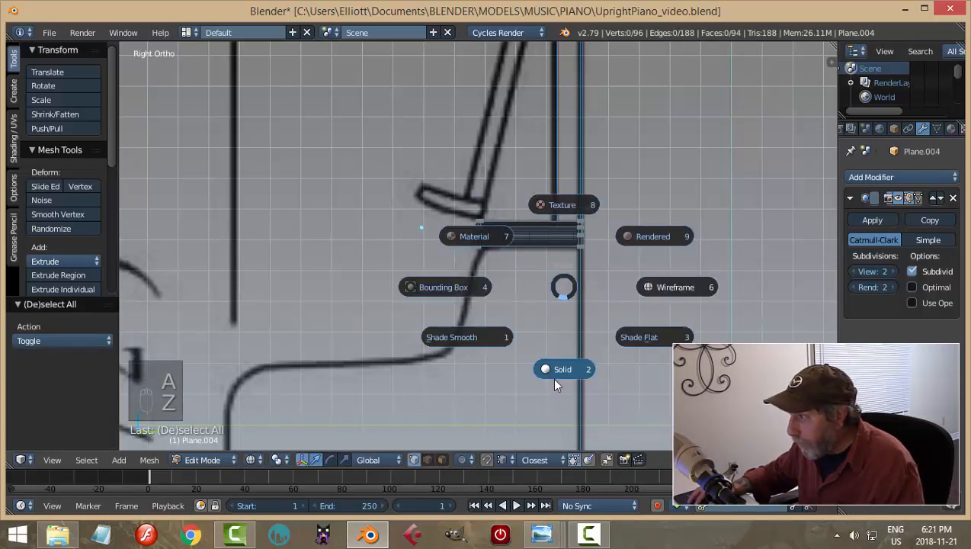
{"action": "left_click", "coordinate": [553, 374]}
{"action": "key", "text": "Tab"}
{"action": "middle_click_drag", "start_coordinate": [514, 351], "coordinate": [586, 319]}
{"action": "key", "text": "KP_1"}
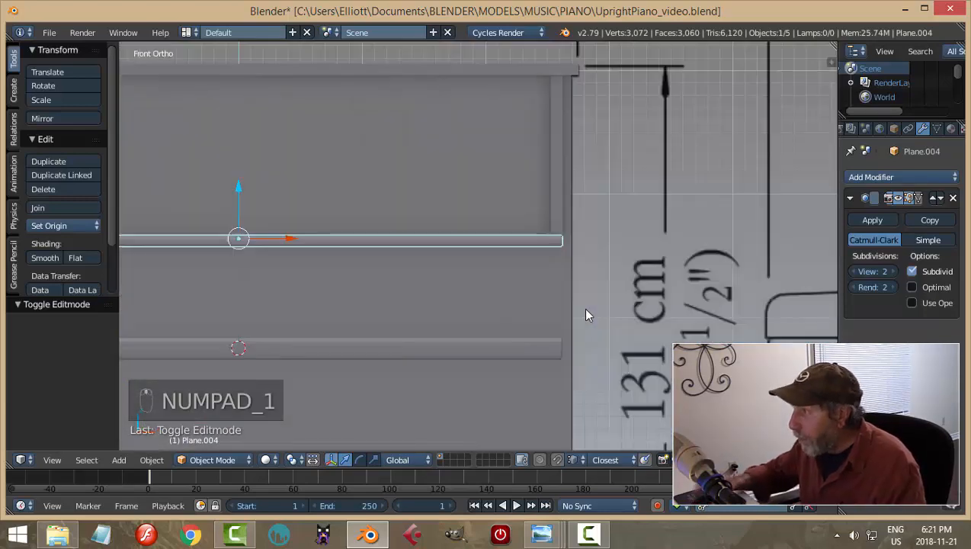
In front wireframe view, scale the whole shelf mesh to 0.672 along Z and lower it by 0.016 to fit the reference
{"action": "key", "text": "Tab"}
{"action": "left_click", "coordinate": [662, 314]}
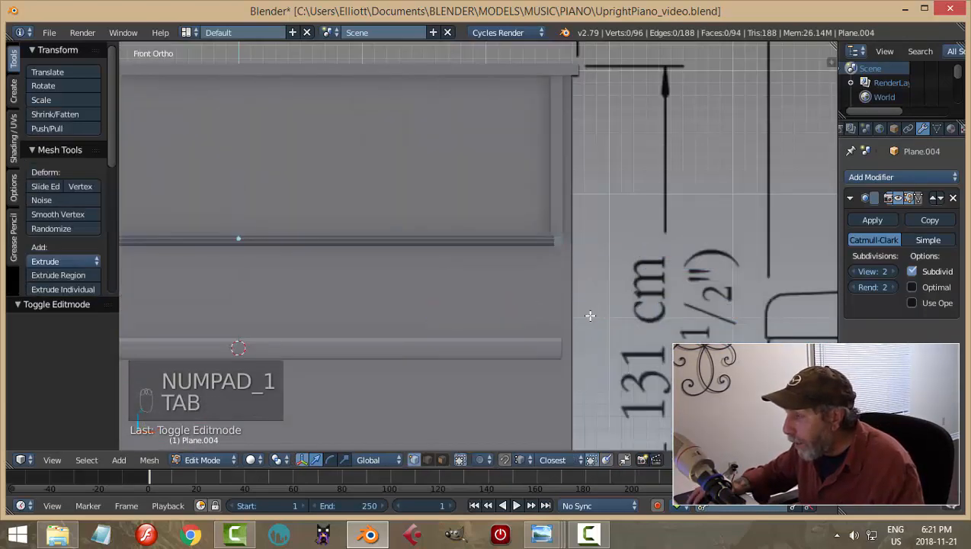
{"action": "key", "text": "z"}
{"action": "left_click", "coordinate": [684, 320]}
{"action": "scroll", "coordinate": [605, 325], "scroll_direction": "up", "scroll_amount": 3}
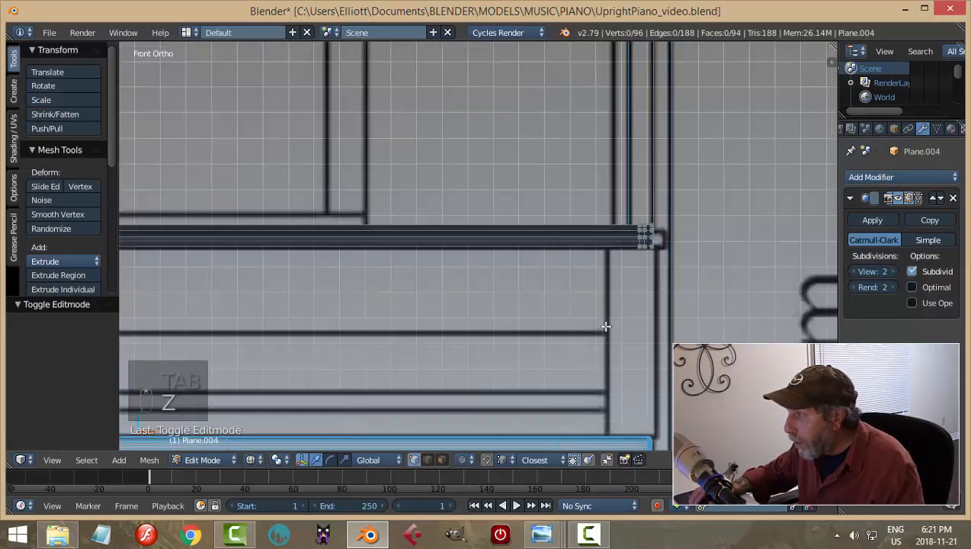
{"action": "key", "text": "a"}
{"action": "scroll", "coordinate": [603, 325], "scroll_direction": "down", "scroll_amount": 3}
{"action": "scroll", "coordinate": [567, 326], "scroll_direction": "up", "scroll_amount": 1}
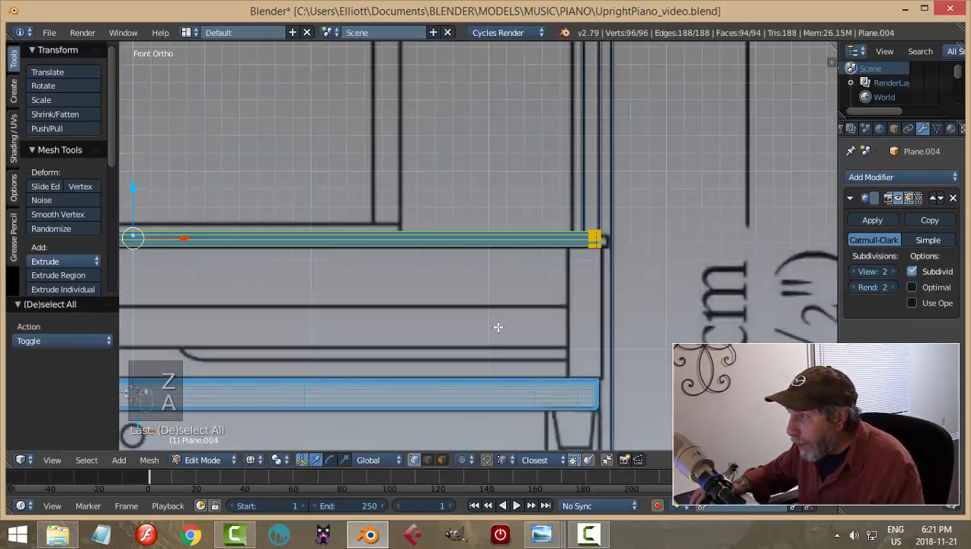
{"action": "scroll", "coordinate": [525, 316], "scroll_direction": "down", "scroll_amount": 2}
{"action": "middle_click_drag", "start_coordinate": [354, 319], "coordinate": [530, 317], "text": "shift"}
{"action": "middle_click_drag", "start_coordinate": [684, 300], "coordinate": [439, 304], "text": "shift"}
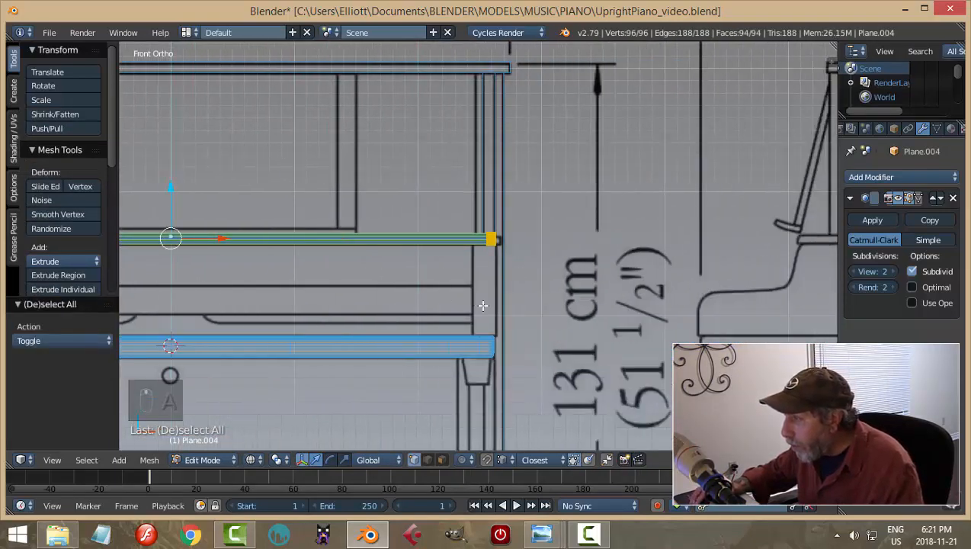
{"action": "scroll", "coordinate": [481, 304], "scroll_direction": "up", "scroll_amount": 3}
{"action": "scroll", "coordinate": [456, 304], "scroll_direction": "down", "scroll_amount": 1}
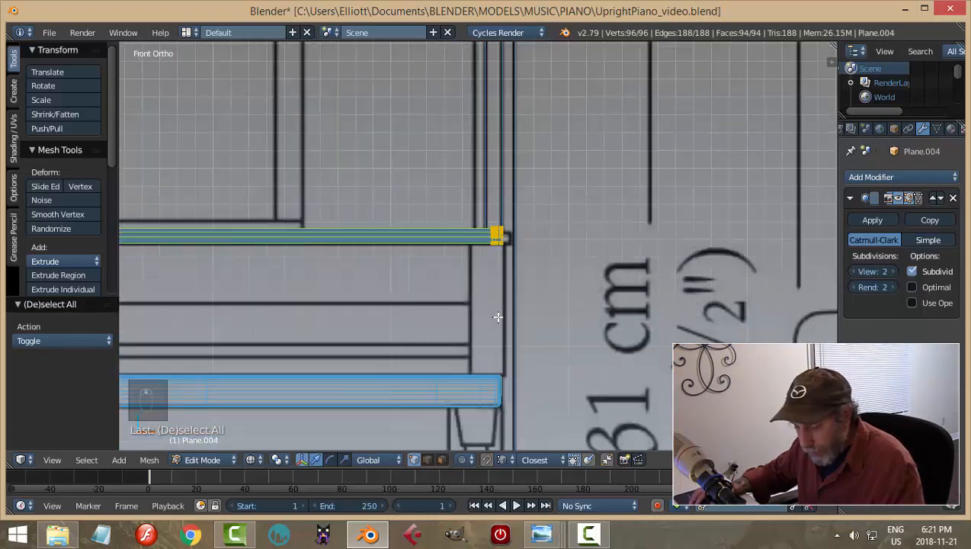
{"action": "key", "text": "s"}
{"action": "key", "text": "z"}
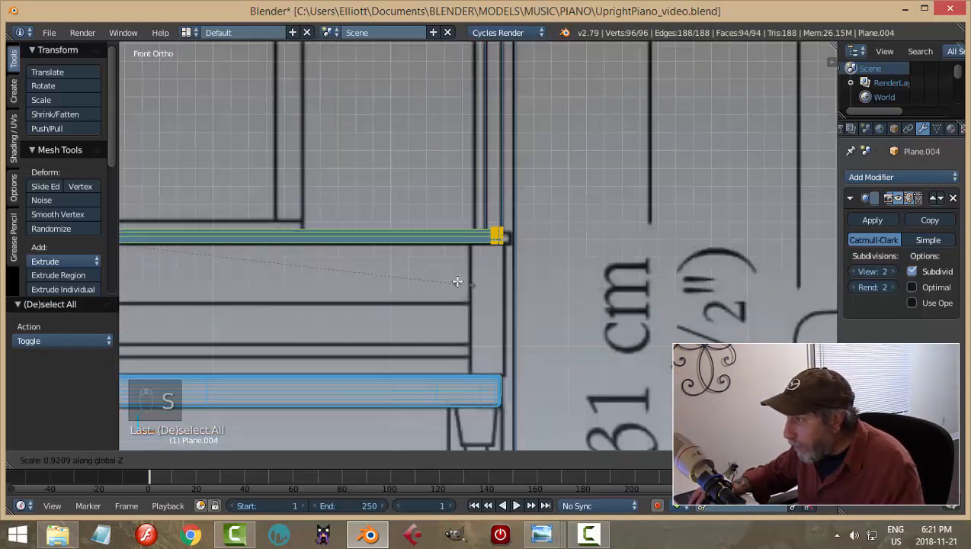
{"action": "left_click", "coordinate": [357, 254]}
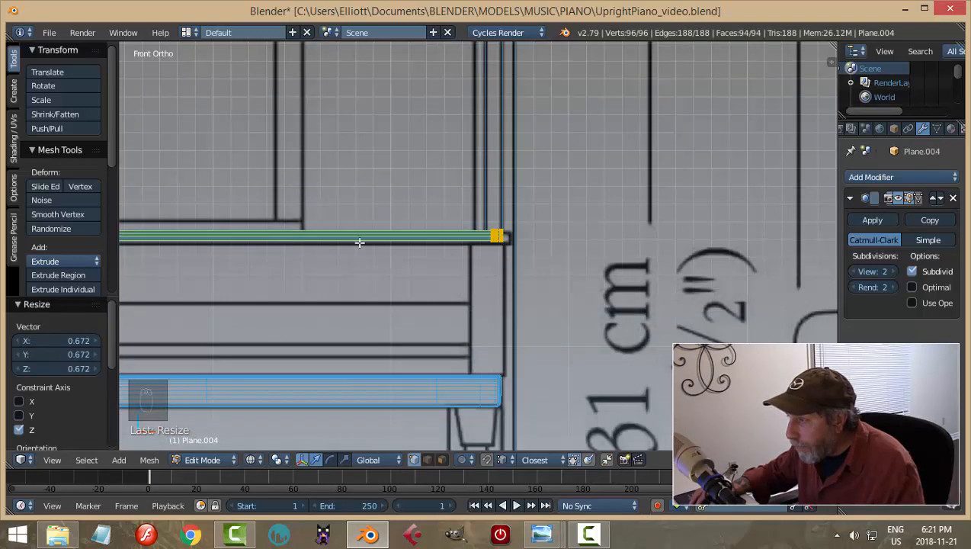
{"action": "key", "text": "g"}
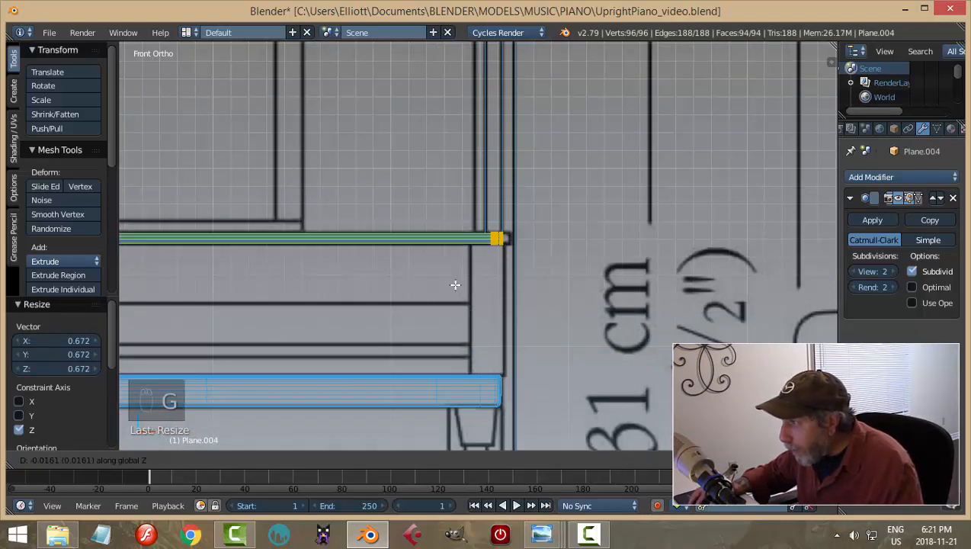
{"action": "left_click", "coordinate": [457, 283]}
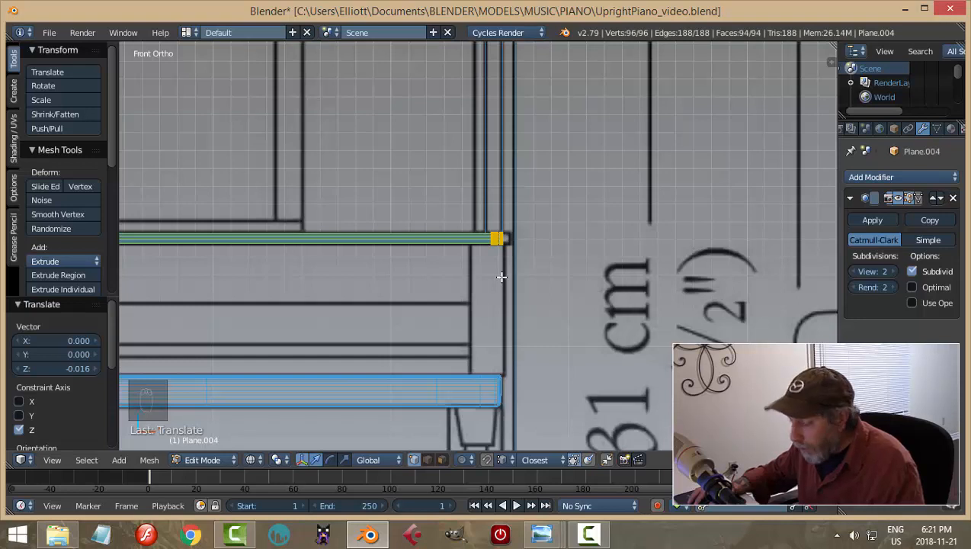
Widen the shelf mesh along X until its ends reach the shelf ends in the front reference
{"action": "key", "text": "s"}
{"action": "key", "text": "x"}
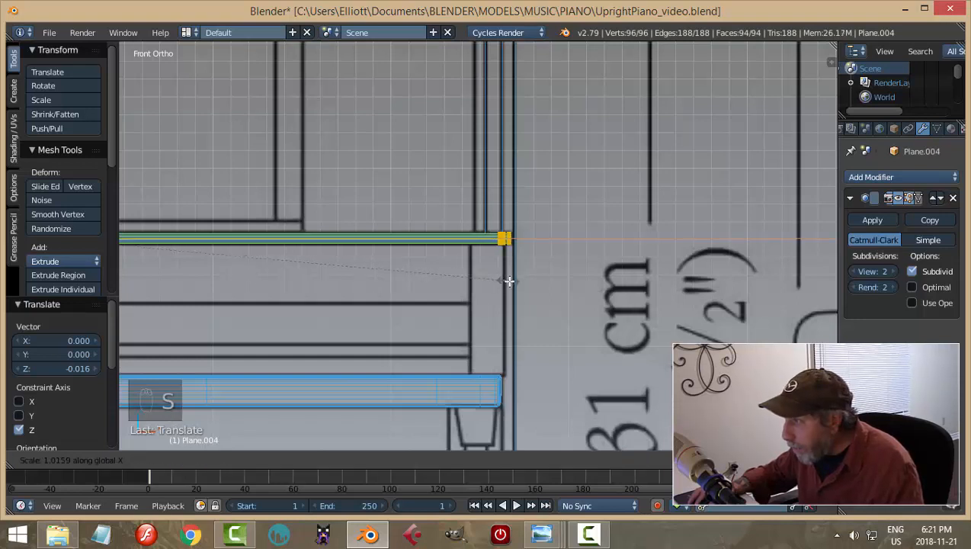
{"action": "left_click", "coordinate": [530, 277]}
{"action": "key", "text": "a"}
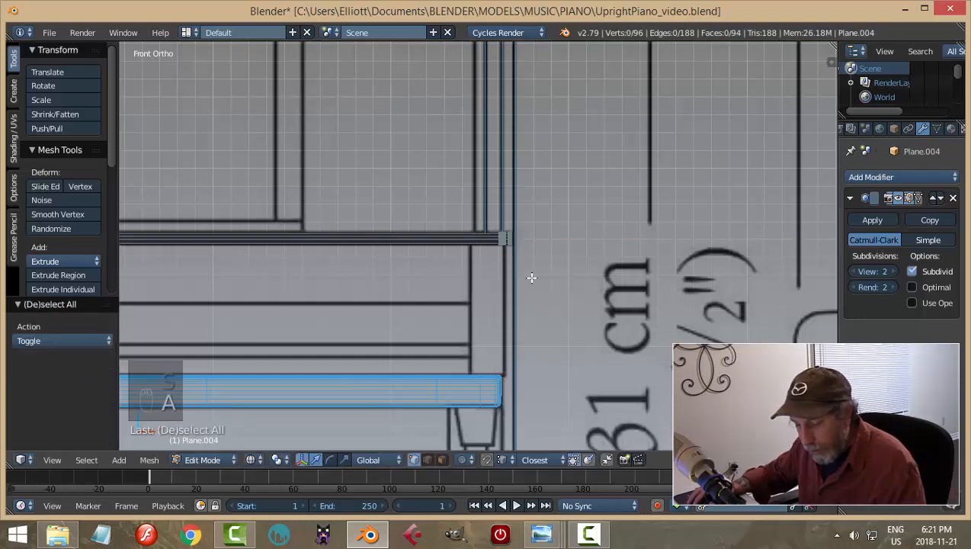
Show the widened shelf in solid shading, return to Object Mode and deselect everything
{"action": "key", "text": "z"}
{"action": "left_click", "coordinate": [565, 333]}
{"action": "middle_click_drag", "start_coordinate": [564, 333], "coordinate": [498, 301]}
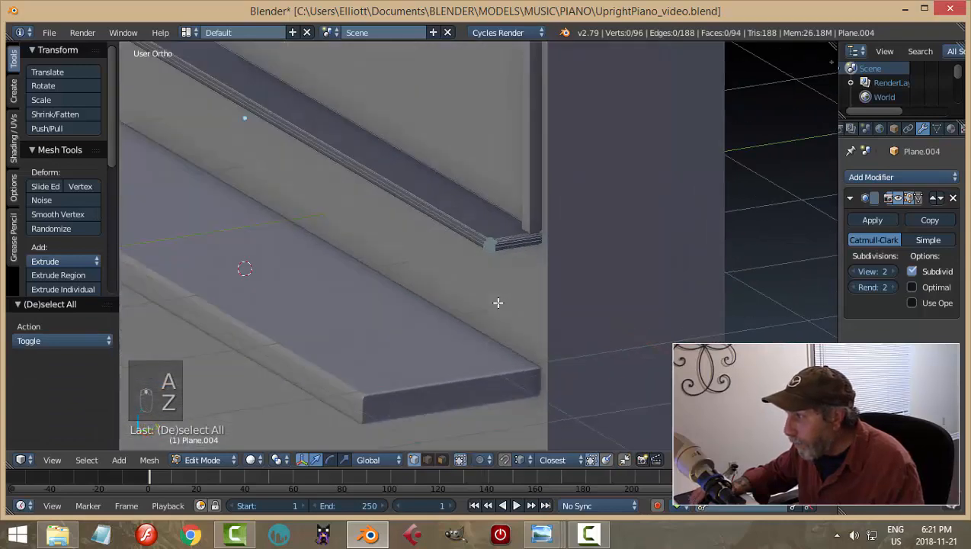
{"action": "key", "text": "Tab"}
{"action": "key", "text": "a"}
{"action": "key", "text": "a"}
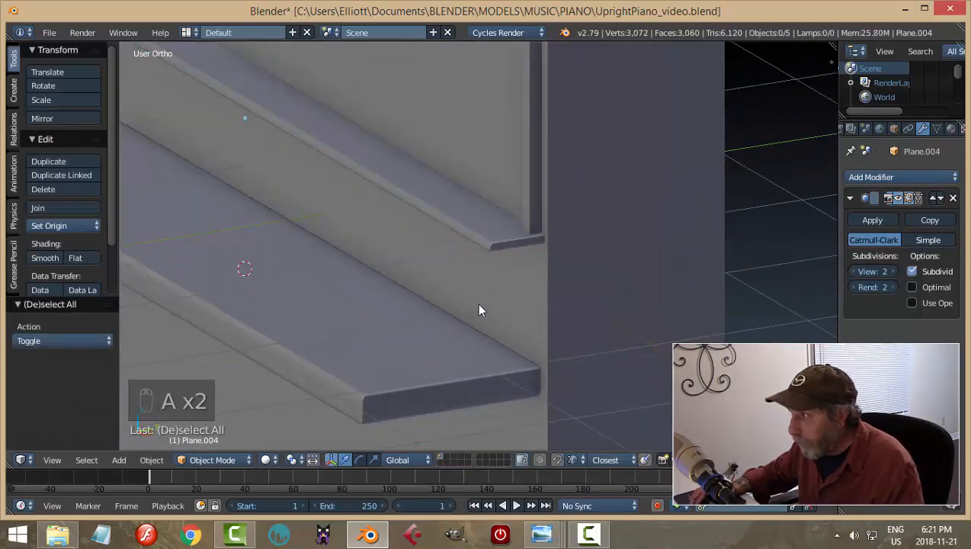
Add a Bevel modifier with width 0.01 and 2 segments to the vertical post beside the upper panel
{"action": "scroll", "coordinate": [520, 264], "scroll_direction": "down", "scroll_amount": 5}
{"action": "scroll", "coordinate": [562, 288], "scroll_direction": "up", "scroll_amount": 3}
{"action": "mouse_move", "coordinate": [562, 288]}
{"action": "middle_mouse_down"}
{"action": "mouse_move", "coordinate": [685, 262]}
{"action": "mouse_move", "coordinate": [710, 271]}
{"action": "mouse_move", "coordinate": [545, 288]}
{"action": "middle_mouse_up"}
{"action": "scroll", "coordinate": [541, 281], "scroll_direction": "up", "scroll_amount": 4}
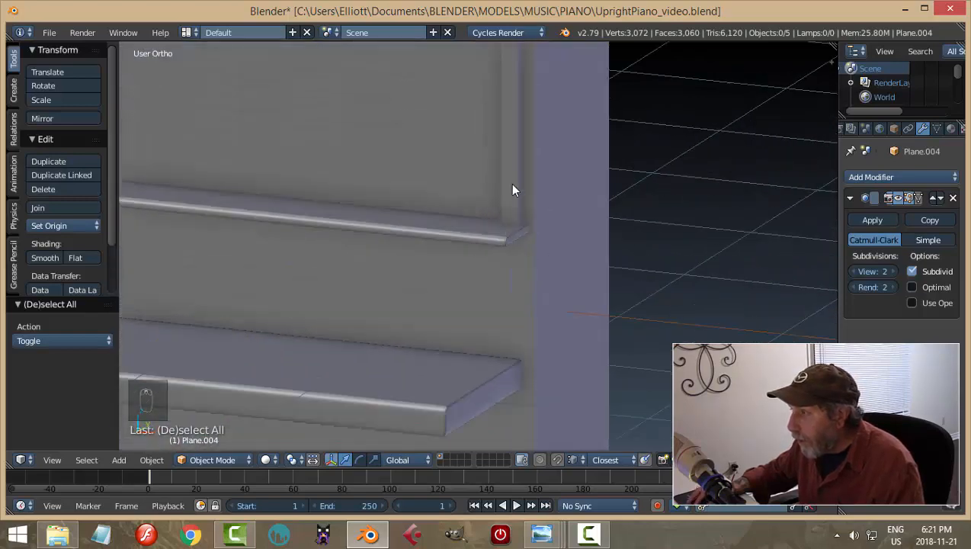
{"action": "right_click", "coordinate": [510, 184]}
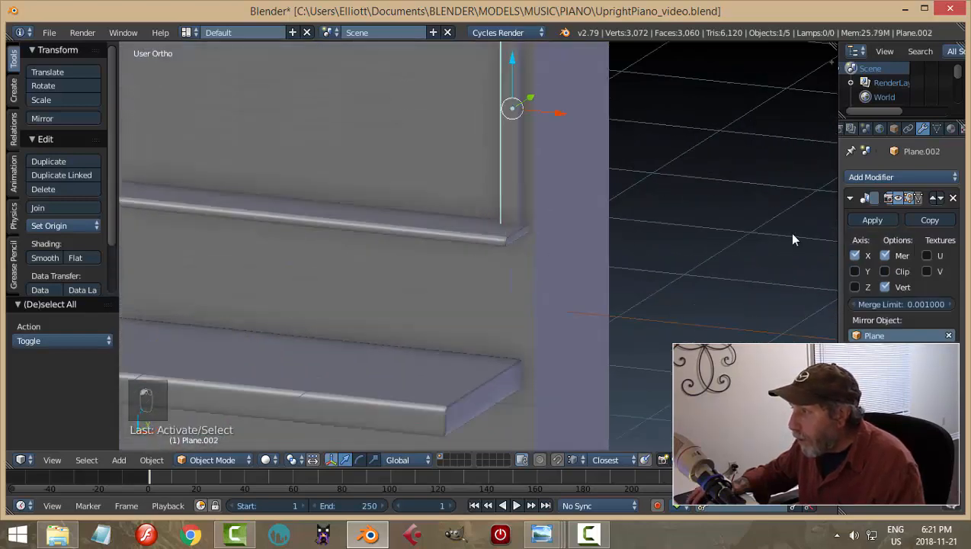
{"action": "left_click", "coordinate": [850, 198]}
{"action": "left_click", "coordinate": [857, 177]}
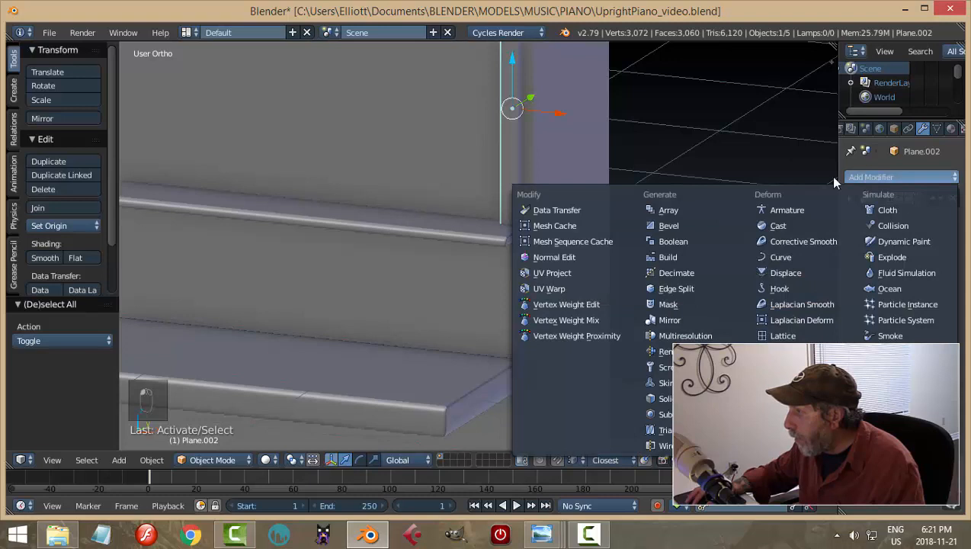
{"action": "left_click", "coordinate": [678, 224]}
{"action": "left_click", "coordinate": [892, 282]}
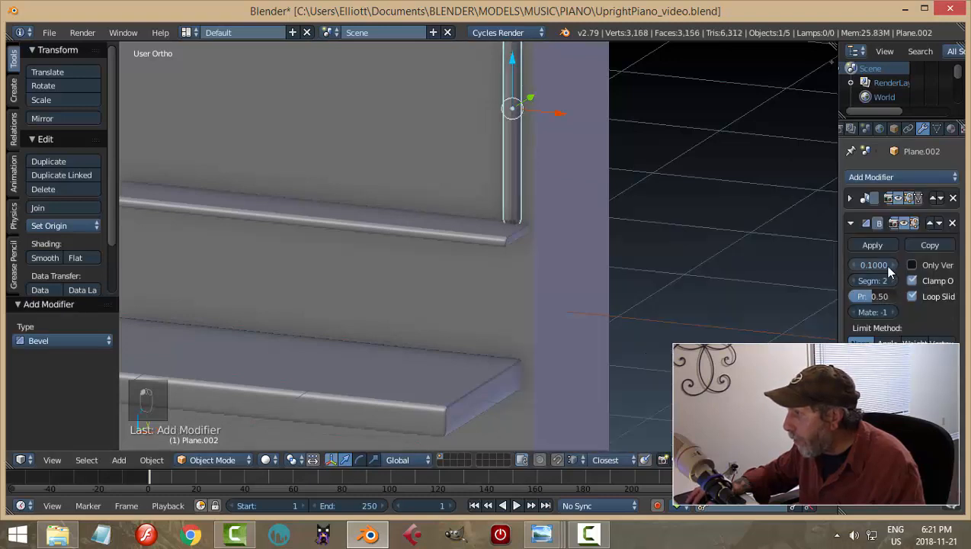
{"action": "left_click_drag", "start_coordinate": [884, 264], "coordinate": [861, 264]}
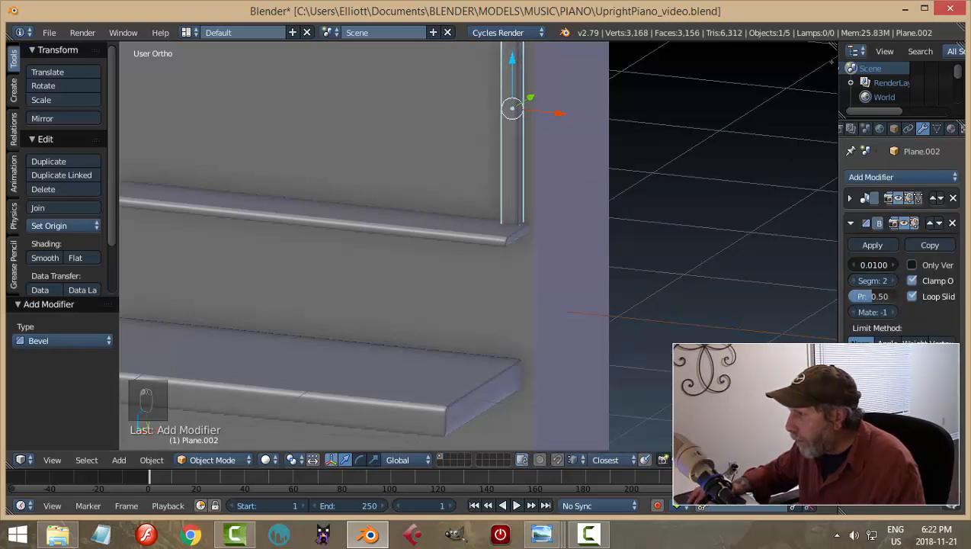
{"action": "scroll", "coordinate": [599, 266], "scroll_direction": "down", "scroll_amount": 2}
Deselect the post and save the piano file
{"action": "key", "text": "a"}
{"action": "middle_click_drag", "start_coordinate": [597, 276], "coordinate": [560, 258]}
{"action": "key", "text": "ctrl+s"}
{"action": "middle_click_drag", "start_coordinate": [728, 273], "coordinate": [647, 265]}
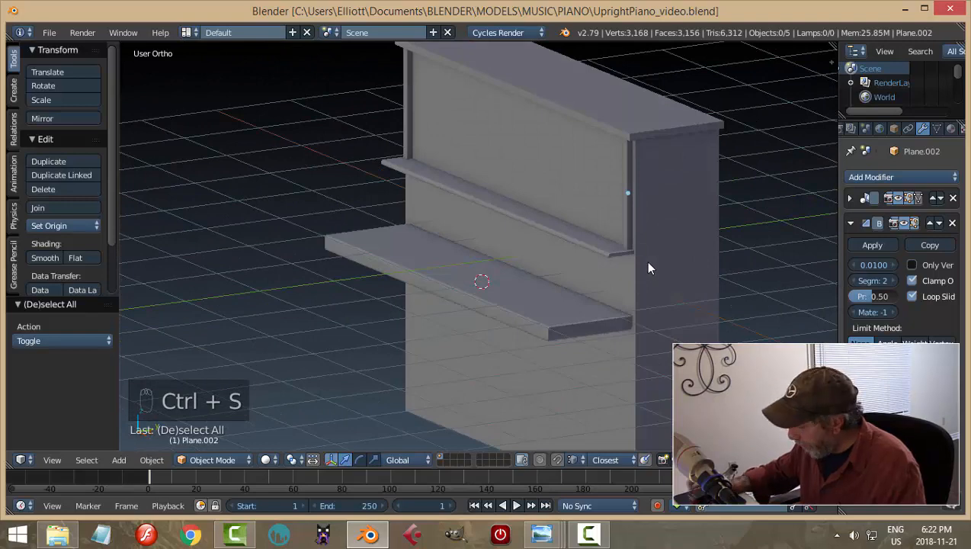
In wireframe side view, raise the narrow shelf 0.014 along Z to match the reference, then deselect it
{"action": "key", "text": "KP_1"}
{"action": "key", "text": "z"}
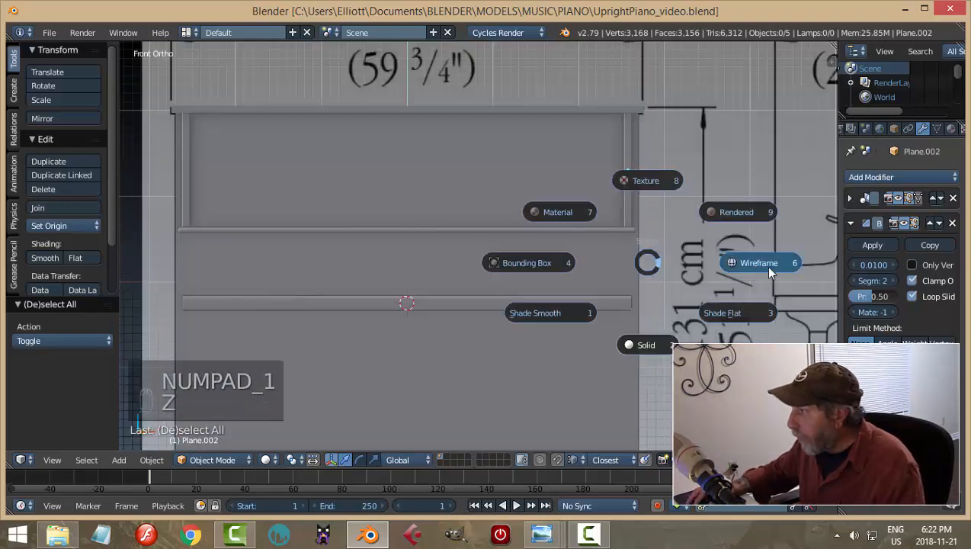
{"action": "scroll", "coordinate": [646, 289], "scroll_direction": "up", "scroll_amount": 2}
{"action": "scroll", "coordinate": [645, 294], "scroll_direction": "down", "scroll_amount": 4}
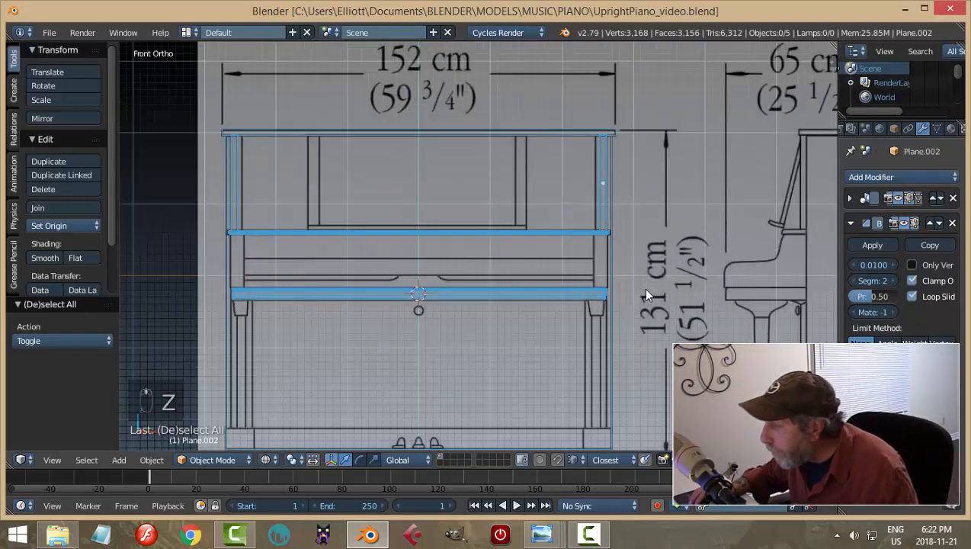
{"action": "scroll", "coordinate": [648, 298], "scroll_direction": "up", "scroll_amount": 4}
{"action": "scroll", "coordinate": [654, 302], "scroll_direction": "down", "scroll_amount": 3}
{"action": "scroll", "coordinate": [623, 288], "scroll_direction": "up", "scroll_amount": 2}
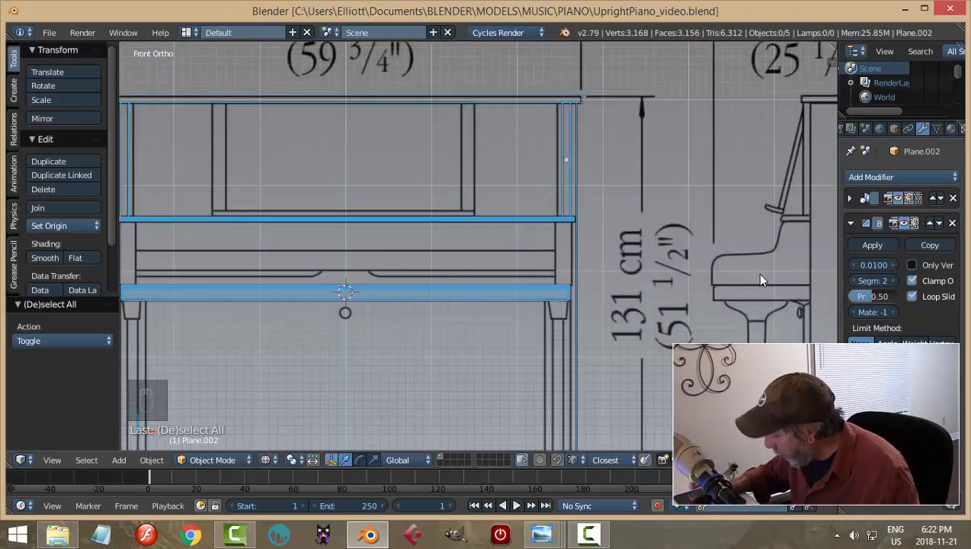
{"action": "key", "text": "KP_3"}
{"action": "scroll", "coordinate": [759, 280], "scroll_direction": "up", "scroll_amount": 3}
{"action": "scroll", "coordinate": [673, 297], "scroll_direction": "up", "scroll_amount": 1}
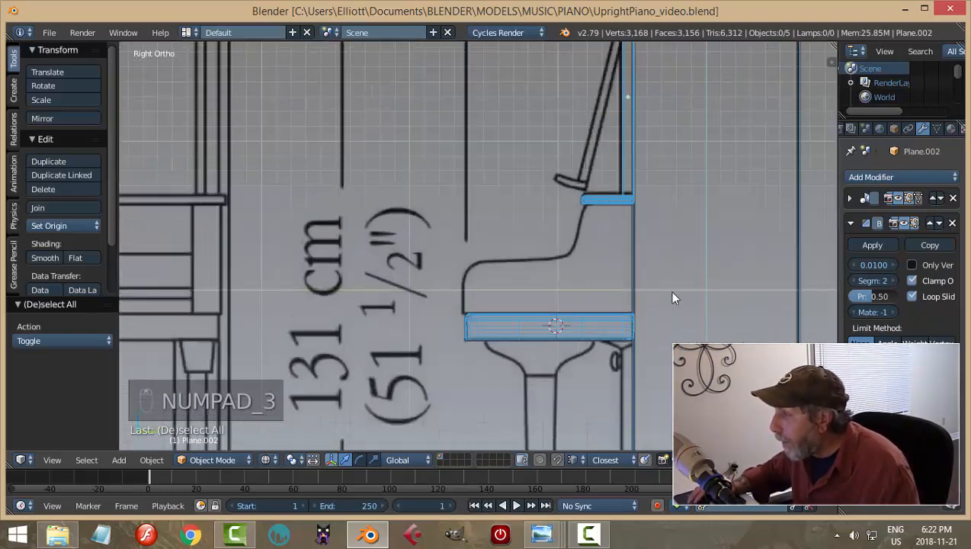
{"action": "scroll", "coordinate": [592, 332], "scroll_direction": "up", "scroll_amount": 3}
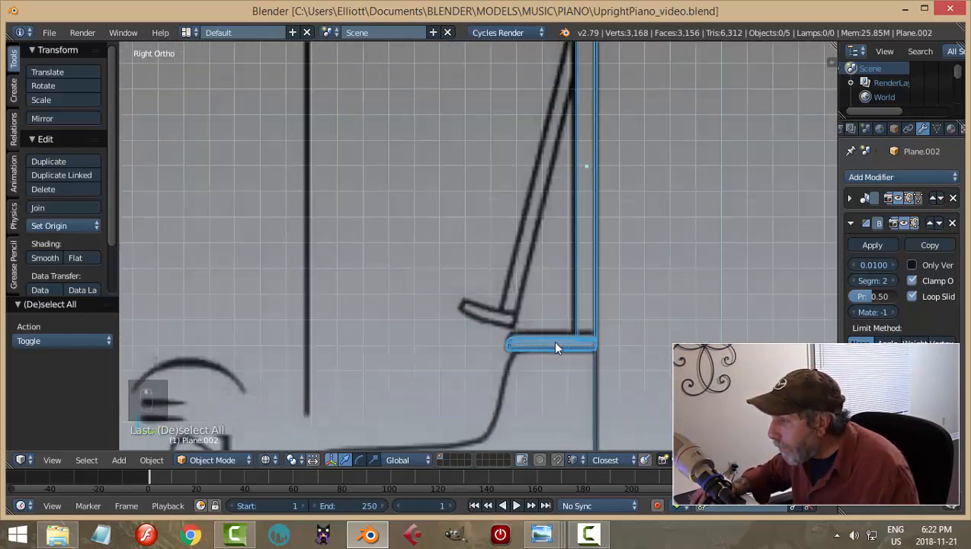
{"action": "right_click", "coordinate": [555, 346]}
{"action": "left_click_drag", "start_coordinate": [464, 287], "coordinate": [466, 282]}
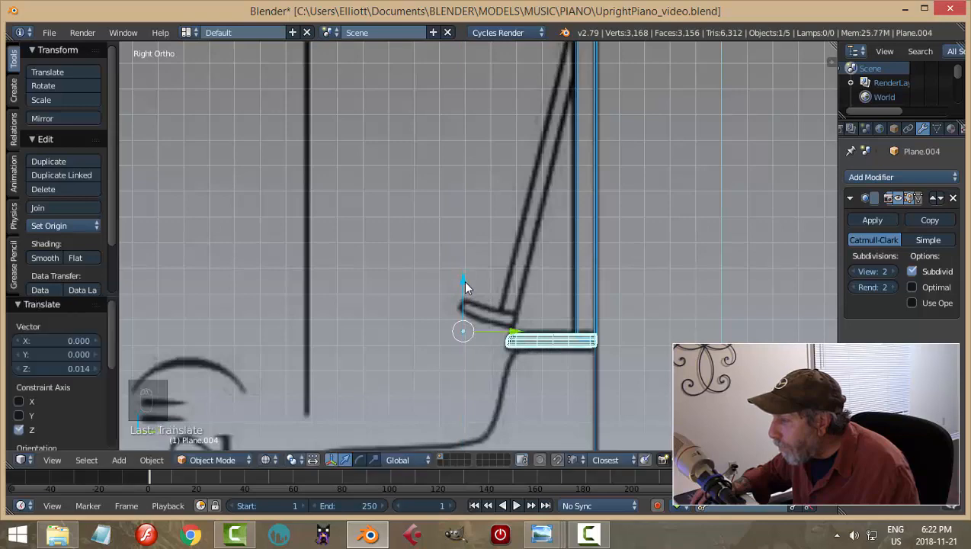
{"action": "key", "text": "KP_1"}
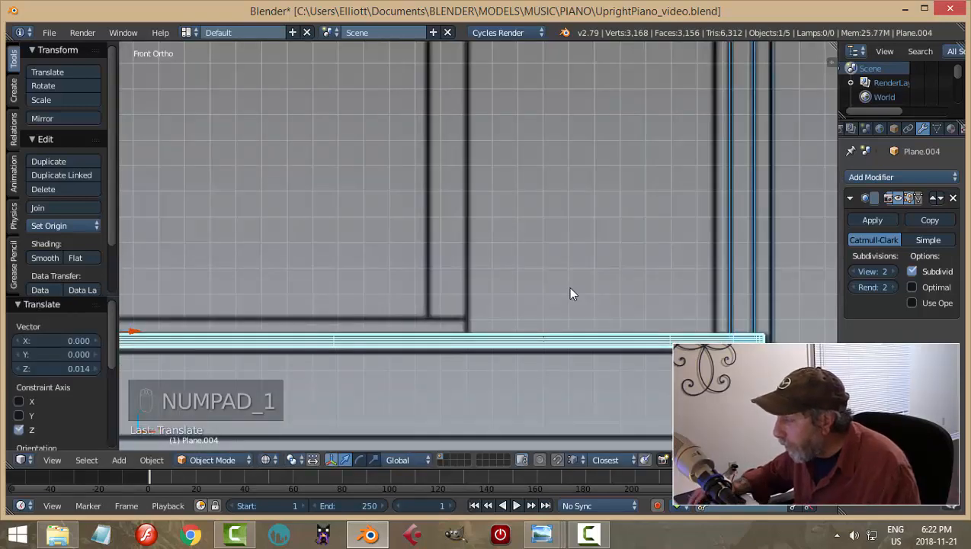
{"action": "key", "text": "KP_3"}
{"action": "key", "text": "a"}
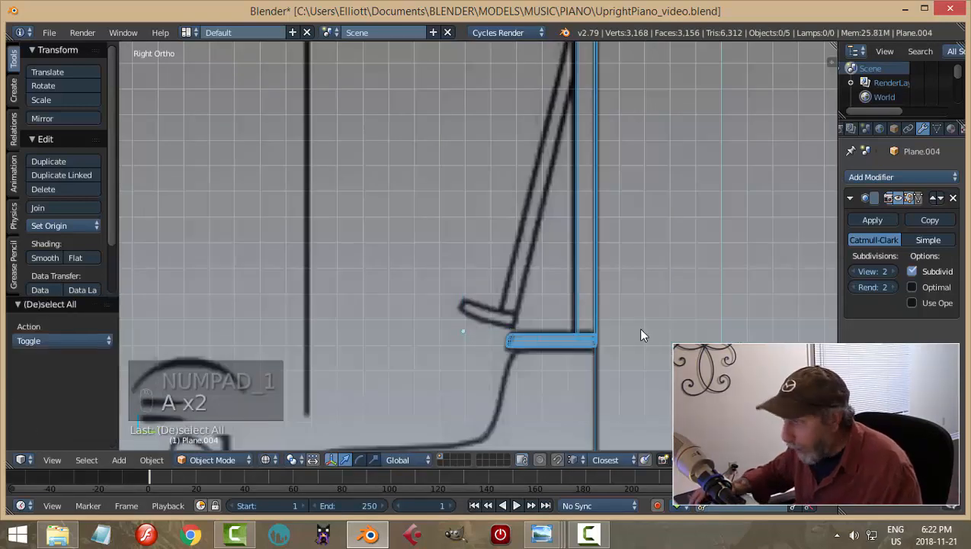
Place the 3D cursor inside the curved side-cheek outline above the keybed in the side reference
{"action": "scroll", "coordinate": [638, 331], "scroll_direction": "down", "scroll_amount": 2}
{"action": "middle_click_drag", "start_coordinate": [619, 359], "coordinate": [621, 227], "text": "shift"}
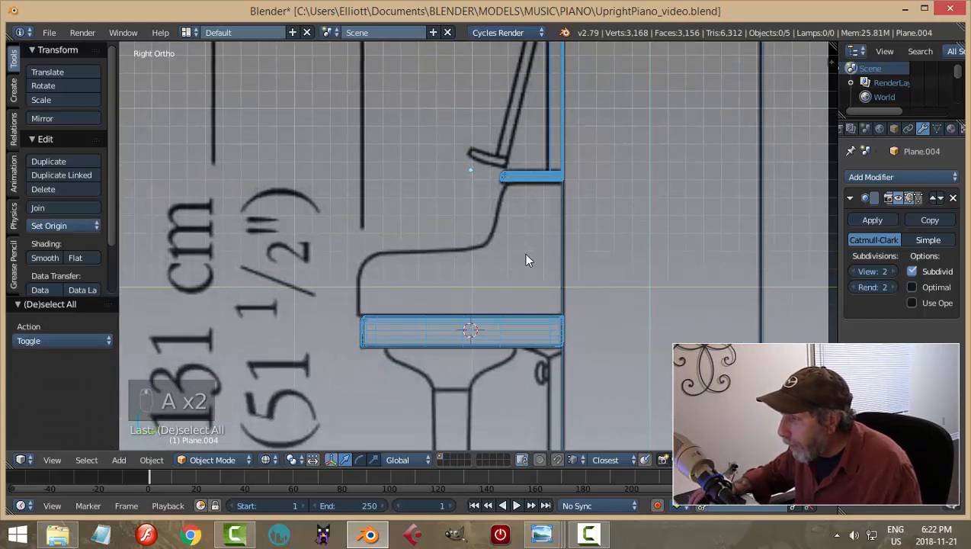
{"action": "left_click", "coordinate": [490, 269]}
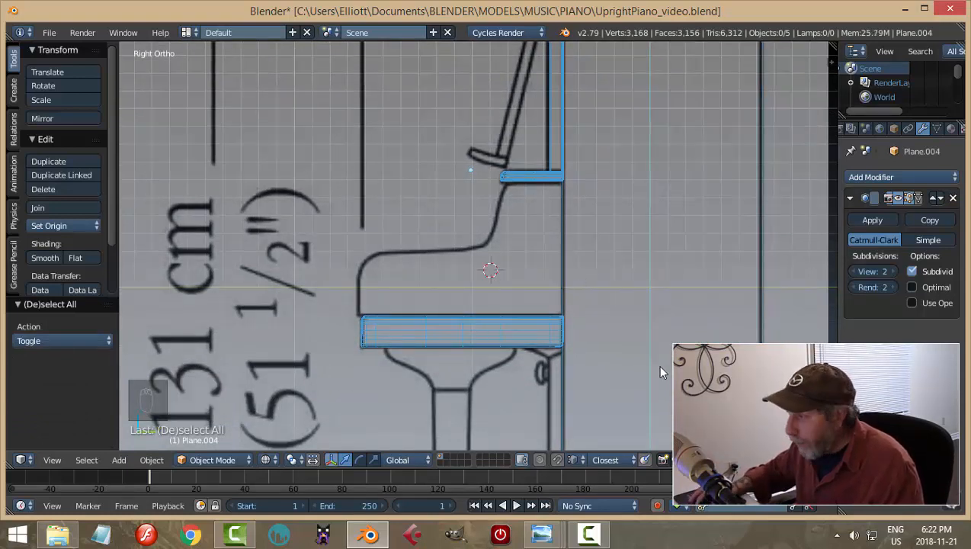
Add a plane at the 3D cursor and rotate it 90 degrees about the global Y axis
{"action": "key", "text": "shift+a"}
{"action": "mouse_move", "coordinate": [604, 293]}
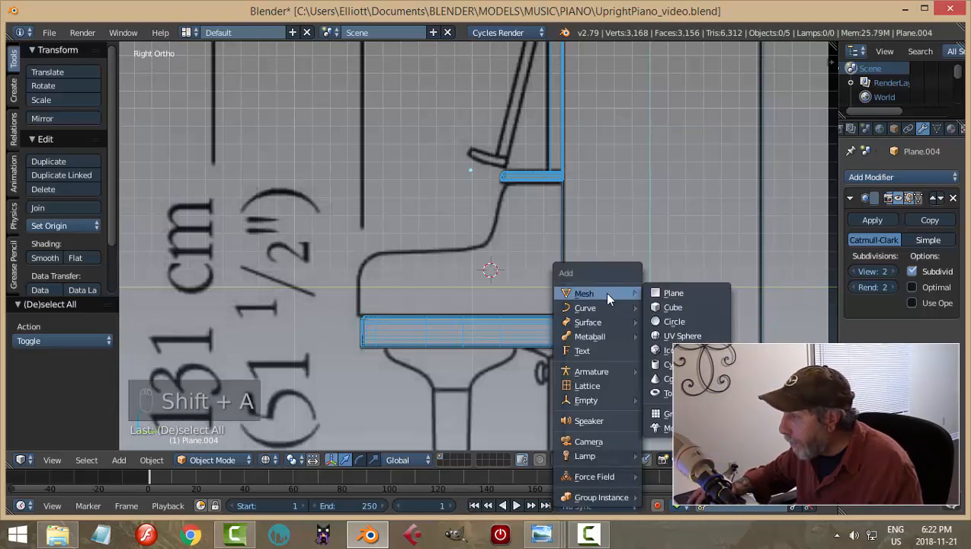
{"action": "left_click", "coordinate": [686, 296]}
{"action": "type", "text": "ry"}
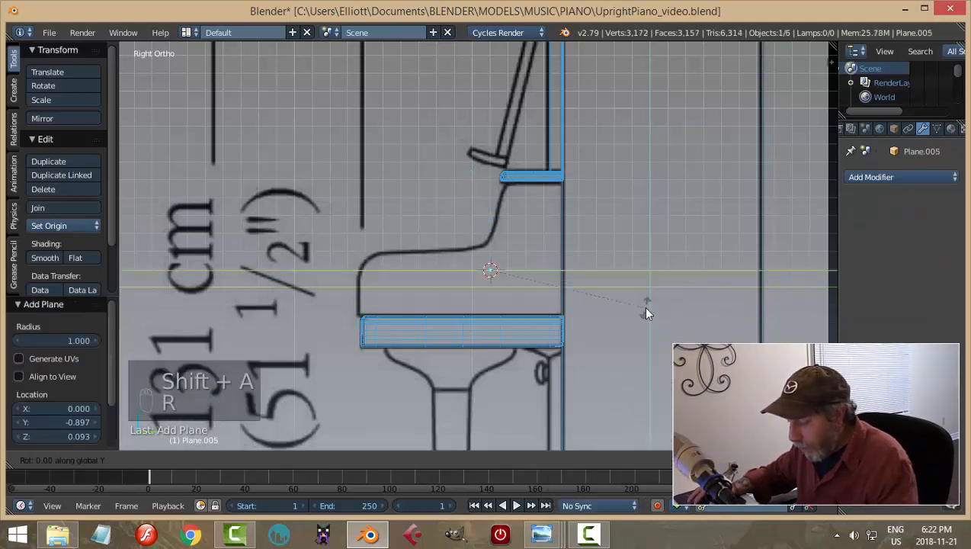
{"action": "type", "text": "90"}
{"action": "key", "text": "Return"}
In Edit Mode, scale the whole plane to about 0.413 so its rear edge meets the back line of the cheek outline
{"action": "key", "text": "Tab"}
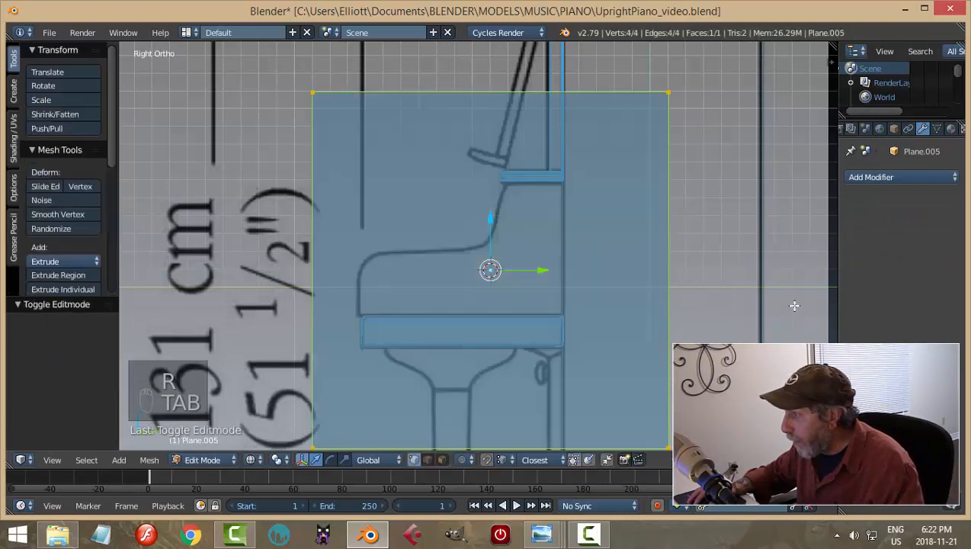
{"action": "key", "text": "a"}
{"action": "key", "text": "a"}
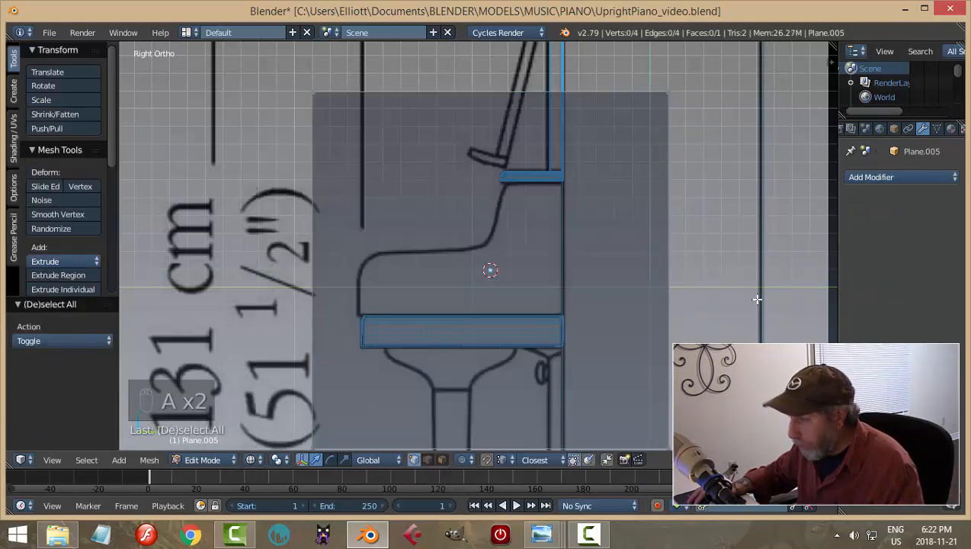
{"action": "key", "text": "a"}
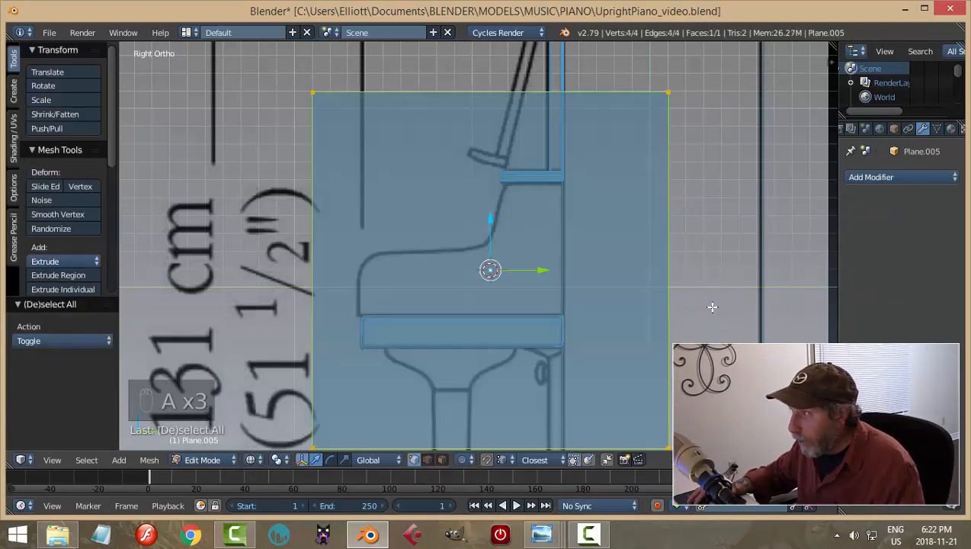
{"action": "key", "text": "s"}
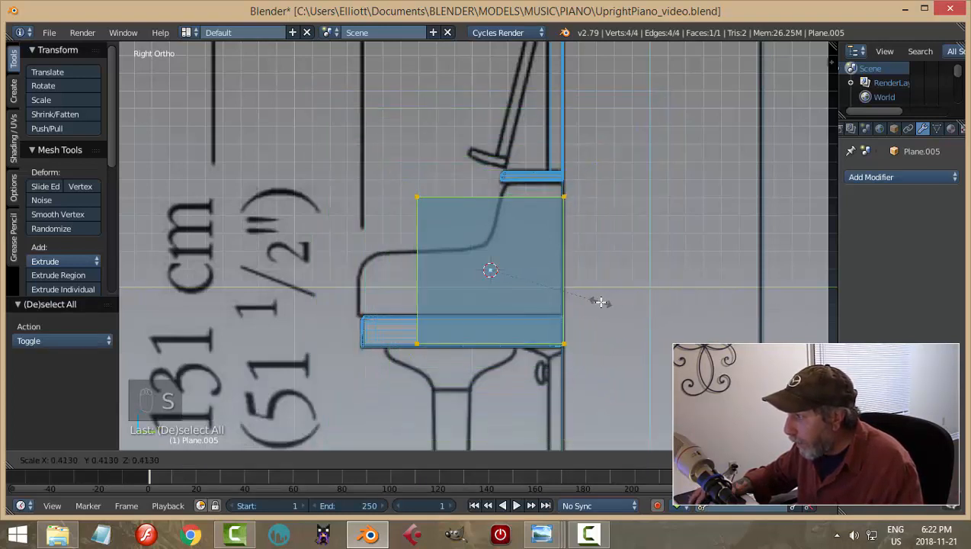
{"action": "left_click", "coordinate": [600, 302]}
Raise the plane's upper edge about 0.09 along Z to the underside of the narrow shelf
{"action": "key", "text": "a"}
{"action": "key", "text": "b"}
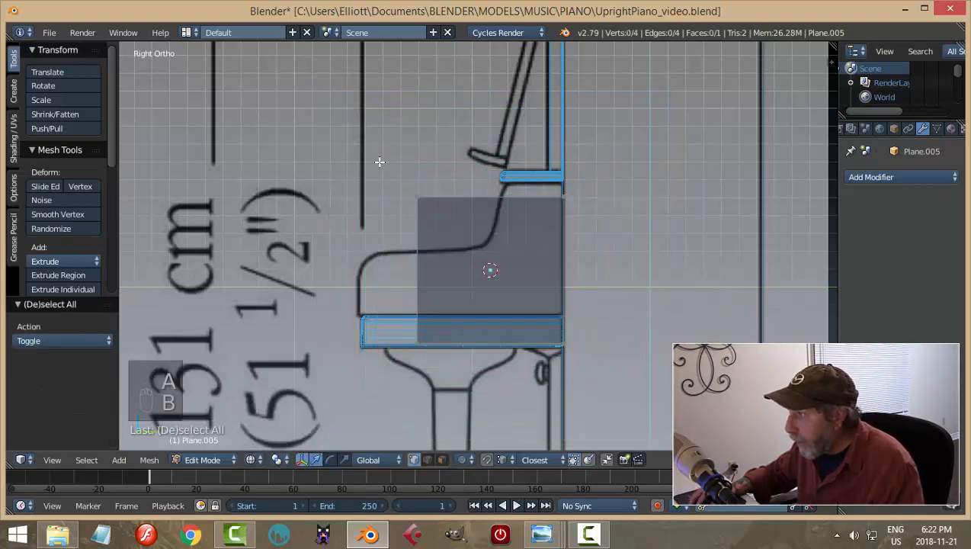
{"action": "left_click_drag", "start_coordinate": [379, 162], "coordinate": [597, 221]}
{"action": "key", "text": "g"}
{"action": "key", "text": "z"}
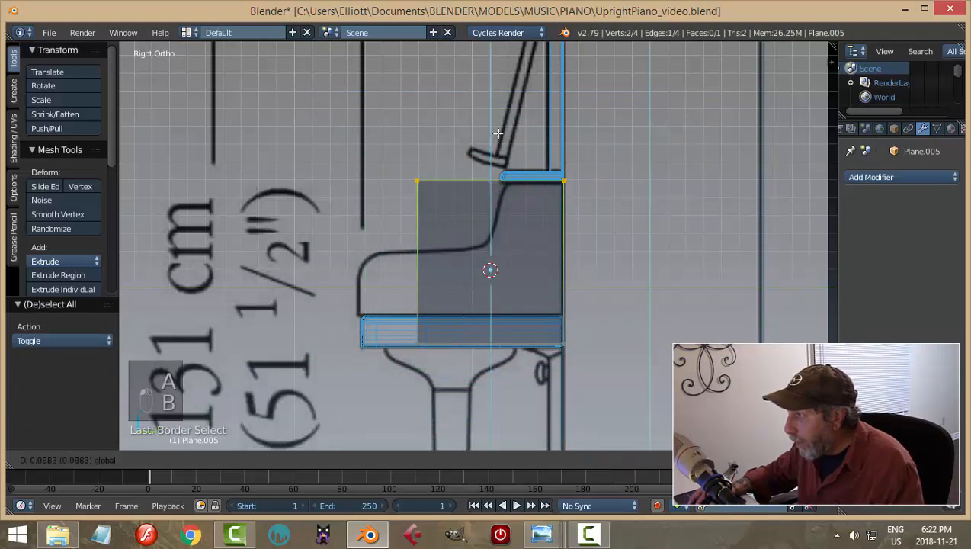
{"action": "left_click", "coordinate": [596, 209]}
Move the plane's front edge about 0.34 forward along Y to the front of the cheek outline
{"action": "key", "text": "a"}
{"action": "key", "text": "b"}
{"action": "left_click_drag", "start_coordinate": [462, 352], "coordinate": [404, 173]}
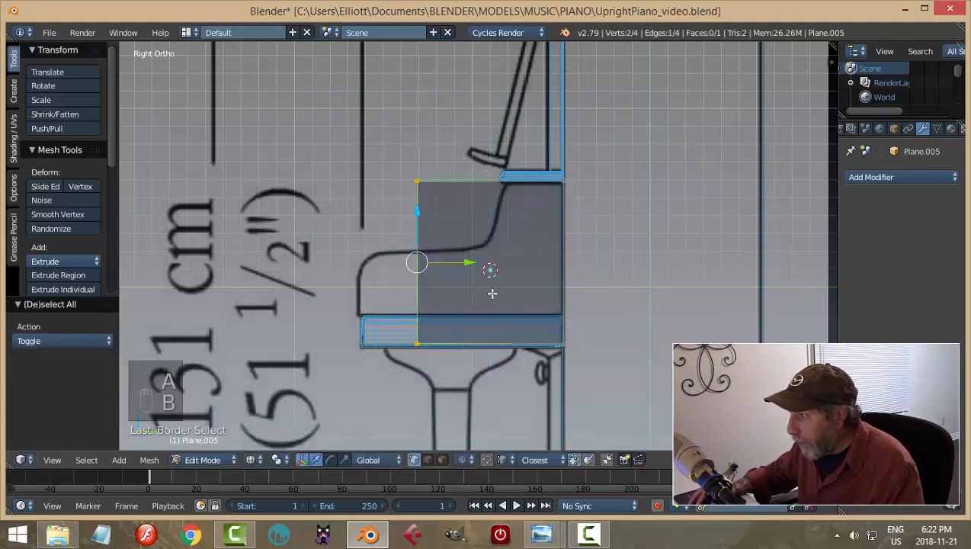
{"action": "key", "text": "g"}
{"action": "key", "text": "y"}
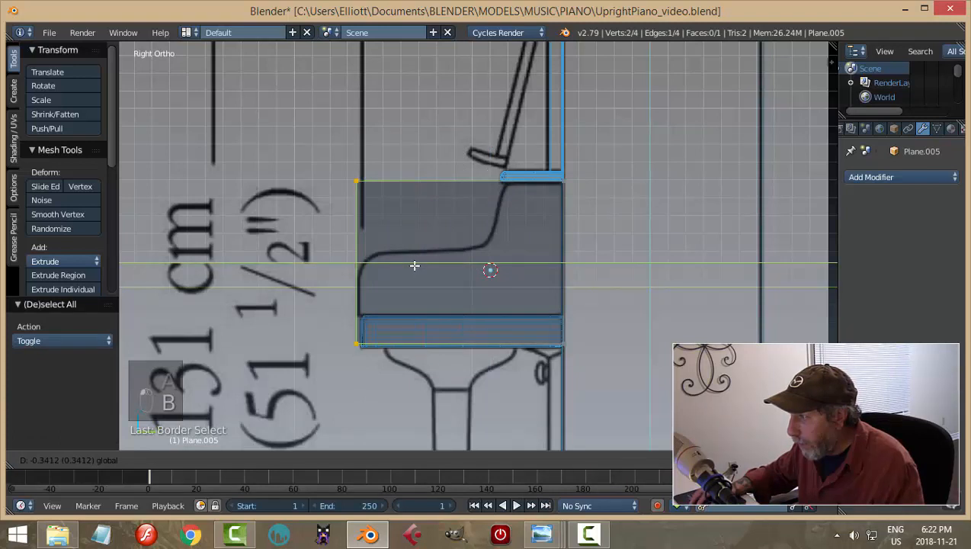
{"action": "left_click", "coordinate": [416, 265]}
Raise the plane's lower edge 0.161 along Z to the top of the keybed, then deselect it
{"action": "key", "text": "a"}
{"action": "key", "text": "b"}
{"action": "left_click_drag", "start_coordinate": [570, 352], "coordinate": [350, 295]}
{"action": "left_click_drag", "start_coordinate": [462, 292], "coordinate": [465, 265]}
{"action": "scroll", "coordinate": [583, 288], "scroll_direction": "up", "scroll_amount": 2}
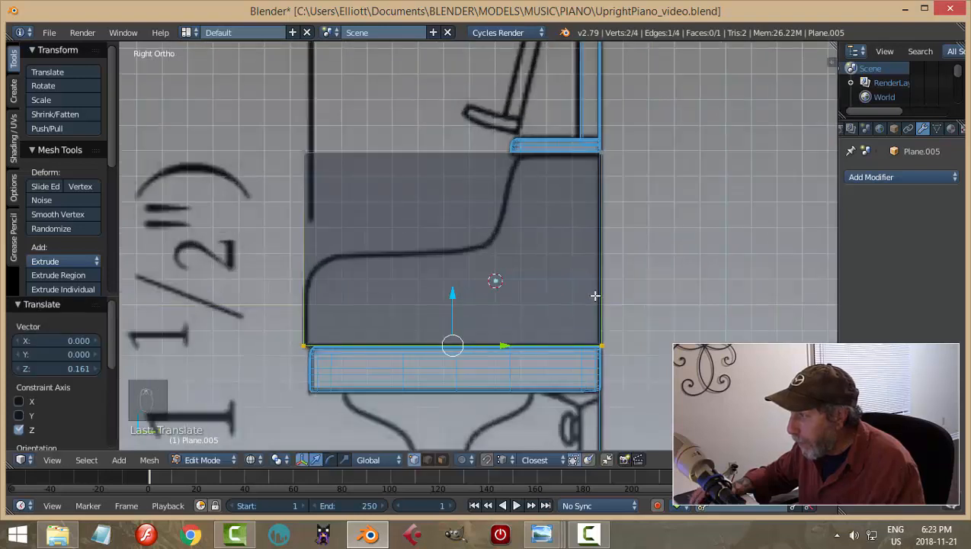
{"action": "scroll", "coordinate": [579, 289], "scroll_direction": "down", "scroll_amount": 1}
{"action": "key", "text": "a"}
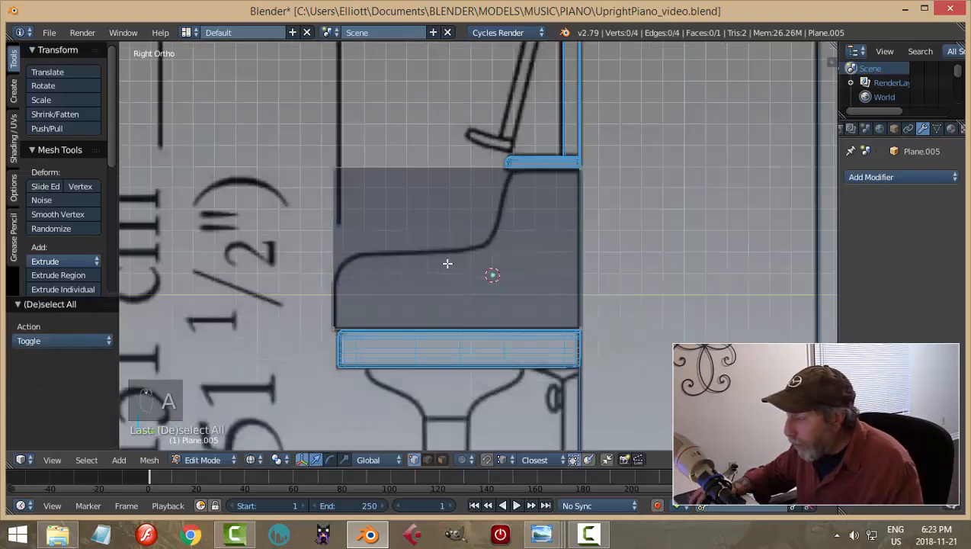
Add six evenly spaced vertical loop cuts across the cheek plane without sliding them
{"action": "key", "text": "ctrl+r"}
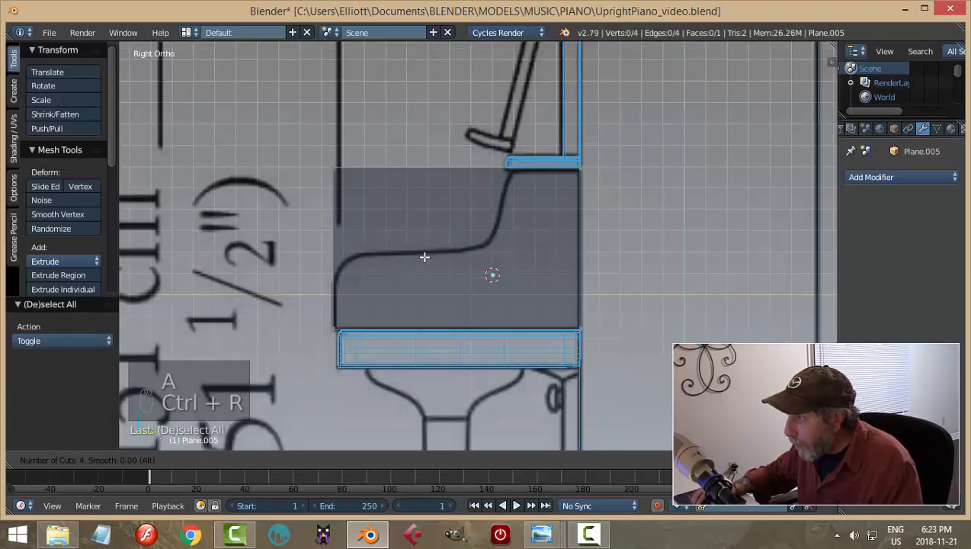
{"action": "scroll", "coordinate": [434, 158], "scroll_direction": "up", "scroll_amount": 1}
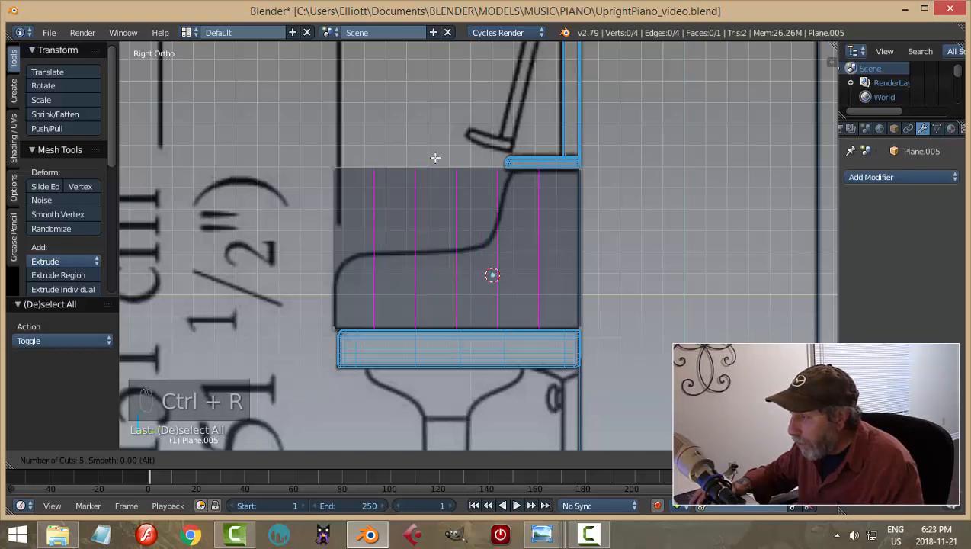
{"action": "scroll", "coordinate": [434, 158], "scroll_direction": "up", "scroll_amount": 1}
{"action": "left_click", "coordinate": [434, 157]}
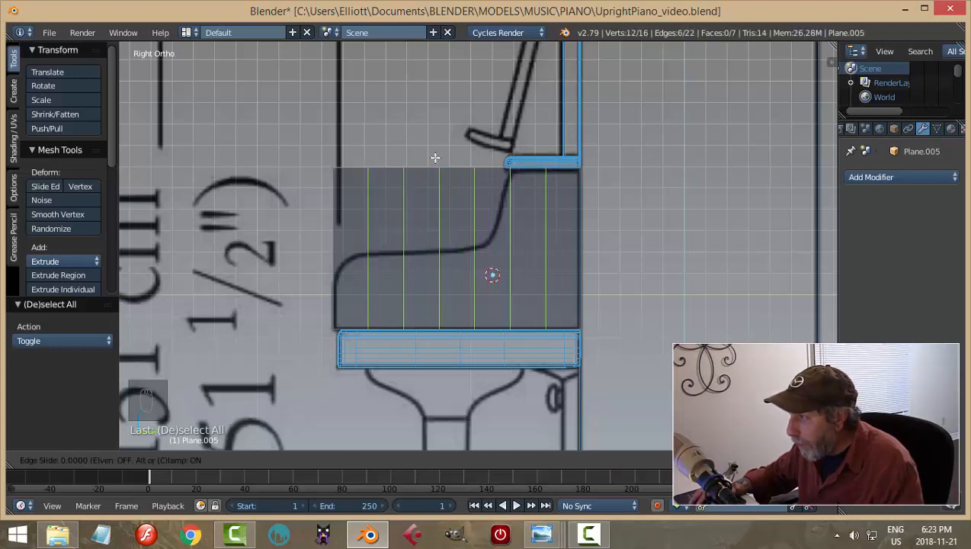
{"action": "right_click", "coordinate": [435, 158]}
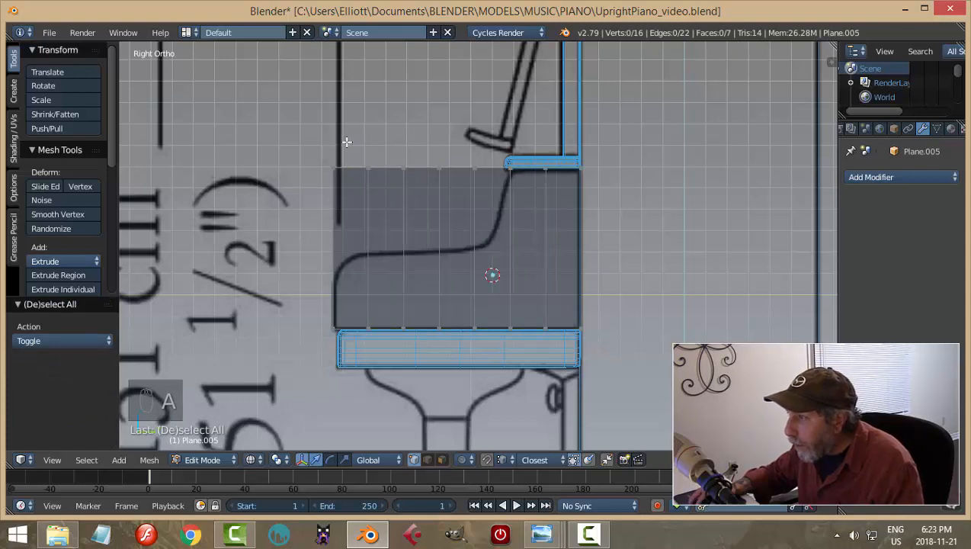
Lower the three frontmost upper vertices 0.395 along Z to the low section of the cheek outline
{"action": "key", "text": "b"}
{"action": "left_click_drag", "start_coordinate": [324, 151], "coordinate": [402, 184]}
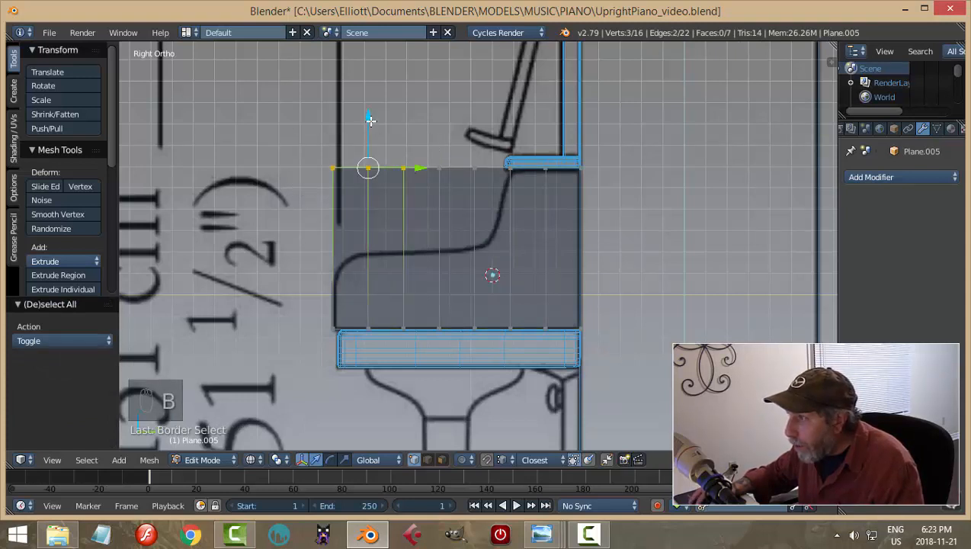
{"action": "left_click_drag", "start_coordinate": [369, 120], "coordinate": [374, 206]}
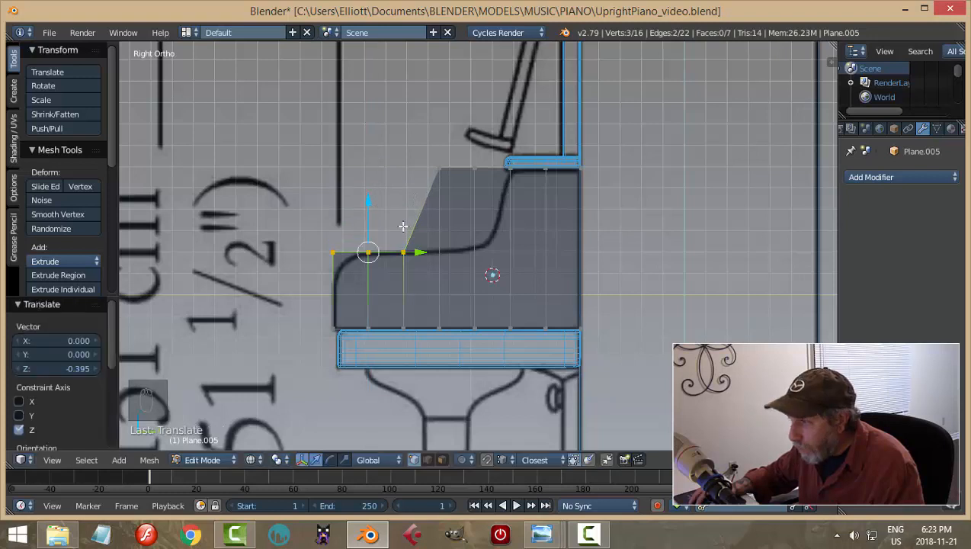
Lower the front corner vertex 0.124 along Z to start the rounded front, then deselect it
{"action": "key", "text": "a"}
{"action": "key", "text": "b"}
{"action": "left_click_drag", "start_coordinate": [303, 228], "coordinate": [348, 277]}
{"action": "left_click_drag", "start_coordinate": [329, 206], "coordinate": [339, 228]}
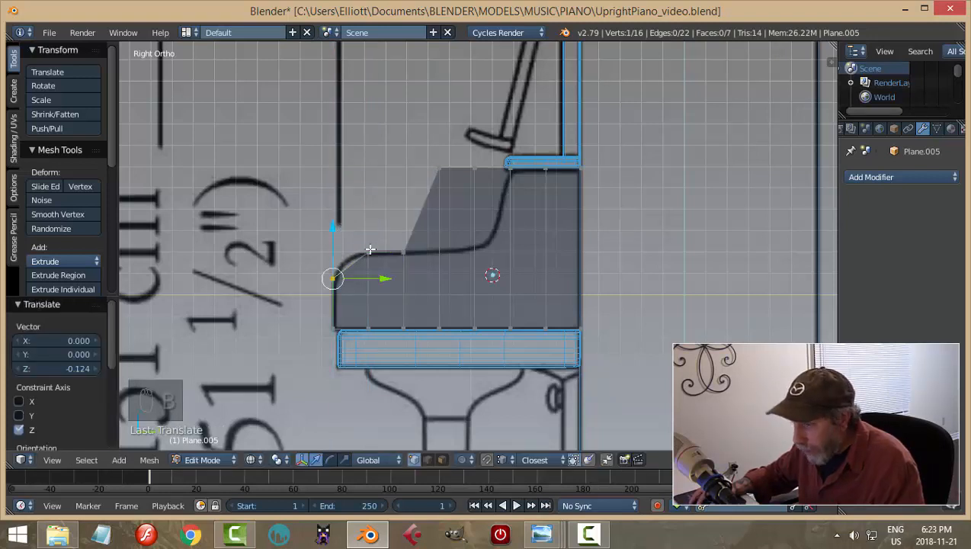
{"action": "key", "text": "a"}
Add a centred loop cut in the frontmost section and raise its upper vertex 0.043 along Z onto the rounded corner
{"action": "key", "text": "ctrl+r"}
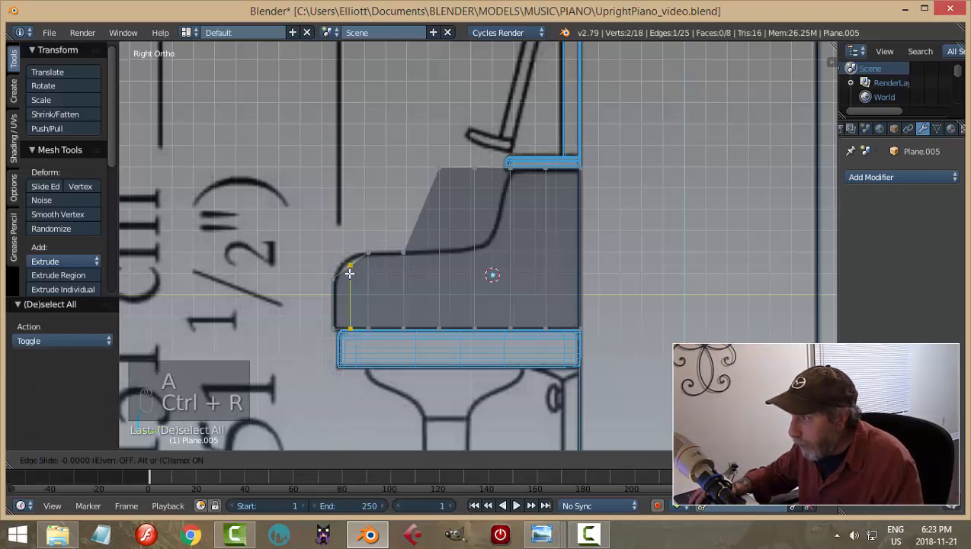
{"action": "left_click", "coordinate": [349, 272]}
{"action": "key", "text": "a"}
{"action": "key", "text": "b"}
{"action": "left_click_drag", "start_coordinate": [344, 258], "coordinate": [358, 275]}
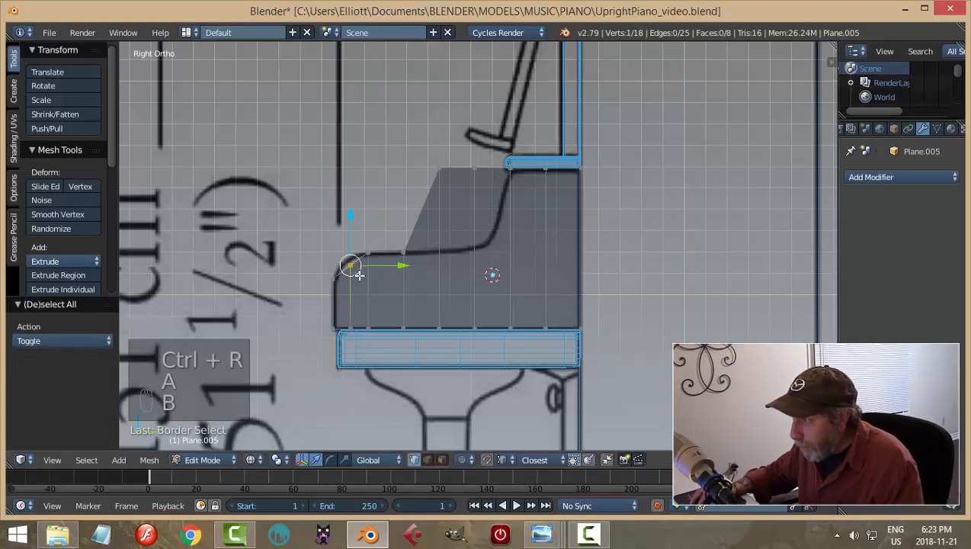
{"action": "left_click_drag", "start_coordinate": [353, 225], "coordinate": [353, 216]}
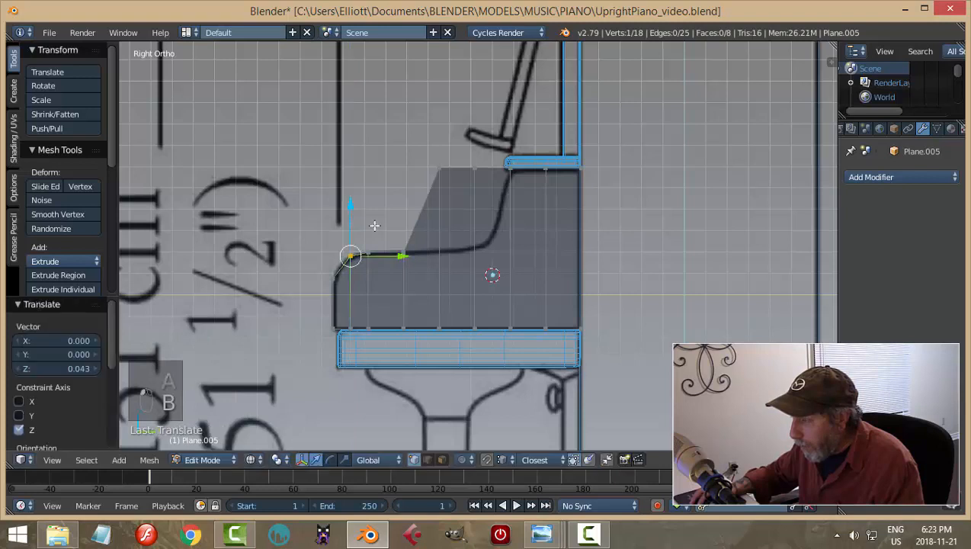
{"action": "key", "text": "a"}
Lower the fourth cut's upper vertex, at the top of the slope, along Z onto the cheek outline
{"action": "scroll", "coordinate": [430, 184], "scroll_direction": "up", "scroll_amount": 2}
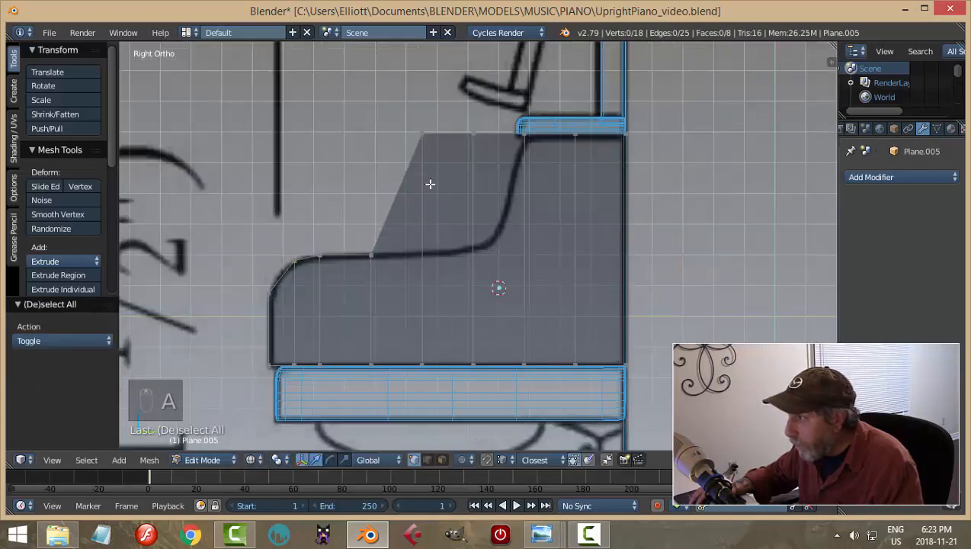
{"action": "right_click", "coordinate": [416, 130]}
{"action": "left_click_drag", "start_coordinate": [425, 84], "coordinate": [425, 203]}
{"action": "key", "text": "a"}
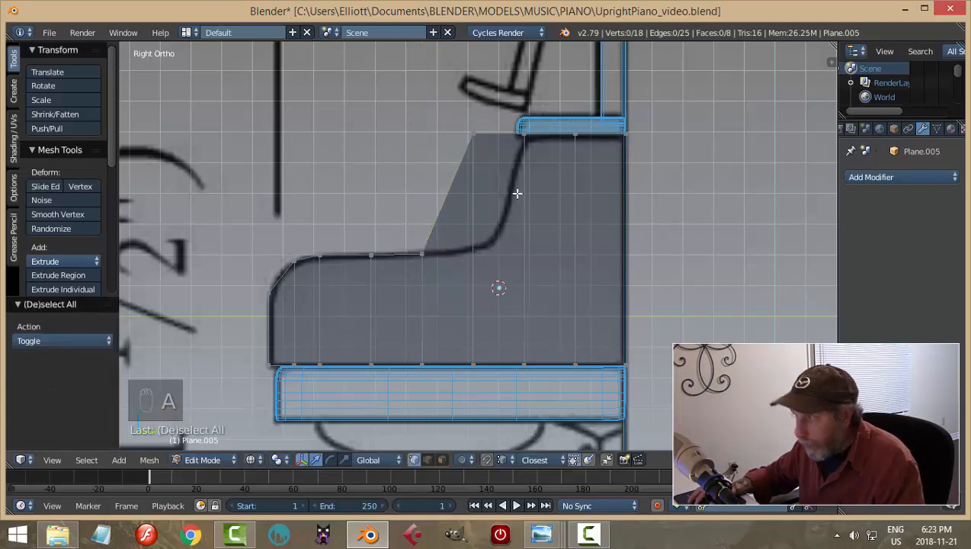
Lower the remaining upper vertex in front of the shelf 0.372 along Z to the start of the inner bend
{"action": "key", "text": "b"}
{"action": "left_click_drag", "start_coordinate": [488, 151], "coordinate": [461, 90]}
{"action": "key", "text": "g"}
{"action": "key", "text": "z"}
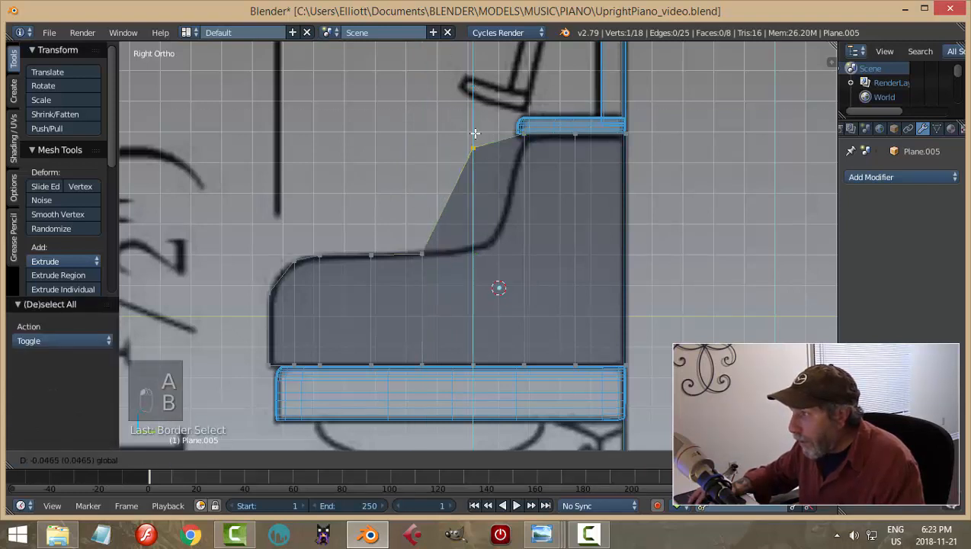
{"action": "left_click", "coordinate": [481, 196]}
{"action": "middle_click_drag", "start_coordinate": [524, 205], "coordinate": [458, 184], "text": "shift"}
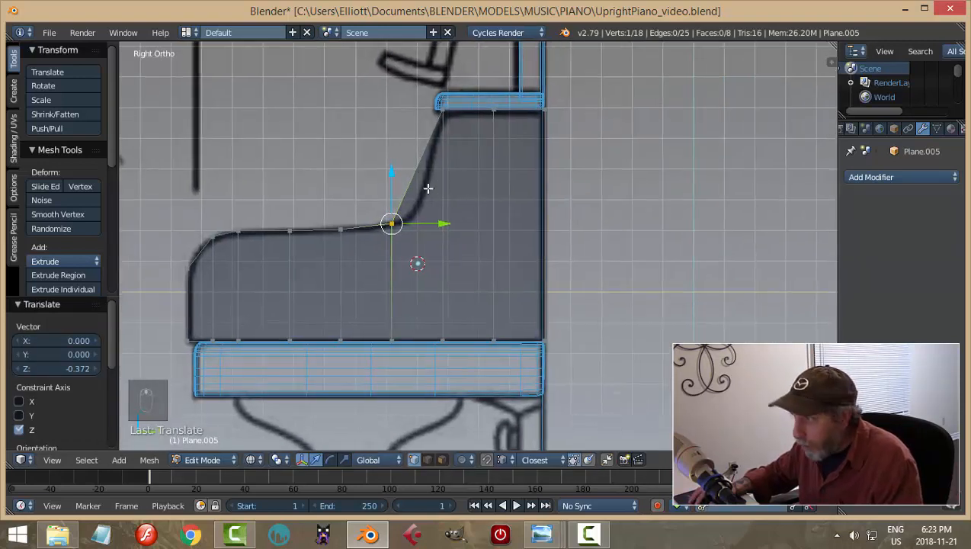
Add two loop cuts in the steep section and lower the front cut's upper vertex along Z onto the inner bend
{"action": "key", "text": "ctrl+r"}
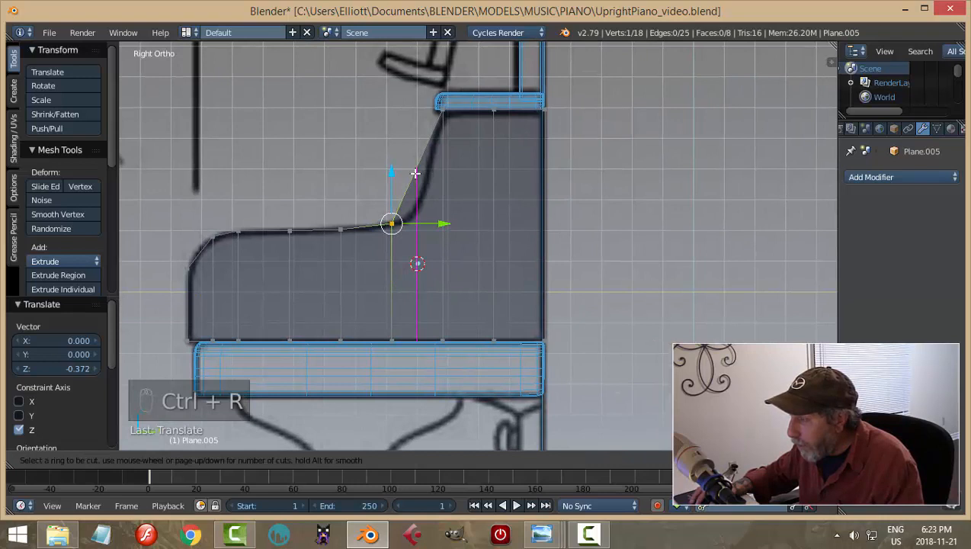
{"action": "left_click", "coordinate": [413, 175]}
{"action": "left_click", "coordinate": [407, 180]}
{"action": "key", "text": "a"}
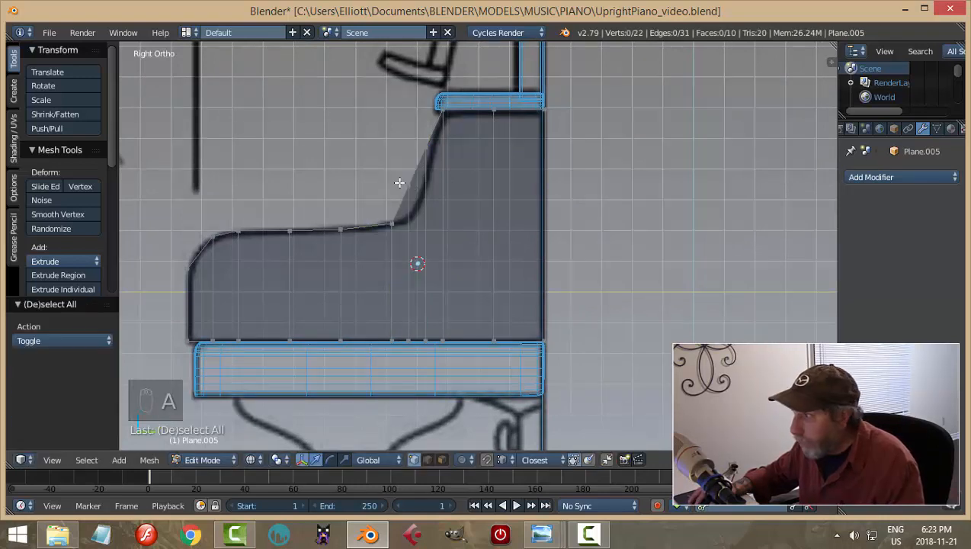
{"action": "key", "text": "b"}
{"action": "left_click_drag", "start_coordinate": [401, 170], "coordinate": [418, 195]}
{"action": "left_click_drag", "start_coordinate": [412, 138], "coordinate": [416, 170]}
{"action": "key", "text": "a"}
Lower the second cut's upper vertex along Z onto the curve and shift both of its vertices slightly forward along Y
{"action": "key", "text": "b"}
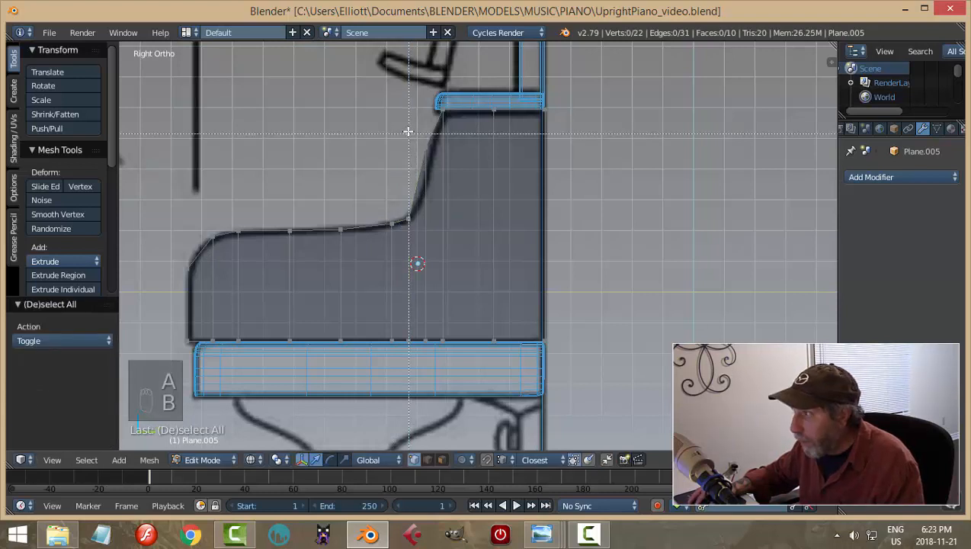
{"action": "left_click_drag", "start_coordinate": [408, 131], "coordinate": [448, 158]}
{"action": "left_click_drag", "start_coordinate": [427, 105], "coordinate": [439, 150]}
{"action": "right_click", "coordinate": [424, 340], "text": "shift"}
{"action": "left_click_drag", "start_coordinate": [477, 272], "coordinate": [472, 270]}
{"action": "key", "text": "a"}
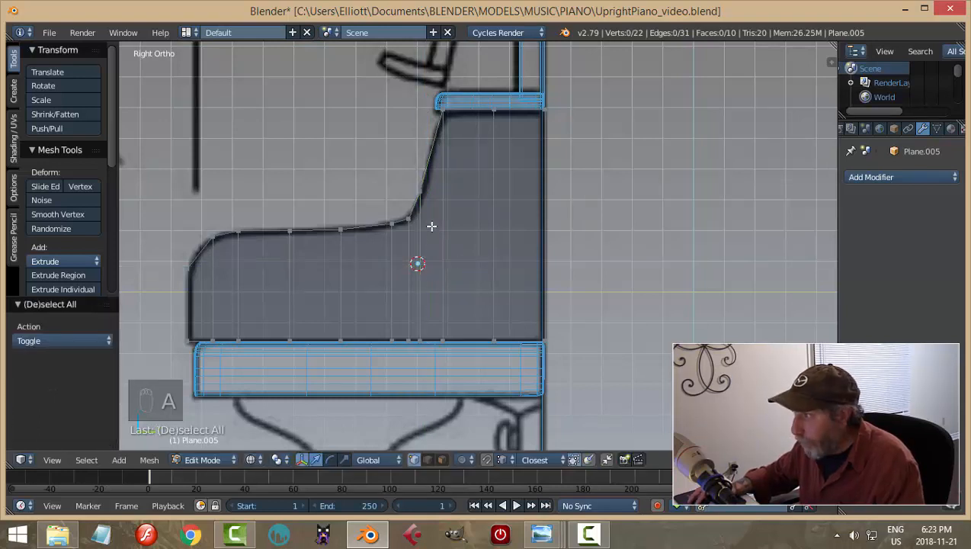
Nudge the upper vertex just above the inner bend slightly down along Z to match the outline, then deselect it
{"action": "key", "text": "b"}
{"action": "left_click_drag", "start_coordinate": [415, 193], "coordinate": [419, 189]}
{"action": "left_click_drag", "start_coordinate": [418, 145], "coordinate": [419, 149]}
{"action": "key", "text": "a"}
Add one centred loop cut between the inner bend and the shelf's front, then clear the vertex selection
{"action": "scroll", "coordinate": [461, 166], "scroll_direction": "up", "scroll_amount": 1}
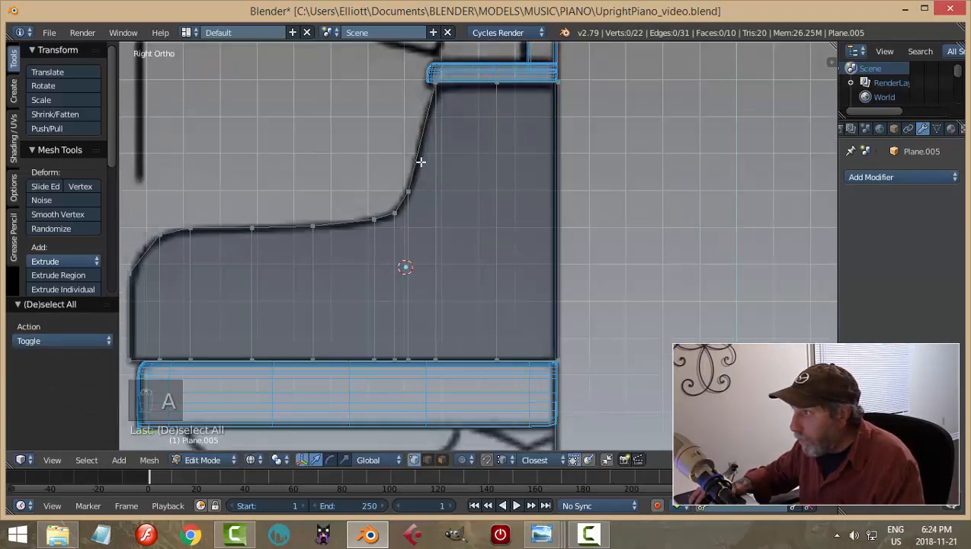
{"action": "key", "text": "ctrl+r"}
{"action": "left_click", "coordinate": [420, 152]}
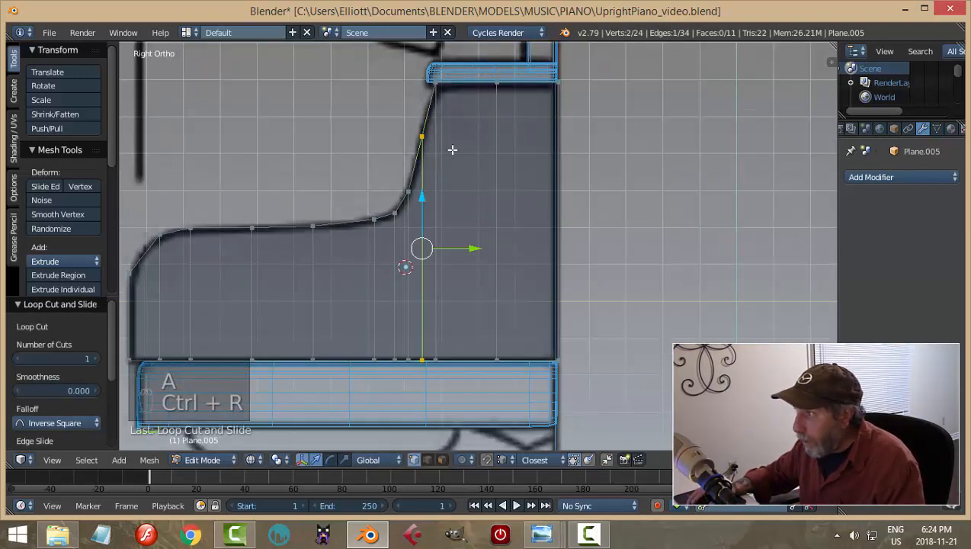
{"action": "key", "text": "a"}
{"action": "right_click", "coordinate": [420, 136]}
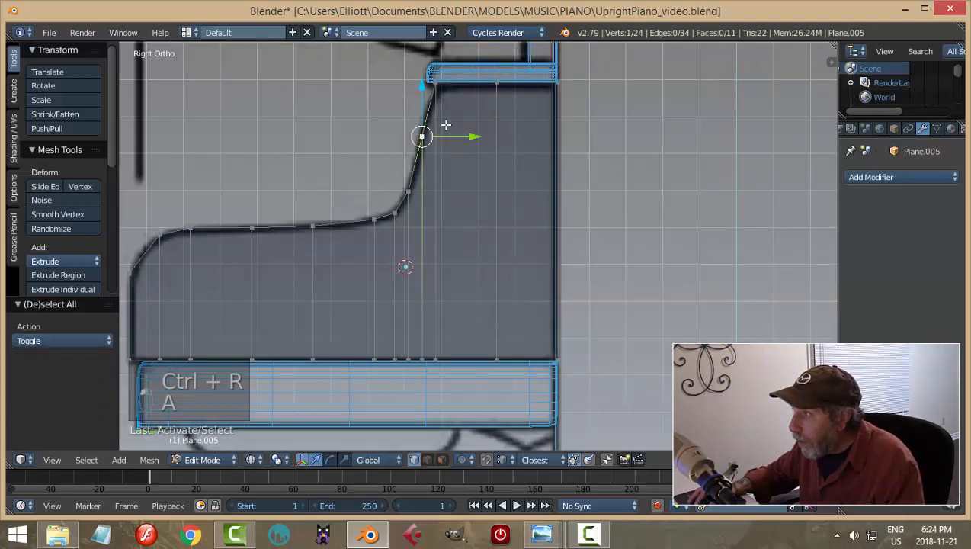
{"action": "key", "text": "a"}
Try lowering the upper vertex under the shelf's front edge by about 0.026 along Z, then undo the move and clear the selection
{"action": "scroll", "coordinate": [476, 124], "scroll_direction": "up", "scroll_amount": 2}
{"action": "middle_click_drag", "start_coordinate": [477, 126], "coordinate": [466, 255], "text": "shift"}
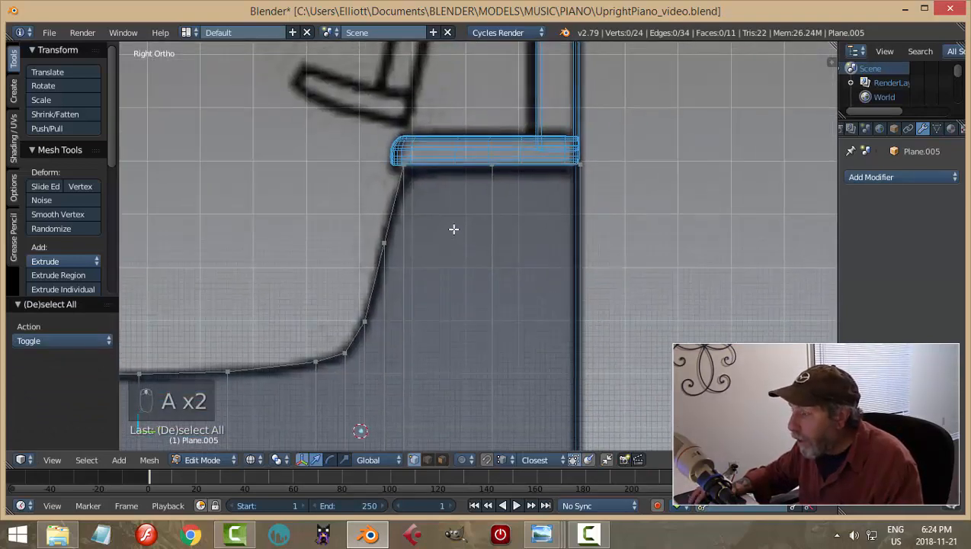
{"action": "key", "text": "b"}
{"action": "left_click_drag", "start_coordinate": [537, 174], "coordinate": [393, 156]}
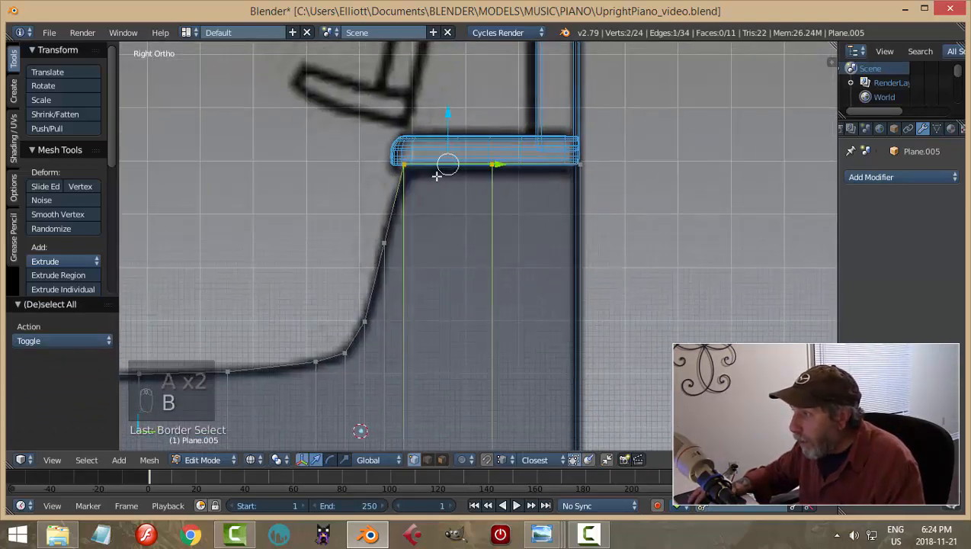
{"action": "key", "text": "a"}
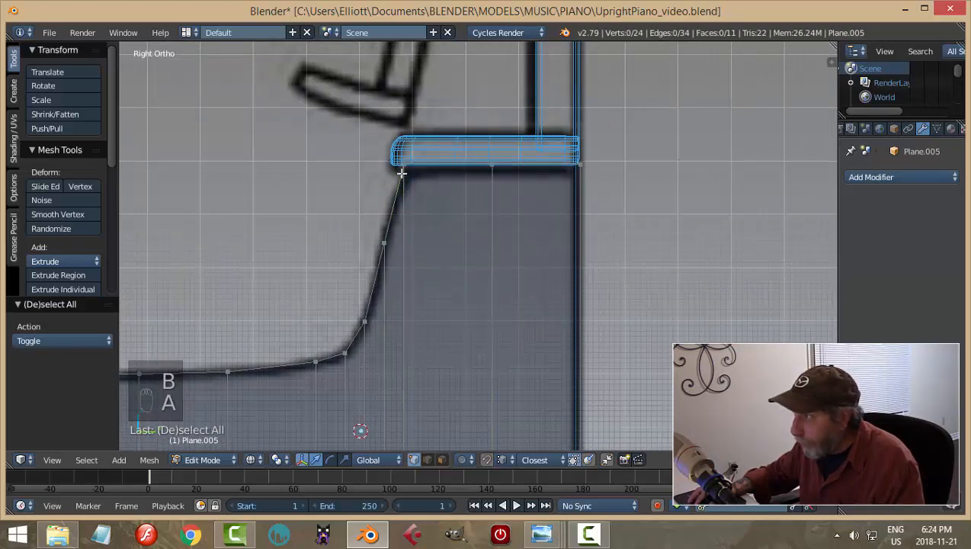
{"action": "key", "text": "b"}
{"action": "left_click_drag", "start_coordinate": [380, 143], "coordinate": [420, 200]}
{"action": "left_click_drag", "start_coordinate": [409, 118], "coordinate": [410, 132]}
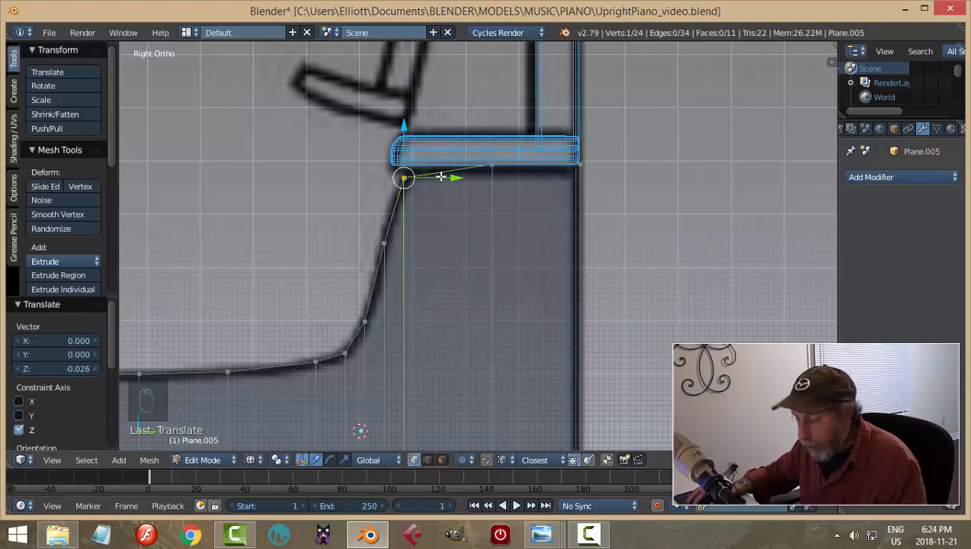
{"action": "key", "text": "ctrl+z"}
{"action": "key", "text": "a"}
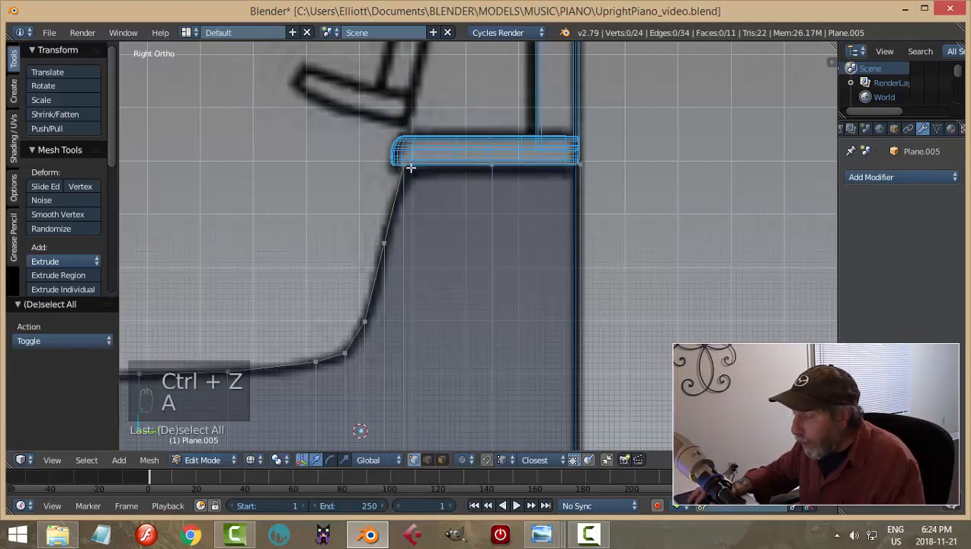
Select the upper and lower vertices of the edge line below the shelf's front and shift both backward along Y, then deselect them
{"action": "scroll", "coordinate": [432, 259], "scroll_direction": "down", "scroll_amount": 2}
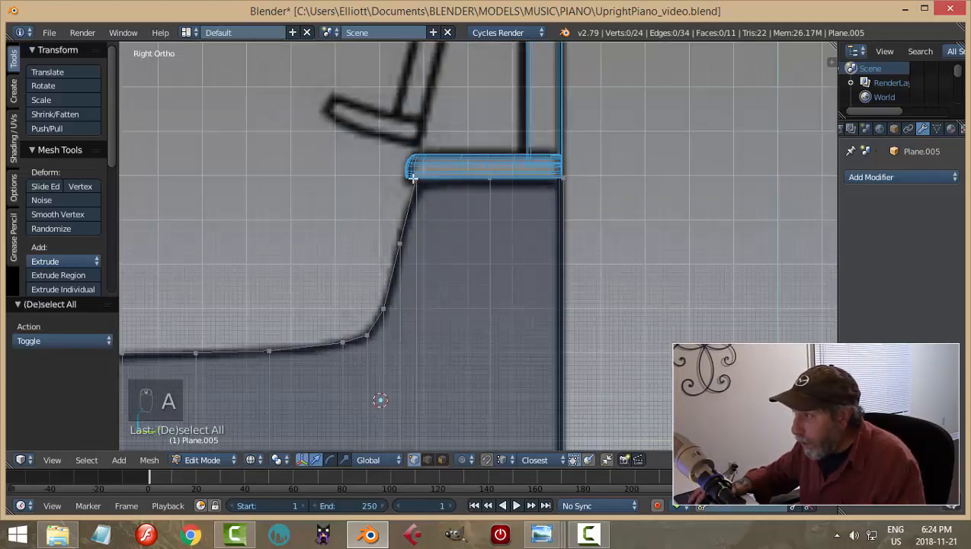
{"action": "right_click", "coordinate": [414, 167]}
{"action": "scroll", "coordinate": [467, 317], "scroll_direction": "down", "scroll_amount": 2}
{"action": "middle_click_drag", "start_coordinate": [458, 410], "coordinate": [460, 269], "text": "shift"}
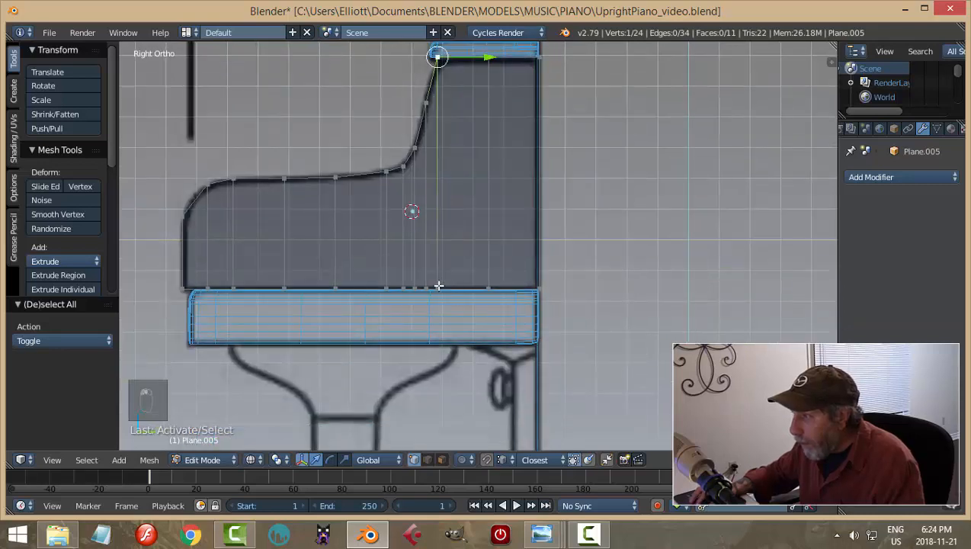
{"action": "right_click", "coordinate": [438, 287], "text": "shift"}
{"action": "scroll", "coordinate": [514, 221], "scroll_direction": "up", "scroll_amount": 3}
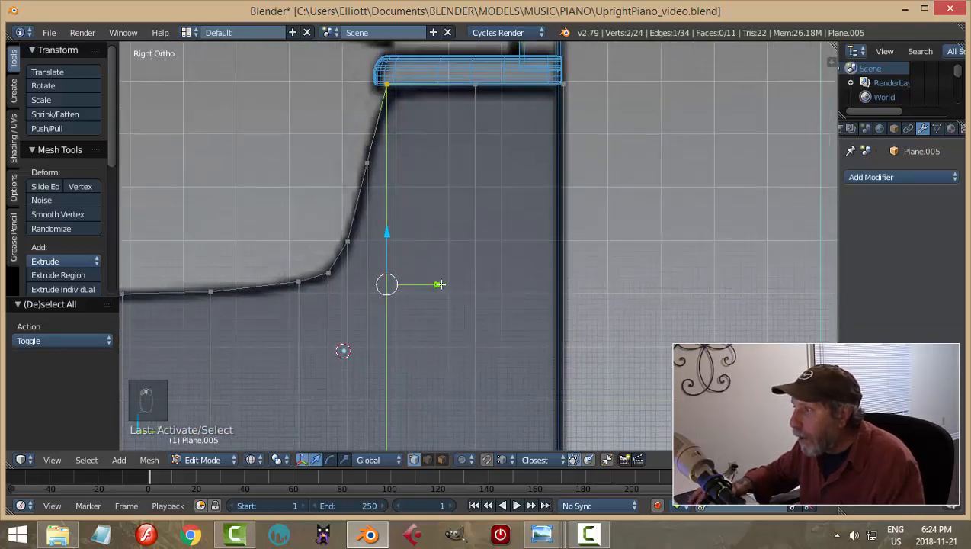
{"action": "left_click_drag", "start_coordinate": [440, 285], "coordinate": [480, 289]}
{"action": "key", "text": "a"}
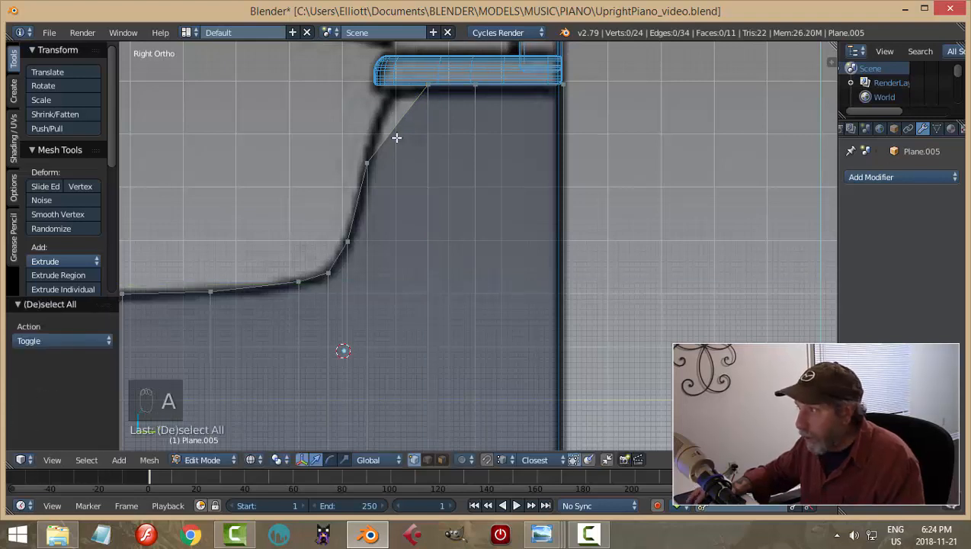
Add two loop cuts in the sloped section below the shelf and raise the front cut's upper vertex about 0.058 along Z onto the outline
{"action": "key", "text": "ctrl+r"}
{"action": "scroll", "coordinate": [396, 137], "scroll_direction": "up", "scroll_amount": 1}
{"action": "left_click", "coordinate": [396, 137]}
{"action": "right_click", "coordinate": [396, 137]}
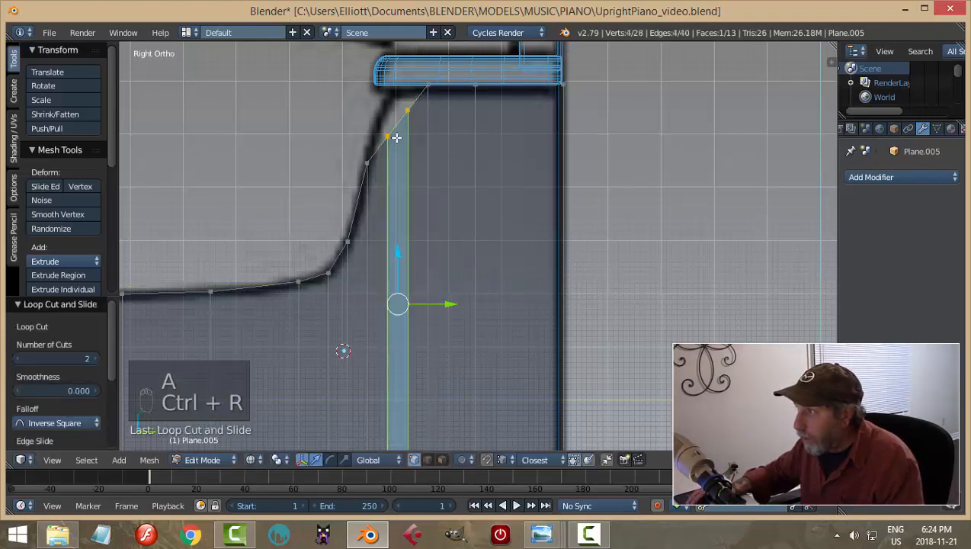
{"action": "key", "text": "a"}
{"action": "right_click", "coordinate": [386, 137]}
{"action": "key", "text": "g"}
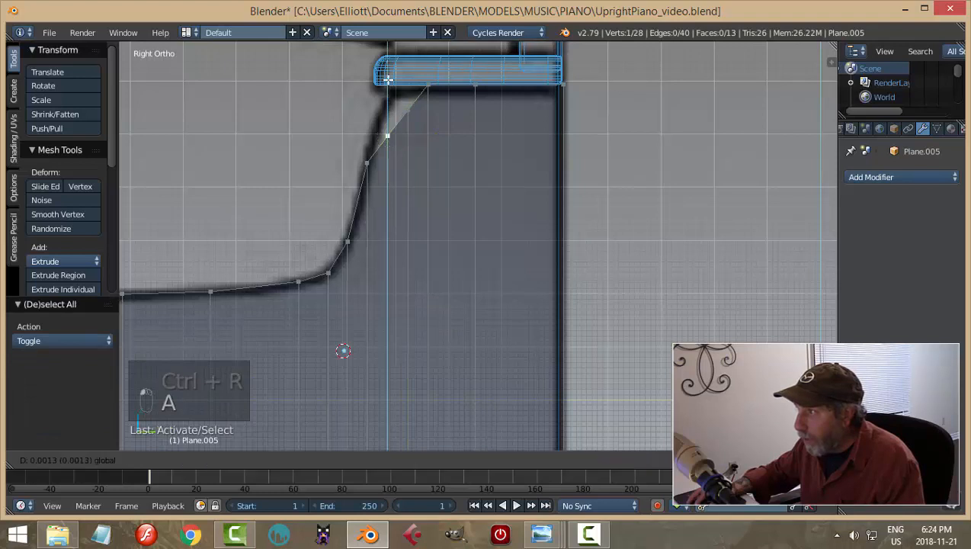
{"action": "left_click", "coordinate": [387, 58]}
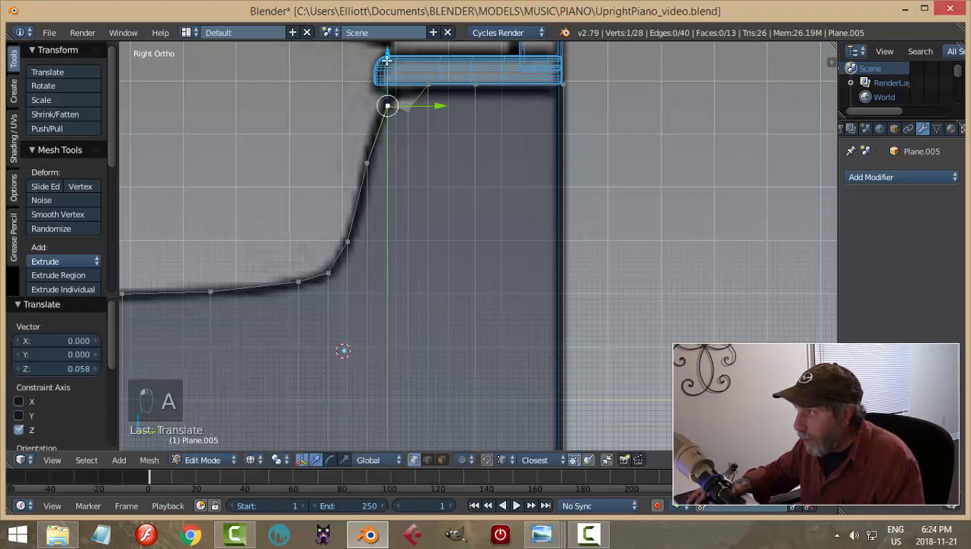
Raise the rear cut's upper vertex about 0.043 along Z to round the corner under the shelf, then deselect it
{"action": "key", "text": "a"}
{"action": "right_click", "coordinate": [408, 111]}
{"action": "key", "text": "g"}
{"action": "key", "text": "z"}
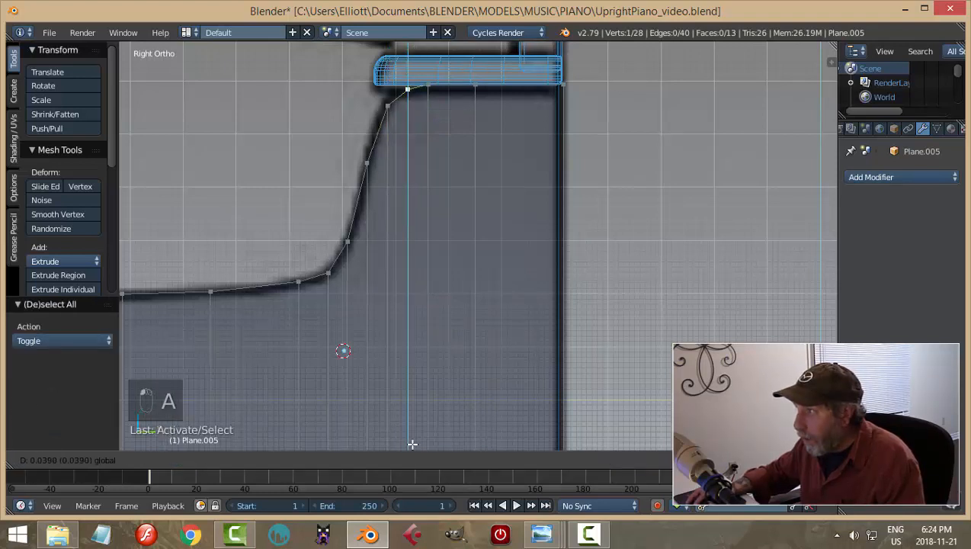
{"action": "left_click", "coordinate": [412, 442]}
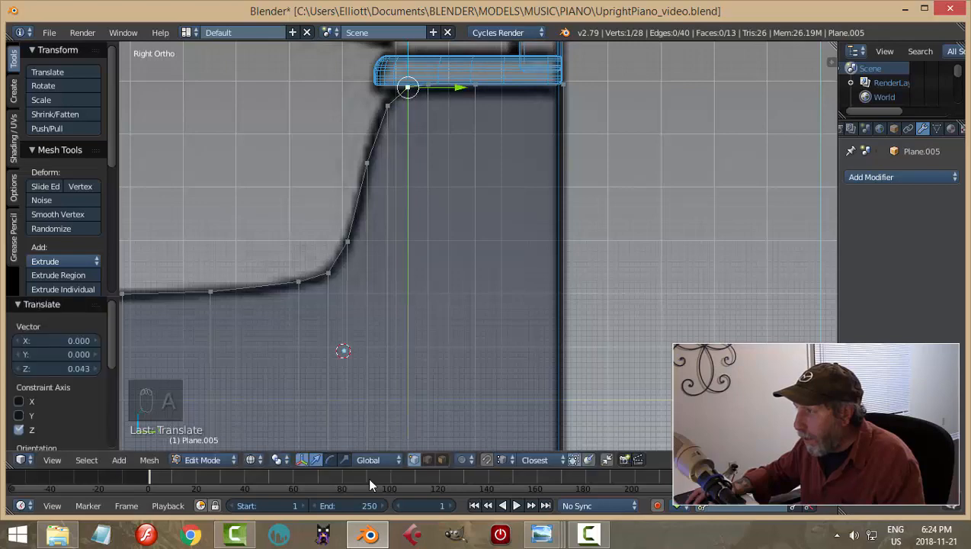
{"action": "key", "text": "a"}
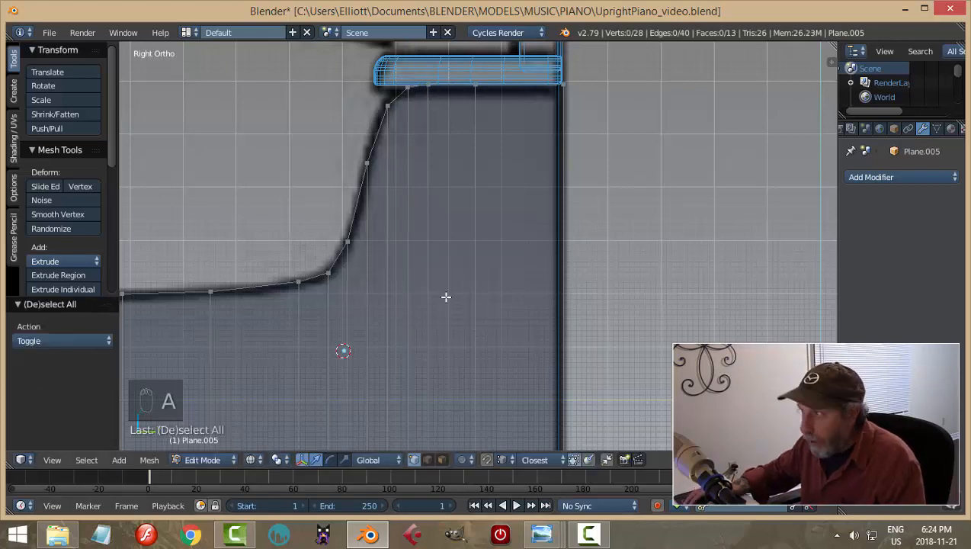
Select the whole cheek profile and, in front view, move it about 2.63 along X to the cheek's outer edge on the drawing
{"action": "scroll", "coordinate": [445, 298], "scroll_direction": "down", "scroll_amount": 4}
{"action": "key", "text": "a"}
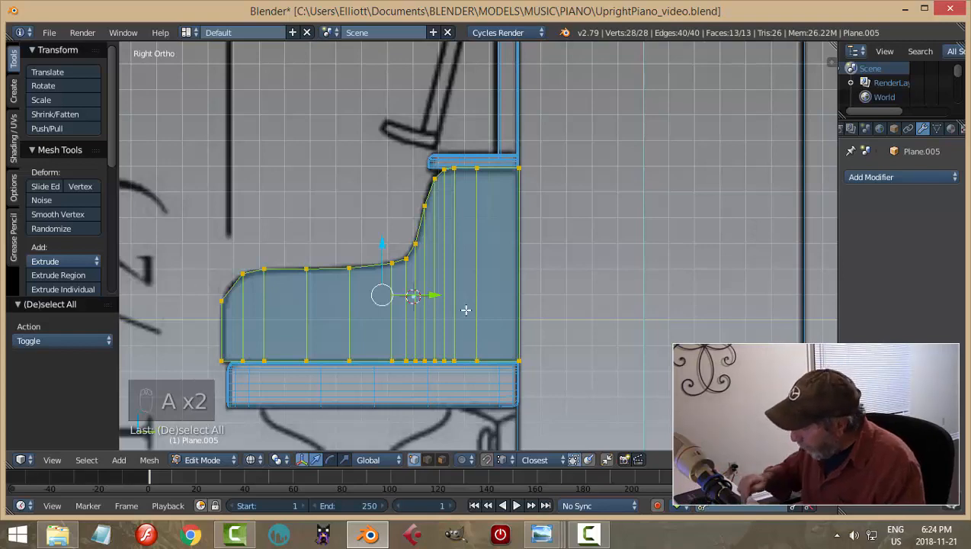
{"action": "key", "text": "KP_1"}
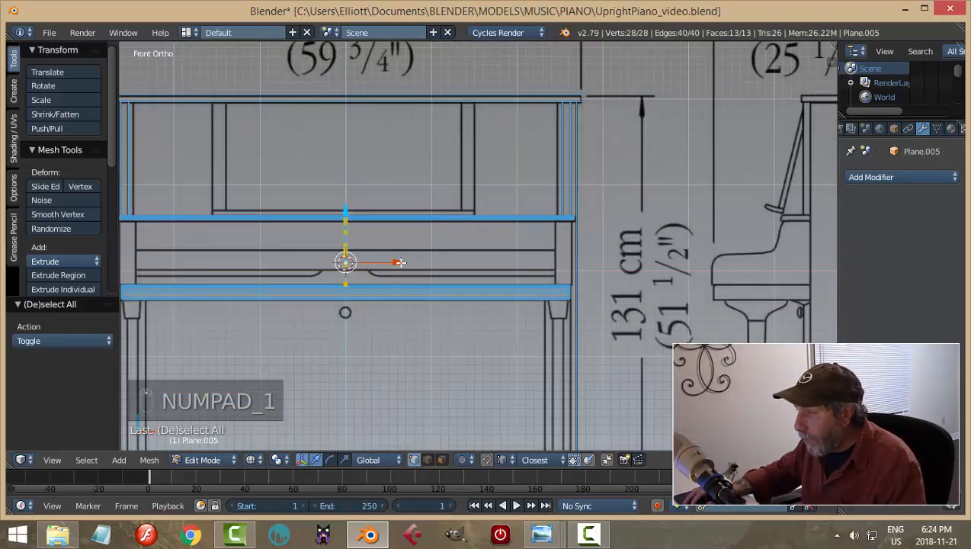
{"action": "left_click_drag", "start_coordinate": [400, 262], "coordinate": [622, 302]}
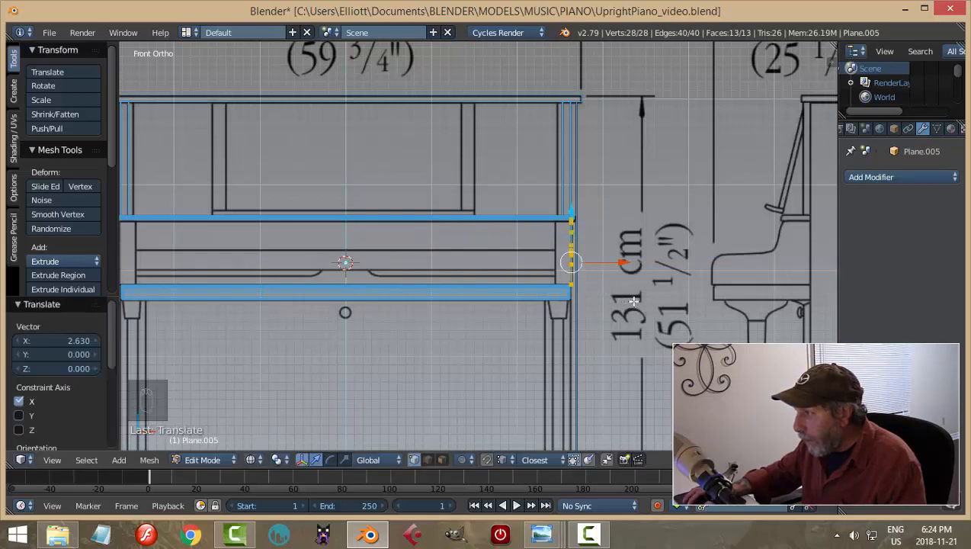
{"action": "scroll", "coordinate": [468, 342], "scroll_direction": "up", "scroll_amount": 6}
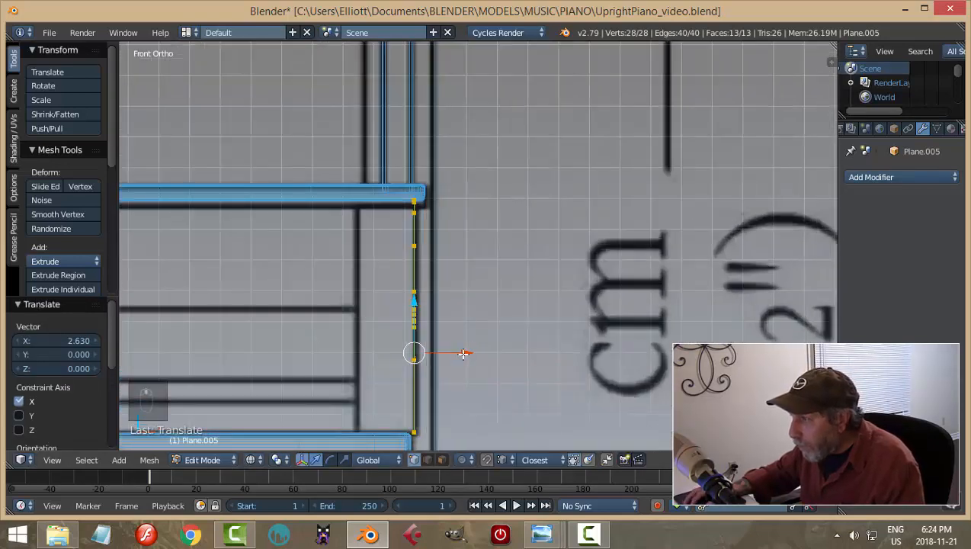
{"action": "left_click_drag", "start_coordinate": [463, 353], "coordinate": [410, 351]}
Extrude the cheek profile inward along X to the width in the drawing, then deselect it and show the model in solid shading
{"action": "key", "text": "e"}
{"action": "key", "text": "a"}
{"action": "scroll", "coordinate": [509, 342], "scroll_direction": "down", "scroll_amount": 3}
{"action": "middle_click_drag", "start_coordinate": [571, 340], "coordinate": [572, 363]}
{"action": "key", "text": "z"}
{"action": "left_click", "coordinate": [579, 442]}
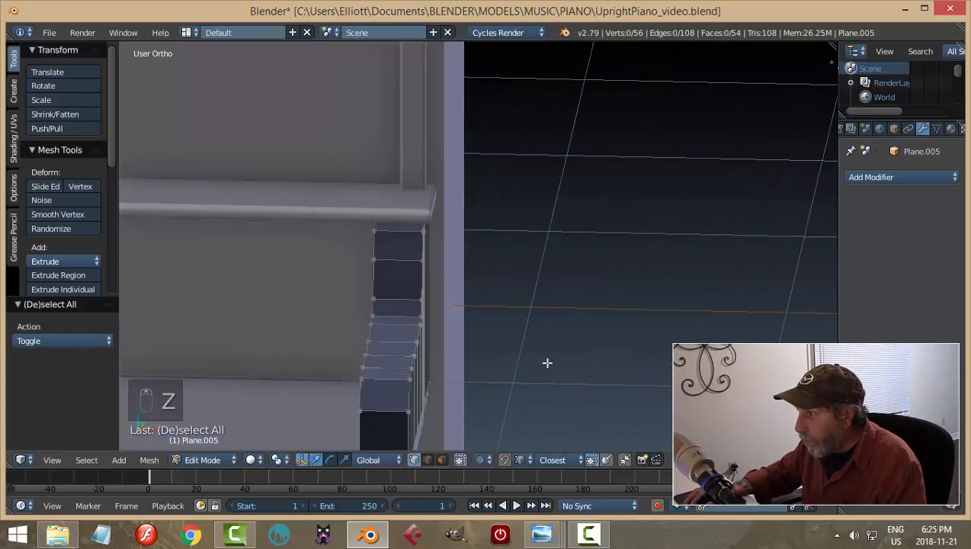
Make the normals of the whole cheek mesh consistent, then clear the selection
{"action": "key", "text": "a"}
{"action": "key", "text": "ctrl+n"}
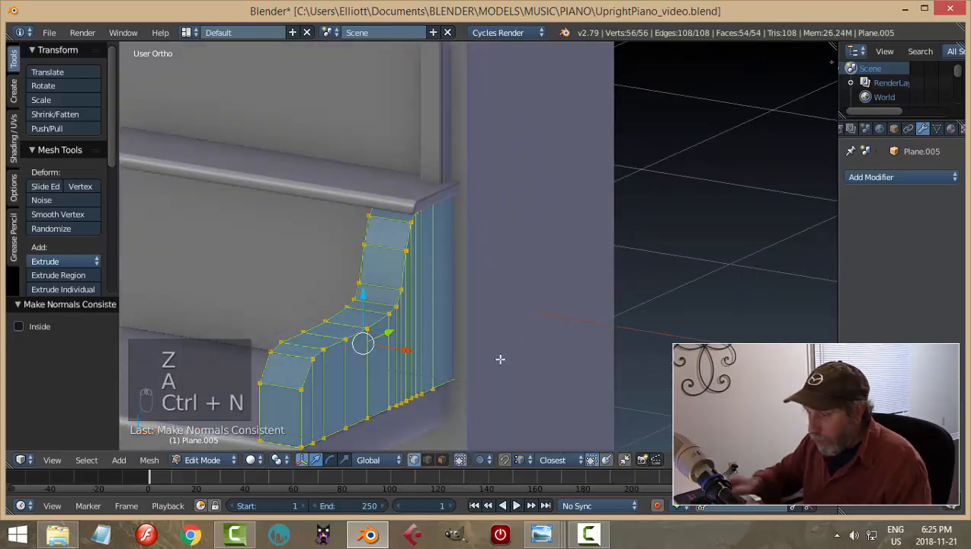
{"action": "key", "text": "a"}
Add two loop cuts running around the cheek's profile across its thickness and scale them apart along X by about 2.57
{"action": "middle_click_drag", "start_coordinate": [499, 359], "coordinate": [585, 273]}
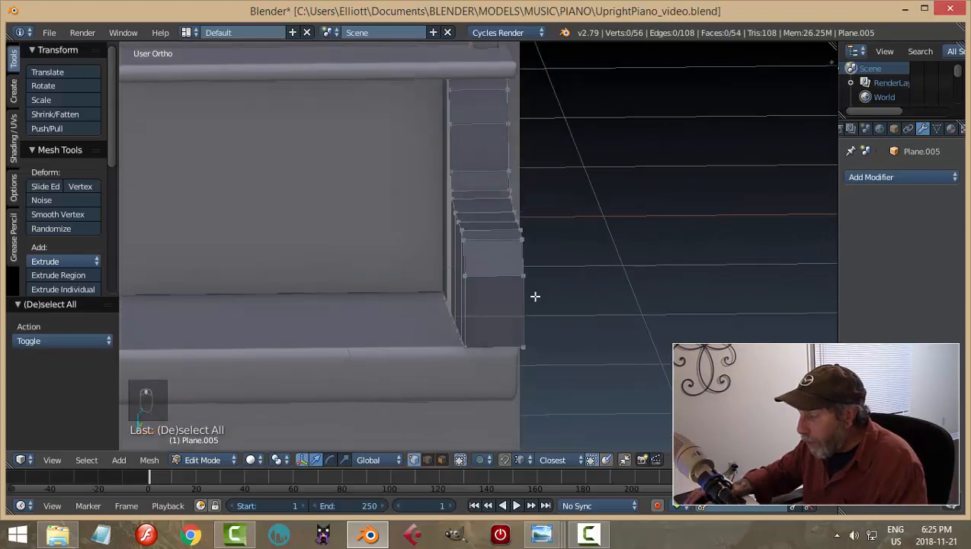
{"action": "scroll", "coordinate": [455, 295], "scroll_direction": "up", "scroll_amount": 3}
{"action": "middle_click_drag", "start_coordinate": [456, 295], "coordinate": [363, 279]}
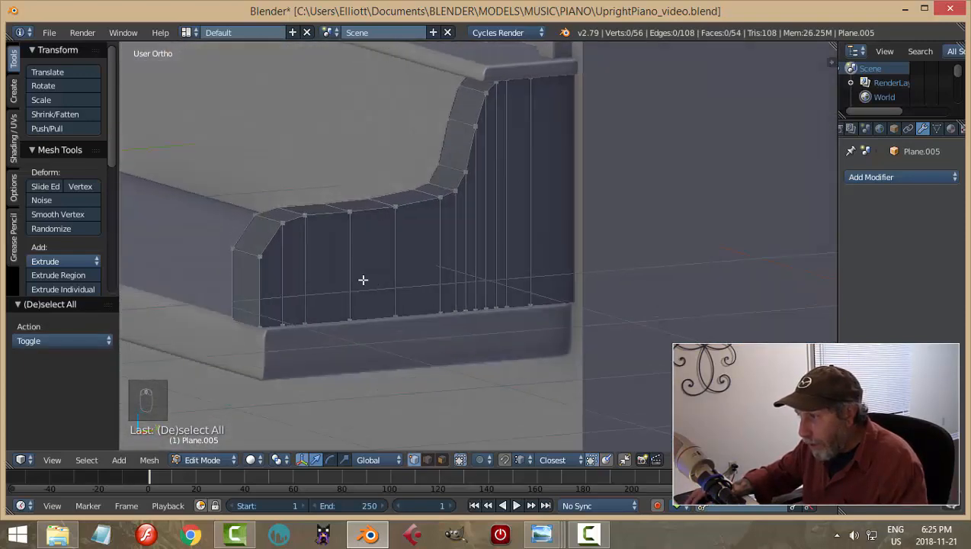
{"action": "middle_click_drag", "start_coordinate": [261, 252], "coordinate": [399, 290]}
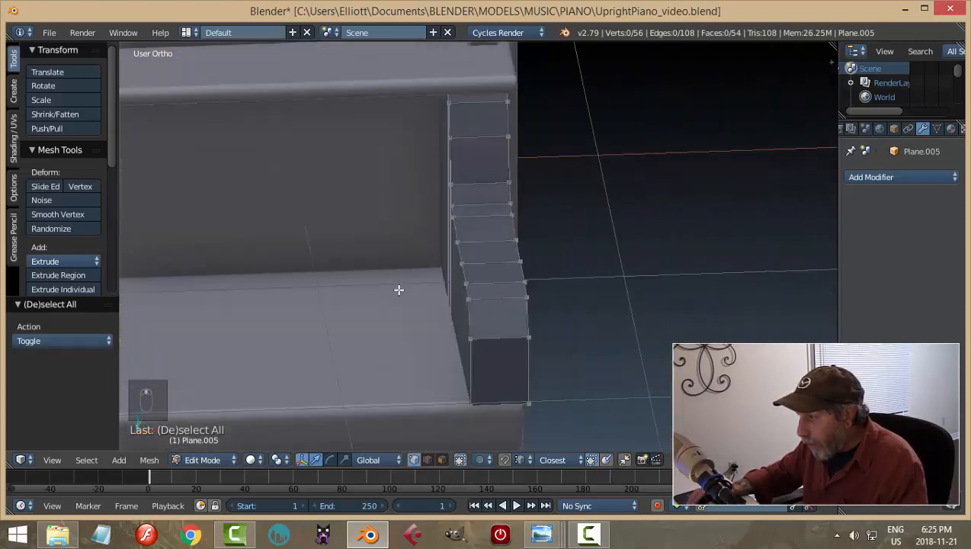
{"action": "key", "text": "ctrl+r"}
{"action": "scroll", "coordinate": [498, 329], "scroll_direction": "up", "scroll_amount": 1}
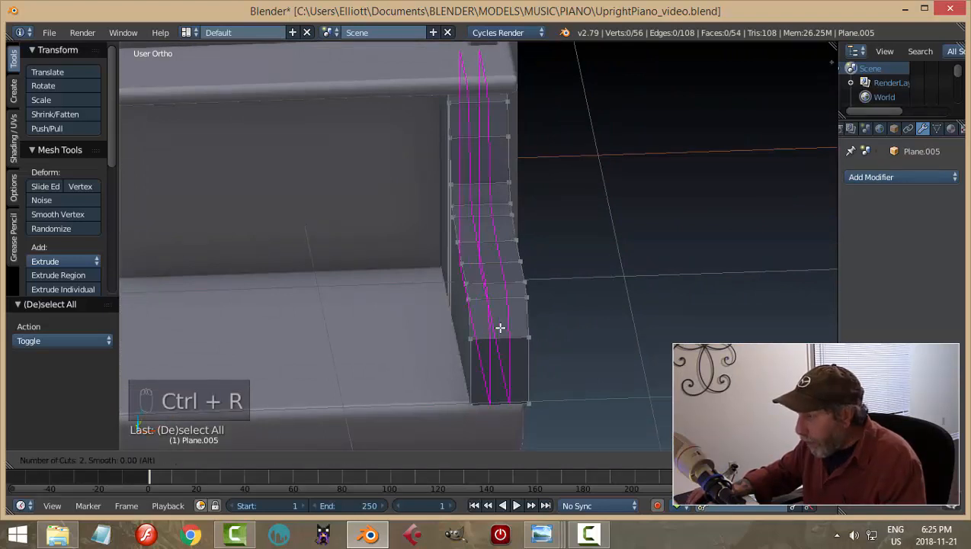
{"action": "left_click", "coordinate": [499, 329]}
{"action": "right_click", "coordinate": [499, 329]}
{"action": "middle_click_drag", "start_coordinate": [586, 392], "coordinate": [588, 382]}
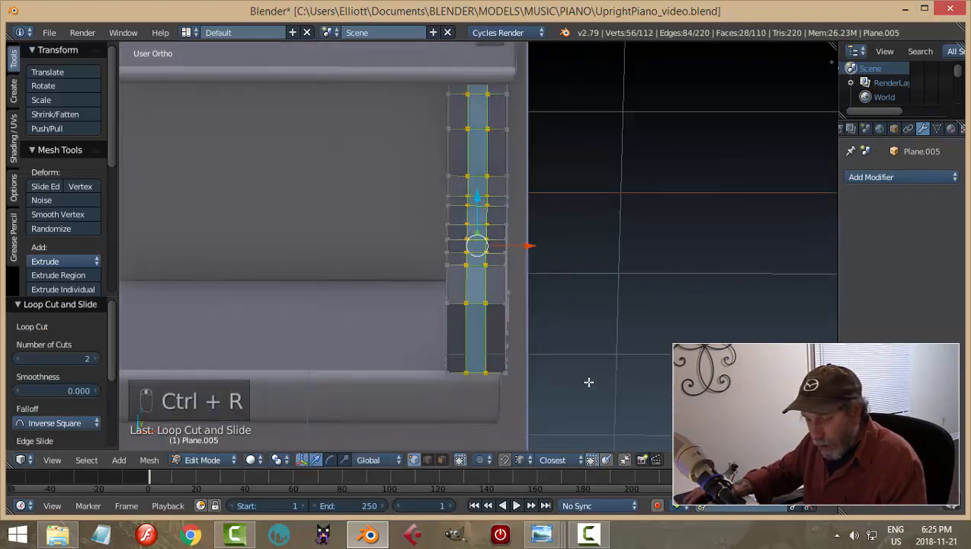
{"action": "key", "text": "s"}
{"action": "key", "text": "x"}
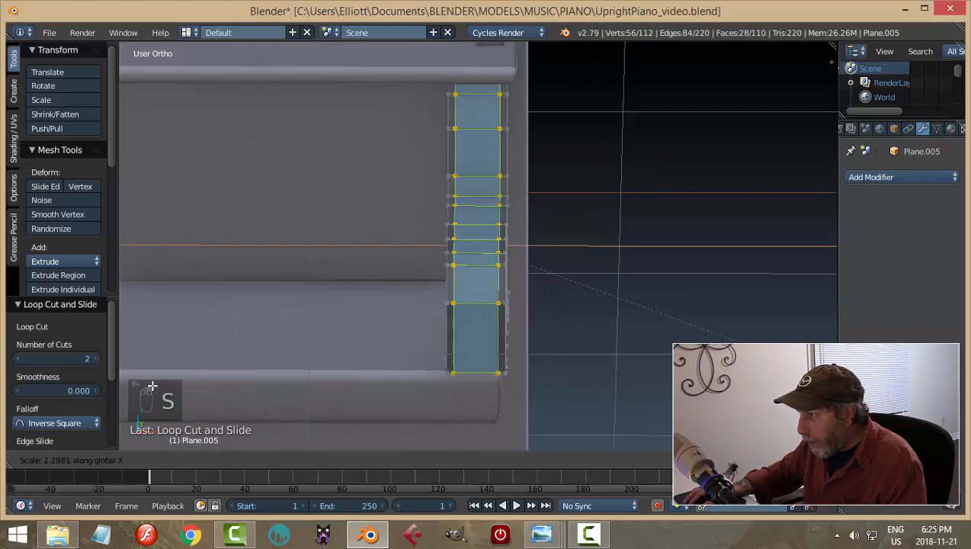
{"action": "left_click", "coordinate": [190, 381]}
Add a horizontal loop cut slid up close to the cheek's curved top edge and another slid down close to its bottom edge
{"action": "middle_click_drag", "start_coordinate": [660, 340], "coordinate": [363, 311]}
{"action": "key", "text": "ctrl+r"}
{"action": "left_click", "coordinate": [331, 272]}
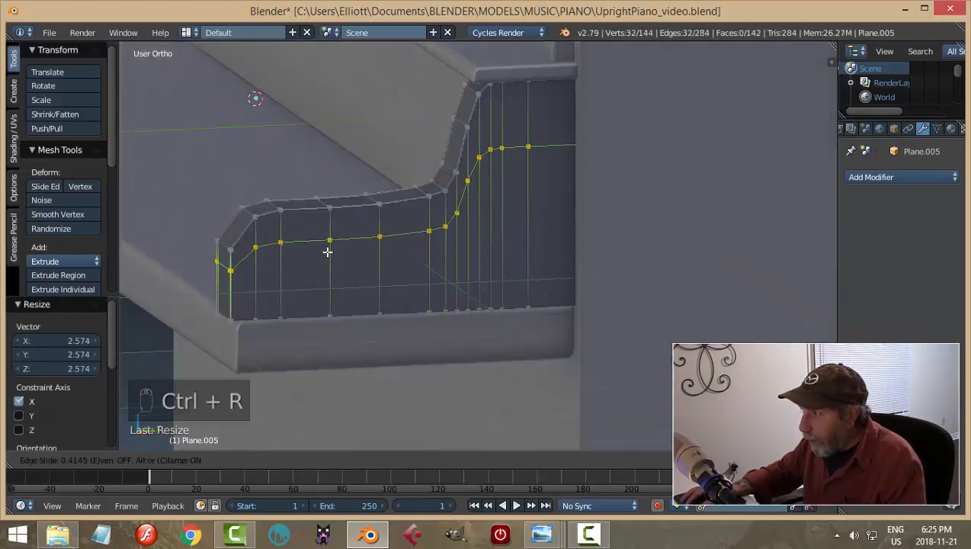
{"action": "left_click", "coordinate": [333, 227]}
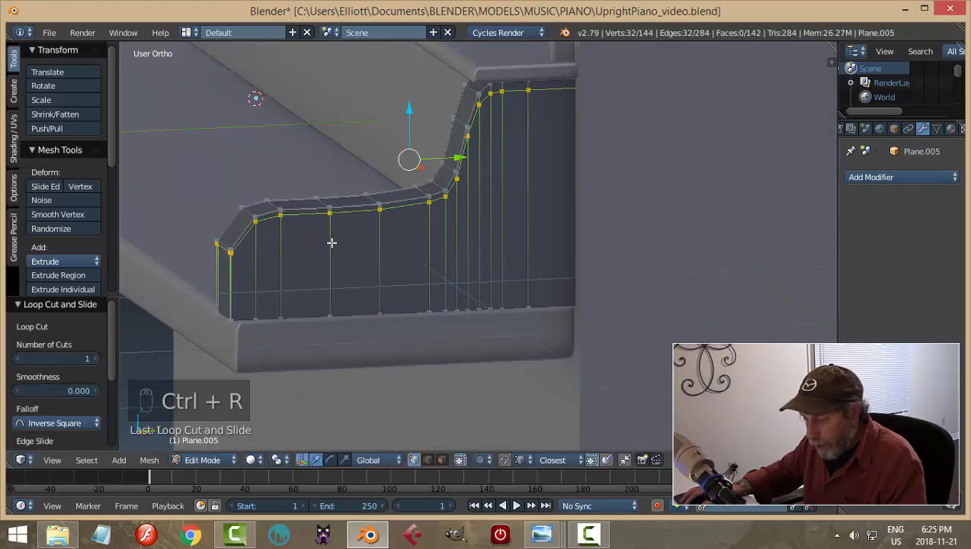
{"action": "key", "text": "ctrl+r"}
{"action": "left_click", "coordinate": [331, 250]}
{"action": "left_click", "coordinate": [355, 287]}
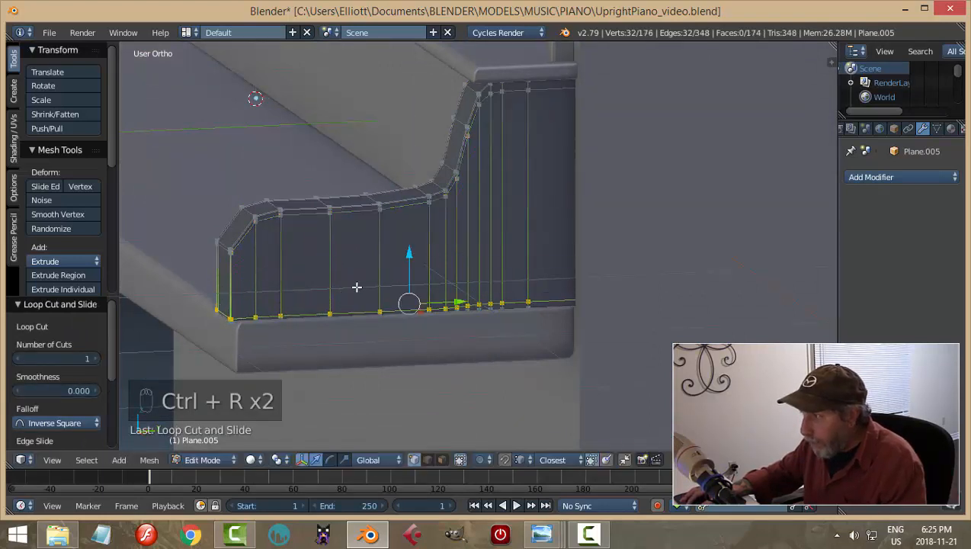
Add a vertical loop cut in the rearmost section, slide it close to the cheek's back edge, and clear the selection
{"action": "middle_click_drag", "start_coordinate": [356, 287], "coordinate": [557, 92]}
{"action": "key", "text": "ctrl+r"}
{"action": "left_click", "coordinate": [550, 91]}
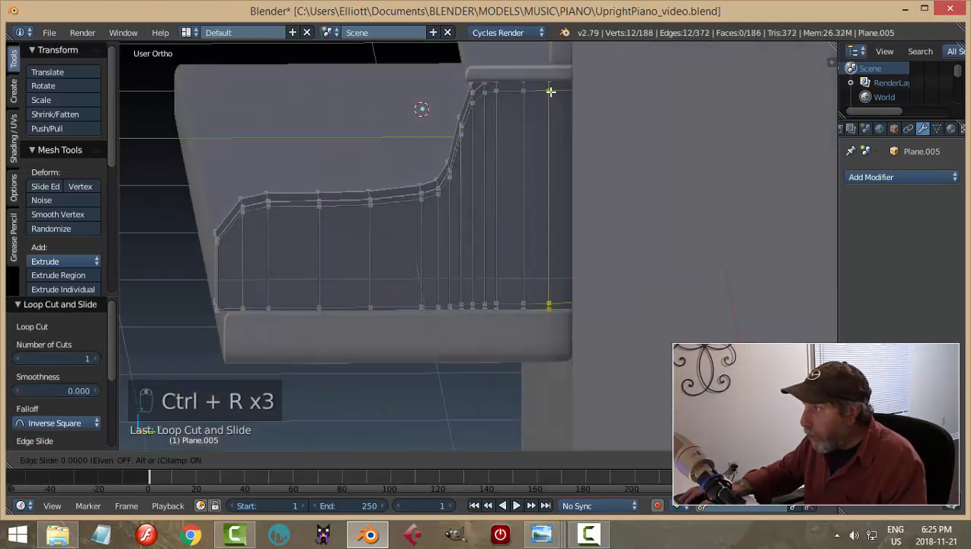
{"action": "left_click", "coordinate": [571, 101]}
{"action": "key", "text": "a"}
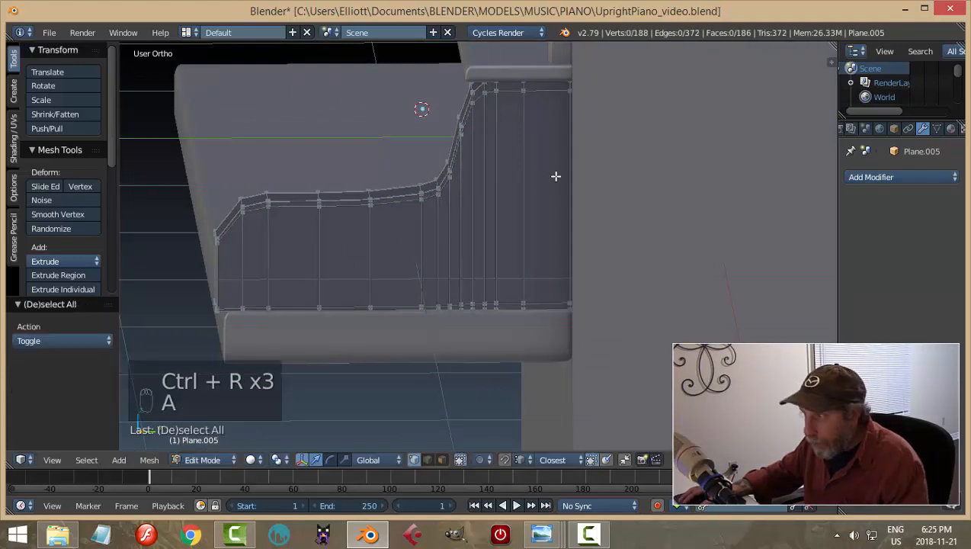
Return to Object Mode and add a Subdivision Surface modifier to the cheek with View subdivisions set to 2
{"action": "key", "text": "Tab"}
{"action": "left_click", "coordinate": [494, 175]}
{"action": "left_click", "coordinate": [886, 176]}
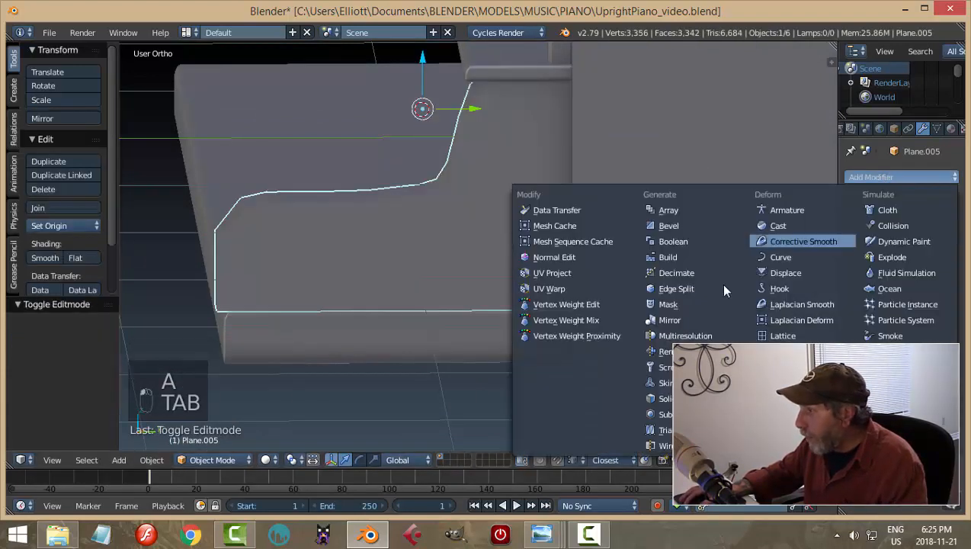
{"action": "left_click", "coordinate": [648, 411]}
{"action": "left_click", "coordinate": [889, 271]}
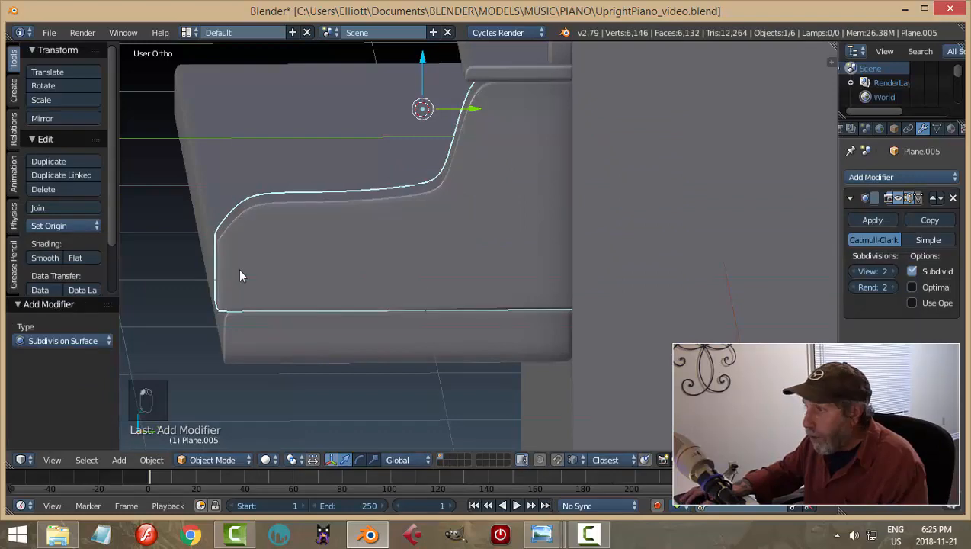
Apply smooth shading to the cheek, deselect it to inspect the rounded edges, and select it again
{"action": "left_click", "coordinate": [51, 258]}
{"action": "key", "text": "a"}
{"action": "mouse_move", "coordinate": [368, 262]}
{"action": "middle_mouse_down"}
{"action": "mouse_move", "coordinate": [357, 264]}
{"action": "mouse_move", "coordinate": [405, 255]}
{"action": "mouse_move", "coordinate": [406, 273]}
{"action": "mouse_move", "coordinate": [298, 316]}
{"action": "mouse_move", "coordinate": [332, 303]}
{"action": "mouse_move", "coordinate": [253, 268]}
{"action": "middle_mouse_up"}
{"action": "right_click", "coordinate": [358, 259]}
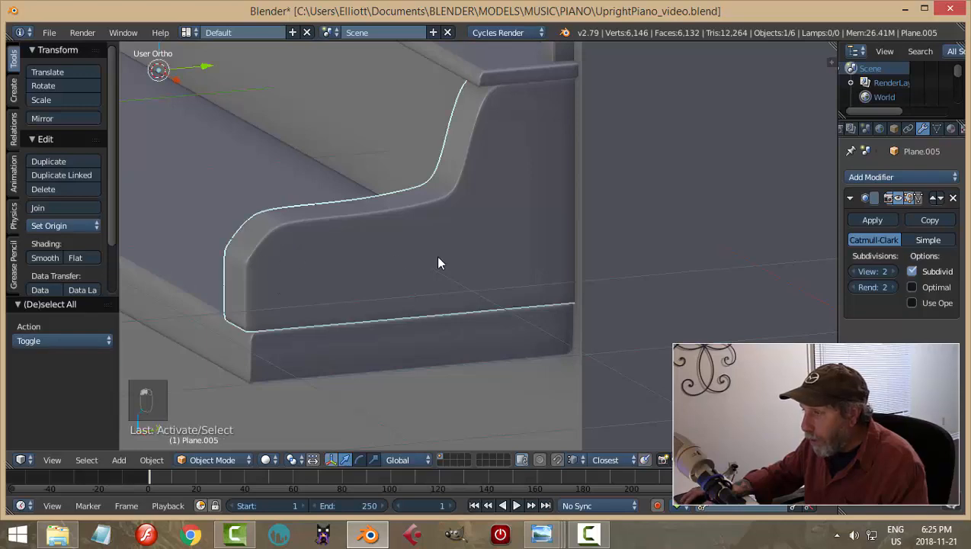
Show the cheek in wireframe from the right side and turn off its Subdivision Surface modifier's viewport display
{"action": "key", "text": "KP_3"}
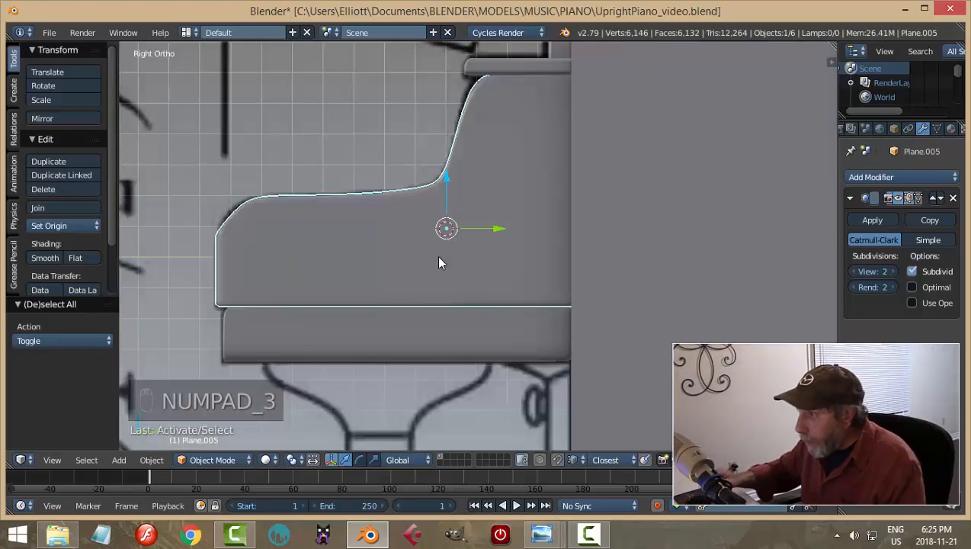
{"action": "key", "text": "z"}
{"action": "left_click", "coordinate": [526, 259]}
{"action": "scroll", "coordinate": [265, 262], "scroll_direction": "up", "scroll_amount": 3}
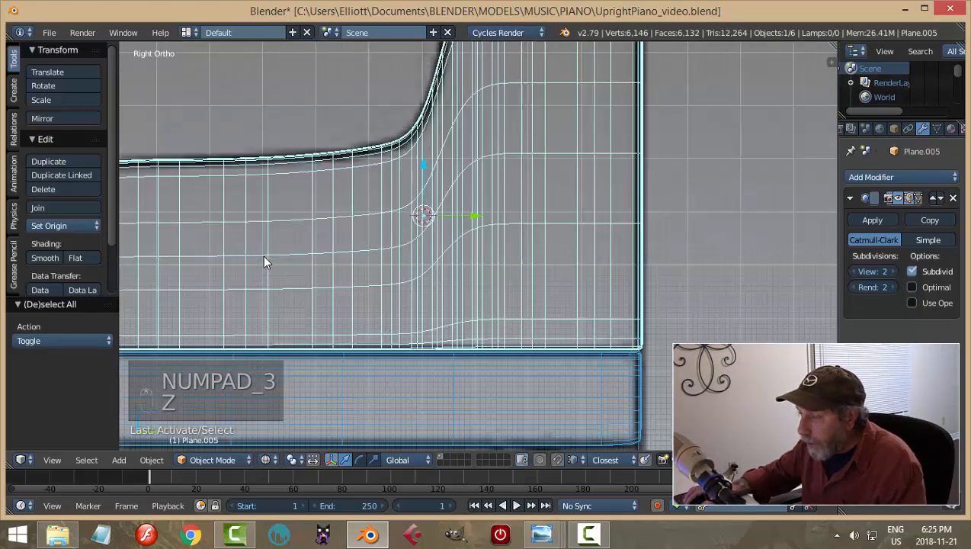
{"action": "scroll", "coordinate": [260, 256], "scroll_direction": "down", "scroll_amount": 3}
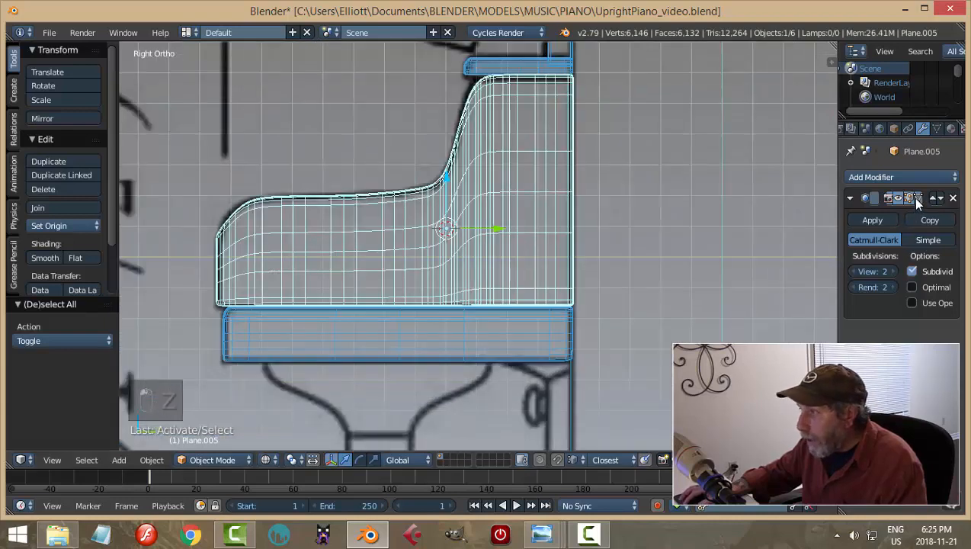
{"action": "left_click", "coordinate": [896, 199]}
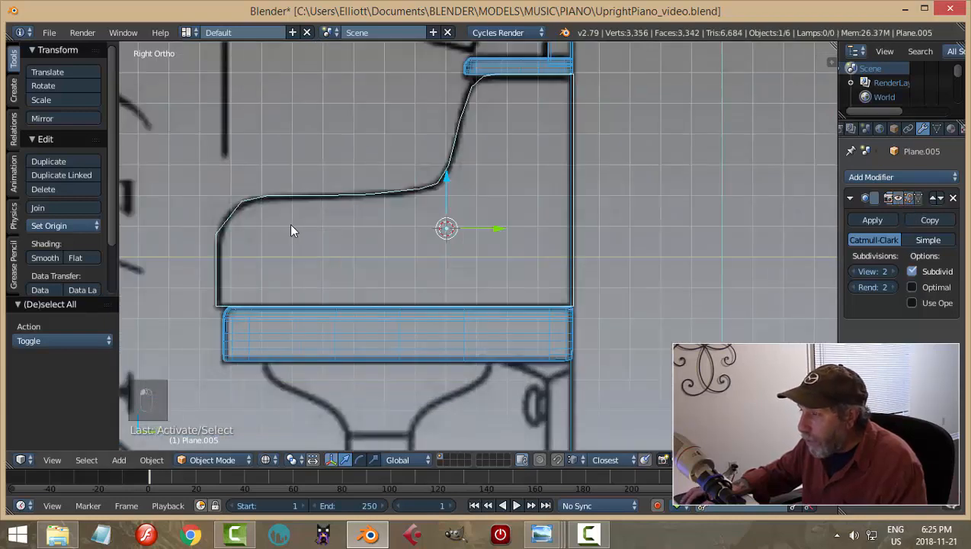
Enter Edit Mode and add a centred vertical loop cut through the slanted section at the cheek's upper front corner
{"action": "key", "text": "Tab"}
{"action": "scroll", "coordinate": [199, 249], "scroll_direction": "up", "scroll_amount": 2}
{"action": "middle_click_drag", "start_coordinate": [200, 250], "coordinate": [394, 238], "text": "shift"}
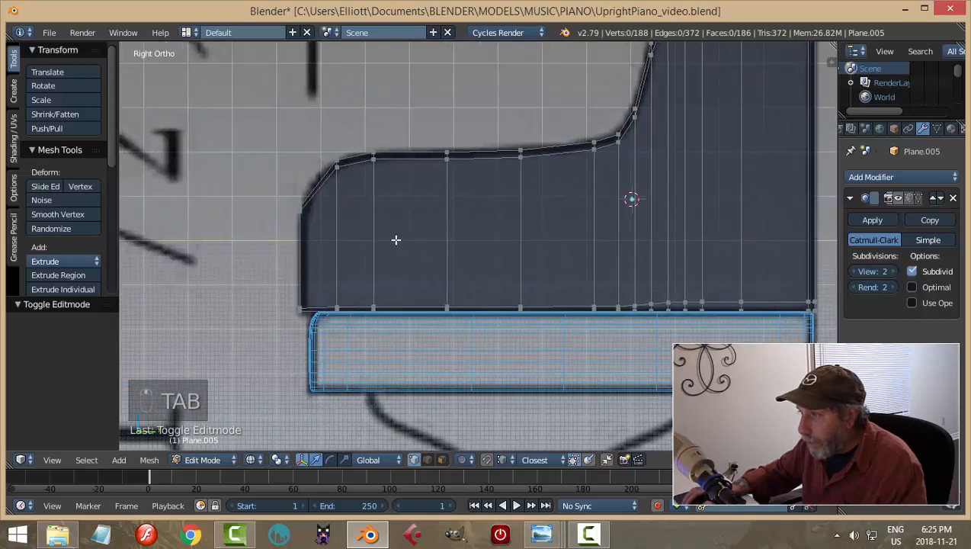
{"action": "scroll", "coordinate": [392, 241], "scroll_direction": "up", "scroll_amount": 3}
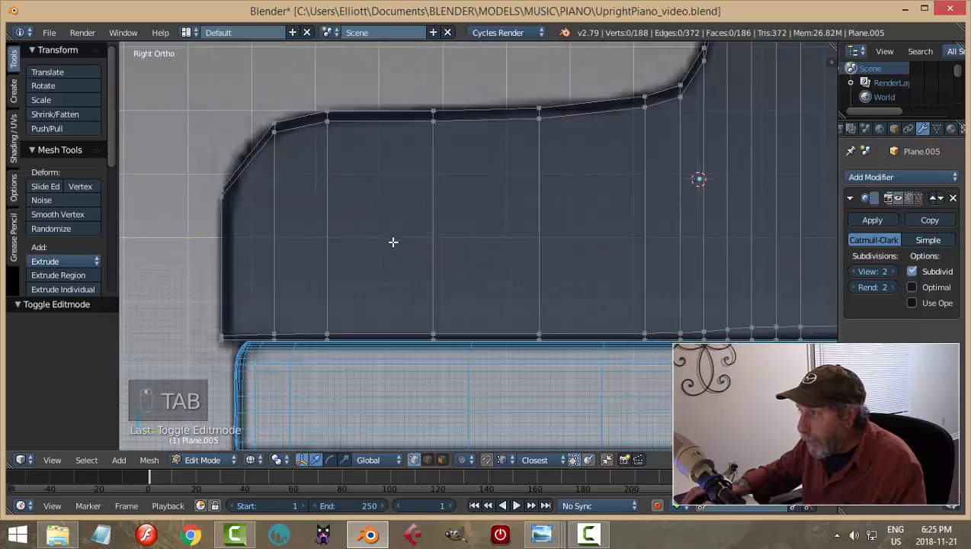
{"action": "key", "text": "ctrl+r"}
{"action": "left_click", "coordinate": [249, 173]}
{"action": "right_click", "coordinate": [249, 173]}
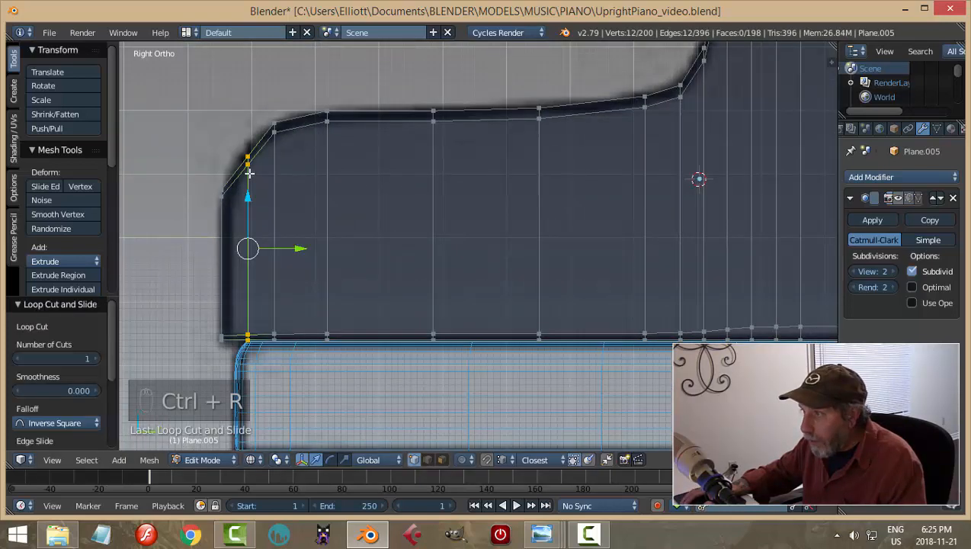
Raise the upper vertices of the new loop onto the reference drawing's rounded corner and clear the selection
{"action": "key", "text": "a"}
{"action": "key", "text": "b"}
{"action": "left_click_drag", "start_coordinate": [224, 125], "coordinate": [264, 169]}
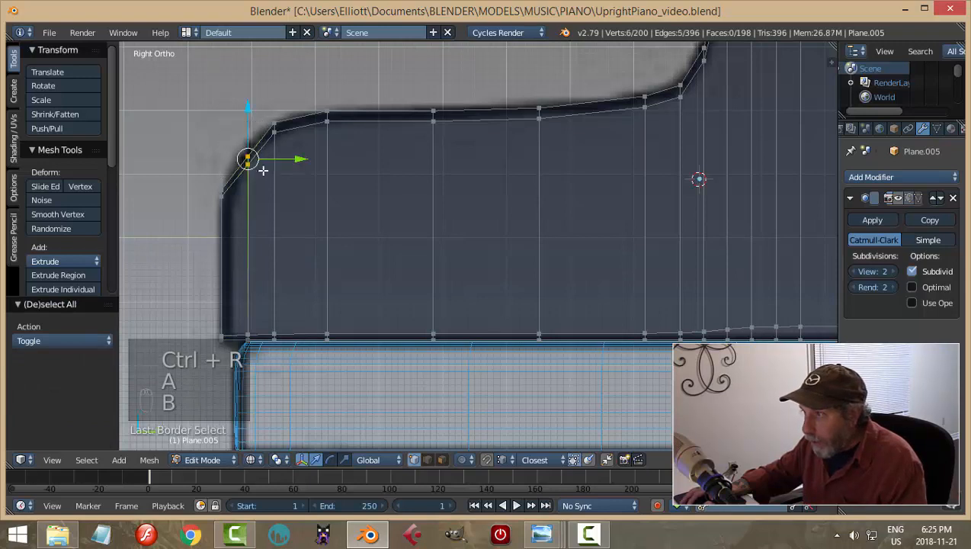
{"action": "left_click_drag", "start_coordinate": [249, 105], "coordinate": [246, 93]}
{"action": "key", "text": "a"}
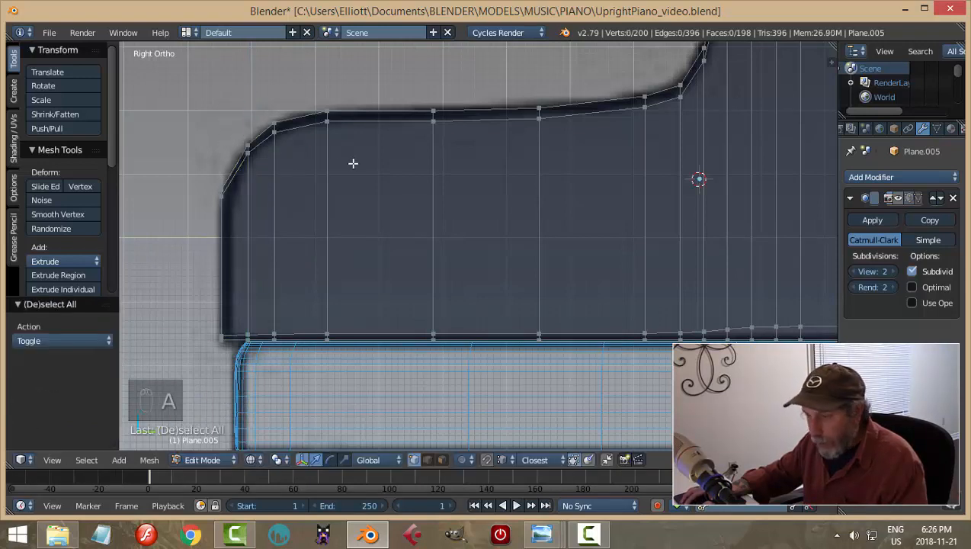
Return to solid shading and Object Mode, and turn the cheek's Subdivision Surface viewport display back on
{"action": "key", "text": "z"}
{"action": "left_click", "coordinate": [351, 249]}
{"action": "scroll", "coordinate": [355, 248], "scroll_direction": "down", "scroll_amount": 3}
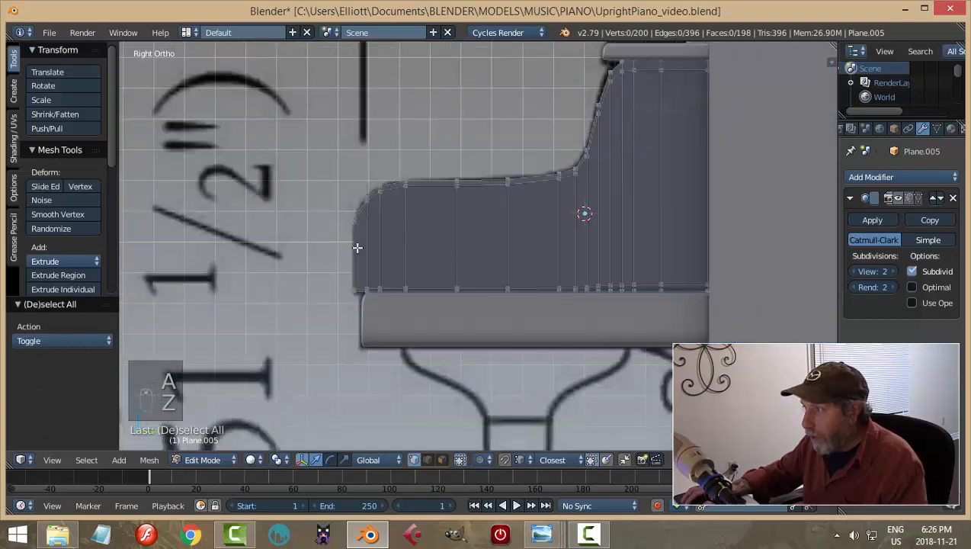
{"action": "key", "text": "Tab"}
{"action": "left_click", "coordinate": [255, 255]}
{"action": "middle_click_drag", "start_coordinate": [366, 251], "coordinate": [409, 251]}
{"action": "scroll", "coordinate": [408, 252], "scroll_direction": "down", "scroll_amount": 1}
{"action": "left_click", "coordinate": [899, 198]}
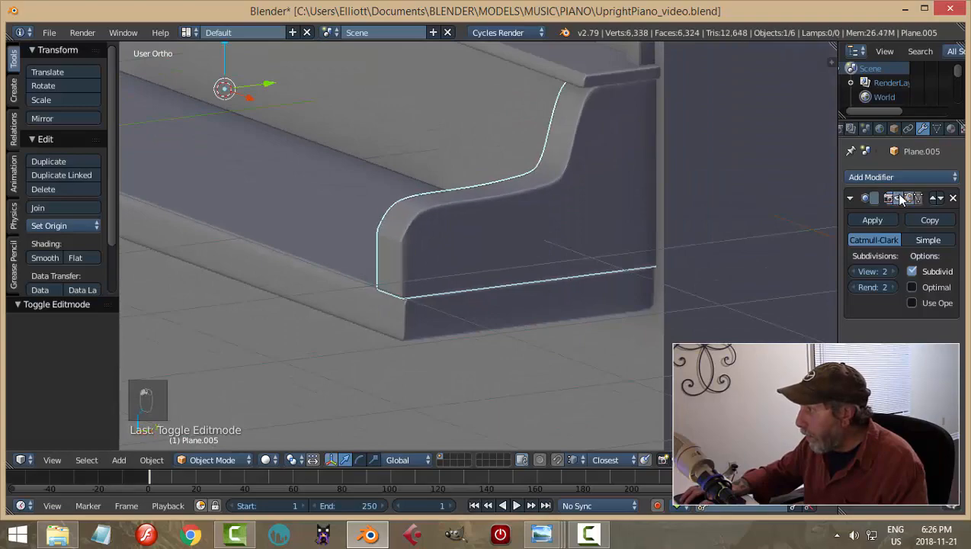
Inspect the cheek's rounded front corner from several angles and reopen the cheek in Edit Mode in right view
{"action": "middle_click_drag", "start_coordinate": [482, 224], "coordinate": [366, 240]}
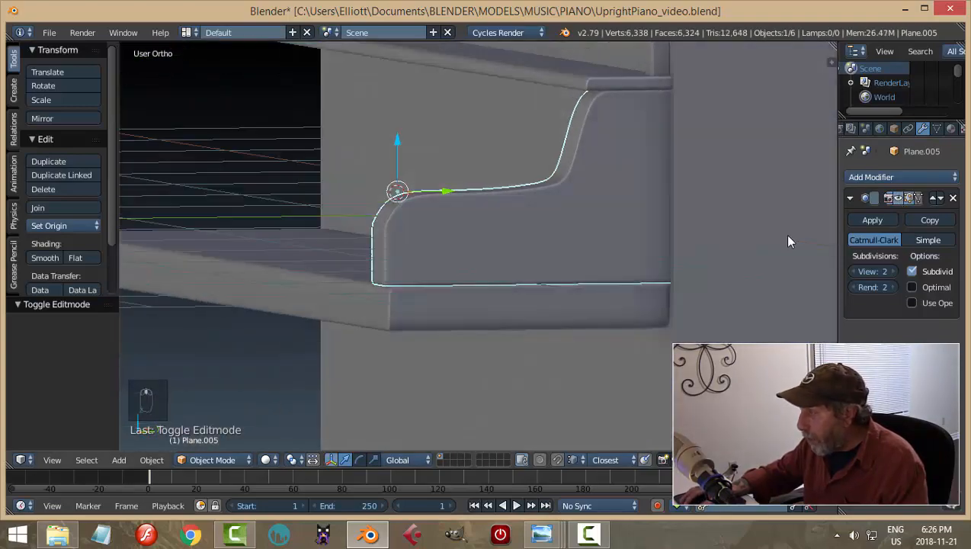
{"action": "middle_click_drag", "start_coordinate": [478, 266], "coordinate": [720, 224]}
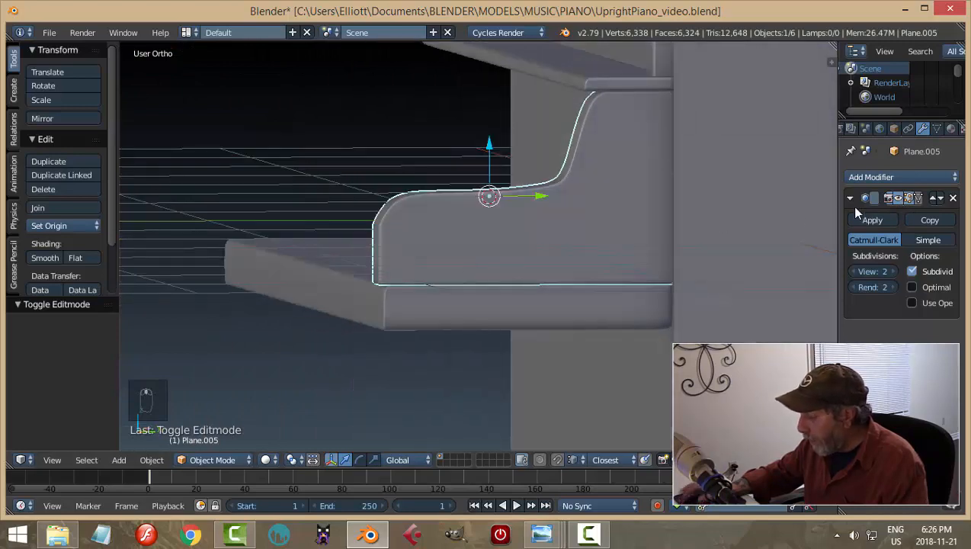
{"action": "key", "text": "KP_3"}
{"action": "key", "text": "KP_3"}
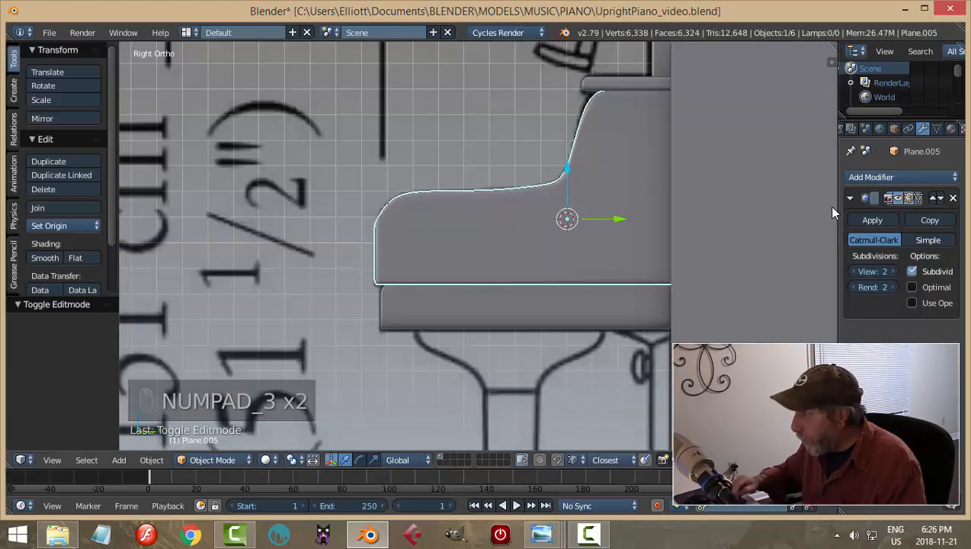
{"action": "key", "text": "Tab"}
{"action": "left_click", "coordinate": [552, 242]}
{"action": "scroll", "coordinate": [436, 273], "scroll_direction": "up", "scroll_amount": 4}
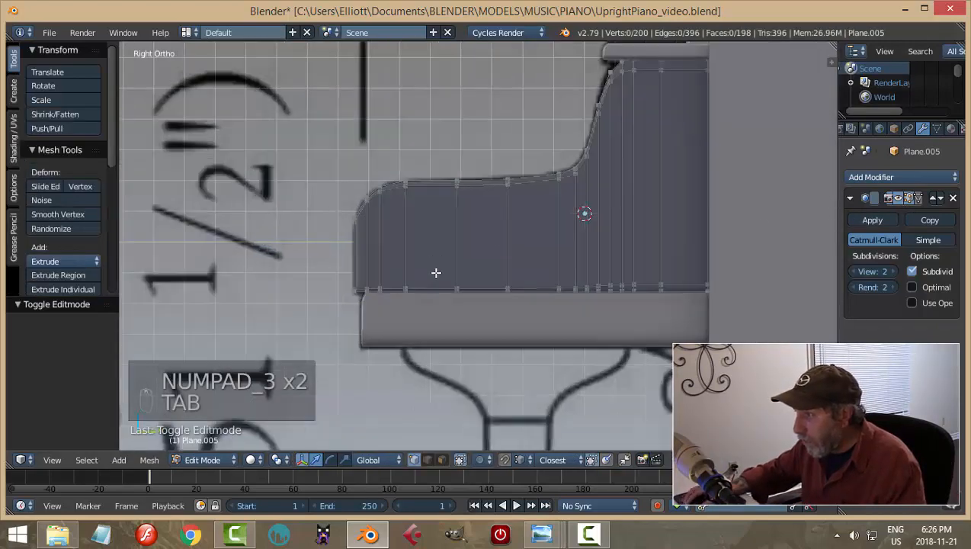
Try to lower the two visible vertices at the cheek's upper front edge along Z, and undo the move
{"action": "key", "text": "b"}
{"action": "key", "text": "b"}
{"action": "left_click_drag", "start_coordinate": [256, 187], "coordinate": [274, 217]}
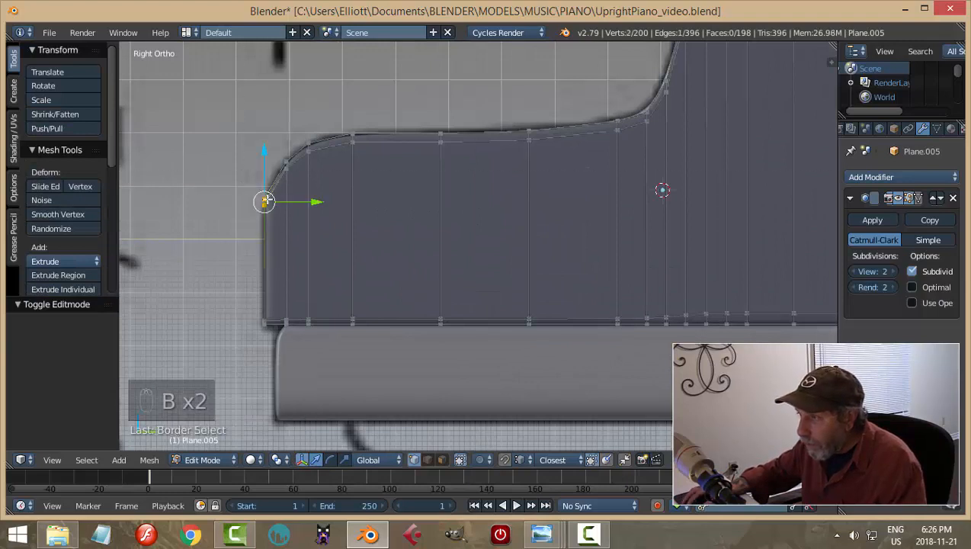
{"action": "key", "text": "g"}
{"action": "key", "text": "z"}
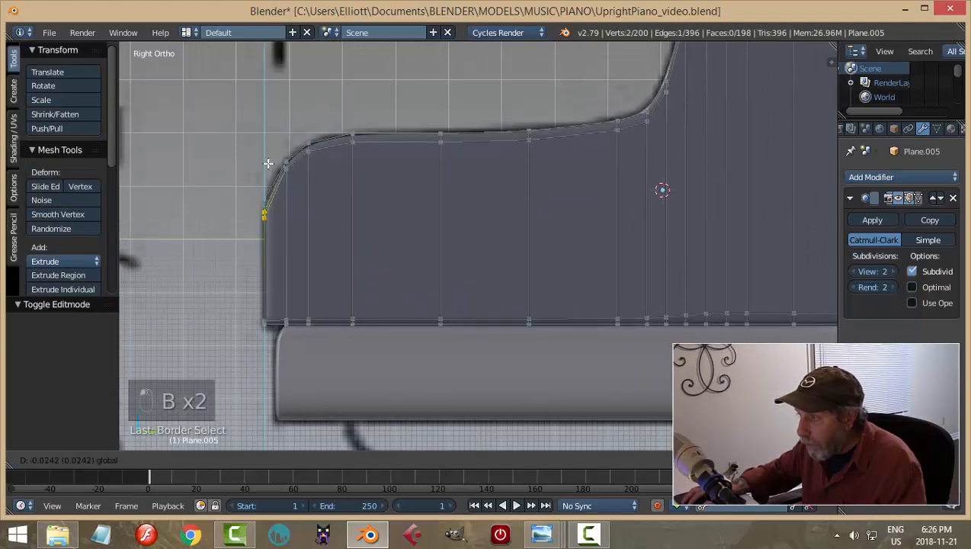
{"action": "left_click", "coordinate": [268, 163]}
{"action": "key", "text": "ctrl+z"}
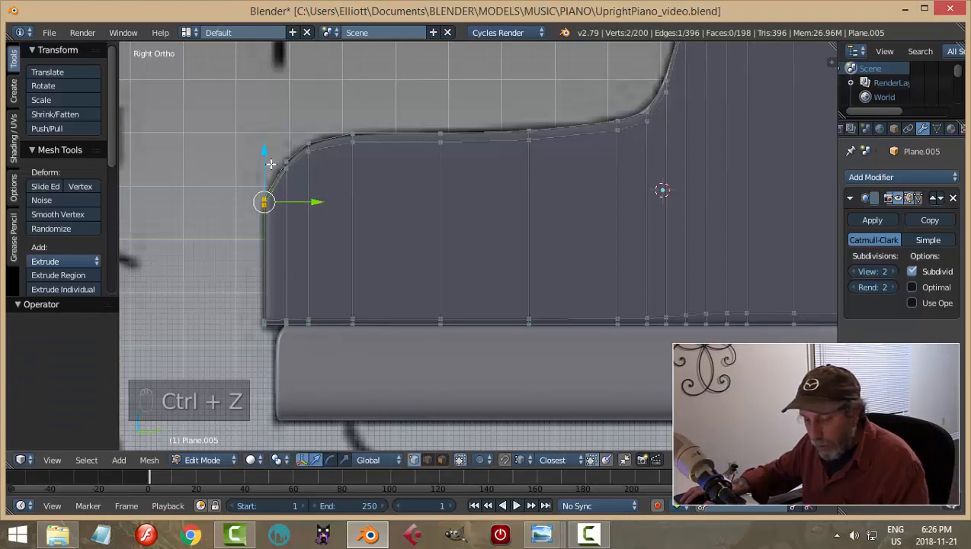
In wireframe, select all vertices at the top of the cheek's straight front edge and lower them about 0.052 along Z
{"action": "key", "text": "z"}
{"action": "left_click", "coordinate": [375, 170]}
{"action": "key", "text": "a"}
{"action": "key", "text": "b"}
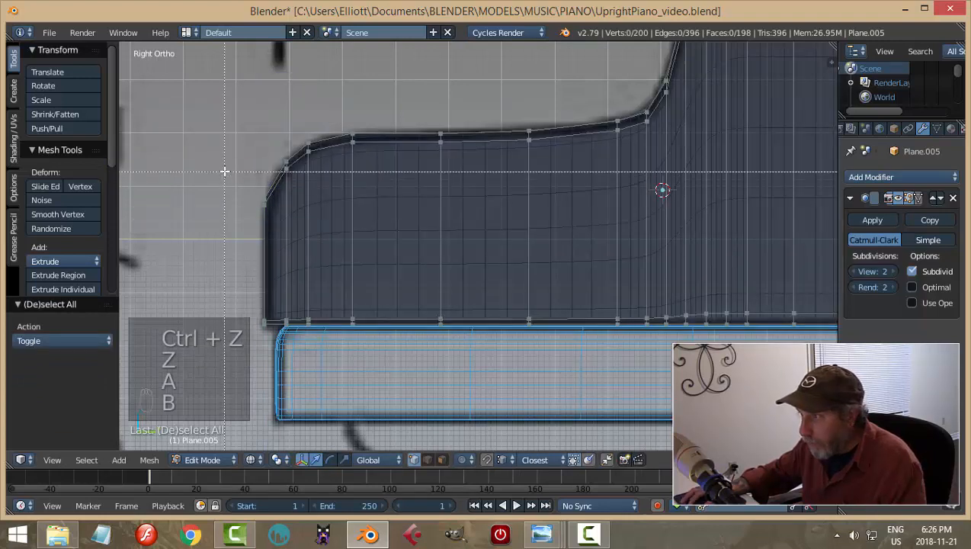
{"action": "left_click_drag", "start_coordinate": [225, 171], "coordinate": [271, 221]}
{"action": "left_click_drag", "start_coordinate": [261, 153], "coordinate": [284, 199]}
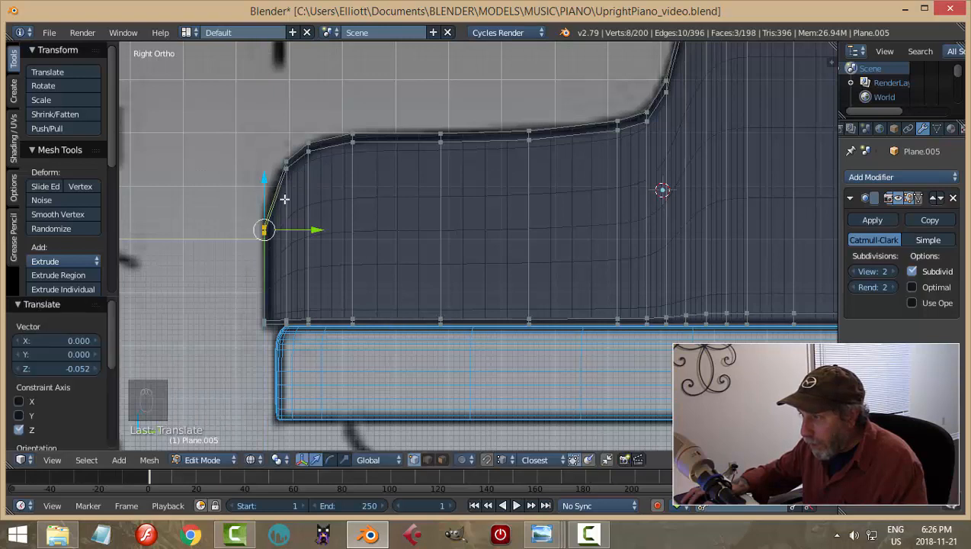
Add a vertical loop cut in the frontmost section, move its upper vertices 0.027 in Z and -0.005 in Y, and clear the selection
{"action": "left_click", "coordinate": [273, 206]}
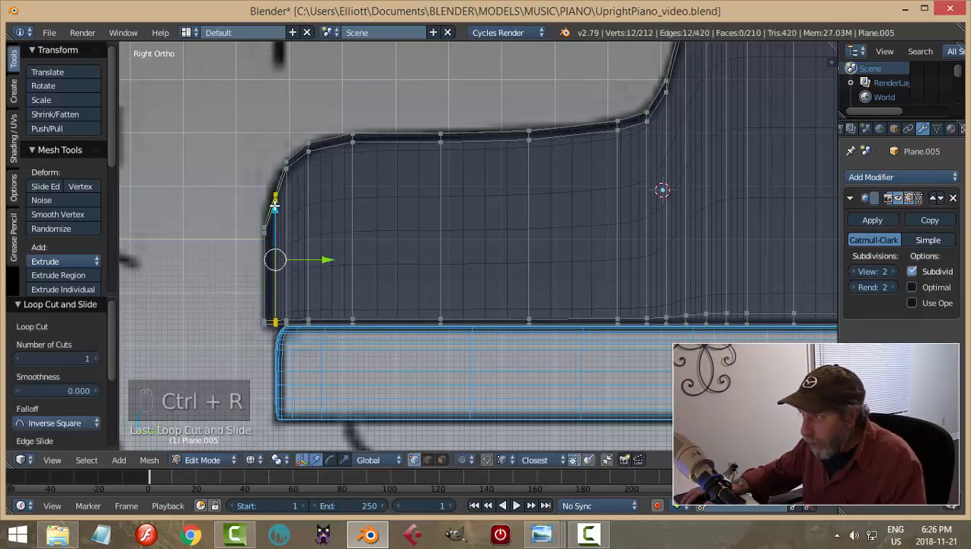
{"action": "key", "text": "a"}
{"action": "key", "text": "b"}
{"action": "left_click_drag", "start_coordinate": [257, 176], "coordinate": [287, 217]}
{"action": "left_click_drag", "start_coordinate": [272, 157], "coordinate": [269, 142]}
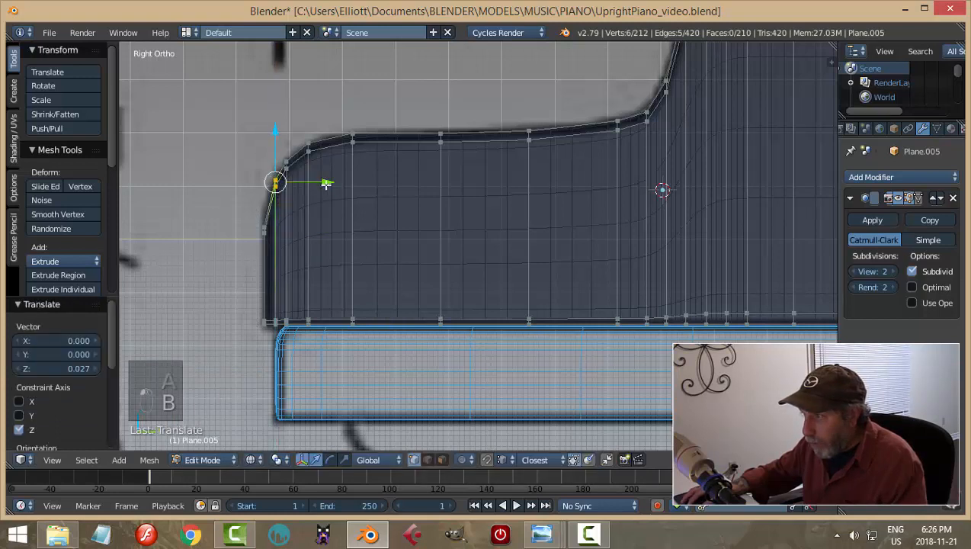
{"action": "left_click_drag", "start_coordinate": [326, 183], "coordinate": [323, 183]}
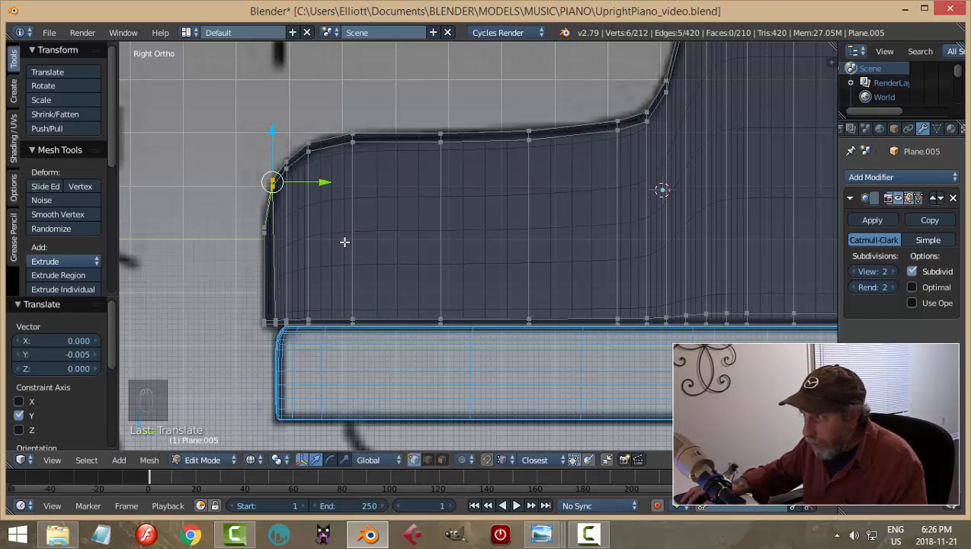
{"action": "key", "text": "a"}
Return to Object Mode with solid shading and clear the selection to inspect the smoothed cheek on the piano
{"action": "key", "text": "Tab"}
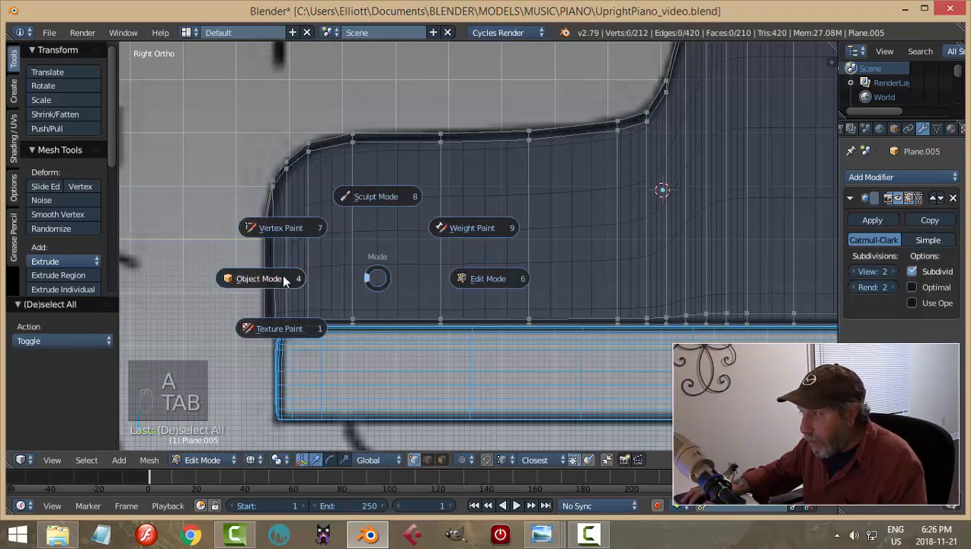
{"action": "key", "text": "z"}
{"action": "left_click", "coordinate": [416, 288]}
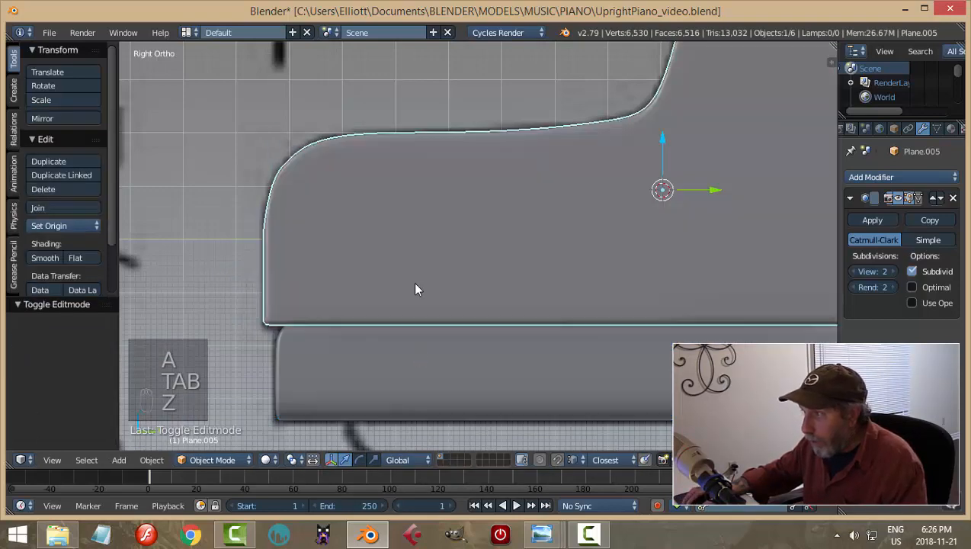
{"action": "scroll", "coordinate": [426, 291], "scroll_direction": "down", "scroll_amount": 5}
{"action": "middle_click_drag", "start_coordinate": [430, 294], "coordinate": [562, 298]}
{"action": "key", "text": "a"}
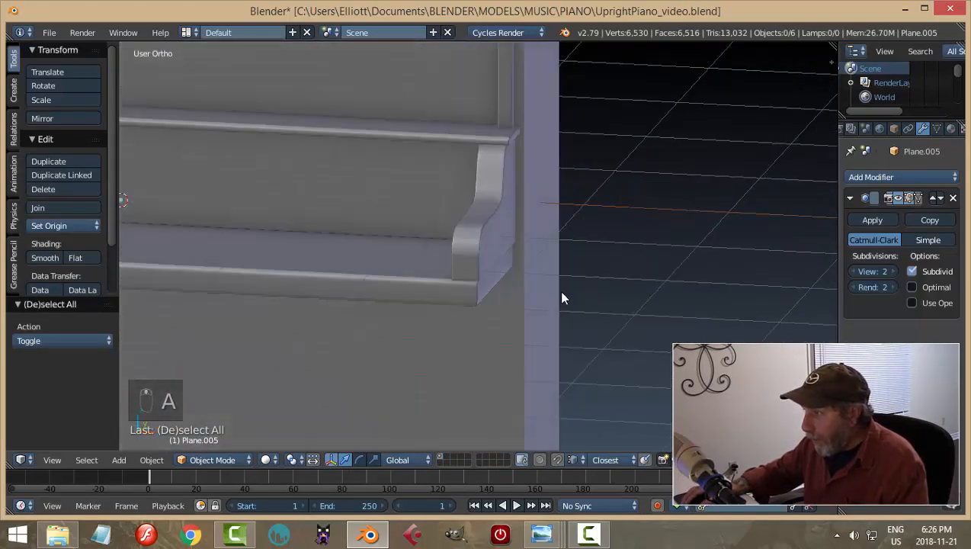
{"action": "right_click", "coordinate": [459, 301]}
{"action": "middle_click_drag", "start_coordinate": [460, 300], "coordinate": [645, 292]}
{"action": "key", "text": "a"}
Select the cheek and add a Mirror modifier to create the matching cheek on the piano's other side
{"action": "right_click", "coordinate": [471, 225]}
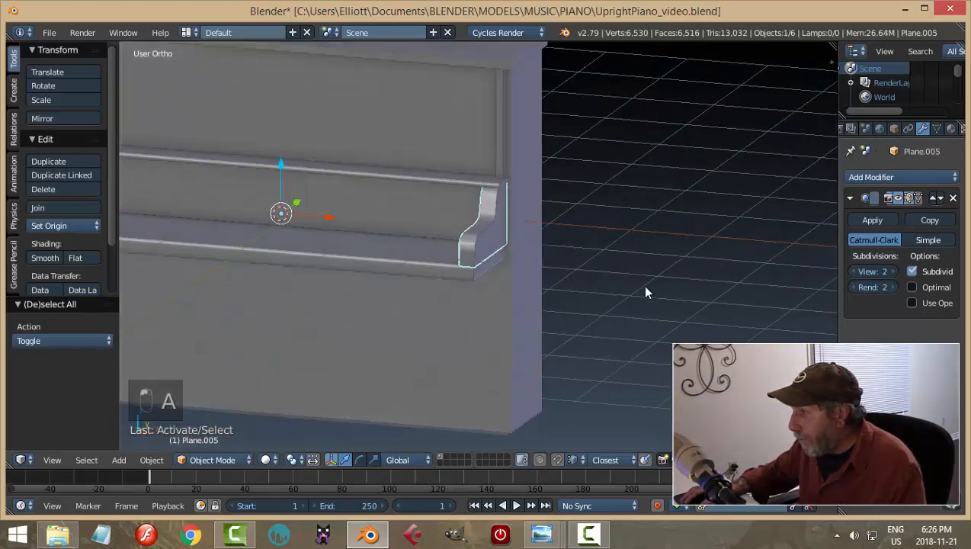
{"action": "left_click", "coordinate": [875, 179]}
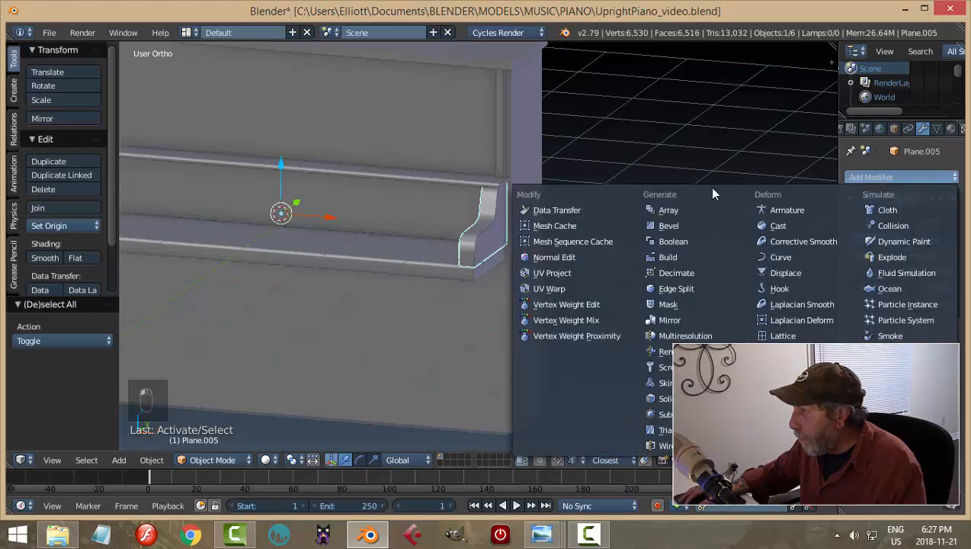
{"action": "left_click", "coordinate": [680, 318]}
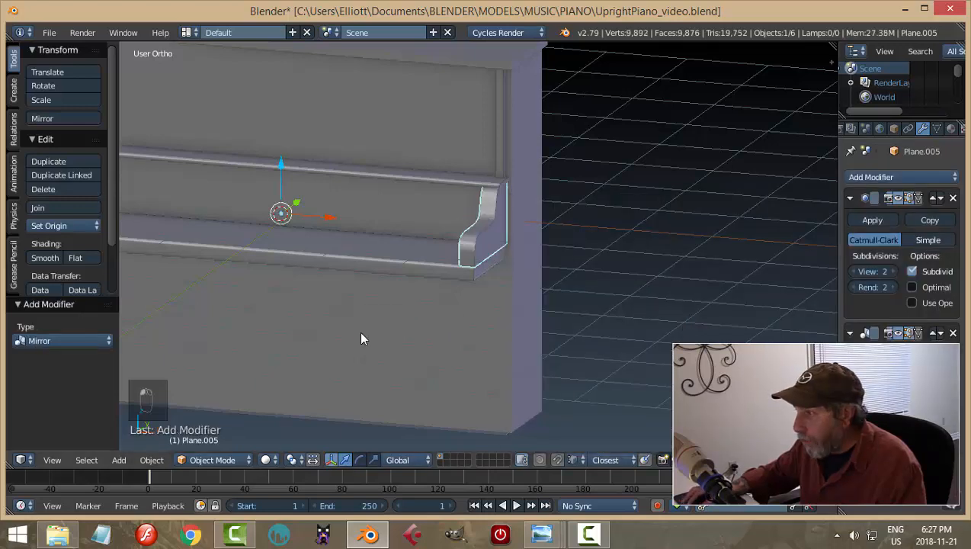
{"action": "scroll", "coordinate": [361, 335], "scroll_direction": "down", "scroll_amount": 5}
{"action": "middle_click_drag", "start_coordinate": [373, 318], "coordinate": [496, 286]}
Clear the selection and save the file over the existing UprightPiano_video.blend
{"action": "key", "text": "a"}
{"action": "scroll", "coordinate": [444, 305], "scroll_direction": "up", "scroll_amount": 5}
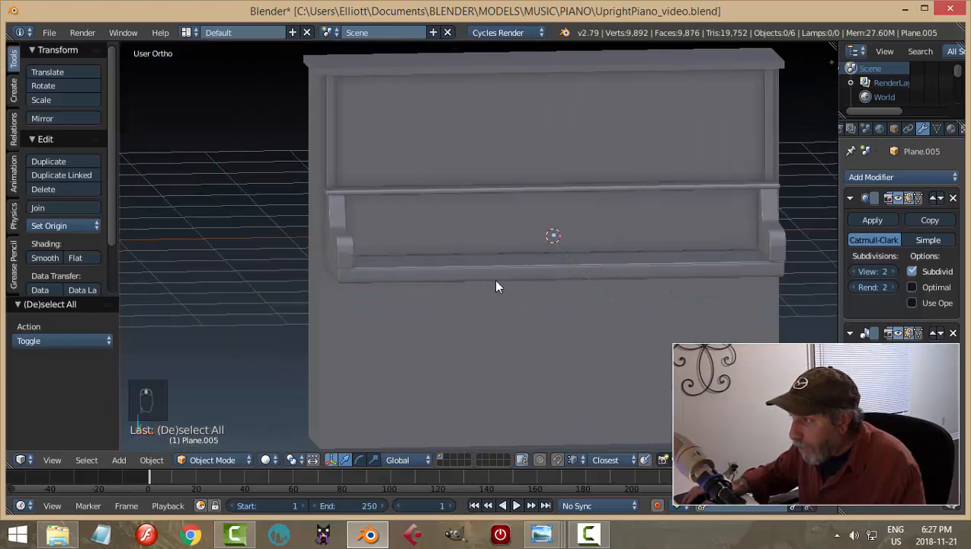
{"action": "key", "text": "ctrl+s"}
{"action": "left_click", "coordinate": [541, 285]}
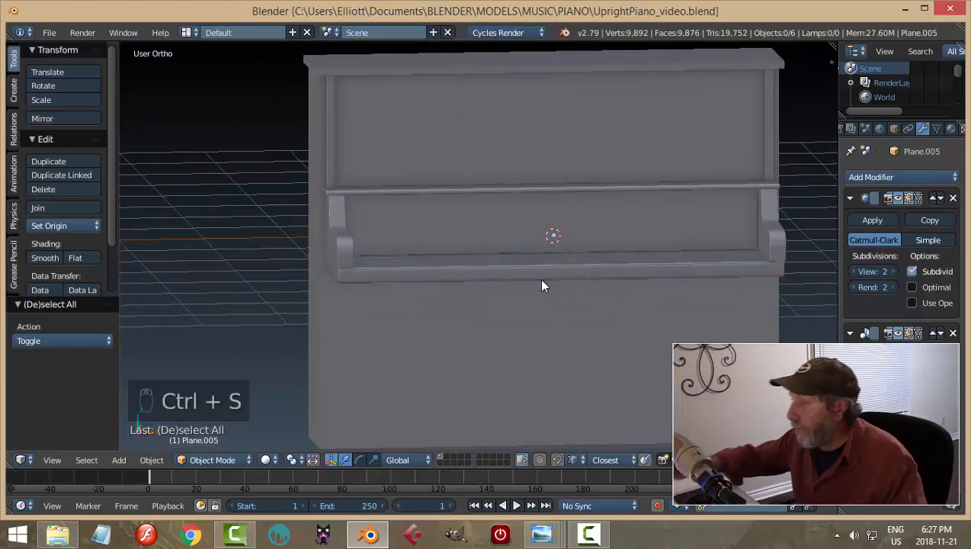
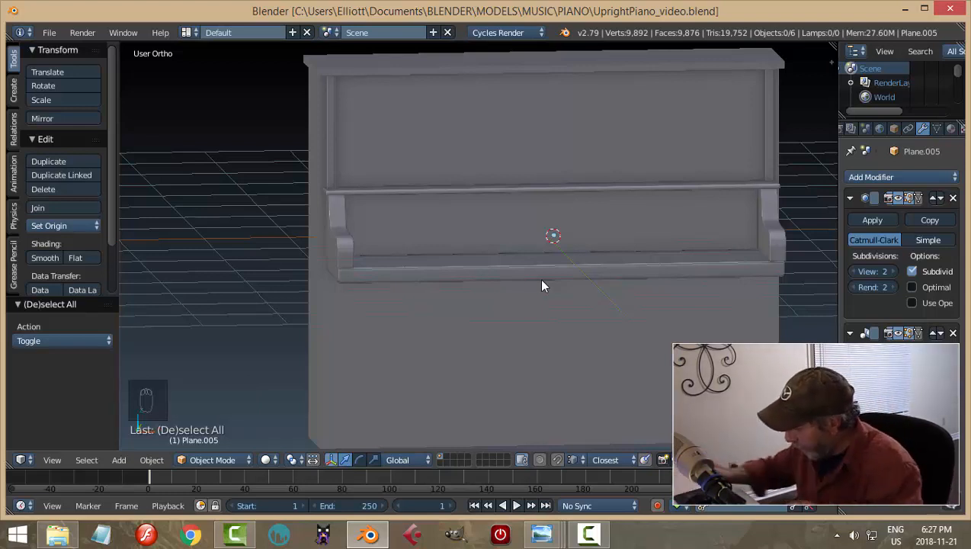
In the right side view, add a plane centred on the front base block of the reference drawing
{"action": "key", "text": "KP_3"}
{"action": "scroll", "coordinate": [542, 285], "scroll_direction": "up", "scroll_amount": 2}
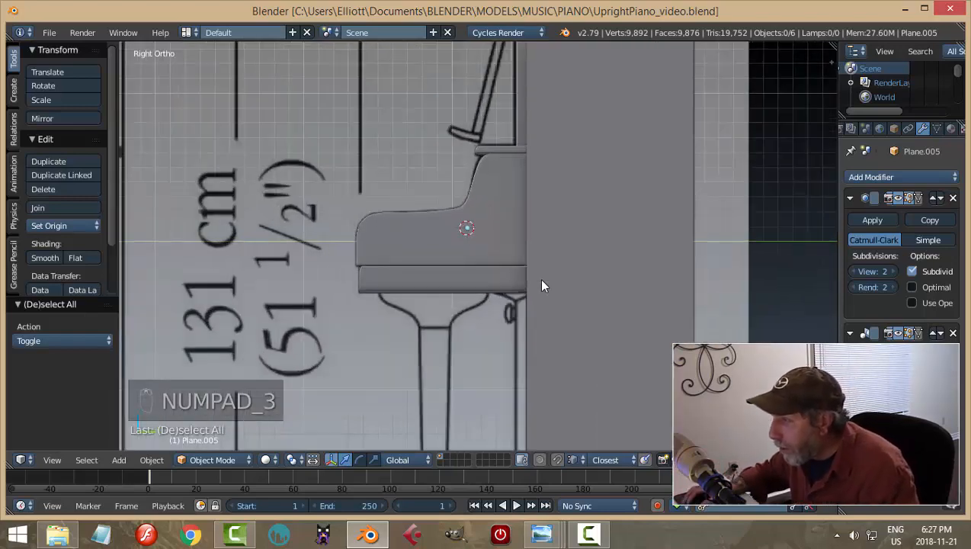
{"action": "scroll", "coordinate": [516, 285], "scroll_direction": "down", "scroll_amount": 1}
{"action": "scroll", "coordinate": [516, 282], "scroll_direction": "down", "scroll_amount": 1}
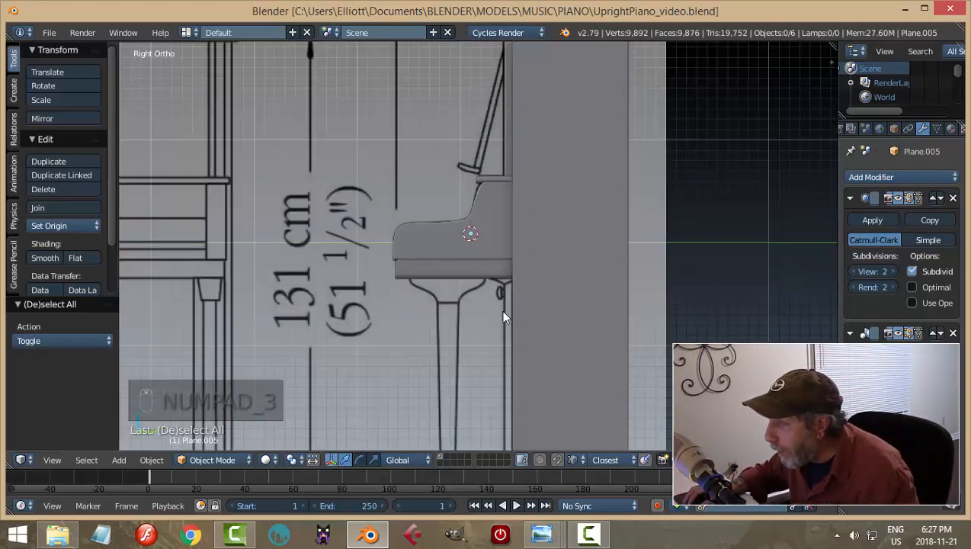
{"action": "scroll", "coordinate": [500, 337], "scroll_direction": "down", "scroll_amount": 2}
{"action": "middle_click_drag", "start_coordinate": [503, 351], "coordinate": [485, 217], "text": "shift"}
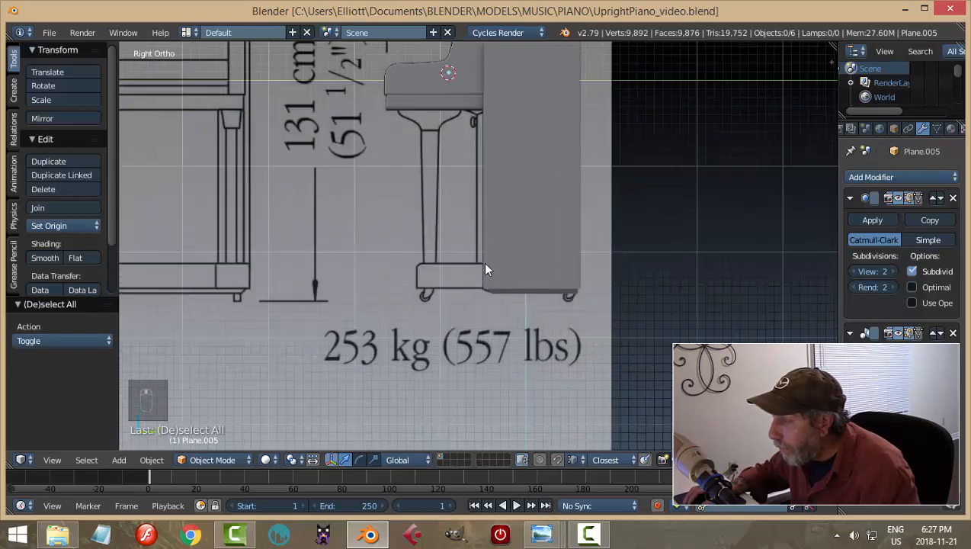
{"action": "scroll", "coordinate": [487, 269], "scroll_direction": "up", "scroll_amount": 1}
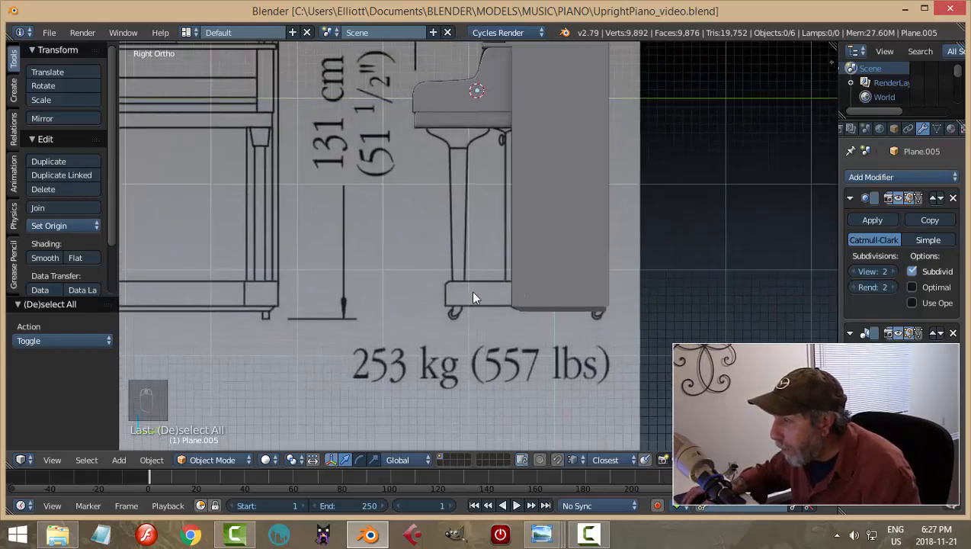
{"action": "key", "text": "shift+a"}
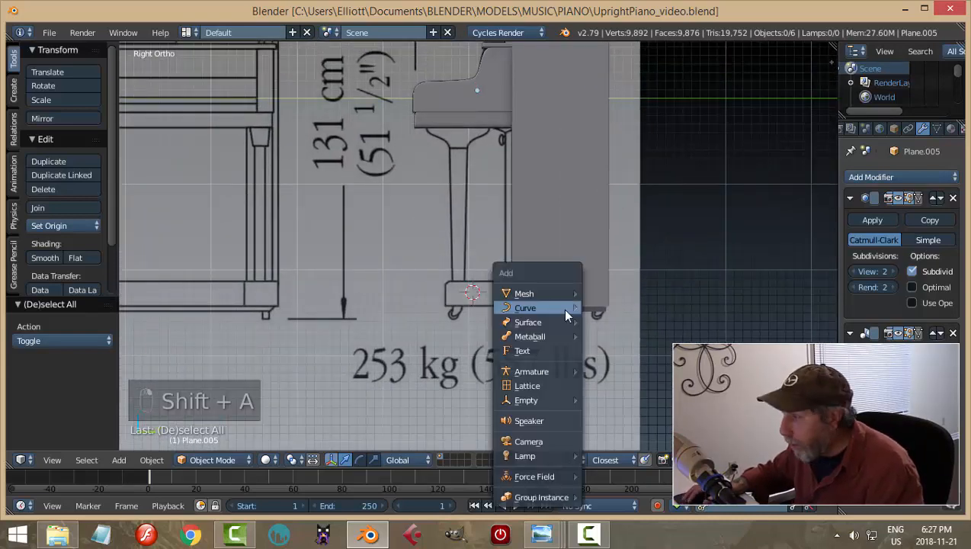
{"action": "mouse_move", "coordinate": [547, 292]}
{"action": "left_click", "coordinate": [614, 296]}
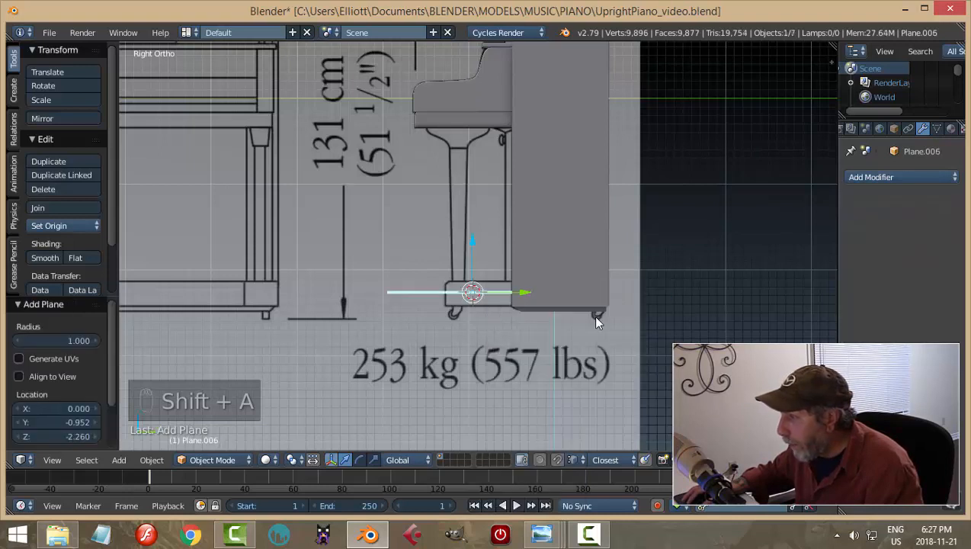
Rotate the new plane 90 degrees about the Y axis so that it faces the side view
{"action": "key", "text": "r"}
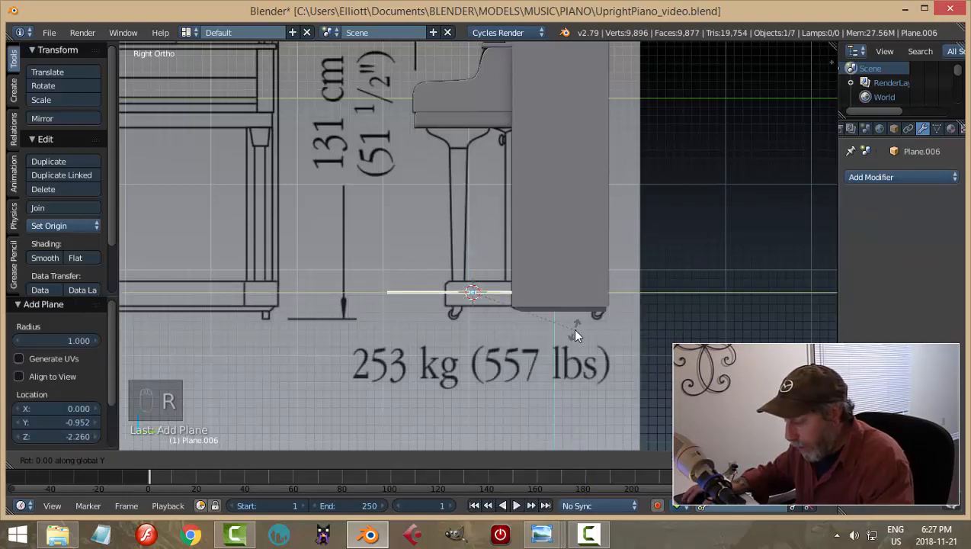
{"action": "key", "text": "y"}
{"action": "key", "text": "9"}
{"action": "key", "text": "0"}
{"action": "left_click", "coordinate": [575, 335]}
Enter Edit Mode with wireframe shading and scale the plane to 0.469 so its rear edge meets the piano body
{"action": "key", "text": "Tab"}
{"action": "left_click", "coordinate": [671, 331]}
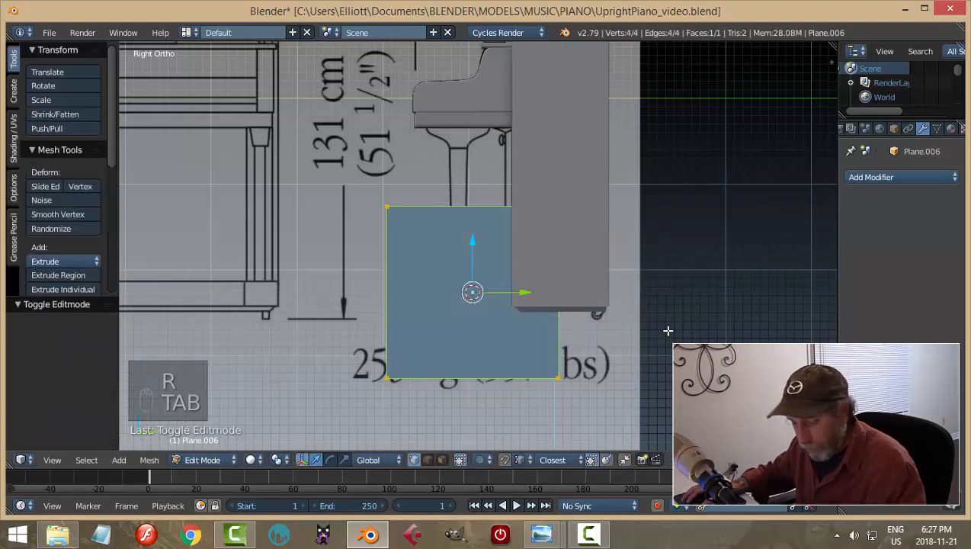
{"action": "key", "text": "z"}
{"action": "left_click", "coordinate": [751, 332]}
{"action": "key", "text": "s"}
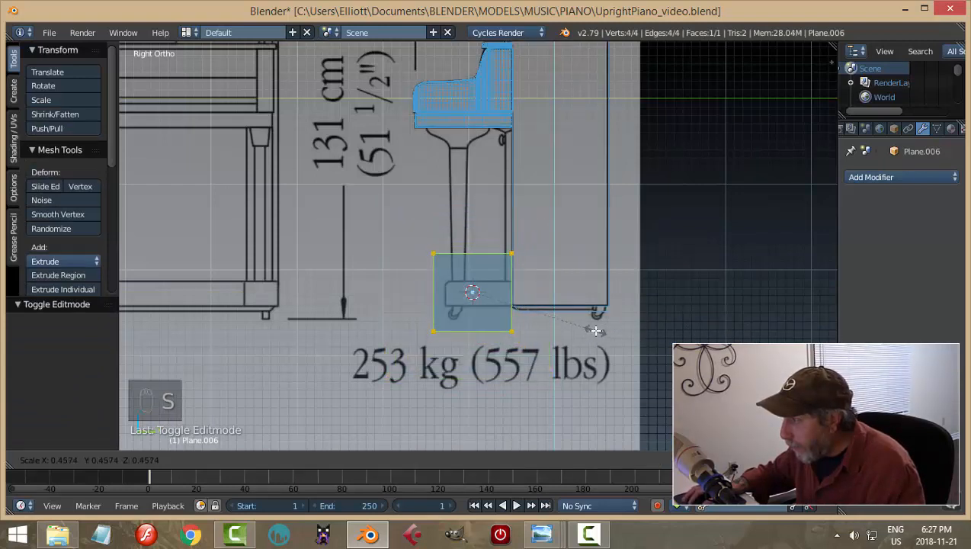
{"action": "left_click", "coordinate": [569, 329]}
{"action": "scroll", "coordinate": [521, 339], "scroll_direction": "up", "scroll_amount": 3}
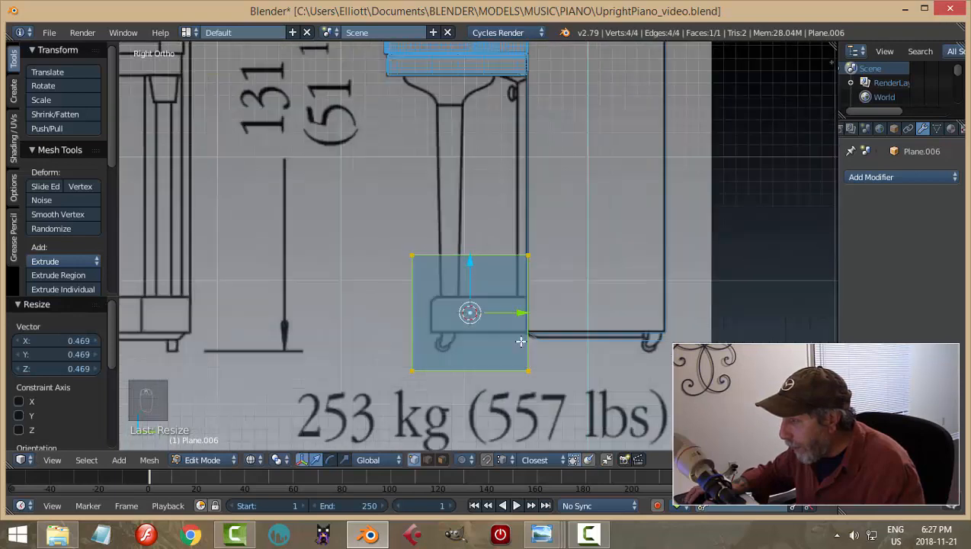
Move the plane's front two vertices along Y to the front edge of the drawn base block and clear the selection
{"action": "key", "text": "a"}
{"action": "key", "text": "b"}
{"action": "left_click_drag", "start_coordinate": [348, 208], "coordinate": [428, 424]}
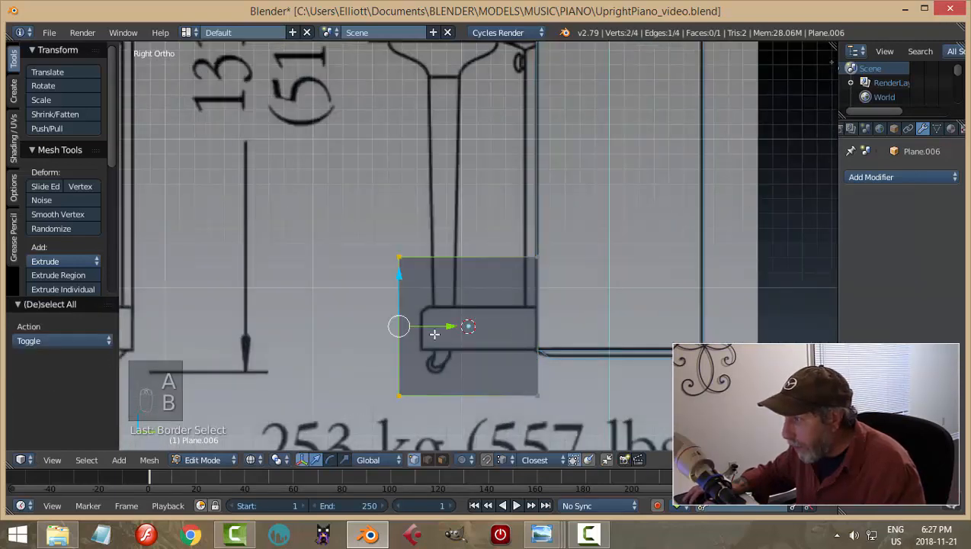
{"action": "key", "text": "g"}
{"action": "key", "text": "y"}
{"action": "left_click", "coordinate": [470, 329]}
{"action": "key", "text": "a"}
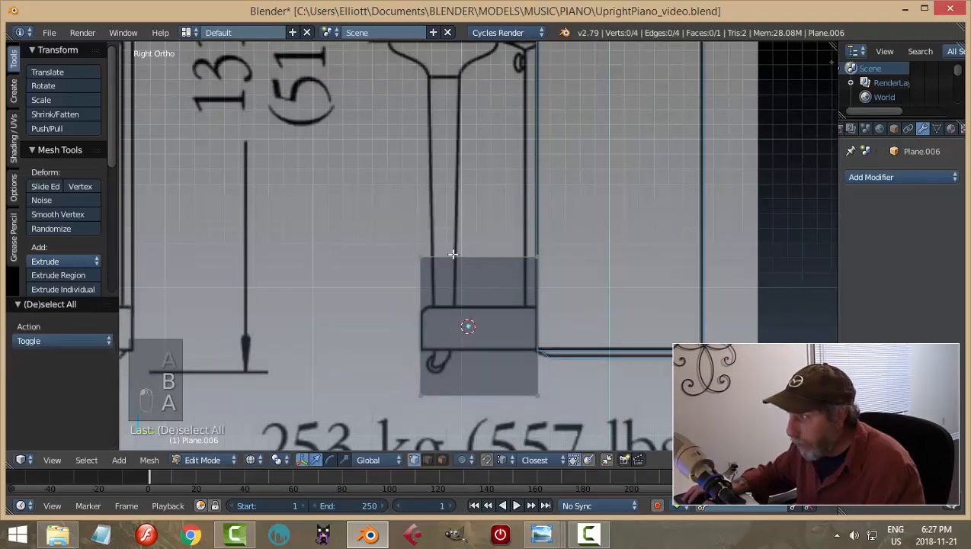
Move the plane's top two vertices down about 0.33 in Z to the top line of the drawn base block
{"action": "key", "text": "b"}
{"action": "left_click_drag", "start_coordinate": [347, 201], "coordinate": [600, 280]}
{"action": "left_click_drag", "start_coordinate": [481, 219], "coordinate": [486, 261]}
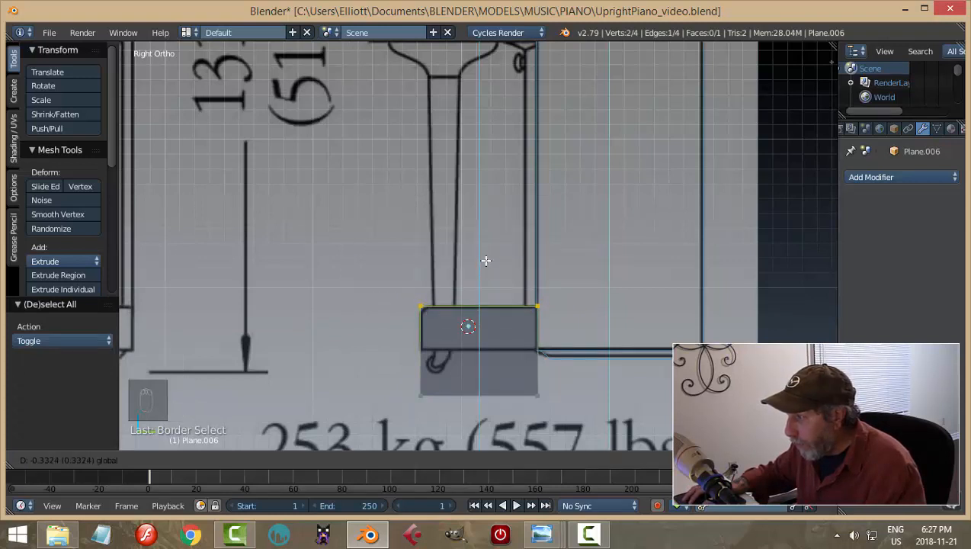
{"action": "left_click", "coordinate": [486, 261]}
Move the plane's bottom two vertices up 0.308 in Z to the bottom line of the drawn base block
{"action": "middle_click_drag", "start_coordinate": [587, 312], "coordinate": [569, 272], "text": "shift"}
{"action": "key", "text": "a"}
{"action": "key", "text": "b"}
{"action": "left_click_drag", "start_coordinate": [579, 313], "coordinate": [290, 286]}
{"action": "left_click_drag", "start_coordinate": [457, 251], "coordinate": [460, 209]}
Add three vertical loop cuts to the base block profile and slide them towards its front edge
{"action": "scroll", "coordinate": [460, 221], "scroll_direction": "up", "scroll_amount": 4}
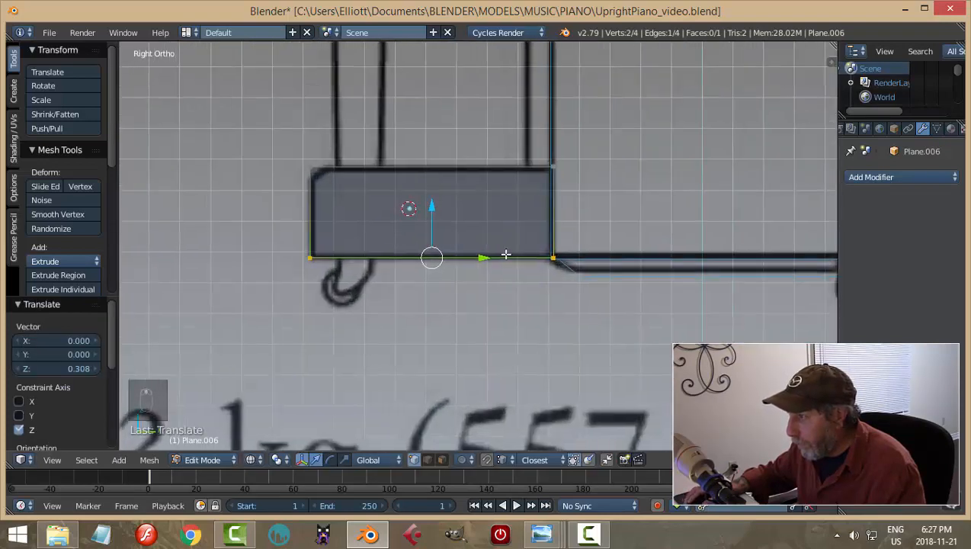
{"action": "scroll", "coordinate": [504, 279], "scroll_direction": "up", "scroll_amount": 1}
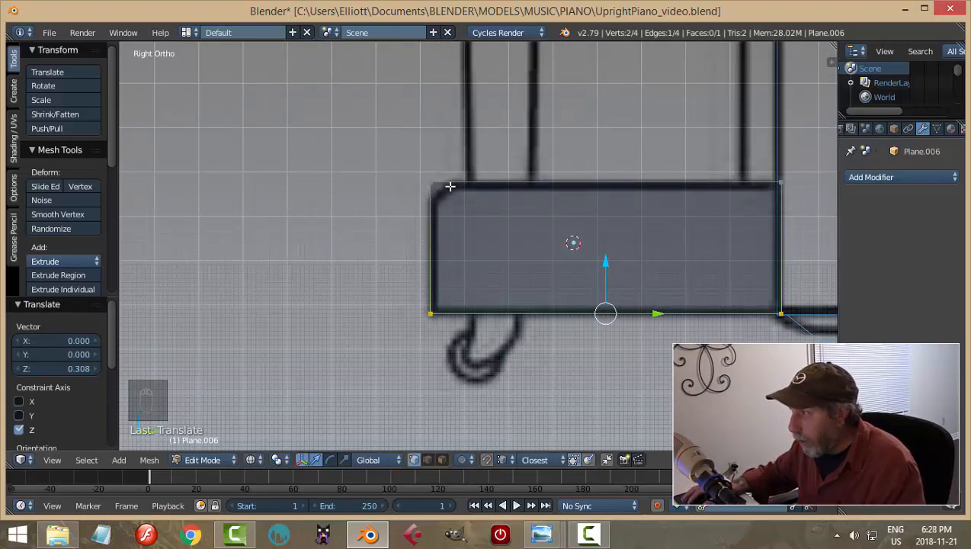
{"action": "key", "text": "ctrl+r"}
{"action": "scroll", "coordinate": [450, 186], "scroll_direction": "up", "scroll_amount": 2}
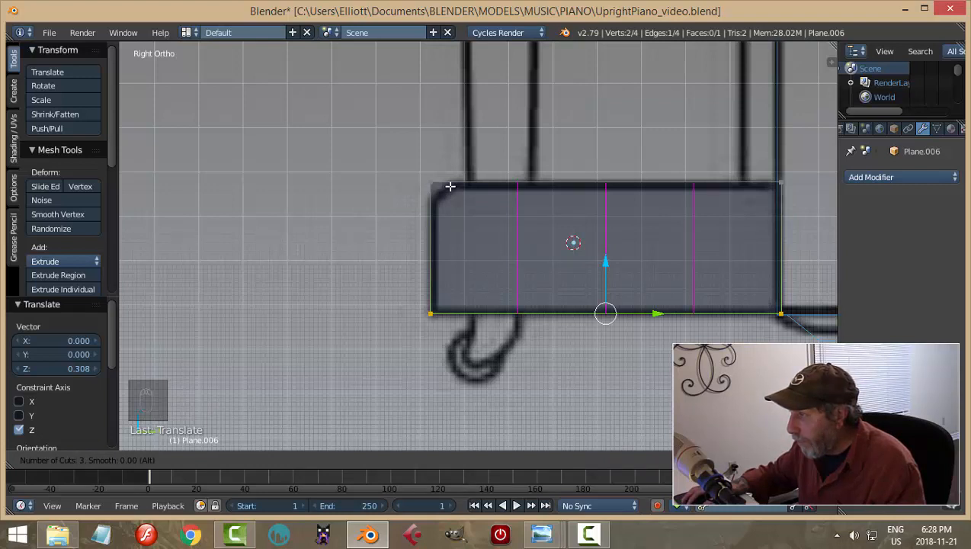
{"action": "left_click", "coordinate": [449, 186]}
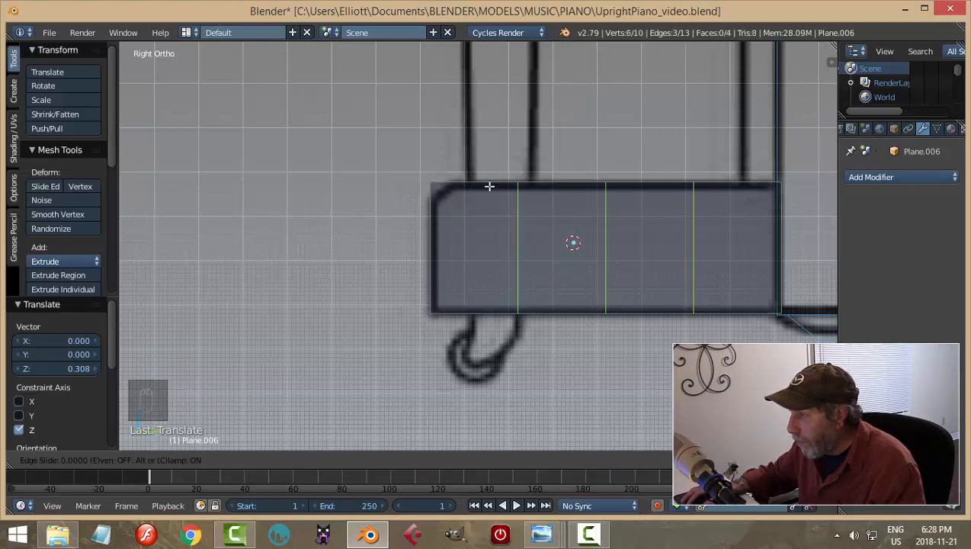
{"action": "left_click", "coordinate": [371, 178]}
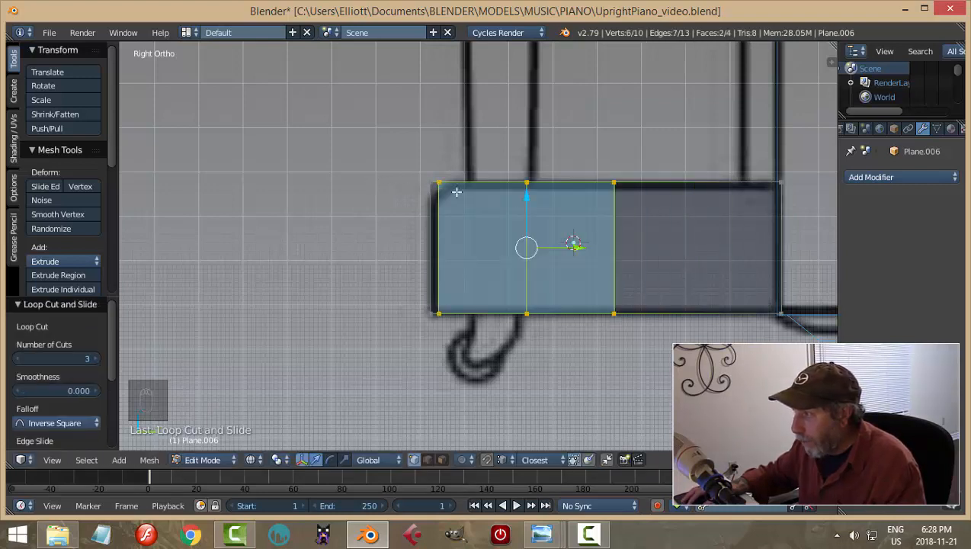
Move the middle of the three loop cuts -0.184 in Y, close to the first cut at the front
{"action": "key", "text": "a"}
{"action": "right_click", "coordinate": [524, 195], "text": "alt"}
{"action": "key", "text": "g"}
{"action": "key", "text": "y"}
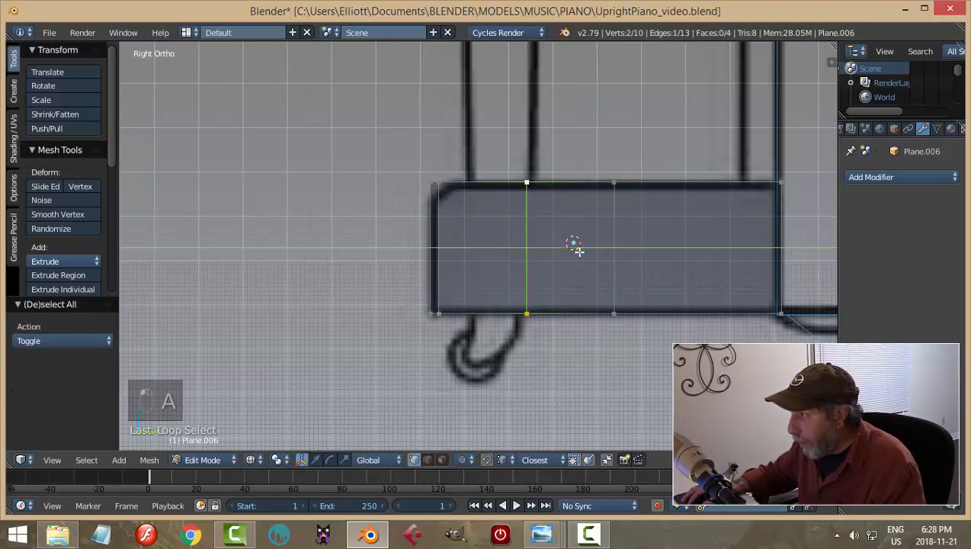
{"action": "left_click", "coordinate": [498, 253]}
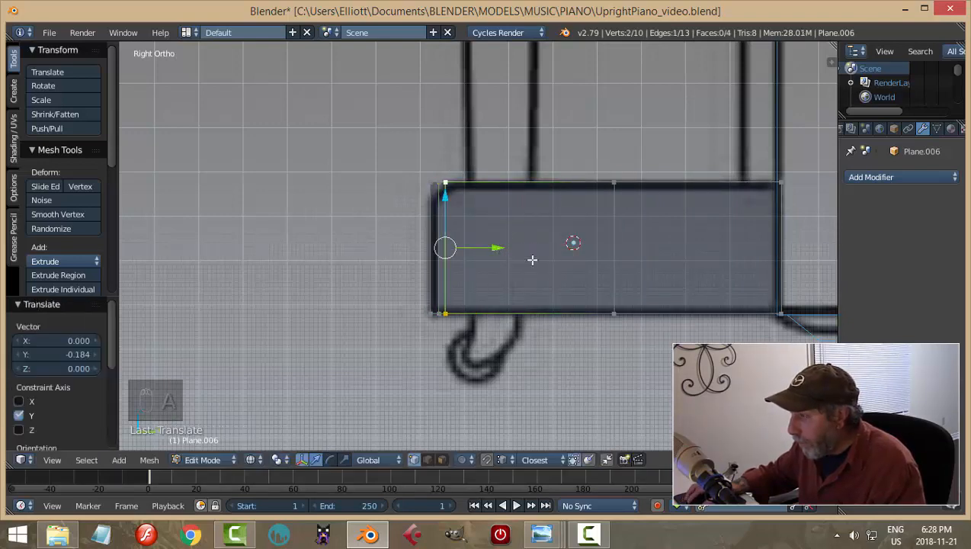
Move the rearmost loop cut -0.362 in Y to where the drawing's rounded front corner ends
{"action": "scroll", "coordinate": [533, 251], "scroll_direction": "up", "scroll_amount": 5}
{"action": "scroll", "coordinate": [533, 256], "scroll_direction": "down", "scroll_amount": 4}
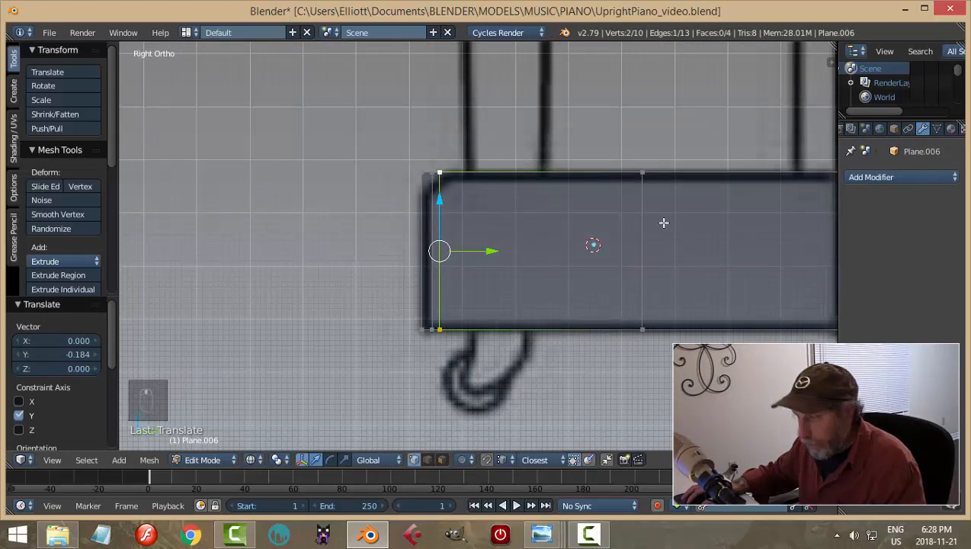
{"action": "key", "text": "a"}
{"action": "right_click", "coordinate": [643, 221], "text": "alt"}
{"action": "key", "text": "g"}
{"action": "key", "text": "y"}
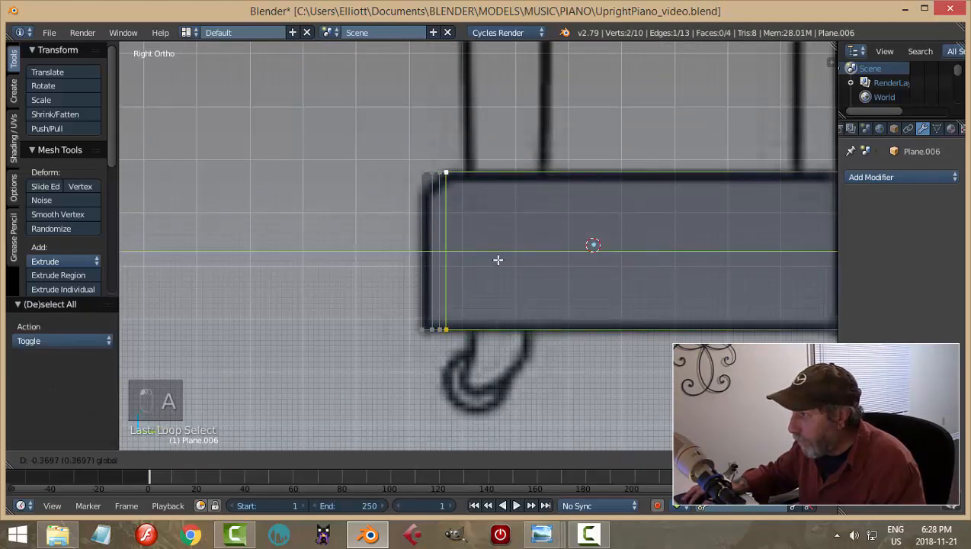
{"action": "left_click", "coordinate": [502, 260]}
Lower the block's front top corner vertex in Z to where the drawn rounded corner begins
{"action": "scroll", "coordinate": [442, 229], "scroll_direction": "up", "scroll_amount": 5}
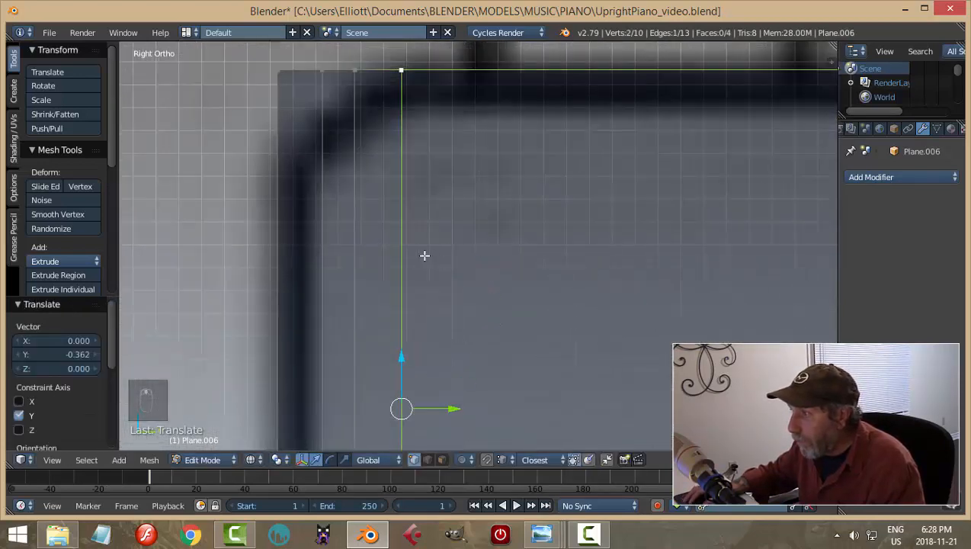
{"action": "scroll", "coordinate": [412, 234], "scroll_direction": "down", "scroll_amount": 2}
{"action": "right_click", "coordinate": [342, 125]}
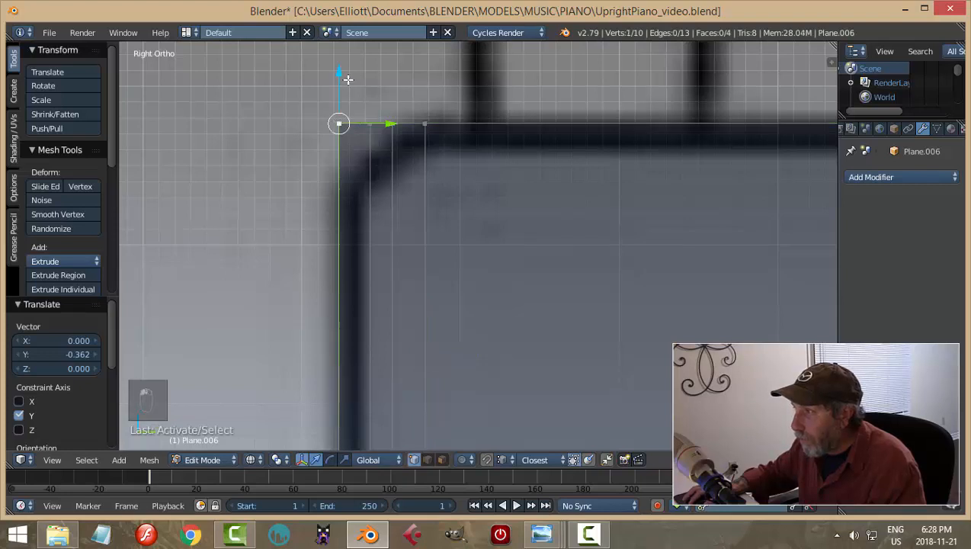
{"action": "key", "text": "g"}
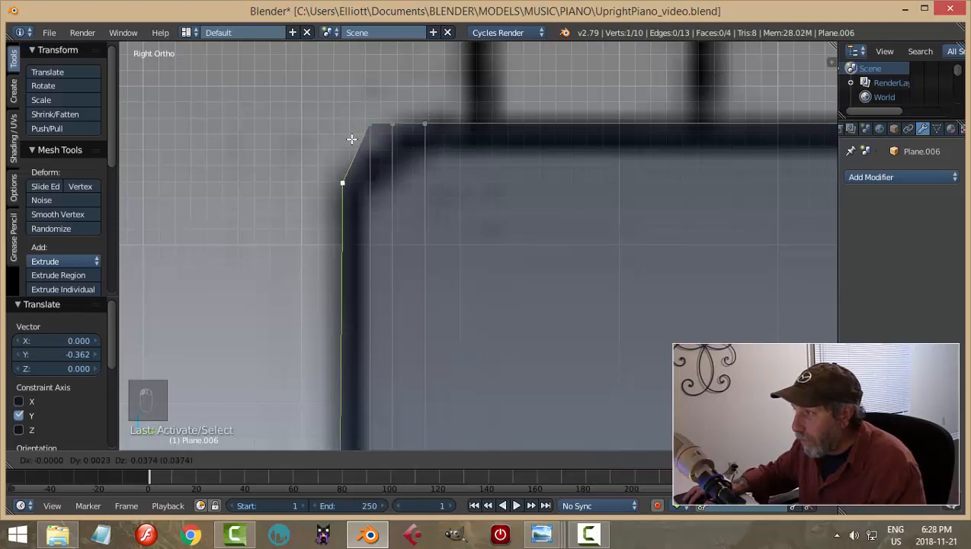
{"action": "right_click", "coordinate": [351, 137]}
{"action": "left_click_drag", "start_coordinate": [341, 73], "coordinate": [334, 141]}
Lower the next two top vertices in Z along the rounded corner, raise the front one 0.003, and clear the selection
{"action": "right_click", "coordinate": [370, 124]}
{"action": "left_click_drag", "start_coordinate": [374, 75], "coordinate": [387, 104]}
{"action": "right_click", "coordinate": [392, 124]}
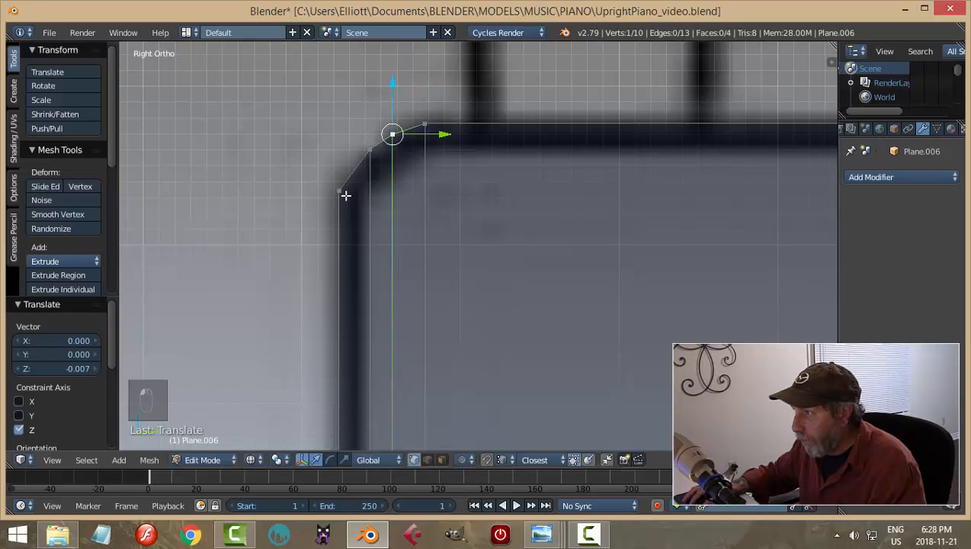
{"action": "right_click", "coordinate": [339, 190]}
{"action": "left_click_drag", "start_coordinate": [339, 142], "coordinate": [340, 144]}
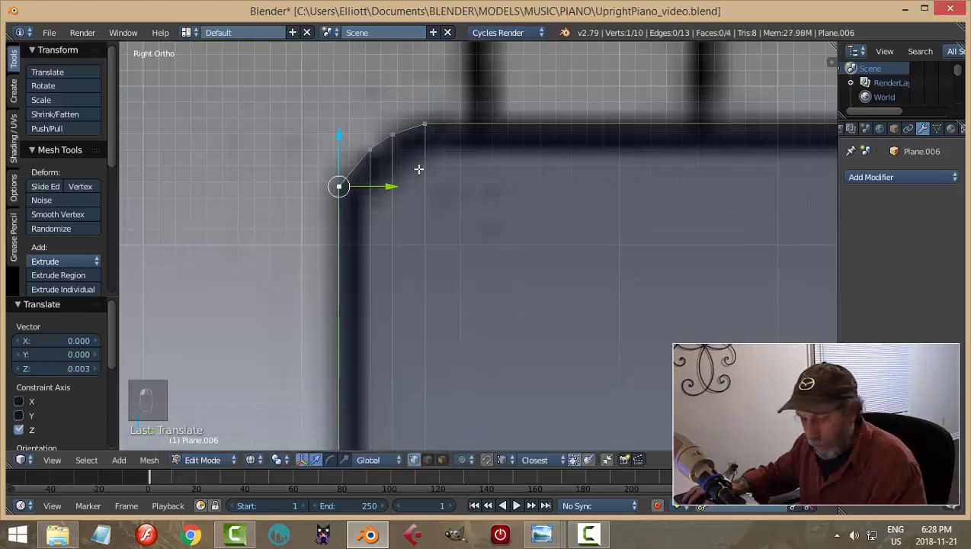
{"action": "key", "text": "a"}
Select the whole profile and, in the front view, move it 2.684 and another 0.004 in X to the piano's outer side edge
{"action": "scroll", "coordinate": [434, 221], "scroll_direction": "down", "scroll_amount": 10}
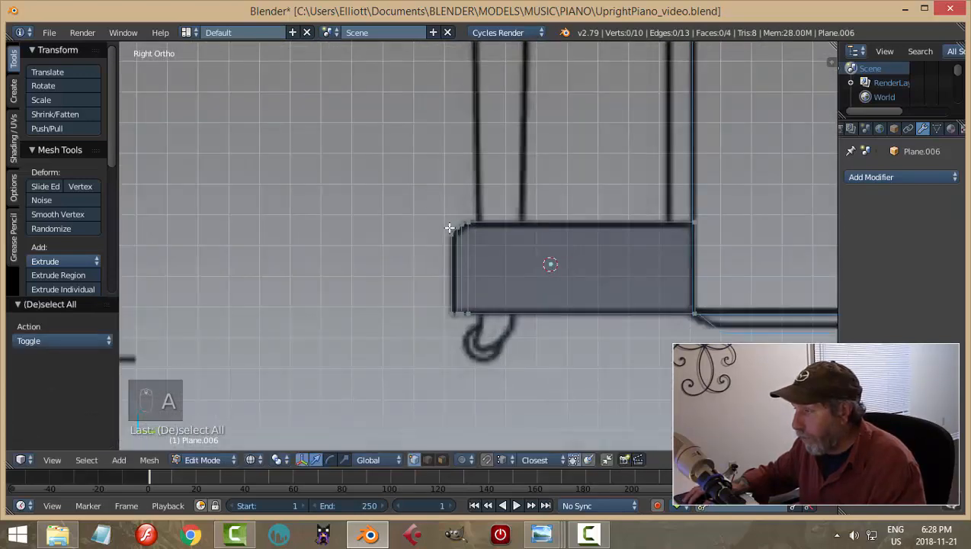
{"action": "key", "text": "a"}
{"action": "key", "text": "KP_1"}
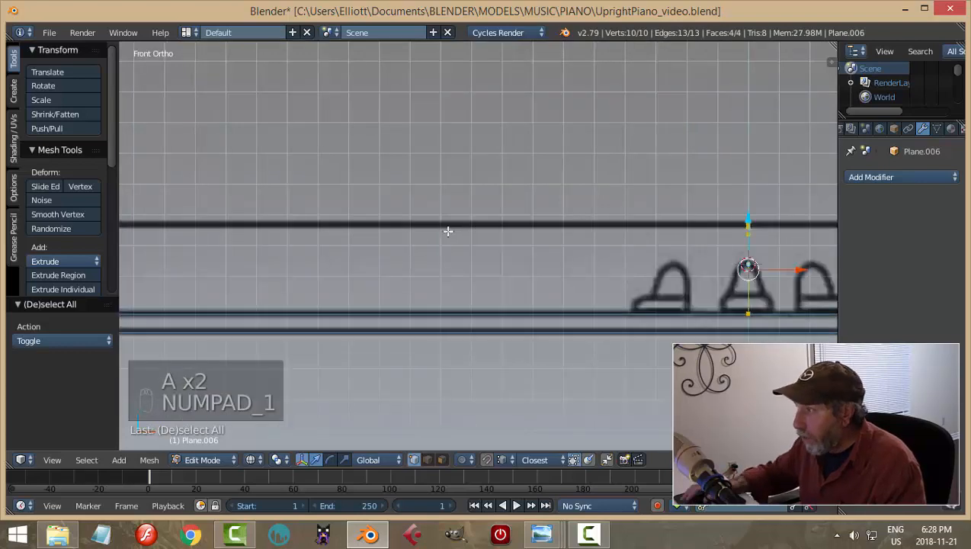
{"action": "scroll", "coordinate": [448, 231], "scroll_direction": "down", "scroll_amount": 4}
{"action": "scroll", "coordinate": [481, 299], "scroll_direction": "up", "scroll_amount": 4}
{"action": "key", "text": "g"}
{"action": "key", "text": "x"}
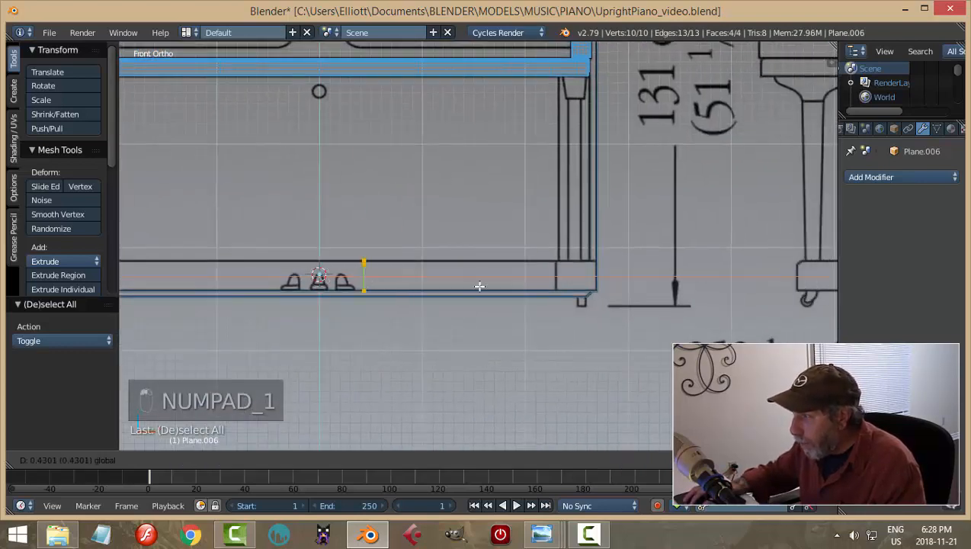
{"action": "left_click", "coordinate": [651, 311]}
{"action": "scroll", "coordinate": [548, 324], "scroll_direction": "up", "scroll_amount": 5}
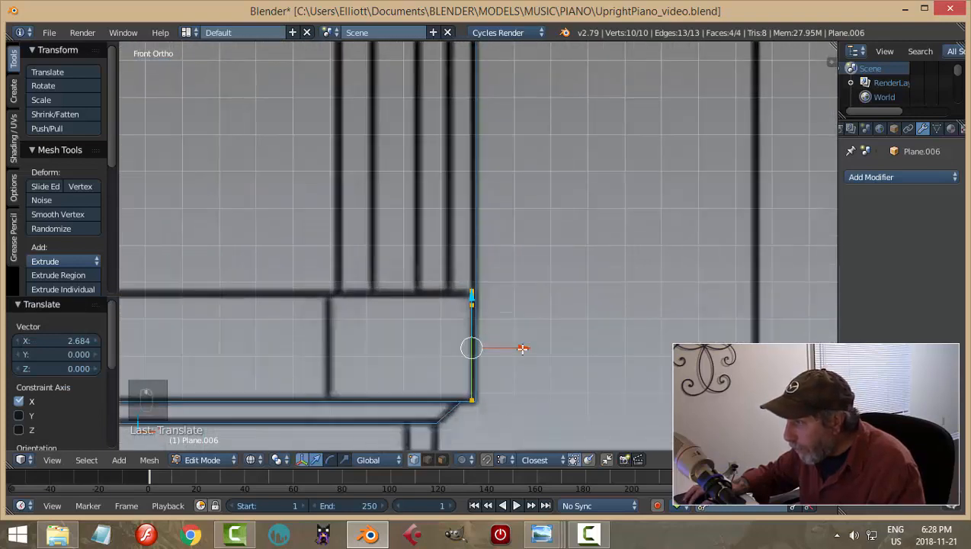
{"action": "key", "text": "g"}
{"action": "key", "text": "x"}
{"action": "left_click", "coordinate": [524, 349]}
Extrude the profile inward to the inner line of the drawn corner block and clear the selection
{"action": "key", "text": "e"}
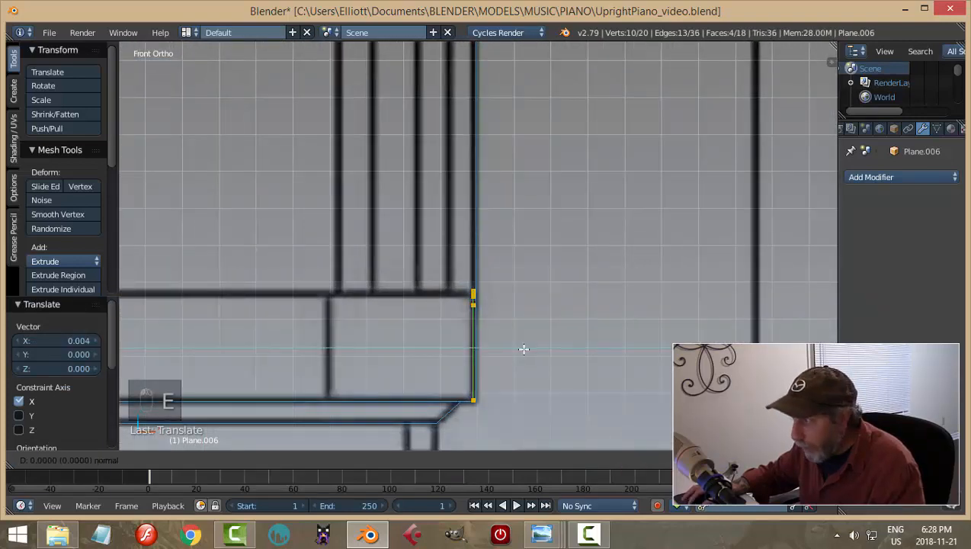
{"action": "left_click", "coordinate": [381, 348]}
{"action": "key", "text": "a"}
{"action": "scroll", "coordinate": [525, 363], "scroll_direction": "down", "scroll_amount": 3}
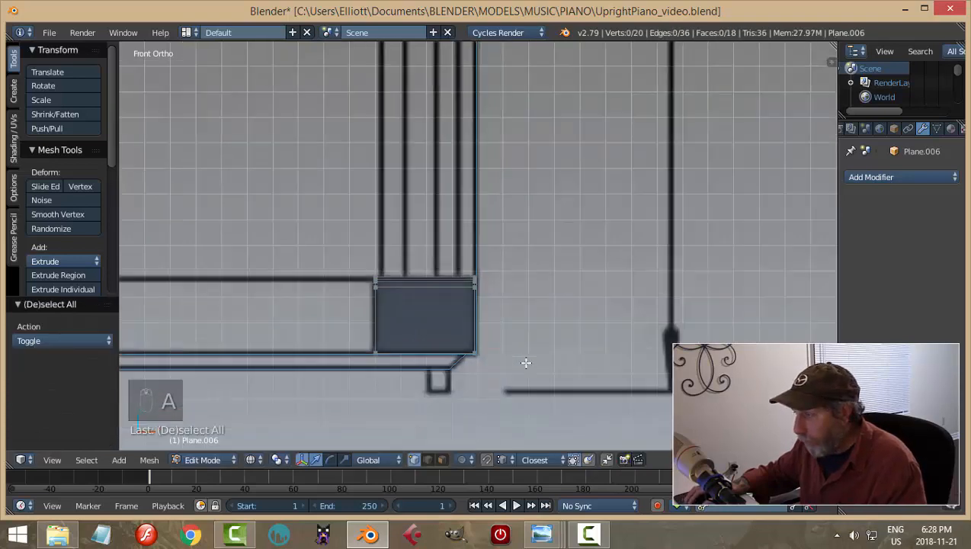
Return to Object Mode with solid shading and inspect the base block at an angle
{"action": "middle_click_drag", "start_coordinate": [502, 359], "coordinate": [422, 371]}
{"action": "key", "text": "Tab"}
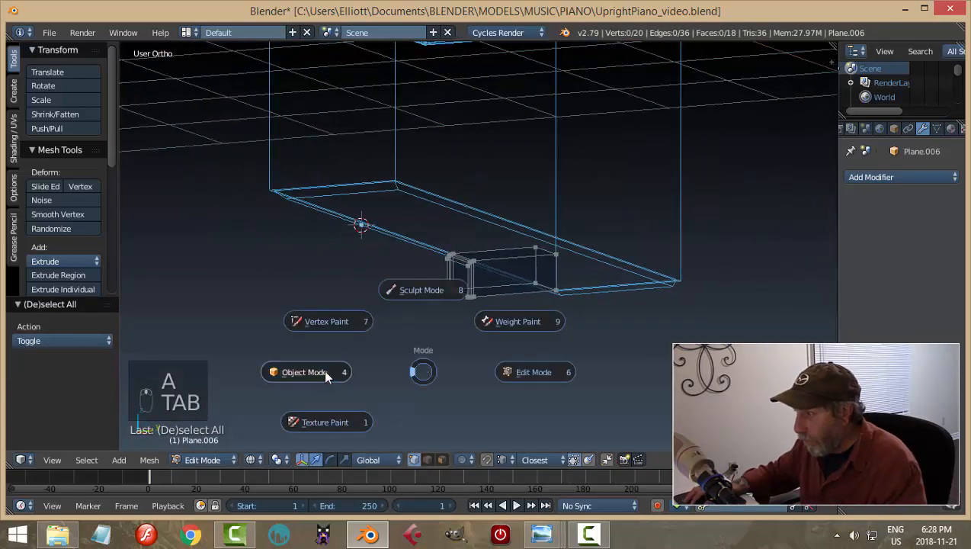
{"action": "left_click", "coordinate": [323, 368]}
{"action": "key", "text": "z"}
{"action": "left_click", "coordinate": [514, 445]}
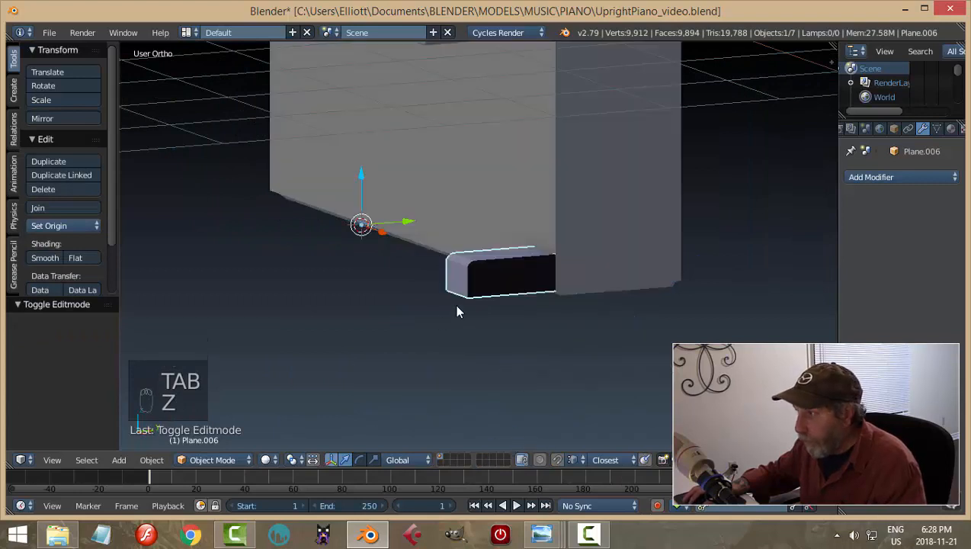
Set the base block's origin to its geometry, recalculate the normals of its whole mesh, and return to Object Mode
{"action": "left_click", "coordinate": [60, 222]}
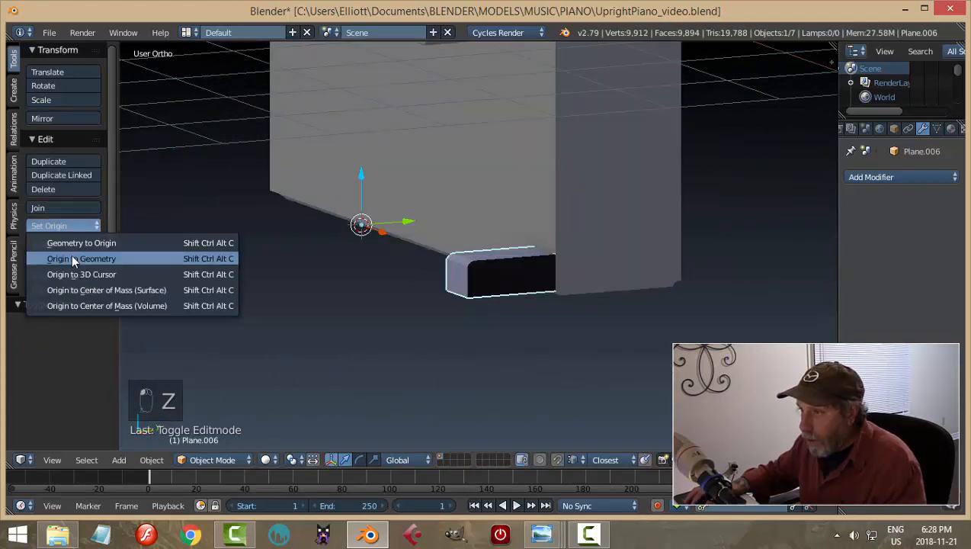
{"action": "left_click", "coordinate": [72, 256]}
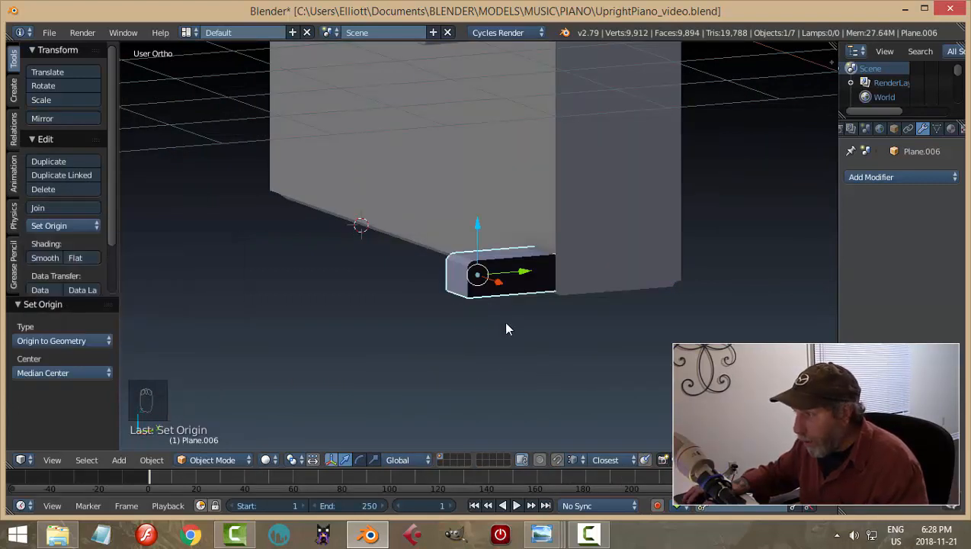
{"action": "key", "text": "Tab"}
{"action": "left_click", "coordinate": [591, 326]}
{"action": "key", "text": "a"}
{"action": "key", "text": "a"}
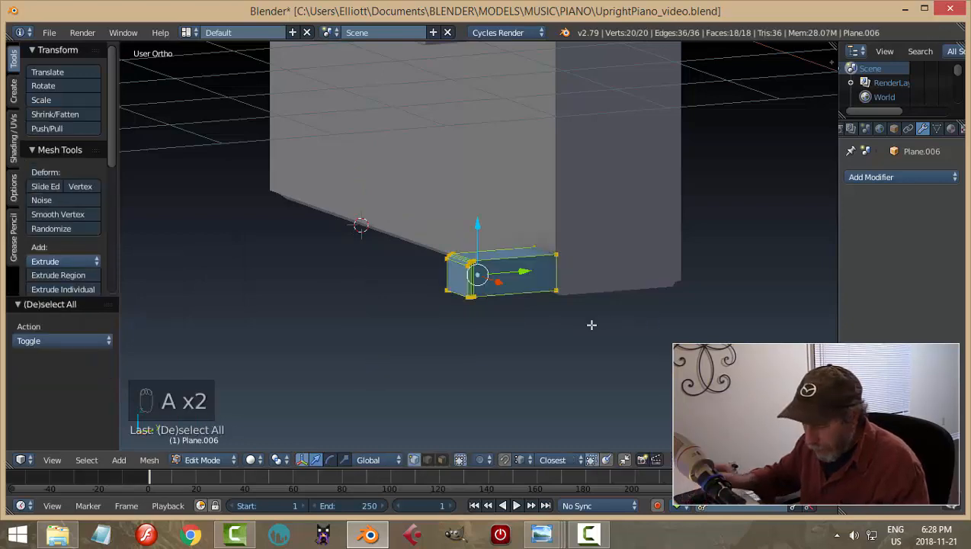
{"action": "key", "text": "ctrl+n"}
{"action": "key", "text": "a"}
{"action": "key", "text": "Tab"}
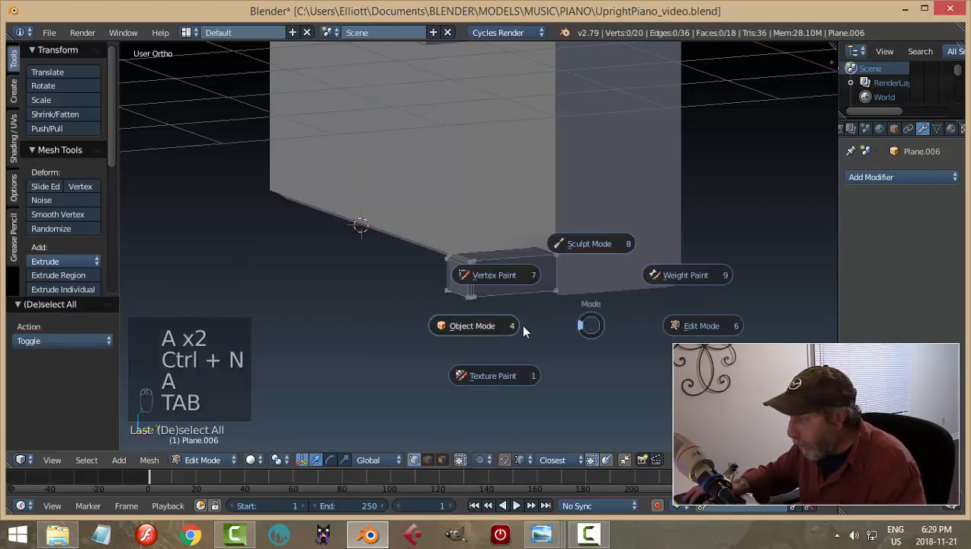
{"action": "left_click", "coordinate": [522, 326]}
Add two lengthwise loop cuts to the base block and scale them 2.755 in X out toward its side edges
{"action": "scroll", "coordinate": [576, 319], "scroll_direction": "down", "scroll_amount": 2}
{"action": "scroll", "coordinate": [576, 317], "scroll_direction": "up", "scroll_amount": 4}
{"action": "middle_click_drag", "start_coordinate": [575, 316], "coordinate": [563, 324]}
{"action": "key", "text": "Tab"}
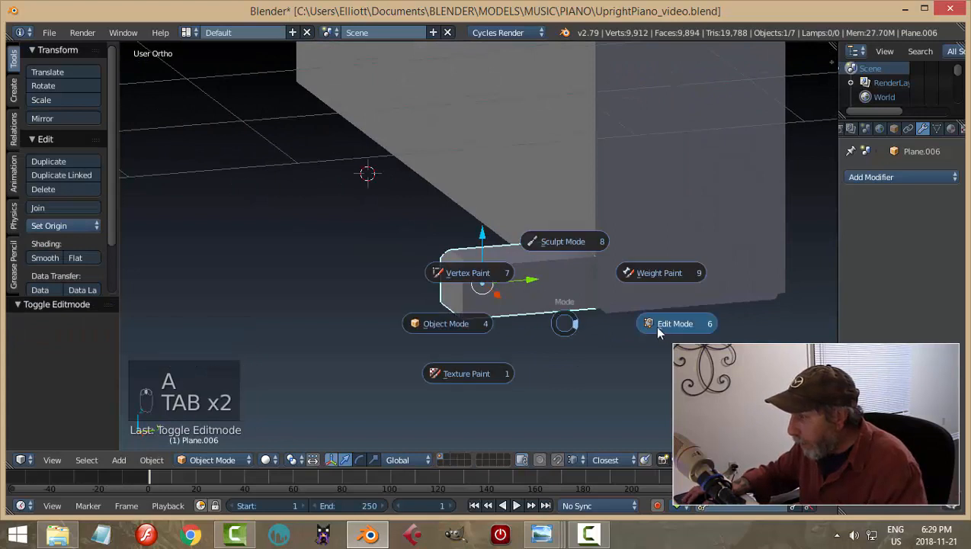
{"action": "left_click", "coordinate": [659, 327]}
{"action": "scroll", "coordinate": [555, 325], "scroll_direction": "up", "scroll_amount": 5}
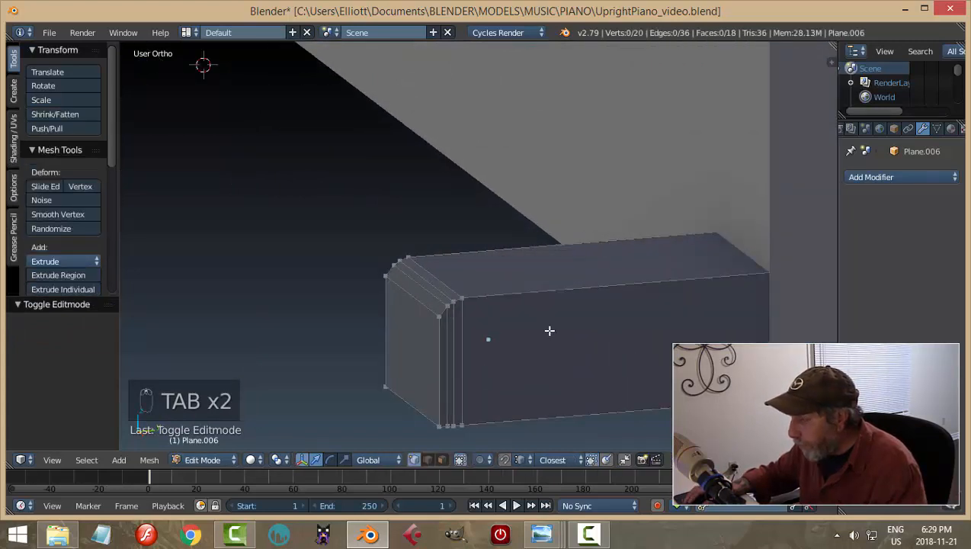
{"action": "middle_click_drag", "start_coordinate": [549, 331], "coordinate": [666, 333]}
{"action": "scroll", "coordinate": [661, 336], "scroll_direction": "down", "scroll_amount": 4}
{"action": "middle_click_drag", "start_coordinate": [457, 338], "coordinate": [473, 335]}
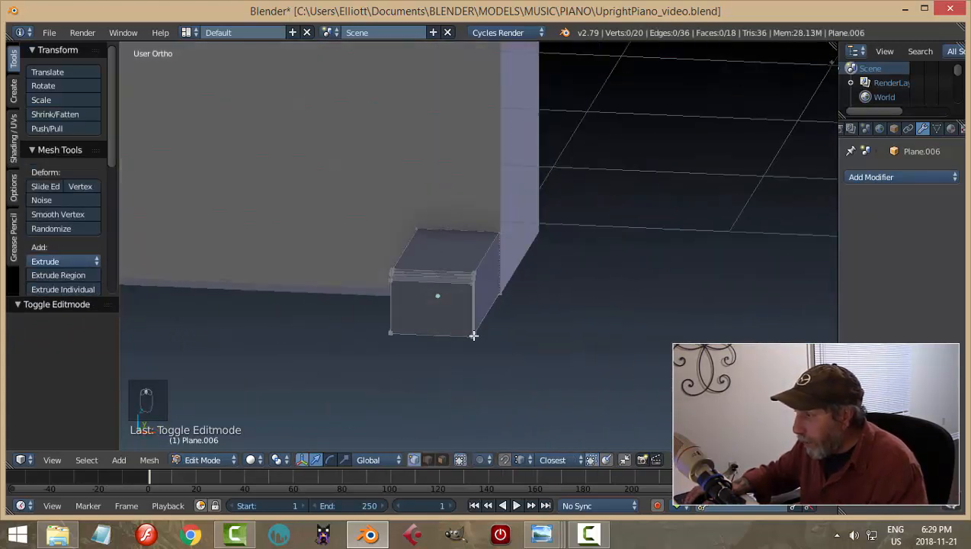
{"action": "key", "text": "ctrl+r"}
{"action": "scroll", "coordinate": [443, 295], "scroll_direction": "up", "scroll_amount": 1}
{"action": "left_click", "coordinate": [444, 295]}
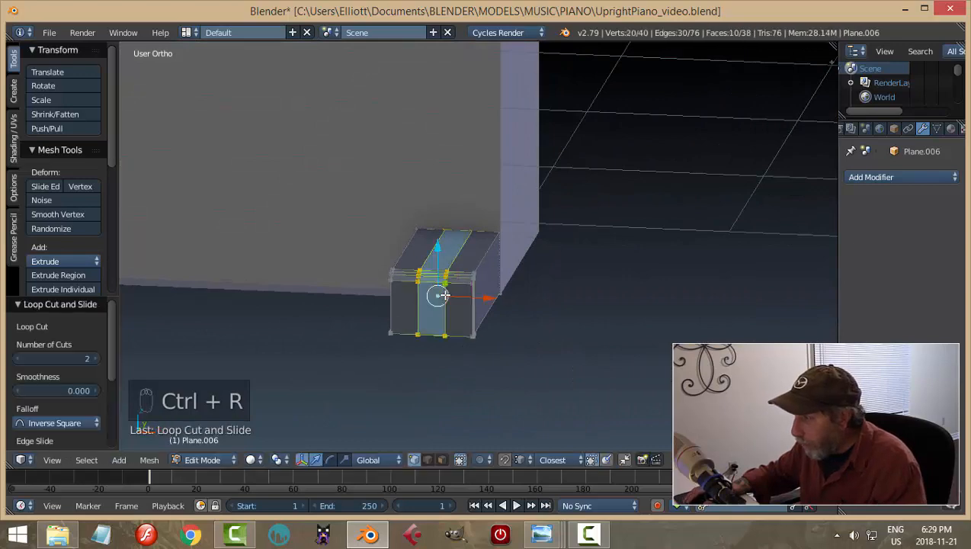
{"action": "key", "text": "s"}
{"action": "key", "text": "x"}
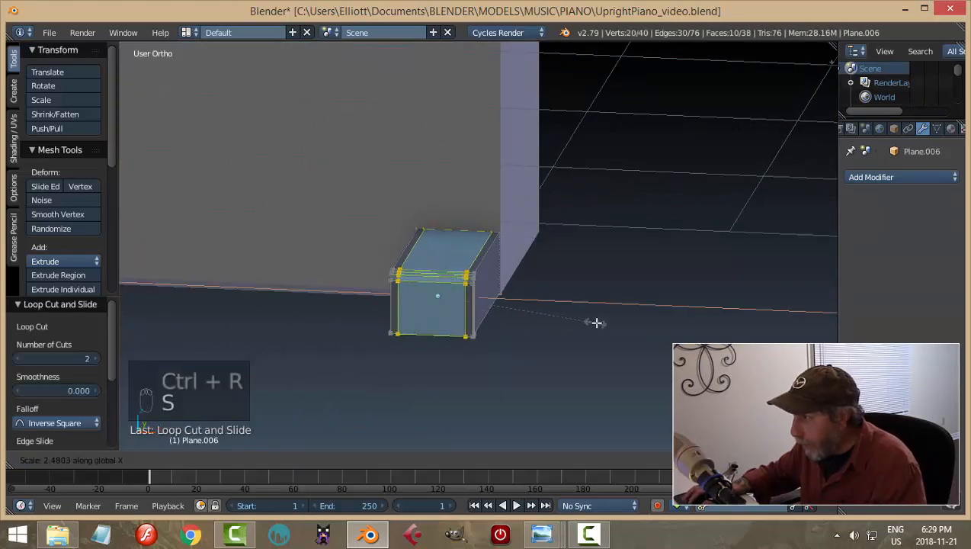
{"action": "left_click", "coordinate": [613, 321]}
Add two horizontal loop cuts around the base block, one close to its upper edge and one close to its lower edge
{"action": "middle_click_drag", "start_coordinate": [613, 320], "coordinate": [516, 311]}
{"action": "key", "text": "ctrl+r"}
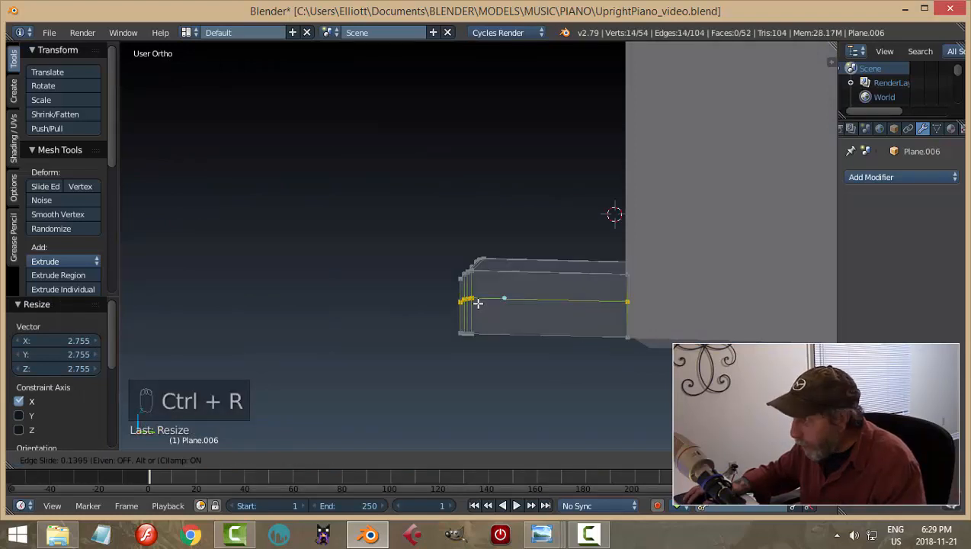
{"action": "left_click", "coordinate": [480, 308]}
{"action": "left_click", "coordinate": [484, 300]}
{"action": "key", "text": "ctrl+r"}
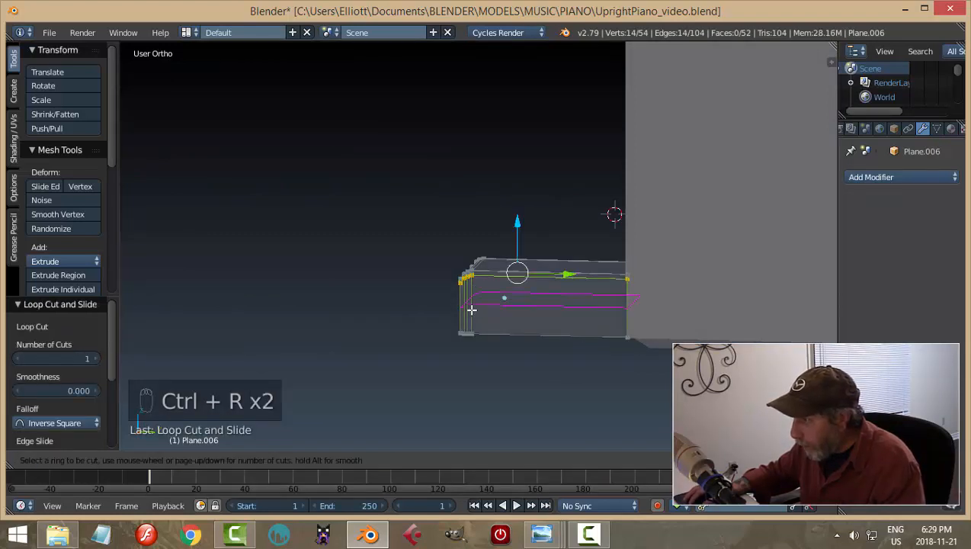
{"action": "left_click", "coordinate": [471, 308]}
{"action": "left_click", "coordinate": [476, 334]}
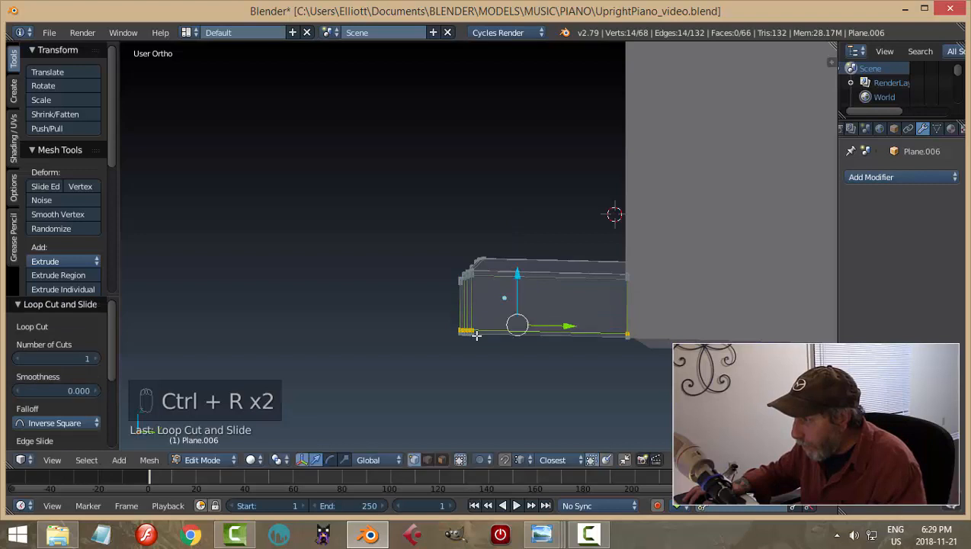
Add a vertical loop cut close to the block's rear end, clear the selection, and return to Object Mode
{"action": "key", "text": "ctrl+r"}
{"action": "left_click", "coordinate": [573, 278]}
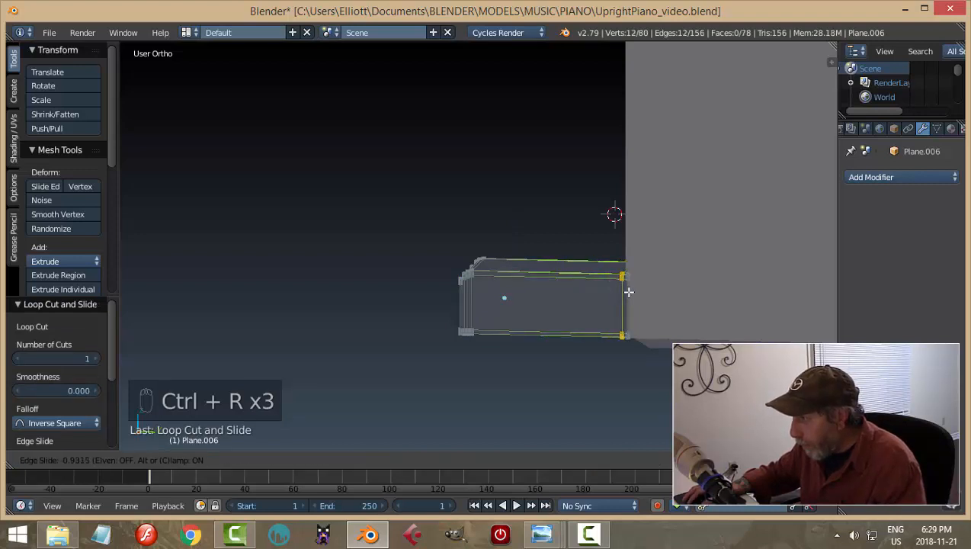
{"action": "left_click", "coordinate": [623, 298]}
{"action": "key", "text": "a"}
{"action": "key", "text": "Tab"}
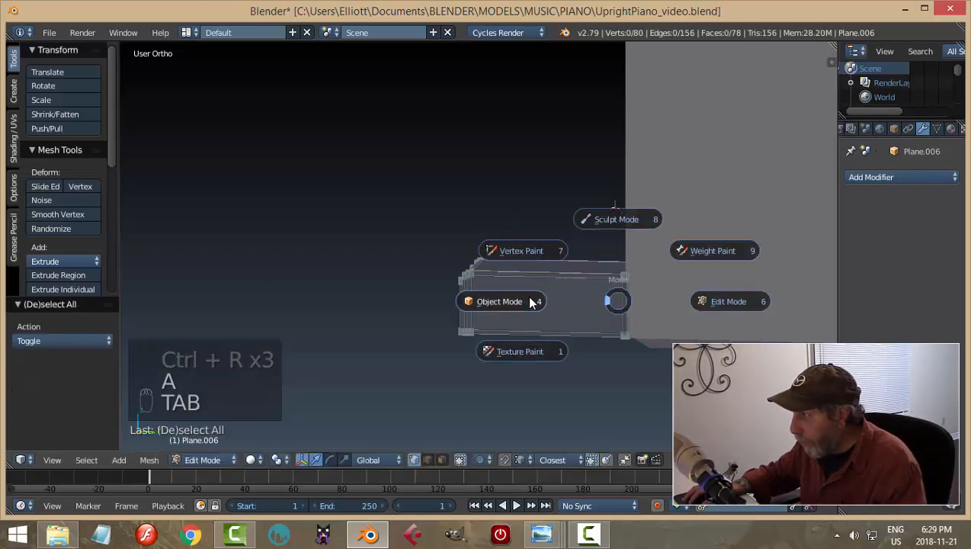
Add a Subdivision Surface modifier with view level 2 to the base block, shade it smooth, and deselect it
{"action": "left_click", "coordinate": [892, 178]}
{"action": "left_click", "coordinate": [665, 414]}
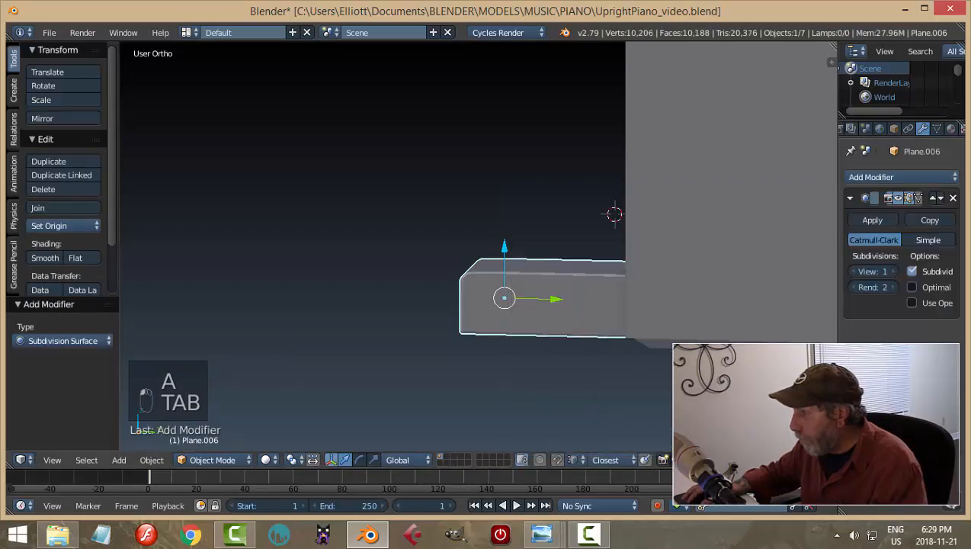
{"action": "left_click", "coordinate": [886, 271]}
{"action": "left_click", "coordinate": [54, 258]}
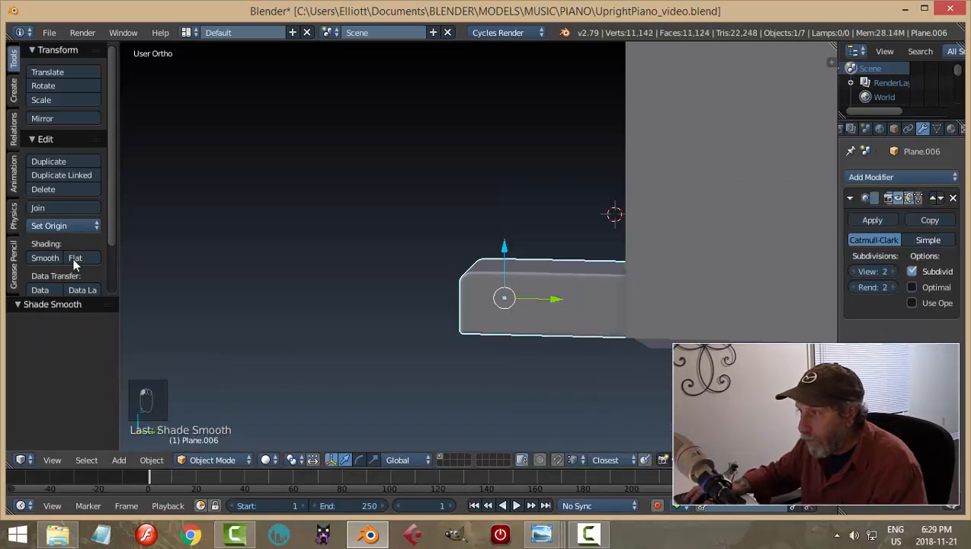
{"action": "key", "text": "a"}
Mirror the base block across X to the piano's other side with a Mirror modifier
{"action": "scroll", "coordinate": [390, 304], "scroll_direction": "down", "scroll_amount": 4}
{"action": "middle_click_drag", "start_coordinate": [388, 301], "coordinate": [523, 282]}
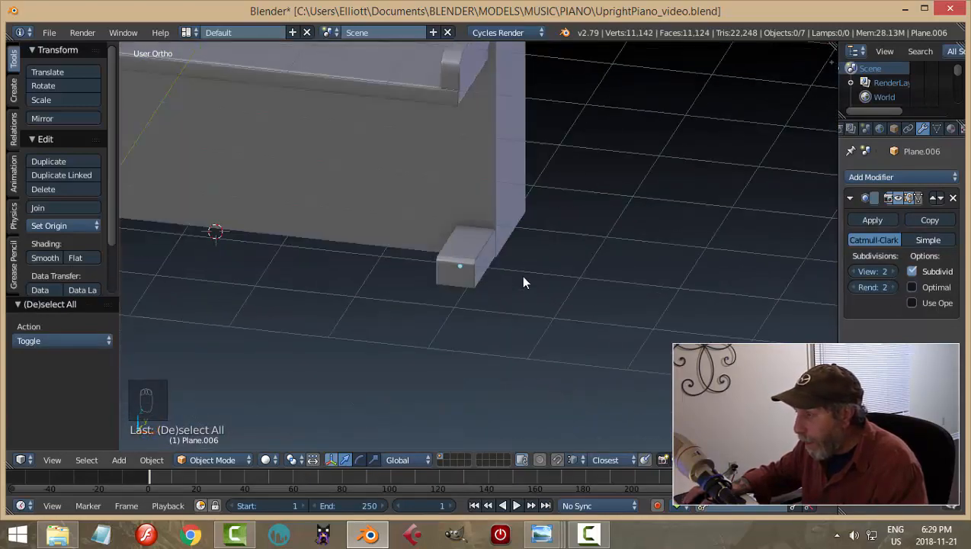
{"action": "right_click", "coordinate": [467, 257]}
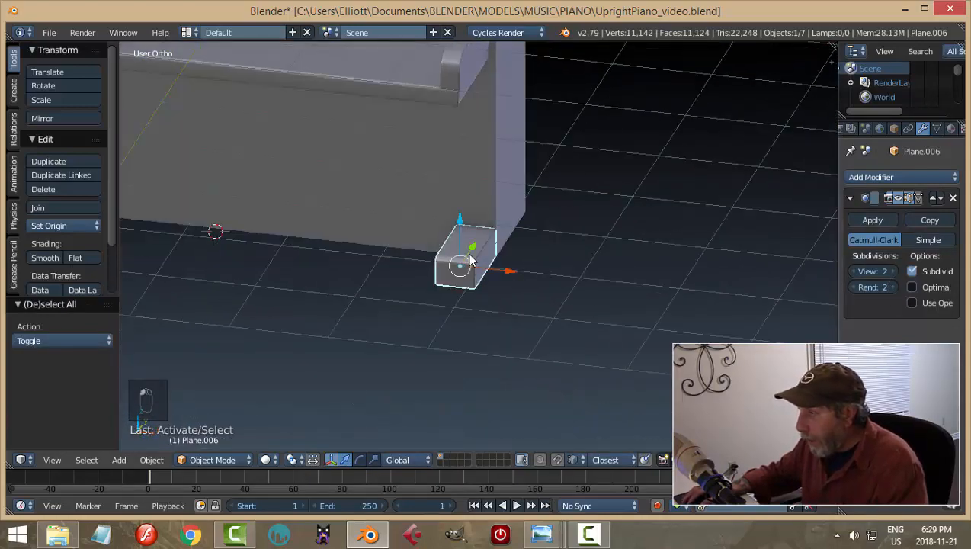
{"action": "left_click", "coordinate": [853, 198]}
{"action": "left_click", "coordinate": [863, 181]}
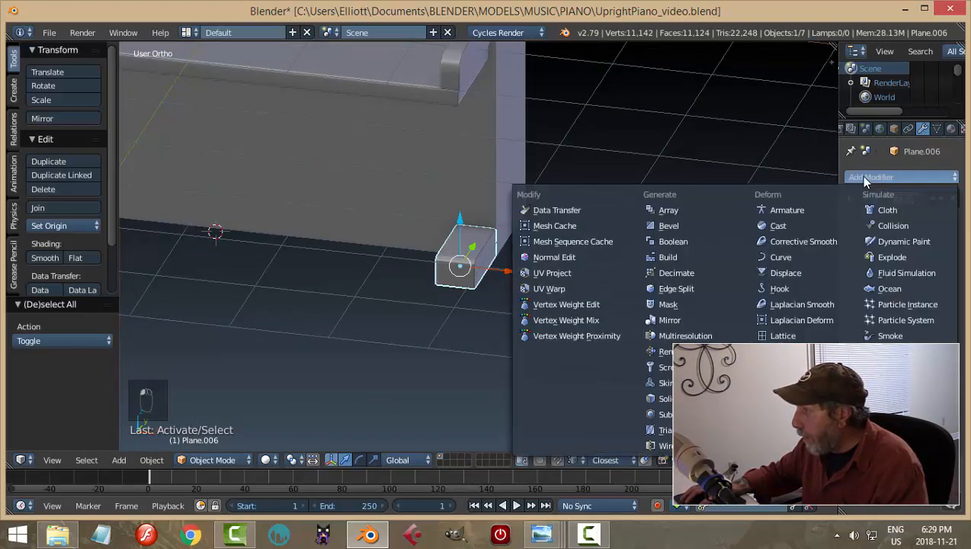
{"action": "left_click", "coordinate": [670, 320]}
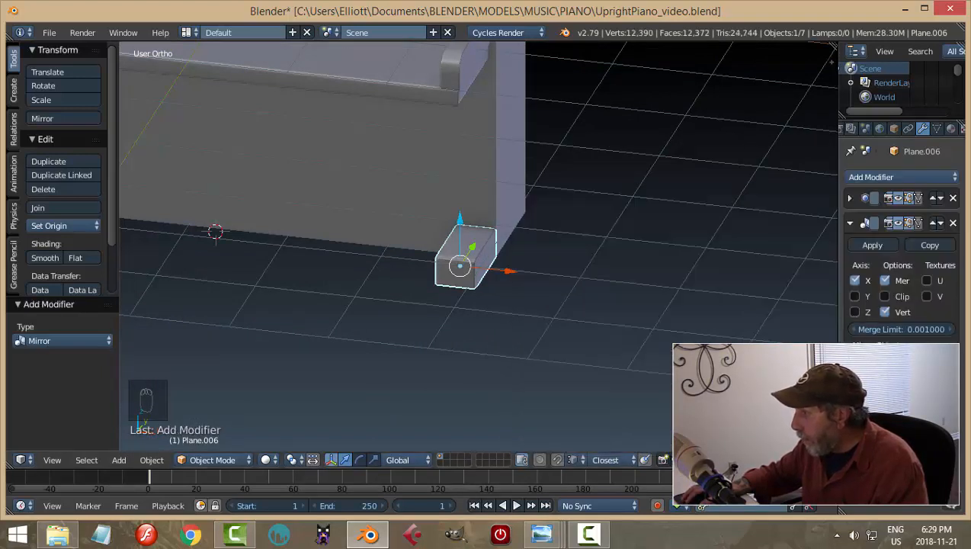
{"action": "scroll", "coordinate": [366, 247], "scroll_direction": "down", "scroll_amount": 5}
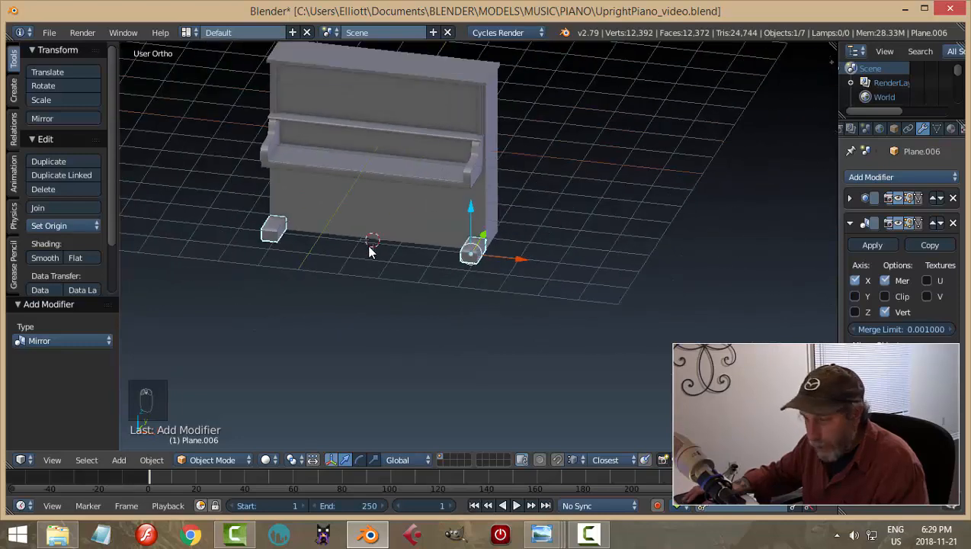
Deselect everything, inspect both base blocks from several angles, and save the file
{"action": "key", "text": "a"}
{"action": "middle_click_drag", "start_coordinate": [369, 250], "coordinate": [461, 229]}
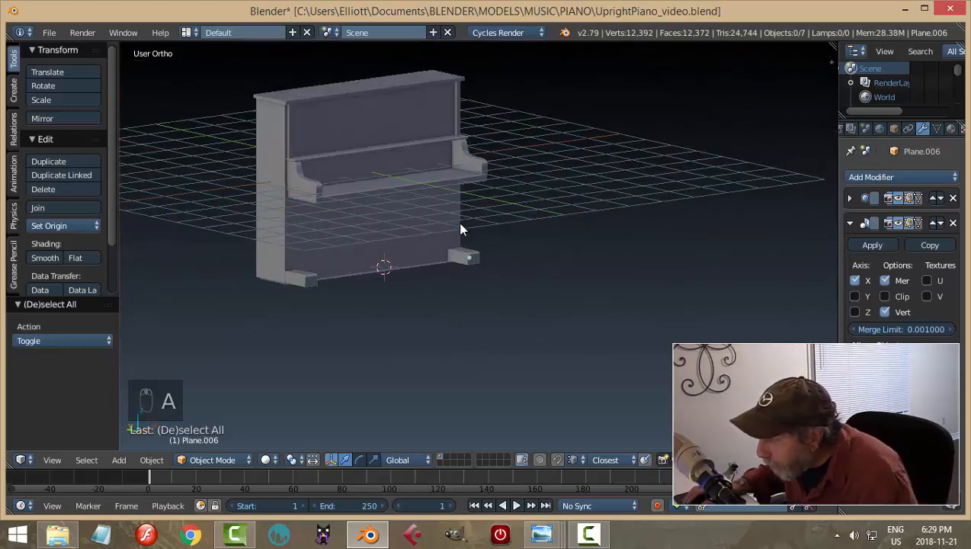
{"action": "scroll", "coordinate": [460, 229], "scroll_direction": "up", "scroll_amount": 4}
{"action": "middle_click_drag", "start_coordinate": [303, 286], "coordinate": [347, 231]}
{"action": "key", "text": "ctrl+s"}
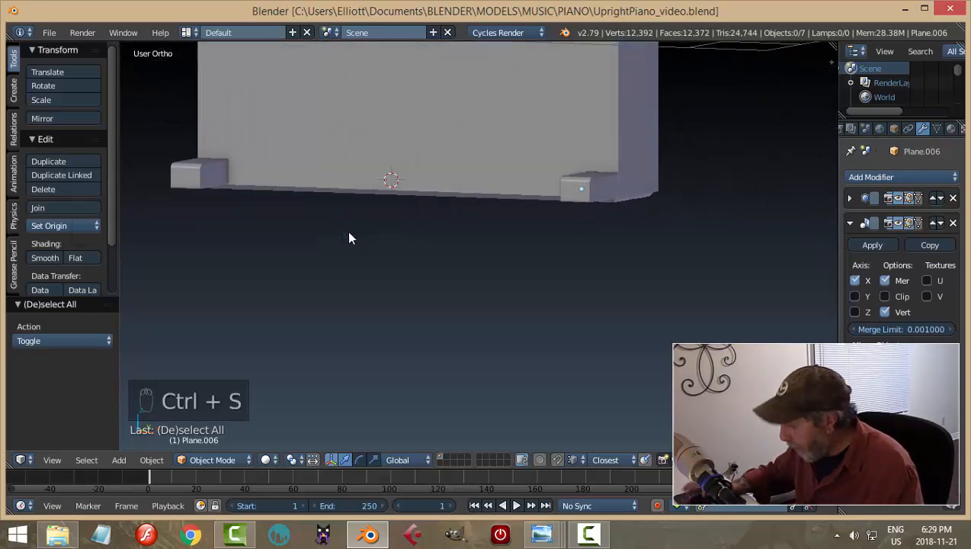
In the wireframe right side view, place the 3D cursor in the flared upper part of the drawn front leg
{"action": "key", "text": "KP_1"}
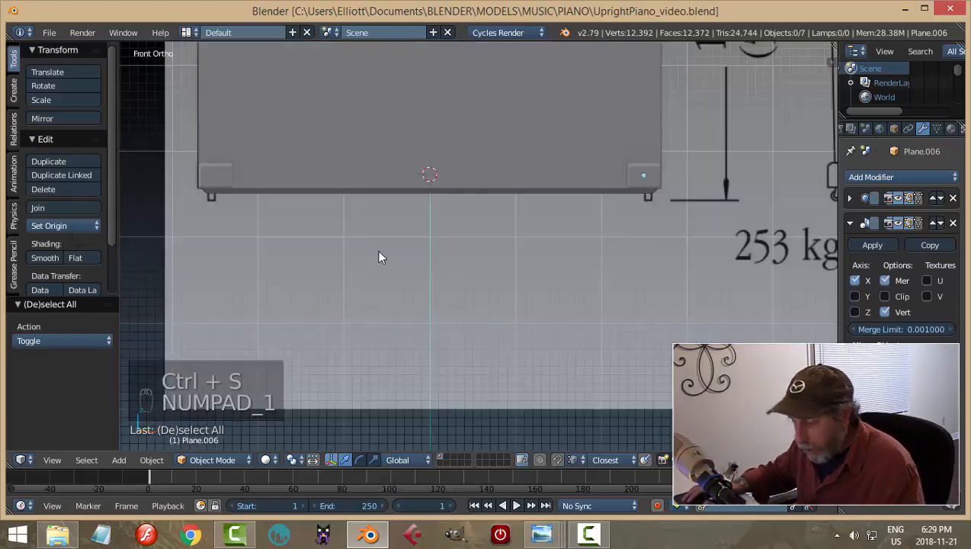
{"action": "key", "text": "z"}
{"action": "scroll", "coordinate": [601, 264], "scroll_direction": "down", "scroll_amount": 3}
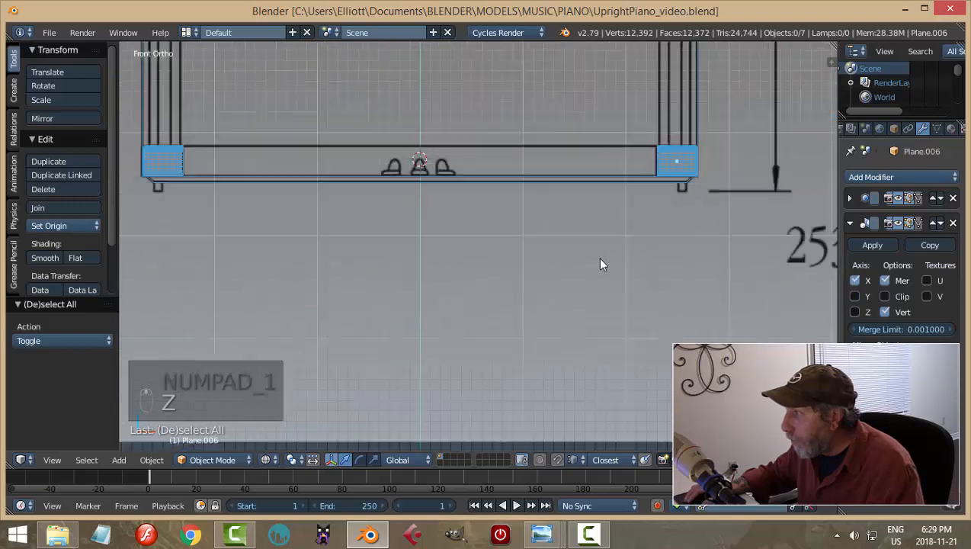
{"action": "scroll", "coordinate": [599, 261], "scroll_direction": "up", "scroll_amount": 2}
{"action": "scroll", "coordinate": [598, 263], "scroll_direction": "down", "scroll_amount": 3}
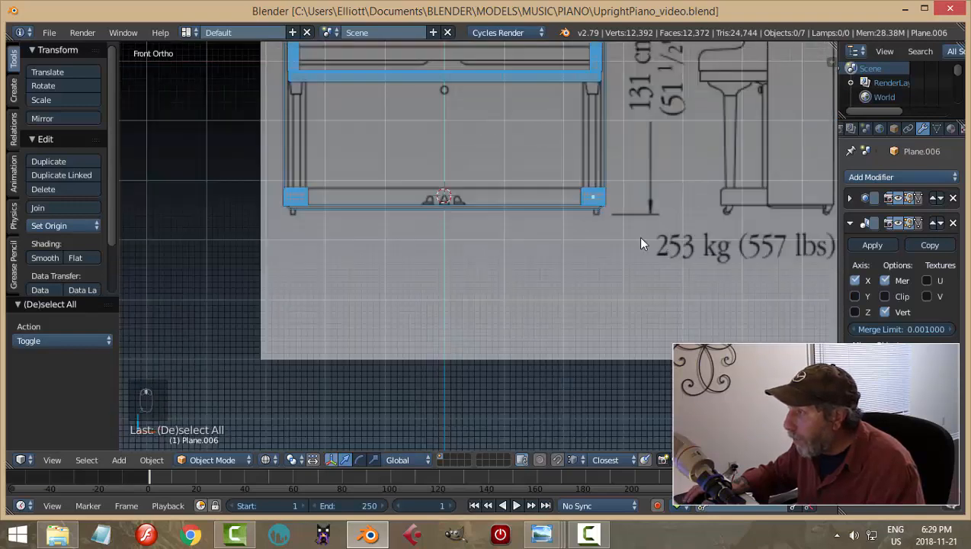
{"action": "middle_click_drag", "start_coordinate": [637, 238], "coordinate": [584, 244], "text": "shift"}
{"action": "key", "text": "KP_3"}
{"action": "scroll", "coordinate": [588, 246], "scroll_direction": "up", "scroll_amount": 4}
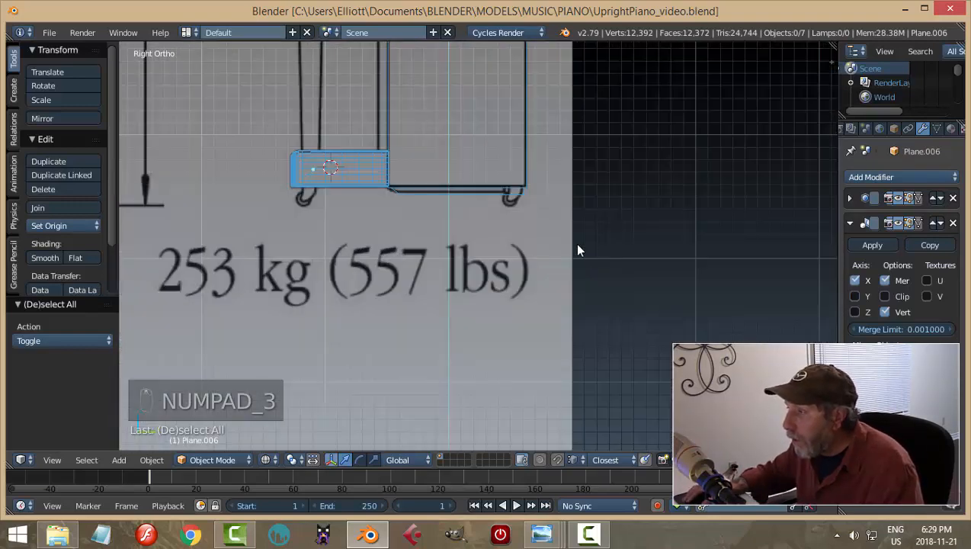
{"action": "middle_click_drag", "start_coordinate": [407, 206], "coordinate": [523, 360], "text": "shift"}
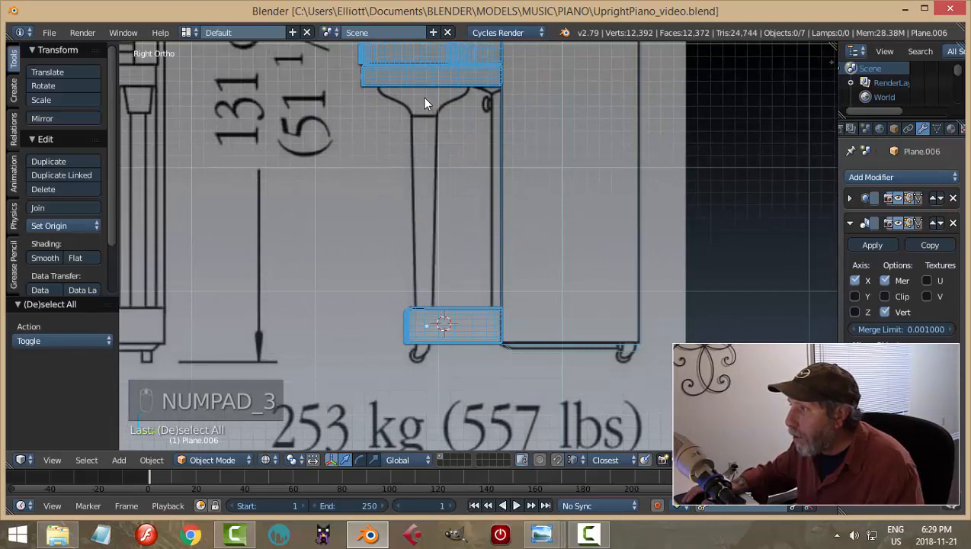
{"action": "left_click", "coordinate": [423, 99]}
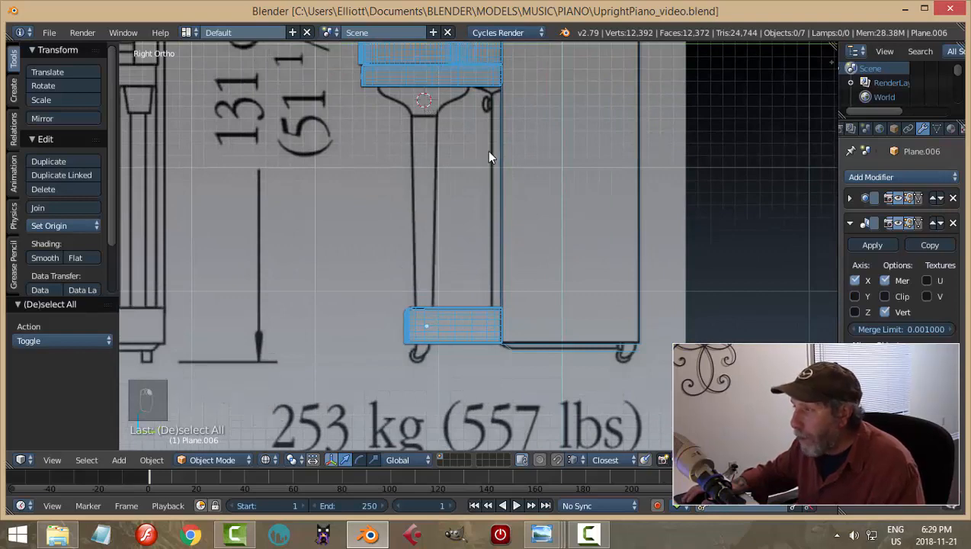
Add a plane at the 3D cursor and rotate it 90 degrees about Y to face the side view
{"action": "key", "text": "shift+a"}
{"action": "mouse_move", "coordinate": [490, 155]}
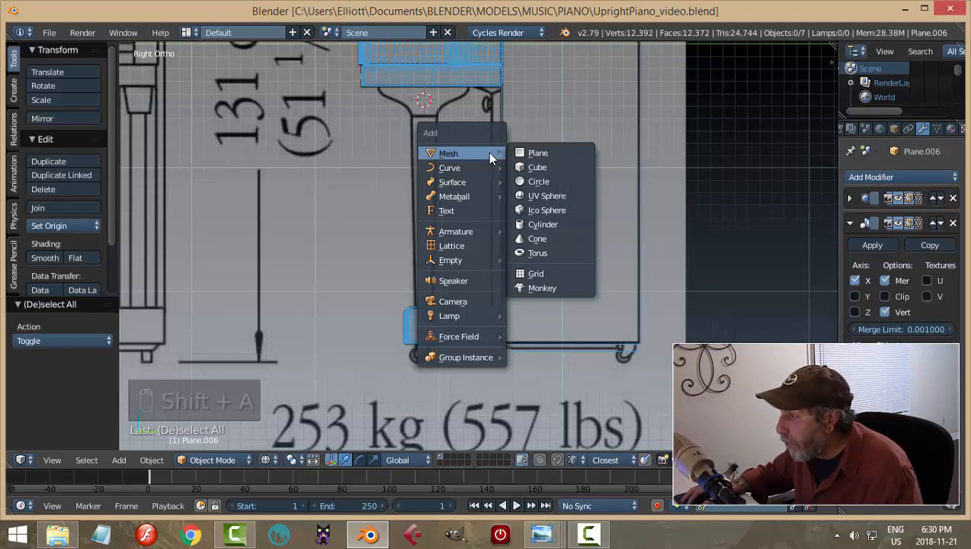
{"action": "left_click", "coordinate": [544, 155]}
{"action": "type", "text": "ry"}
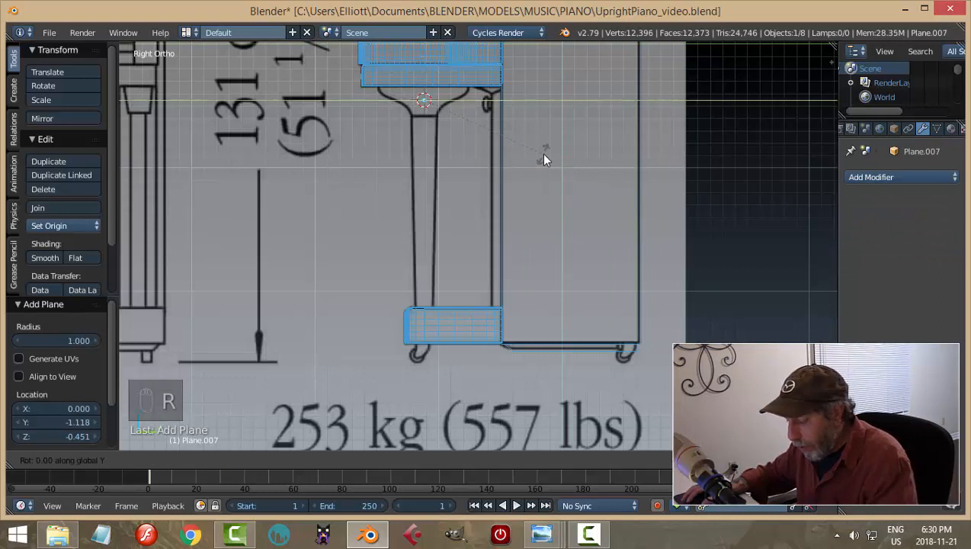
{"action": "type", "text": "90"}
{"action": "key", "text": "Return"}
In Edit Mode, scale the plane down to the width of the drawn leg's flared top and clear the selection
{"action": "key", "text": "Tab"}
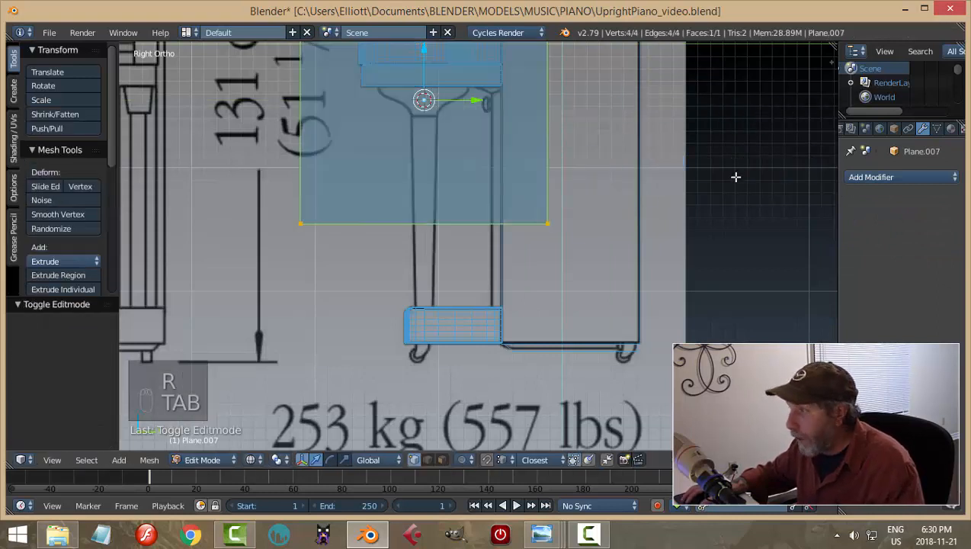
{"action": "key", "text": "s"}
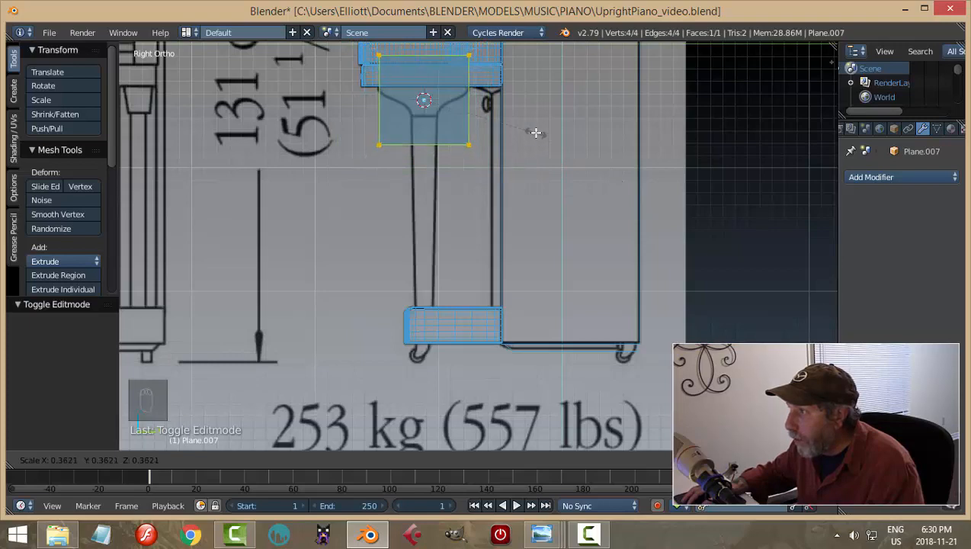
{"action": "left_click", "coordinate": [538, 137]}
{"action": "key", "text": "a"}
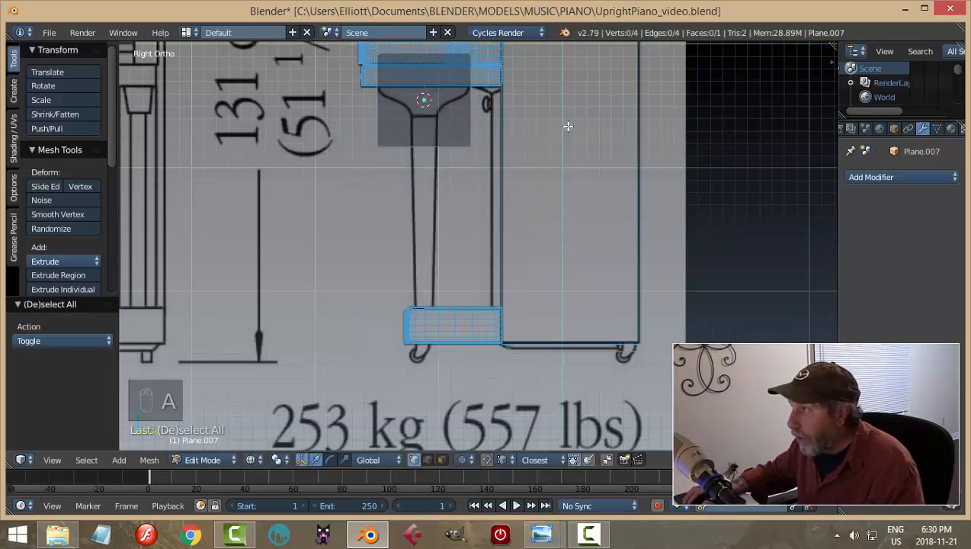
Move the leg plane's upper edge down vertically to the underside of the keybed, then clear the selection
{"action": "middle_click_drag", "start_coordinate": [568, 126], "coordinate": [575, 213], "text": "shift"}
{"action": "key", "text": "b"}
{"action": "left_click_drag", "start_coordinate": [369, 125], "coordinate": [491, 153]}
{"action": "scroll", "coordinate": [492, 153], "scroll_direction": "up", "scroll_amount": 3}
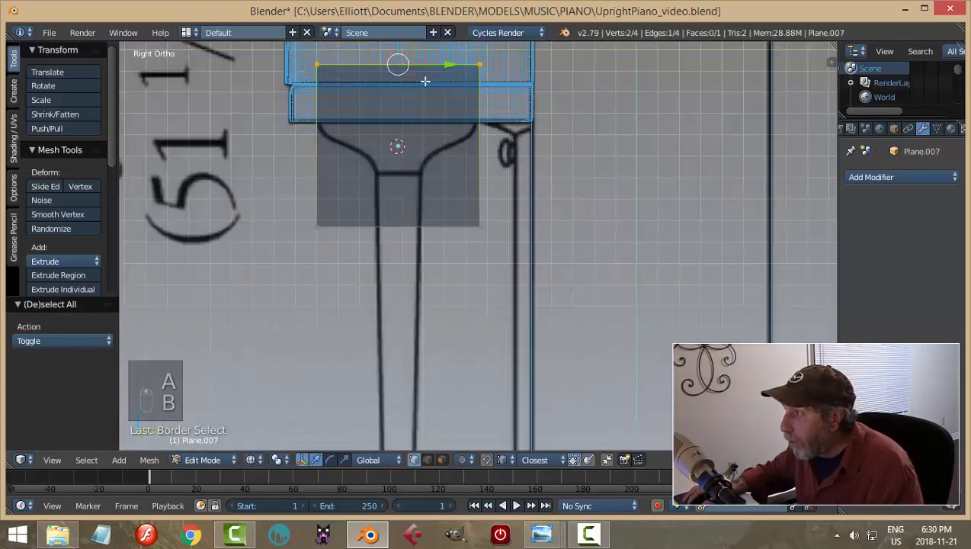
{"action": "middle_click_drag", "start_coordinate": [444, 111], "coordinate": [443, 190], "text": "shift"}
{"action": "left_click_drag", "start_coordinate": [399, 98], "coordinate": [408, 153]}
{"action": "key", "text": "a"}
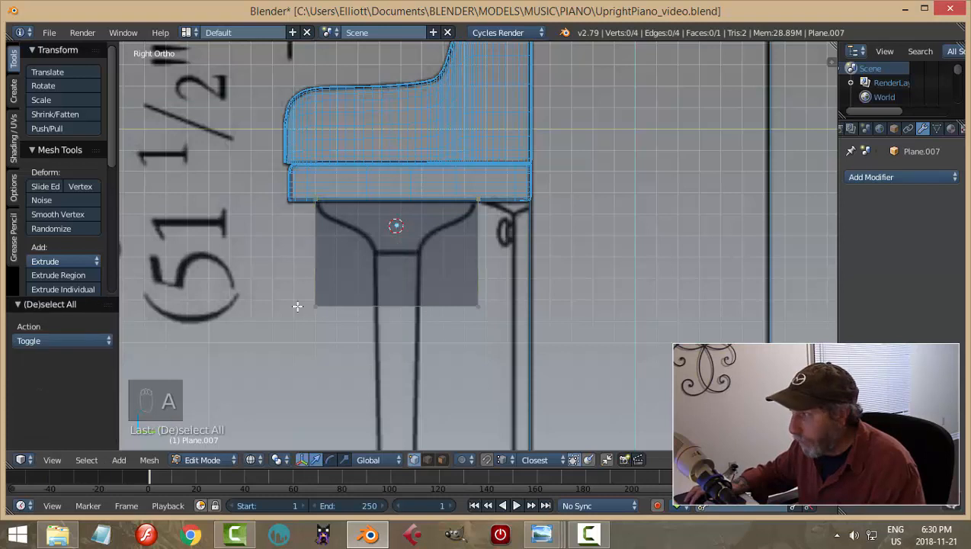
Move the leg plane's lower edge up to the base line of the drawn flare, about 0.248 along Z
{"action": "key", "text": "b"}
{"action": "left_click_drag", "start_coordinate": [301, 283], "coordinate": [509, 337]}
{"action": "left_click_drag", "start_coordinate": [401, 259], "coordinate": [419, 207]}
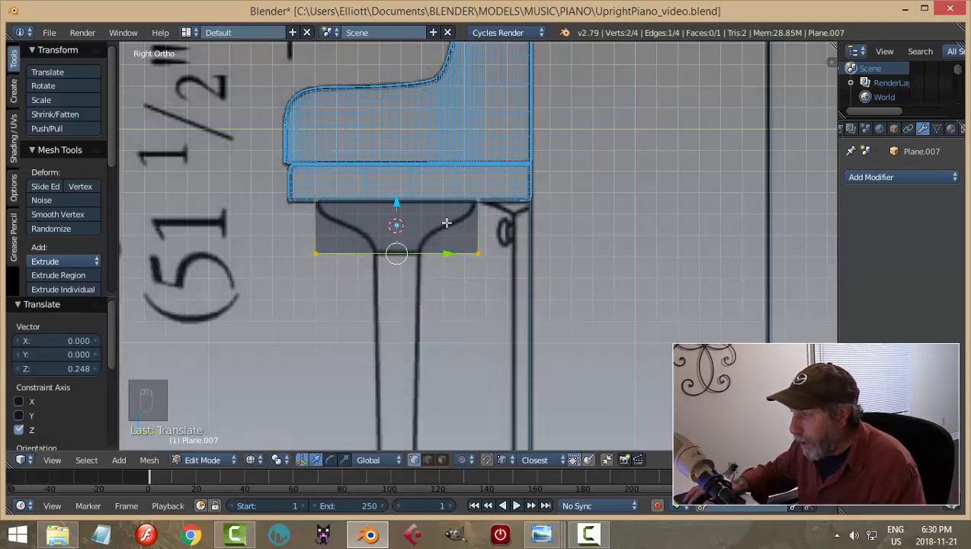
{"action": "key", "text": "a"}
Add a centred vertical loop cut to the leg plane and delete the vertices of its rear half
{"action": "key", "text": "ctrl+r"}
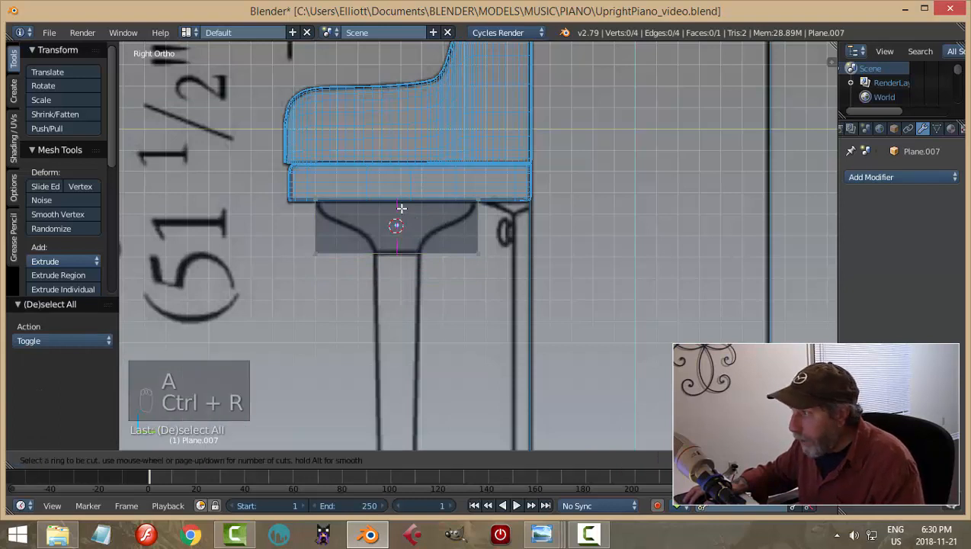
{"action": "left_click", "coordinate": [398, 221]}
{"action": "key", "text": "a"}
{"action": "key", "text": "b"}
{"action": "left_click_drag", "start_coordinate": [455, 166], "coordinate": [505, 257]}
{"action": "key", "text": "x"}
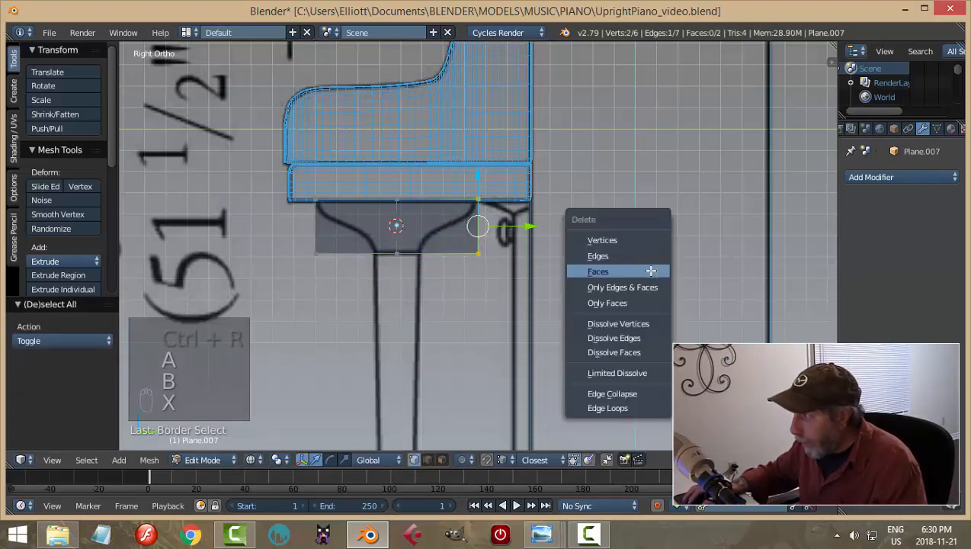
{"action": "left_click", "coordinate": [621, 239]}
Add four vertical loop cuts to the remaining half and shift them about -0.023 along Y to meet the leg shaft's edge
{"action": "scroll", "coordinate": [395, 275], "scroll_direction": "up", "scroll_amount": 1}
{"action": "middle_click_drag", "start_coordinate": [368, 275], "coordinate": [453, 295], "text": "shift"}
{"action": "scroll", "coordinate": [453, 295], "scroll_direction": "up", "scroll_amount": 2}
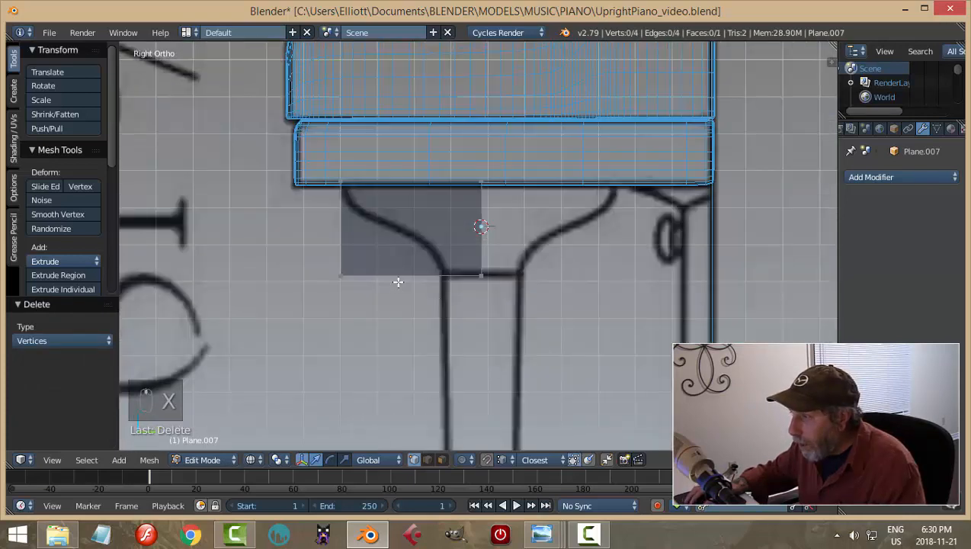
{"action": "key", "text": "ctrl+r"}
{"action": "scroll", "coordinate": [385, 272], "scroll_direction": "up", "scroll_amount": 2}
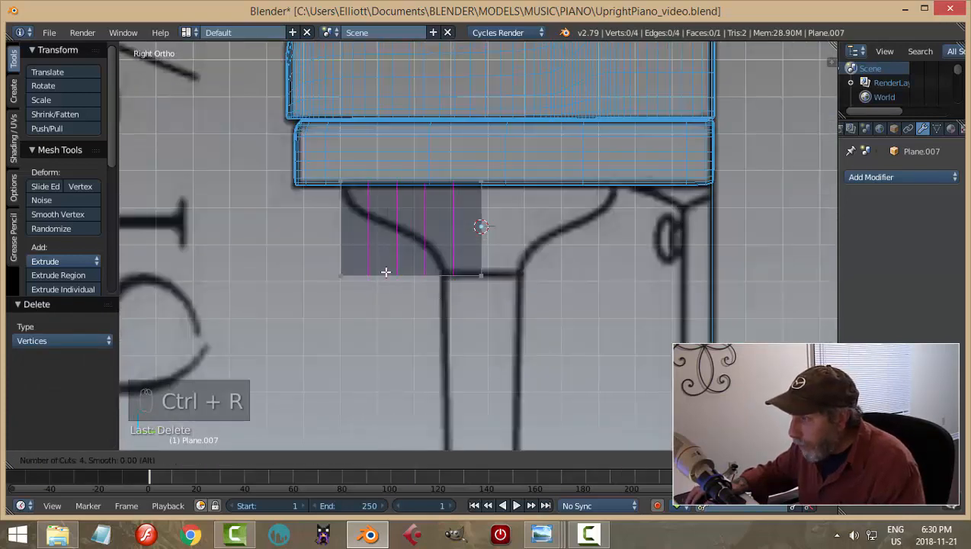
{"action": "left_click", "coordinate": [386, 272]}
{"action": "left_click_drag", "start_coordinate": [474, 233], "coordinate": [459, 228]}
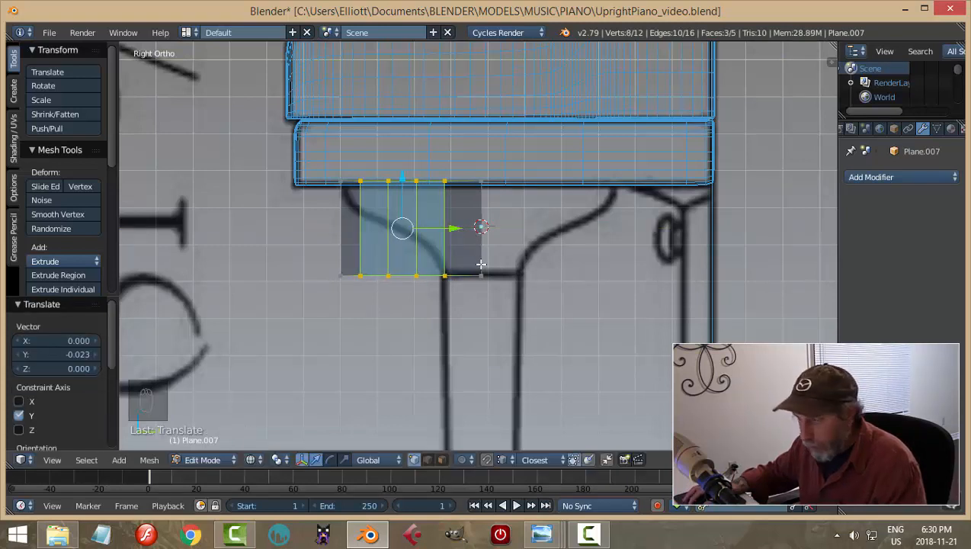
{"action": "key", "text": "a"}
Raise the two outermost lower vertices along Z to the drawn flare curve
{"action": "key", "text": "b"}
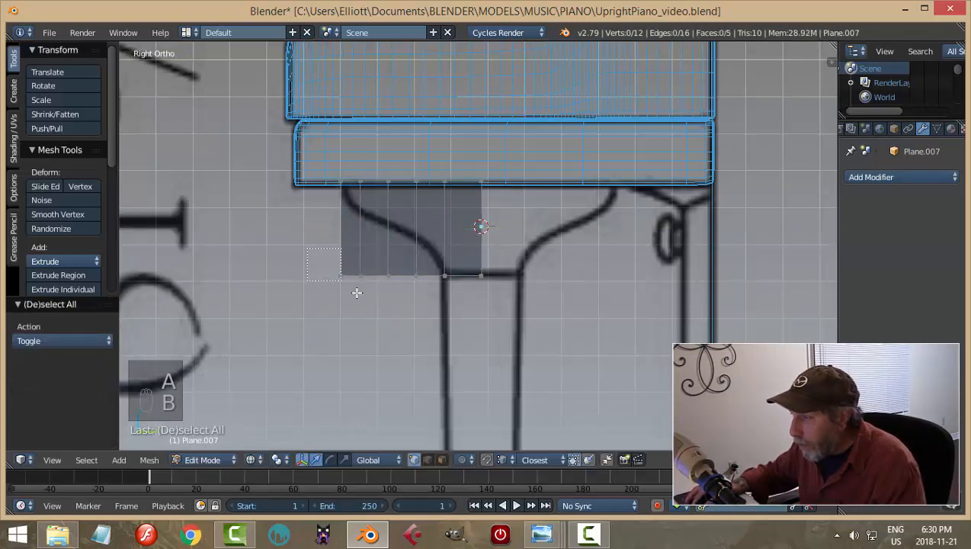
{"action": "left_click_drag", "start_coordinate": [305, 250], "coordinate": [373, 304]}
{"action": "key", "text": "g"}
{"action": "key", "text": "z"}
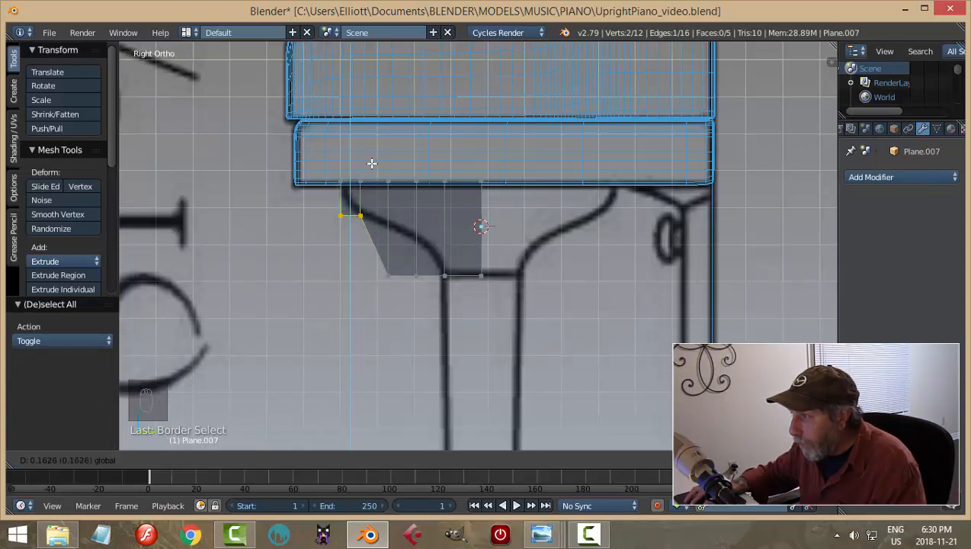
{"action": "left_click", "coordinate": [372, 162]}
{"action": "key", "text": "a"}
Raise only the outermost lower vertex further along Z, about 0.054, to follow the start of the flare curve
{"action": "key", "text": "b"}
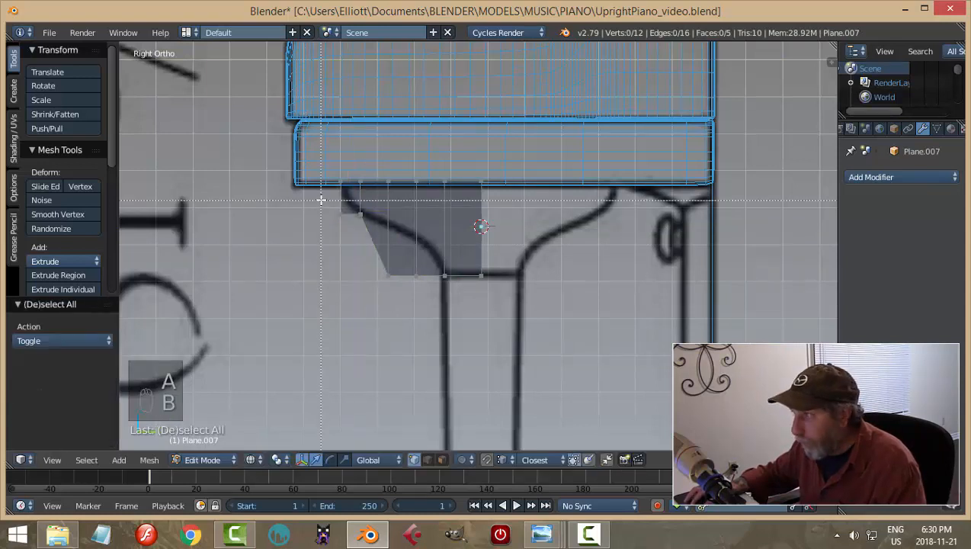
{"action": "left_click_drag", "start_coordinate": [321, 201], "coordinate": [356, 221]}
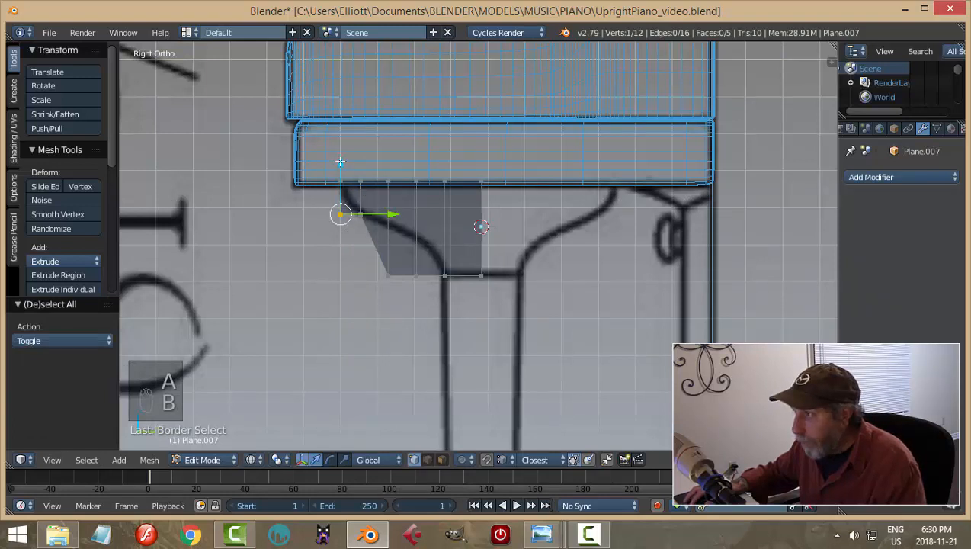
{"action": "key", "text": "g"}
{"action": "key", "text": "z"}
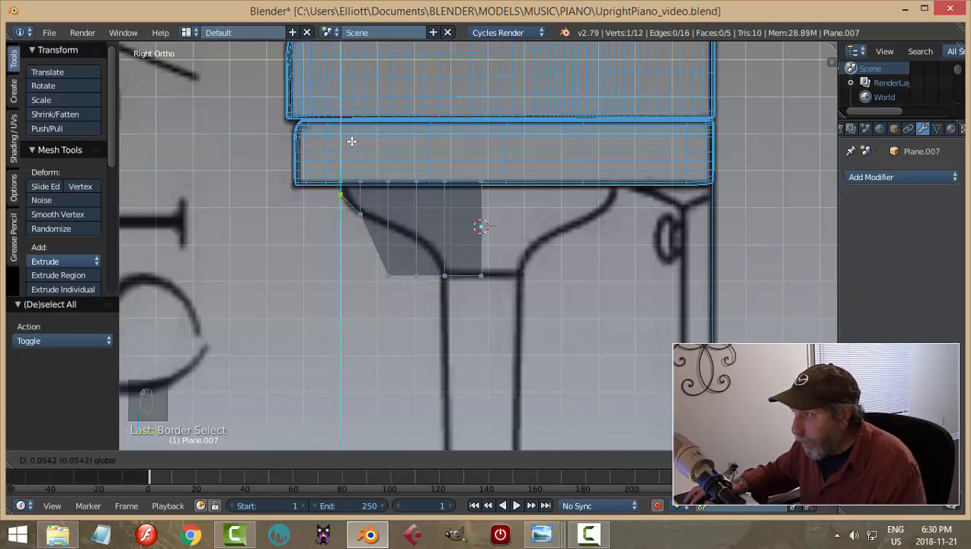
{"action": "left_click", "coordinate": [352, 139]}
{"action": "key", "text": "a"}
Raise the third and fourth lower vertices from the outer end vertically onto the drawn flare curve
{"action": "key", "text": "b"}
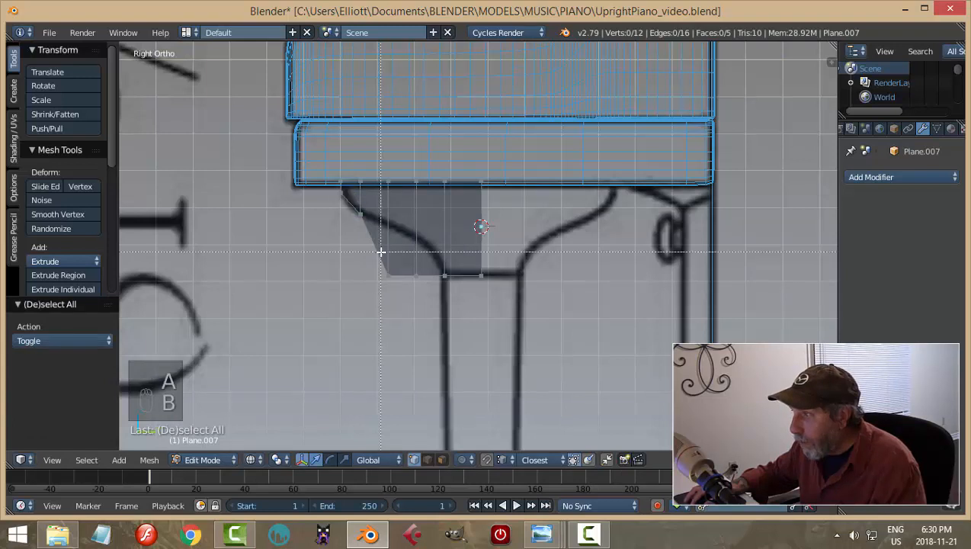
{"action": "left_click_drag", "start_coordinate": [378, 280], "coordinate": [403, 180]}
{"action": "key", "text": "a"}
{"action": "key", "text": "b"}
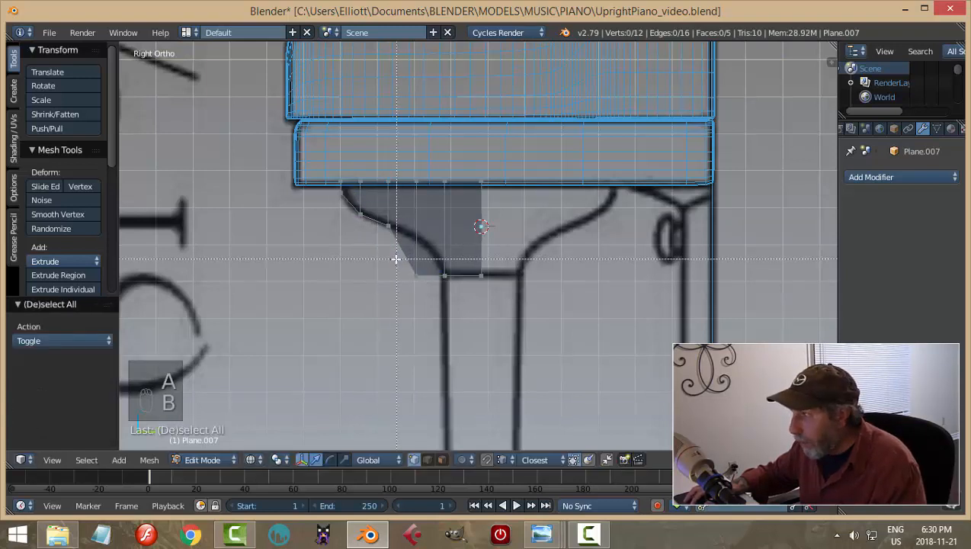
{"action": "left_click_drag", "start_coordinate": [400, 255], "coordinate": [430, 285]}
{"action": "left_click_drag", "start_coordinate": [416, 231], "coordinate": [423, 200]}
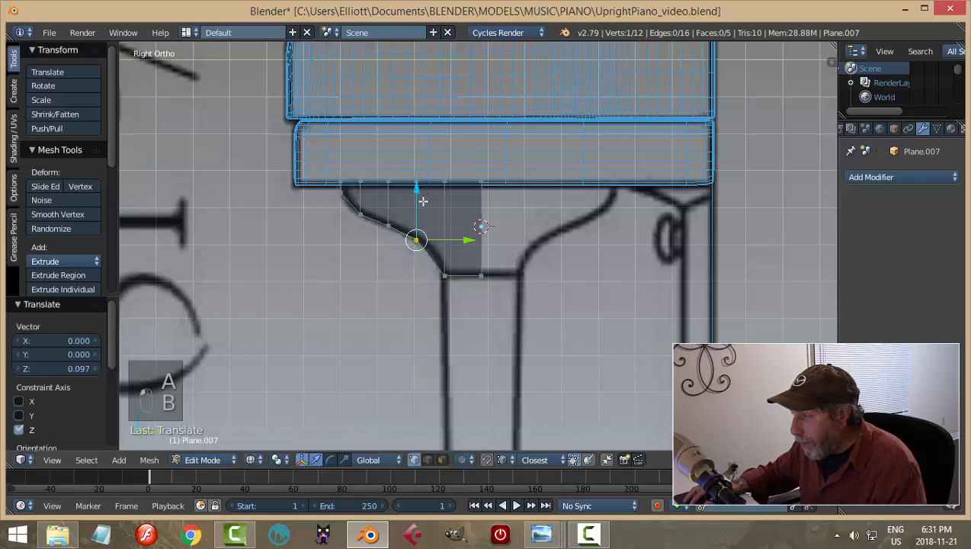
{"action": "key", "text": "a"}
Add a centred loop cut in the steep section beside the leg shaft and raise its lower vertex onto the curve
{"action": "scroll", "coordinate": [417, 286], "scroll_direction": "up", "scroll_amount": 2}
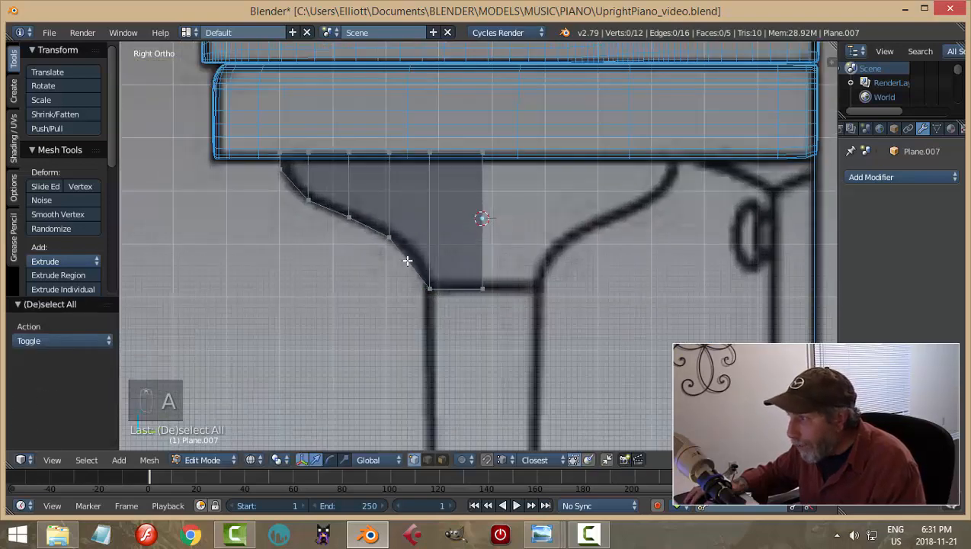
{"action": "key", "text": "ctrl+r"}
{"action": "left_click", "coordinate": [407, 260]}
{"action": "right_click", "coordinate": [408, 260]}
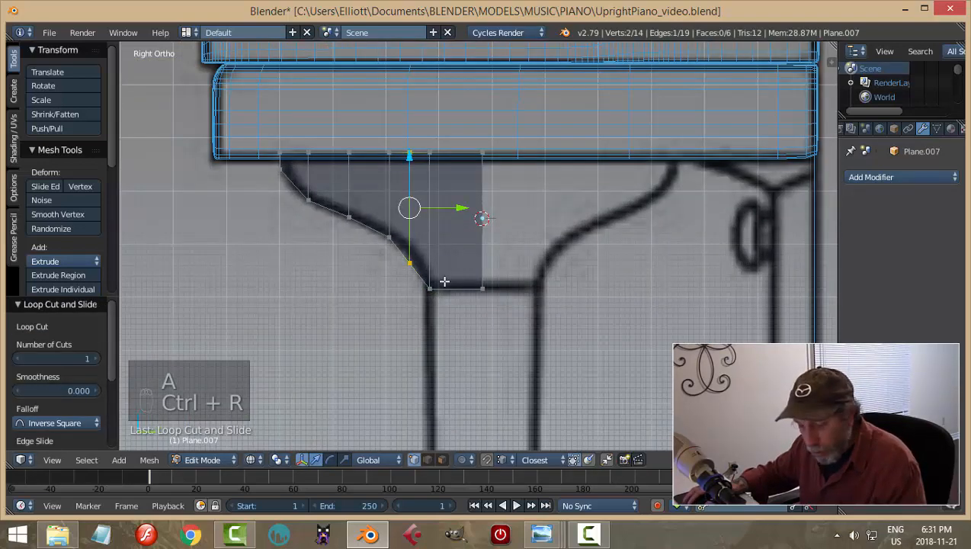
{"action": "key", "text": "a"}
{"action": "key", "text": "b"}
{"action": "left_click_drag", "start_coordinate": [398, 252], "coordinate": [416, 274]}
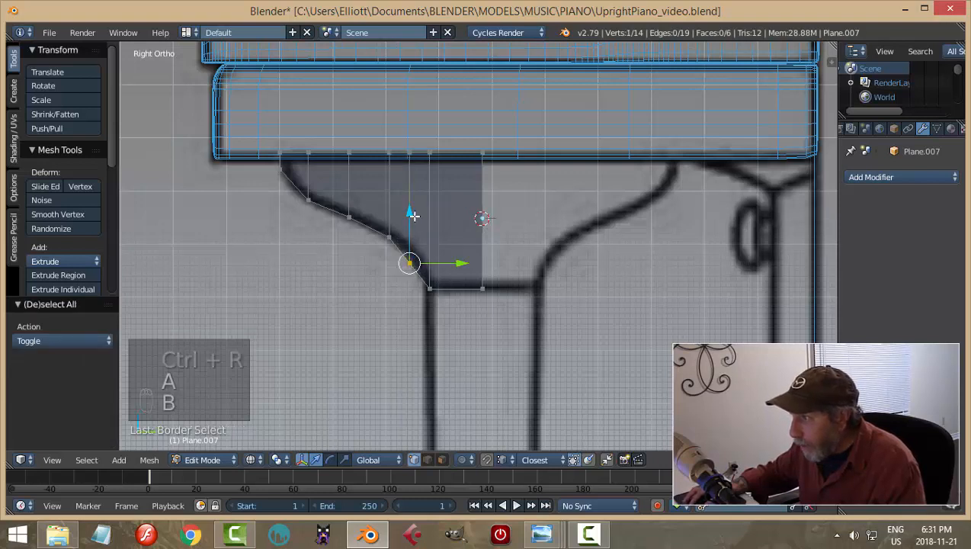
{"action": "left_click_drag", "start_coordinate": [412, 214], "coordinate": [417, 204]}
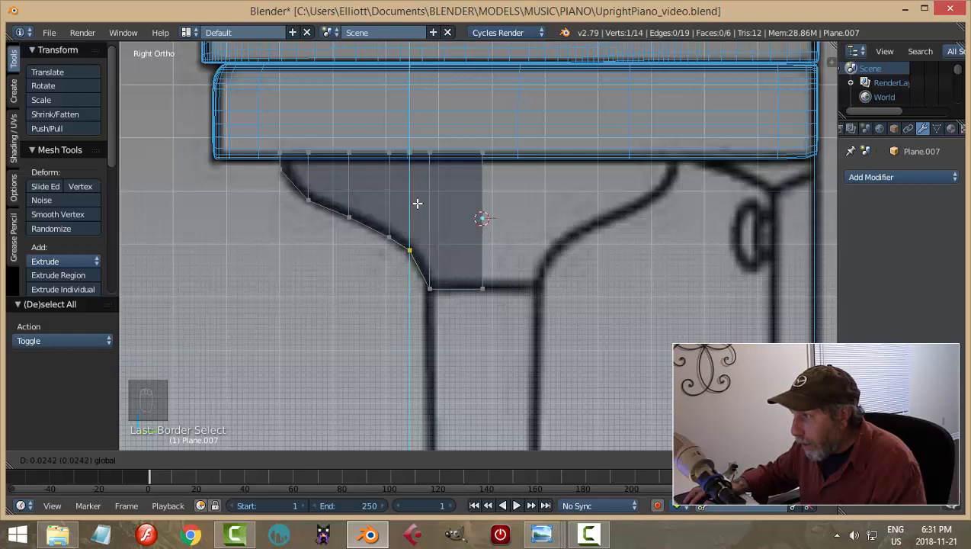
{"action": "left_click_drag", "start_coordinate": [417, 205], "coordinate": [417, 205]}
{"action": "key", "text": "a"}
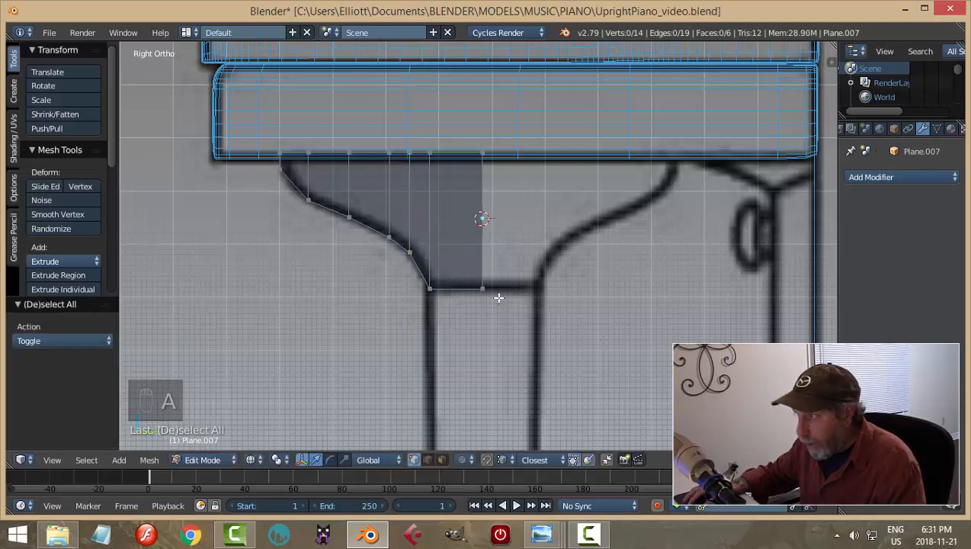
Select the whole half profile and, in front view, move it about 2.587 along X to the drawn leg's outer edge
{"action": "scroll", "coordinate": [498, 297], "scroll_direction": "down", "scroll_amount": 3}
{"action": "key", "text": "a"}
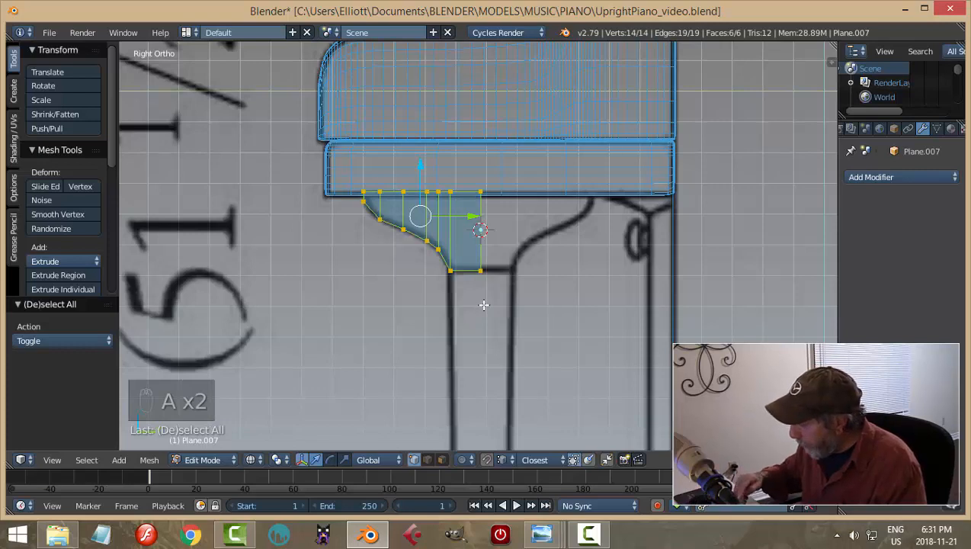
{"action": "key", "text": "KP_1"}
{"action": "scroll", "coordinate": [483, 305], "scroll_direction": "down", "scroll_amount": 6}
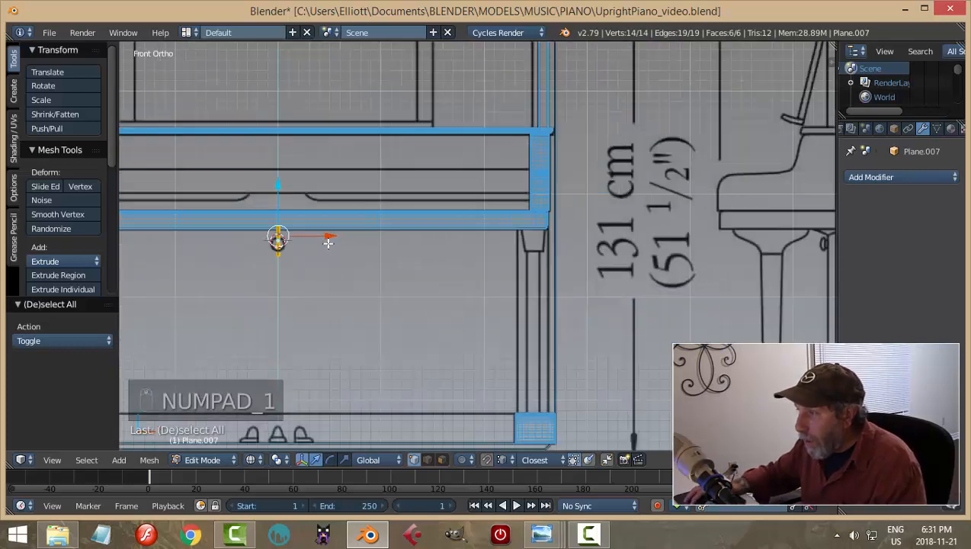
{"action": "left_click_drag", "start_coordinate": [329, 239], "coordinate": [597, 260]}
Extrude the profile about -0.226 along X to the inner edge of the drawn leg's top
{"action": "scroll", "coordinate": [597, 261], "scroll_direction": "up", "scroll_amount": 6}
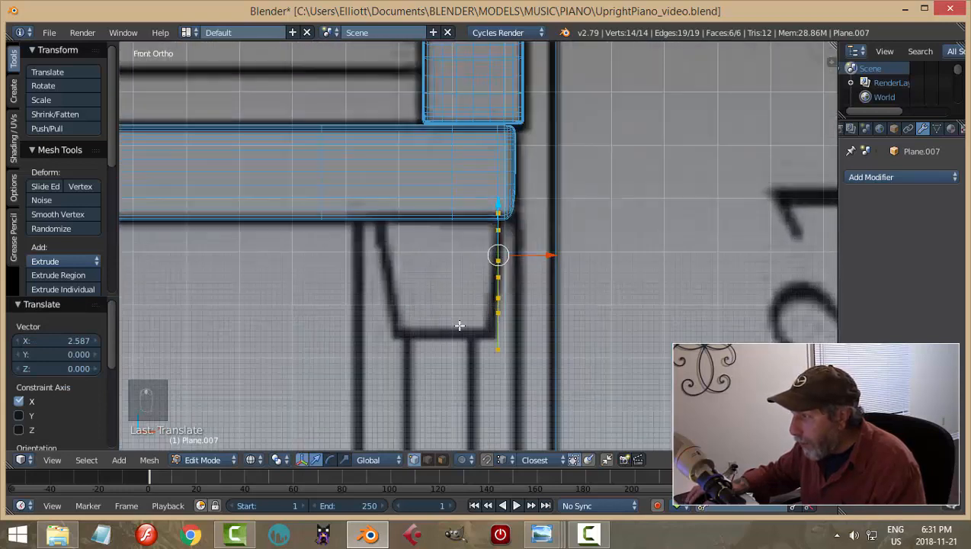
{"action": "key", "text": "e"}
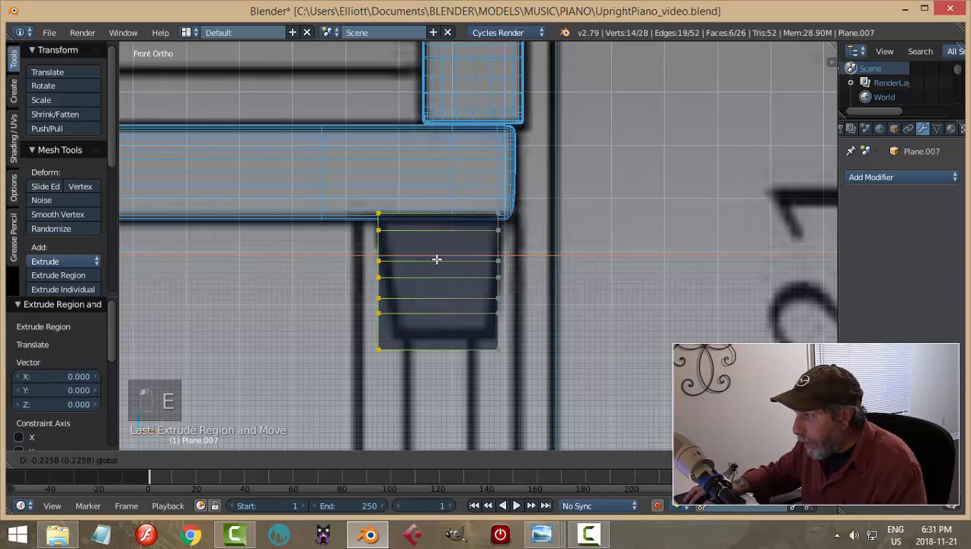
{"action": "left_click", "coordinate": [436, 258]}
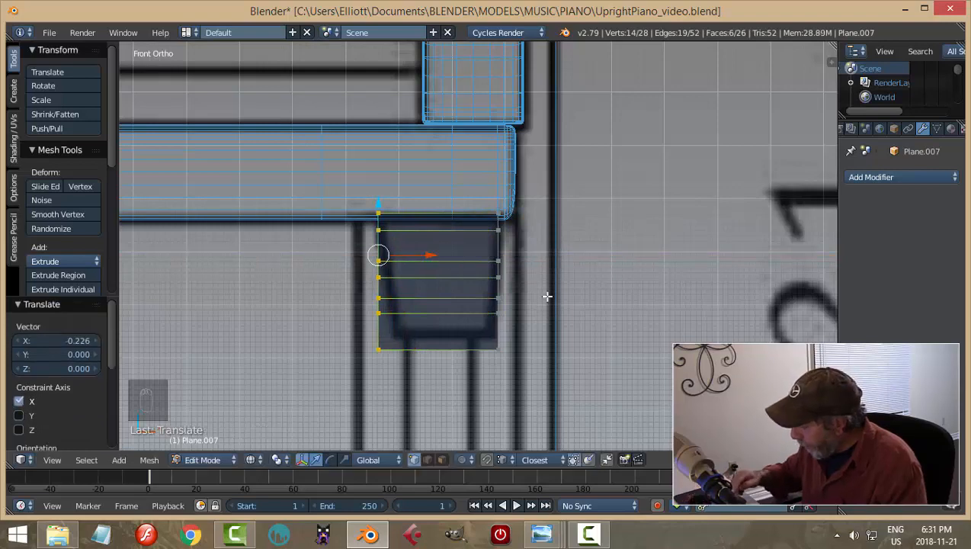
In the right side view, add a vertical loop cut through the outermost section of the flare
{"action": "key", "text": "KP_3"}
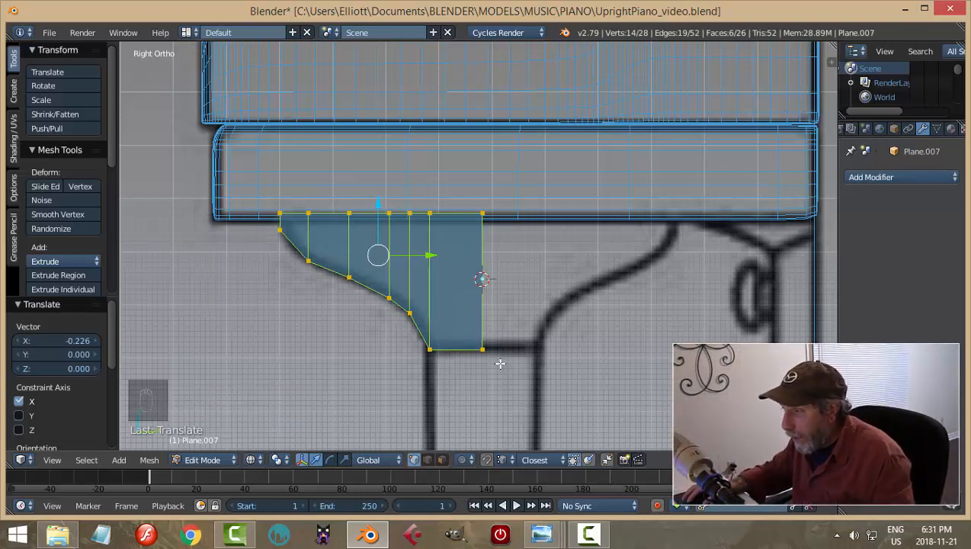
{"action": "scroll", "coordinate": [301, 266], "scroll_direction": "up", "scroll_amount": 2}
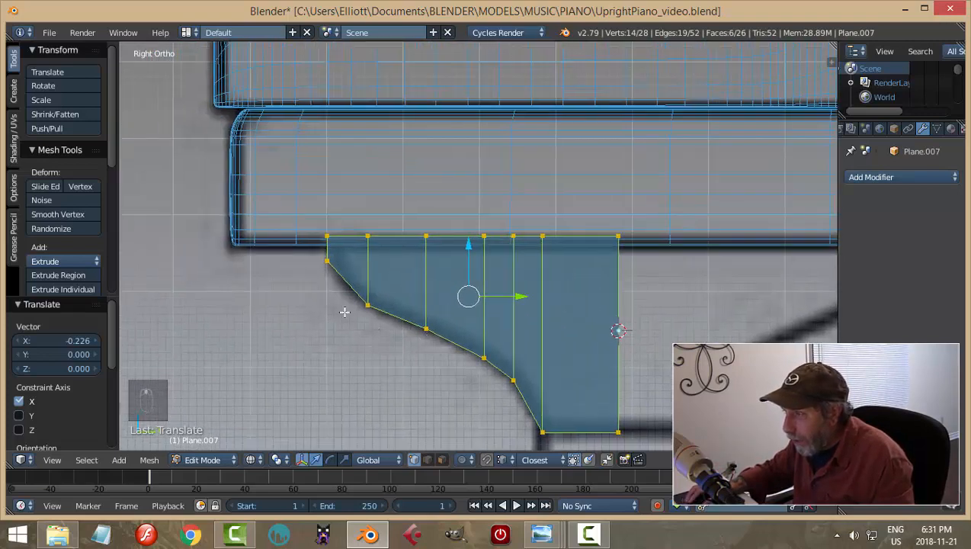
{"action": "key", "text": "a"}
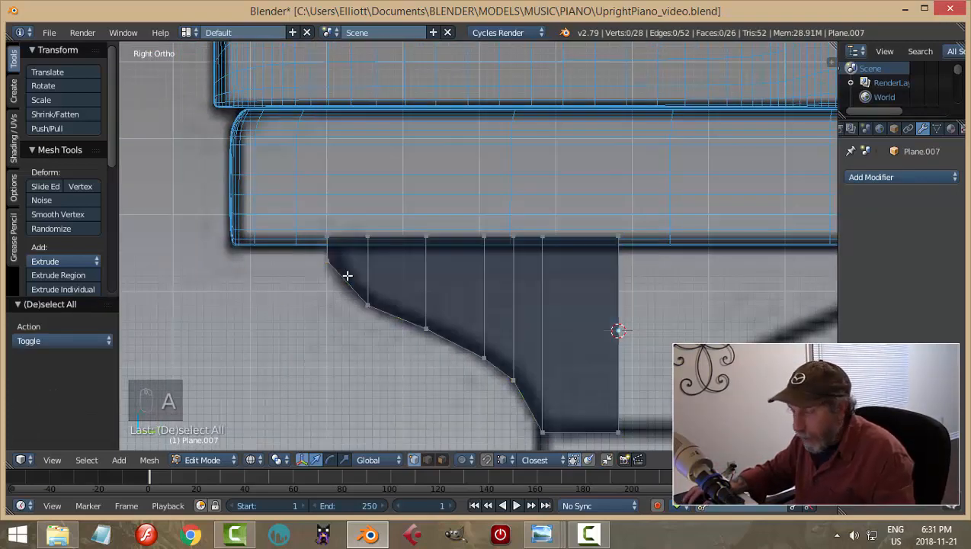
{"action": "key", "text": "ctrl+r"}
{"action": "left_click", "coordinate": [346, 275]}
{"action": "left_click", "coordinate": [360, 290]}
{"action": "key", "text": "a"}
Lower the new cut's bottom vertices slightly along Z to match the rounded flare curve
{"action": "scroll", "coordinate": [360, 290], "scroll_direction": "up", "scroll_amount": 3}
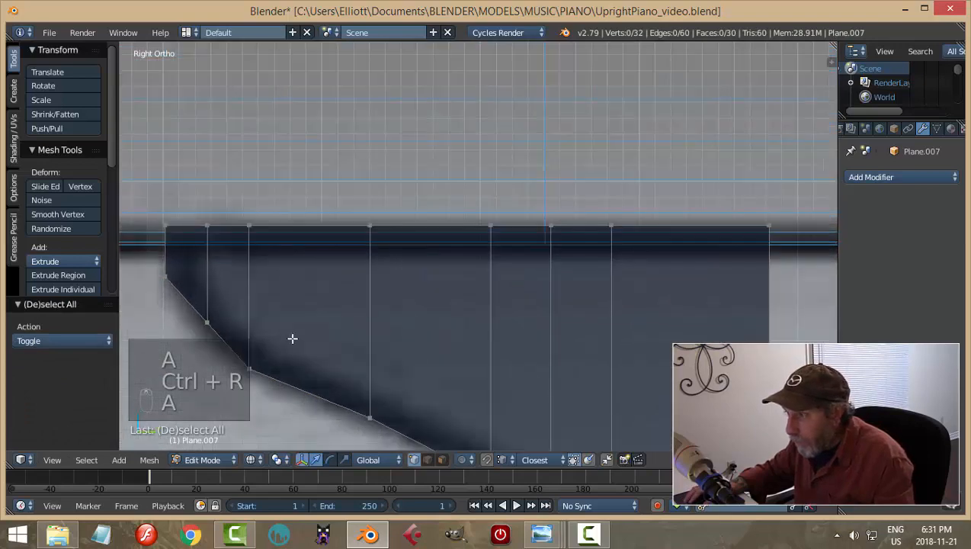
{"action": "middle_click_drag", "start_coordinate": [291, 338], "coordinate": [427, 314], "text": "shift"}
{"action": "key", "text": "b"}
{"action": "left_click_drag", "start_coordinate": [337, 271], "coordinate": [381, 323]}
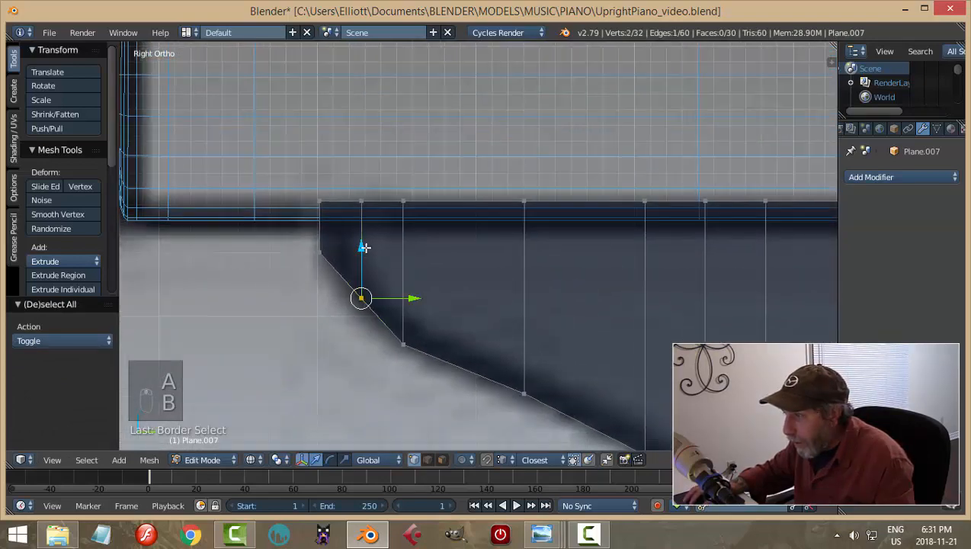
{"action": "left_click_drag", "start_coordinate": [364, 246], "coordinate": [365, 256]}
{"action": "key", "text": "a"}
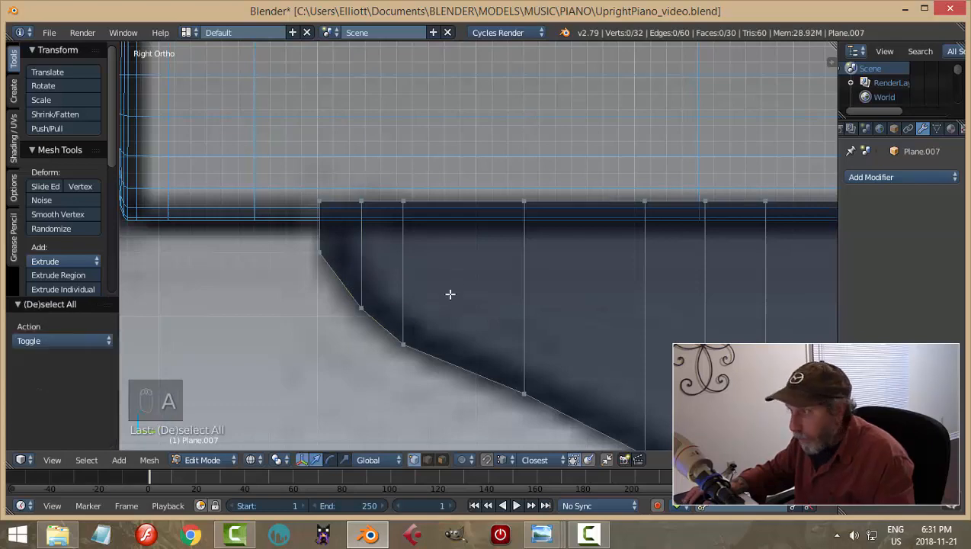
Add another vertical loop cut between the flare's outer end and the previous cut
{"action": "scroll", "coordinate": [449, 294], "scroll_direction": "down", "scroll_amount": 3}
{"action": "scroll", "coordinate": [404, 266], "scroll_direction": "up", "scroll_amount": 2}
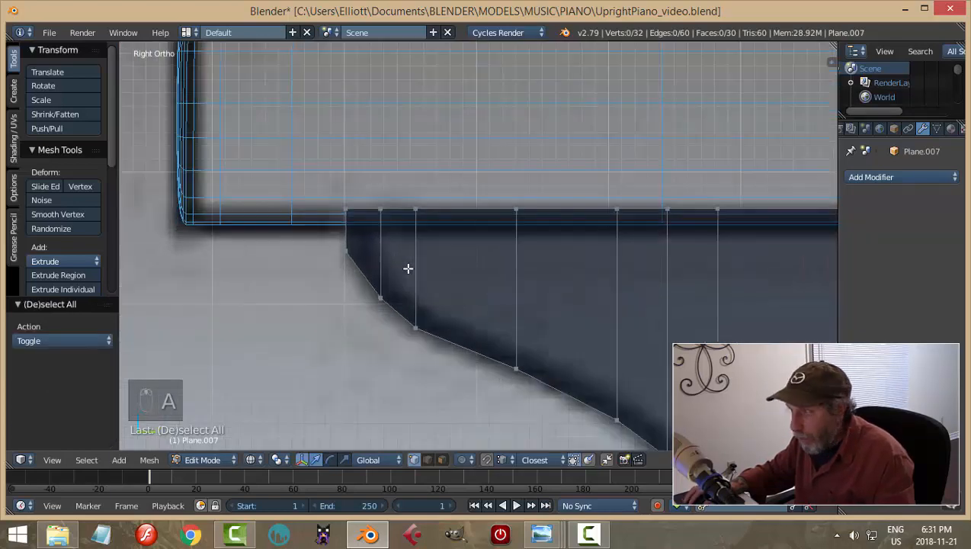
{"action": "key", "text": "ctrl+r"}
{"action": "left_click", "coordinate": [366, 265]}
{"action": "left_click", "coordinate": [365, 265]}
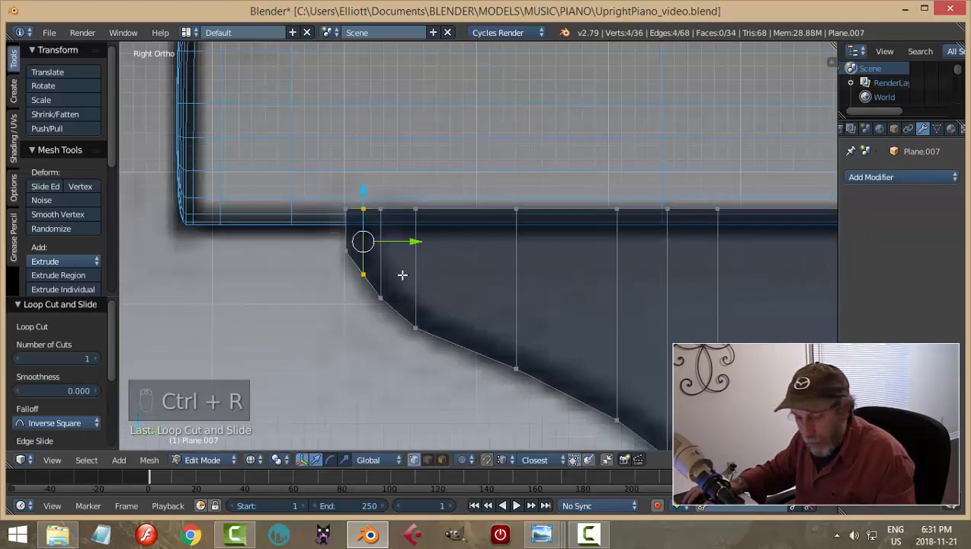
{"action": "key", "text": "a"}
Lower the newest cut's bottom vertices about 0.003 along Z to follow the rounded flare outline
{"action": "scroll", "coordinate": [402, 275], "scroll_direction": "up", "scroll_amount": 2}
{"action": "scroll", "coordinate": [402, 275], "scroll_direction": "up", "scroll_amount": 1}
{"action": "key", "text": "b"}
{"action": "left_click_drag", "start_coordinate": [264, 276], "coordinate": [286, 314]}
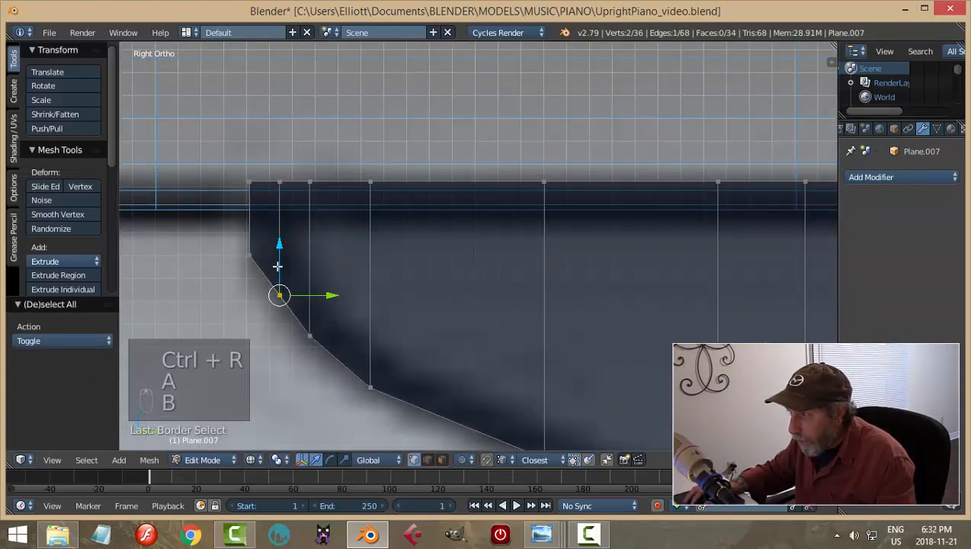
{"action": "left_click", "coordinate": [279, 254]}
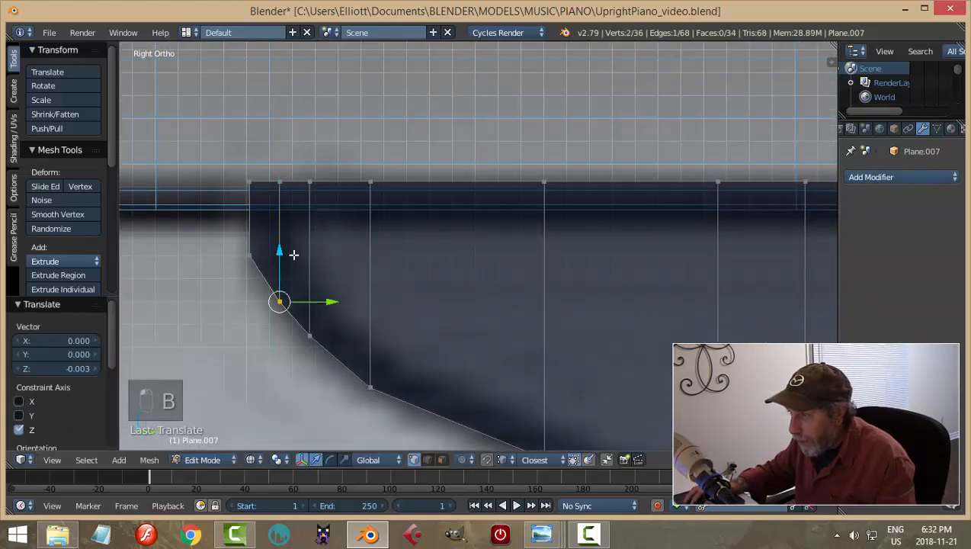
{"action": "key", "text": "a"}
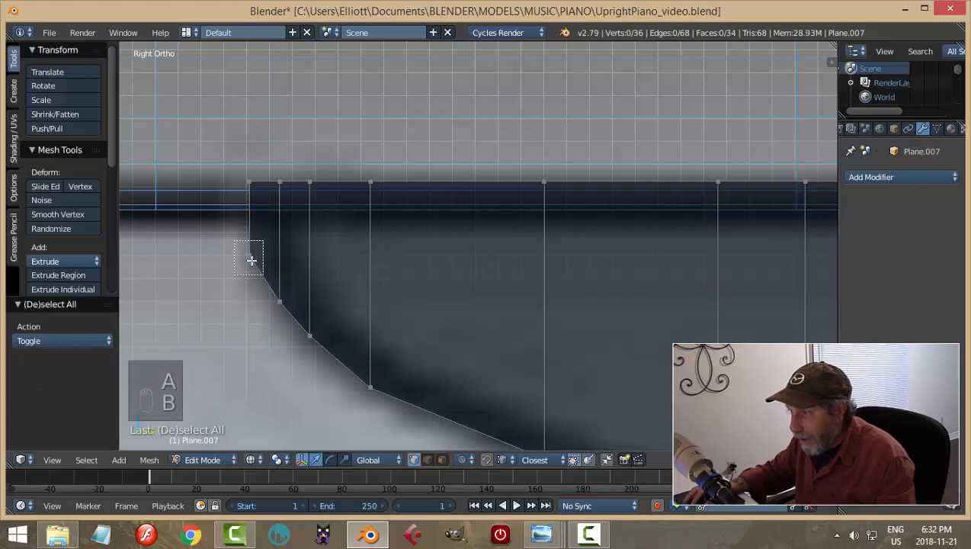
Raise the bottom vertices at the flare's outer end about 0.002 along Z
{"action": "left_click_drag", "start_coordinate": [251, 260], "coordinate": [262, 273]}
{"action": "key", "text": "g"}
{"action": "key", "text": "g"}
{"action": "left_click", "coordinate": [319, 210]}
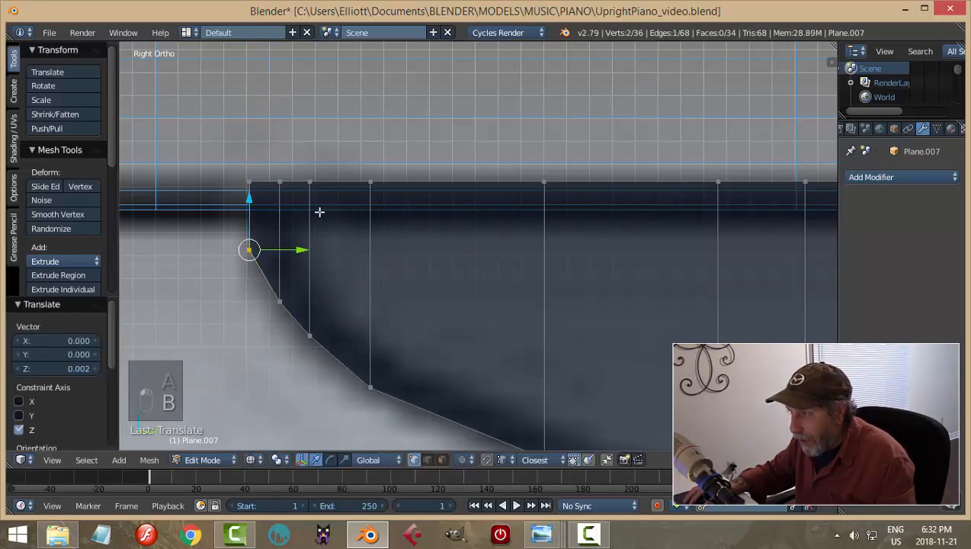
{"action": "key", "text": "a"}
Add a vertical loop cut through the section next to the leg's neck and raise its bottom vertices 0.007 along Z
{"action": "scroll", "coordinate": [336, 231], "scroll_direction": "down", "scroll_amount": 3}
{"action": "middle_click_drag", "start_coordinate": [641, 330], "coordinate": [497, 248], "text": "shift"}
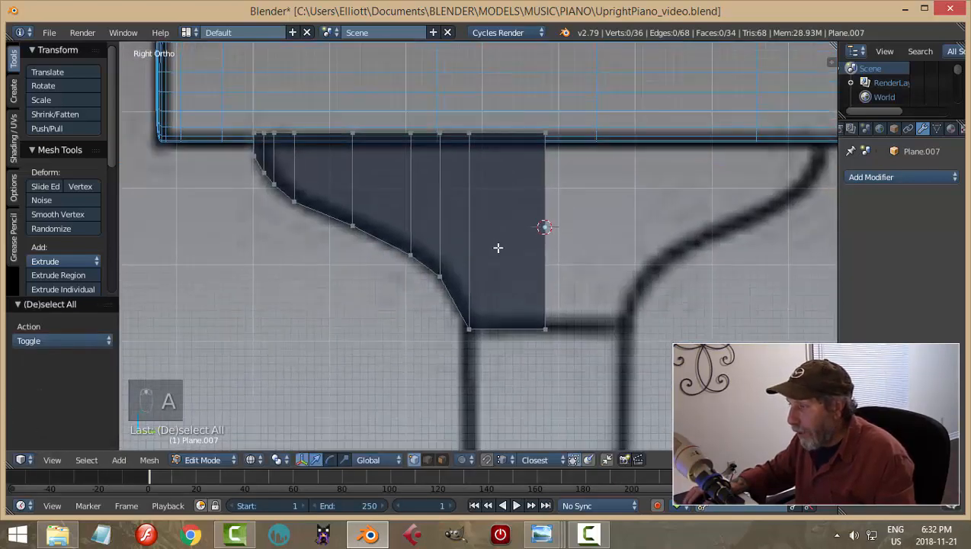
{"action": "key", "text": "ctrl+r"}
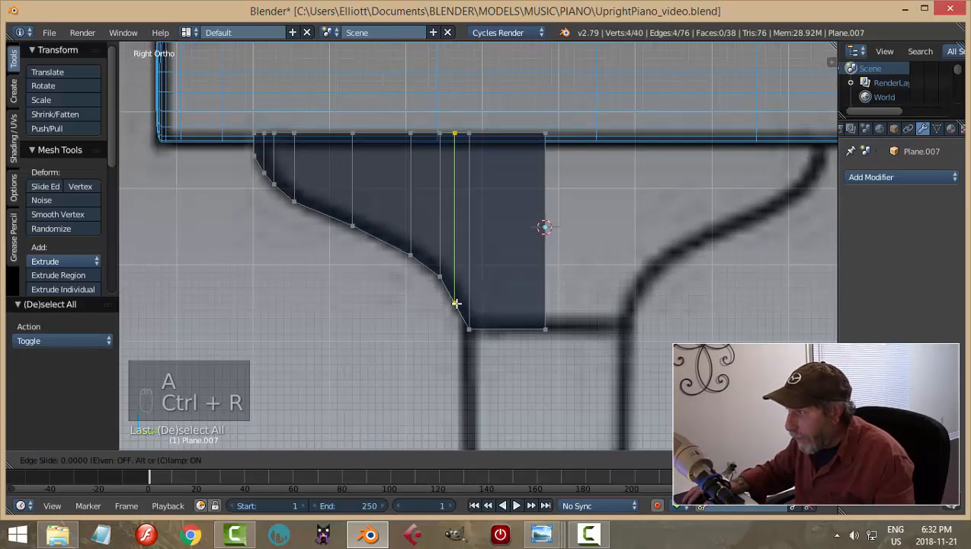
{"action": "left_click", "coordinate": [455, 305]}
{"action": "right_click", "coordinate": [462, 316]}
{"action": "key", "text": "a"}
{"action": "key", "text": "b"}
{"action": "mouse_move", "coordinate": [445, 289]}
{"action": "left_mouse_down"}
{"action": "mouse_move", "coordinate": [463, 314]}
{"action": "mouse_move", "coordinate": [436, 313]}
{"action": "mouse_move", "coordinate": [440, 305]}
{"action": "left_mouse_up"}
{"action": "scroll", "coordinate": [479, 311], "scroll_direction": "up", "scroll_amount": 4}
{"action": "scroll", "coordinate": [480, 315], "scroll_direction": "down", "scroll_amount": 4}
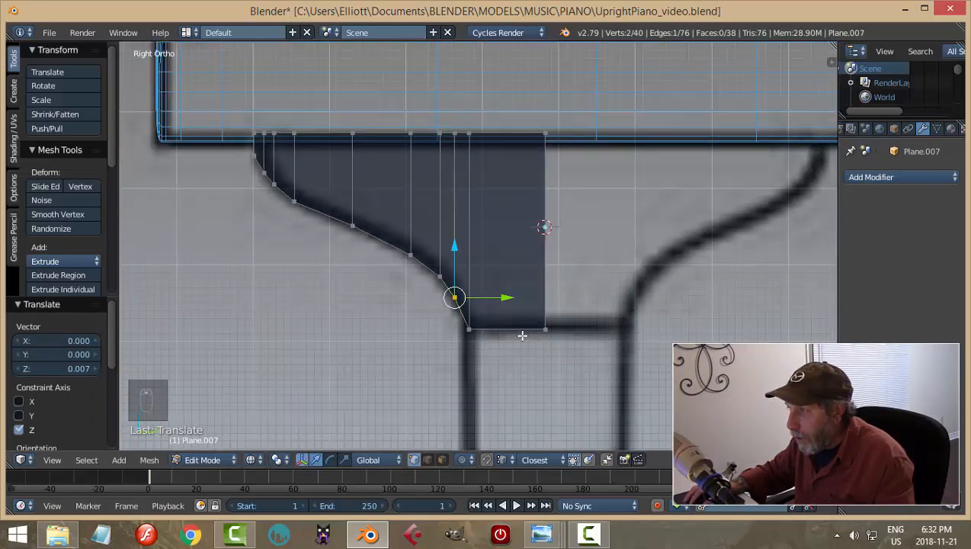
Duplicate the entire half of the leg top in place and rotate the copy 180° about Z
{"action": "key", "text": "a"}
{"action": "key", "text": "a"}
{"action": "key", "text": "a"}
{"action": "scroll", "coordinate": [553, 339], "scroll_direction": "down", "scroll_amount": 2}
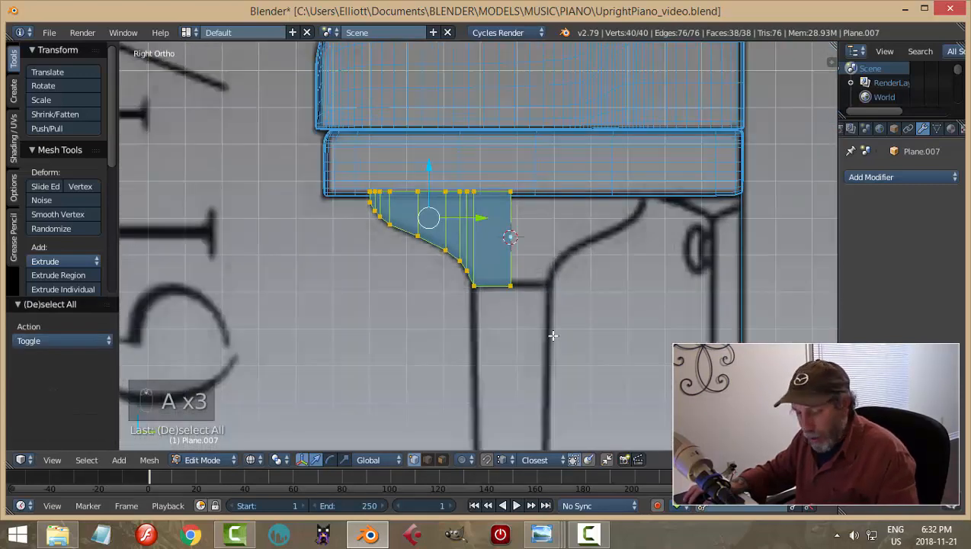
{"action": "key", "text": "shift+d"}
{"action": "right_click", "coordinate": [553, 335]}
{"action": "type", "text": "rz"}
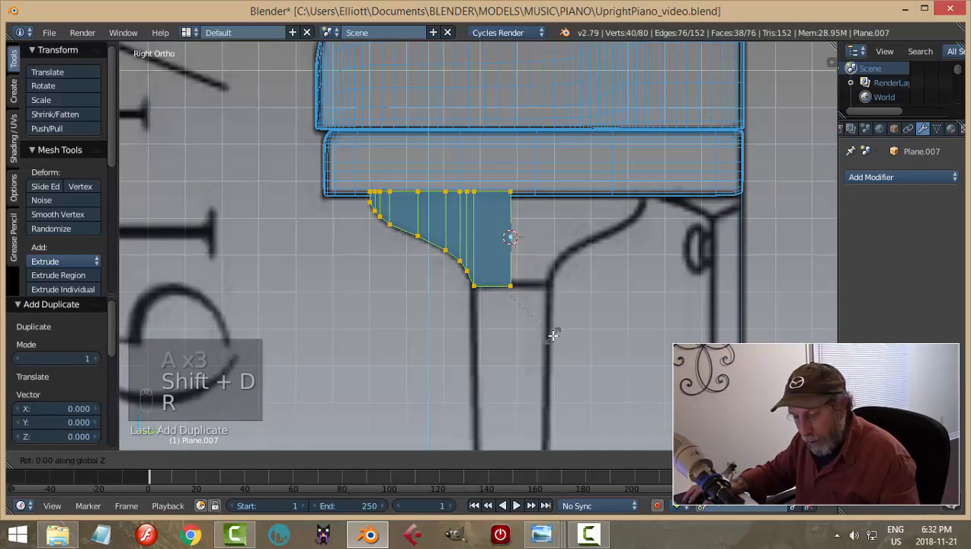
{"action": "type", "text": "180"}
{"action": "key", "text": "Return"}
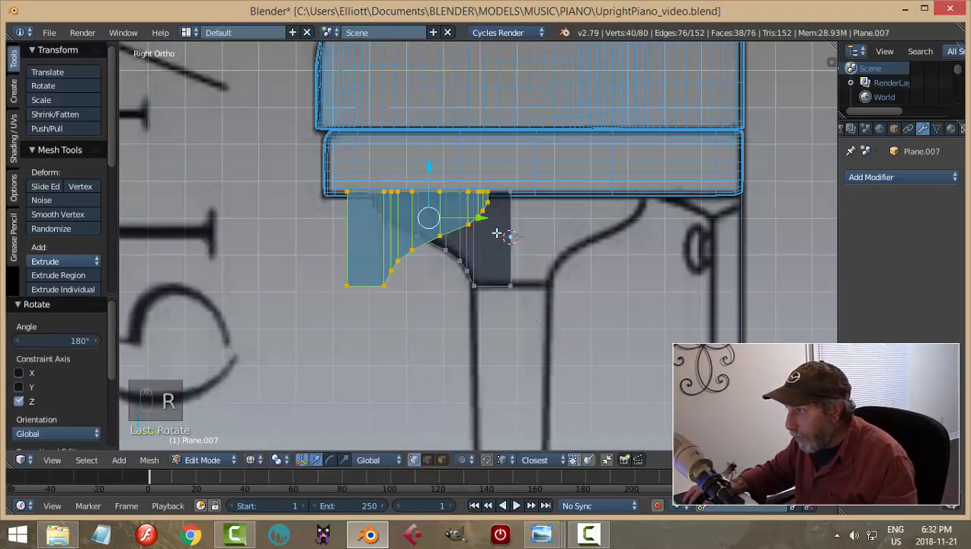
Move the rotated copy about 0.447 along Y to match the other side of the drawn flare
{"action": "key", "text": "g"}
{"action": "key", "text": "y"}
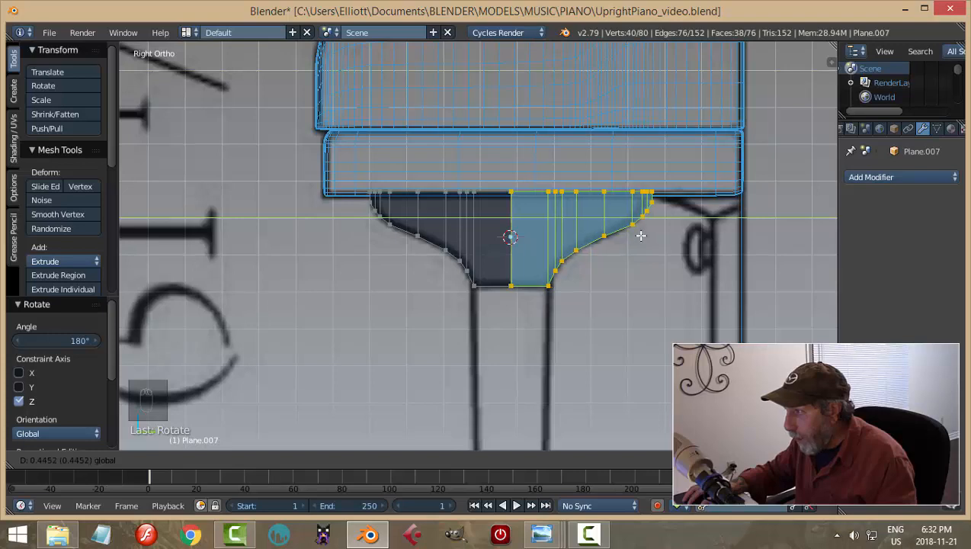
{"action": "left_click", "coordinate": [640, 230]}
{"action": "scroll", "coordinate": [589, 291], "scroll_direction": "up", "scroll_amount": 1}
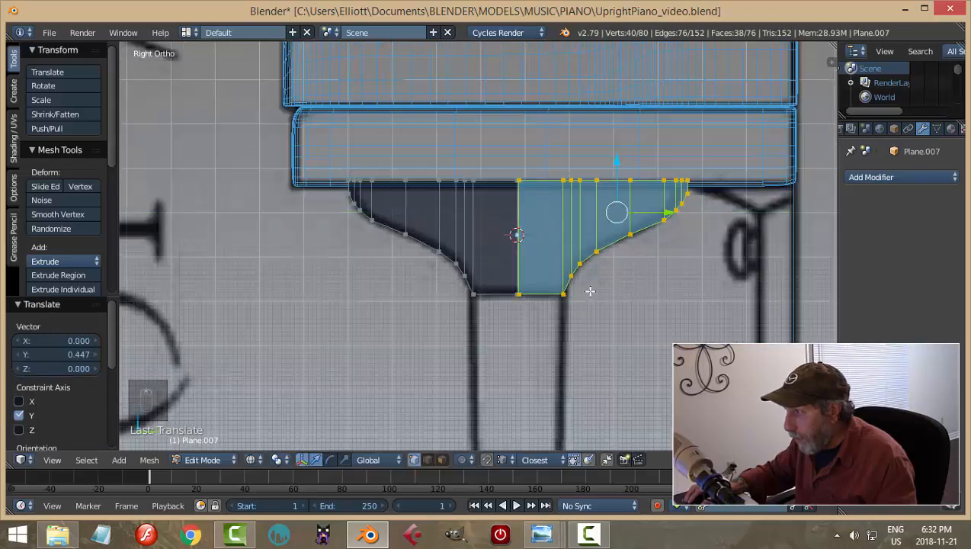
{"action": "scroll", "coordinate": [590, 291], "scroll_direction": "up", "scroll_amount": 5}
{"action": "key", "text": "a"}
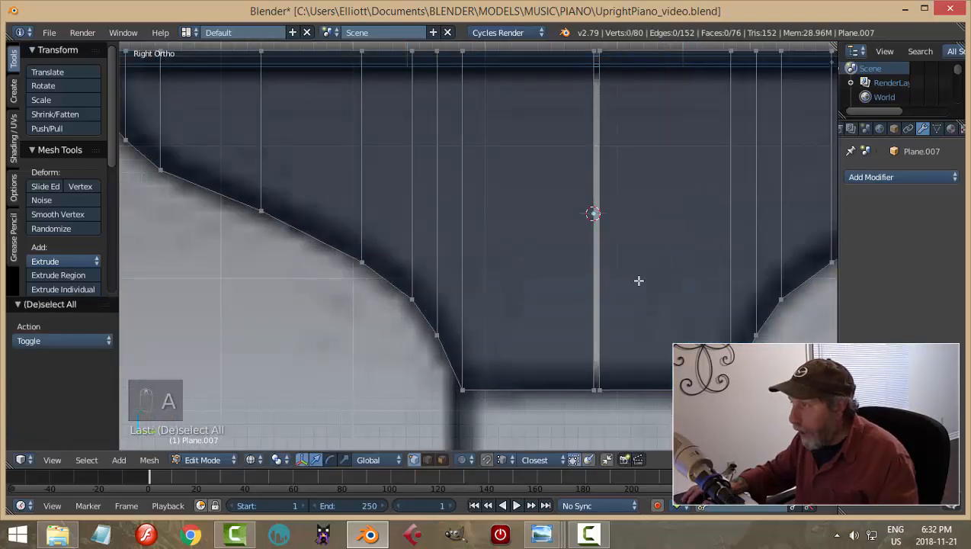
{"action": "key", "text": "ctrl+Tab"}
{"action": "left_click", "coordinate": [598, 293]}
{"action": "right_click", "coordinate": [606, 198], "text": "alt"}
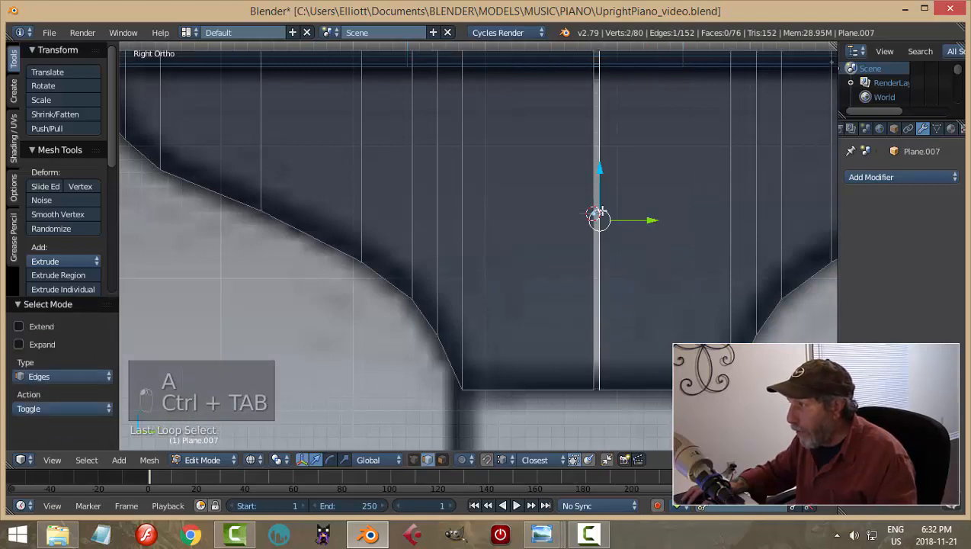
{"action": "middle_click_drag", "start_coordinate": [606, 198], "coordinate": [615, 236]}
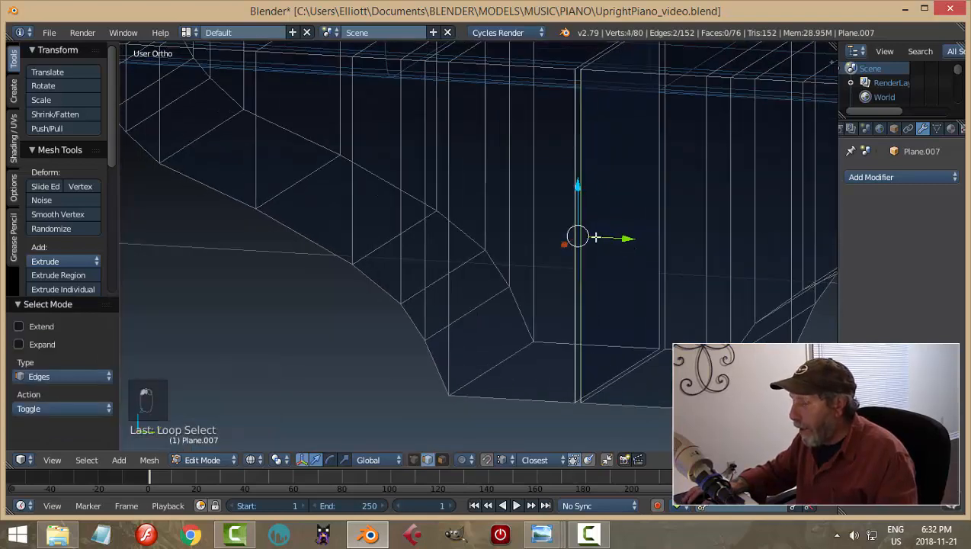
{"action": "key", "text": "a"}
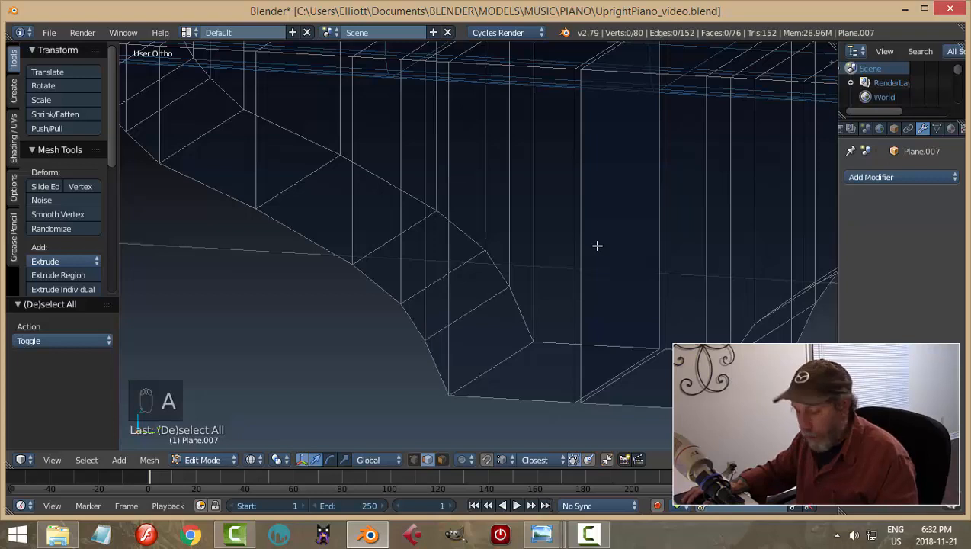
{"action": "key", "text": "z"}
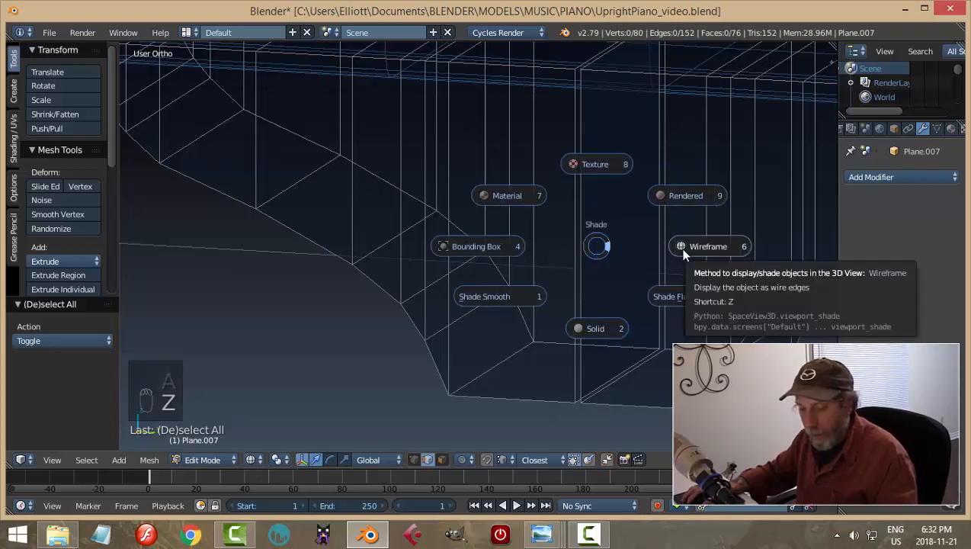
{"action": "left_click", "coordinate": [683, 253]}
In face select mode, delete the two inner end faces that face each other across the gap between the halves
{"action": "key", "text": "ctrl+Tab"}
{"action": "left_click", "coordinate": [650, 262]}
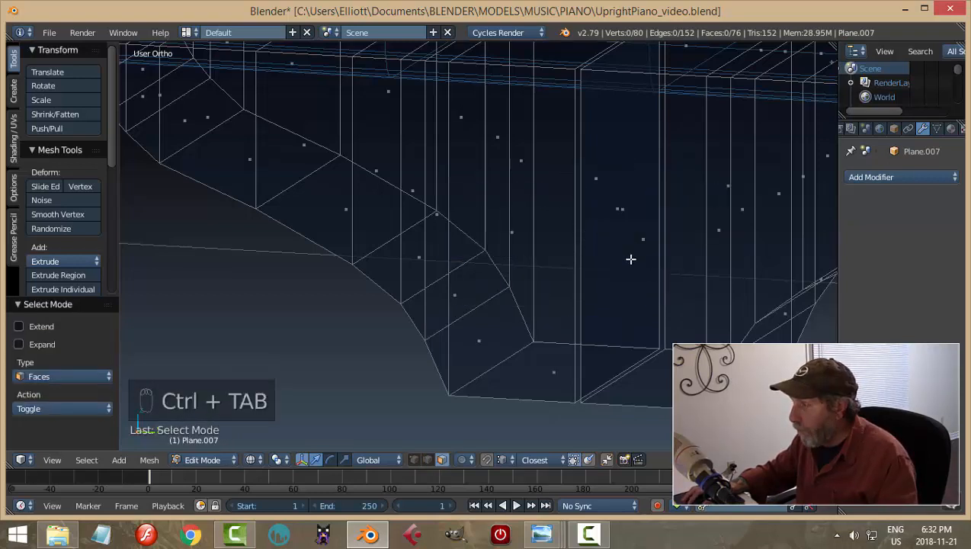
{"action": "right_click", "coordinate": [612, 208]}
{"action": "middle_click_drag", "start_coordinate": [623, 226], "coordinate": [651, 240]}
{"action": "key", "text": "x"}
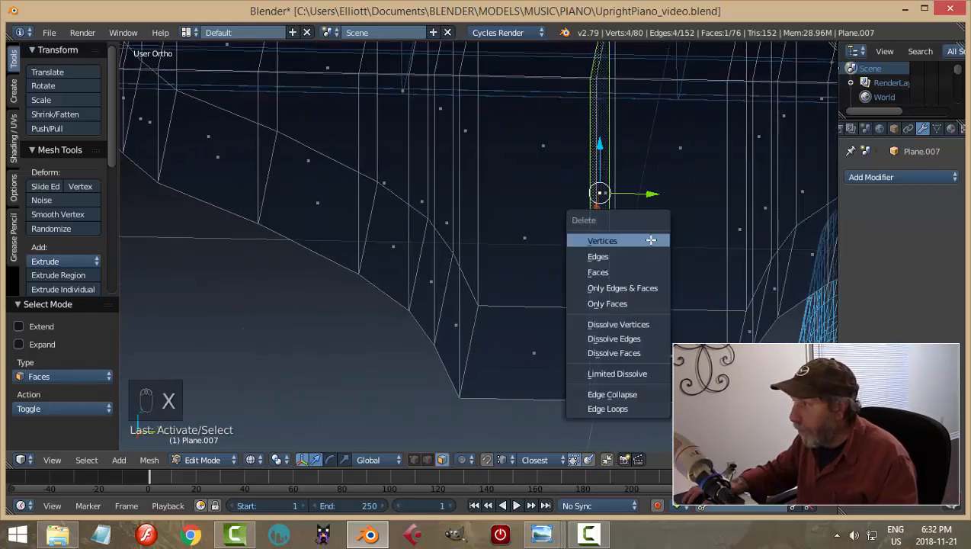
{"action": "left_click", "coordinate": [629, 265]}
{"action": "right_click", "coordinate": [607, 205]}
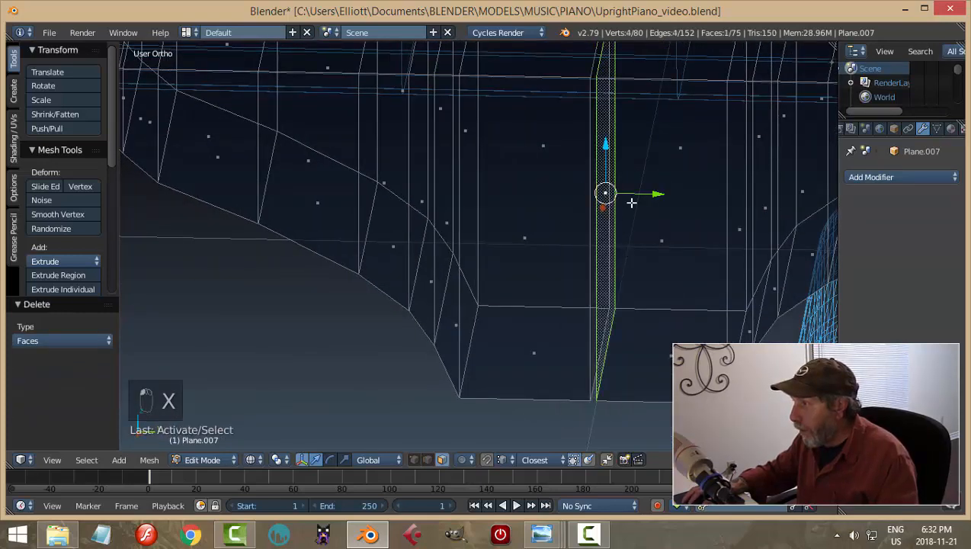
{"action": "middle_click_drag", "start_coordinate": [631, 202], "coordinate": [634, 226]}
{"action": "key", "text": "x"}
{"action": "left_click", "coordinate": [633, 229]}
Select the open edge loops on both sides of the gap and join the halves with Bridge Edge Loops
{"action": "key", "text": "ctrl+Tab"}
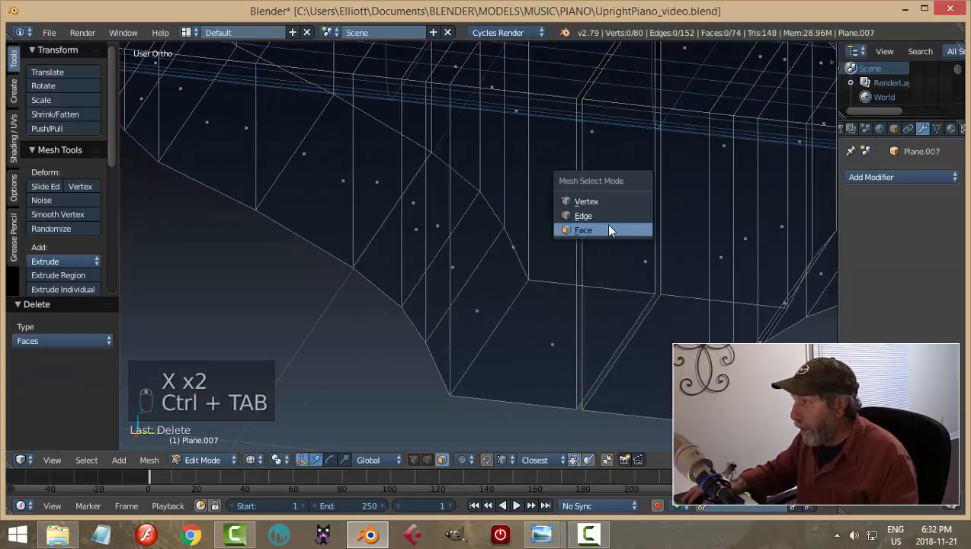
{"action": "left_click", "coordinate": [602, 211]}
{"action": "right_click", "coordinate": [577, 156], "text": "alt"}
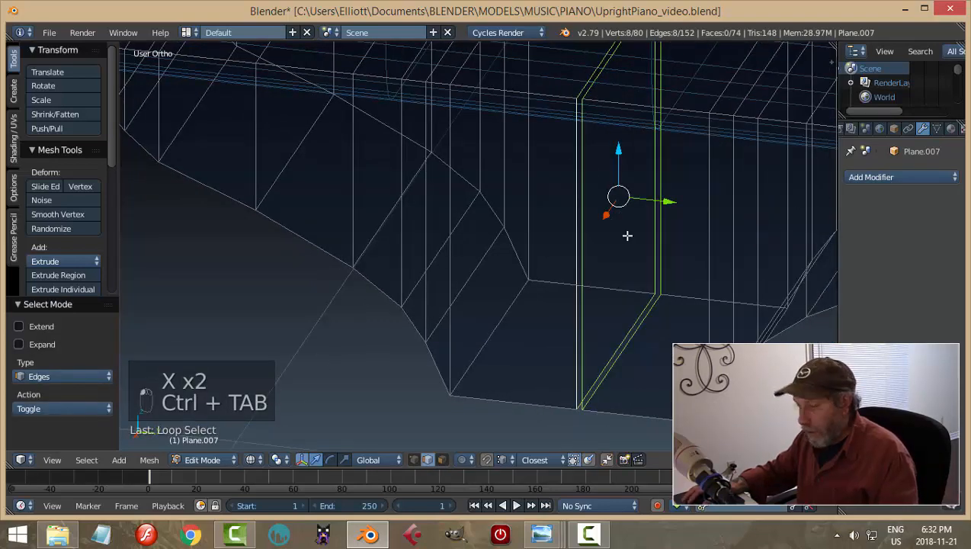
{"action": "key", "text": "ctrl+e"}
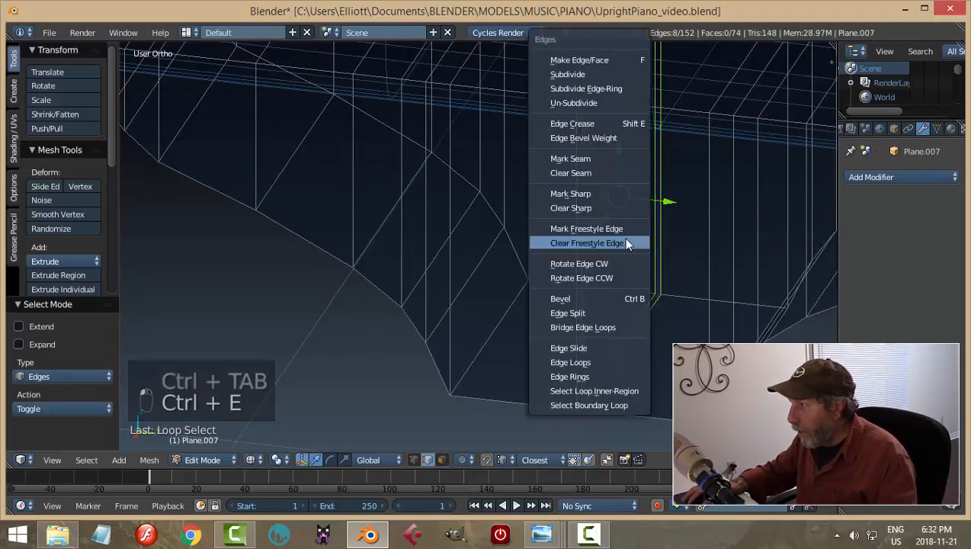
{"action": "left_click", "coordinate": [605, 326]}
{"action": "key", "text": "a"}
Examine the joined leg top in Object Mode with solid shading
{"action": "key", "text": "Tab"}
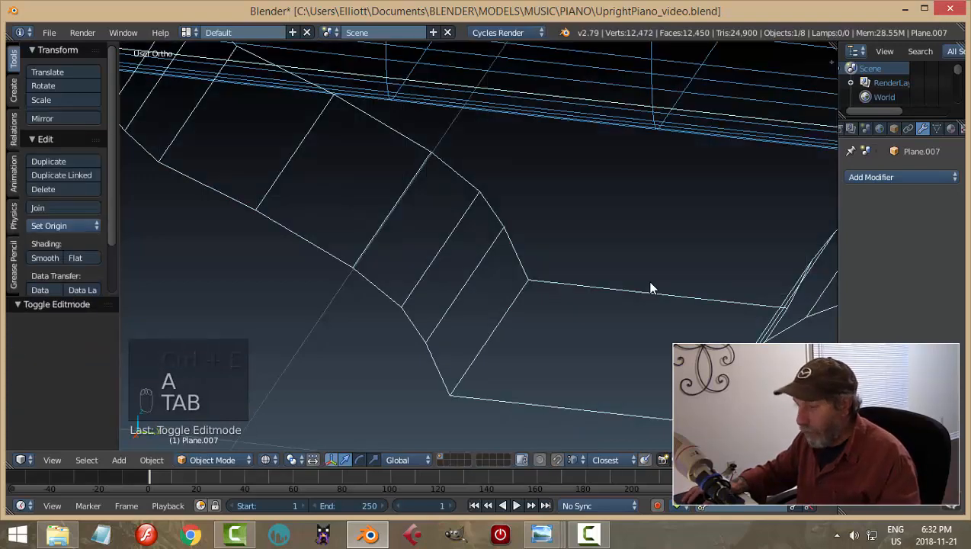
{"action": "key", "text": "z"}
{"action": "left_click", "coordinate": [646, 366]}
{"action": "scroll", "coordinate": [662, 320], "scroll_direction": "down", "scroll_amount": 3}
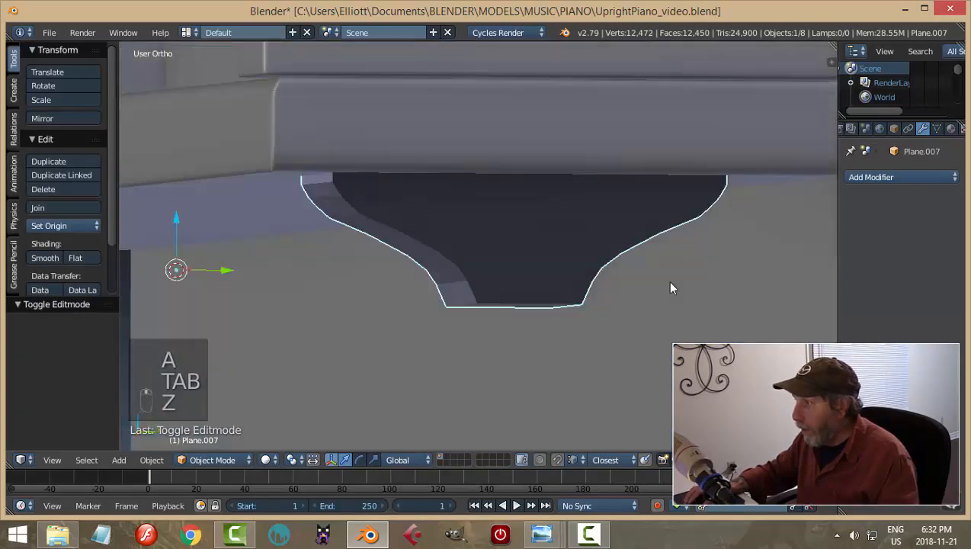
{"action": "scroll", "coordinate": [735, 275], "scroll_direction": "up", "scroll_amount": 5}
Recalculate the normals of the entire leg top mesh to face outward, and return to Object Mode
{"action": "key", "text": "Tab"}
{"action": "left_click", "coordinate": [719, 275]}
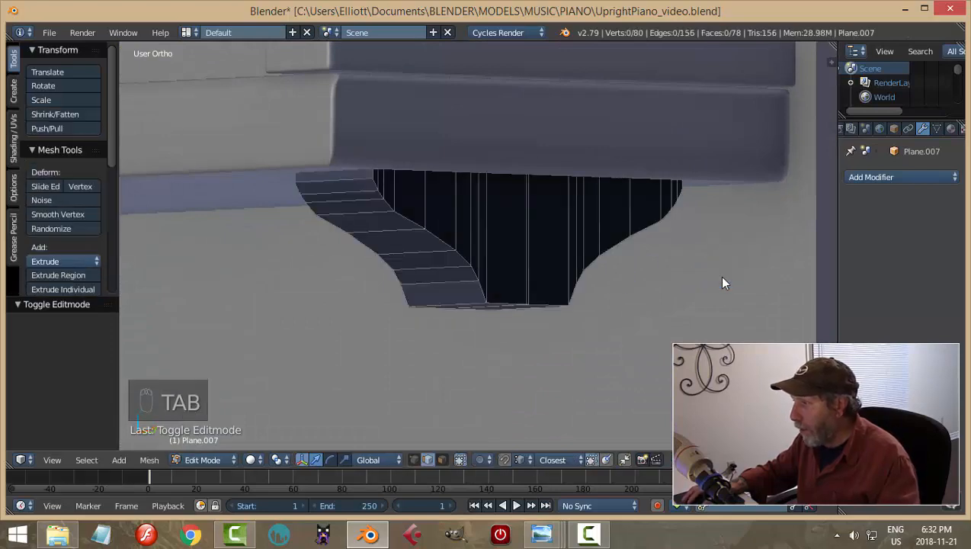
{"action": "key", "text": "a"}
{"action": "key", "text": "a"}
{"action": "key", "text": "ctrl+n"}
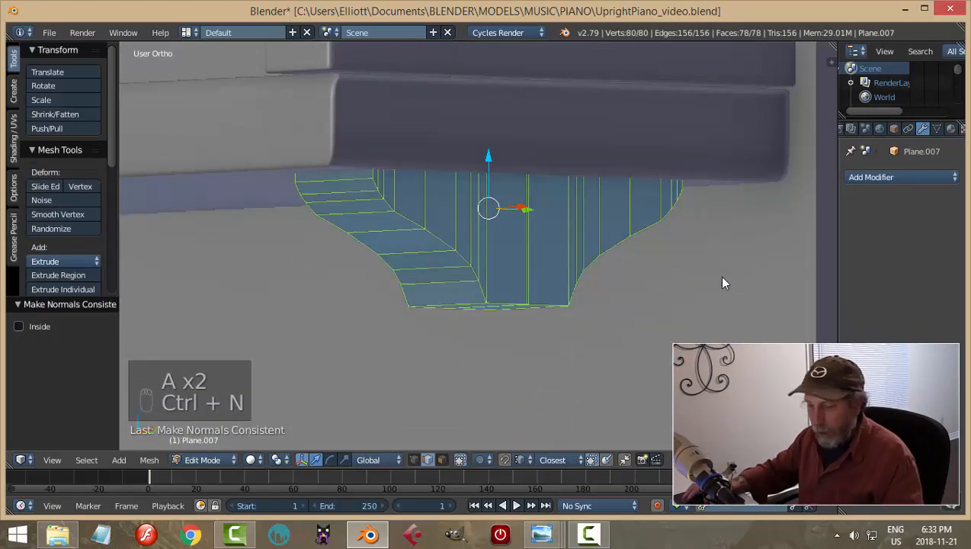
{"action": "key", "text": "a"}
{"action": "key", "text": "Tab"}
{"action": "left_click", "coordinate": [621, 281]}
{"action": "middle_click_drag", "start_coordinate": [621, 281], "coordinate": [689, 298]}
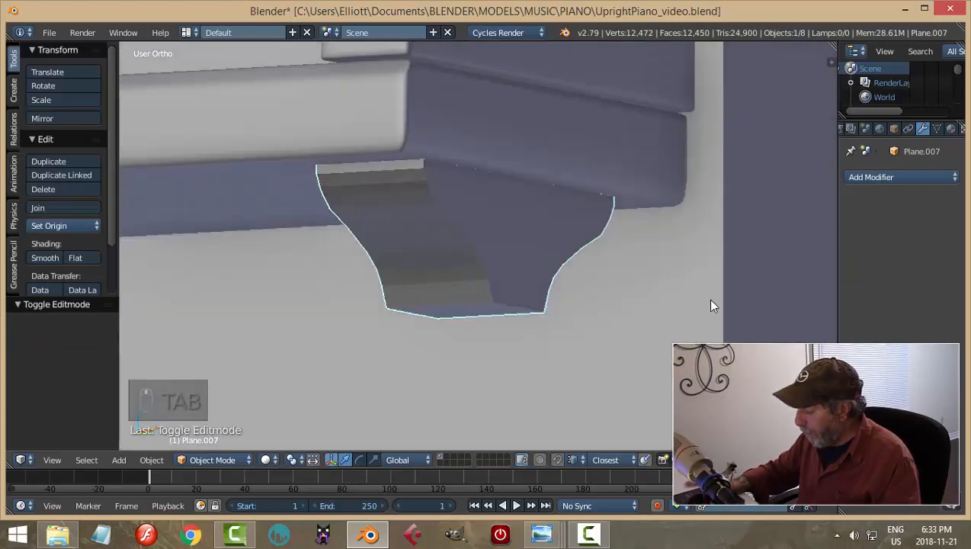
In the front wireframe view, shift the entire leg top mesh about 0.004 along X over the drawn leg
{"action": "key", "text": "KP_1"}
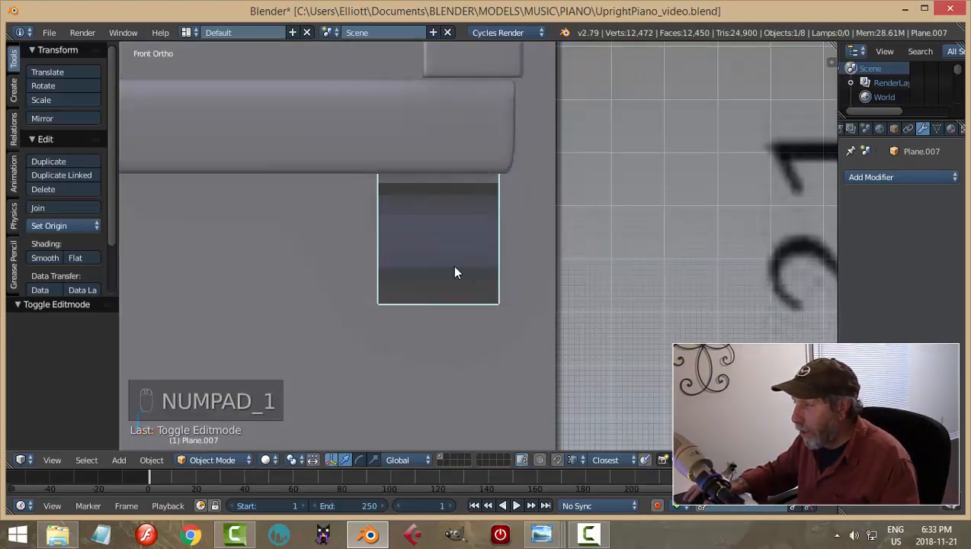
{"action": "key", "text": "Tab"}
{"action": "left_click", "coordinate": [579, 263]}
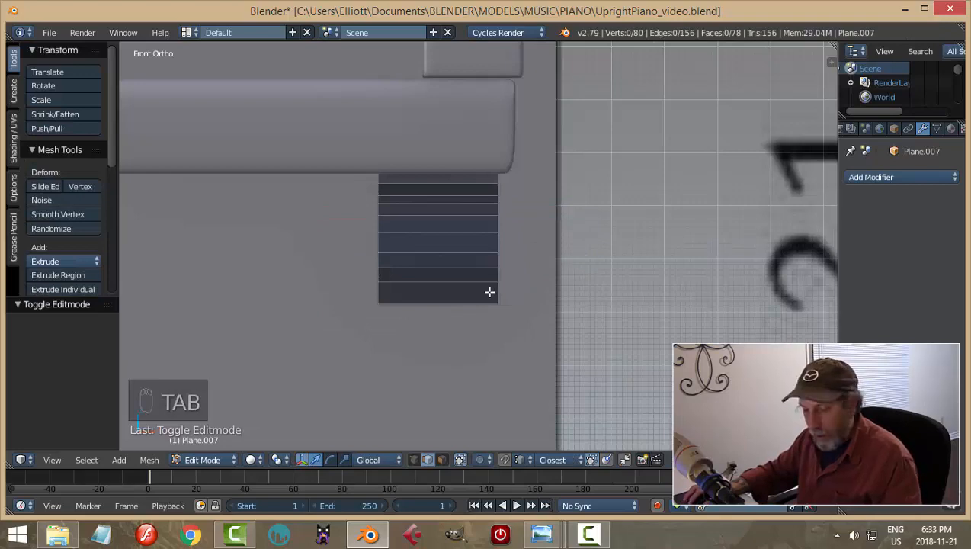
{"action": "key", "text": "z"}
{"action": "left_click", "coordinate": [580, 295]}
{"action": "scroll", "coordinate": [543, 311], "scroll_direction": "up", "scroll_amount": 3}
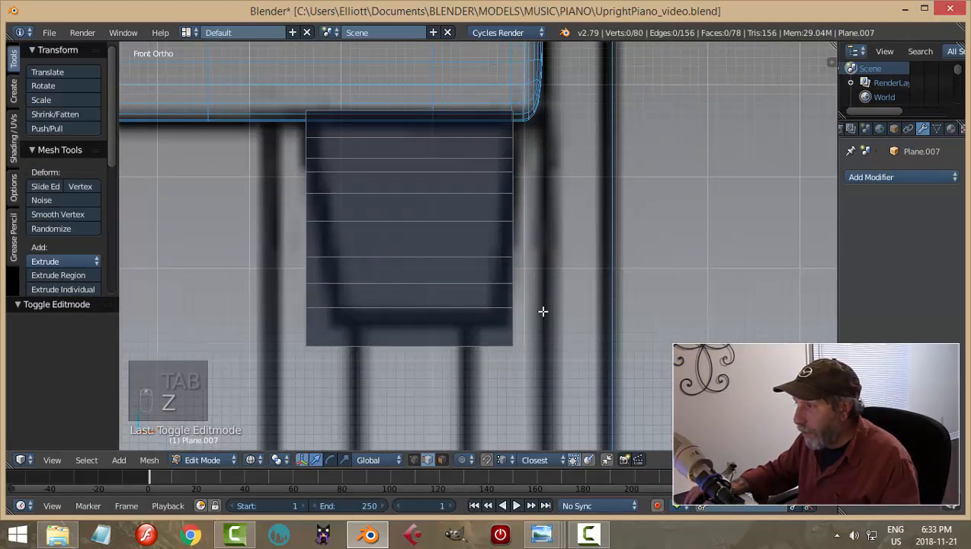
{"action": "scroll", "coordinate": [542, 311], "scroll_direction": "down", "scroll_amount": 1}
{"action": "key", "text": "a"}
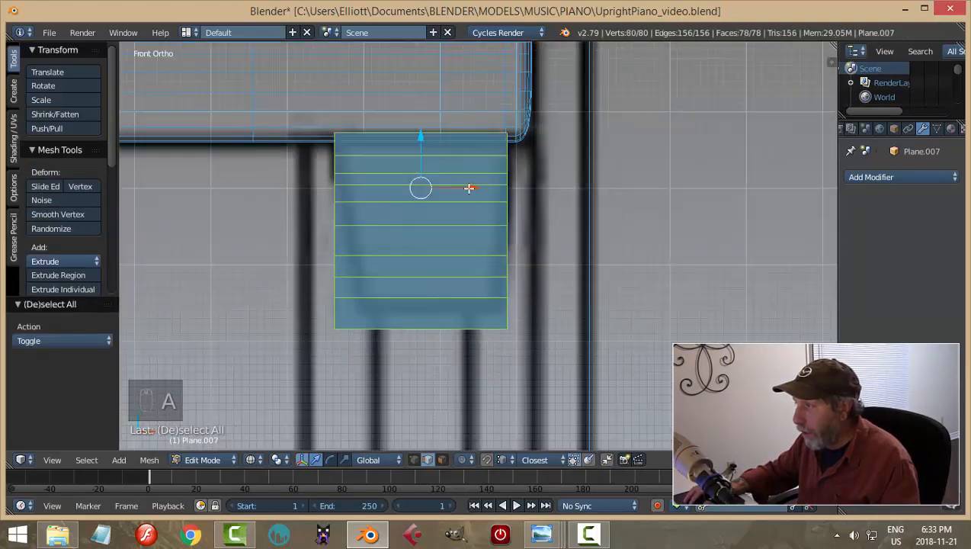
{"action": "left_click_drag", "start_coordinate": [470, 188], "coordinate": [473, 186]}
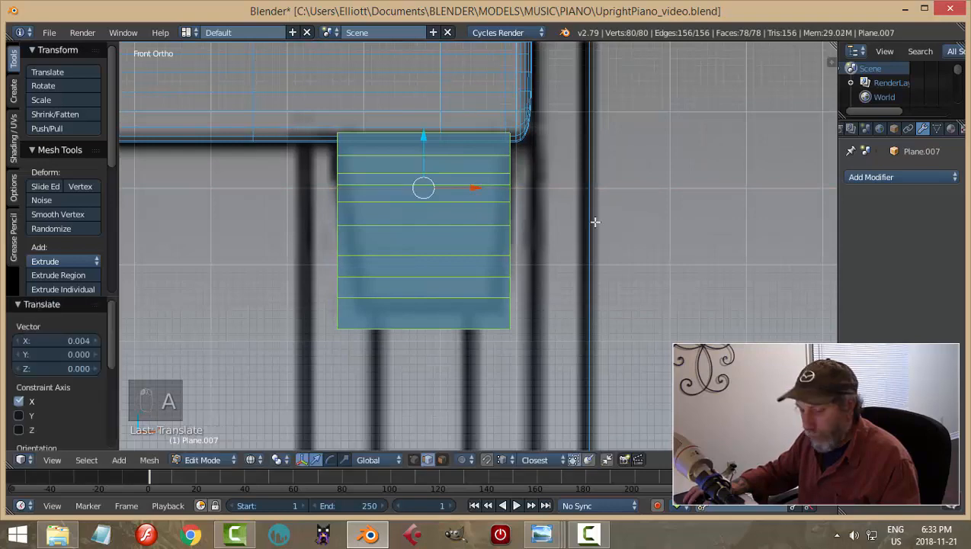
{"action": "key", "text": "a"}
{"action": "scroll", "coordinate": [596, 219], "scroll_direction": "down", "scroll_amount": 2}
Return to Object Mode with solid shading and examine the leg top from an angle
{"action": "key", "text": "Tab"}
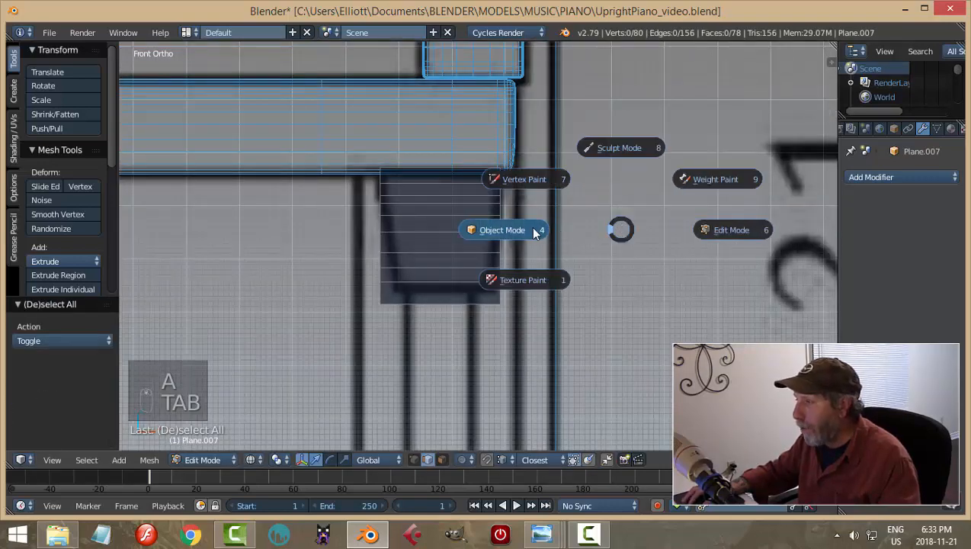
{"action": "key", "text": "z"}
{"action": "left_click", "coordinate": [602, 311]}
{"action": "mouse_move", "coordinate": [602, 310]}
{"action": "middle_mouse_down"}
{"action": "mouse_move", "coordinate": [545, 244]}
{"action": "mouse_move", "coordinate": [500, 234]}
{"action": "mouse_move", "coordinate": [512, 231]}
{"action": "middle_mouse_up"}
{"action": "middle_click_drag", "start_coordinate": [723, 204], "coordinate": [618, 222]}
Add two vertical loop cuts across the leg top in front view and scale them about 2.88 along X, close to its sides
{"action": "key", "text": "Tab"}
{"action": "left_click", "coordinate": [626, 240]}
{"action": "scroll", "coordinate": [478, 249], "scroll_direction": "up", "scroll_amount": 2}
{"action": "middle_click_drag", "start_coordinate": [477, 249], "coordinate": [555, 249]}
{"action": "key", "text": "KP_1"}
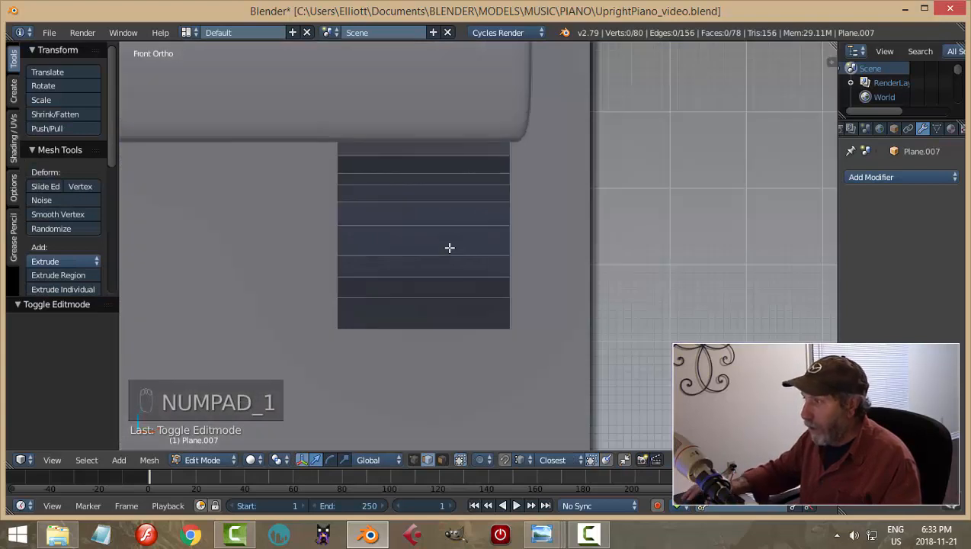
{"action": "key", "text": "ctrl+r"}
{"action": "scroll", "coordinate": [423, 191], "scroll_direction": "up", "scroll_amount": 1}
{"action": "left_click", "coordinate": [423, 190]}
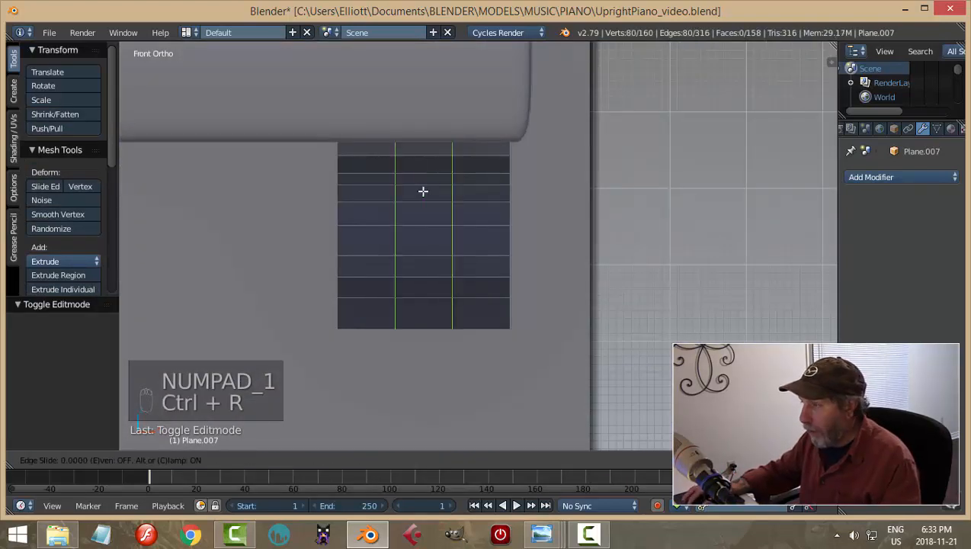
{"action": "right_click", "coordinate": [542, 252]}
{"action": "key", "text": "s"}
{"action": "key", "text": "x"}
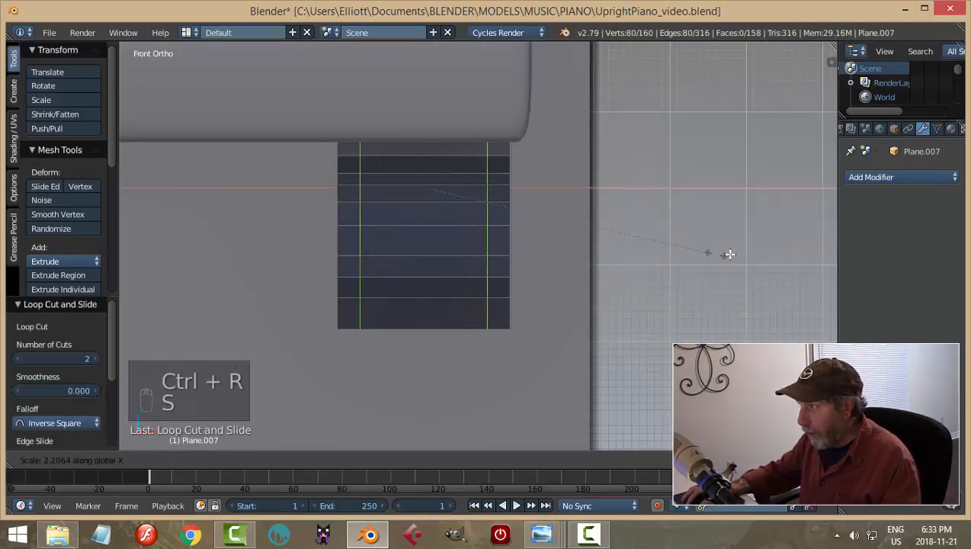
{"action": "left_click", "coordinate": [805, 250]}
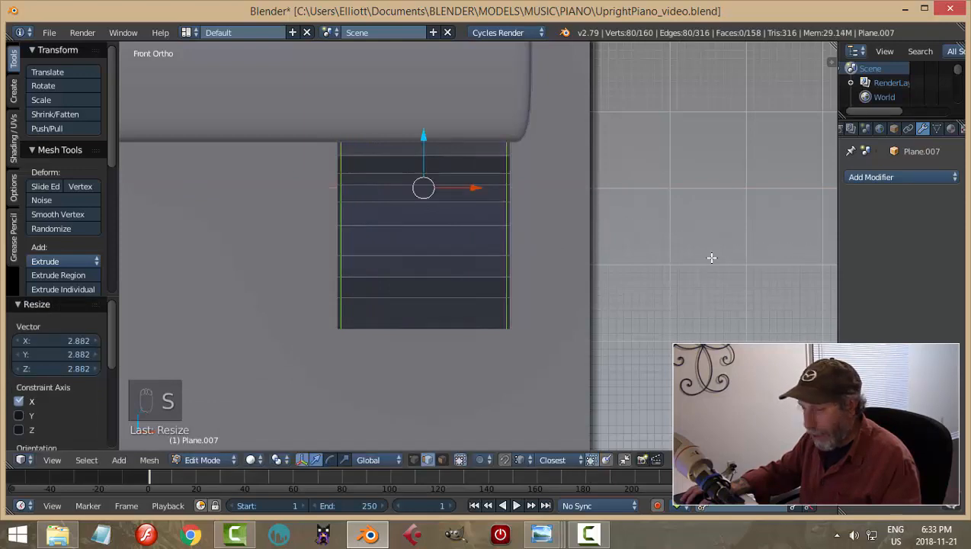
{"action": "key", "text": "a"}
Add one edge loop just inside the leg top's curved lower contour and another close to its upper edge
{"action": "middle_click_drag", "start_coordinate": [713, 257], "coordinate": [519, 256]}
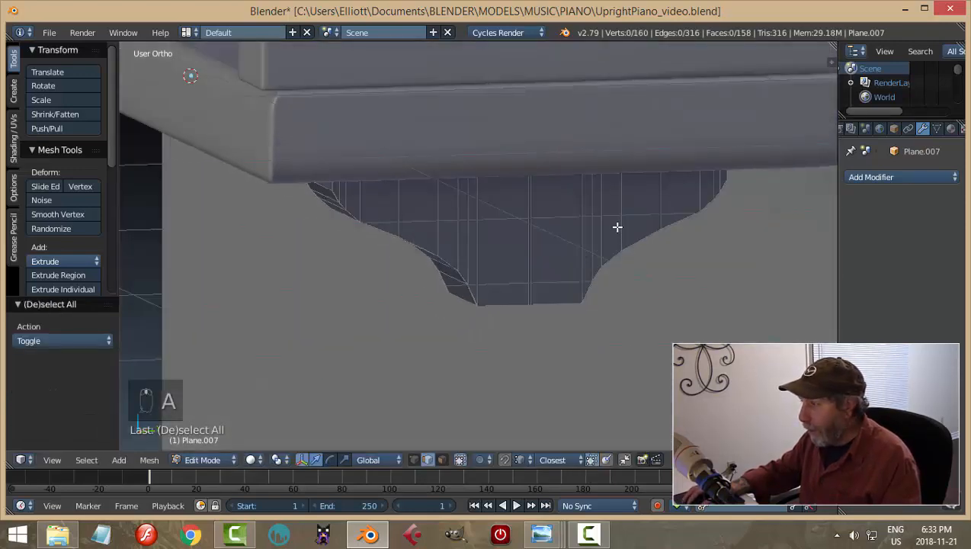
{"action": "key", "text": "ctrl+r"}
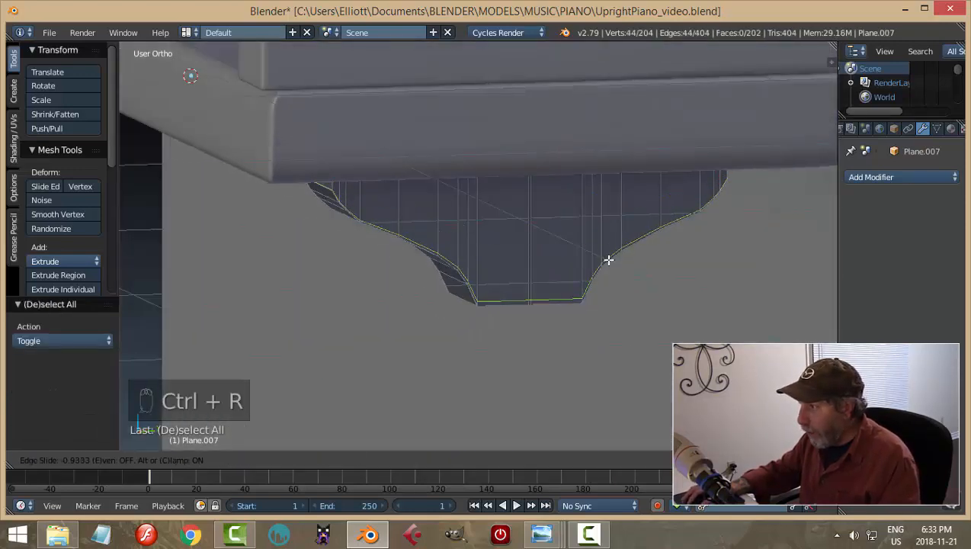
{"action": "left_click", "coordinate": [608, 260]}
{"action": "key", "text": "ctrl+r"}
{"action": "left_click", "coordinate": [589, 188]}
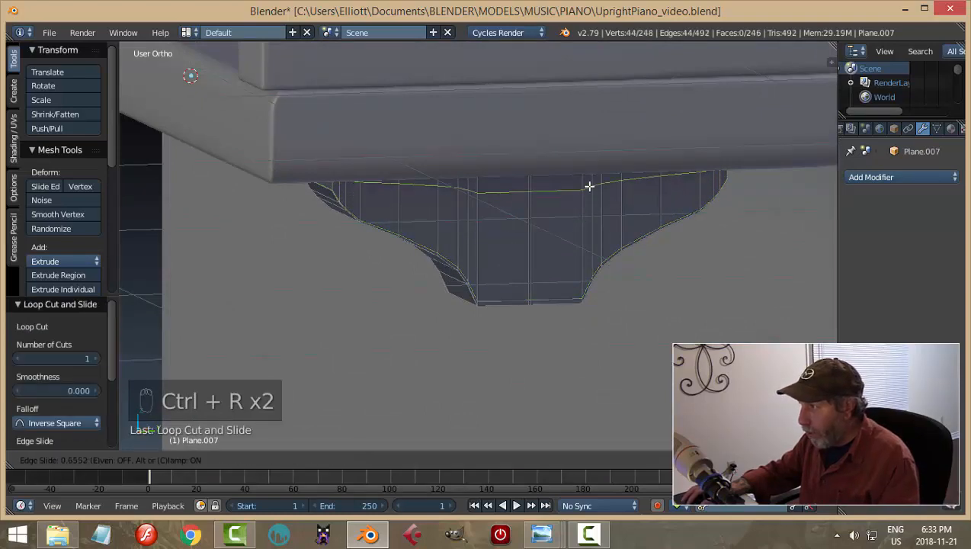
{"action": "left_click", "coordinate": [591, 175]}
{"action": "key", "text": "a"}
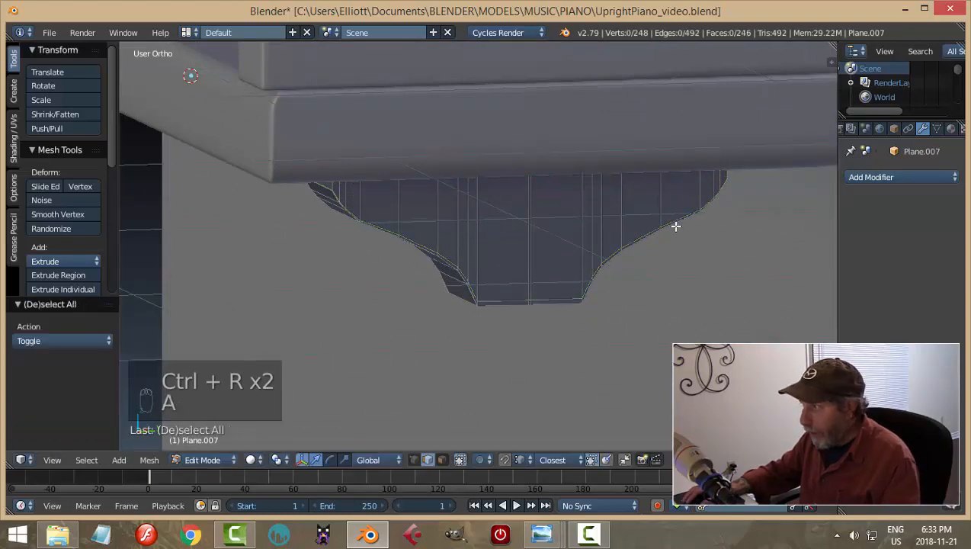
Add a Subdivision Surface modifier with View subdivisions 2 to the leg top, shade it smooth, and inspect the result
{"action": "middle_click_drag", "start_coordinate": [678, 226], "coordinate": [602, 221]}
{"action": "key", "text": "Tab"}
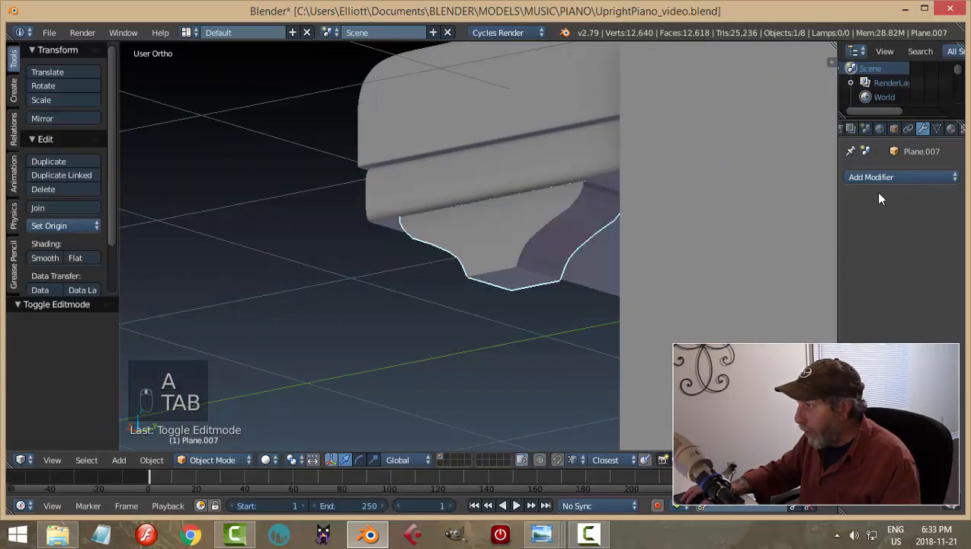
{"action": "left_click", "coordinate": [902, 180]}
{"action": "left_click", "coordinate": [652, 411]}
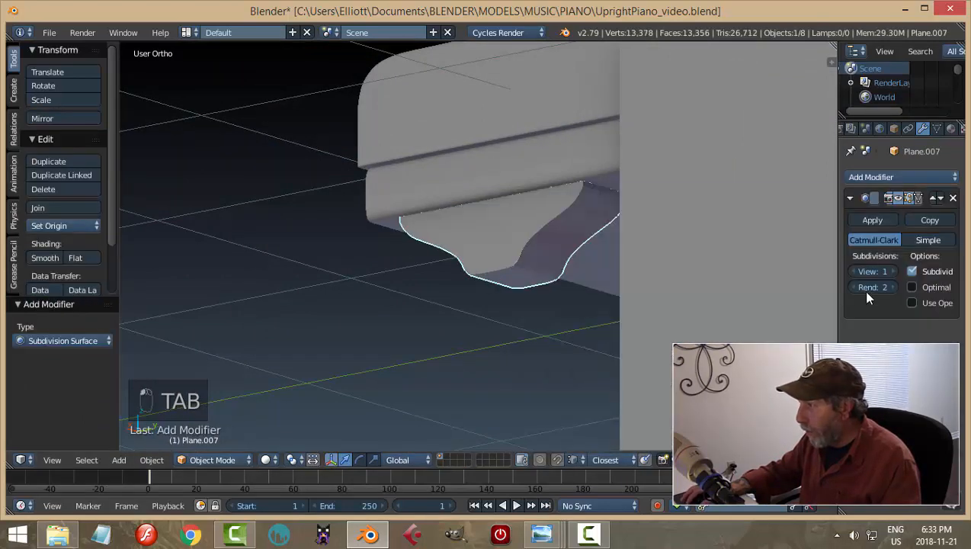
{"action": "left_click", "coordinate": [888, 272]}
{"action": "middle_click_drag", "start_coordinate": [528, 283], "coordinate": [663, 268]}
{"action": "left_click", "coordinate": [49, 258]}
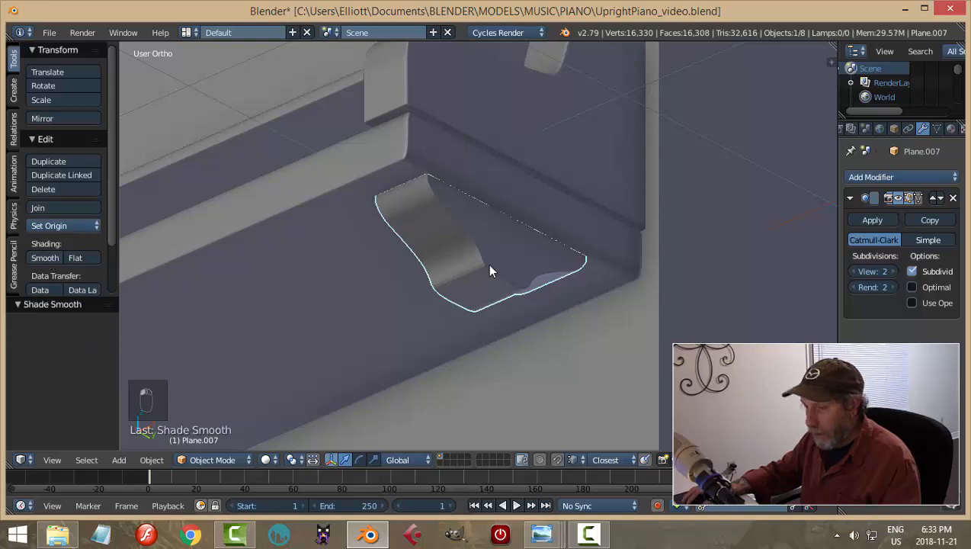
{"action": "key", "text": "a"}
{"action": "scroll", "coordinate": [491, 264], "scroll_direction": "down", "scroll_amount": 2}
{"action": "mouse_move", "coordinate": [493, 265]}
{"action": "middle_mouse_down"}
{"action": "mouse_move", "coordinate": [496, 206]}
{"action": "mouse_move", "coordinate": [545, 198]}
{"action": "mouse_move", "coordinate": [446, 285]}
{"action": "mouse_move", "coordinate": [539, 275]}
{"action": "mouse_move", "coordinate": [524, 271]}
{"action": "mouse_move", "coordinate": [513, 277]}
{"action": "mouse_move", "coordinate": [550, 294]}
{"action": "middle_mouse_up"}
{"action": "scroll", "coordinate": [495, 276], "scroll_direction": "up", "scroll_amount": 2}
Add a supporting edge loop beside the first lower corner of the leg top, close to the end of its flat bottom face
{"action": "right_click", "coordinate": [515, 279]}
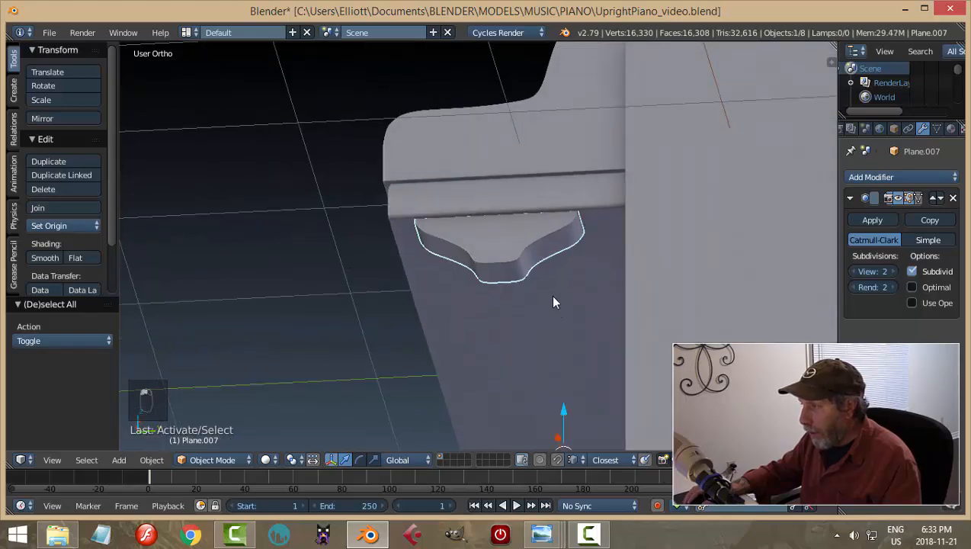
{"action": "key", "text": "Tab"}
{"action": "scroll", "coordinate": [536, 307], "scroll_direction": "up", "scroll_amount": 4}
{"action": "scroll", "coordinate": [536, 308], "scroll_direction": "up", "scroll_amount": 2}
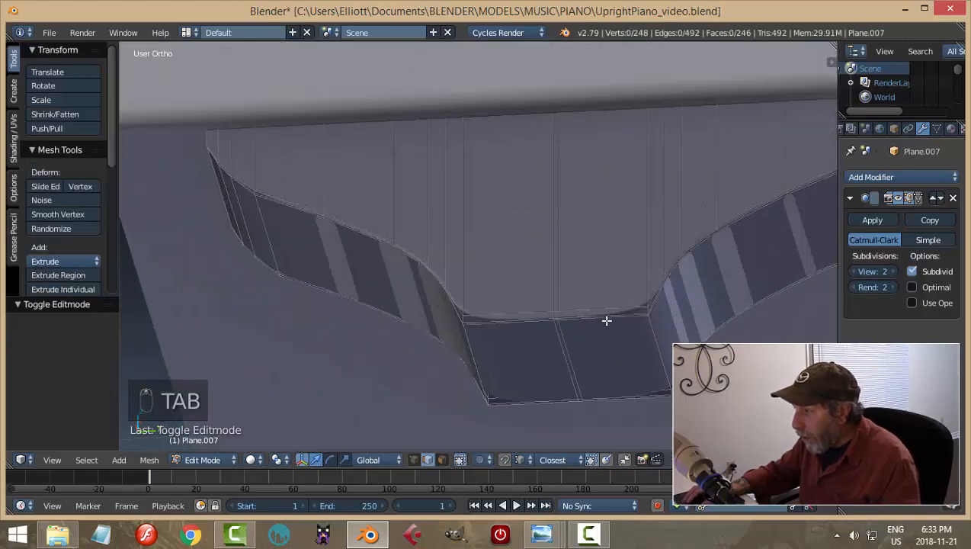
{"action": "middle_click_drag", "start_coordinate": [602, 320], "coordinate": [467, 245]}
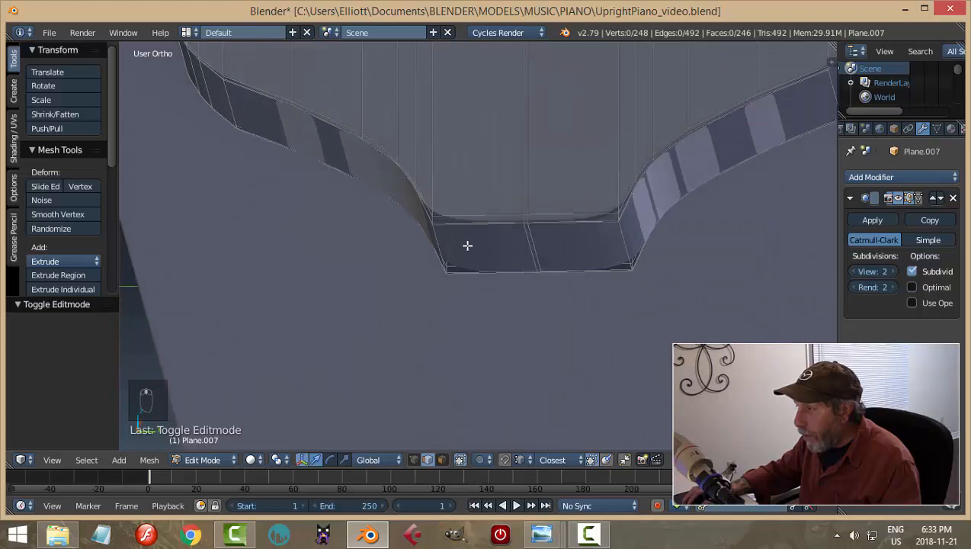
{"action": "key", "text": "ctrl+r"}
{"action": "left_click", "coordinate": [479, 225]}
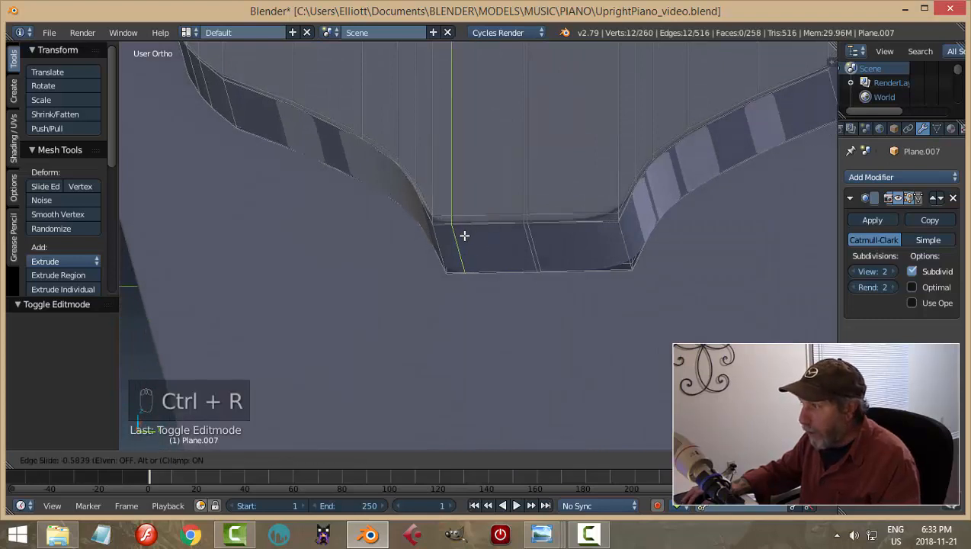
{"action": "left_click", "coordinate": [453, 242]}
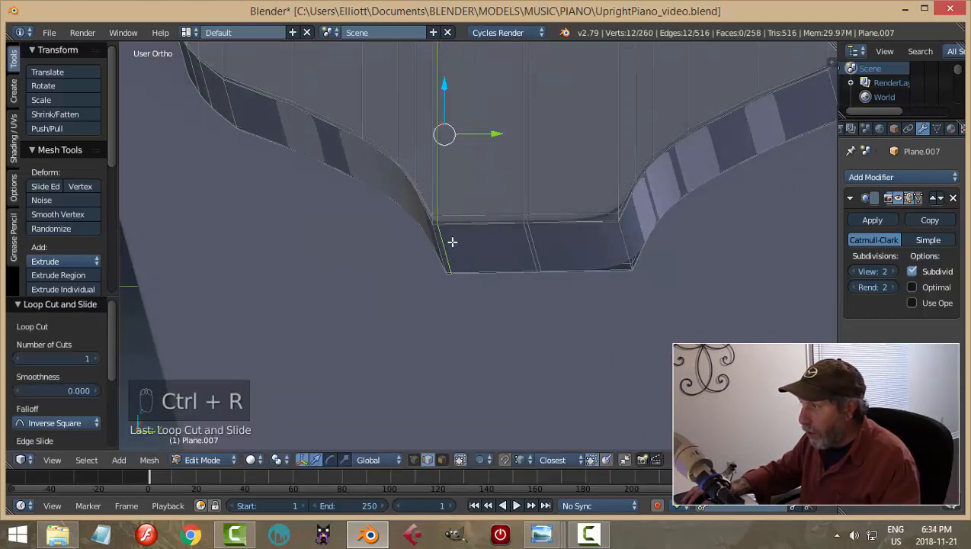
Add a matching edge loop beside the opposite lower corner of the leg top and clear the selection
{"action": "key", "text": "ctrl+r"}
{"action": "left_click", "coordinate": [568, 220]}
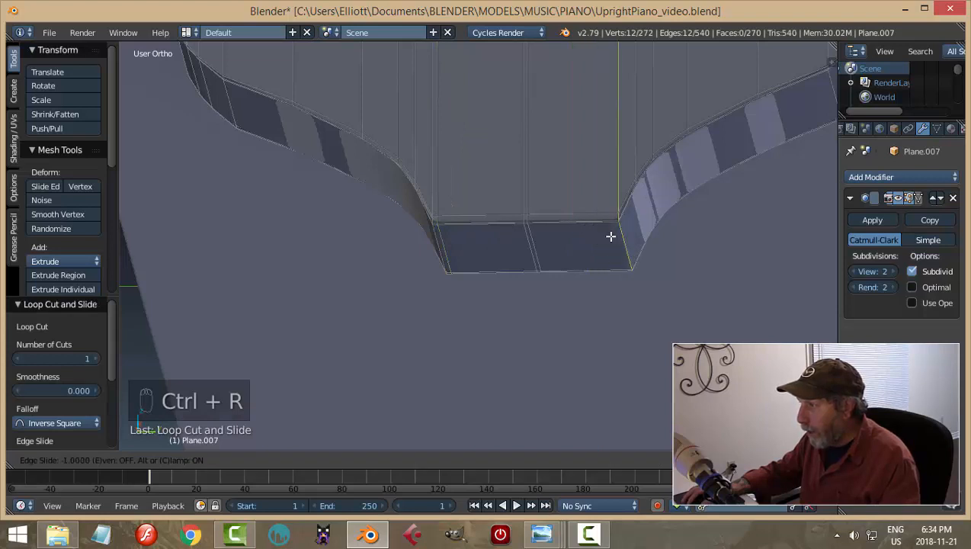
{"action": "left_click", "coordinate": [605, 236]}
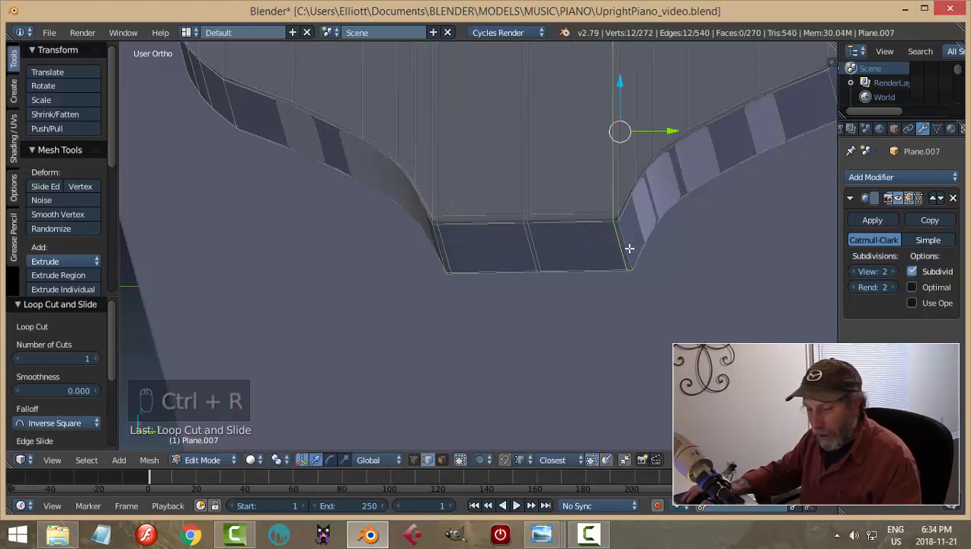
{"action": "key", "text": "s"}
{"action": "right_click", "coordinate": [629, 248]}
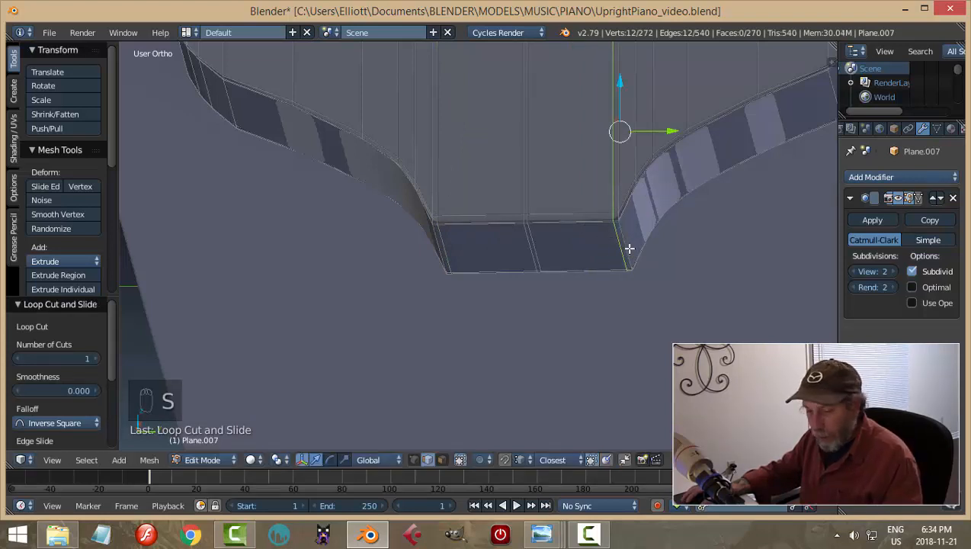
{"action": "key", "text": "a"}
Return to Object Mode, inspect the sharpened lower corners with nothing selected, and save the file
{"action": "key", "text": "Tab"}
{"action": "left_click", "coordinate": [580, 242]}
{"action": "middle_click_drag", "start_coordinate": [580, 241], "coordinate": [589, 307]}
{"action": "key", "text": "a"}
{"action": "key", "text": "a"}
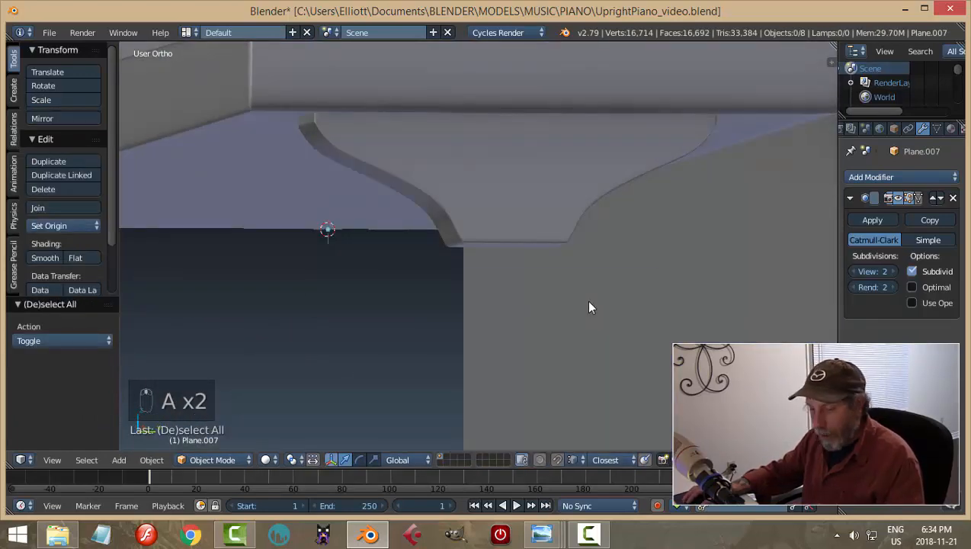
{"action": "key", "text": "ctrl+s"}
In front wireframe view, snap the 3D cursor to the selected leg top and set its origin to its geometry
{"action": "middle_click_drag", "start_coordinate": [529, 313], "coordinate": [527, 199]}
{"action": "right_click", "coordinate": [527, 202]}
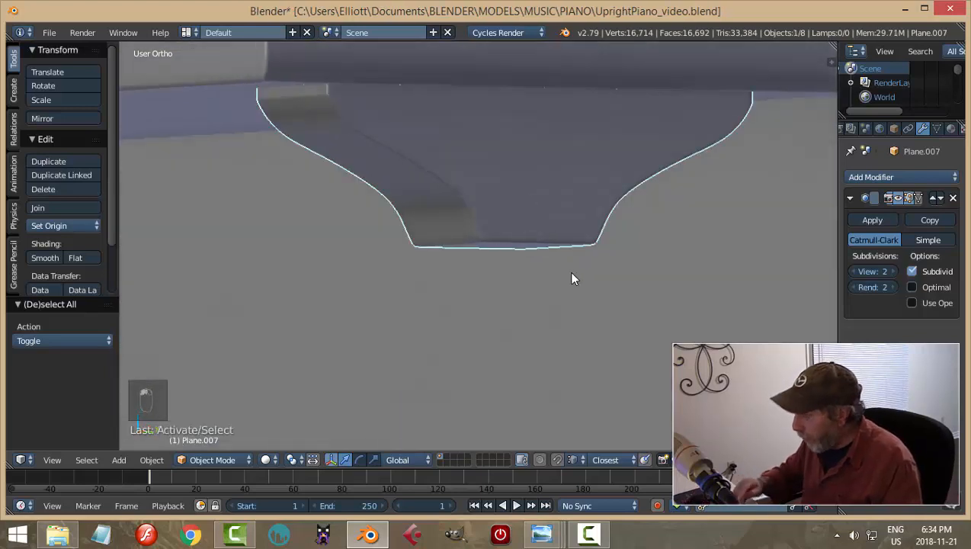
{"action": "key", "text": "KP_1"}
{"action": "key", "text": "z"}
{"action": "left_click", "coordinate": [651, 276]}
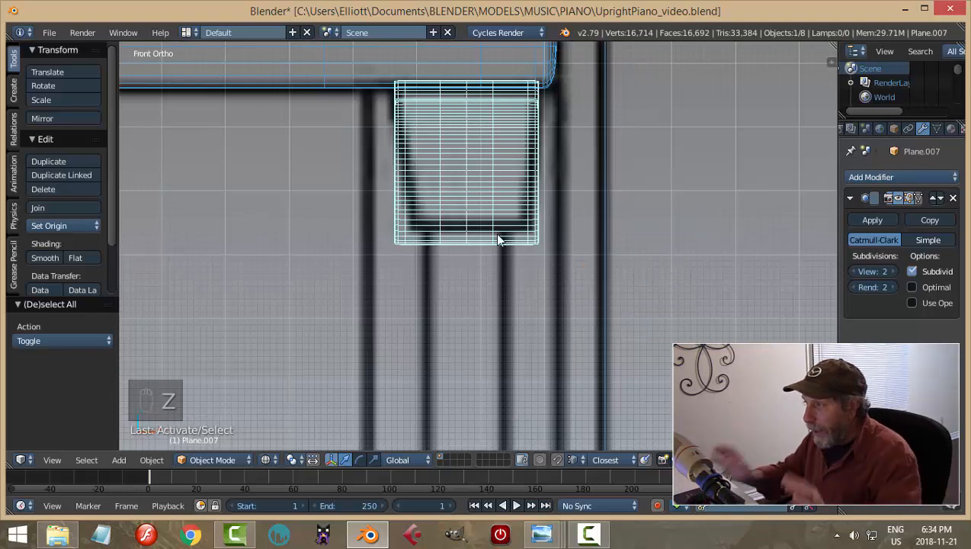
{"action": "scroll", "coordinate": [496, 241], "scroll_direction": "up", "scroll_amount": 1}
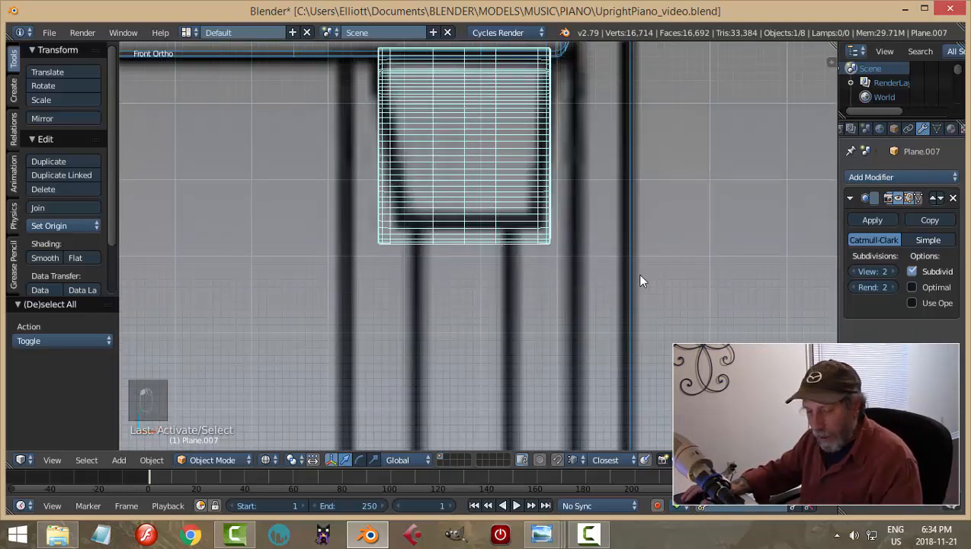
{"action": "key", "text": "shift+s"}
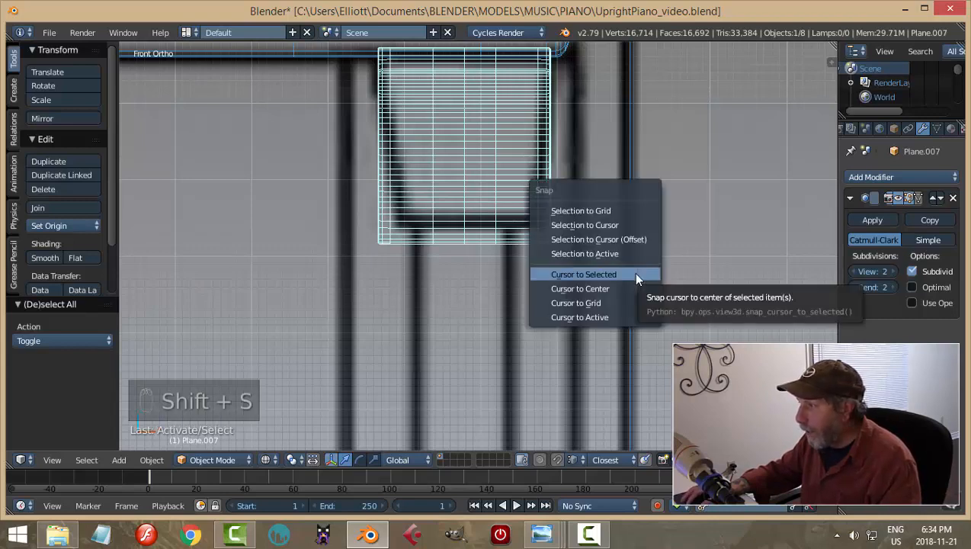
{"action": "left_click", "coordinate": [635, 276]}
{"action": "scroll", "coordinate": [617, 276], "scroll_direction": "down", "scroll_amount": 4}
{"action": "scroll", "coordinate": [534, 247], "scroll_direction": "down", "scroll_amount": 3}
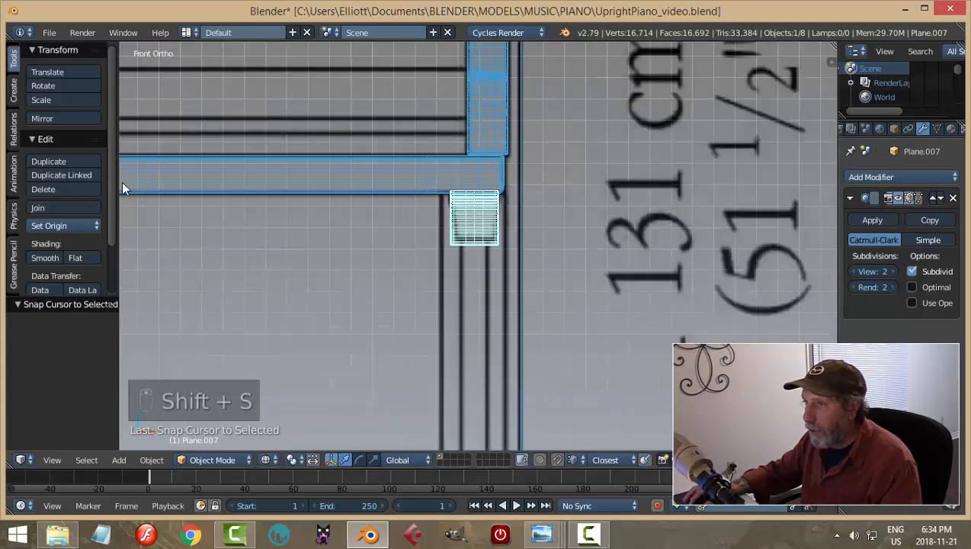
{"action": "left_click", "coordinate": [74, 226]}
{"action": "left_click", "coordinate": [76, 253]}
{"action": "scroll", "coordinate": [526, 251], "scroll_direction": "up", "scroll_amount": 2}
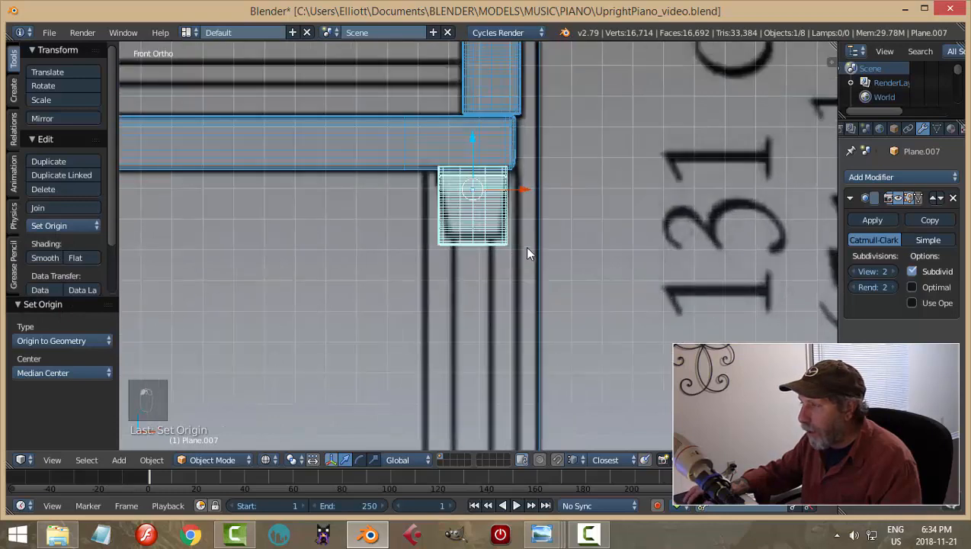
Snap the 3D cursor to the leg top's new origin and add a lattice there
{"action": "key", "text": "shift+s"}
{"action": "left_click", "coordinate": [534, 243]}
{"action": "scroll", "coordinate": [584, 262], "scroll_direction": "up", "scroll_amount": 3}
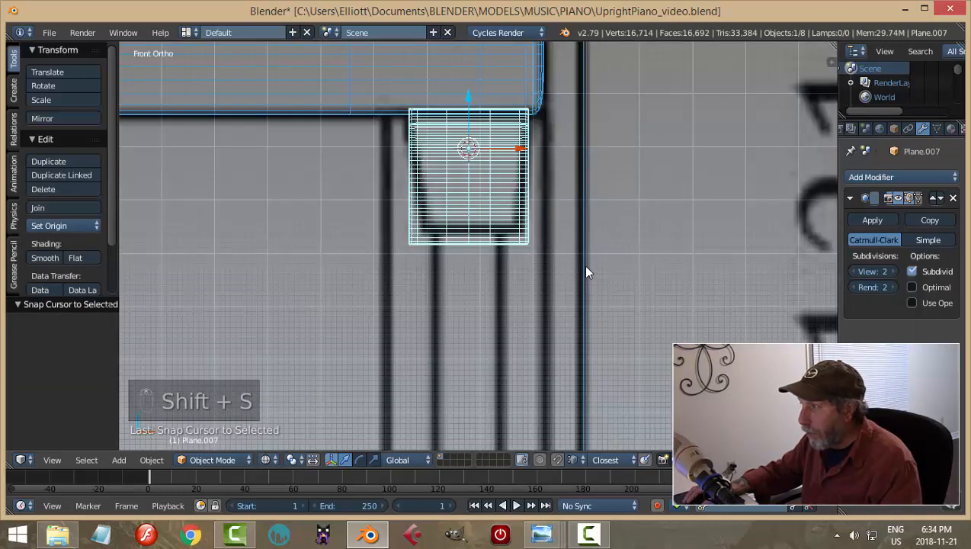
{"action": "key", "text": "shift+a"}
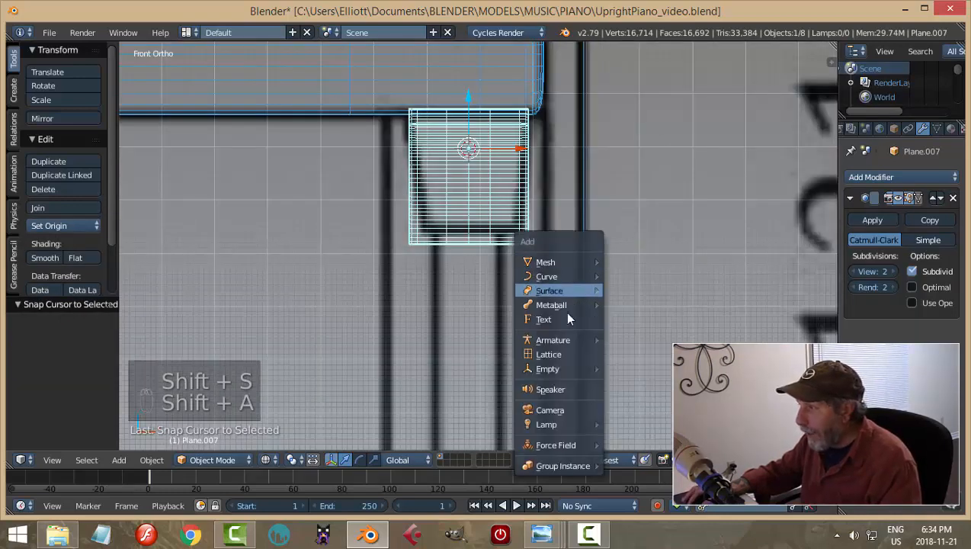
{"action": "left_click", "coordinate": [566, 355]}
Scale the lattice uniformly to about 0.249 and lower it along Z over the leg top
{"action": "scroll", "coordinate": [642, 244], "scroll_direction": "down", "scroll_amount": 3}
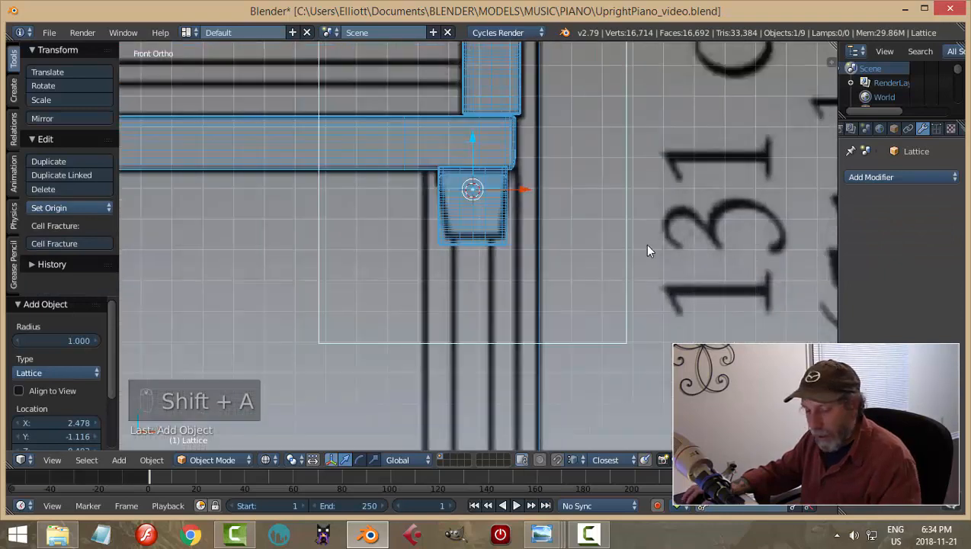
{"action": "key", "text": "s"}
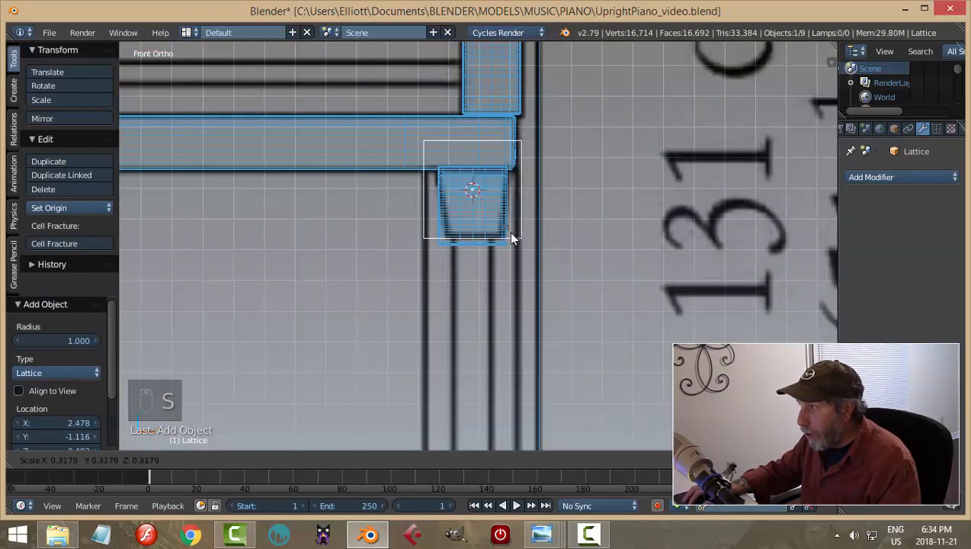
{"action": "left_click", "coordinate": [503, 229]}
{"action": "key", "text": "g"}
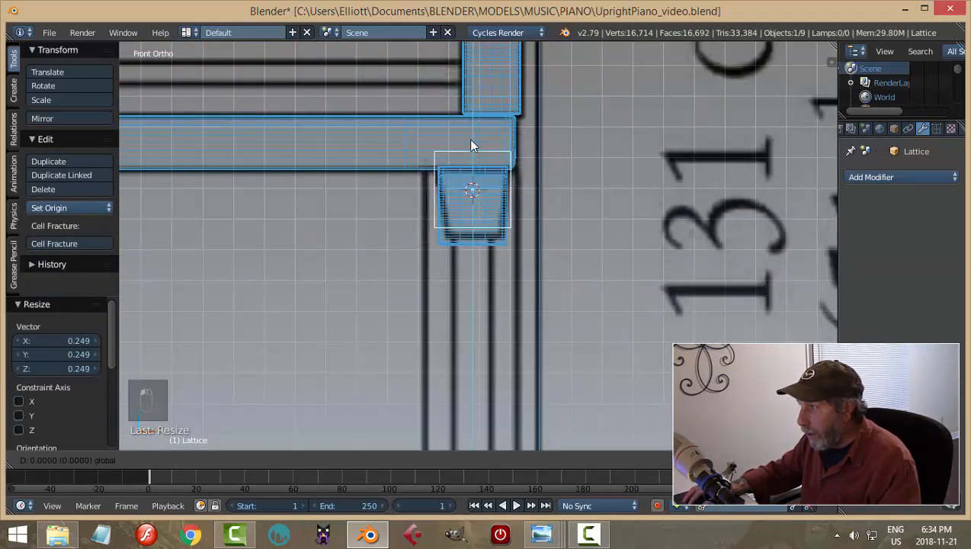
{"action": "key", "text": "z"}
{"action": "left_click", "coordinate": [470, 152]}
In Edit Mode, move the lattice's four lower points about -0.044 along Z to enclose the leg top's bottom
{"action": "key", "text": "Tab"}
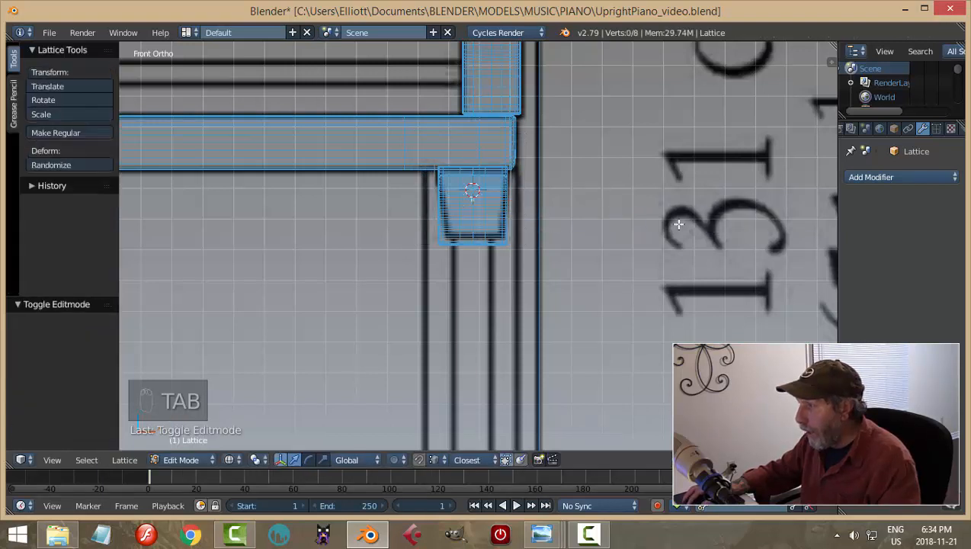
{"action": "key", "text": "b"}
{"action": "key", "text": "b"}
{"action": "left_click_drag", "start_coordinate": [411, 231], "coordinate": [534, 255]}
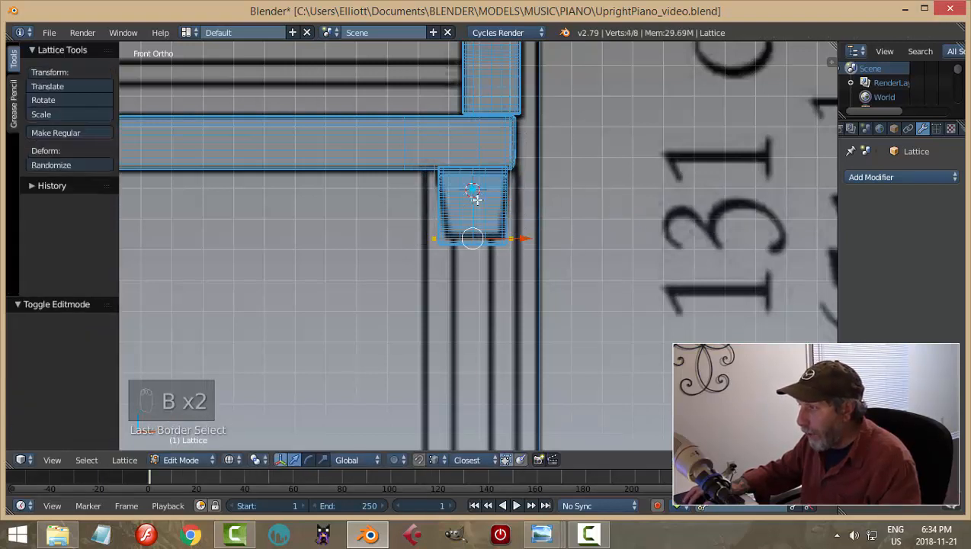
{"action": "key", "text": "g"}
{"action": "key", "text": "z"}
{"action": "left_click", "coordinate": [478, 214]}
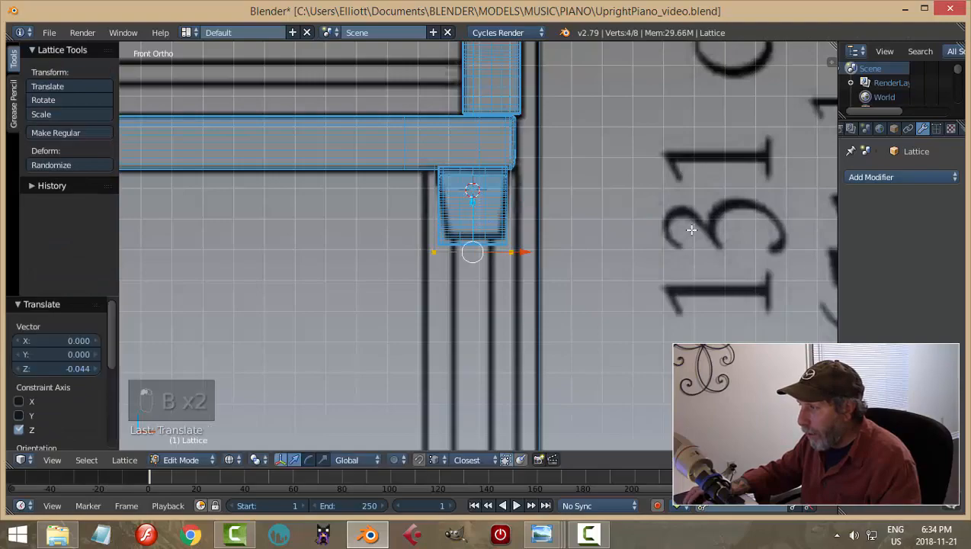
In the right view, scale all the lattice points about 3.145 along Y to span the leg top's full flared width
{"action": "middle_click_drag", "start_coordinate": [479, 215], "coordinate": [643, 269]}
{"action": "key", "text": "a"}
{"action": "scroll", "coordinate": [650, 246], "scroll_direction": "up", "scroll_amount": 3}
{"action": "key", "text": "a"}
{"action": "key", "text": "KP_3"}
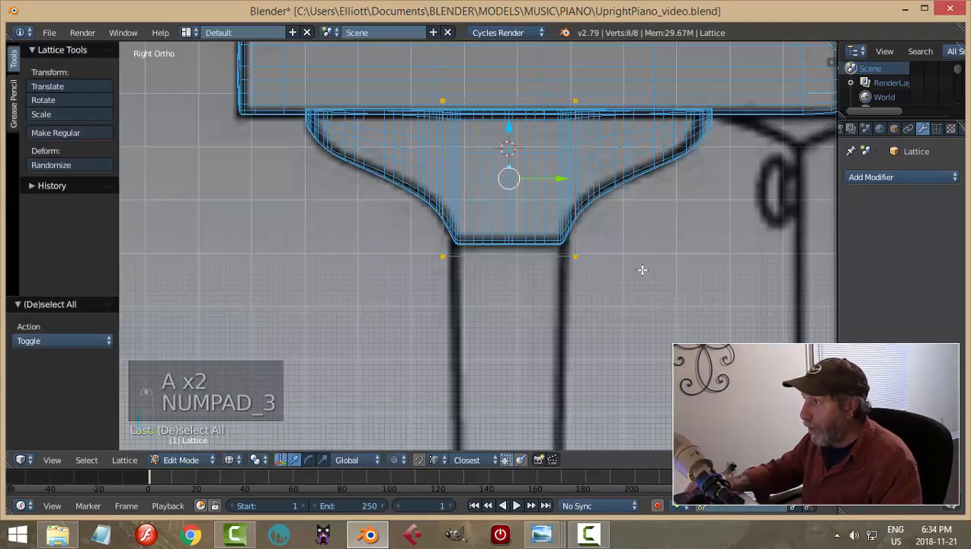
{"action": "key", "text": "s"}
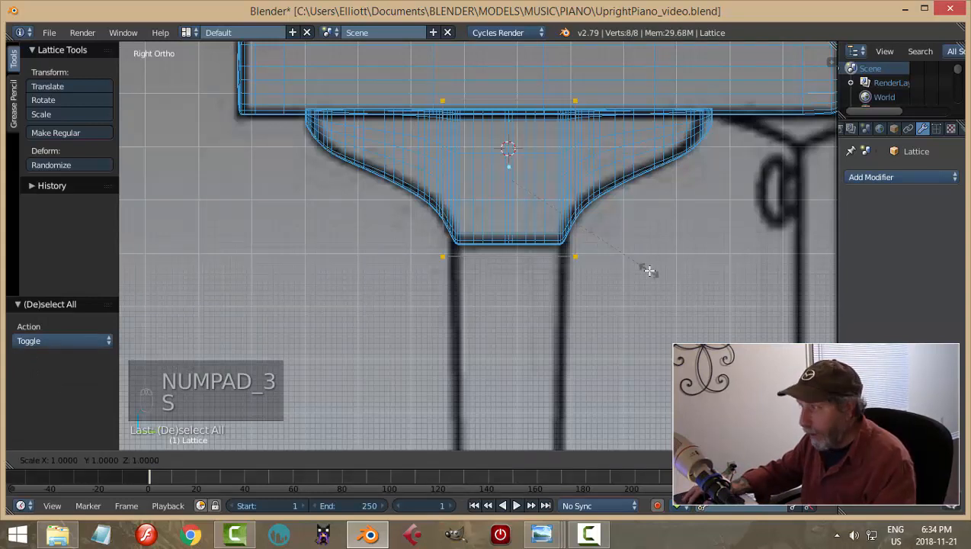
{"action": "key", "text": "y"}
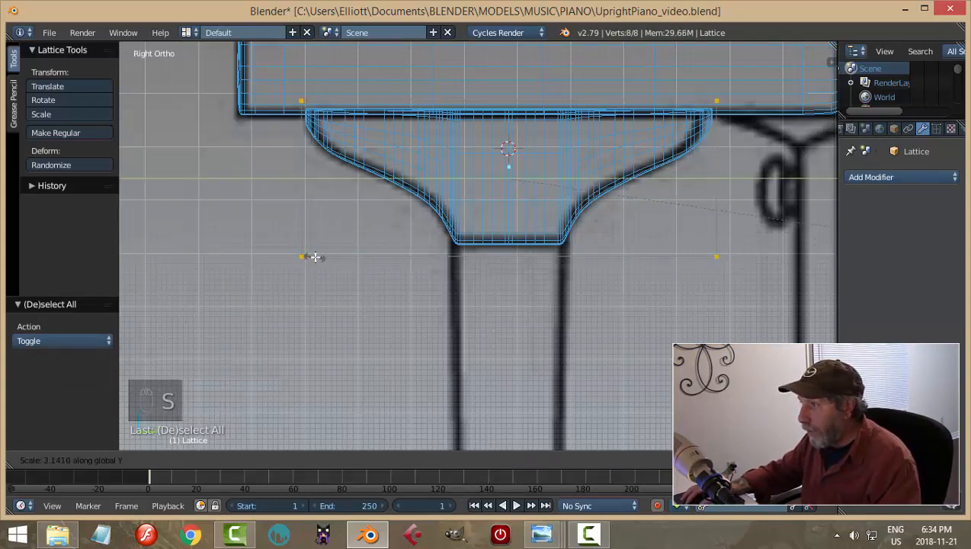
{"action": "left_click", "coordinate": [317, 257]}
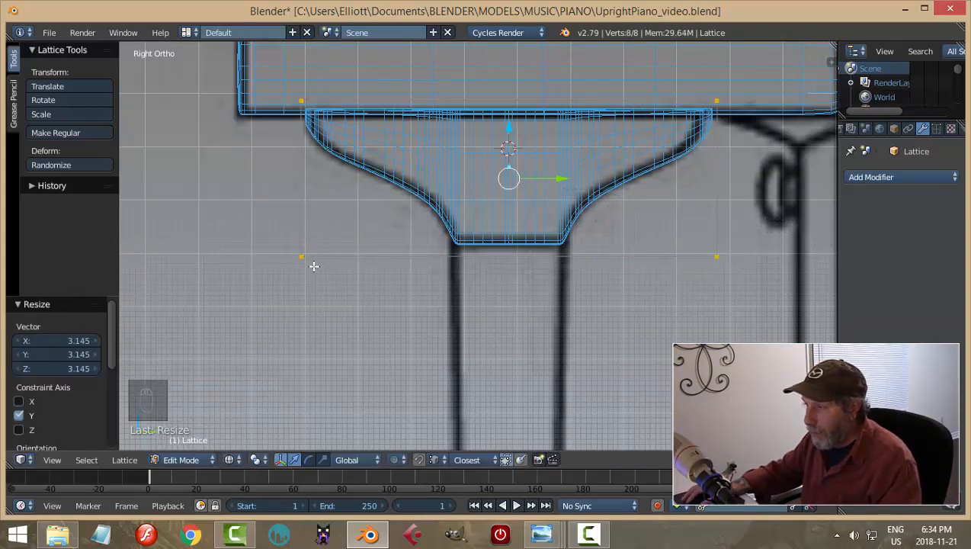
{"action": "key", "text": "a"}
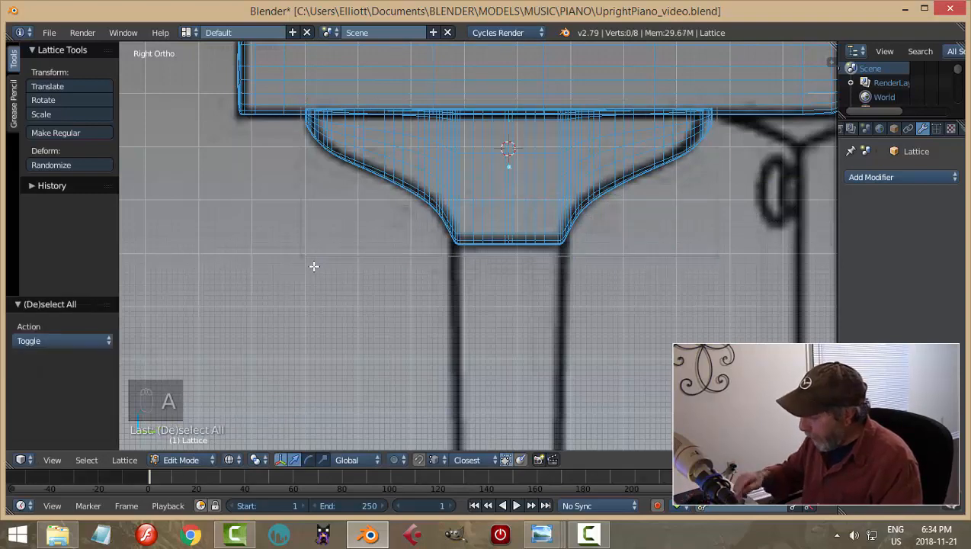
Return to Object Mode and add a Lattice modifier to the leg top, with the new lattice as its target object
{"action": "key", "text": "KP_1"}
{"action": "key", "text": "Tab"}
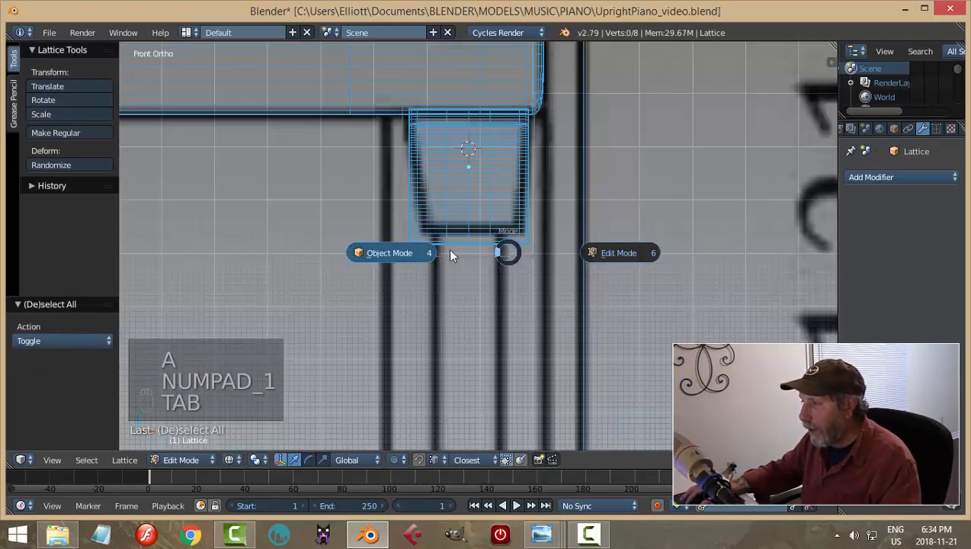
{"action": "right_click", "coordinate": [489, 203]}
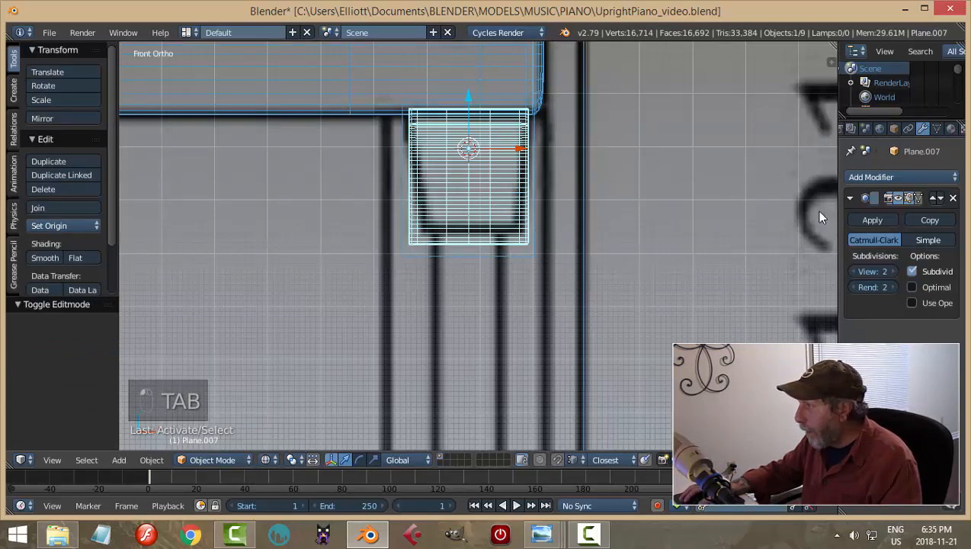
{"action": "left_click", "coordinate": [849, 198]}
{"action": "left_click", "coordinate": [867, 183]}
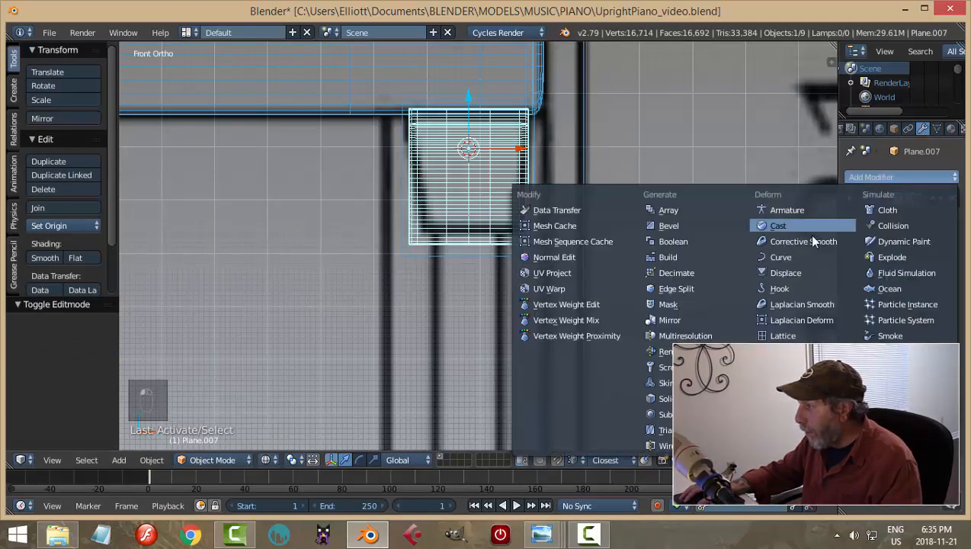
{"action": "left_click", "coordinate": [784, 335]}
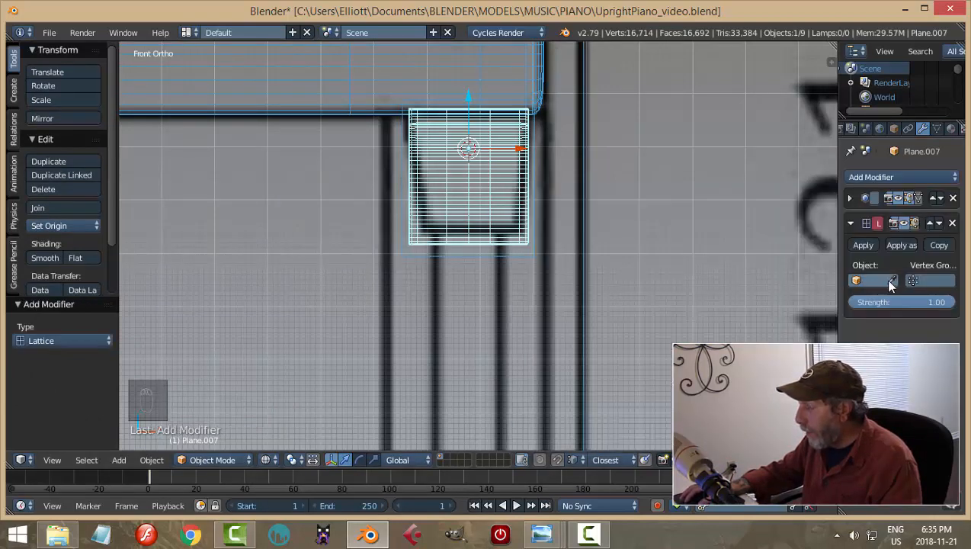
{"action": "left_click", "coordinate": [522, 252]}
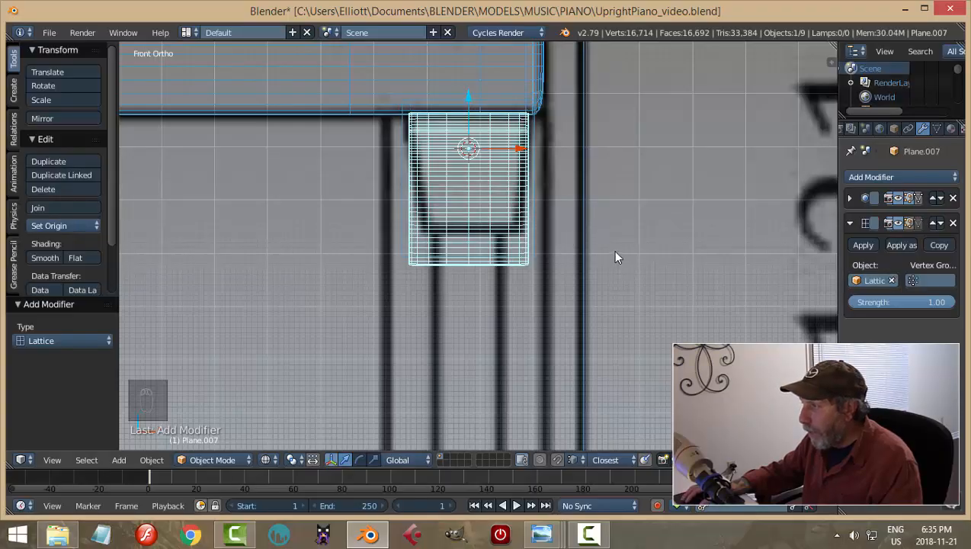
Move the lattice object about -0.019 along Z over the leg top
{"action": "middle_click_drag", "start_coordinate": [615, 257], "coordinate": [587, 268]}
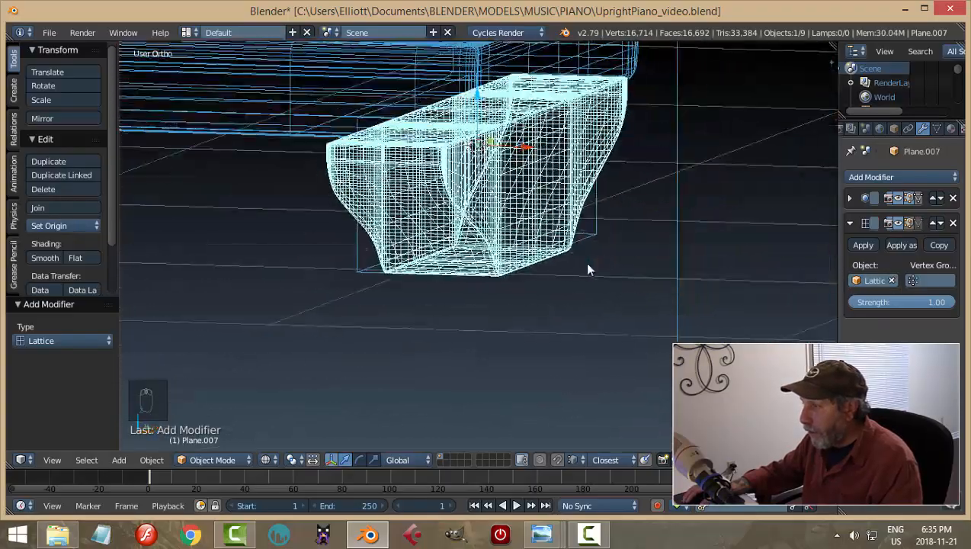
{"action": "right_click", "coordinate": [378, 272]}
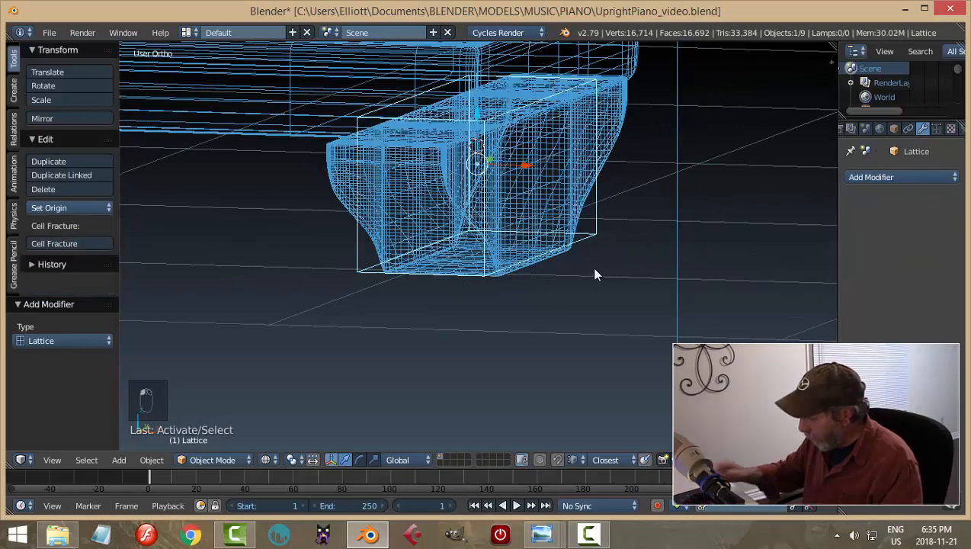
{"action": "key", "text": "KP_1"}
{"action": "scroll", "coordinate": [595, 275], "scroll_direction": "up", "scroll_amount": 1}
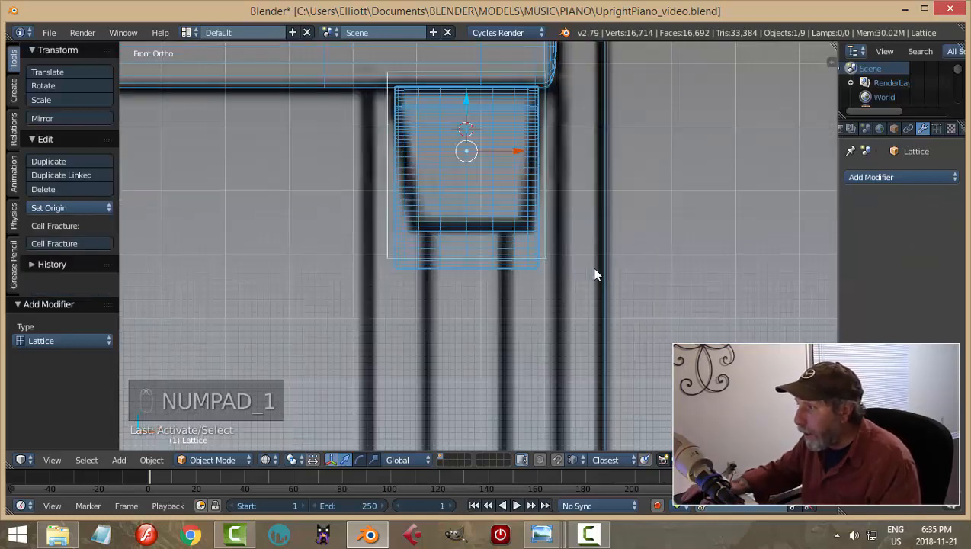
{"action": "mouse_move", "coordinate": [597, 273]}
{"action": "middle_mouse_down"}
{"action": "mouse_move", "coordinate": [583, 267]}
{"action": "mouse_move", "coordinate": [589, 260]}
{"action": "middle_mouse_up"}
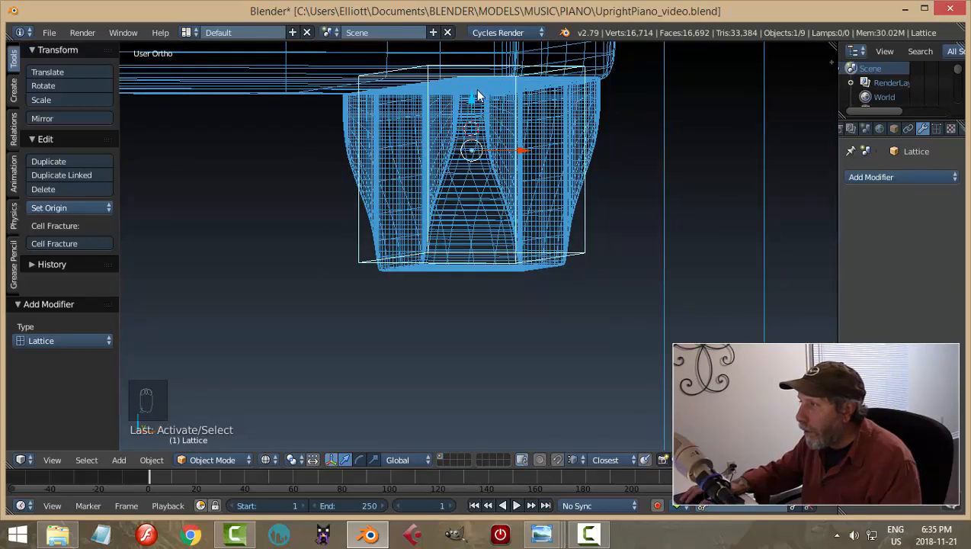
{"action": "left_click_drag", "start_coordinate": [477, 97], "coordinate": [477, 108]}
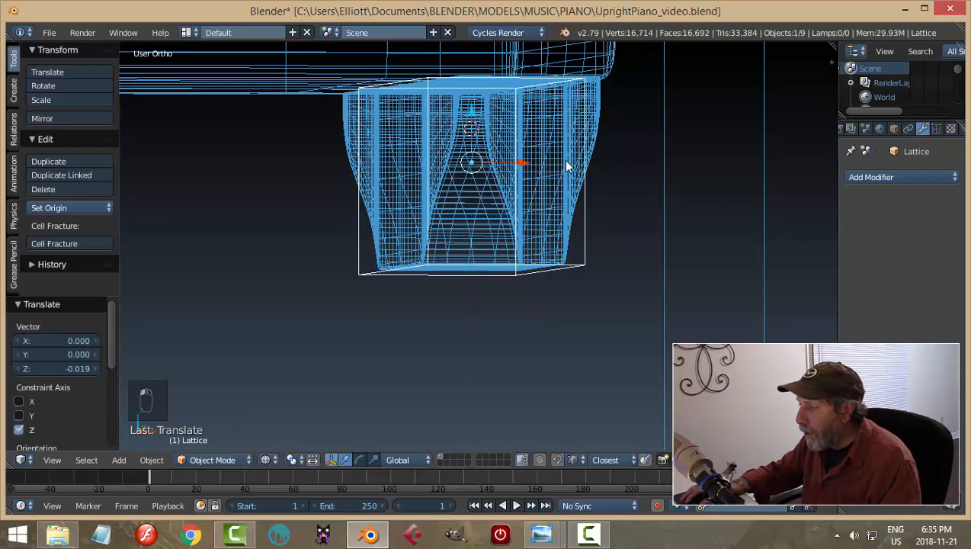
{"action": "key", "text": "KP_1"}
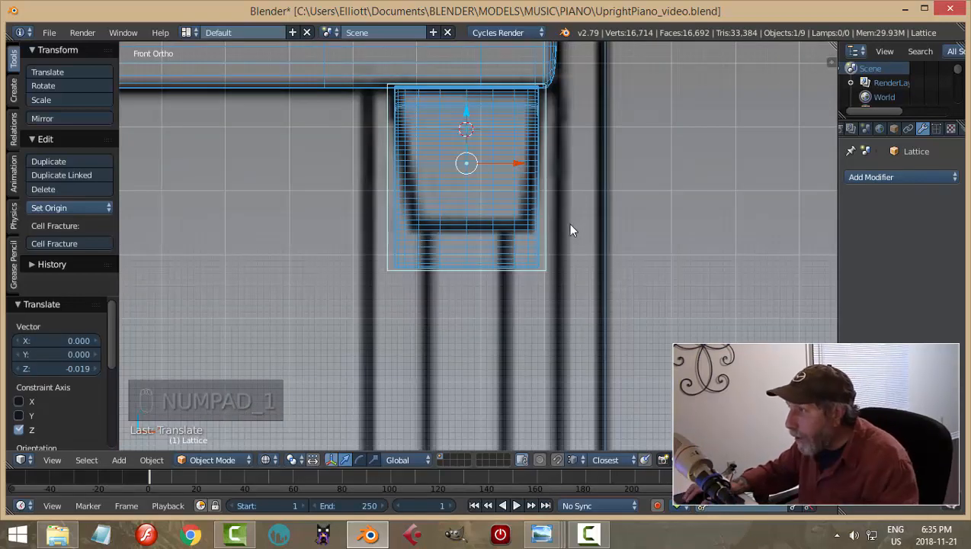
Turn off the leg top's Lattice modifier in the viewport and raise the lattice's four lower points close to the leg top's bottom edge
{"action": "right_click", "coordinate": [513, 208]}
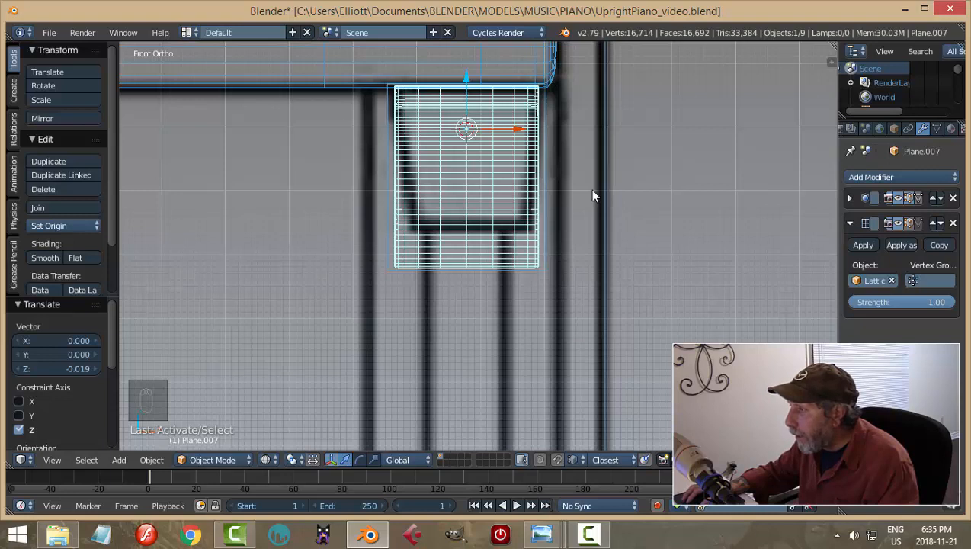
{"action": "left_click", "coordinate": [898, 225]}
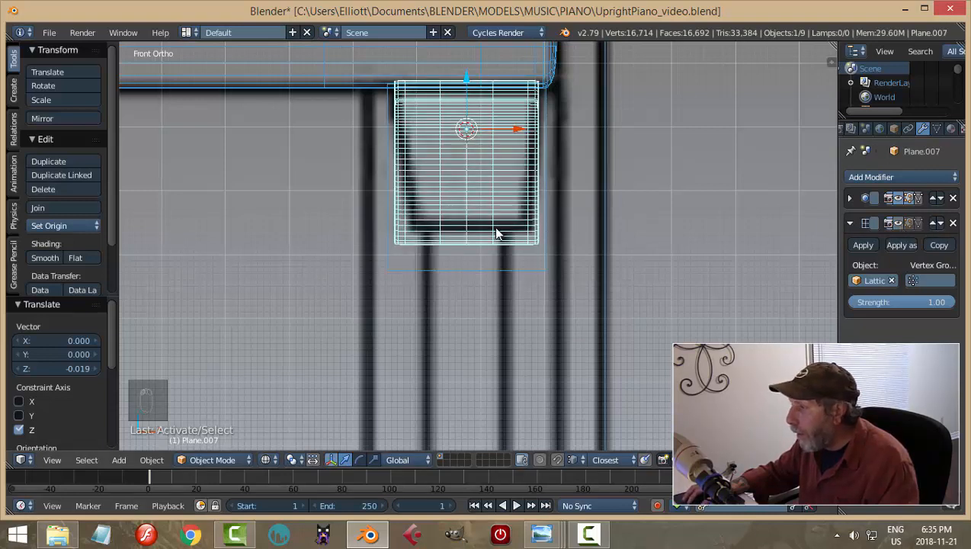
{"action": "right_click", "coordinate": [513, 271]}
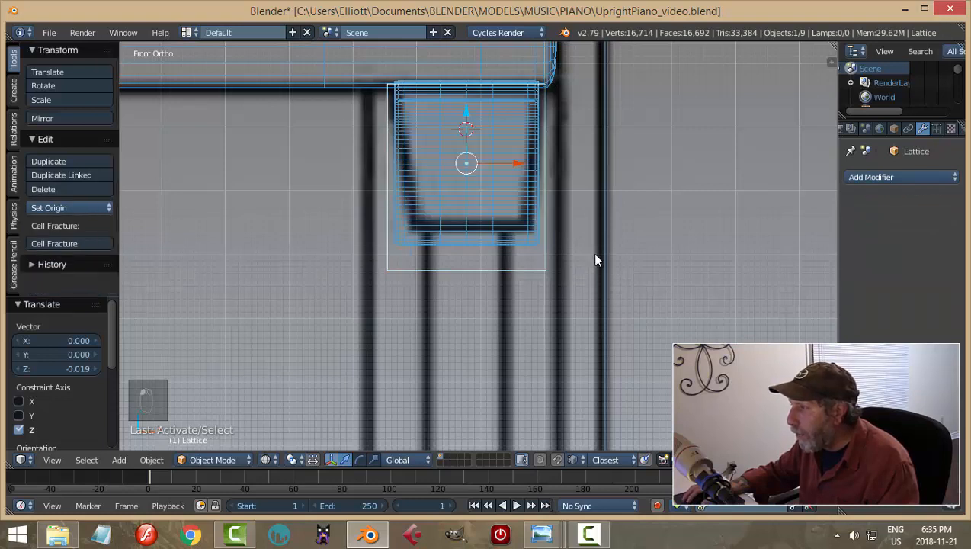
{"action": "key", "text": "Tab"}
{"action": "left_click", "coordinate": [693, 253]}
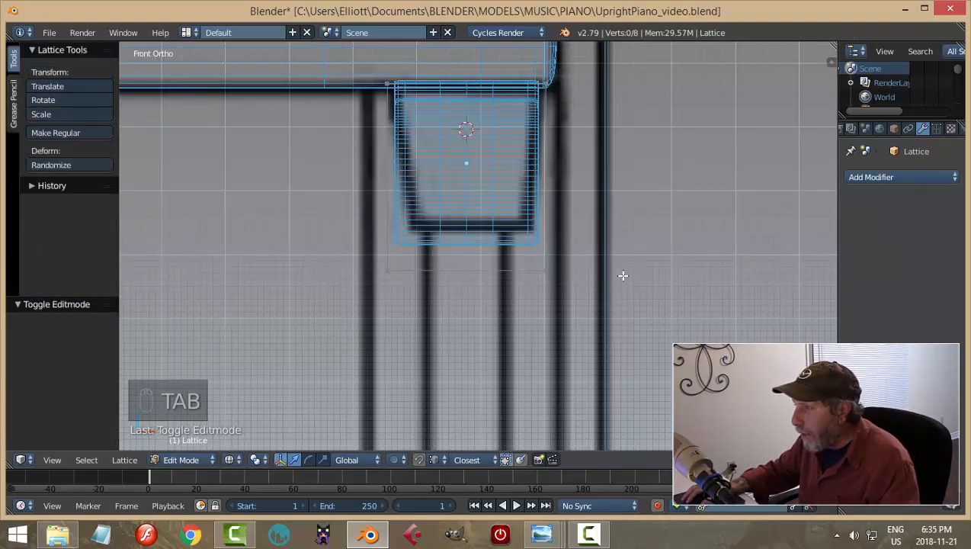
{"action": "key", "text": "b"}
{"action": "key", "text": "b"}
{"action": "left_click_drag", "start_coordinate": [623, 288], "coordinate": [376, 257]}
{"action": "left_click_drag", "start_coordinate": [464, 219], "coordinate": [472, 200]}
{"action": "key", "text": "a"}
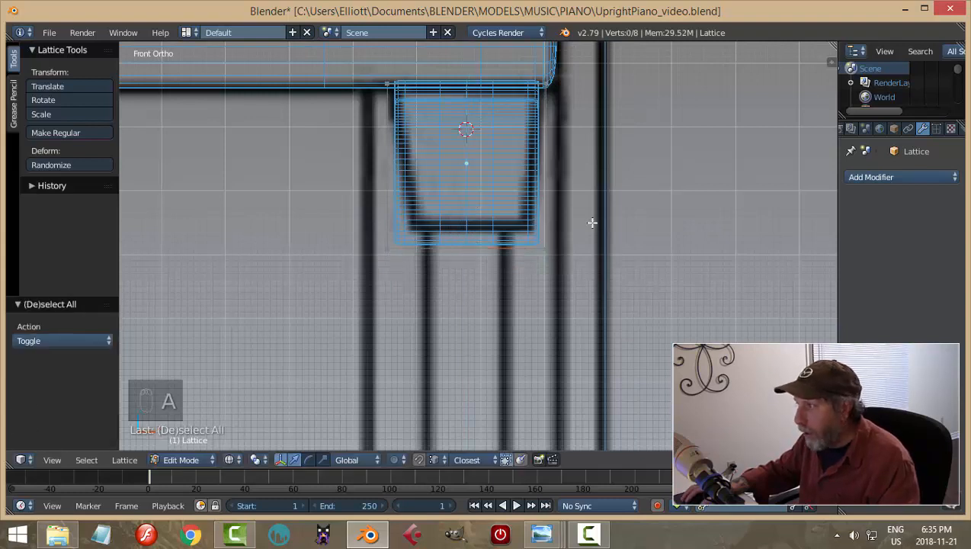
Back in Object Mode, turn the leg top's Lattice modifier on again in the viewport
{"action": "key", "text": "Tab"}
{"action": "left_click", "coordinate": [505, 226]}
{"action": "right_click", "coordinate": [527, 192]}
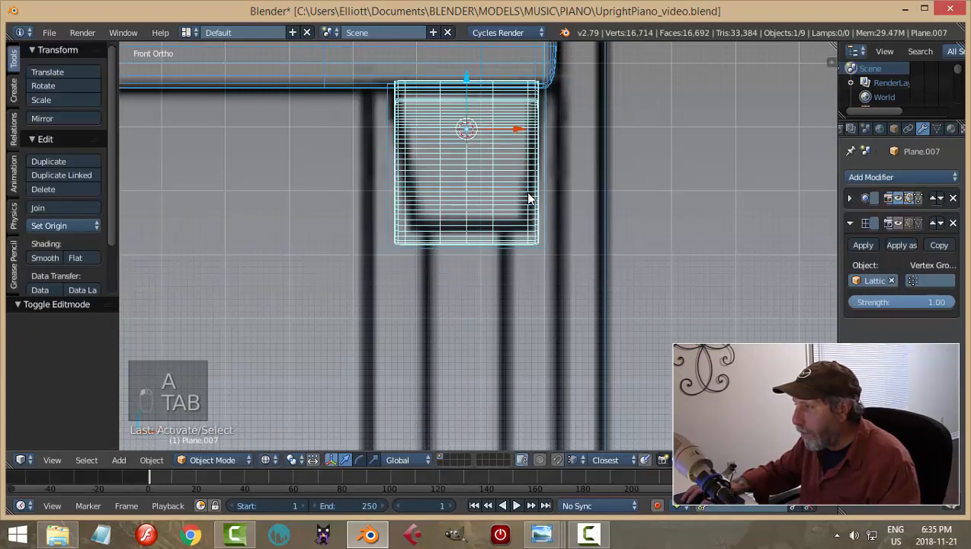
{"action": "left_click", "coordinate": [896, 222]}
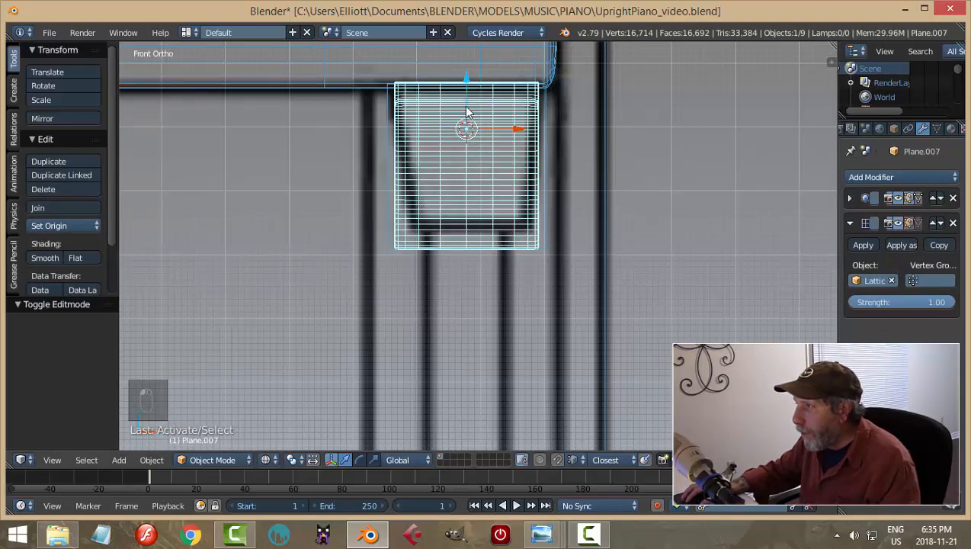
In the front view, scale the lattice's four lower points to about 0.742 along X to taper the leg top
{"action": "right_click", "coordinate": [541, 214]}
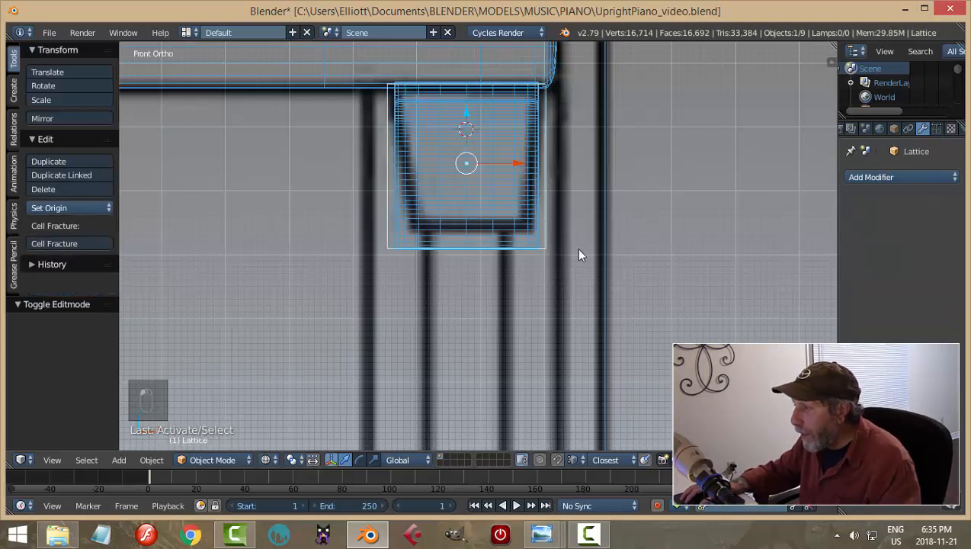
{"action": "key", "text": "Tab"}
{"action": "key", "text": "b"}
{"action": "key", "text": "b"}
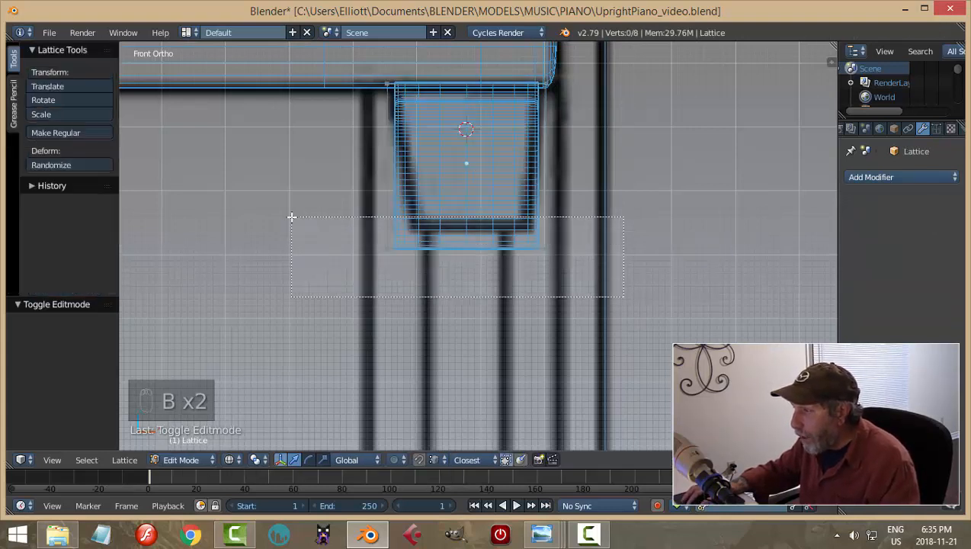
{"action": "left_click_drag", "start_coordinate": [292, 217], "coordinate": [716, 256]}
{"action": "middle_click_drag", "start_coordinate": [717, 256], "coordinate": [620, 263]}
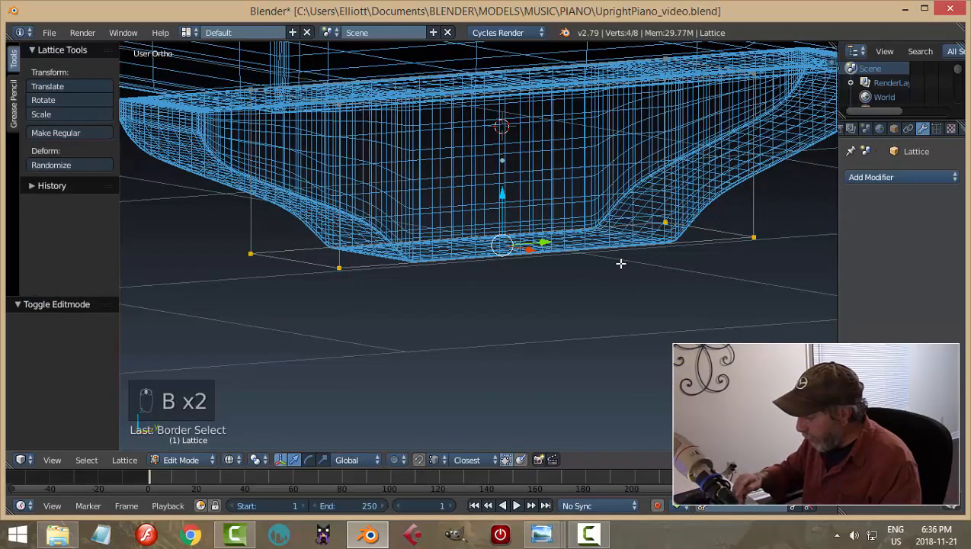
{"action": "key", "text": "KP_1"}
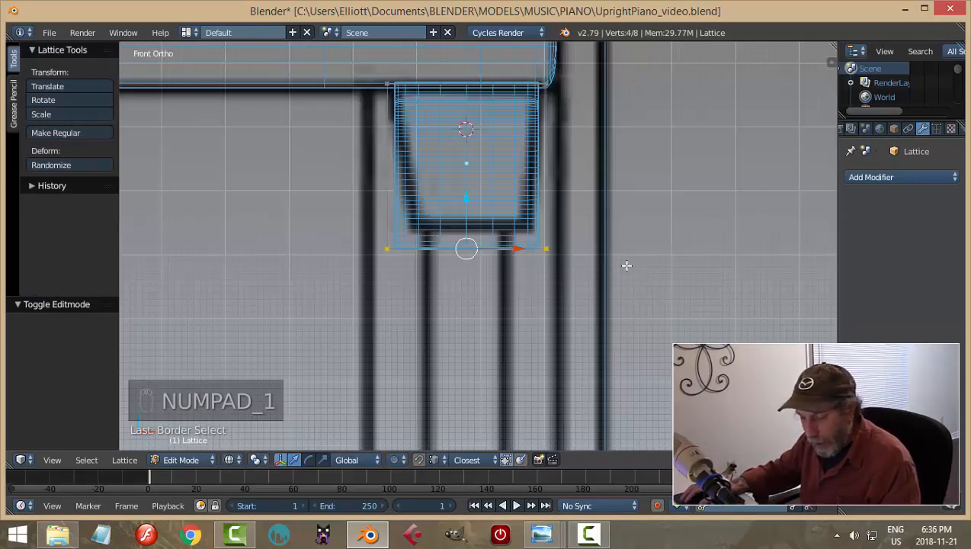
{"action": "key", "text": "s"}
{"action": "key", "text": "x"}
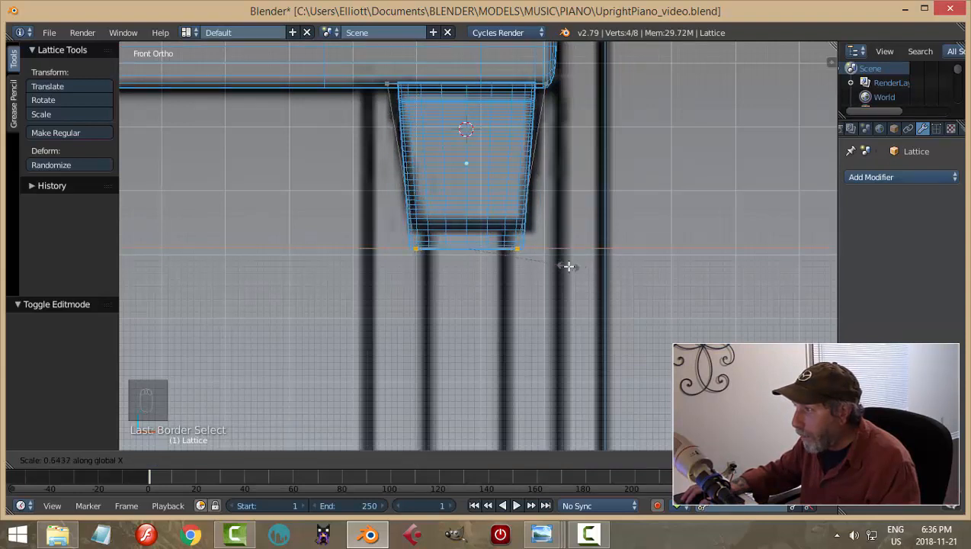
{"action": "left_click", "coordinate": [583, 267]}
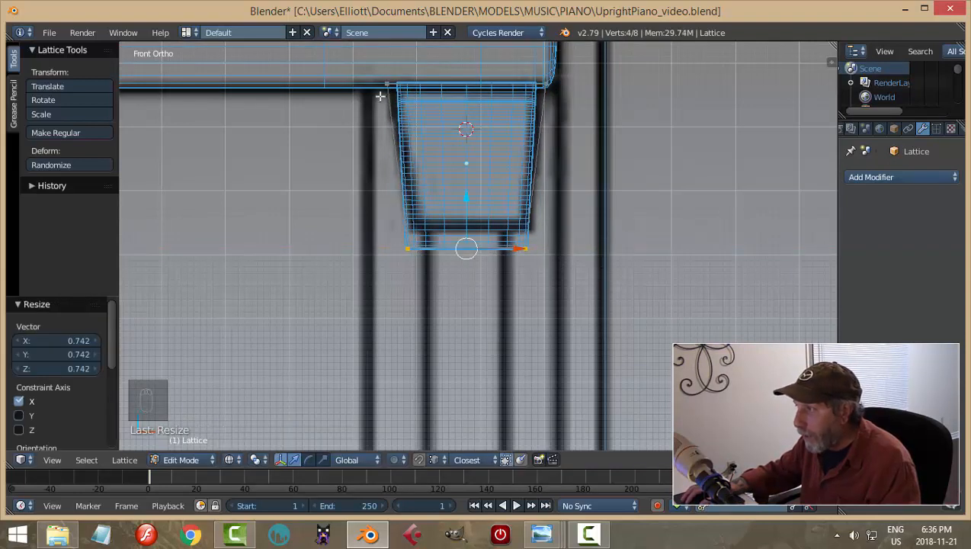
Move the lattice's lower points about 0.027 along Z to align the leg top's bottom with the reference drawing
{"action": "key", "text": "g"}
{"action": "key", "text": "z"}
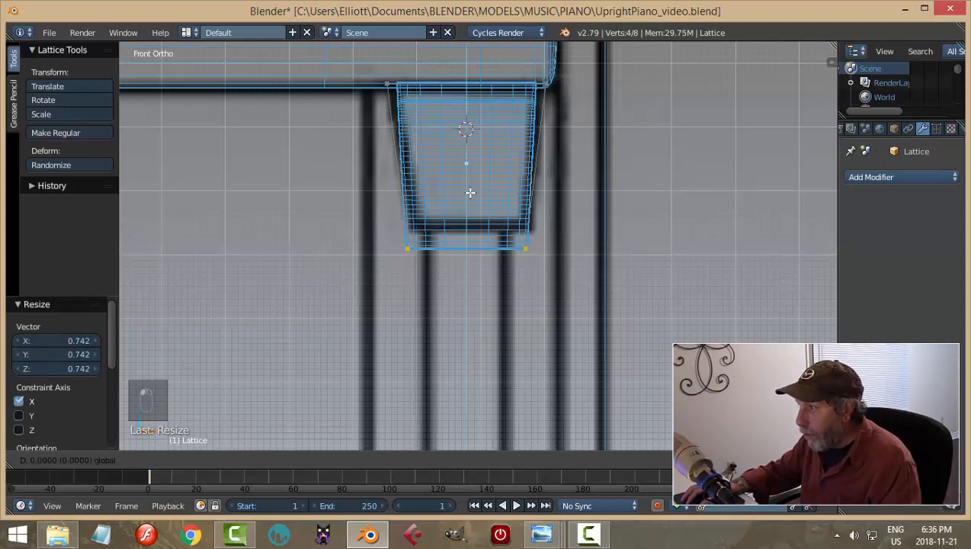
{"action": "left_click", "coordinate": [474, 180]}
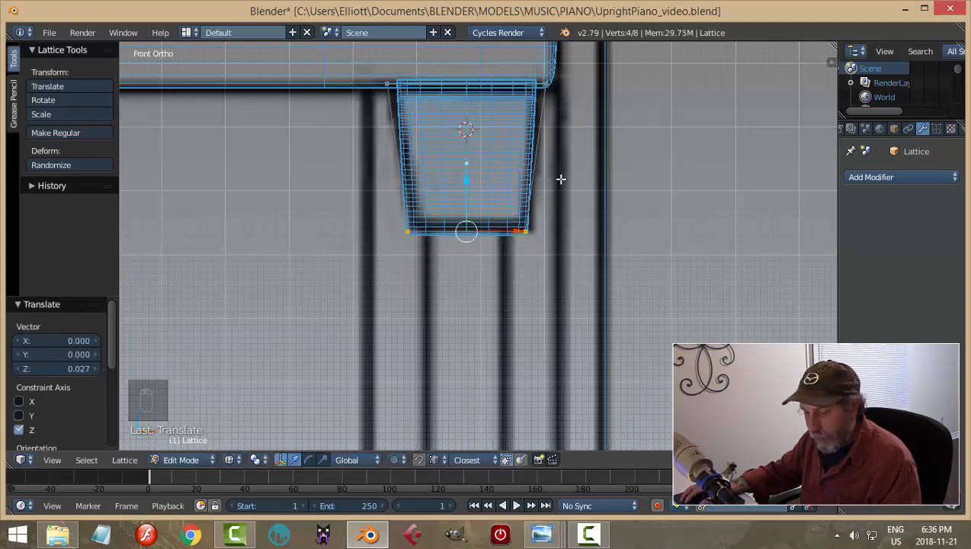
Scale the lattice's four upper points about 1.12 along X to widen the leg top, and switch the viewport to solid shading
{"action": "key", "text": "a"}
{"action": "key", "text": "b"}
{"action": "left_click_drag", "start_coordinate": [324, 58], "coordinate": [570, 107]}
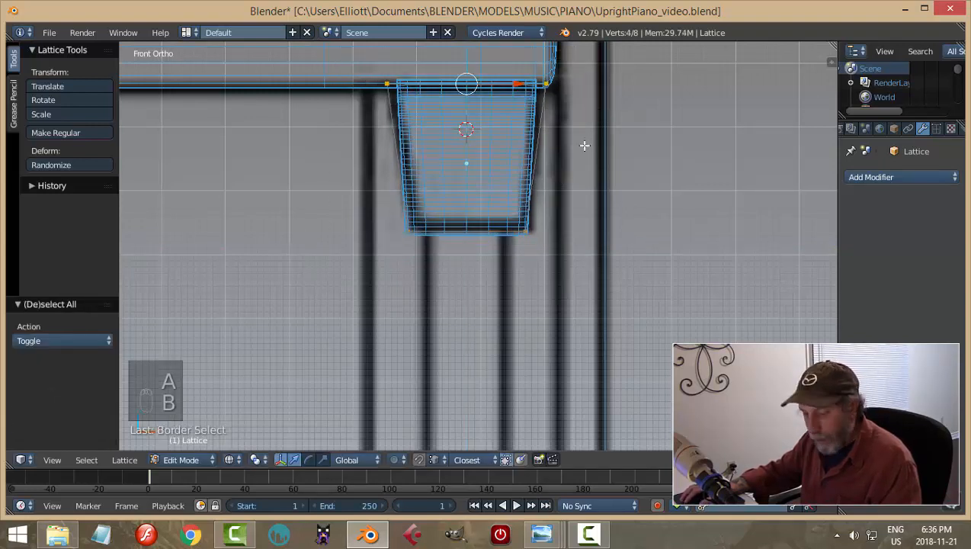
{"action": "key", "text": "s"}
{"action": "key", "text": "x"}
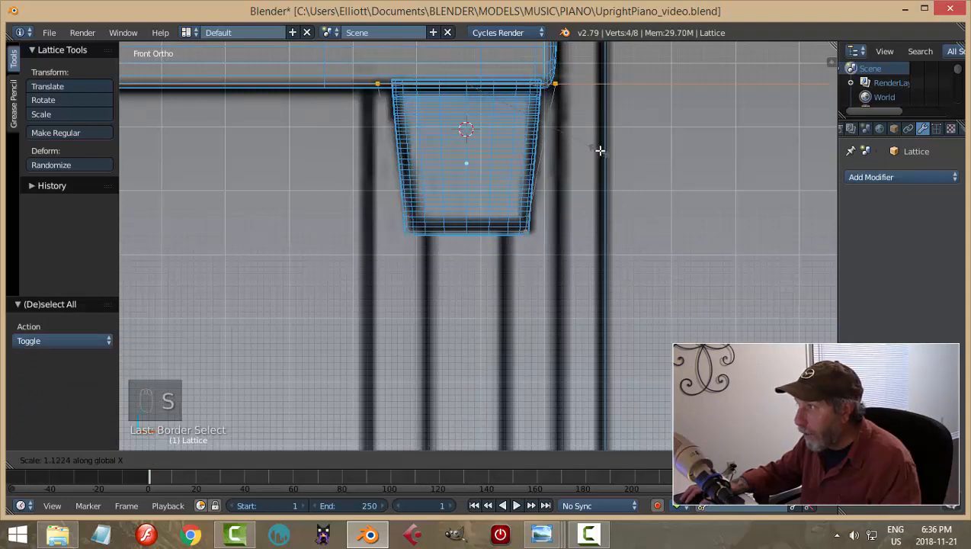
{"action": "left_click", "coordinate": [600, 150]}
{"action": "key", "text": "a"}
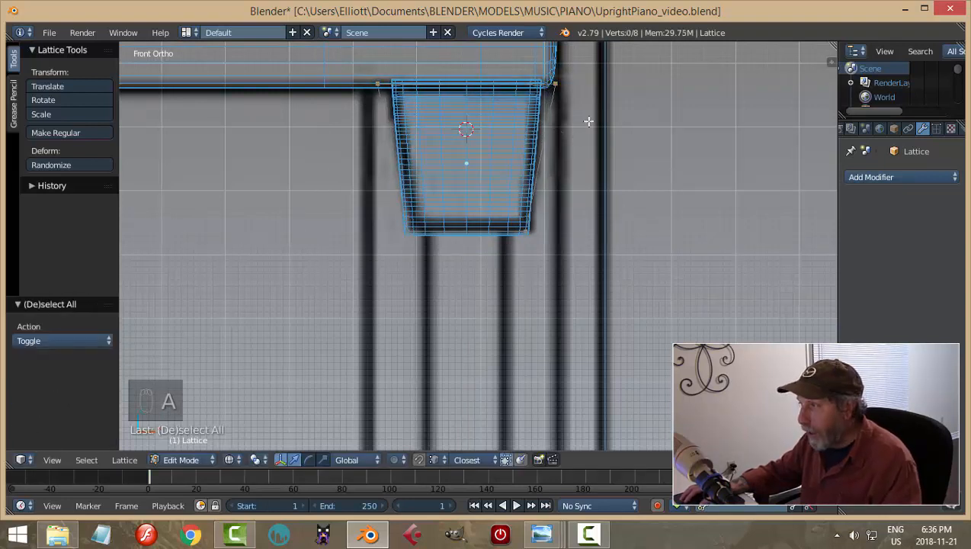
{"action": "key", "text": "z"}
{"action": "left_click", "coordinate": [579, 204]}
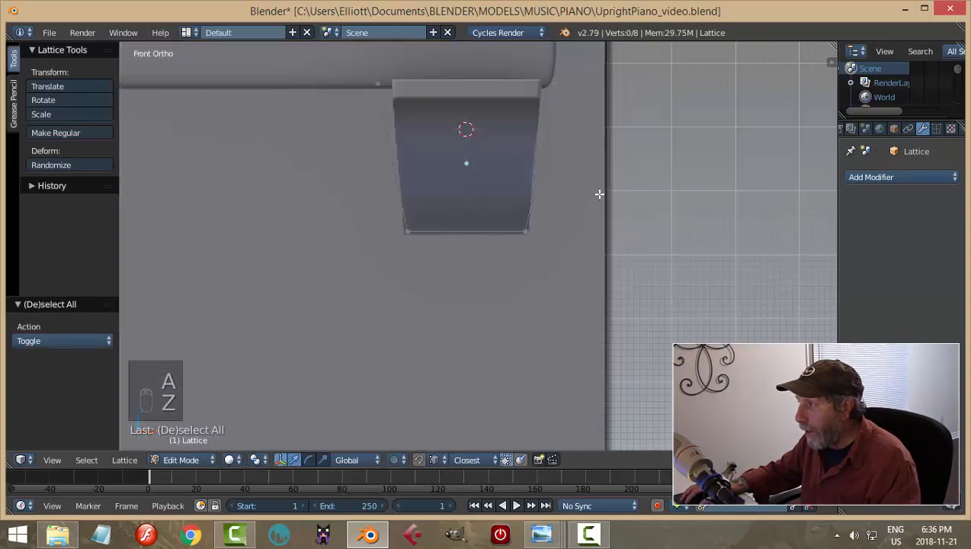
Leave the lattice's Edit Mode and examine the leg top from the side in both Object Mode and Edit Mode
{"action": "key", "text": "Tab"}
{"action": "left_click", "coordinate": [555, 194]}
{"action": "middle_click_drag", "start_coordinate": [647, 191], "coordinate": [568, 207]}
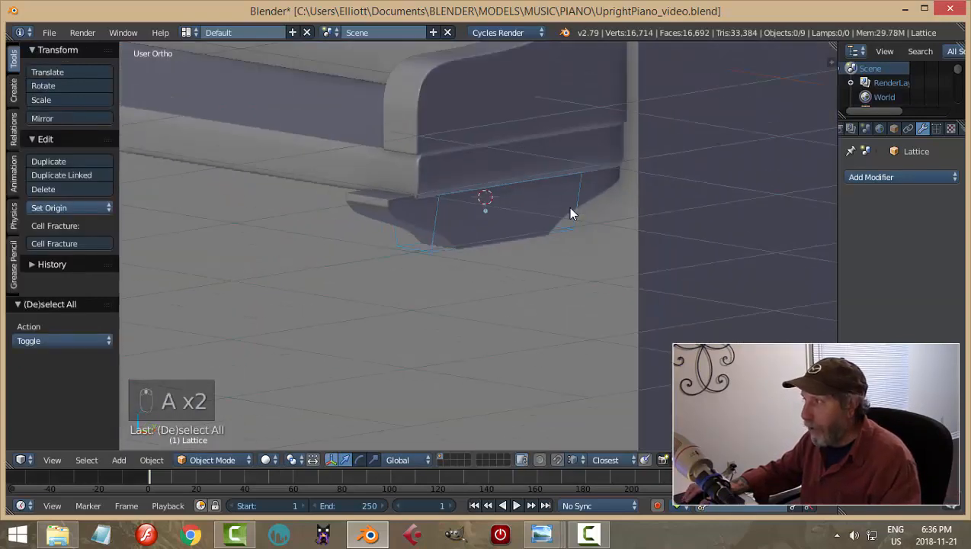
{"action": "middle_click_drag", "start_coordinate": [570, 214], "coordinate": [547, 221]}
{"action": "right_click", "coordinate": [547, 221]}
{"action": "middle_click_drag", "start_coordinate": [622, 205], "coordinate": [573, 221]}
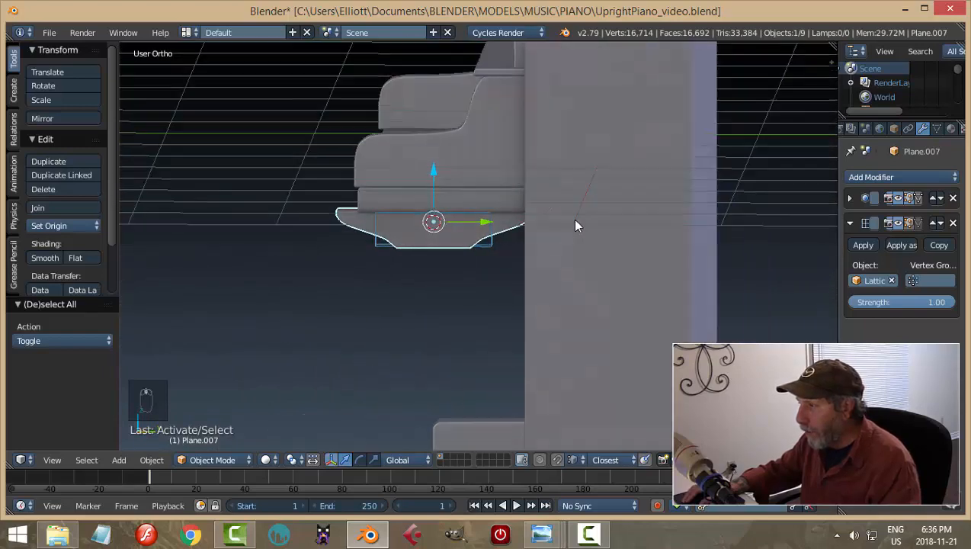
{"action": "key", "text": "Tab"}
{"action": "left_click", "coordinate": [660, 219]}
{"action": "key", "text": "a"}
{"action": "key", "text": "a"}
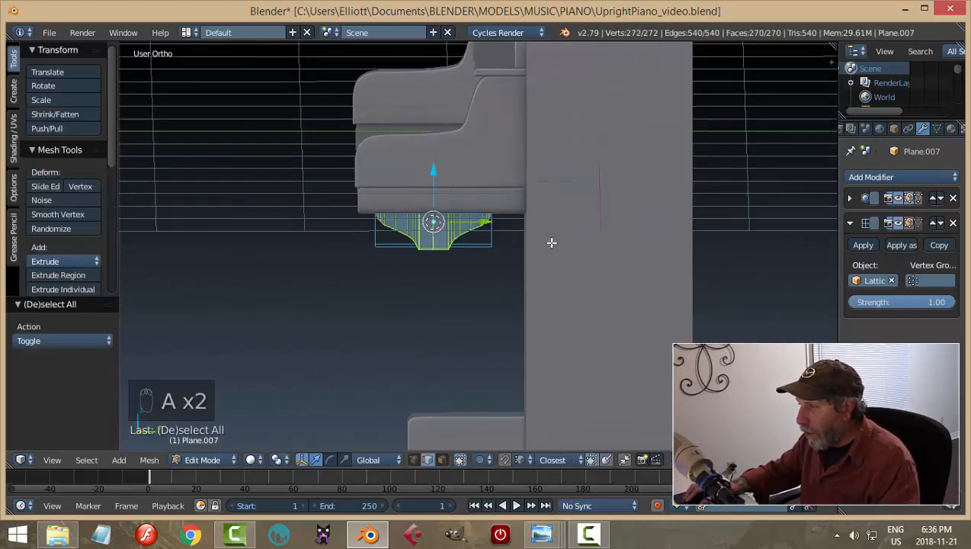
{"action": "scroll", "coordinate": [550, 242], "scroll_direction": "up", "scroll_amount": 2}
{"action": "key", "text": "Tab"}
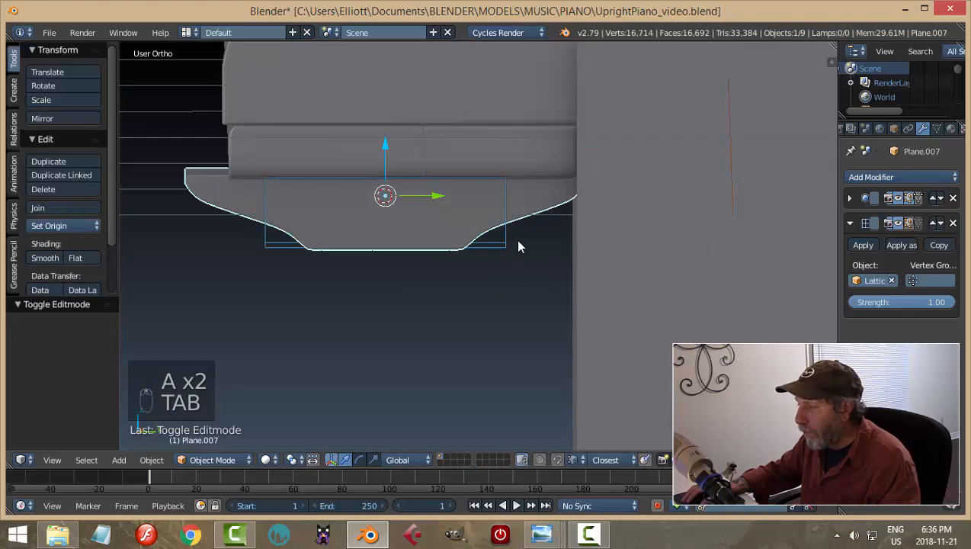
Apply the Lattice modifier on the leg top
{"action": "right_click", "coordinate": [503, 253]}
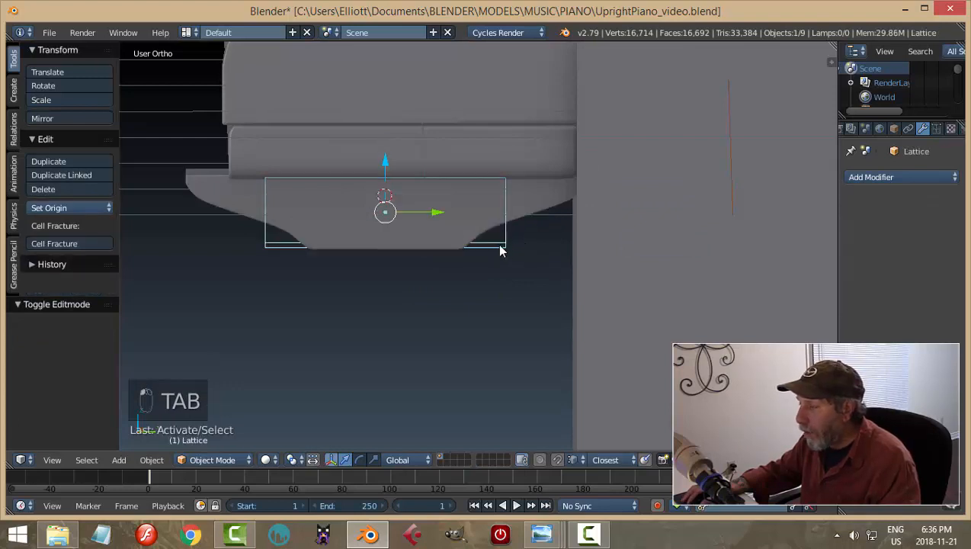
{"action": "mouse_move", "coordinate": [497, 245]}
{"action": "middle_mouse_down"}
{"action": "mouse_move", "coordinate": [488, 244]}
{"action": "mouse_move", "coordinate": [496, 242]}
{"action": "middle_mouse_up"}
{"action": "right_click", "coordinate": [333, 208]}
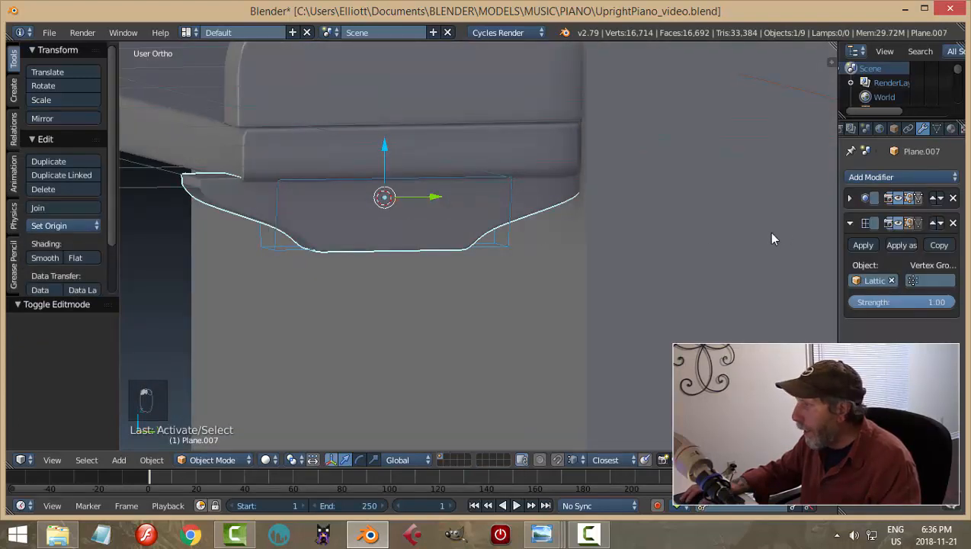
{"action": "left_click", "coordinate": [863, 245]}
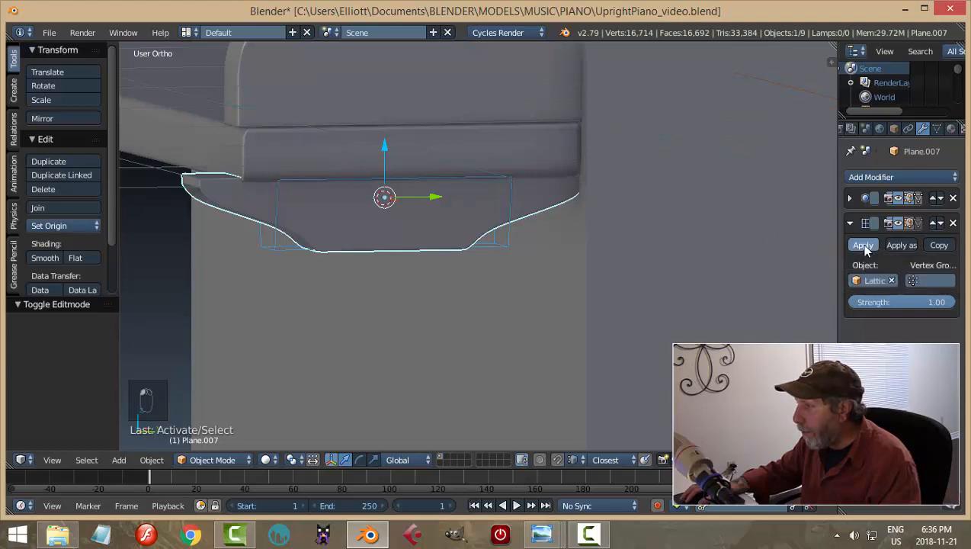
Delete the lattice object around the leg top and reselect the leg top
{"action": "right_click", "coordinate": [511, 195]}
{"action": "key", "text": "x"}
{"action": "left_click", "coordinate": [486, 188]}
{"action": "right_click", "coordinate": [524, 210]}
In the right side wireframe view, scale the whole leg top mesh to about 0.586 along Y to fit the reference drawing
{"action": "middle_click_drag", "start_coordinate": [572, 219], "coordinate": [548, 229]}
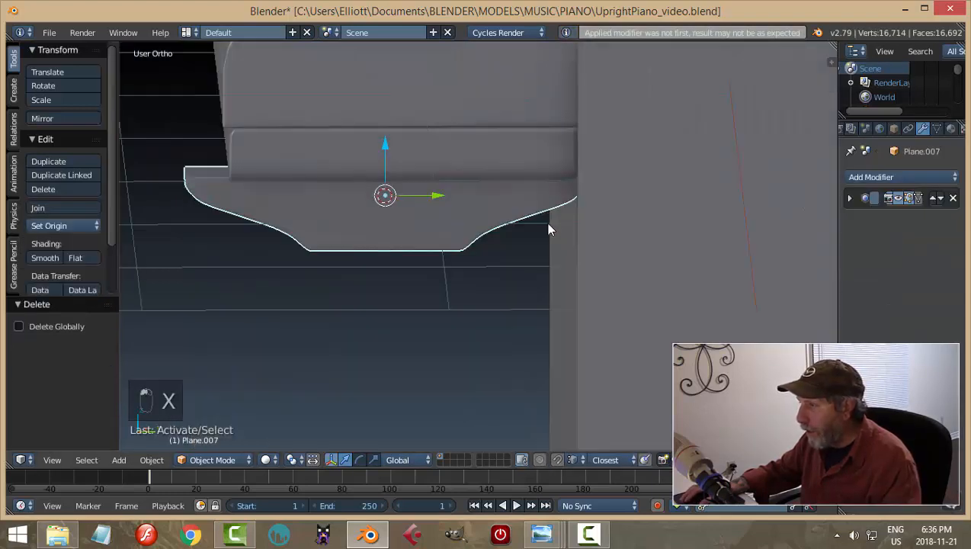
{"action": "key", "text": "Tab"}
{"action": "left_click", "coordinate": [662, 222]}
{"action": "key", "text": "a"}
{"action": "key", "text": "a"}
{"action": "key", "text": "a"}
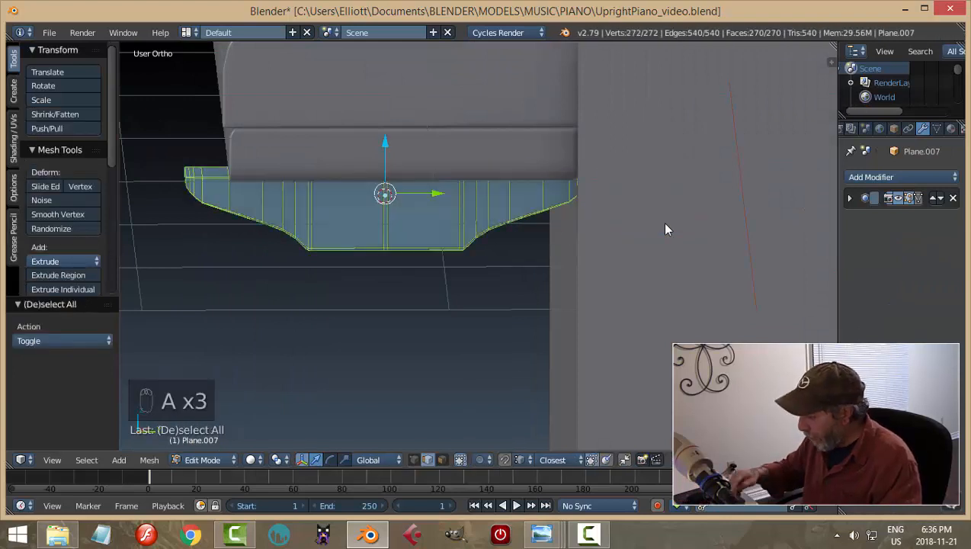
{"action": "key", "text": "KP_3"}
{"action": "key", "text": "z"}
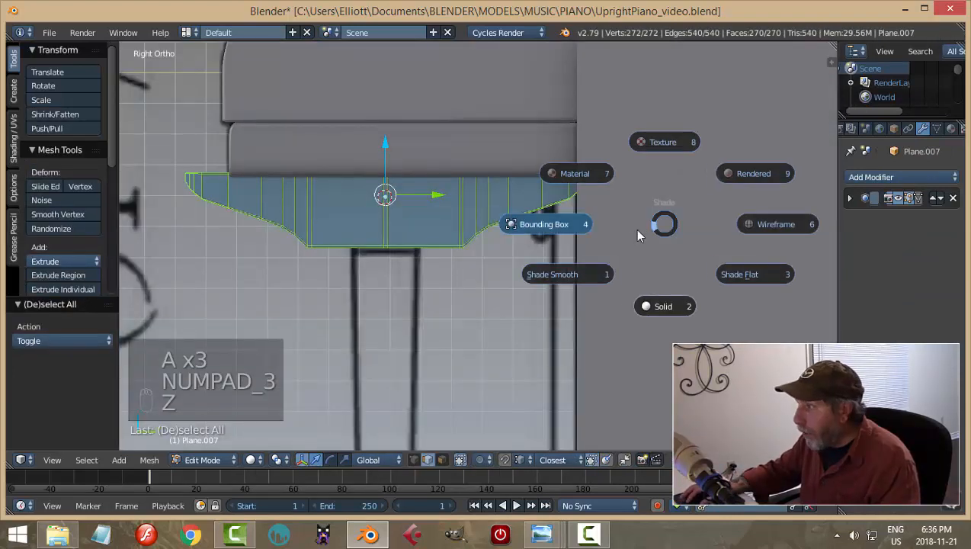
{"action": "left_click", "coordinate": [759, 227]}
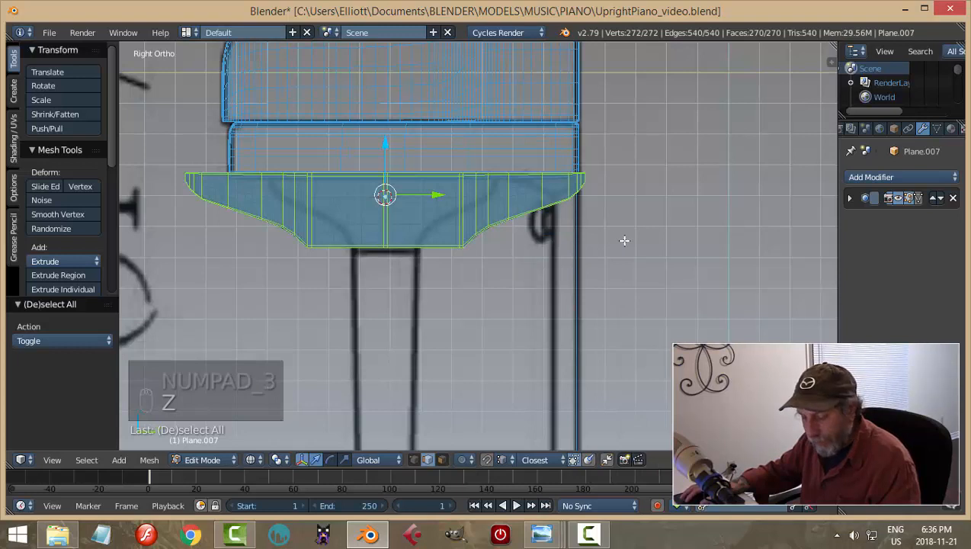
{"action": "key", "text": "s"}
{"action": "key", "text": "y"}
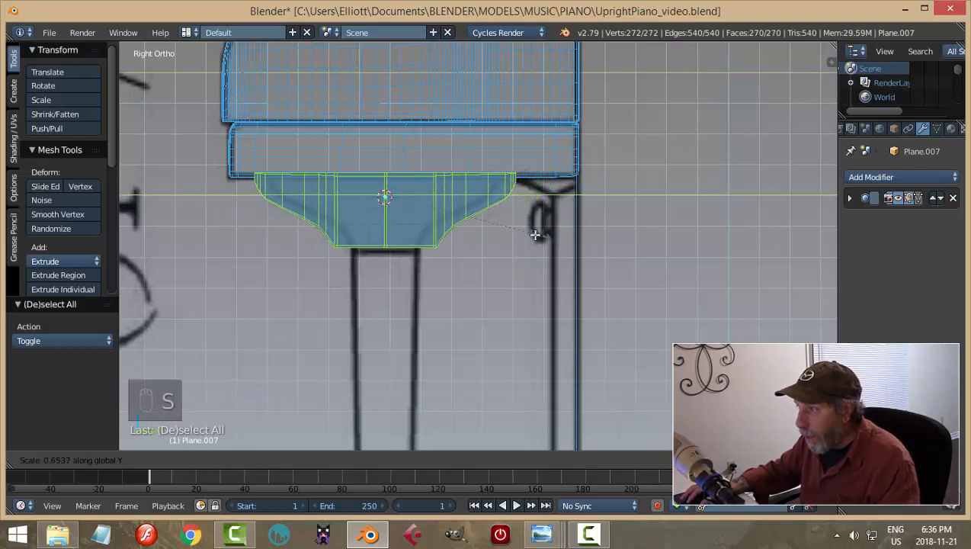
{"action": "left_click", "coordinate": [522, 234]}
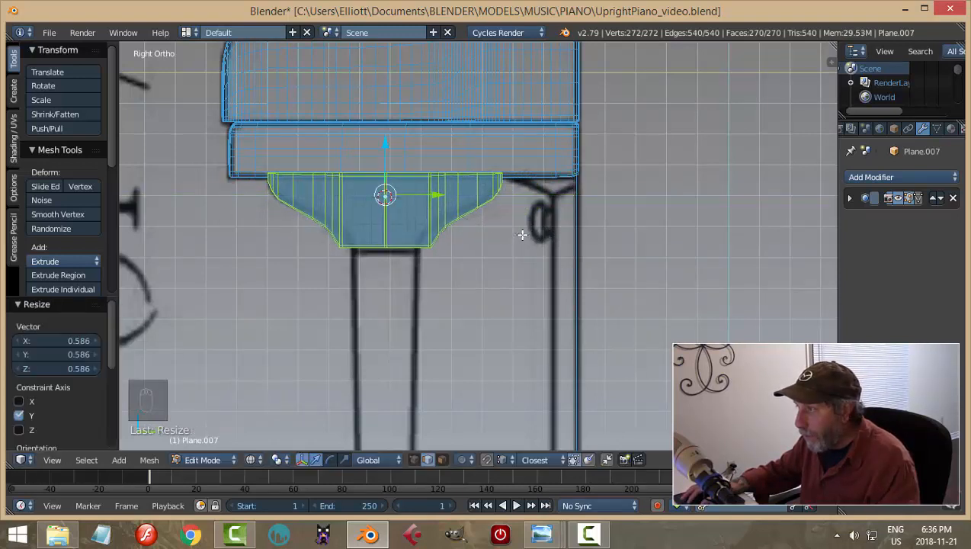
Return to Object Mode with solid shading and examine the narrowed leg top from the front and from below
{"action": "key", "text": "z"}
{"action": "left_click", "coordinate": [552, 323]}
{"action": "middle_click_drag", "start_coordinate": [429, 269], "coordinate": [522, 271]}
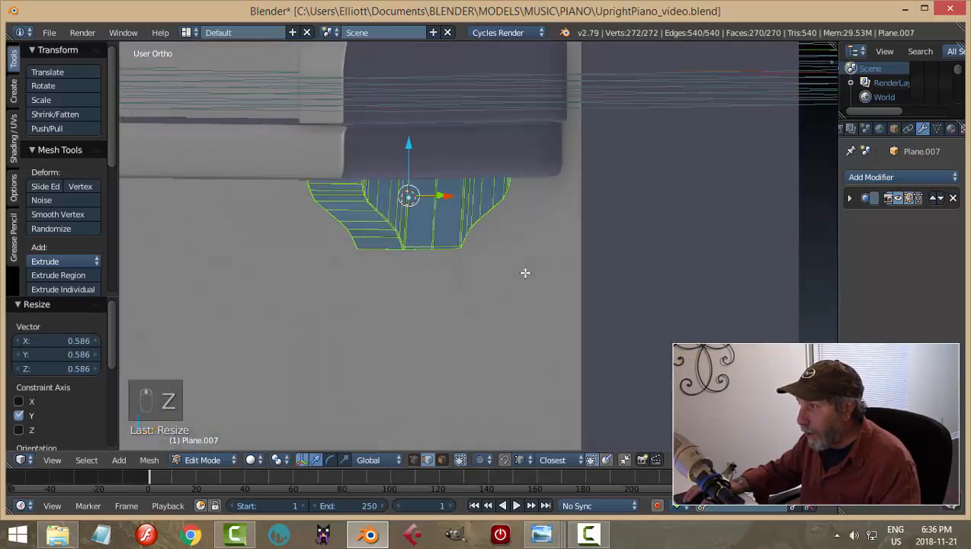
{"action": "key", "text": "Tab"}
{"action": "left_click", "coordinate": [438, 267]}
{"action": "key", "text": "KP_1"}
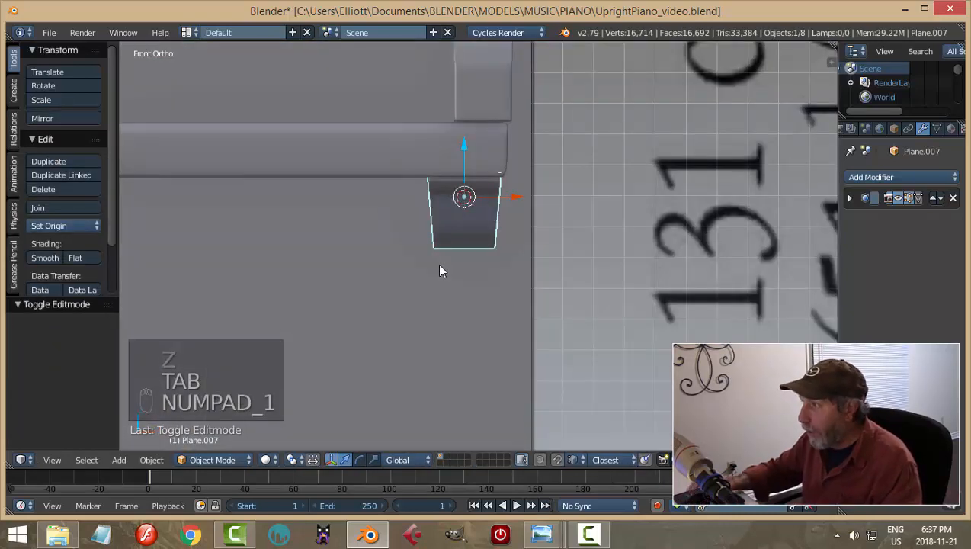
{"action": "key", "text": "a"}
{"action": "key", "text": "a"}
{"action": "middle_click_drag", "start_coordinate": [477, 270], "coordinate": [366, 201]}
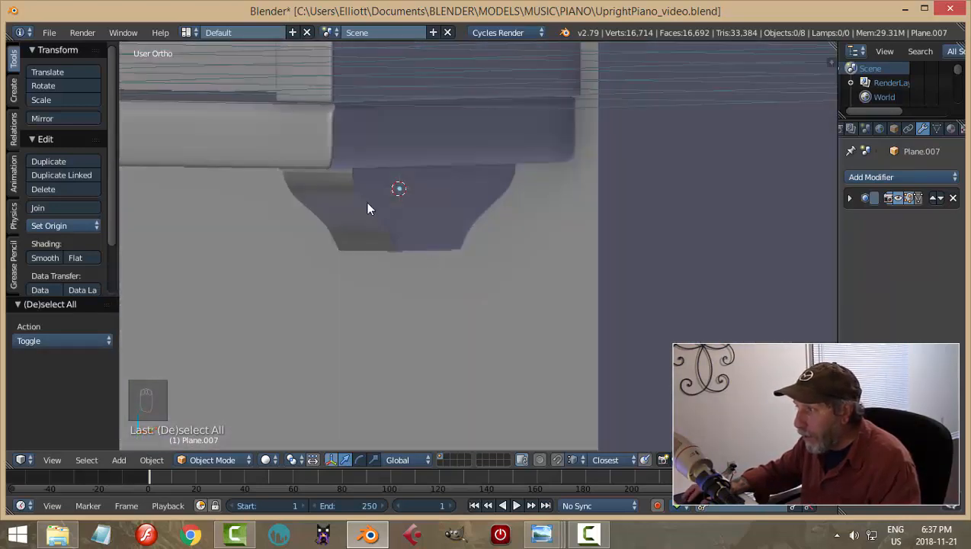
{"action": "right_click", "coordinate": [414, 228]}
{"action": "middle_click_drag", "start_coordinate": [413, 228], "coordinate": [402, 136]}
{"action": "left_click_drag", "start_coordinate": [396, 125], "coordinate": [395, 127]}
{"action": "key", "text": "a"}
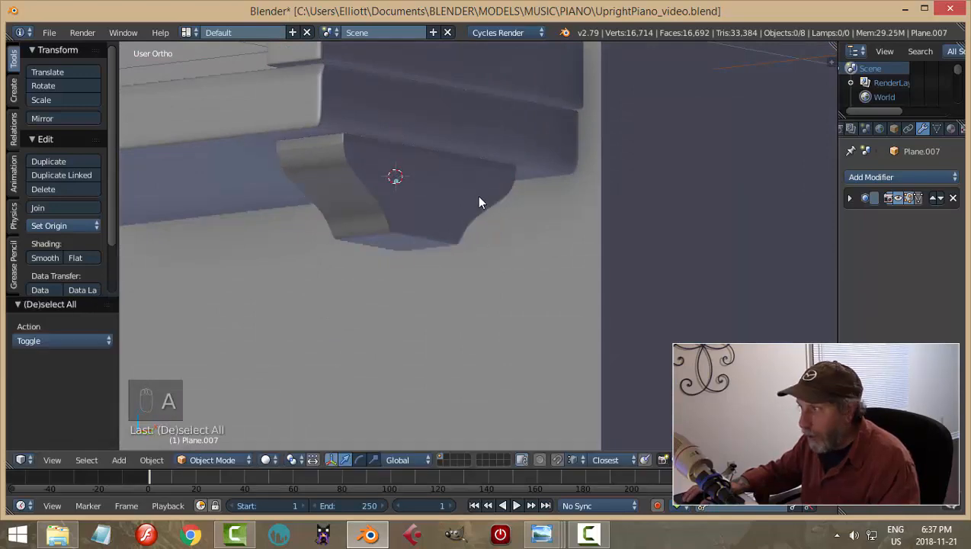
{"action": "middle_click_drag", "start_coordinate": [479, 200], "coordinate": [534, 234]}
Compare the leg top's outline with the front reference drawing in wireframe shading
{"action": "key", "text": "KP_1"}
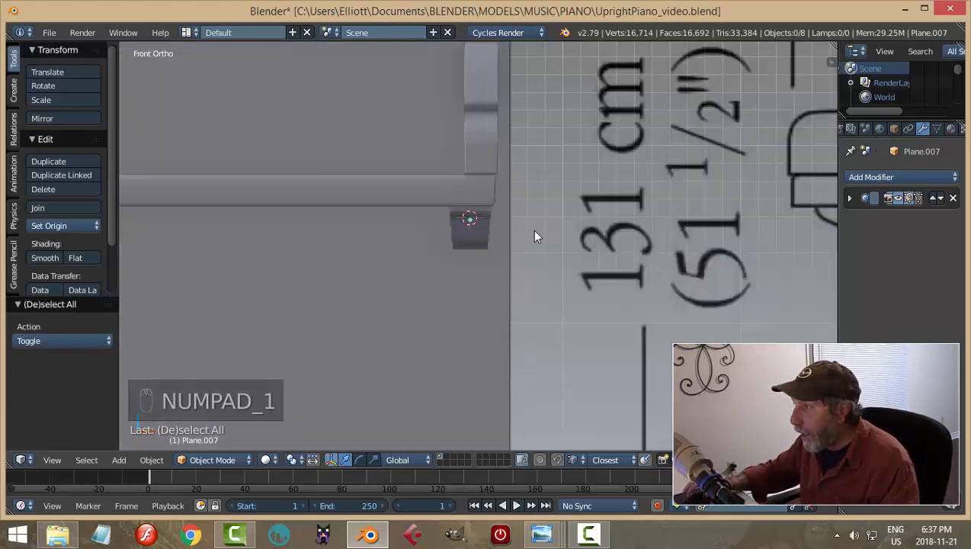
{"action": "key", "text": "z"}
{"action": "left_click", "coordinate": [606, 230]}
{"action": "scroll", "coordinate": [564, 252], "scroll_direction": "up", "scroll_amount": 2}
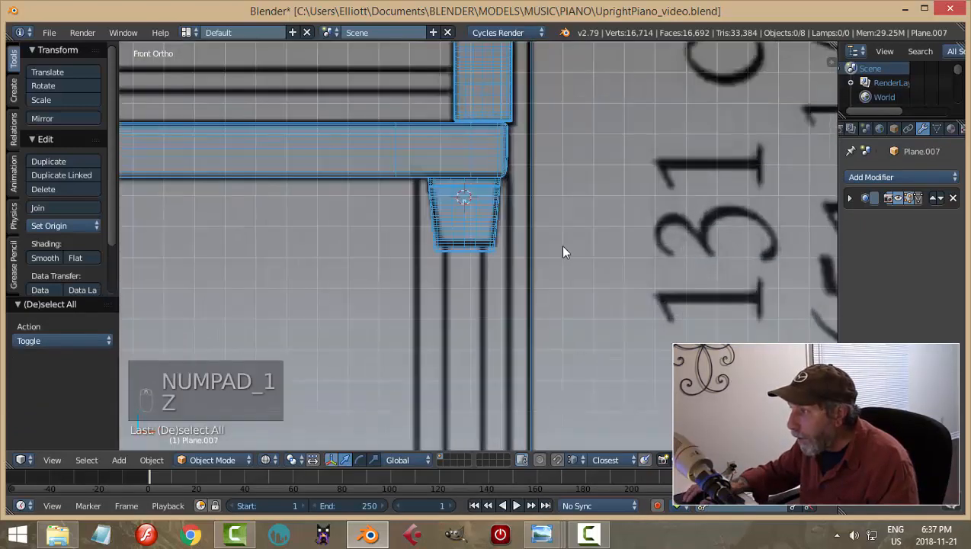
{"action": "scroll", "coordinate": [481, 249], "scroll_direction": "up", "scroll_amount": 2}
{"action": "scroll", "coordinate": [479, 244], "scroll_direction": "down", "scroll_amount": 2}
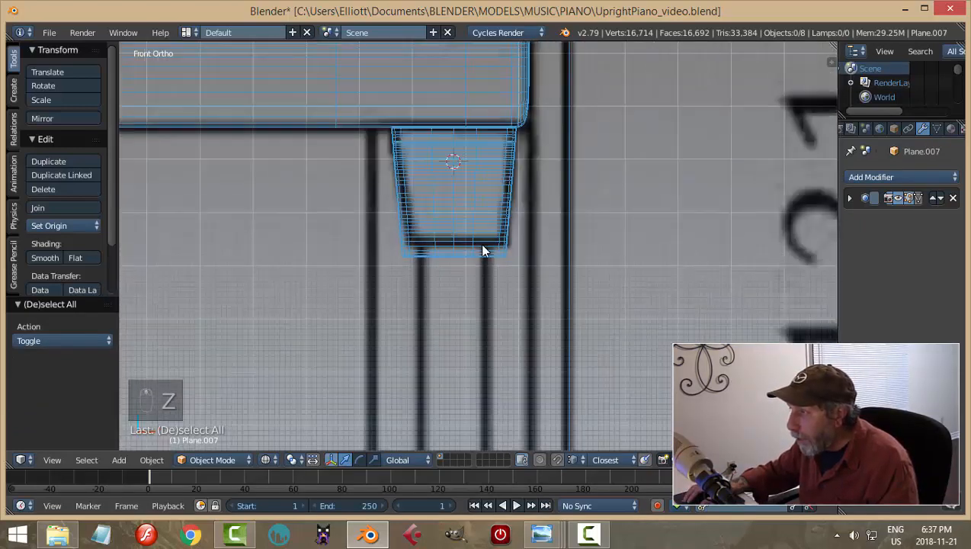
Select the leg top, switch to solid shading with its underside in view, and open it in Edit Mode
{"action": "right_click", "coordinate": [479, 255]}
{"action": "middle_click_drag", "start_coordinate": [601, 271], "coordinate": [571, 258]}
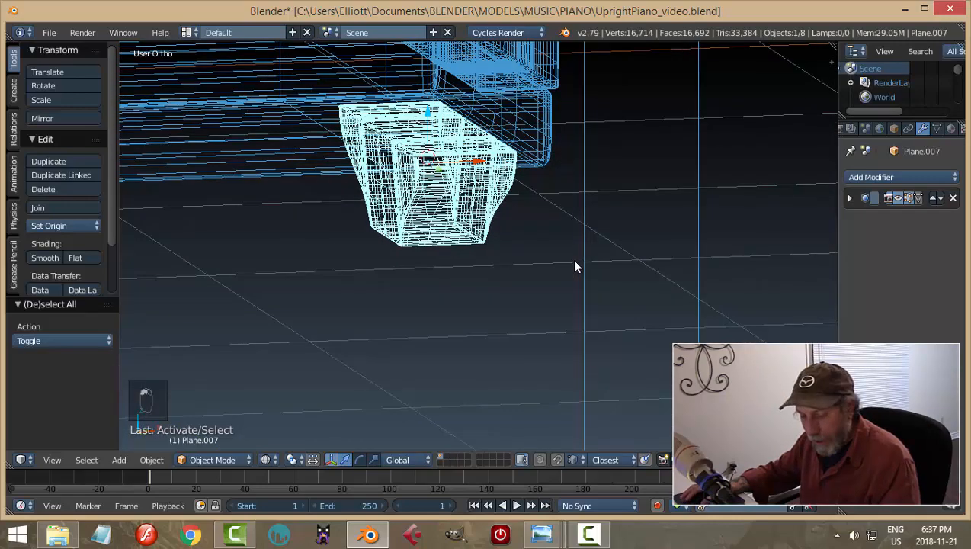
{"action": "key", "text": "z"}
{"action": "left_click", "coordinate": [589, 343]}
{"action": "middle_click_drag", "start_coordinate": [589, 344], "coordinate": [578, 298]}
{"action": "key", "text": "ctrl+Tab"}
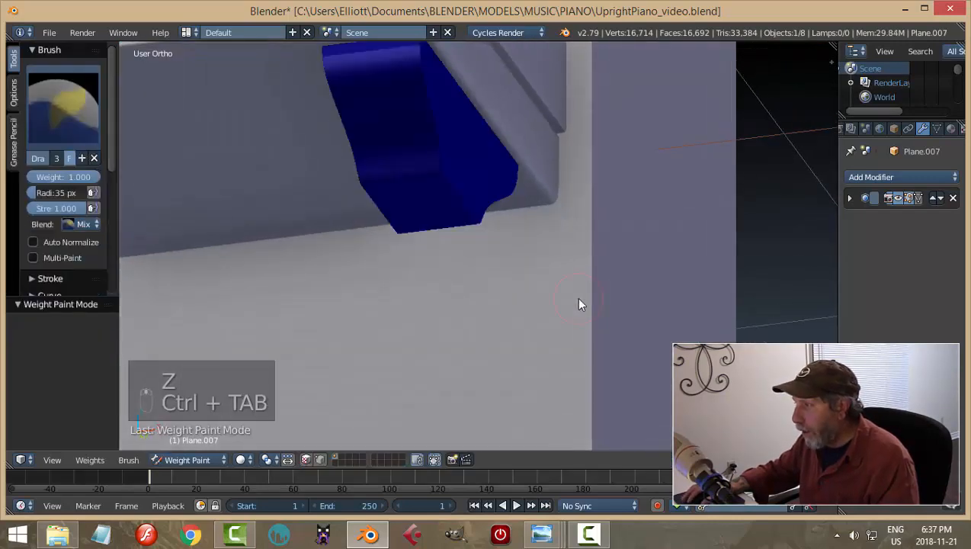
{"action": "left_click", "coordinate": [175, 460]}
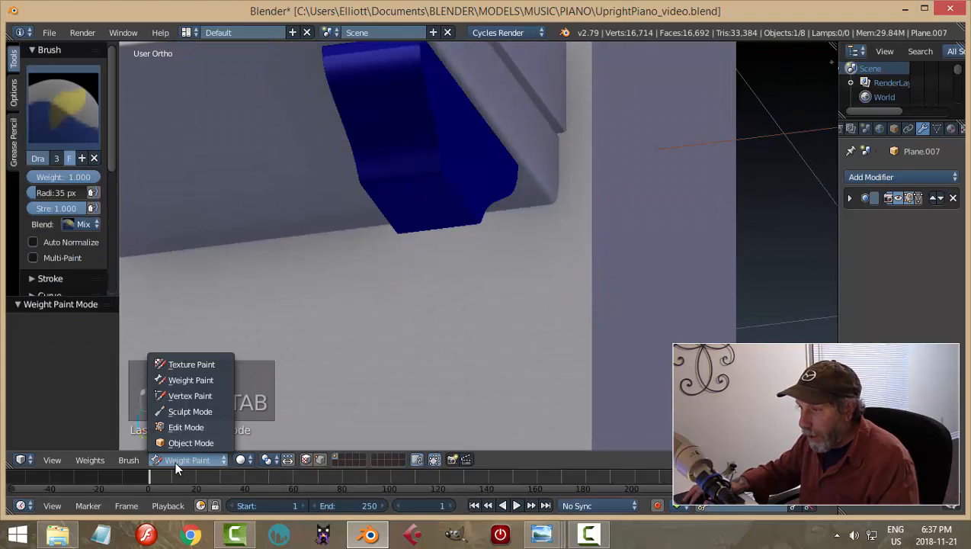
{"action": "left_click", "coordinate": [199, 426]}
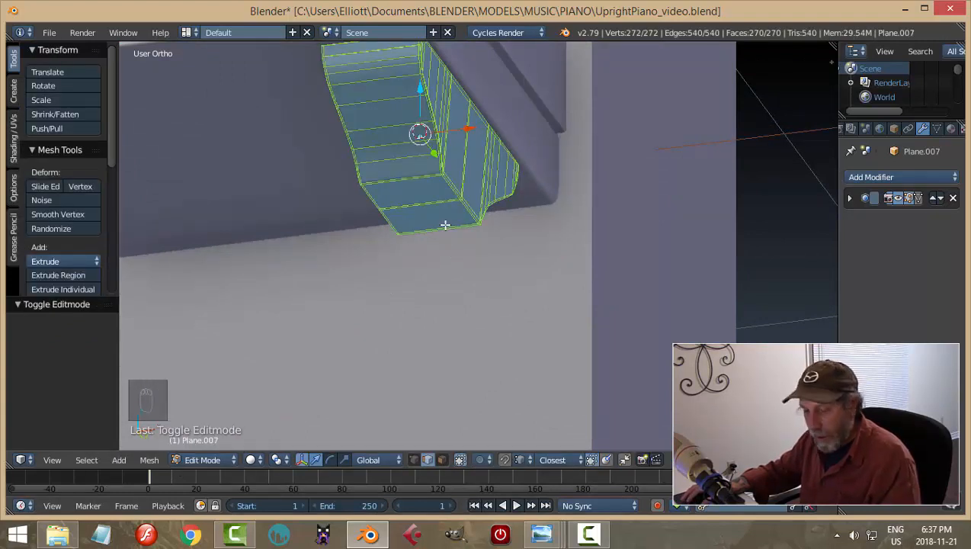
Snap the 3D cursor to the two selected bottom faces of the leg top and return to Object Mode
{"action": "key", "text": "a"}
{"action": "key", "text": "ctrl+Tab"}
{"action": "left_click", "coordinate": [417, 240]}
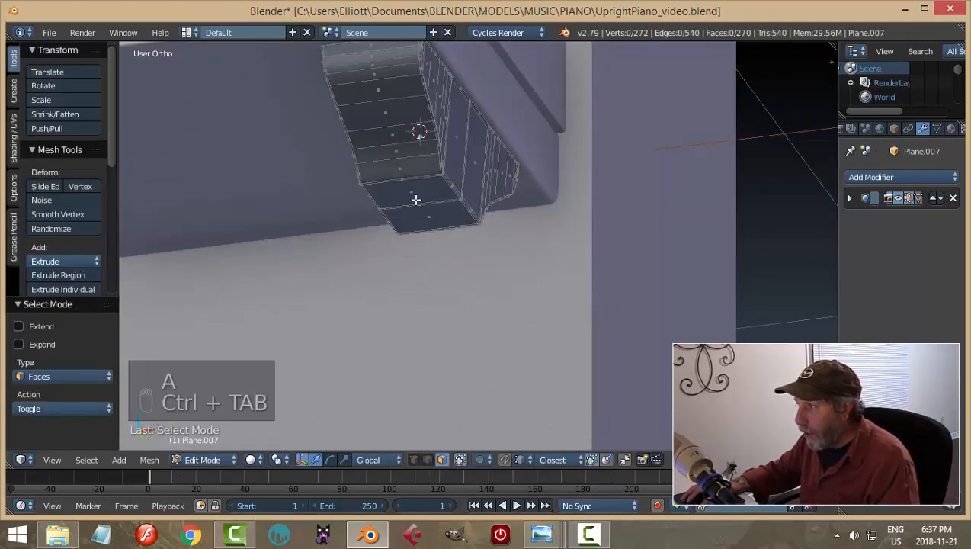
{"action": "right_click", "coordinate": [416, 200]}
{"action": "right_click", "coordinate": [438, 215], "text": "shift"}
{"action": "key", "text": "shift+s"}
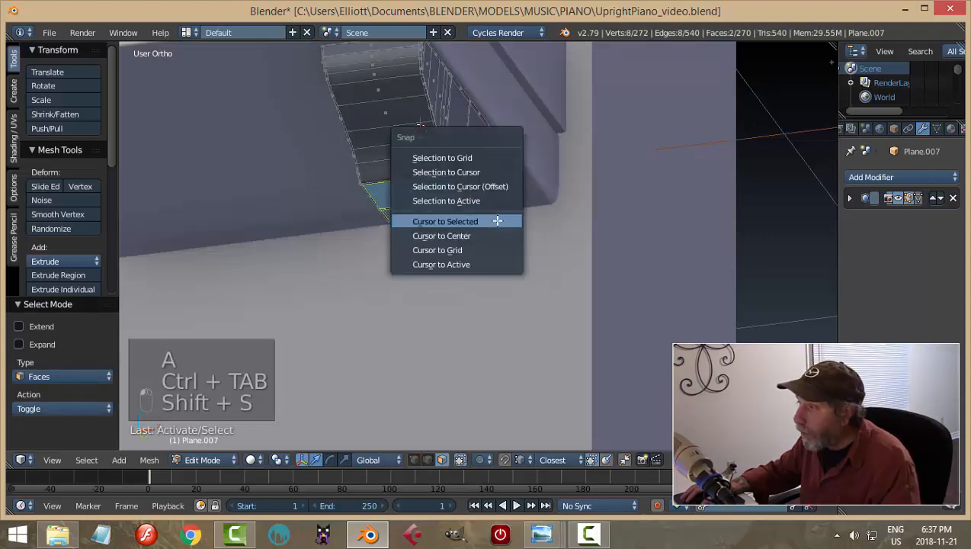
{"action": "left_click", "coordinate": [499, 222]}
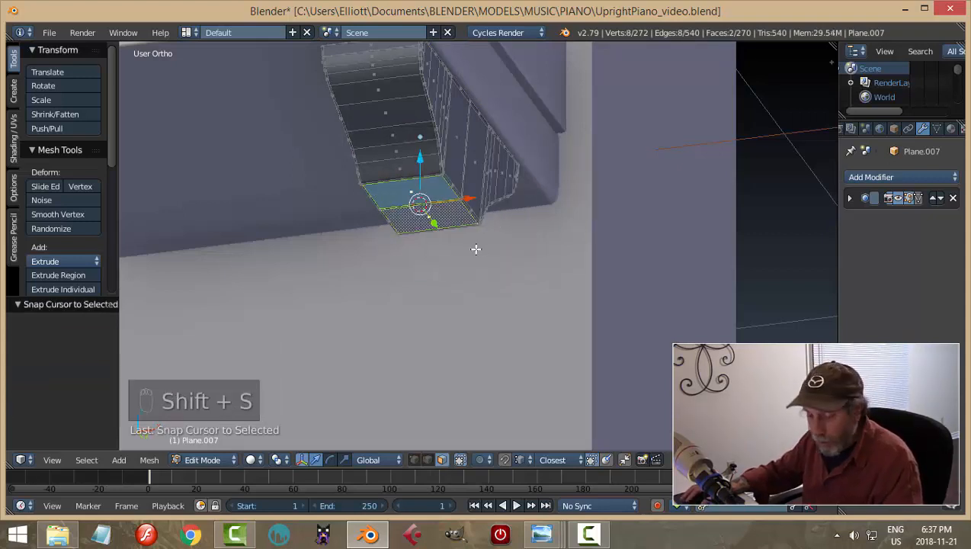
{"action": "key", "text": "a"}
{"action": "key", "text": "Tab"}
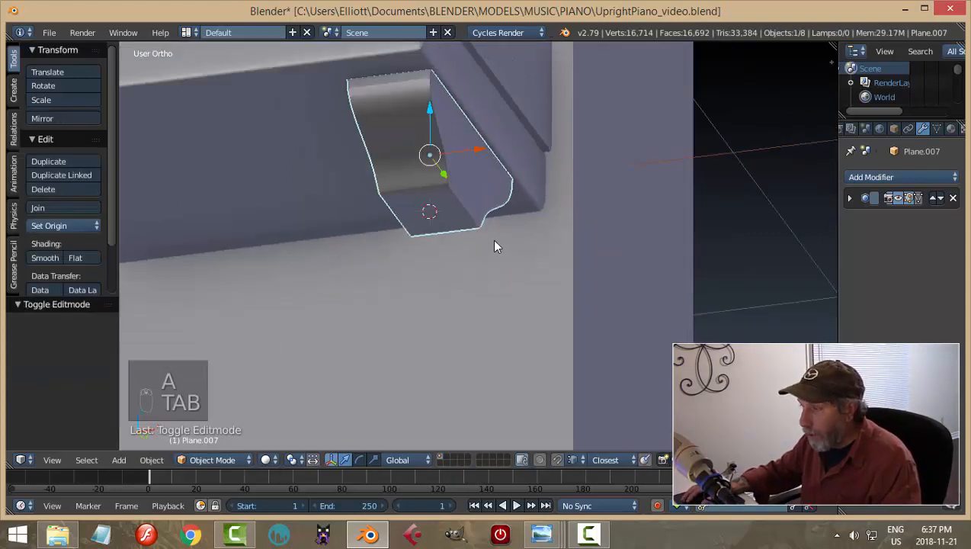
Add a cube at the 3D cursor under the leg top and scale its mesh to about 0.089 in Edit Mode
{"action": "key", "text": "shift+a"}
{"action": "mouse_move", "coordinate": [478, 148]}
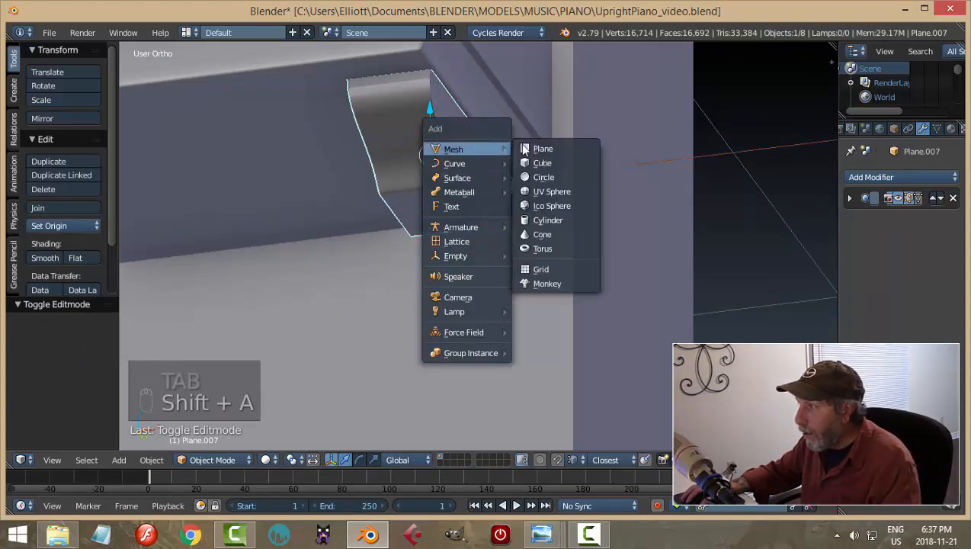
{"action": "left_click", "coordinate": [542, 162]}
{"action": "key", "text": "Tab"}
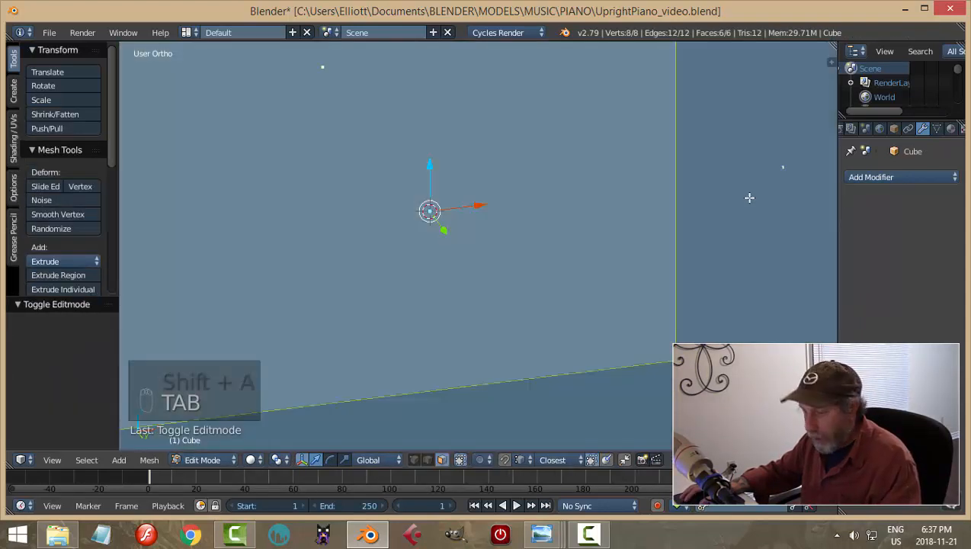
{"action": "key", "text": "s"}
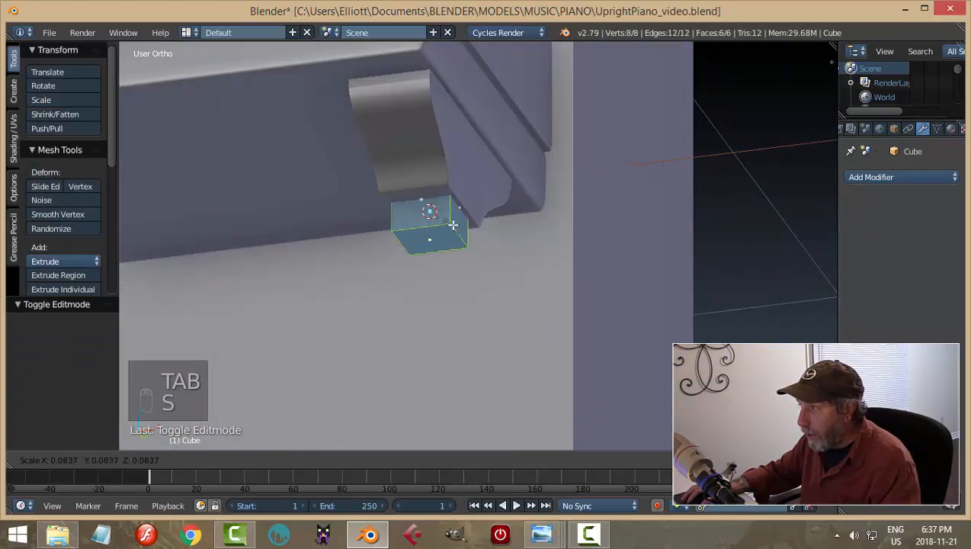
{"action": "left_click", "coordinate": [458, 226]}
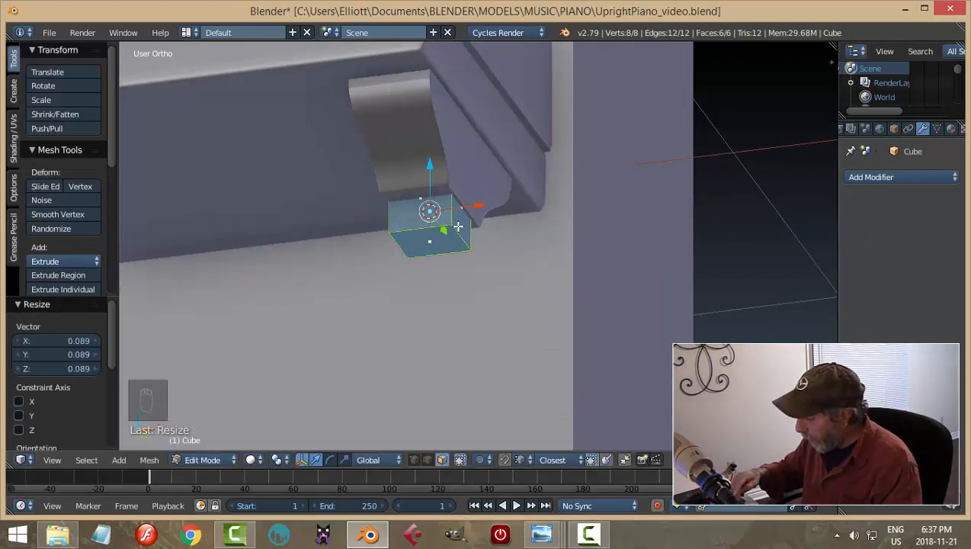
In the front wireframe view, scale the cube to about 0.806 to fit the leg's width, and check it against the side reference
{"action": "key", "text": "KP_1"}
{"action": "key", "text": "z"}
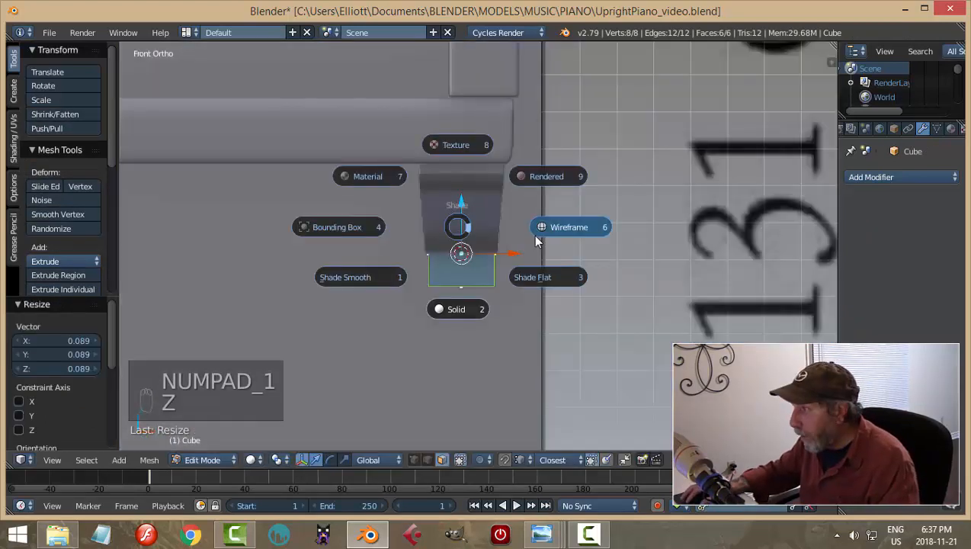
{"action": "left_click", "coordinate": [552, 225]}
{"action": "scroll", "coordinate": [568, 259], "scroll_direction": "up", "scroll_amount": 3}
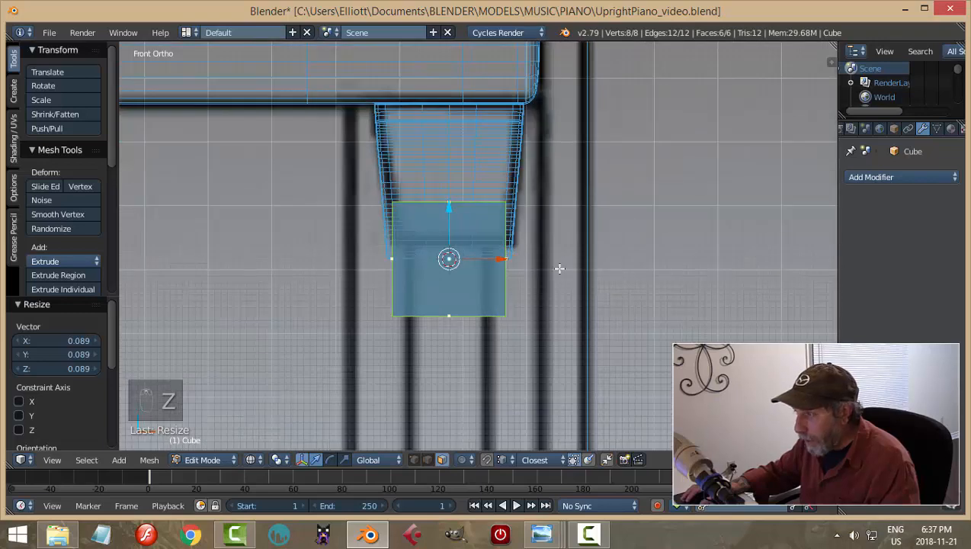
{"action": "key", "text": "s"}
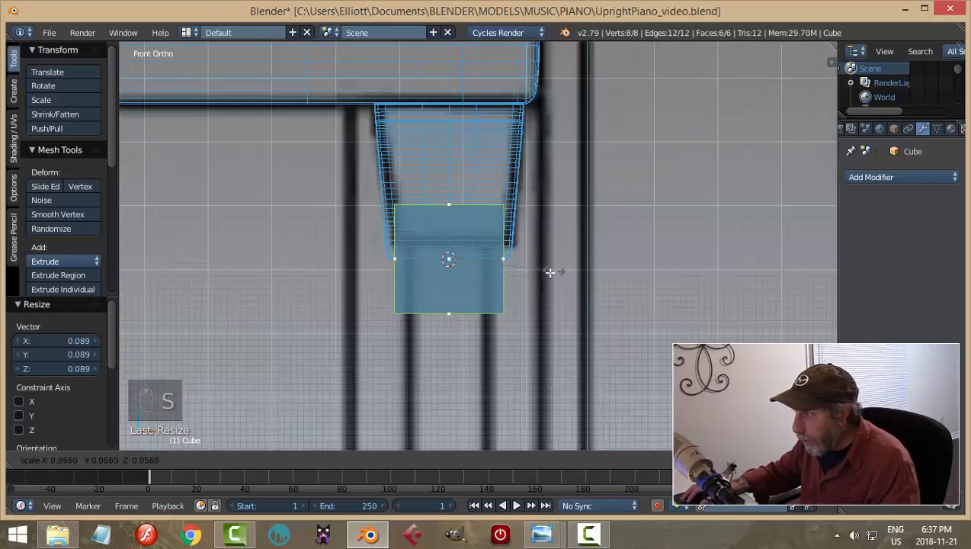
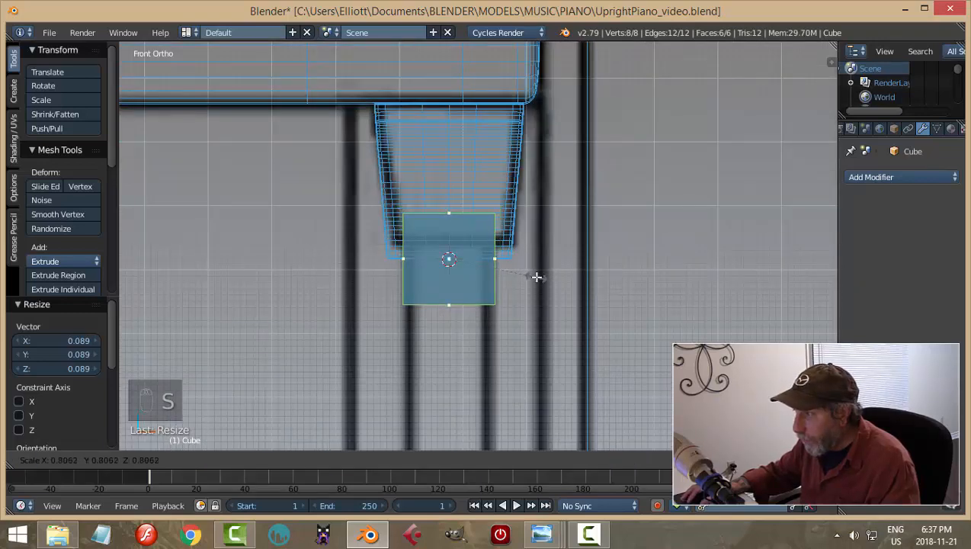
{"action": "left_click", "coordinate": [536, 277]}
{"action": "key", "text": "KP_3"}
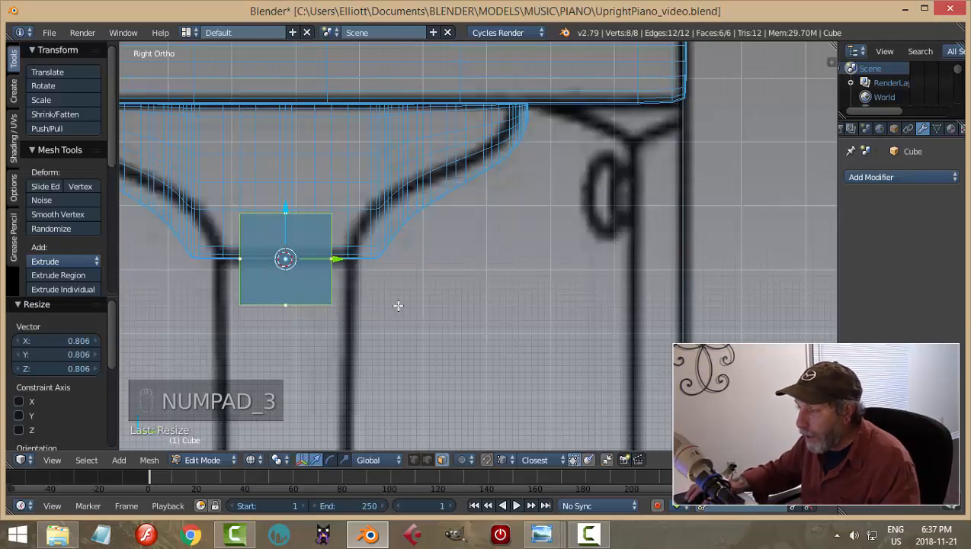
{"action": "scroll", "coordinate": [398, 306], "scroll_direction": "down", "scroll_amount": 6}
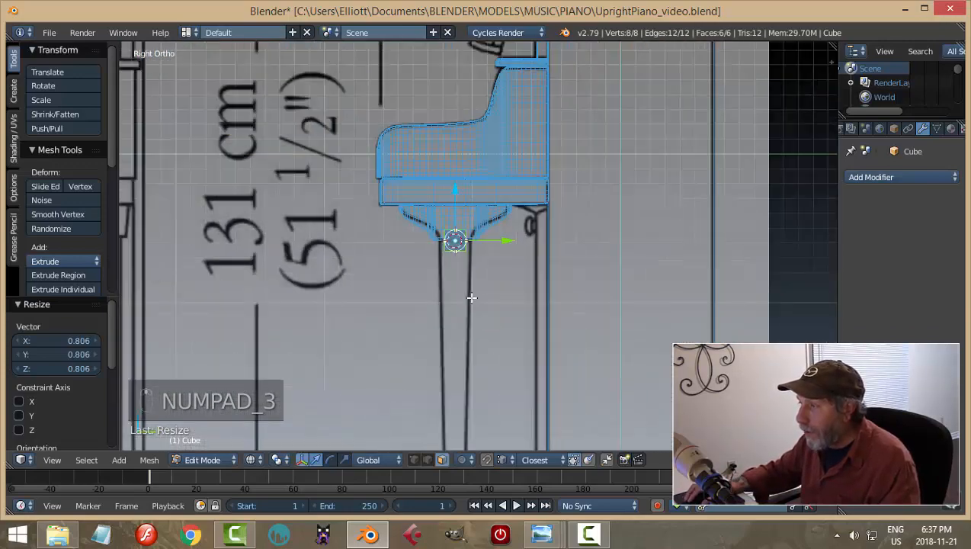
{"action": "scroll", "coordinate": [484, 292], "scroll_direction": "up", "scroll_amount": 6}
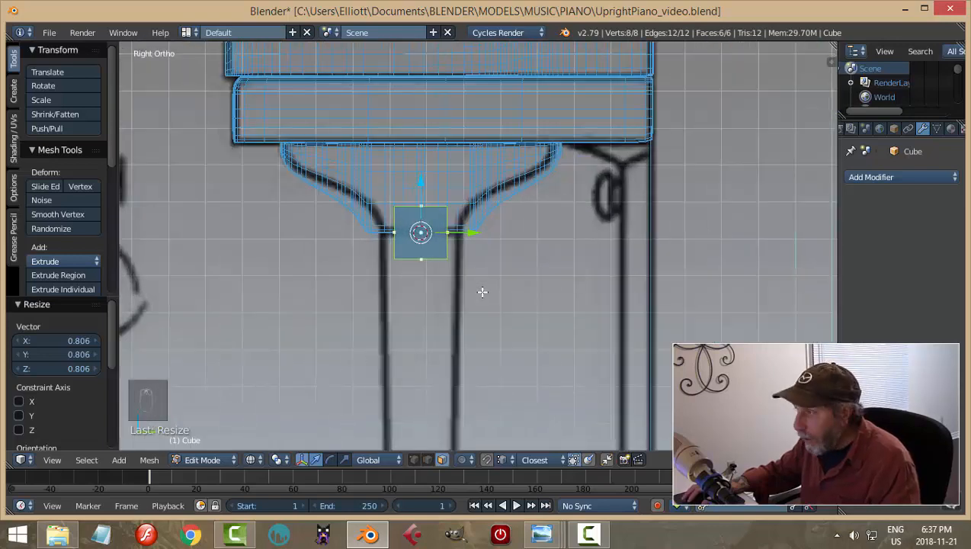
Scale the cube by 1.387 to match the leg's width in the side reference, and shift it -0.002 along X in front view
{"action": "key", "text": "s"}
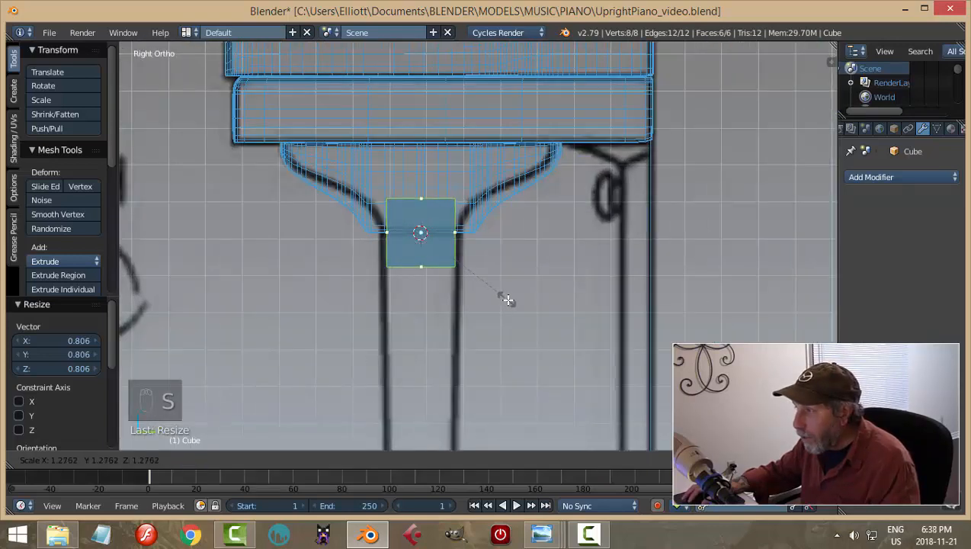
{"action": "left_click", "coordinate": [515, 303]}
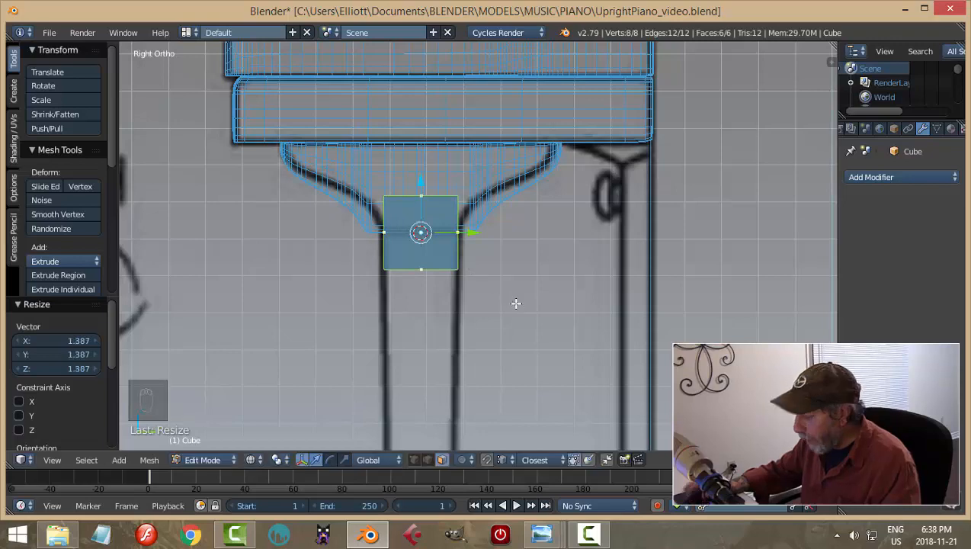
{"action": "key", "text": "KP_1"}
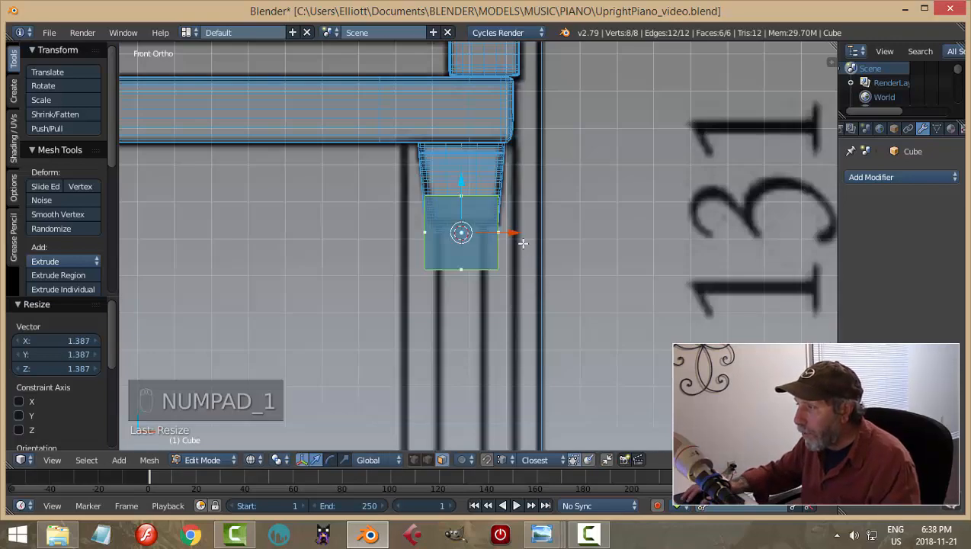
{"action": "left_click_drag", "start_coordinate": [518, 237], "coordinate": [511, 230]}
Scale the cube down to about 0.84 in front view and shift it -0.005 along X to centre it under the bracket
{"action": "scroll", "coordinate": [541, 267], "scroll_direction": "up", "scroll_amount": 2}
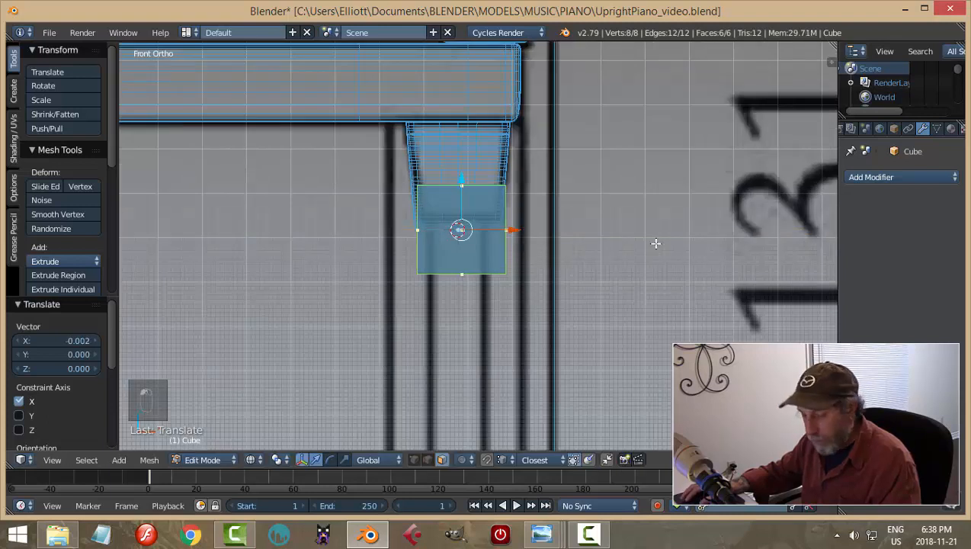
{"action": "key", "text": "s"}
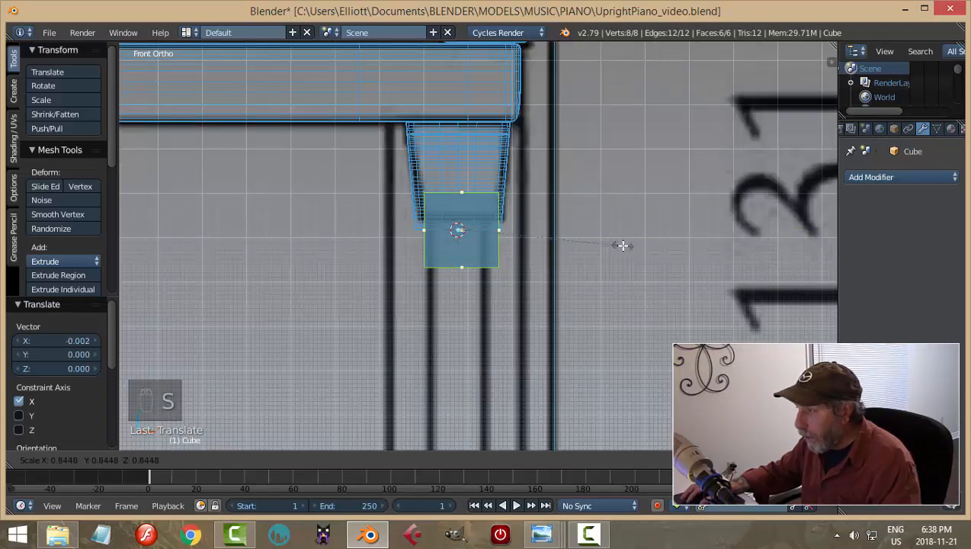
{"action": "left_click", "coordinate": [623, 245]}
{"action": "left_click_drag", "start_coordinate": [521, 228], "coordinate": [517, 228]}
{"action": "middle_click_drag", "start_coordinate": [588, 269], "coordinate": [476, 284]}
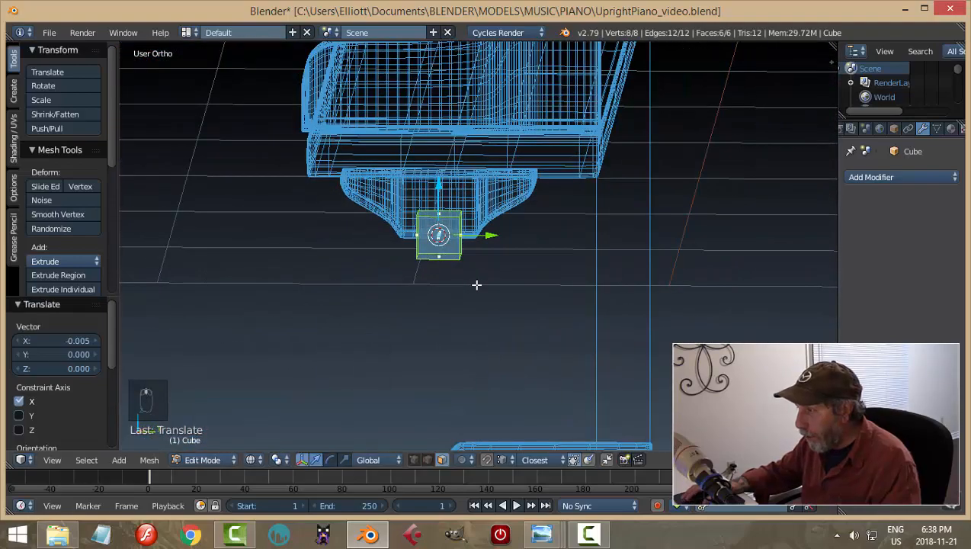
Lower the cube's top face about 0.05 along Z in side view, closer to the bracket's lower edge
{"action": "key", "text": "KP_3"}
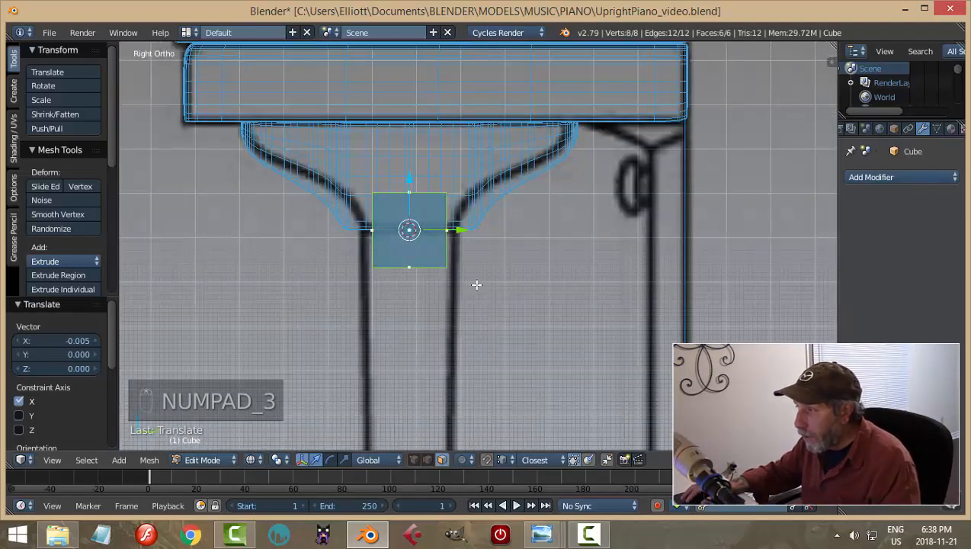
{"action": "key", "text": "a"}
{"action": "key", "text": "a"}
{"action": "key", "text": "b"}
{"action": "left_click_drag", "start_coordinate": [469, 203], "coordinate": [469, 203]}
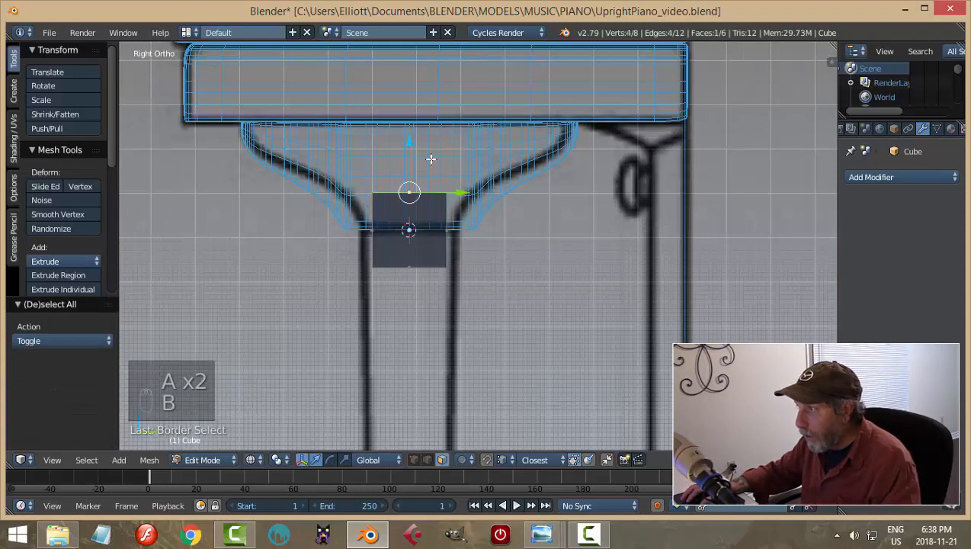
{"action": "key", "text": "g"}
{"action": "key", "text": "z"}
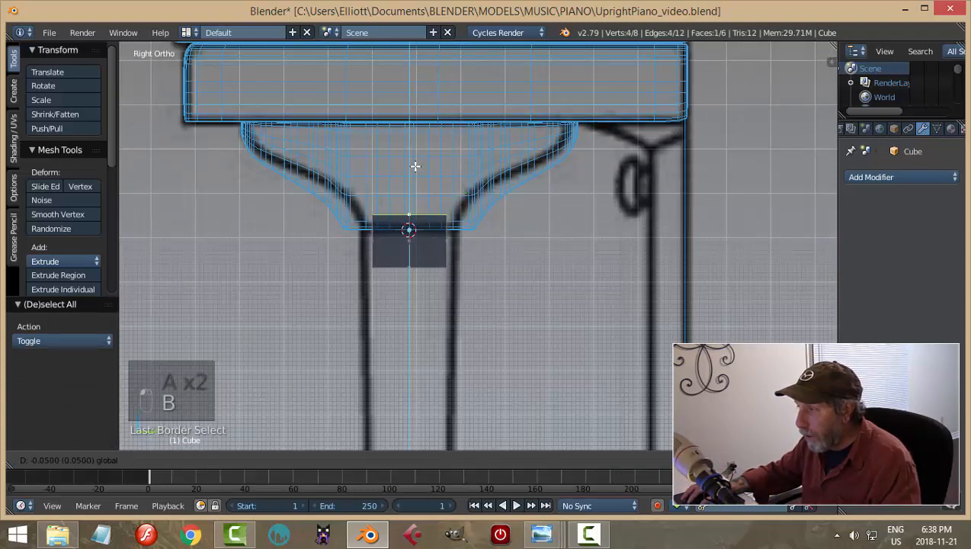
{"action": "left_click", "coordinate": [516, 245]}
Scale the whole block by 1.24 along Y to the leg's side-view width and nudge it along X in front view
{"action": "key", "text": "a"}
{"action": "key", "text": "a"}
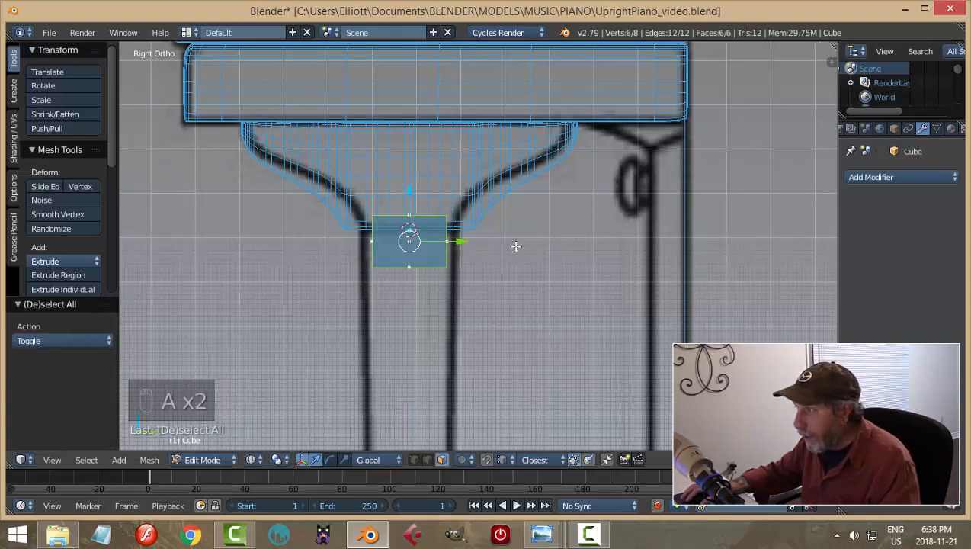
{"action": "scroll", "coordinate": [496, 279], "scroll_direction": "up", "scroll_amount": 2}
{"action": "key", "text": "s"}
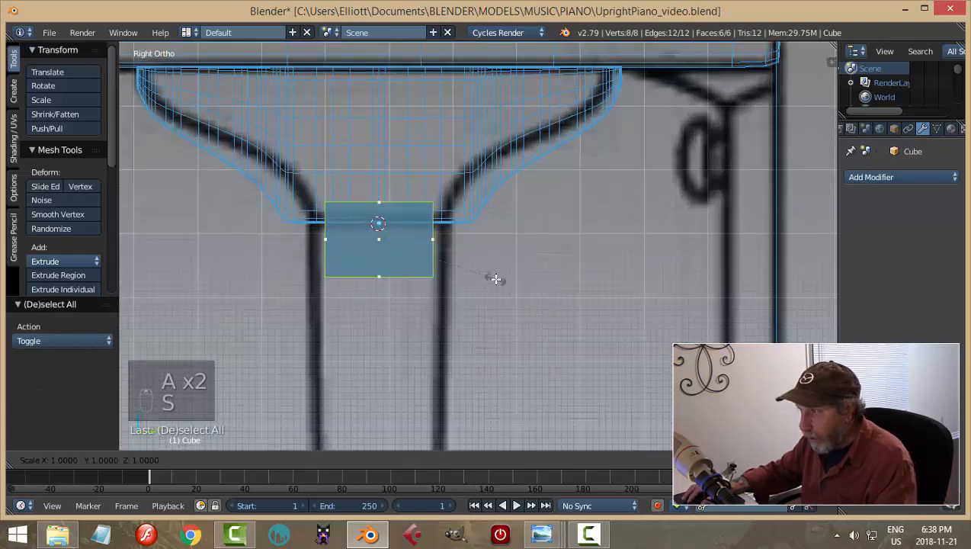
{"action": "key", "text": "y"}
{"action": "left_click", "coordinate": [525, 282]}
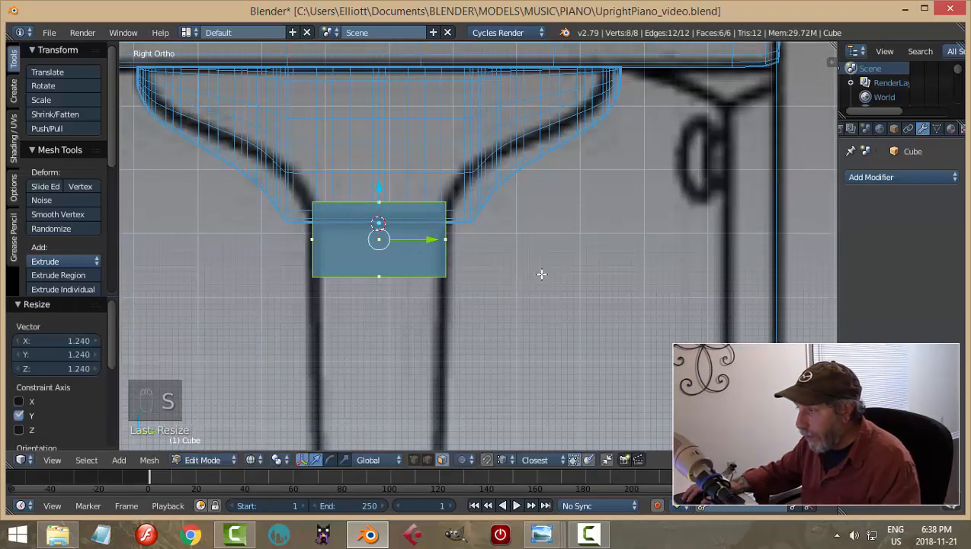
{"action": "key", "text": "KP_1"}
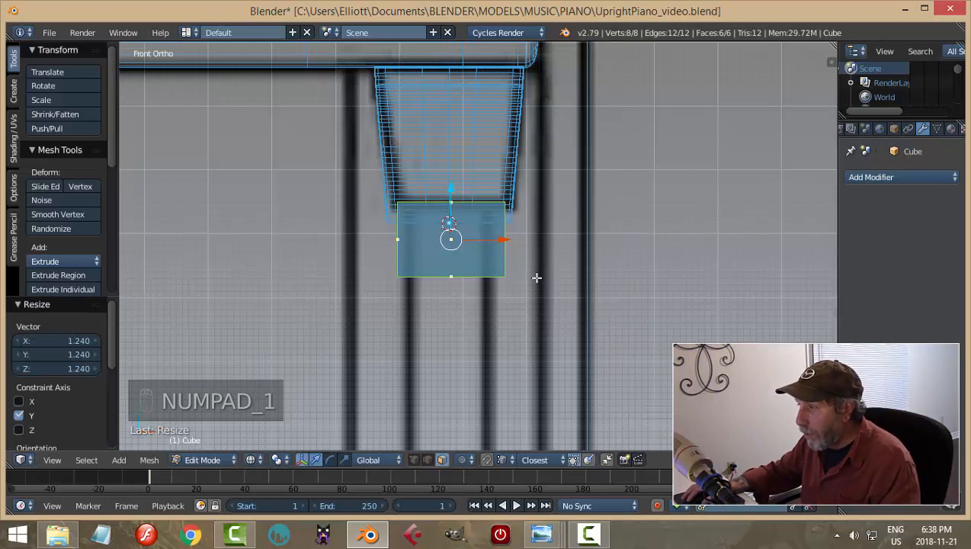
{"action": "left_click", "coordinate": [502, 241]}
{"action": "left_click", "coordinate": [501, 241]}
Move the block's bottom face down 1.468 along Z to reach the top of the foot block
{"action": "key", "text": "a"}
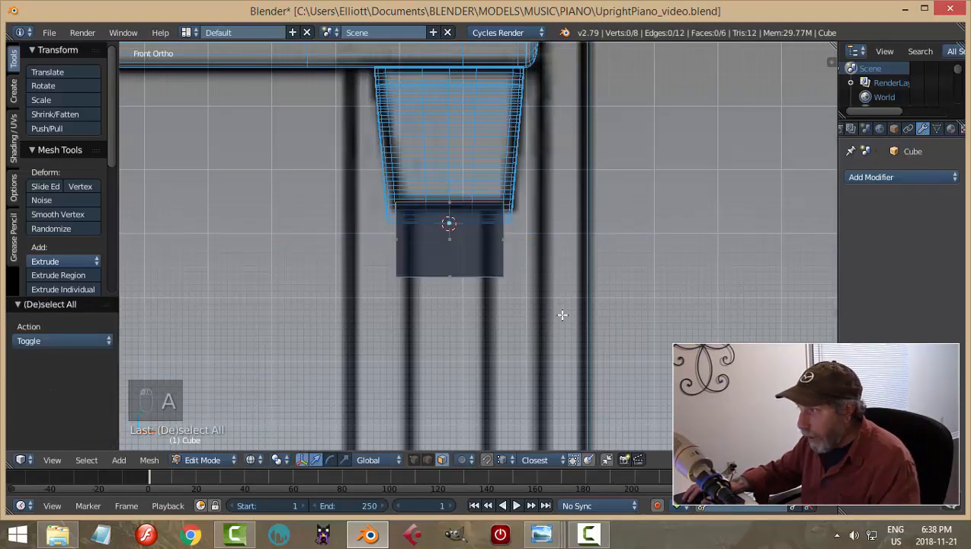
{"action": "key", "text": "b"}
{"action": "left_click_drag", "start_coordinate": [357, 254], "coordinate": [524, 306]}
{"action": "scroll", "coordinate": [522, 309], "scroll_direction": "down", "scroll_amount": 8}
{"action": "middle_click_drag", "start_coordinate": [528, 360], "coordinate": [535, 219], "text": "shift"}
{"action": "scroll", "coordinate": [532, 232], "scroll_direction": "down", "scroll_amount": 1}
{"action": "key", "text": "e"}
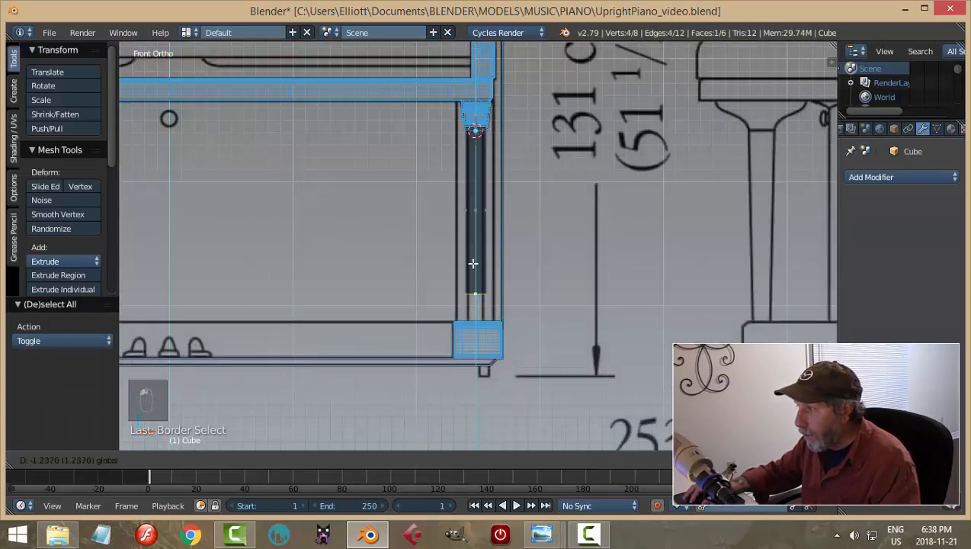
{"action": "left_click", "coordinate": [471, 279]}
Taper the leg by scaling its bottom face to 0.749 along X and about 0.77 along Y
{"action": "scroll", "coordinate": [596, 296], "scroll_direction": "up", "scroll_amount": 2}
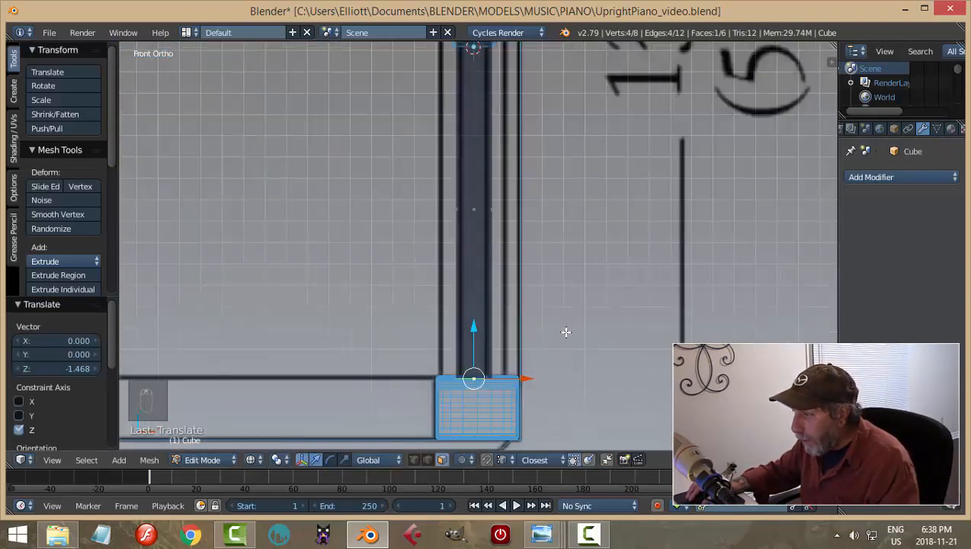
{"action": "scroll", "coordinate": [565, 332], "scroll_direction": "up", "scroll_amount": 1}
{"action": "middle_click_drag", "start_coordinate": [594, 310], "coordinate": [598, 240], "text": "shift"}
{"action": "key", "text": "s"}
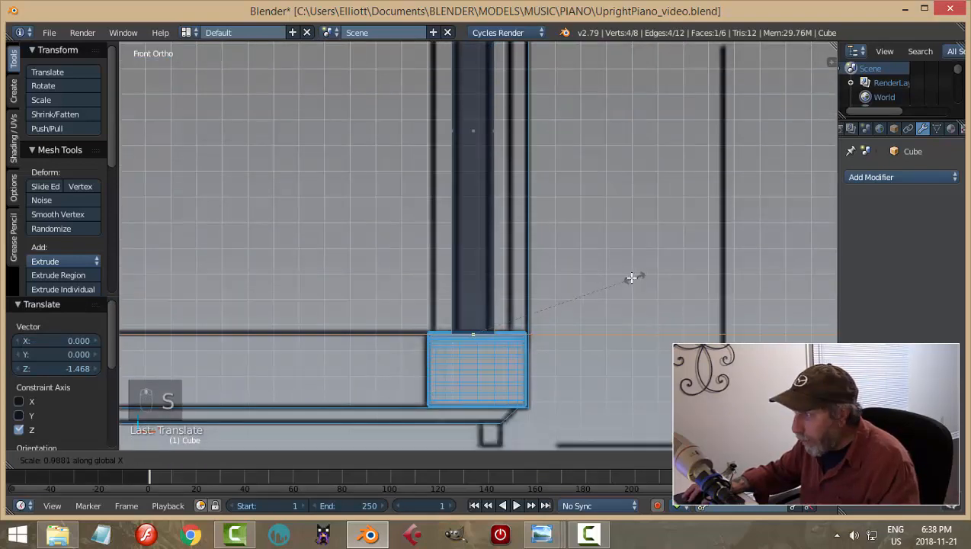
{"action": "key", "text": "x"}
{"action": "left_click", "coordinate": [594, 281]}
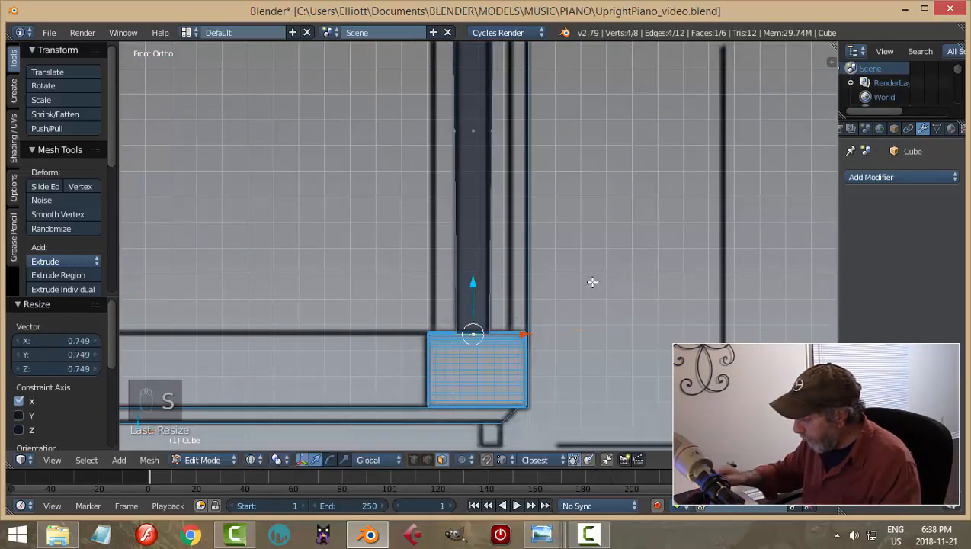
{"action": "key", "text": "KP_3"}
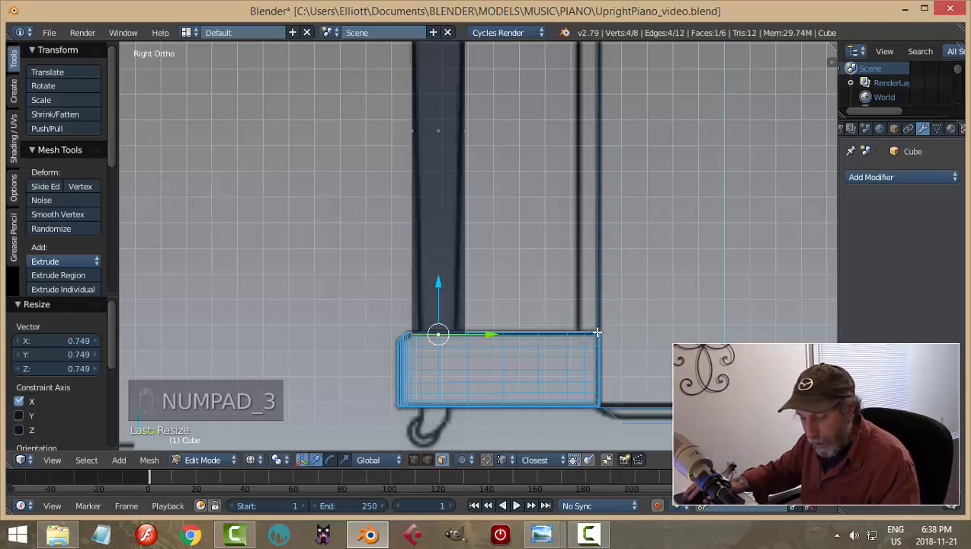
{"action": "key", "text": "s"}
{"action": "key", "text": "y"}
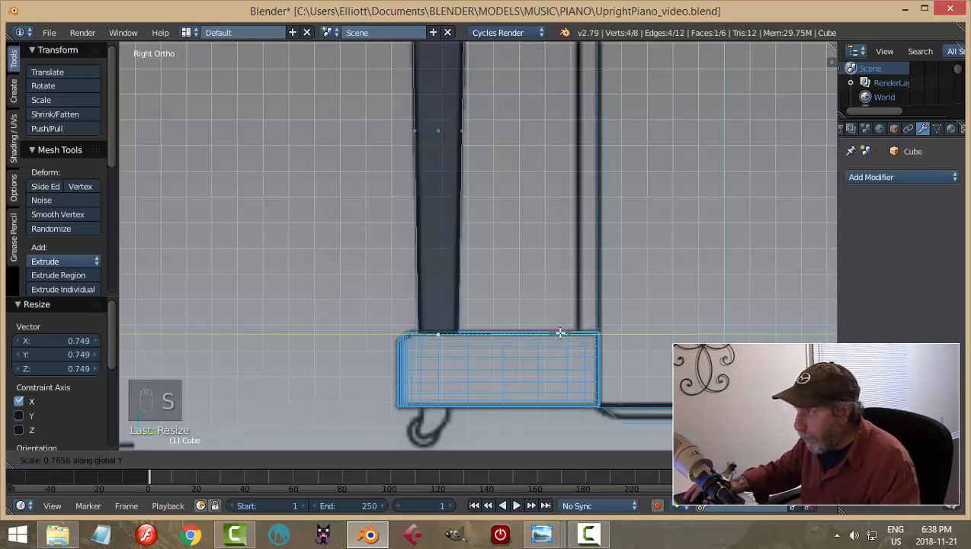
{"action": "left_click", "coordinate": [560, 332]}
Deselect the leg's geometry, switch the viewport to solid shading and return to Object Mode
{"action": "key", "text": "a"}
{"action": "key", "text": "z"}
{"action": "left_click", "coordinate": [563, 403]}
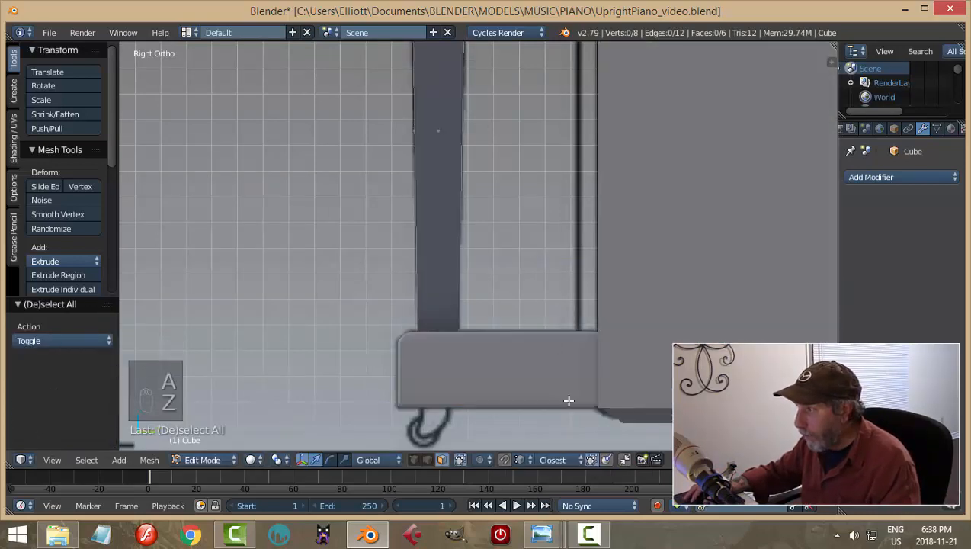
{"action": "scroll", "coordinate": [531, 269], "scroll_direction": "down", "scroll_amount": 3}
{"action": "middle_click_drag", "start_coordinate": [531, 269], "coordinate": [603, 275]}
{"action": "key", "text": "Tab"}
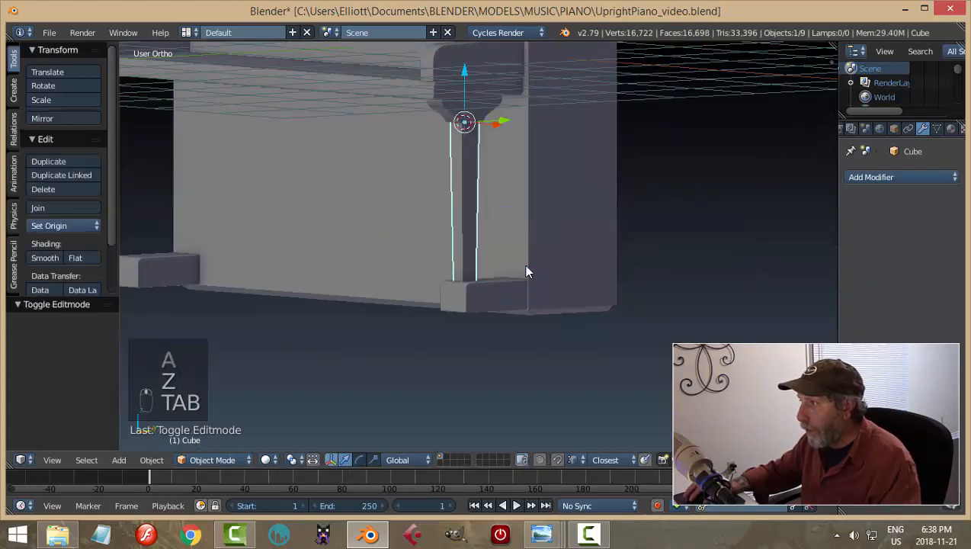
Add a Bevel modifier to the leg with 2 segments and a width of 0.0120
{"action": "scroll", "coordinate": [525, 272], "scroll_direction": "up", "scroll_amount": 4}
{"action": "middle_click_drag", "start_coordinate": [498, 147], "coordinate": [558, 386], "text": "shift"}
{"action": "key", "text": "a"}
{"action": "key", "text": "a"}
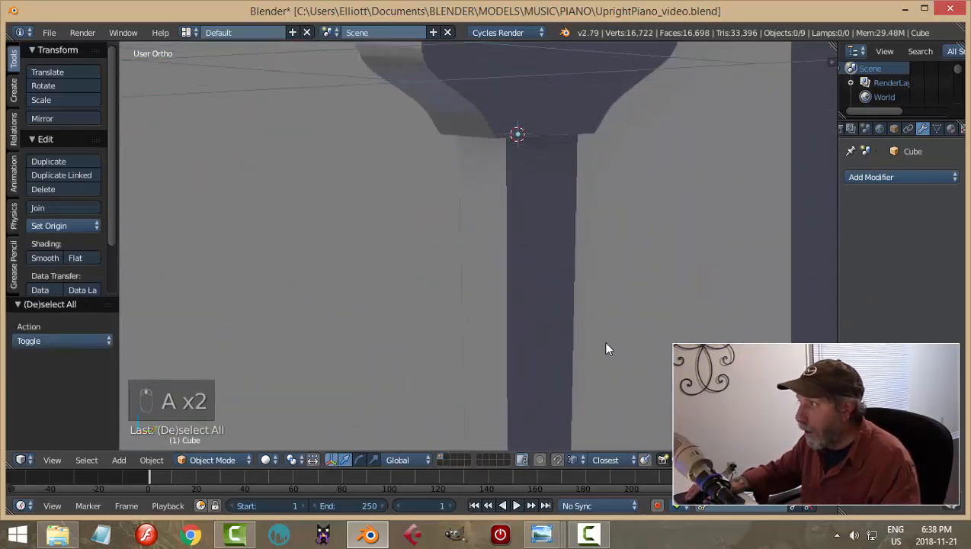
{"action": "middle_click_drag", "start_coordinate": [607, 348], "coordinate": [580, 253]}
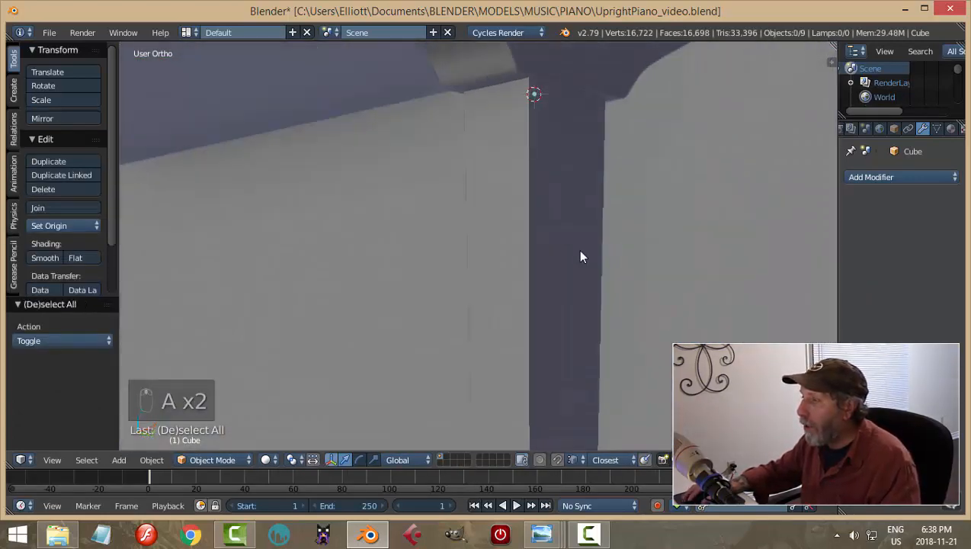
{"action": "right_click", "coordinate": [581, 254]}
{"action": "left_click", "coordinate": [868, 177]}
{"action": "left_click", "coordinate": [683, 227]}
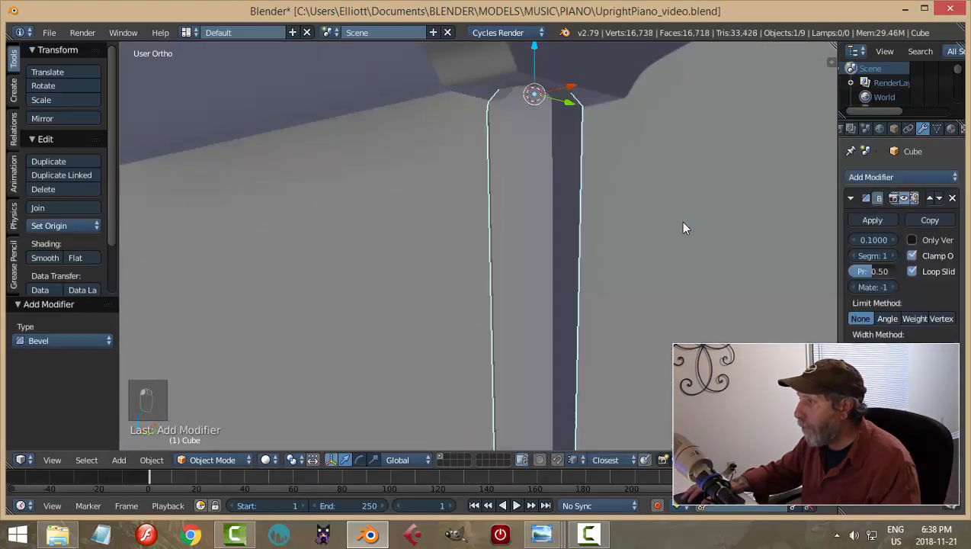
{"action": "left_click", "coordinate": [890, 255]}
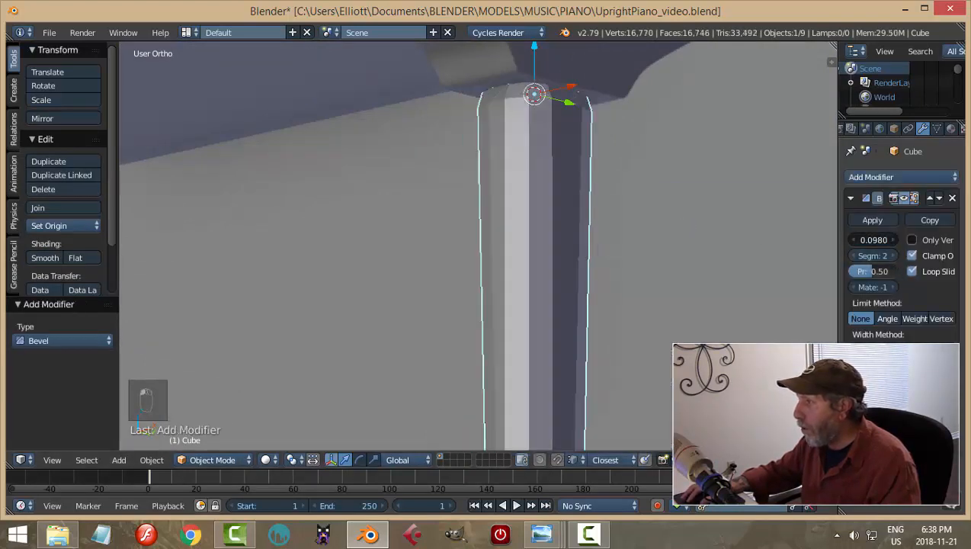
{"action": "left_click_drag", "start_coordinate": [872, 240], "coordinate": [828, 239]}
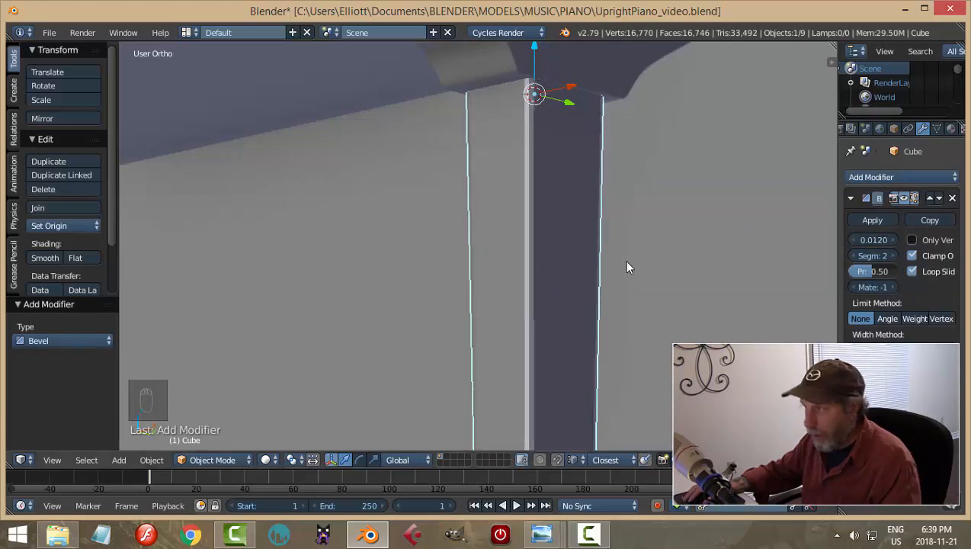
Deselect everything and save the piano file over the existing version
{"action": "scroll", "coordinate": [624, 263], "scroll_direction": "down", "scroll_amount": 3}
{"action": "key", "text": "a"}
{"action": "middle_click_drag", "start_coordinate": [602, 290], "coordinate": [529, 250]}
{"action": "scroll", "coordinate": [558, 248], "scroll_direction": "up", "scroll_amount": 5}
{"action": "scroll", "coordinate": [495, 306], "scroll_direction": "down", "scroll_amount": 3}
{"action": "key", "text": "a"}
{"action": "key", "text": "a"}
{"action": "scroll", "coordinate": [563, 325], "scroll_direction": "down", "scroll_amount": 3}
{"action": "key", "text": "ctrl+s"}
{"action": "left_click", "coordinate": [576, 351]}
Apply the Subsurf modifier on the bracket above the leg and the Bevel modifier on the leg
{"action": "scroll", "coordinate": [589, 373], "scroll_direction": "down", "scroll_amount": 3}
{"action": "scroll", "coordinate": [612, 366], "scroll_direction": "up", "scroll_amount": 3}
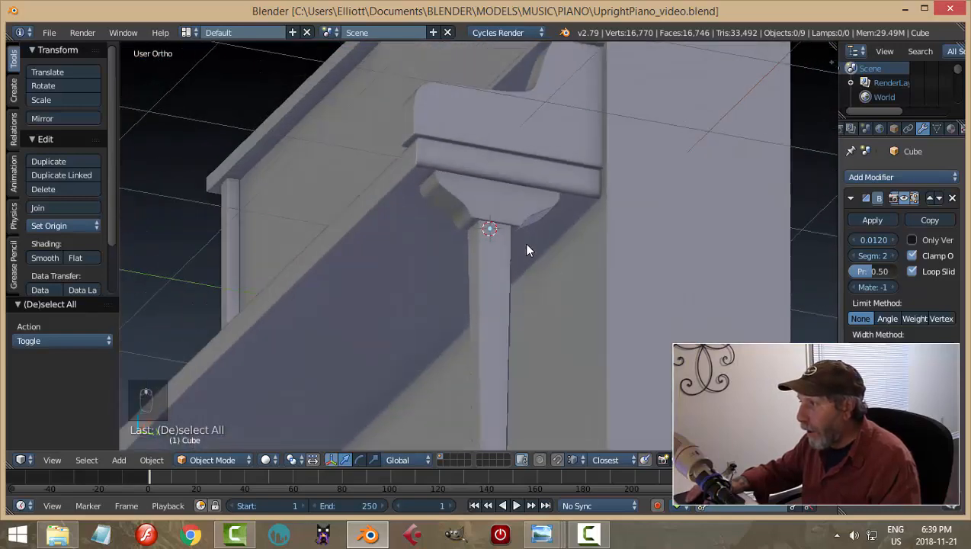
{"action": "right_click", "coordinate": [503, 194]}
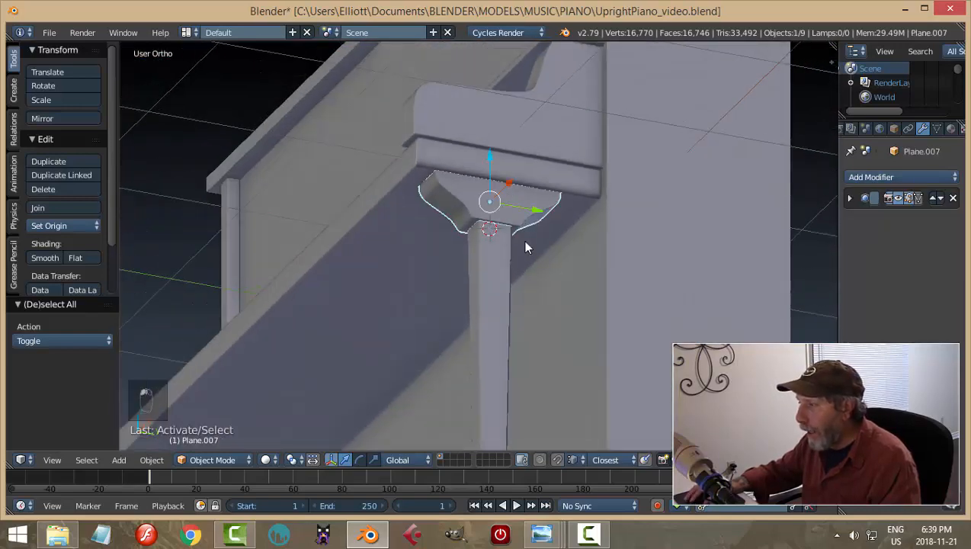
{"action": "left_click", "coordinate": [850, 198]}
{"action": "left_click", "coordinate": [871, 220]}
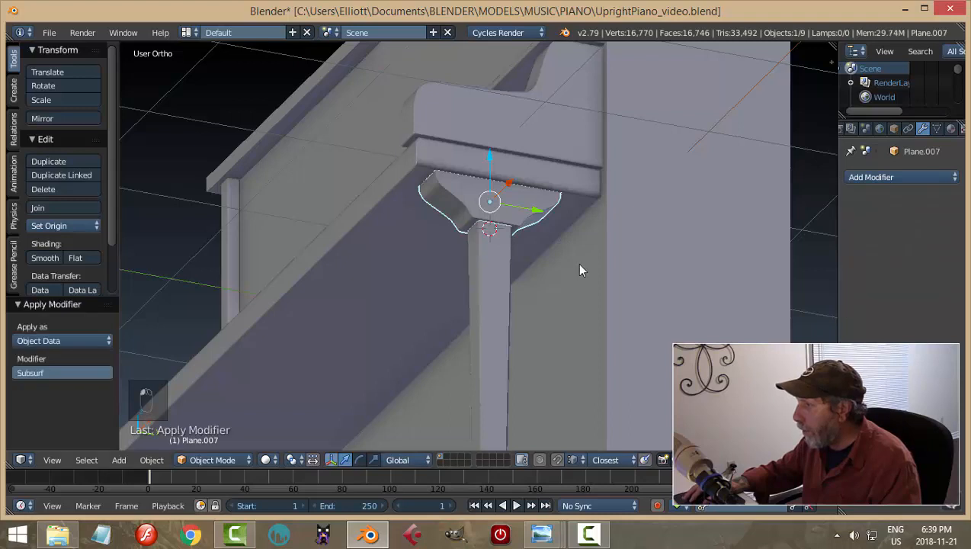
{"action": "right_click", "coordinate": [495, 274]}
{"action": "left_click", "coordinate": [855, 217]}
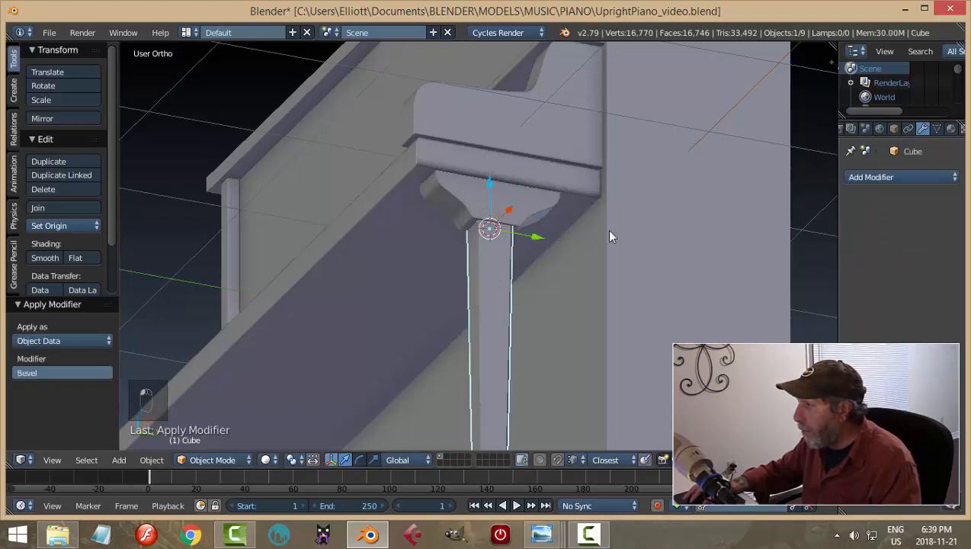
Join the leg to the bracket above it as a single object
{"action": "right_click", "coordinate": [528, 207], "text": "shift"}
{"action": "key", "text": "ctrl+j"}
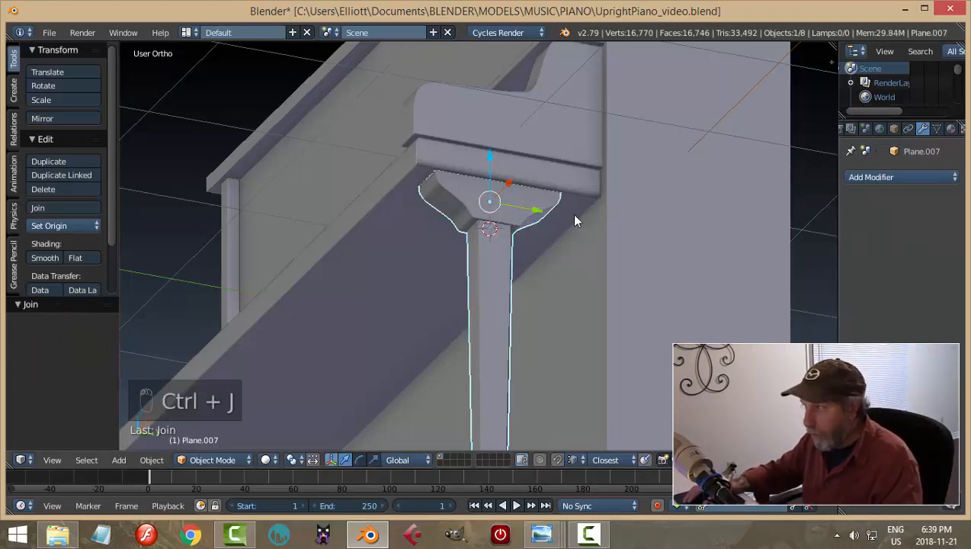
{"action": "scroll", "coordinate": [575, 221], "scroll_direction": "down", "scroll_amount": 5}
{"action": "middle_click_drag", "start_coordinate": [495, 327], "coordinate": [536, 361]}
{"action": "scroll", "coordinate": [506, 352], "scroll_direction": "up", "scroll_amount": 3}
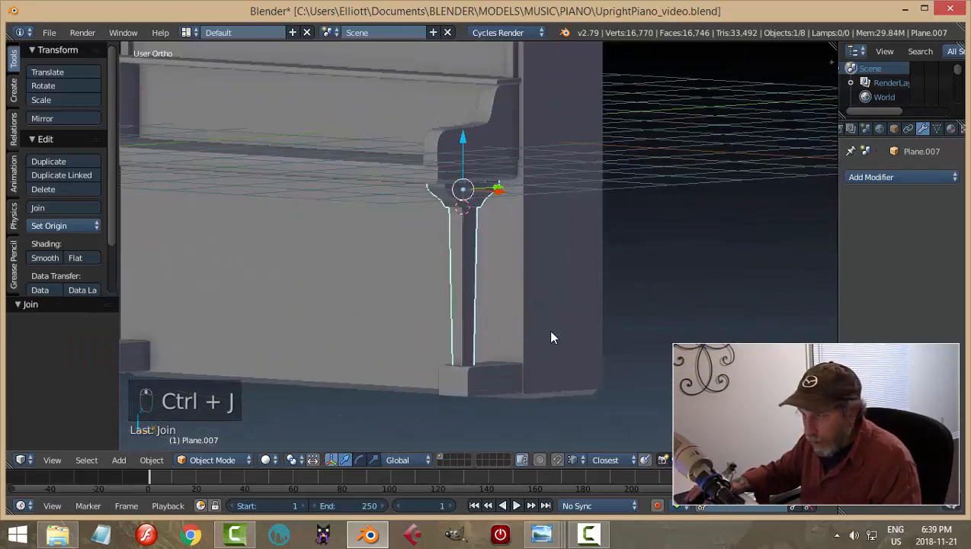
Snap the 3D cursor to the origin of the piano's main body and select the joined leg
{"action": "key", "text": "a"}
{"action": "right_click", "coordinate": [409, 292]}
{"action": "key", "text": "shift+s"}
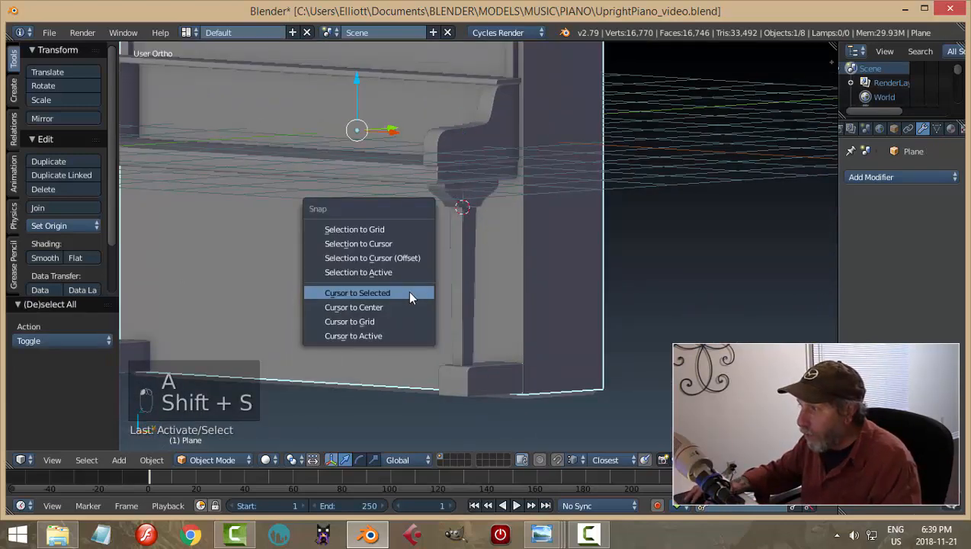
{"action": "left_click", "coordinate": [409, 293]}
{"action": "scroll", "coordinate": [434, 274], "scroll_direction": "down", "scroll_amount": 1}
{"action": "right_click", "coordinate": [459, 261]}
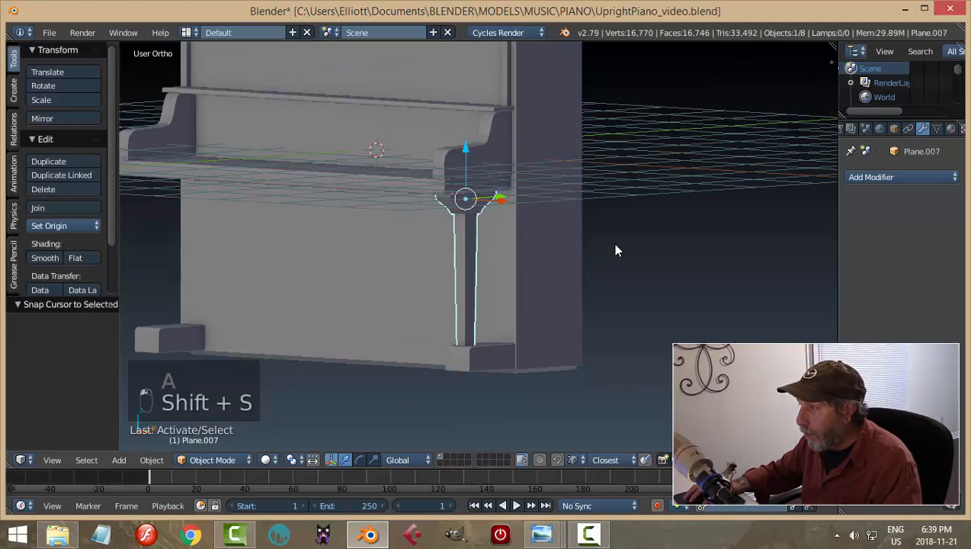
Add a Mirror modifier on the X axis to the joined leg, using the piano's main body as the mirror object
{"action": "left_click", "coordinate": [861, 178]}
{"action": "left_click", "coordinate": [670, 320]}
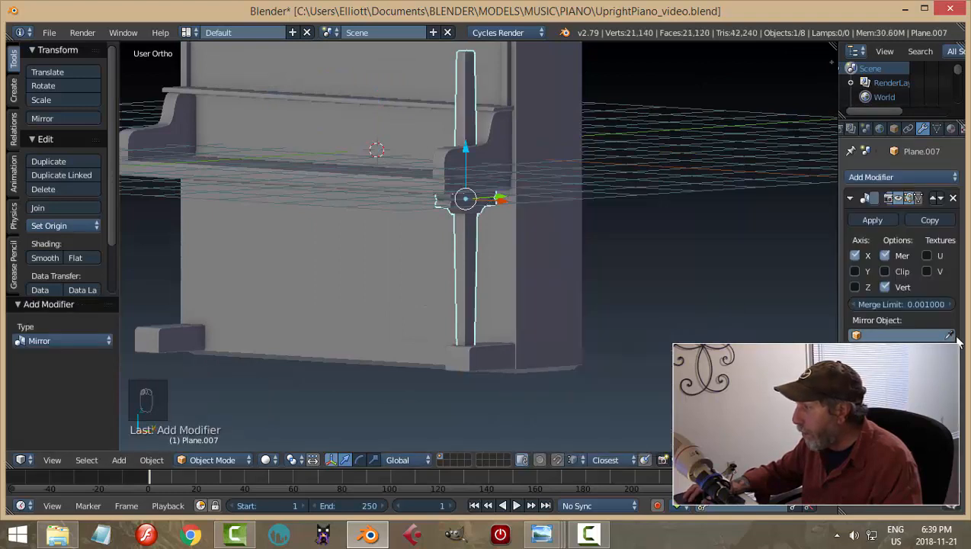
{"action": "left_click", "coordinate": [352, 256]}
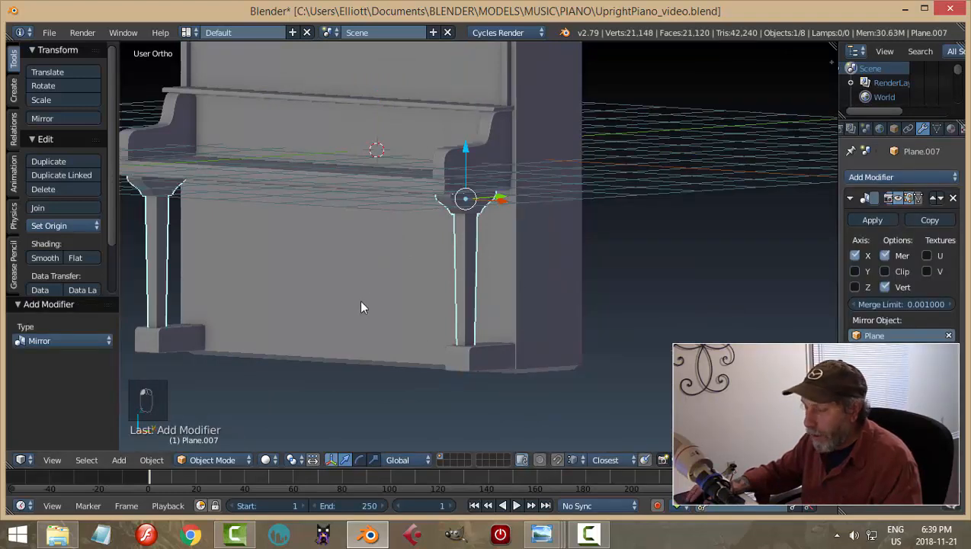
Deselect everything, check both front legs and save over UprightPiano_video.blend
{"action": "key", "text": "a"}
{"action": "scroll", "coordinate": [361, 302], "scroll_direction": "down", "scroll_amount": 3}
{"action": "middle_click_drag", "start_coordinate": [323, 302], "coordinate": [393, 265]}
{"action": "scroll", "coordinate": [311, 307], "scroll_direction": "up", "scroll_amount": 1}
{"action": "scroll", "coordinate": [310, 307], "scroll_direction": "up", "scroll_amount": 3}
{"action": "scroll", "coordinate": [331, 258], "scroll_direction": "up", "scroll_amount": 2}
{"action": "middle_click_drag", "start_coordinate": [331, 259], "coordinate": [433, 277]}
{"action": "scroll", "coordinate": [293, 316], "scroll_direction": "down", "scroll_amount": 3}
{"action": "key", "text": "ctrl+s"}
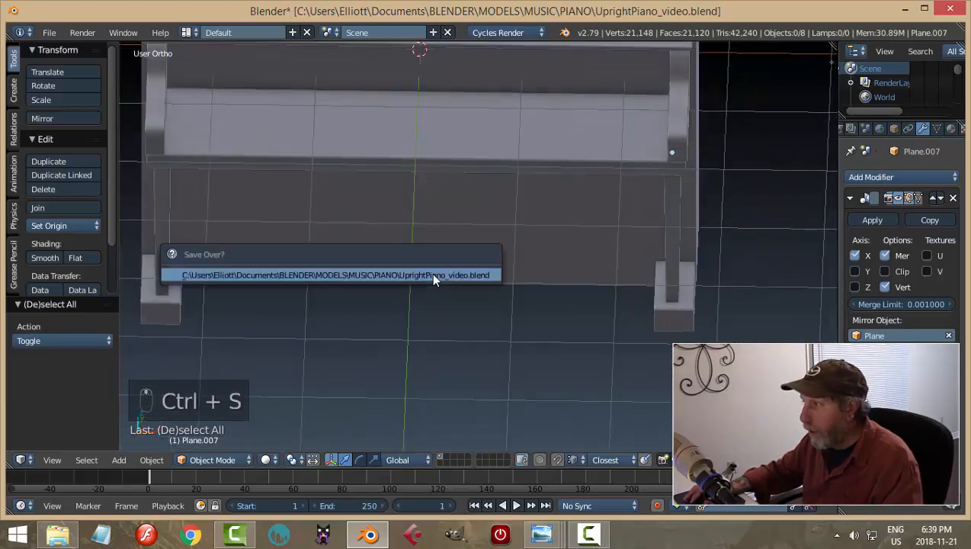
{"action": "left_click", "coordinate": [433, 278]}
Turn off the grid floor in the viewport's display settings
{"action": "scroll", "coordinate": [628, 244], "scroll_direction": "down", "scroll_amount": 5}
{"action": "middle_click_drag", "start_coordinate": [625, 262], "coordinate": [620, 229]}
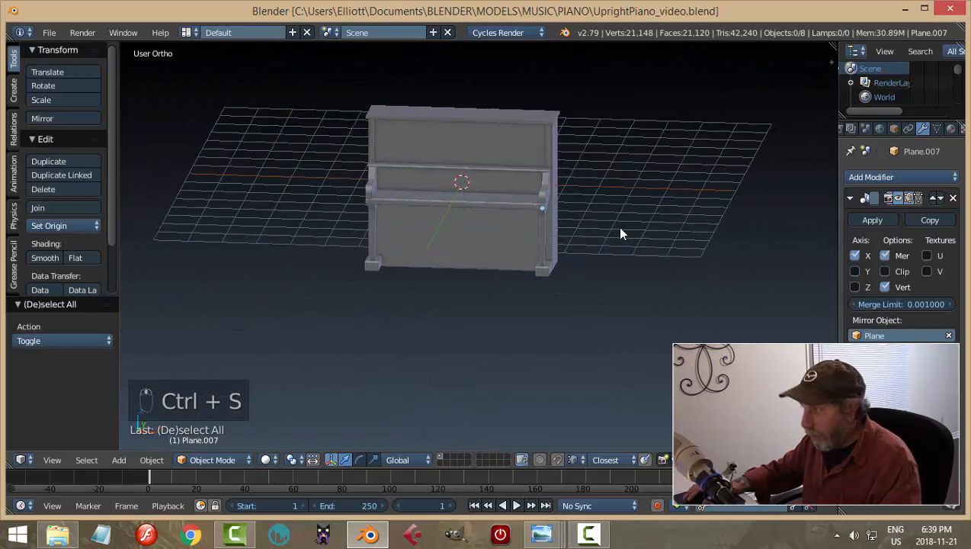
{"action": "key", "text": "n"}
{"action": "scroll", "coordinate": [757, 223], "scroll_direction": "up", "scroll_amount": 4}
{"action": "left_click", "coordinate": [720, 283]}
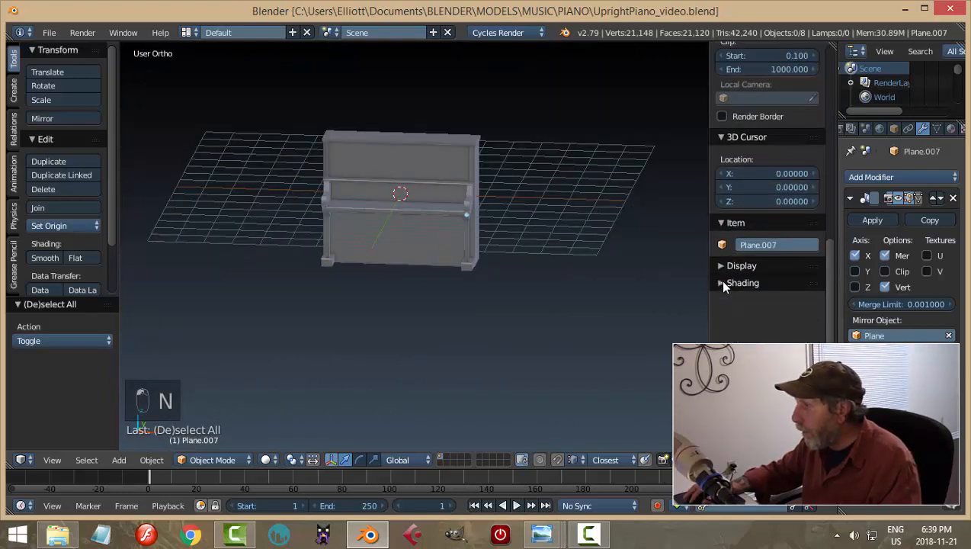
{"action": "left_click", "coordinate": [728, 265]}
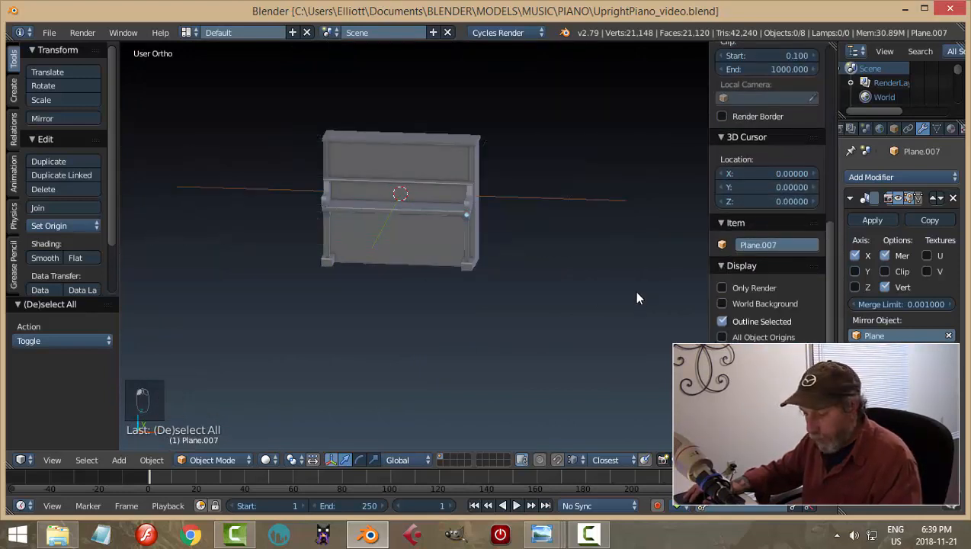
{"action": "key", "text": "n"}
Compare the piano's side profile with the reference drawing in wireframe, from the legs up to the lid
{"action": "key", "text": "KP_3"}
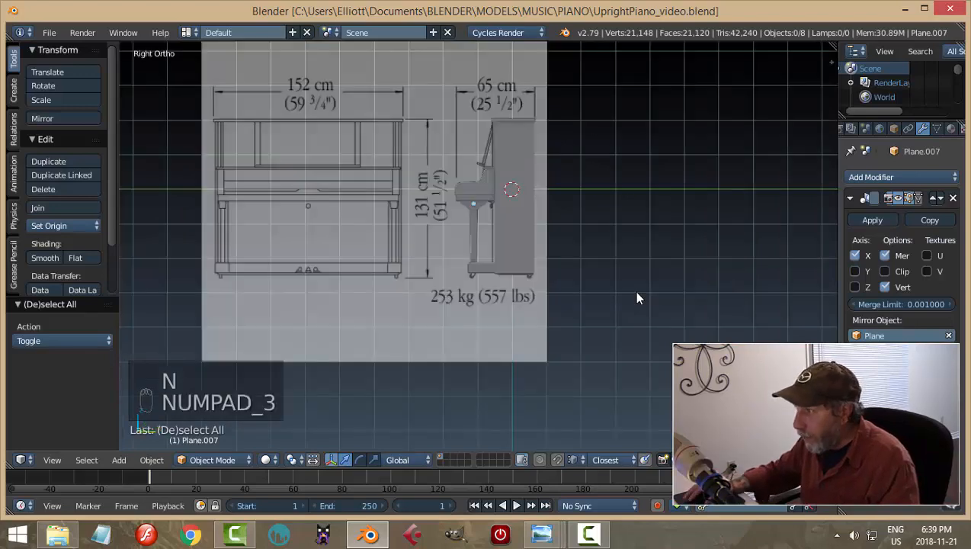
{"action": "scroll", "coordinate": [603, 295], "scroll_direction": "up", "scroll_amount": 4}
{"action": "key", "text": "z"}
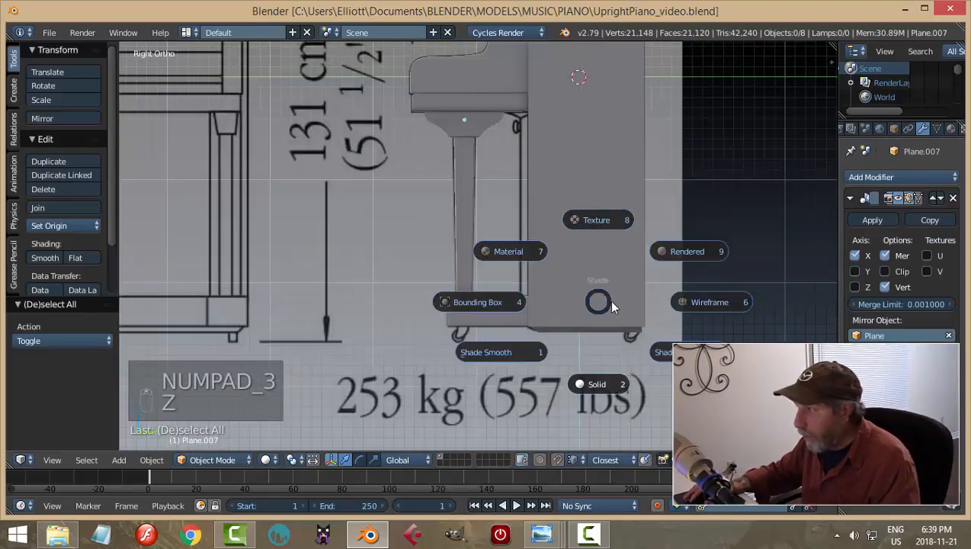
{"action": "left_click", "coordinate": [698, 301]}
{"action": "scroll", "coordinate": [699, 301], "scroll_direction": "up", "scroll_amount": 5}
{"action": "scroll", "coordinate": [702, 308], "scroll_direction": "down", "scroll_amount": 5}
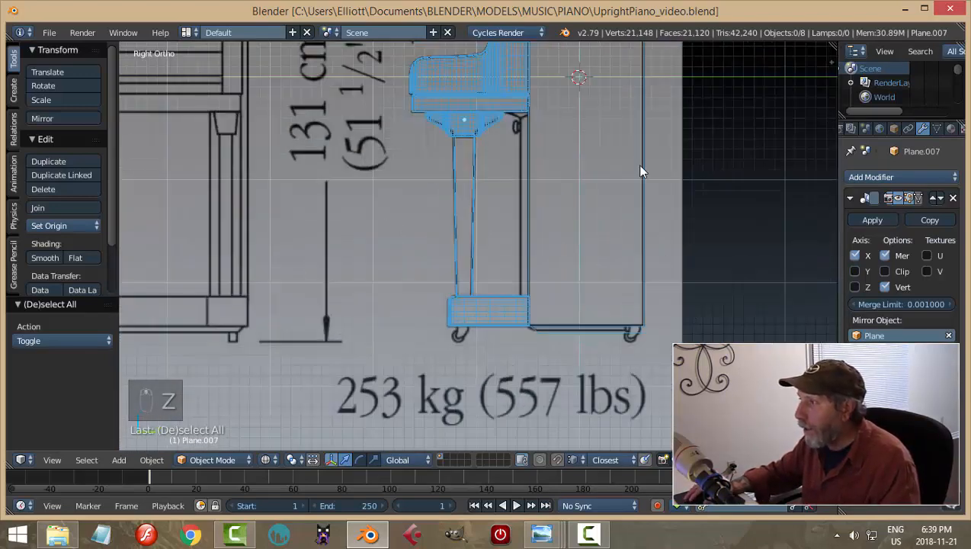
{"action": "scroll", "coordinate": [610, 290], "scroll_direction": "up", "scroll_amount": 3}
{"action": "scroll", "coordinate": [583, 358], "scroll_direction": "up", "scroll_amount": 2}
{"action": "scroll", "coordinate": [584, 360], "scroll_direction": "down", "scroll_amount": 3}
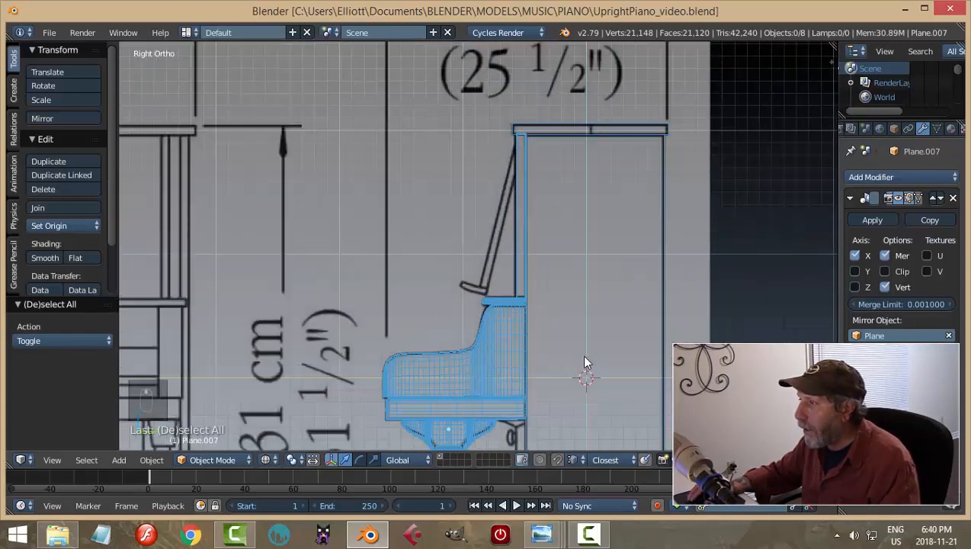
{"action": "scroll", "coordinate": [575, 357], "scroll_direction": "up", "scroll_amount": 4}
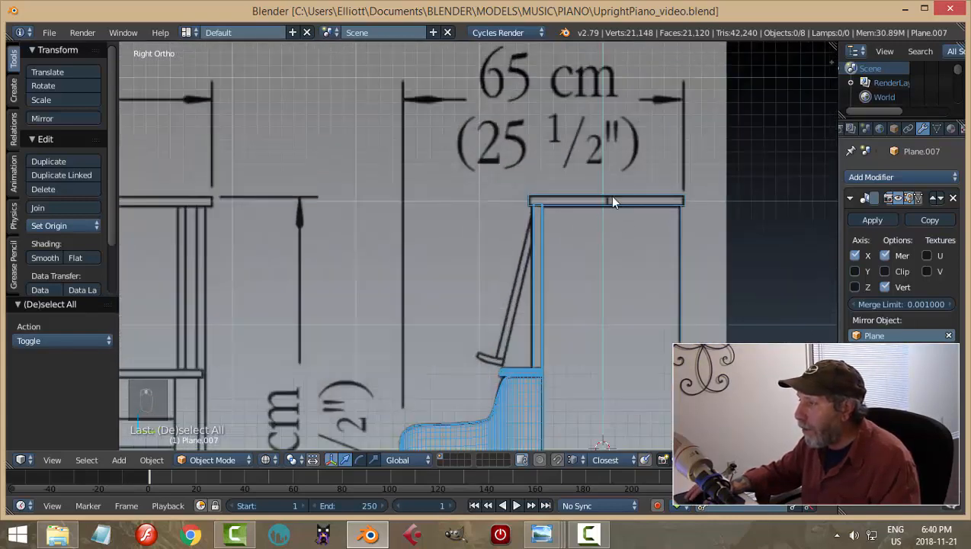
{"action": "scroll", "coordinate": [621, 247], "scroll_direction": "down", "scroll_amount": 3}
{"action": "middle_click_drag", "start_coordinate": [381, 299], "coordinate": [537, 287], "text": "shift"}
Check the vertical trim strip beside the upper front panel against the front drawing, hiding the strip briefly and revealing it again
{"action": "key", "text": "KP_1"}
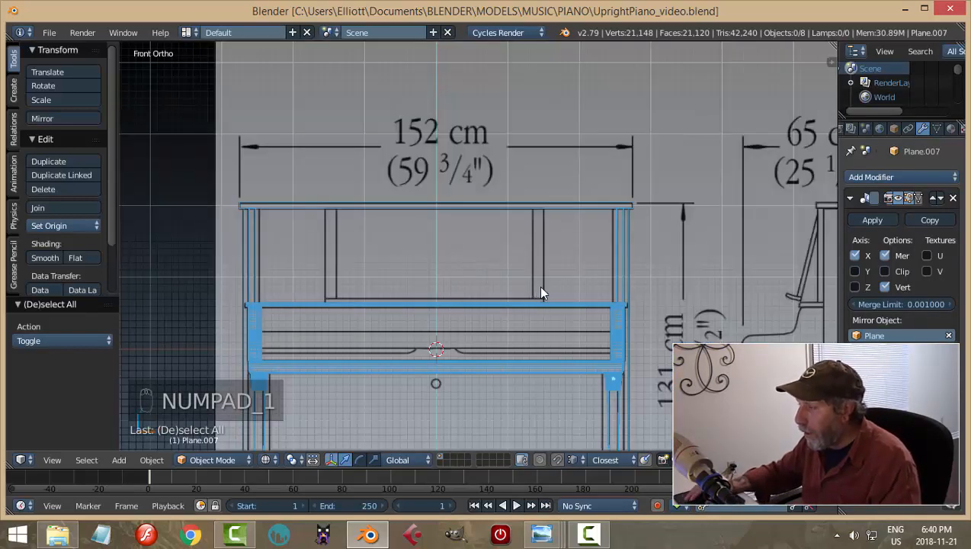
{"action": "scroll", "coordinate": [540, 293], "scroll_direction": "up", "scroll_amount": 4}
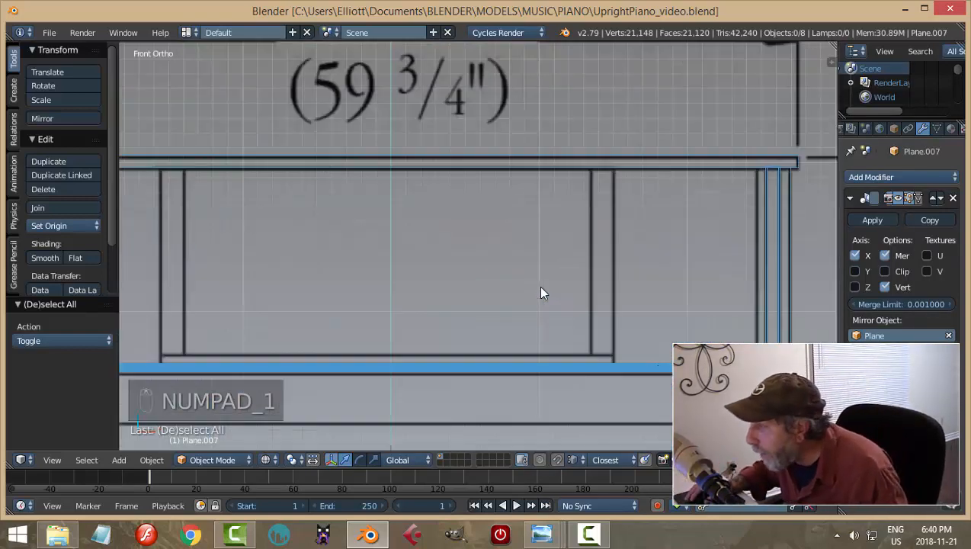
{"action": "middle_click_drag", "start_coordinate": [654, 256], "coordinate": [455, 280], "text": "shift"}
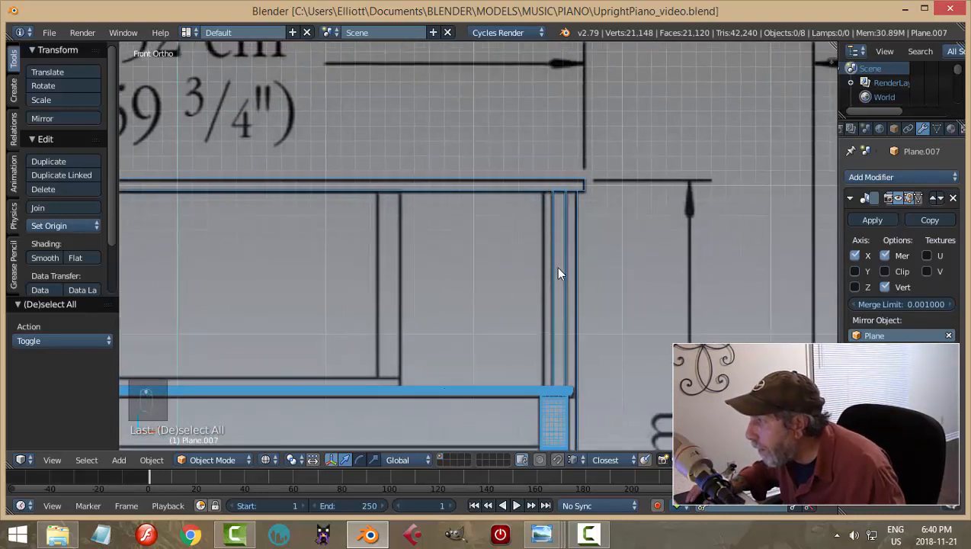
{"action": "middle_click_drag", "start_coordinate": [558, 273], "coordinate": [546, 251], "text": "shift"}
{"action": "right_click", "coordinate": [545, 237]}
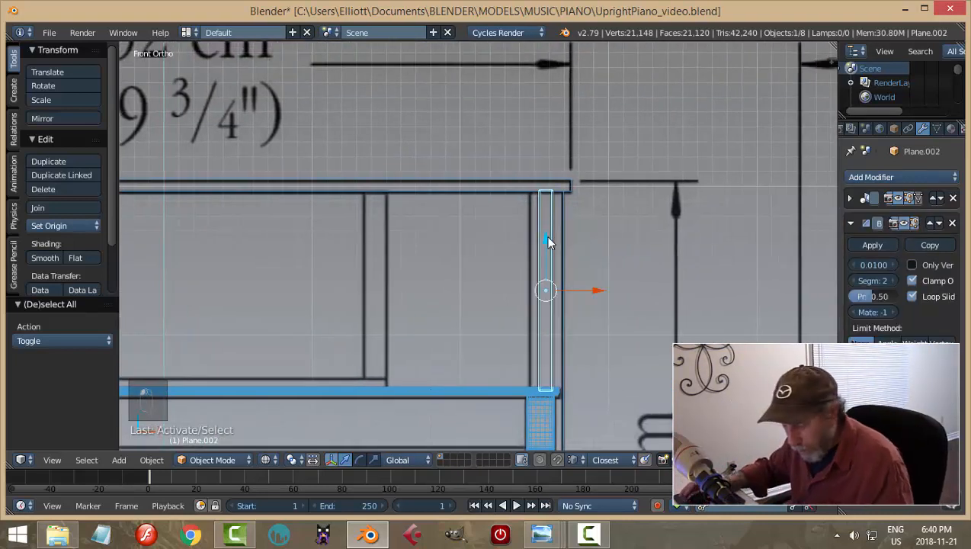
{"action": "key", "text": "h"}
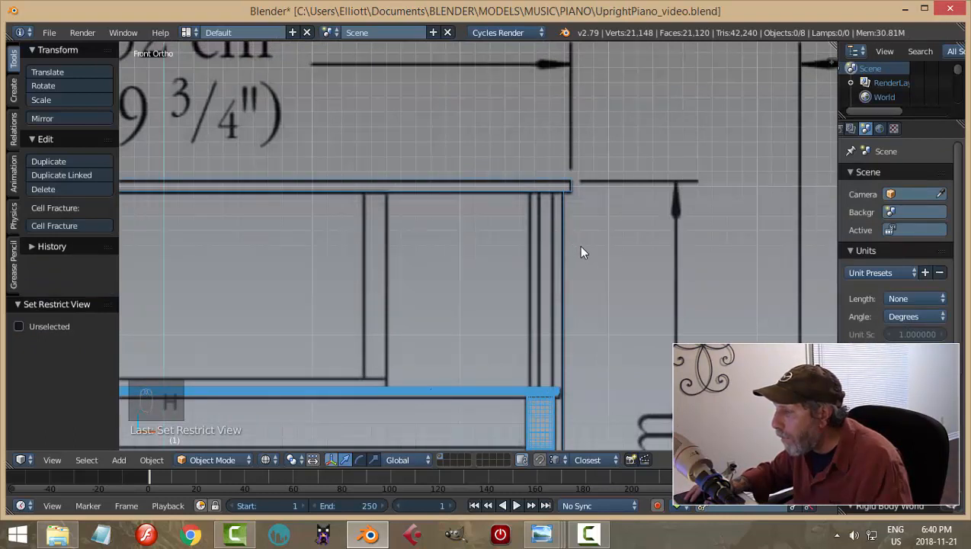
{"action": "key", "text": "h"}
{"action": "key", "text": "alt+h"}
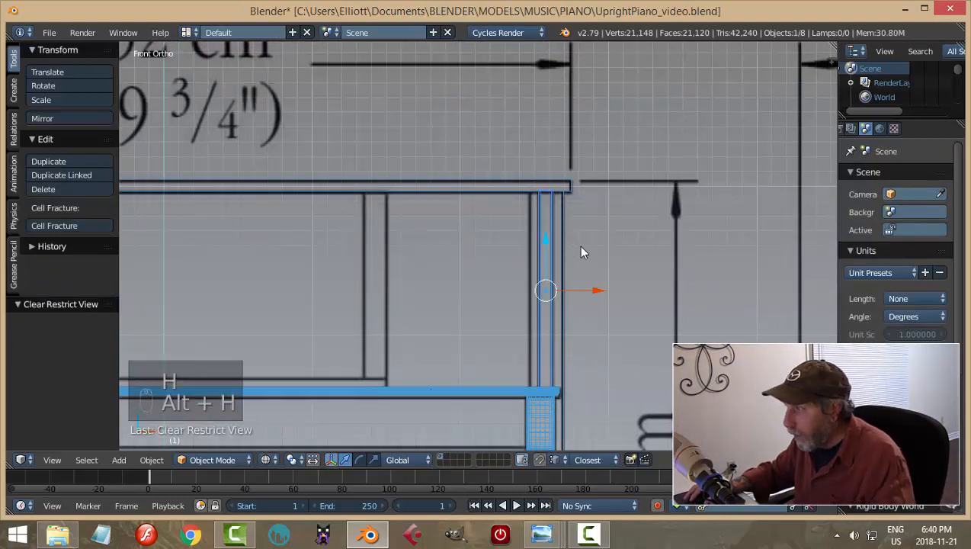
Move the vertical trim strip along the X axis by about -0.082, toward the middle of the piano
{"action": "key", "text": "g"}
{"action": "key", "text": "x"}
{"action": "left_click", "coordinate": [590, 299]}
{"action": "scroll", "coordinate": [340, 299], "scroll_direction": "down", "scroll_amount": 8}
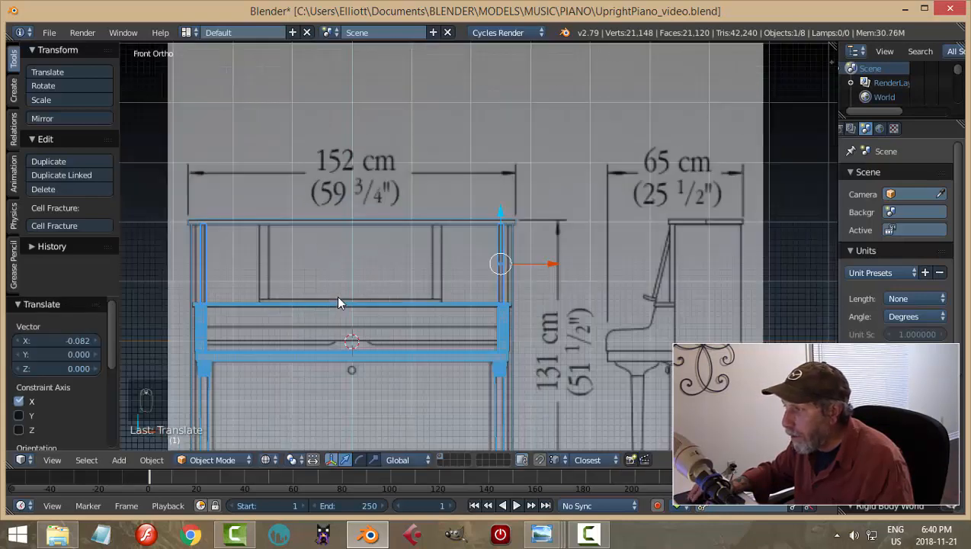
Return the viewport to solid shading in a perspective-style angle and deselect the trim strip
{"action": "scroll", "coordinate": [223, 288], "scroll_direction": "up", "scroll_amount": 1}
{"action": "middle_click_drag", "start_coordinate": [363, 305], "coordinate": [444, 324]}
{"action": "key", "text": "z"}
{"action": "left_click", "coordinate": [642, 360]}
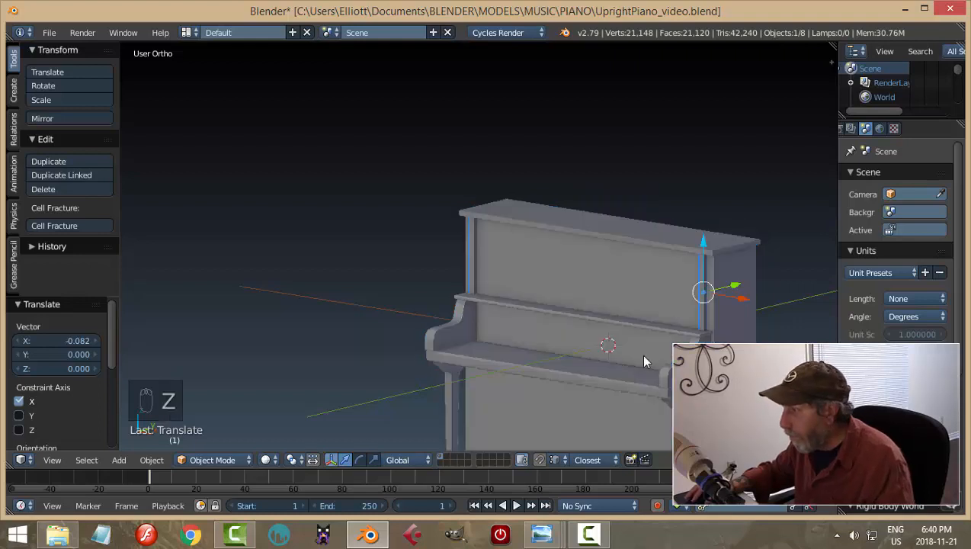
{"action": "key", "text": "a"}
Inspect the trim strips at both ends of the upper panel and the whole piano from several angles
{"action": "scroll", "coordinate": [688, 336], "scroll_direction": "up", "scroll_amount": 3}
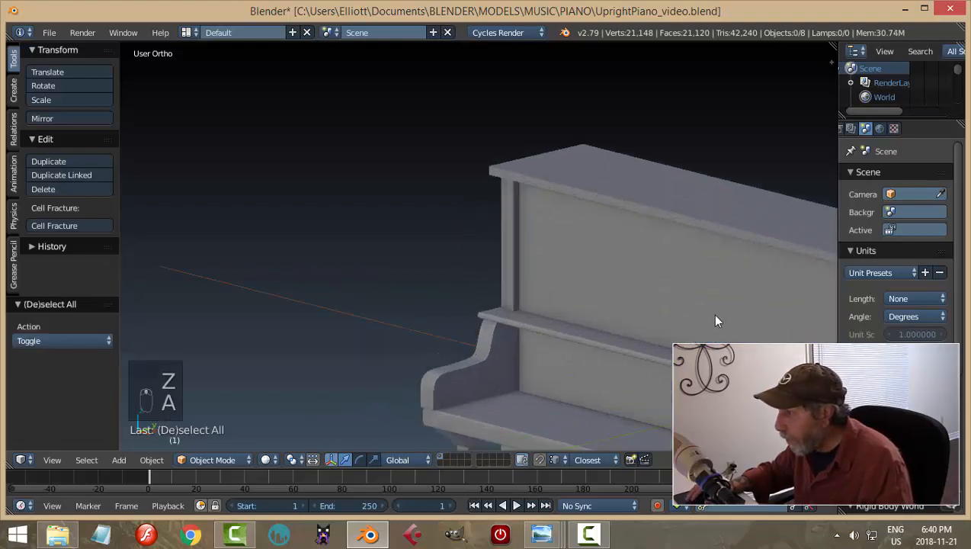
{"action": "middle_click_drag", "start_coordinate": [715, 315], "coordinate": [572, 291], "text": "shift"}
{"action": "scroll", "coordinate": [655, 299], "scroll_direction": "up", "scroll_amount": 3}
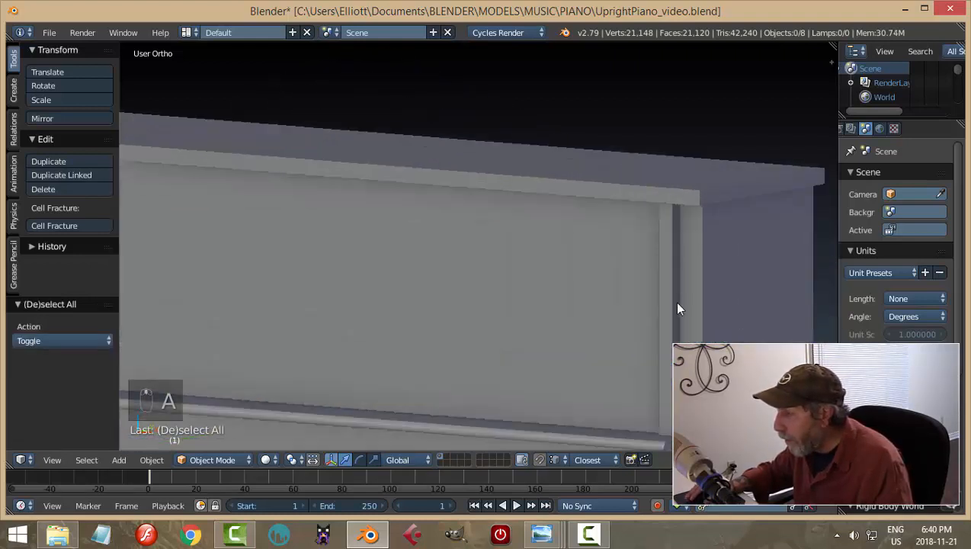
{"action": "middle_click_drag", "start_coordinate": [750, 324], "coordinate": [488, 319], "text": "shift"}
{"action": "scroll", "coordinate": [488, 338], "scroll_direction": "down", "scroll_amount": 3}
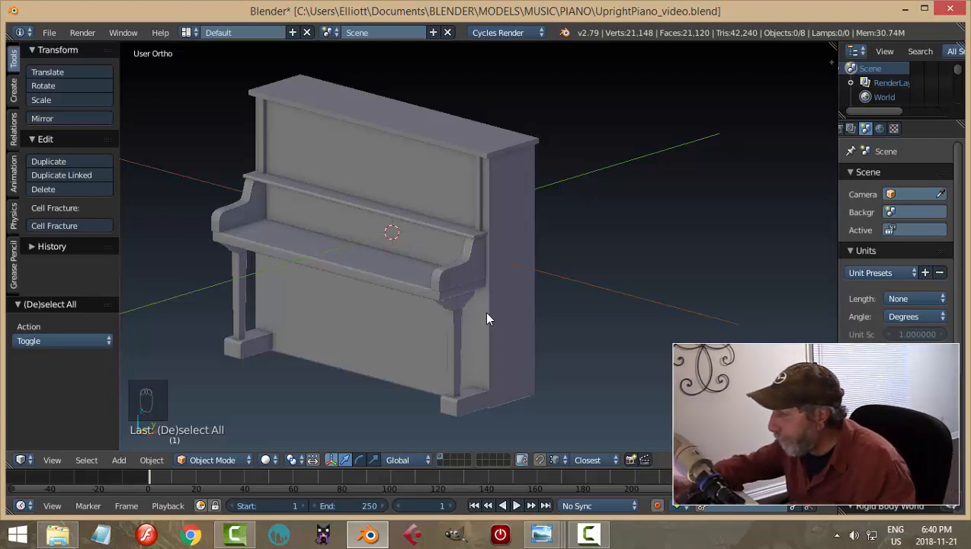
{"action": "scroll", "coordinate": [487, 313], "scroll_direction": "up", "scroll_amount": 3}
{"action": "mouse_move", "coordinate": [487, 312]}
{"action": "middle_mouse_down"}
{"action": "mouse_move", "coordinate": [494, 293]}
{"action": "mouse_move", "coordinate": [553, 275]}
{"action": "mouse_move", "coordinate": [561, 288]}
{"action": "mouse_move", "coordinate": [496, 301]}
{"action": "middle_mouse_up"}
{"action": "scroll", "coordinate": [557, 292], "scroll_direction": "down", "scroll_amount": 3}
{"action": "middle_click_drag", "start_coordinate": [557, 293], "coordinate": [558, 318]}
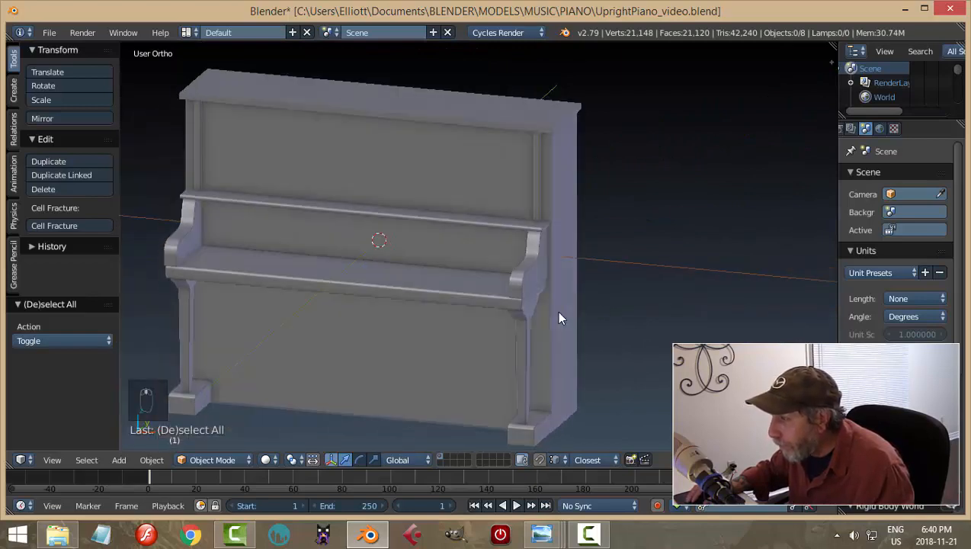
Examine the side and front reference drawings for remaining details, with the front view in wireframe
{"action": "key", "text": "KP_3"}
{"action": "scroll", "coordinate": [565, 321], "scroll_direction": "up", "scroll_amount": 4}
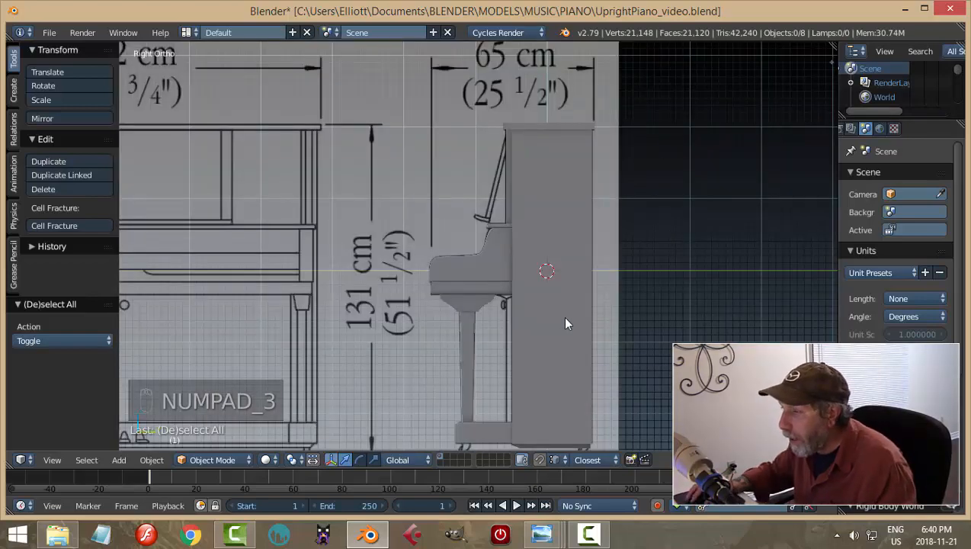
{"action": "middle_click_drag", "start_coordinate": [476, 344], "coordinate": [555, 326], "text": "shift"}
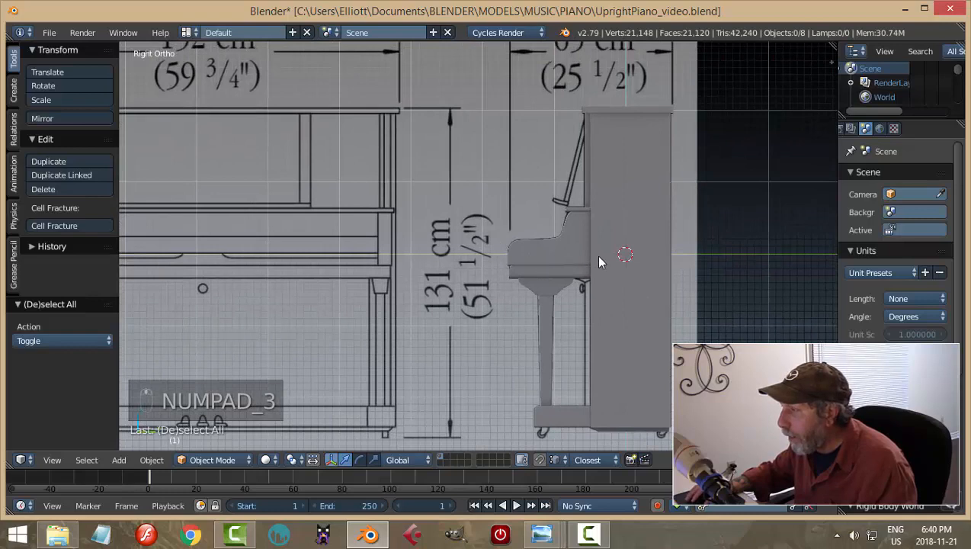
{"action": "scroll", "coordinate": [564, 333], "scroll_direction": "up", "scroll_amount": 3}
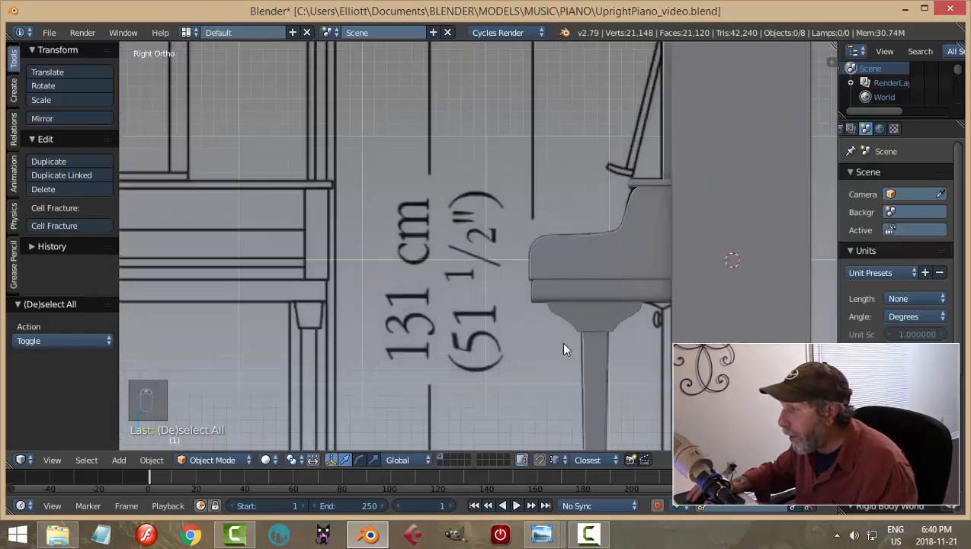
{"action": "scroll", "coordinate": [563, 343], "scroll_direction": "down", "scroll_amount": 2}
{"action": "middle_click_drag", "start_coordinate": [648, 375], "coordinate": [621, 280], "text": "shift"}
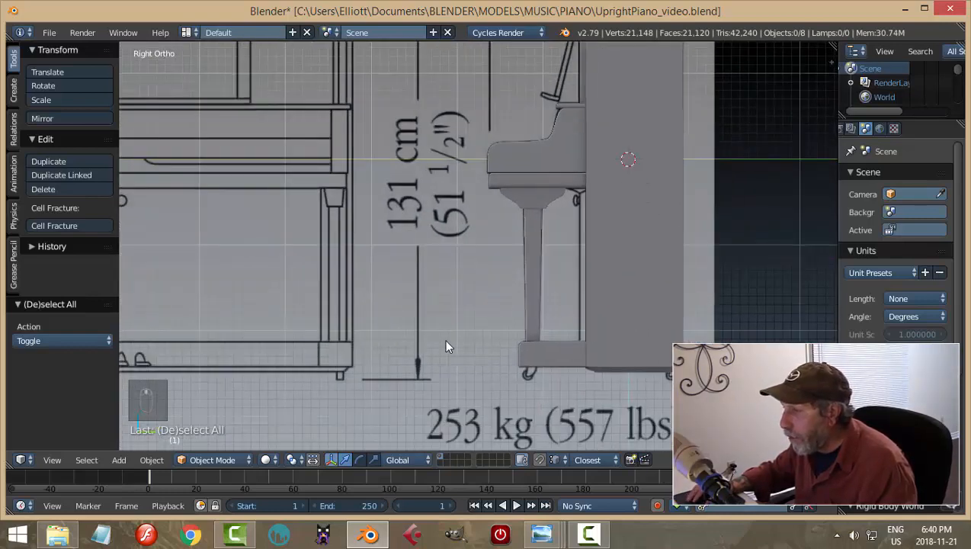
{"action": "middle_click_drag", "start_coordinate": [445, 347], "coordinate": [649, 336], "text": "shift"}
{"action": "key", "text": "KP_1"}
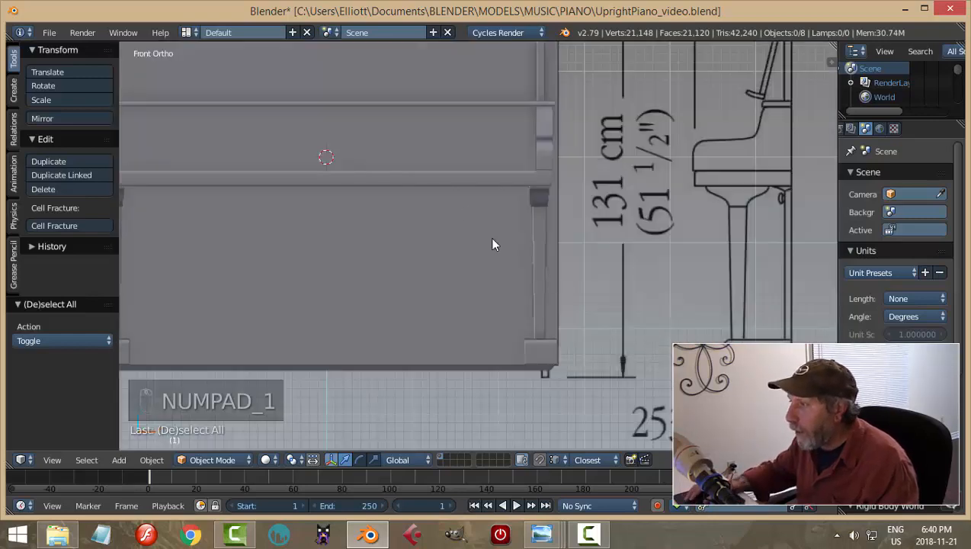
{"action": "key", "text": "z"}
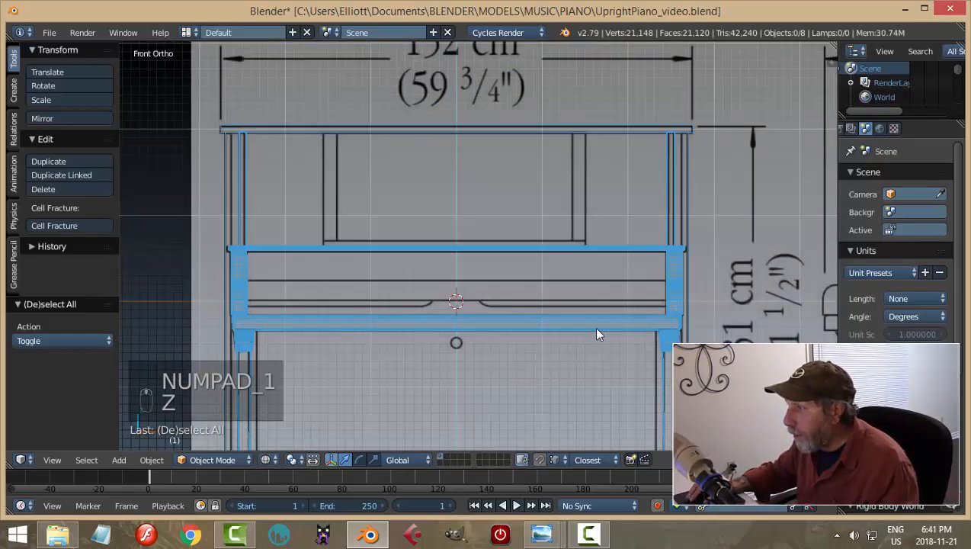
{"action": "scroll", "coordinate": [591, 329], "scroll_direction": "up", "scroll_amount": 3}
{"action": "scroll", "coordinate": [579, 339], "scroll_direction": "down", "scroll_amount": 2}
{"action": "scroll", "coordinate": [575, 327], "scroll_direction": "down", "scroll_amount": 2, "text": "shift"}
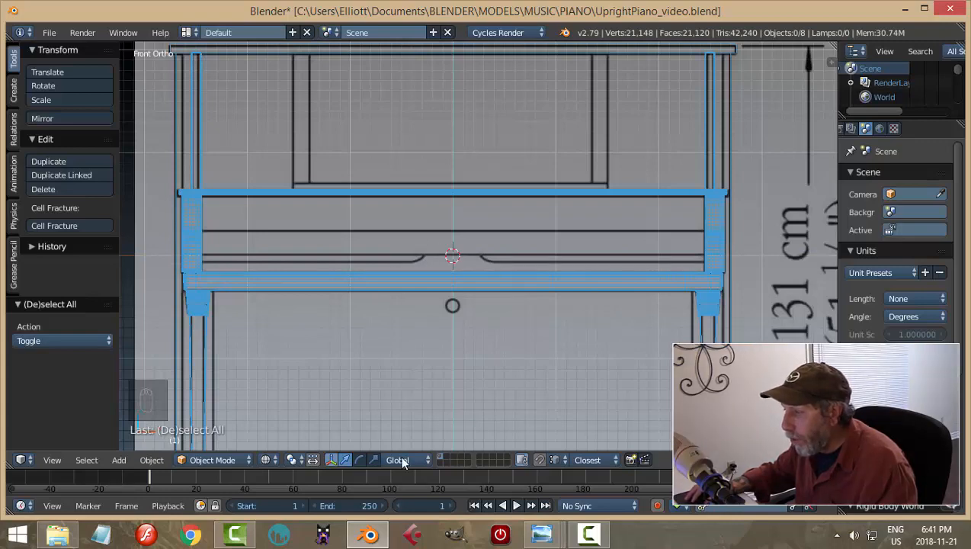
Switch to File Explorer and open the photo file.jpeg from the PIANO folder in Documents > BLENDER > REFERENCE IMAGES
{"action": "left_click", "coordinate": [58, 535]}
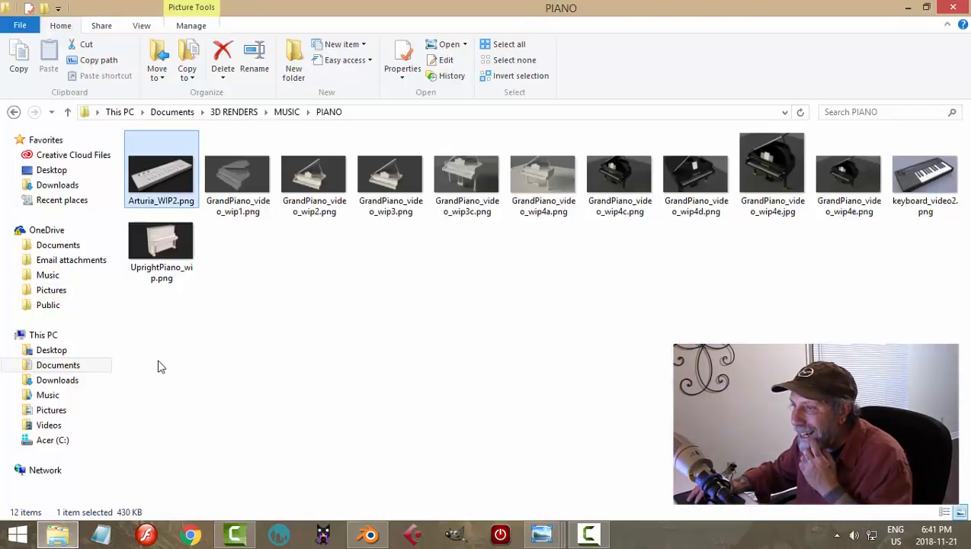
{"action": "left_click", "coordinate": [80, 365]}
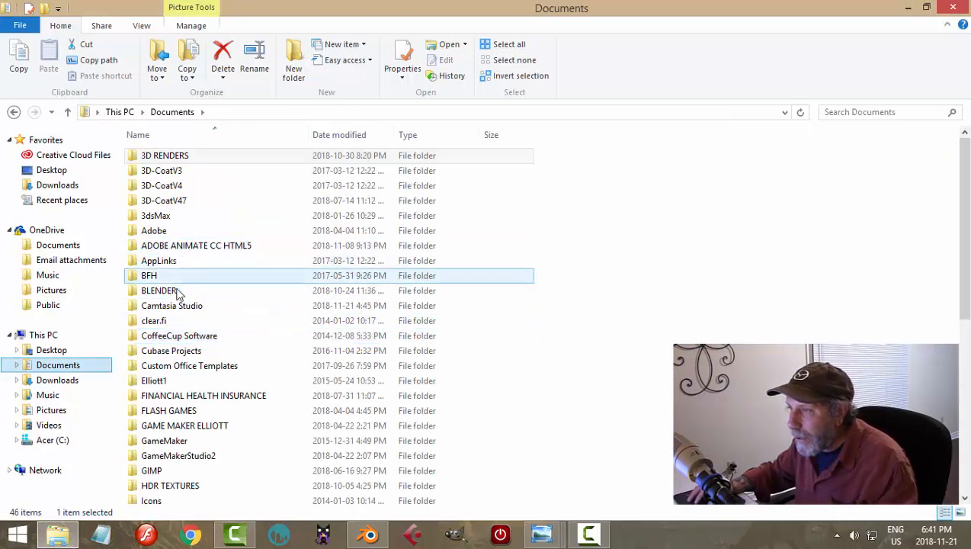
{"action": "double_click", "coordinate": [176, 293]}
{"action": "double_click", "coordinate": [189, 219]}
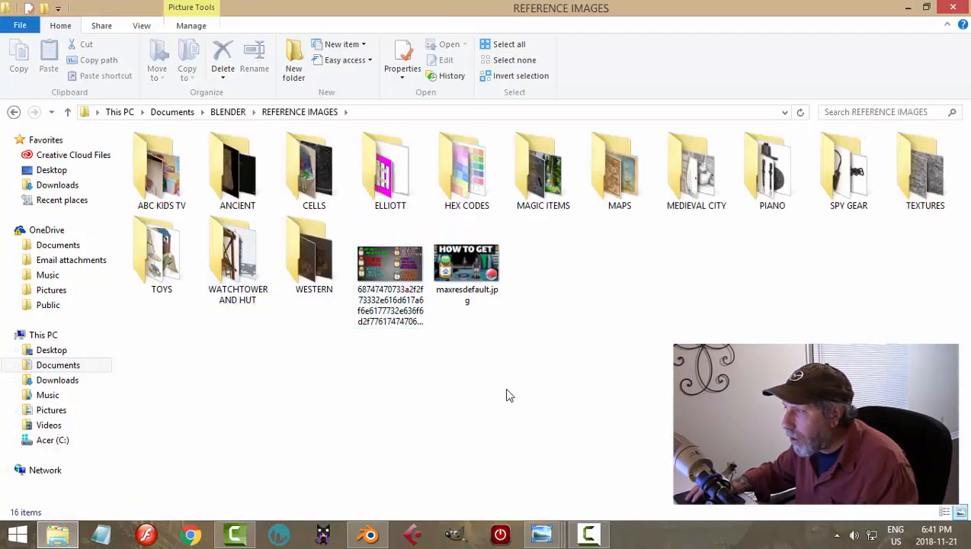
{"action": "double_click", "coordinate": [789, 182]}
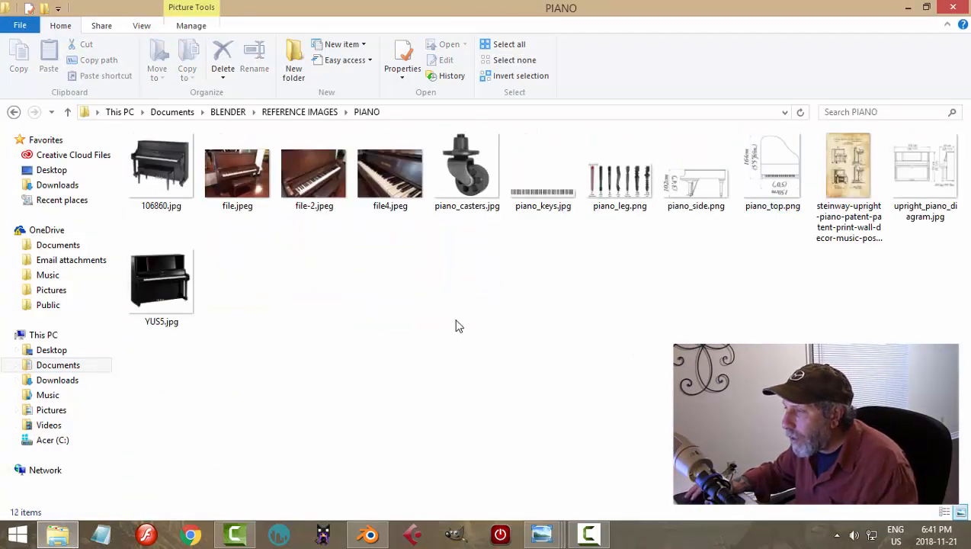
{"action": "double_click", "coordinate": [237, 174]}
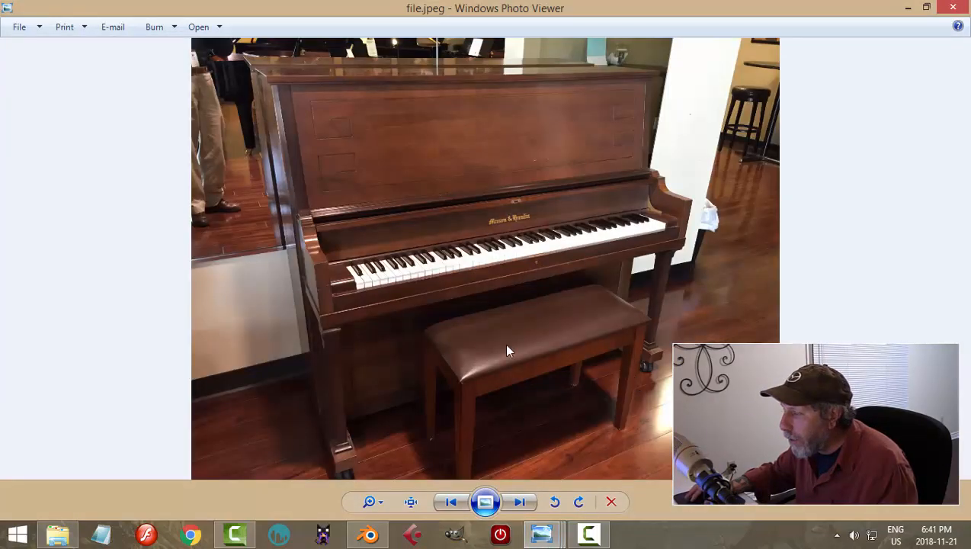
Examine the keyboard area and side arms closely in the piano photo, and switch back to Blender
{"action": "scroll", "coordinate": [479, 321], "scroll_direction": "up", "scroll_amount": 1}
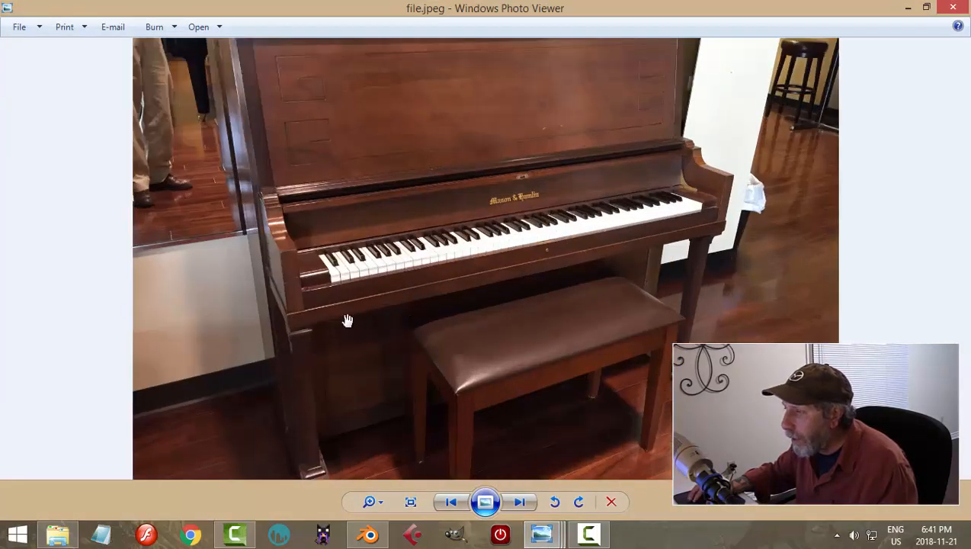
{"action": "scroll", "coordinate": [656, 271], "scroll_direction": "up", "scroll_amount": 1}
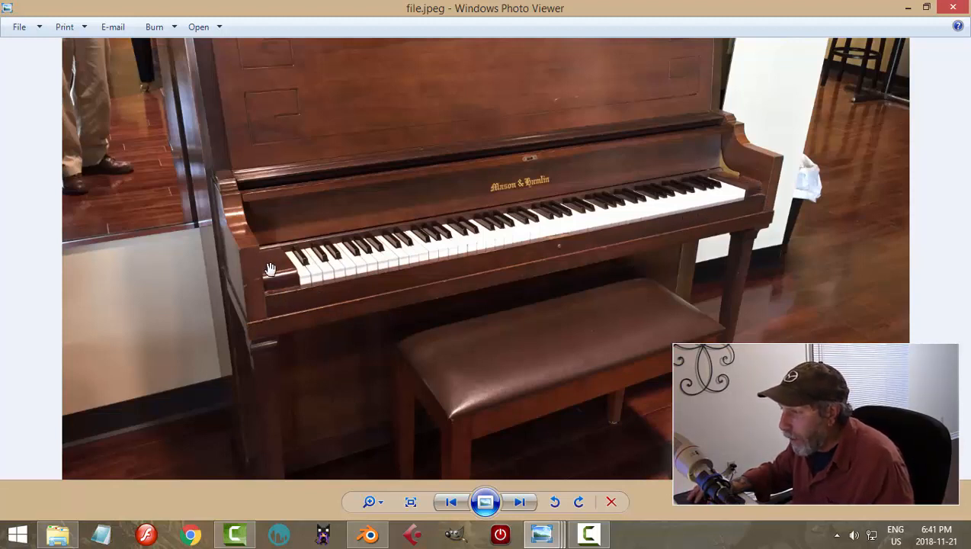
{"action": "left_click", "coordinate": [369, 534]}
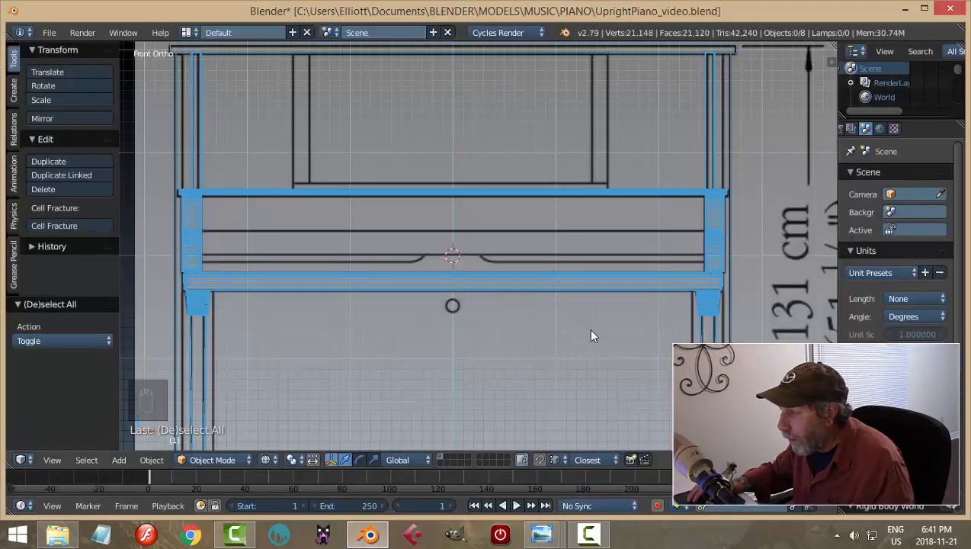
In solid shading, duplicate the keybed slab between the arms and front legs and raise the copy about 0.165 units along Z
{"action": "middle_click_drag", "start_coordinate": [591, 330], "coordinate": [591, 330]}
{"action": "right_click", "coordinate": [614, 283]}
{"action": "middle_click_drag", "start_coordinate": [712, 290], "coordinate": [655, 333]}
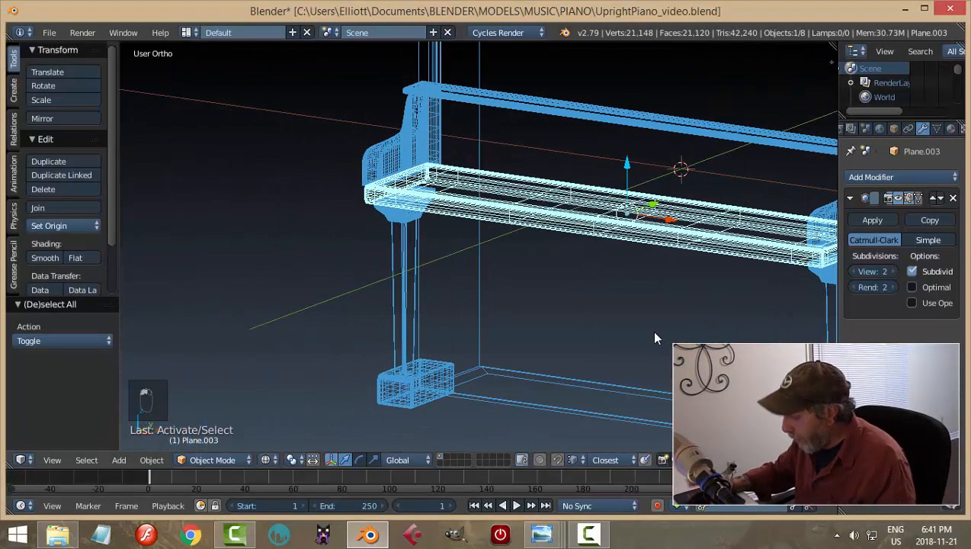
{"action": "key", "text": "z"}
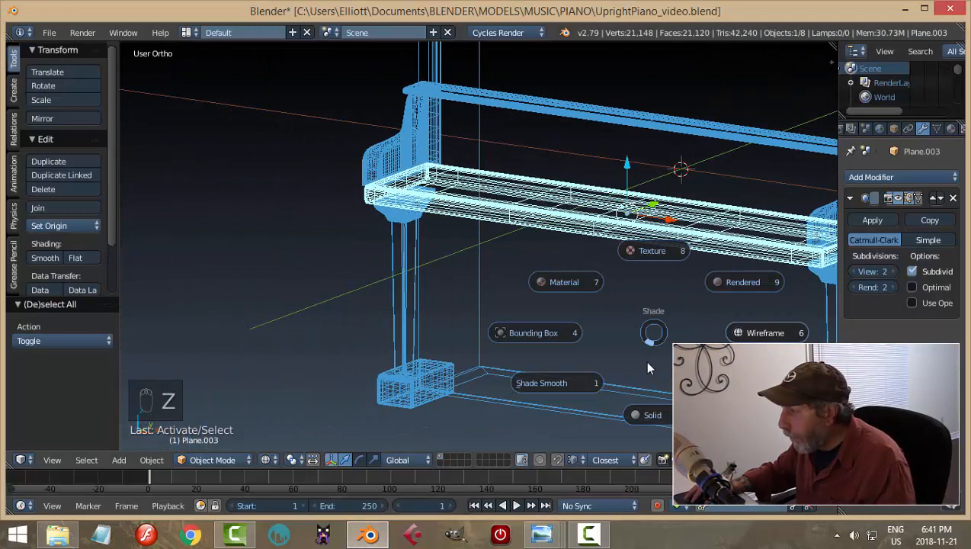
{"action": "left_click", "coordinate": [655, 419]}
{"action": "middle_click_drag", "start_coordinate": [678, 331], "coordinate": [603, 342]}
{"action": "mouse_move", "coordinate": [747, 269]}
{"action": "middle_mouse_down", "text": "shift"}
{"action": "mouse_move", "coordinate": [586, 353]}
{"action": "mouse_move", "coordinate": [564, 335]}
{"action": "mouse_move", "coordinate": [566, 343]}
{"action": "mouse_move", "coordinate": [529, 276]}
{"action": "middle_mouse_up", "text": "shift"}
{"action": "scroll", "coordinate": [568, 349], "scroll_direction": "up", "scroll_amount": 3}
{"action": "middle_click_drag", "start_coordinate": [571, 339], "coordinate": [592, 321]}
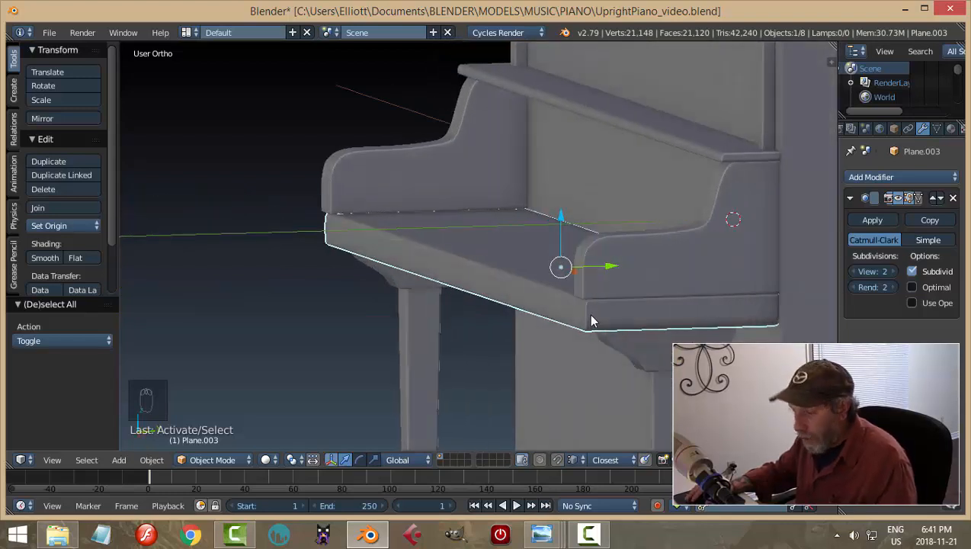
{"action": "key", "text": "shift+d"}
{"action": "left_click_drag", "start_coordinate": [569, 223], "coordinate": [570, 196]}
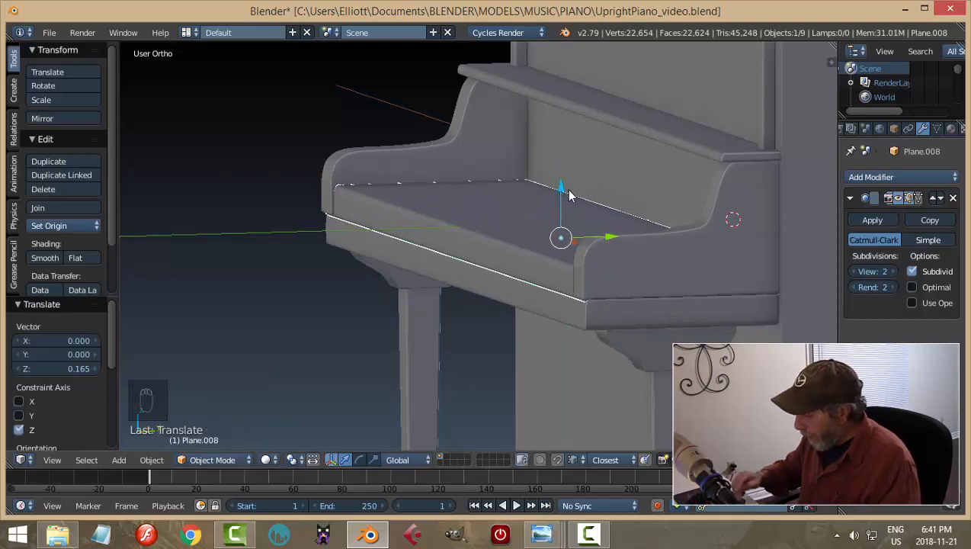
In Edit Mode, scale the copied slab's whole mesh to 0.75 along Z in a wireframe front view
{"action": "key", "text": "KP_1"}
{"action": "mouse_move", "coordinate": [559, 285]}
{"action": "middle_mouse_down"}
{"action": "mouse_move", "coordinate": [596, 274]}
{"action": "mouse_move", "coordinate": [552, 272]}
{"action": "middle_mouse_up"}
{"action": "key", "text": "Tab"}
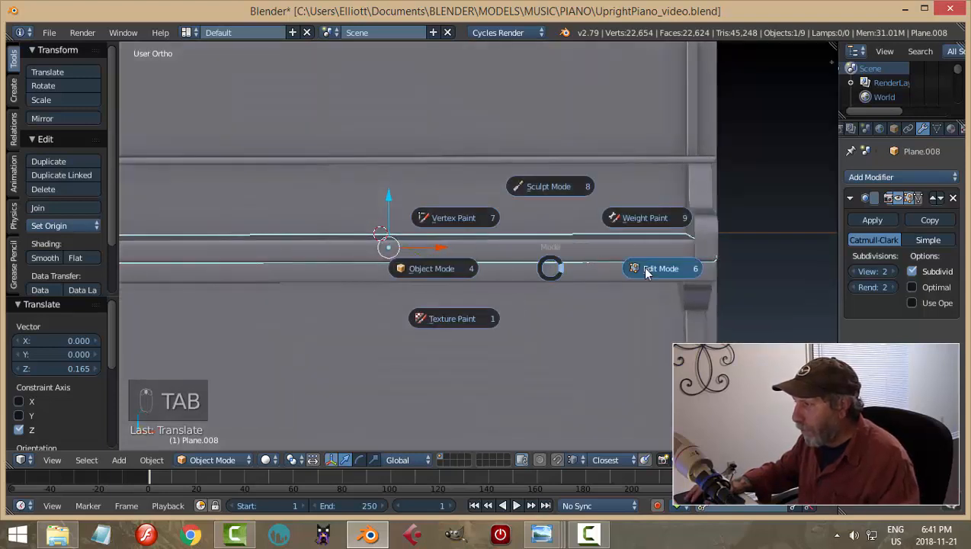
{"action": "left_click", "coordinate": [646, 269]}
{"action": "scroll", "coordinate": [626, 285], "scroll_direction": "down", "scroll_amount": 3}
{"action": "key", "text": "a"}
{"action": "key", "text": "a"}
{"action": "key", "text": "a"}
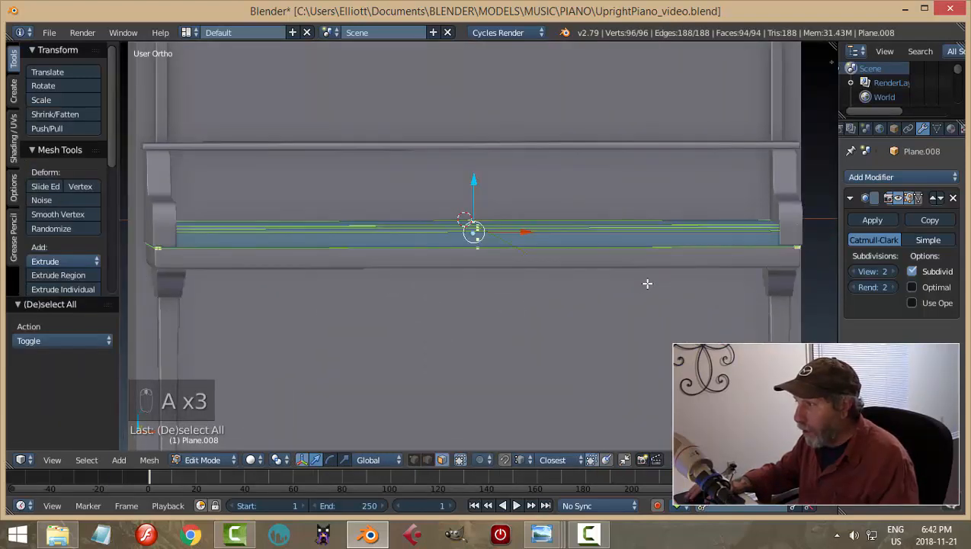
{"action": "key", "text": "z"}
{"action": "left_click", "coordinate": [745, 283]}
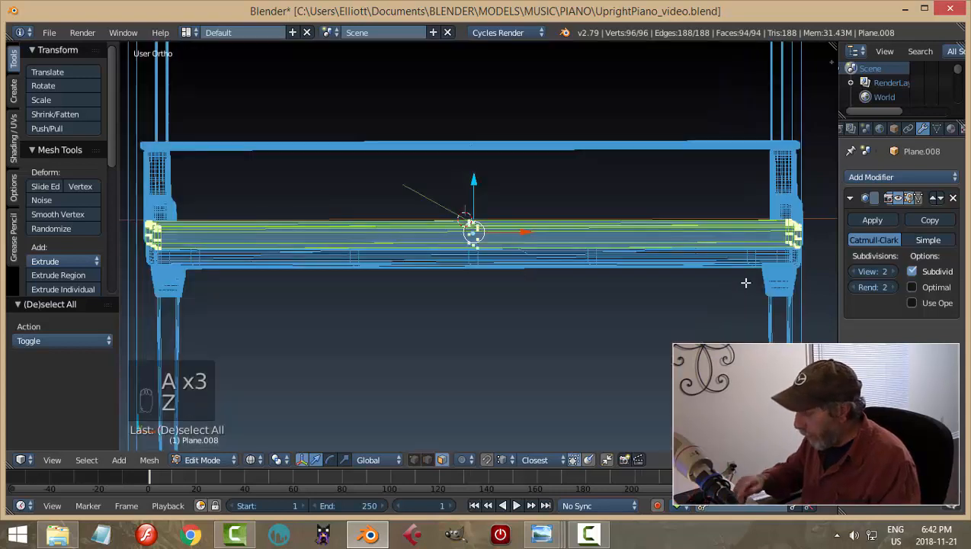
{"action": "key", "text": "KP_1"}
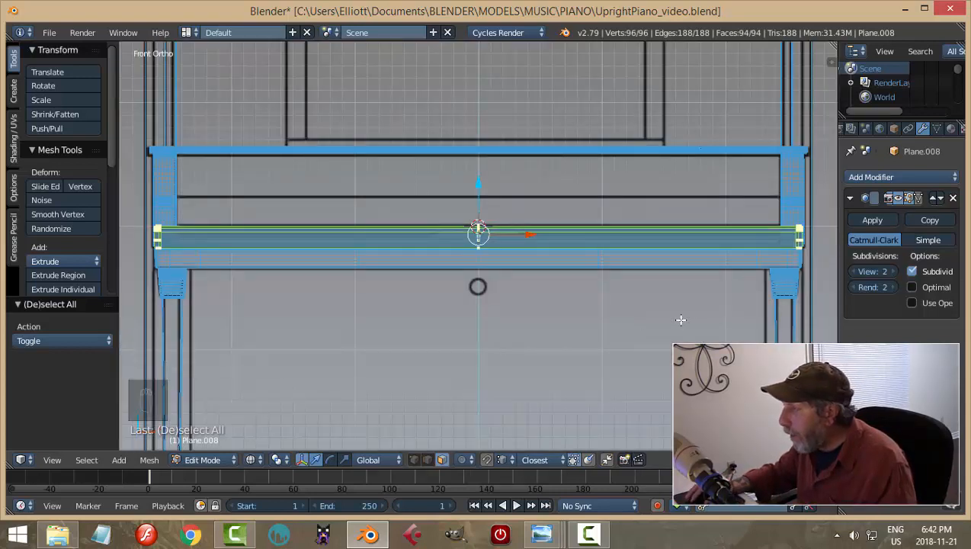
{"action": "key", "text": "s"}
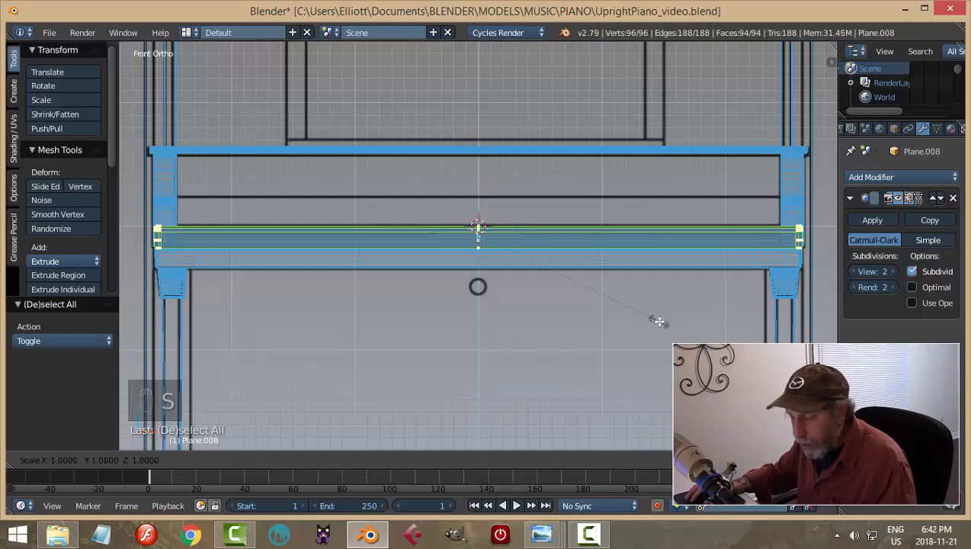
{"action": "key", "text": "z"}
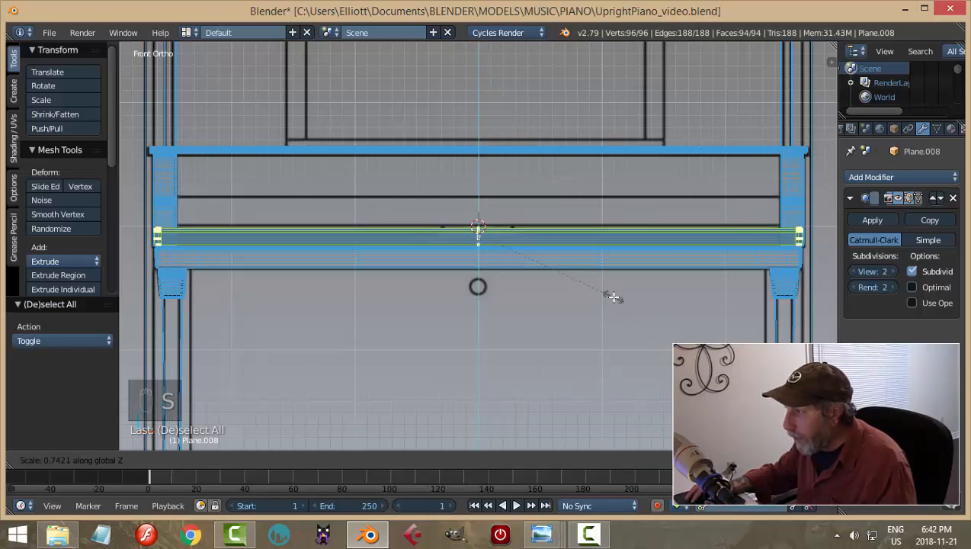
{"action": "type", "text": ".75"}
{"action": "key", "text": "Return"}
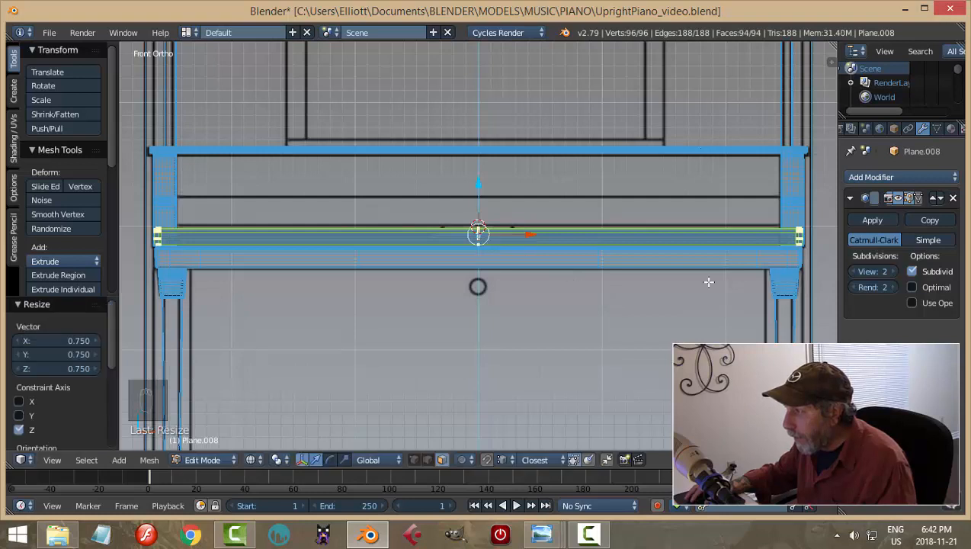
Narrow the copied slab to about 0.95 along X between the arms, and return to solid shading in Object Mode with nothing selected
{"action": "key", "text": "s"}
{"action": "key", "text": "x"}
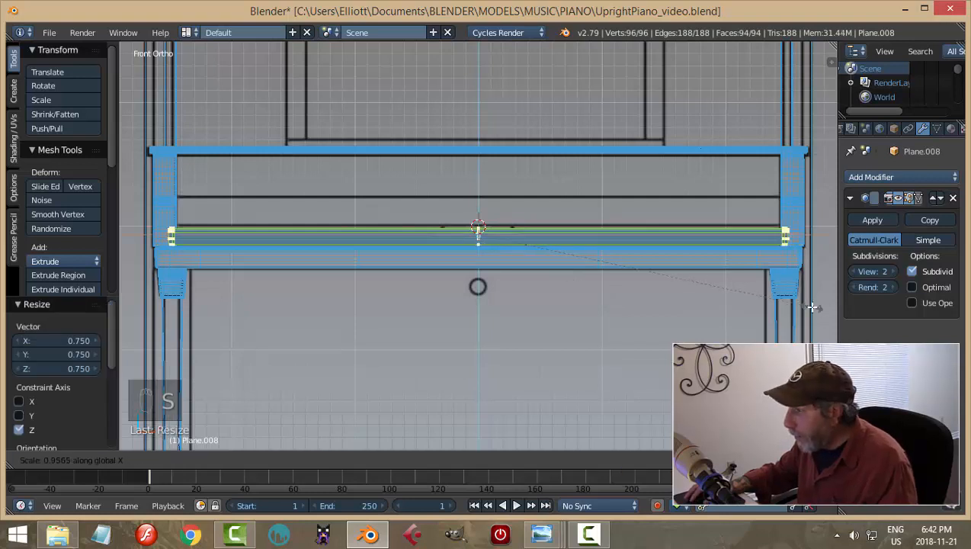
{"action": "left_click", "coordinate": [809, 307]}
{"action": "key", "text": "a"}
{"action": "key", "text": "z"}
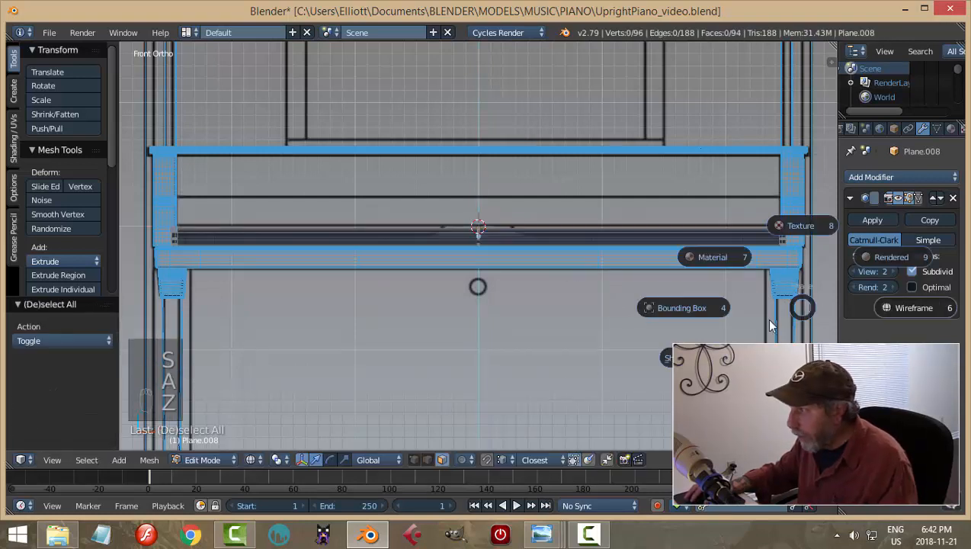
{"action": "left_click", "coordinate": [802, 387]}
{"action": "middle_click_drag", "start_coordinate": [719, 314], "coordinate": [620, 343]}
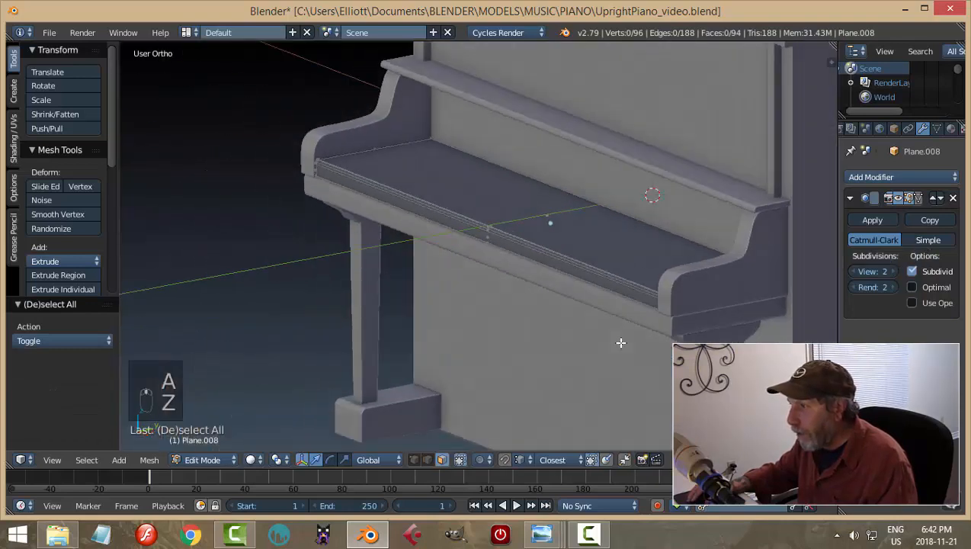
{"action": "scroll", "coordinate": [475, 319], "scroll_direction": "up", "scroll_amount": 4}
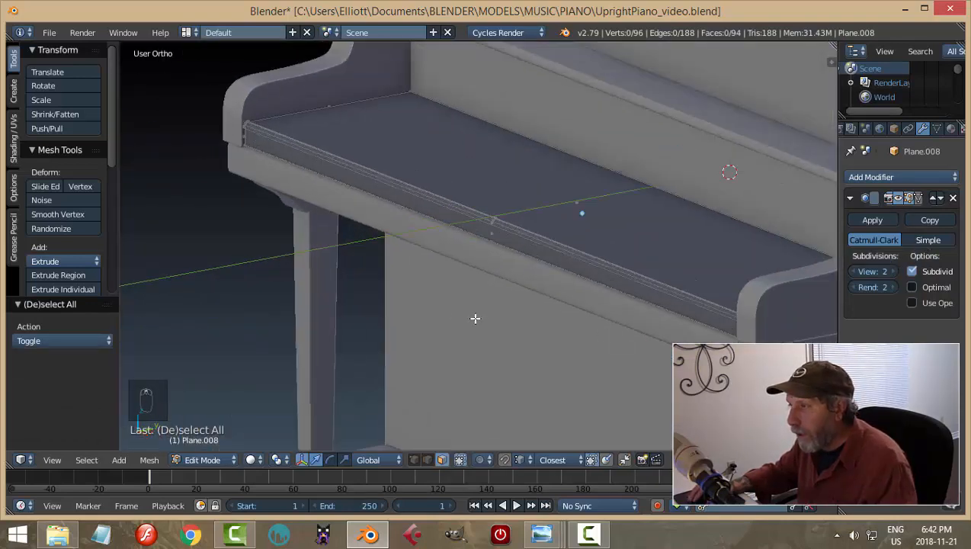
{"action": "middle_click_drag", "start_coordinate": [501, 307], "coordinate": [461, 294]}
{"action": "key", "text": "Tab"}
{"action": "key", "text": "a"}
{"action": "key", "text": "a"}
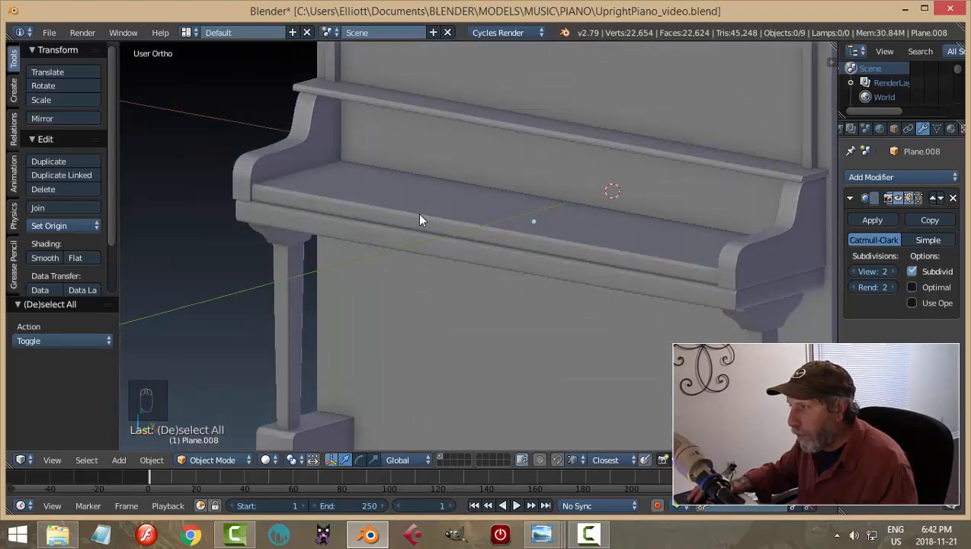
Compare the keybed with the keyboard front in the photo file.jpeg, and switch back to Blender
{"action": "mouse_move", "coordinate": [541, 533]}
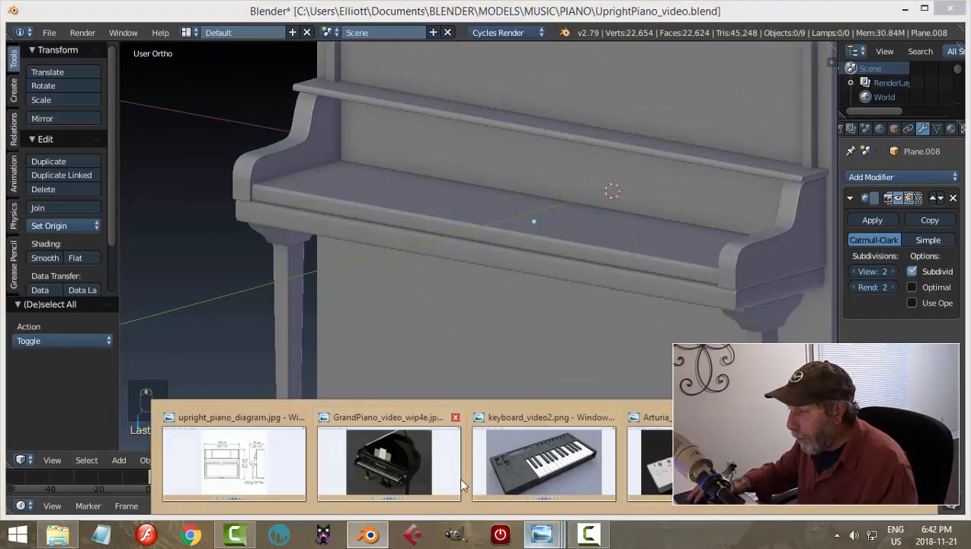
{"action": "left_click", "coordinate": [844, 463]}
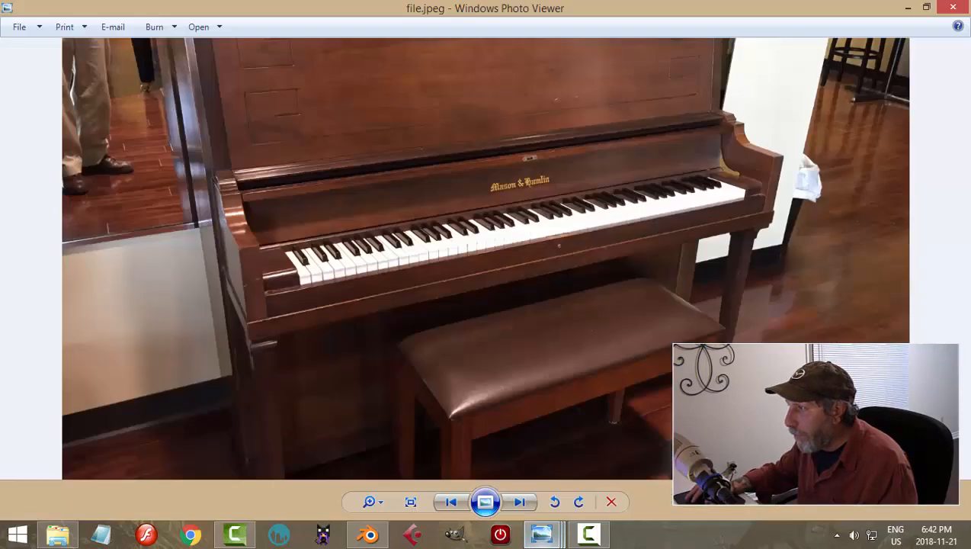
{"action": "left_click", "coordinate": [369, 537]}
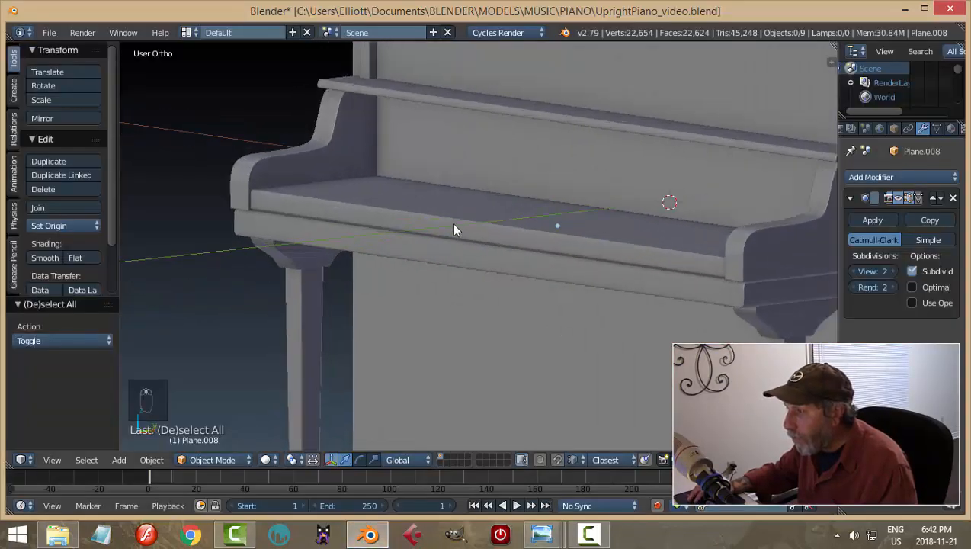
Scale the upper keybed slab's whole mesh by about 1.302 along Z in the front view
{"action": "right_click", "coordinate": [453, 230]}
{"action": "key", "text": "Tab"}
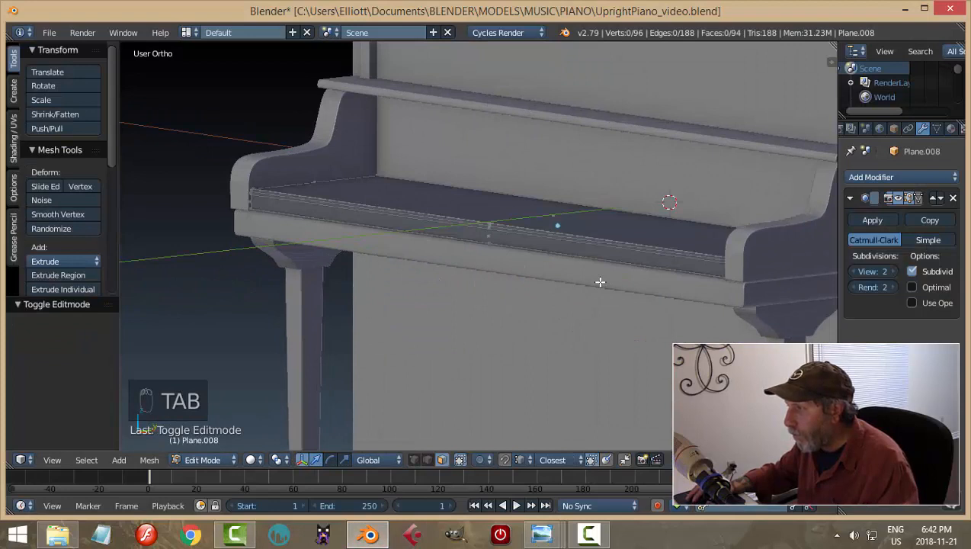
{"action": "key", "text": "a"}
{"action": "key", "text": "a"}
{"action": "key", "text": "KP_1"}
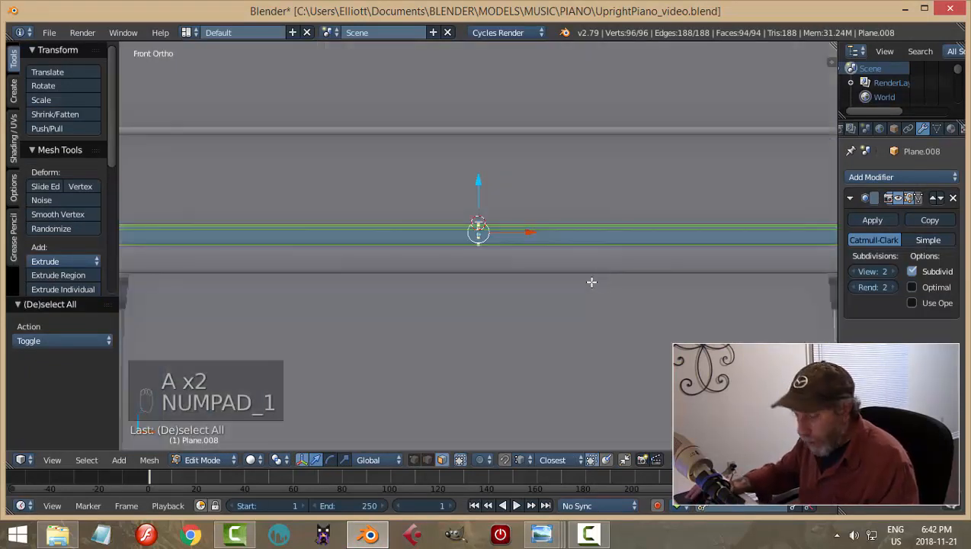
{"action": "key", "text": "s"}
{"action": "key", "text": "z"}
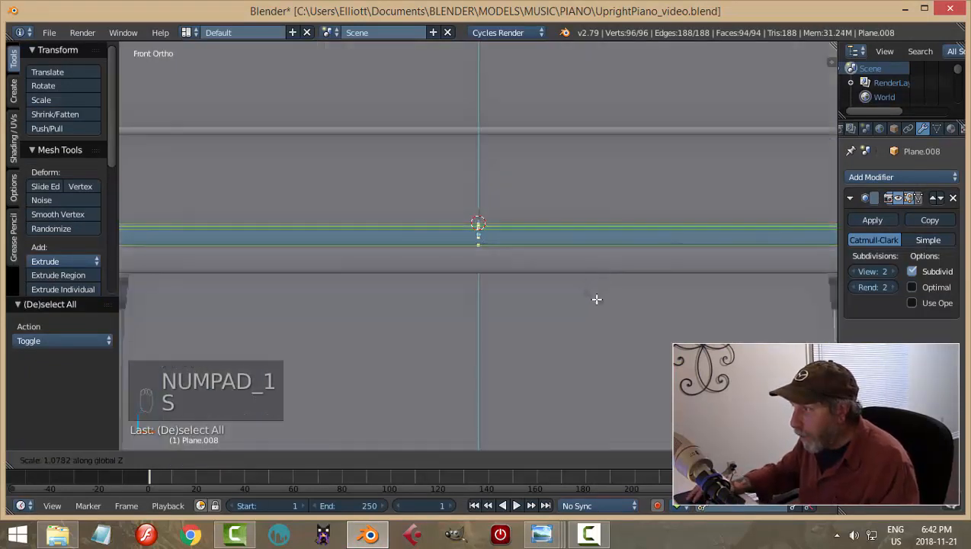
{"action": "left_click", "coordinate": [617, 313]}
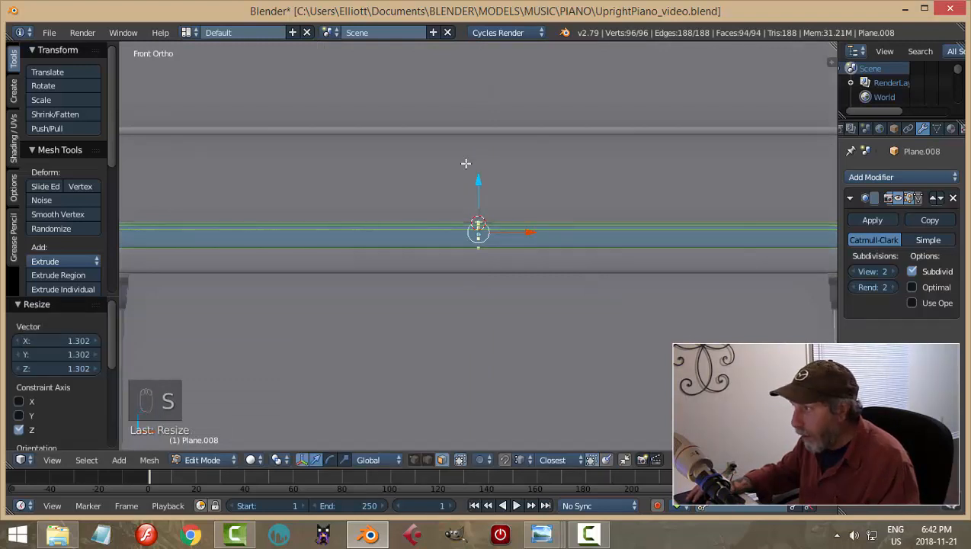
Move the upper slab's mesh slightly upward along Z, and return to Object Mode with everything deselected
{"action": "key", "text": "g"}
{"action": "key", "text": "z"}
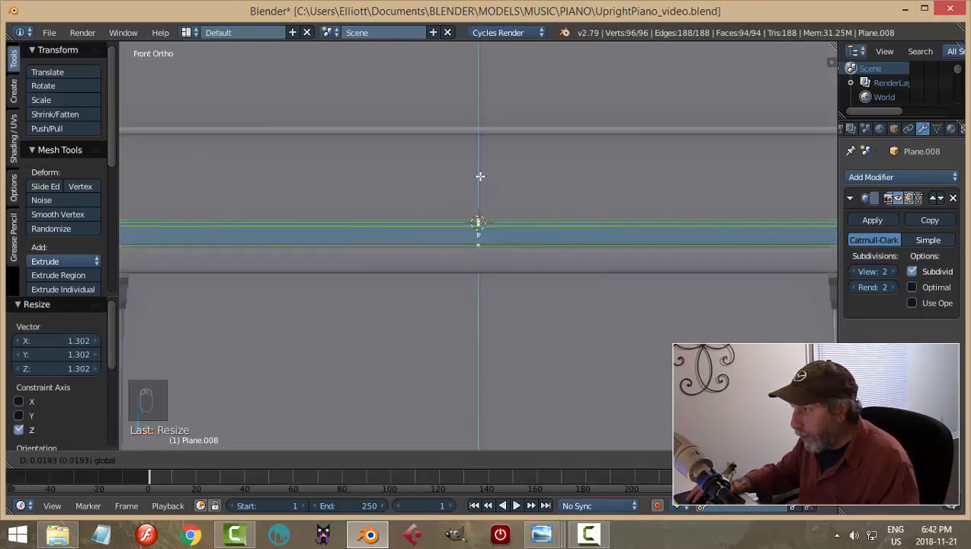
{"action": "left_click", "coordinate": [480, 180]}
{"action": "key", "text": "a"}
{"action": "key", "text": "Tab"}
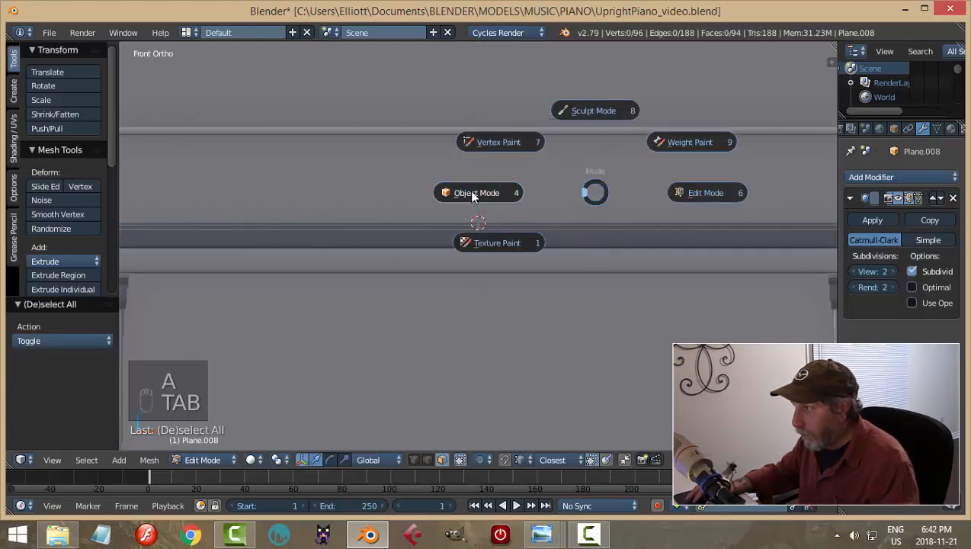
{"action": "left_click", "coordinate": [472, 196]}
{"action": "key", "text": "a"}
{"action": "scroll", "coordinate": [597, 246], "scroll_direction": "down", "scroll_amount": 5}
{"action": "middle_click_drag", "start_coordinate": [598, 245], "coordinate": [462, 281]}
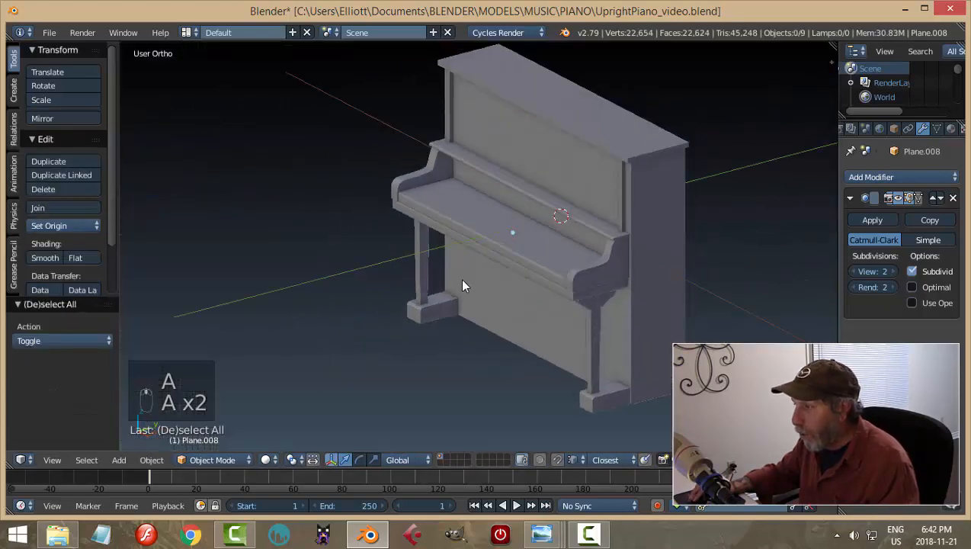
Add two evenly spaced vertical loop cuts across the width of the upper keybed slab
{"action": "scroll", "coordinate": [461, 280], "scroll_direction": "up", "scroll_amount": 3}
{"action": "middle_click_drag", "start_coordinate": [412, 262], "coordinate": [541, 256], "text": "shift"}
{"action": "scroll", "coordinate": [527, 240], "scroll_direction": "up", "scroll_amount": 1}
{"action": "scroll", "coordinate": [589, 244], "scroll_direction": "down", "scroll_amount": 2}
{"action": "scroll", "coordinate": [605, 243], "scroll_direction": "down", "scroll_amount": 3}
{"action": "right_click", "coordinate": [541, 256]}
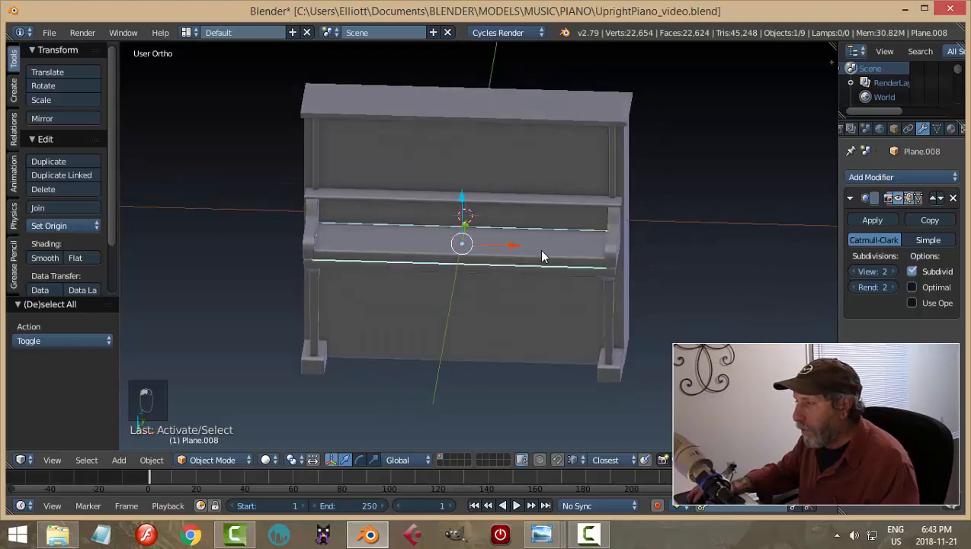
{"action": "key", "text": "Tab"}
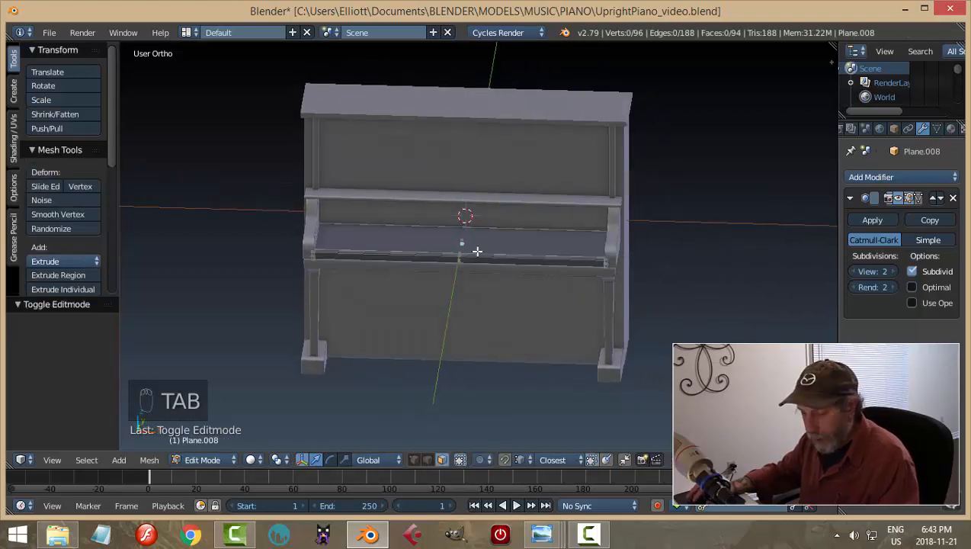
{"action": "key", "text": "ctrl+r"}
{"action": "scroll", "coordinate": [474, 248], "scroll_direction": "up", "scroll_amount": 1}
{"action": "left_click", "coordinate": [473, 249]}
{"action": "right_click", "coordinate": [474, 248]}
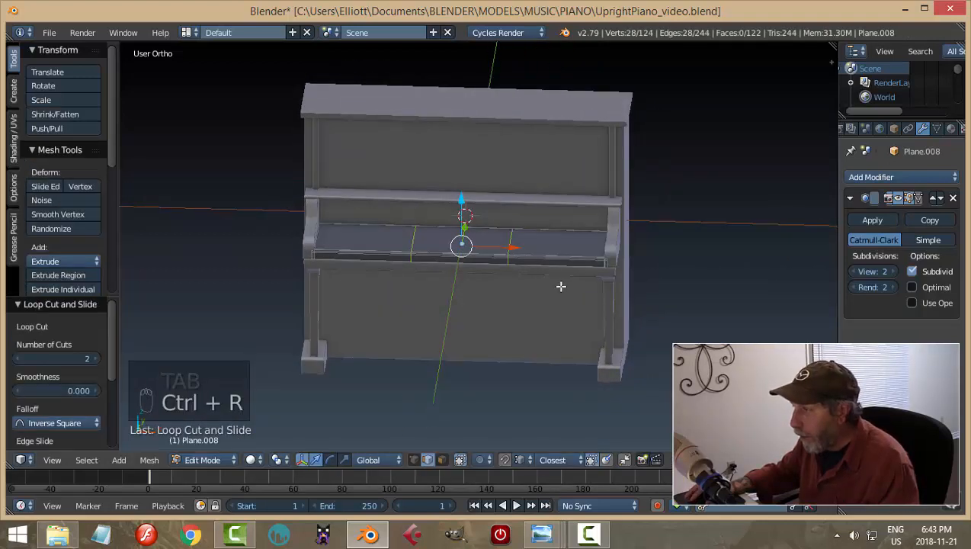
Spread the two new edge loops toward the slab's ends by scaling about 2.695 along X, and check them in side and front views
{"action": "key", "text": "s"}
{"action": "key", "text": "x"}
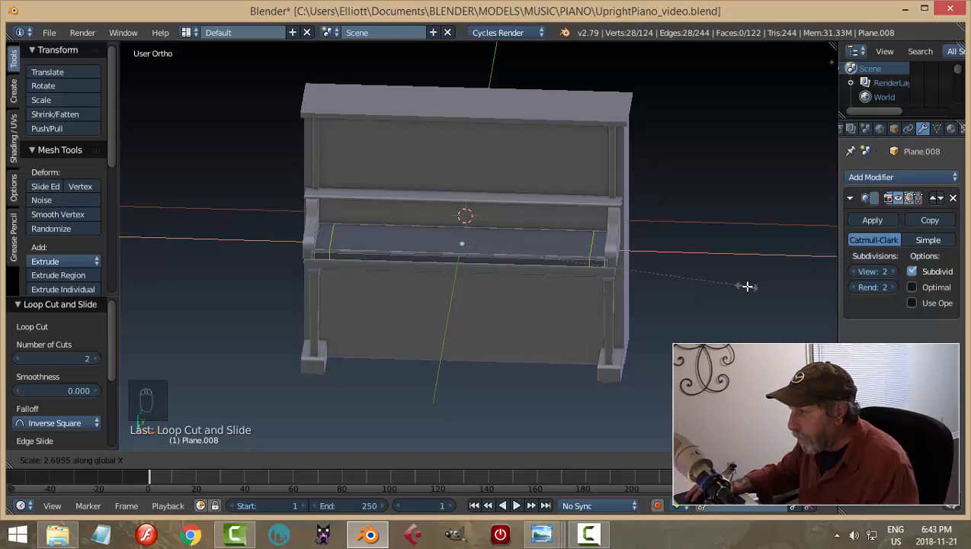
{"action": "left_click", "coordinate": [746, 286]}
{"action": "key", "text": "KP_3"}
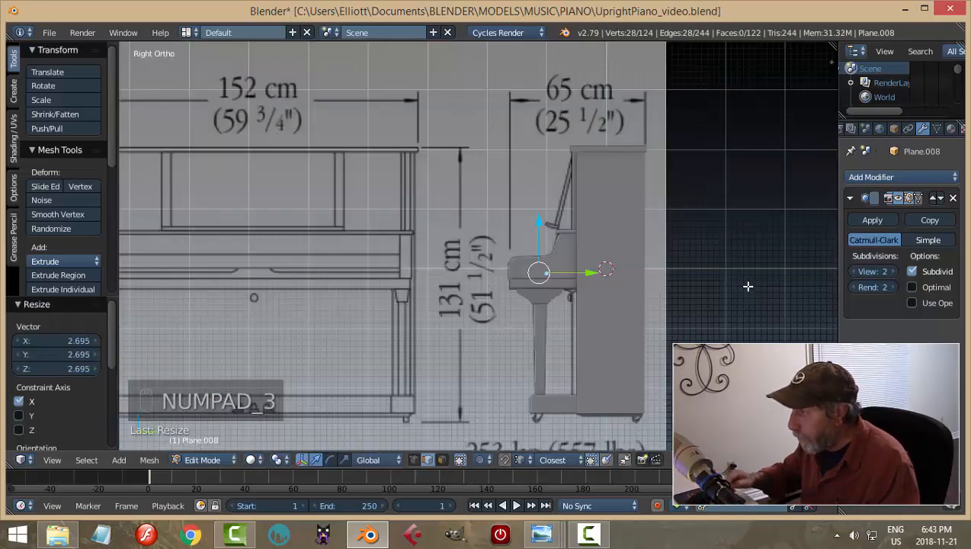
{"action": "key", "text": "KP_1"}
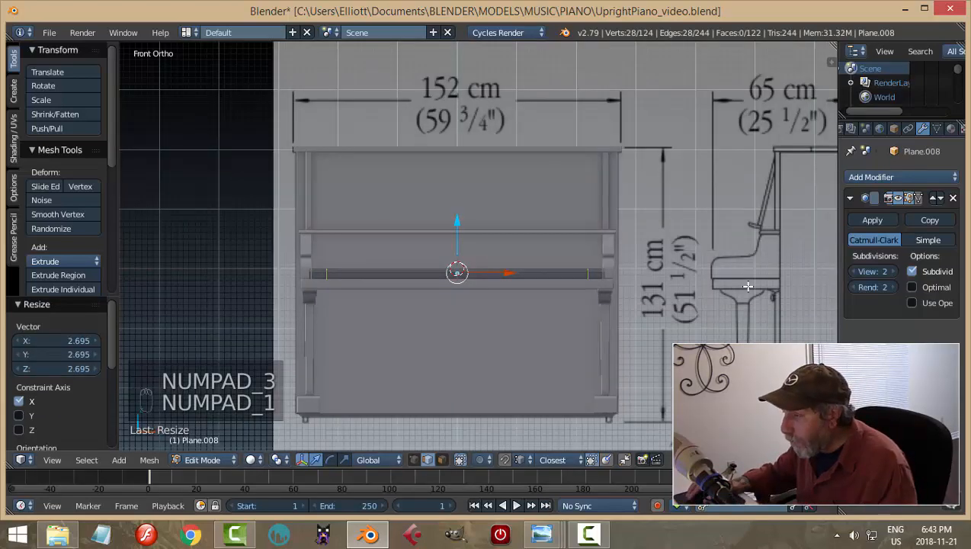
Compare the slab's end loops with the reference photo in wireframe, and try scaling them by 0.982 along X
{"action": "key", "text": "z"}
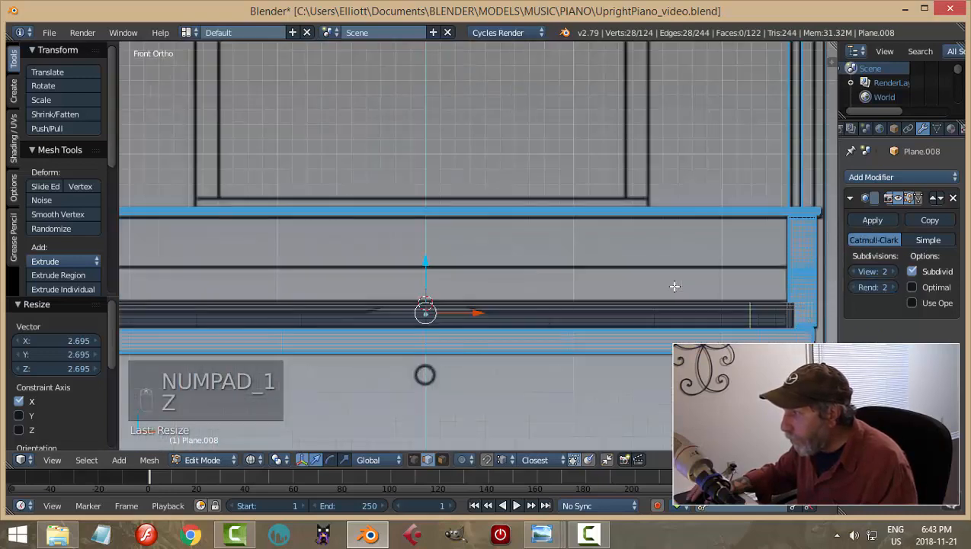
{"action": "scroll", "coordinate": [674, 284], "scroll_direction": "up", "scroll_amount": 5}
{"action": "scroll", "coordinate": [673, 286], "scroll_direction": "down", "scroll_amount": 3}
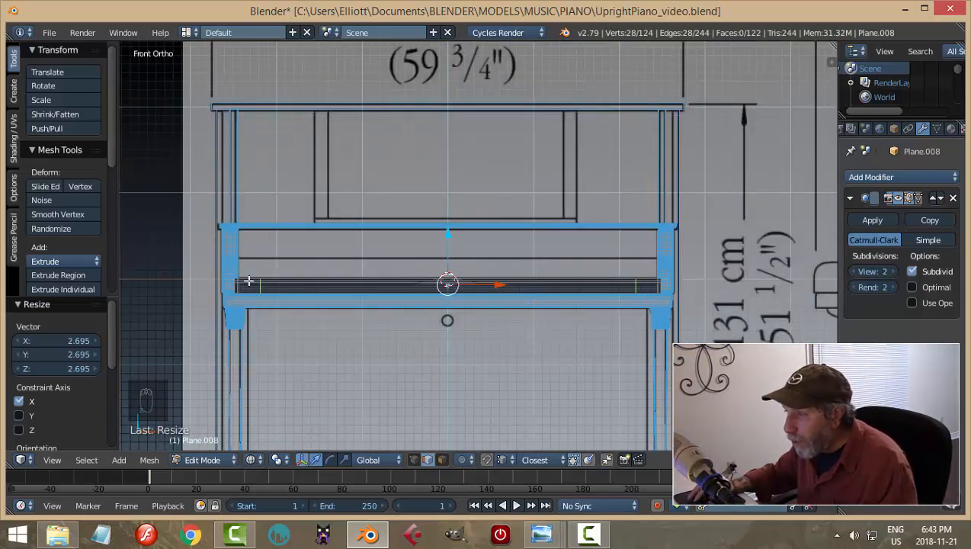
{"action": "mouse_move", "coordinate": [542, 533]}
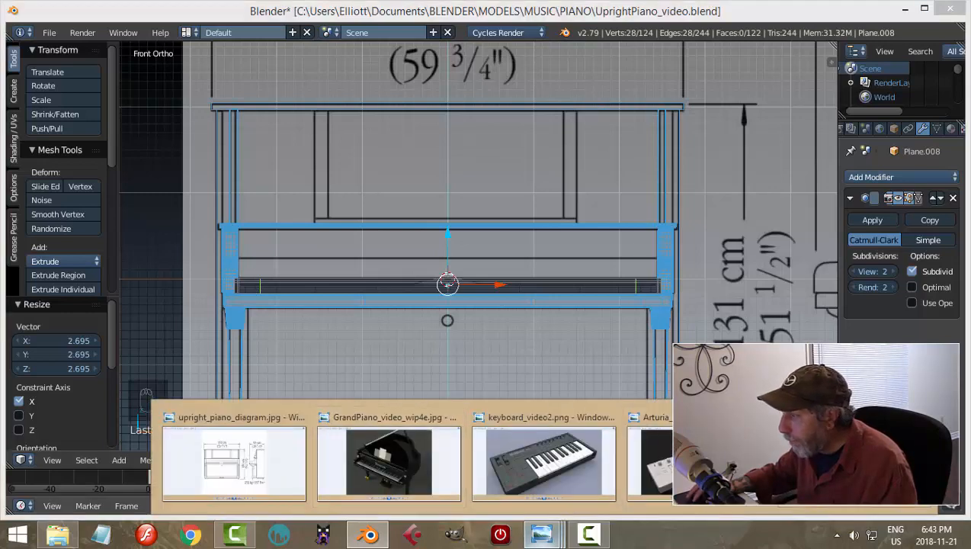
{"action": "left_click", "coordinate": [849, 463]}
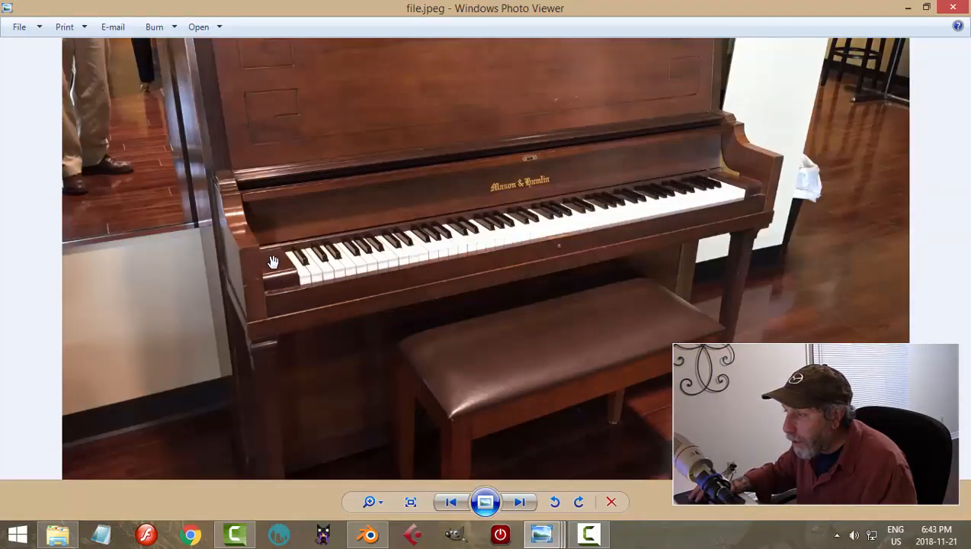
{"action": "left_click", "coordinate": [368, 533]}
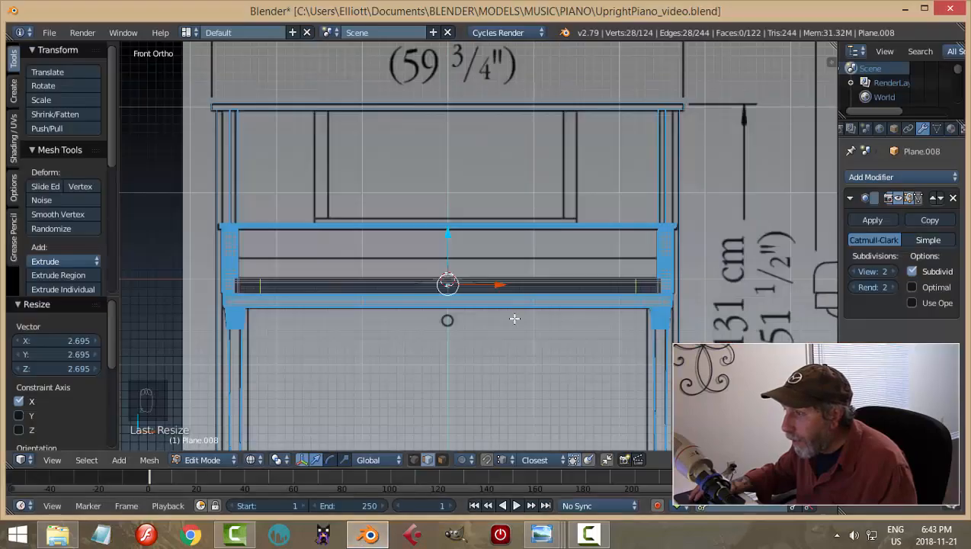
{"action": "middle_click_drag", "start_coordinate": [518, 346], "coordinate": [519, 382]}
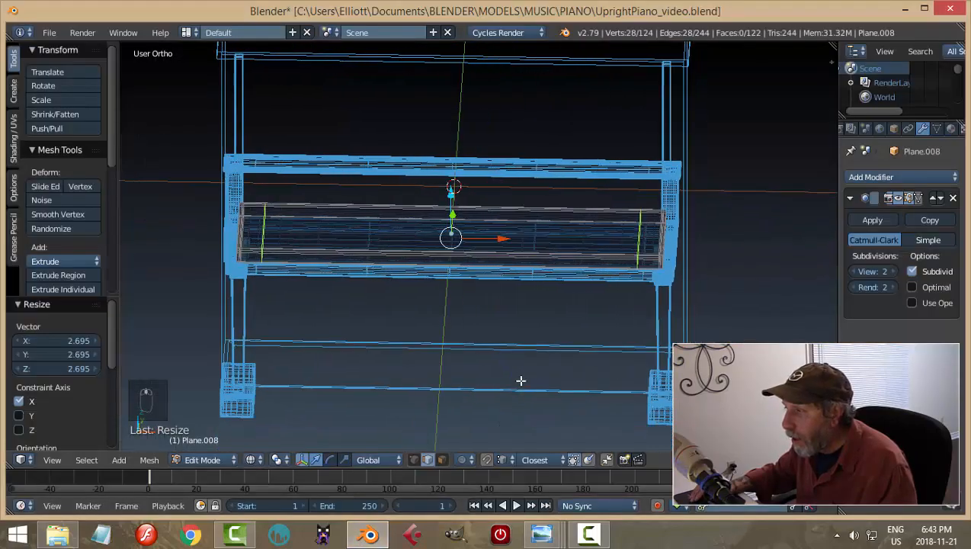
{"action": "key", "text": "s"}
{"action": "left_click", "coordinate": [592, 343]}
{"action": "middle_click_drag", "start_coordinate": [593, 343], "coordinate": [526, 305]}
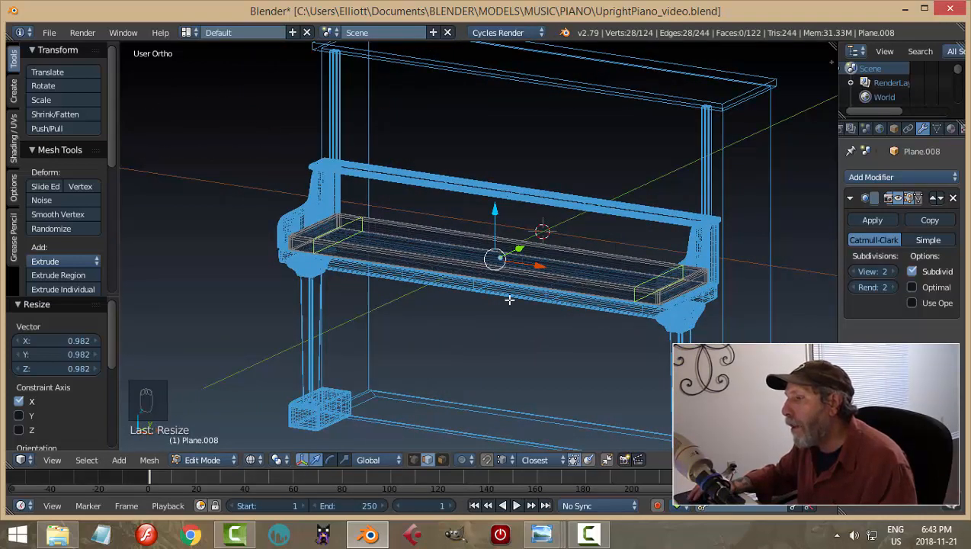
Undo both resizes of the two loops, dissolve their edges, and return to Object Mode with solid shading
{"action": "key", "text": "ctrl+z"}
{"action": "key", "text": "ctrl+z"}
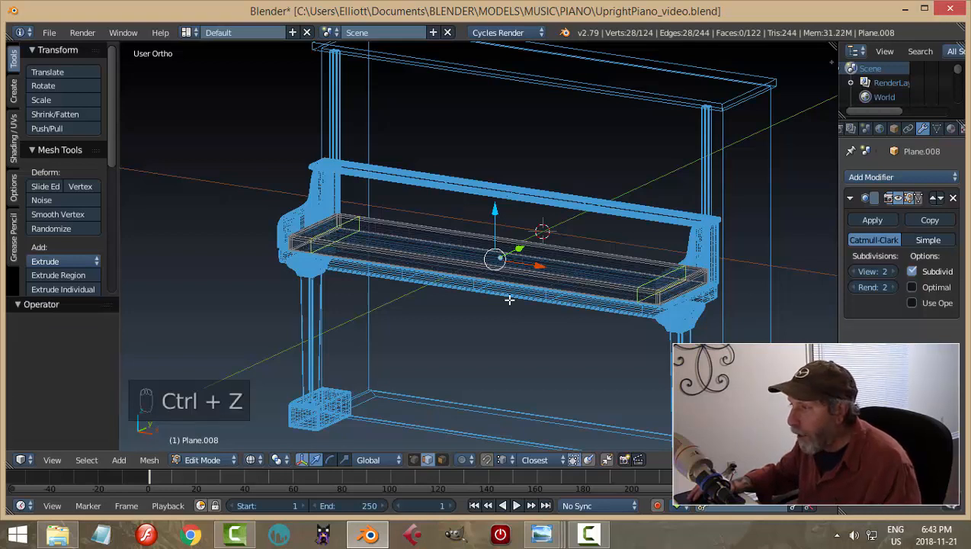
{"action": "key", "text": "x"}
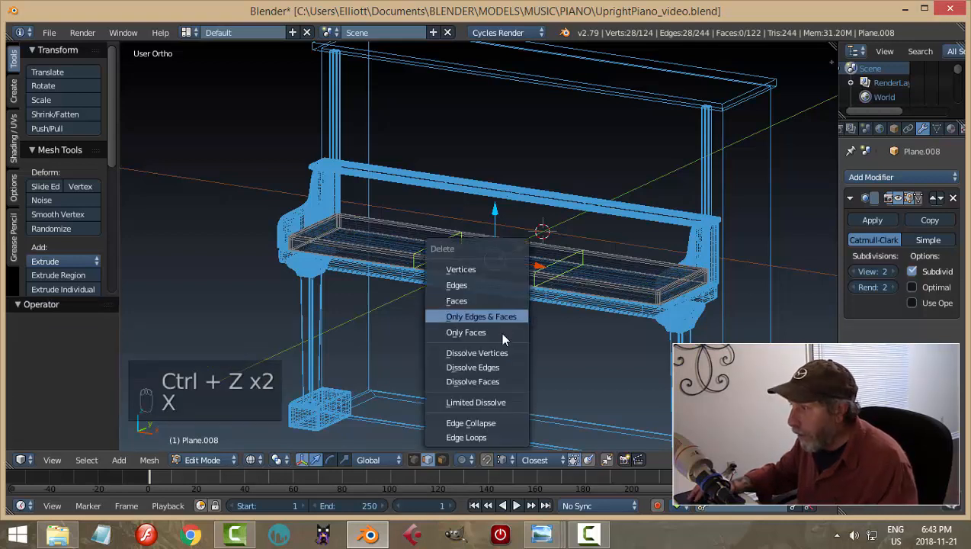
{"action": "left_click", "coordinate": [503, 365]}
{"action": "key", "text": "Tab"}
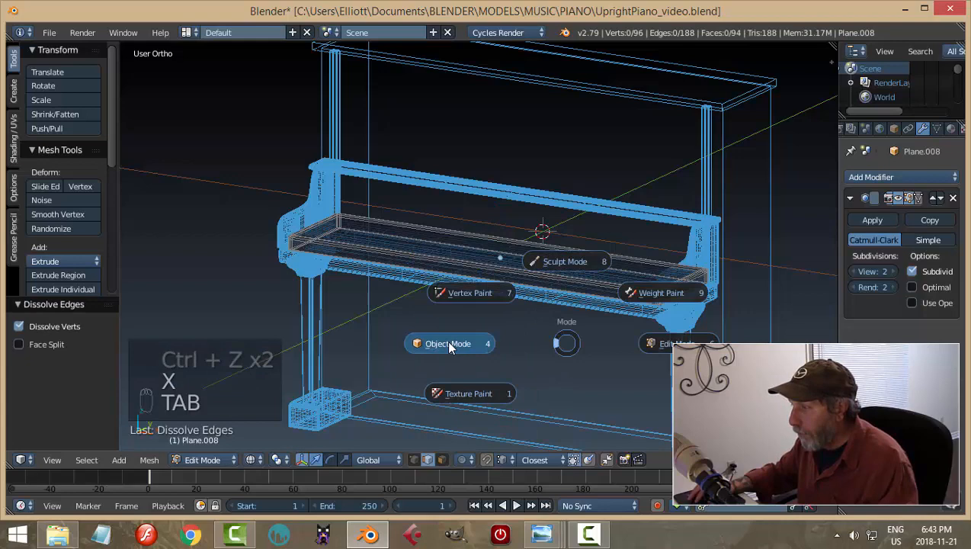
{"action": "left_click", "coordinate": [448, 343]}
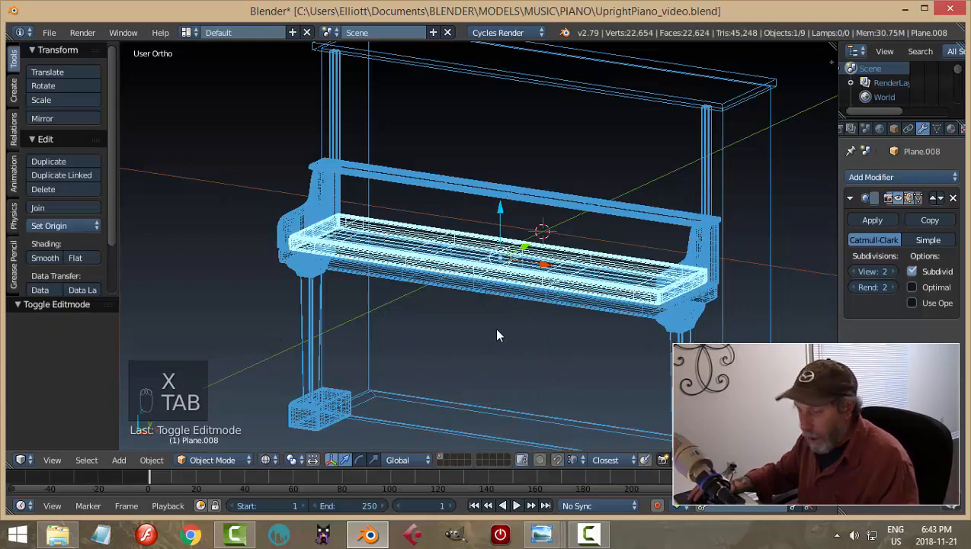
{"action": "key", "text": "z"}
{"action": "left_click", "coordinate": [495, 412]}
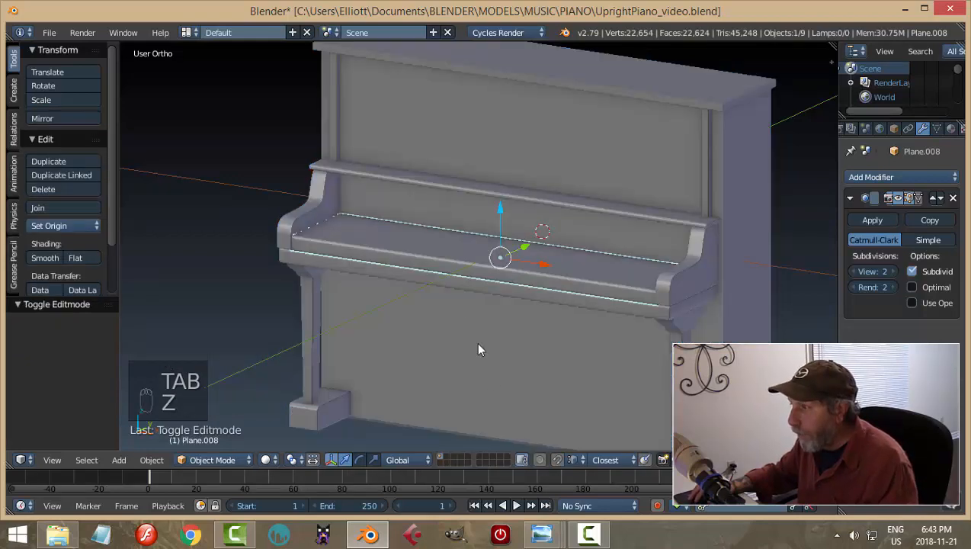
Duplicate the upper keybed slab in place and raise the copy along Z so it rests on the slab
{"action": "middle_click_drag", "start_coordinate": [457, 253], "coordinate": [507, 261]}
{"action": "key", "text": "shift+d"}
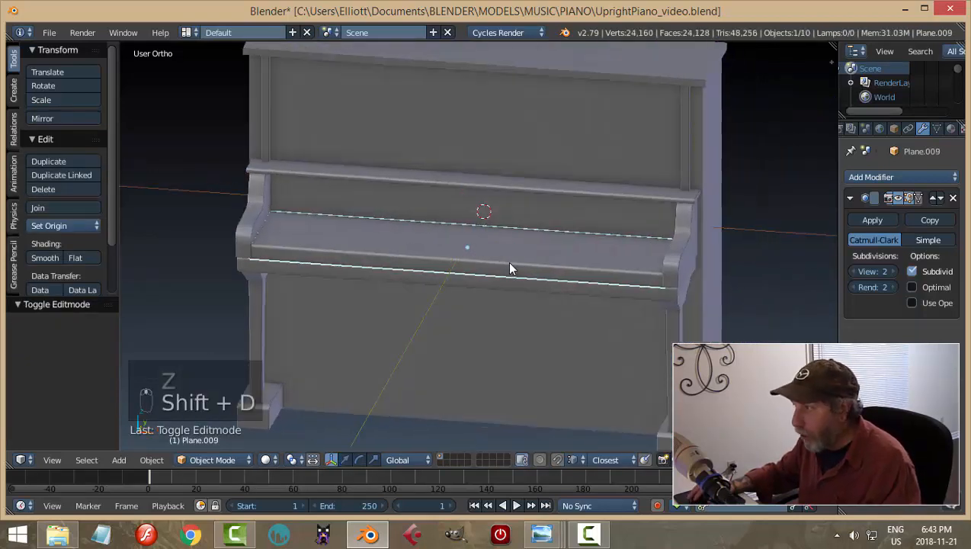
{"action": "right_click", "coordinate": [473, 210]}
{"action": "key", "text": "g"}
{"action": "key", "text": "z"}
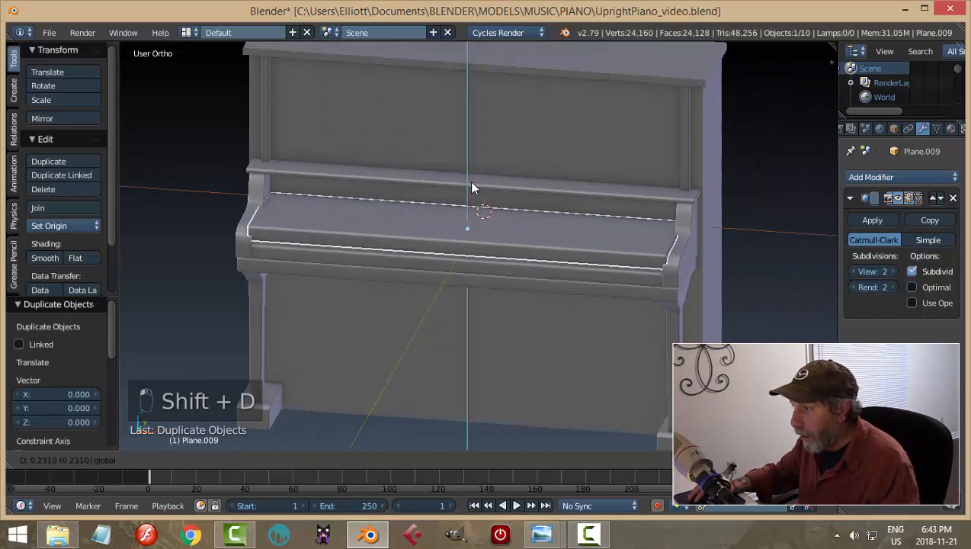
{"action": "left_click", "coordinate": [473, 191]}
Shorten the copied slab to a block beside the left arm by moving its right-end vertices about -4.6 along X
{"action": "key", "text": "Tab"}
{"action": "left_click", "coordinate": [703, 209]}
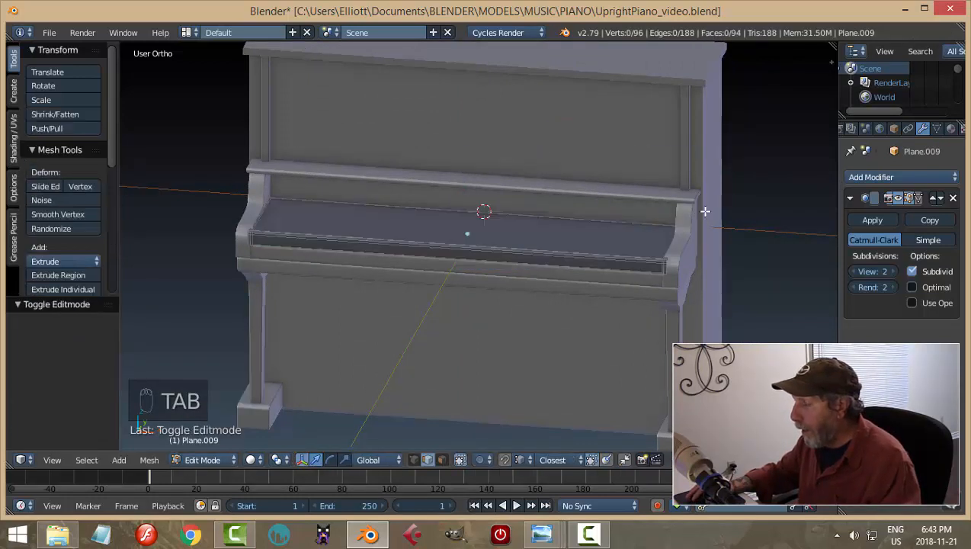
{"action": "key", "text": "KP_1"}
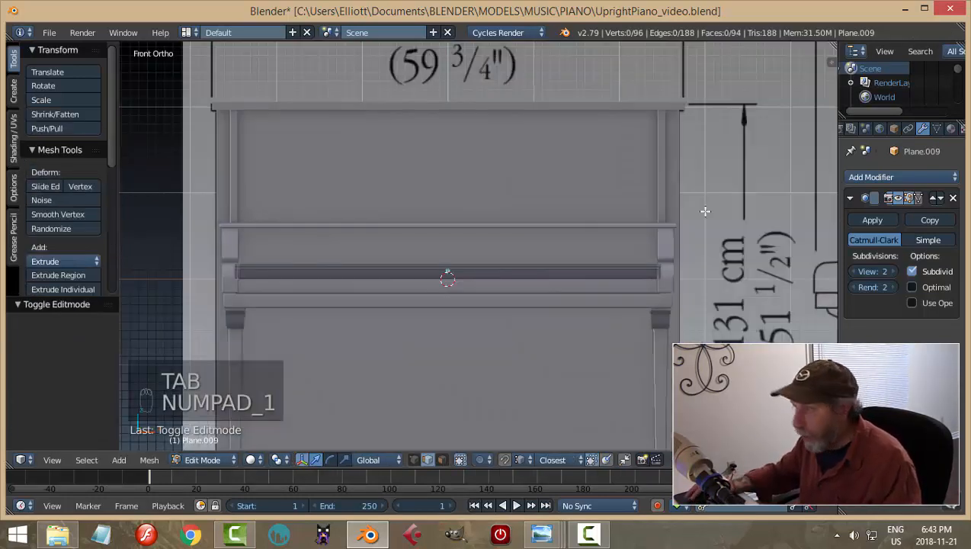
{"action": "key", "text": "z"}
{"action": "left_click", "coordinate": [816, 212]}
{"action": "key", "text": "b"}
{"action": "left_click_drag", "start_coordinate": [606, 245], "coordinate": [715, 283]}
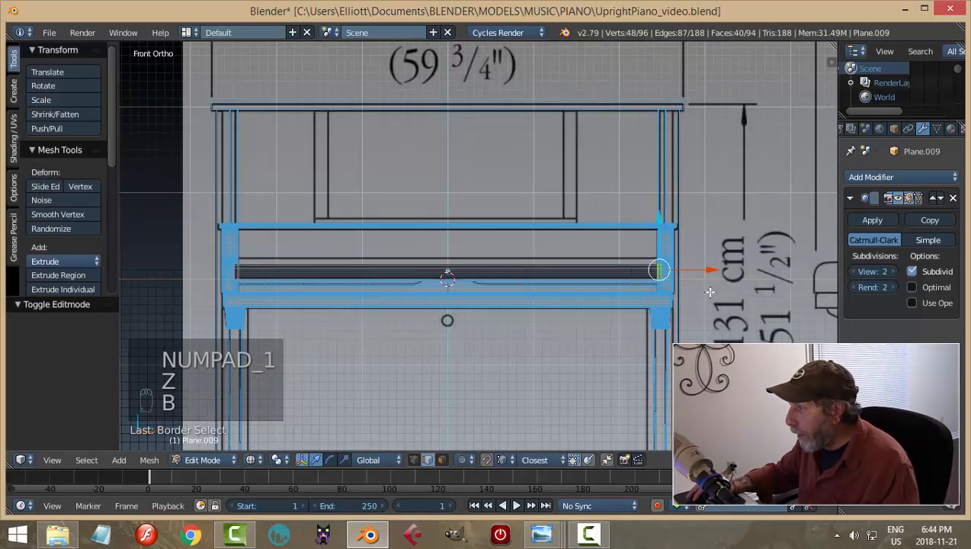
{"action": "key", "text": "g"}
{"action": "key", "text": "x"}
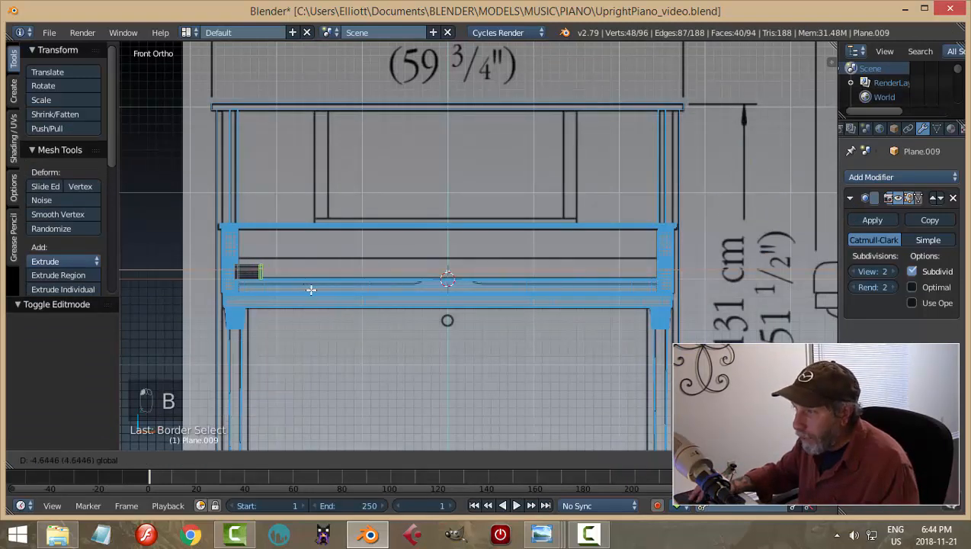
{"action": "left_click", "coordinate": [312, 290]}
Fine-tune the block's width by moving its right-end vertices 0.029 along X, and deselect everything
{"action": "key", "text": "a"}
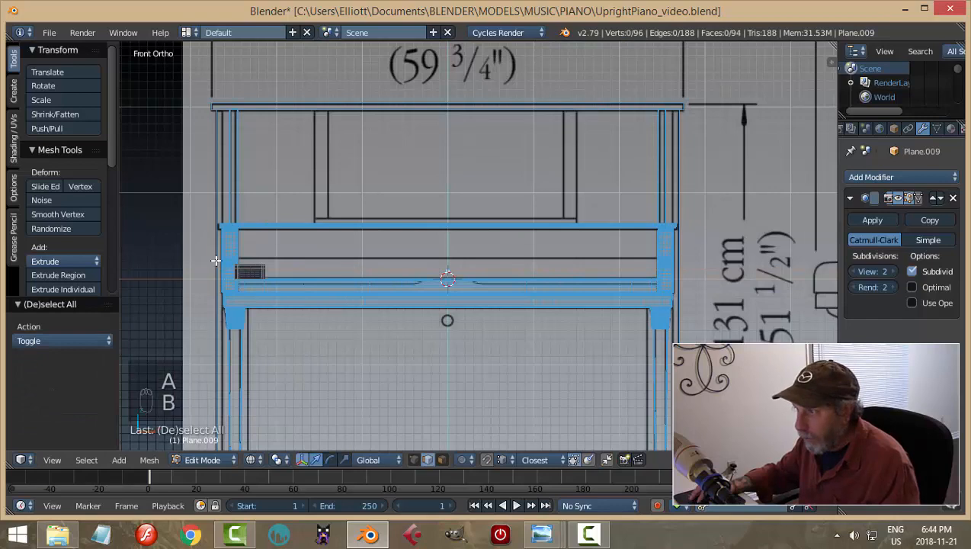
{"action": "left_click_drag", "start_coordinate": [250, 300], "coordinate": [251, 300]}
{"action": "scroll", "coordinate": [255, 292], "scroll_direction": "up", "scroll_amount": 2}
{"action": "middle_click_drag", "start_coordinate": [179, 282], "coordinate": [310, 284], "text": "shift"}
{"action": "key", "text": "g"}
{"action": "key", "text": "a"}
{"action": "left_click_drag", "start_coordinate": [314, 287], "coordinate": [345, 285]}
{"action": "key", "text": "b"}
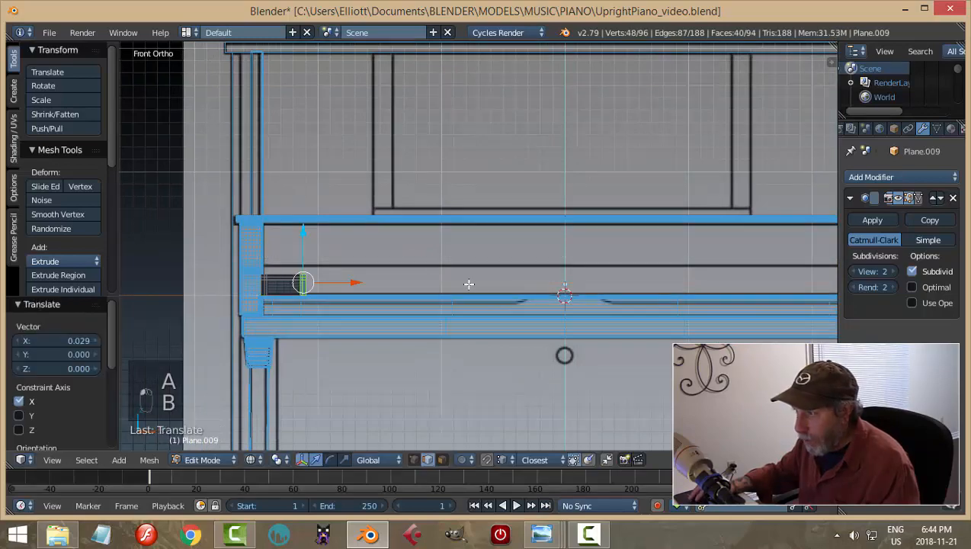
{"action": "key", "text": "a"}
In the top view, move the block's front-end vertices back 0.125 along Y
{"action": "scroll", "coordinate": [470, 282], "scroll_direction": "down", "scroll_amount": 4}
{"action": "middle_click_drag", "start_coordinate": [470, 283], "coordinate": [437, 308]}
{"action": "middle_click_drag", "start_coordinate": [511, 304], "coordinate": [509, 310]}
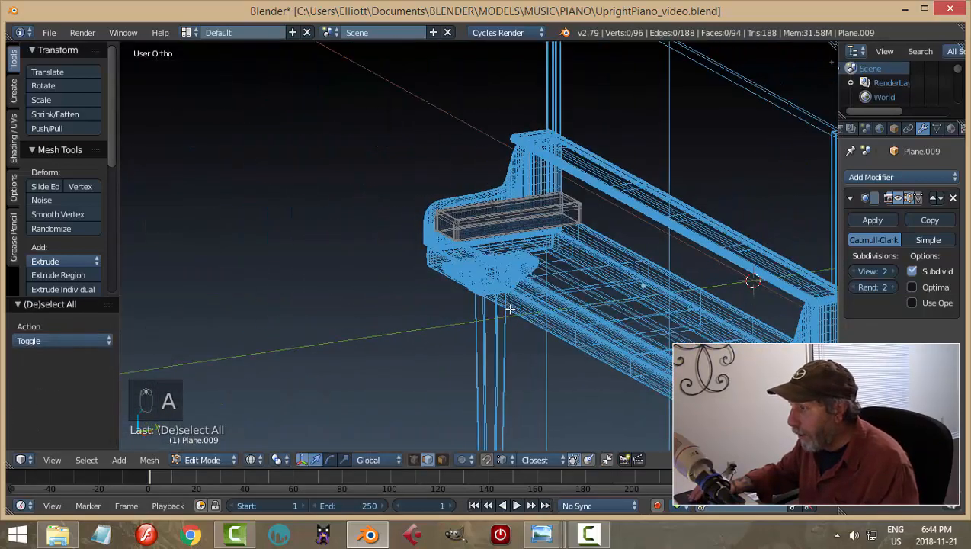
{"action": "key", "text": "KP_7"}
{"action": "scroll", "coordinate": [358, 240], "scroll_direction": "down", "scroll_amount": 2}
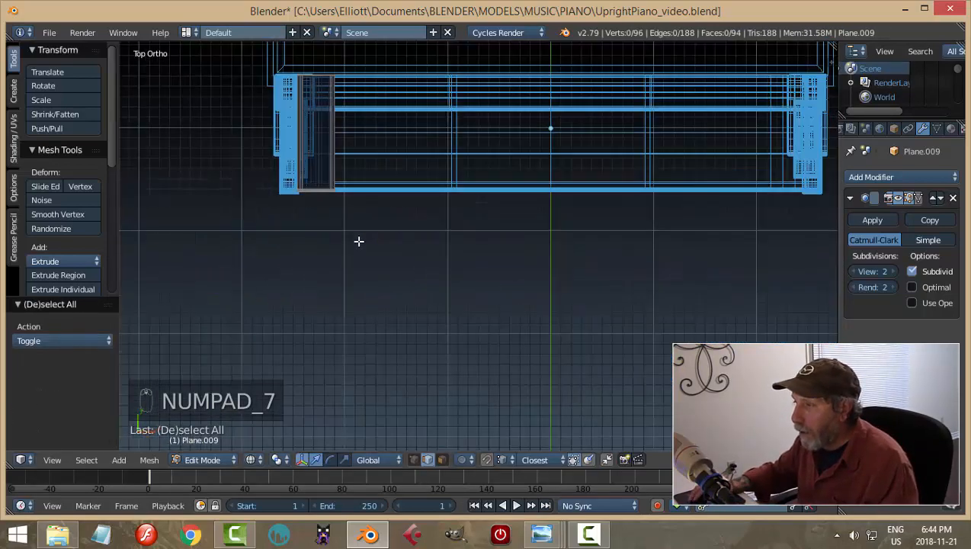
{"action": "middle_click_drag", "start_coordinate": [357, 241], "coordinate": [422, 288], "text": "shift"}
{"action": "key", "text": "b"}
{"action": "left_click_drag", "start_coordinate": [403, 246], "coordinate": [379, 179]}
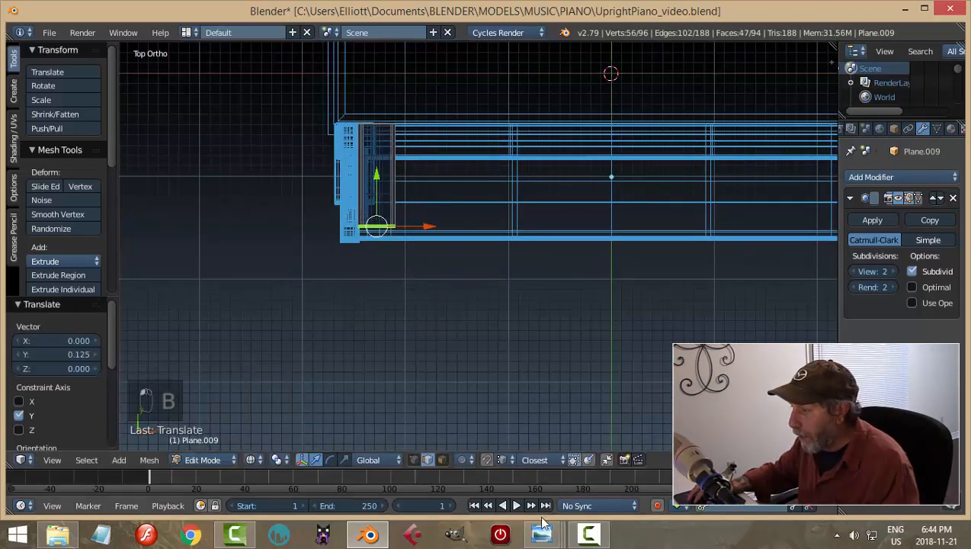
Examine the end blocks beside the keys in the reference photo, and inspect the modeled block's front corner up close in solid shading
{"action": "mouse_move", "coordinate": [542, 533]}
{"action": "left_click", "coordinate": [819, 461]}
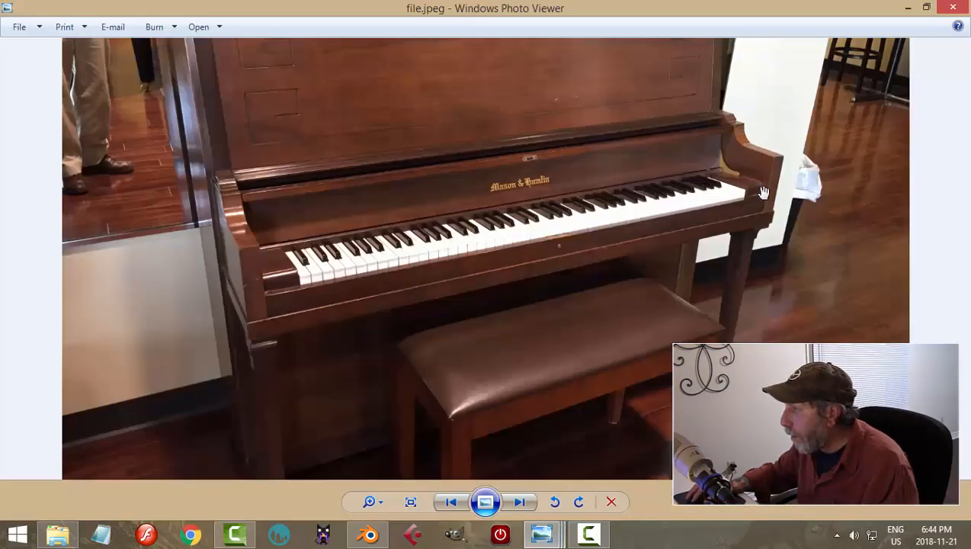
{"action": "scroll", "coordinate": [763, 192], "scroll_direction": "up", "scroll_amount": 2}
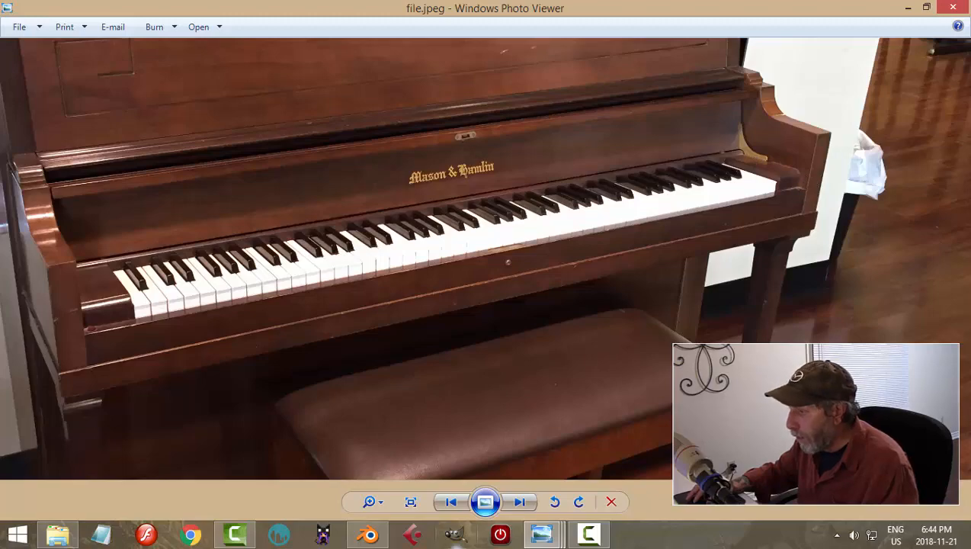
{"action": "left_click", "coordinate": [369, 535]}
{"action": "middle_click_drag", "start_coordinate": [743, 330], "coordinate": [601, 293]}
{"action": "key", "text": "z"}
{"action": "left_click", "coordinate": [603, 358]}
{"action": "middle_click_drag", "start_coordinate": [604, 358], "coordinate": [555, 283]}
{"action": "scroll", "coordinate": [551, 281], "scroll_direction": "up", "scroll_amount": 3}
{"action": "middle_click_drag", "start_coordinate": [524, 220], "coordinate": [529, 332], "text": "shift"}
{"action": "scroll", "coordinate": [538, 354], "scroll_direction": "up", "scroll_amount": 4}
{"action": "middle_click_drag", "start_coordinate": [531, 404], "coordinate": [517, 252], "text": "shift"}
{"action": "scroll", "coordinate": [518, 318], "scroll_direction": "up", "scroll_amount": 3}
{"action": "middle_click_drag", "start_coordinate": [496, 315], "coordinate": [494, 304]}
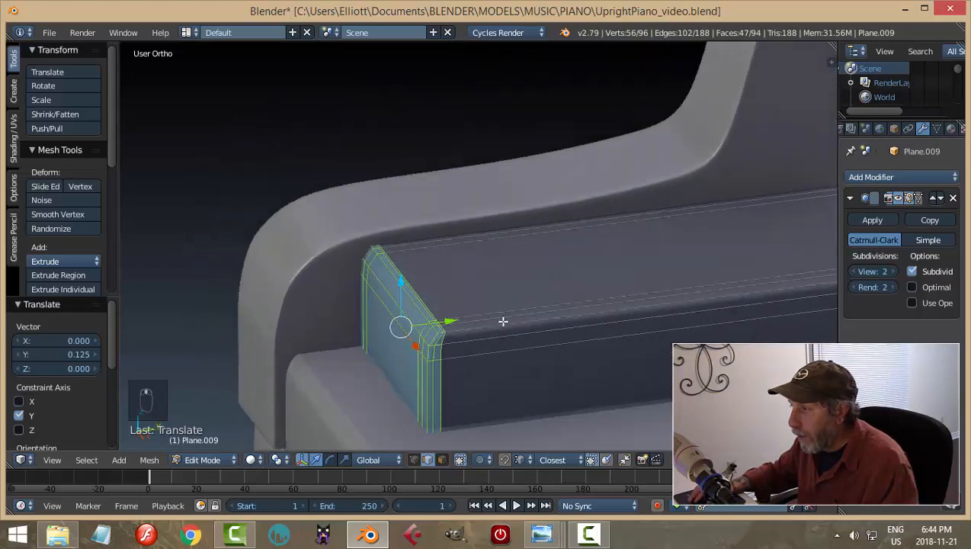
In edge select mode, select the two edge loops just behind the block's front edge and dissolve them
{"action": "key", "text": "a"}
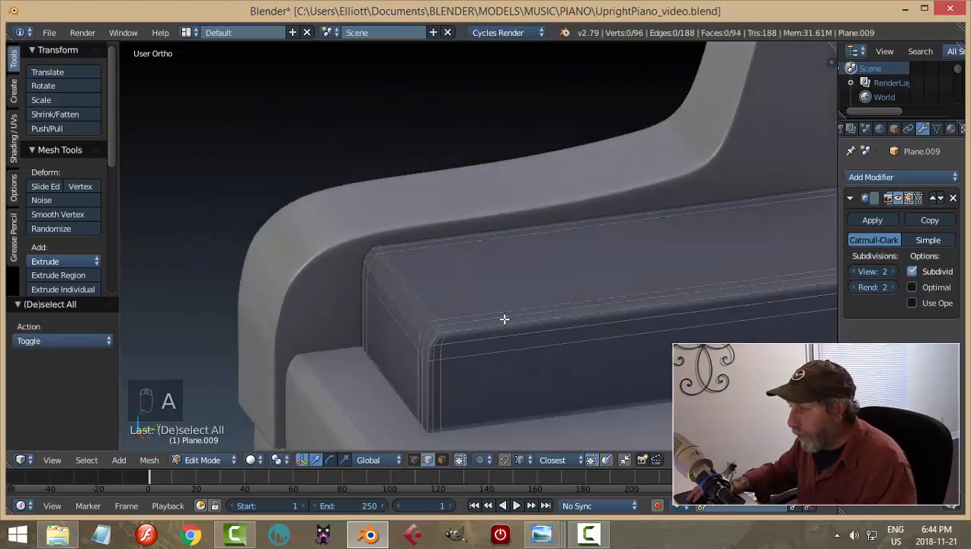
{"action": "middle_click_drag", "start_coordinate": [504, 319], "coordinate": [540, 254]}
{"action": "key", "text": "ctrl+Tab"}
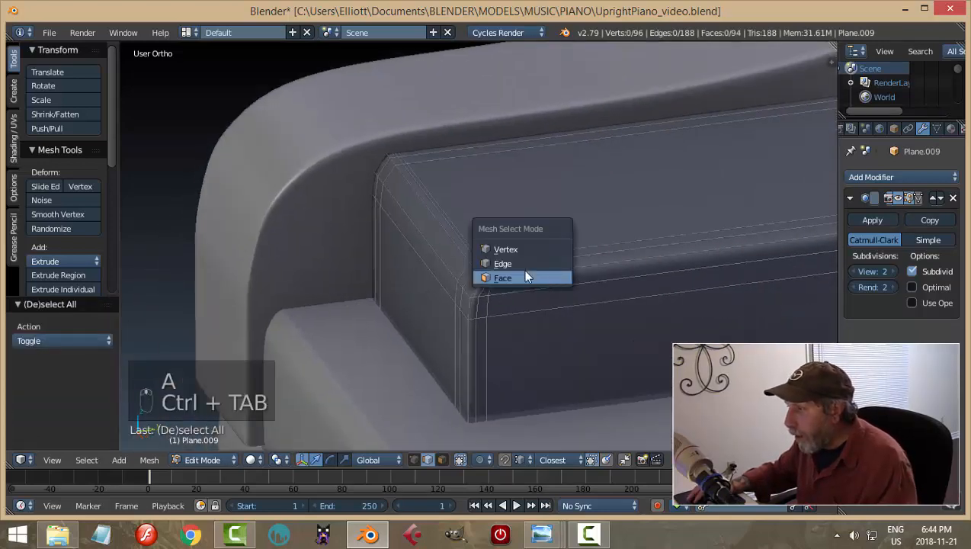
{"action": "left_click", "coordinate": [524, 265]}
{"action": "scroll", "coordinate": [487, 285], "scroll_direction": "up", "scroll_amount": 4}
{"action": "right_click", "coordinate": [479, 270], "text": "alt"}
{"action": "right_click", "coordinate": [466, 266], "text": "alt+shift"}
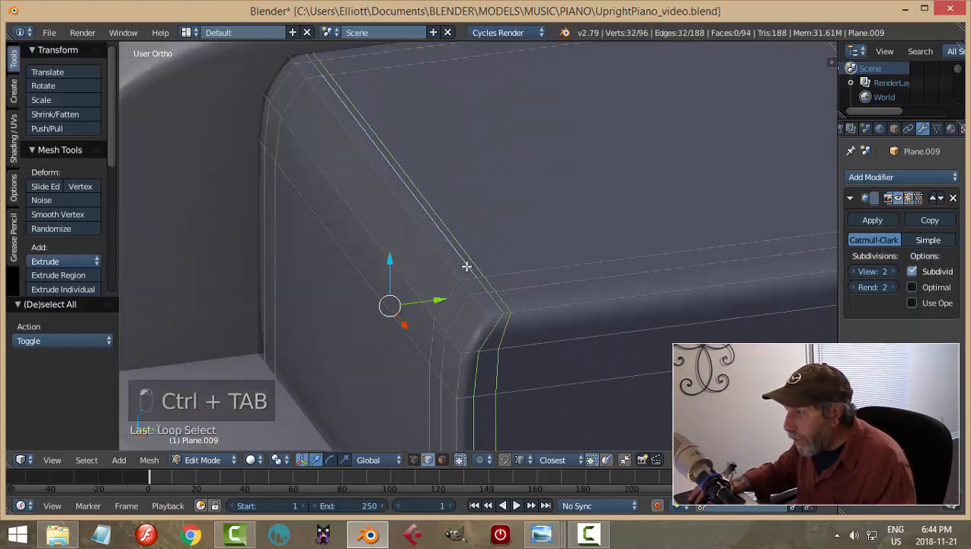
{"action": "right_click", "coordinate": [435, 293], "text": "alt+shift"}
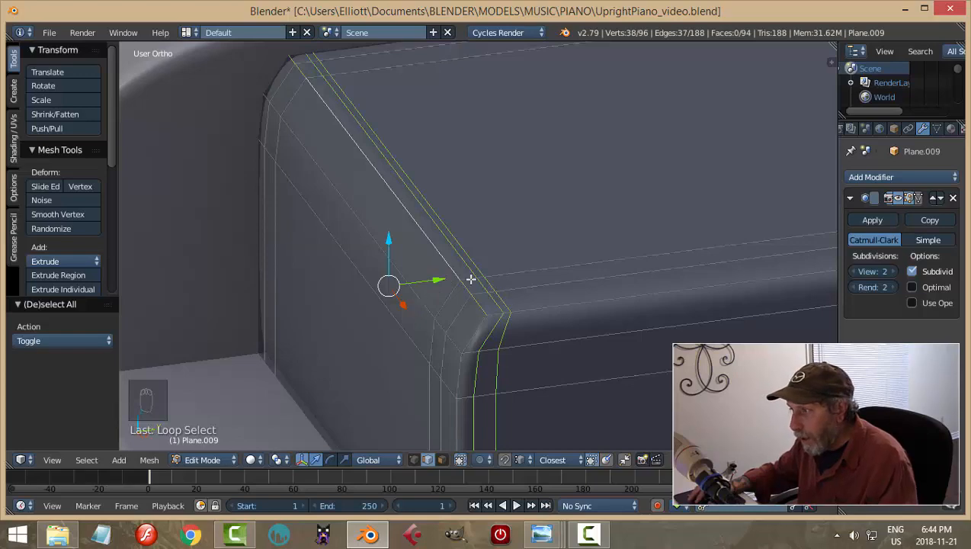
{"action": "right_click", "coordinate": [444, 260], "text": "alt+shift"}
{"action": "key", "text": "x"}
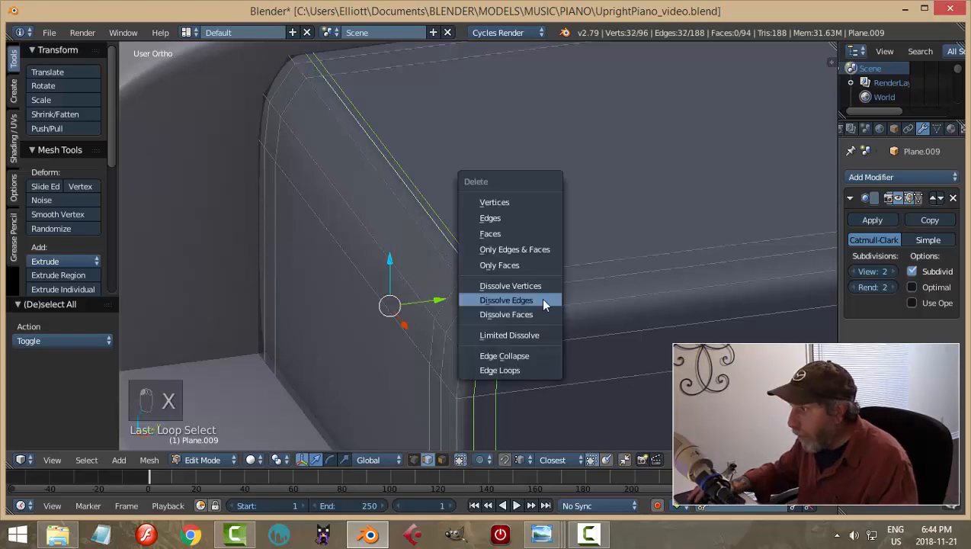
{"action": "left_click", "coordinate": [543, 299]}
Add two horizontal loop cuts around the block, slide both down close to its bottom edge, and deselect everything
{"action": "scroll", "coordinate": [579, 299], "scroll_direction": "down", "scroll_amount": 2}
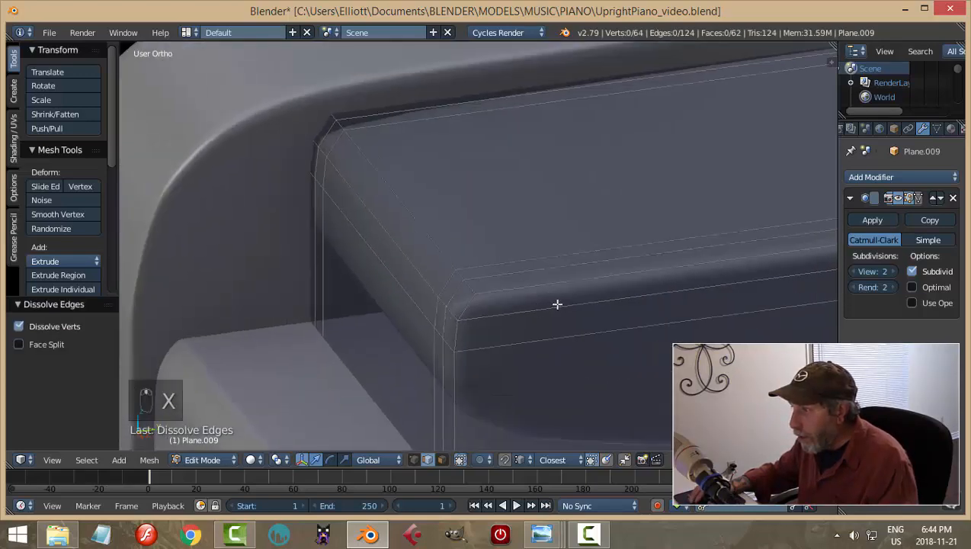
{"action": "middle_click_drag", "start_coordinate": [557, 304], "coordinate": [459, 190]}
{"action": "scroll", "coordinate": [514, 258], "scroll_direction": "down", "scroll_amount": 2}
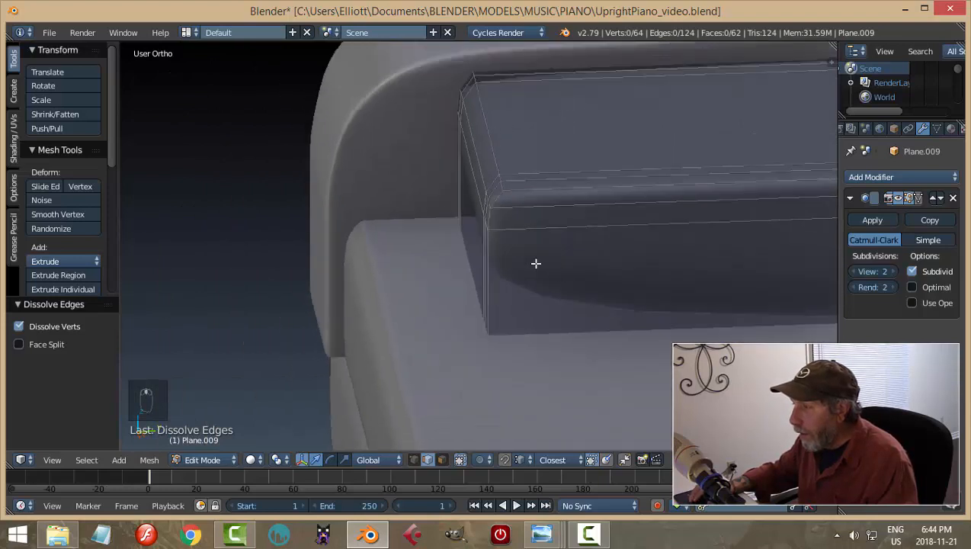
{"action": "middle_click_drag", "start_coordinate": [504, 269], "coordinate": [415, 174], "text": "shift"}
{"action": "key", "text": "ctrl+r"}
{"action": "left_click", "coordinate": [397, 183]}
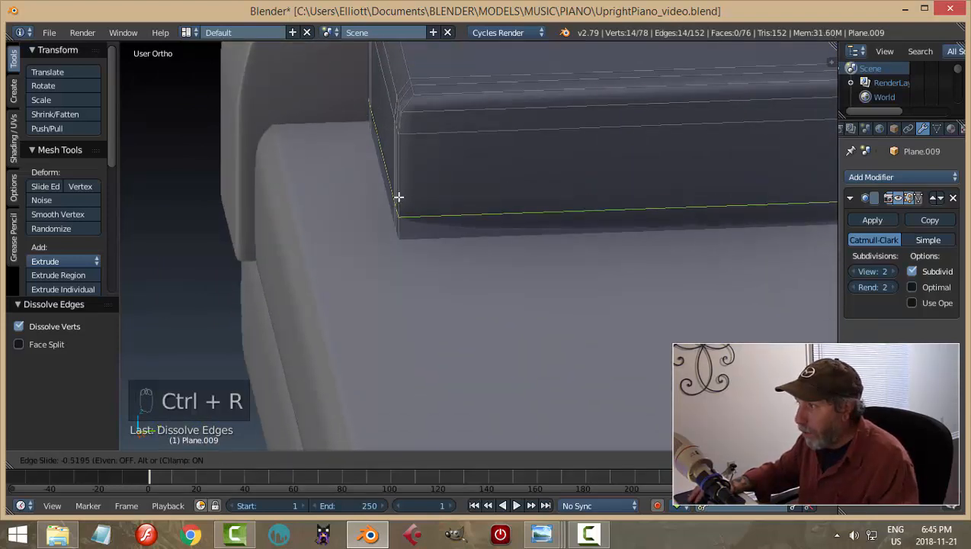
{"action": "left_click", "coordinate": [400, 199]}
{"action": "key", "text": "ctrl+r"}
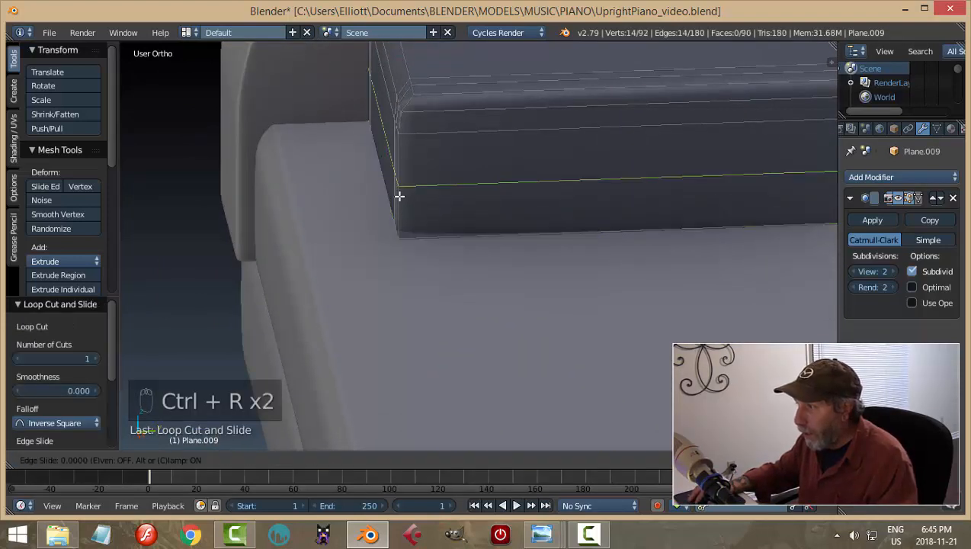
{"action": "left_click", "coordinate": [399, 195]}
{"action": "left_click", "coordinate": [411, 239]}
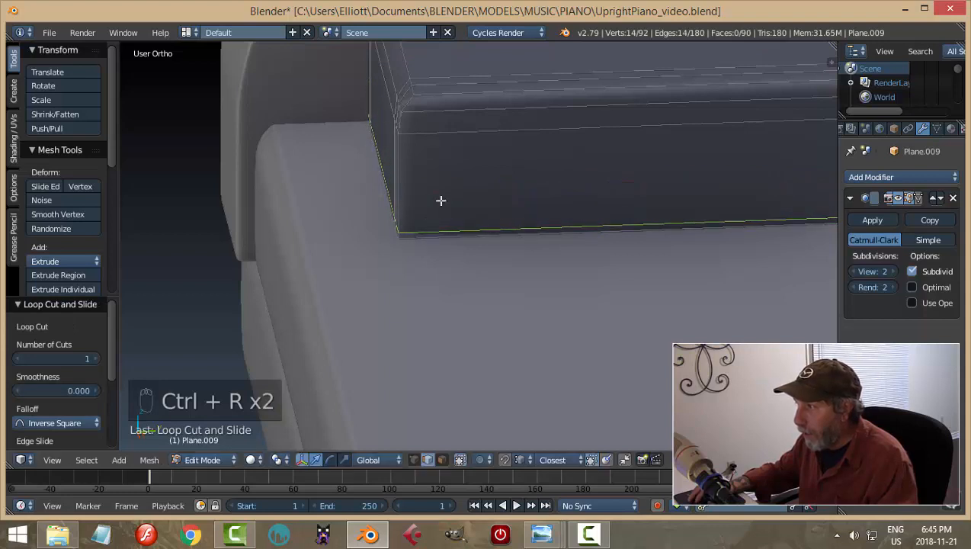
{"action": "key", "text": "a"}
In edge select mode, move the edge line across the block's top near its front 0.016 along Y, and deselect it
{"action": "key", "text": "ctrl+Tab"}
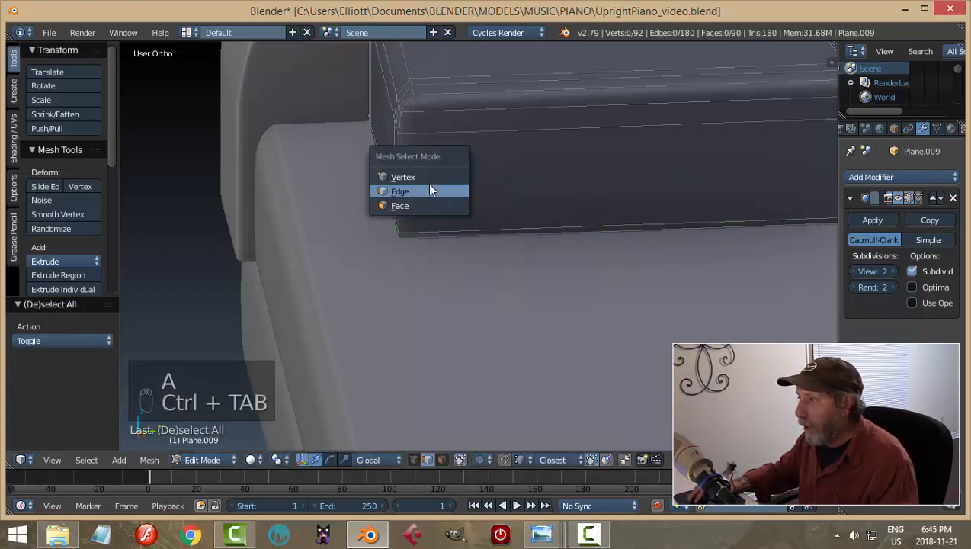
{"action": "left_click", "coordinate": [435, 186]}
{"action": "middle_click_drag", "start_coordinate": [505, 139], "coordinate": [516, 214], "text": "shift"}
{"action": "right_click", "coordinate": [411, 125], "text": "alt"}
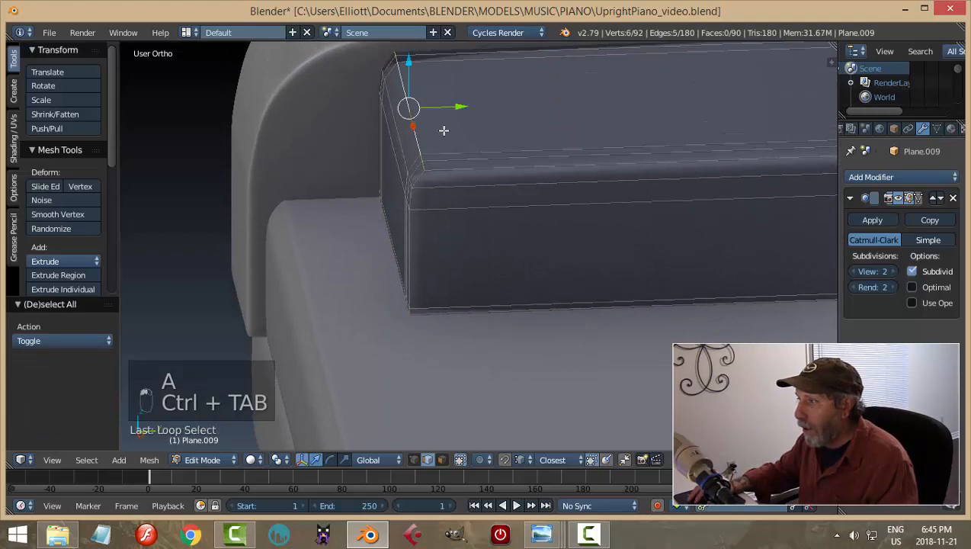
{"action": "left_click_drag", "start_coordinate": [461, 107], "coordinate": [468, 113]}
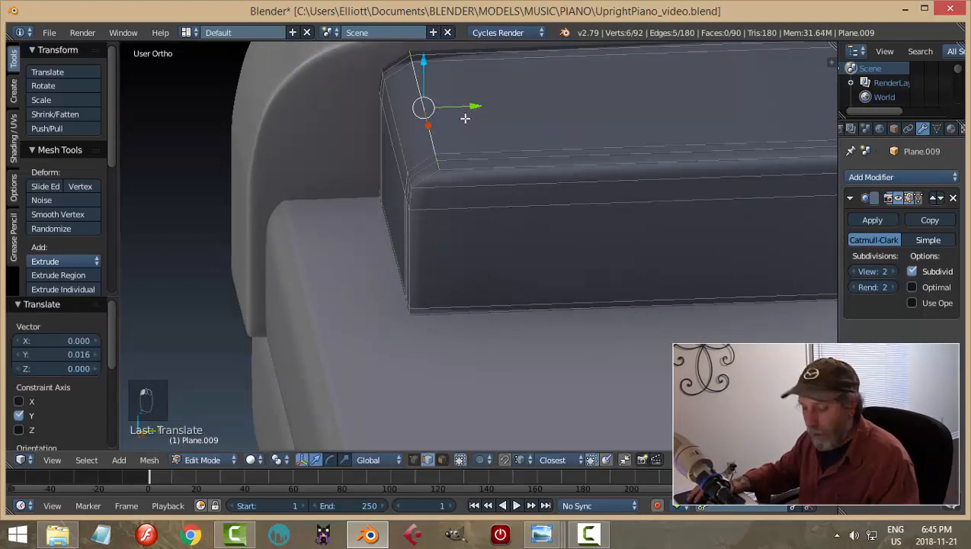
{"action": "key", "text": "a"}
Examine the edge loops around the block's front top corner by selecting them individually and viewing the block from several angles
{"action": "right_click", "coordinate": [425, 124], "text": "alt"}
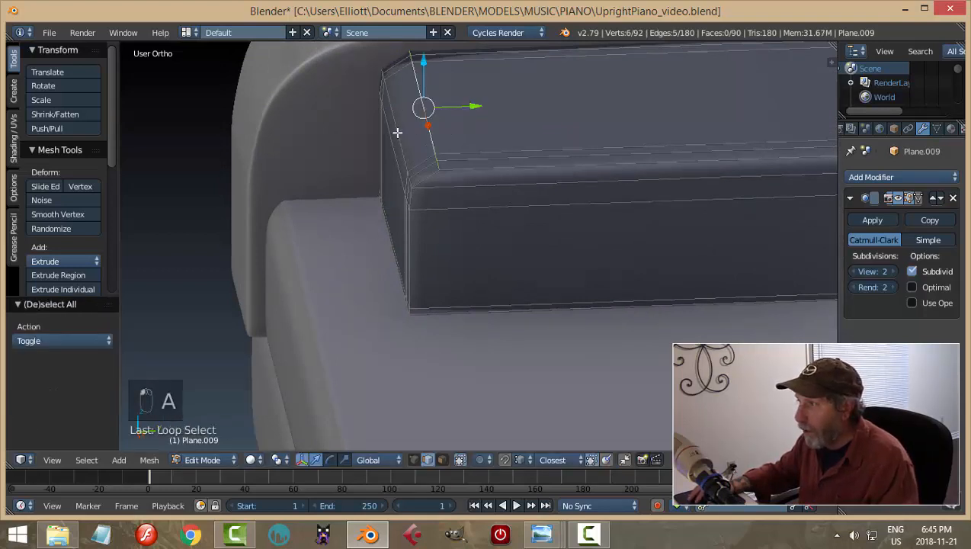
{"action": "key", "text": "a"}
{"action": "right_click", "coordinate": [400, 135], "text": "alt"}
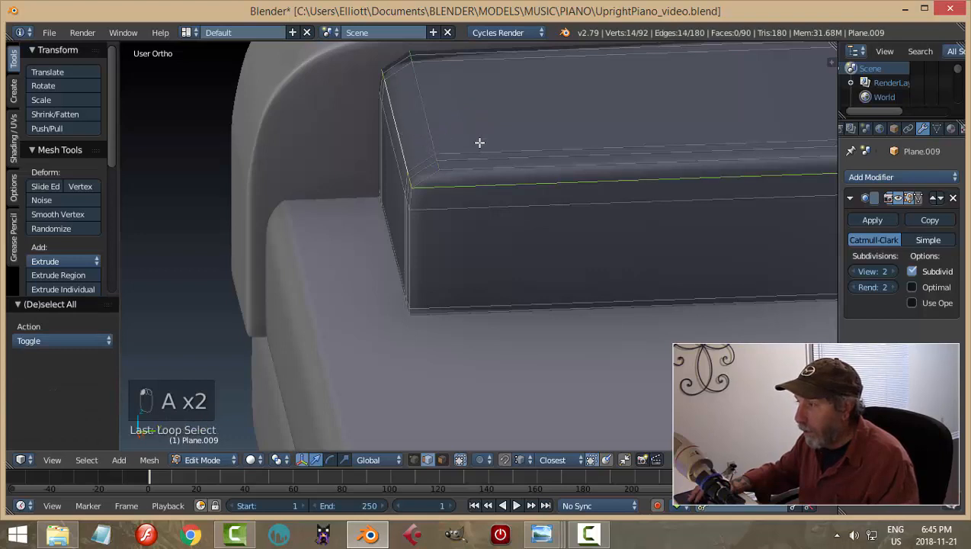
{"action": "scroll", "coordinate": [478, 142], "scroll_direction": "down", "scroll_amount": 2}
{"action": "middle_click_drag", "start_coordinate": [552, 156], "coordinate": [554, 147]}
{"action": "scroll", "coordinate": [550, 149], "scroll_direction": "down", "scroll_amount": 2}
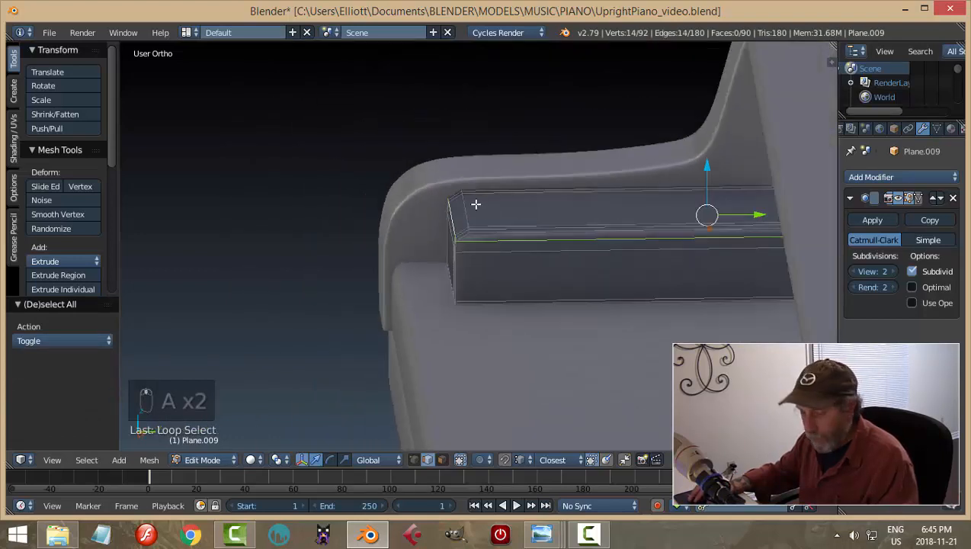
{"action": "key", "text": "a"}
{"action": "scroll", "coordinate": [432, 207], "scroll_direction": "up", "scroll_amount": 2}
{"action": "right_click", "coordinate": [436, 205], "text": "alt"}
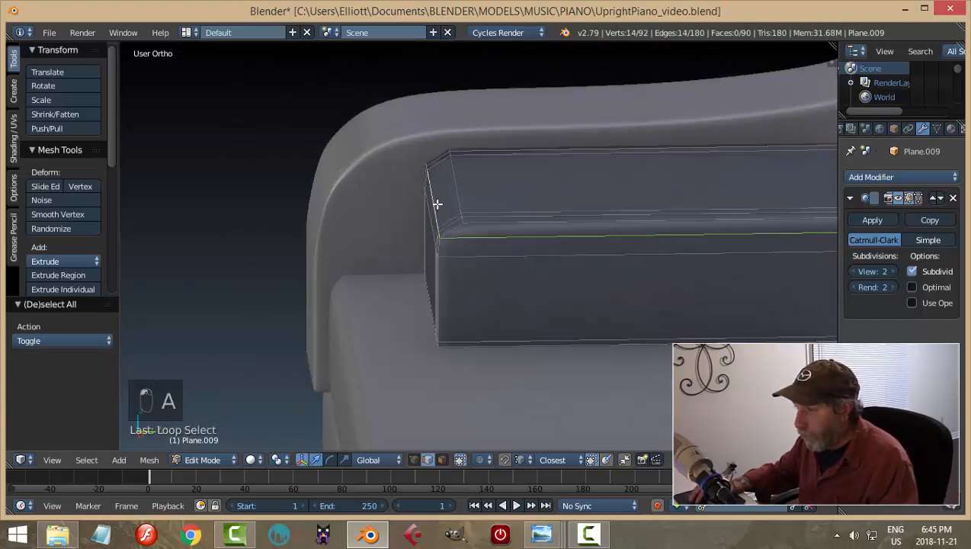
{"action": "key", "text": "a"}
{"action": "middle_click_drag", "start_coordinate": [455, 205], "coordinate": [435, 231]}
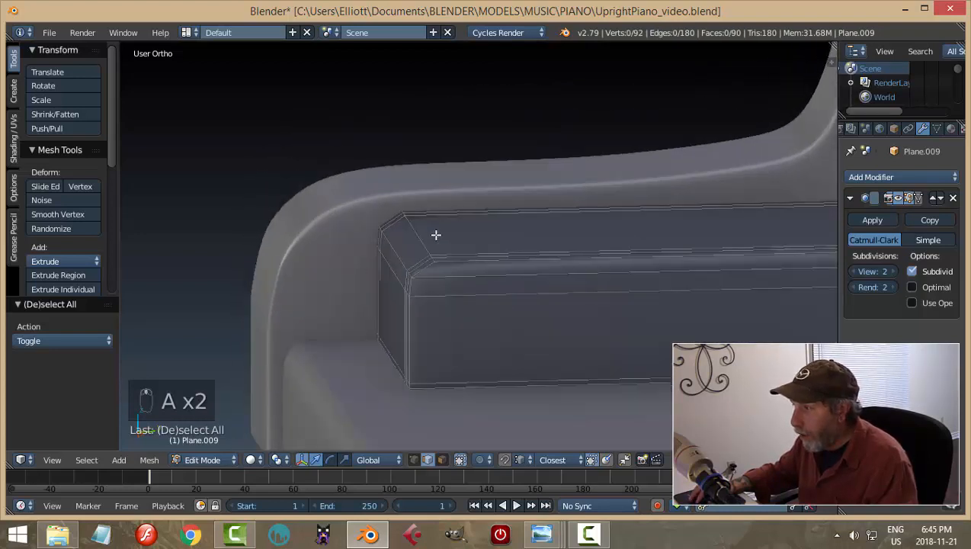
Select the edge line across the block's top just behind its front edge and dissolve it
{"action": "right_click", "coordinate": [427, 239], "text": "alt"}
{"action": "scroll", "coordinate": [483, 254], "scroll_direction": "up", "scroll_amount": 2}
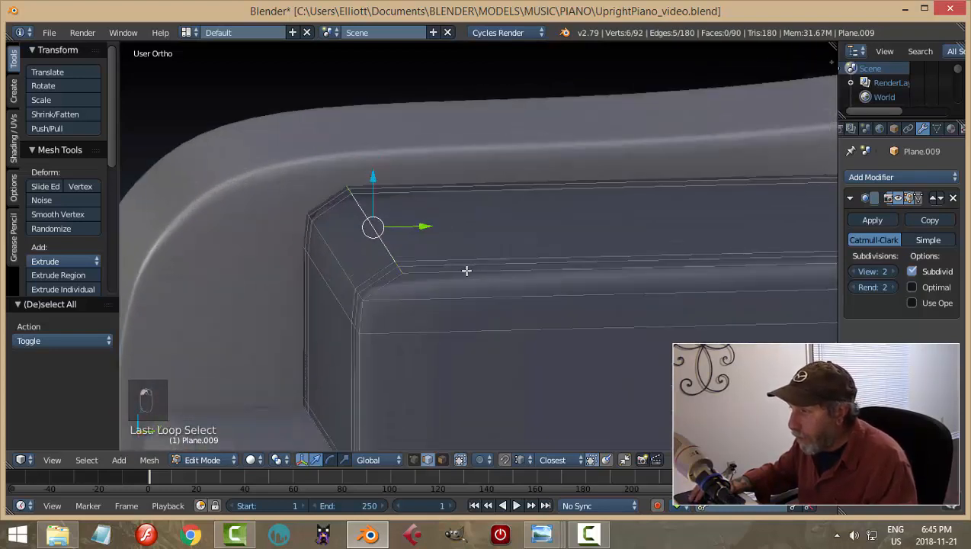
{"action": "key", "text": "x"}
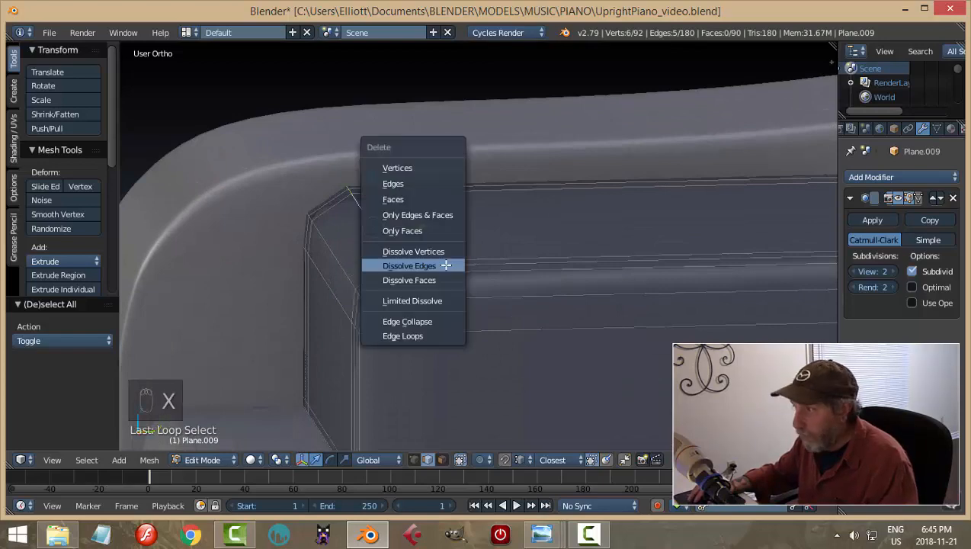
{"action": "left_click", "coordinate": [445, 267]}
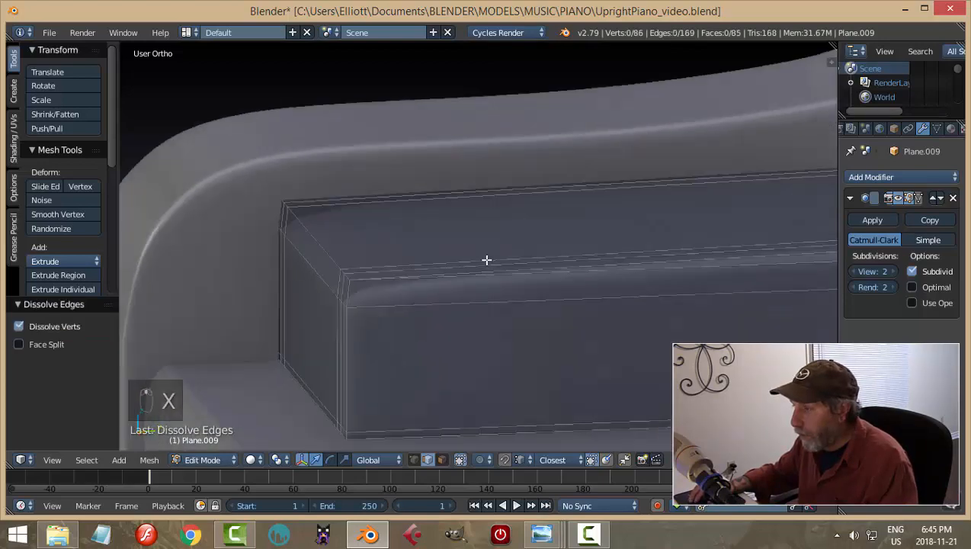
Dissolve the inner and then the outer pair of lengthwise edge loops running along the sides of the block's top
{"action": "scroll", "coordinate": [495, 251], "scroll_direction": "up", "scroll_amount": 3}
{"action": "scroll", "coordinate": [458, 268], "scroll_direction": "down", "scroll_amount": 2}
{"action": "middle_click_drag", "start_coordinate": [384, 272], "coordinate": [506, 278]}
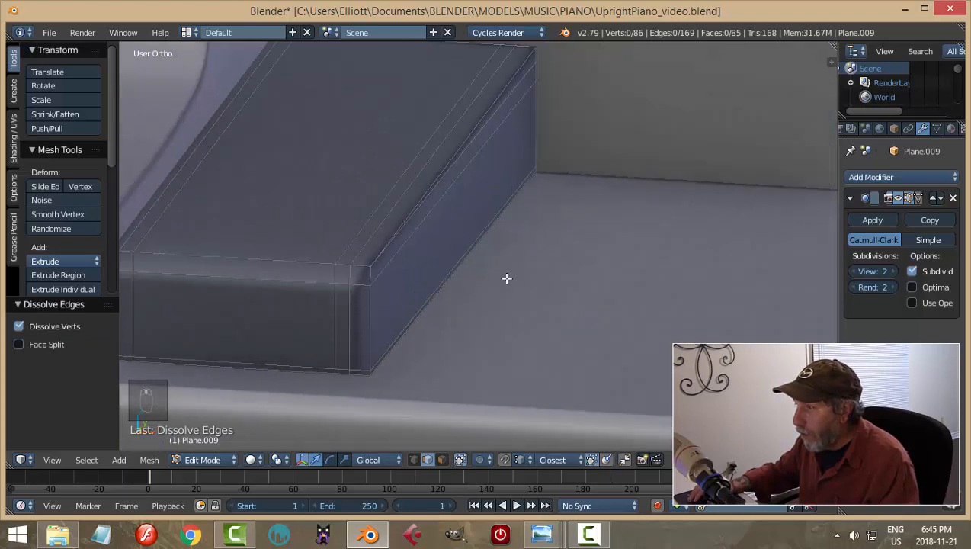
{"action": "right_click", "coordinate": [346, 248], "text": "alt"}
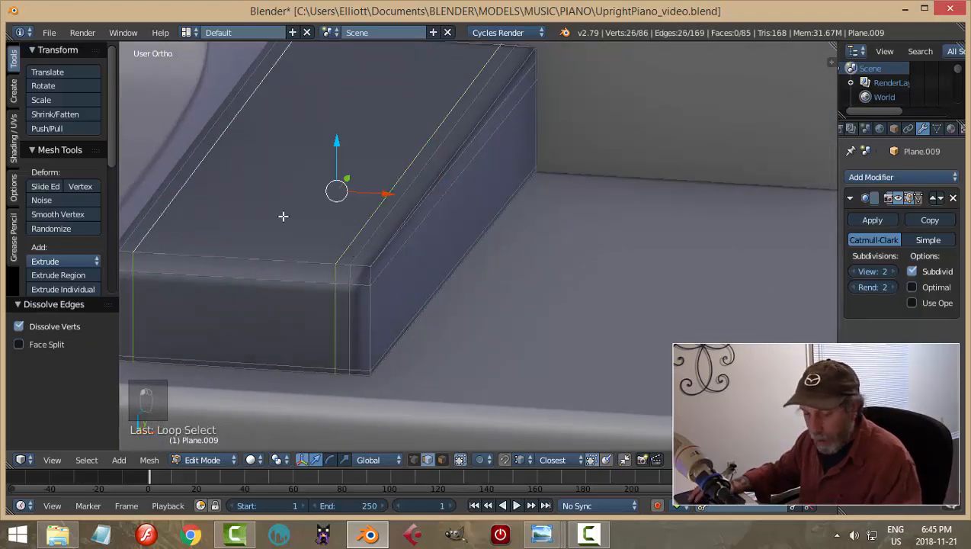
{"action": "key", "text": "x"}
{"action": "left_click", "coordinate": [290, 216]}
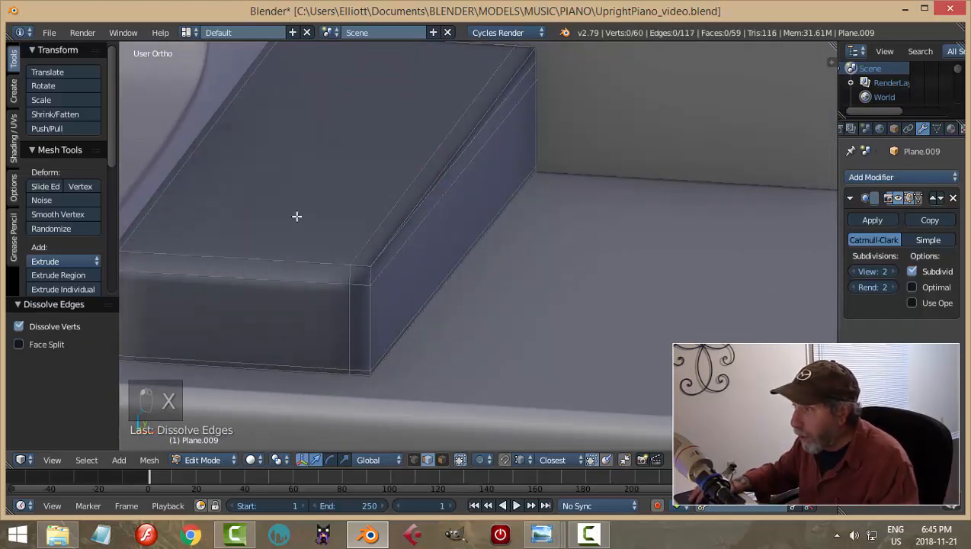
{"action": "right_click", "coordinate": [353, 257], "text": "alt"}
{"action": "right_click", "coordinate": [143, 215], "text": "alt+shift"}
{"action": "key", "text": "x"}
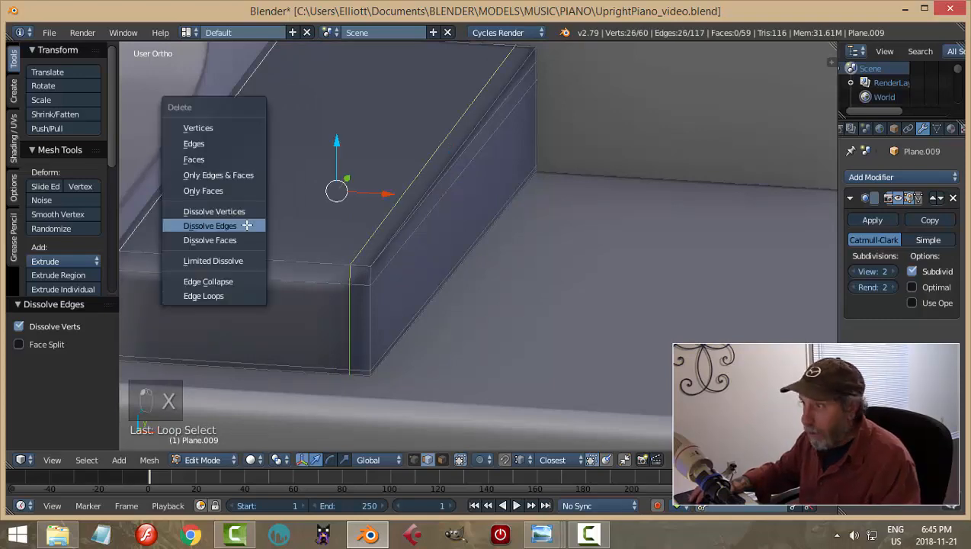
{"action": "left_click", "coordinate": [246, 222]}
Select the horizontal edge loop just below the block's top edge and dissolve it
{"action": "middle_click_drag", "start_coordinate": [333, 229], "coordinate": [518, 241]}
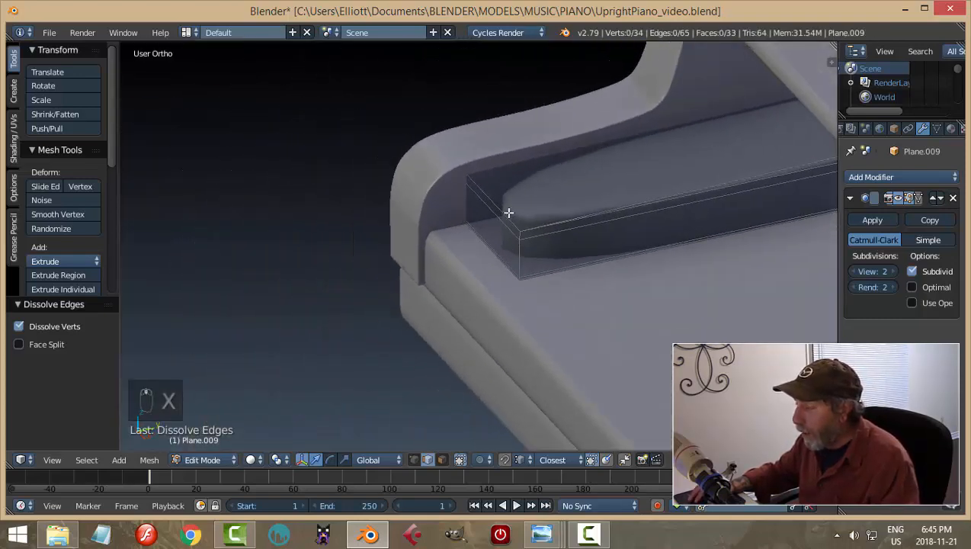
{"action": "right_click", "coordinate": [509, 213], "text": "alt"}
{"action": "middle_click_drag", "start_coordinate": [592, 214], "coordinate": [403, 244]}
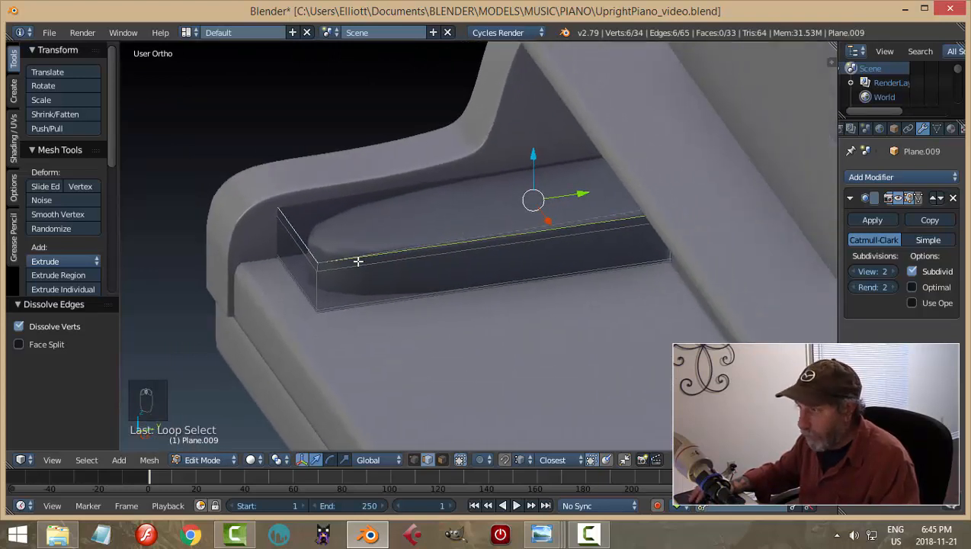
{"action": "key", "text": "a"}
{"action": "right_click", "coordinate": [386, 249], "text": "alt"}
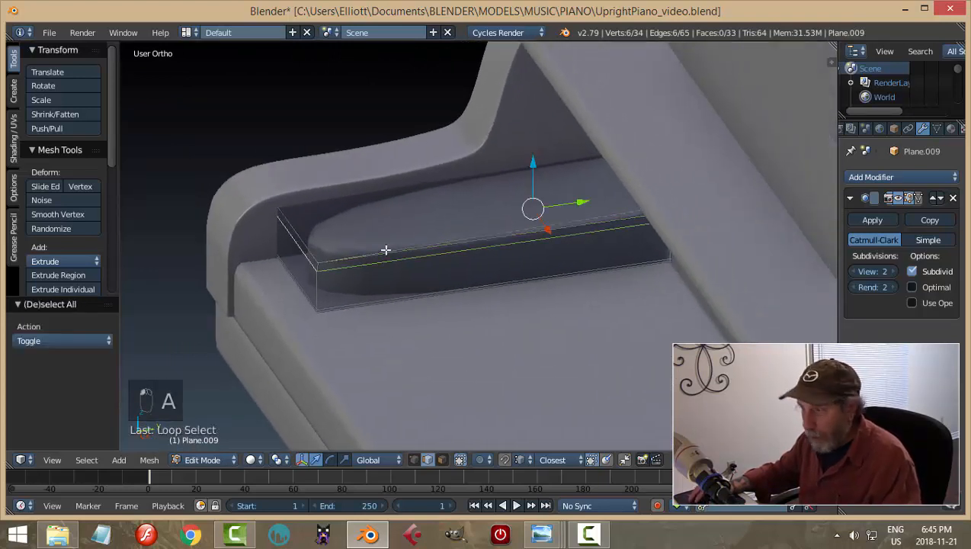
{"action": "key", "text": "x"}
{"action": "left_click", "coordinate": [384, 250]}
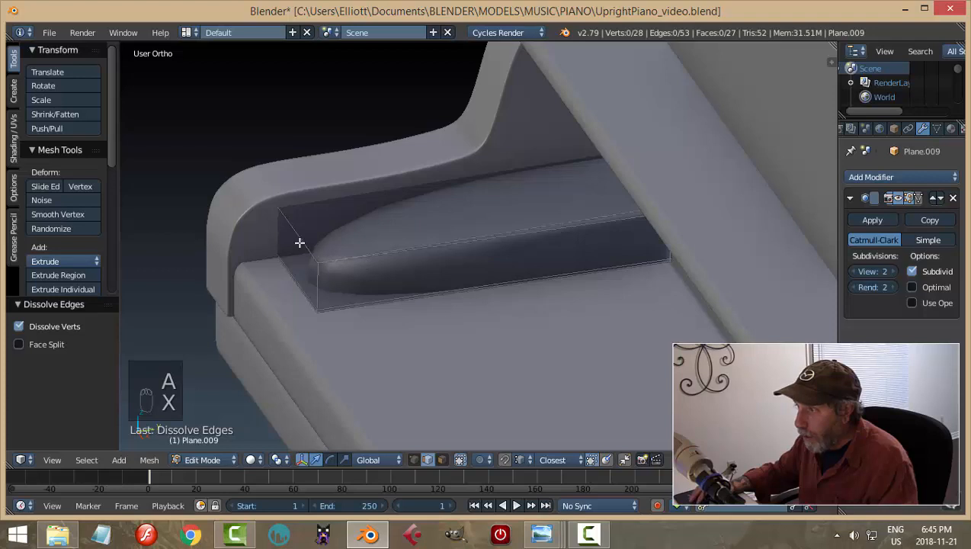
{"action": "right_click", "coordinate": [385, 241], "text": "alt"}
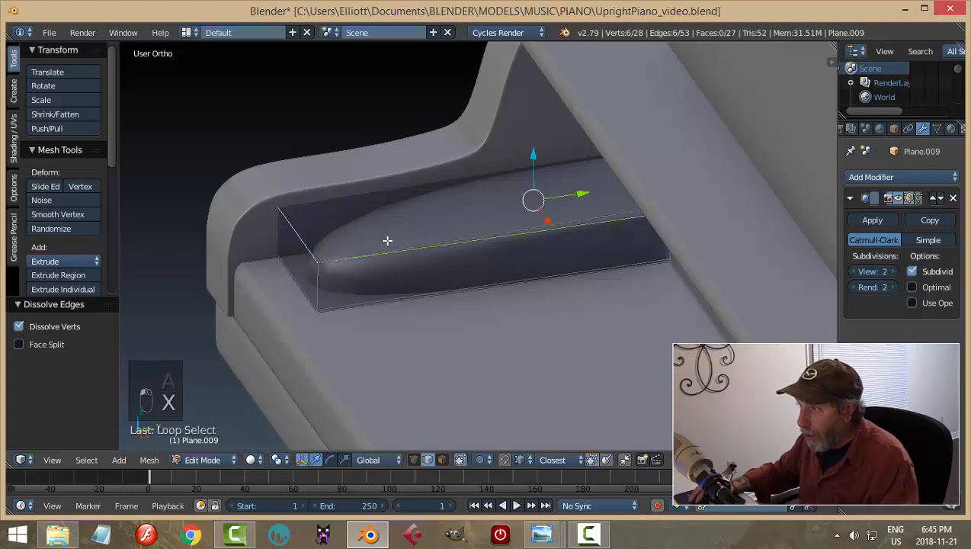
{"action": "key", "text": "ctrl+b"}
{"action": "right_click", "coordinate": [402, 252]}
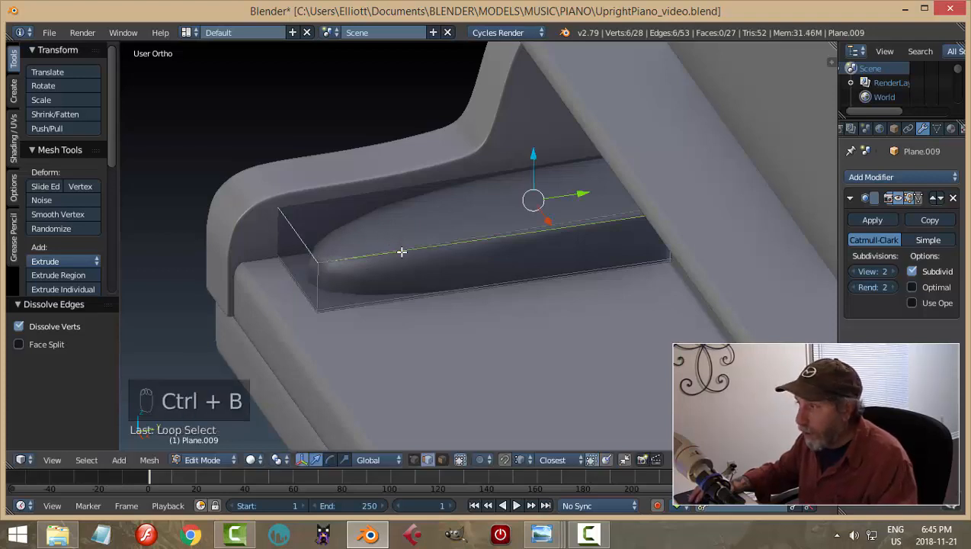
{"action": "scroll", "coordinate": [377, 260], "scroll_direction": "up", "scroll_amount": 3}
{"action": "key", "text": "a"}
Bevel the block's front top edge by 0.036 with 5 segments, and deselect everything
{"action": "right_click", "coordinate": [181, 237]}
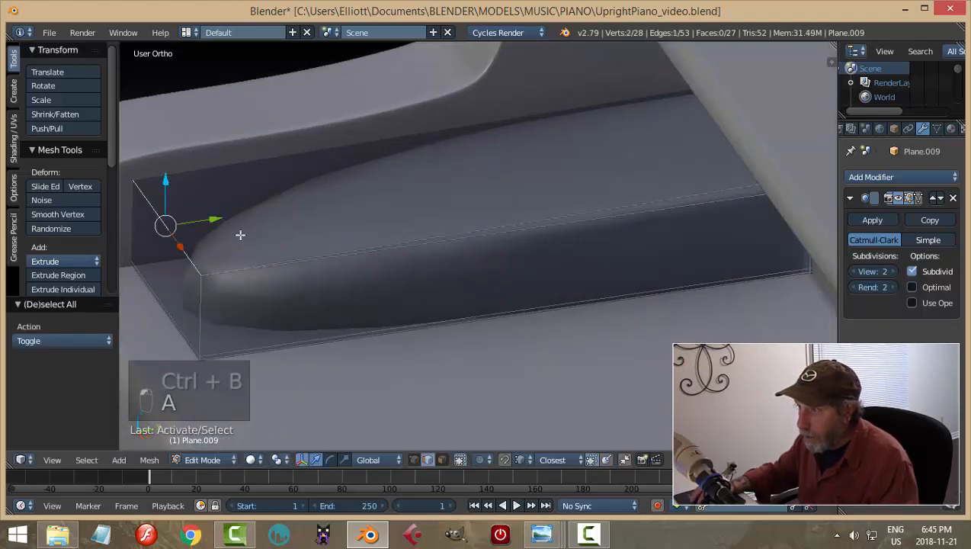
{"action": "key", "text": "ctrl+b"}
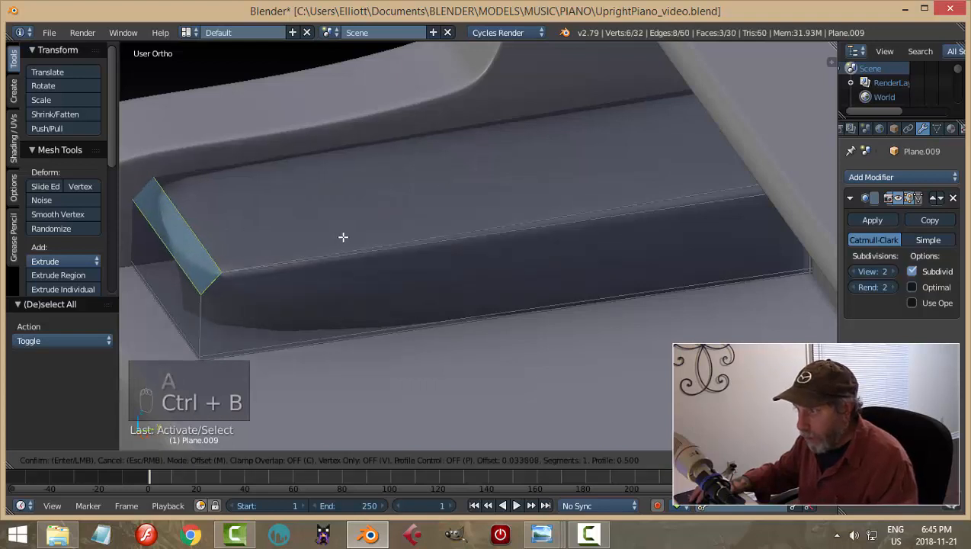
{"action": "scroll", "coordinate": [343, 238], "scroll_direction": "up", "scroll_amount": 3}
{"action": "left_click", "coordinate": [343, 238]}
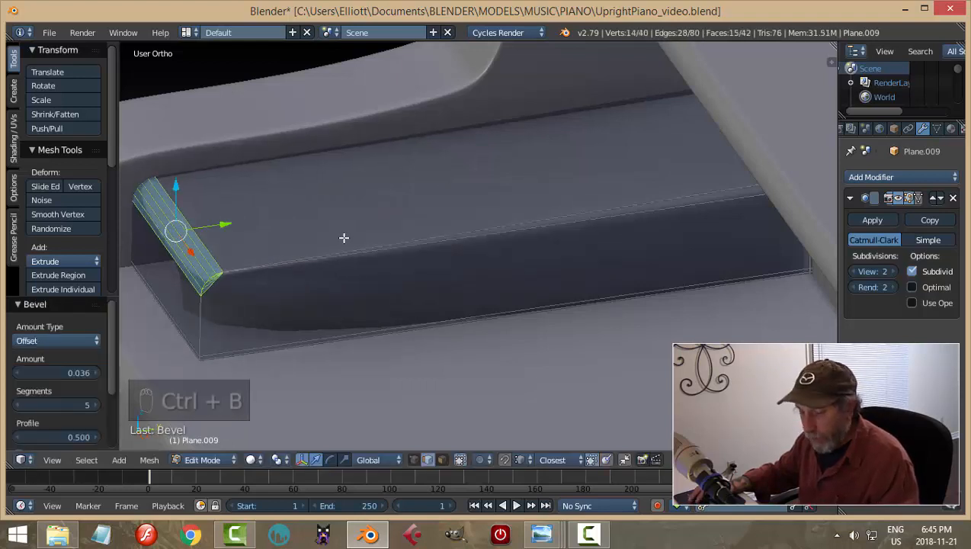
{"action": "key", "text": "a"}
Return to object mode, turn off the block's subdivision modifier in the viewport, and inspect the beveled front from several angles
{"action": "key", "text": "Tab"}
{"action": "left_click", "coordinate": [291, 244]}
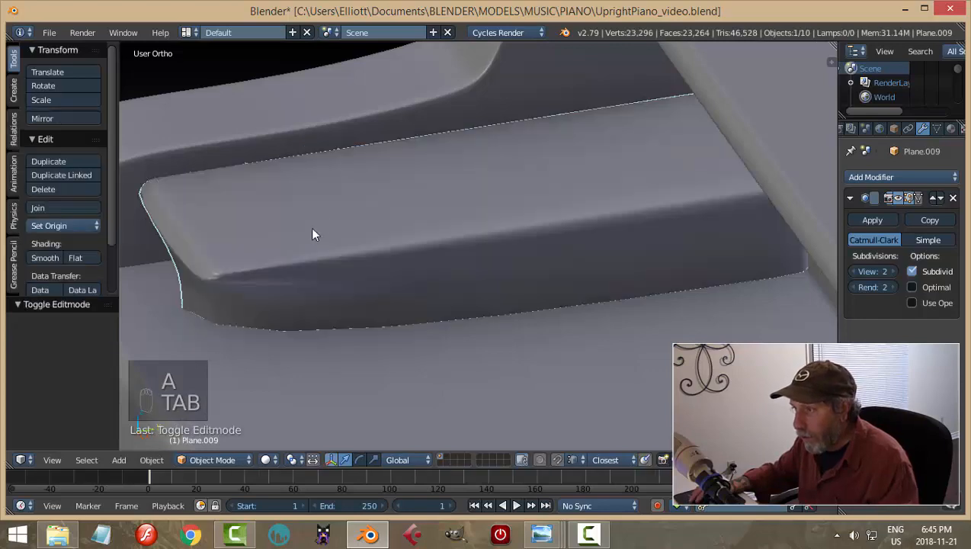
{"action": "middle_click_drag", "start_coordinate": [314, 232], "coordinate": [331, 226]}
{"action": "left_click", "coordinate": [895, 200]}
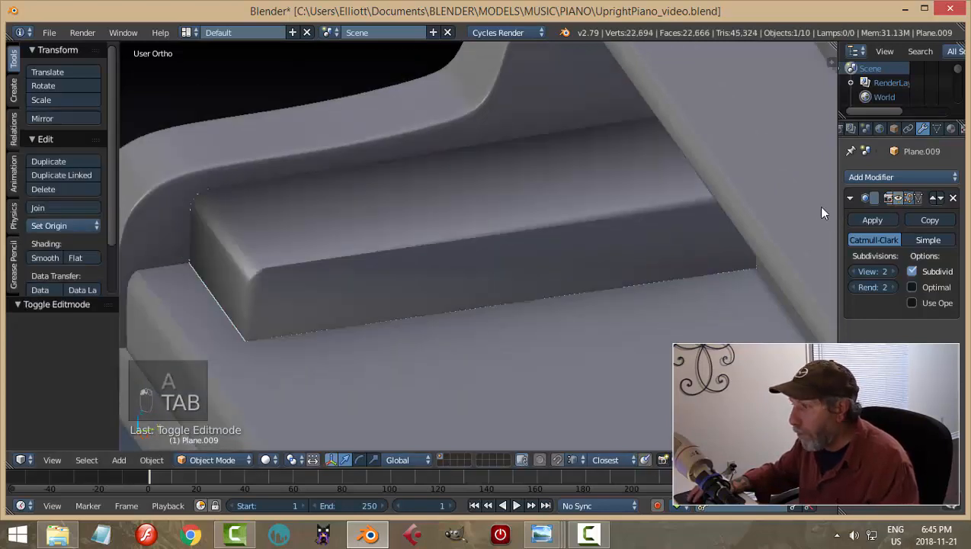
{"action": "middle_click_drag", "start_coordinate": [490, 250], "coordinate": [428, 224]}
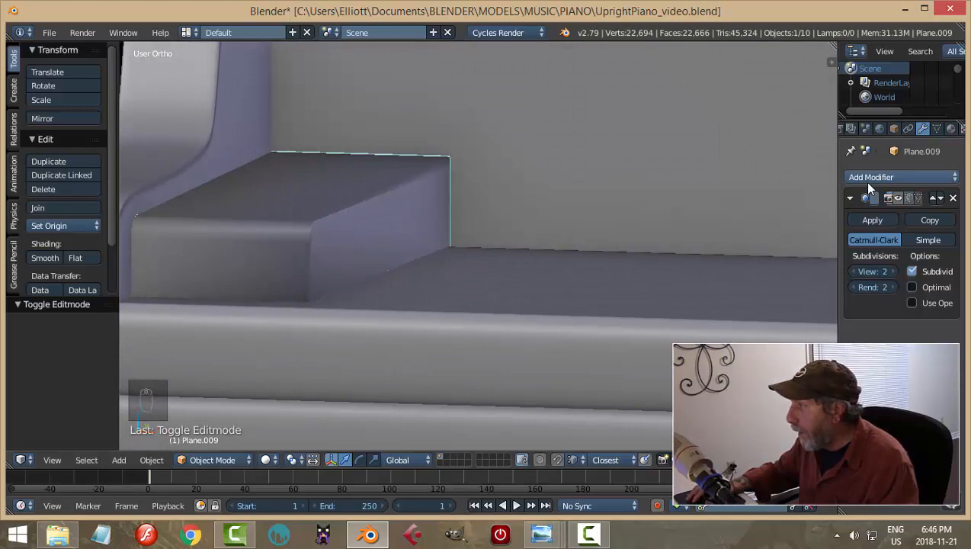
{"action": "middle_click_drag", "start_coordinate": [550, 247], "coordinate": [481, 244]}
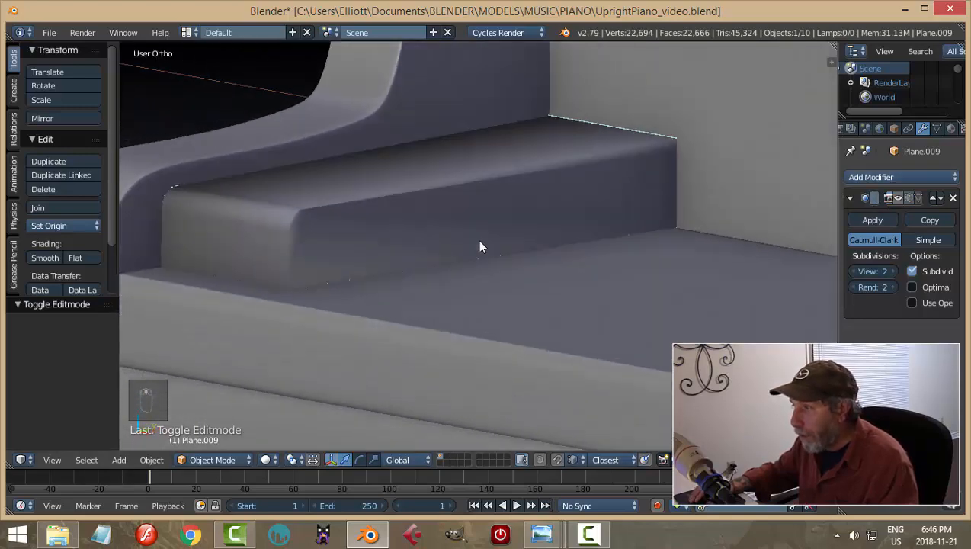
Enter edit mode on the end block, undo the bevel on its front top edge, and deselect everything
{"action": "key", "text": "Tab"}
{"action": "key", "text": "a"}
{"action": "key", "text": "a"}
{"action": "scroll", "coordinate": [388, 244], "scroll_direction": "up", "scroll_amount": 3}
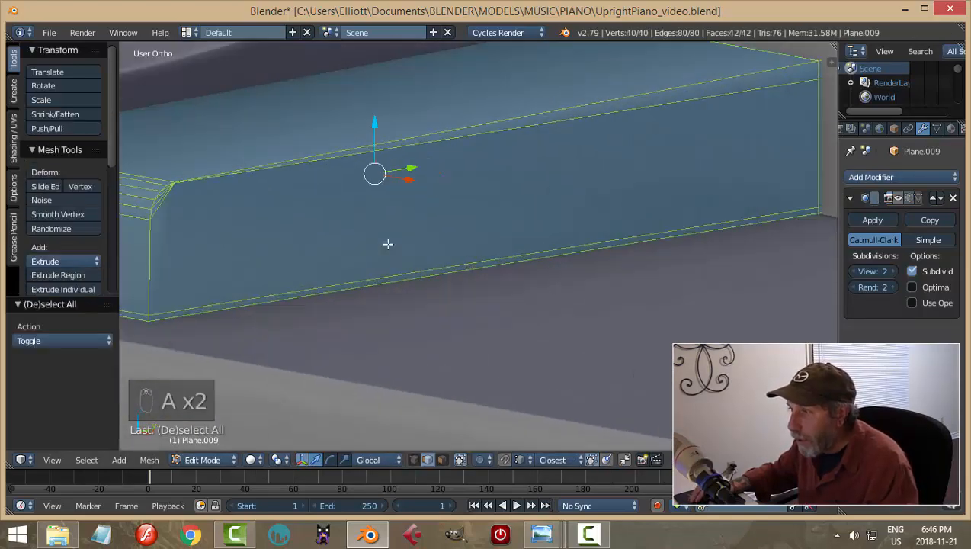
{"action": "key", "text": "ctrl+z"}
{"action": "key", "text": "ctrl+z"}
{"action": "key", "text": "ctrl+z"}
{"action": "key", "text": "ctrl+z"}
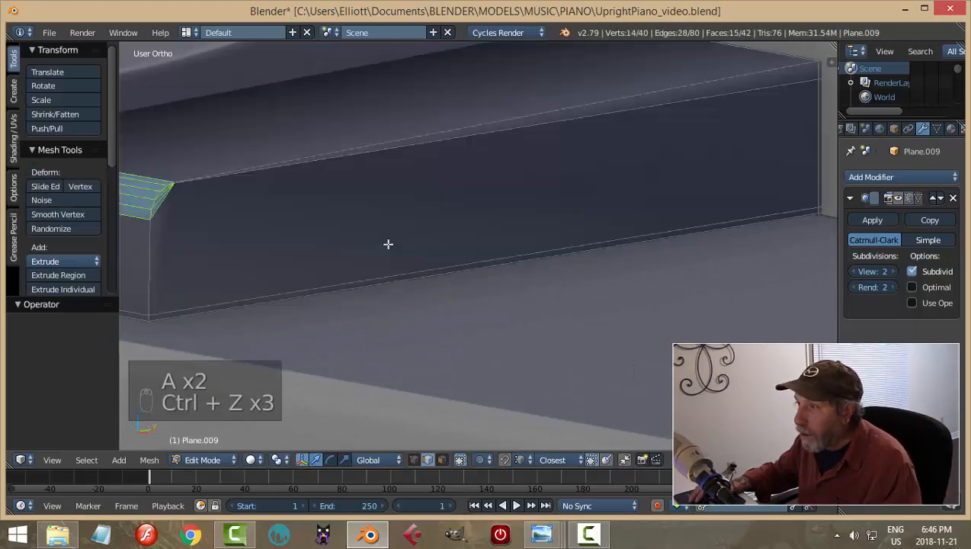
{"action": "key", "text": "a"}
{"action": "scroll", "coordinate": [426, 237], "scroll_direction": "down", "scroll_amount": 5}
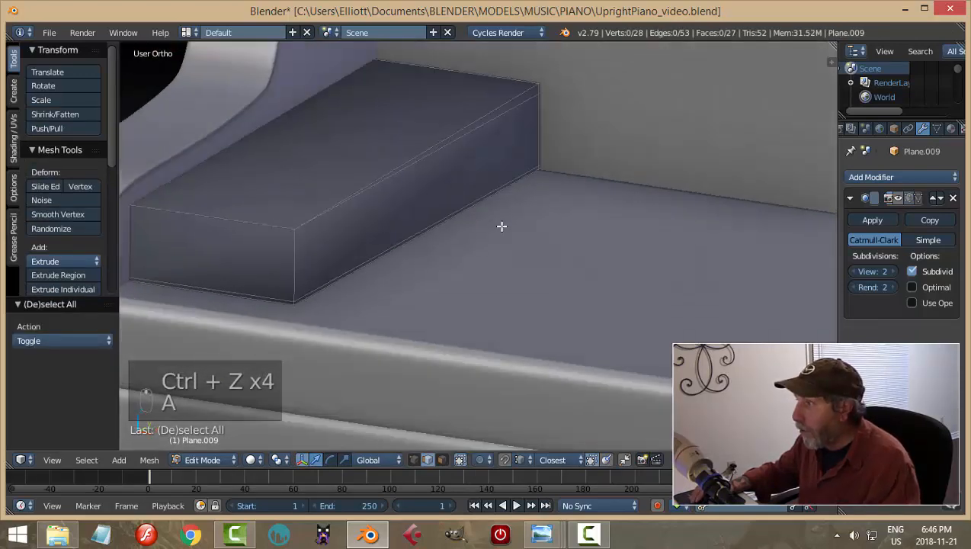
Try to dissolve the edge loop running along the block's inner side and front top edge, undo it, and deselect everything
{"action": "right_click", "coordinate": [498, 120], "text": "alt"}
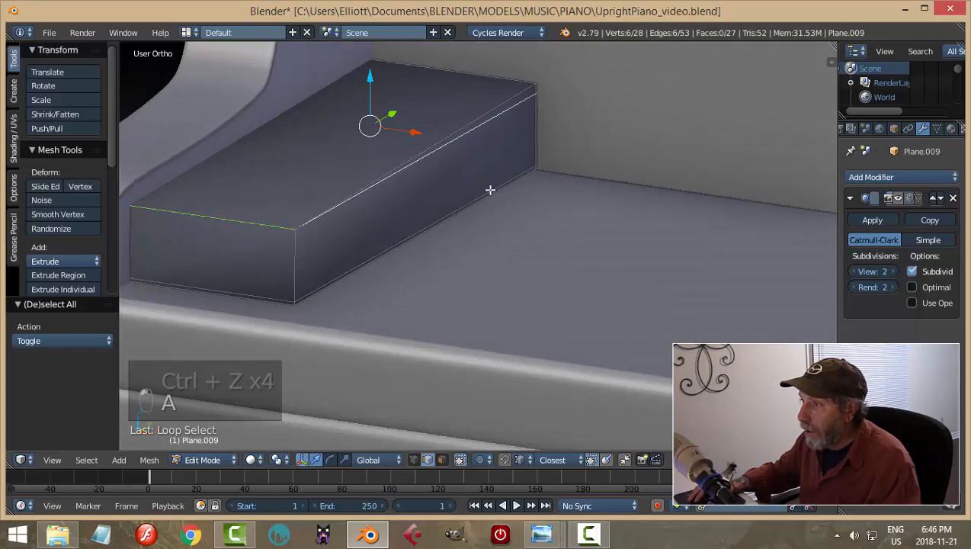
{"action": "key", "text": "x"}
{"action": "left_click", "coordinate": [423, 218]}
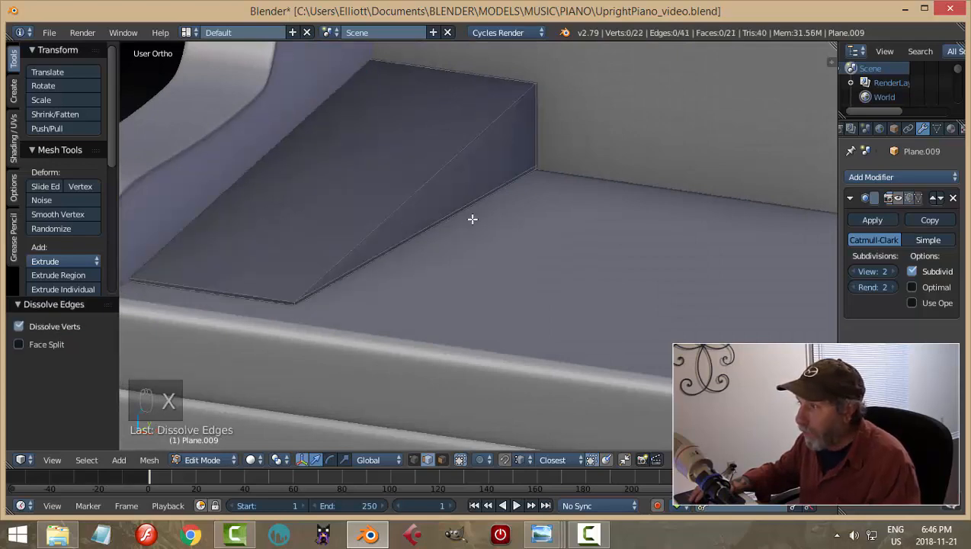
{"action": "key", "text": "ctrl+z"}
{"action": "scroll", "coordinate": [473, 219], "scroll_direction": "down", "scroll_amount": 2}
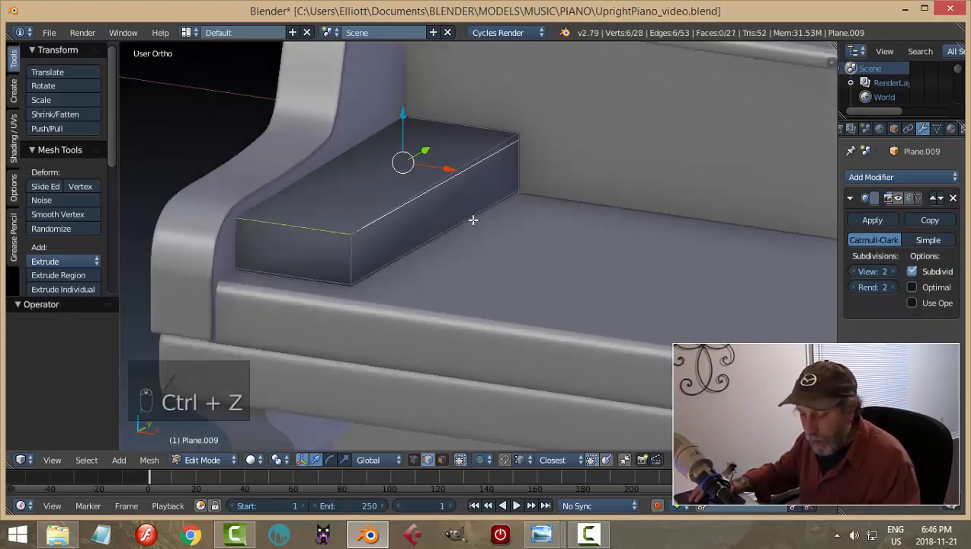
{"action": "key", "text": "a"}
Dissolve only the single lengthwise edge just below the top on the block's inner side
{"action": "middle_click_drag", "start_coordinate": [452, 226], "coordinate": [427, 223]}
{"action": "scroll", "coordinate": [557, 221], "scroll_direction": "up", "scroll_amount": 2}
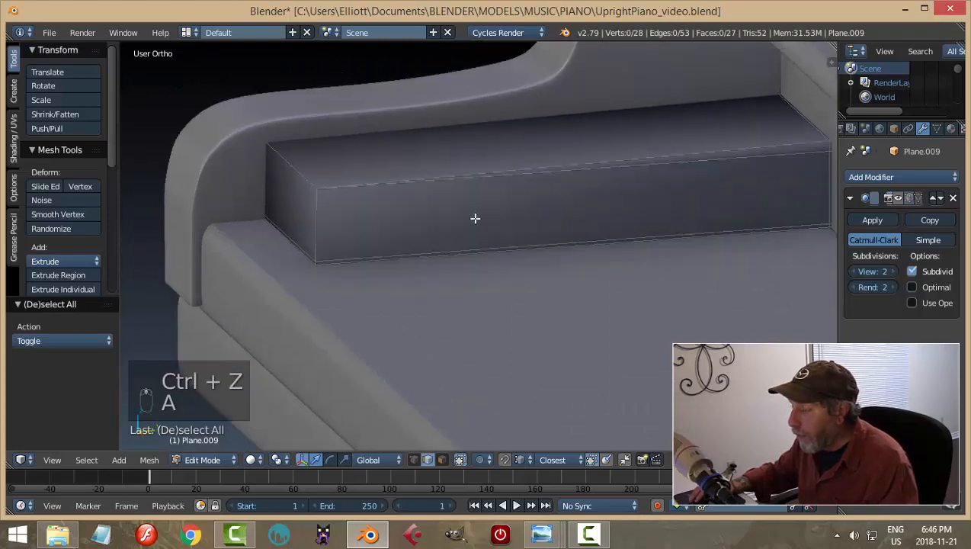
{"action": "right_click", "coordinate": [721, 157]}
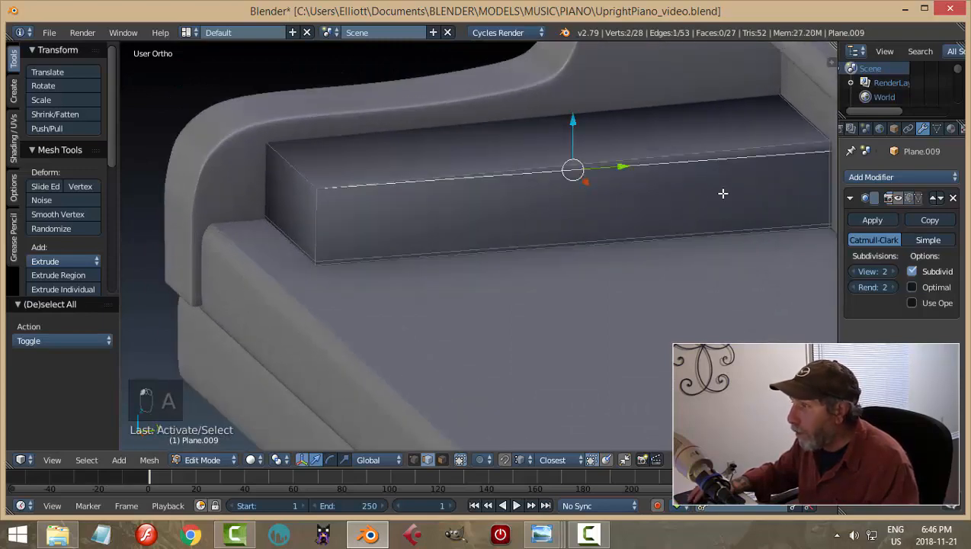
{"action": "key", "text": "x"}
{"action": "left_click", "coordinate": [683, 201]}
{"action": "middle_click_drag", "start_coordinate": [484, 205], "coordinate": [598, 211]}
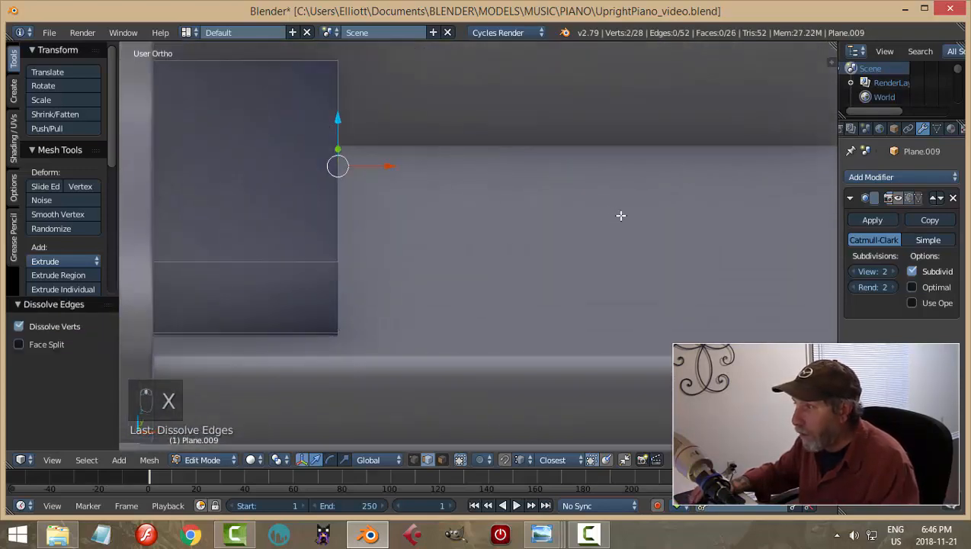
Return to object mode and set the end block's origin to the centre of its geometry
{"action": "key", "text": "Tab"}
{"action": "left_click", "coordinate": [473, 209]}
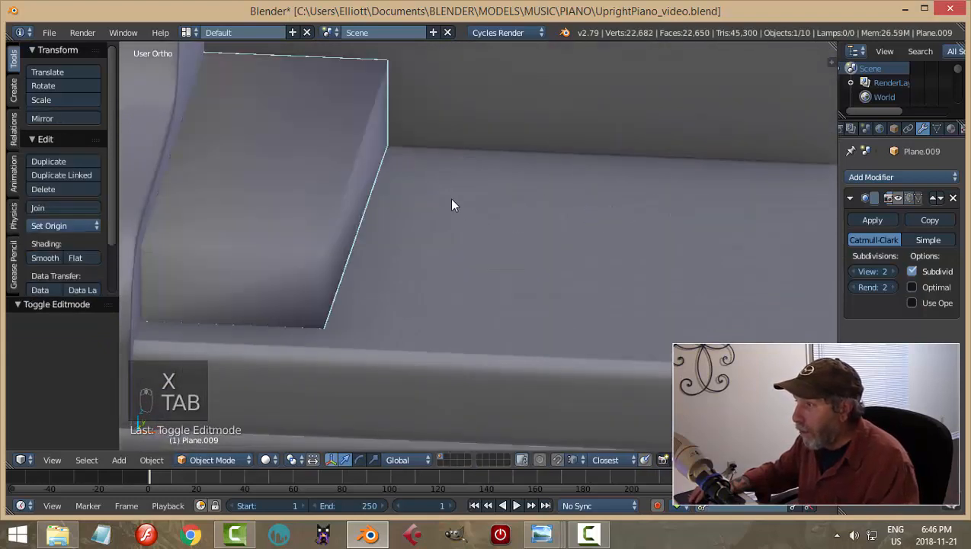
{"action": "right_click", "coordinate": [333, 163]}
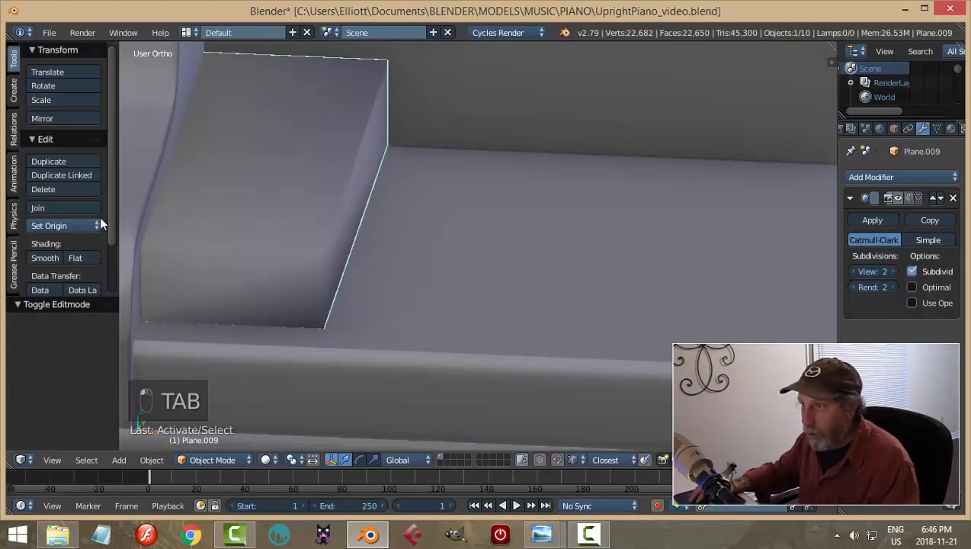
{"action": "left_click", "coordinate": [67, 224]}
{"action": "left_click", "coordinate": [88, 257]}
{"action": "left_click_drag", "start_coordinate": [319, 177], "coordinate": [444, 180]}
{"action": "middle_click_drag", "start_coordinate": [444, 180], "coordinate": [494, 176]}
In edit mode, dissolve the matching single lengthwise edge just below the top on the block's arm-facing side
{"action": "key", "text": "Tab"}
{"action": "left_click", "coordinate": [632, 181]}
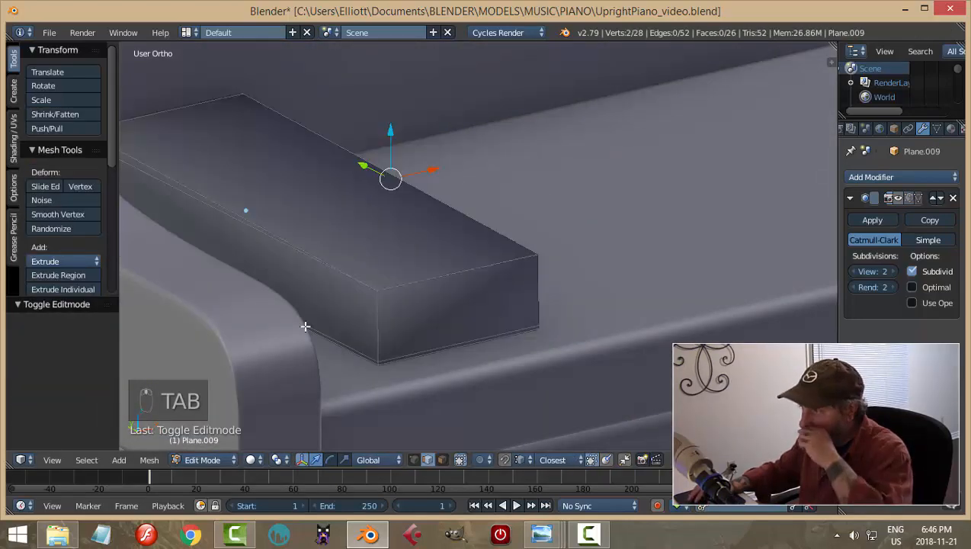
{"action": "right_click", "coordinate": [238, 220]}
{"action": "key", "text": "x"}
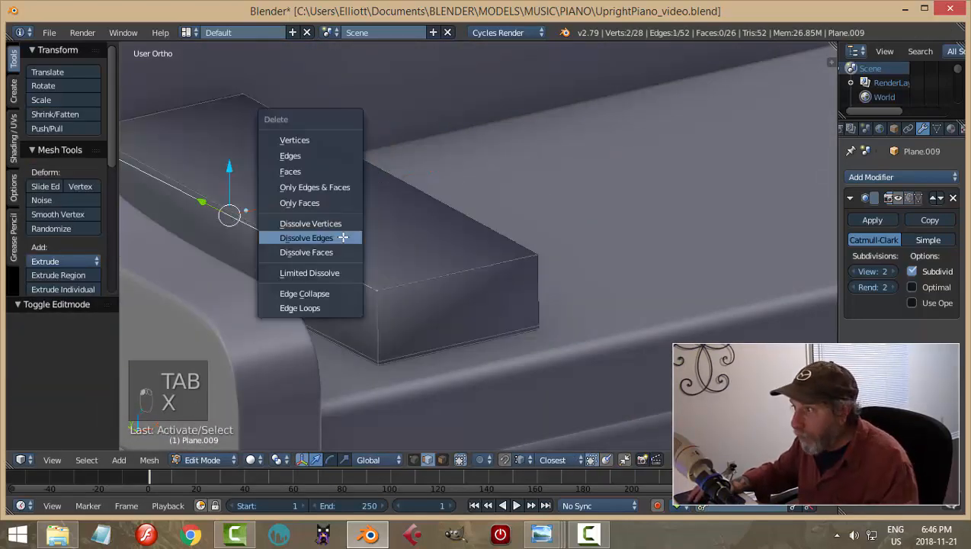
{"action": "left_click", "coordinate": [346, 238]}
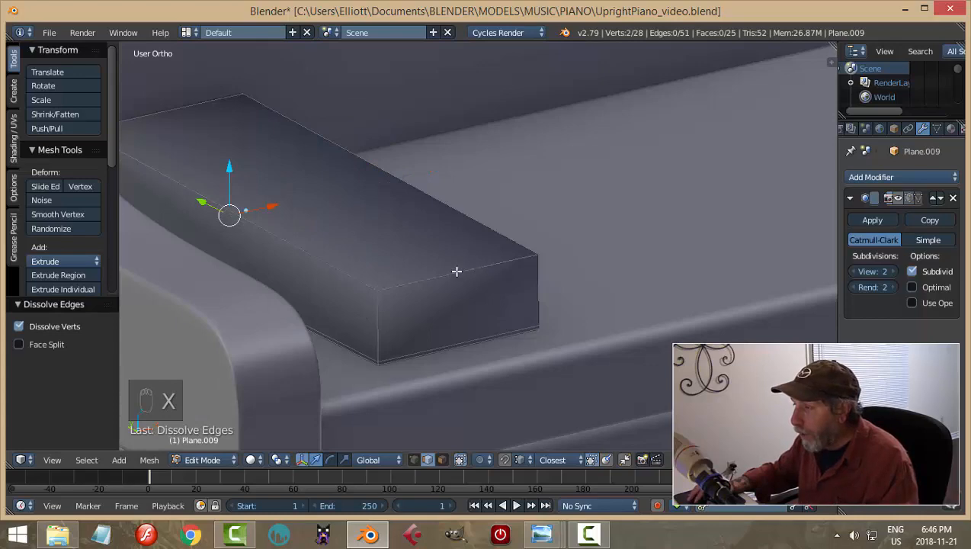
Bevel the block's front top edge by about 0.046 with 5 segments, and deselect everything
{"action": "right_click", "coordinate": [457, 271], "text": "alt"}
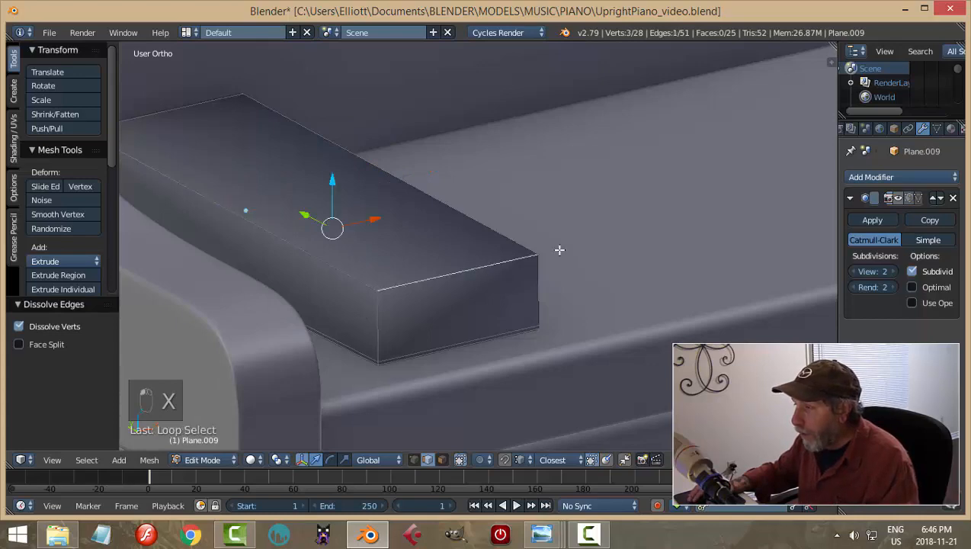
{"action": "middle_click_drag", "start_coordinate": [560, 249], "coordinate": [108, 249]}
{"action": "middle_click_drag", "start_coordinate": [537, 246], "coordinate": [408, 230]}
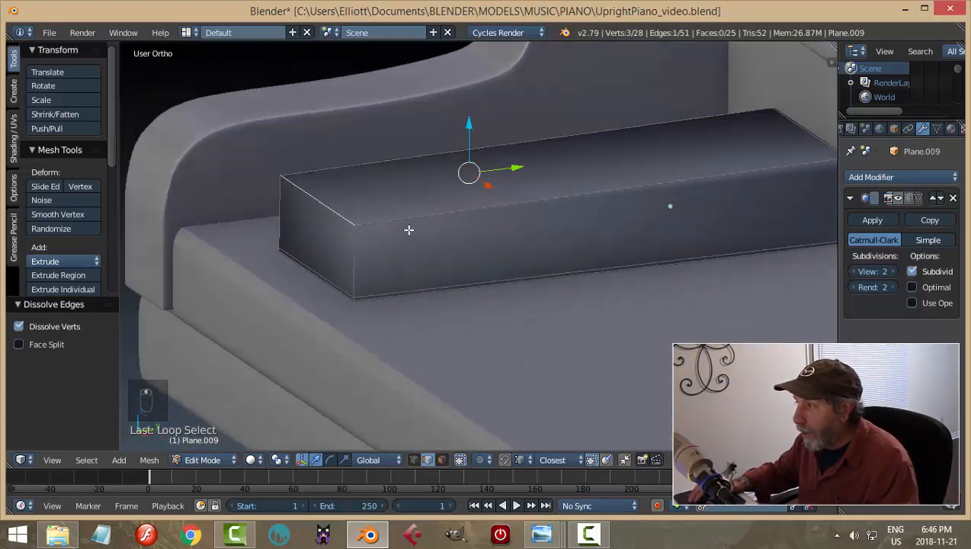
{"action": "key", "text": "ctrl+b"}
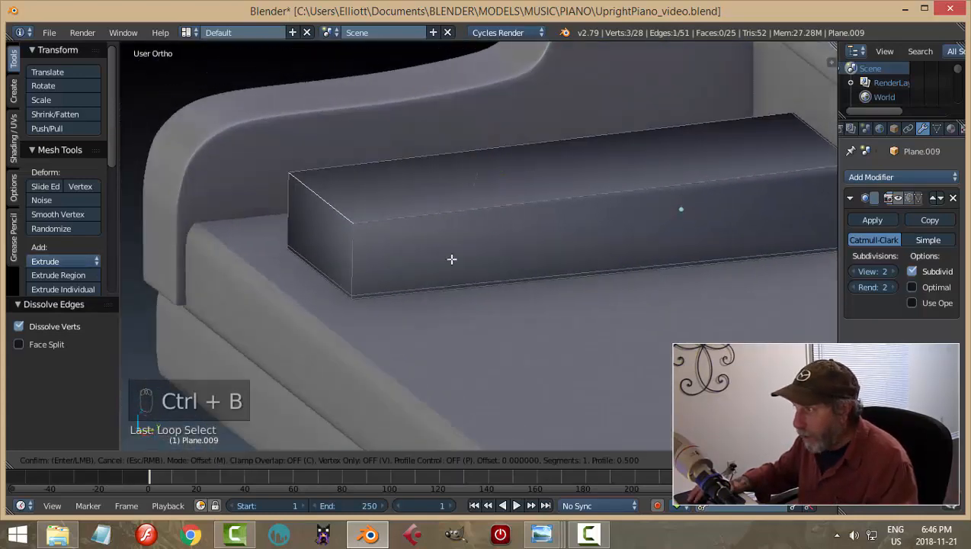
{"action": "scroll", "coordinate": [442, 273], "scroll_direction": "up", "scroll_amount": 3}
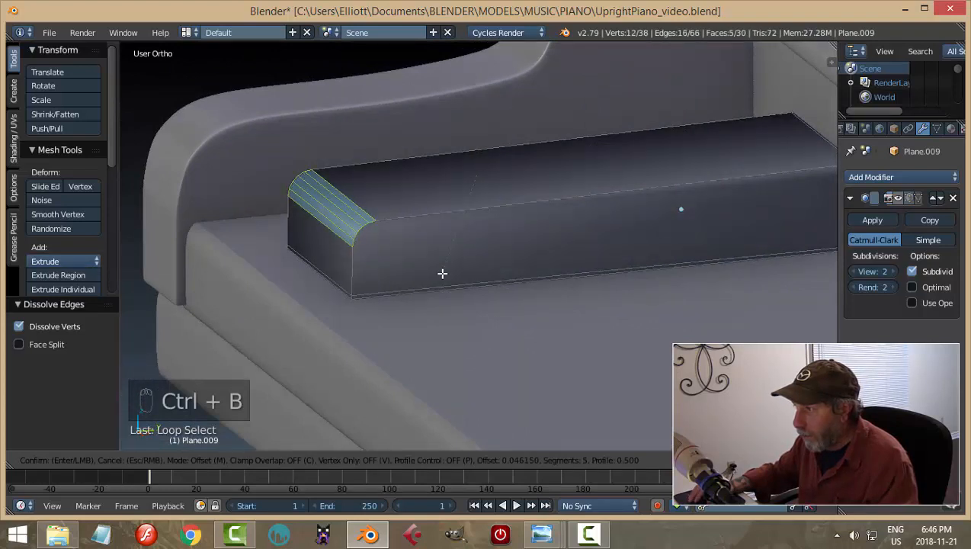
{"action": "left_click", "coordinate": [442, 273]}
{"action": "key", "text": "a"}
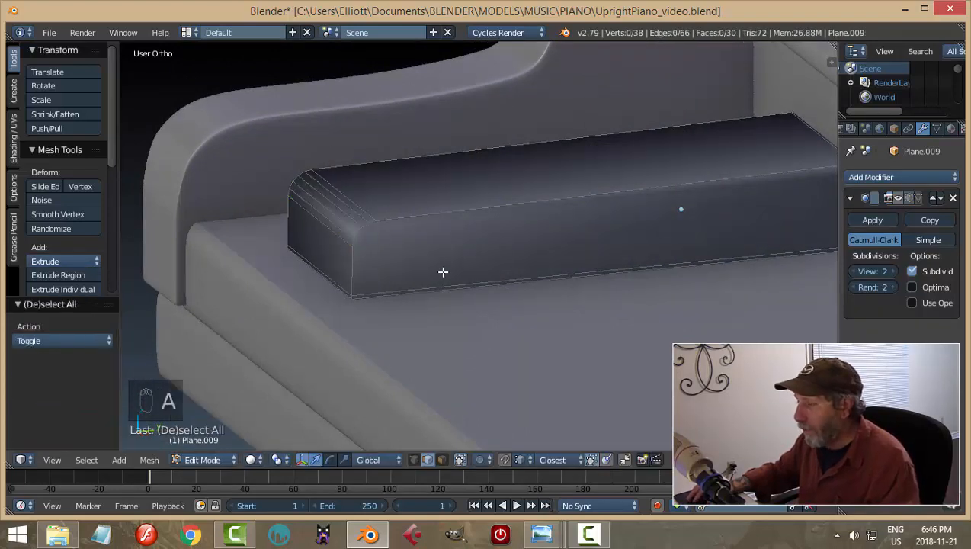
Bevel both lengthwise edge loops along the sides of the block's top by about 0.010 with 1 segment, and return to object mode
{"action": "right_click", "coordinate": [430, 219], "text": "alt"}
{"action": "right_click", "coordinate": [402, 156], "text": "alt+shift"}
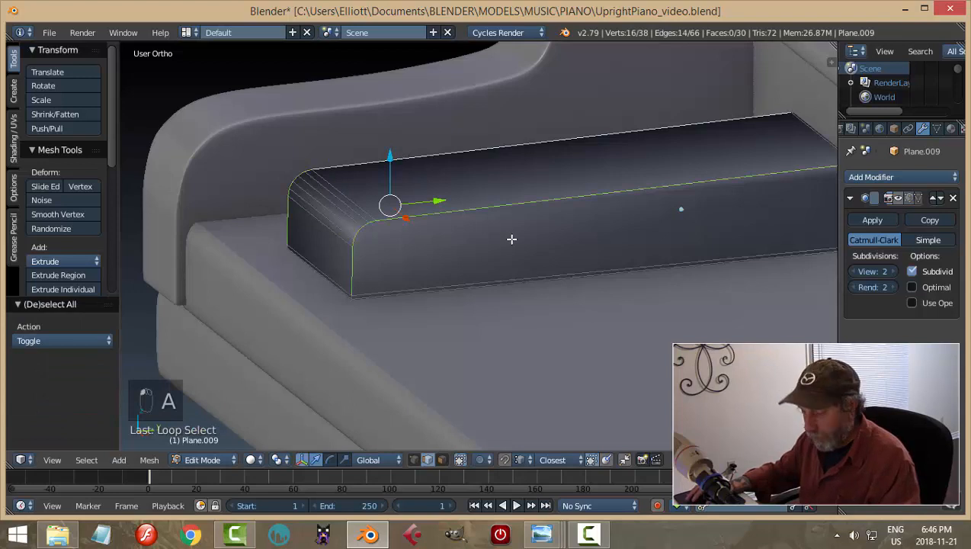
{"action": "key", "text": "ctrl+b"}
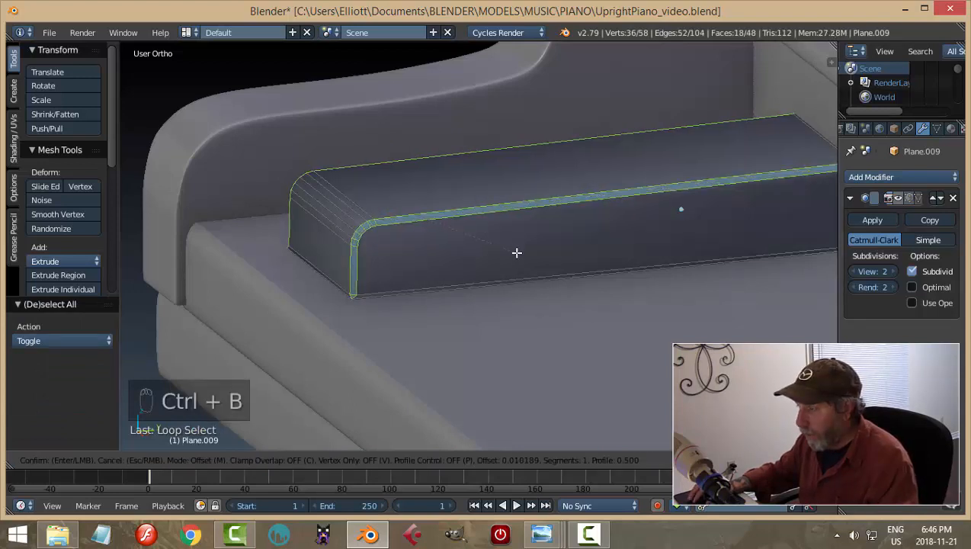
{"action": "left_click", "coordinate": [517, 252]}
{"action": "key", "text": "a"}
{"action": "key", "text": "Tab"}
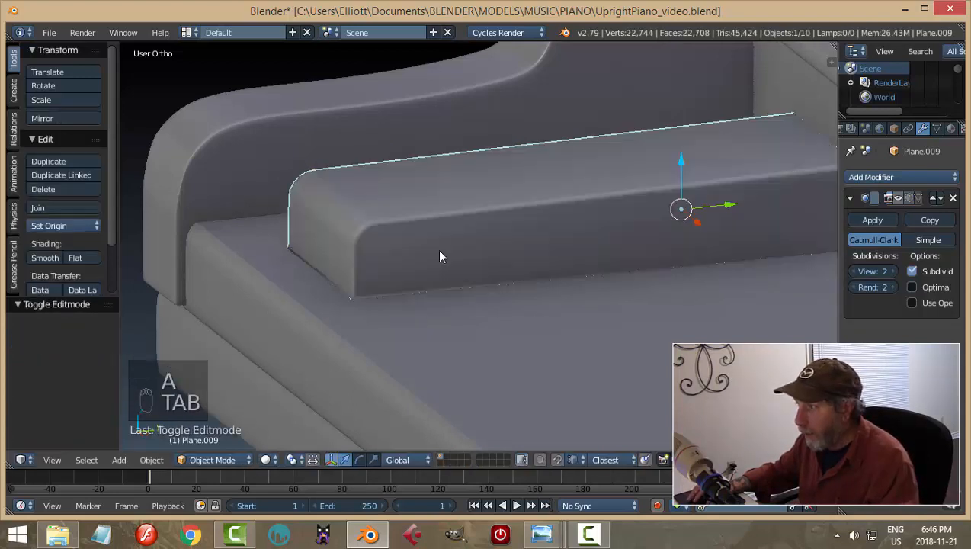
Move the end block along the X axis until it sits against the left arm, and deselect everything
{"action": "scroll", "coordinate": [440, 252], "scroll_direction": "down", "scroll_amount": 2}
{"action": "middle_click_drag", "start_coordinate": [448, 253], "coordinate": [469, 262]}
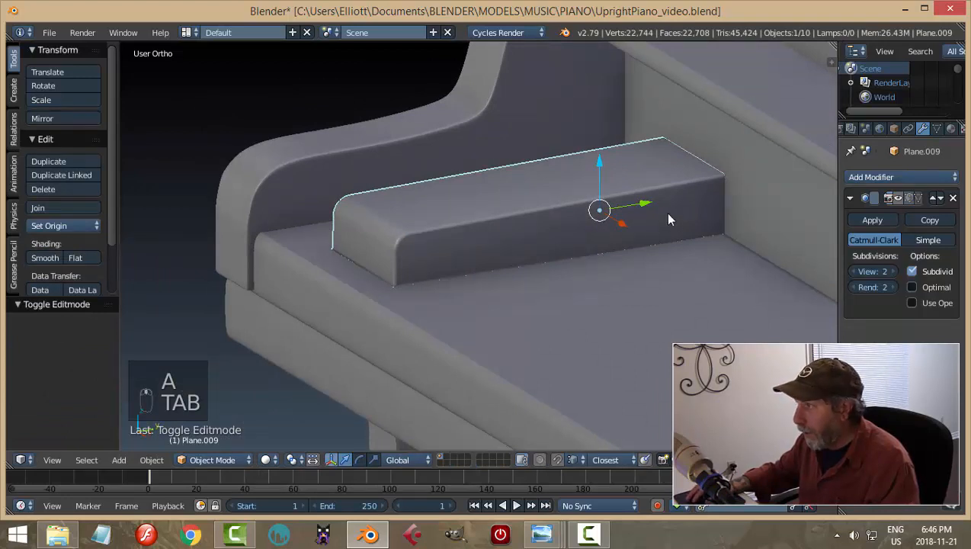
{"action": "middle_click_drag", "start_coordinate": [668, 220], "coordinate": [583, 210]}
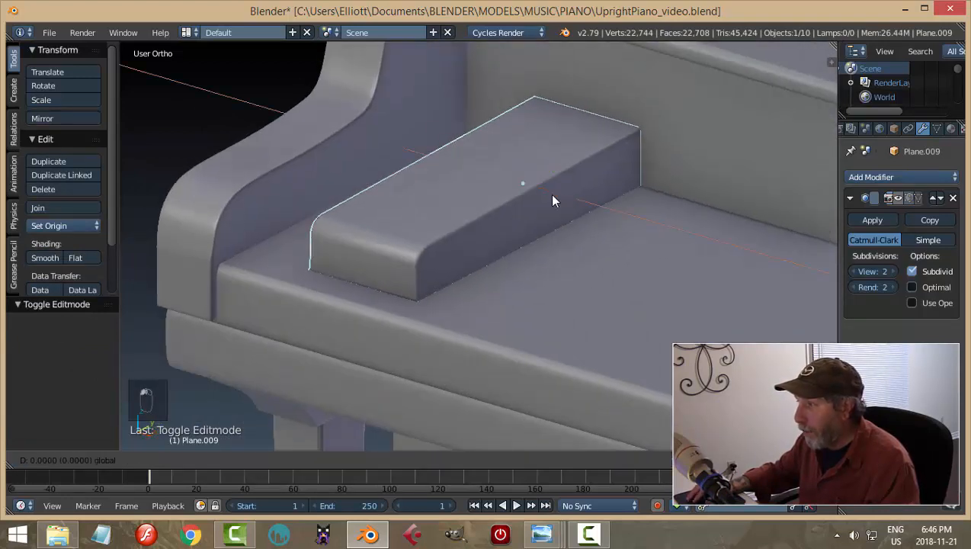
{"action": "left_click_drag", "start_coordinate": [552, 199], "coordinate": [501, 200]}
{"action": "key", "text": "a"}
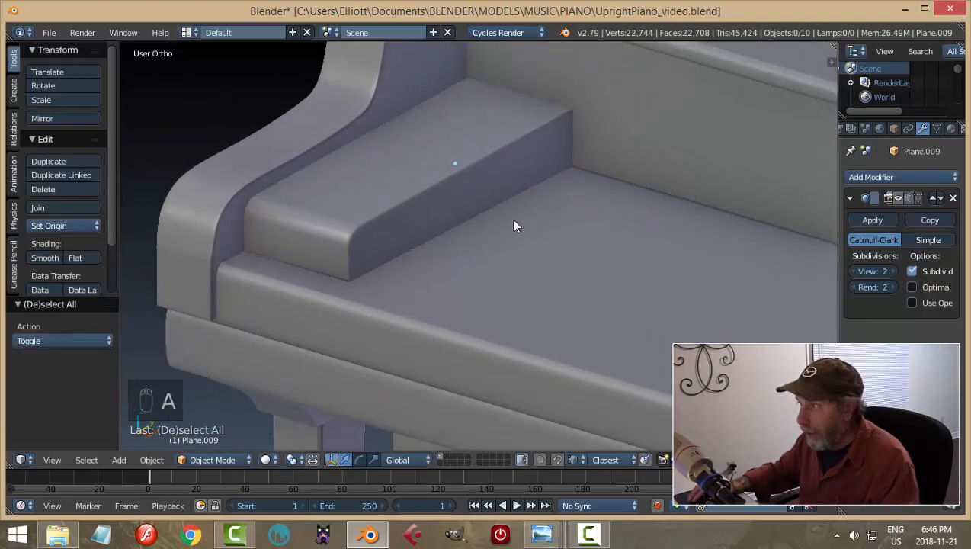
Switch to the Mason & Hamlin piano photo in Windows Photo Viewer, examine the blocks at the keyboard's ends, and return to Blender
{"action": "scroll", "coordinate": [511, 221], "scroll_direction": "down", "scroll_amount": 5}
{"action": "mouse_move", "coordinate": [499, 240]}
{"action": "middle_mouse_down"}
{"action": "mouse_move", "coordinate": [518, 223]}
{"action": "mouse_move", "coordinate": [624, 206]}
{"action": "mouse_move", "coordinate": [505, 244]}
{"action": "mouse_move", "coordinate": [455, 219]}
{"action": "mouse_move", "coordinate": [488, 252]}
{"action": "middle_mouse_up"}
{"action": "mouse_move", "coordinate": [543, 534]}
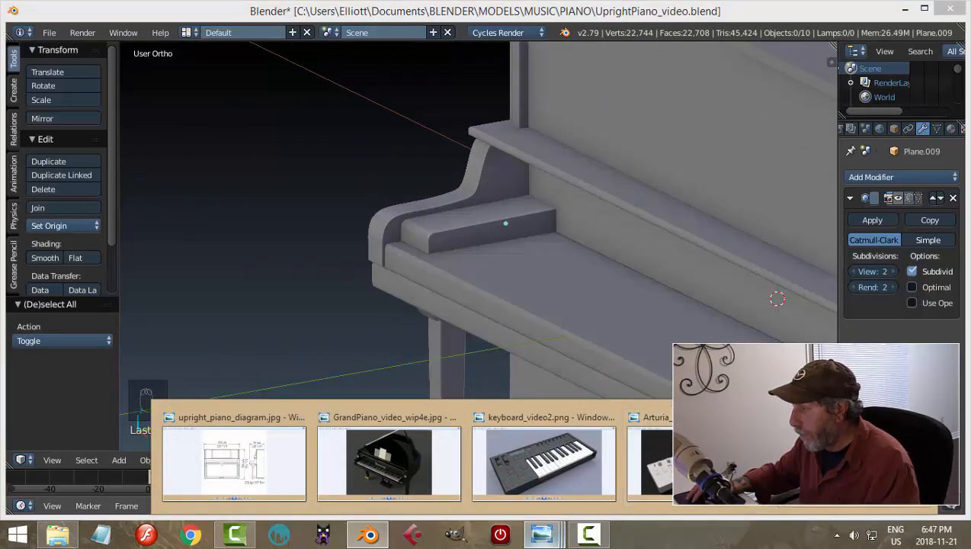
{"action": "left_click", "coordinate": [643, 457]}
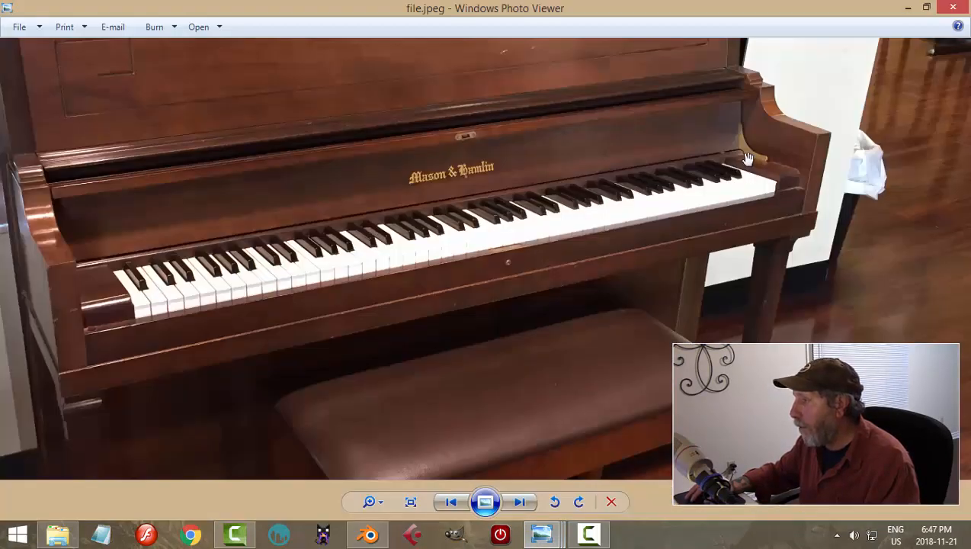
{"action": "left_click", "coordinate": [369, 535]}
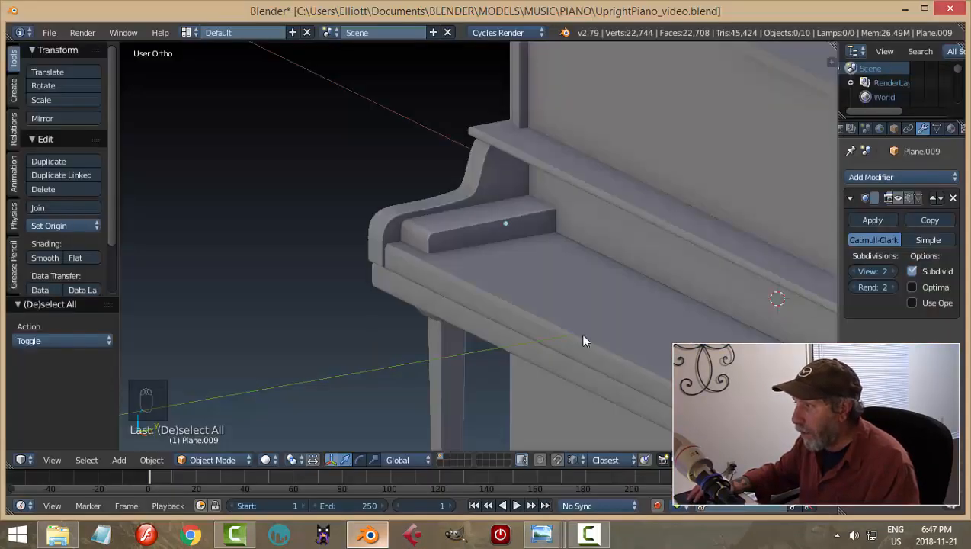
Examine the end block's placement on the piano in the right and front orthographic views and from an angled overview
{"action": "middle_click_drag", "start_coordinate": [579, 333], "coordinate": [581, 282]}
{"action": "scroll", "coordinate": [581, 277], "scroll_direction": "down", "scroll_amount": 4}
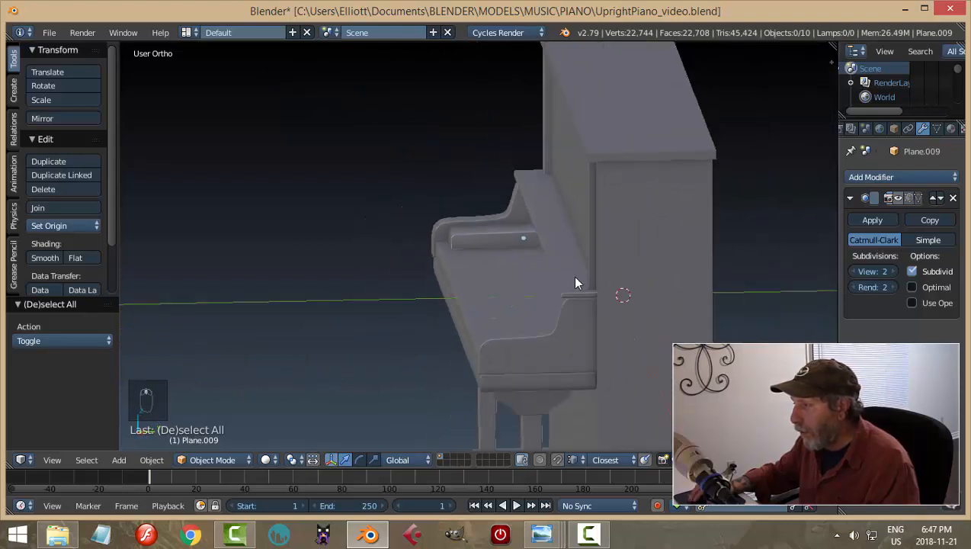
{"action": "key", "text": "KP_3"}
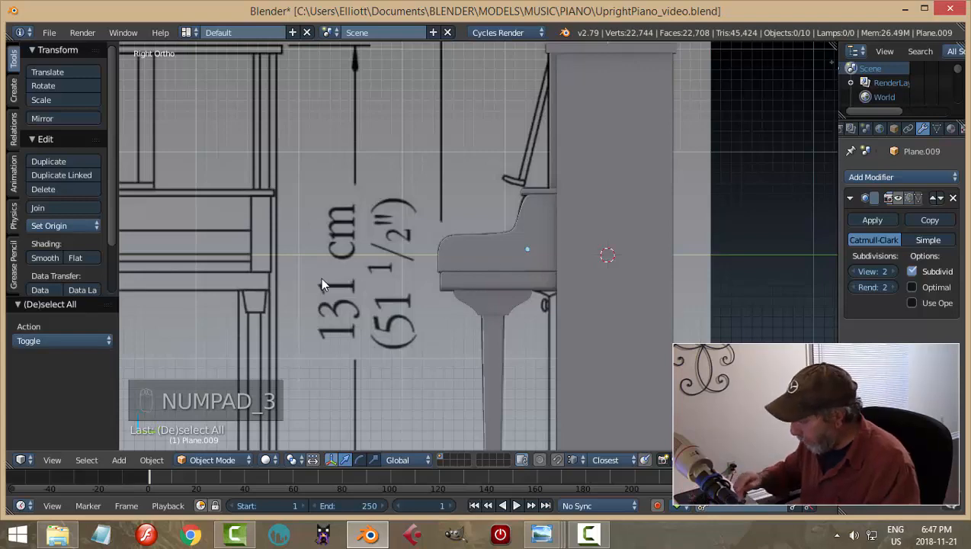
{"action": "key", "text": "KP_1"}
{"action": "scroll", "coordinate": [321, 284], "scroll_direction": "down", "scroll_amount": 3}
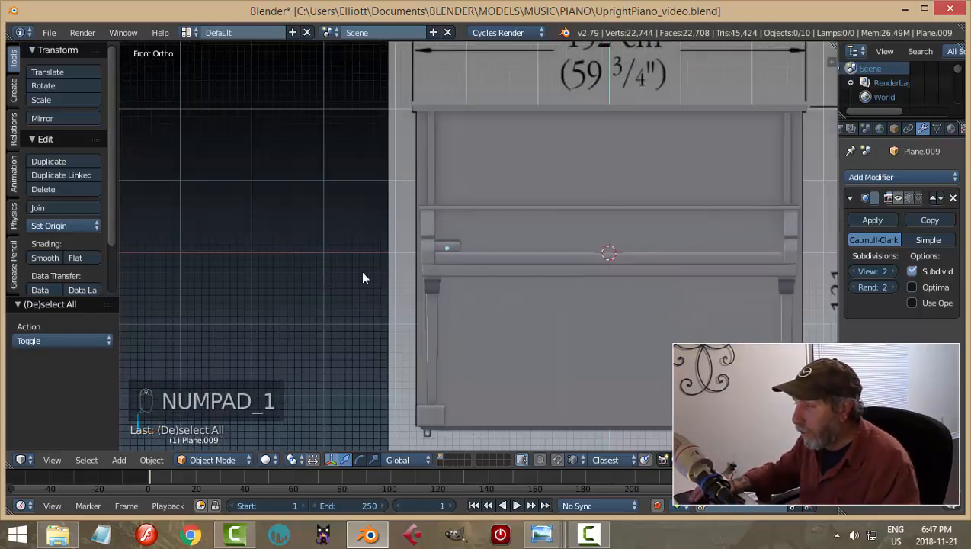
{"action": "middle_click_drag", "start_coordinate": [364, 275], "coordinate": [408, 310]}
{"action": "scroll", "coordinate": [460, 318], "scroll_direction": "up", "scroll_amount": 5}
{"action": "scroll", "coordinate": [461, 314], "scroll_direction": "down", "scroll_amount": 4}
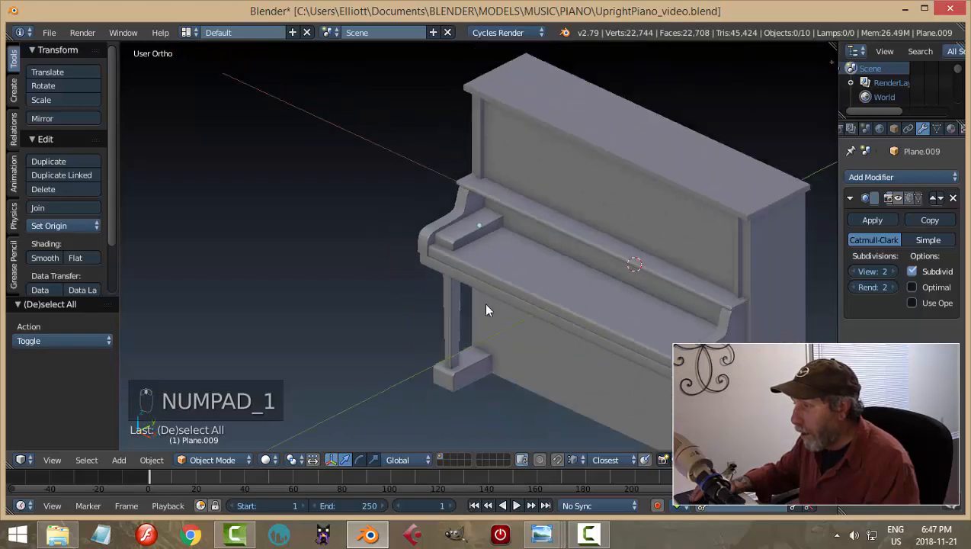
Snap the 3D cursor to the selected keybed slab, and select the left end block
{"action": "right_click", "coordinate": [553, 291]}
{"action": "middle_click_drag", "start_coordinate": [593, 328], "coordinate": [654, 309]}
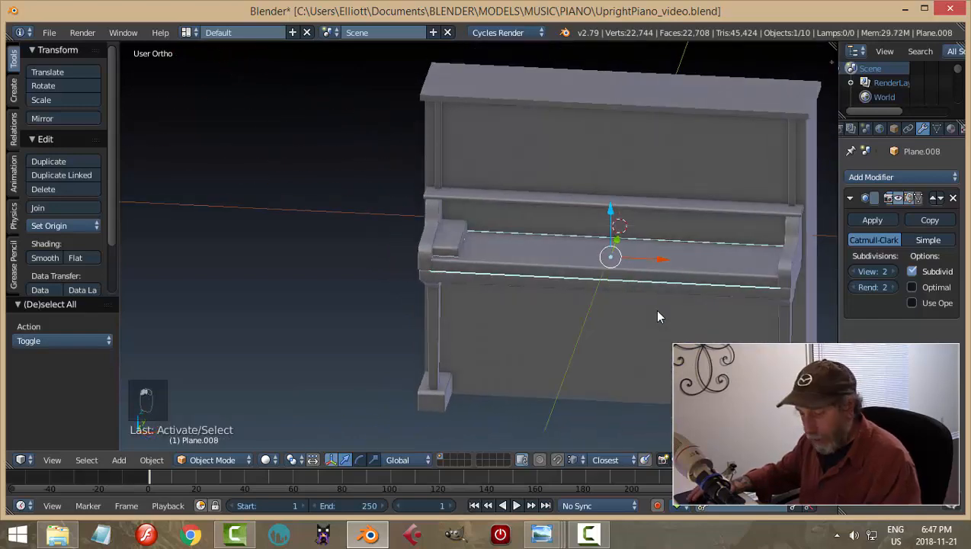
{"action": "key", "text": "shift+s"}
{"action": "left_click", "coordinate": [653, 309]}
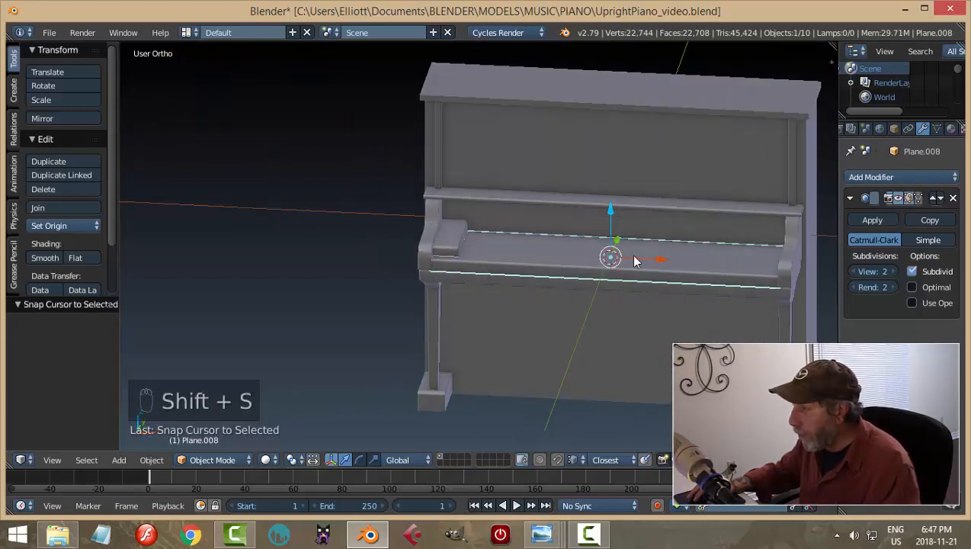
{"action": "right_click", "coordinate": [454, 234]}
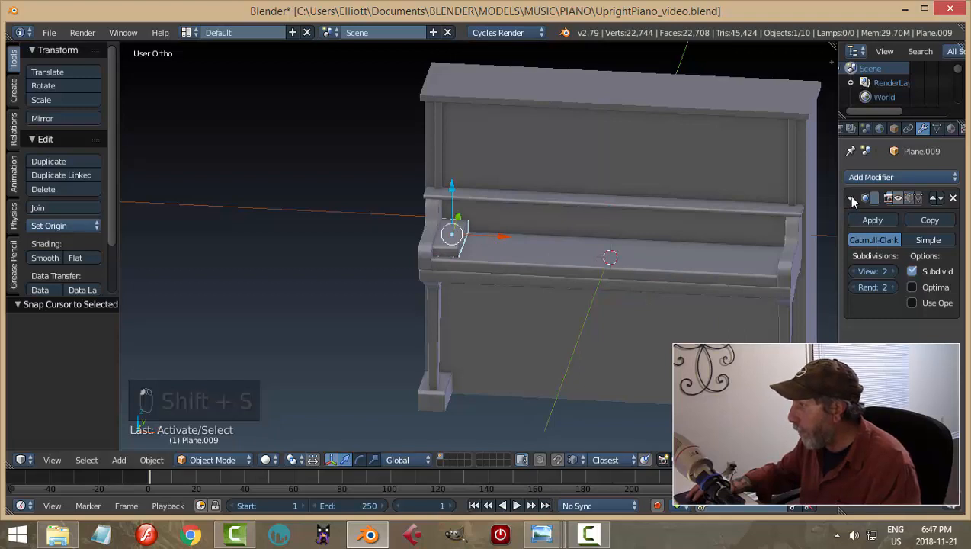
Replace the end block's Subdivision Surface modifier with an X-axis Mirror modifier using the keybed slab as mirror object, and deselect everything
{"action": "left_click", "coordinate": [952, 198]}
{"action": "left_click", "coordinate": [888, 178]}
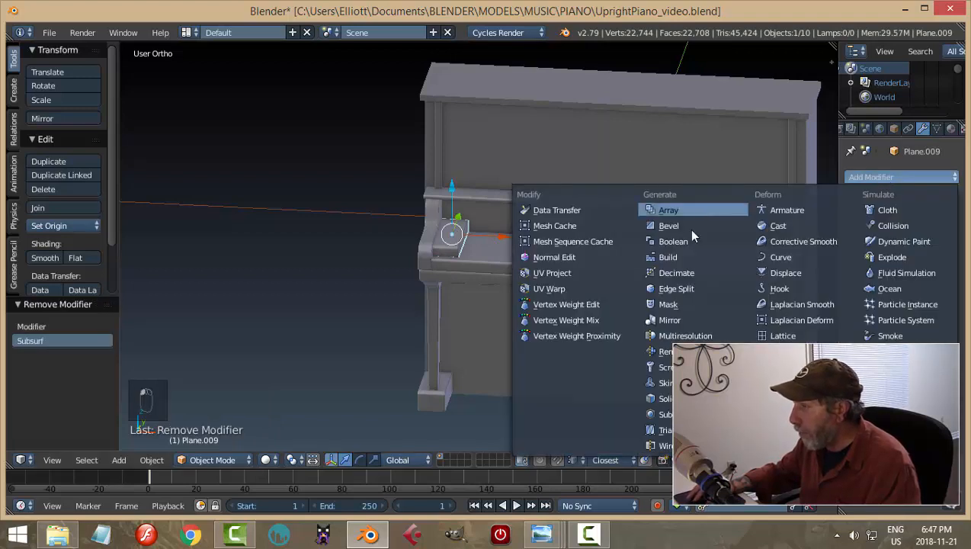
{"action": "left_click", "coordinate": [680, 319]}
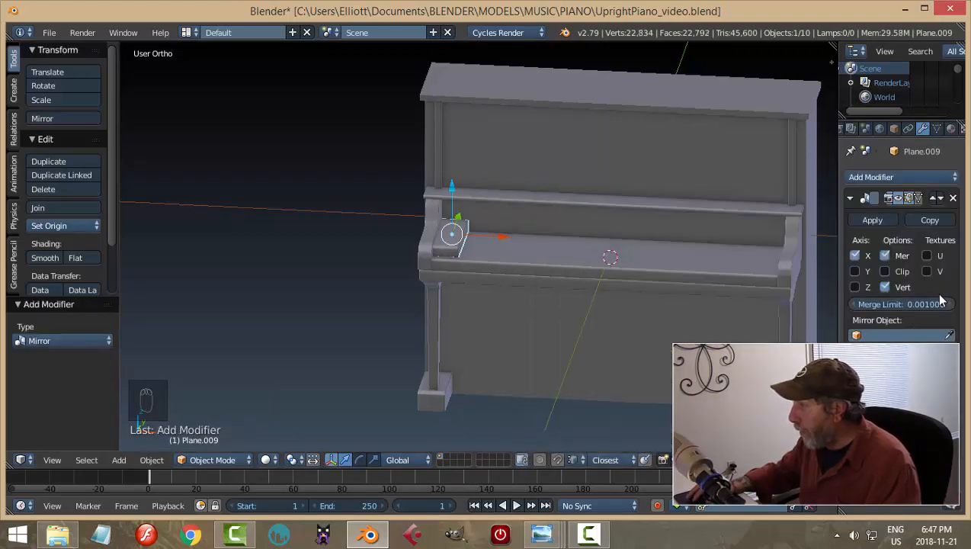
{"action": "left_click", "coordinate": [948, 335]}
{"action": "left_click", "coordinate": [665, 243]}
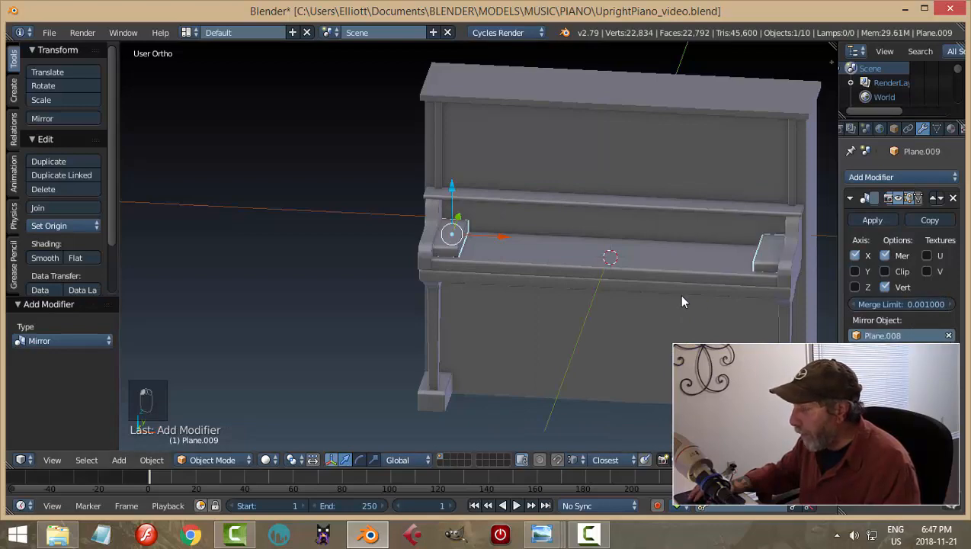
{"action": "key", "text": "a"}
Examine the left end block from several angles and compare it with the Mason & Hamlin photo in Windows Photo Viewer, ending back in Blender
{"action": "middle_click_drag", "start_coordinate": [618, 280], "coordinate": [723, 284]}
{"action": "scroll", "coordinate": [723, 283], "scroll_direction": "up", "scroll_amount": 3}
{"action": "middle_click_drag", "start_coordinate": [788, 209], "coordinate": [407, 305], "text": "shift"}
{"action": "scroll", "coordinate": [480, 342], "scroll_direction": "down", "scroll_amount": 3}
{"action": "scroll", "coordinate": [415, 307], "scroll_direction": "up", "scroll_amount": 4}
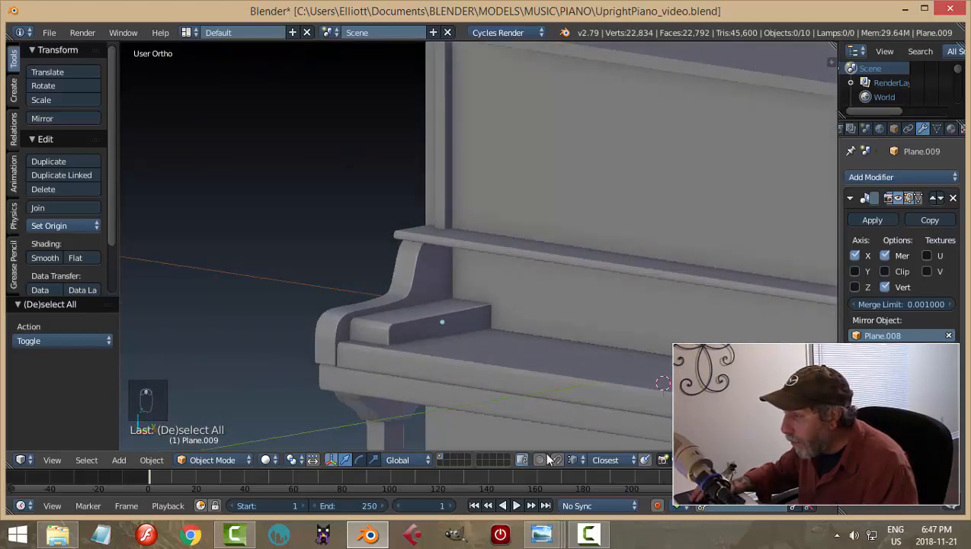
{"action": "left_click", "coordinate": [555, 534]}
{"action": "left_click", "coordinate": [819, 464]}
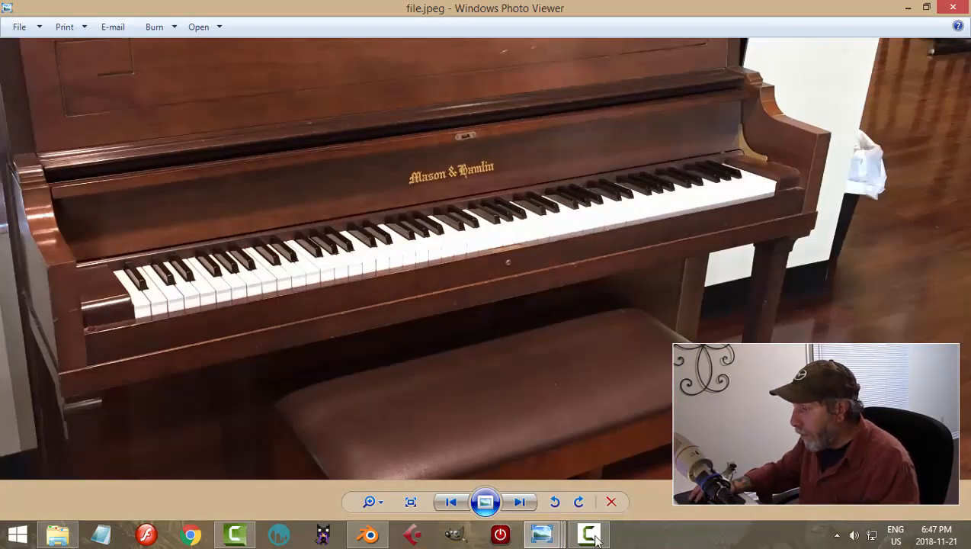
{"action": "left_click", "coordinate": [367, 534]}
{"action": "middle_click_drag", "start_coordinate": [667, 264], "coordinate": [628, 278]}
{"action": "scroll", "coordinate": [666, 314], "scroll_direction": "down", "scroll_amount": 2}
{"action": "middle_click_drag", "start_coordinate": [667, 318], "coordinate": [492, 268]}
{"action": "scroll", "coordinate": [592, 295], "scroll_direction": "up", "scroll_amount": 2}
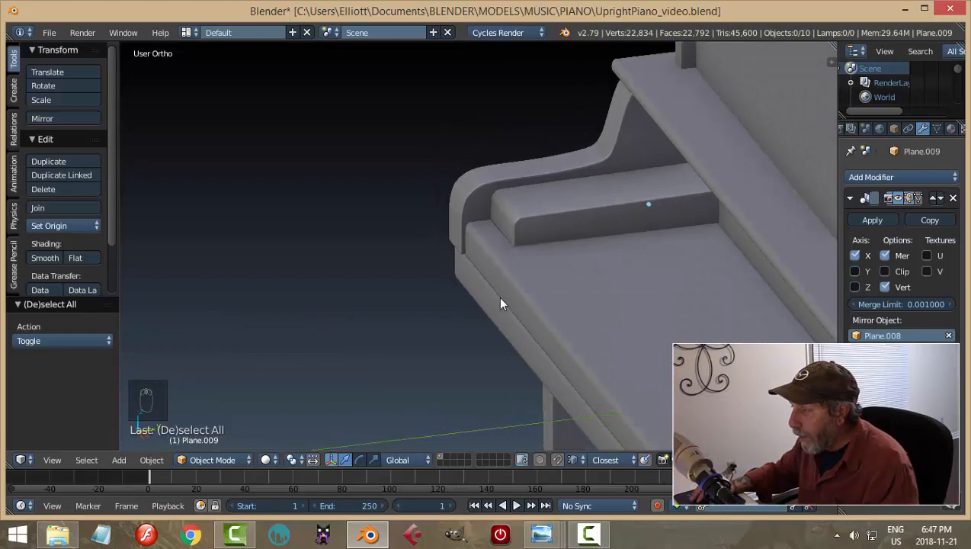
{"action": "scroll", "coordinate": [501, 303], "scroll_direction": "down", "scroll_amount": 2}
{"action": "mouse_move", "coordinate": [550, 323]}
{"action": "middle_mouse_down"}
{"action": "mouse_move", "coordinate": [559, 324]}
{"action": "mouse_move", "coordinate": [557, 315]}
{"action": "middle_mouse_up"}
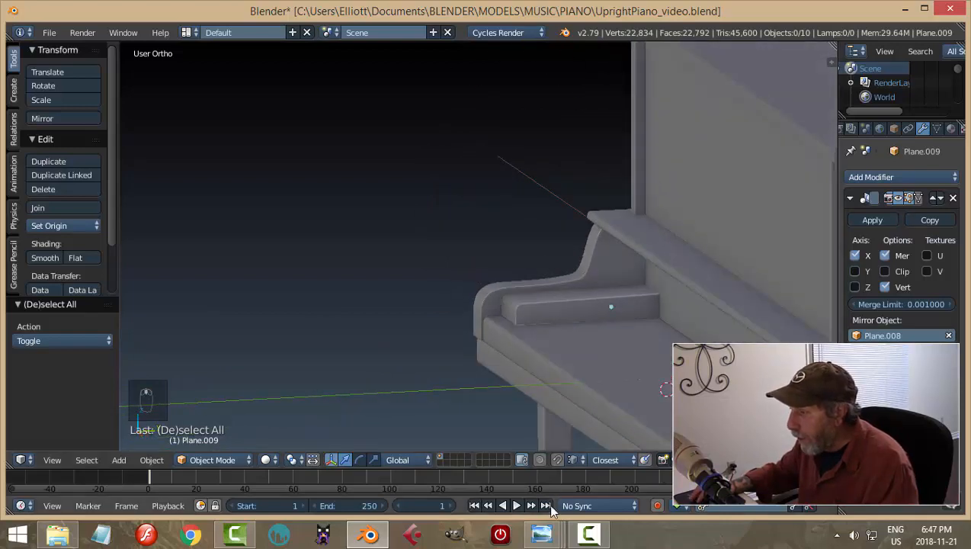
{"action": "mouse_move", "coordinate": [541, 533]}
{"action": "left_click", "coordinate": [651, 468]}
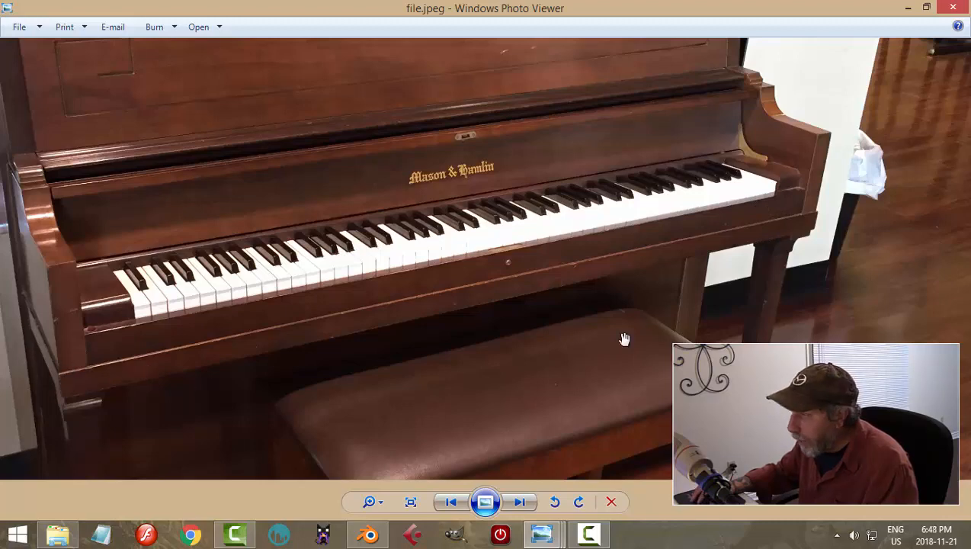
{"action": "left_click", "coordinate": [369, 536]}
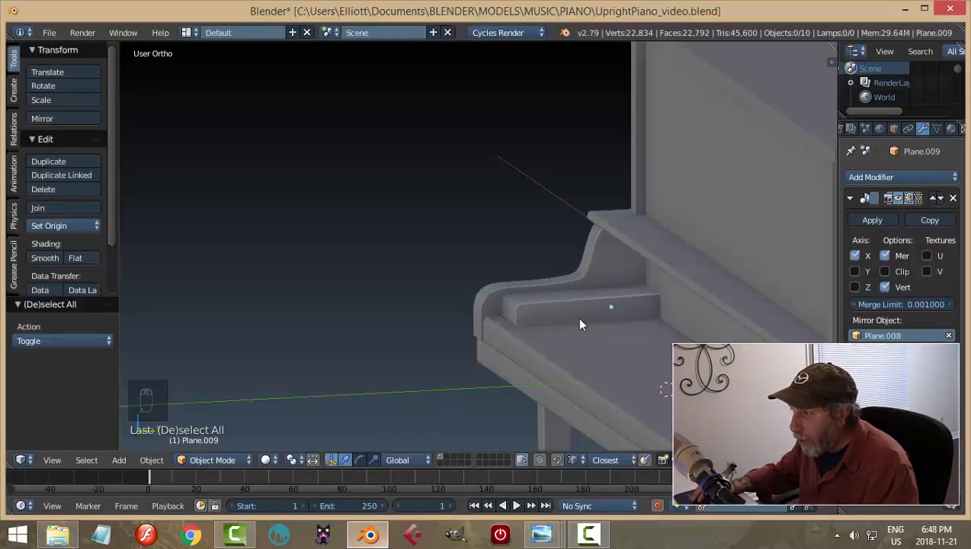
In Edit Mode, widen all geometry of the rail beneath the keybed slab along the X axis by a factor of 1.007
{"action": "scroll", "coordinate": [649, 331], "scroll_direction": "up", "scroll_amount": 4}
{"action": "middle_click_drag", "start_coordinate": [649, 319], "coordinate": [646, 337]}
{"action": "right_click", "coordinate": [406, 319]}
{"action": "middle_click_drag", "start_coordinate": [492, 350], "coordinate": [480, 368]}
{"action": "scroll", "coordinate": [496, 359], "scroll_direction": "down", "scroll_amount": 3}
{"action": "key", "text": "Tab"}
{"action": "left_click", "coordinate": [611, 369]}
{"action": "key", "text": "a"}
{"action": "key", "text": "a"}
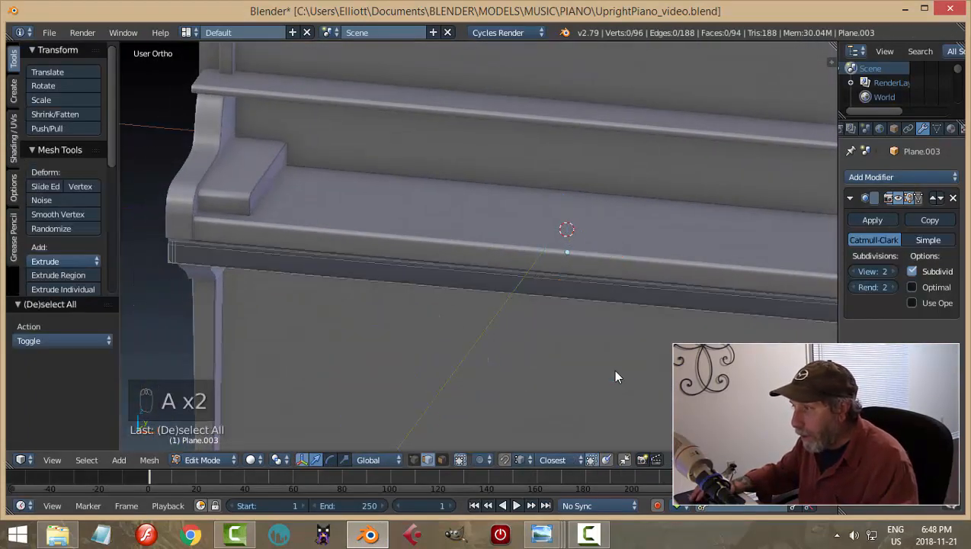
{"action": "key", "text": "a"}
{"action": "scroll", "coordinate": [614, 374], "scroll_direction": "down", "scroll_amount": 3}
{"action": "middle_click_drag", "start_coordinate": [615, 374], "coordinate": [371, 288]}
{"action": "scroll", "coordinate": [648, 332], "scroll_direction": "up", "scroll_amount": 3}
{"action": "scroll", "coordinate": [543, 326], "scroll_direction": "up", "scroll_amount": 3}
{"action": "middle_click_drag", "start_coordinate": [572, 302], "coordinate": [398, 236], "text": "shift"}
{"action": "scroll", "coordinate": [557, 303], "scroll_direction": "up", "scroll_amount": 1}
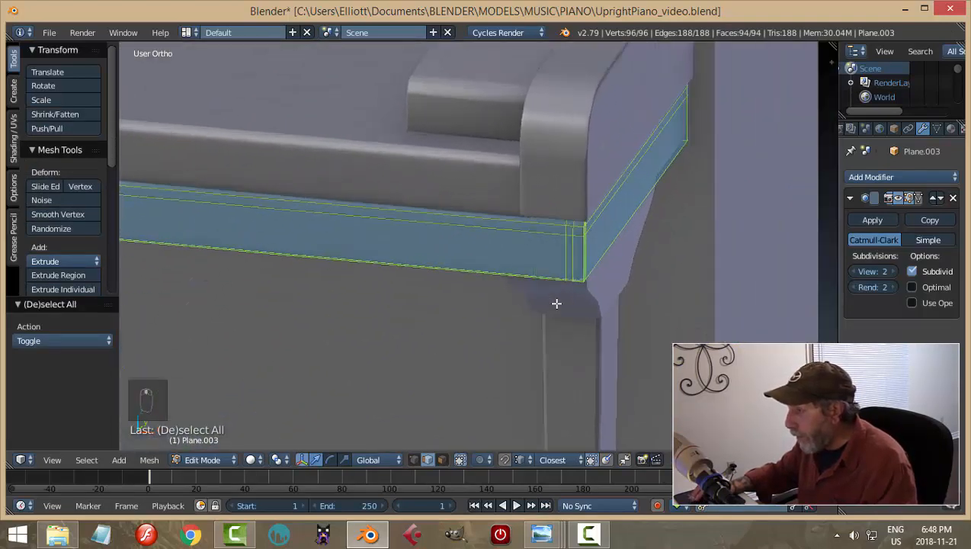
{"action": "scroll", "coordinate": [556, 303], "scroll_direction": "up", "scroll_amount": 1}
{"action": "key", "text": "s"}
{"action": "key", "text": "x"}
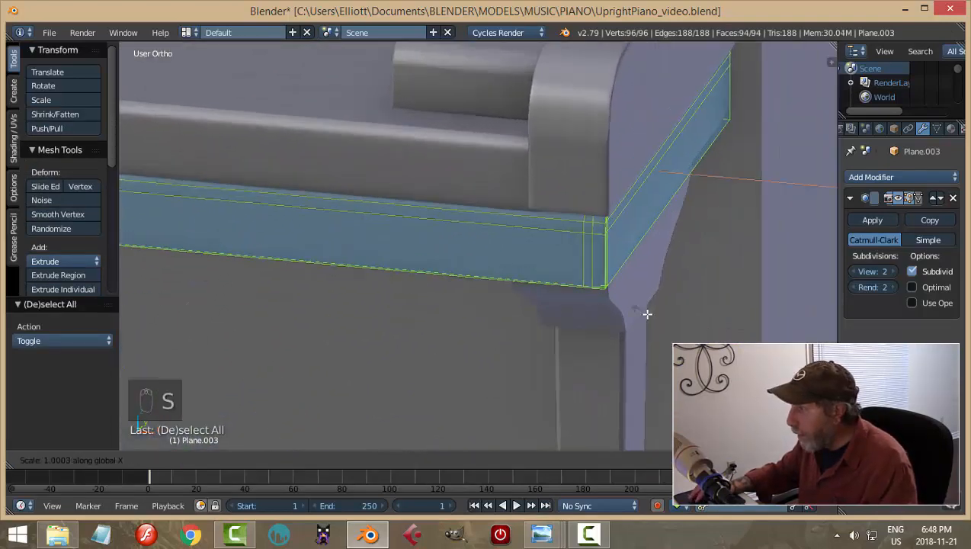
{"action": "left_click", "coordinate": [709, 339]}
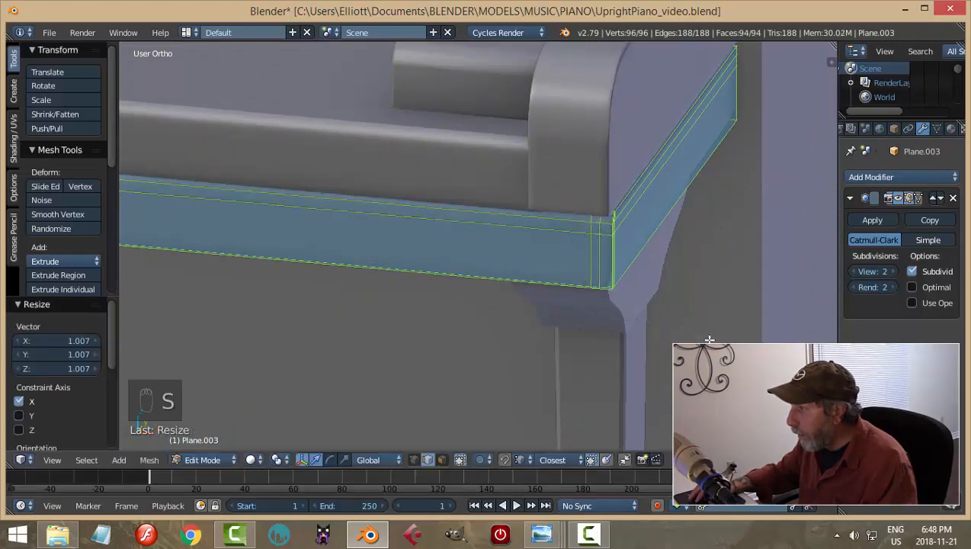
In the right orthographic view, move the rail's front-end vertices forward along Y until they project slightly past the arm, and return to Object Mode
{"action": "middle_click_drag", "start_coordinate": [760, 298], "coordinate": [631, 309]}
{"action": "scroll", "coordinate": [697, 313], "scroll_direction": "down", "scroll_amount": 5}
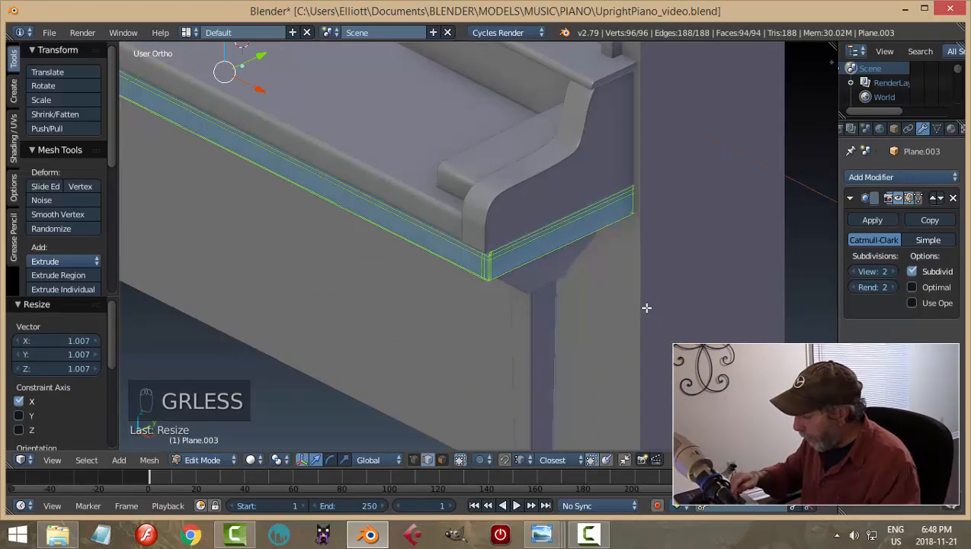
{"action": "key", "text": "KP_3"}
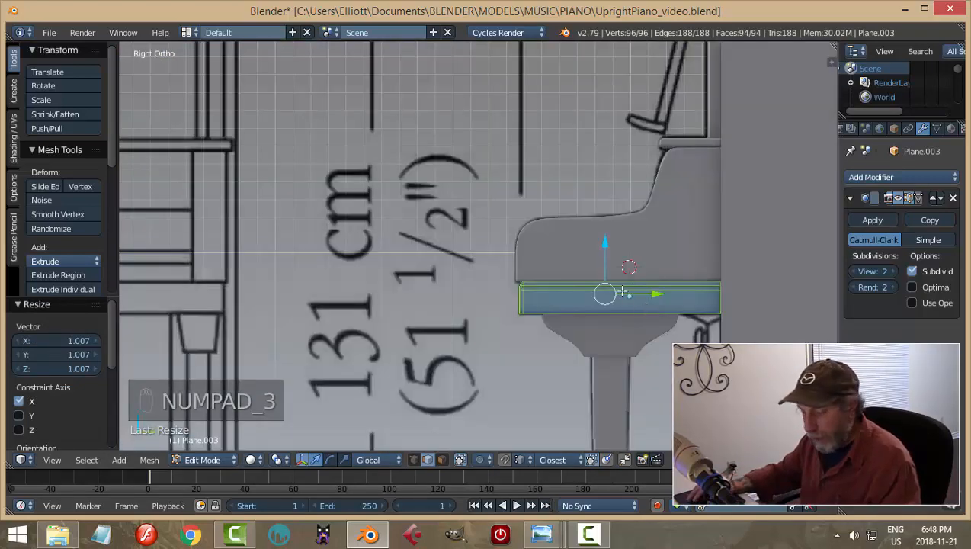
{"action": "key", "text": "a"}
{"action": "key", "text": "a"}
{"action": "key", "text": "b"}
{"action": "key", "text": "z"}
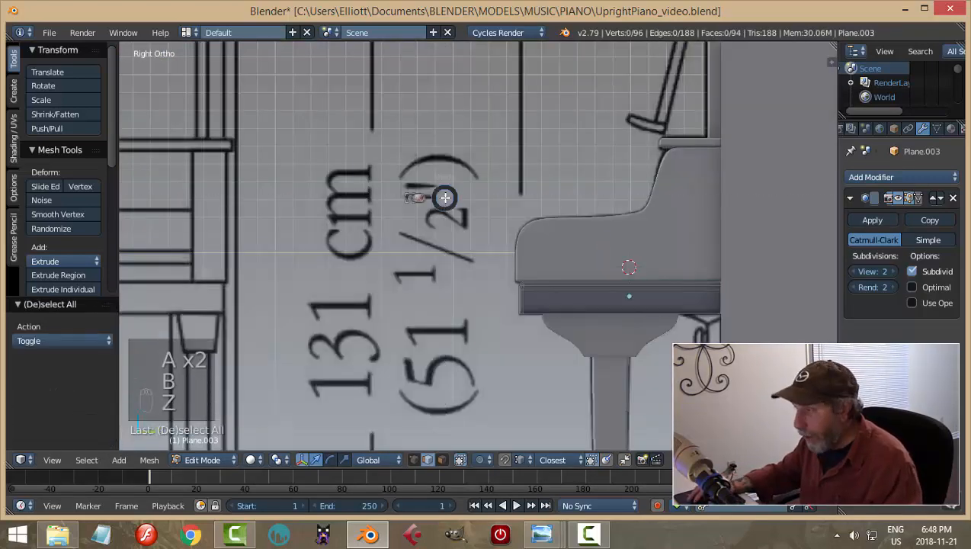
{"action": "left_click", "coordinate": [555, 204]}
{"action": "key", "text": "b"}
{"action": "left_click_drag", "start_coordinate": [410, 203], "coordinate": [585, 374]}
{"action": "scroll", "coordinate": [611, 331], "scroll_direction": "up", "scroll_amount": 2}
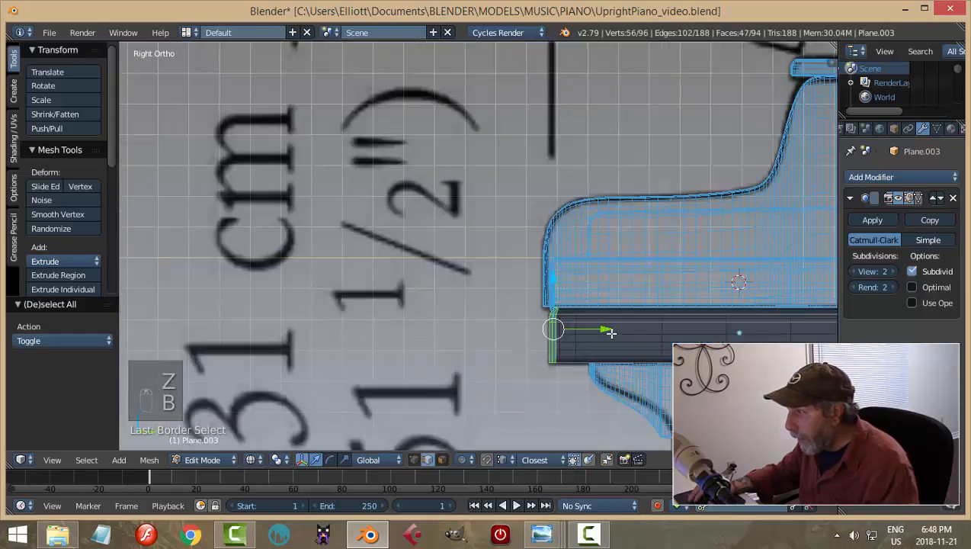
{"action": "left_click_drag", "start_coordinate": [609, 332], "coordinate": [595, 335]}
{"action": "key", "text": "a"}
{"action": "key", "text": "z"}
{"action": "left_click", "coordinate": [592, 403]}
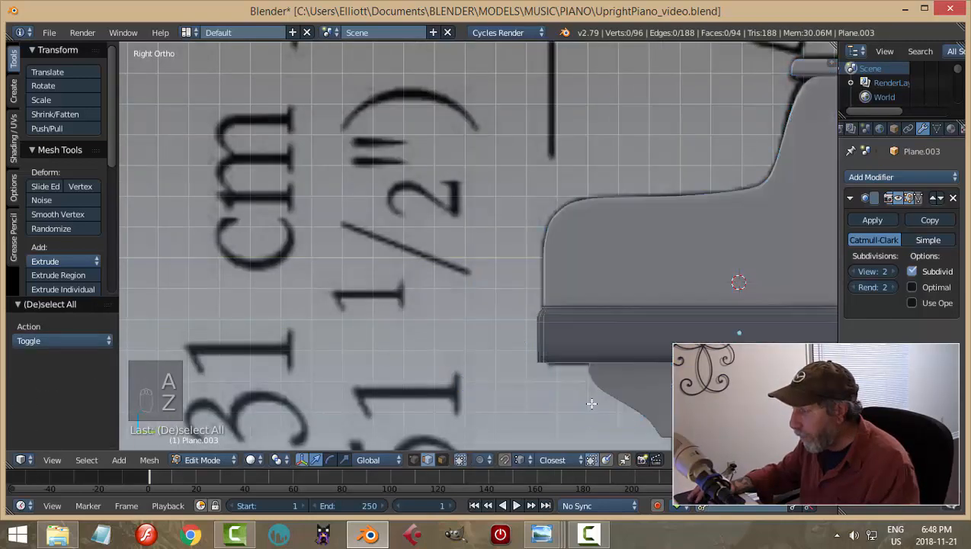
{"action": "scroll", "coordinate": [591, 403], "scroll_direction": "down", "scroll_amount": 3}
{"action": "key", "text": "Tab"}
{"action": "left_click", "coordinate": [439, 333]}
{"action": "key", "text": "a"}
{"action": "key", "text": "a"}
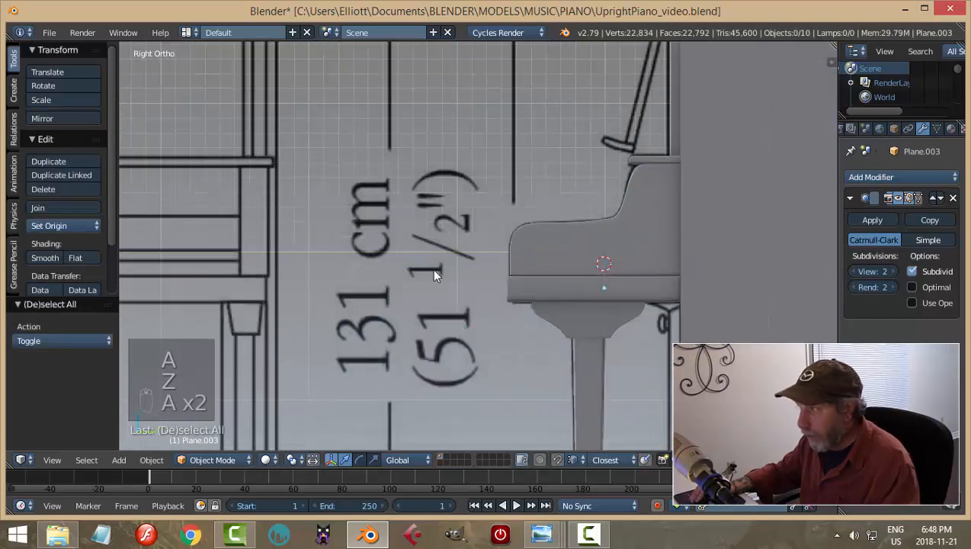
Examine the rail's overhang beneath the right arm from several angles
{"action": "middle_click_drag", "start_coordinate": [434, 270], "coordinate": [537, 290]}
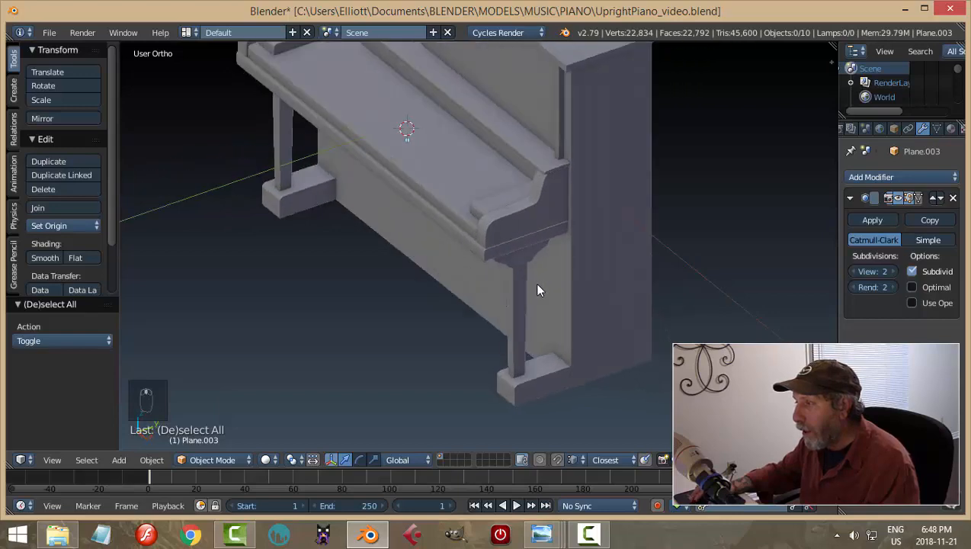
{"action": "scroll", "coordinate": [536, 288], "scroll_direction": "up", "scroll_amount": 8}
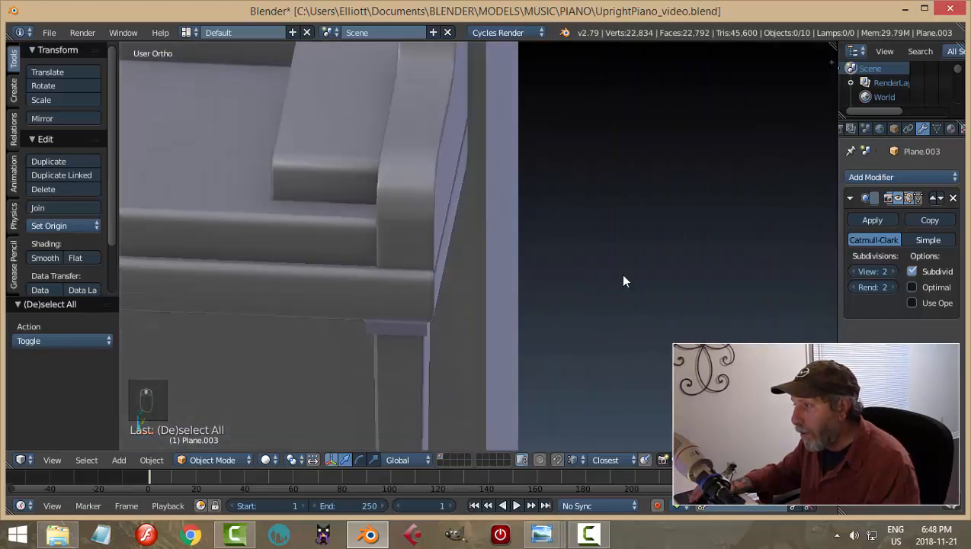
{"action": "middle_click_drag", "start_coordinate": [623, 281], "coordinate": [565, 258]}
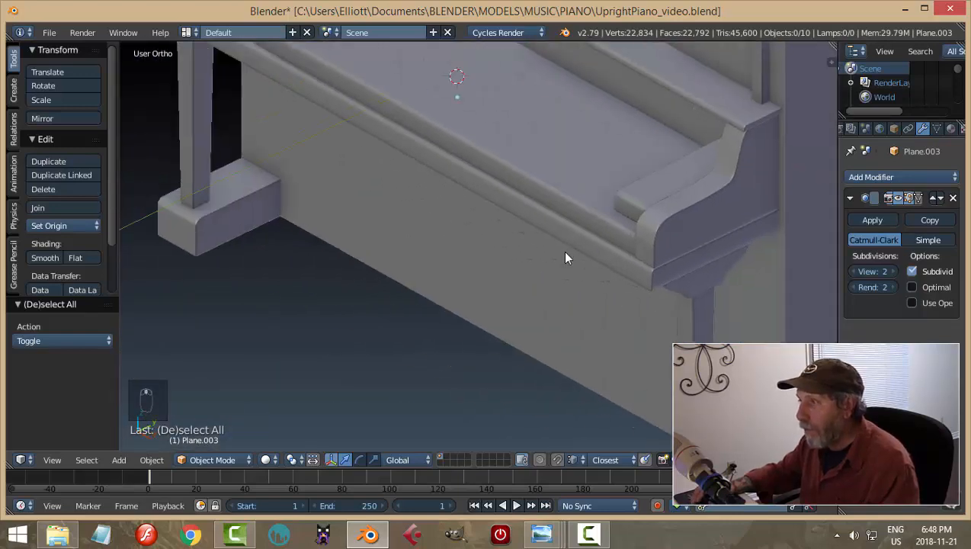
{"action": "scroll", "coordinate": [565, 258], "scroll_direction": "down", "scroll_amount": 4}
{"action": "middle_click_drag", "start_coordinate": [589, 210], "coordinate": [534, 275]}
{"action": "scroll", "coordinate": [526, 280], "scroll_direction": "up", "scroll_amount": 5}
Widen the whole rail along X by another factor of 1.007 so it overhangs the arms, and return to Object Mode with nothing selected
{"action": "right_click", "coordinate": [516, 273]}
{"action": "key", "text": "Tab"}
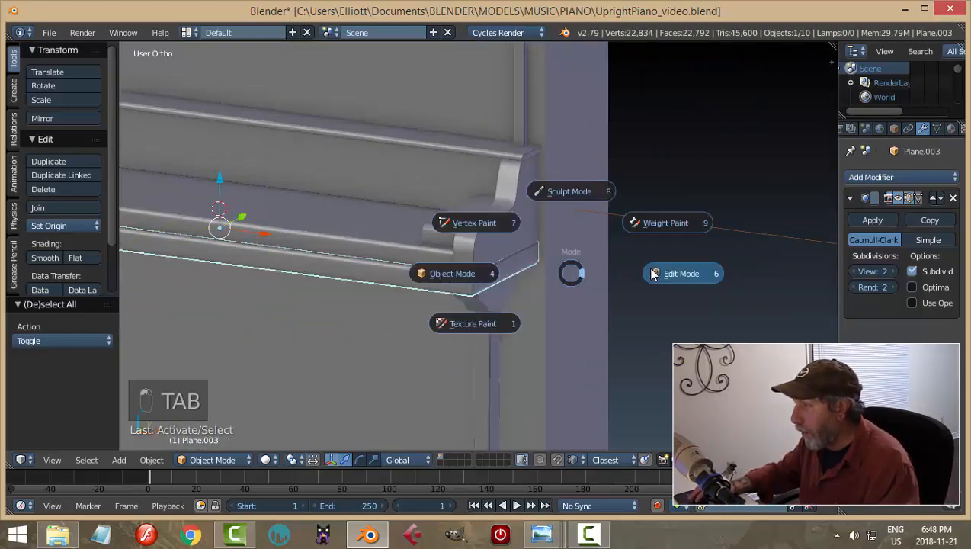
{"action": "left_click", "coordinate": [653, 275]}
{"action": "key", "text": "a"}
{"action": "key", "text": "a"}
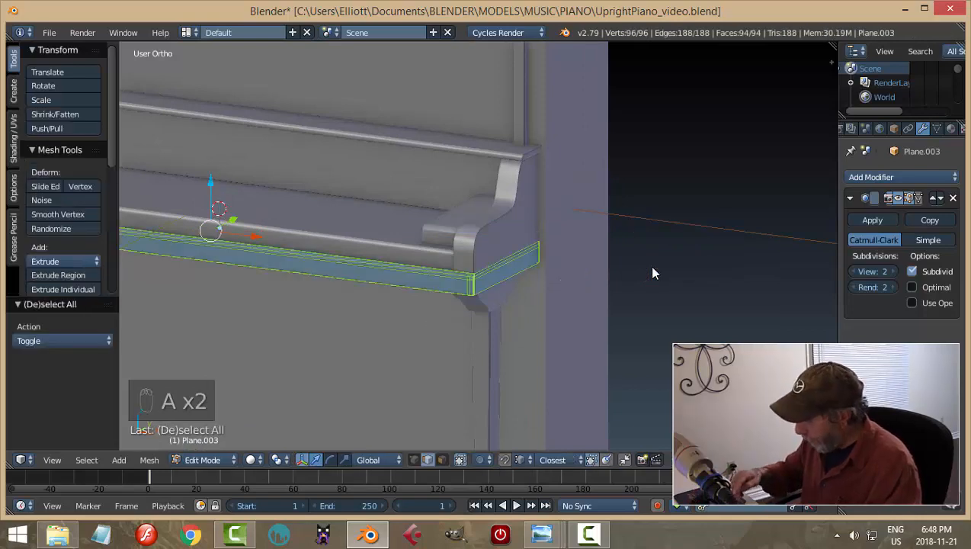
{"action": "key", "text": "z"}
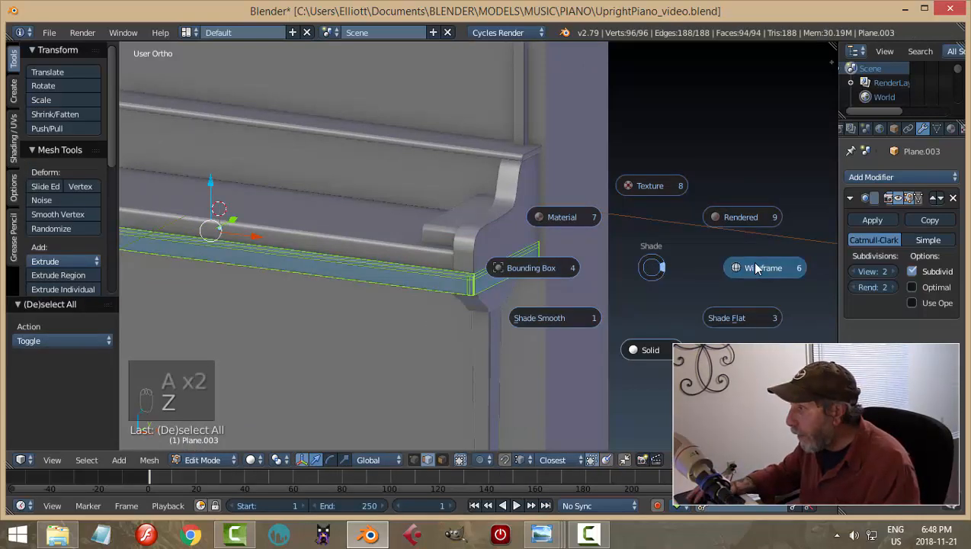
{"action": "left_click", "coordinate": [751, 262]}
{"action": "key", "text": "KP_1"}
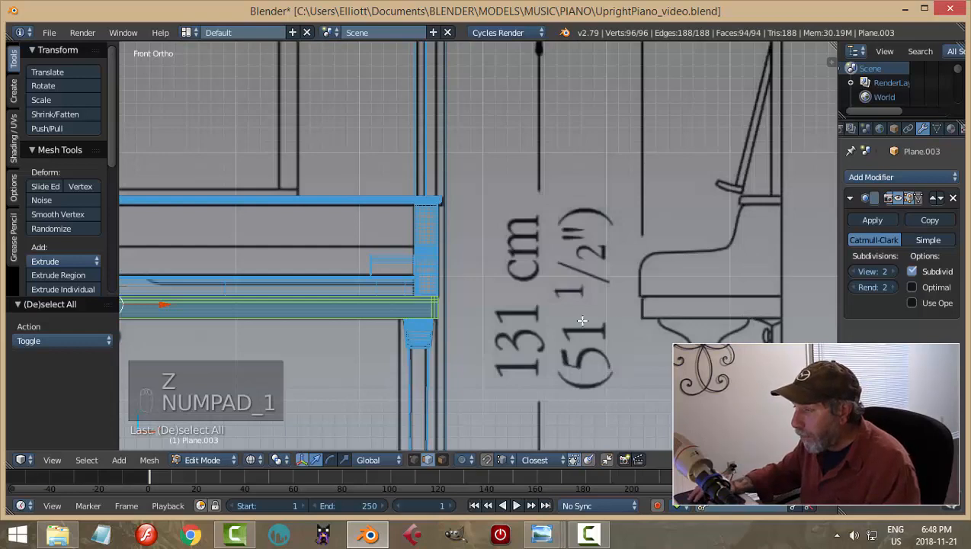
{"action": "scroll", "coordinate": [503, 339], "scroll_direction": "up", "scroll_amount": 1}
{"action": "scroll", "coordinate": [518, 274], "scroll_direction": "up", "scroll_amount": 1}
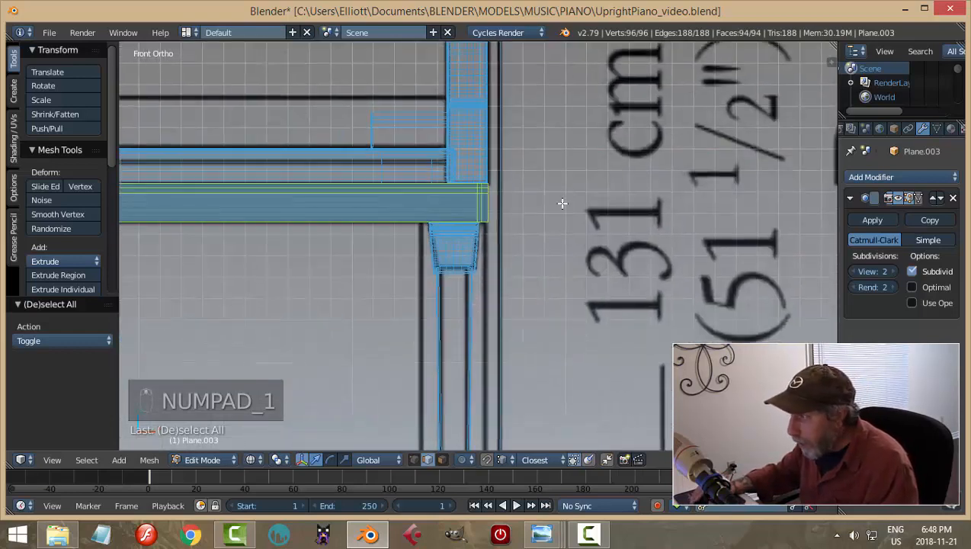
{"action": "scroll", "coordinate": [557, 229], "scroll_direction": "up", "scroll_amount": 1}
{"action": "key", "text": "s"}
{"action": "key", "text": "x"}
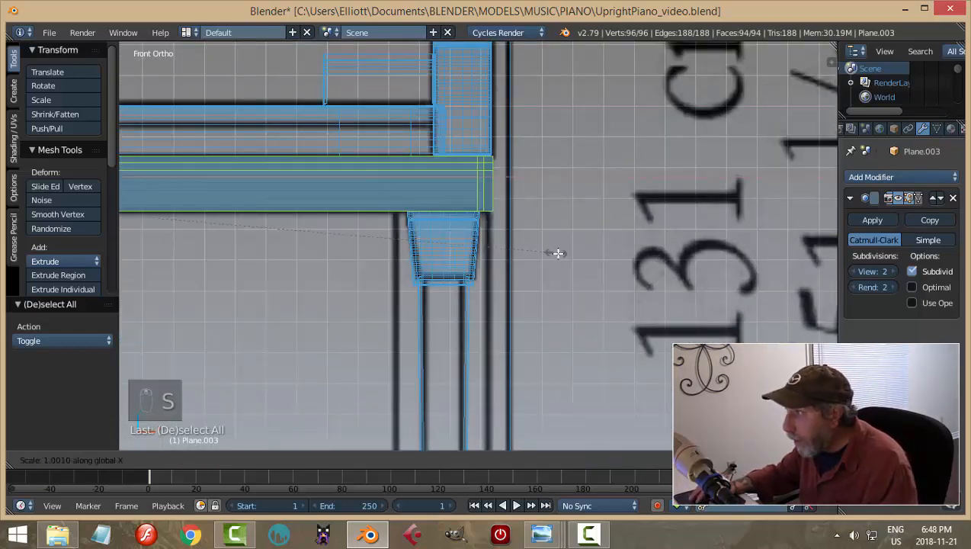
{"action": "left_click", "coordinate": [606, 274]}
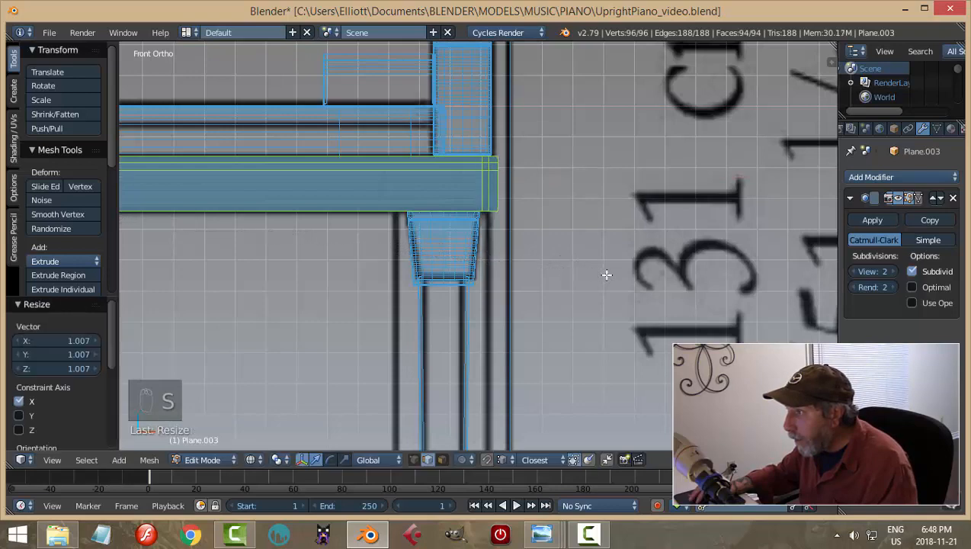
{"action": "key", "text": "z"}
{"action": "left_click", "coordinate": [602, 335]}
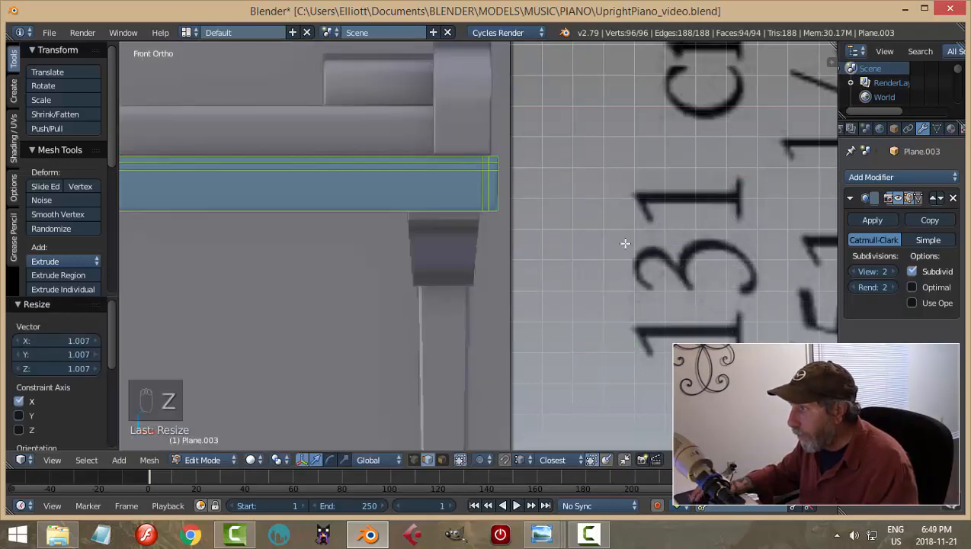
{"action": "scroll", "coordinate": [626, 243], "scroll_direction": "down", "scroll_amount": 1}
{"action": "key", "text": "Tab"}
{"action": "left_click", "coordinate": [532, 255]}
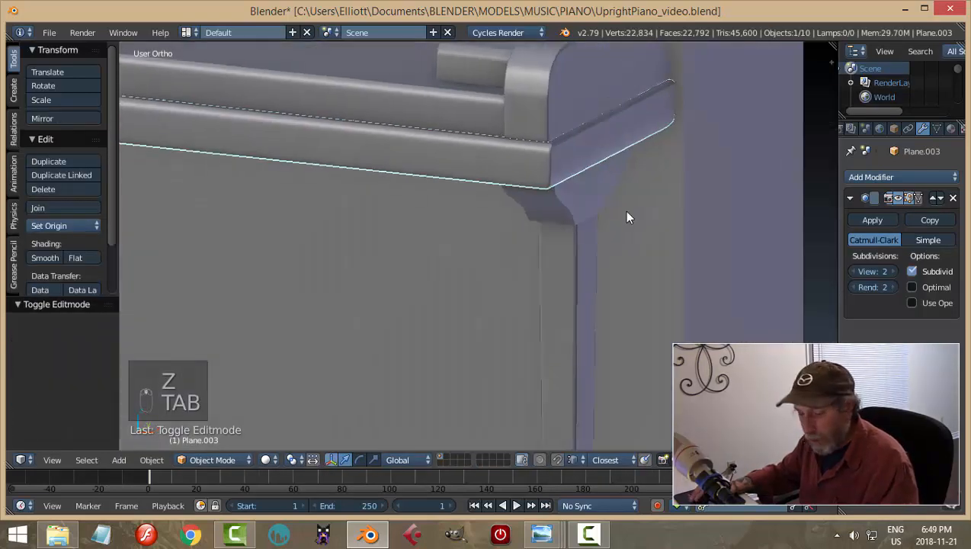
{"action": "key", "text": "a"}
{"action": "key", "text": "a"}
Save the piano model over the existing file UprightPiano_video.blend
{"action": "middle_click_drag", "start_coordinate": [622, 213], "coordinate": [596, 174]}
{"action": "key", "text": "ctrl+s"}
{"action": "left_click", "coordinate": [566, 240]}
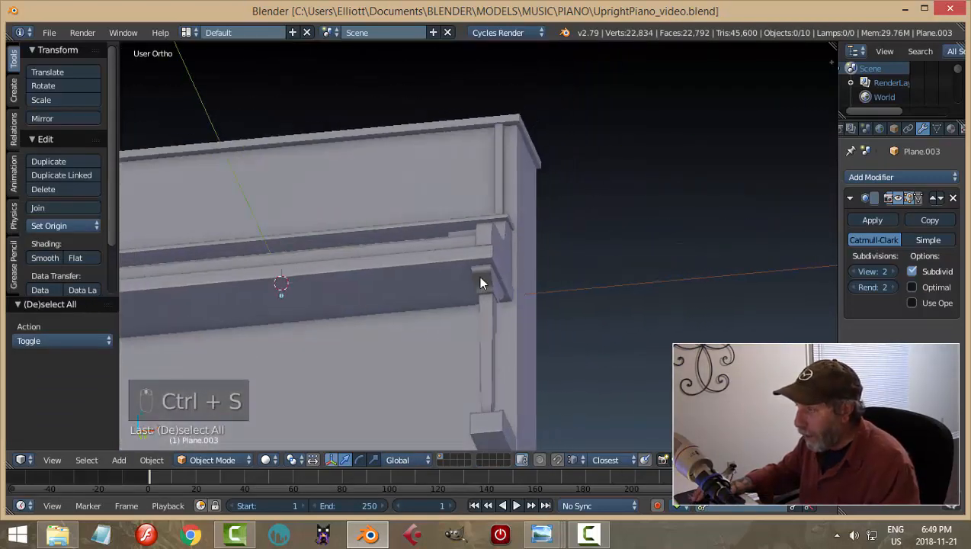
Examine the whole piano from both sides, checking the mirrored end blocks and the widened rail
{"action": "scroll", "coordinate": [492, 282], "scroll_direction": "down", "scroll_amount": 5}
{"action": "middle_click_drag", "start_coordinate": [502, 307], "coordinate": [487, 336]}
{"action": "scroll", "coordinate": [488, 327], "scroll_direction": "up", "scroll_amount": 6}
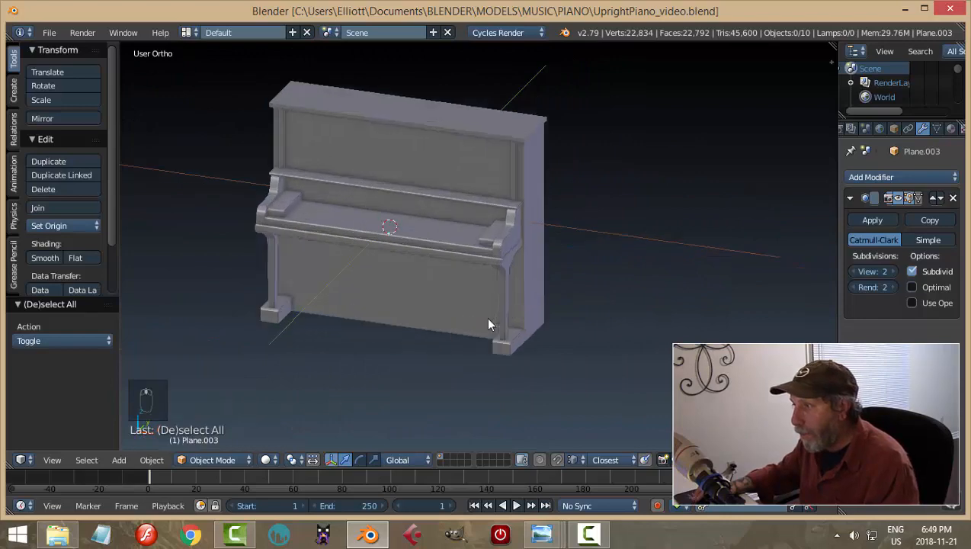
{"action": "scroll", "coordinate": [446, 285], "scroll_direction": "down", "scroll_amount": 3}
{"action": "middle_click_drag", "start_coordinate": [436, 278], "coordinate": [646, 272]}
{"action": "scroll", "coordinate": [587, 257], "scroll_direction": "up", "scroll_amount": 5}
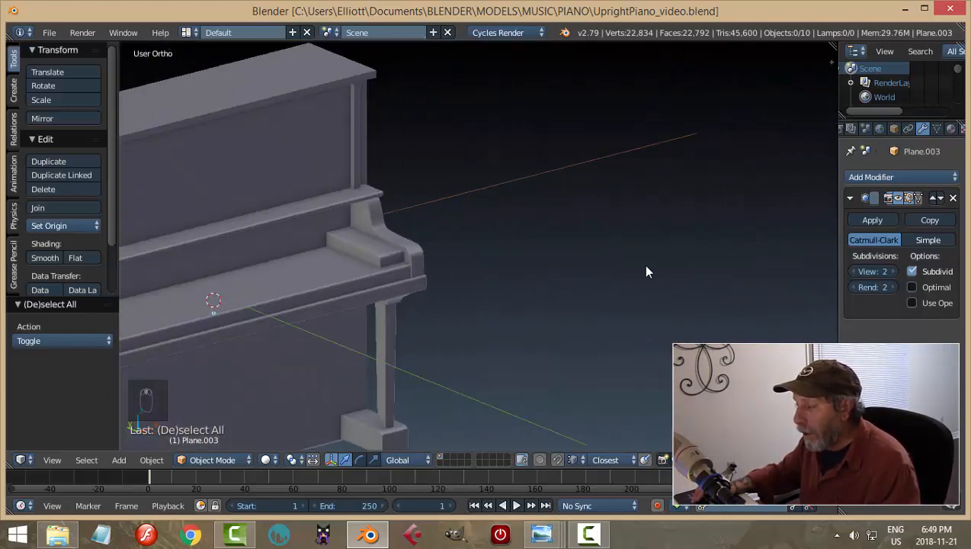
{"action": "scroll", "coordinate": [331, 237], "scroll_direction": "down", "scroll_amount": 4}
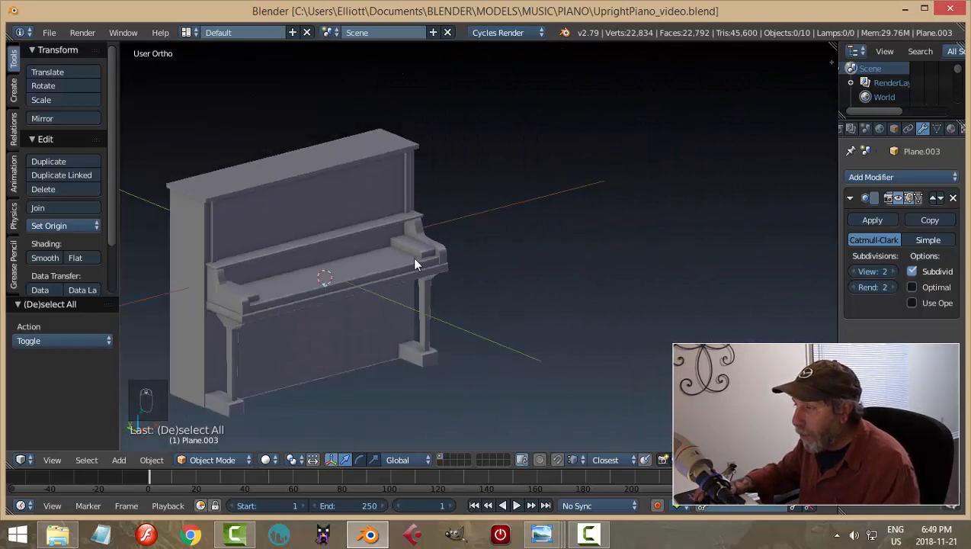
Undo the stray selection of the piano case and save the model over the existing UprightPiano_video.blend
{"action": "middle_click_drag", "start_coordinate": [412, 265], "coordinate": [386, 270]}
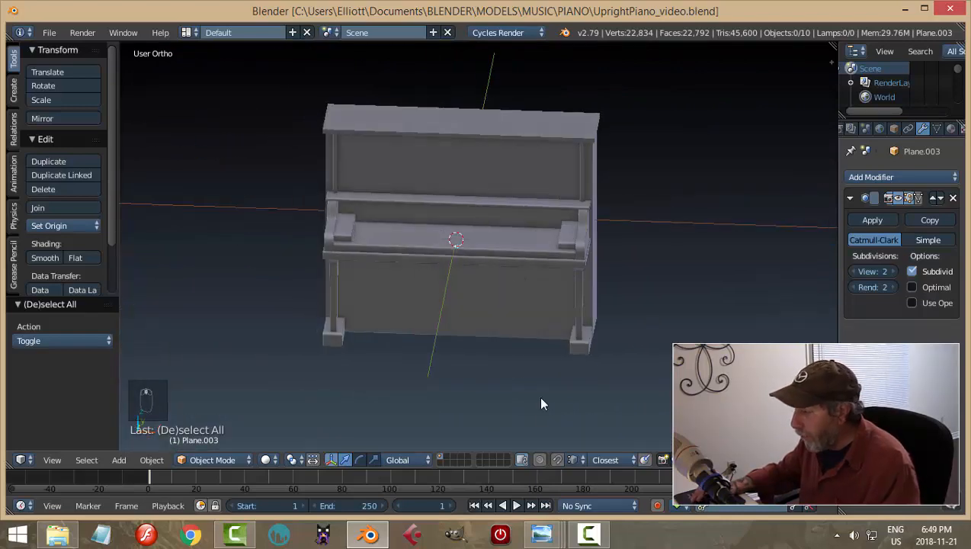
{"action": "mouse_move", "coordinate": [542, 535]}
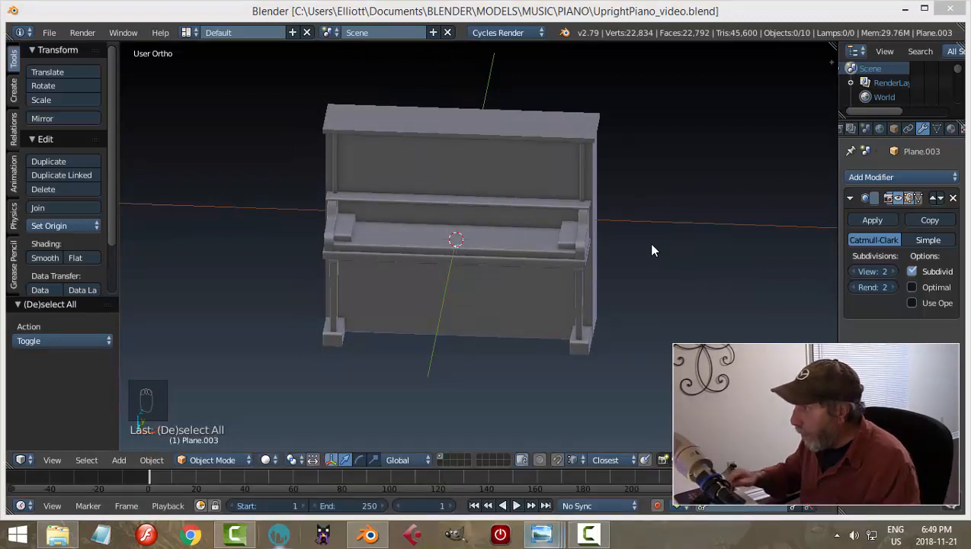
{"action": "right_click", "coordinate": [568, 276]}
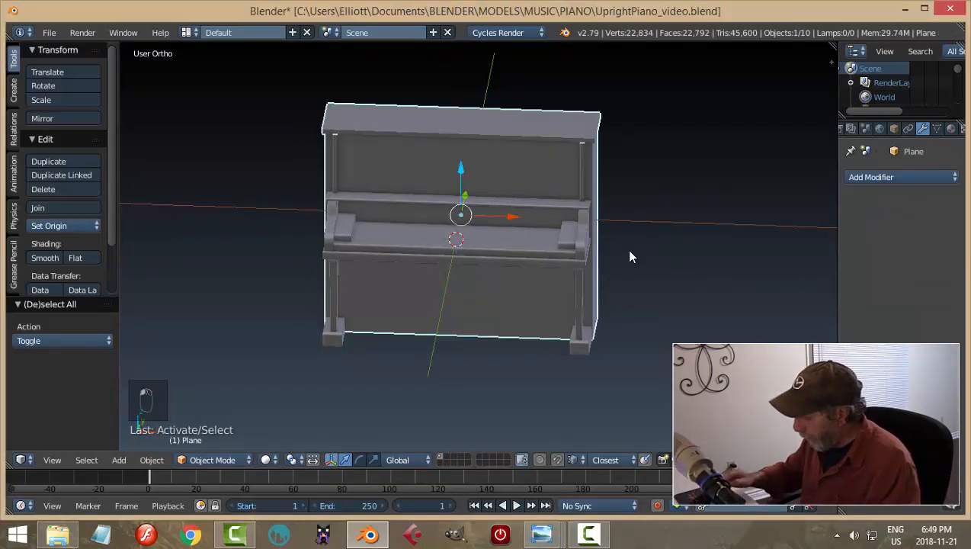
{"action": "key", "text": "Escape"}
{"action": "key", "text": "ctrl+z"}
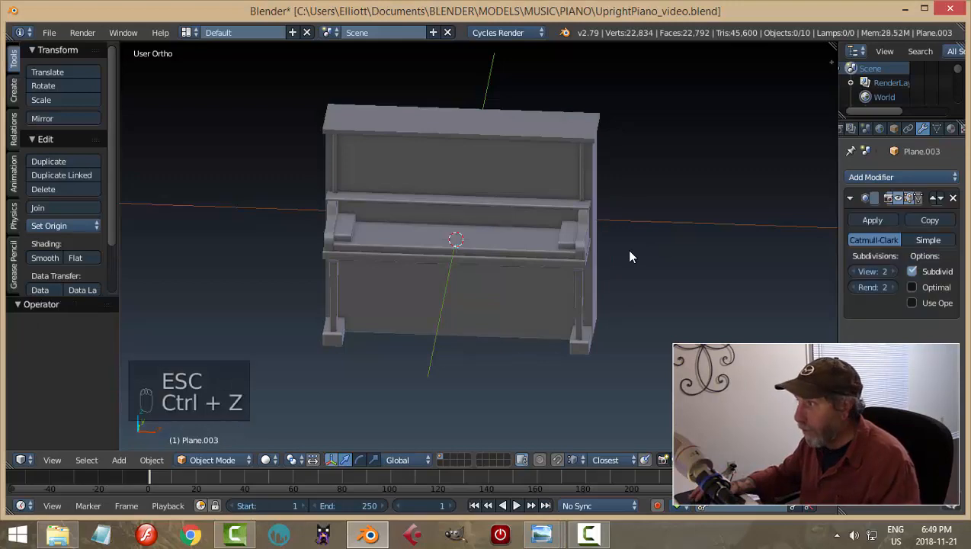
{"action": "scroll", "coordinate": [702, 242], "scroll_direction": "up", "scroll_amount": 3}
{"action": "middle_click_drag", "start_coordinate": [703, 242], "coordinate": [650, 242]}
{"action": "key", "text": "ctrl+s"}
{"action": "left_click", "coordinate": [670, 245]}
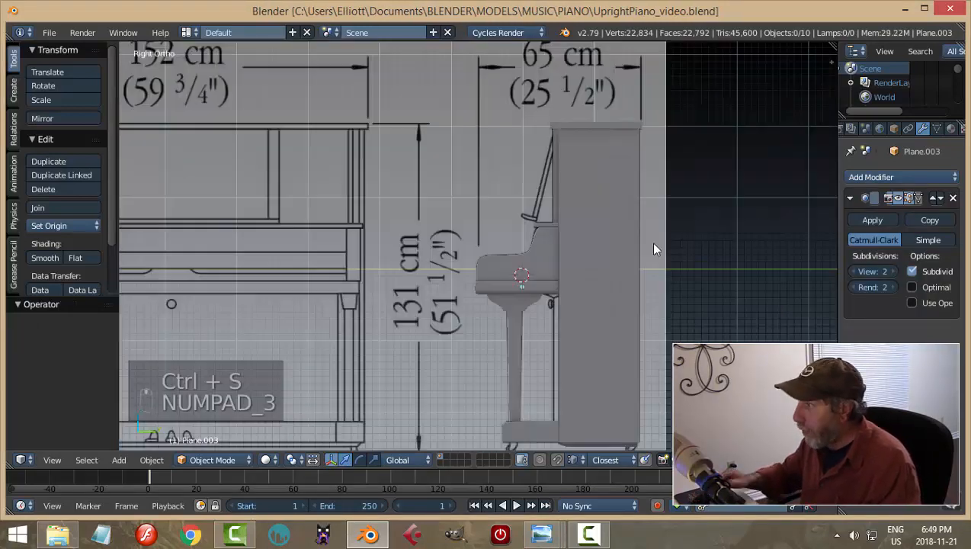
Compare the piano with the reference drawing in the right and front views, switching to wireframe for the front
{"action": "key", "text": "KP_3"}
{"action": "middle_click_drag", "start_coordinate": [637, 339], "coordinate": [617, 240], "text": "shift"}
{"action": "scroll", "coordinate": [595, 280], "scroll_direction": "up", "scroll_amount": 3}
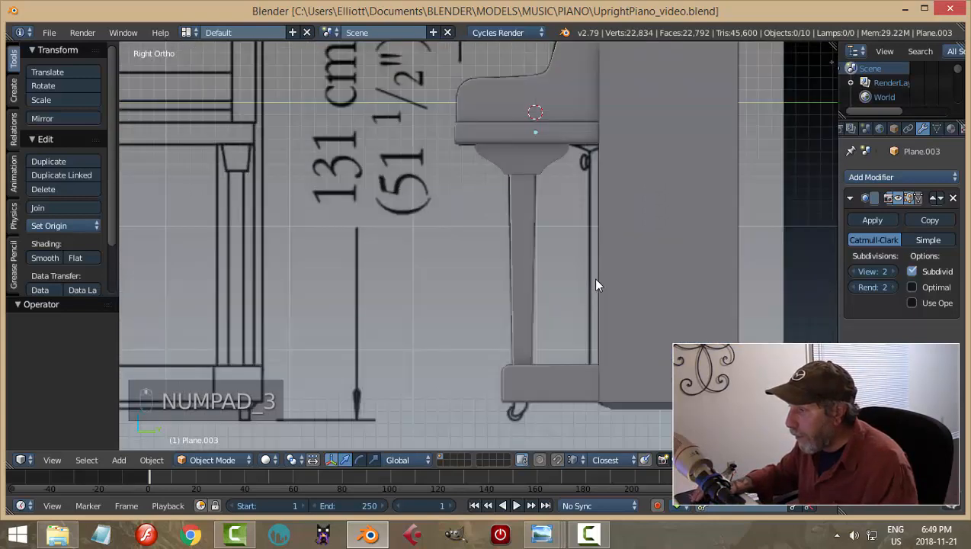
{"action": "scroll", "coordinate": [590, 283], "scroll_direction": "down", "scroll_amount": 2}
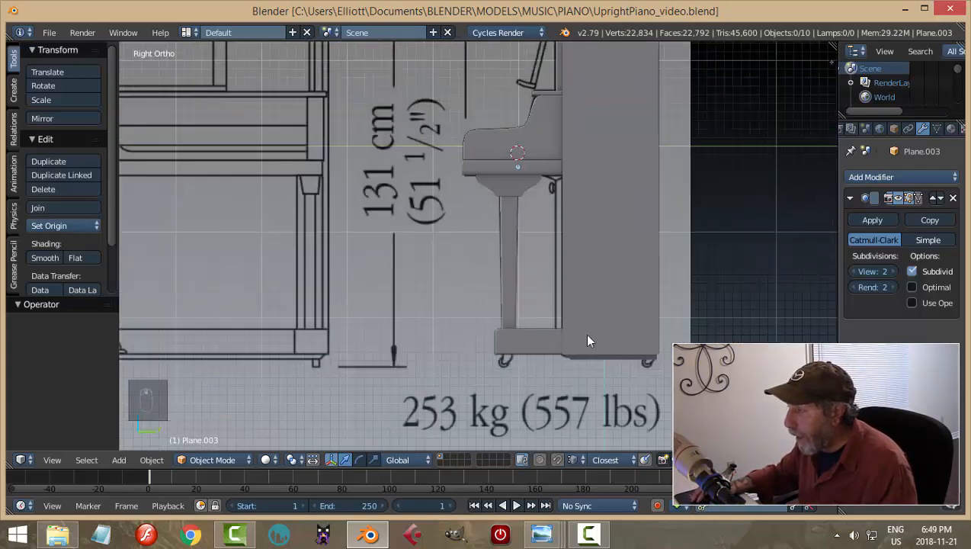
{"action": "middle_click_drag", "start_coordinate": [596, 249], "coordinate": [577, 319], "text": "shift"}
{"action": "scroll", "coordinate": [583, 317], "scroll_direction": "down", "scroll_amount": 3}
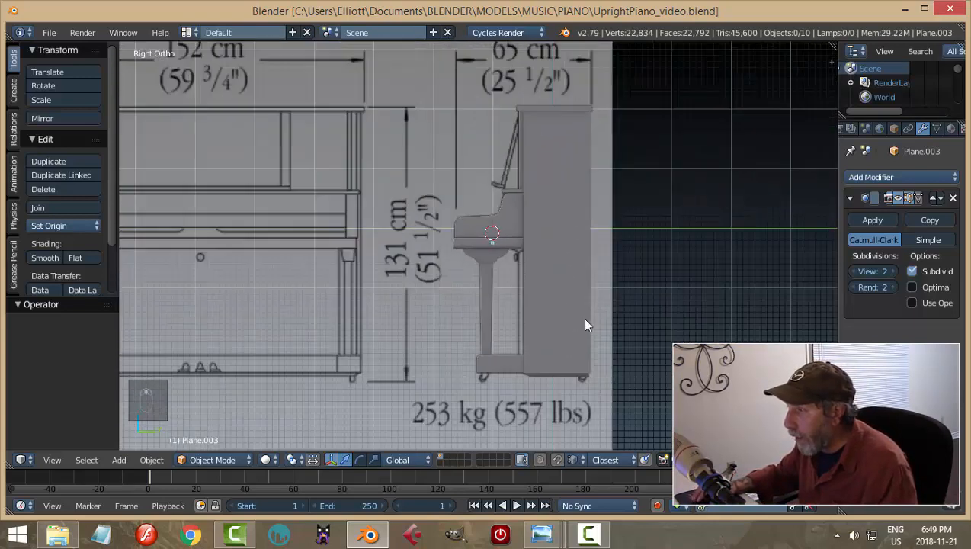
{"action": "key", "text": "KP_1"}
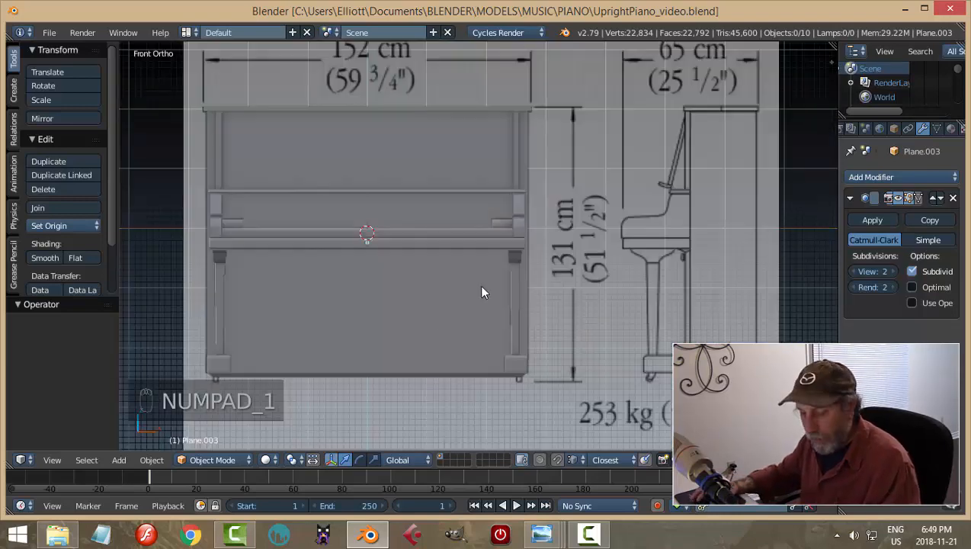
{"action": "key", "text": "z"}
{"action": "left_click", "coordinate": [597, 293]}
{"action": "scroll", "coordinate": [428, 269], "scroll_direction": "up", "scroll_amount": 4}
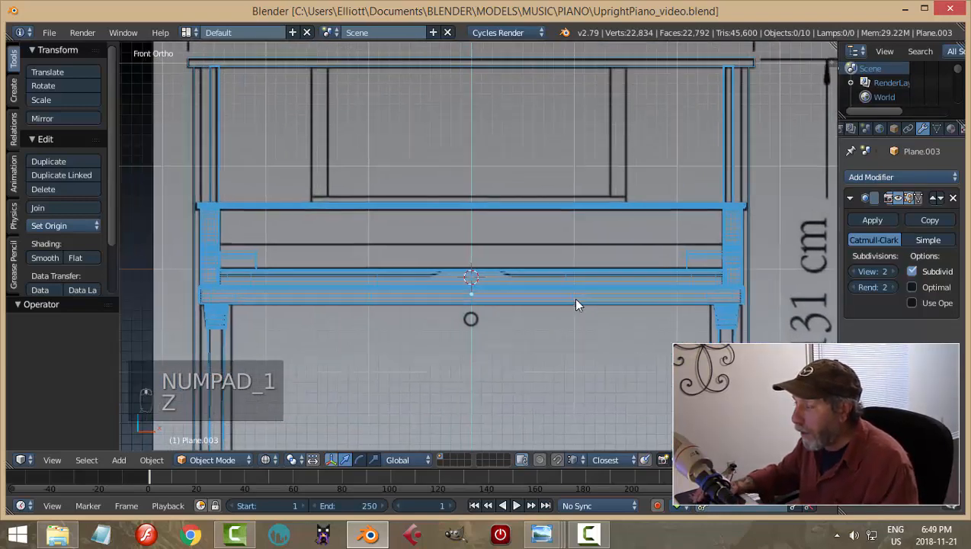
{"action": "scroll", "coordinate": [564, 302], "scroll_direction": "up", "scroll_amount": 2}
{"action": "scroll", "coordinate": [564, 301], "scroll_direction": "down", "scroll_amount": 2}
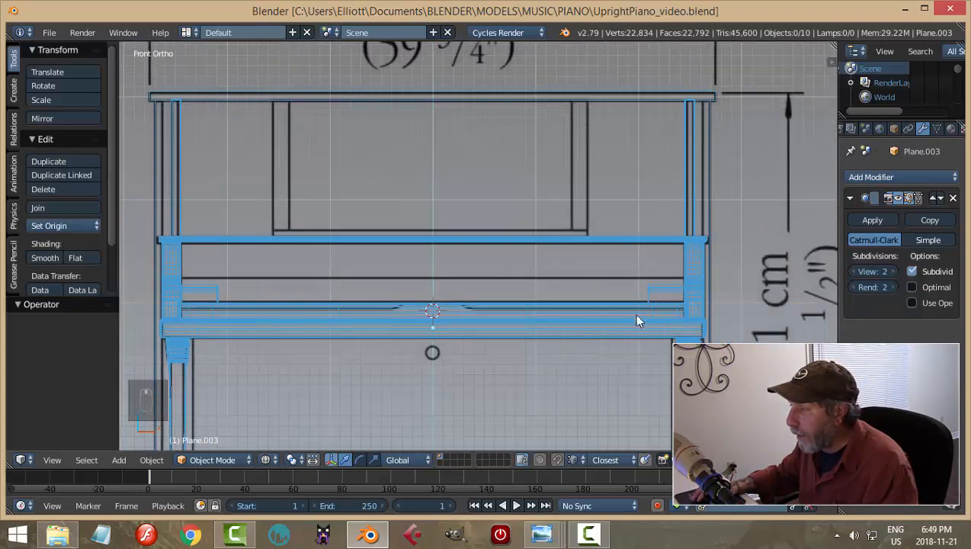
{"action": "scroll", "coordinate": [651, 320], "scroll_direction": "up", "scroll_amount": 1}
{"action": "scroll", "coordinate": [650, 321], "scroll_direction": "down", "scroll_amount": 1}
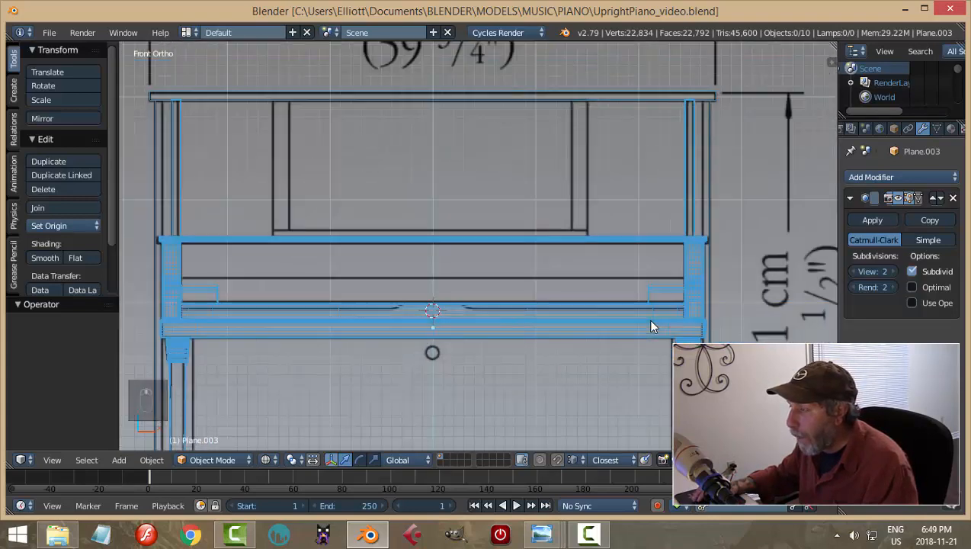
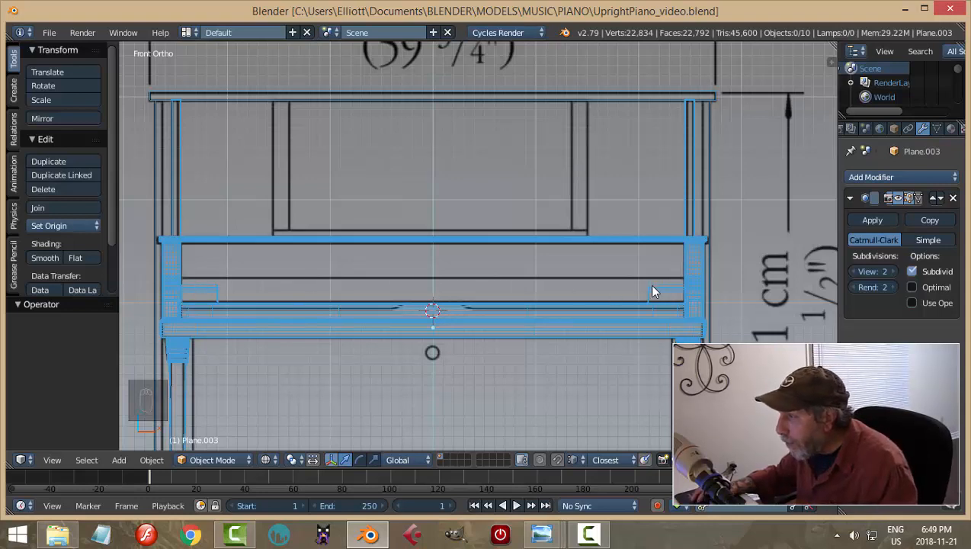
Check the mirrored keybed end blocks against the upright piano photo in Windows Photo Viewer, return to Blender and clear the selection
{"action": "scroll", "coordinate": [638, 311], "scroll_direction": "up", "scroll_amount": 2}
{"action": "right_click", "coordinate": [741, 313]}
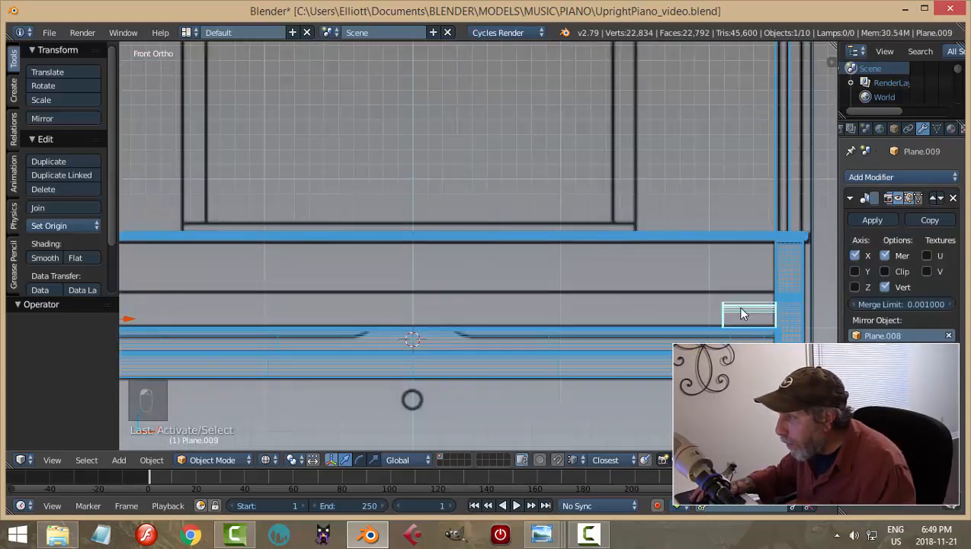
{"action": "scroll", "coordinate": [432, 331], "scroll_direction": "down", "scroll_amount": 1}
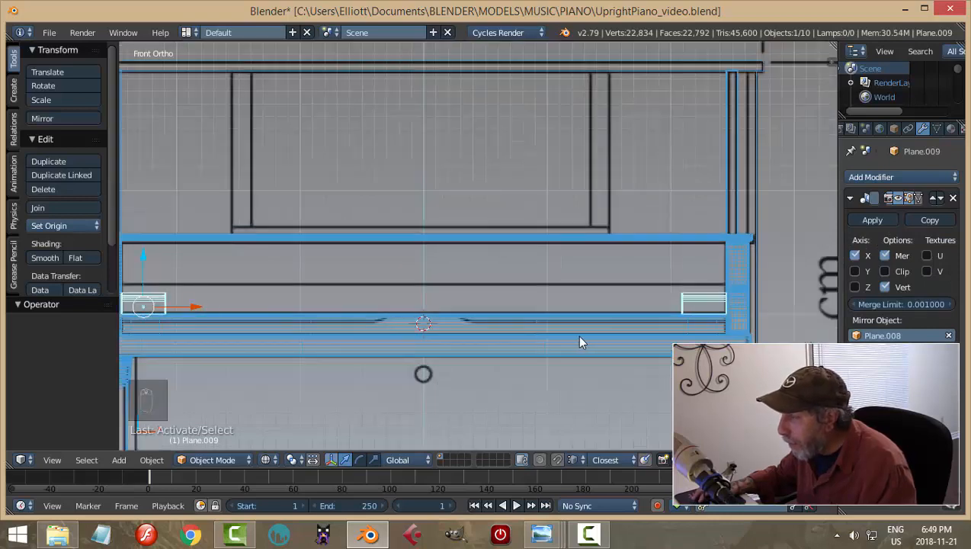
{"action": "left_click", "coordinate": [550, 535]}
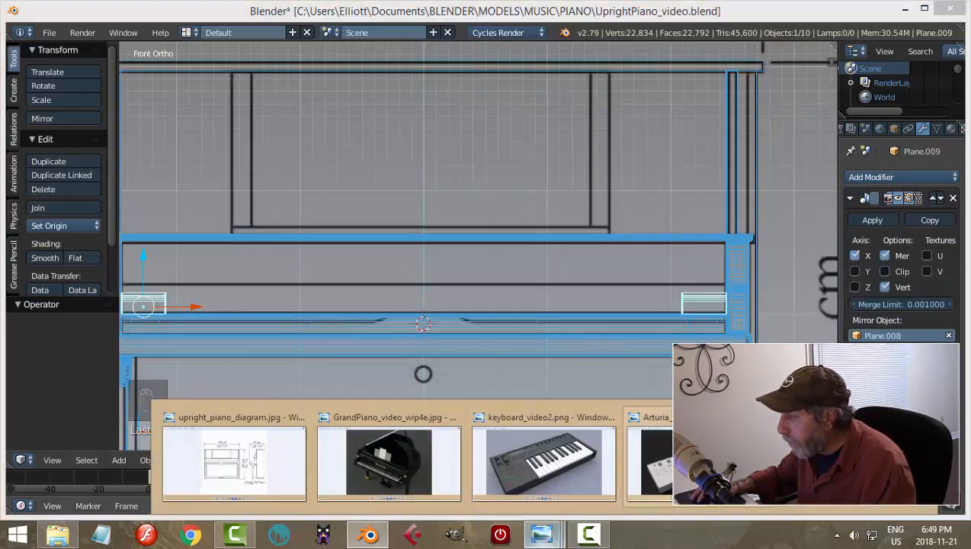
{"action": "left_click", "coordinate": [852, 466]}
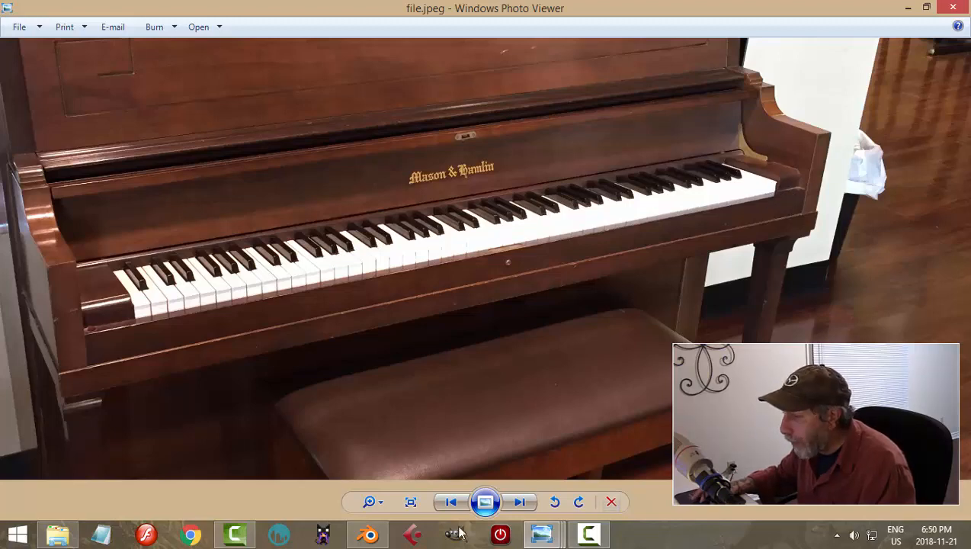
{"action": "left_click", "coordinate": [369, 534]}
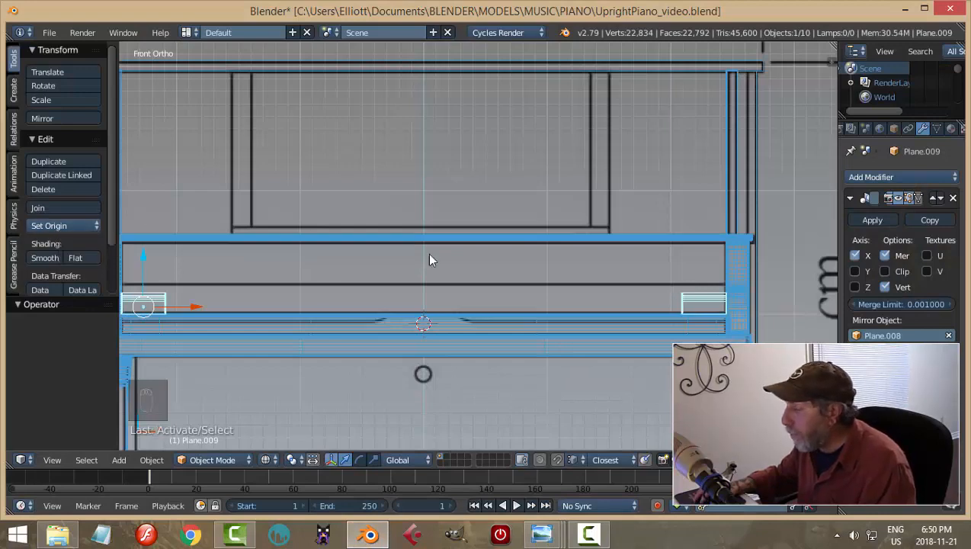
{"action": "key", "text": "a"}
In the right view, add a mesh plane at the lower front edge of the case and rotate it 90° about X
{"action": "scroll", "coordinate": [524, 285], "scroll_direction": "down", "scroll_amount": 3}
{"action": "middle_click_drag", "start_coordinate": [582, 246], "coordinate": [433, 341], "text": "shift"}
{"action": "key", "text": "KP_3"}
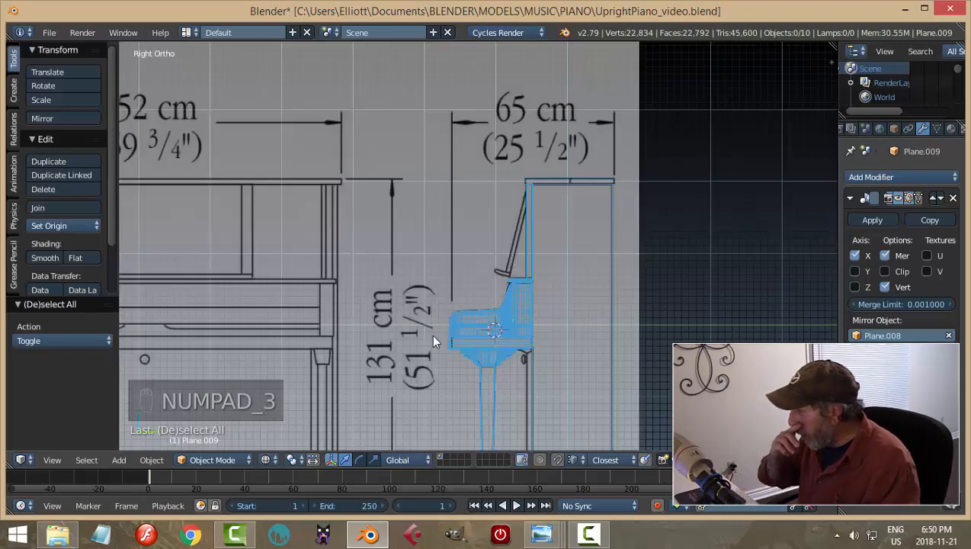
{"action": "scroll", "coordinate": [555, 305], "scroll_direction": "up", "scroll_amount": 4}
{"action": "middle_click_drag", "start_coordinate": [580, 272], "coordinate": [529, 184], "text": "shift"}
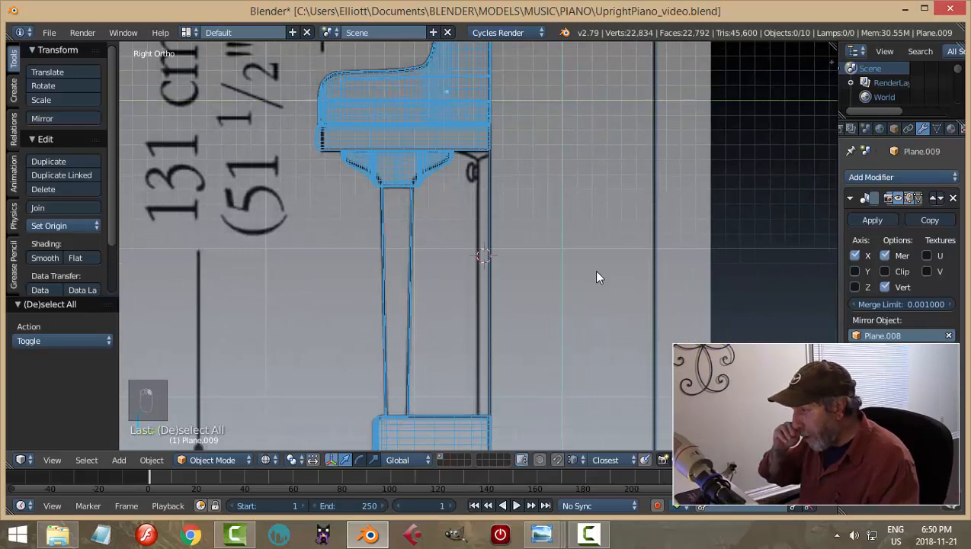
{"action": "key", "text": "shift+a"}
{"action": "mouse_move", "coordinate": [598, 275]}
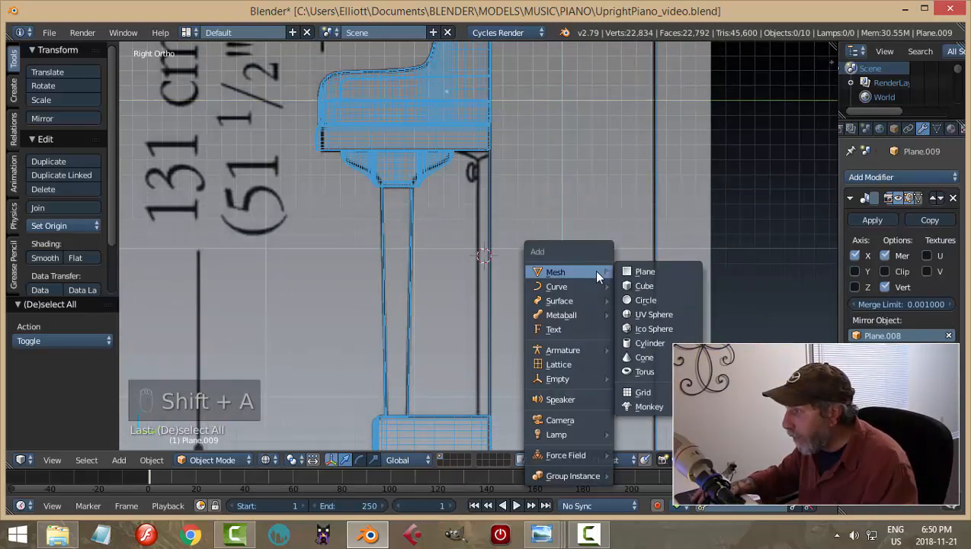
{"action": "left_click", "coordinate": [642, 273]}
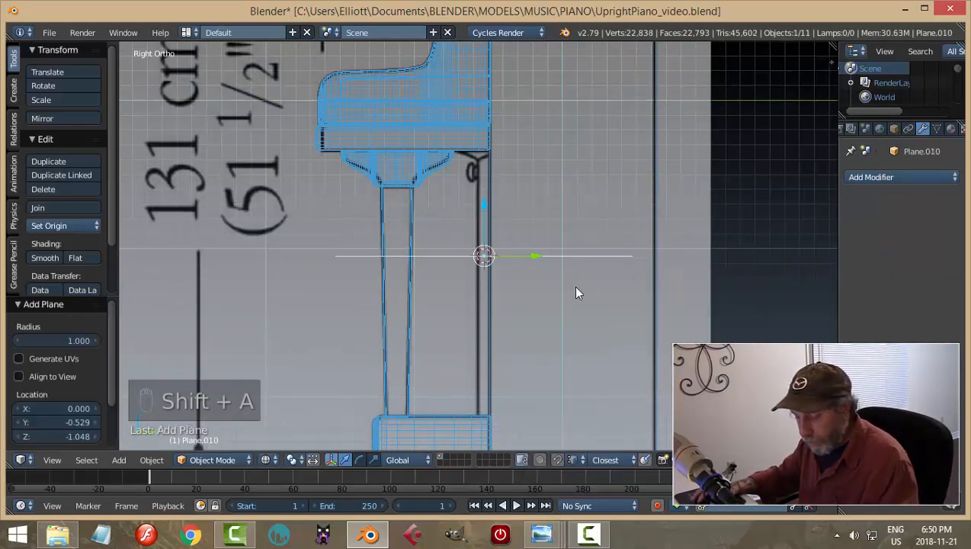
{"action": "type", "text": "rx90"}
{"action": "left_click", "coordinate": [575, 290]}
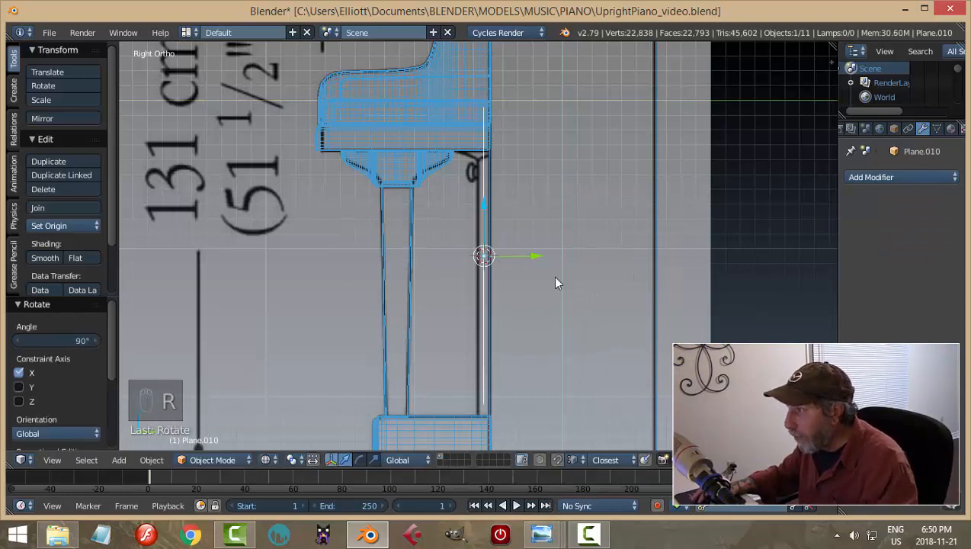
Move the plane about -0.029 along Y and -0.087 along Z to align it with the lower panel's front line in the drawing
{"action": "left_click_drag", "start_coordinate": [536, 261], "coordinate": [528, 256]}
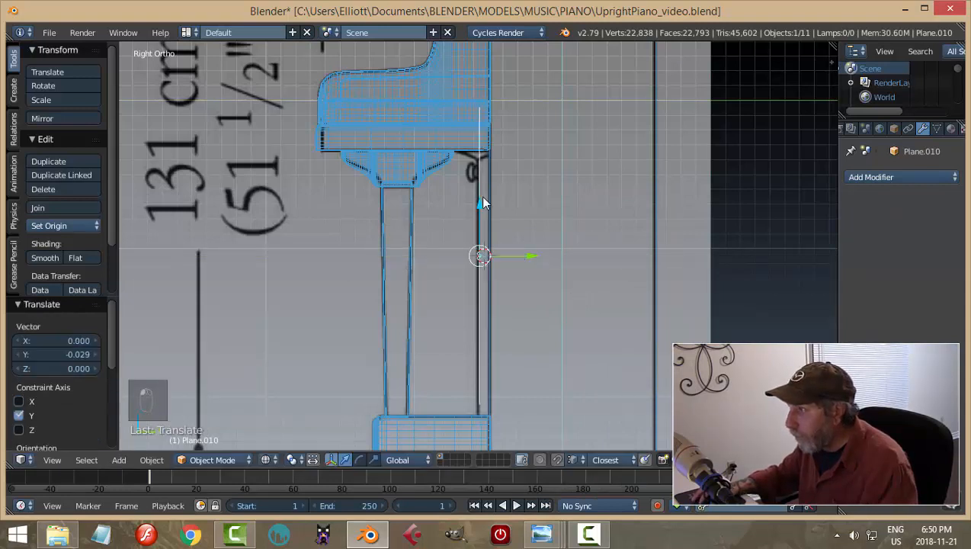
{"action": "key", "text": "g"}
{"action": "key", "text": "y"}
{"action": "left_click_drag", "start_coordinate": [478, 214], "coordinate": [479, 215]}
{"action": "scroll", "coordinate": [546, 222], "scroll_direction": "up", "scroll_amount": 2}
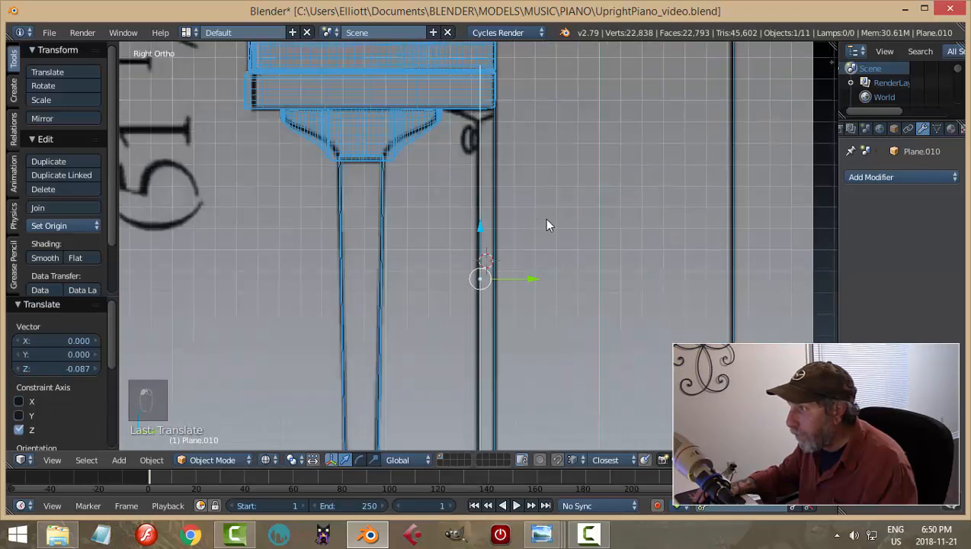
{"action": "scroll", "coordinate": [547, 222], "scroll_direction": "down", "scroll_amount": 1}
In Edit Mode, extrude the whole plane along Y back to the front edge of the case to give the panel thickness
{"action": "key", "text": "Tab"}
{"action": "key", "text": "a"}
{"action": "key", "text": "a"}
{"action": "key", "text": "a"}
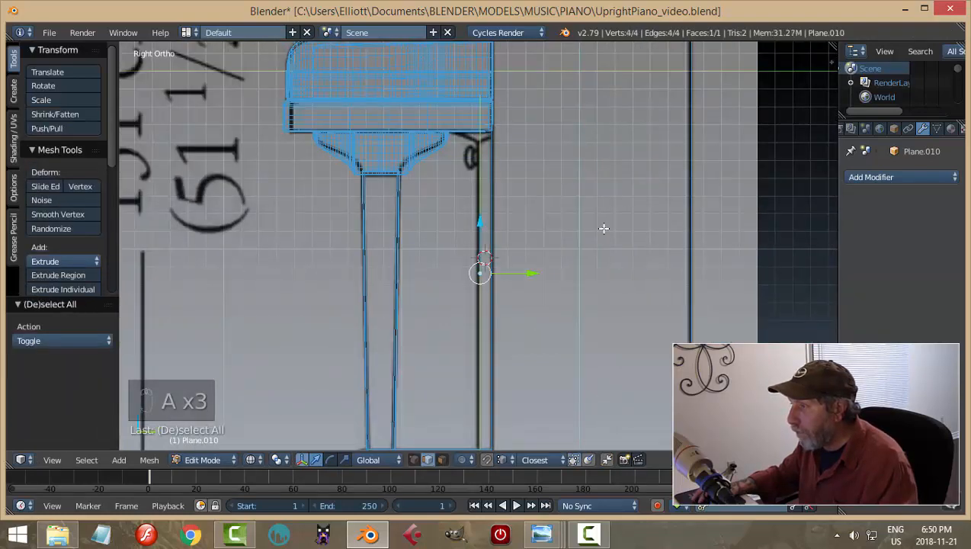
{"action": "key", "text": "e"}
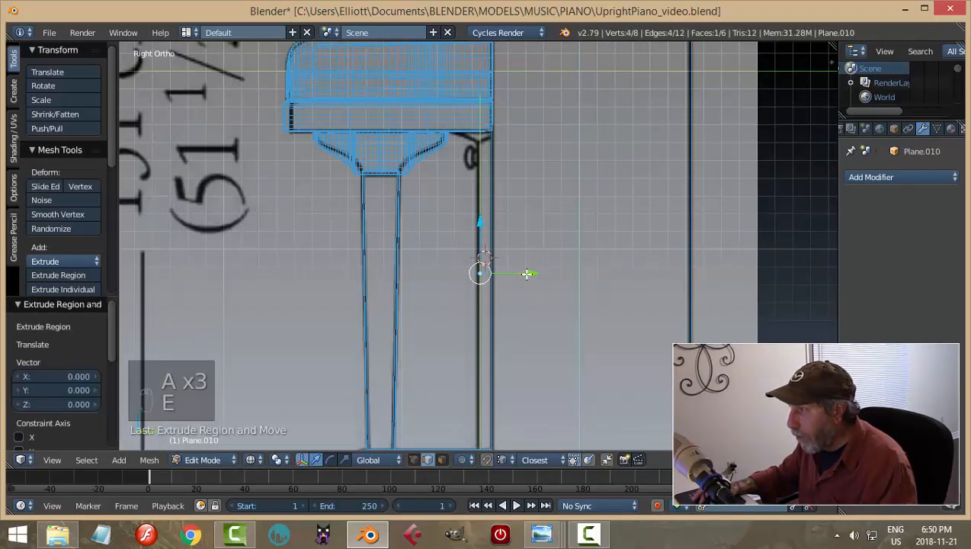
{"action": "left_click_drag", "start_coordinate": [526, 273], "coordinate": [541, 273]}
Lower the panel's top vertices by about 0.217 along Z, plus a slight further amount, to sit just below the keybed rail
{"action": "key", "text": "a"}
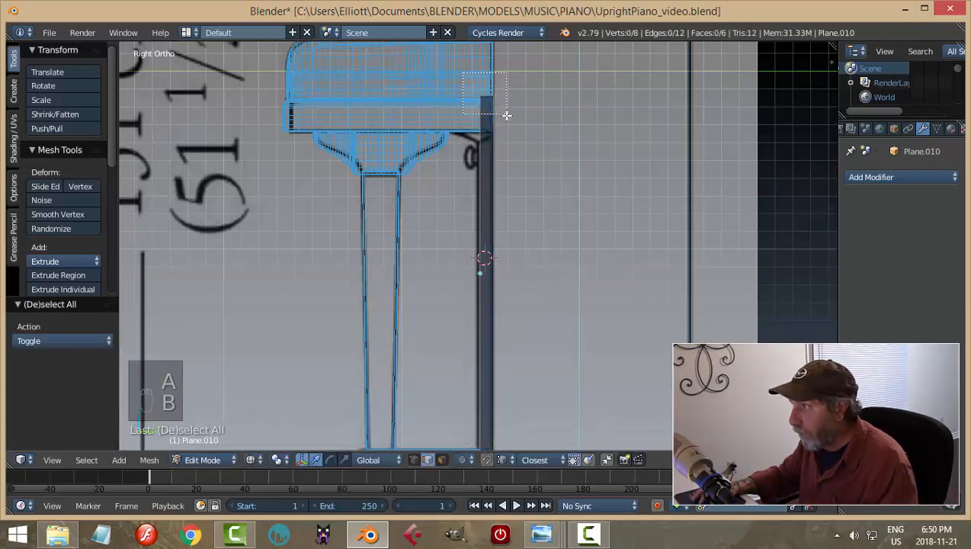
{"action": "left_click_drag", "start_coordinate": [507, 114], "coordinate": [507, 114]}
{"action": "left_click_drag", "start_coordinate": [488, 48], "coordinate": [491, 87]}
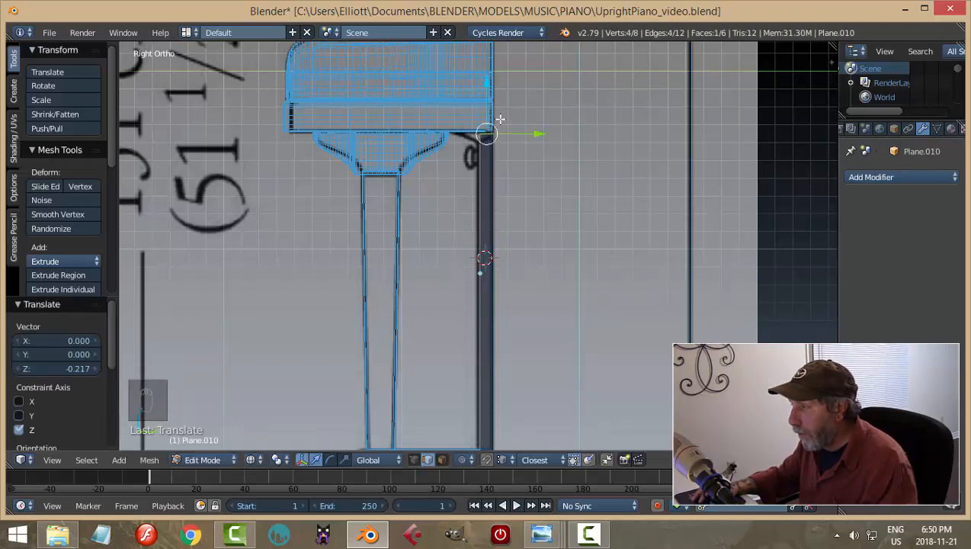
{"action": "scroll", "coordinate": [516, 144], "scroll_direction": "up", "scroll_amount": 2}
{"action": "middle_click_drag", "start_coordinate": [550, 104], "coordinate": [541, 210], "text": "shift"}
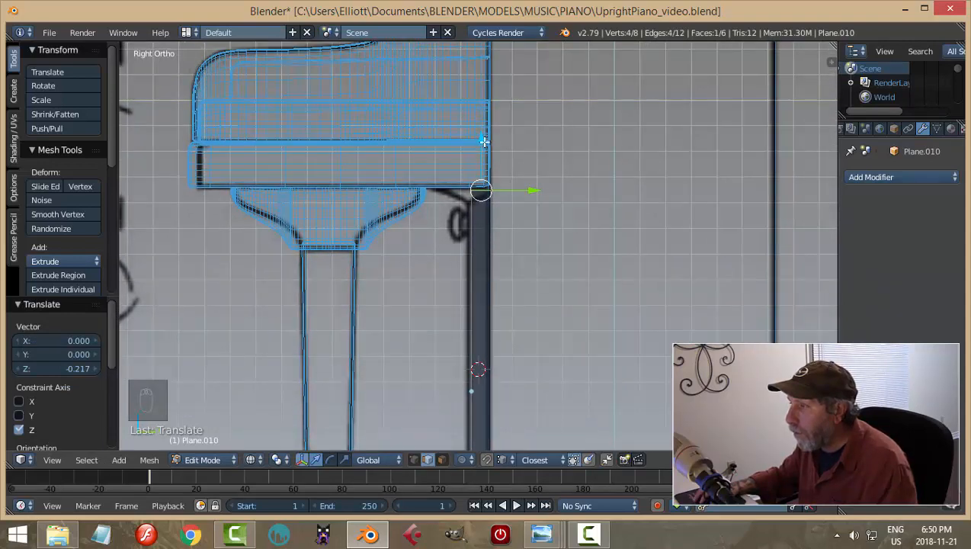
{"action": "key", "text": "g"}
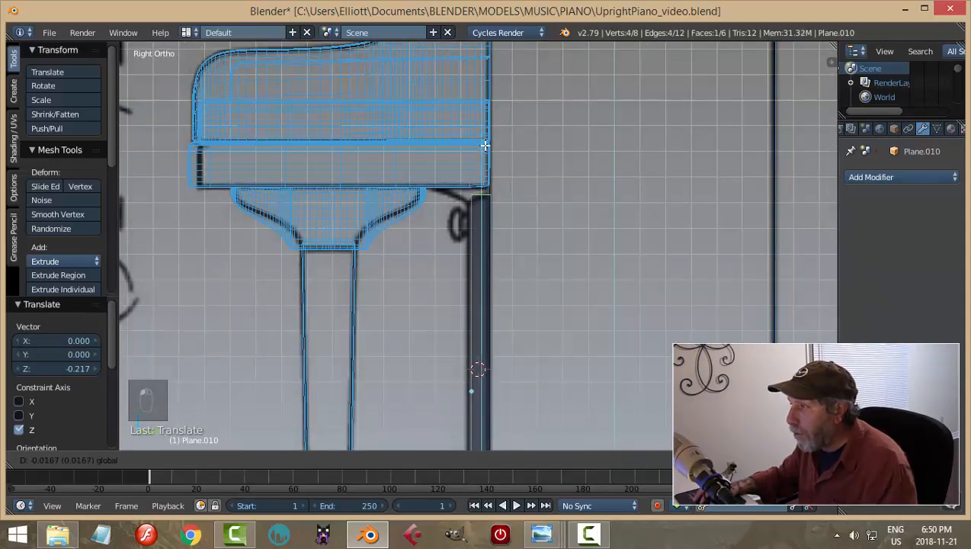
{"action": "right_click", "coordinate": [484, 145]}
Lower the panel's front top vertices by about 0.042 along Z to slope the top edge like the drawing, and deselect everything
{"action": "key", "text": "a"}
{"action": "key", "text": "ctrl+Tab"}
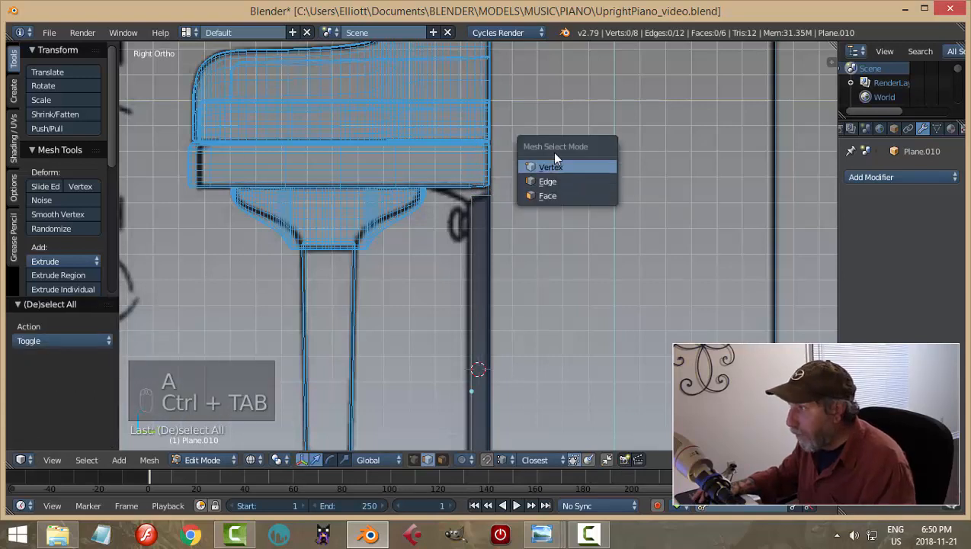
{"action": "left_click", "coordinate": [550, 167]}
{"action": "key", "text": "b"}
{"action": "left_click_drag", "start_coordinate": [460, 211], "coordinate": [474, 187]}
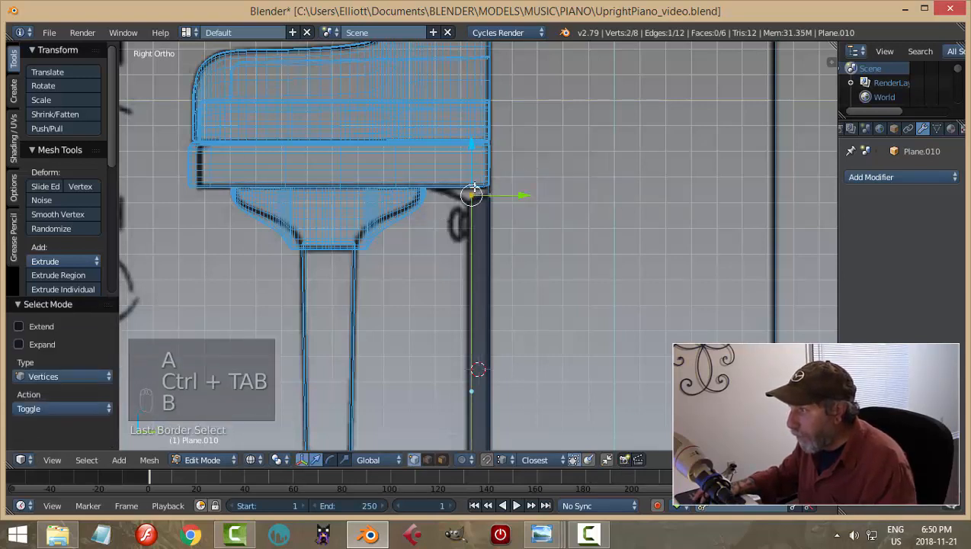
{"action": "left_click_drag", "start_coordinate": [472, 150], "coordinate": [475, 161]}
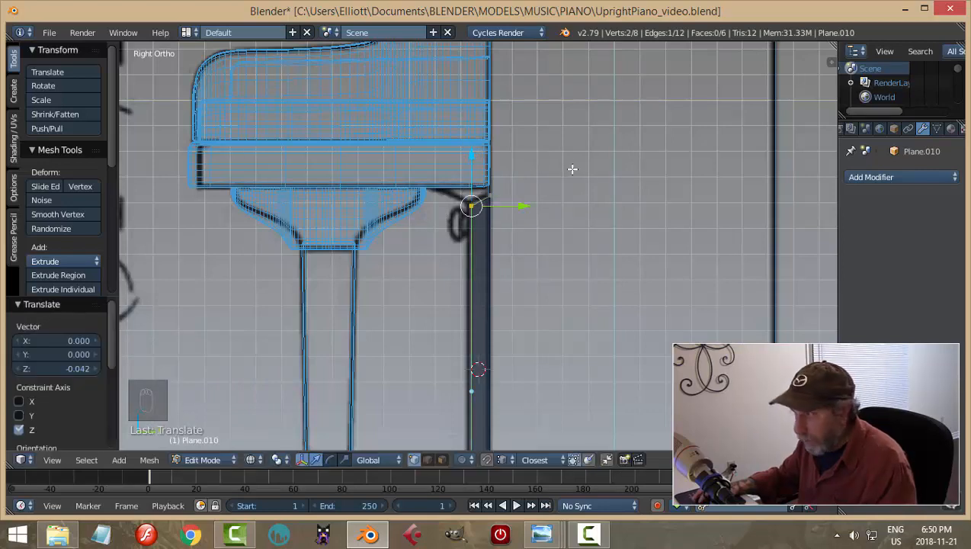
{"action": "key", "text": "a"}
{"action": "scroll", "coordinate": [572, 169], "scroll_direction": "up", "scroll_amount": 3}
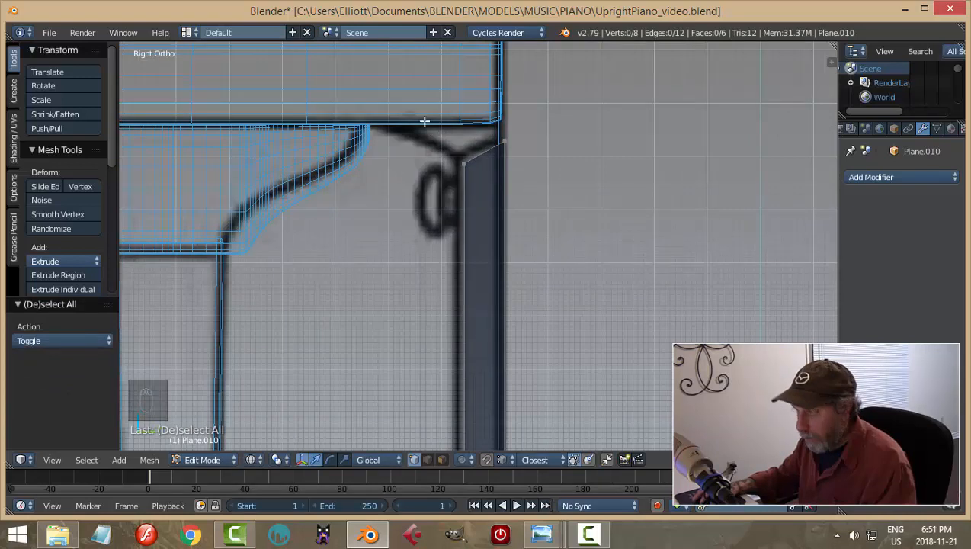
Extrude the panel's sloped top face and raise the new section along Z to the underside of the keybed
{"action": "key", "text": "b"}
{"action": "left_click_drag", "start_coordinate": [397, 99], "coordinate": [509, 174]}
{"action": "key", "text": "e"}
{"action": "left_click", "coordinate": [553, 182]}
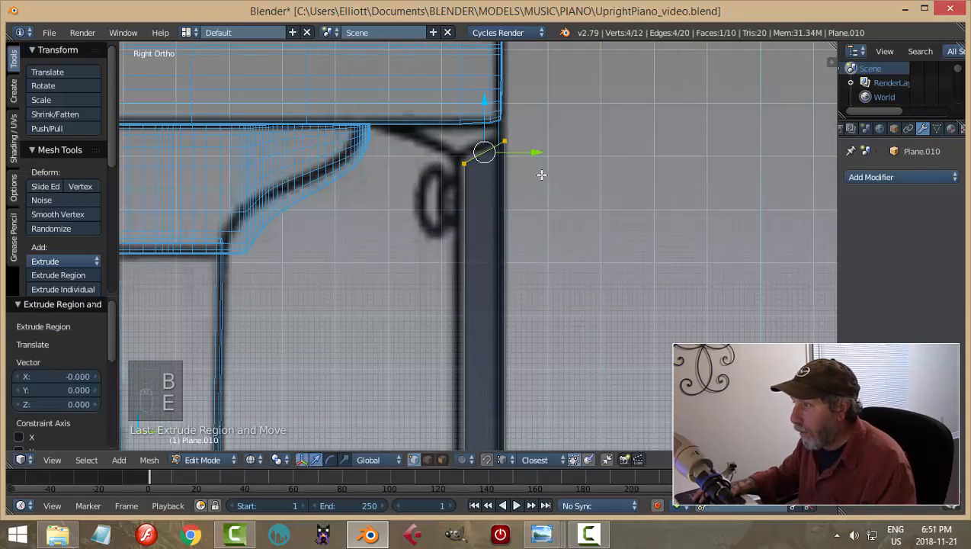
{"action": "left_click_drag", "start_coordinate": [487, 107], "coordinate": [486, 81]}
{"action": "left_click_drag", "start_coordinate": [531, 126], "coordinate": [532, 129]}
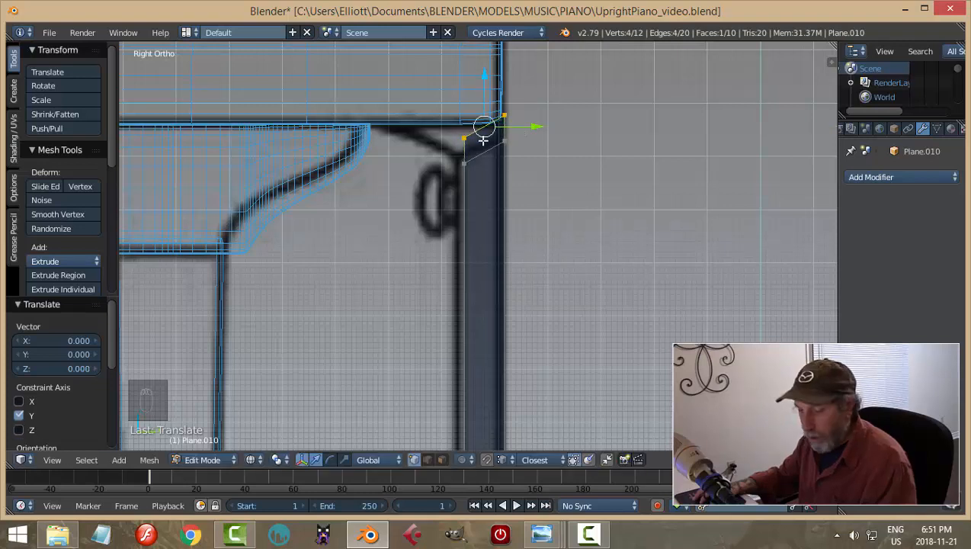
Move the new section's front top vertices about -0.110 along Y, out in front of the panel
{"action": "key", "text": "a"}
{"action": "key", "text": "b"}
{"action": "left_click_drag", "start_coordinate": [450, 121], "coordinate": [479, 155]}
{"action": "key", "text": "g"}
{"action": "key", "text": "y"}
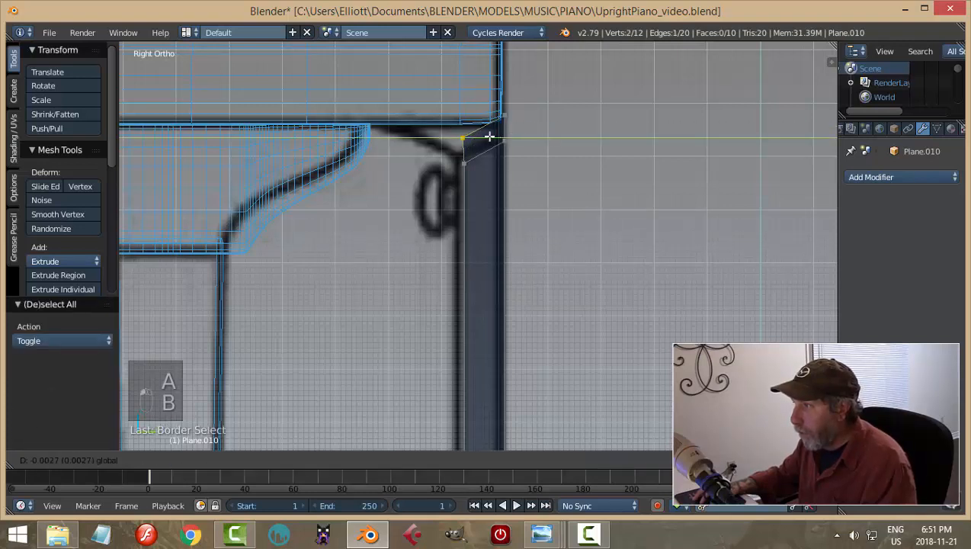
{"action": "left_click", "coordinate": [452, 134]}
Raise those front vertices about 0.042 along Z and move them a further -0.085 along Y to match the drawn slope
{"action": "key", "text": "g"}
{"action": "key", "text": "z"}
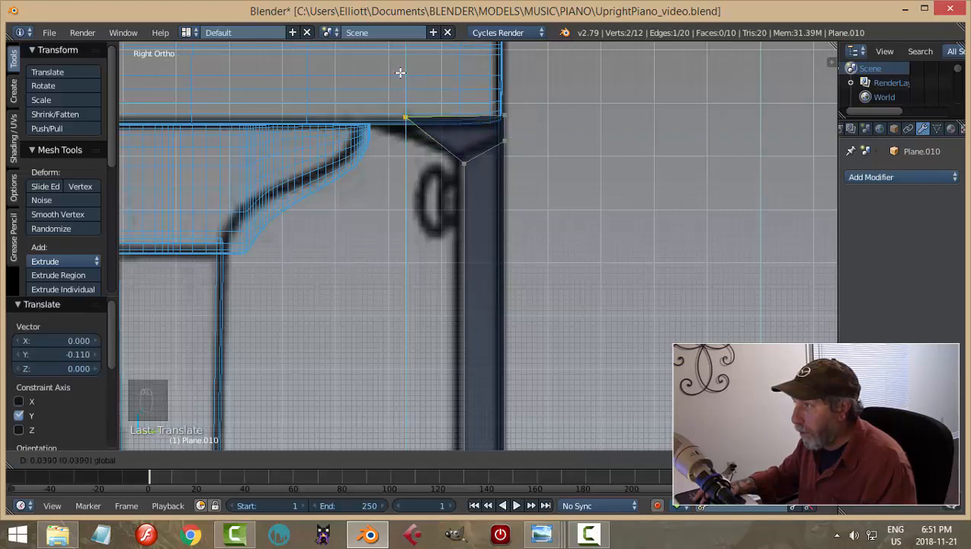
{"action": "left_click", "coordinate": [400, 71]}
{"action": "left_click_drag", "start_coordinate": [451, 113], "coordinate": [424, 116]}
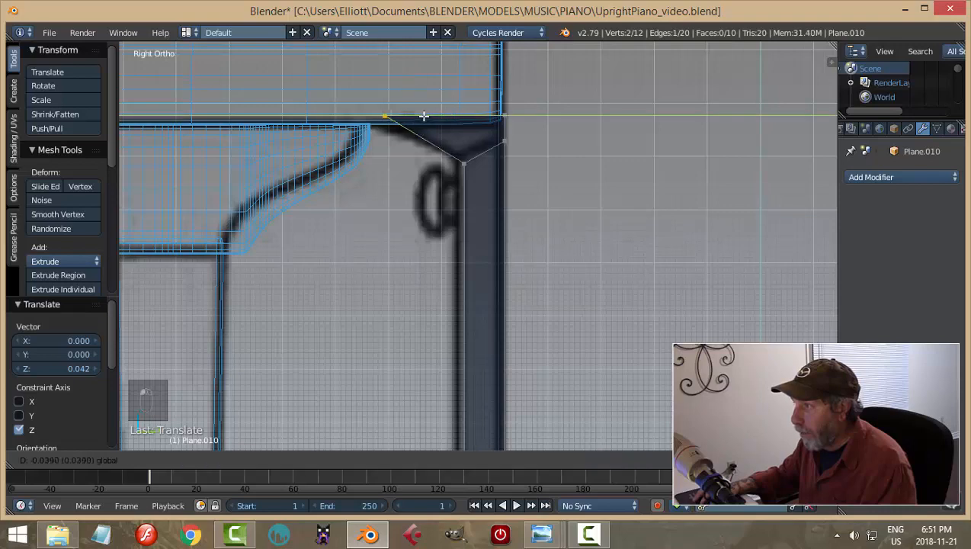
{"action": "left_click", "coordinate": [404, 121]}
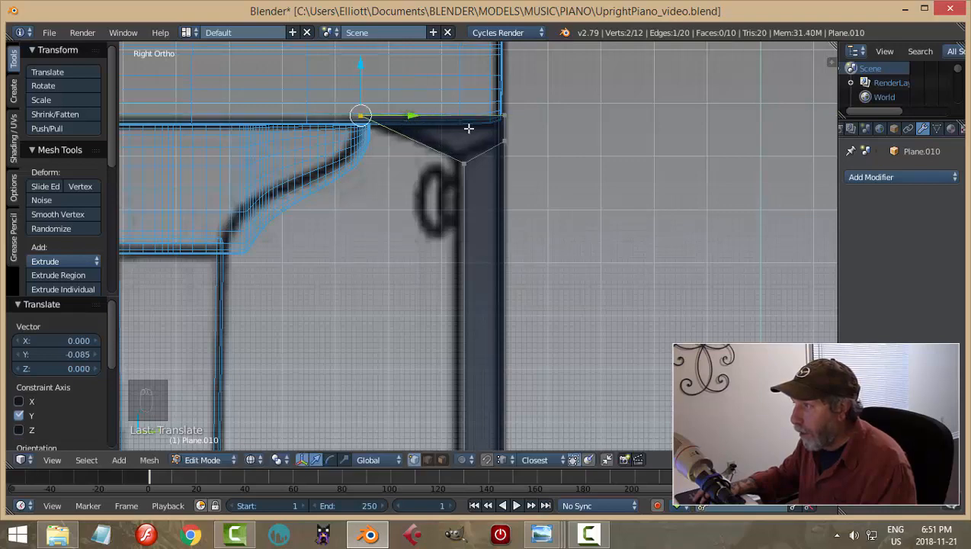
Select the whole panel and scale it about 2.328 along X in front view to span between the legs
{"action": "key", "text": "a"}
{"action": "key", "text": "a"}
{"action": "key", "text": "a"}
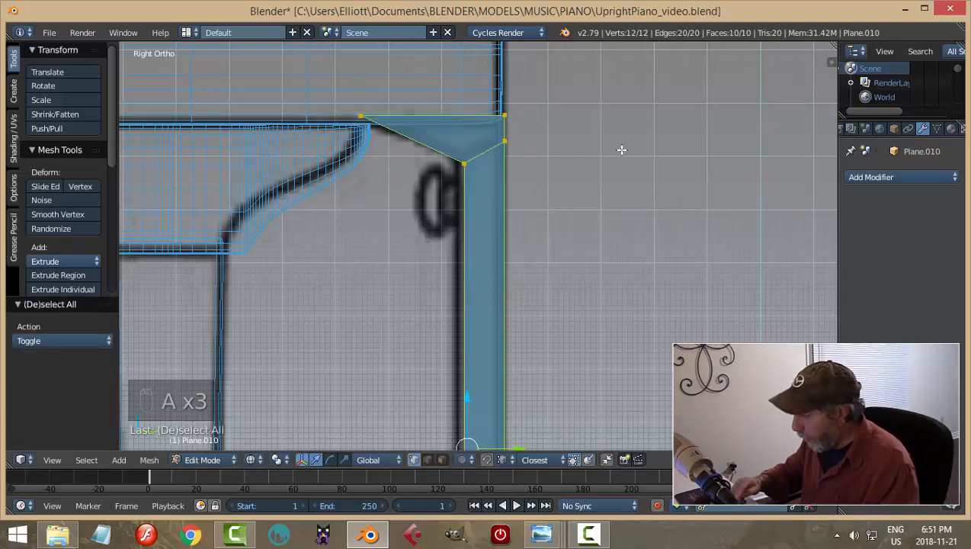
{"action": "key", "text": "KP_1"}
{"action": "scroll", "coordinate": [621, 150], "scroll_direction": "down", "scroll_amount": 6}
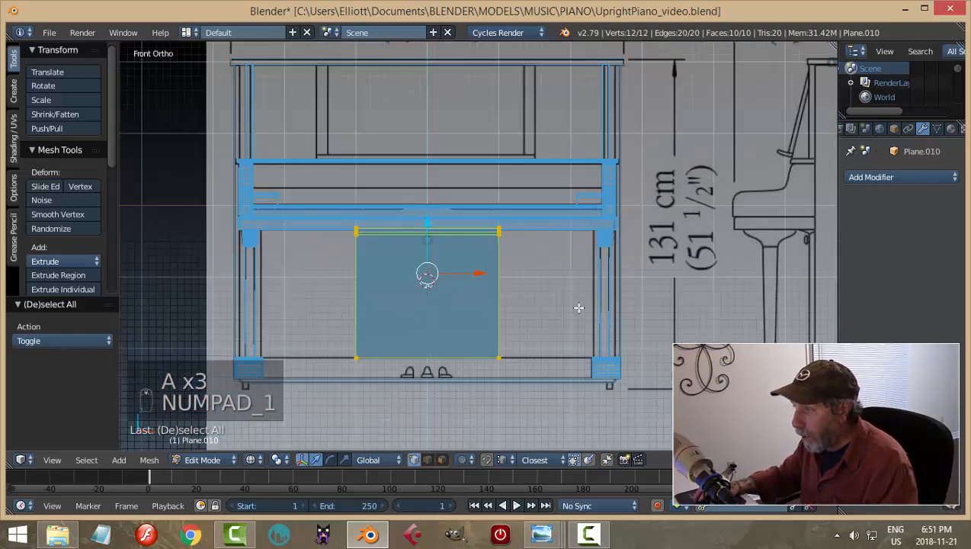
{"action": "key", "text": "s"}
{"action": "key", "text": "x"}
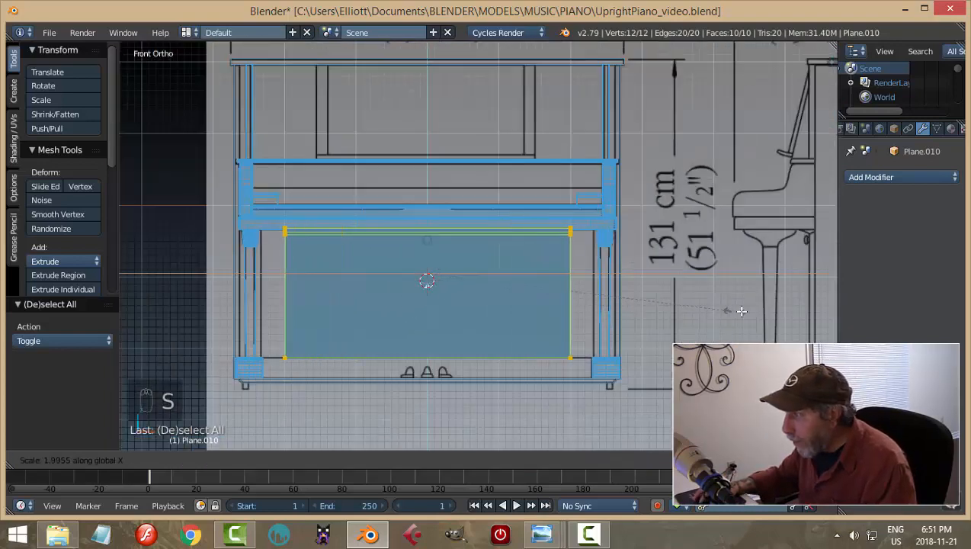
{"action": "left_click", "coordinate": [785, 315]}
Examine the widened panel in solid shading, checking its fit under the keybed from an angled view and the side
{"action": "mouse_move", "coordinate": [733, 337]}
{"action": "middle_mouse_down"}
{"action": "mouse_move", "coordinate": [633, 395]}
{"action": "mouse_move", "coordinate": [604, 397]}
{"action": "mouse_move", "coordinate": [618, 400]}
{"action": "mouse_move", "coordinate": [604, 269]}
{"action": "mouse_move", "coordinate": [585, 259]}
{"action": "mouse_move", "coordinate": [611, 269]}
{"action": "middle_mouse_up"}
{"action": "scroll", "coordinate": [605, 398], "scroll_direction": "up", "scroll_amount": 2}
{"action": "key", "text": "z"}
{"action": "left_click", "coordinate": [618, 346]}
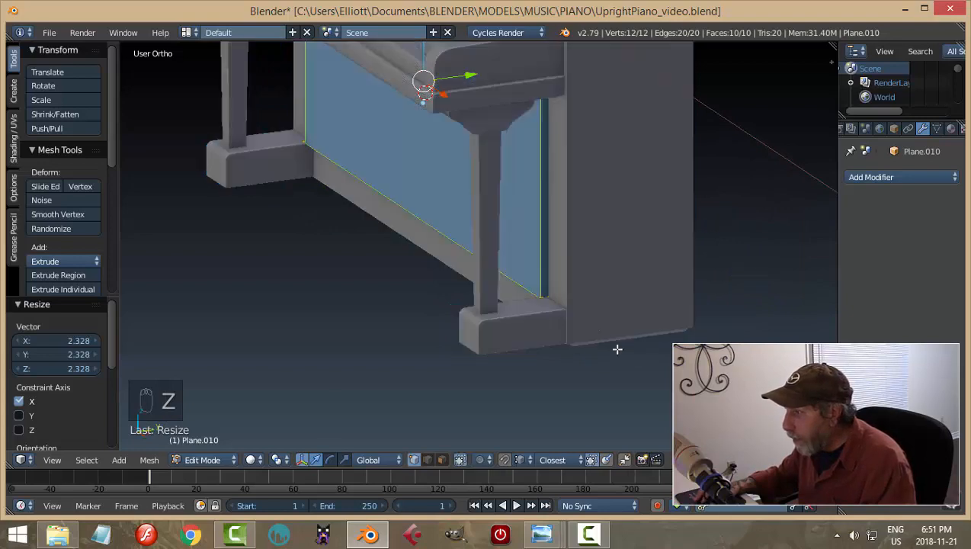
{"action": "middle_click_drag", "start_coordinate": [610, 317], "coordinate": [633, 285]}
{"action": "key", "text": "KP_3"}
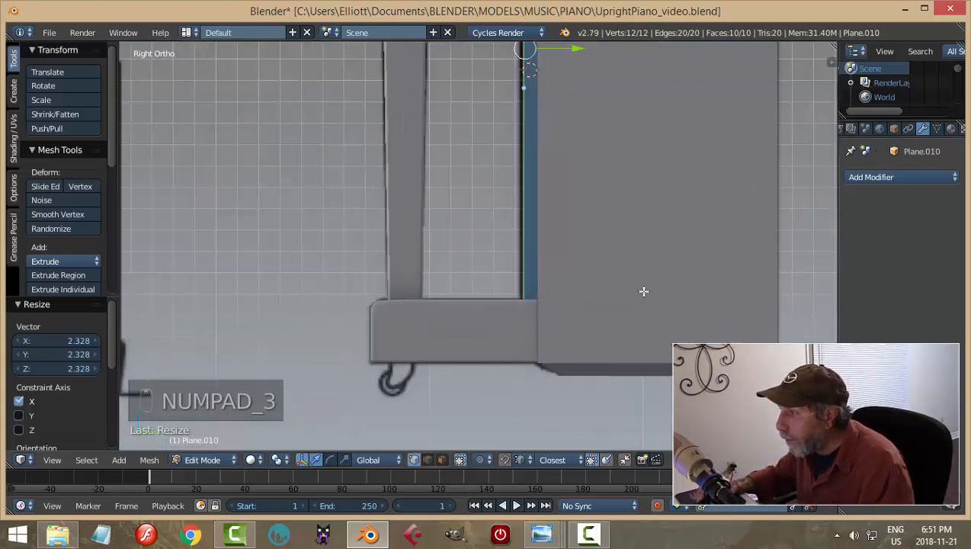
{"action": "scroll", "coordinate": [641, 290], "scroll_direction": "down", "scroll_amount": 2}
{"action": "middle_click_drag", "start_coordinate": [609, 168], "coordinate": [596, 306], "text": "shift"}
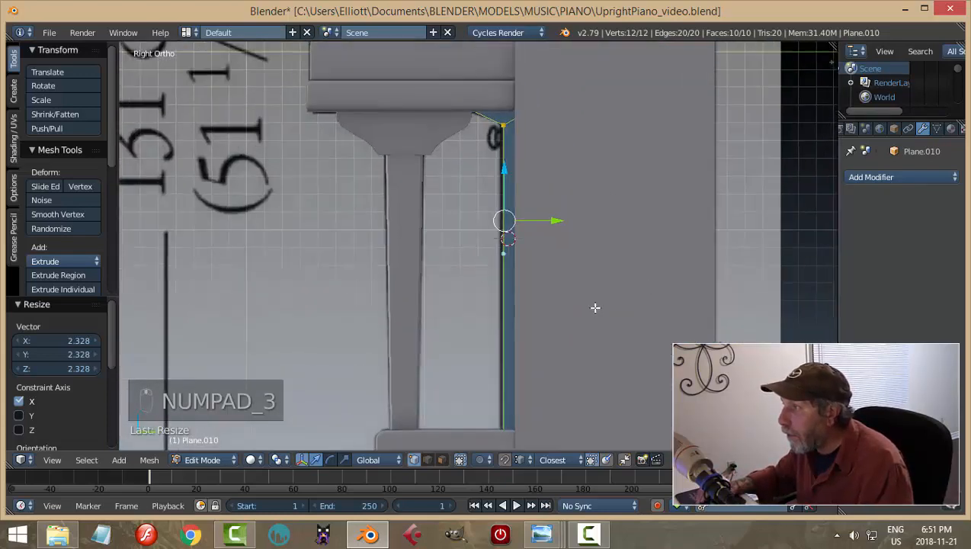
{"action": "scroll", "coordinate": [574, 117], "scroll_direction": "up", "scroll_amount": 2}
{"action": "middle_click_drag", "start_coordinate": [574, 118], "coordinate": [573, 278], "text": "shift"}
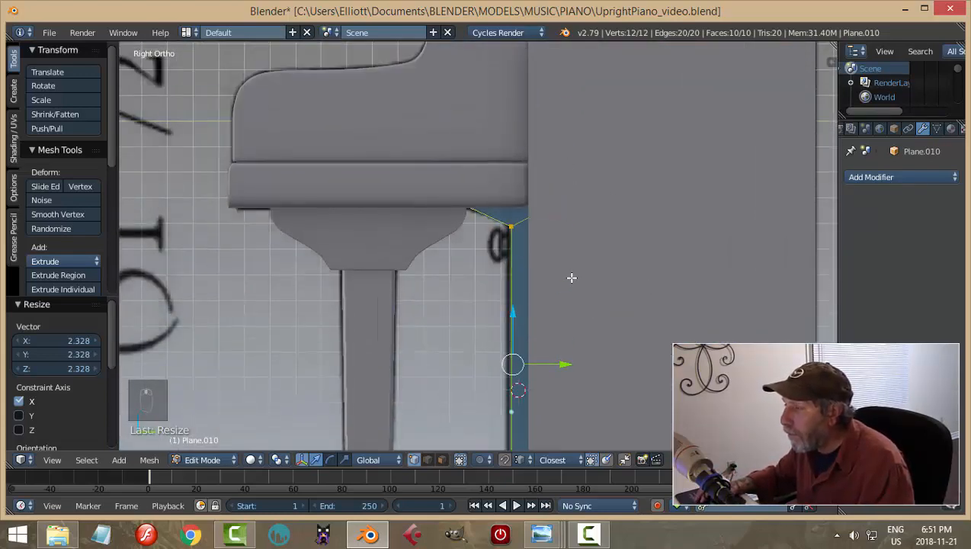
In wireframe shading, select the panel's top row of vertices and lower it slightly along Z toward the keybed's underside
{"action": "key", "text": "a"}
{"action": "key", "text": "z"}
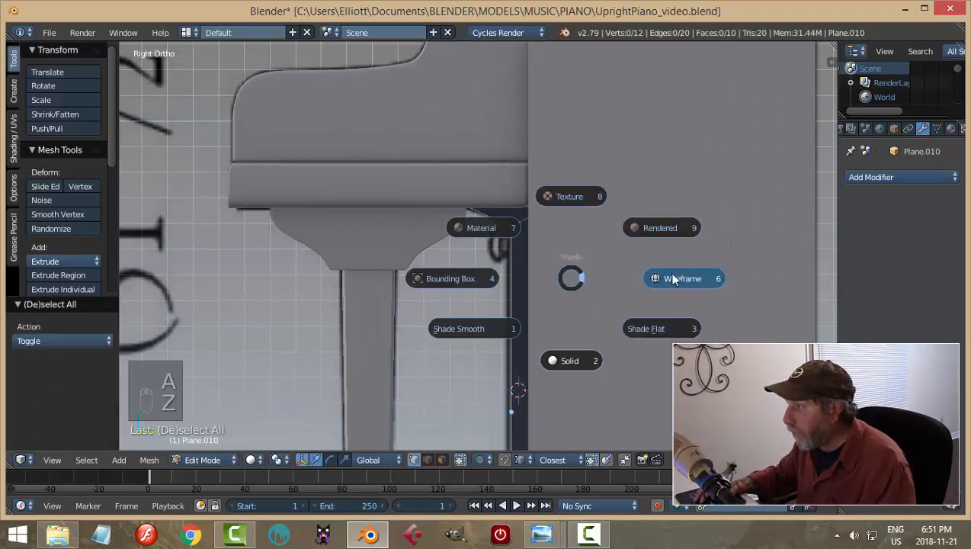
{"action": "key", "text": "b"}
{"action": "left_click_drag", "start_coordinate": [472, 213], "coordinate": [474, 215]}
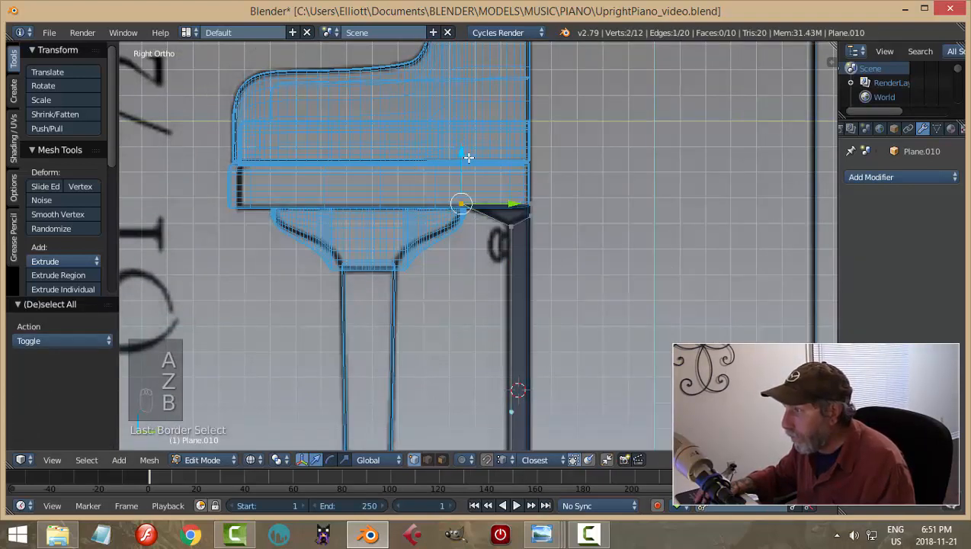
{"action": "key", "text": "a"}
{"action": "key", "text": "b"}
{"action": "left_click_drag", "start_coordinate": [409, 178], "coordinate": [559, 211]}
{"action": "scroll", "coordinate": [563, 216], "scroll_direction": "up", "scroll_amount": 2}
{"action": "left_click_drag", "start_coordinate": [515, 108], "coordinate": [517, 113]}
{"action": "key", "text": "a"}
{"action": "scroll", "coordinate": [614, 229], "scroll_direction": "down", "scroll_amount": 8}
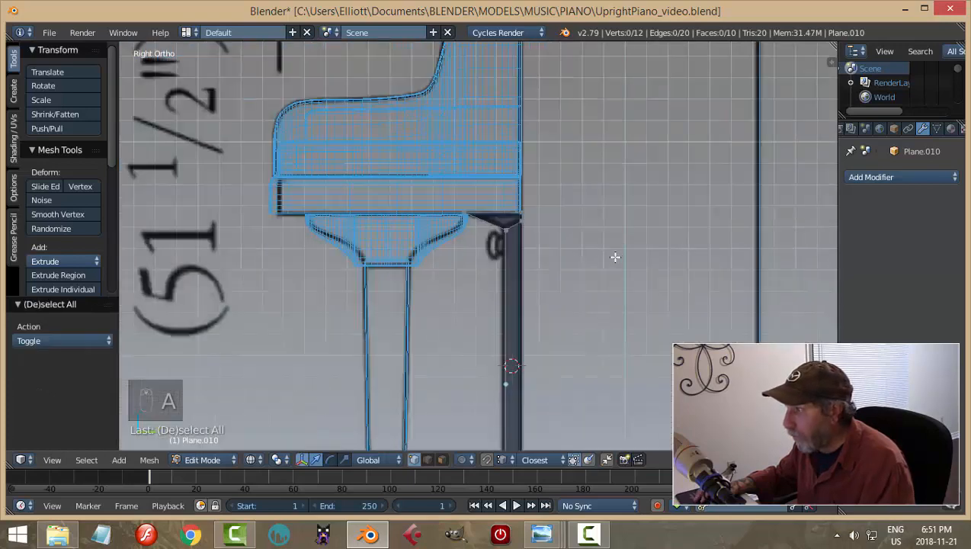
Select the panel's front-face vertices and move them slightly forward along Y to match the drawing's front line
{"action": "middle_click_drag", "start_coordinate": [610, 221], "coordinate": [614, 164], "text": "shift"}
{"action": "key", "text": "b"}
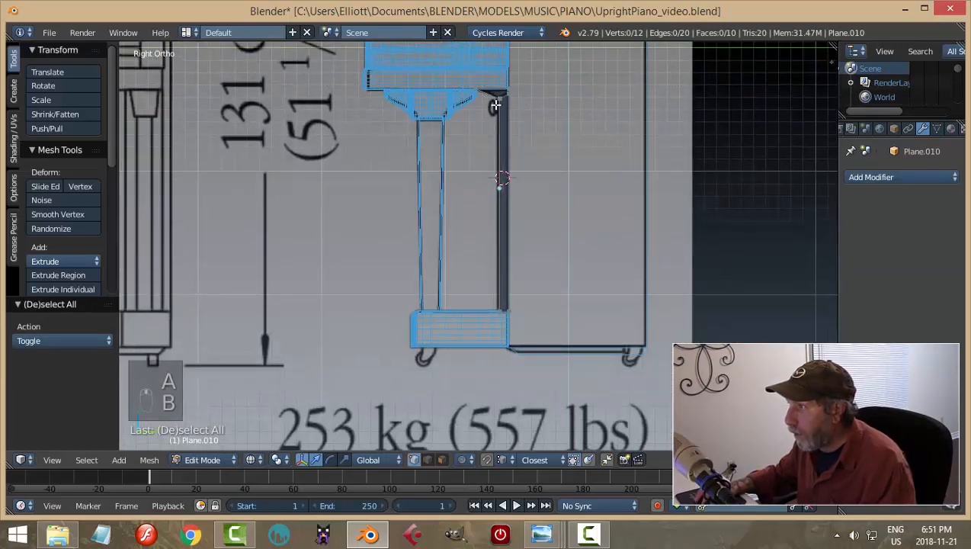
{"action": "left_click_drag", "start_coordinate": [503, 222], "coordinate": [501, 340]}
{"action": "scroll", "coordinate": [573, 231], "scroll_direction": "up", "scroll_amount": 3}
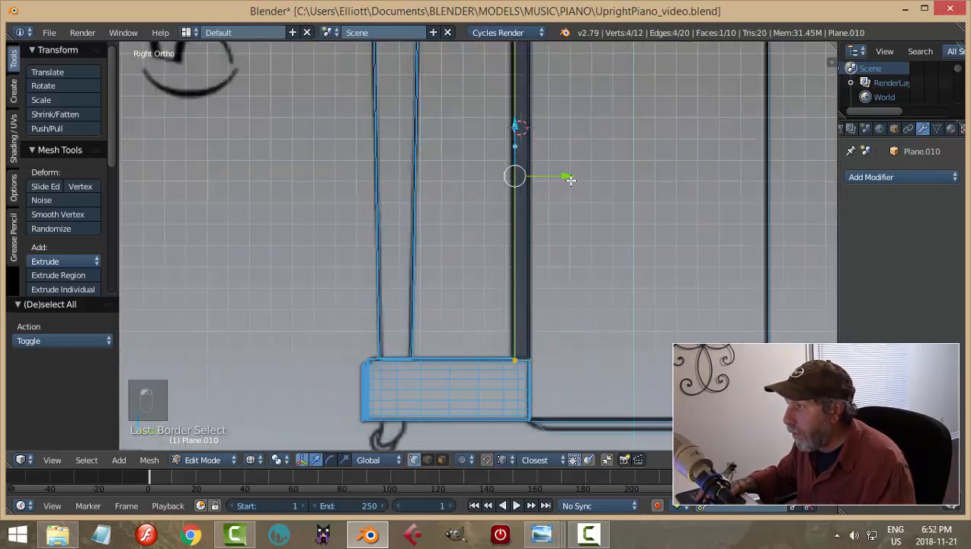
{"action": "key", "text": "g"}
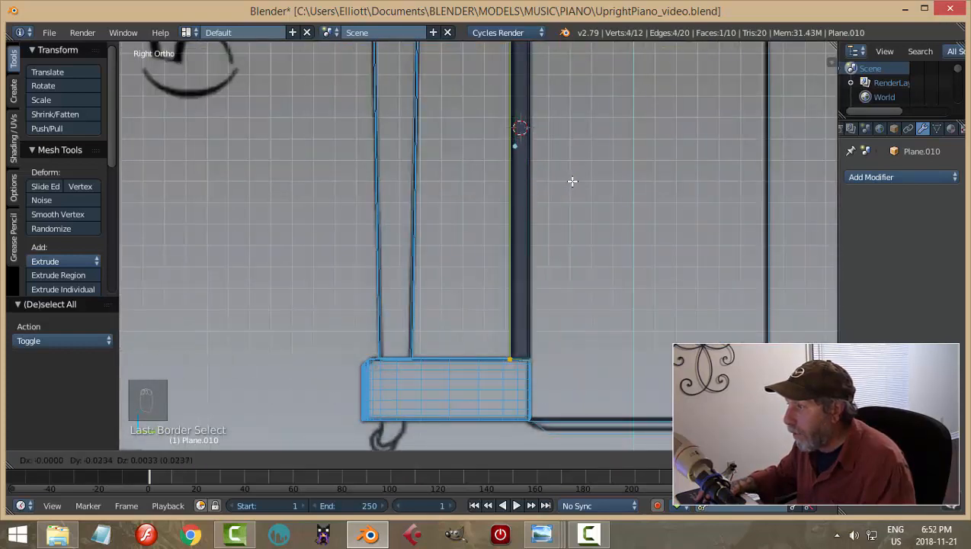
{"action": "key", "text": "Escape"}
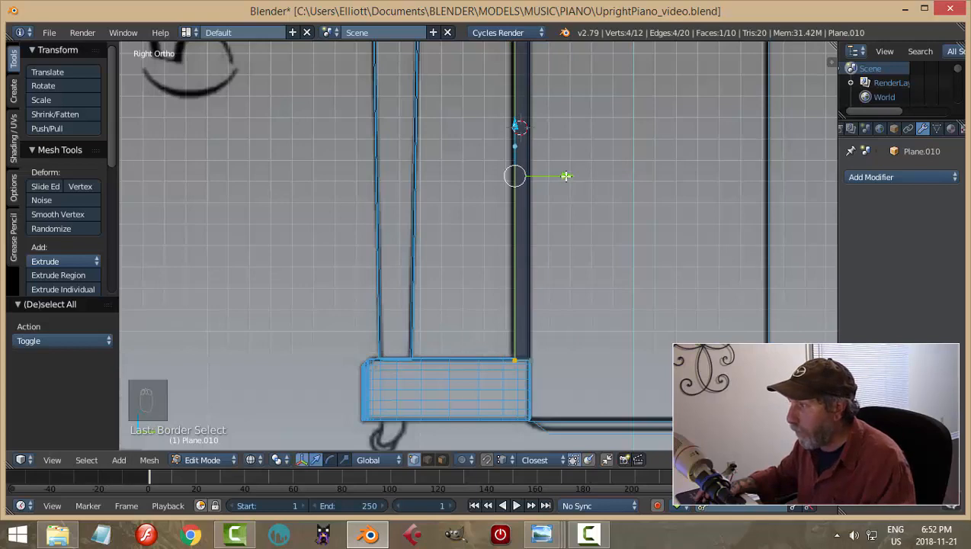
{"action": "left_click_drag", "start_coordinate": [565, 176], "coordinate": [562, 176]}
{"action": "key", "text": "a"}
{"action": "scroll", "coordinate": [649, 200], "scroll_direction": "down", "scroll_amount": 2}
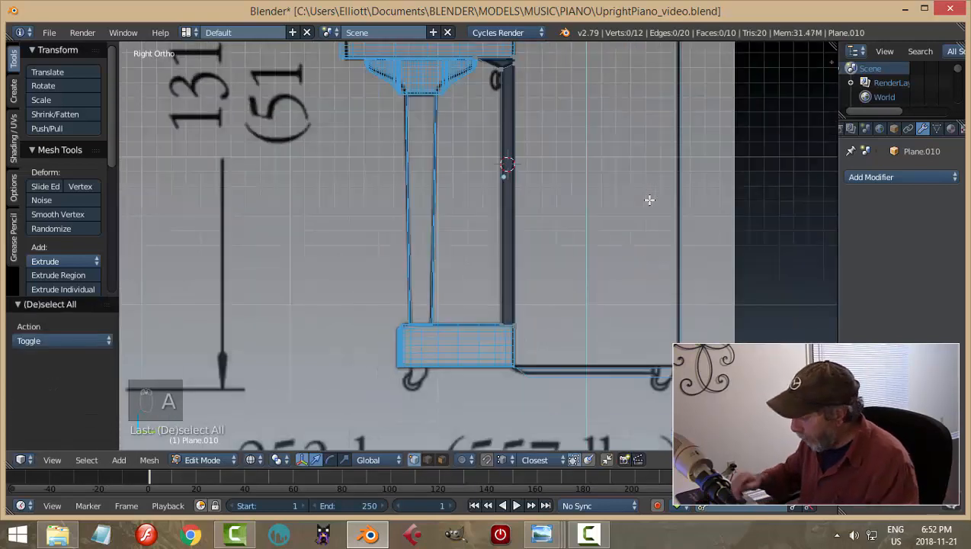
Scale the whole panel along X by about 0.98 in front view so its edges fit between the leg base blocks
{"action": "key", "text": "KP_1"}
{"action": "scroll", "coordinate": [624, 309], "scroll_direction": "down", "scroll_amount": 5}
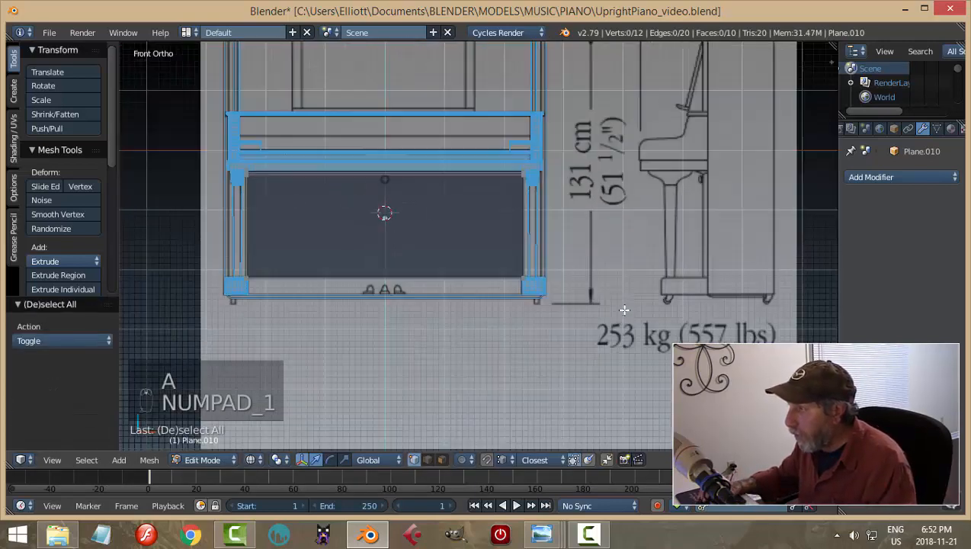
{"action": "key", "text": "b"}
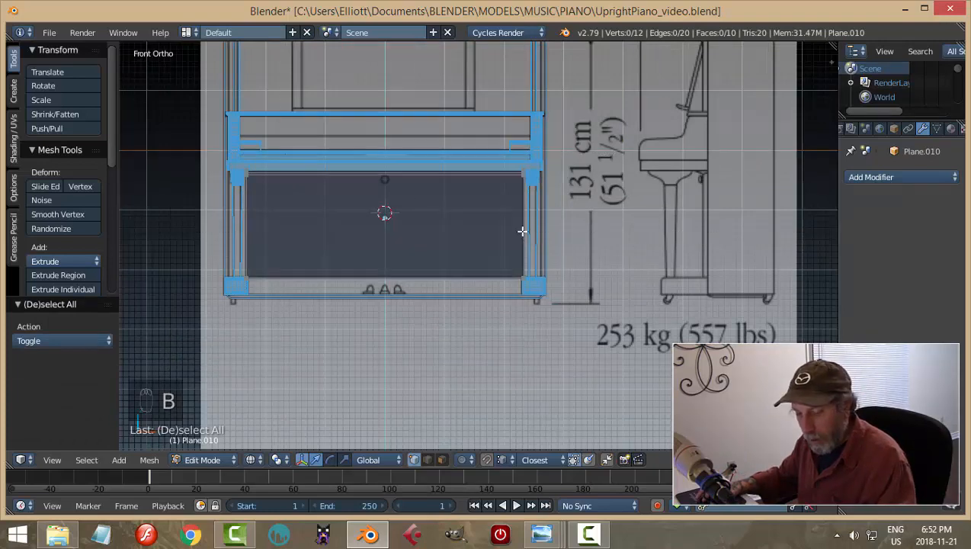
{"action": "key", "text": "a"}
{"action": "scroll", "coordinate": [521, 231], "scroll_direction": "up", "scroll_amount": 3}
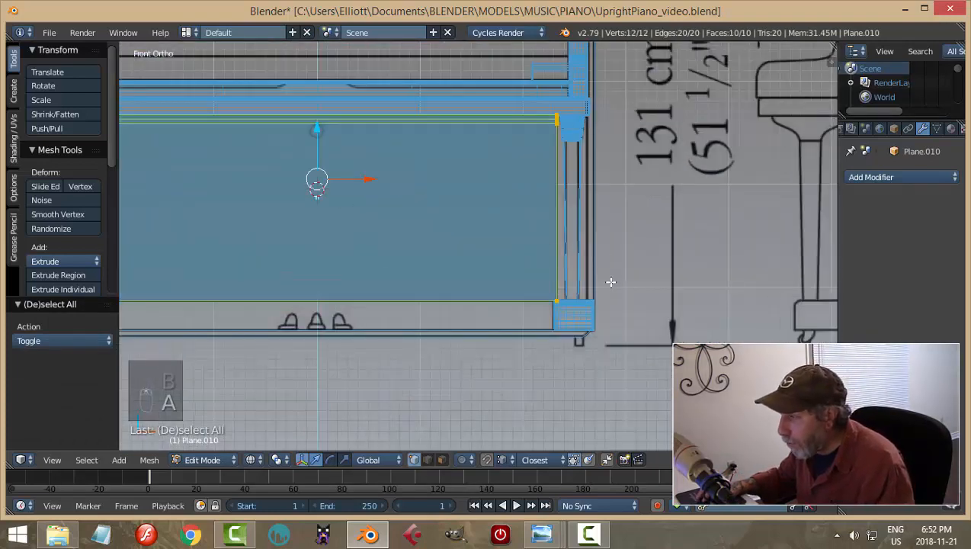
{"action": "key", "text": "s"}
{"action": "key", "text": "x"}
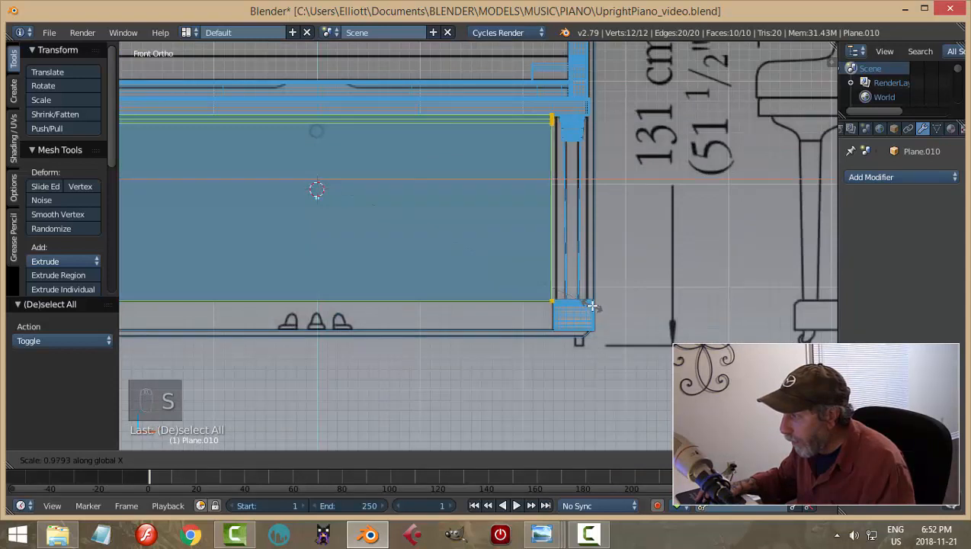
{"action": "left_click", "coordinate": [594, 304]}
{"action": "key", "text": "a"}
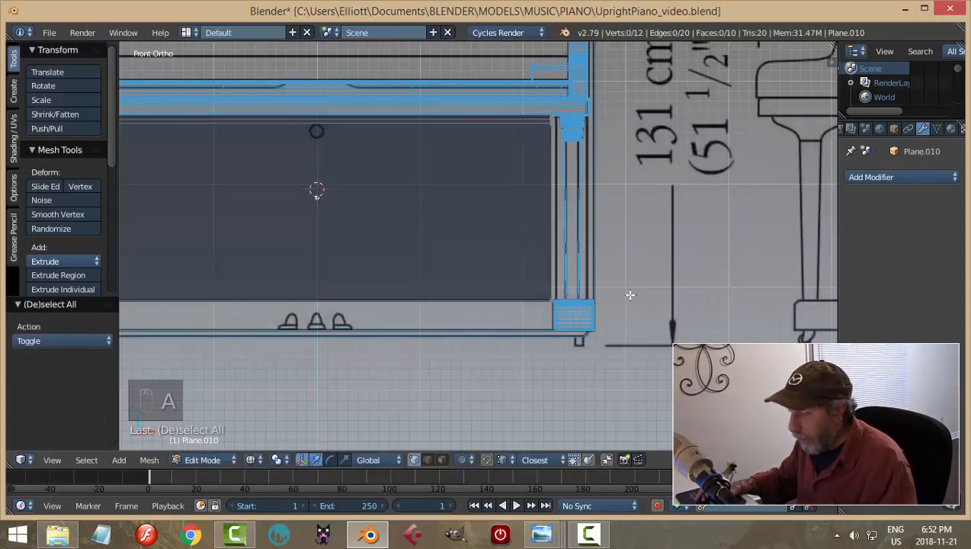
Switch to solid shading and make the normals of the entire panel mesh consistent
{"action": "key", "text": "z"}
{"action": "left_click", "coordinate": [632, 382]}
{"action": "mouse_move", "coordinate": [655, 287]}
{"action": "middle_mouse_down"}
{"action": "mouse_move", "coordinate": [575, 327]}
{"action": "mouse_move", "coordinate": [576, 298]}
{"action": "middle_mouse_up"}
{"action": "key", "text": "a"}
{"action": "key", "text": "ctrl+n"}
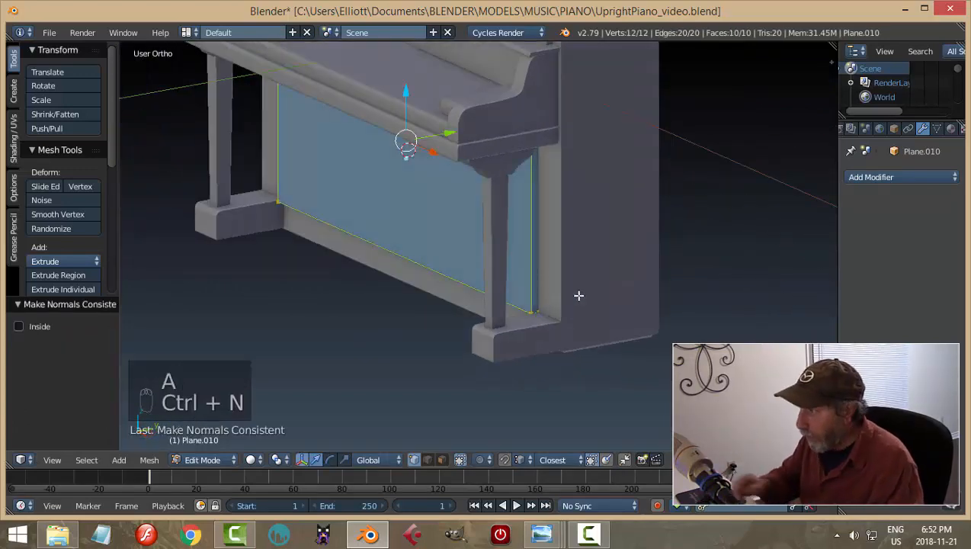
{"action": "key", "text": "a"}
Return to Object Mode and add a Bevel modifier to the panel with width 0.015 and 2 segments
{"action": "scroll", "coordinate": [578, 295], "scroll_direction": "down", "scroll_amount": 3}
{"action": "middle_click_drag", "start_coordinate": [578, 295], "coordinate": [627, 251]}
{"action": "scroll", "coordinate": [579, 221], "scroll_direction": "up", "scroll_amount": 4}
{"action": "key", "text": "Tab"}
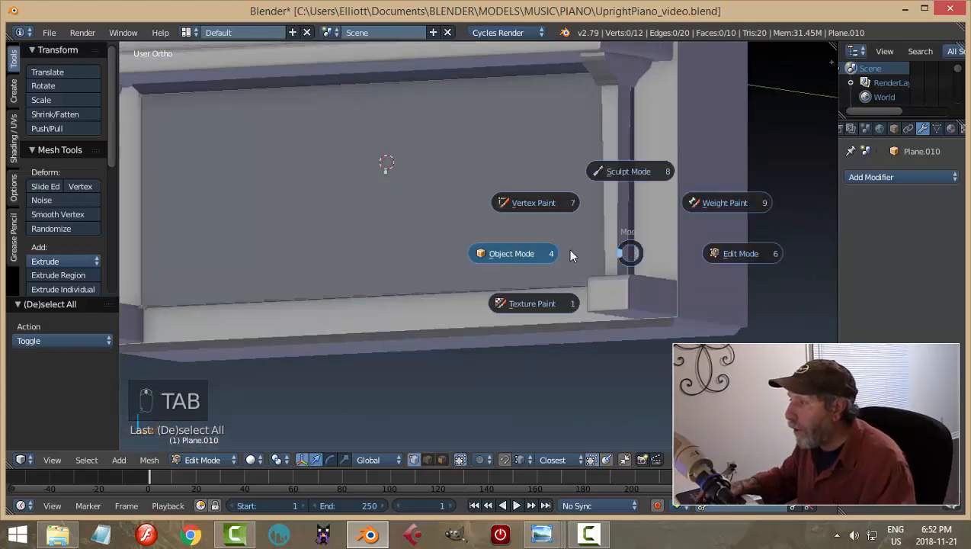
{"action": "left_click", "coordinate": [570, 252]}
{"action": "mouse_move", "coordinate": [672, 217]}
{"action": "middle_mouse_down"}
{"action": "mouse_move", "coordinate": [645, 233]}
{"action": "mouse_move", "coordinate": [670, 228]}
{"action": "middle_mouse_up"}
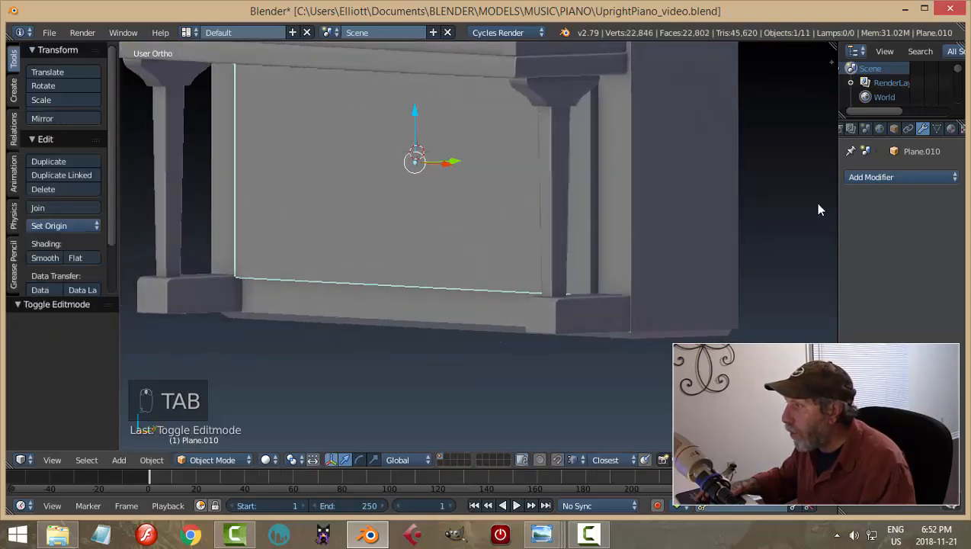
{"action": "left_click", "coordinate": [853, 177]}
{"action": "left_click", "coordinate": [706, 226]}
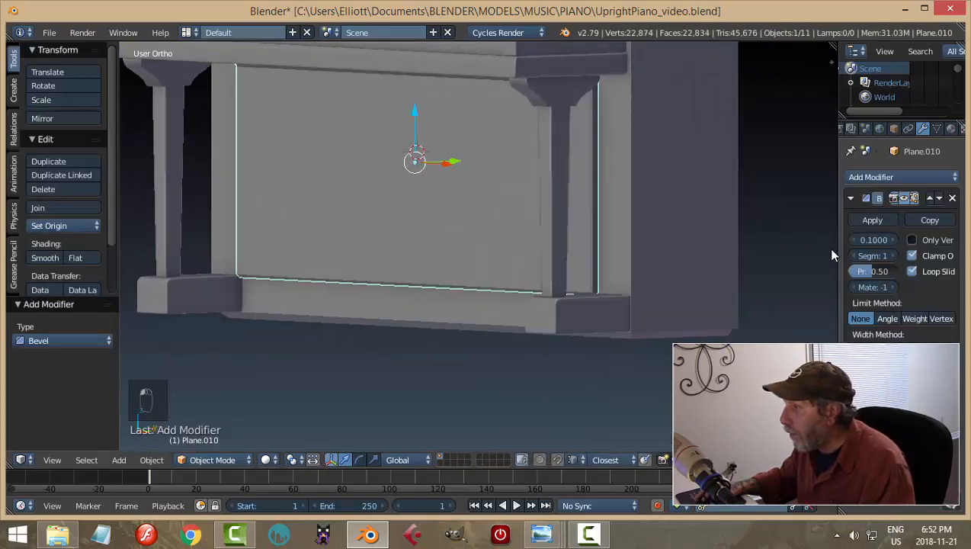
{"action": "left_click", "coordinate": [891, 256]}
{"action": "left_click_drag", "start_coordinate": [881, 241], "coordinate": [832, 241]}
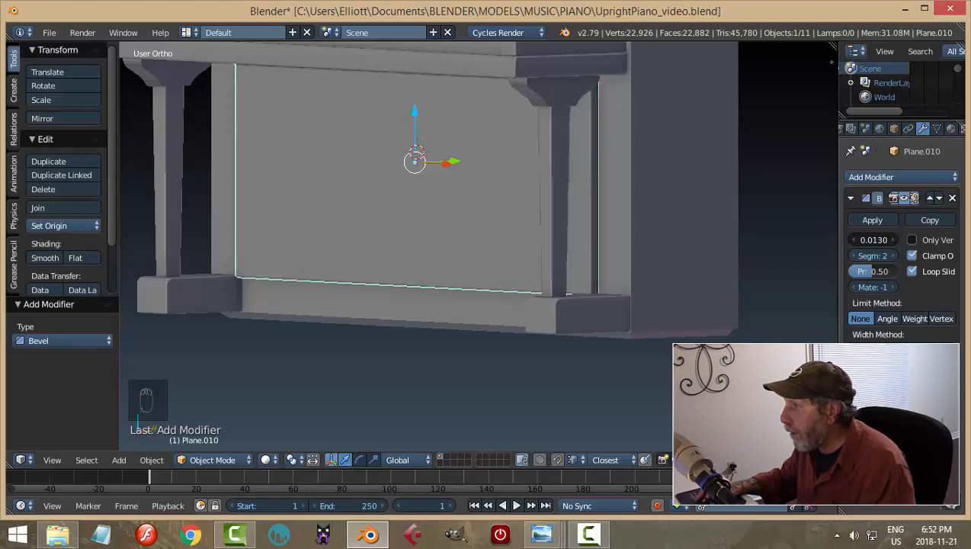
{"action": "key", "text": "a"}
Select the lower panel and lower it about 0.031 along Z beneath the keybed
{"action": "middle_click_drag", "start_coordinate": [715, 246], "coordinate": [510, 189]}
{"action": "right_click", "coordinate": [510, 189]}
{"action": "middle_click_drag", "start_coordinate": [576, 201], "coordinate": [585, 245]}
{"action": "mouse_move", "coordinate": [527, 373]}
{"action": "left_mouse_down"}
{"action": "mouse_move", "coordinate": [521, 367]}
{"action": "mouse_move", "coordinate": [524, 377]}
{"action": "left_mouse_up"}
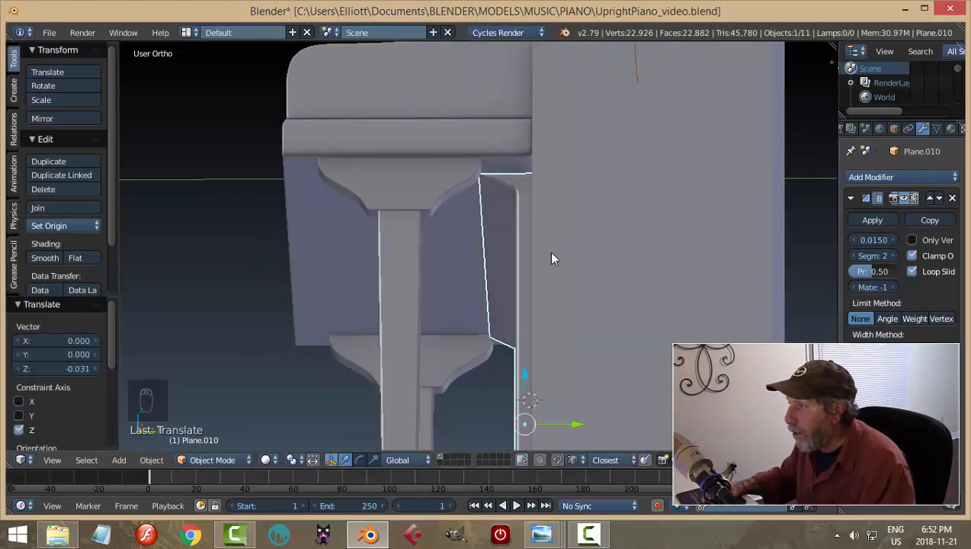
Lower the panel about 0.066 further along Z and switch it to Weight Paint mode
{"action": "middle_click_drag", "start_coordinate": [553, 258], "coordinate": [596, 322]}
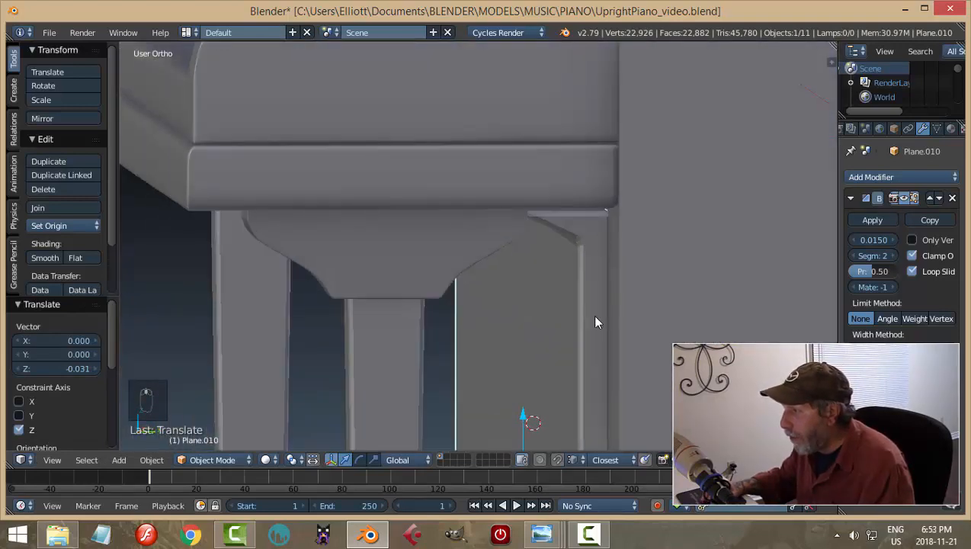
{"action": "middle_click_drag", "start_coordinate": [529, 427], "coordinate": [576, 352]}
{"action": "key", "text": "q"}
{"action": "middle_click_drag", "start_coordinate": [647, 323], "coordinate": [655, 324]}
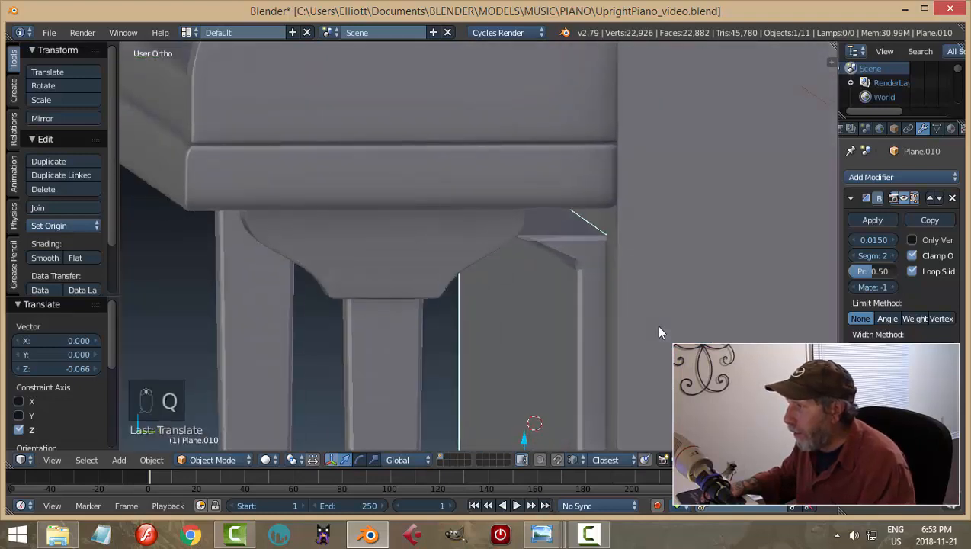
{"action": "key", "text": "ctrl+Tab"}
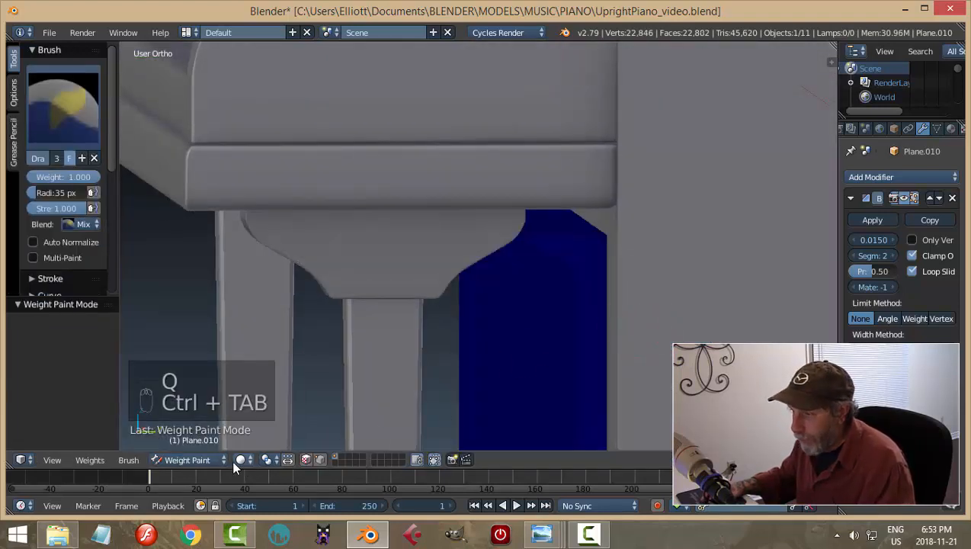
In Edit Mode with face selection, extrude the lower panel's top face and raise it about 0.010 along Z
{"action": "left_click", "coordinate": [192, 461]}
{"action": "left_click", "coordinate": [196, 426]}
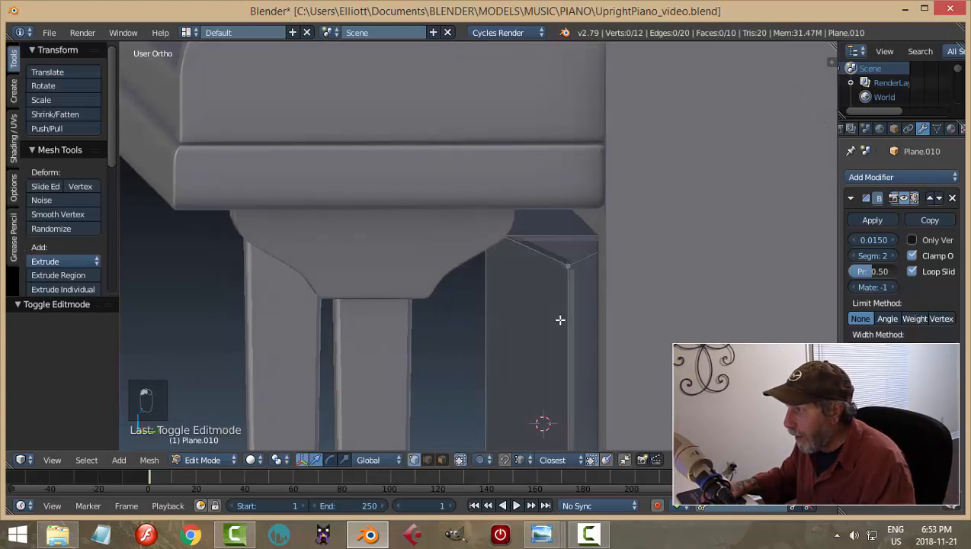
{"action": "key", "text": "ctrl+Tab"}
{"action": "left_click", "coordinate": [542, 345]}
{"action": "right_click", "coordinate": [585, 239]}
{"action": "middle_click_drag", "start_coordinate": [585, 238], "coordinate": [620, 263]}
{"action": "key", "text": "r"}
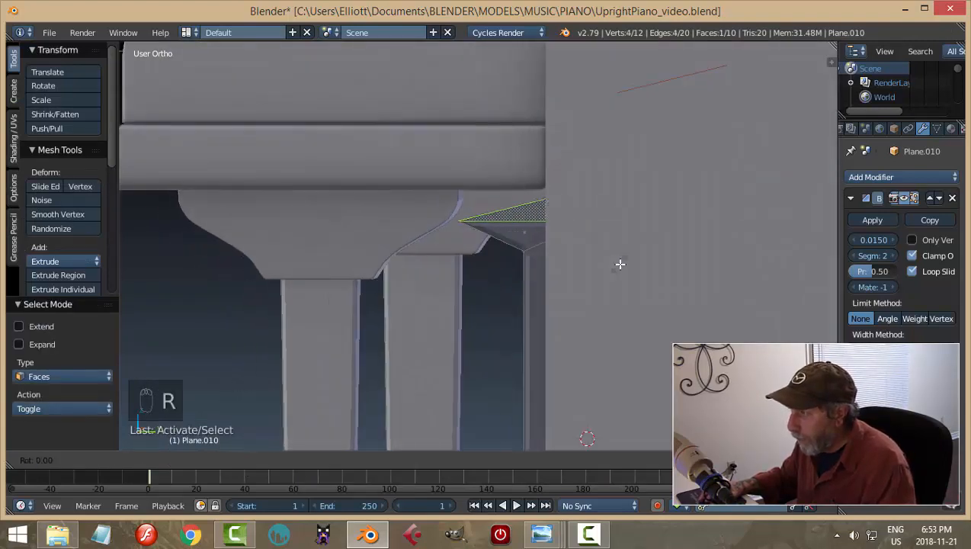
{"action": "right_click", "coordinate": [628, 265]}
{"action": "middle_click_drag", "start_coordinate": [630, 267], "coordinate": [628, 265]}
{"action": "left_click_drag", "start_coordinate": [541, 164], "coordinate": [538, 160]}
{"action": "key", "text": "ctrl+z"}
{"action": "key", "text": "e"}
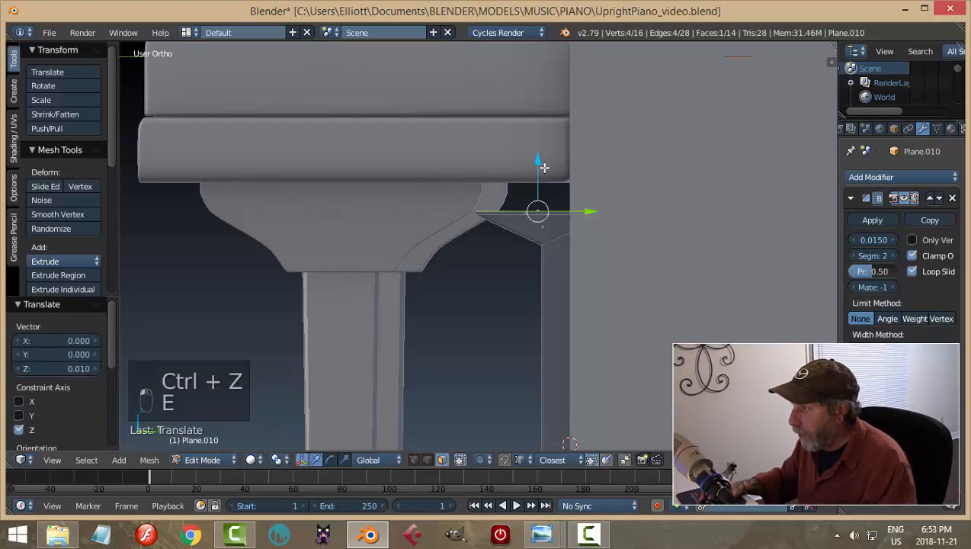
{"action": "middle_click_drag", "start_coordinate": [520, 215], "coordinate": [612, 209]}
{"action": "key", "text": "a"}
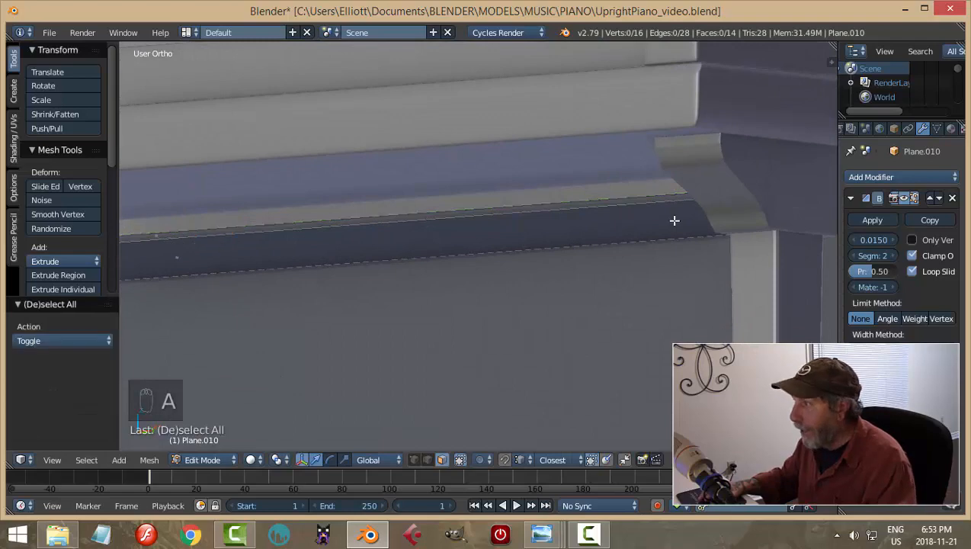
Return to Object Mode, raise the lower panel along Z toward the underside of the keybed, and save the file
{"action": "key", "text": "Tab"}
{"action": "left_click", "coordinate": [572, 228]}
{"action": "middle_click_drag", "start_coordinate": [785, 220], "coordinate": [670, 250]}
{"action": "scroll", "coordinate": [709, 230], "scroll_direction": "down", "scroll_amount": 2}
{"action": "key", "text": "KP_3"}
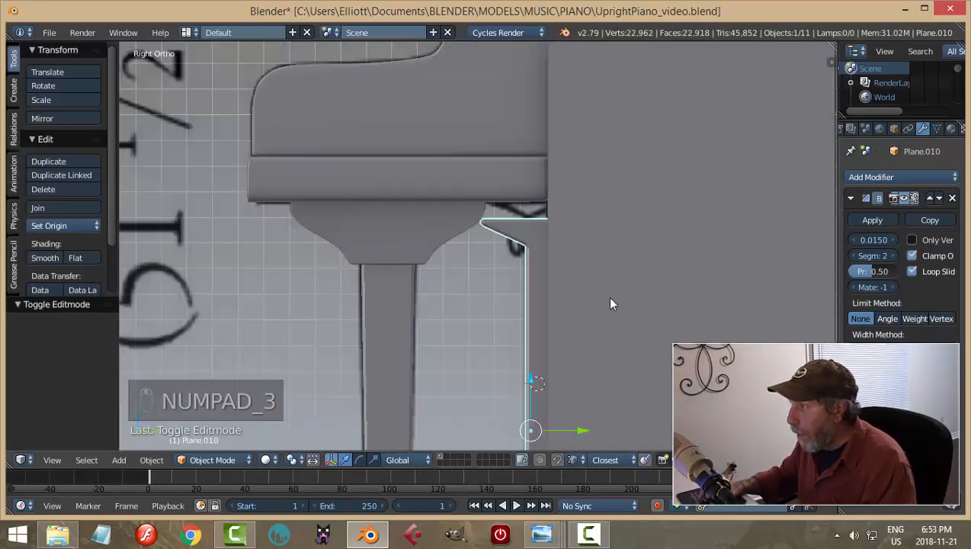
{"action": "left_click_drag", "start_coordinate": [529, 375], "coordinate": [529, 352]}
{"action": "middle_click_drag", "start_coordinate": [530, 352], "coordinate": [508, 304]}
{"action": "key", "text": "a"}
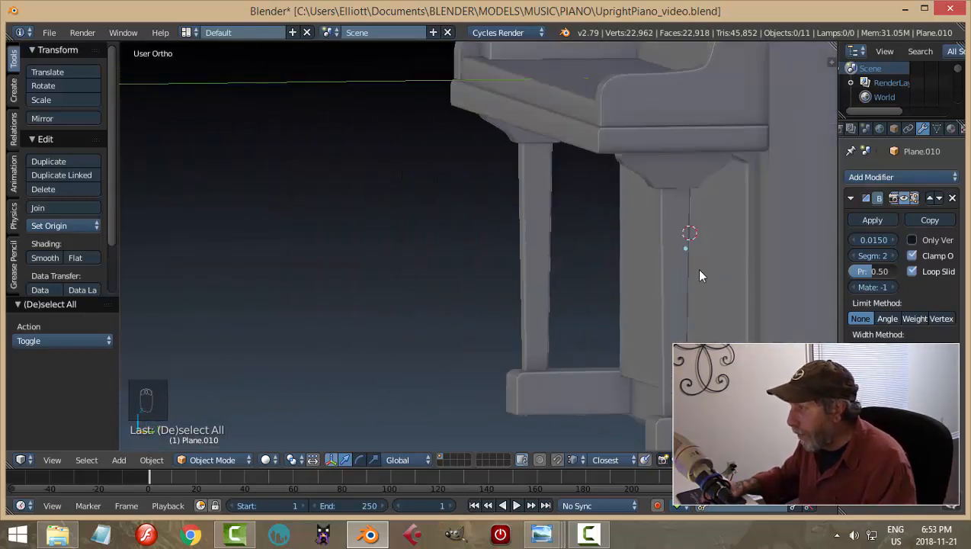
{"action": "middle_click_drag", "start_coordinate": [699, 275], "coordinate": [725, 278]}
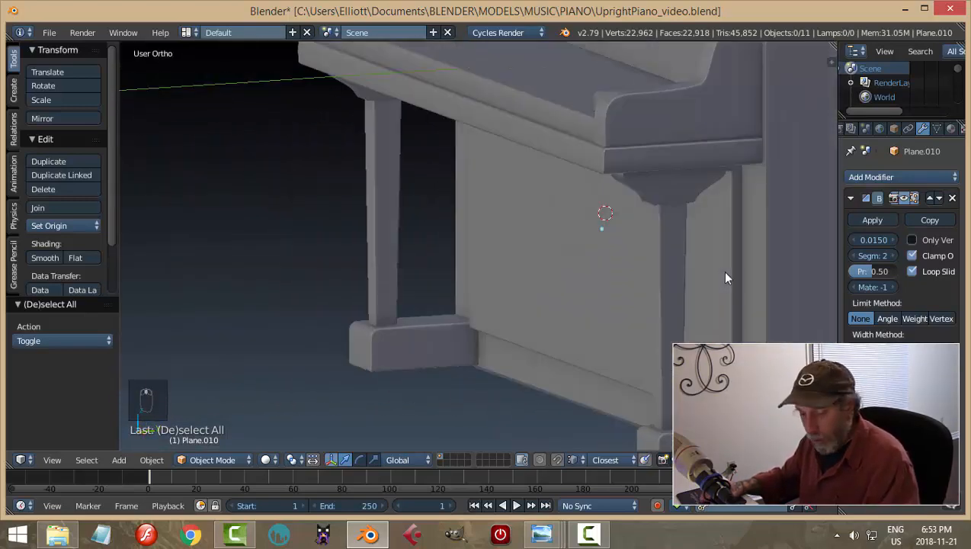
{"action": "key", "text": "ctrl+s"}
In the front wireframe view, place the 3D cursor on the reference ring below the keybed and add a 32-vertex circle there
{"action": "key", "text": "KP_1"}
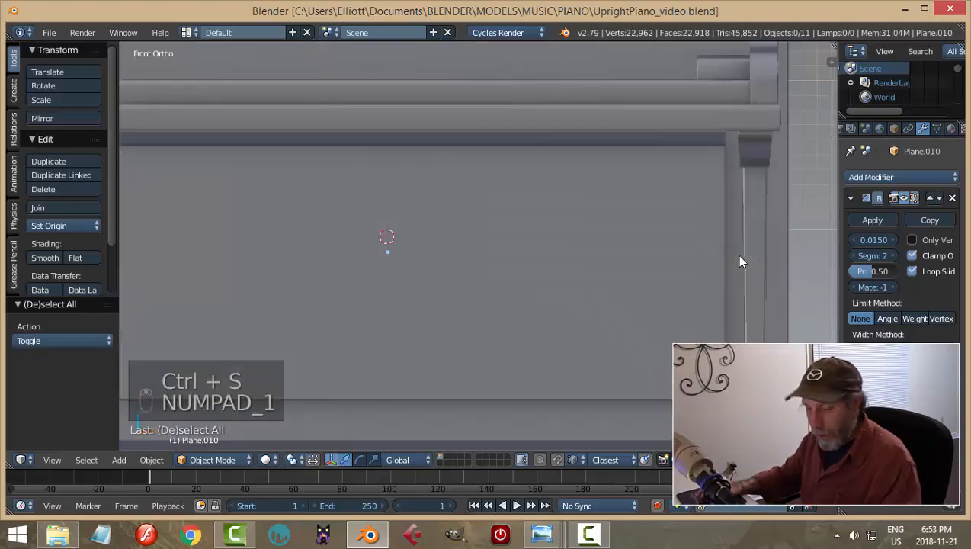
{"action": "key", "text": "z"}
{"action": "left_click", "coordinate": [822, 257]}
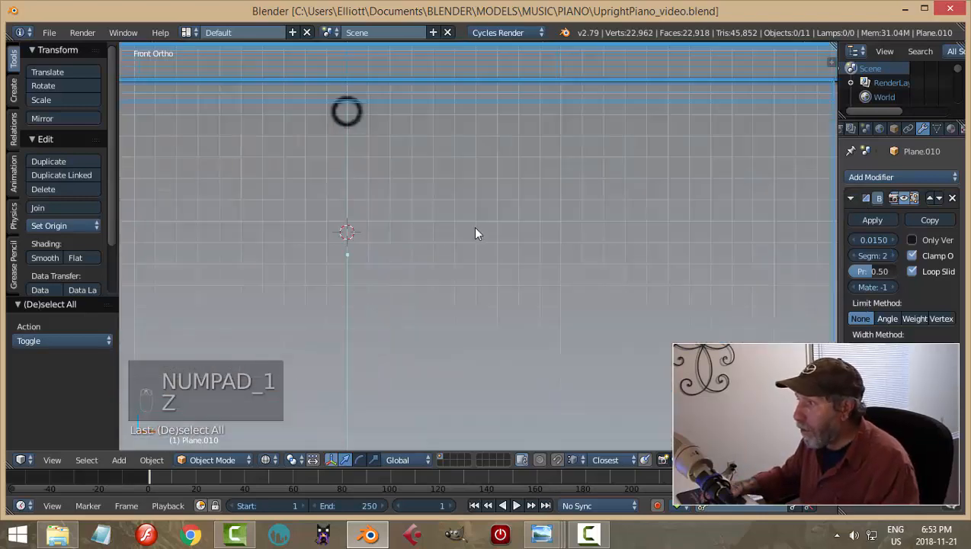
{"action": "middle_click_drag", "start_coordinate": [473, 228], "coordinate": [582, 316], "text": "shift"}
{"action": "scroll", "coordinate": [568, 239], "scroll_direction": "up", "scroll_amount": 3}
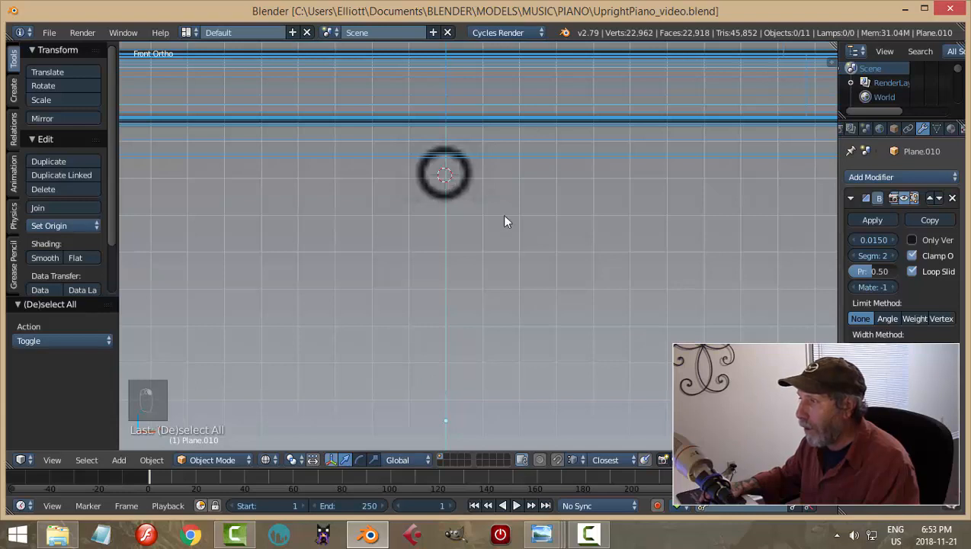
{"action": "key", "text": "shift+a"}
{"action": "left_click", "coordinate": [585, 261]}
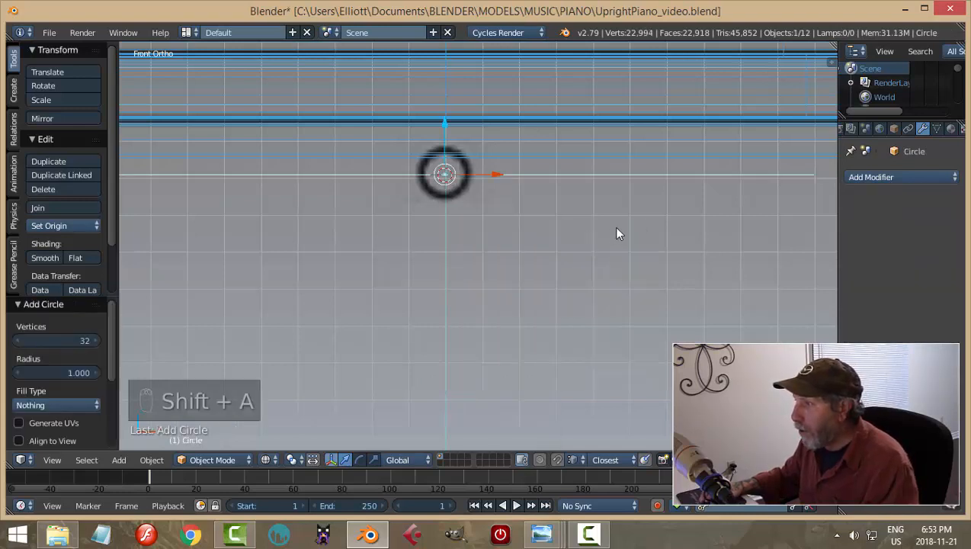
Rotate the circle 90° about X and scale its mesh to about 0.078 around the reference ring
{"action": "scroll", "coordinate": [617, 232], "scroll_direction": "down", "scroll_amount": 4}
{"action": "type", "text": "r"}
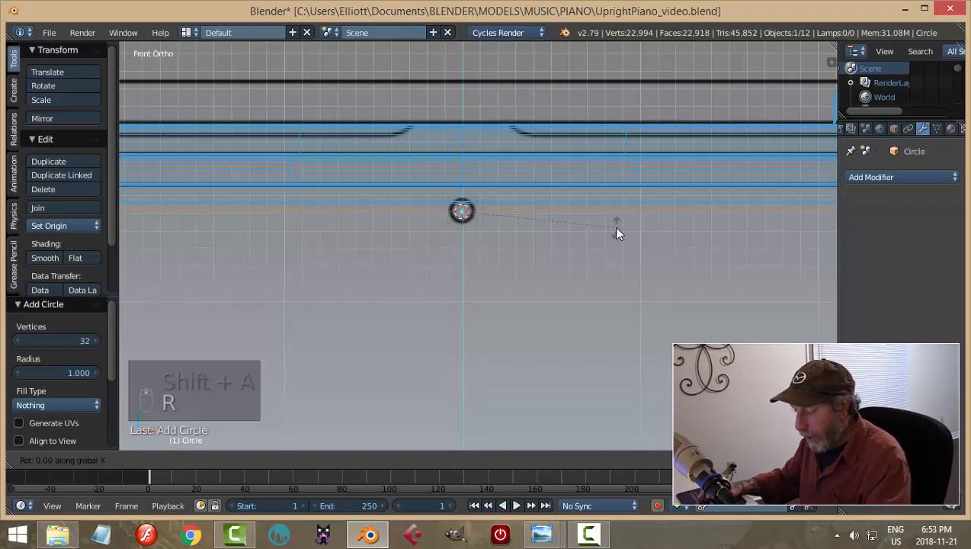
{"action": "type", "text": "90"}
{"action": "key", "text": "Return"}
{"action": "key", "text": "Tab"}
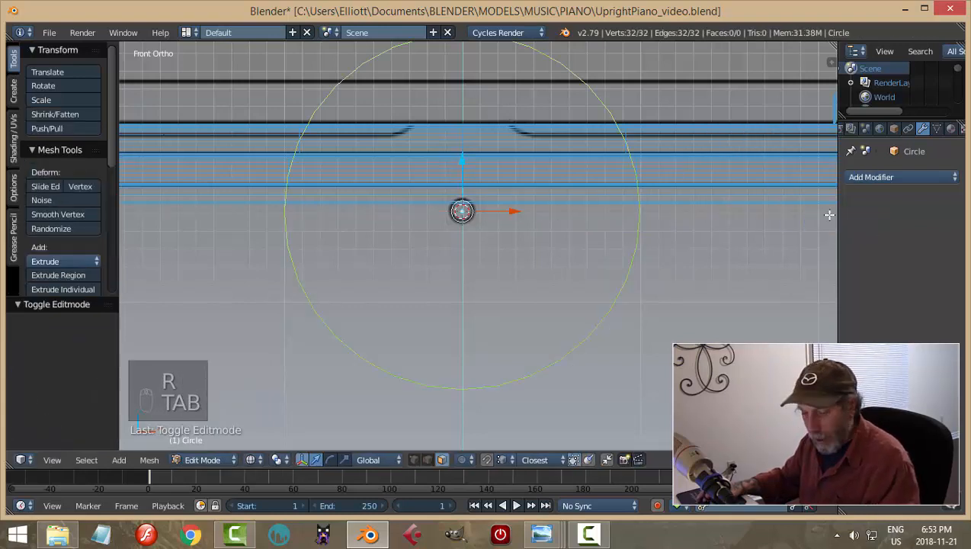
{"action": "key", "text": "s"}
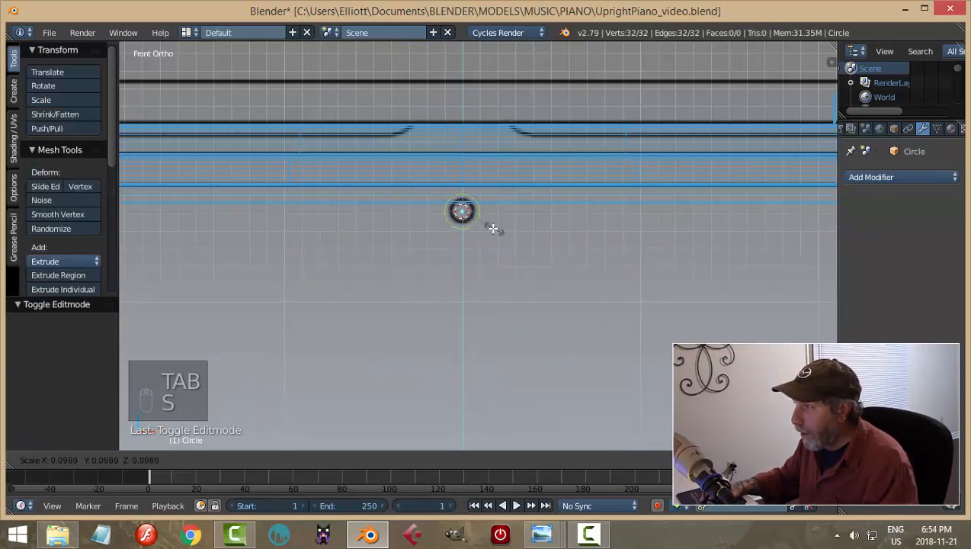
{"action": "left_click", "coordinate": [486, 225]}
Move the circle's mesh about -0.604 along Y, then about 0.494 back to the knob in the side reference
{"action": "middle_click_drag", "start_coordinate": [565, 197], "coordinate": [740, 190]}
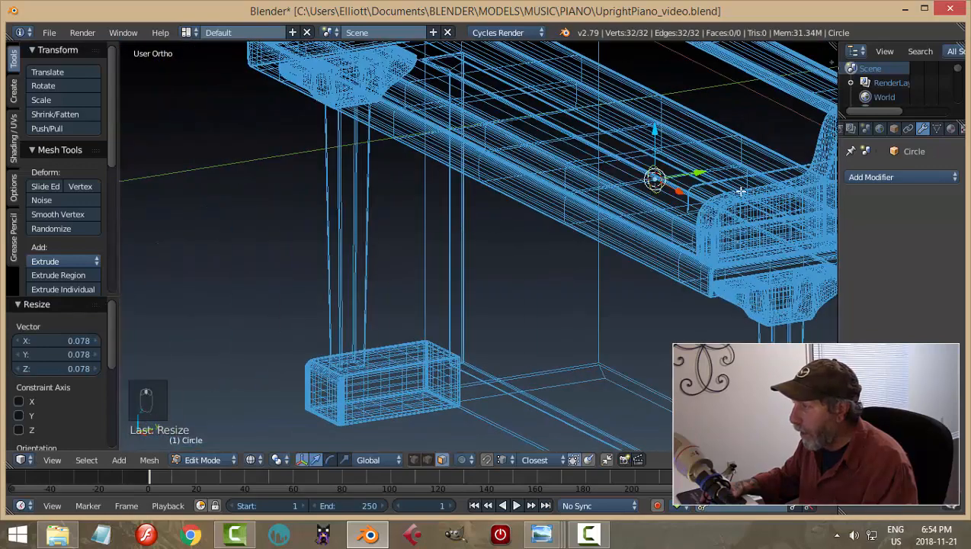
{"action": "key", "text": "g"}
{"action": "key", "text": "y"}
{"action": "left_click", "coordinate": [634, 191]}
{"action": "key", "text": "KP_3"}
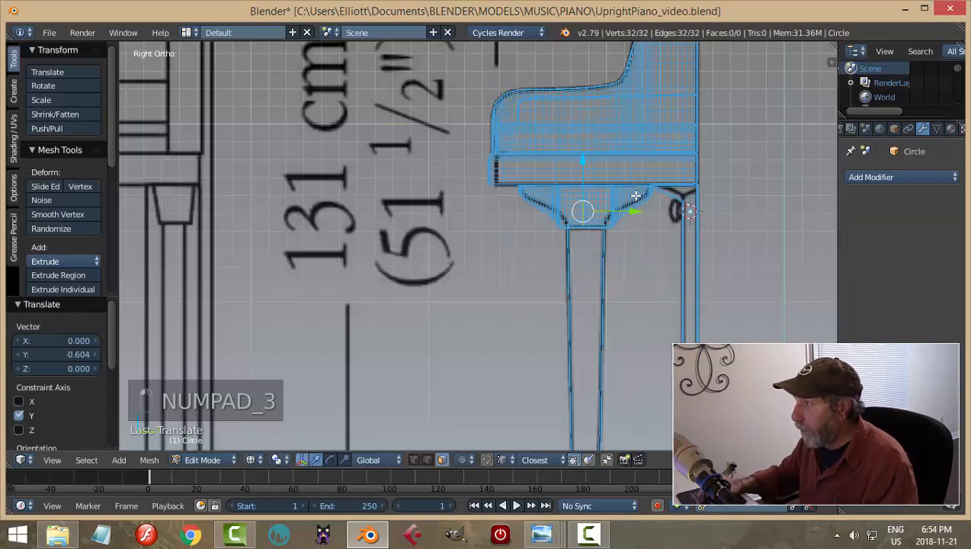
{"action": "key", "text": "g"}
{"action": "key", "text": "y"}
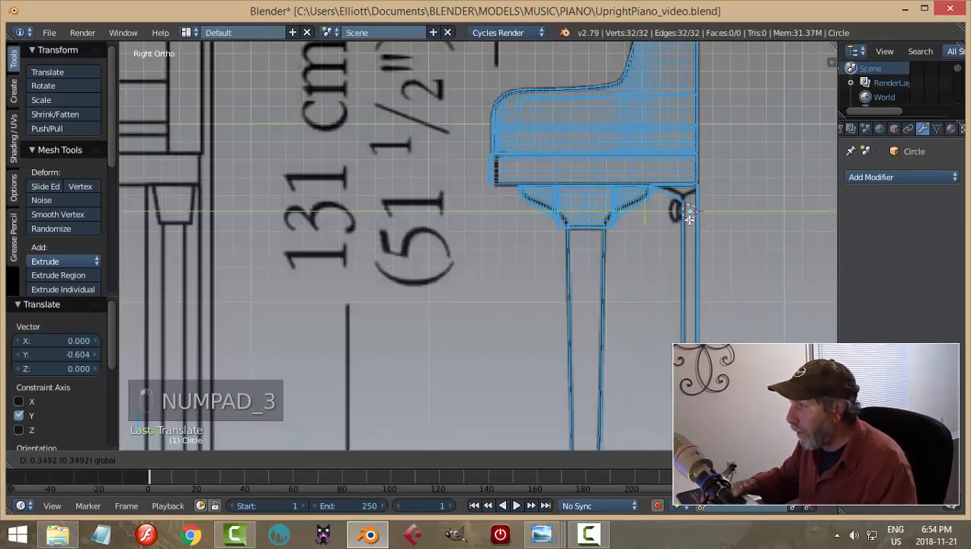
{"action": "left_click", "coordinate": [712, 227]}
{"action": "scroll", "coordinate": [647, 244], "scroll_direction": "up", "scroll_amount": 5}
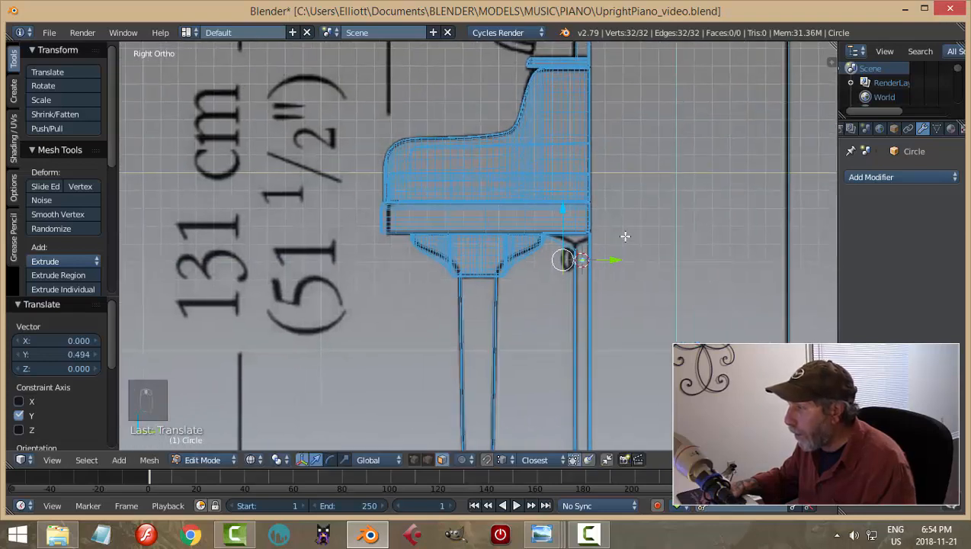
{"action": "scroll", "coordinate": [618, 250], "scroll_direction": "up", "scroll_amount": 2}
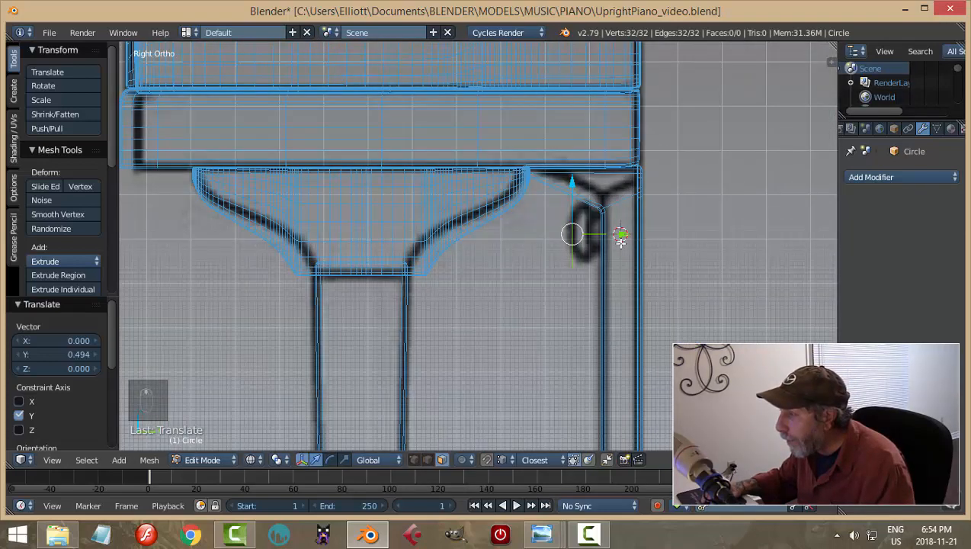
{"action": "scroll", "coordinate": [621, 237], "scroll_direction": "down", "scroll_amount": 1}
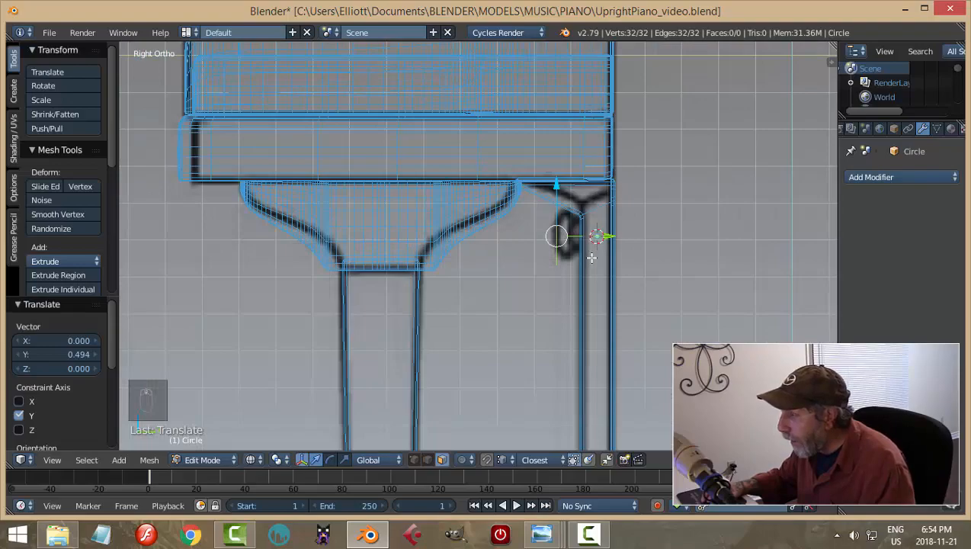
Switch the viewport to solid shading with the circle in view beneath the keybed
{"action": "middle_click_drag", "start_coordinate": [591, 259], "coordinate": [648, 272]}
{"action": "key", "text": "g"}
{"action": "key", "text": "Escape"}
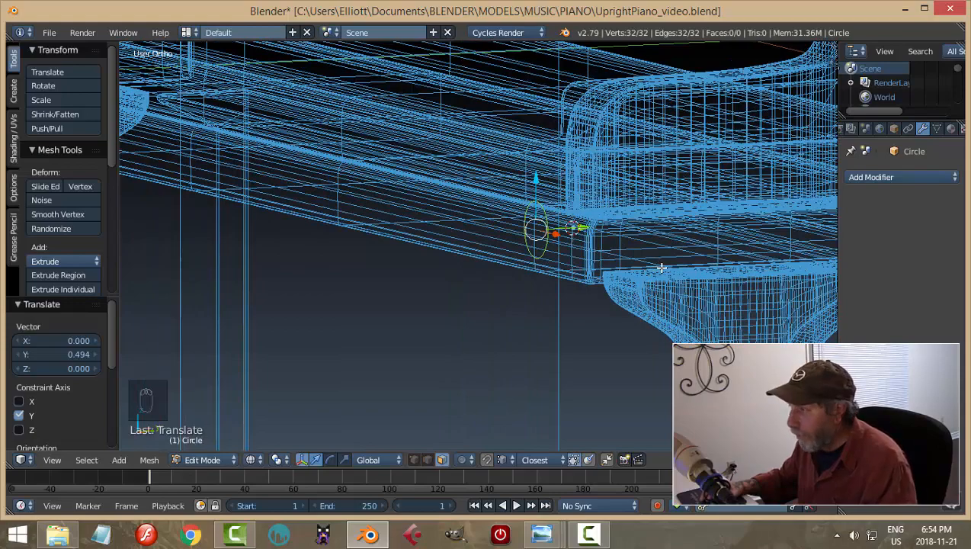
{"action": "scroll", "coordinate": [630, 266], "scroll_direction": "up", "scroll_amount": 3}
{"action": "middle_click_drag", "start_coordinate": [648, 261], "coordinate": [662, 269]}
{"action": "key", "text": "z"}
{"action": "left_click", "coordinate": [650, 313]}
{"action": "middle_click_drag", "start_coordinate": [650, 312], "coordinate": [730, 294]}
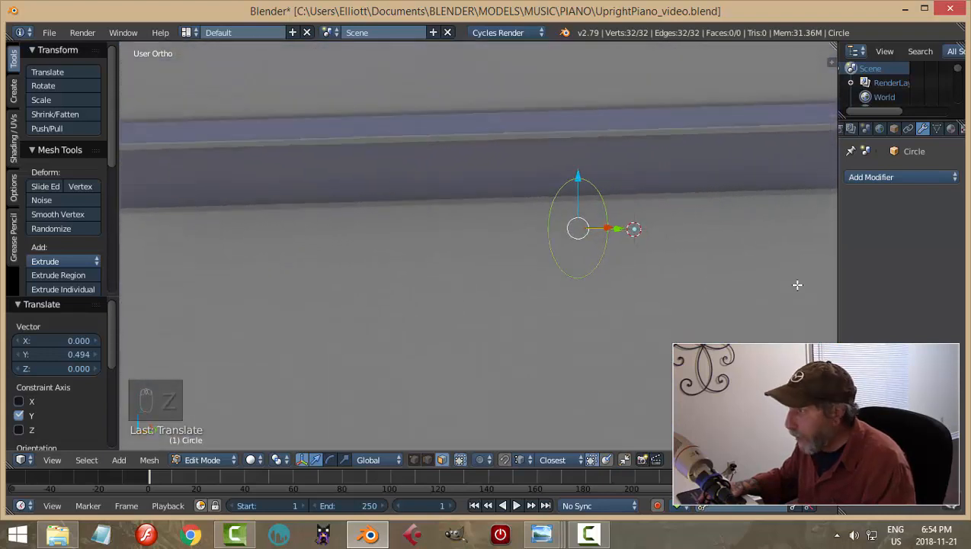
Switch to vertex selection and extrude the circle inward, scaling the new ring to about 0.638
{"action": "key", "text": "e"}
{"action": "key", "text": "s"}
{"action": "right_click", "coordinate": [740, 273]}
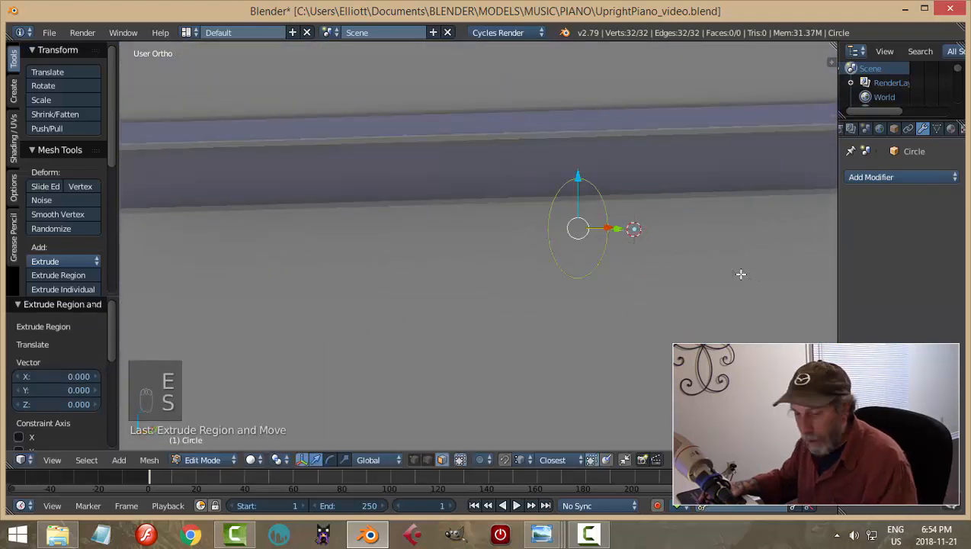
{"action": "key", "text": "ctrl+Tab"}
{"action": "left_click", "coordinate": [720, 245]}
{"action": "middle_click_drag", "start_coordinate": [722, 253], "coordinate": [776, 256]}
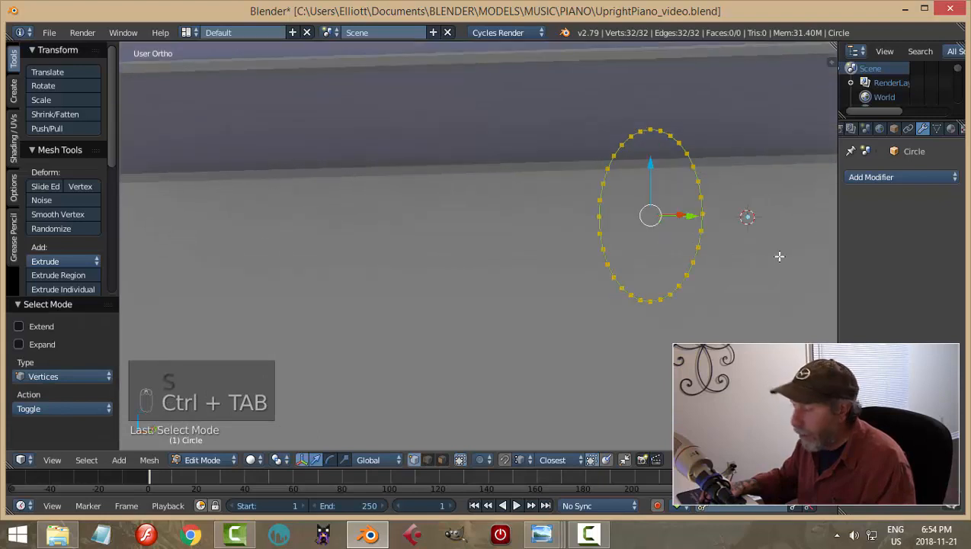
{"action": "key", "text": "e"}
{"action": "key", "text": "s"}
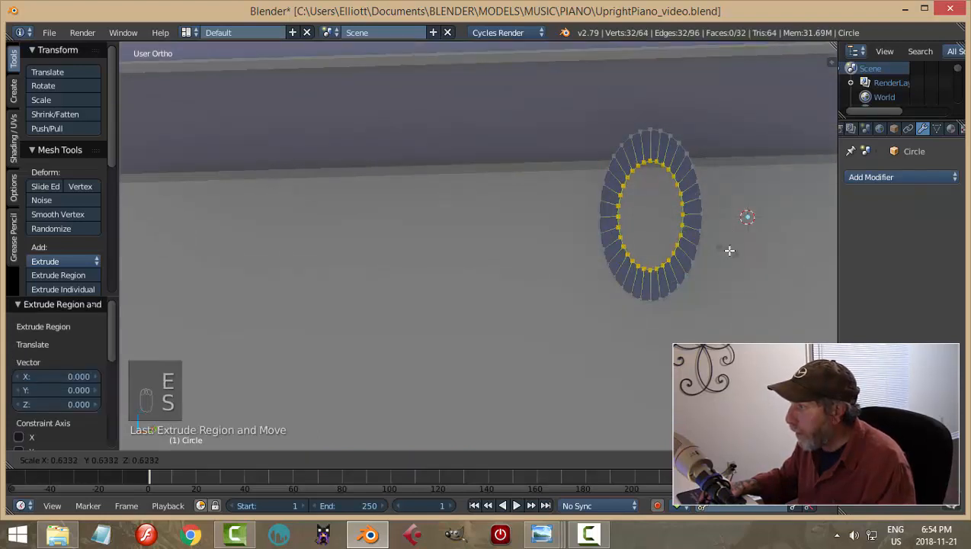
{"action": "left_click", "coordinate": [729, 250]}
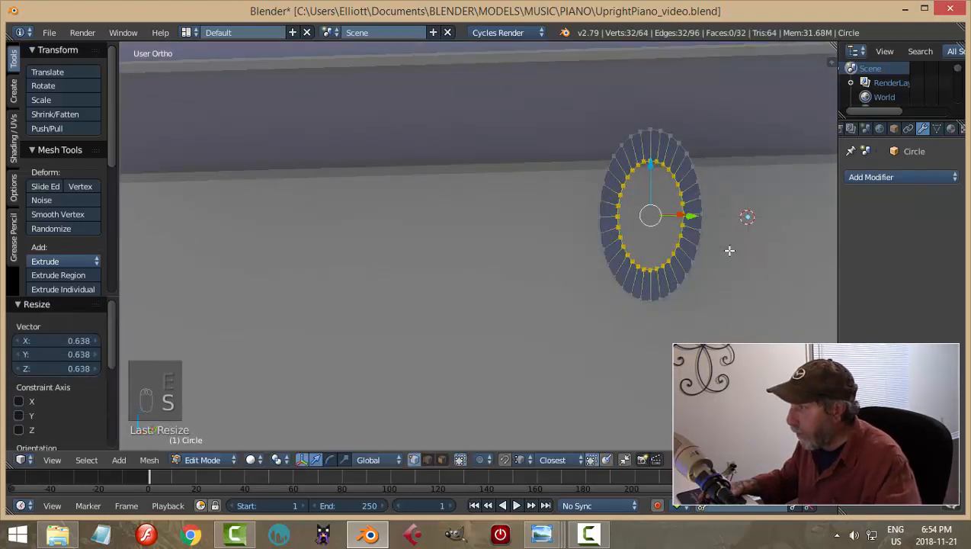
Extrude the inner ring again and merge its vertices at the center to close the disc
{"action": "key", "text": "e"}
{"action": "key", "text": "alt+m"}
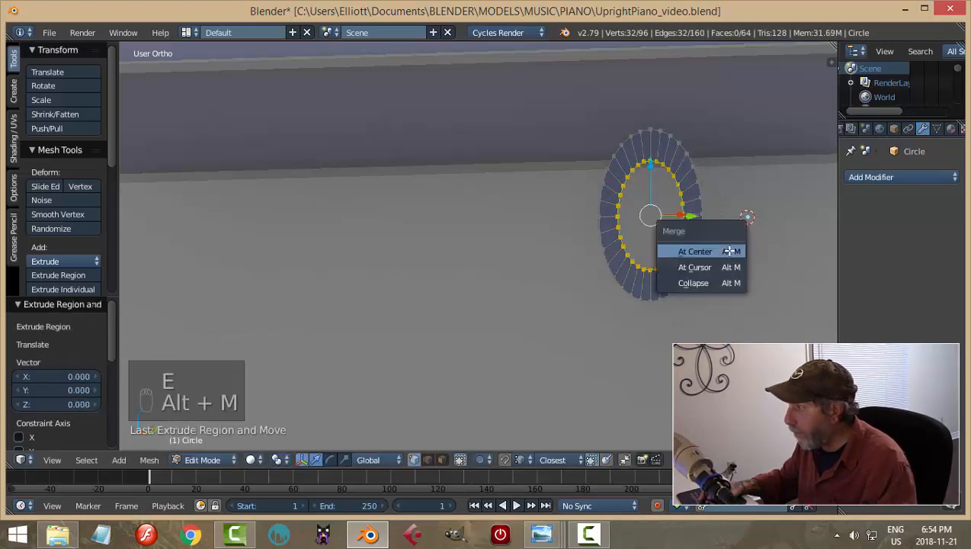
{"action": "left_click", "coordinate": [729, 250]}
Select the disc's outer edge loop and extrude it about 0.037 along Y to give the knob depth
{"action": "middle_click_drag", "start_coordinate": [745, 242], "coordinate": [721, 241]}
{"action": "key", "text": "a"}
{"action": "right_click", "coordinate": [684, 206], "text": "alt"}
{"action": "middle_click_drag", "start_coordinate": [689, 206], "coordinate": [700, 214]}
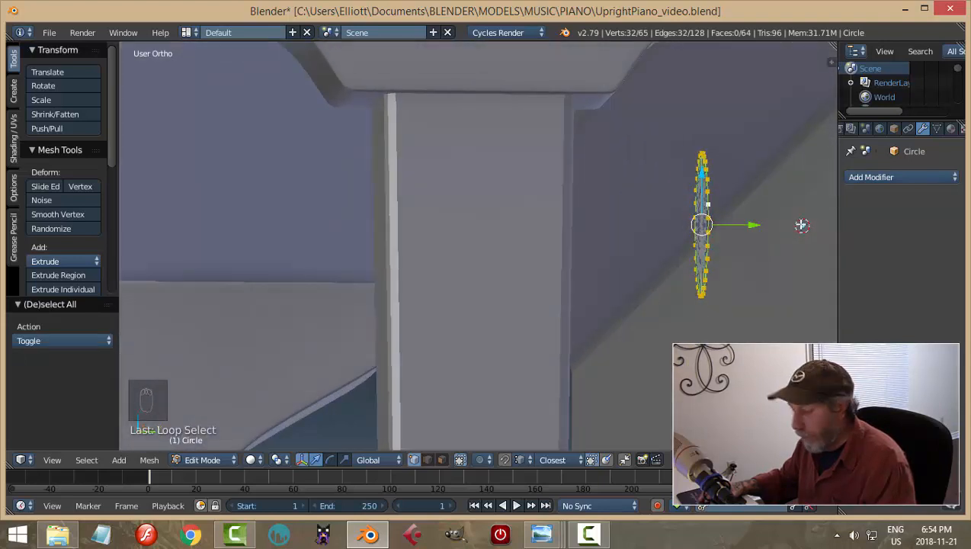
{"action": "key", "text": "e"}
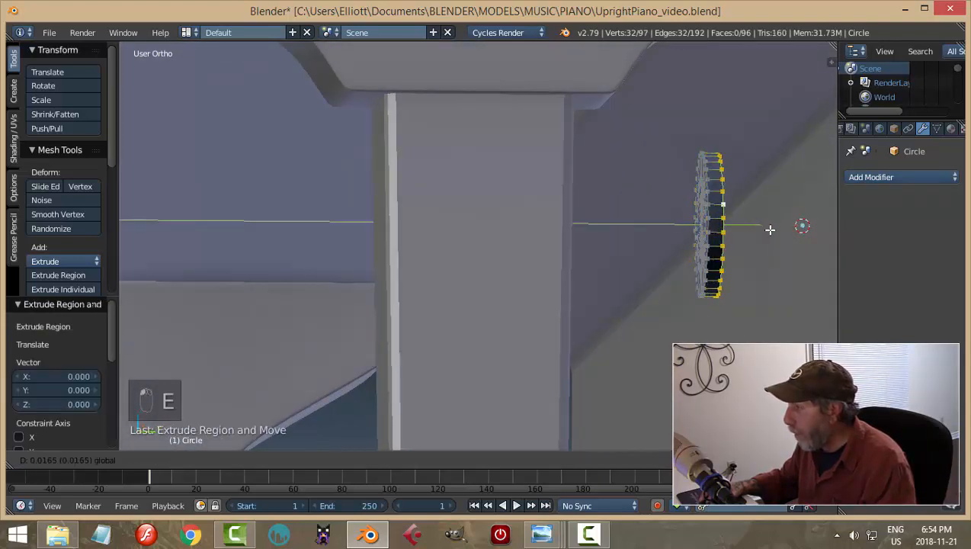
{"action": "left_click", "coordinate": [787, 238]}
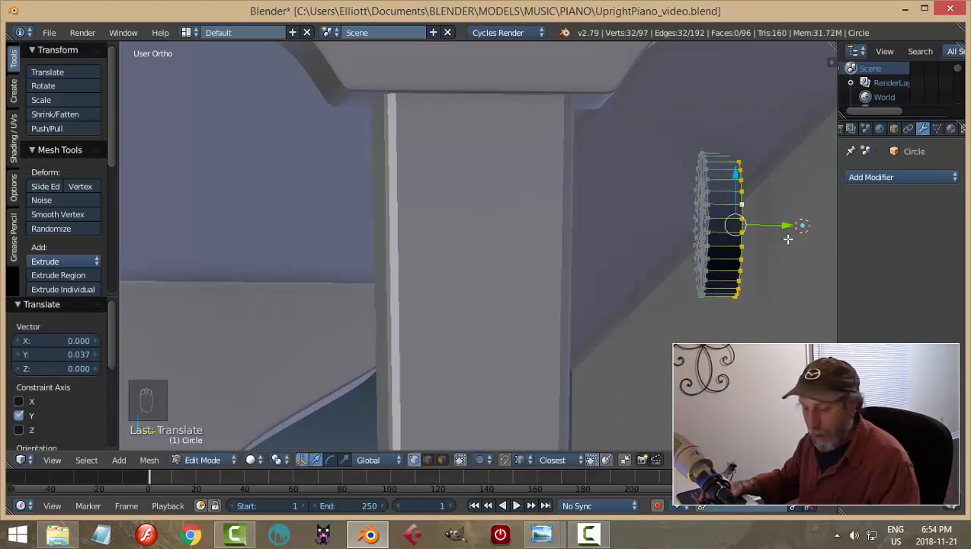
Make the normals of the entire knob mesh consistent and clear the selection
{"action": "key", "text": "a"}
{"action": "key", "text": "a"}
{"action": "key", "text": "a"}
{"action": "key", "text": "ctrl+n"}
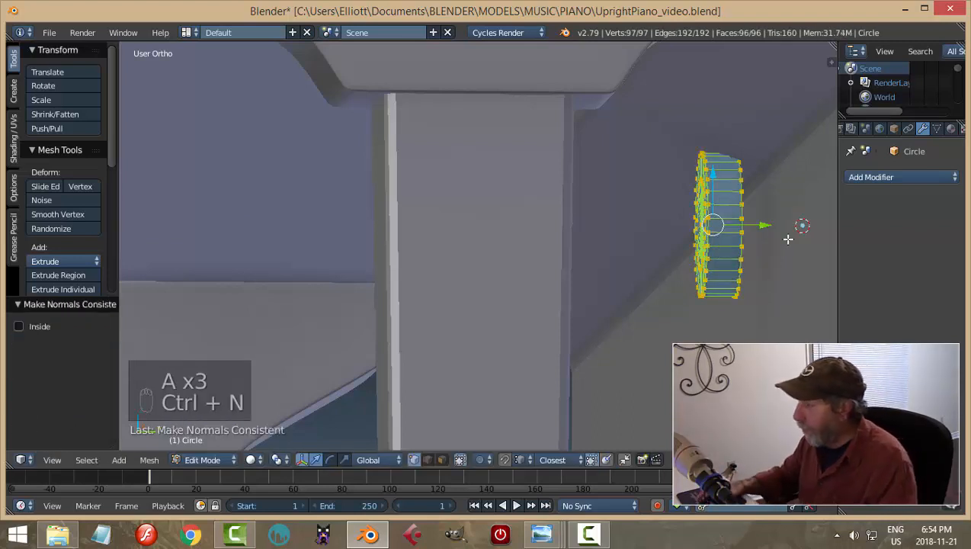
{"action": "key", "text": "a"}
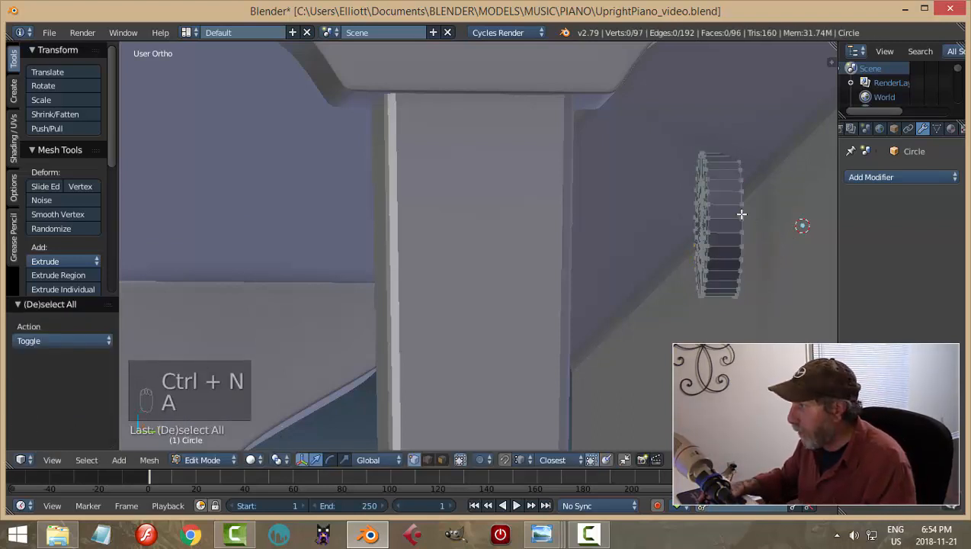
Select the knob's rear edge loop, shift it slightly further along Y, and return to Object Mode
{"action": "right_click", "coordinate": [737, 223], "text": "alt"}
{"action": "left_click_drag", "start_coordinate": [798, 229], "coordinate": [797, 232]}
{"action": "key", "text": "a"}
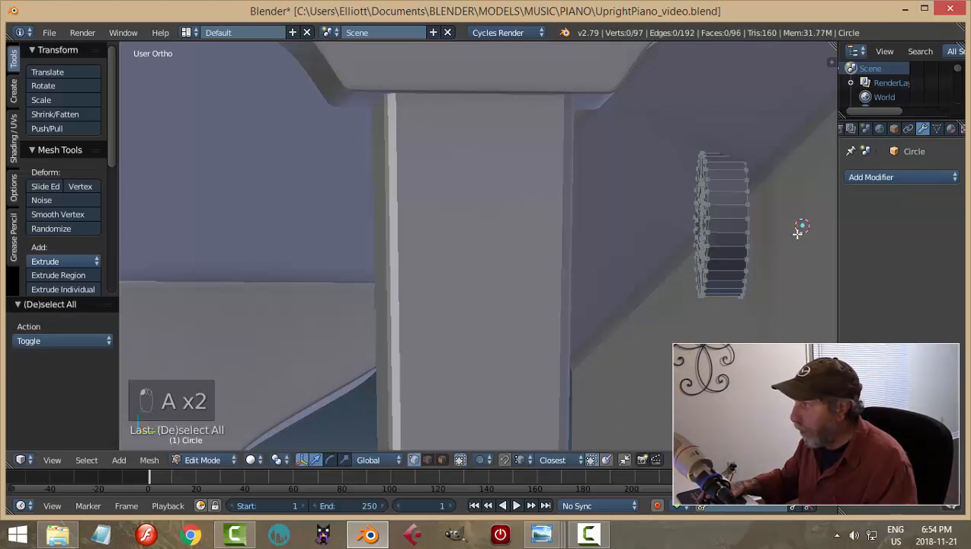
{"action": "key", "text": "Tab"}
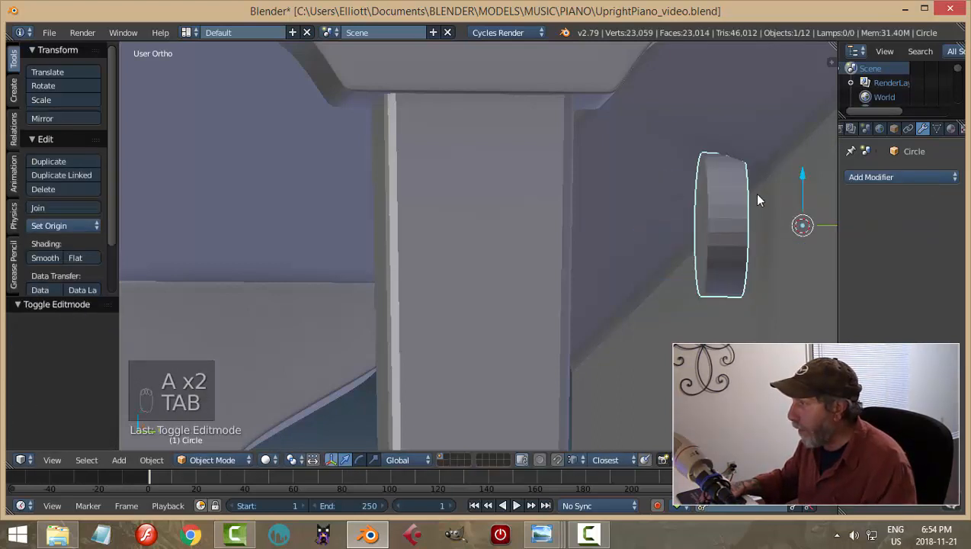
Lower the knob along Z below the panel's overhang and move it about -0.099 along Y
{"action": "left_click_drag", "start_coordinate": [801, 180], "coordinate": [802, 232]}
{"action": "middle_click_drag", "start_coordinate": [802, 233], "coordinate": [763, 257]}
{"action": "scroll", "coordinate": [806, 273], "scroll_direction": "down", "scroll_amount": 2}
{"action": "left_click_drag", "start_coordinate": [764, 257], "coordinate": [703, 266]}
{"action": "mouse_move", "coordinate": [710, 290]}
{"action": "middle_mouse_down"}
{"action": "mouse_move", "coordinate": [691, 289]}
{"action": "mouse_move", "coordinate": [705, 285]}
{"action": "middle_mouse_up"}
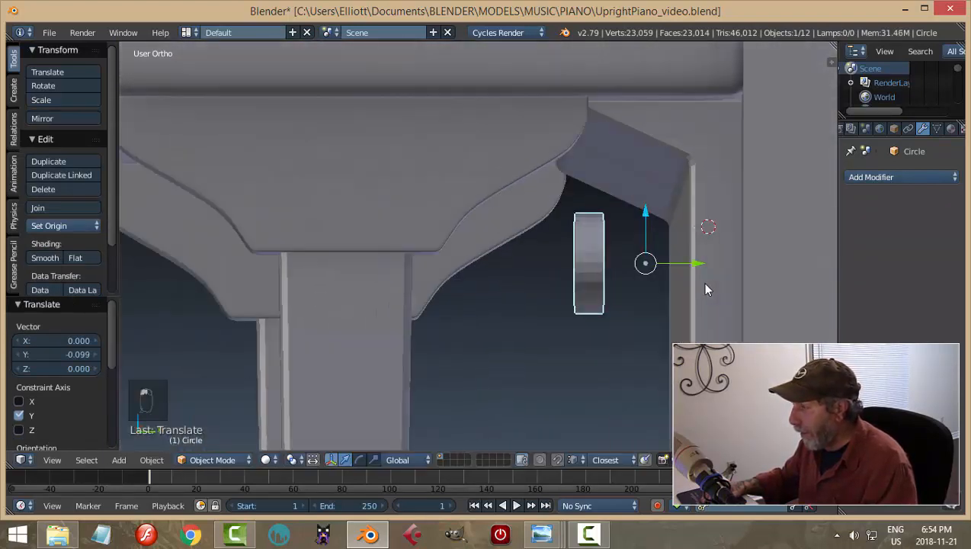
Move the knob about -1.3 along Y so it stands clear in front of the piano
{"action": "left_click_drag", "start_coordinate": [700, 264], "coordinate": [518, 306]}
{"action": "middle_click_drag", "start_coordinate": [517, 306], "coordinate": [517, 303]}
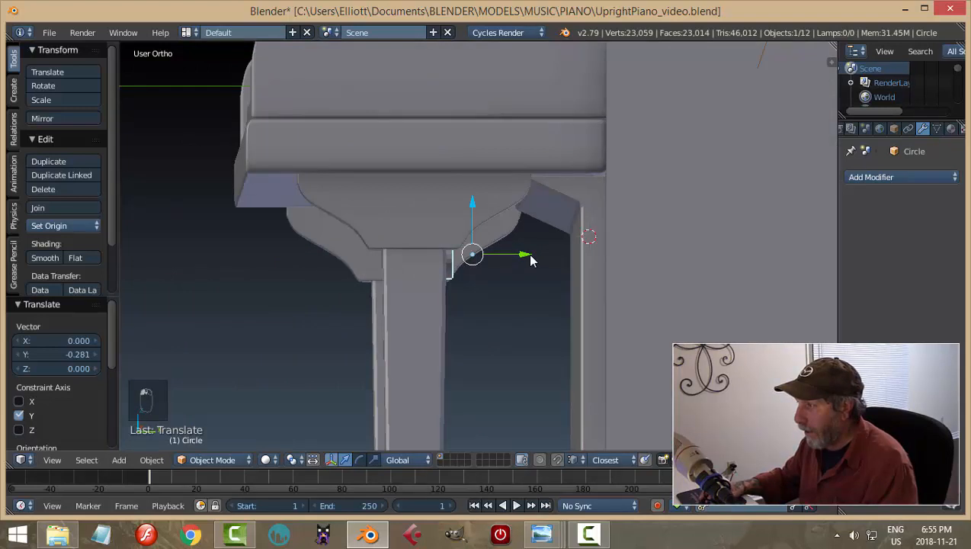
{"action": "left_click_drag", "start_coordinate": [531, 260], "coordinate": [229, 288]}
{"action": "middle_click_drag", "start_coordinate": [229, 288], "coordinate": [419, 340]}
{"action": "scroll", "coordinate": [421, 340], "scroll_direction": "up", "scroll_amount": 6}
{"action": "middle_click_drag", "start_coordinate": [593, 329], "coordinate": [572, 355]}
Set the knob's origin to its geometry
{"action": "left_click", "coordinate": [69, 225]}
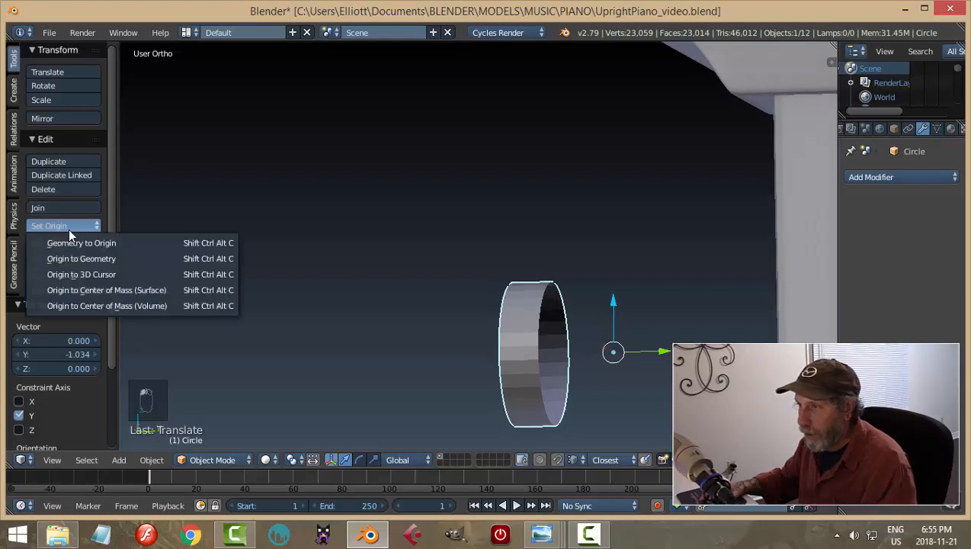
{"action": "left_click", "coordinate": [78, 259]}
{"action": "middle_click_drag", "start_coordinate": [481, 314], "coordinate": [548, 338]}
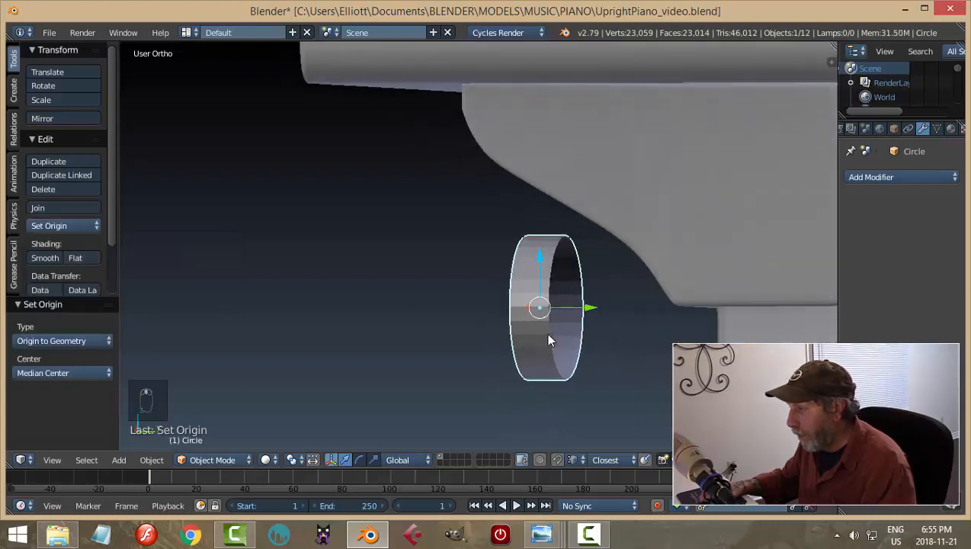
In Edit Mode, extrude the knob's rear edge loop and scale the new loop inward to about half size
{"action": "key", "text": "Tab"}
{"action": "left_click", "coordinate": [611, 339]}
{"action": "scroll", "coordinate": [578, 343], "scroll_direction": "up", "scroll_amount": 2}
{"action": "right_click", "coordinate": [582, 302], "text": "alt"}
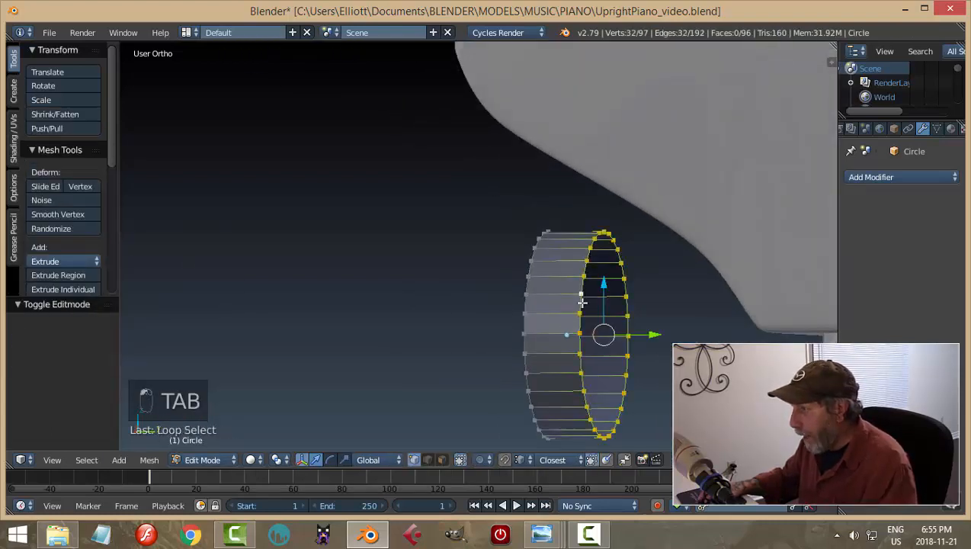
{"action": "key", "text": "e"}
{"action": "key", "text": "s"}
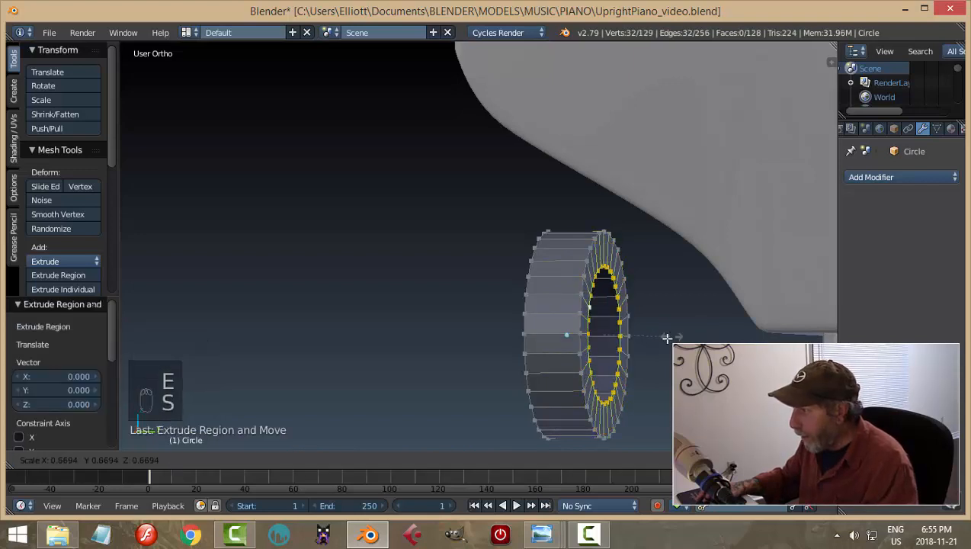
{"action": "left_click", "coordinate": [653, 344]}
Extrude the inner loop about 0.052 along Y to form the knob's stem, and clear the selection
{"action": "key", "text": "e"}
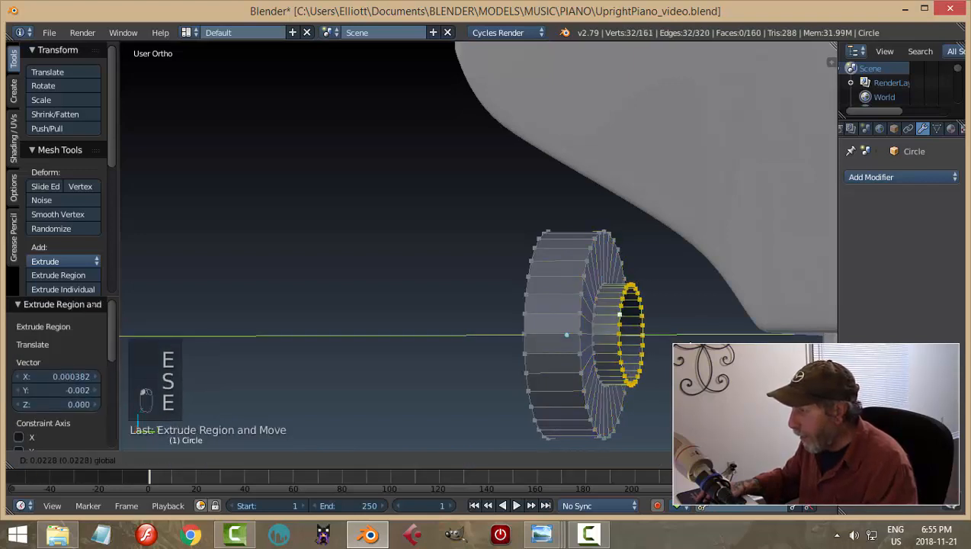
{"action": "left_click_drag", "start_coordinate": [728, 334], "coordinate": [719, 333]}
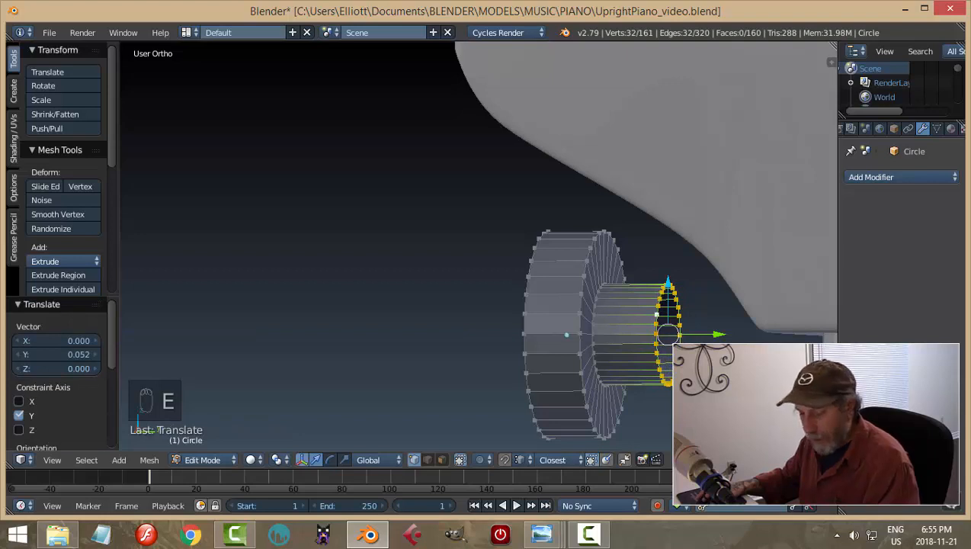
{"action": "key", "text": "a"}
Bevel the front and rear outer edge loops of the knob's head by about 0.012 with 4 segments, and return to Object Mode
{"action": "key", "text": "ctrl+Tab"}
{"action": "left_click", "coordinate": [648, 389]}
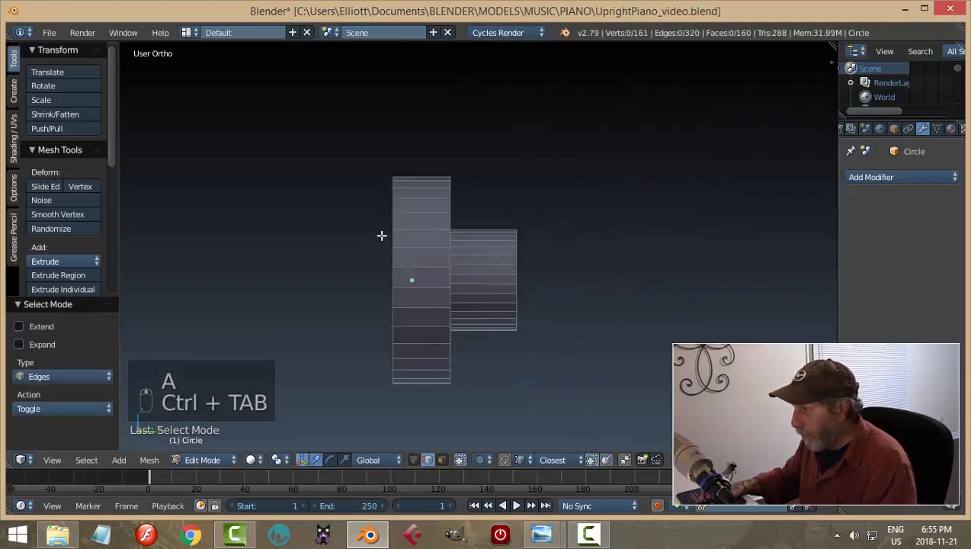
{"action": "right_click", "coordinate": [393, 226], "text": "alt"}
{"action": "right_click", "coordinate": [448, 221], "text": "alt+shift"}
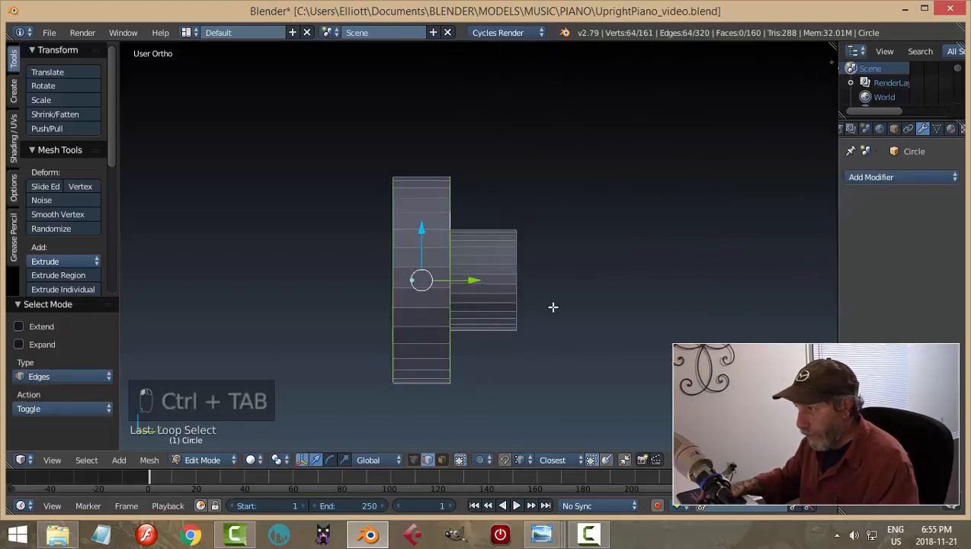
{"action": "middle_click_drag", "start_coordinate": [552, 306], "coordinate": [577, 321]}
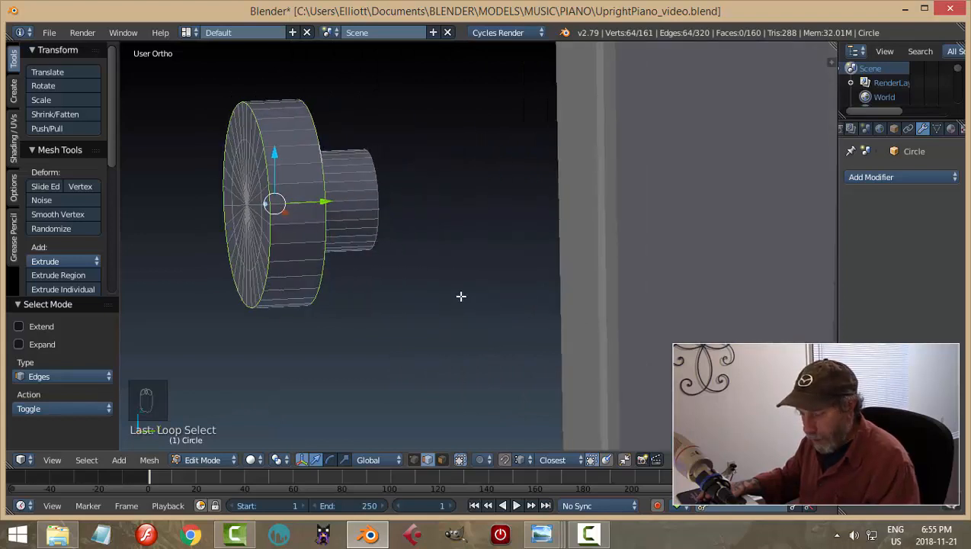
{"action": "key", "text": "ctrl+b"}
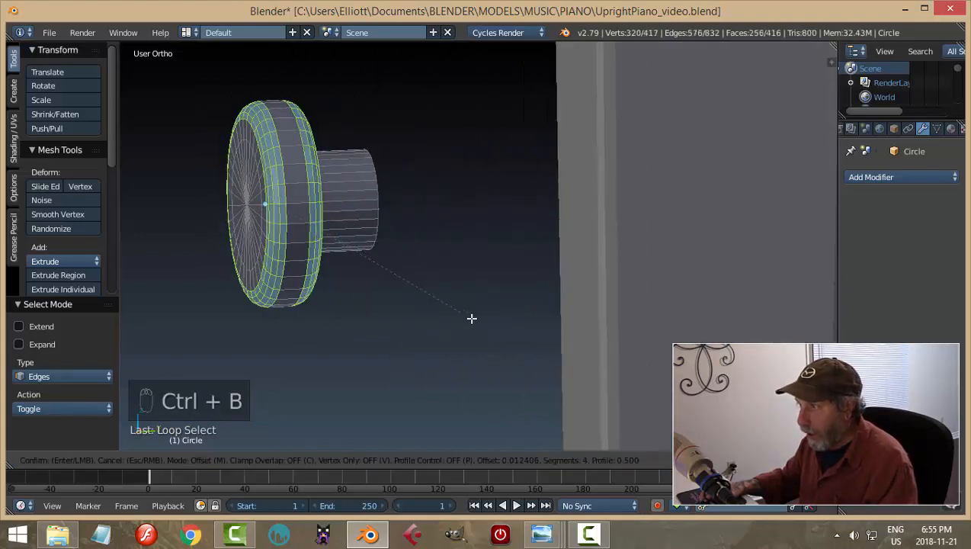
{"action": "left_click", "coordinate": [470, 318]}
{"action": "key", "text": "a"}
{"action": "key", "text": "Tab"}
{"action": "left_click", "coordinate": [397, 317]}
Move the knob back along Y to the lower front panel and fine-tune its depth from the side view
{"action": "scroll", "coordinate": [398, 318], "scroll_direction": "down", "scroll_amount": 4}
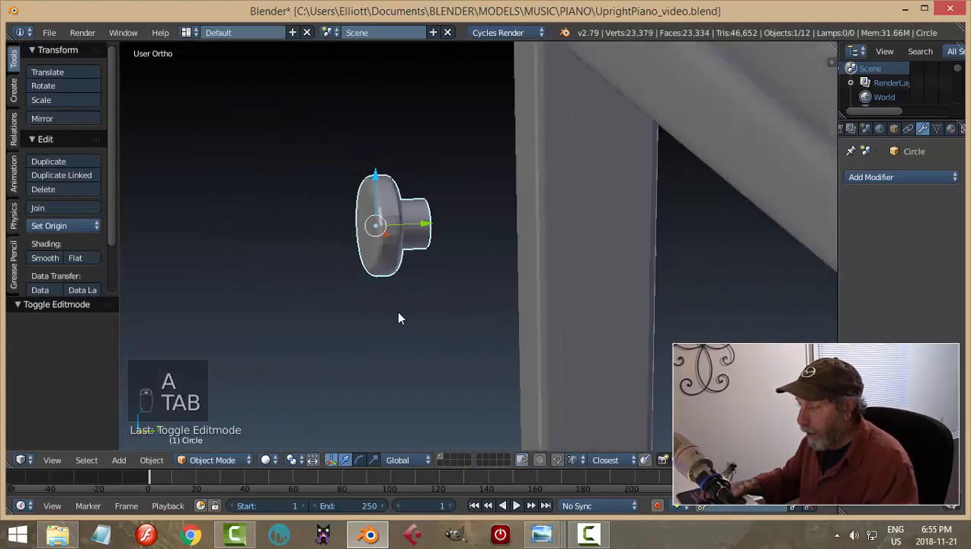
{"action": "middle_click_drag", "start_coordinate": [398, 312], "coordinate": [553, 280]}
{"action": "scroll", "coordinate": [505, 307], "scroll_direction": "down", "scroll_amount": 7}
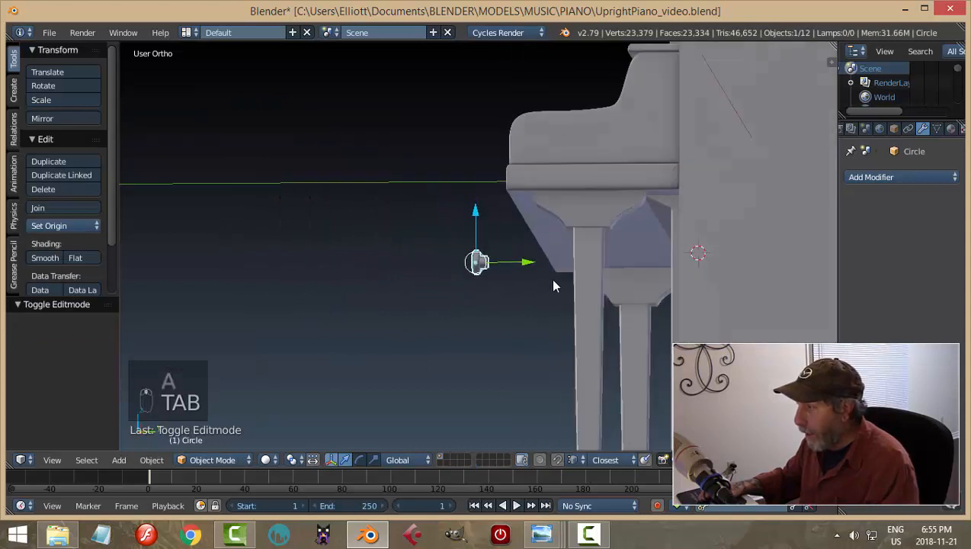
{"action": "key", "text": "g"}
{"action": "key", "text": "y"}
{"action": "left_click", "coordinate": [711, 294]}
{"action": "middle_click_drag", "start_coordinate": [705, 305], "coordinate": [405, 255]}
{"action": "key", "text": "KP_3"}
{"action": "scroll", "coordinate": [712, 309], "scroll_direction": "up", "scroll_amount": 3}
{"action": "left_click_drag", "start_coordinate": [523, 213], "coordinate": [550, 226]}
Apply smooth shading to the knob, deselect it, and save the file
{"action": "middle_click_drag", "start_coordinate": [550, 225], "coordinate": [589, 290]}
{"action": "left_click", "coordinate": [52, 258]}
{"action": "key", "text": "a"}
{"action": "scroll", "coordinate": [471, 281], "scroll_direction": "down", "scroll_amount": 4}
{"action": "scroll", "coordinate": [559, 282], "scroll_direction": "up", "scroll_amount": 5}
{"action": "middle_click_drag", "start_coordinate": [533, 280], "coordinate": [454, 259]}
{"action": "key", "text": "ctrl+s"}
Select the piano's main case object
{"action": "middle_click_drag", "start_coordinate": [516, 260], "coordinate": [449, 265]}
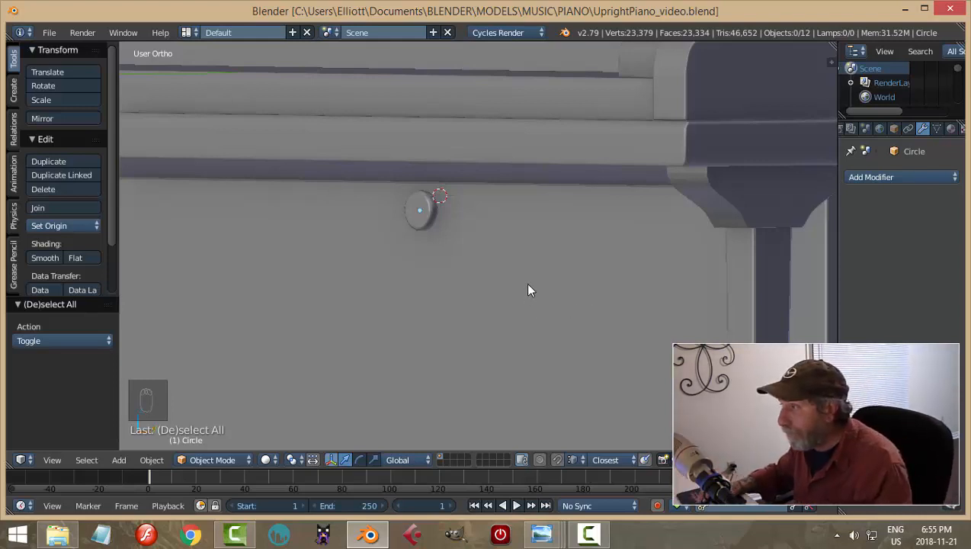
{"action": "scroll", "coordinate": [534, 282], "scroll_direction": "down", "scroll_amount": 5}
{"action": "middle_click_drag", "start_coordinate": [537, 275], "coordinate": [574, 227]}
{"action": "scroll", "coordinate": [644, 255], "scroll_direction": "up", "scroll_amount": 3}
{"action": "middle_click_drag", "start_coordinate": [713, 281], "coordinate": [476, 169], "text": "shift"}
{"action": "scroll", "coordinate": [610, 282], "scroll_direction": "down", "scroll_amount": 4}
{"action": "right_click", "coordinate": [476, 168]}
{"action": "middle_click_drag", "start_coordinate": [714, 203], "coordinate": [700, 208]}
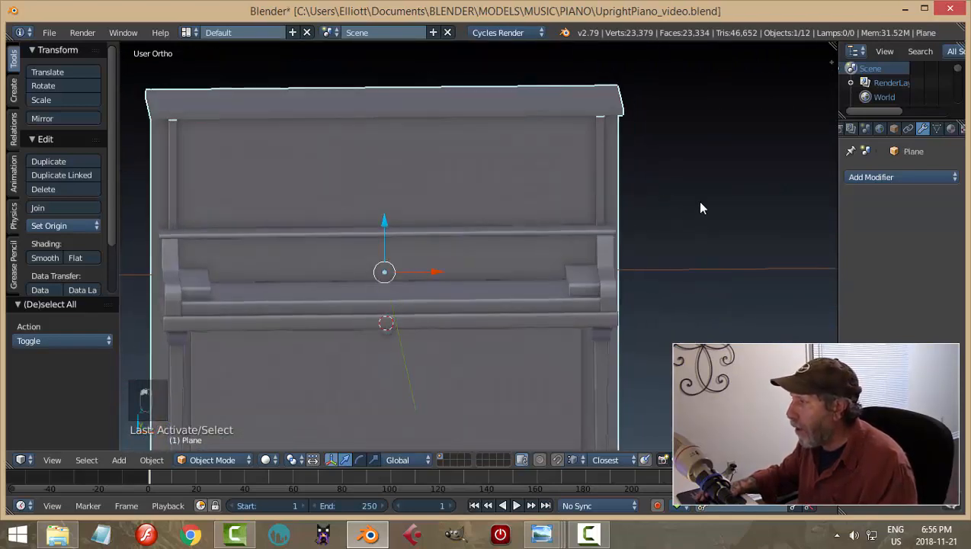
{"action": "key", "text": "Tab"}
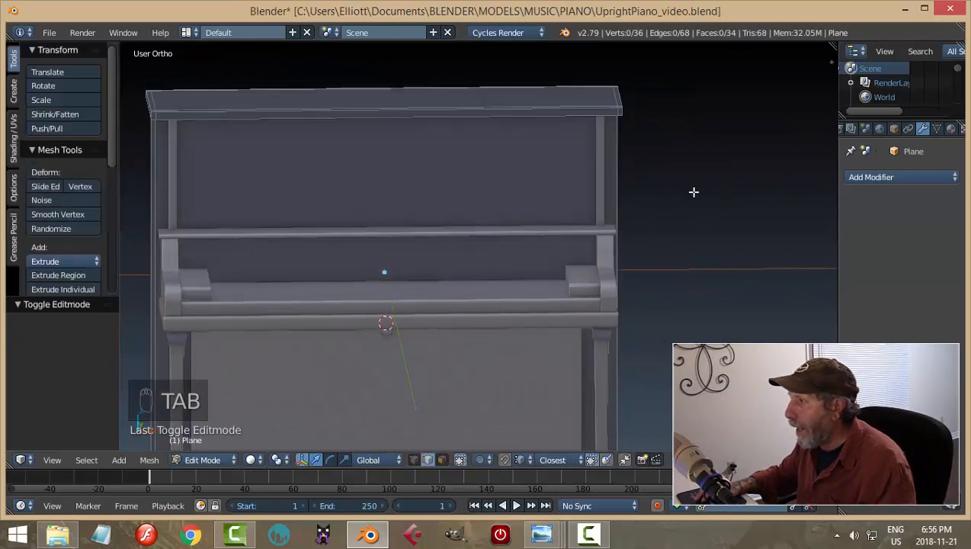
{"action": "scroll", "coordinate": [686, 192], "scroll_direction": "up", "scroll_amount": 1}
{"action": "scroll", "coordinate": [686, 192], "scroll_direction": "down", "scroll_amount": 2}
{"action": "key", "text": "Tab"}
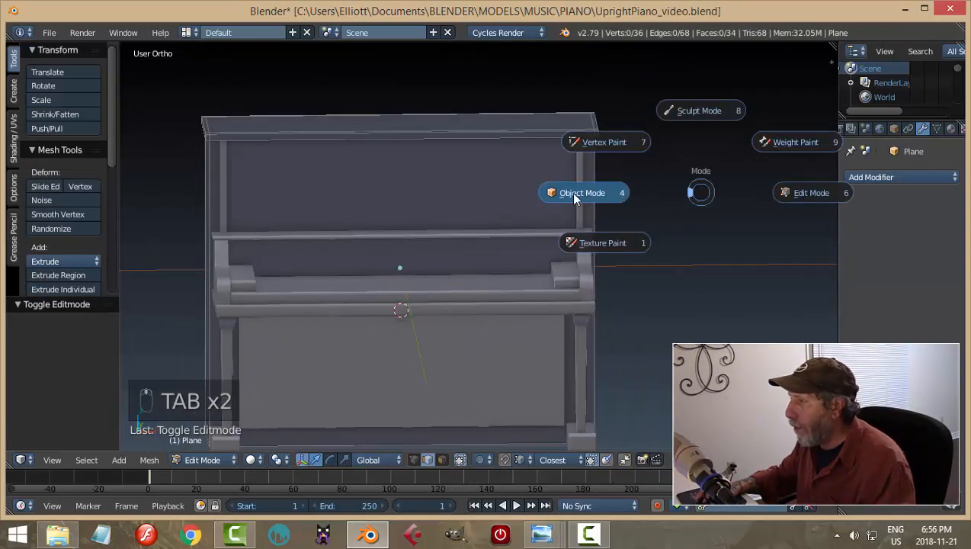
{"action": "left_click", "coordinate": [573, 191]}
Add a Subdivision Surface modifier to the piano case with its view level set to 2
{"action": "left_click", "coordinate": [847, 179]}
{"action": "left_click", "coordinate": [662, 414]}
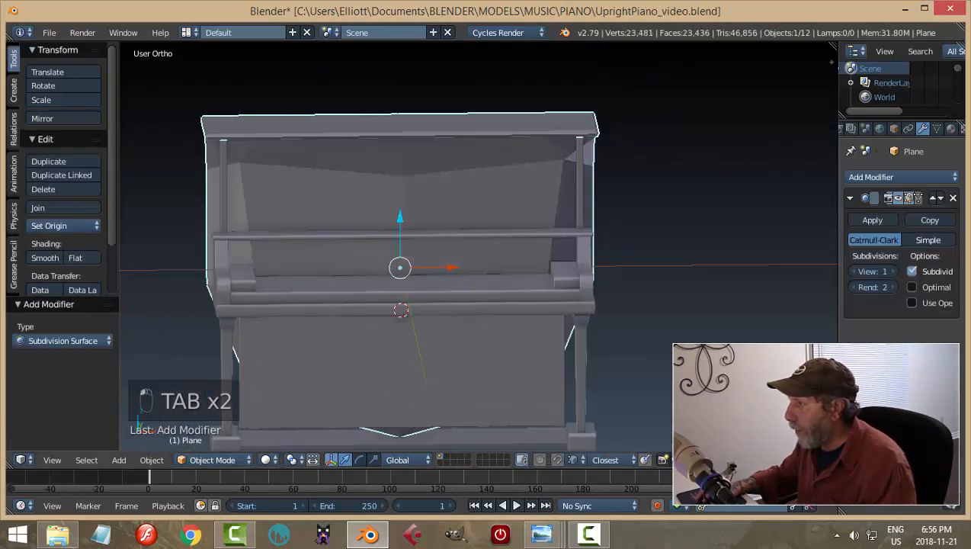
{"action": "left_click", "coordinate": [895, 271]}
{"action": "middle_click_drag", "start_coordinate": [826, 265], "coordinate": [728, 267]}
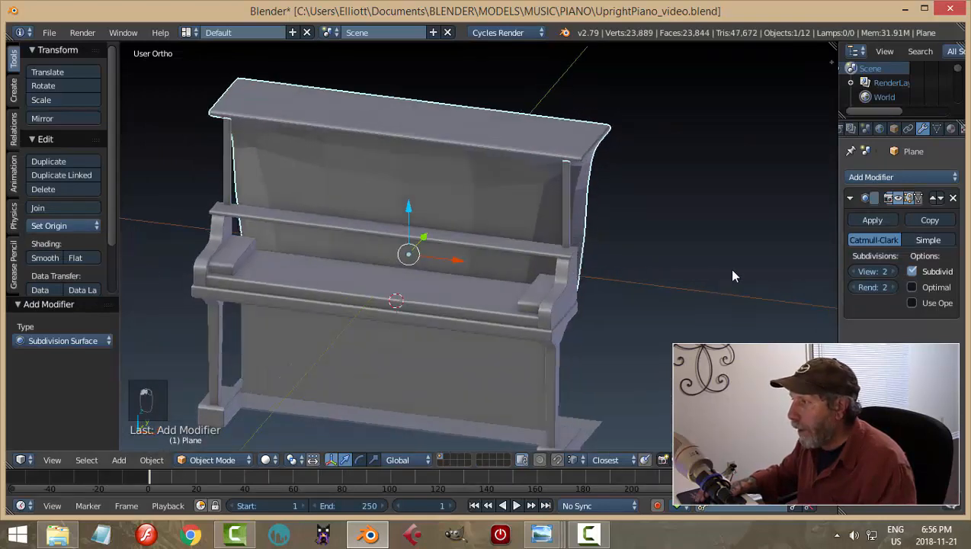
In Edit Mode, add a loop cut with 2 evenly spaced cuts across the width of the case
{"action": "key", "text": "Tab"}
{"action": "left_click", "coordinate": [573, 206]}
{"action": "middle_click_drag", "start_coordinate": [647, 216], "coordinate": [531, 142]}
{"action": "scroll", "coordinate": [500, 159], "scroll_direction": "up", "scroll_amount": 2}
{"action": "key", "text": "ctrl+r"}
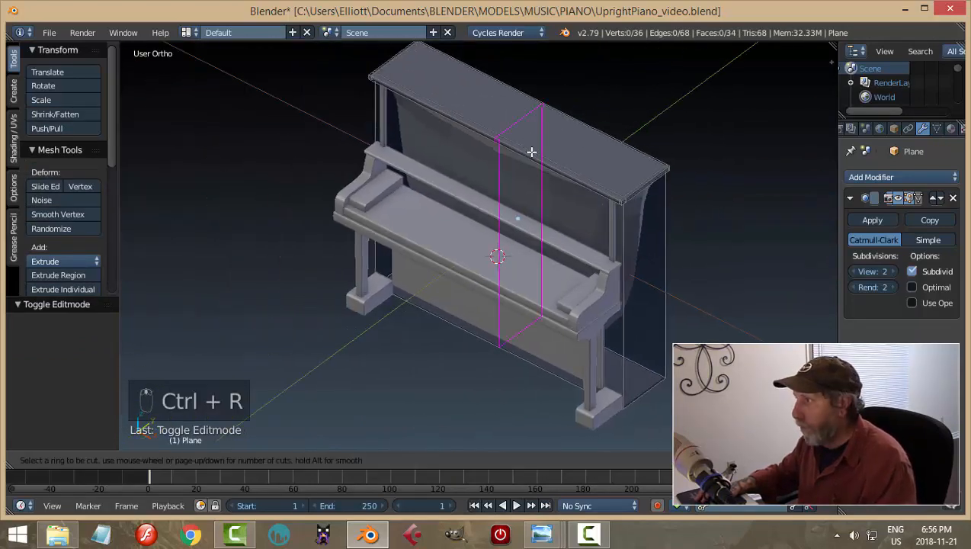
{"action": "scroll", "coordinate": [529, 152], "scroll_direction": "down", "scroll_amount": 1}
{"action": "left_click", "coordinate": [529, 151]}
{"action": "left_click", "coordinate": [529, 152]}
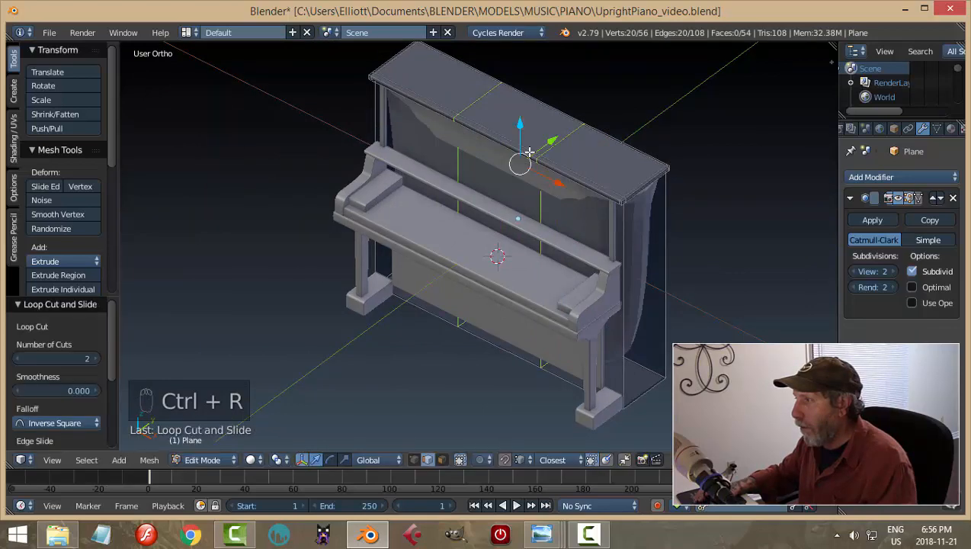
Scale the two new loops apart by about 2.966 along X, close to the case's side walls, and clear the selection
{"action": "middle_click_drag", "start_coordinate": [550, 185], "coordinate": [594, 182]}
{"action": "key", "text": "s"}
{"action": "key", "text": "x"}
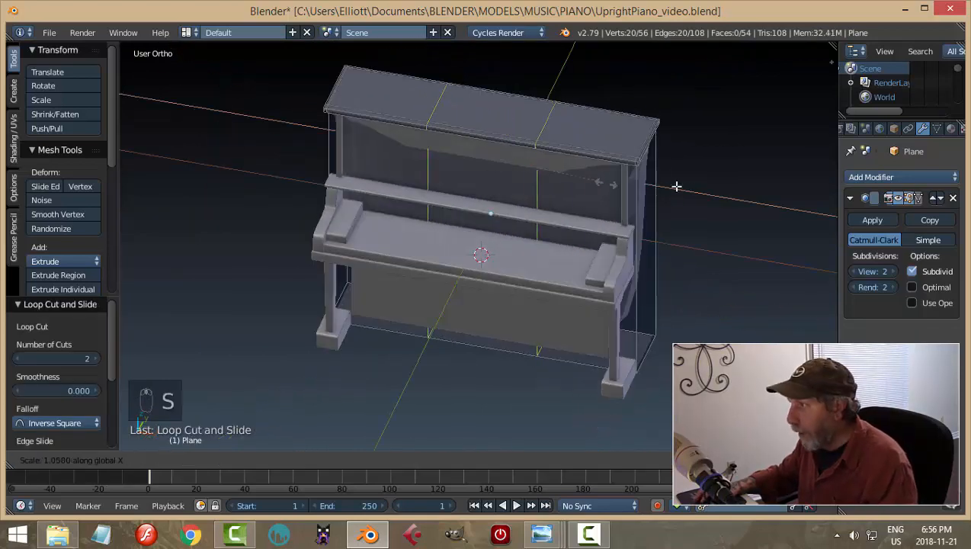
{"action": "left_click", "coordinate": [800, 193]}
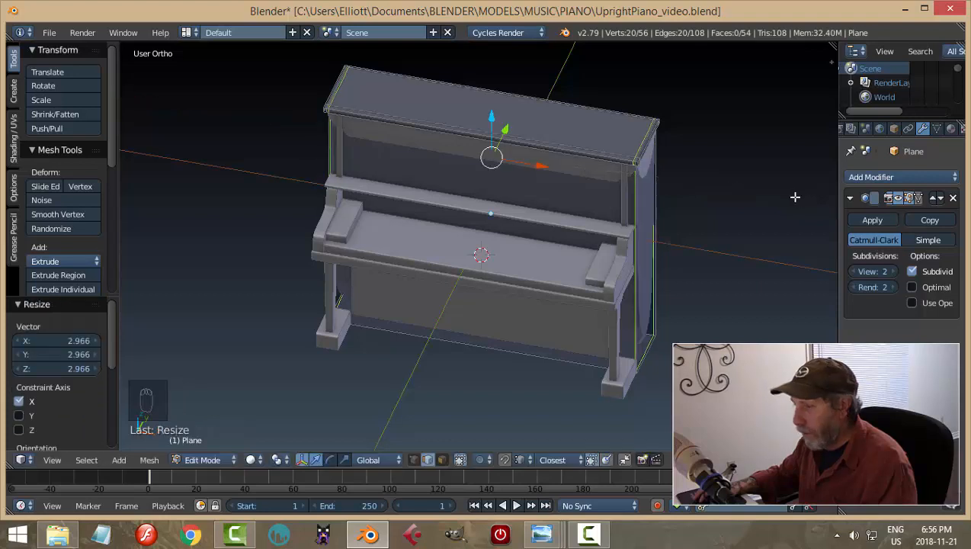
{"action": "key", "text": "a"}
Add horizontal edge loops around the case body, one just under the lid and one close to the base
{"action": "middle_click_drag", "start_coordinate": [713, 212], "coordinate": [645, 182]}
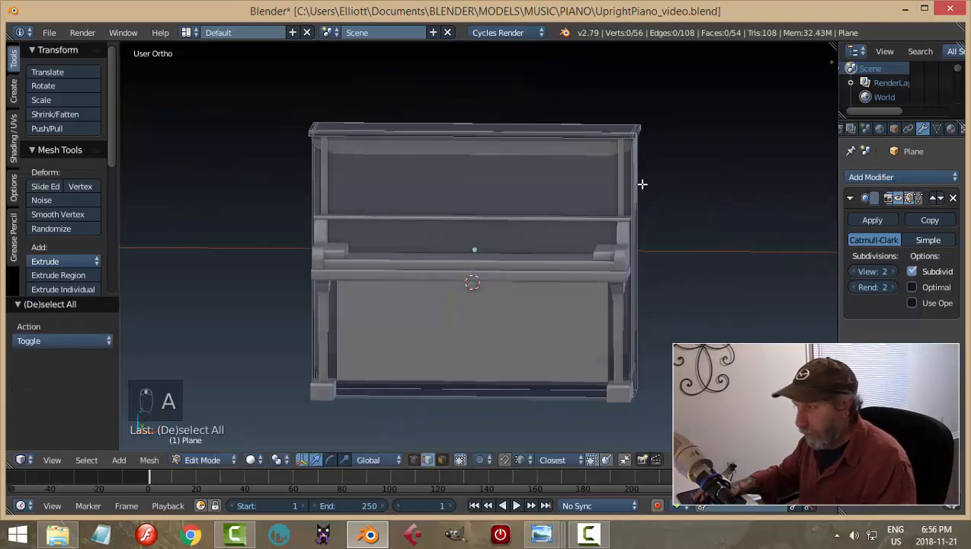
{"action": "key", "text": "ctrl+r"}
{"action": "left_click", "coordinate": [641, 183]}
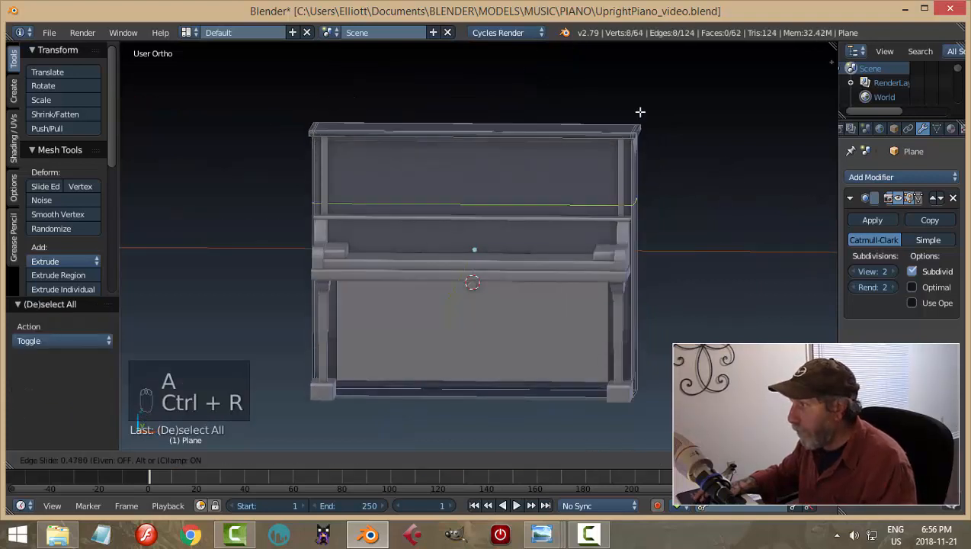
{"action": "left_click", "coordinate": [651, 56]}
{"action": "key", "text": "ctrl+r"}
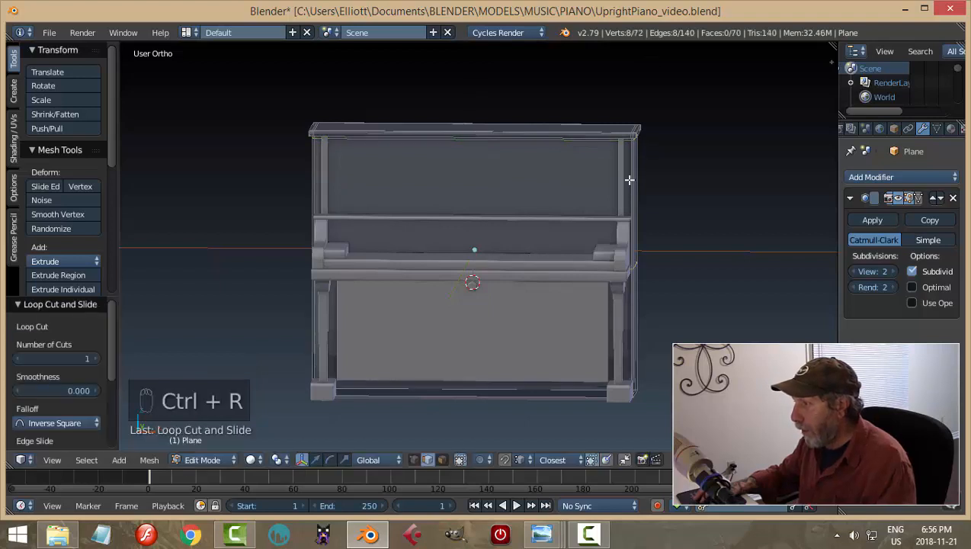
{"action": "left_click", "coordinate": [628, 180]}
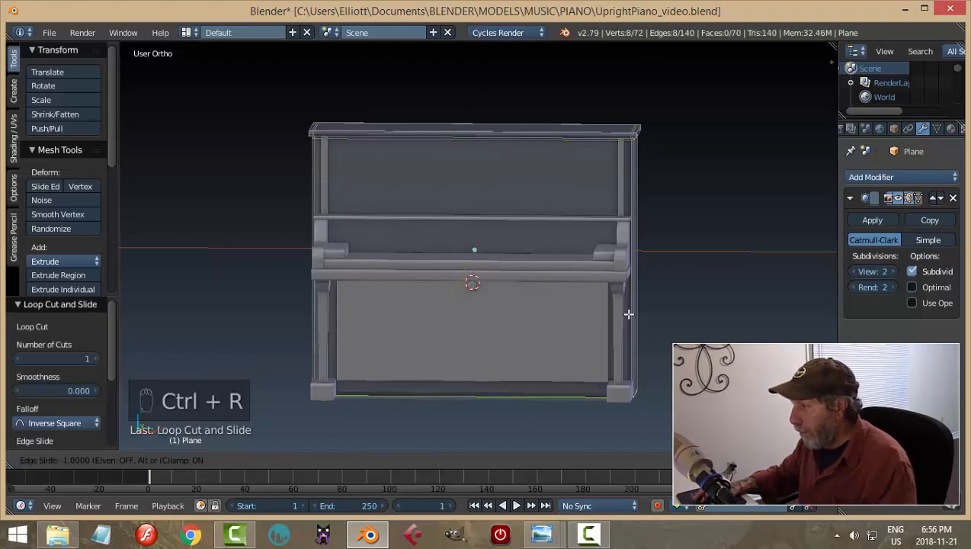
{"action": "left_click", "coordinate": [633, 307]}
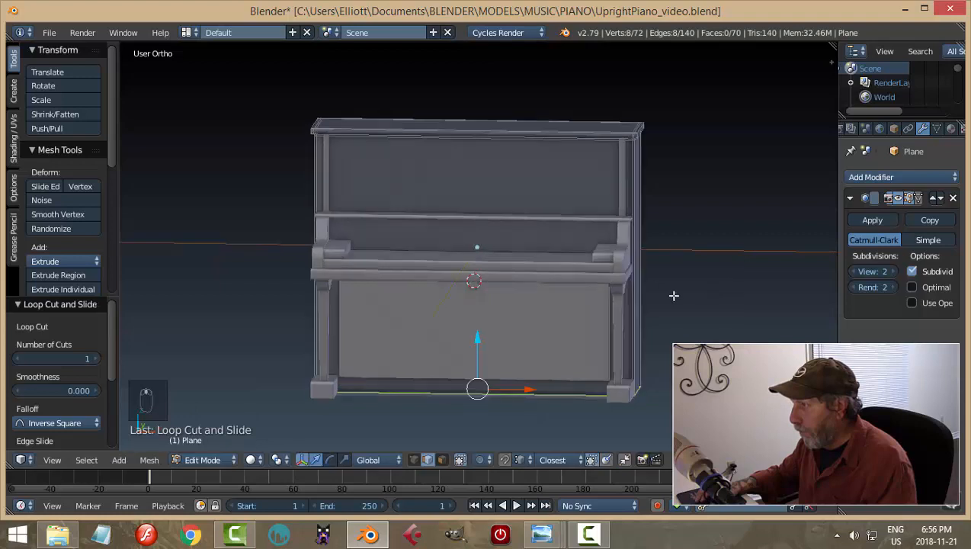
Add edge loops close to the front and back edges of the case, and return to Object Mode
{"action": "middle_click_drag", "start_coordinate": [673, 293], "coordinate": [556, 155]}
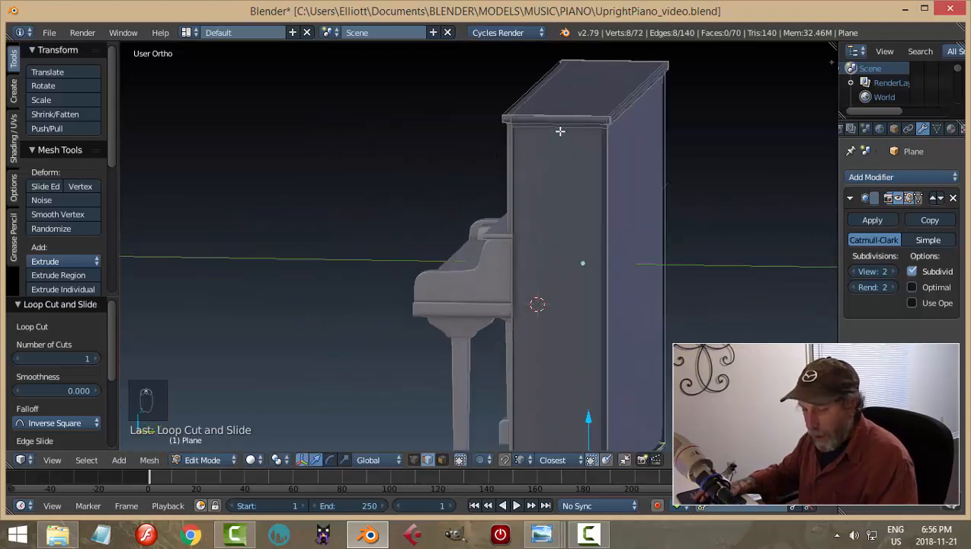
{"action": "key", "text": "ctrl+r"}
{"action": "left_click", "coordinate": [560, 131]}
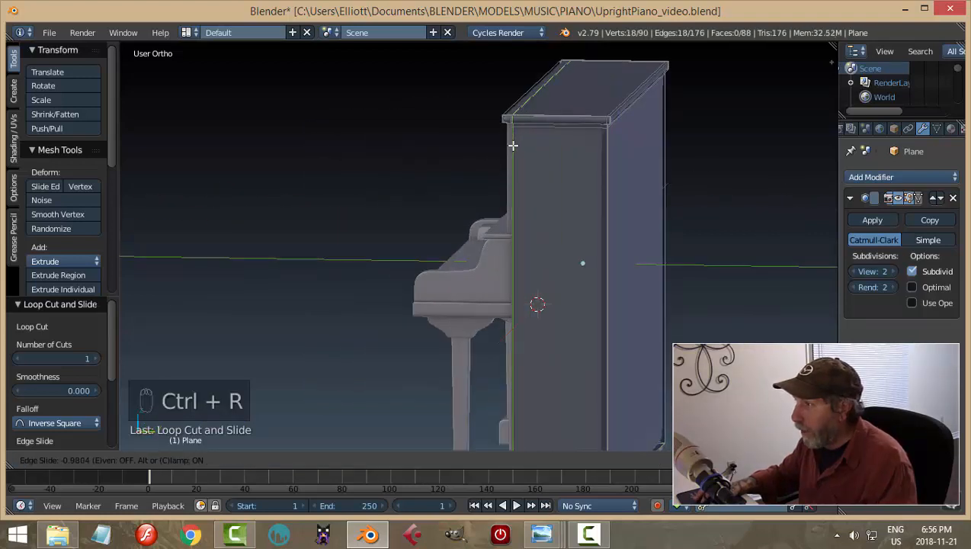
{"action": "left_click", "coordinate": [516, 145]}
{"action": "key", "text": "ctrl+r"}
{"action": "left_click", "coordinate": [556, 126]}
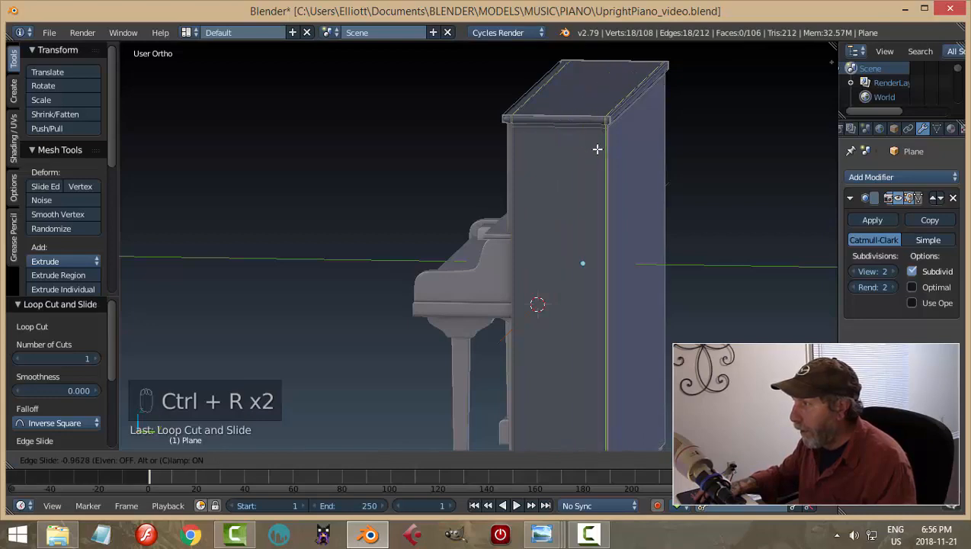
{"action": "left_click", "coordinate": [665, 147]}
{"action": "middle_click_drag", "start_coordinate": [665, 147], "coordinate": [803, 180]}
{"action": "key", "text": "a"}
{"action": "key", "text": "Tab"}
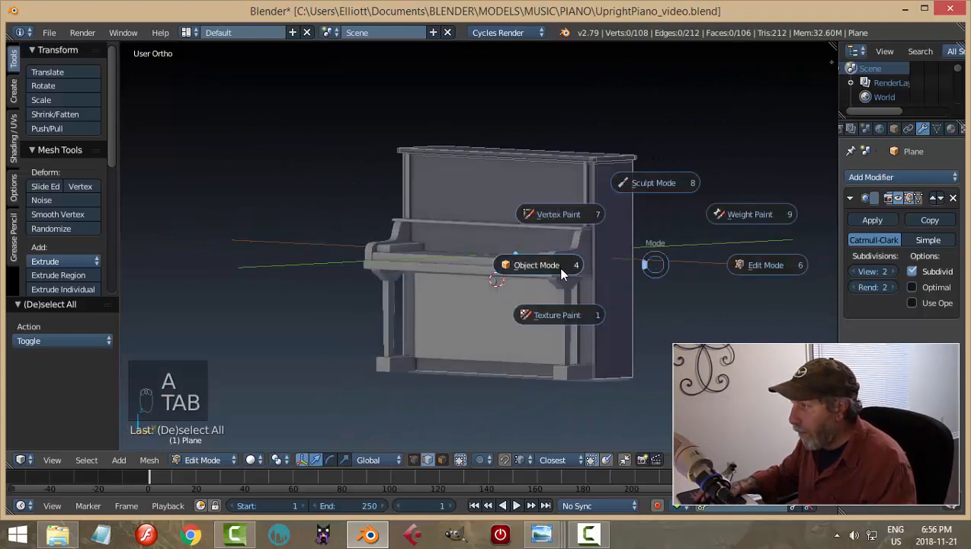
{"action": "left_click", "coordinate": [561, 271]}
Apply smooth shading to the piano case and clear the selection
{"action": "middle_click_drag", "start_coordinate": [563, 272], "coordinate": [648, 268]}
{"action": "key", "text": "a"}
{"action": "scroll", "coordinate": [661, 221], "scroll_direction": "up", "scroll_amount": 1}
{"action": "middle_click_drag", "start_coordinate": [667, 184], "coordinate": [477, 300]}
{"action": "scroll", "coordinate": [477, 299], "scroll_direction": "up", "scroll_amount": 8}
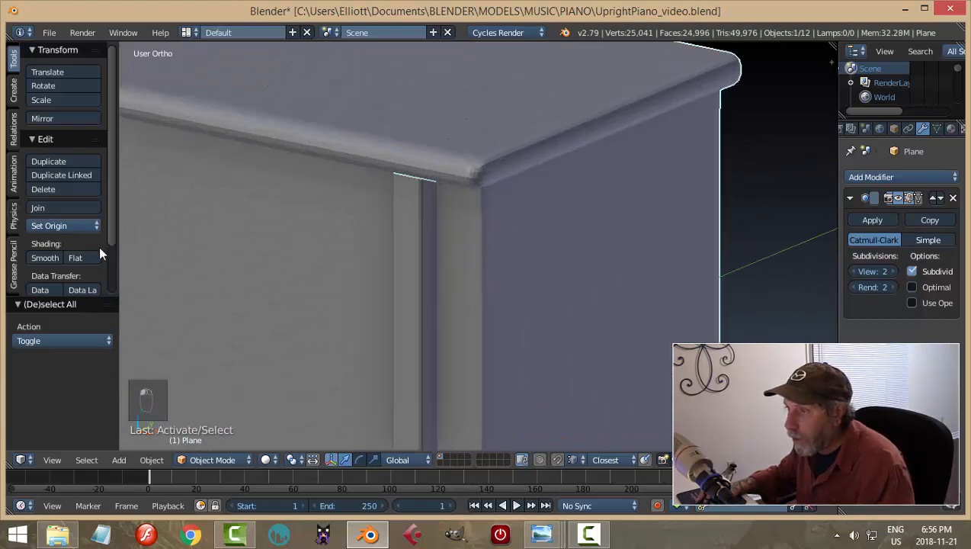
{"action": "left_click", "coordinate": [46, 258]}
{"action": "key", "text": "a"}
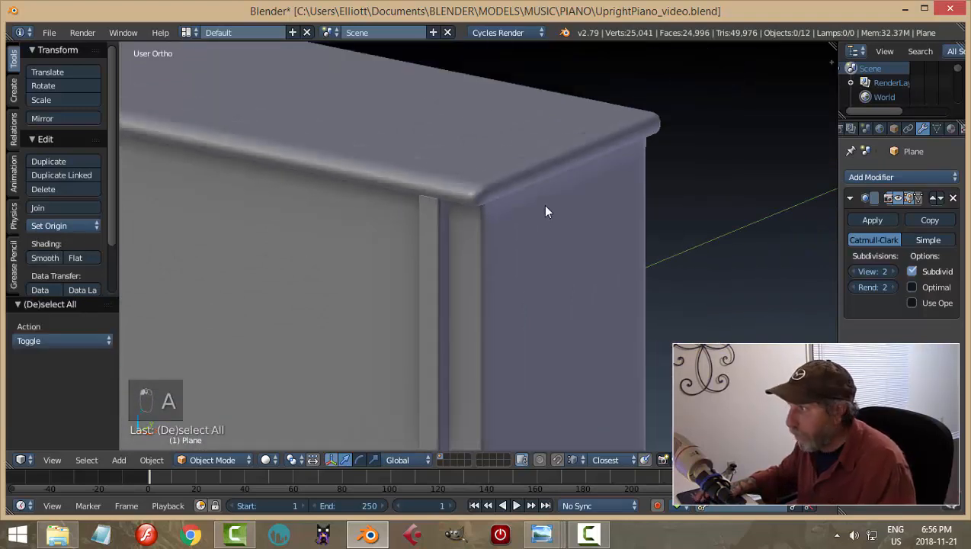
In Edit Mode on the case, add a horizontal edge loop around the lid's rim, sliding it toward the lid's top edge
{"action": "middle_click_drag", "start_coordinate": [546, 211], "coordinate": [559, 221]}
{"action": "right_click", "coordinate": [569, 257]}
{"action": "key", "text": "Tab"}
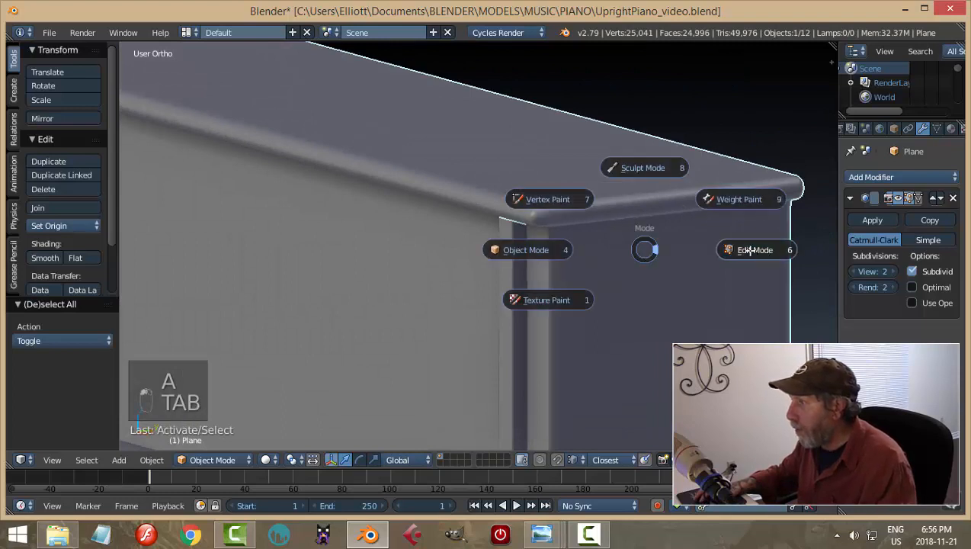
{"action": "left_click", "coordinate": [736, 250]}
{"action": "middle_click_drag", "start_coordinate": [689, 262], "coordinate": [467, 204]}
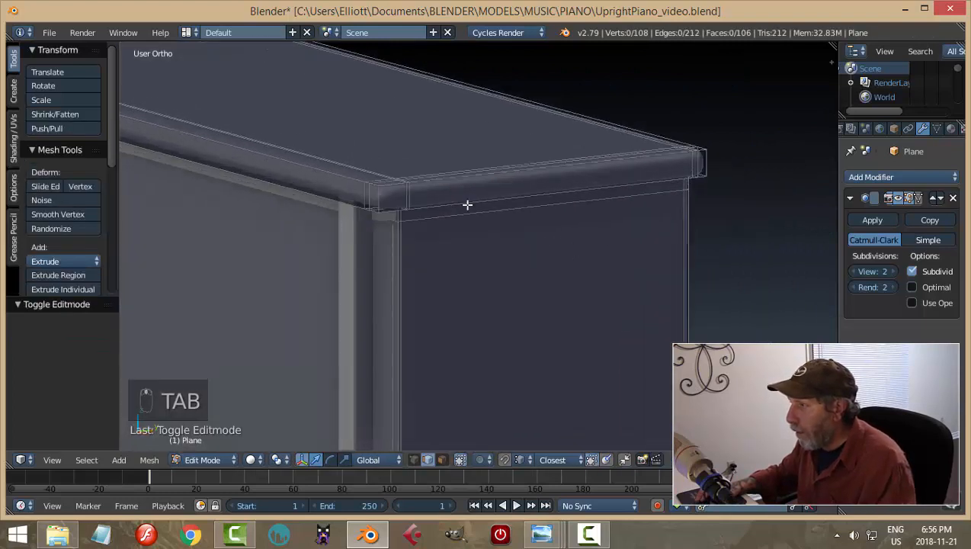
{"action": "key", "text": "ctrl+r"}
{"action": "left_click", "coordinate": [407, 196]}
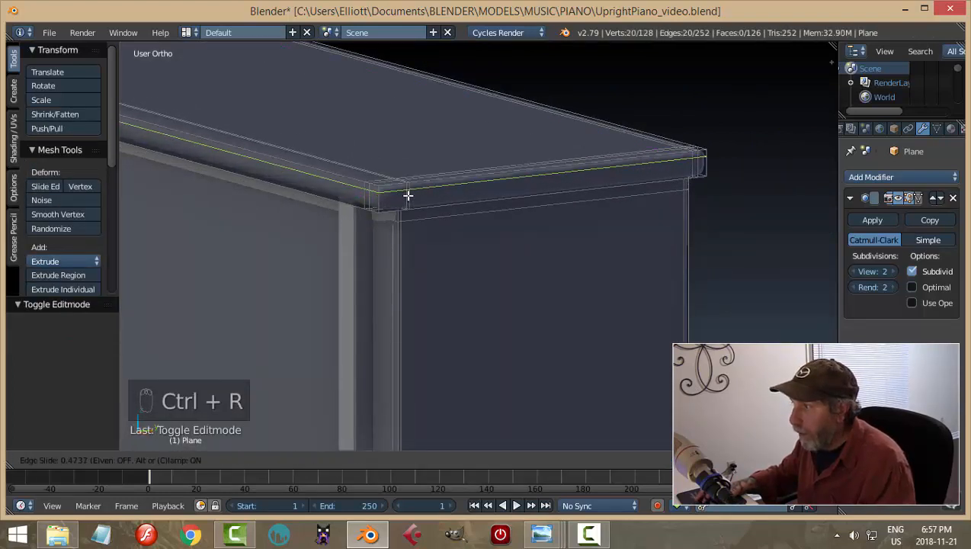
Add edge loops around the rim of the piano's lid, one near its upper edge and one near its lower edge
{"action": "left_click", "coordinate": [408, 195]}
{"action": "key", "text": "ctrl+r"}
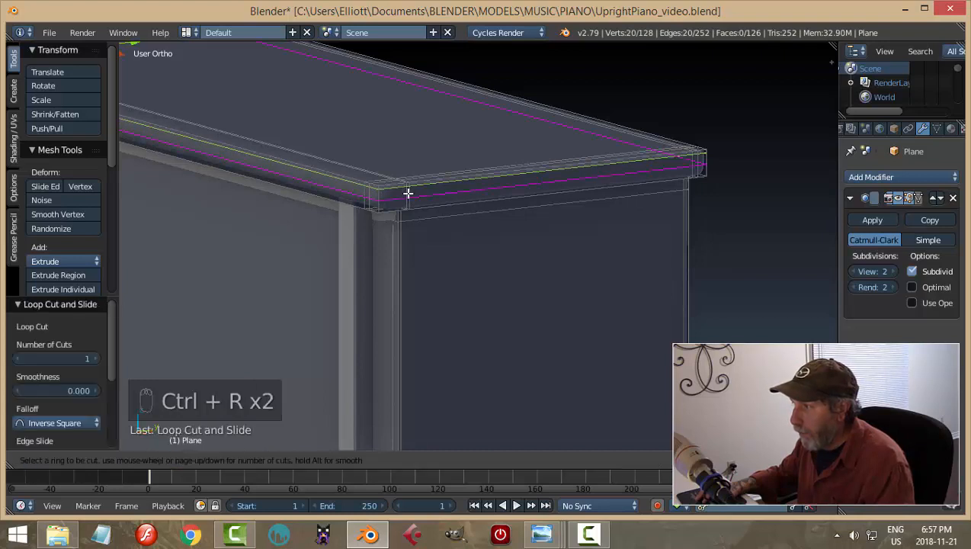
{"action": "left_click", "coordinate": [409, 198]}
{"action": "left_click", "coordinate": [409, 201]}
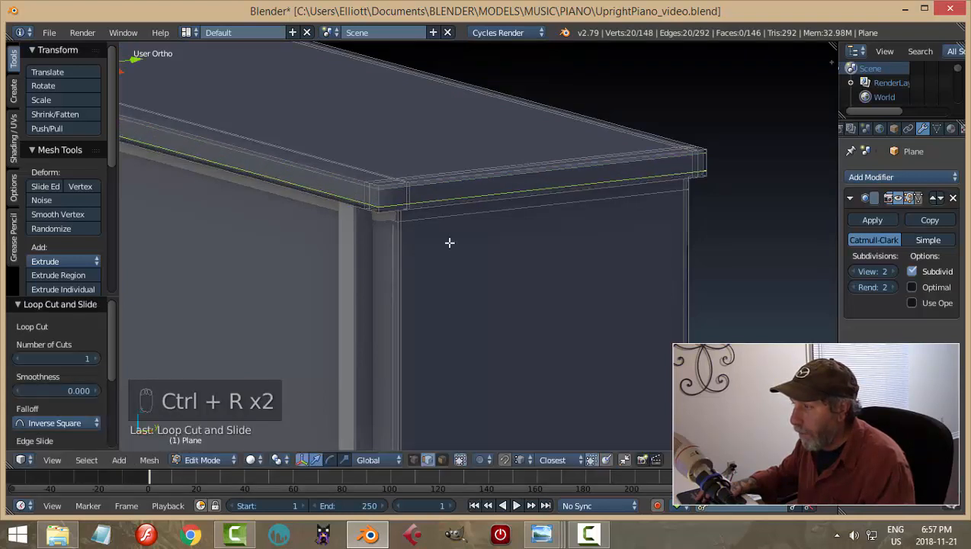
Add an edge loop around the piano case directly beneath the lid overhang
{"action": "middle_click_drag", "start_coordinate": [449, 241], "coordinate": [470, 245]}
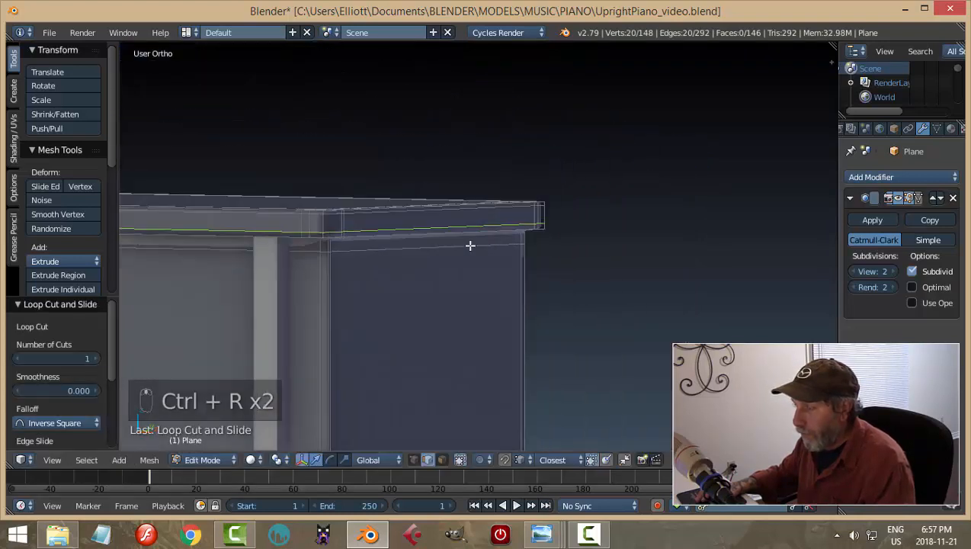
{"action": "key", "text": "ctrl+r"}
{"action": "left_click", "coordinate": [329, 243]}
{"action": "left_click", "coordinate": [382, 249]}
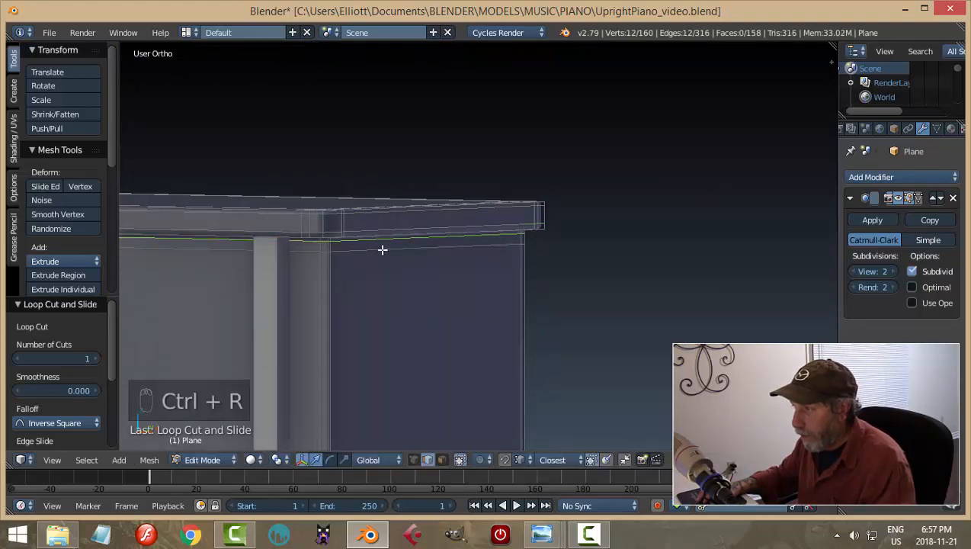
Move the existing edge loop below the lid slightly upward along Z and return to object mode with nothing selected
{"action": "key", "text": "a"}
{"action": "left_click", "coordinate": [387, 251], "text": "alt"}
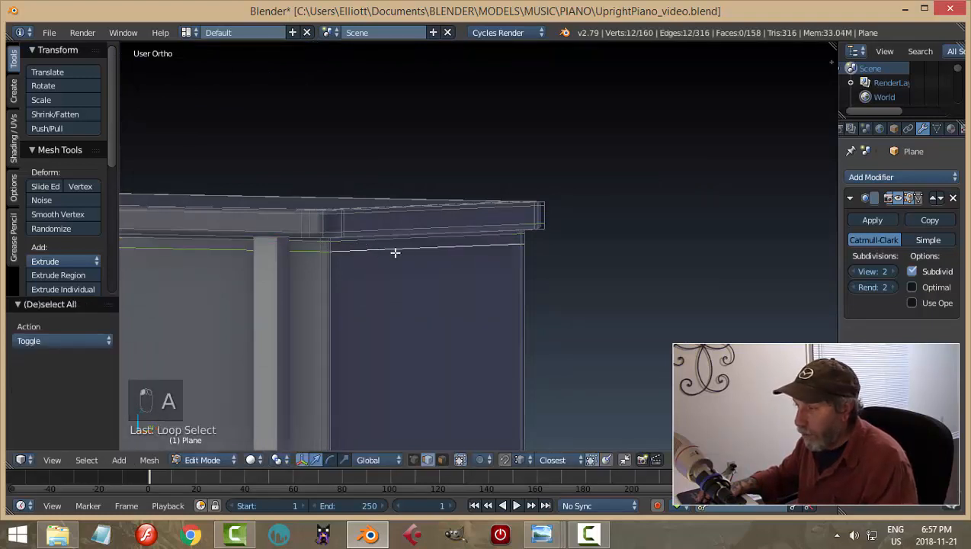
{"action": "key", "text": "g"}
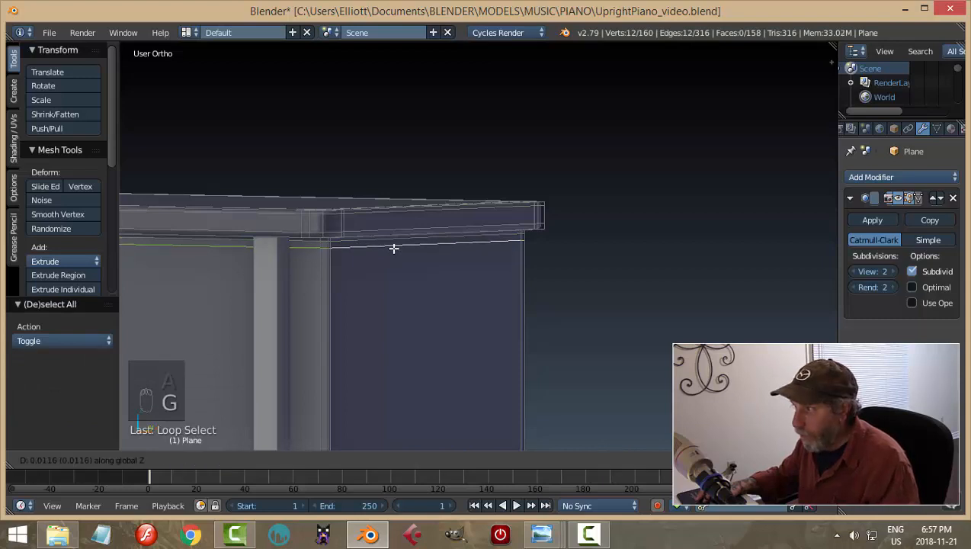
{"action": "left_click", "coordinate": [393, 246]}
{"action": "key", "text": "a"}
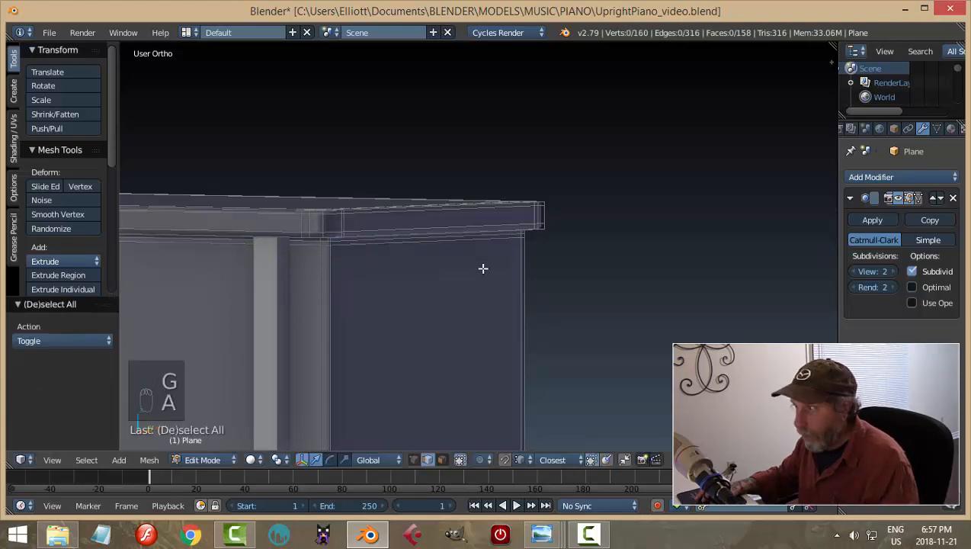
{"action": "key", "text": "Tab"}
{"action": "key", "text": "a"}
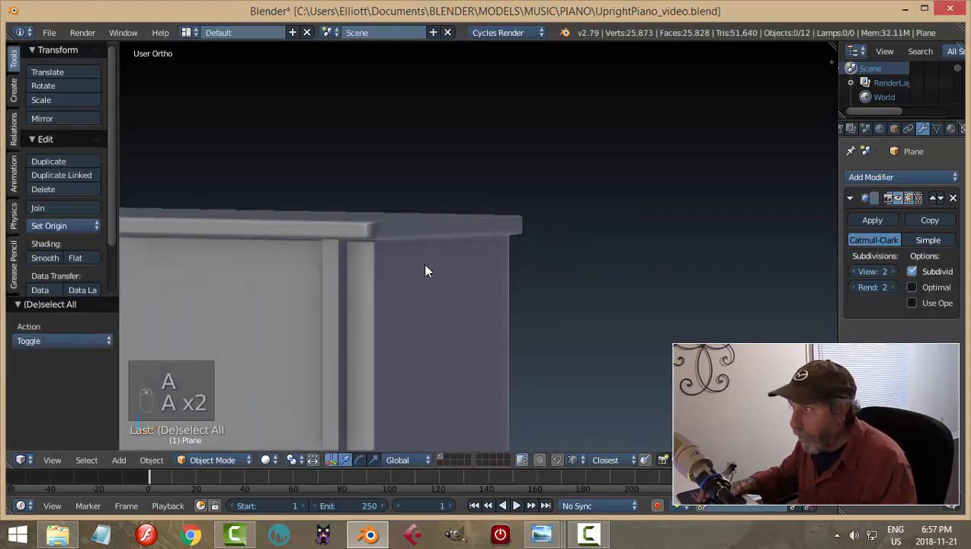
Add an edge loop around the bottom of the piano case close to its lower edge and leave edit mode
{"action": "middle_click_drag", "start_coordinate": [427, 269], "coordinate": [525, 46]}
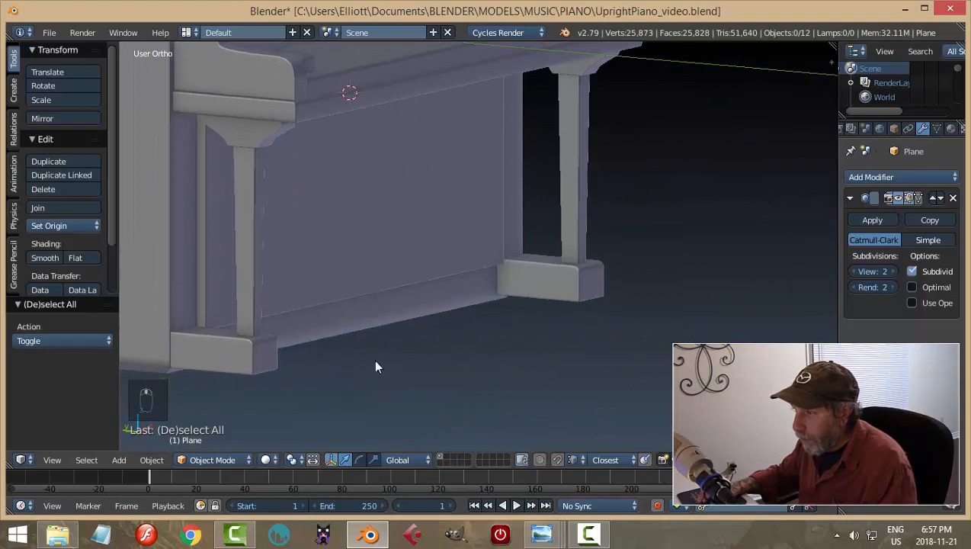
{"action": "middle_click_drag", "start_coordinate": [374, 359], "coordinate": [525, 317], "text": "shift"}
{"action": "right_click", "coordinate": [431, 278]}
{"action": "key", "text": "Tab"}
{"action": "scroll", "coordinate": [406, 345], "scroll_direction": "up", "scroll_amount": 2}
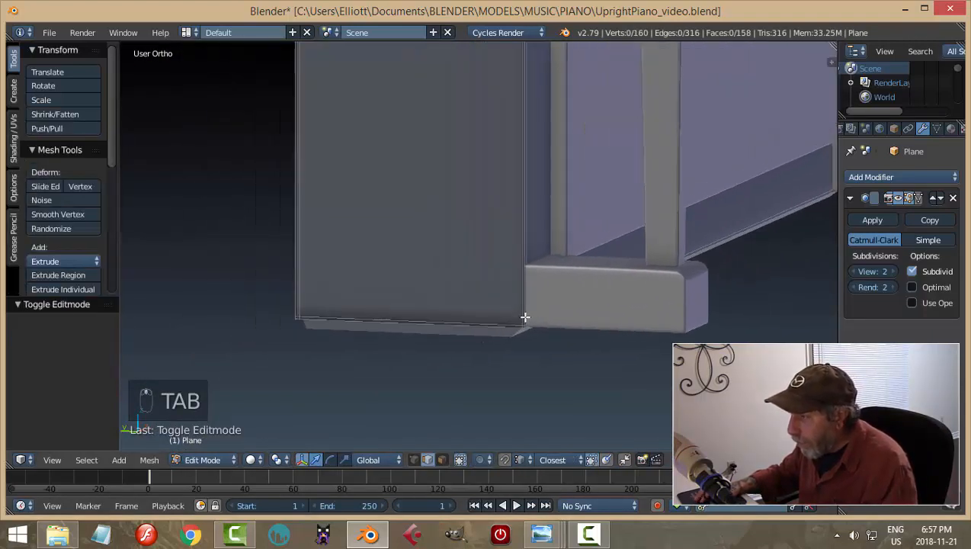
{"action": "key", "text": "ctrl+r"}
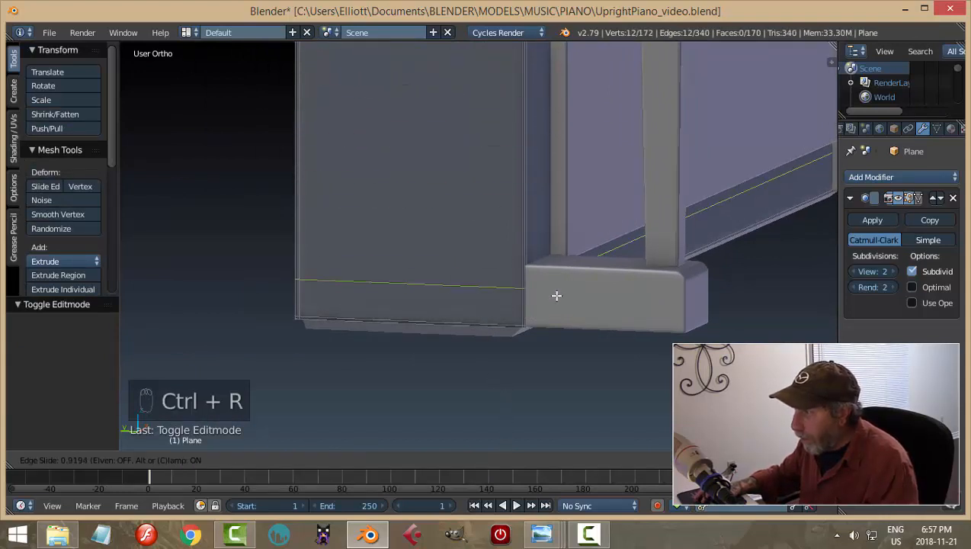
{"action": "left_click", "coordinate": [559, 321]}
{"action": "key", "text": "a"}
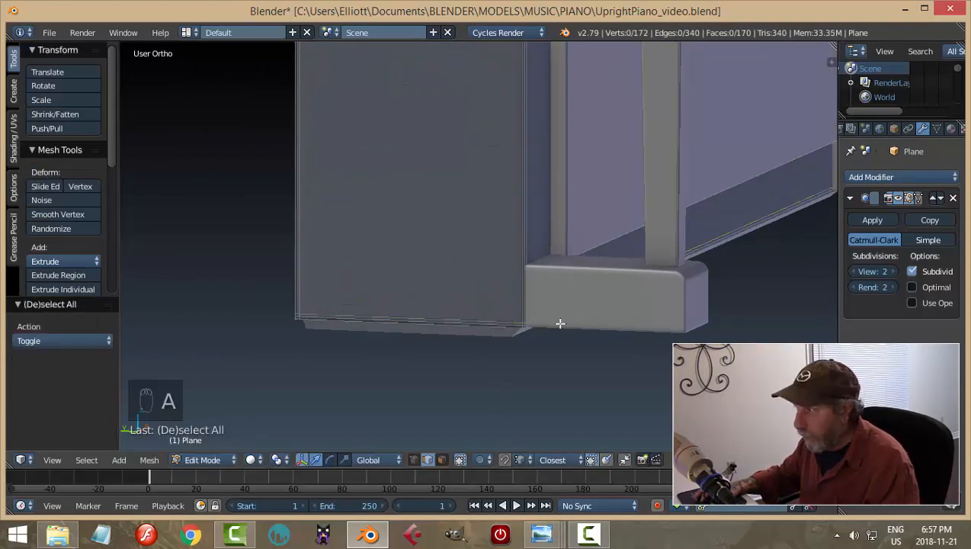
{"action": "key", "text": "Tab"}
{"action": "left_click", "coordinate": [486, 326]}
{"action": "middle_click_drag", "start_coordinate": [802, 291], "coordinate": [545, 249]}
{"action": "key", "text": "a"}
{"action": "key", "text": "a"}
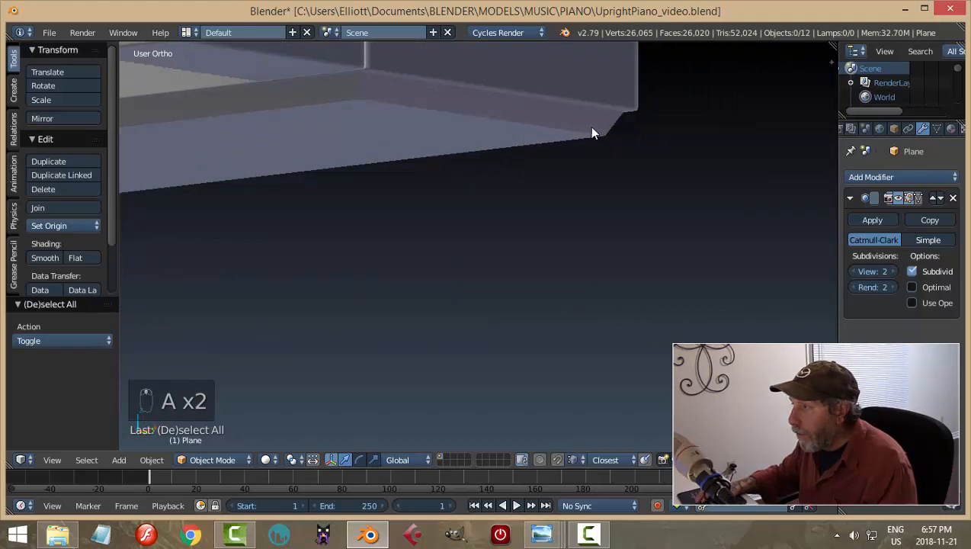
Check the base piece under the piano case and save the file
{"action": "middle_click_drag", "start_coordinate": [592, 133], "coordinate": [672, 130]}
{"action": "right_click", "coordinate": [714, 169]}
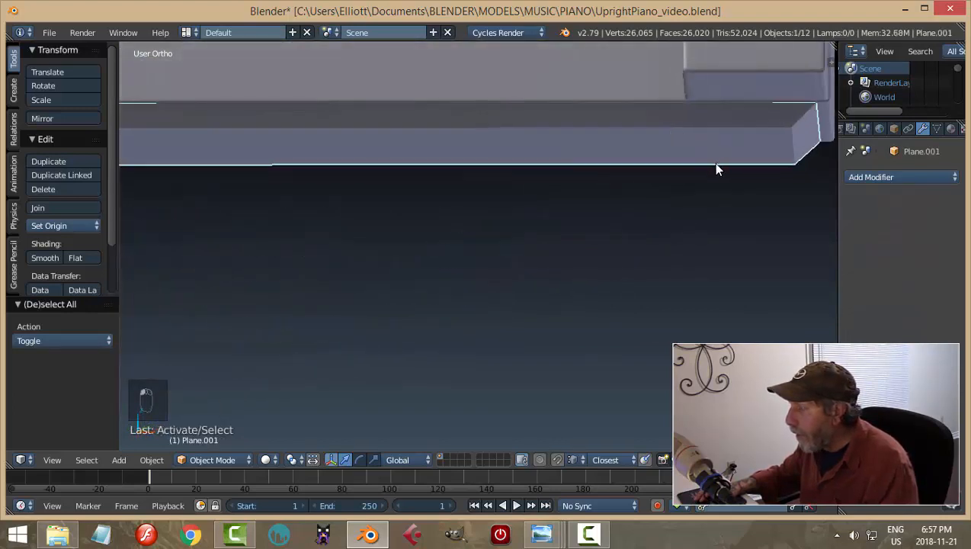
{"action": "middle_click_drag", "start_coordinate": [712, 162], "coordinate": [632, 240]}
{"action": "key", "text": "a"}
{"action": "key", "text": "ctrl+s"}
{"action": "left_click", "coordinate": [579, 188]}
Put the piano case into edit mode with edge selection
{"action": "scroll", "coordinate": [632, 240], "scroll_direction": "down", "scroll_amount": 5}
{"action": "middle_click_drag", "start_coordinate": [568, 234], "coordinate": [638, 194]}
{"action": "scroll", "coordinate": [638, 246], "scroll_direction": "up", "scroll_amount": 5}
{"action": "scroll", "coordinate": [638, 193], "scroll_direction": "down", "scroll_amount": 1}
{"action": "middle_click_drag", "start_coordinate": [695, 111], "coordinate": [681, 205], "text": "shift"}
{"action": "right_click", "coordinate": [680, 206]}
{"action": "middle_click_drag", "start_coordinate": [533, 145], "coordinate": [610, 205]}
{"action": "key", "text": "Tab"}
{"action": "left_click", "coordinate": [701, 199]}
{"action": "scroll", "coordinate": [612, 214], "scroll_direction": "up", "scroll_amount": 3}
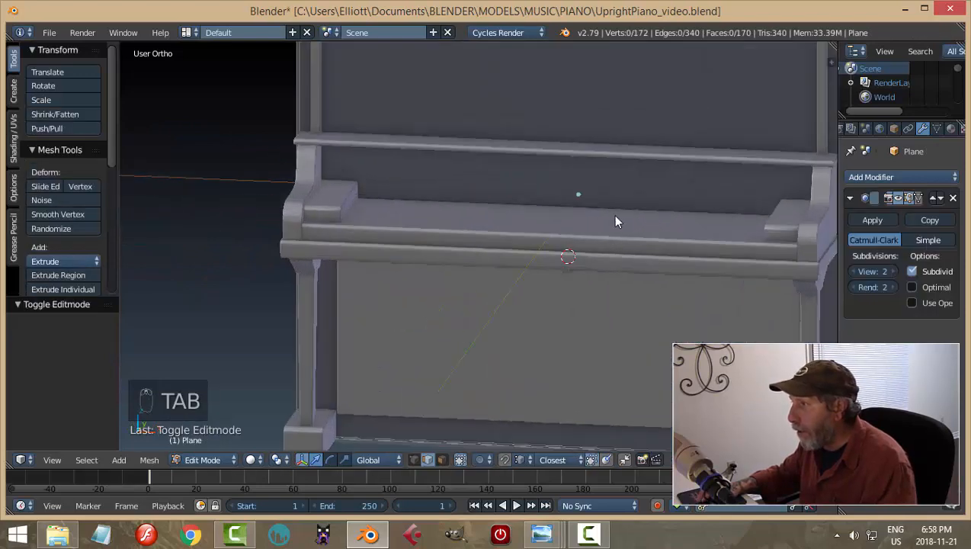
{"action": "key", "text": "ctrl+Tab"}
{"action": "left_click", "coordinate": [614, 164]}
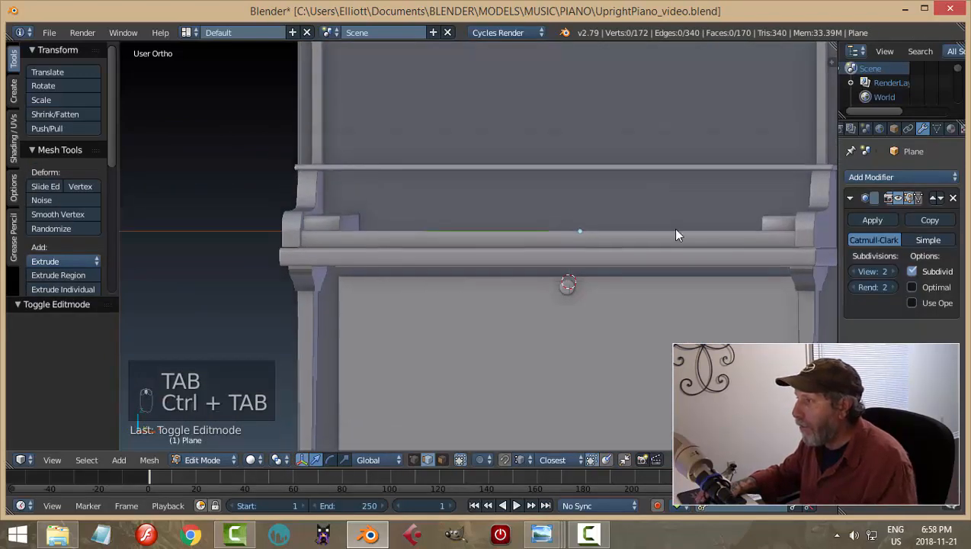
Snap the 3D cursor to the centre of the front edge beneath the lid and return to object mode
{"action": "middle_click_drag", "start_coordinate": [672, 227], "coordinate": [636, 343], "text": "shift"}
{"action": "right_click", "coordinate": [559, 266]}
{"action": "key", "text": "shift+s"}
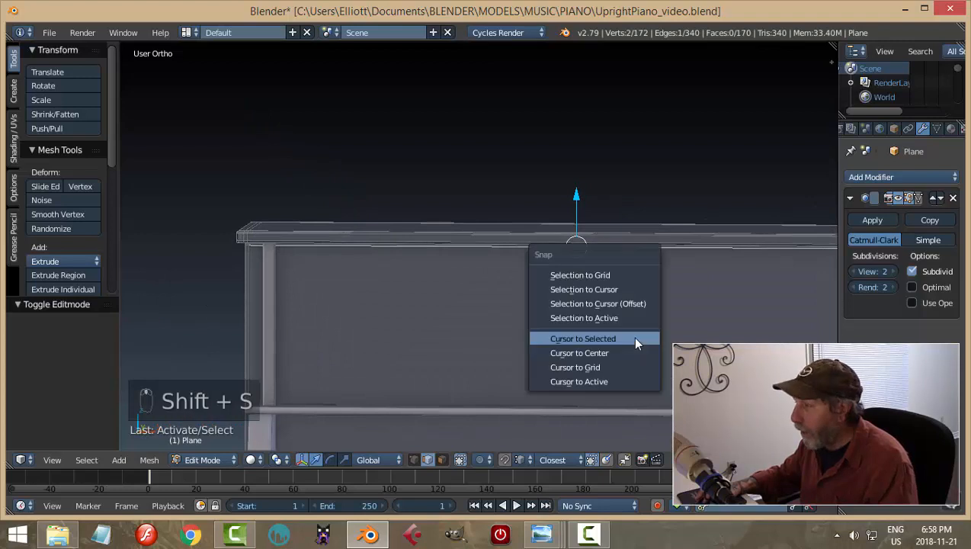
{"action": "left_click", "coordinate": [631, 336]}
{"action": "key", "text": "a"}
{"action": "key", "text": "Tab"}
{"action": "left_click", "coordinate": [601, 324]}
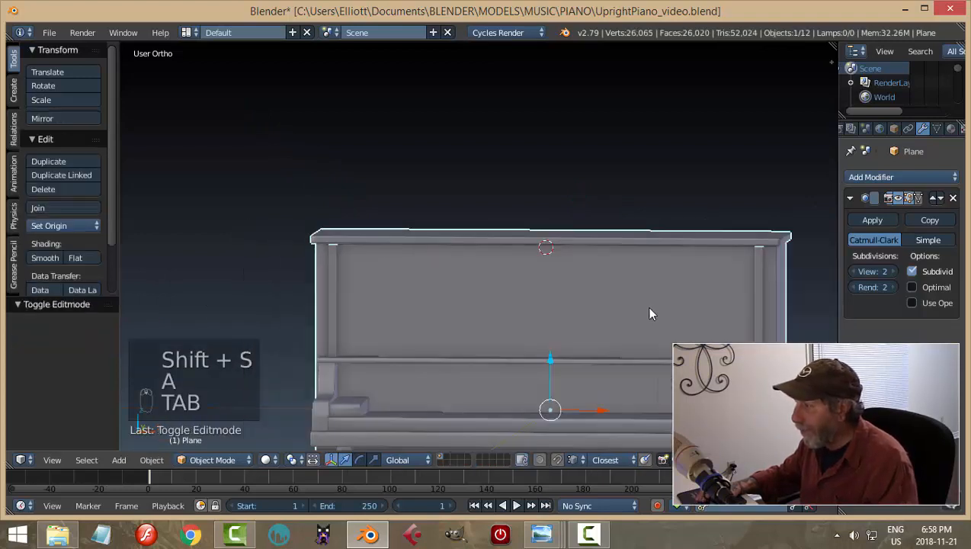
Add a plane at the 3D cursor and rotate it 90° about the X axis
{"action": "middle_click_drag", "start_coordinate": [645, 305], "coordinate": [610, 322]}
{"action": "key", "text": "shift+a"}
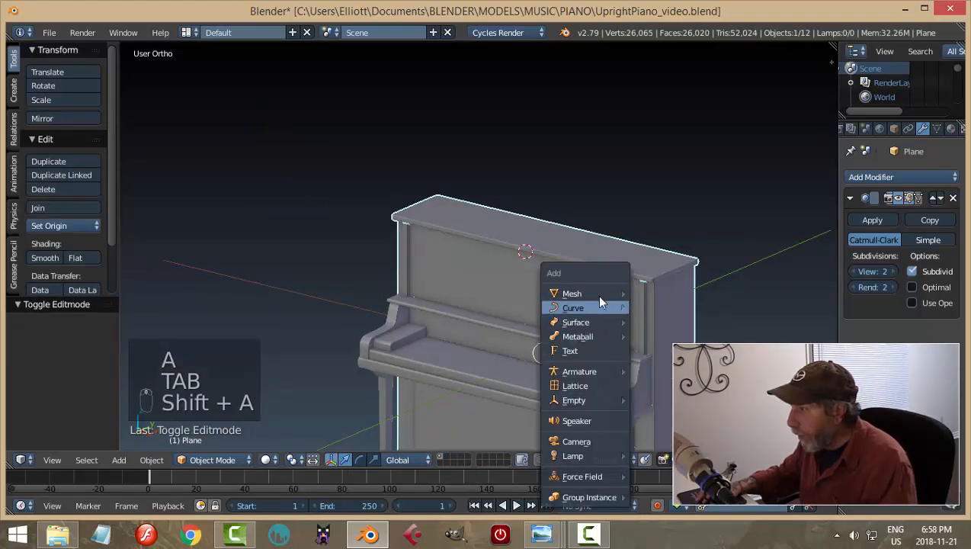
{"action": "mouse_move", "coordinate": [595, 294]}
{"action": "left_click", "coordinate": [671, 291]}
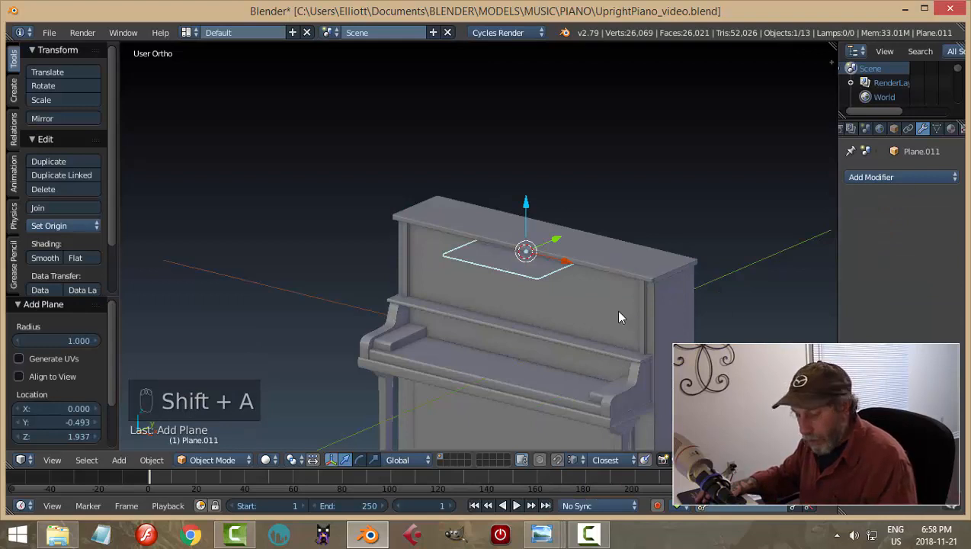
{"action": "key", "text": "r"}
{"action": "key", "text": "x"}
{"action": "key", "text": "9"}
{"action": "key", "text": "0"}
{"action": "key", "text": "Return"}
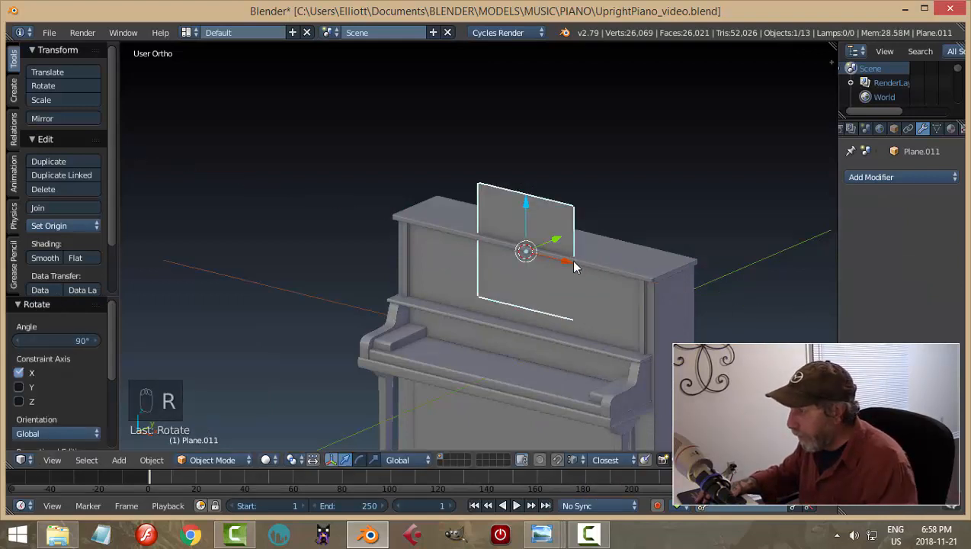
Adjust the upright plane's depth at the front panel and lower it by about 0.489 along Z
{"action": "middle_click_drag", "start_coordinate": [671, 283], "coordinate": [588, 275]}
{"action": "left_click_drag", "start_coordinate": [568, 251], "coordinate": [563, 251]}
{"action": "left_click_drag", "start_coordinate": [514, 219], "coordinate": [518, 252]}
In front wireframe view, lower the plane's top edge by about 0.479 along Z to the underside of the lid
{"action": "key", "text": "KP_1"}
{"action": "key", "text": "Tab"}
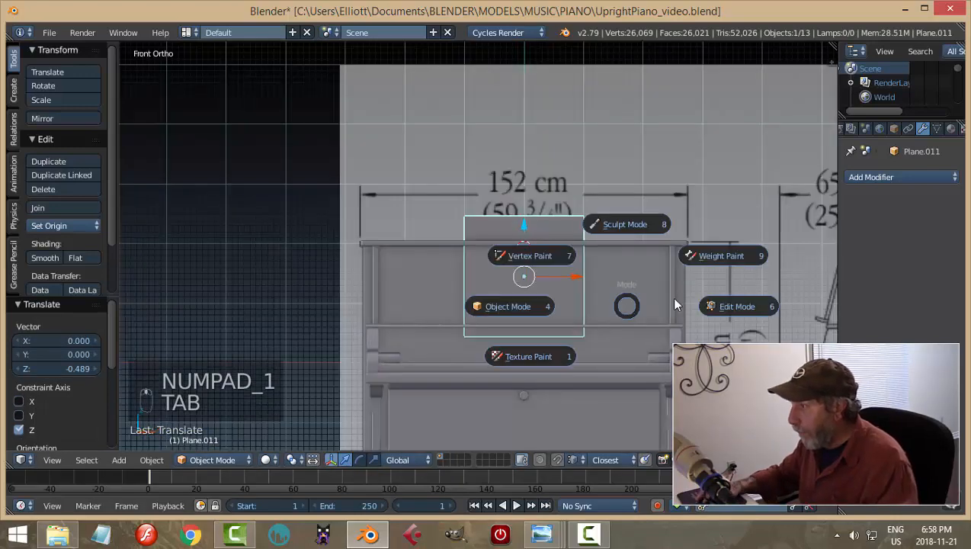
{"action": "left_click", "coordinate": [751, 306]}
{"action": "key", "text": "z"}
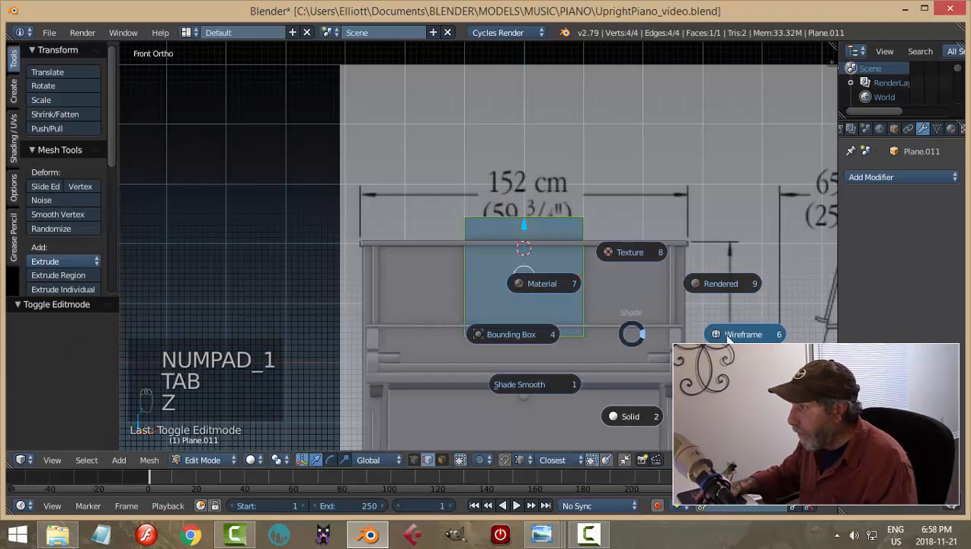
{"action": "left_click", "coordinate": [742, 331]}
{"action": "right_click", "coordinate": [542, 218]}
{"action": "left_click_drag", "start_coordinate": [524, 169], "coordinate": [524, 196]}
{"action": "scroll", "coordinate": [578, 273], "scroll_direction": "up", "scroll_amount": 4}
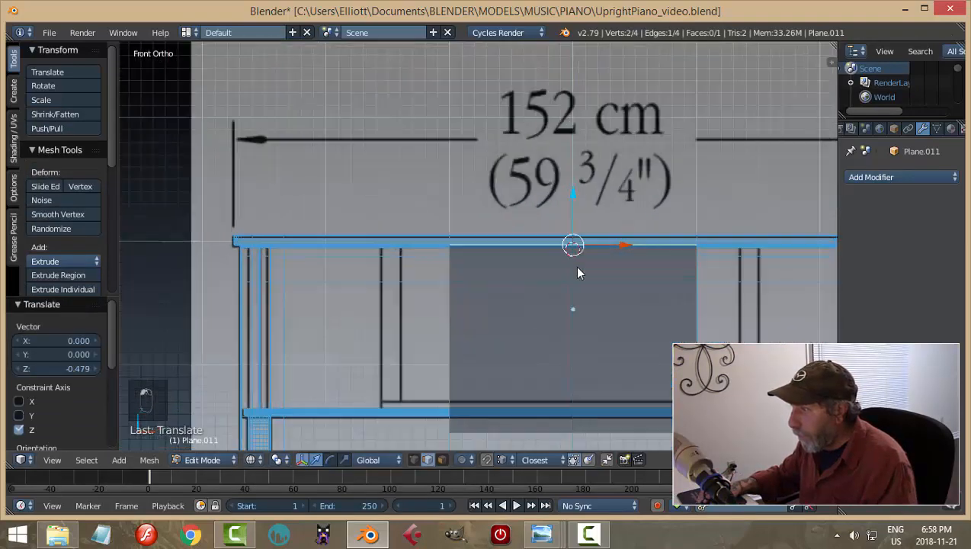
{"action": "key", "text": "g"}
{"action": "left_click", "coordinate": [576, 199]}
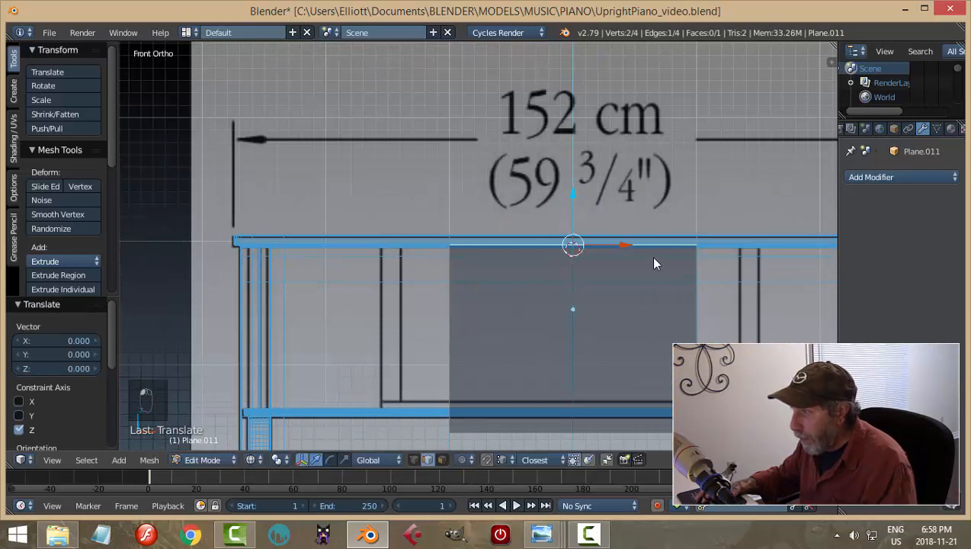
Raise the plane's bottom edge by about 0.185 along Z to the horizontal rail below the upper panel
{"action": "key", "text": "a"}
{"action": "key", "text": "g"}
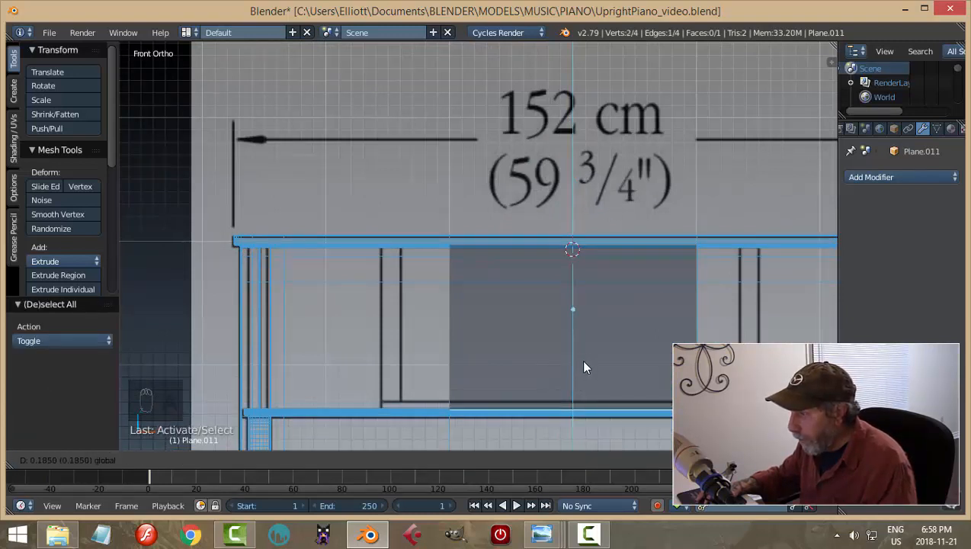
{"action": "left_click_drag", "start_coordinate": [584, 361], "coordinate": [583, 363]}
Scale the whole plane by about 2.483 along X to span between the side posts, and return to solid shading
{"action": "middle_click_drag", "start_coordinate": [775, 373], "coordinate": [622, 345], "text": "shift"}
{"action": "key", "text": "a"}
{"action": "key", "text": "a"}
{"action": "key", "text": "s"}
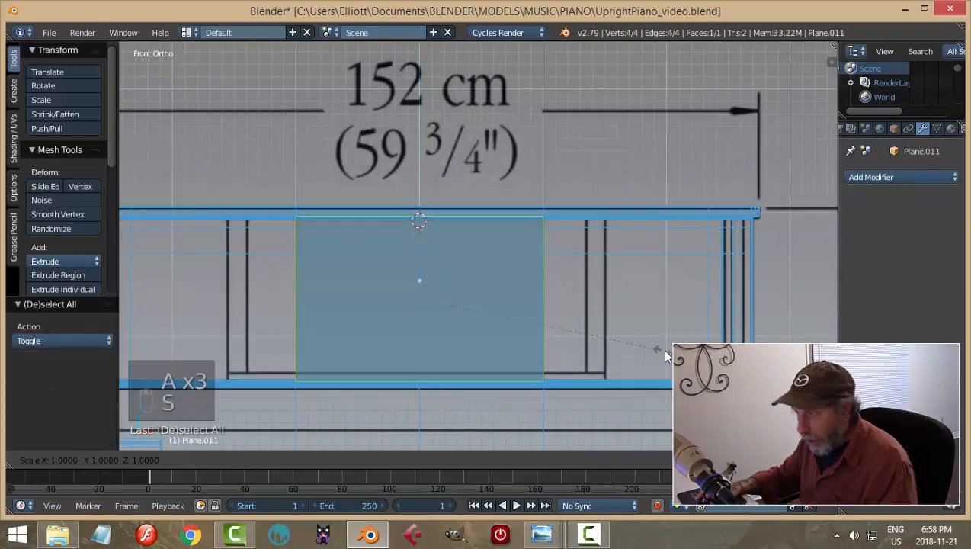
{"action": "key", "text": "x"}
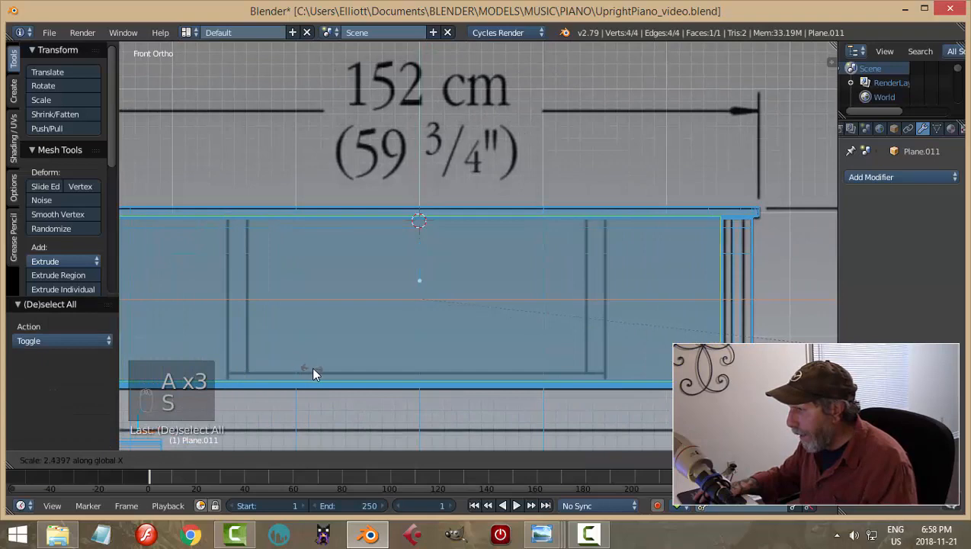
{"action": "left_click", "coordinate": [321, 370]}
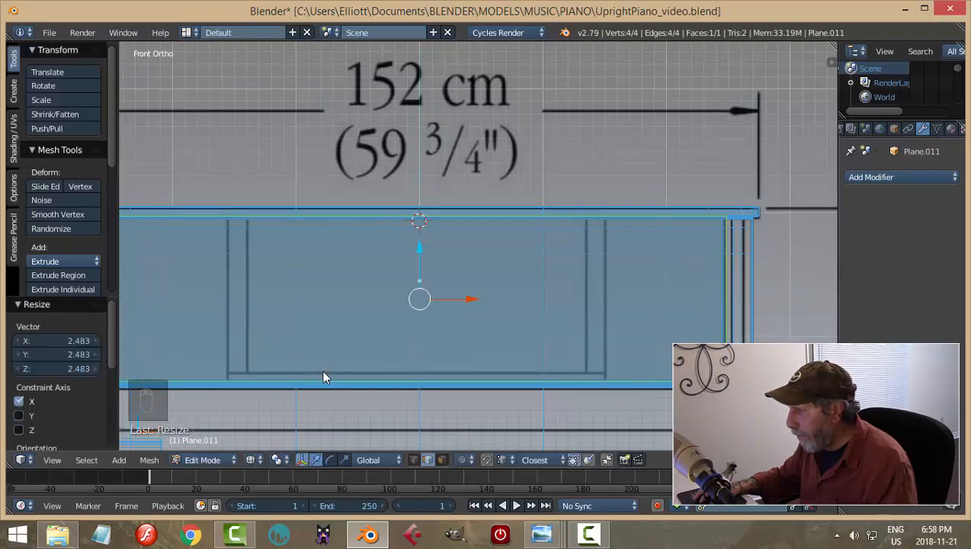
{"action": "key", "text": "a"}
{"action": "scroll", "coordinate": [334, 377], "scroll_direction": "down", "scroll_amount": 3}
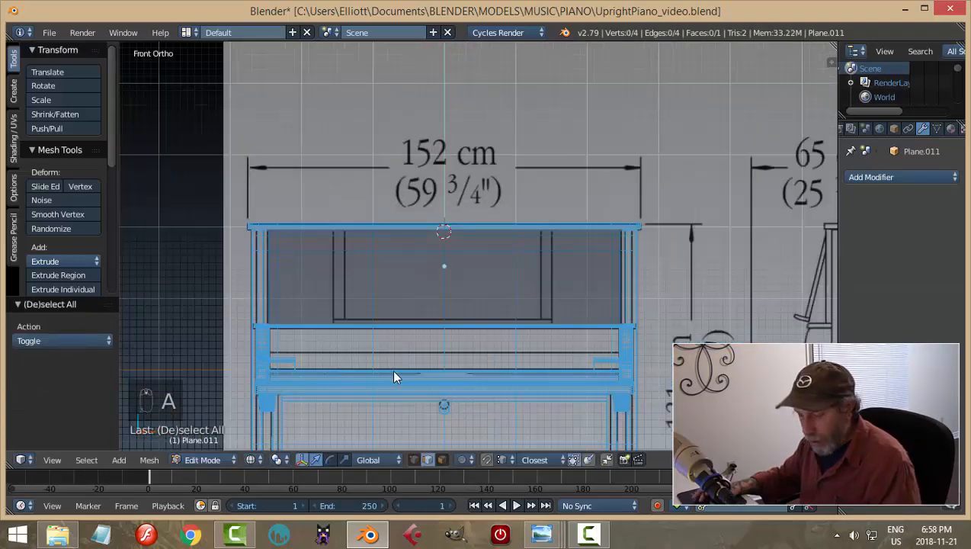
{"action": "key", "text": "z"}
{"action": "left_click", "coordinate": [409, 453]}
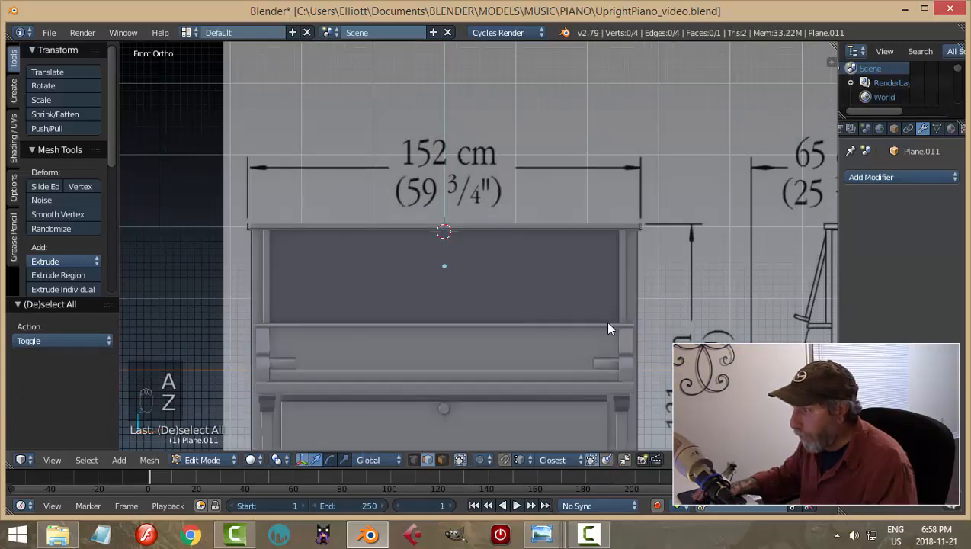
Add six evenly spaced horizontal loop cuts across the upper front plane
{"action": "mouse_move", "coordinate": [604, 321]}
{"action": "middle_mouse_down"}
{"action": "mouse_move", "coordinate": [456, 352]}
{"action": "mouse_move", "coordinate": [583, 316]}
{"action": "mouse_move", "coordinate": [642, 316]}
{"action": "mouse_move", "coordinate": [647, 325]}
{"action": "mouse_move", "coordinate": [567, 336]}
{"action": "mouse_move", "coordinate": [550, 351]}
{"action": "mouse_move", "coordinate": [552, 324]}
{"action": "mouse_move", "coordinate": [614, 351]}
{"action": "mouse_move", "coordinate": [661, 294]}
{"action": "middle_mouse_up"}
{"action": "key", "text": "a"}
{"action": "scroll", "coordinate": [587, 309], "scroll_direction": "up", "scroll_amount": 3}
{"action": "key", "text": "ctrl+r"}
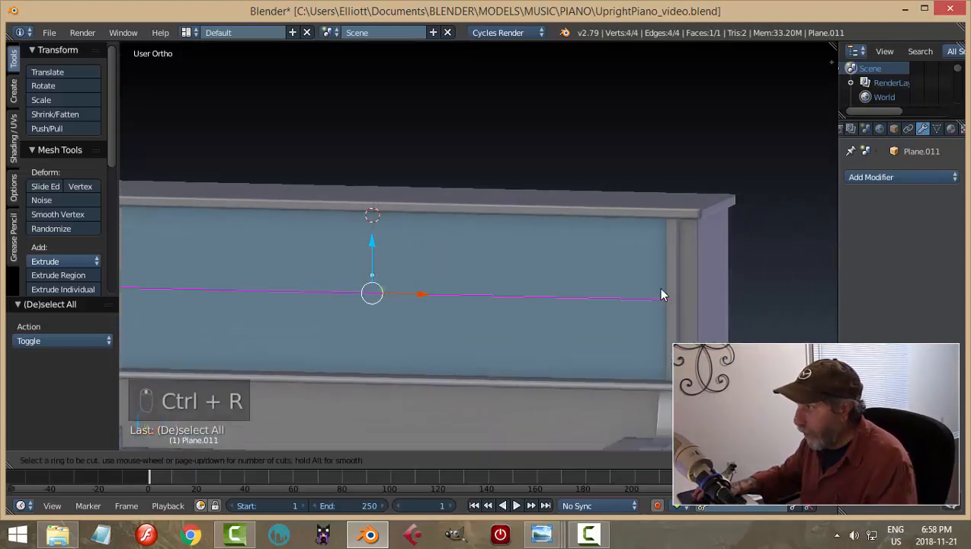
{"action": "scroll", "coordinate": [661, 295], "scroll_direction": "up", "scroll_amount": 4}
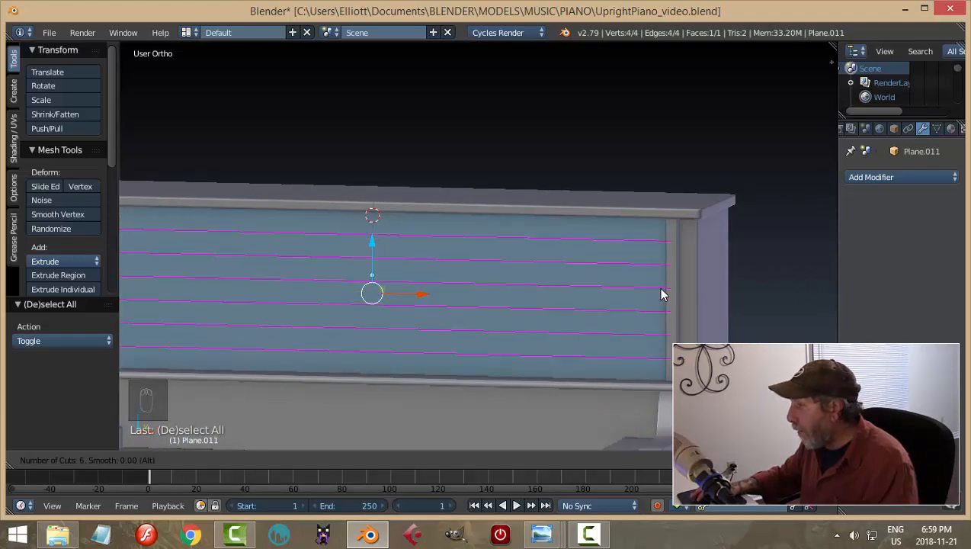
{"action": "left_click", "coordinate": [661, 294]}
{"action": "right_click", "coordinate": [661, 290]}
Bevel the six horizontal loop cuts by about 0.017 with one segment to form narrow strips
{"action": "key", "text": "ctrl+b"}
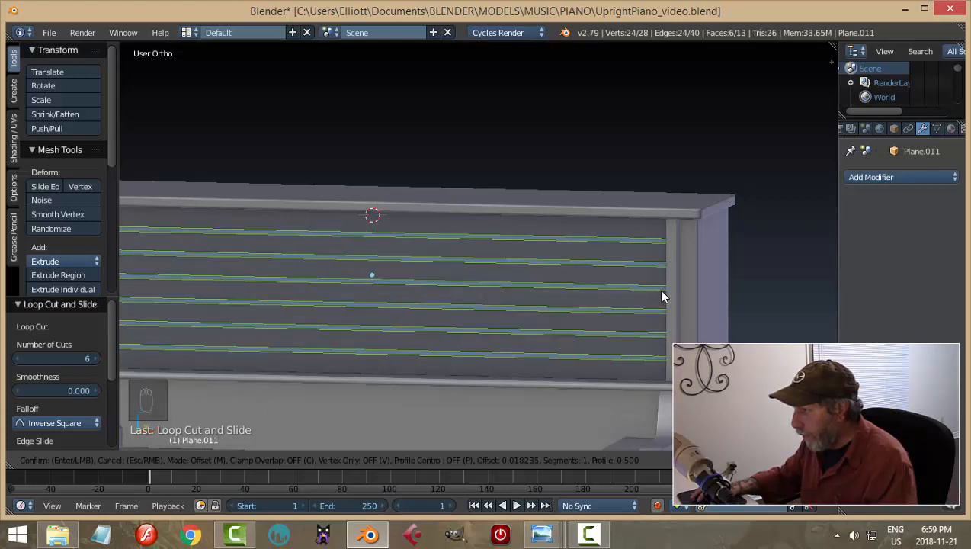
{"action": "left_click", "coordinate": [660, 295]}
{"action": "middle_click_drag", "start_coordinate": [677, 291], "coordinate": [617, 311]}
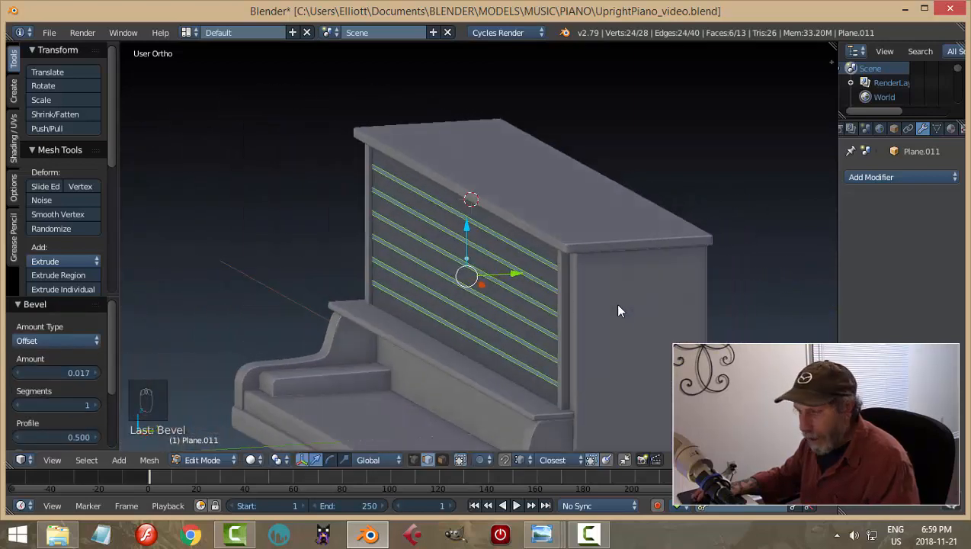
Undo the bevel and the six loop cuts on the upper front plane
{"action": "key", "text": "a"}
{"action": "key", "text": "a"}
{"action": "key", "text": "a"}
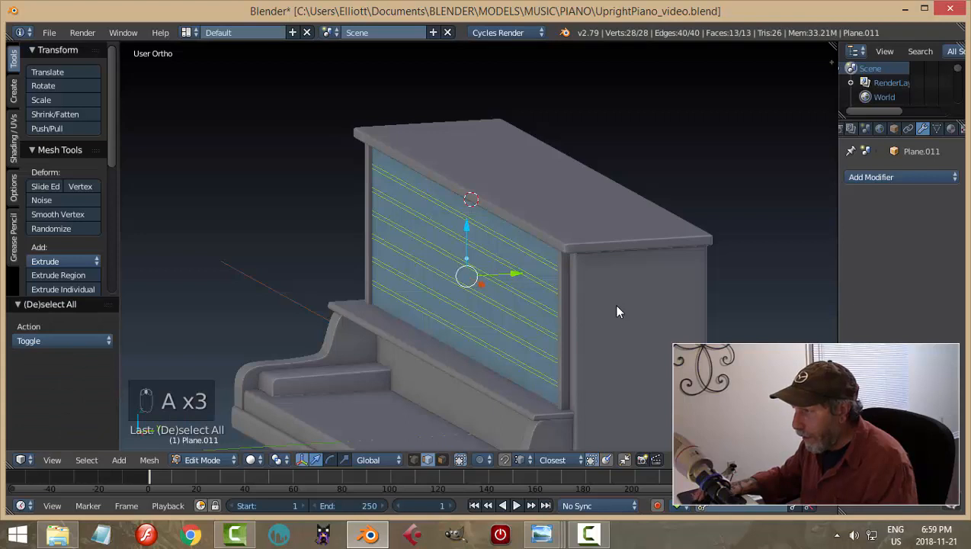
{"action": "middle_click_drag", "start_coordinate": [617, 311], "coordinate": [598, 335]}
{"action": "scroll", "coordinate": [590, 317], "scroll_direction": "up", "scroll_amount": 2}
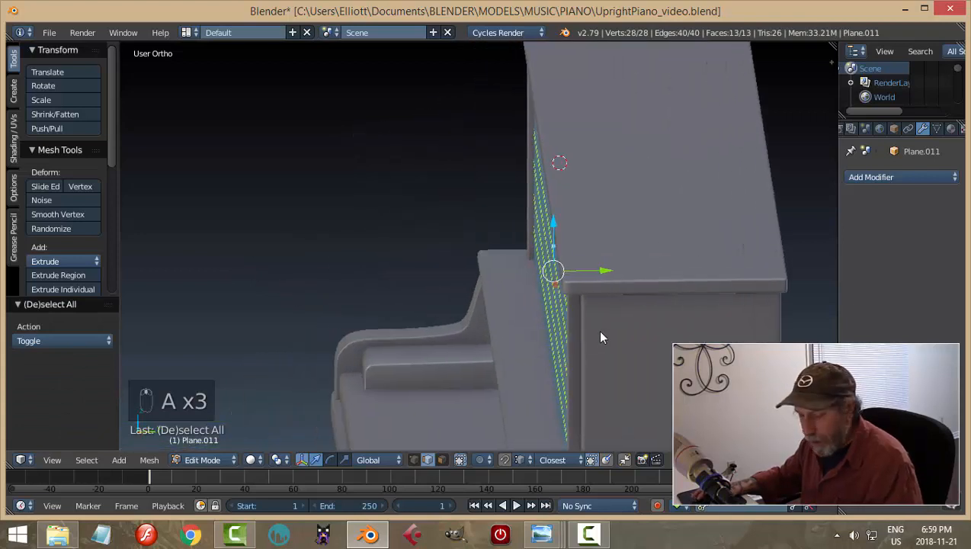
{"action": "key", "text": "ctrl+z"}
{"action": "key", "text": "ctrl+z"}
{"action": "key", "text": "ctrl+z"}
{"action": "key", "text": "ctrl+z"}
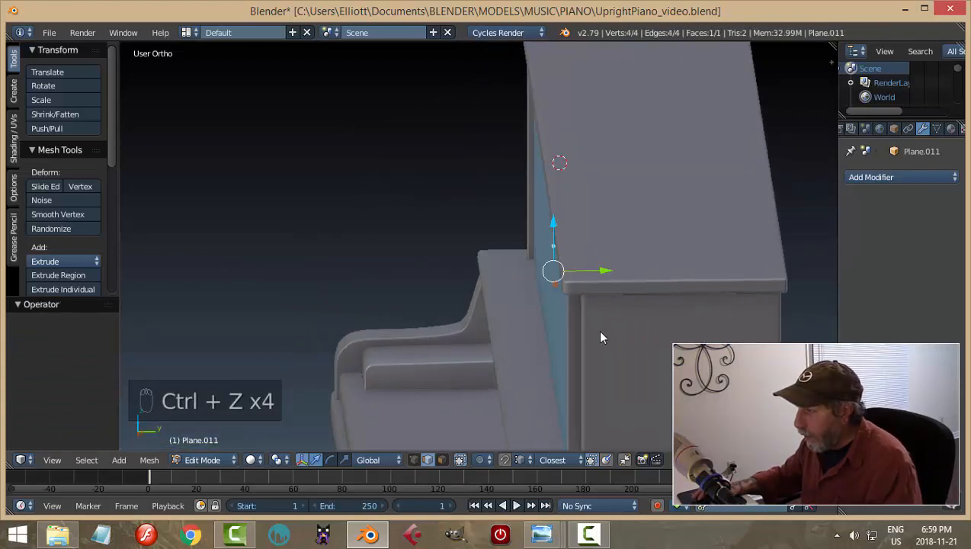
Extrude the upper front plane and offset the new face by about -0.008 along Y to give it thickness
{"action": "middle_click_drag", "start_coordinate": [600, 338], "coordinate": [621, 320]}
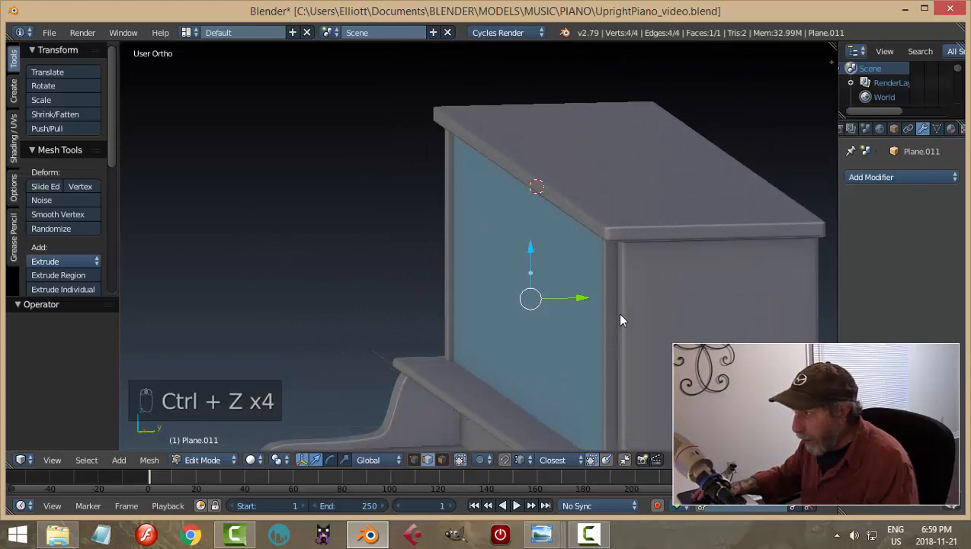
{"action": "key", "text": "e"}
{"action": "left_click", "coordinate": [591, 302]}
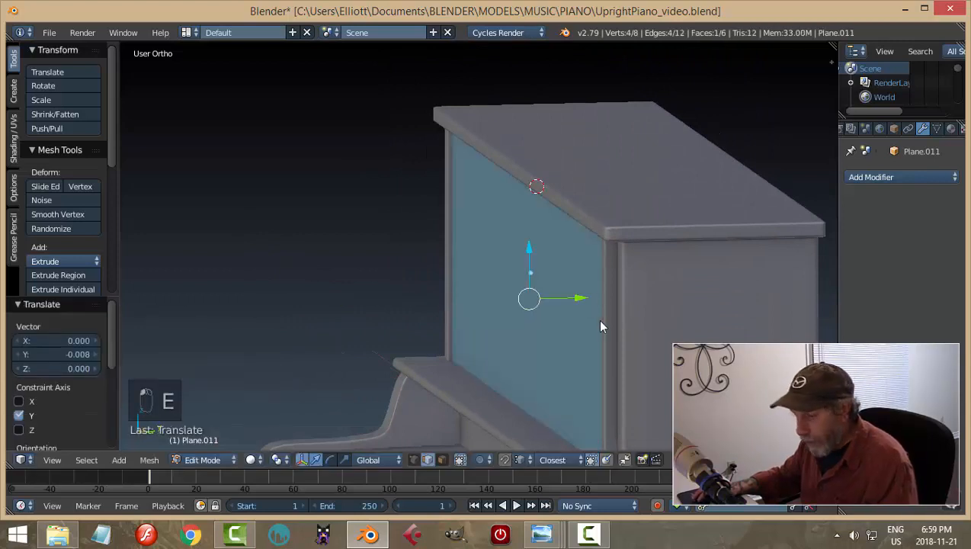
Add six evenly spaced horizontal loop cuts around the thickened panel and bevel them by about 0.009 with one segment
{"action": "key", "text": "a"}
{"action": "middle_click_drag", "start_coordinate": [596, 323], "coordinate": [646, 323]}
{"action": "key", "text": "ctrl+r"}
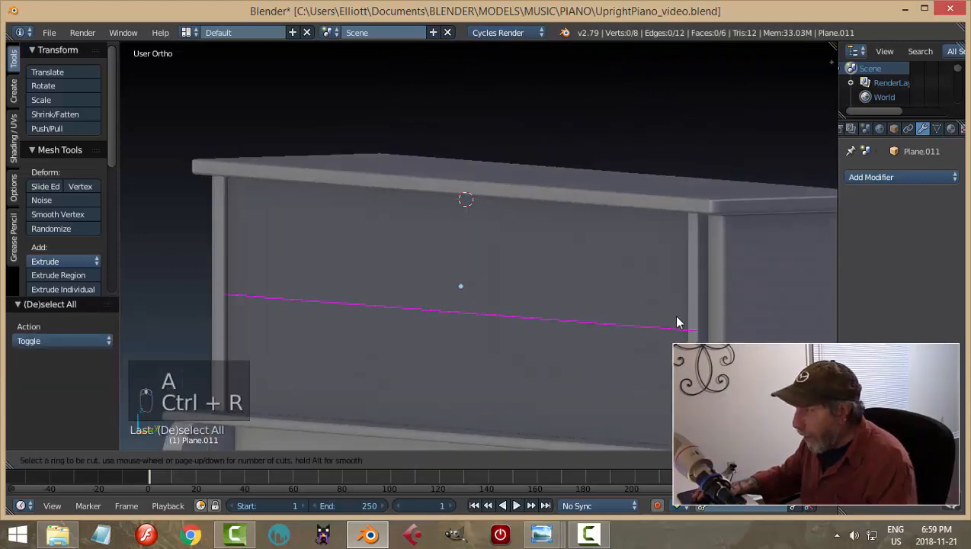
{"action": "left_click", "coordinate": [678, 322]}
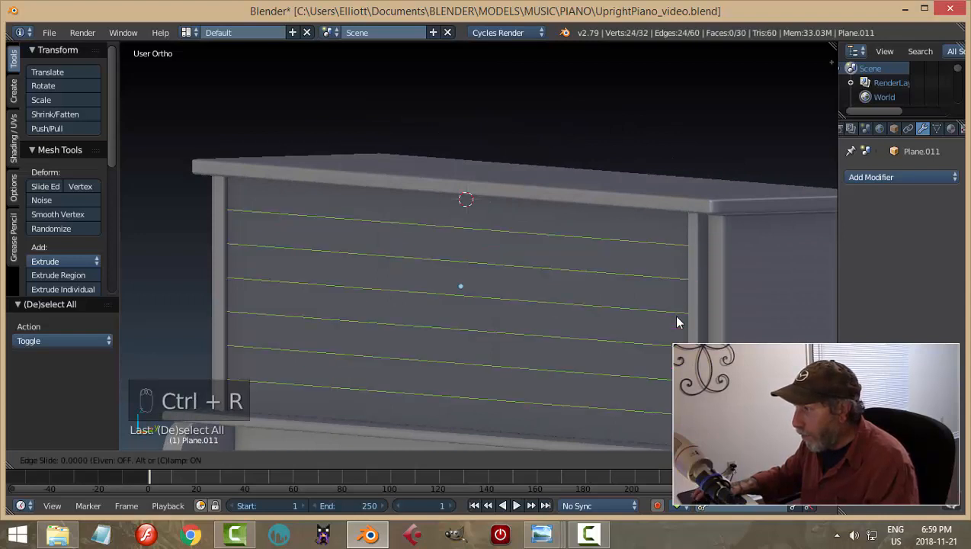
{"action": "right_click", "coordinate": [679, 322]}
{"action": "key", "text": "ctrl+b"}
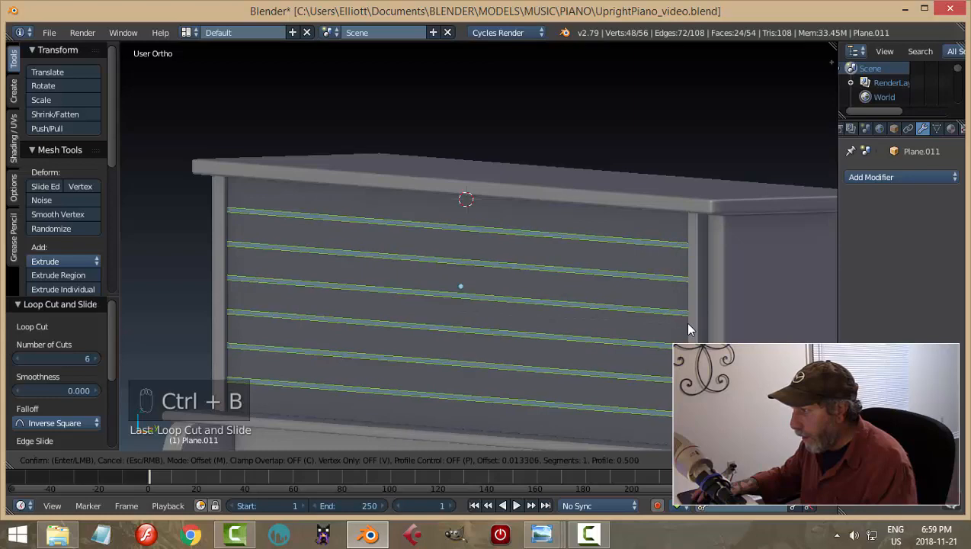
{"action": "left_click", "coordinate": [684, 322]}
Extrude the six narrow strips and push them about 0.007 along Y into the panel as grooves
{"action": "middle_click_drag", "start_coordinate": [710, 320], "coordinate": [642, 332]}
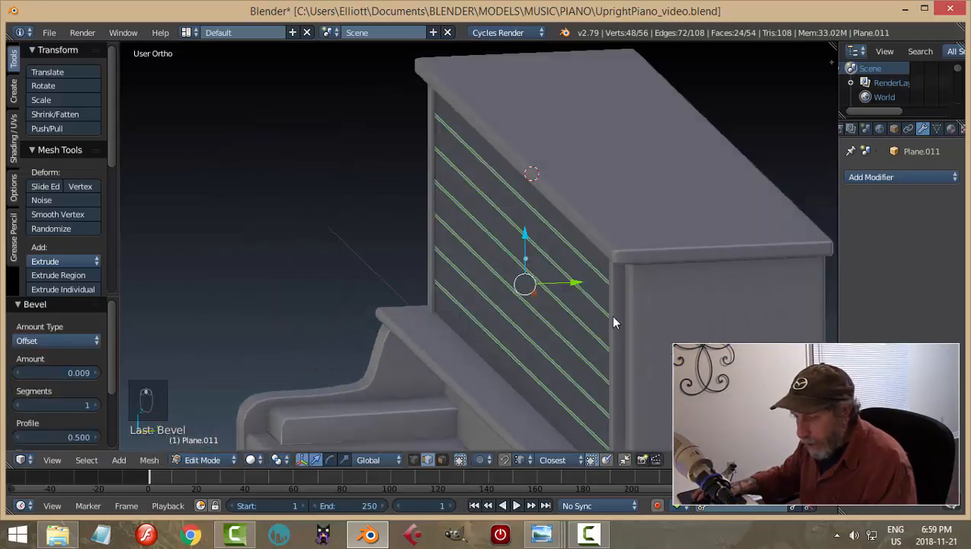
{"action": "key", "text": "e"}
{"action": "right_click", "coordinate": [610, 314]}
{"action": "scroll", "coordinate": [588, 299], "scroll_direction": "up", "scroll_amount": 5}
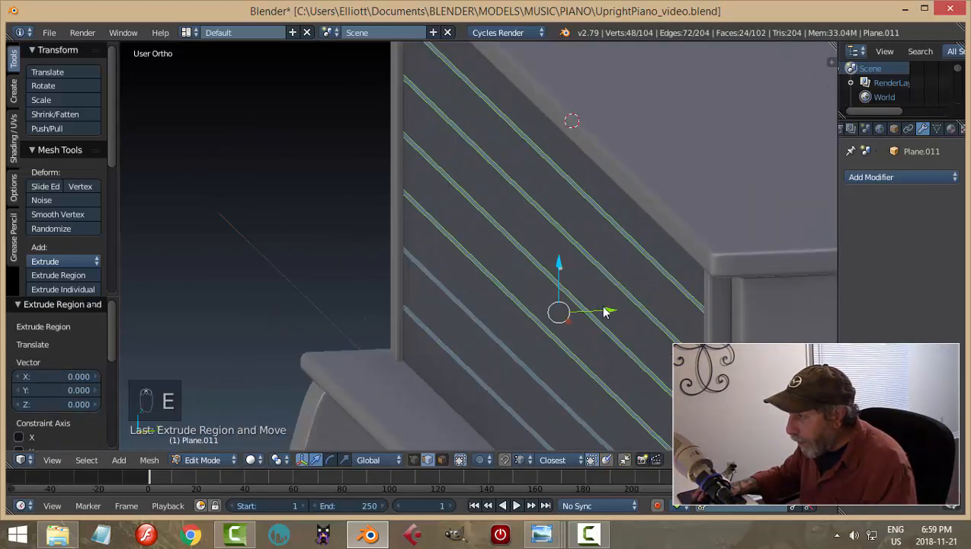
{"action": "left_click_drag", "start_coordinate": [669, 359], "coordinate": [660, 348]}
Set the pivot to Individual Origins and scale each extruded strip narrower along Z to taper the grooves
{"action": "key", "text": "KP_1"}
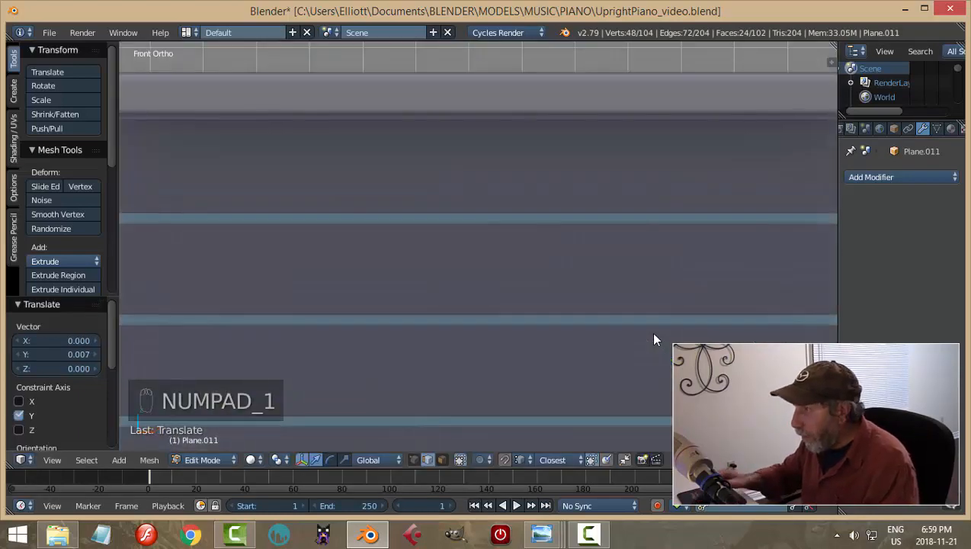
{"action": "scroll", "coordinate": [747, 274], "scroll_direction": "up", "scroll_amount": 3}
{"action": "middle_click_drag", "start_coordinate": [765, 260], "coordinate": [472, 326], "text": "shift"}
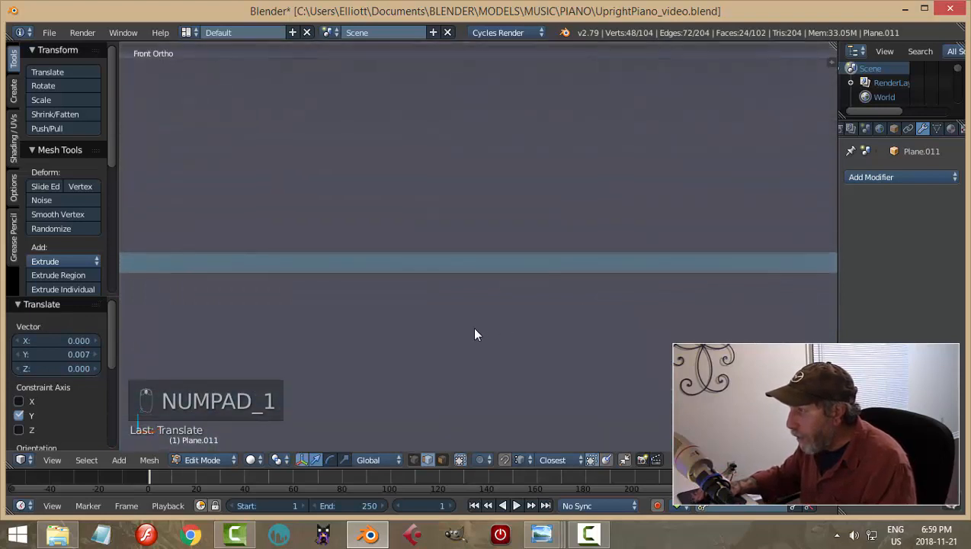
{"action": "left_click", "coordinate": [279, 459]}
{"action": "left_click", "coordinate": [317, 412]}
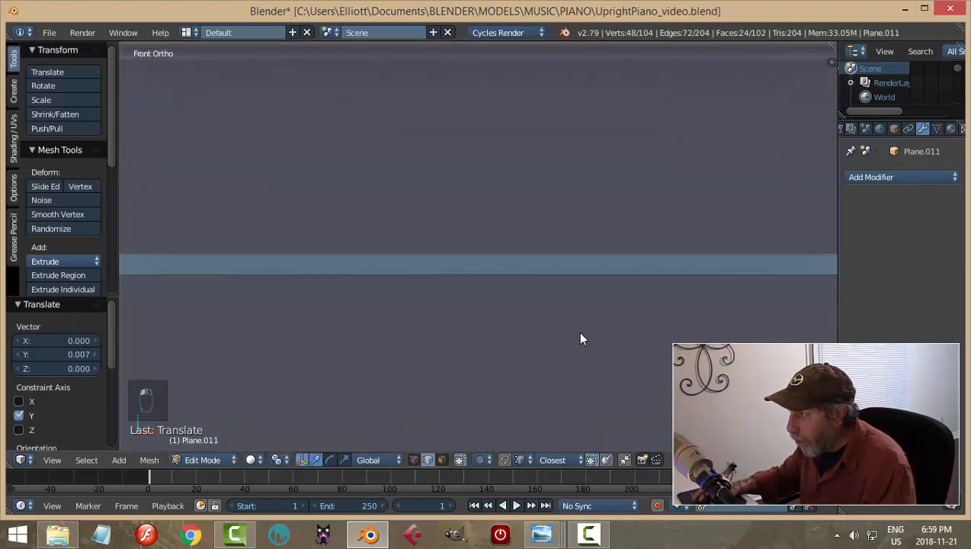
{"action": "key", "text": "s"}
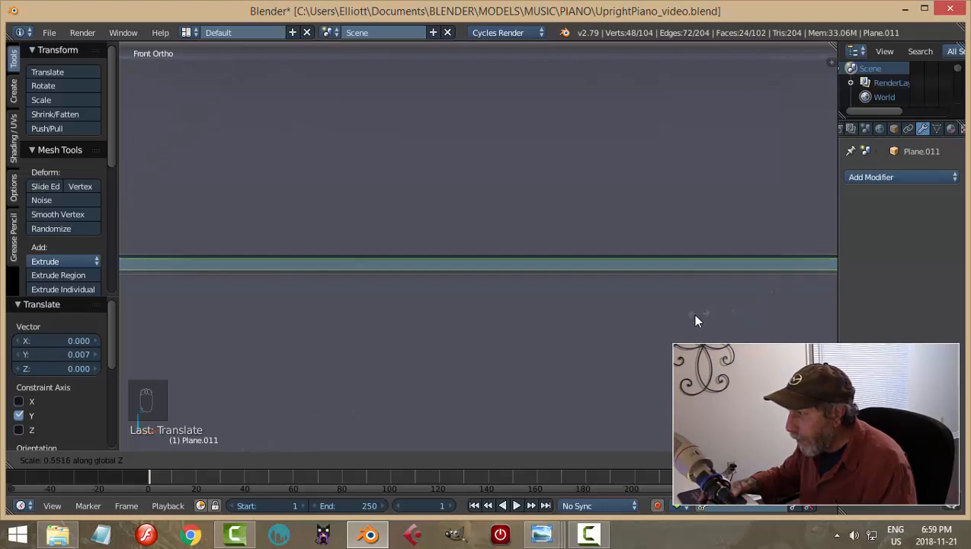
{"action": "left_click", "coordinate": [474, 396]}
{"action": "key", "text": "a"}
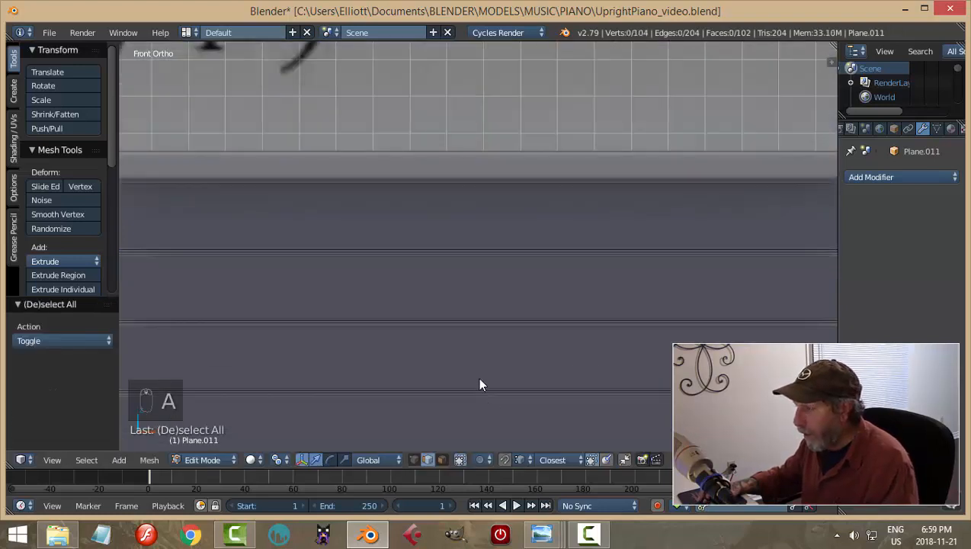
Return to Object Mode, check the grooves across the upper front, and select the grooved panel
{"action": "scroll", "coordinate": [479, 384], "scroll_direction": "down", "scroll_amount": 5}
{"action": "middle_click_drag", "start_coordinate": [593, 350], "coordinate": [553, 349]}
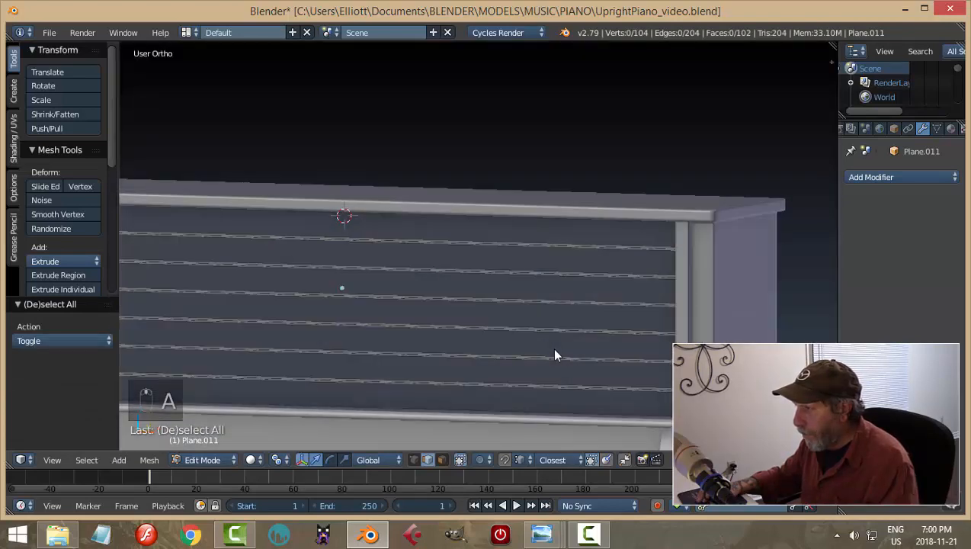
{"action": "key", "text": "Tab"}
{"action": "left_click", "coordinate": [460, 349]}
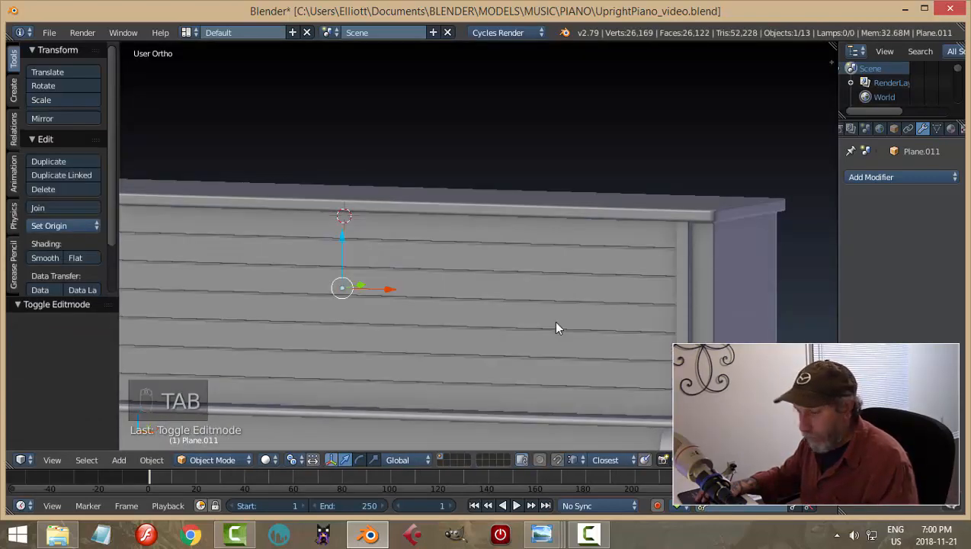
{"action": "key", "text": "a"}
{"action": "key", "text": "a"}
{"action": "middle_click_drag", "start_coordinate": [626, 303], "coordinate": [573, 318]}
{"action": "scroll", "coordinate": [573, 318], "scroll_direction": "up", "scroll_amount": 2}
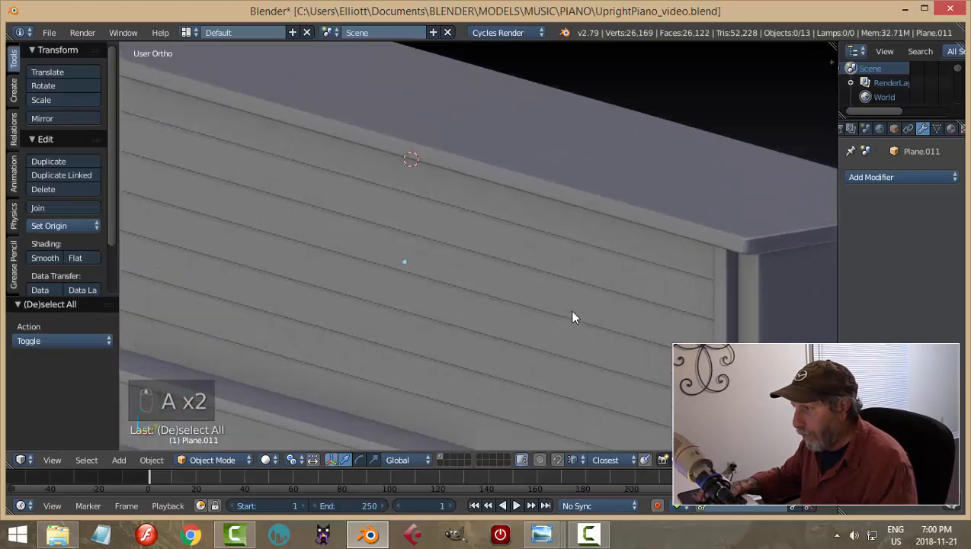
{"action": "scroll", "coordinate": [556, 309], "scroll_direction": "down", "scroll_amount": 3}
{"action": "right_click", "coordinate": [545, 299]}
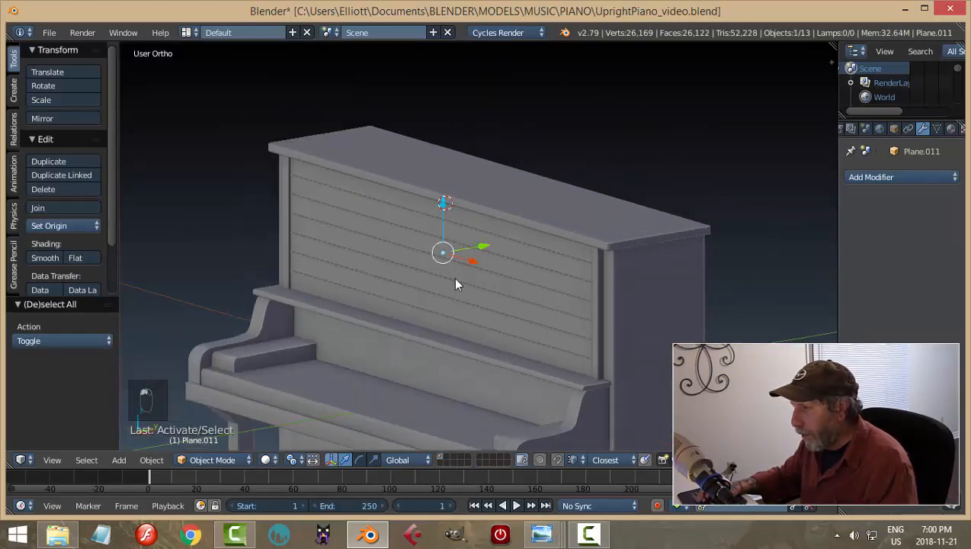
Try smooth shading on the grooved panel and return it to flat shading
{"action": "scroll", "coordinate": [487, 283], "scroll_direction": "up", "scroll_amount": 2}
{"action": "left_click", "coordinate": [40, 256]}
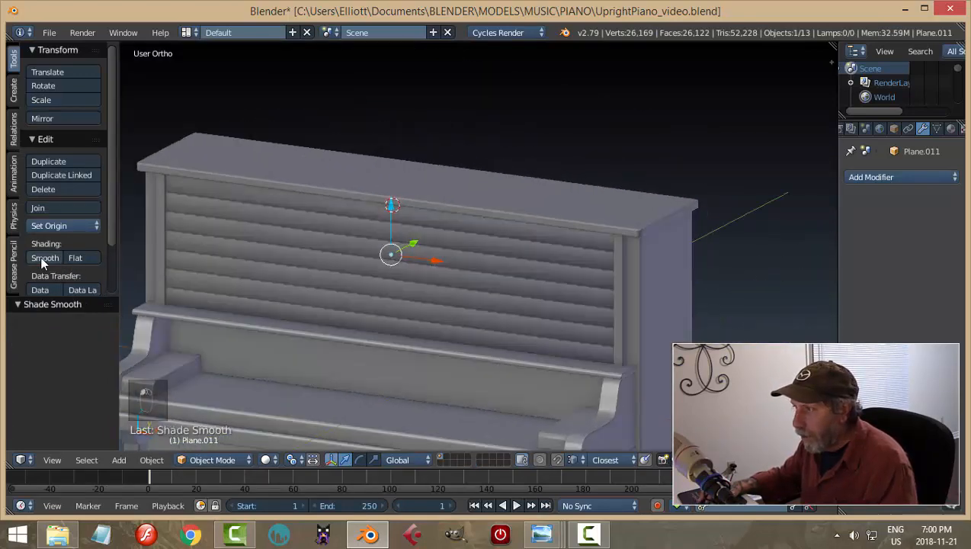
{"action": "left_click", "coordinate": [74, 258]}
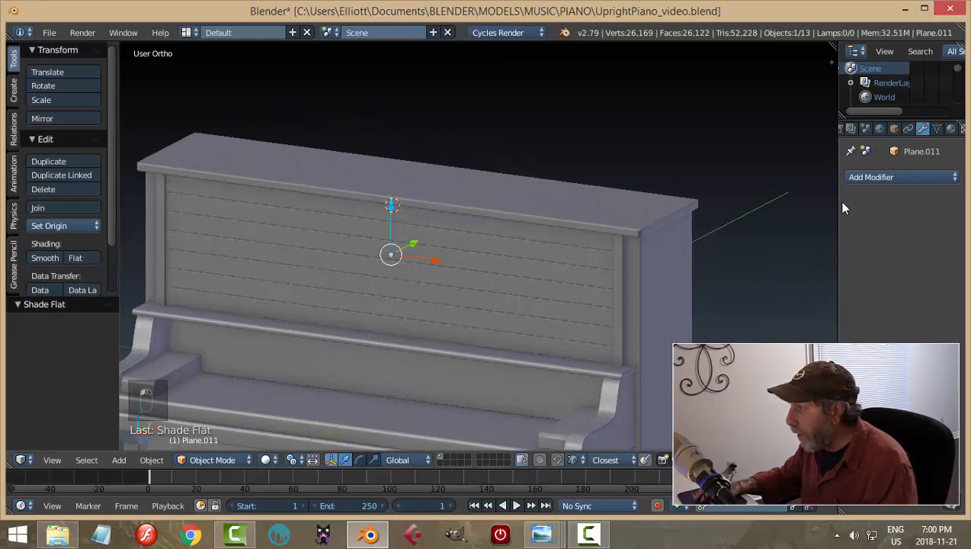
Add a Bevel modifier to the grooved panel and check its groove edges from the side
{"action": "left_click", "coordinate": [877, 177]}
{"action": "left_click", "coordinate": [686, 225]}
{"action": "scroll", "coordinate": [670, 280], "scroll_direction": "up", "scroll_amount": 2}
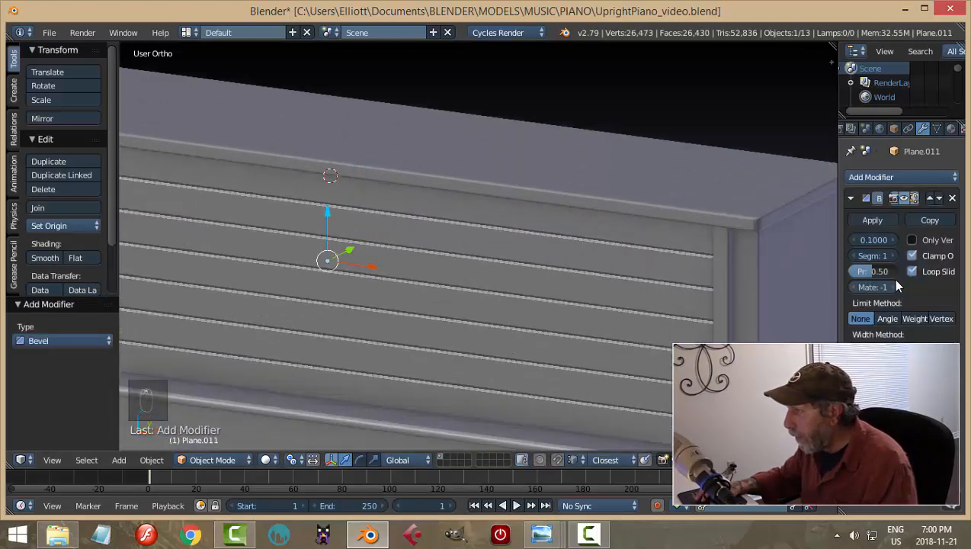
{"action": "scroll", "coordinate": [594, 296], "scroll_direction": "down", "scroll_amount": 2}
{"action": "mouse_move", "coordinate": [595, 297]}
{"action": "middle_mouse_down"}
{"action": "mouse_move", "coordinate": [611, 277]}
{"action": "mouse_move", "coordinate": [692, 266]}
{"action": "mouse_move", "coordinate": [697, 284]}
{"action": "mouse_move", "coordinate": [619, 270]}
{"action": "mouse_move", "coordinate": [587, 295]}
{"action": "mouse_move", "coordinate": [588, 308]}
{"action": "mouse_move", "coordinate": [575, 297]}
{"action": "middle_mouse_up"}
{"action": "scroll", "coordinate": [552, 303], "scroll_direction": "up", "scroll_amount": 3}
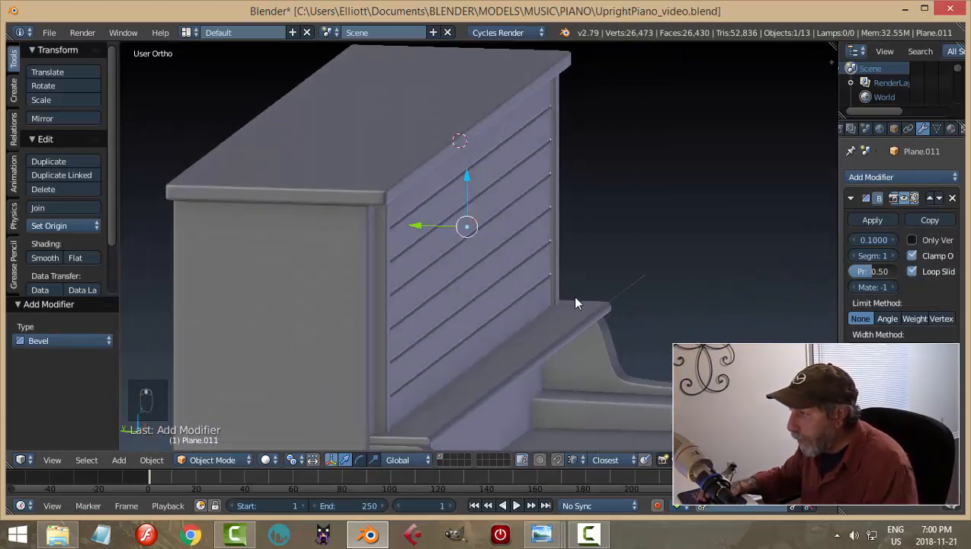
Shift the grooved panel slightly forward along Y relative to the side posts, and deselect it
{"action": "scroll", "coordinate": [396, 222], "scroll_direction": "up", "scroll_amount": 3}
{"action": "middle_click_drag", "start_coordinate": [396, 229], "coordinate": [431, 202]}
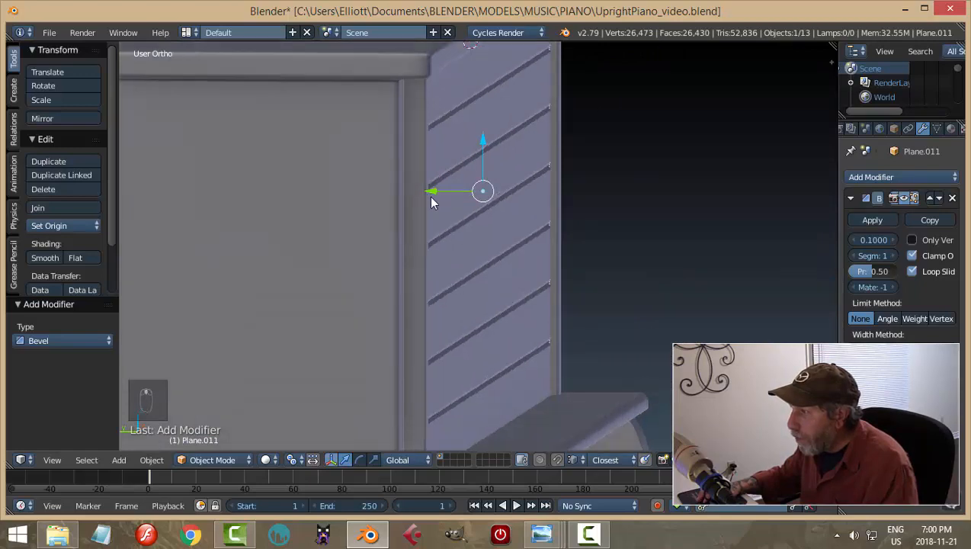
{"action": "left_click_drag", "start_coordinate": [431, 197], "coordinate": [427, 193]}
{"action": "key", "text": "a"}
{"action": "scroll", "coordinate": [585, 218], "scroll_direction": "down", "scroll_amount": 3}
{"action": "middle_click_drag", "start_coordinate": [585, 219], "coordinate": [496, 240]}
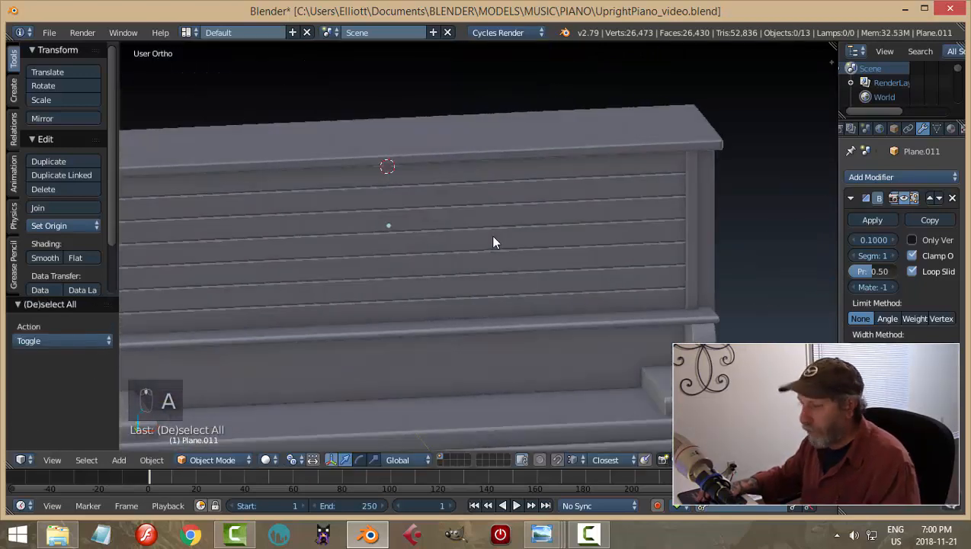
Save the piano model over the existing file and check the whole case
{"action": "key", "text": "ctrl+s"}
{"action": "left_click", "coordinate": [493, 238]}
{"action": "scroll", "coordinate": [624, 251], "scroll_direction": "down", "scroll_amount": 5}
{"action": "middle_click_drag", "start_coordinate": [624, 252], "coordinate": [496, 269]}
{"action": "scroll", "coordinate": [516, 257], "scroll_direction": "up", "scroll_amount": 3}
{"action": "scroll", "coordinate": [517, 258], "scroll_direction": "down", "scroll_amount": 2}
{"action": "key", "text": "ctrl+s"}
{"action": "left_click", "coordinate": [488, 277]}
In the right side view, place the 3D cursor on the reference's slanted music desk and add a plane there
{"action": "key", "text": "KP_3"}
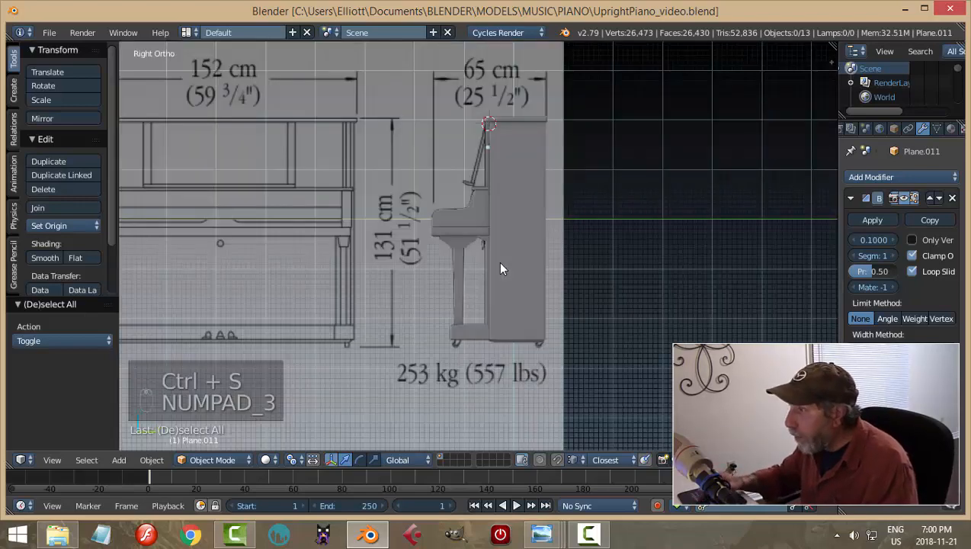
{"action": "scroll", "coordinate": [495, 262], "scroll_direction": "up", "scroll_amount": 1}
{"action": "scroll", "coordinate": [488, 260], "scroll_direction": "up", "scroll_amount": 1}
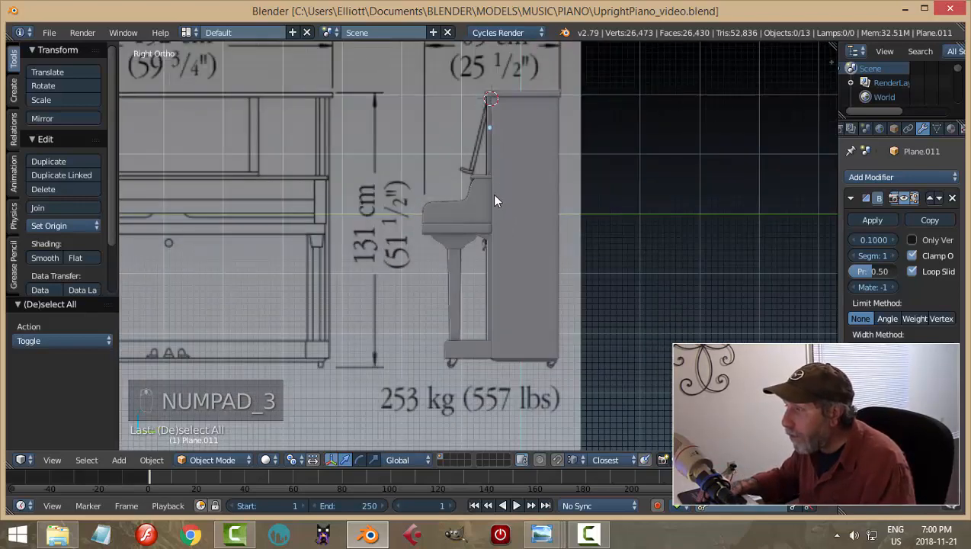
{"action": "scroll", "coordinate": [490, 290], "scroll_direction": "up", "scroll_amount": 1}
{"action": "scroll", "coordinate": [488, 286], "scroll_direction": "up", "scroll_amount": 3}
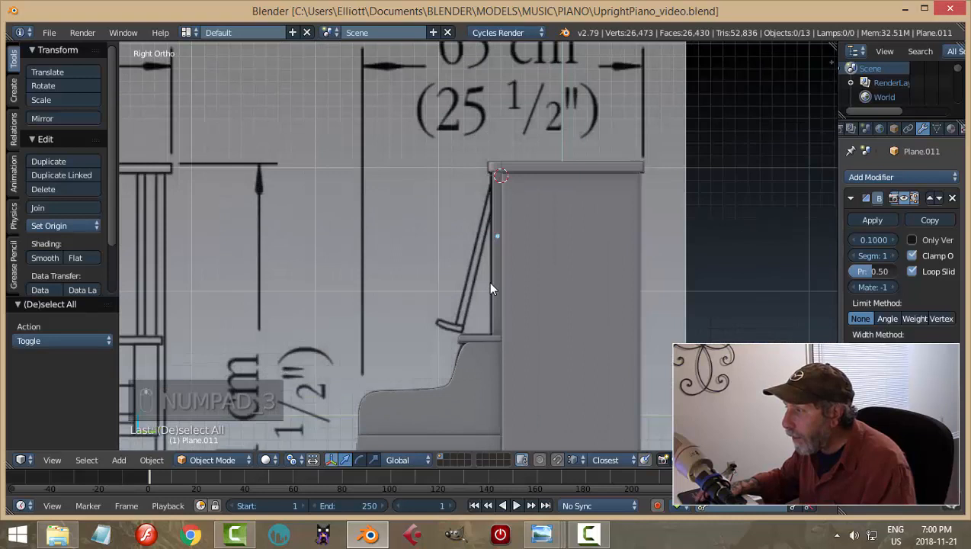
{"action": "left_click", "coordinate": [478, 245]}
{"action": "key", "text": "shift+a"}
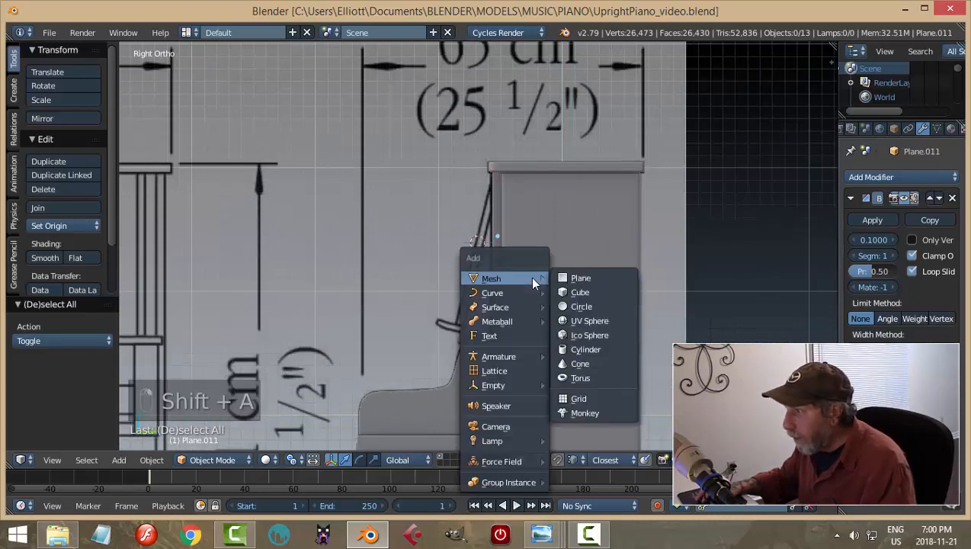
{"action": "left_click", "coordinate": [577, 279]}
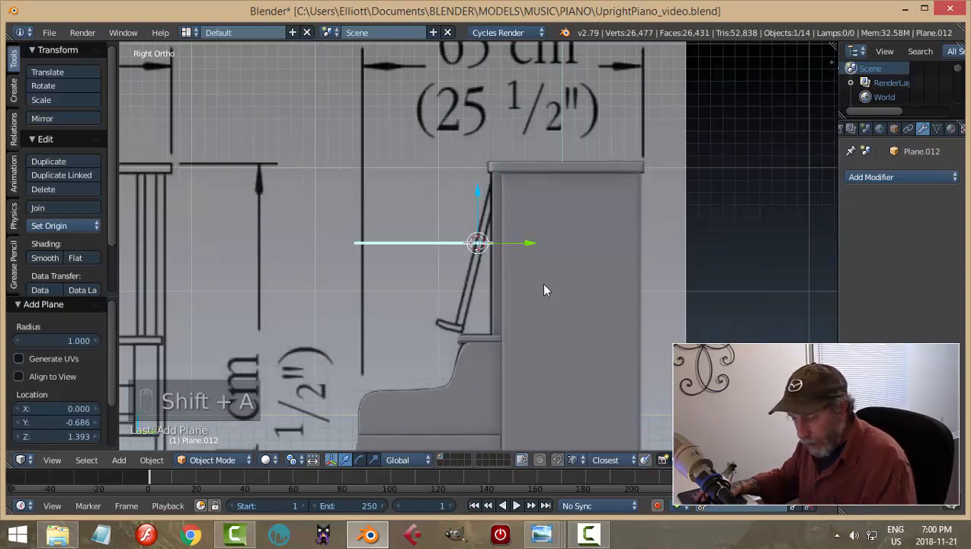
Rotate the new plane 90 degrees about the Y axis
{"action": "key", "text": "r"}
{"action": "type", "text": "y"}
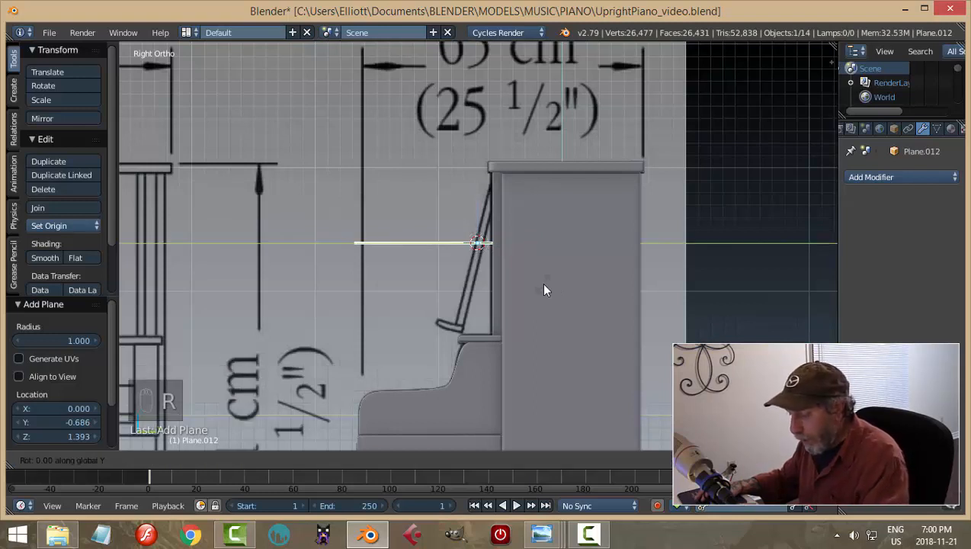
{"action": "type", "text": "90"}
{"action": "key", "text": "Return"}
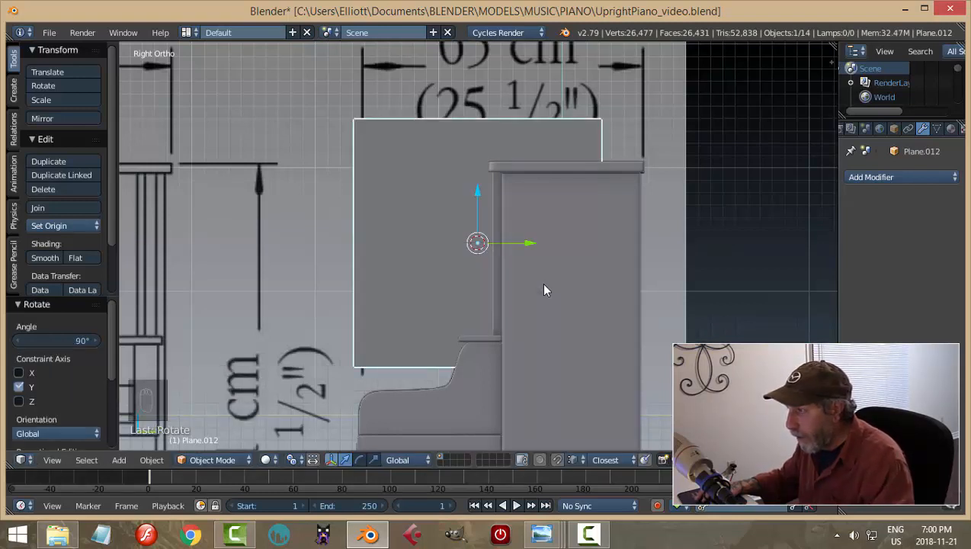
Scale the plane's mesh to 0.023 along Y in wireframe to form a thin upright strip over the slanted desk reference
{"action": "key", "text": "Tab"}
{"action": "left_click", "coordinate": [644, 282]}
{"action": "key", "text": "z"}
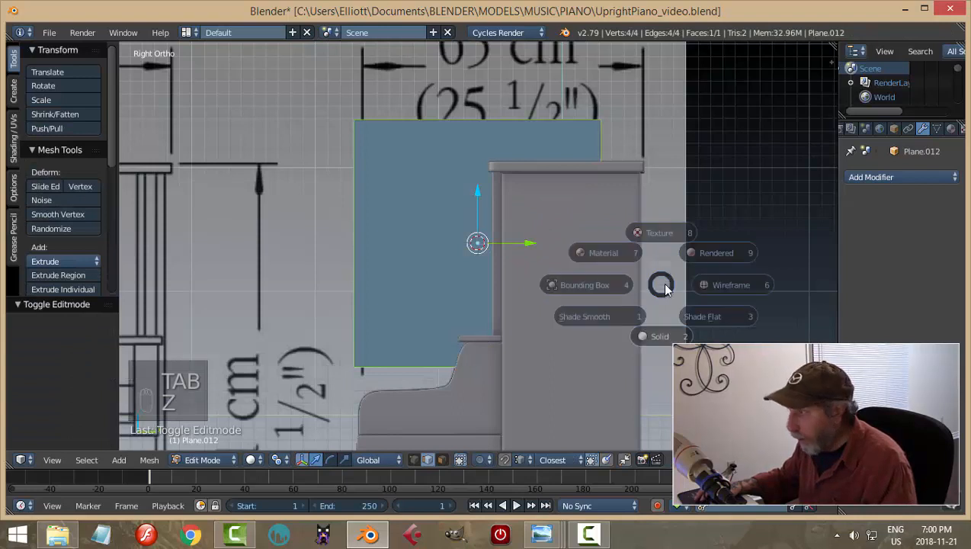
{"action": "left_click", "coordinate": [769, 290]}
{"action": "key", "text": "s"}
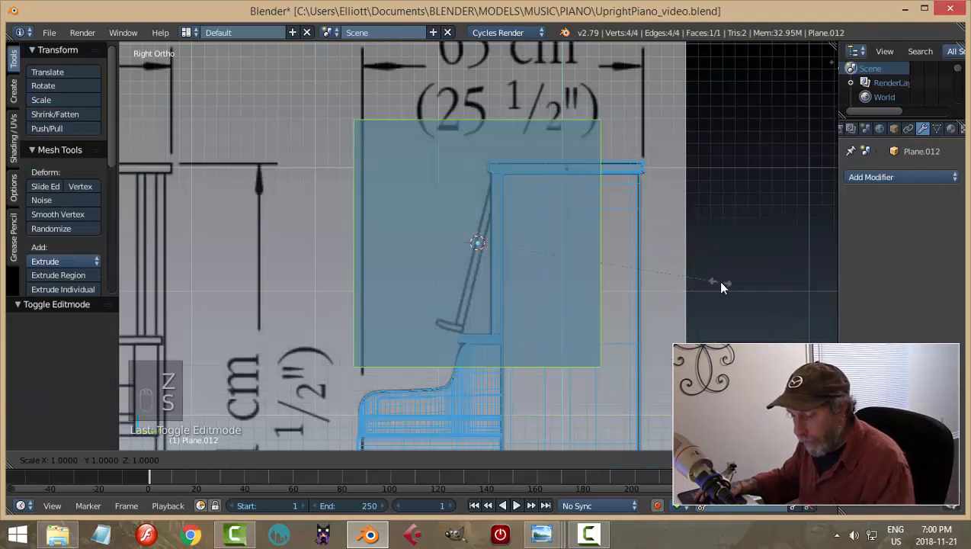
{"action": "key", "text": "y"}
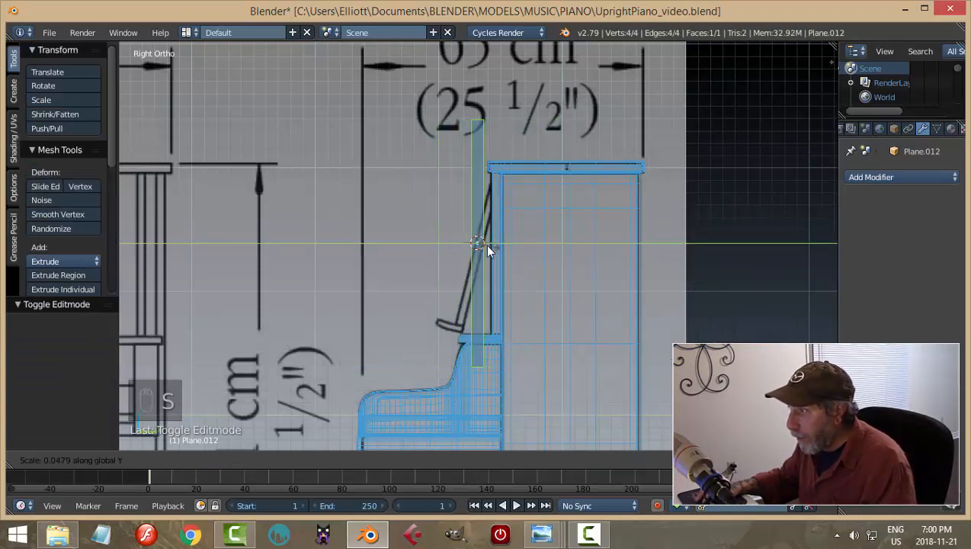
{"action": "left_click", "coordinate": [481, 244]}
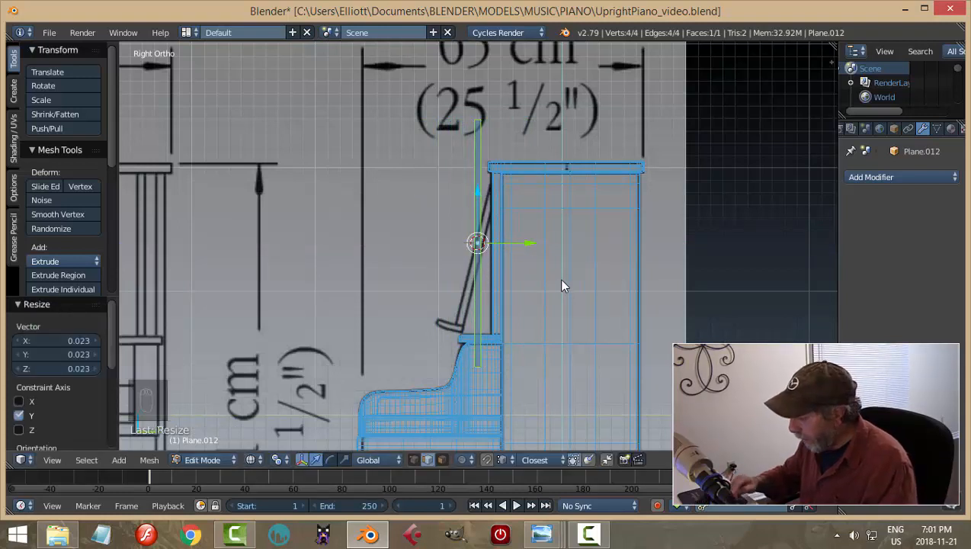
Extrude the thin strip in place in the front view and try to scale it along X
{"action": "key", "text": "KP_1"}
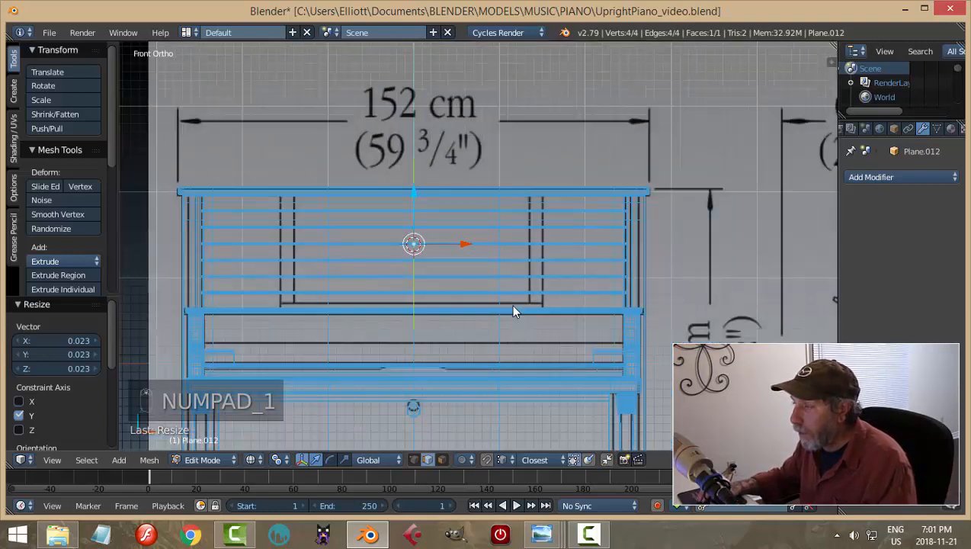
{"action": "scroll", "coordinate": [512, 307], "scroll_direction": "down", "scroll_amount": 1}
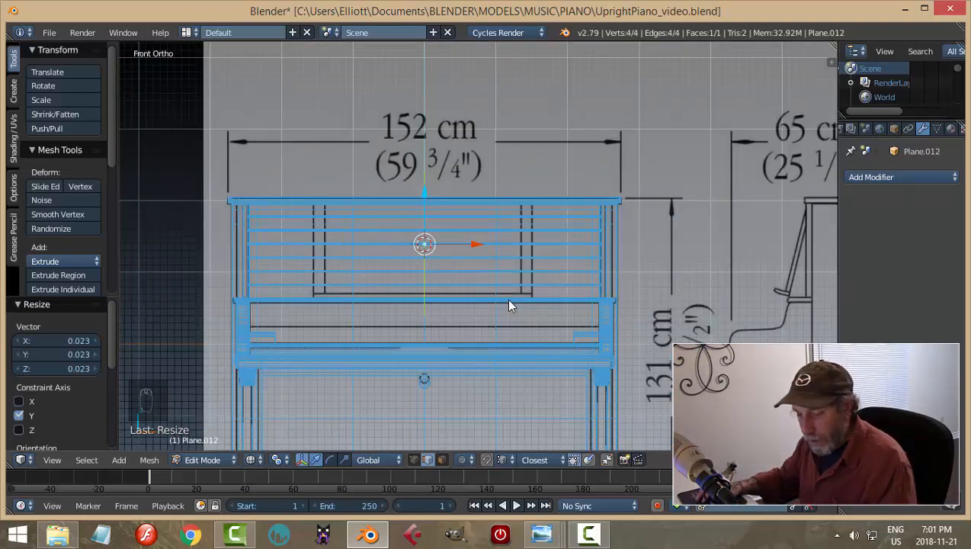
{"action": "key", "text": "e"}
{"action": "right_click", "coordinate": [479, 269]}
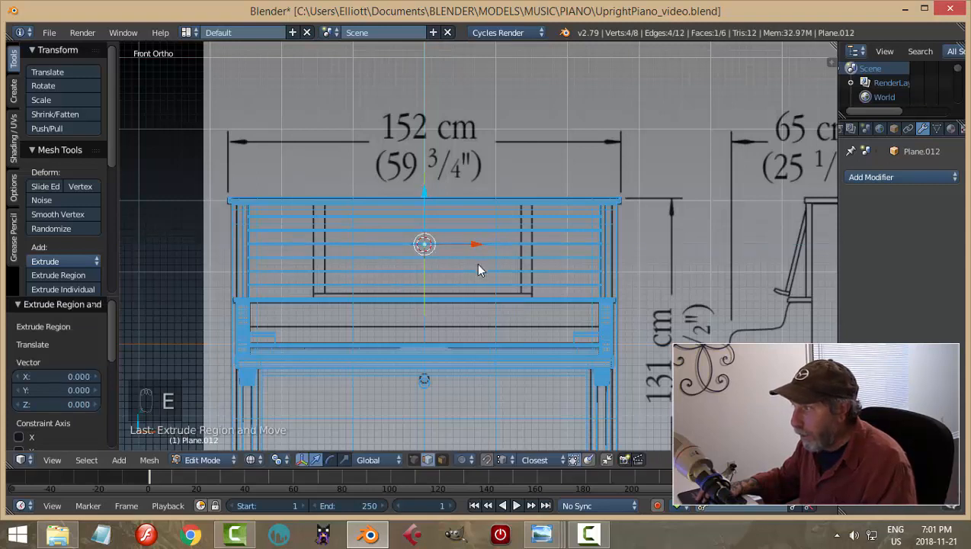
{"action": "key", "text": "s"}
{"action": "key", "text": "x"}
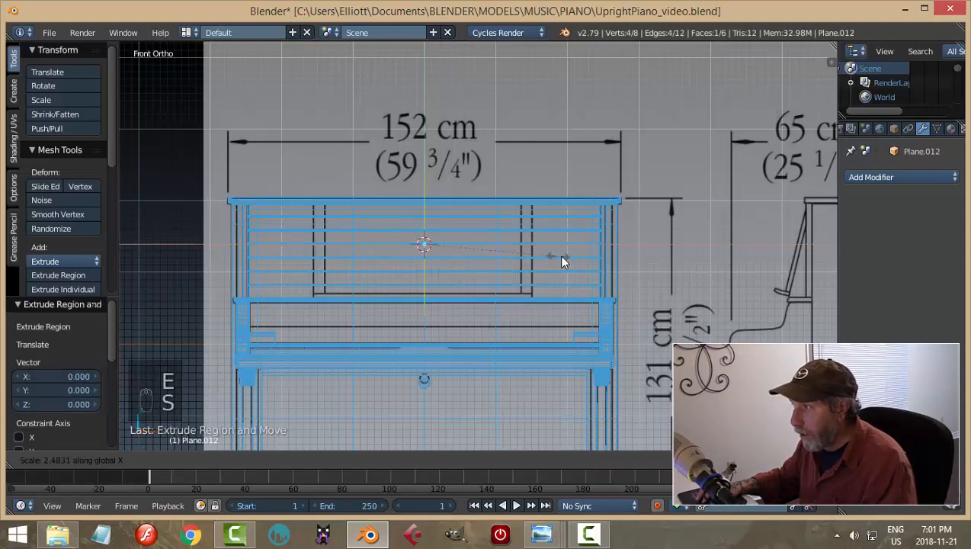
{"action": "left_click", "coordinate": [333, 383]}
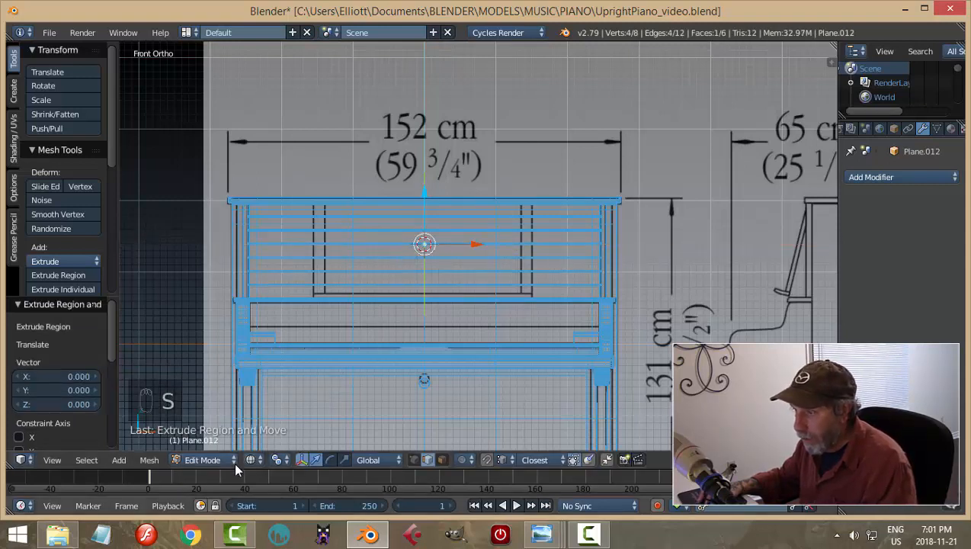
{"action": "left_click", "coordinate": [281, 462]}
{"action": "left_click", "coordinate": [313, 412]}
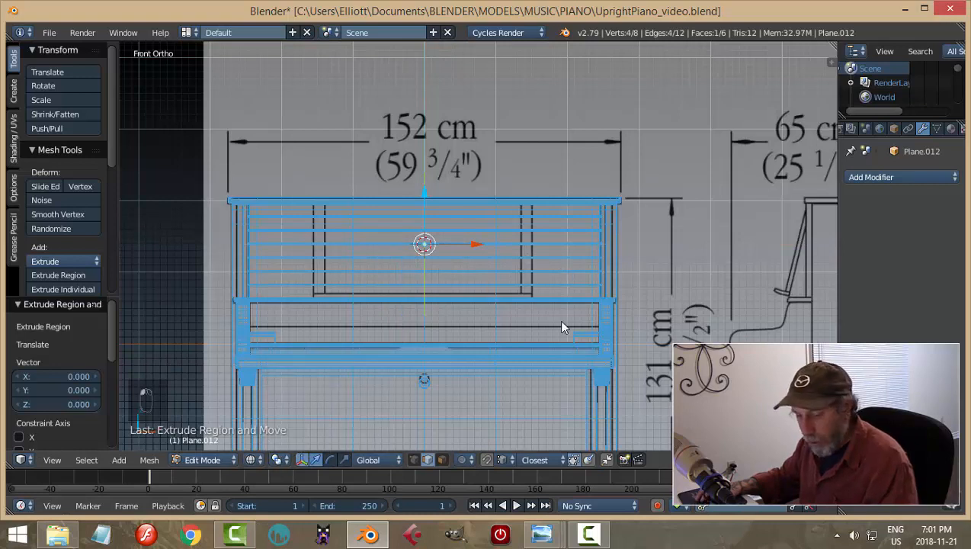
{"action": "key", "text": "s"}
{"action": "key", "text": "x"}
{"action": "right_click", "coordinate": [732, 318]}
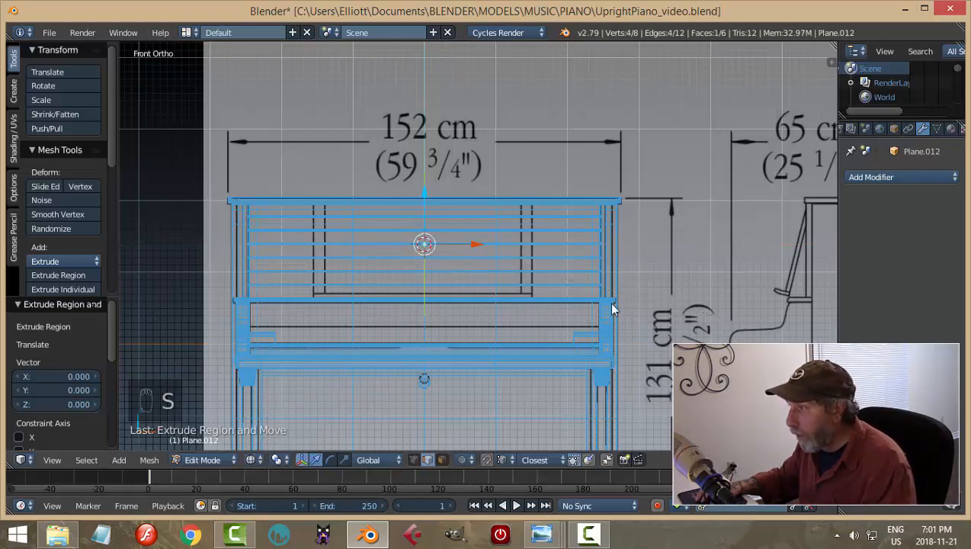
Extrude the strip along X to the reference desk's inner right line, and move its left edge to the inner left line
{"action": "key", "text": "e"}
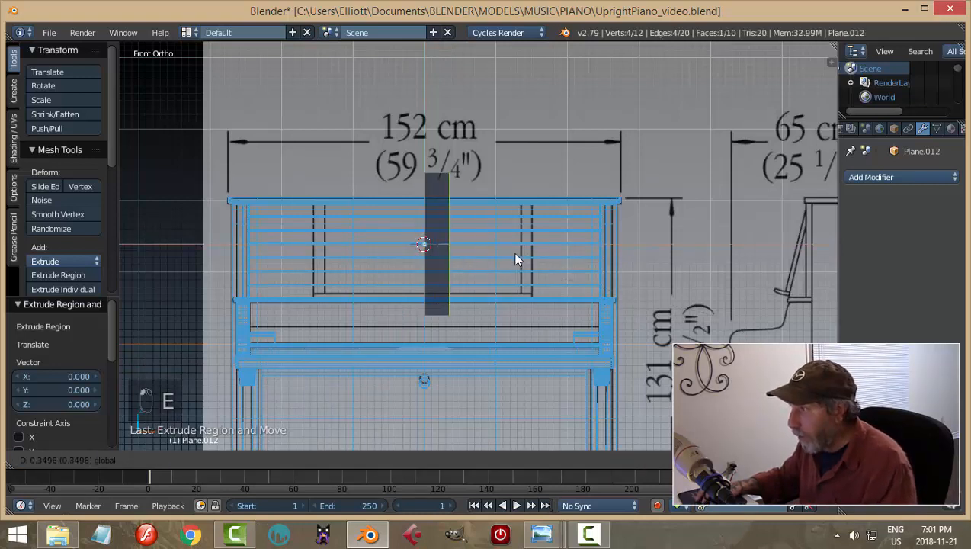
{"action": "left_click", "coordinate": [578, 267]}
{"action": "key", "text": "a"}
{"action": "key", "text": "b"}
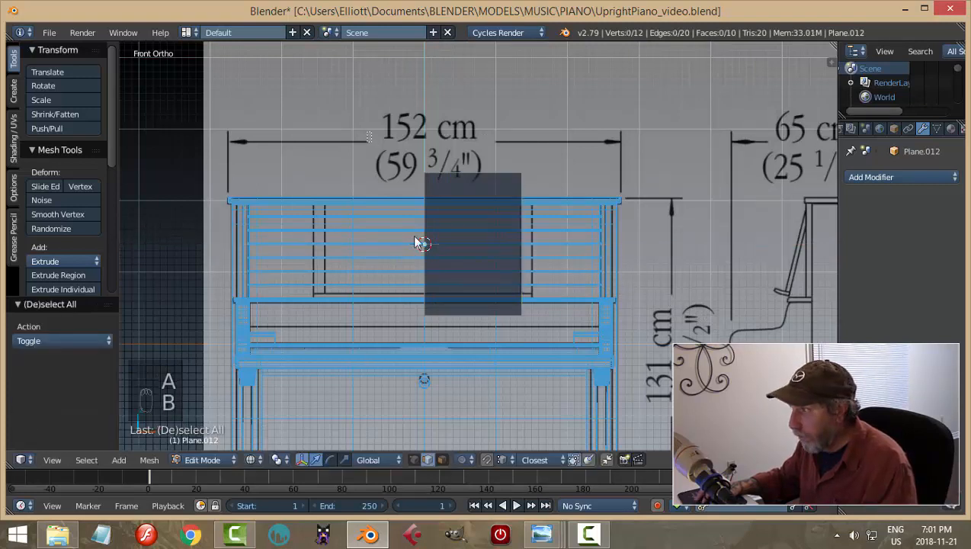
{"action": "left_click_drag", "start_coordinate": [409, 162], "coordinate": [454, 323]}
{"action": "left_click_drag", "start_coordinate": [473, 243], "coordinate": [373, 246]}
{"action": "key", "text": "a"}
{"action": "mouse_move", "coordinate": [605, 251]}
{"action": "middle_mouse_down"}
{"action": "mouse_move", "coordinate": [508, 276]}
{"action": "mouse_move", "coordinate": [520, 288]}
{"action": "mouse_move", "coordinate": [602, 260]}
{"action": "mouse_move", "coordinate": [600, 269]}
{"action": "middle_mouse_up"}
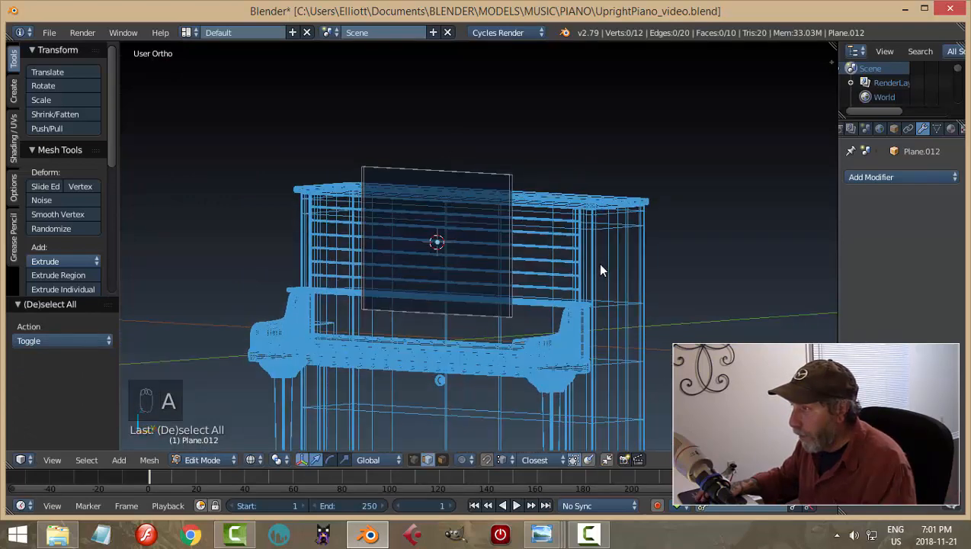
Lower the desk panel's top edge to just below the piano lid in the front view
{"action": "key", "text": "a"}
{"action": "key", "text": "KP_1"}
{"action": "scroll", "coordinate": [578, 266], "scroll_direction": "up", "scroll_amount": 2}
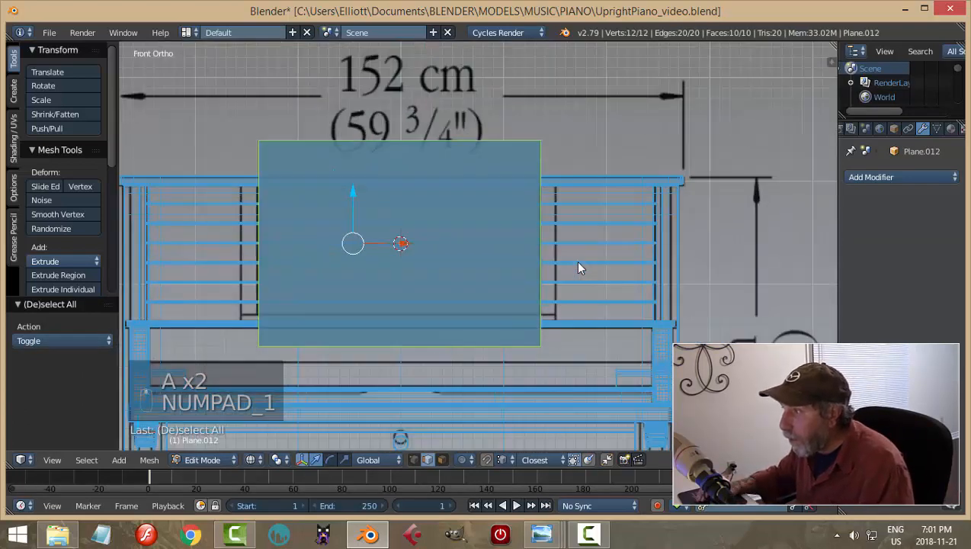
{"action": "key", "text": "a"}
{"action": "key", "text": "b"}
{"action": "left_click_drag", "start_coordinate": [225, 114], "coordinate": [568, 187]}
{"action": "left_click_drag", "start_coordinate": [354, 94], "coordinate": [353, 141]}
{"action": "key", "text": "a"}
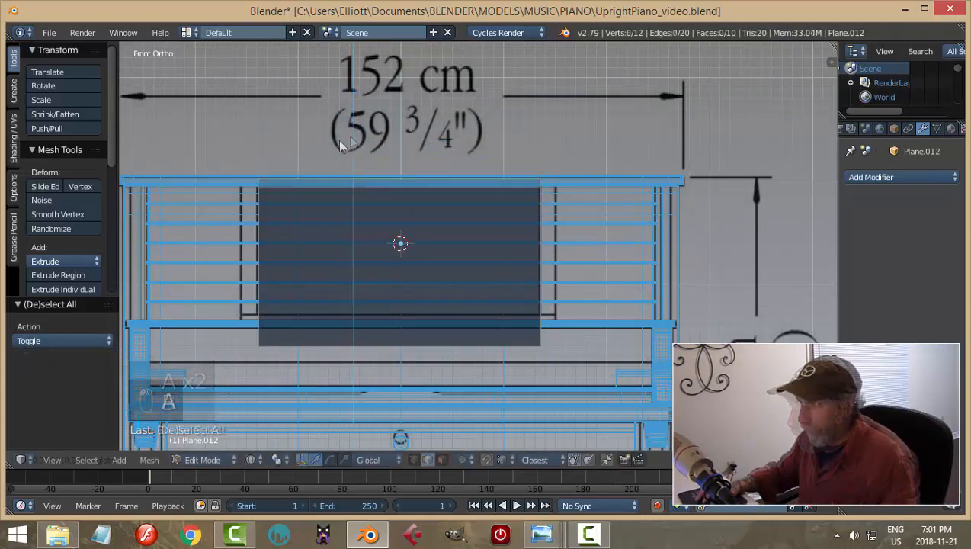
Raise the desk panel's bottom edge to the reference desk's bottom line, just above the ledge
{"action": "key", "text": "b"}
{"action": "left_click_drag", "start_coordinate": [613, 414], "coordinate": [168, 307]}
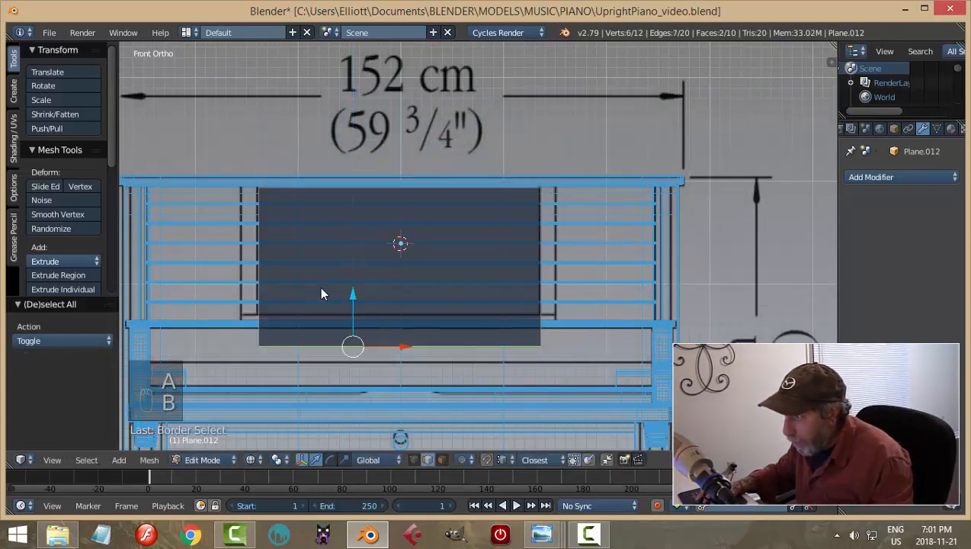
{"action": "left_click_drag", "start_coordinate": [351, 294], "coordinate": [355, 267]}
{"action": "key", "text": "a"}
Set the desk panel's origin to its geometry and return the view to solid shading
{"action": "key", "text": "Tab"}
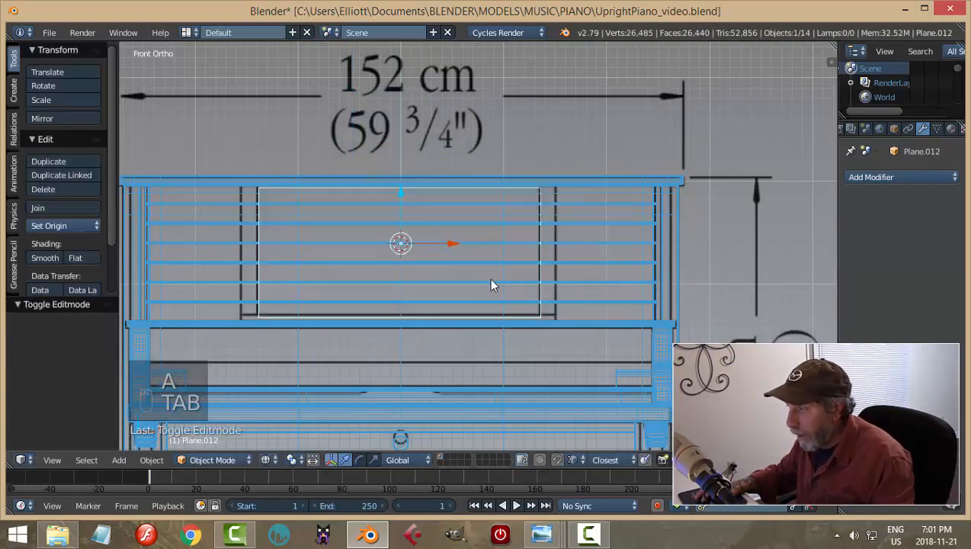
{"action": "left_click", "coordinate": [50, 222]}
{"action": "left_click", "coordinate": [73, 255]}
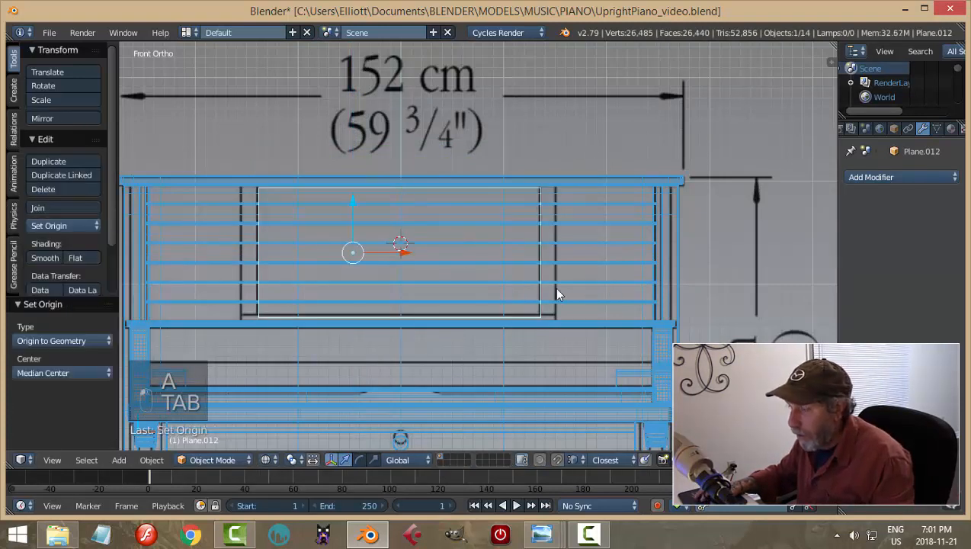
{"action": "middle_click_drag", "start_coordinate": [569, 288], "coordinate": [561, 288]}
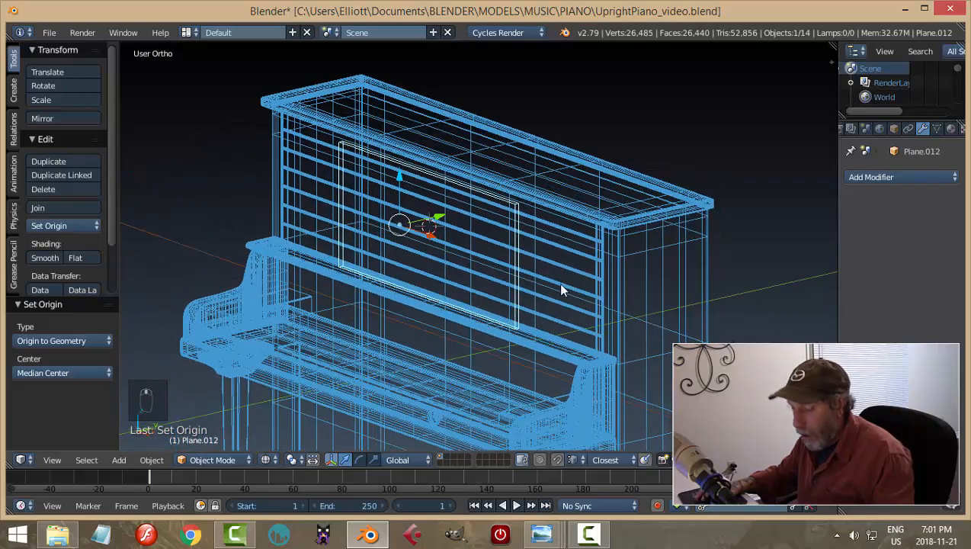
{"action": "key", "text": "z"}
{"action": "key", "text": "z"}
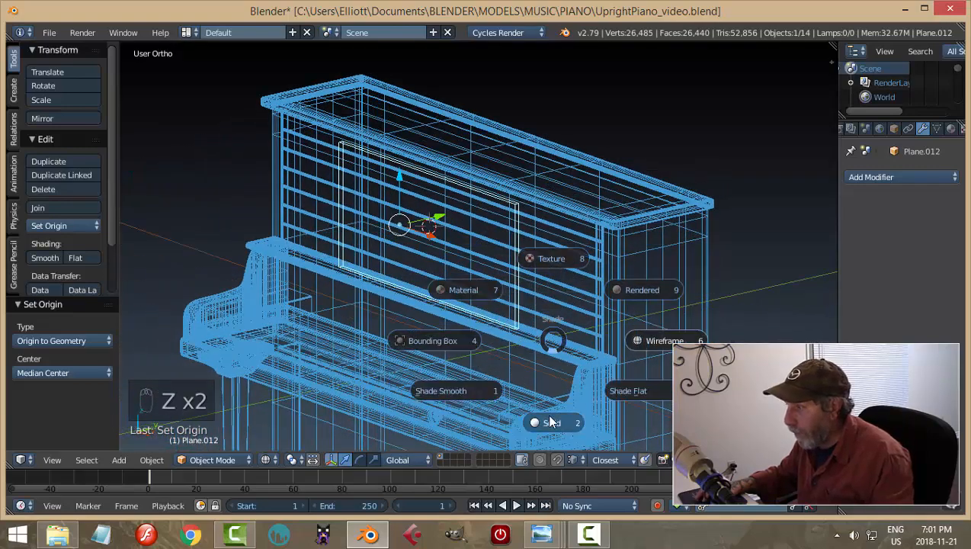
{"action": "left_click", "coordinate": [551, 419]}
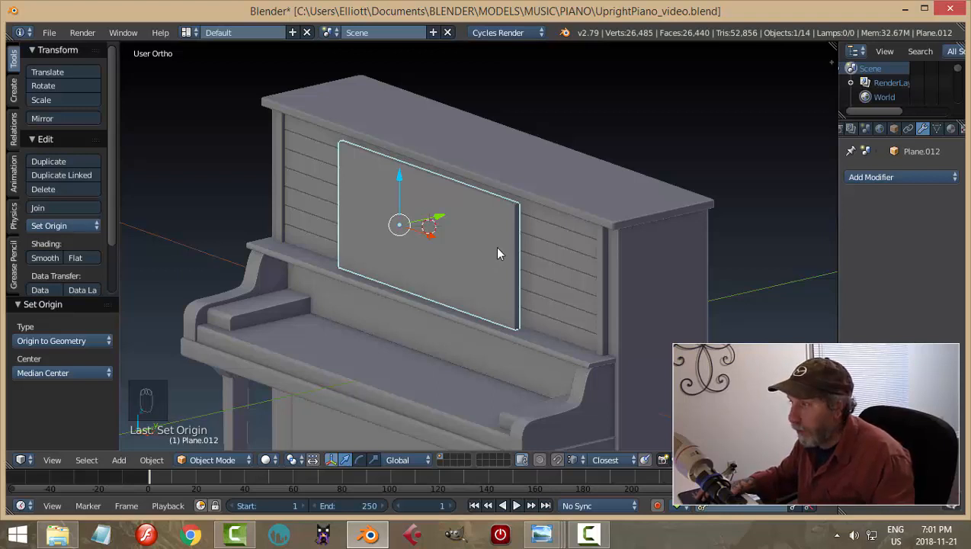
Snap the 3D cursor to the desk panel's origin and reselect the panel
{"action": "left_click", "coordinate": [76, 222]}
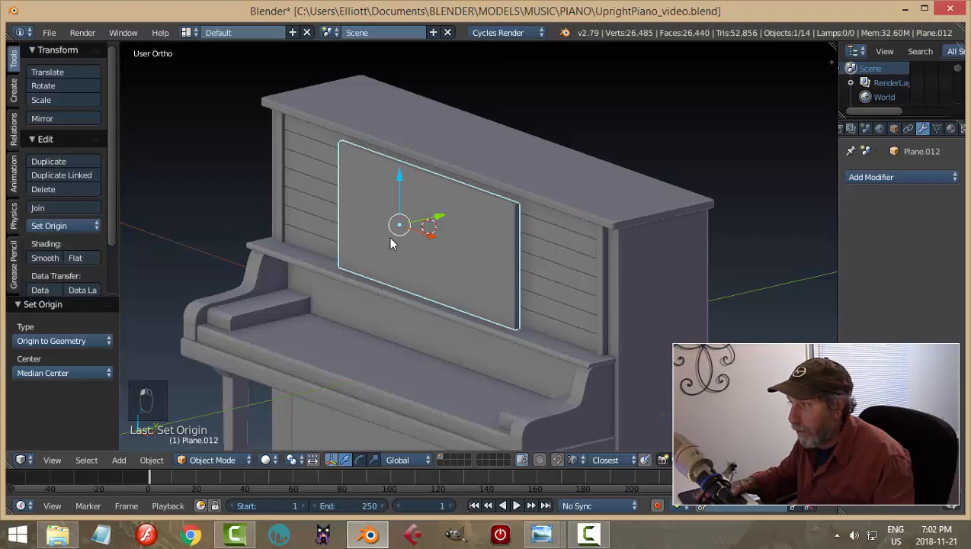
{"action": "key", "text": "shift+s"}
{"action": "left_click", "coordinate": [391, 179]}
{"action": "middle_click_drag", "start_coordinate": [395, 256], "coordinate": [488, 284]}
{"action": "key", "text": "a"}
{"action": "scroll", "coordinate": [501, 255], "scroll_direction": "down", "scroll_amount": 3}
{"action": "right_click", "coordinate": [516, 243]}
{"action": "middle_click_drag", "start_coordinate": [520, 238], "coordinate": [455, 255]}
Shift the panel's whole mesh about 0.42 along negative X to centre it on its origin
{"action": "key", "text": "Tab"}
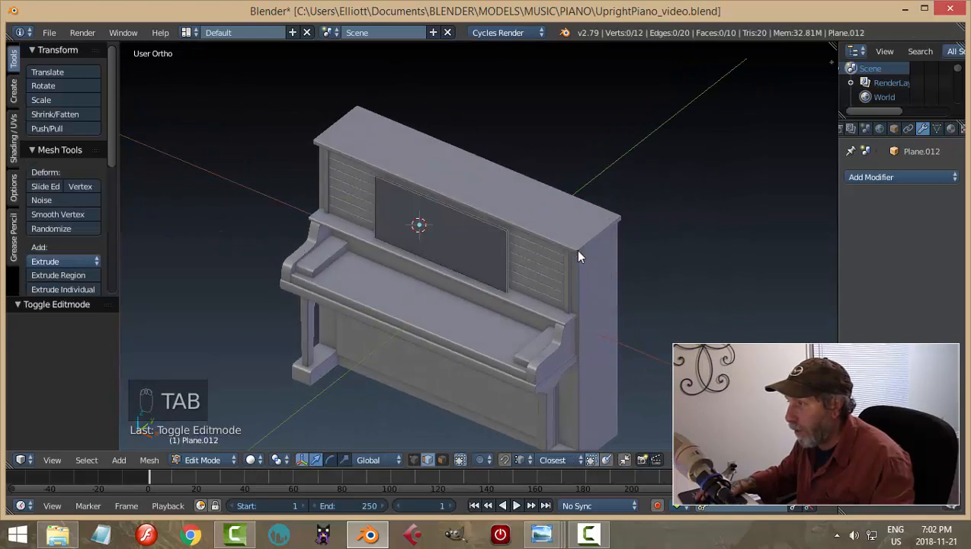
{"action": "key", "text": "a"}
{"action": "key", "text": "a"}
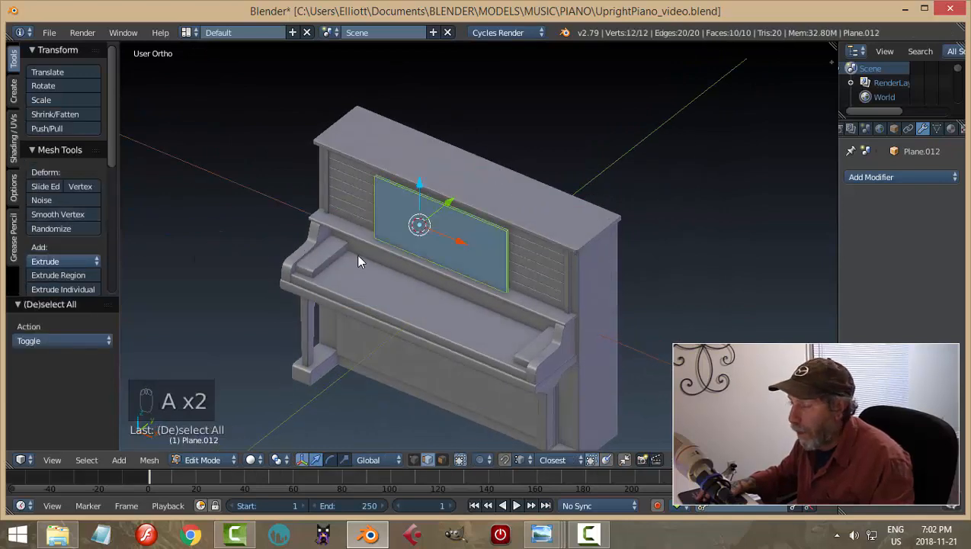
{"action": "key", "text": "KP_1"}
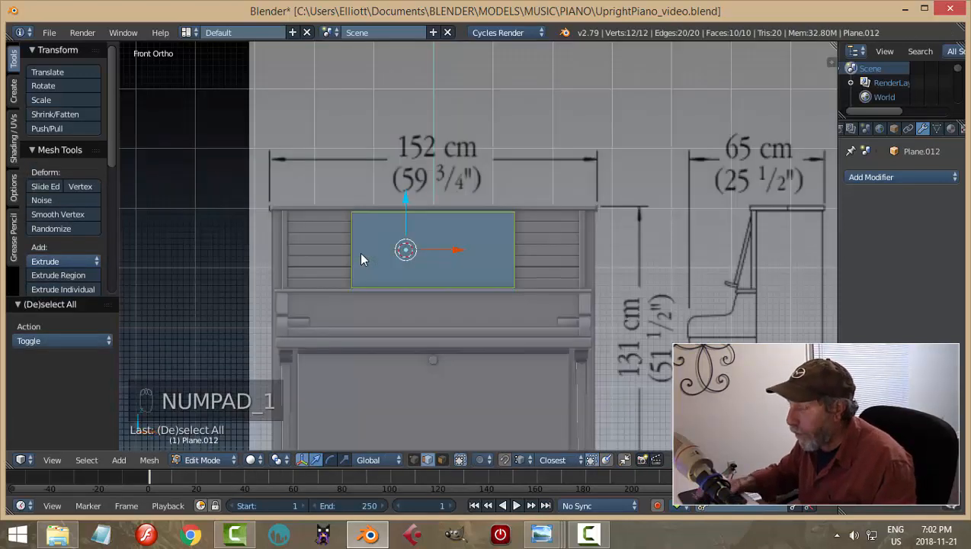
{"action": "scroll", "coordinate": [361, 259], "scroll_direction": "up", "scroll_amount": 3}
{"action": "scroll", "coordinate": [361, 259], "scroll_direction": "down", "scroll_amount": 2}
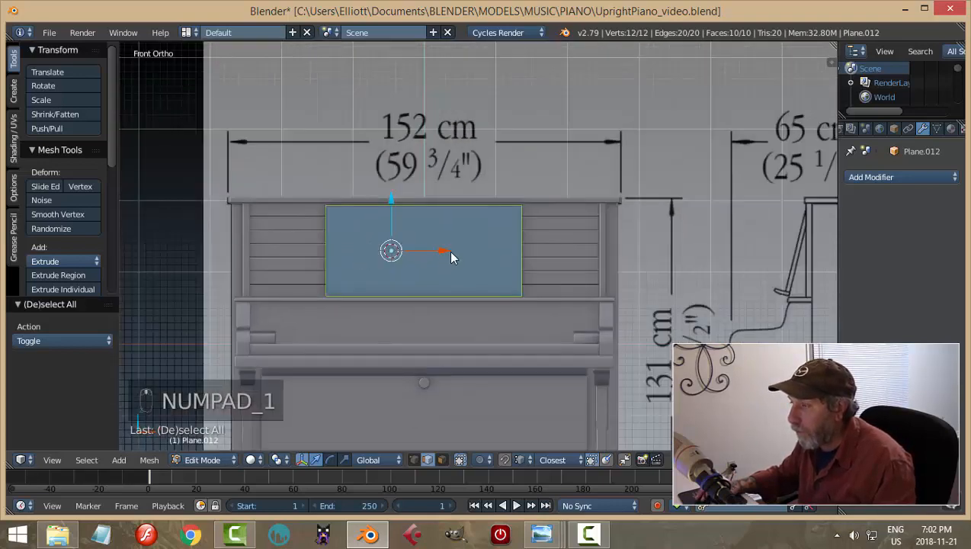
{"action": "left_click_drag", "start_coordinate": [450, 257], "coordinate": [418, 260]}
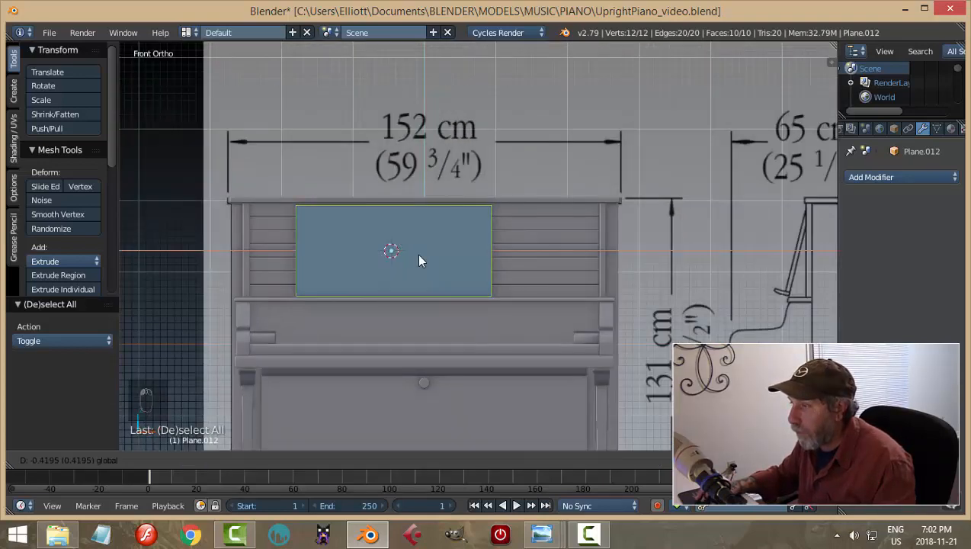
Move the desk panel object along X to the piano's centre line and snap the 3D cursor to it
{"action": "key", "text": "Tab"}
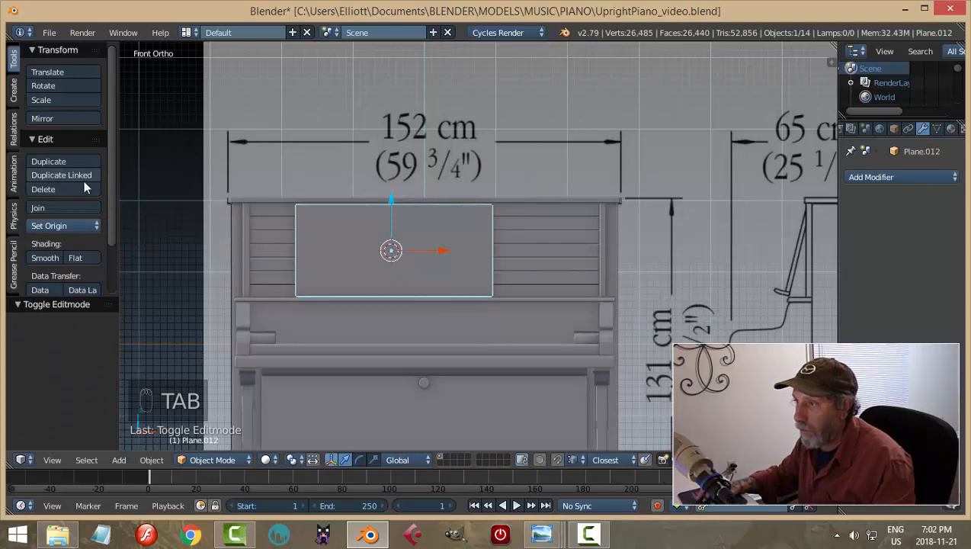
{"action": "left_click_drag", "start_coordinate": [444, 252], "coordinate": [473, 262]}
{"action": "key", "text": "shift+s"}
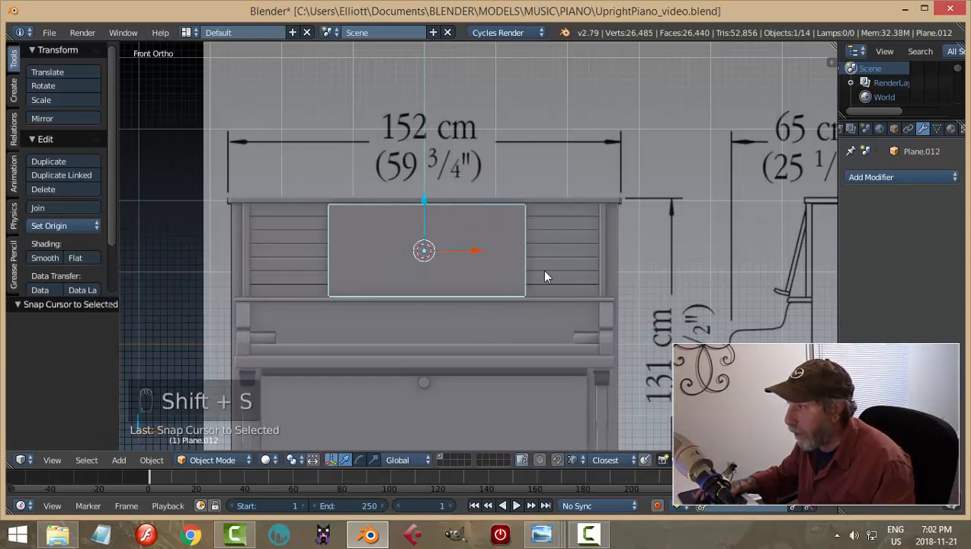
Thin the desk panel by scaling its whole mesh to 0.665 along Y, and compare it with the side reference
{"action": "middle_click_drag", "start_coordinate": [546, 275], "coordinate": [439, 273]}
{"action": "scroll", "coordinate": [481, 334], "scroll_direction": "up", "scroll_amount": 3}
{"action": "scroll", "coordinate": [451, 266], "scroll_direction": "up", "scroll_amount": 3}
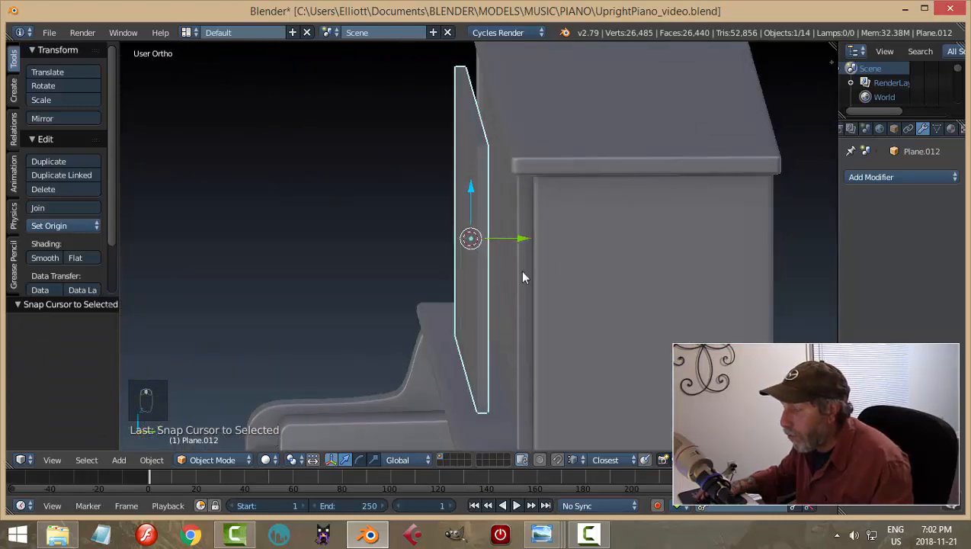
{"action": "key", "text": "Tab"}
{"action": "left_click", "coordinate": [634, 272]}
{"action": "key", "text": "a"}
{"action": "key", "text": "a"}
{"action": "key", "text": "a"}
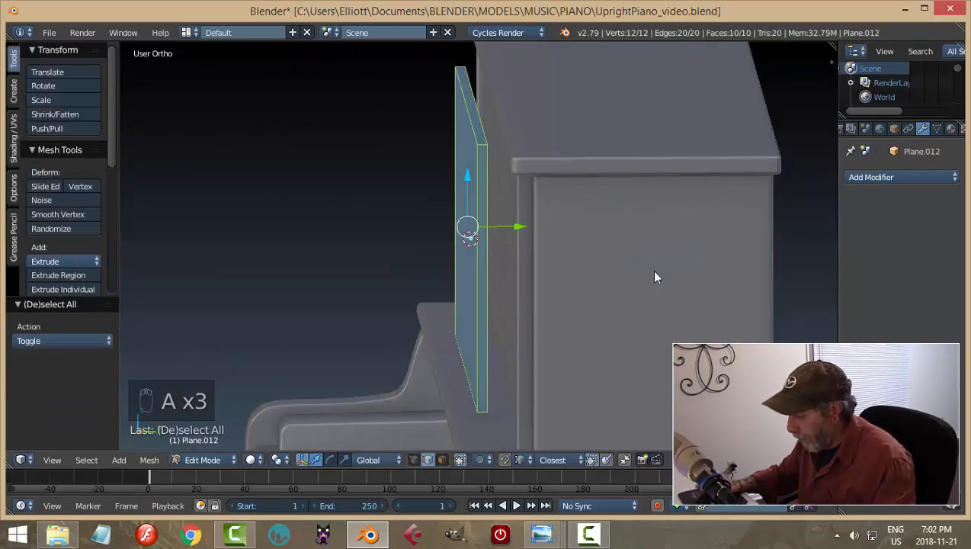
{"action": "key", "text": "s"}
{"action": "key", "text": "y"}
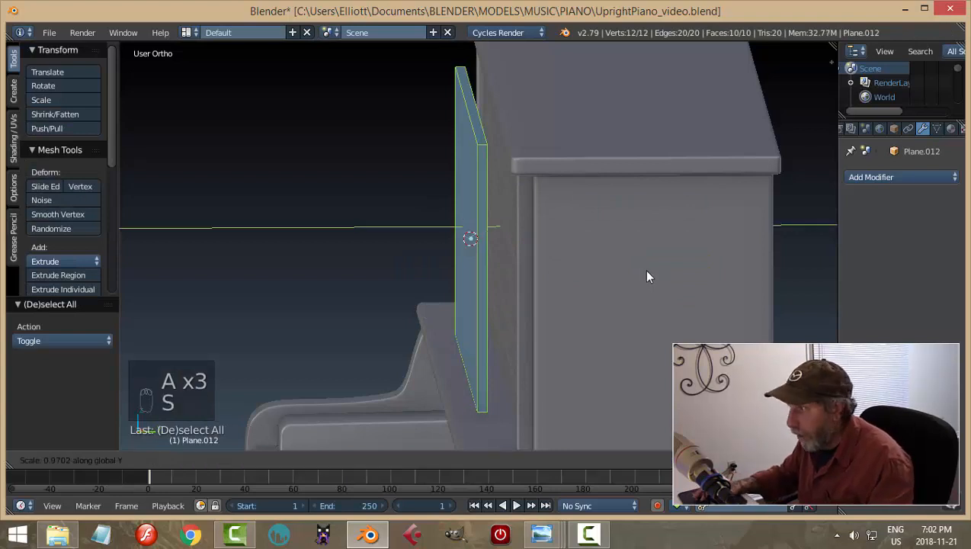
{"action": "left_click", "coordinate": [592, 265]}
{"action": "key", "text": "KP_3"}
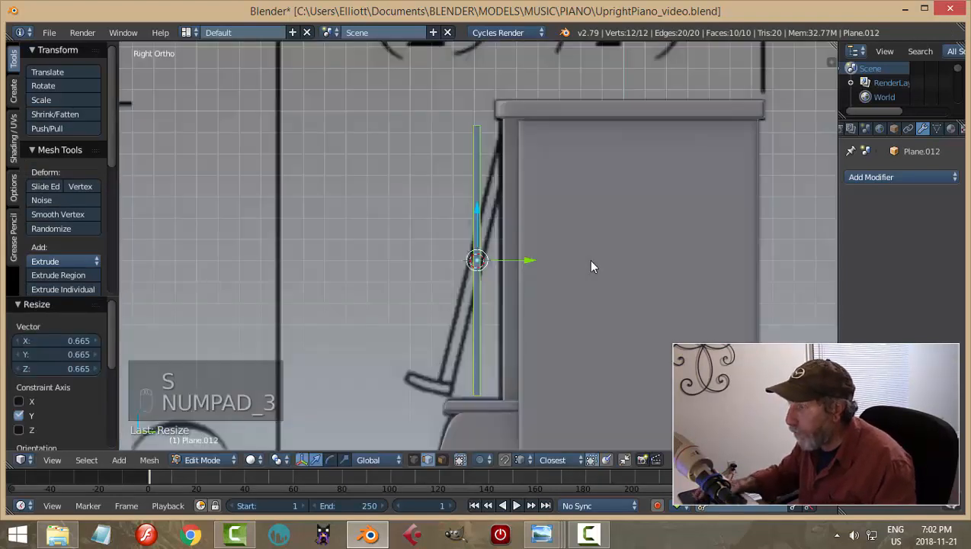
Cut one edge loop across the desk panel and slide it down to just above the panel's bottom edge
{"action": "scroll", "coordinate": [556, 263], "scroll_direction": "down", "scroll_amount": 2}
{"action": "middle_click_drag", "start_coordinate": [544, 360], "coordinate": [592, 315], "text": "shift"}
{"action": "key", "text": "a"}
{"action": "key", "text": "a"}
{"action": "scroll", "coordinate": [586, 297], "scroll_direction": "up", "scroll_amount": 3}
{"action": "key", "text": "ctrl+r"}
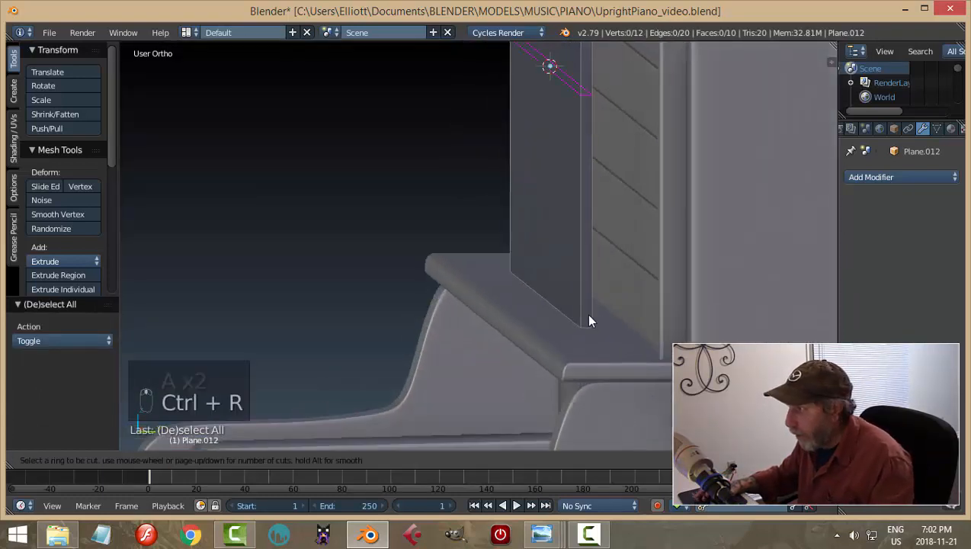
{"action": "left_click", "coordinate": [585, 313]}
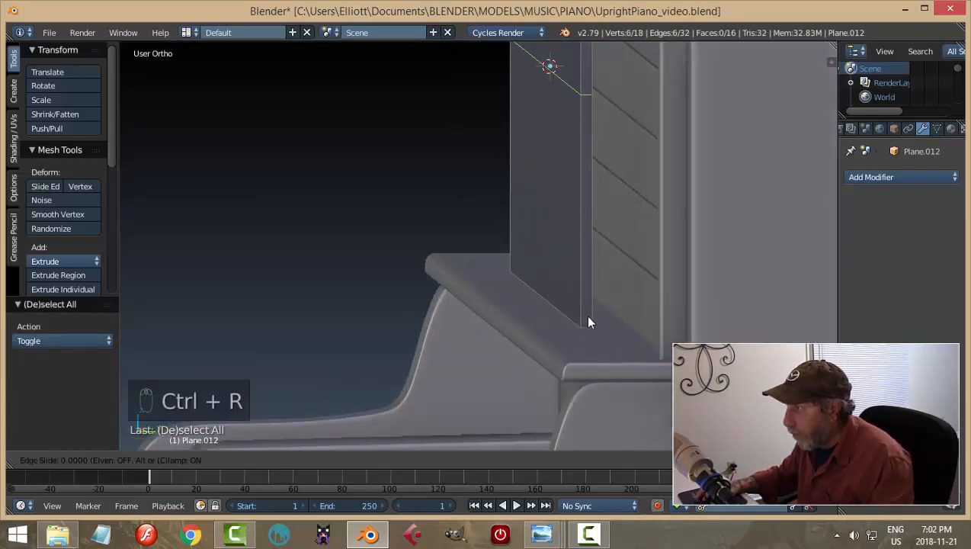
{"action": "left_click", "coordinate": [608, 135]}
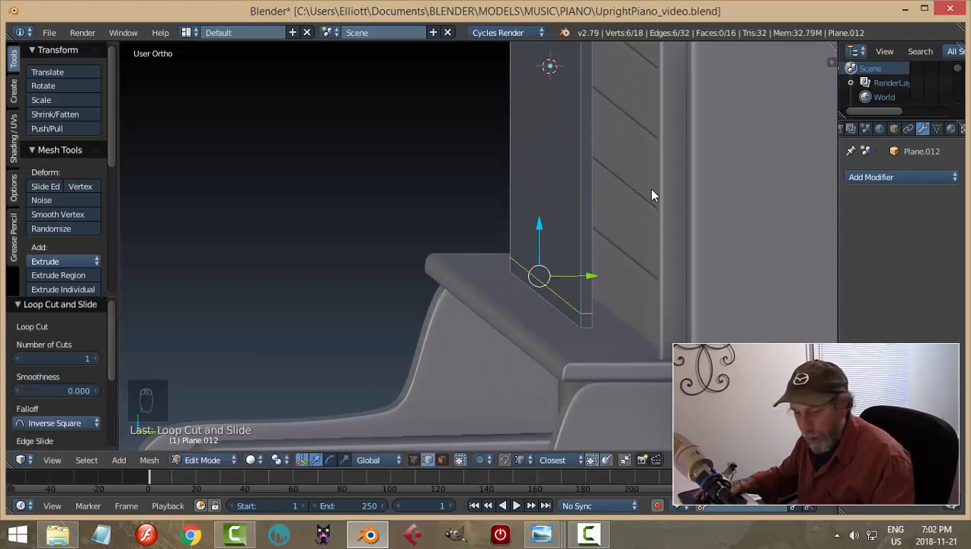
Extrude the narrow bottom face on the panel's front about 0.03 along negative Y to form a ledge, and return to Object Mode
{"action": "key", "text": "a"}
{"action": "key", "text": "ctrl+Tab"}
{"action": "left_click", "coordinate": [635, 200]}
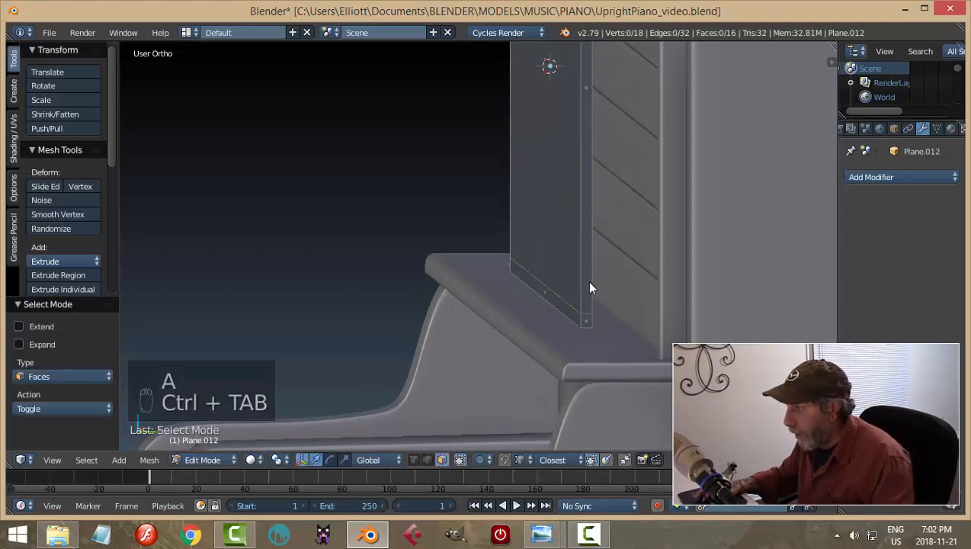
{"action": "right_click", "coordinate": [560, 309]}
{"action": "key", "text": "e"}
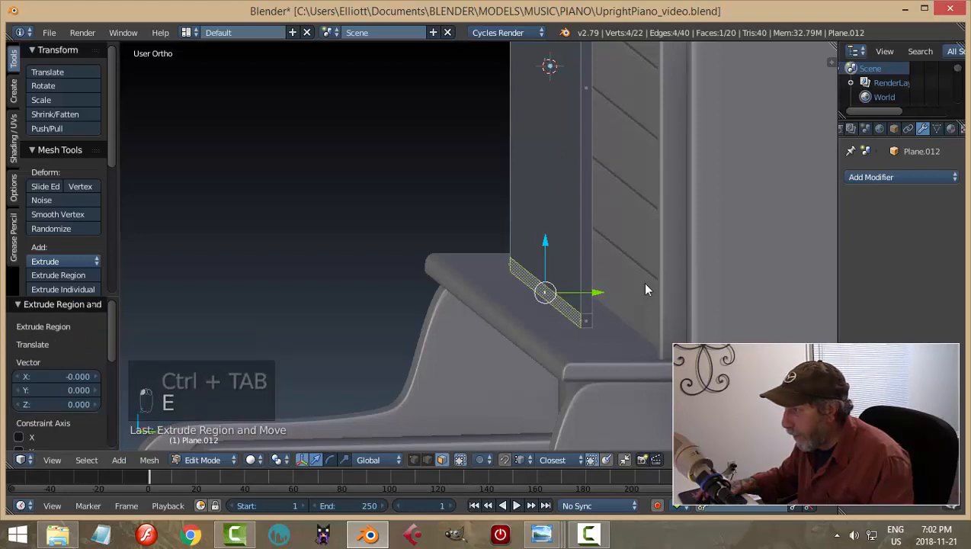
{"action": "key", "text": "g"}
{"action": "key", "text": "y"}
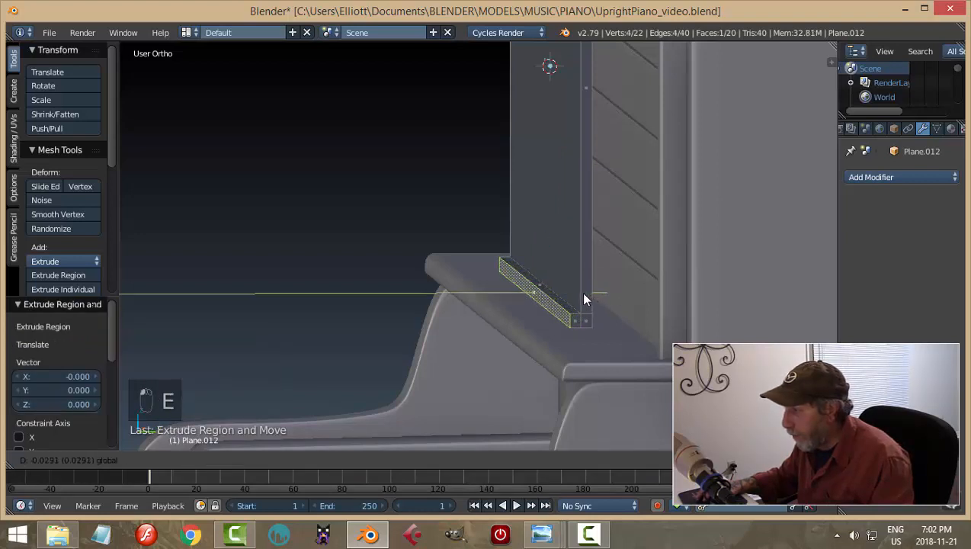
{"action": "left_click", "coordinate": [580, 291]}
{"action": "key", "text": "a"}
{"action": "key", "text": "Tab"}
{"action": "left_click", "coordinate": [648, 268]}
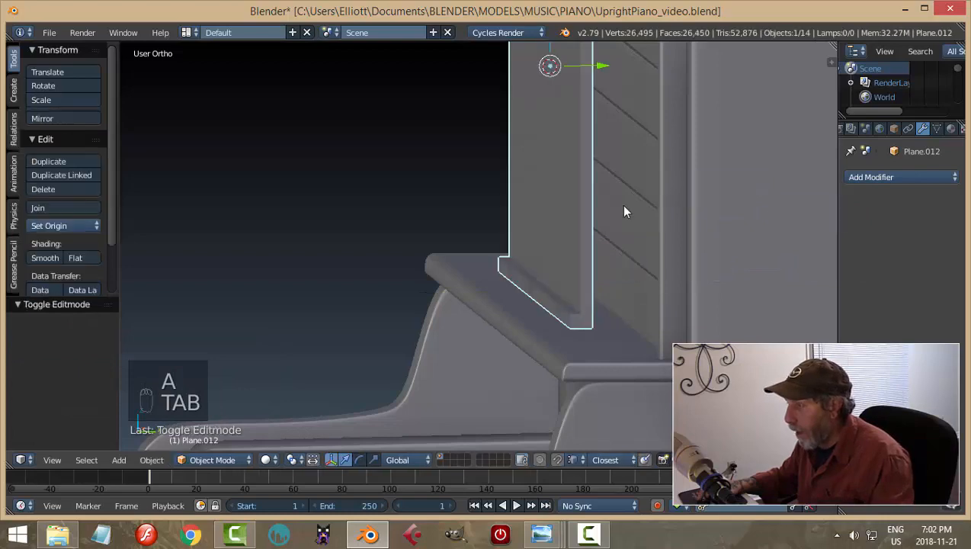
Shift the desk panel 0.052 along negative X to match the front reference in wireframe, and restore solid shading
{"action": "middle_click_drag", "start_coordinate": [624, 211], "coordinate": [593, 233]}
{"action": "scroll", "coordinate": [667, 211], "scroll_direction": "down", "scroll_amount": 2}
{"action": "key", "text": "KP_1"}
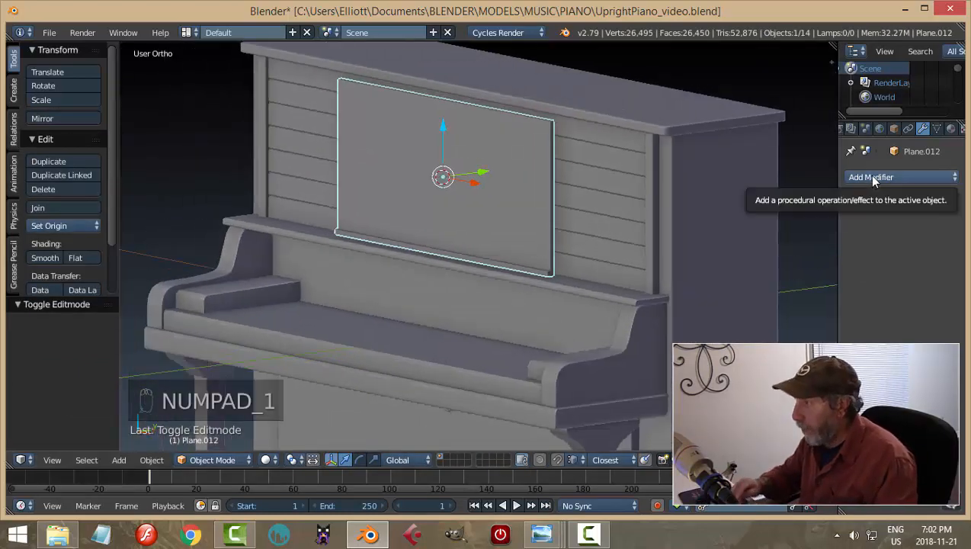
{"action": "key", "text": "KP_1"}
{"action": "scroll", "coordinate": [677, 210], "scroll_direction": "up", "scroll_amount": 2}
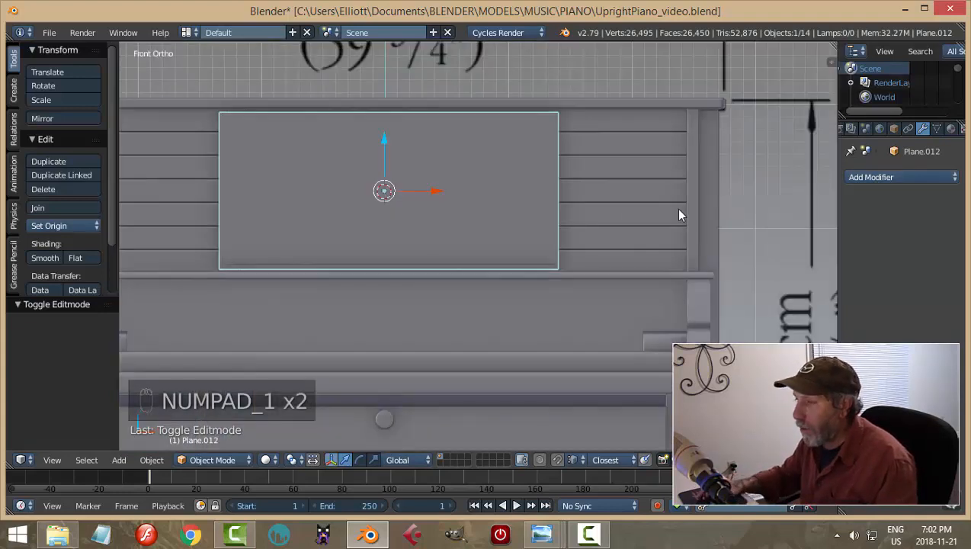
{"action": "key", "text": "z"}
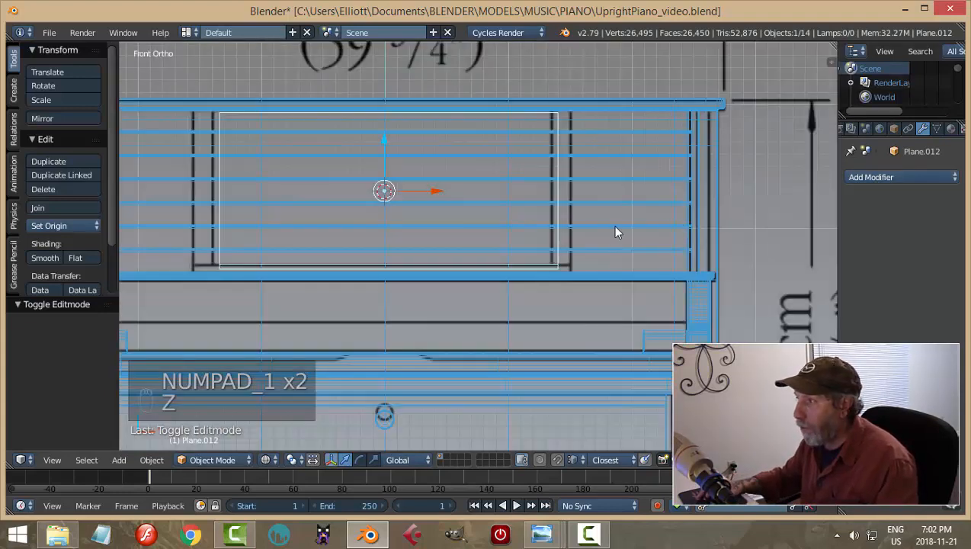
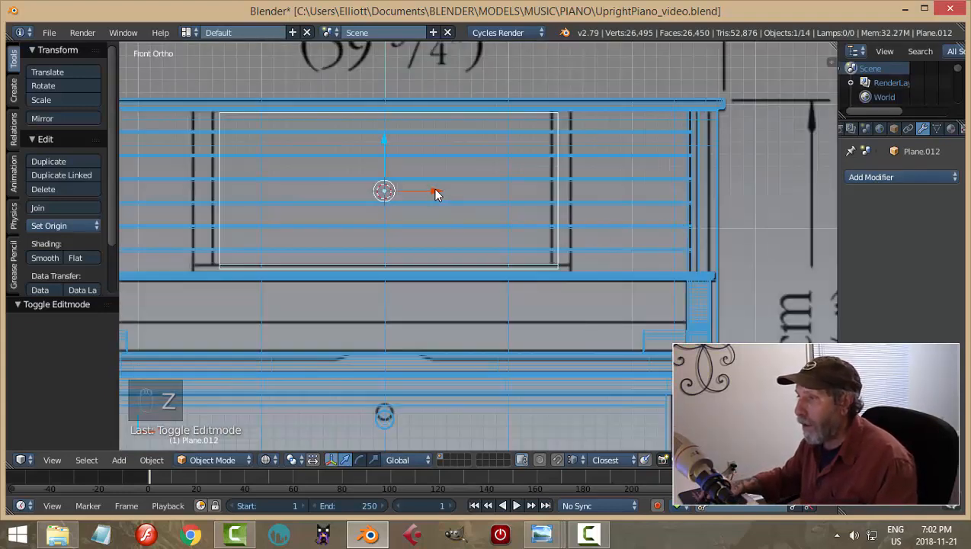
{"action": "left_click_drag", "start_coordinate": [434, 190], "coordinate": [428, 194]}
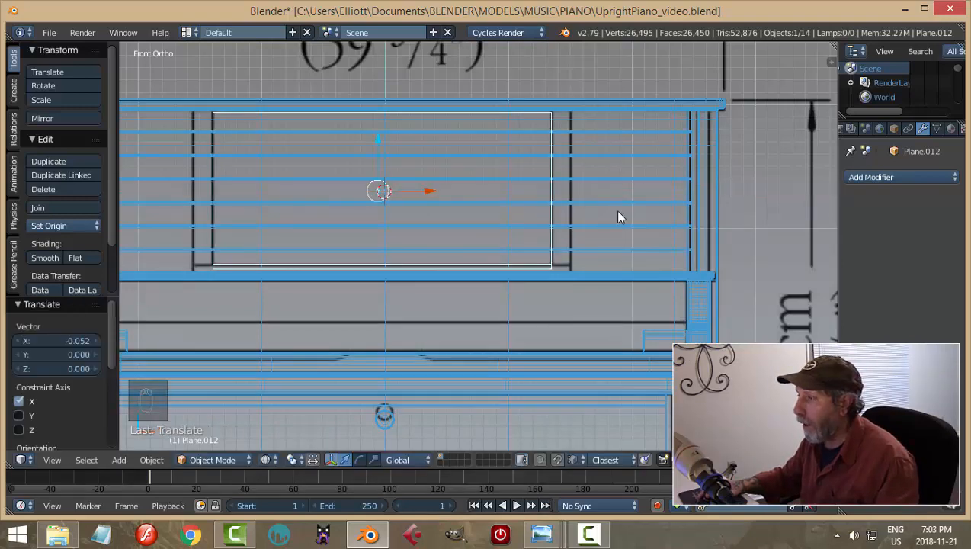
{"action": "key", "text": "Tab"}
{"action": "key", "text": "z"}
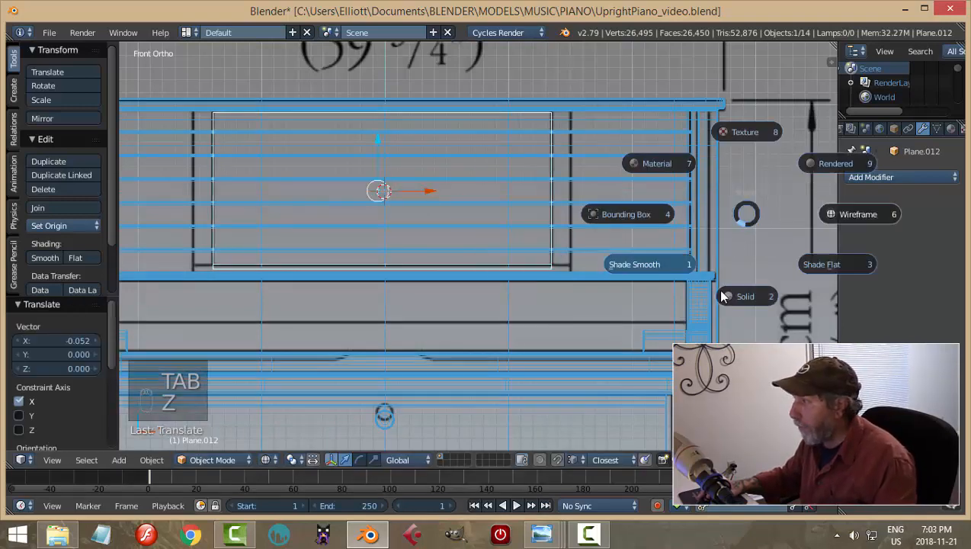
{"action": "left_click", "coordinate": [758, 278]}
Add a Bevel modifier to the desk panel and inspect the edges of its bottom ledge
{"action": "mouse_move", "coordinate": [758, 278]}
{"action": "middle_mouse_down"}
{"action": "mouse_move", "coordinate": [777, 251]}
{"action": "mouse_move", "coordinate": [808, 243]}
{"action": "middle_mouse_up"}
{"action": "left_click", "coordinate": [869, 177]}
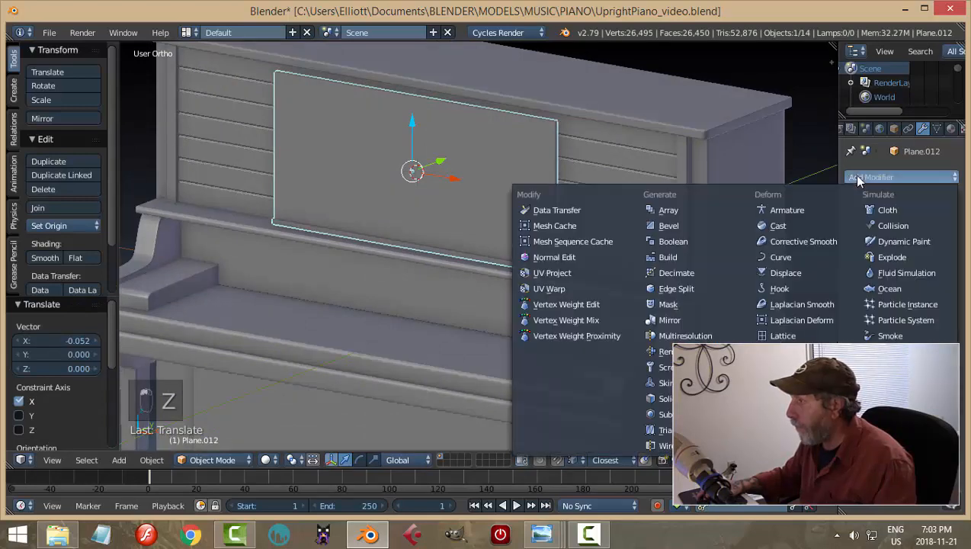
{"action": "left_click", "coordinate": [721, 225]}
{"action": "scroll", "coordinate": [725, 232], "scroll_direction": "up", "scroll_amount": 3}
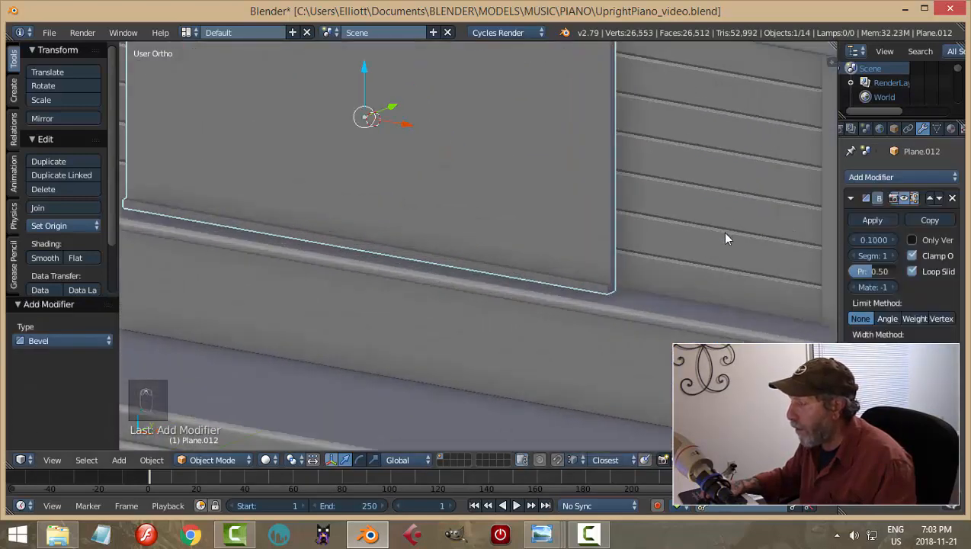
{"action": "scroll", "coordinate": [724, 232], "scroll_direction": "up", "scroll_amount": 3}
{"action": "middle_click_drag", "start_coordinate": [719, 231], "coordinate": [695, 217]}
{"action": "scroll", "coordinate": [695, 216], "scroll_direction": "down", "scroll_amount": 3}
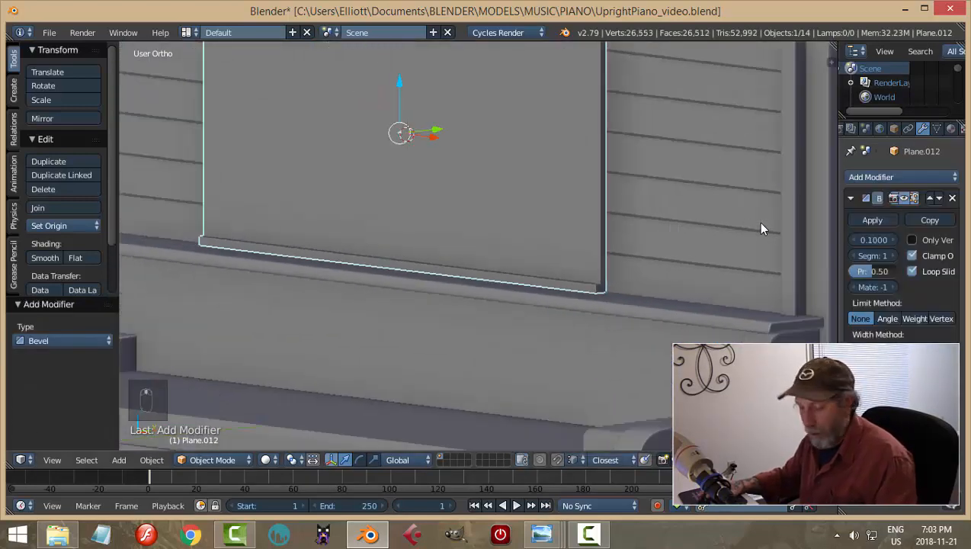
Apply the desk panel's rotation and scale, and check the bevelled edges from the side
{"action": "key", "text": "ctrl+a"}
{"action": "left_click", "coordinate": [723, 266]}
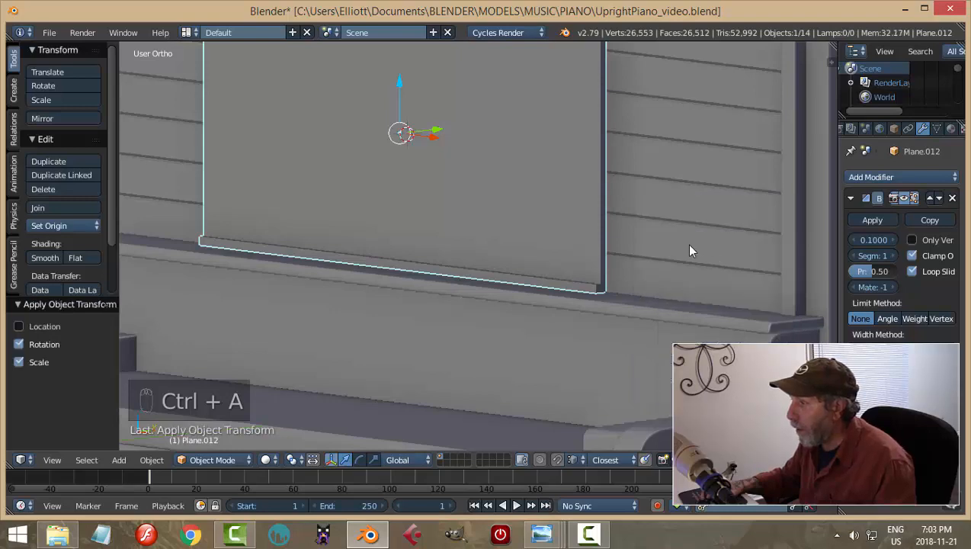
{"action": "scroll", "coordinate": [688, 245], "scroll_direction": "down", "scroll_amount": 3}
{"action": "middle_click_drag", "start_coordinate": [688, 244], "coordinate": [574, 247]}
{"action": "scroll", "coordinate": [573, 245], "scroll_direction": "up", "scroll_amount": 4}
{"action": "scroll", "coordinate": [565, 181], "scroll_direction": "down", "scroll_amount": 2}
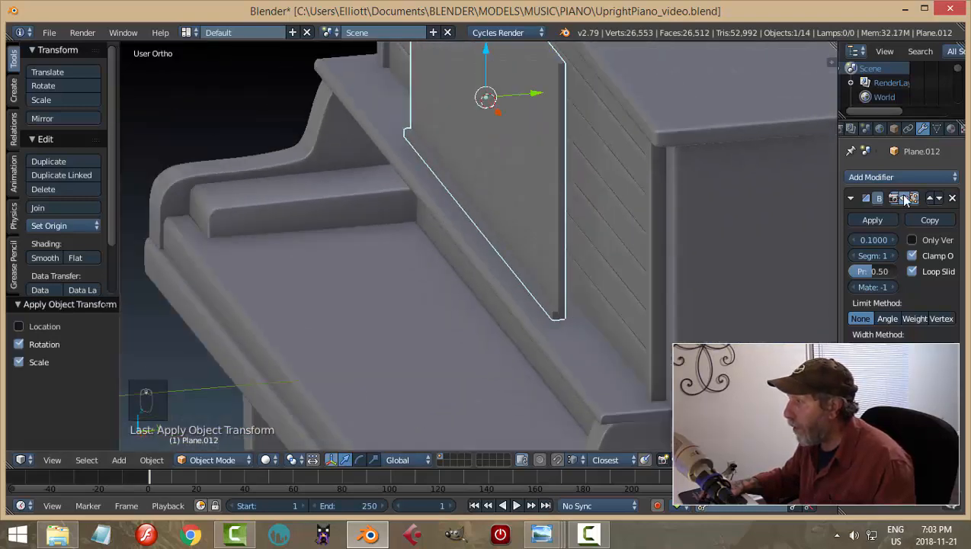
Remove the panel's Bevel modifier and merge the duplicate vertices of its whole mesh with Remove Doubles
{"action": "left_click", "coordinate": [952, 198]}
{"action": "right_click", "coordinate": [540, 183]}
{"action": "right_click", "coordinate": [539, 181]}
{"action": "key", "text": "Tab"}
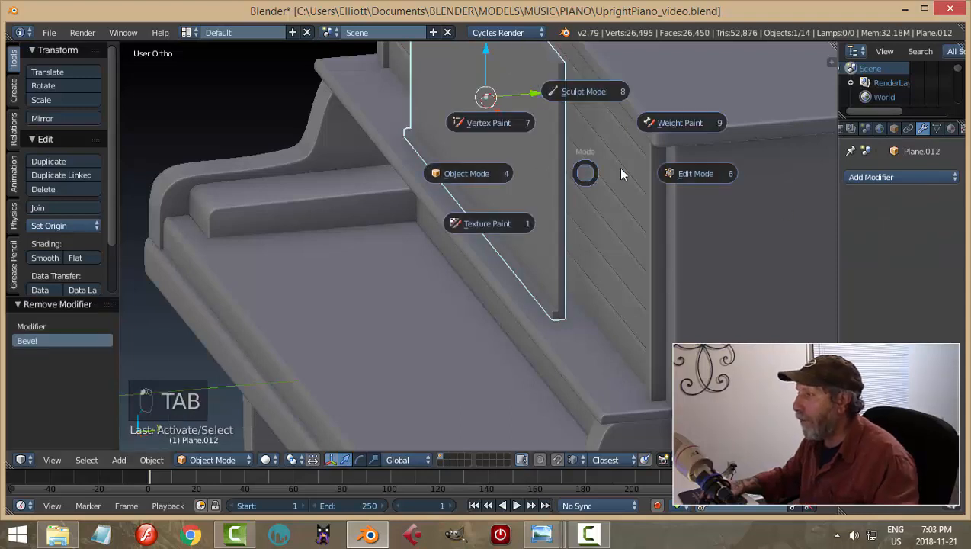
{"action": "key", "text": "a"}
{"action": "key", "text": "a"}
{"action": "key", "text": "w"}
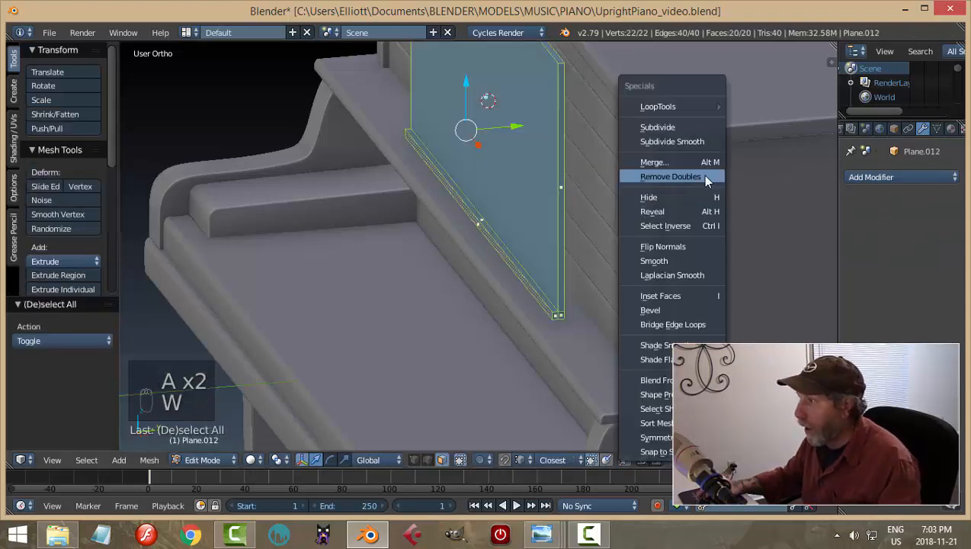
{"action": "left_click", "coordinate": [701, 175]}
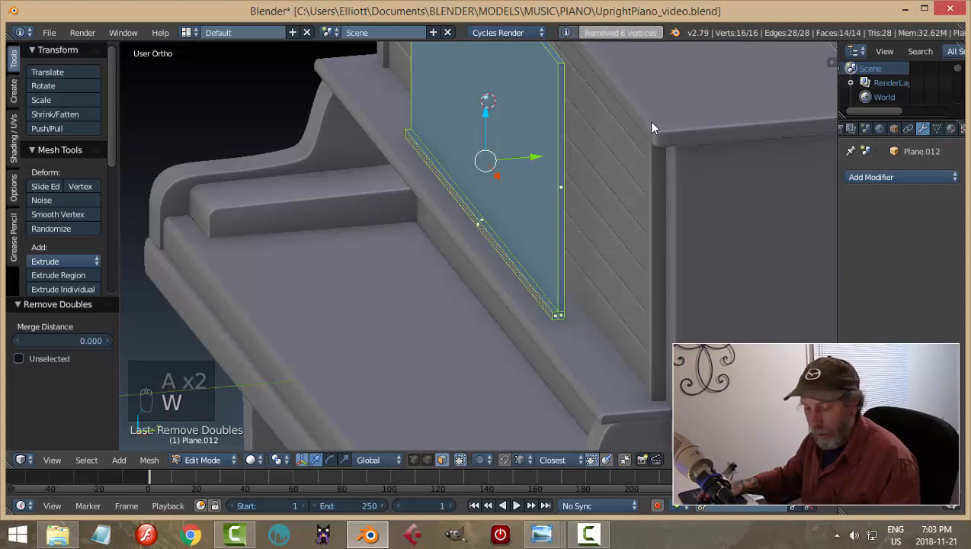
{"action": "key", "text": "a"}
{"action": "key", "text": "Tab"}
{"action": "left_click", "coordinate": [549, 121]}
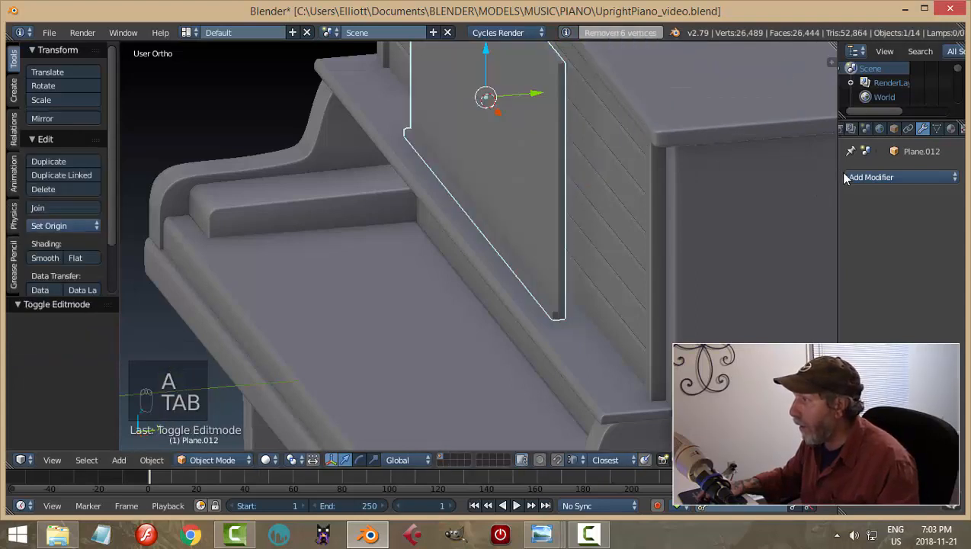
Add a Bevel modifier to the desk panel with 2 segments and a width of 0.0060
{"action": "left_click", "coordinate": [852, 179]}
{"action": "left_click", "coordinate": [716, 226]}
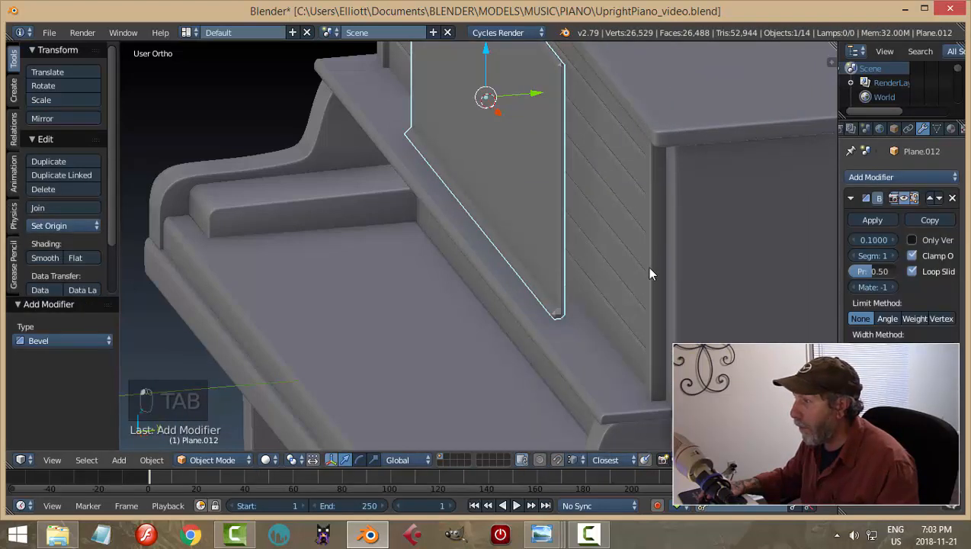
{"action": "left_click", "coordinate": [892, 255]}
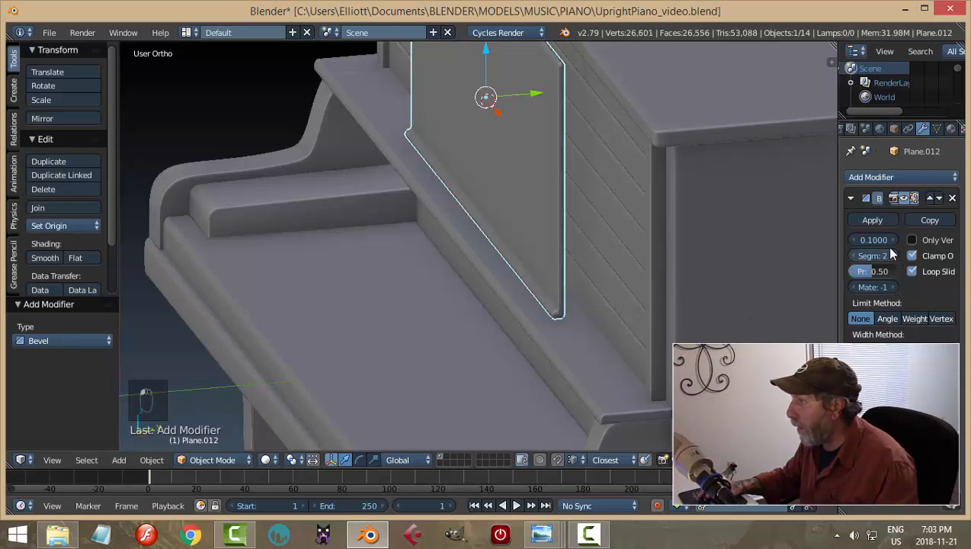
{"action": "left_click_drag", "start_coordinate": [884, 240], "coordinate": [806, 254]}
{"action": "key", "text": "s"}
{"action": "key", "text": "y"}
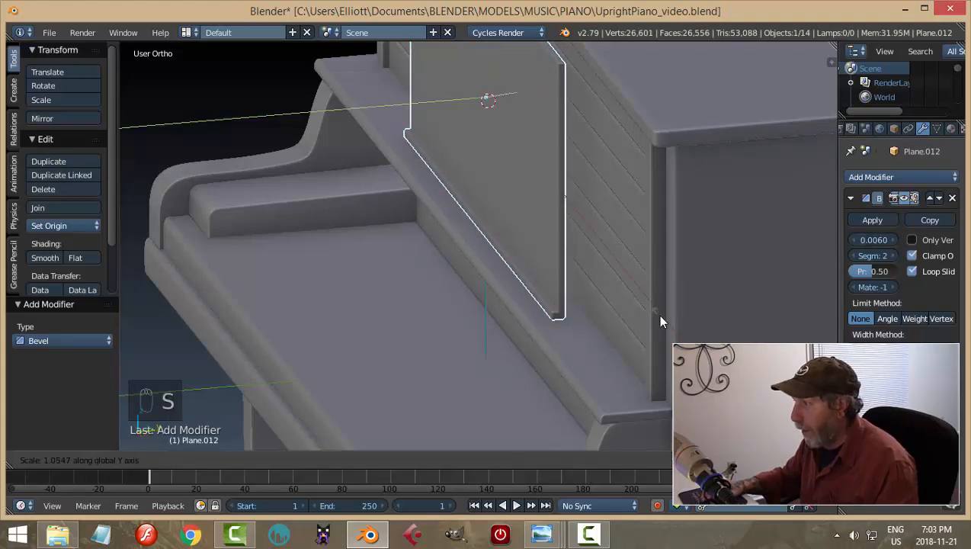
{"action": "right_click", "coordinate": [660, 315]}
Tilt the desk panel back by rotating it -8.42° about the global X axis
{"action": "middle_click_drag", "start_coordinate": [660, 316], "coordinate": [705, 294]}
{"action": "scroll", "coordinate": [709, 282], "scroll_direction": "down", "scroll_amount": 5}
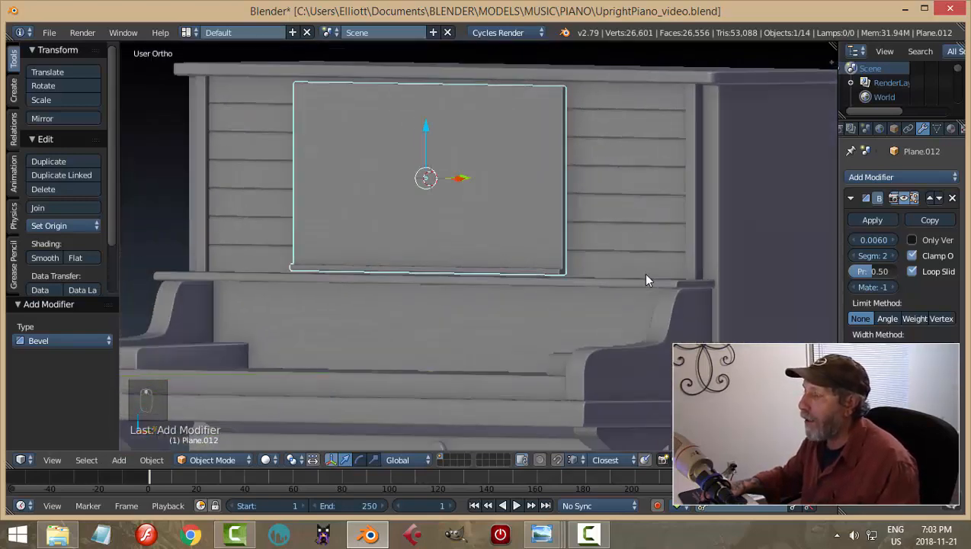
{"action": "middle_click_drag", "start_coordinate": [646, 280], "coordinate": [578, 288]}
{"action": "key", "text": "r"}
{"action": "key", "text": "x"}
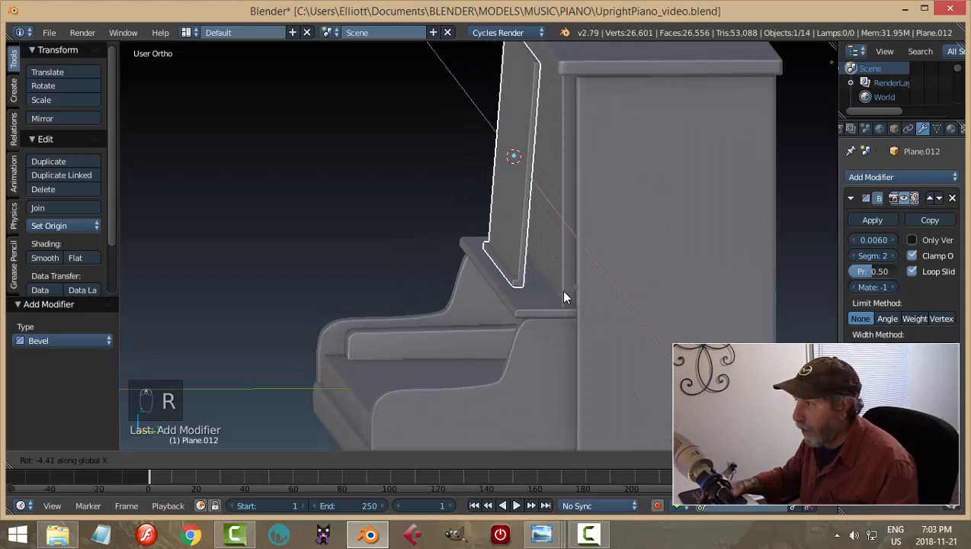
{"action": "left_click", "coordinate": [556, 291]}
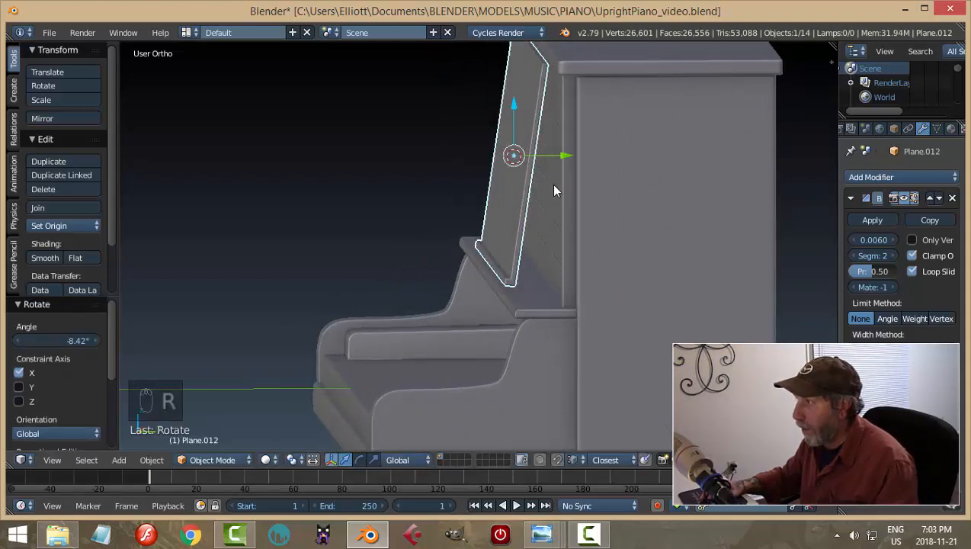
Move the tilted desk panel 0.036 along Y and lower it 0.032 along Z towards the shelf
{"action": "key", "text": "g"}
{"action": "key", "text": "y"}
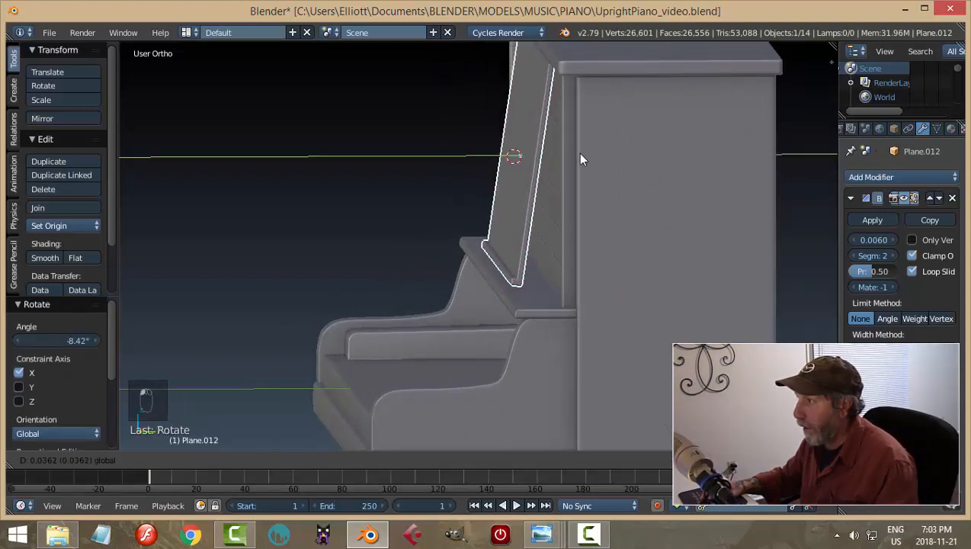
{"action": "left_click", "coordinate": [577, 153]}
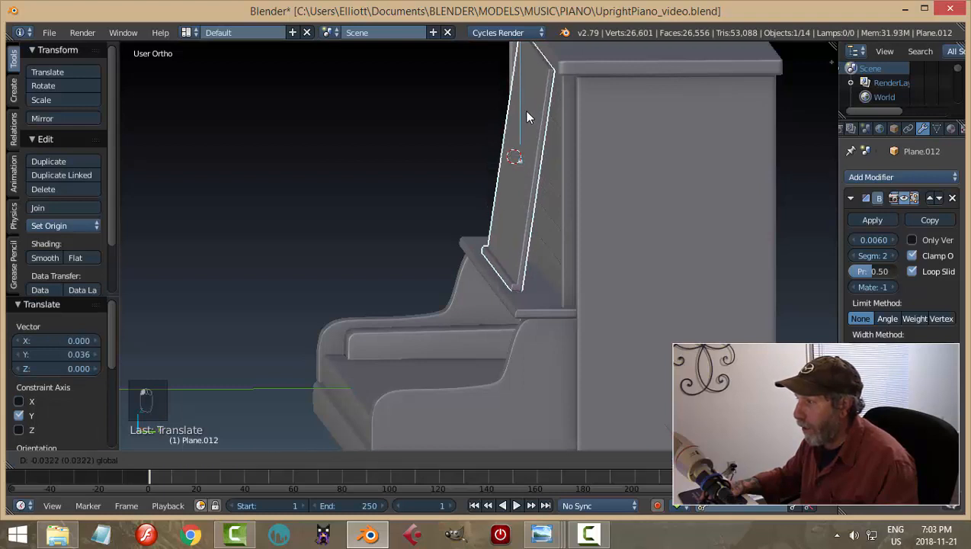
{"action": "key", "text": "z"}
{"action": "left_click", "coordinate": [577, 143]}
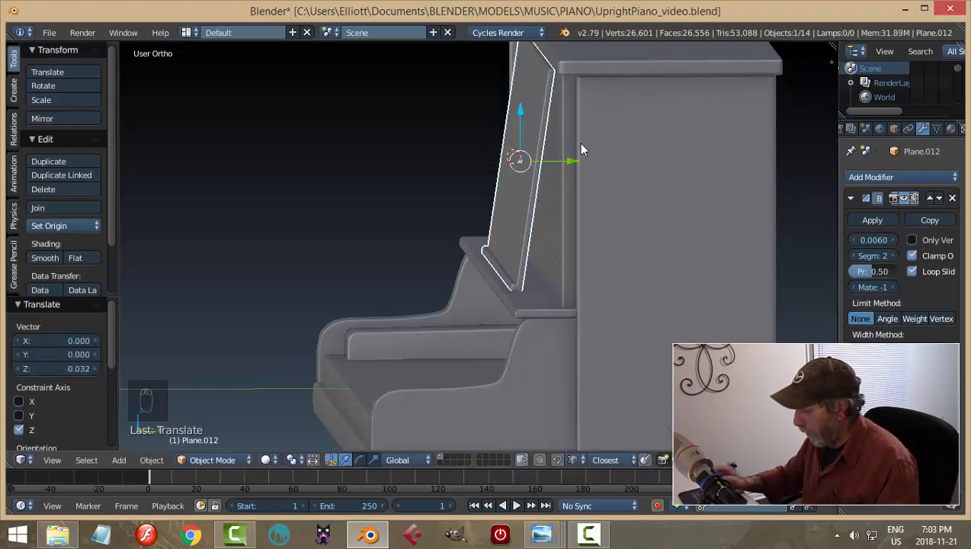
In the right side view, nudge the desk panel slightly forward along Y and raise it 0.016 along Z to rest on the shelf
{"action": "key", "text": "KP_3"}
{"action": "scroll", "coordinate": [577, 142], "scroll_direction": "up", "scroll_amount": 2}
{"action": "middle_click_drag", "start_coordinate": [607, 131], "coordinate": [607, 165], "text": "shift"}
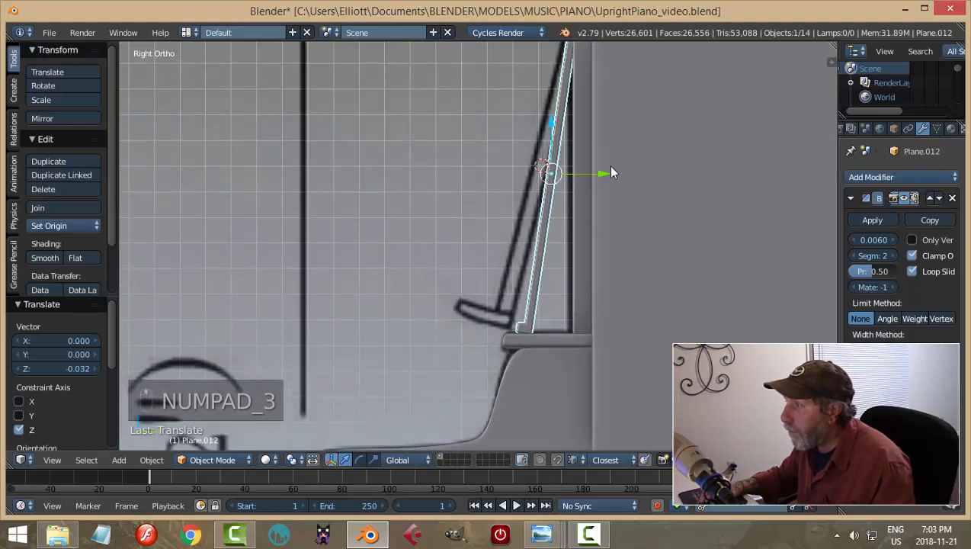
{"action": "scroll", "coordinate": [607, 162], "scroll_direction": "down", "scroll_amount": 2}
{"action": "left_click_drag", "start_coordinate": [580, 193], "coordinate": [577, 194]}
{"action": "left_click_drag", "start_coordinate": [525, 150], "coordinate": [525, 150]}
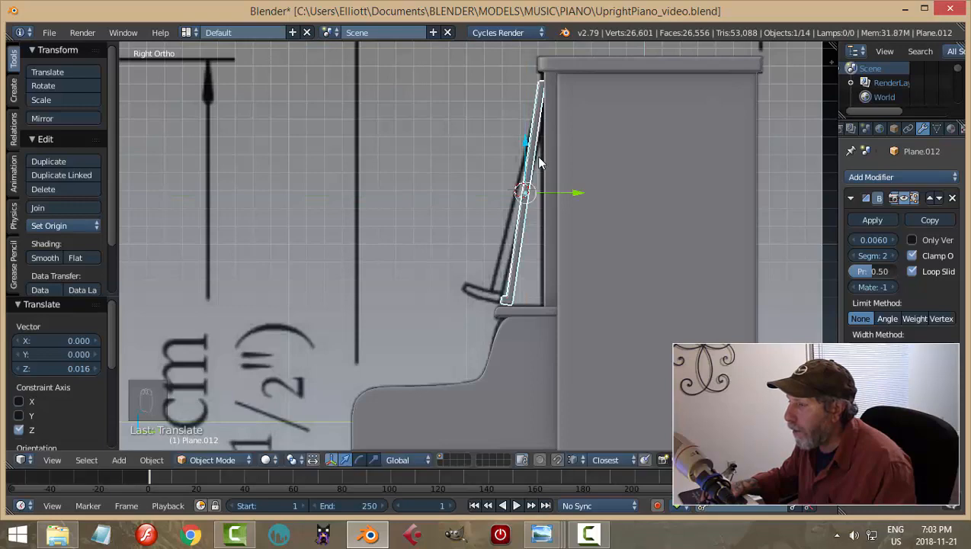
Reselect the desk panel and compare its slant and bottom ledge with the side reference
{"action": "key", "text": "a"}
{"action": "middle_click_drag", "start_coordinate": [563, 147], "coordinate": [531, 126]}
{"action": "right_click", "coordinate": [531, 145]}
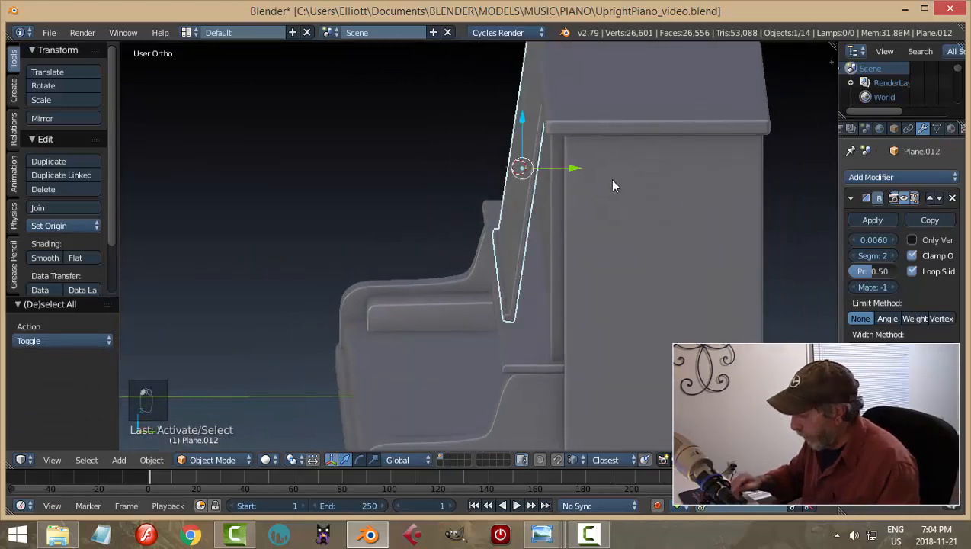
{"action": "key", "text": "KP_3"}
{"action": "scroll", "coordinate": [613, 185], "scroll_direction": "up", "scroll_amount": 2}
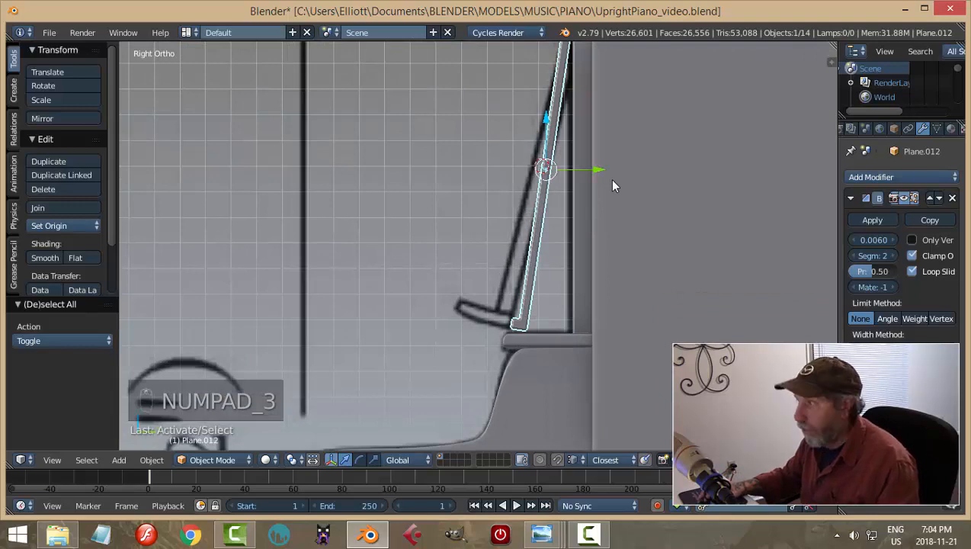
In a wireframe right side view, move the desk panel 0.029 along Y towards the piano's upper front
{"action": "key", "text": "z"}
{"action": "left_click", "coordinate": [719, 190]}
{"action": "middle_click_drag", "start_coordinate": [606, 87], "coordinate": [570, 231], "text": "shift"}
{"action": "scroll", "coordinate": [572, 237], "scroll_direction": "up", "scroll_amount": 2}
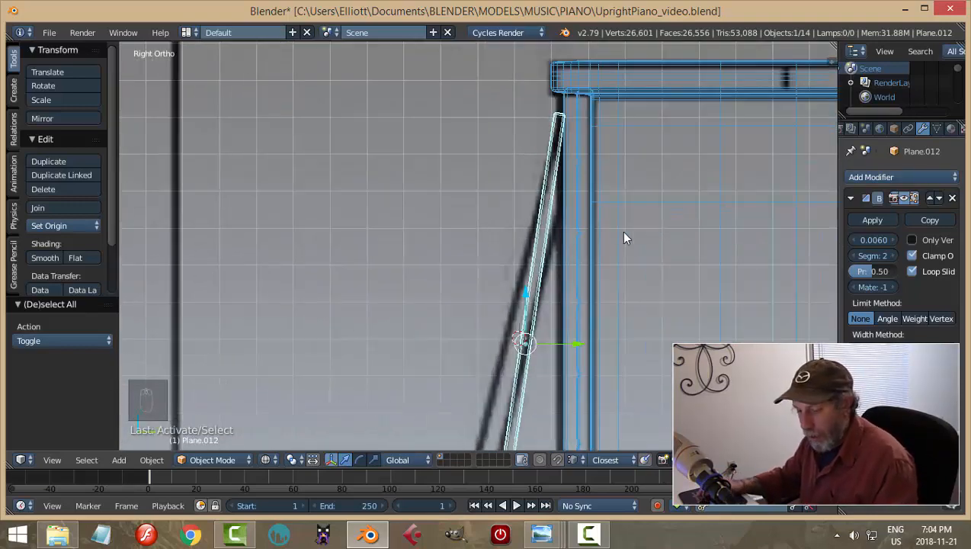
{"action": "left_click_drag", "start_coordinate": [583, 341], "coordinate": [592, 343]}
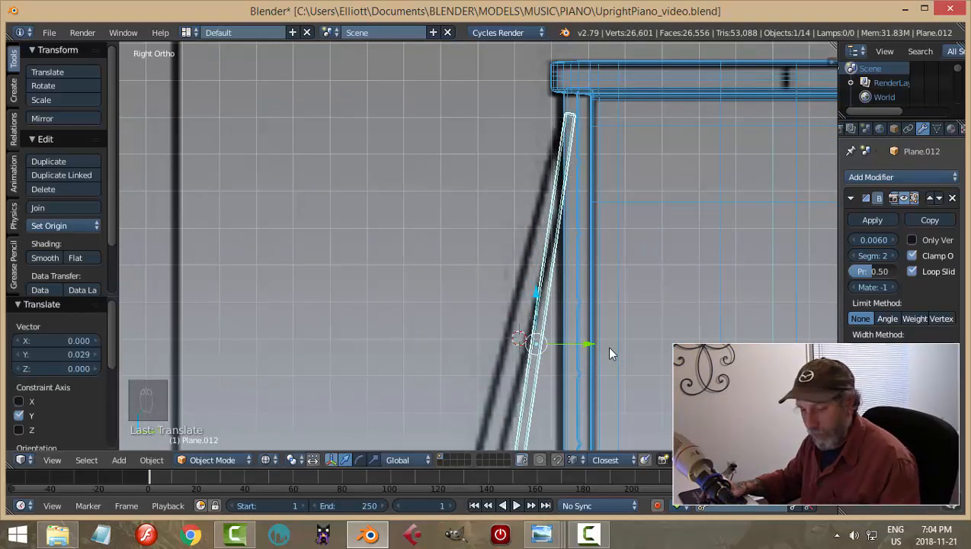
Return to solid shading, deselect the desk panel and save the piano file
{"action": "key", "text": "z"}
{"action": "left_click", "coordinate": [584, 360]}
{"action": "mouse_move", "coordinate": [583, 360]}
{"action": "middle_mouse_down"}
{"action": "mouse_move", "coordinate": [644, 280]}
{"action": "mouse_move", "coordinate": [669, 280]}
{"action": "middle_mouse_up"}
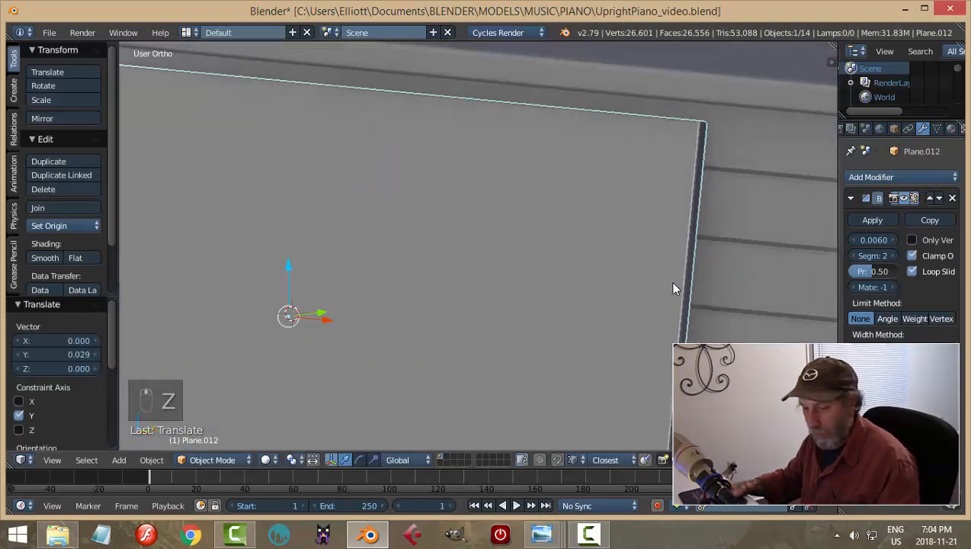
{"action": "key", "text": "a"}
{"action": "scroll", "coordinate": [682, 283], "scroll_direction": "down", "scroll_amount": 5}
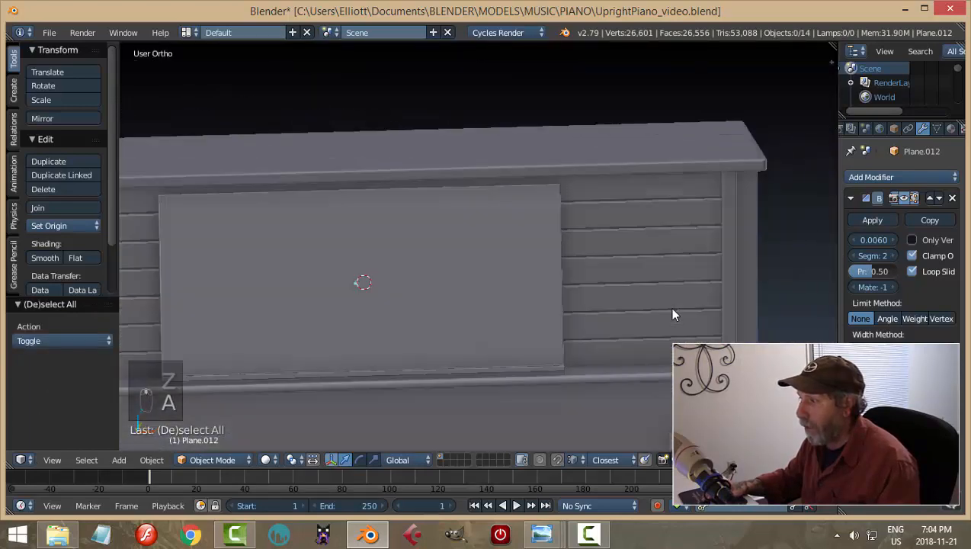
{"action": "middle_click_drag", "start_coordinate": [672, 316], "coordinate": [550, 323]}
{"action": "scroll", "coordinate": [577, 318], "scroll_direction": "down", "scroll_amount": 3}
{"action": "key", "text": "ctrl+s"}
{"action": "scroll", "coordinate": [535, 330], "scroll_direction": "up", "scroll_amount": 4}
{"action": "middle_click_drag", "start_coordinate": [508, 371], "coordinate": [508, 263], "text": "shift"}
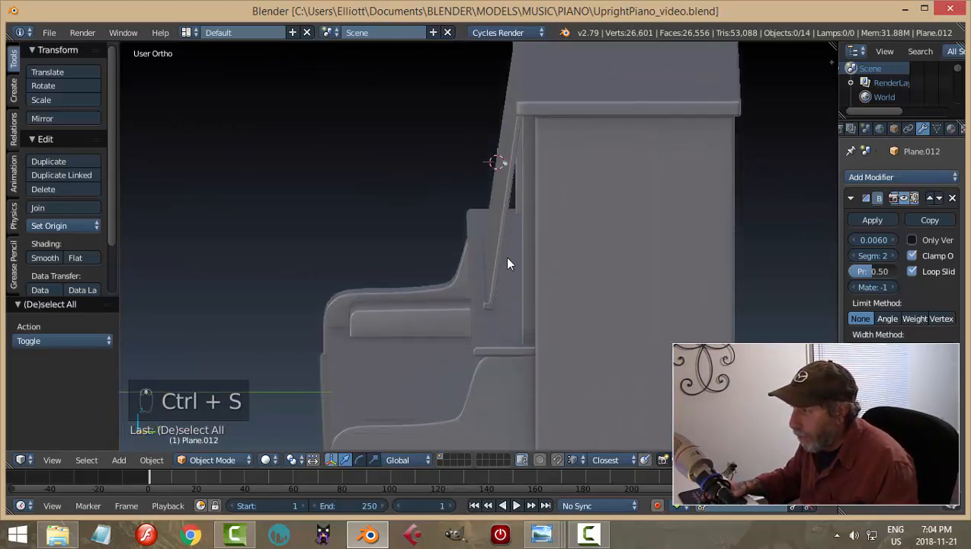
Reselect the desk panel and tilt it a further -3.67° about the global X axis
{"action": "right_click", "coordinate": [499, 249]}
{"action": "key", "text": "KP_3"}
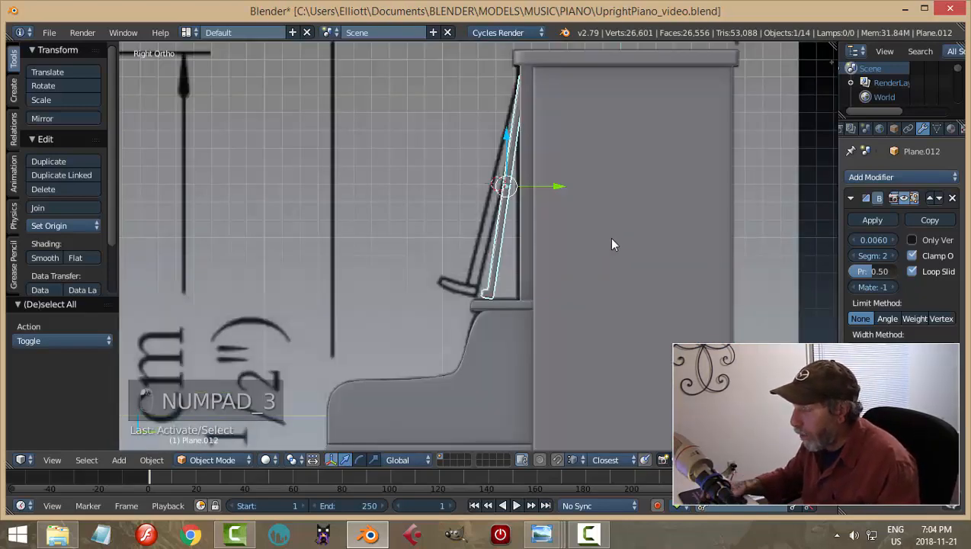
{"action": "middle_click_drag", "start_coordinate": [612, 244], "coordinate": [605, 319]}
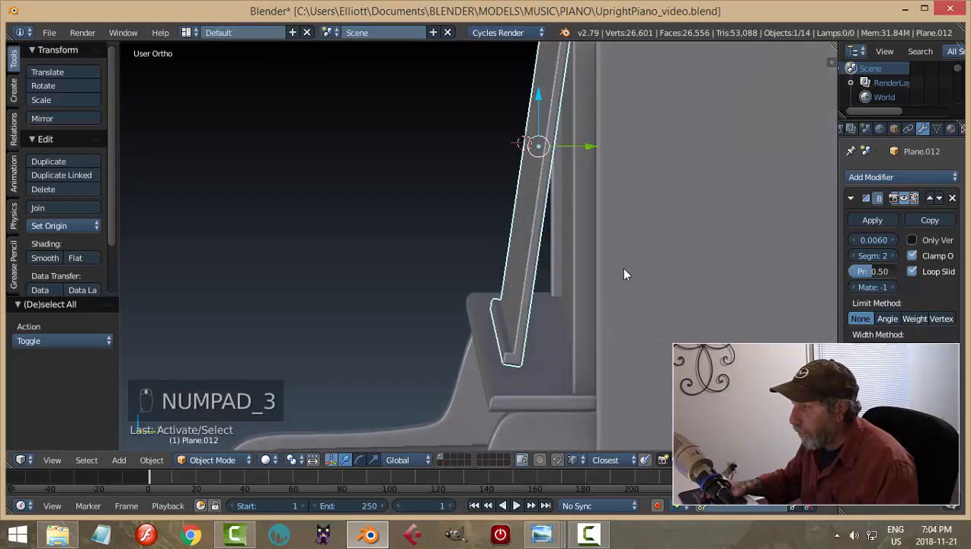
{"action": "key", "text": "r"}
{"action": "key", "text": "x"}
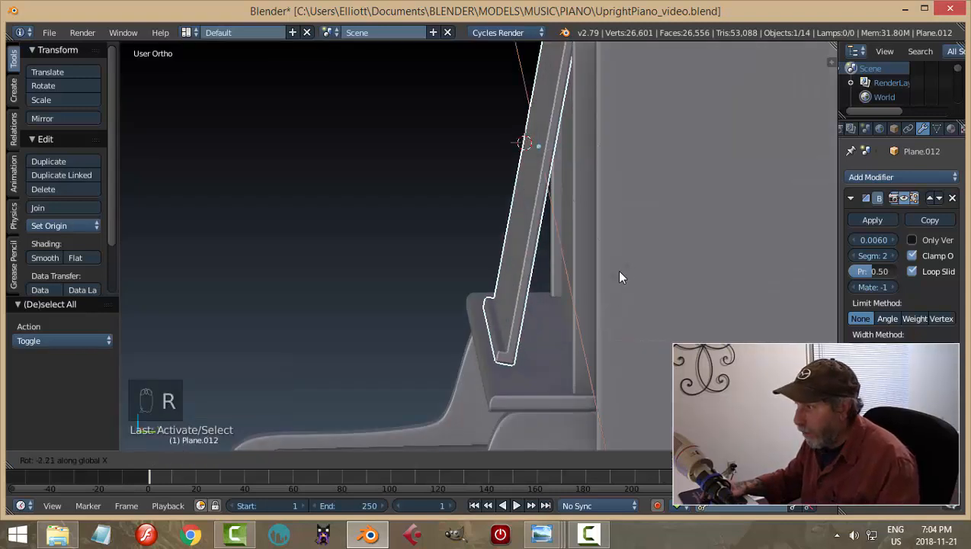
{"action": "left_click", "coordinate": [611, 271]}
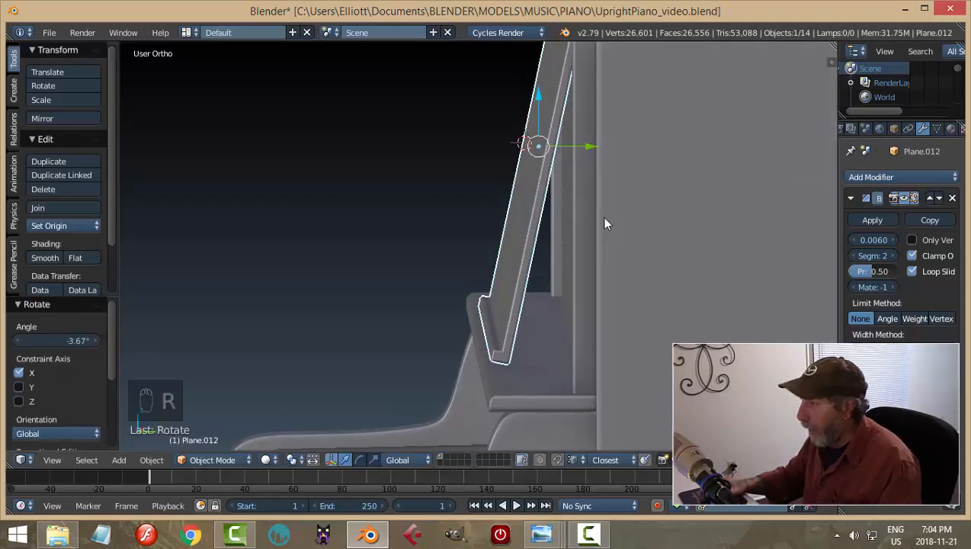
In a wireframe right side view, move the tilted desk panel -0.033 along Y towards the side reference
{"action": "key", "text": "KP_3"}
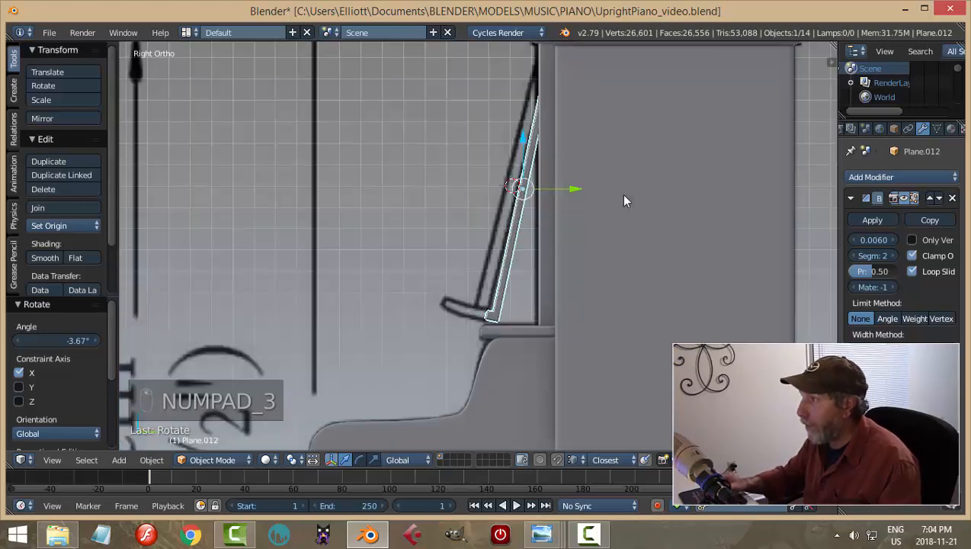
{"action": "key", "text": "z"}
{"action": "left_click", "coordinate": [668, 194]}
{"action": "scroll", "coordinate": [651, 153], "scroll_direction": "up", "scroll_amount": 2}
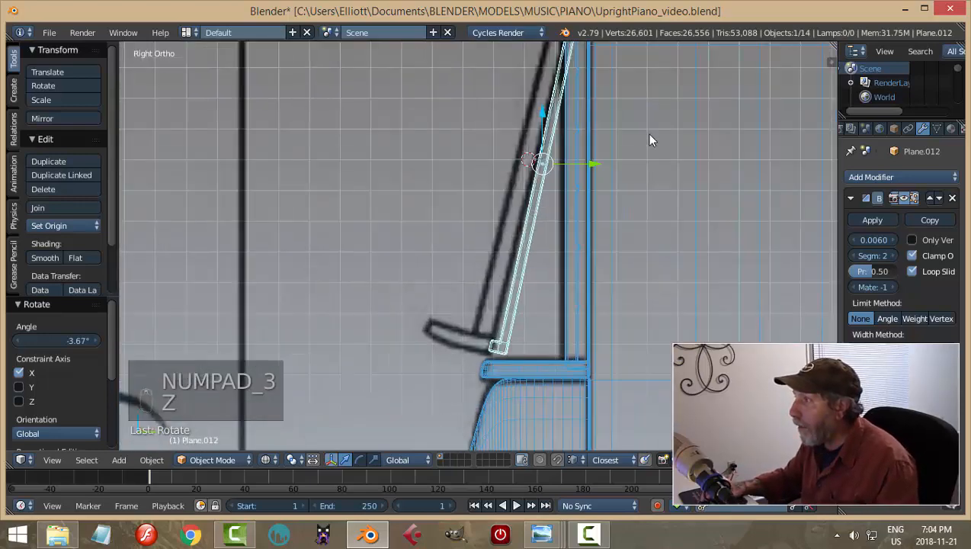
{"action": "middle_click_drag", "start_coordinate": [649, 135], "coordinate": [607, 238], "text": "shift"}
{"action": "left_click_drag", "start_coordinate": [555, 265], "coordinate": [544, 264]}
{"action": "scroll", "coordinate": [557, 274], "scroll_direction": "down", "scroll_amount": 2}
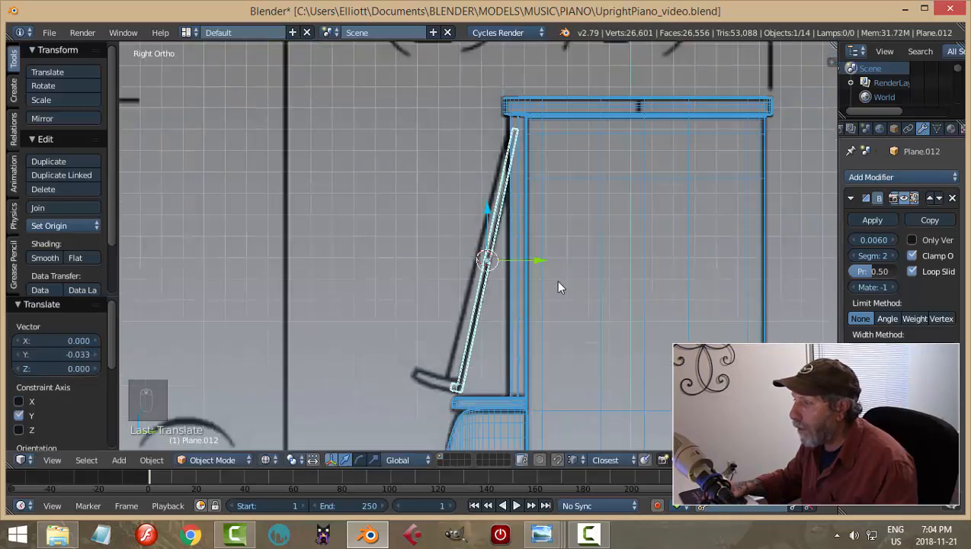
Lower the desk panel slightly along Z towards the shelf, deselect it and restore solid shading
{"action": "middle_click_drag", "start_coordinate": [547, 293], "coordinate": [551, 280], "text": "shift"}
{"action": "left_click_drag", "start_coordinate": [493, 194], "coordinate": [495, 198]}
{"action": "key", "text": "a"}
{"action": "key", "text": "z"}
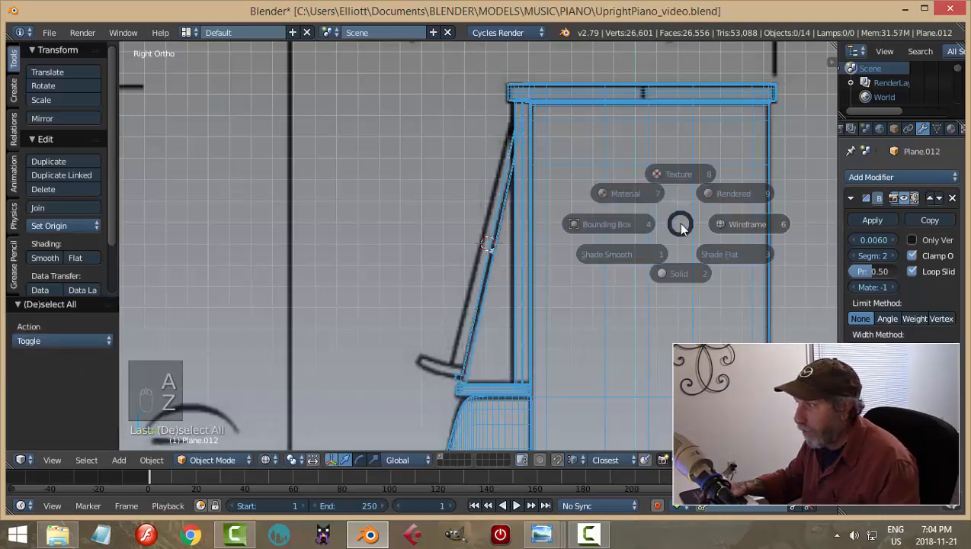
{"action": "left_click", "coordinate": [546, 228]}
Check the slanted desk from the opposite side and the front, and save the piano file
{"action": "middle_click_drag", "start_coordinate": [546, 228], "coordinate": [128, 234]}
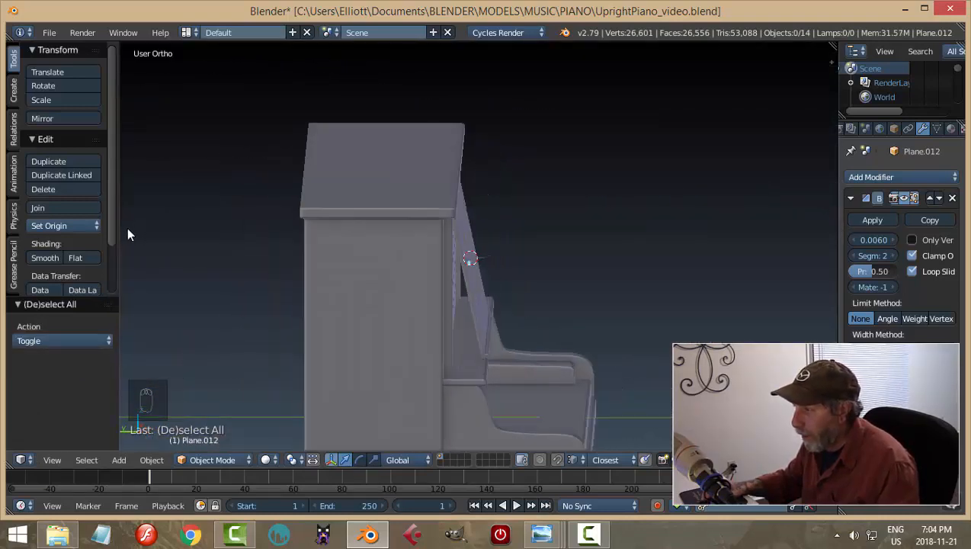
{"action": "scroll", "coordinate": [577, 275], "scroll_direction": "up", "scroll_amount": 3}
{"action": "middle_click_drag", "start_coordinate": [577, 295], "coordinate": [533, 207], "text": "shift"}
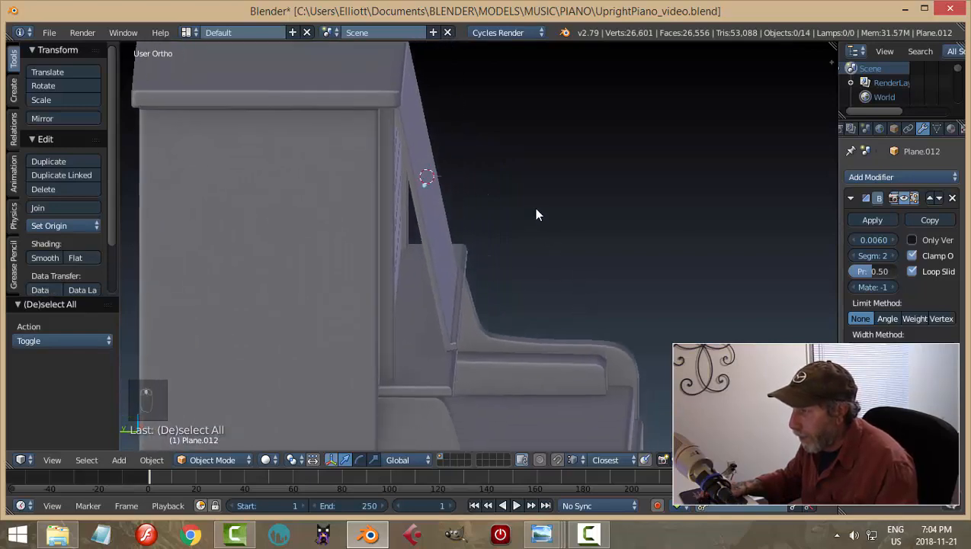
{"action": "middle_click_drag", "start_coordinate": [514, 281], "coordinate": [374, 212]}
{"action": "scroll", "coordinate": [516, 280], "scroll_direction": "down", "scroll_amount": 2}
{"action": "scroll", "coordinate": [355, 264], "scroll_direction": "down", "scroll_amount": 3}
{"action": "key", "text": "ctrl+s"}
{"action": "left_click", "coordinate": [416, 256]}
In the front view, add a mesh cylinder at the reference caster beneath the piano's right front foot
{"action": "scroll", "coordinate": [446, 260], "scroll_direction": "up", "scroll_amount": 2}
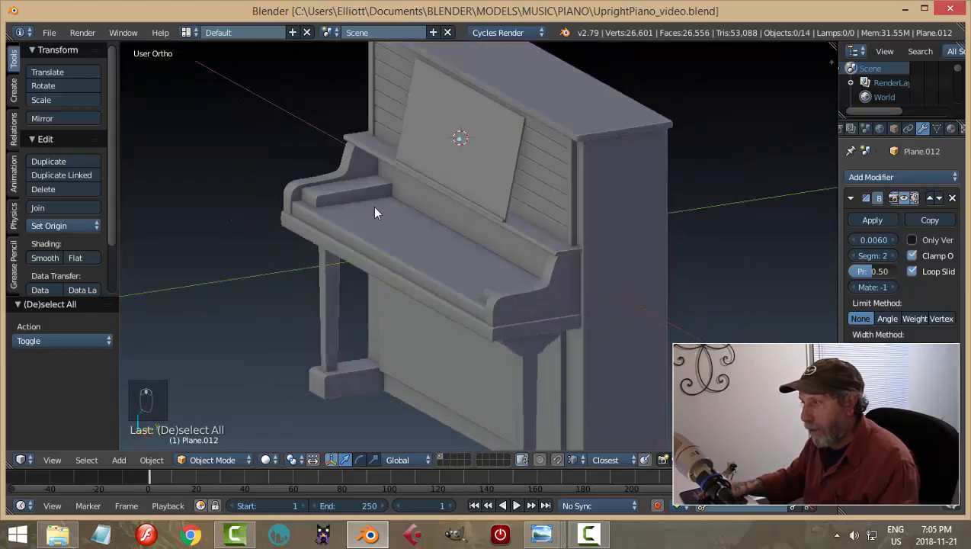
{"action": "middle_click_drag", "start_coordinate": [447, 228], "coordinate": [705, 241]}
{"action": "middle_click_drag", "start_coordinate": [659, 307], "coordinate": [574, 288]}
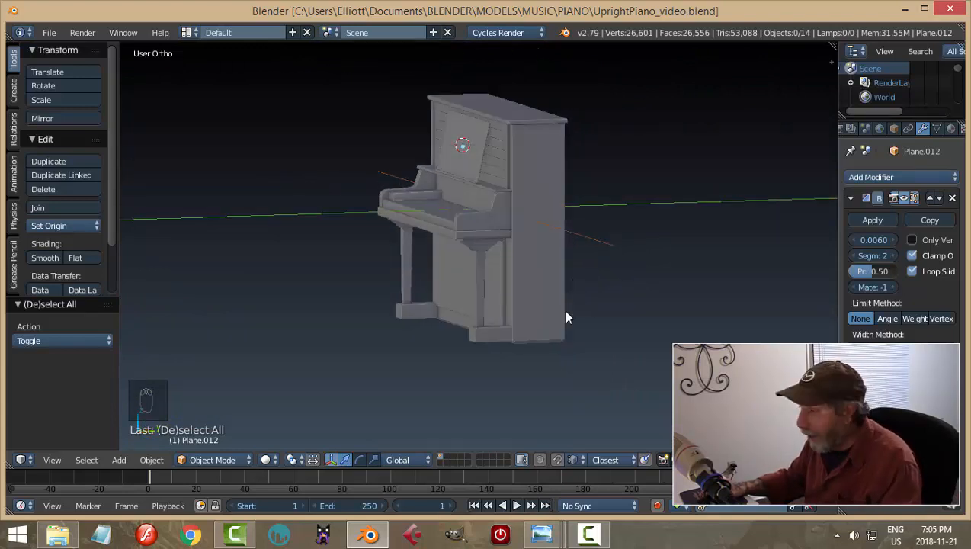
{"action": "middle_click_drag", "start_coordinate": [554, 355], "coordinate": [555, 311], "text": "shift"}
{"action": "key", "text": "KP_1"}
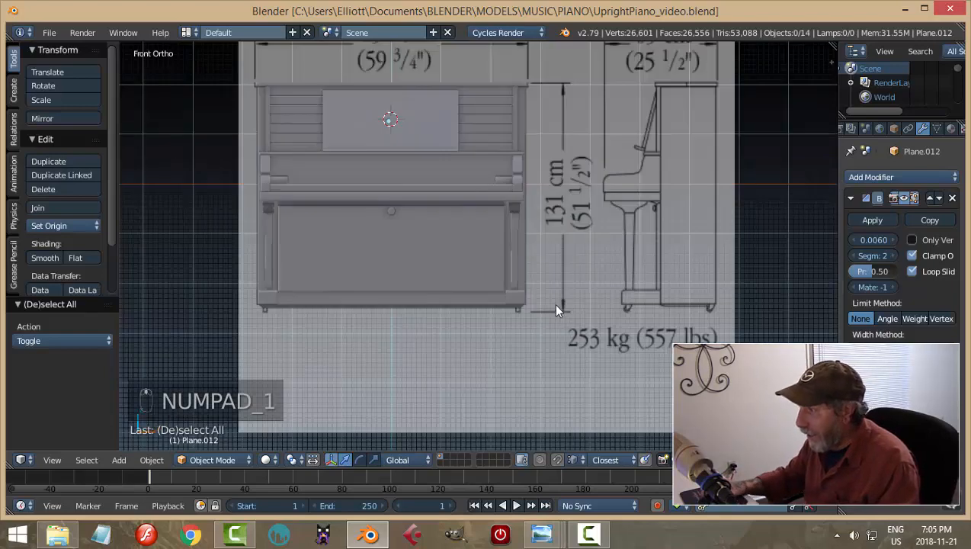
{"action": "scroll", "coordinate": [555, 310], "scroll_direction": "up", "scroll_amount": 4}
{"action": "scroll", "coordinate": [555, 308], "scroll_direction": "up", "scroll_amount": 2}
{"action": "scroll", "coordinate": [557, 311], "scroll_direction": "down", "scroll_amount": 2}
{"action": "middle_click_drag", "start_coordinate": [616, 375], "coordinate": [574, 244], "text": "shift"}
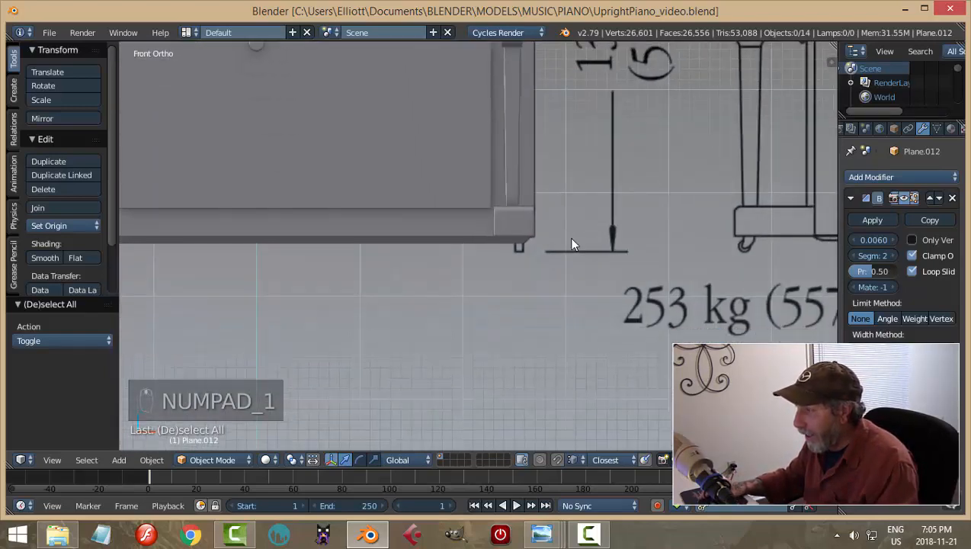
{"action": "scroll", "coordinate": [546, 271], "scroll_direction": "up", "scroll_amount": 2}
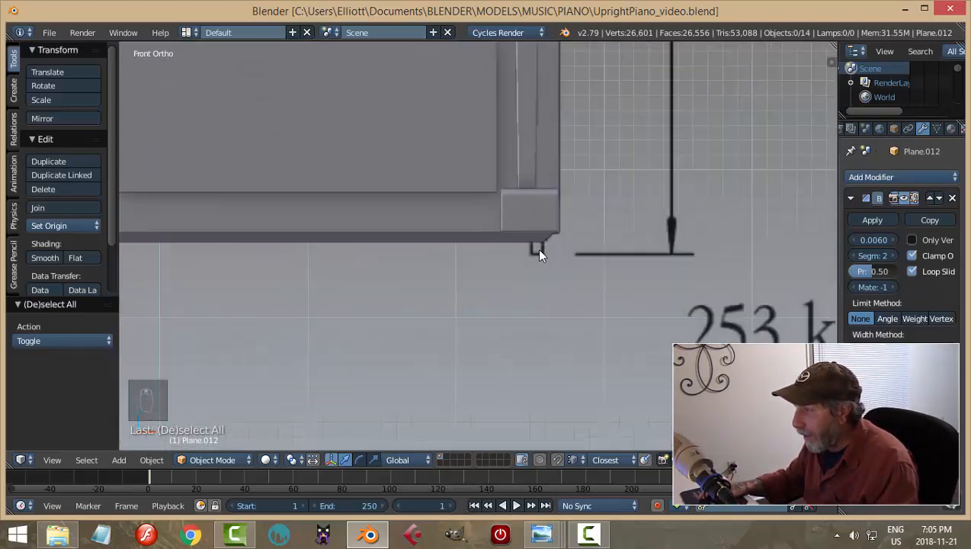
{"action": "key", "text": "shift+a"}
{"action": "mouse_move", "coordinate": [636, 258]}
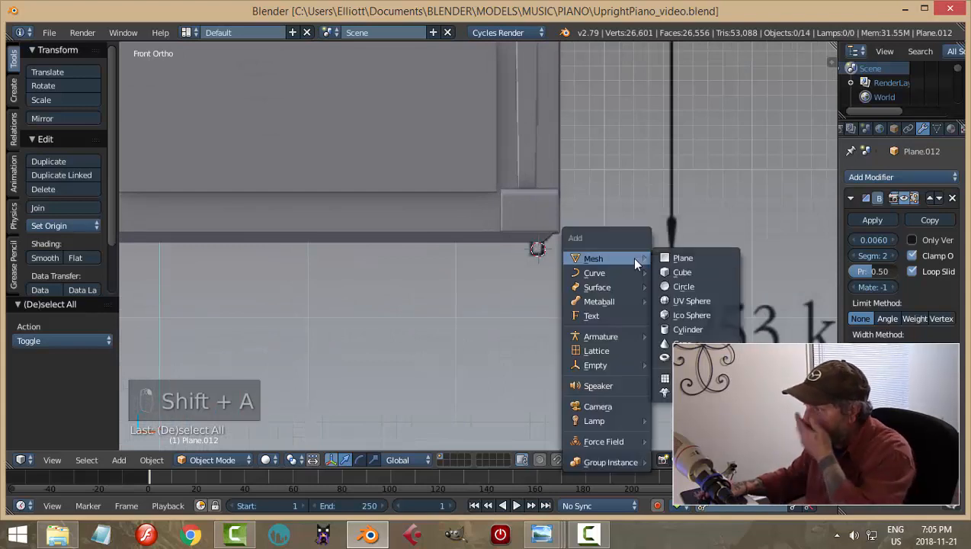
{"action": "left_click", "coordinate": [714, 330]}
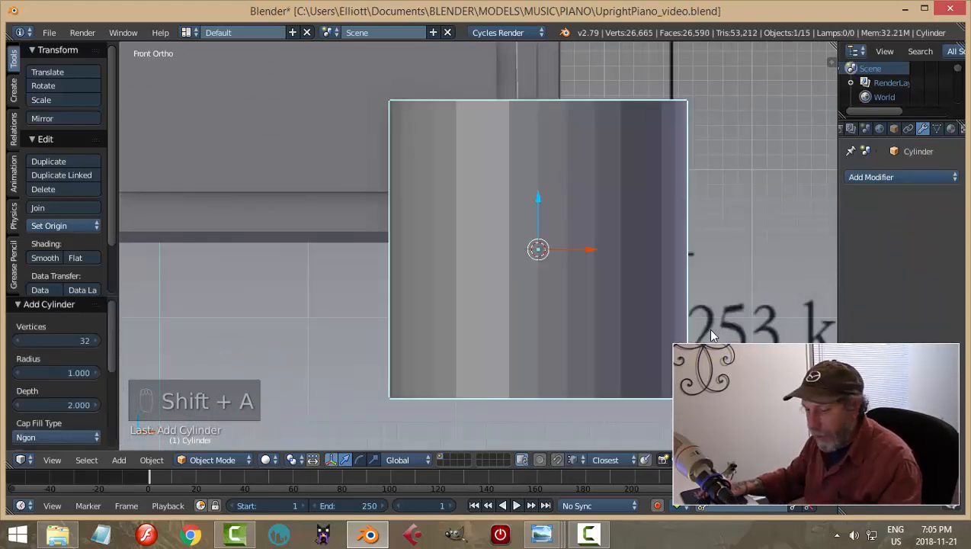
Rotate the caster cylinder 90° onto its side and scale its mesh to 0.072 in Edit Mode
{"action": "key", "text": "r"}
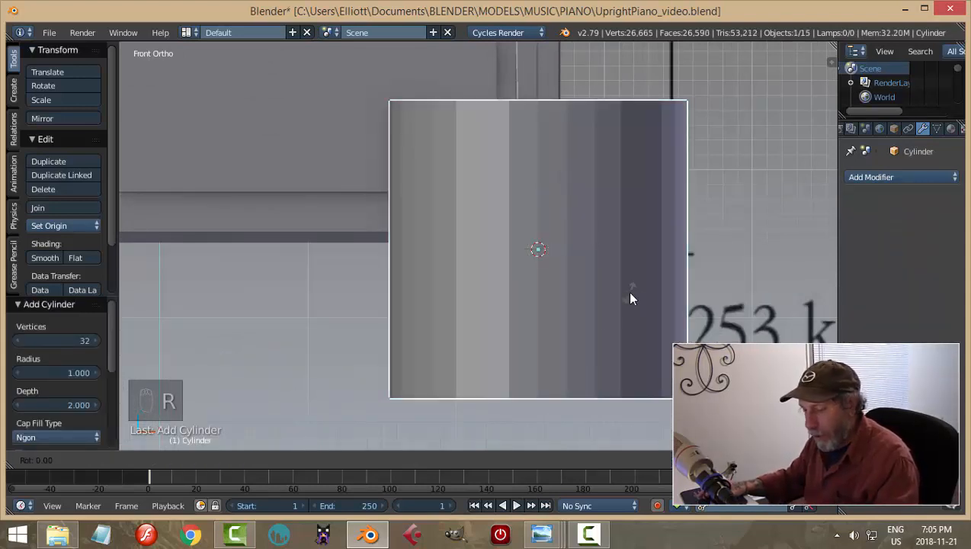
{"action": "key", "text": "9"}
{"action": "key", "text": "0"}
{"action": "key", "text": "Return"}
{"action": "key", "text": "Tab"}
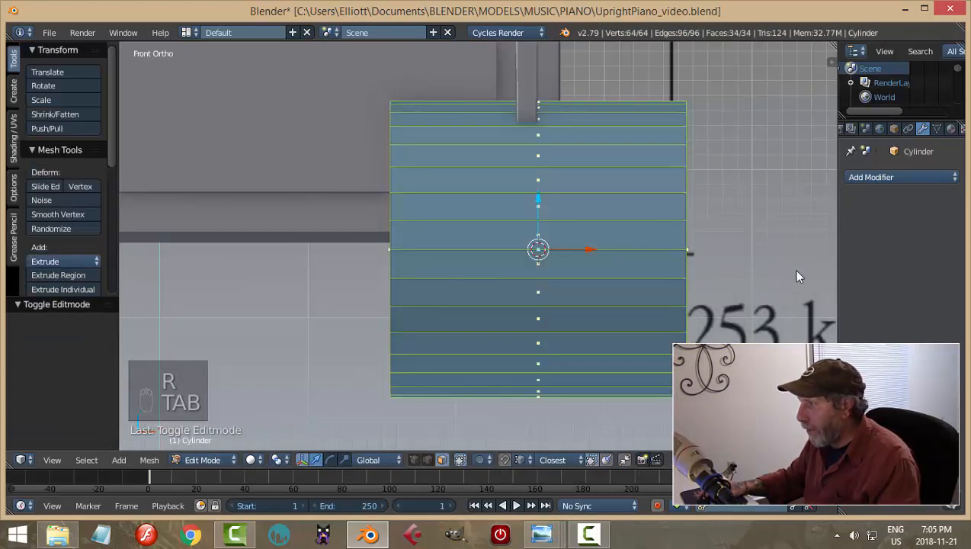
{"action": "key", "text": "s"}
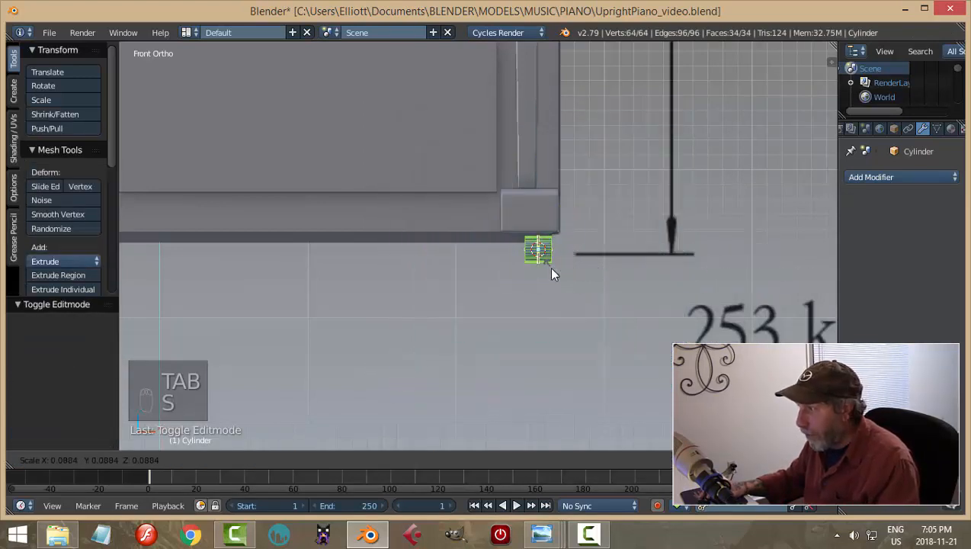
{"action": "left_click", "coordinate": [547, 269]}
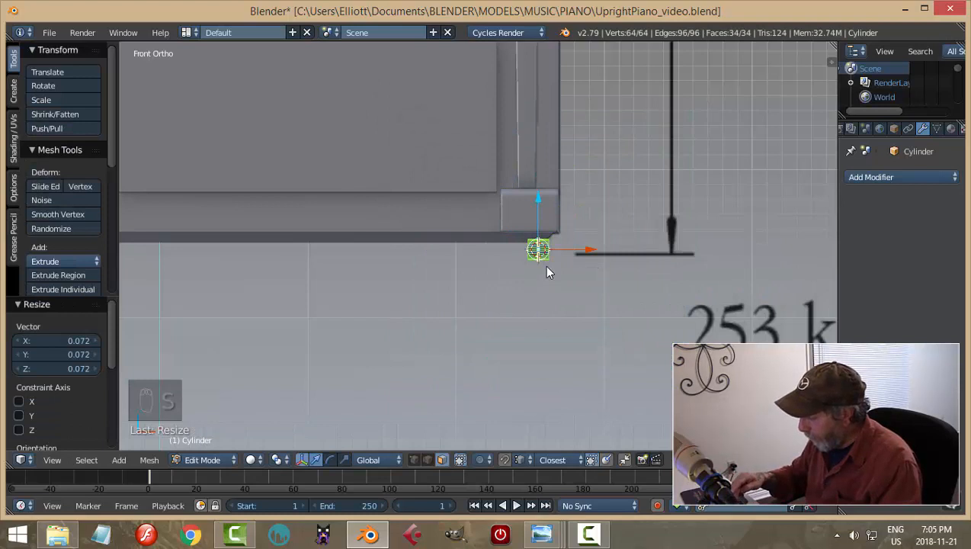
Scale the wheel to 0.551 along X and move it -0.011 along X to match the reference caster
{"action": "key", "text": "KP_Decimal"}
{"action": "key", "text": "z"}
{"action": "left_click", "coordinate": [662, 281]}
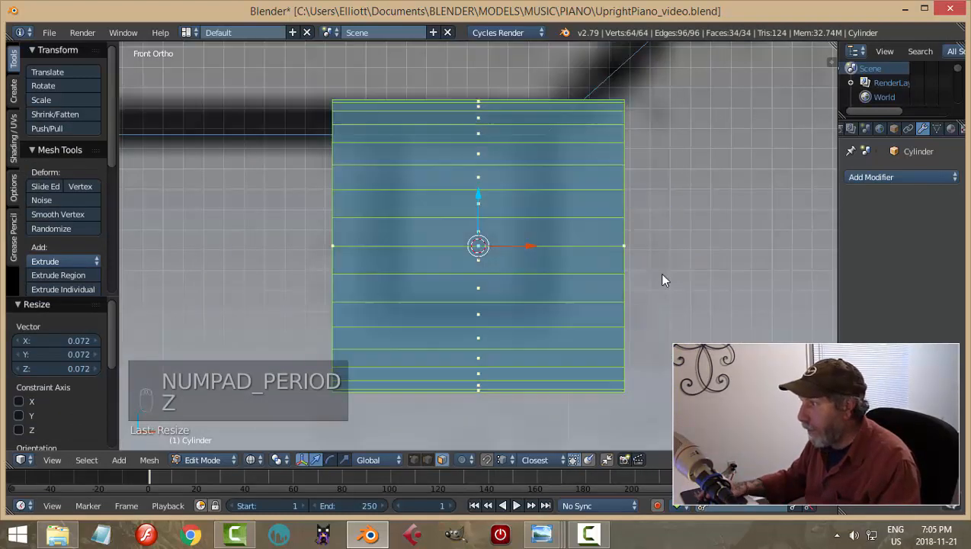
{"action": "key", "text": "s"}
{"action": "key", "text": "x"}
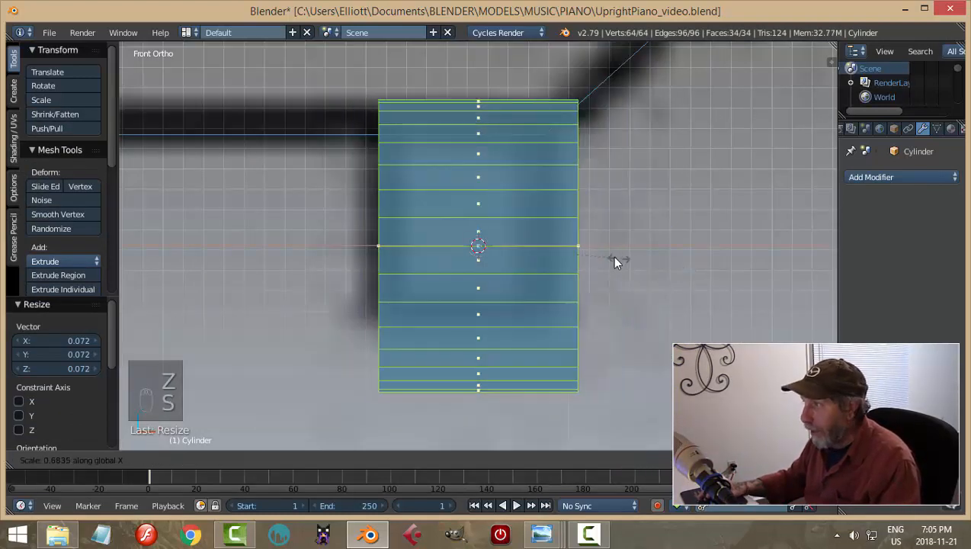
{"action": "left_click", "coordinate": [590, 251]}
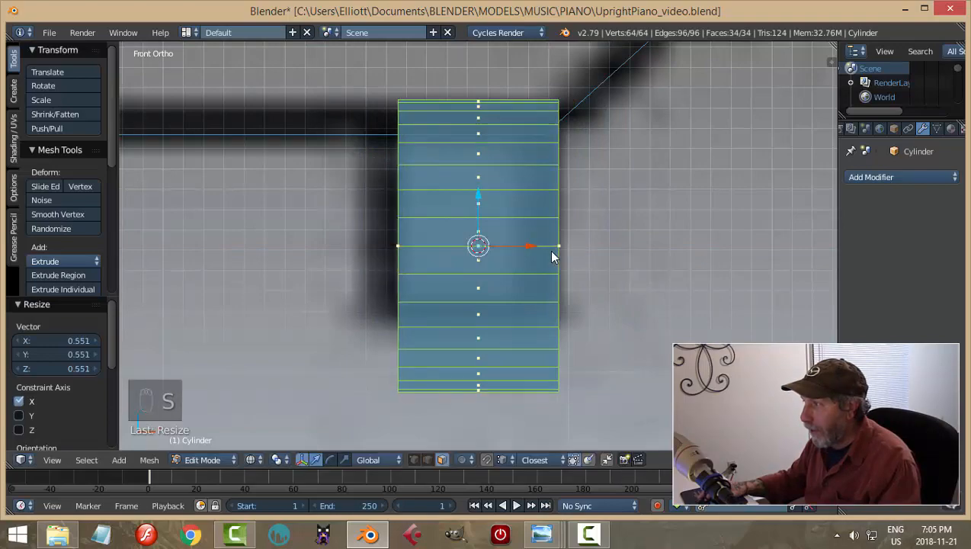
{"action": "key", "text": "g"}
{"action": "key", "text": "x"}
{"action": "left_click", "coordinate": [518, 247]}
{"action": "scroll", "coordinate": [659, 251], "scroll_direction": "down", "scroll_amount": 4}
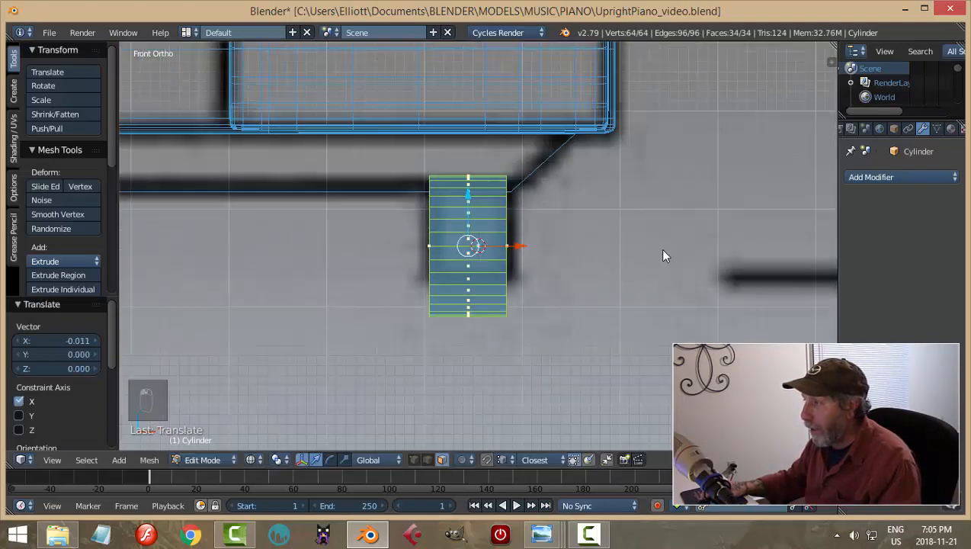
{"action": "middle_click_drag", "start_coordinate": [659, 252], "coordinate": [566, 257]}
{"action": "scroll", "coordinate": [569, 257], "scroll_direction": "down", "scroll_amount": 4}
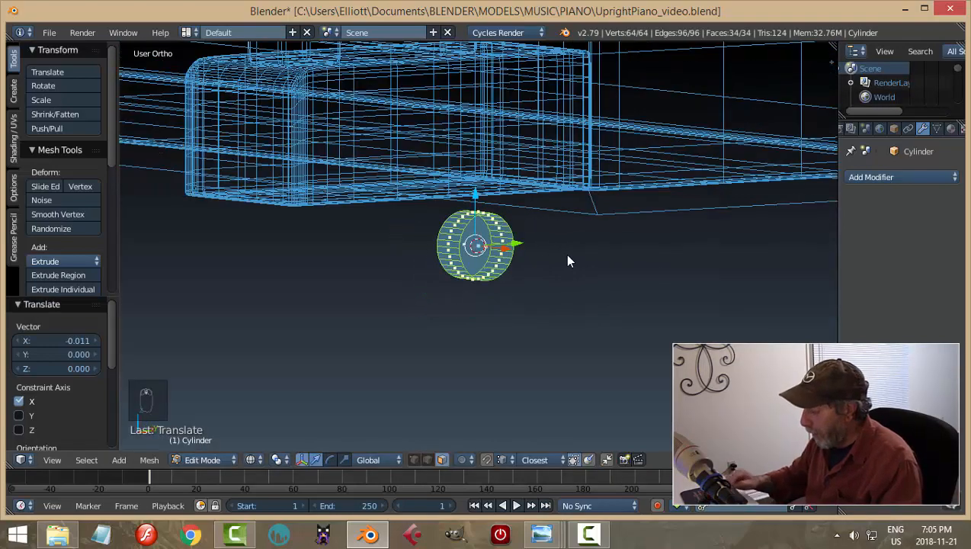
In solid shading, select both round end faces of the caster wheel and delete them
{"action": "key", "text": "z"}
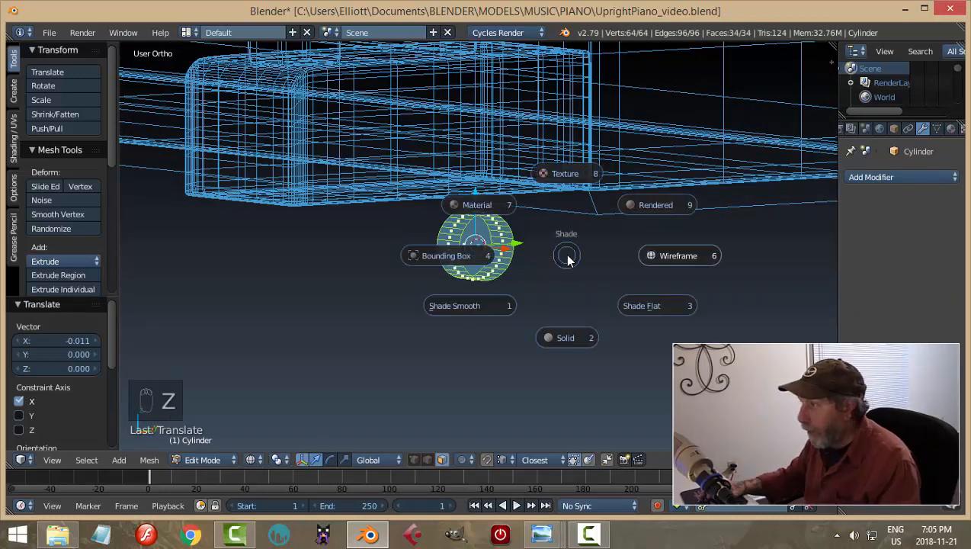
{"action": "left_click", "coordinate": [552, 336]}
{"action": "scroll", "coordinate": [515, 300], "scroll_direction": "up", "scroll_amount": 3}
{"action": "right_click", "coordinate": [494, 267]}
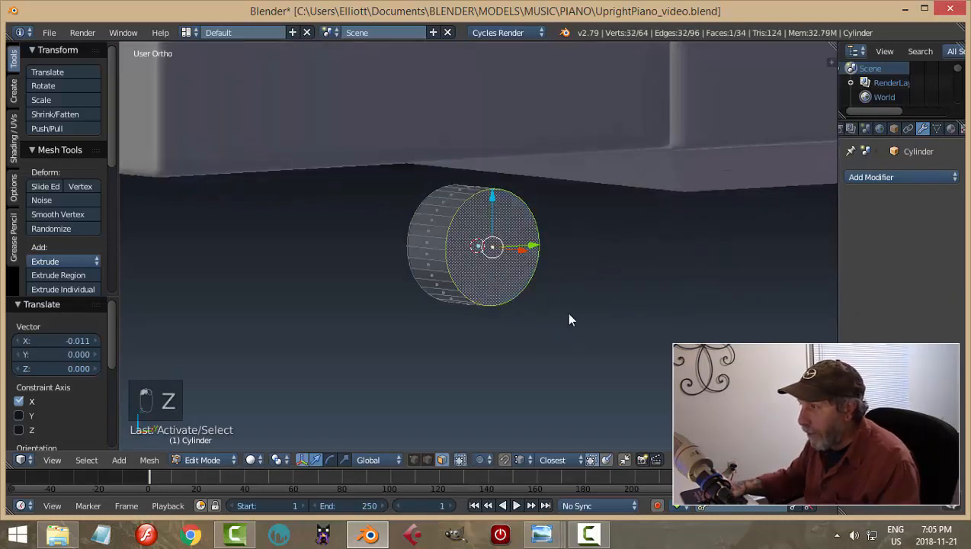
{"action": "middle_click_drag", "start_coordinate": [566, 312], "coordinate": [619, 299]}
{"action": "right_click", "coordinate": [438, 250], "text": "shift"}
{"action": "key", "text": "x"}
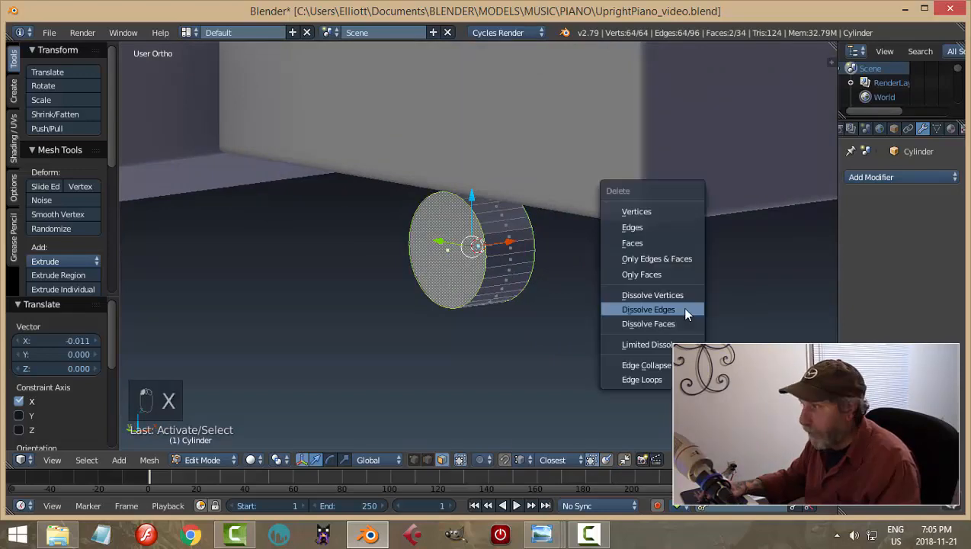
{"action": "left_click", "coordinate": [662, 242]}
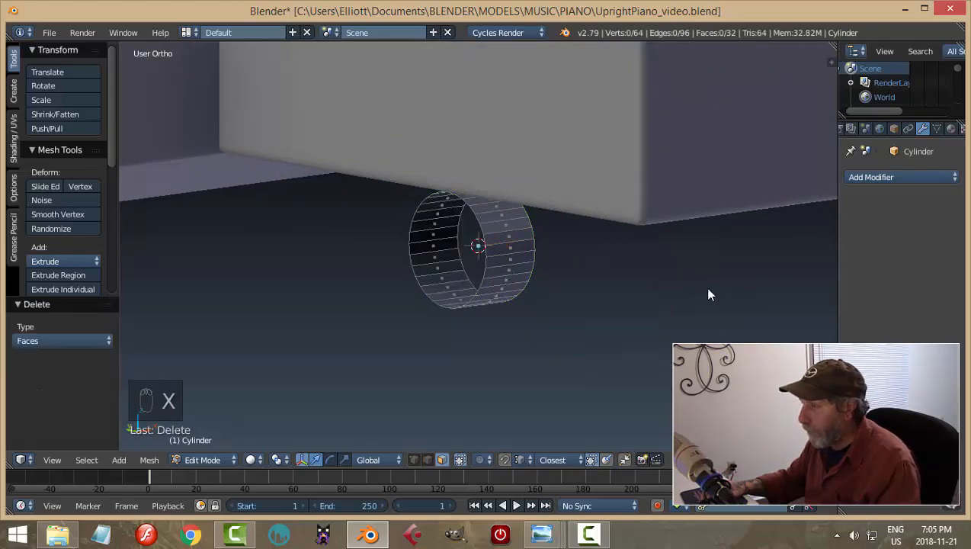
In the right view, select the whole wheel mesh and move it -0.489 along Y onto the reference front caster
{"action": "middle_click_drag", "start_coordinate": [704, 286], "coordinate": [638, 287]}
{"action": "key", "text": "KP_3"}
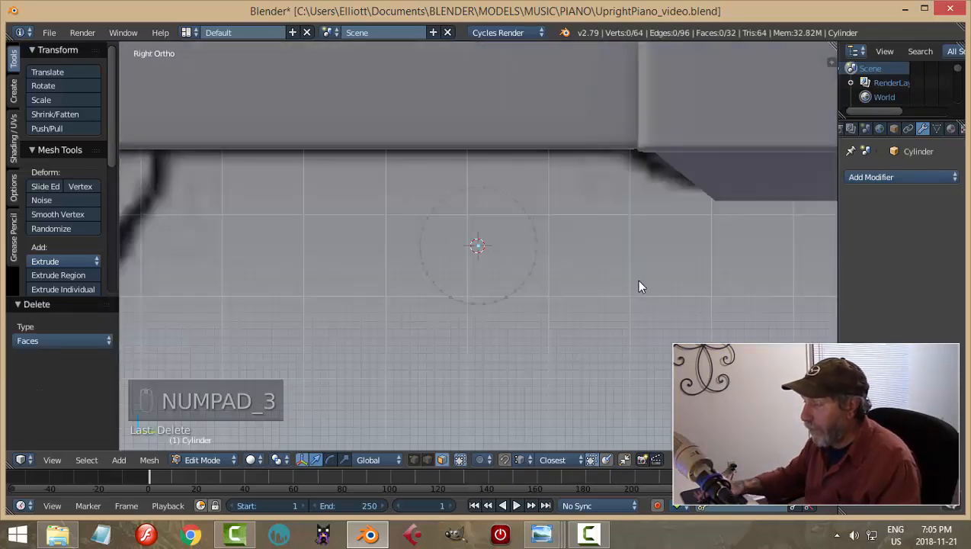
{"action": "key", "text": "a"}
{"action": "key", "text": "a"}
{"action": "key", "text": "g"}
{"action": "key", "text": "y"}
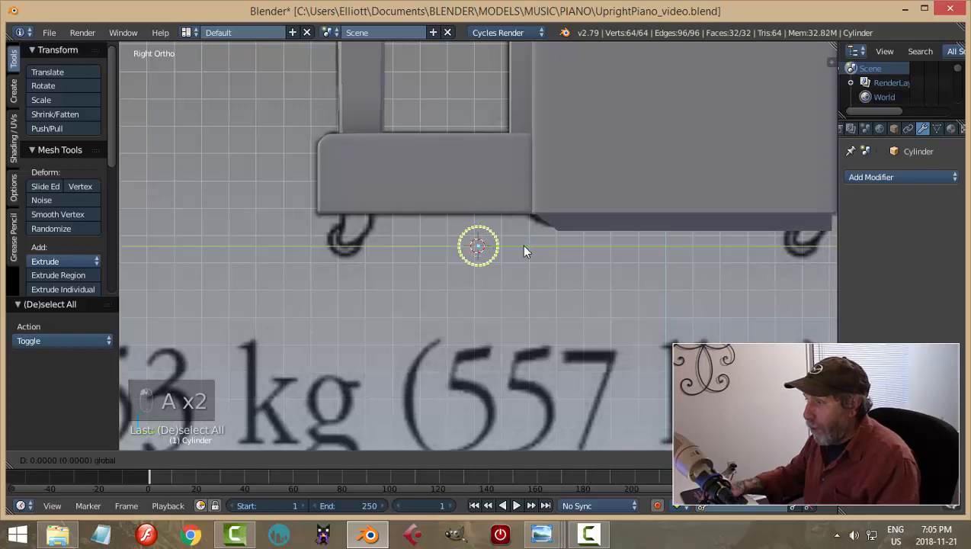
{"action": "left_click", "coordinate": [395, 245]}
{"action": "scroll", "coordinate": [396, 286], "scroll_direction": "up", "scroll_amount": 4}
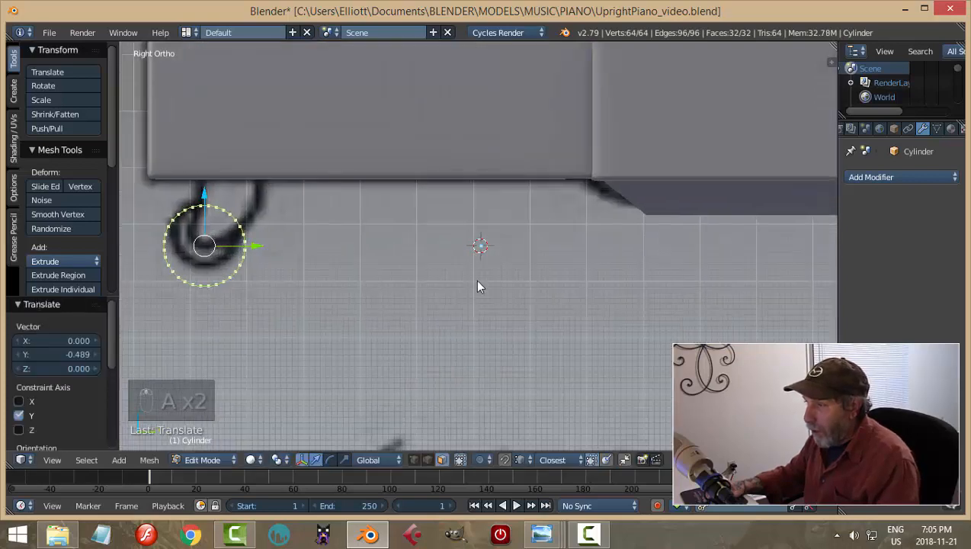
Scale the wheel mesh to 0.759 and raise it 0.019 along Z to fit the reference caster's outline
{"action": "middle_click_drag", "start_coordinate": [320, 306], "coordinate": [573, 298], "text": "shift"}
{"action": "scroll", "coordinate": [576, 290], "scroll_direction": "up", "scroll_amount": 3}
{"action": "scroll", "coordinate": [591, 272], "scroll_direction": "up", "scroll_amount": 2}
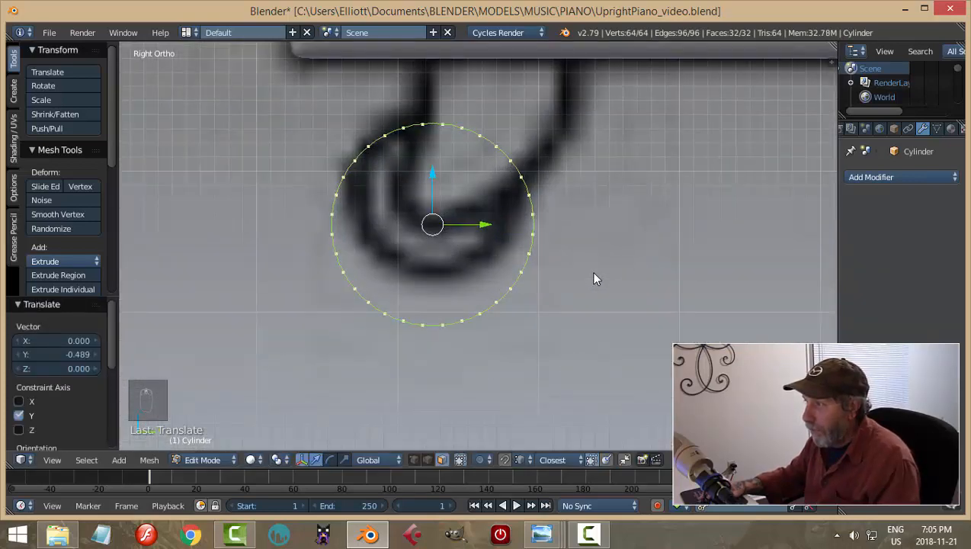
{"action": "key", "text": "s"}
{"action": "left_click", "coordinate": [617, 260]}
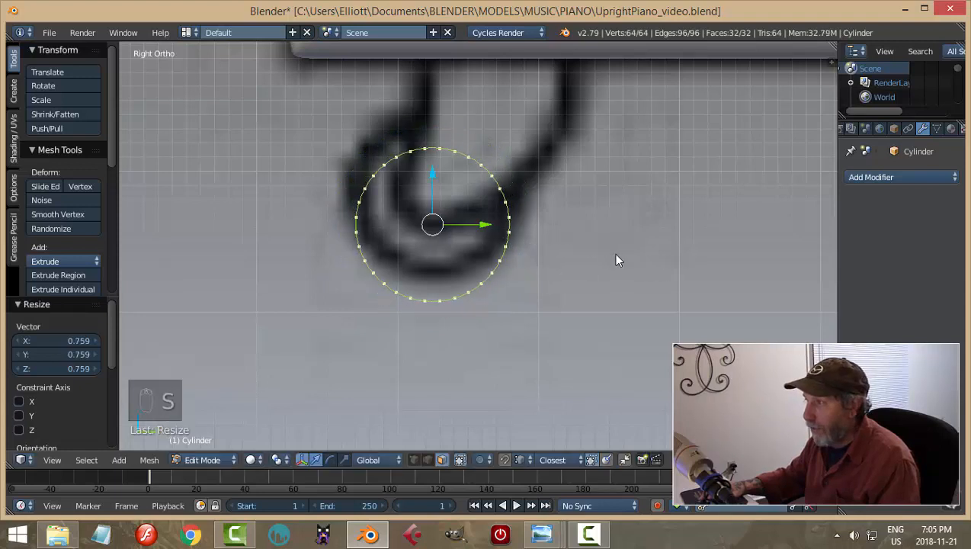
{"action": "left_click_drag", "start_coordinate": [438, 178], "coordinate": [448, 149]}
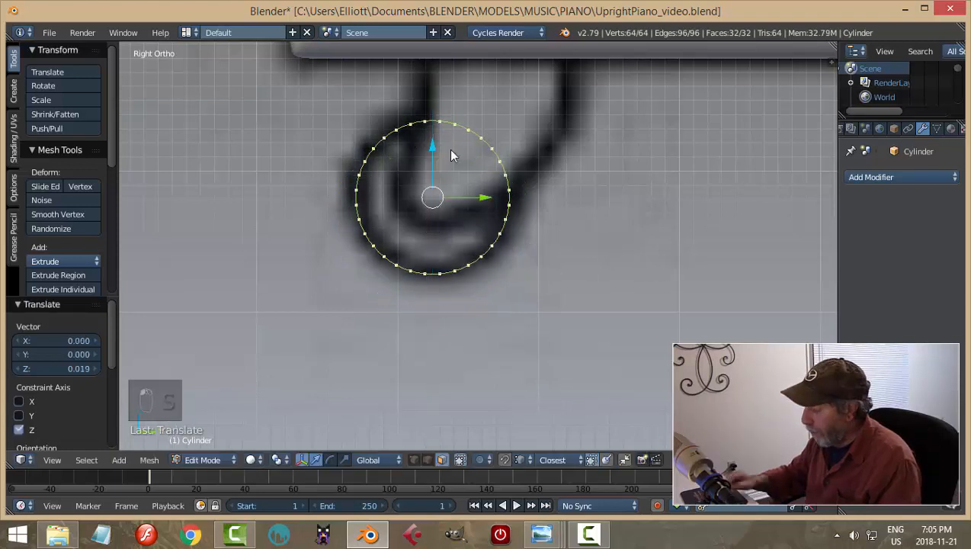
Move the wheel 0.004 along X in the front view, and scale it by 1.045 in the right view
{"action": "key", "text": "KP_1"}
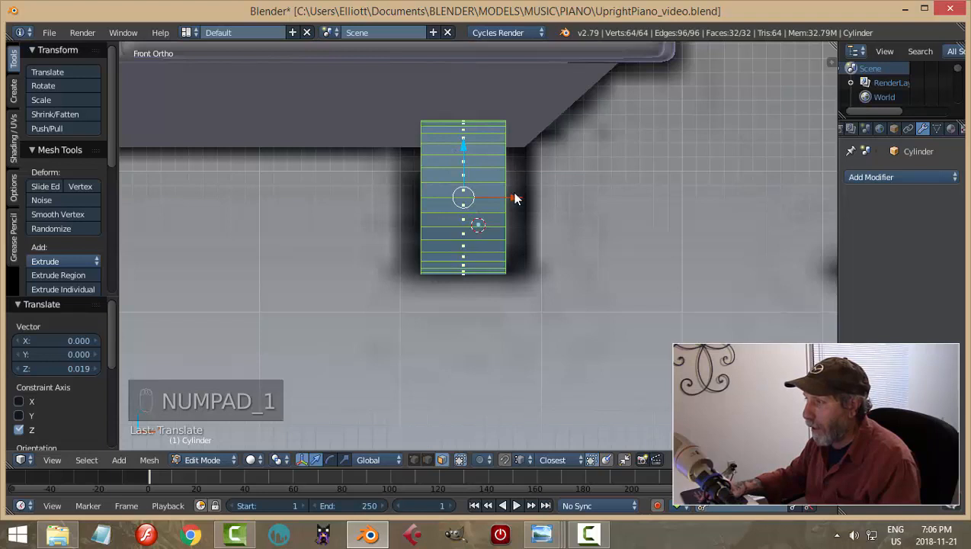
{"action": "left_click_drag", "start_coordinate": [515, 198], "coordinate": [523, 200]}
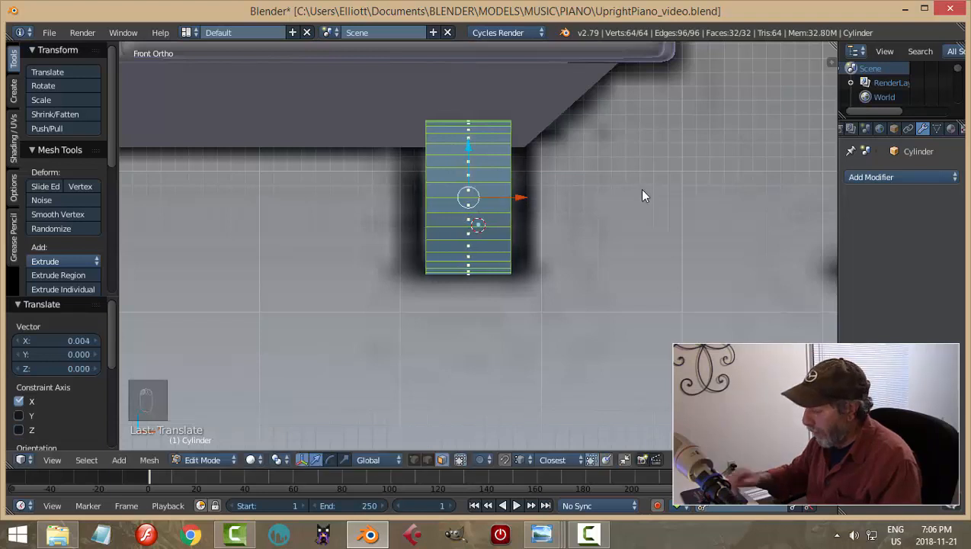
{"action": "key", "text": "KP_3"}
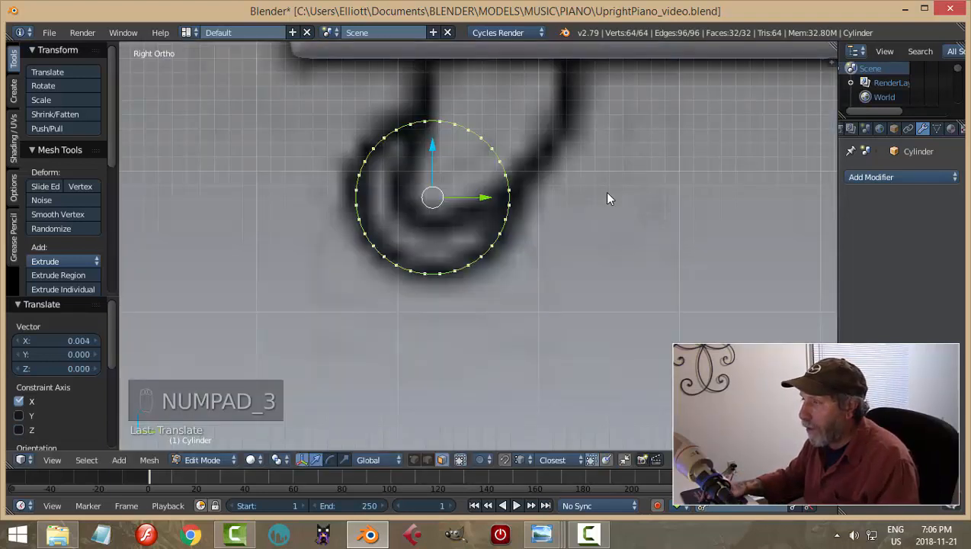
{"action": "key", "text": "s"}
{"action": "left_click", "coordinate": [613, 198]}
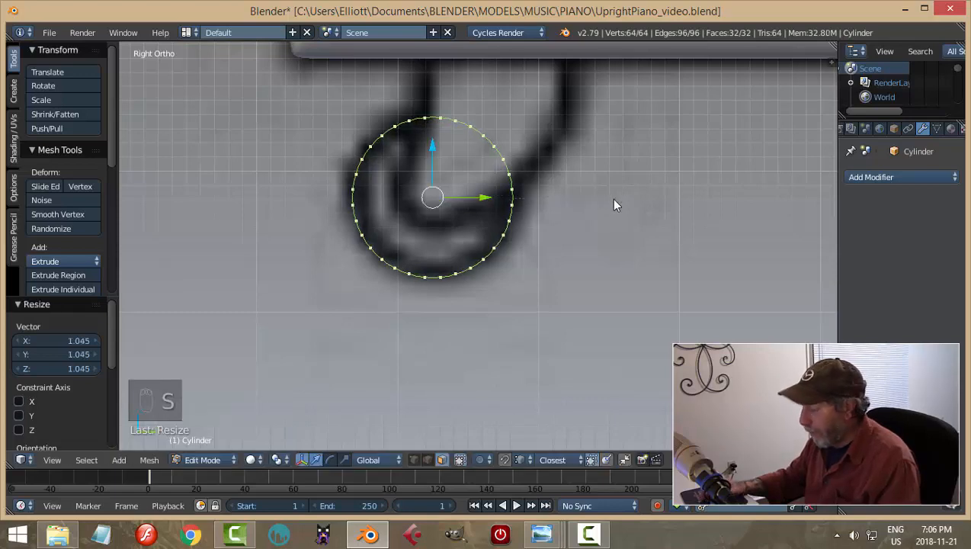
Switch to edge select mode and select the edge loops of both open rims of the wheel
{"action": "middle_click_drag", "start_coordinate": [508, 221], "coordinate": [583, 245]}
{"action": "key", "text": "ctrl+Tab"}
{"action": "left_click", "coordinate": [520, 246]}
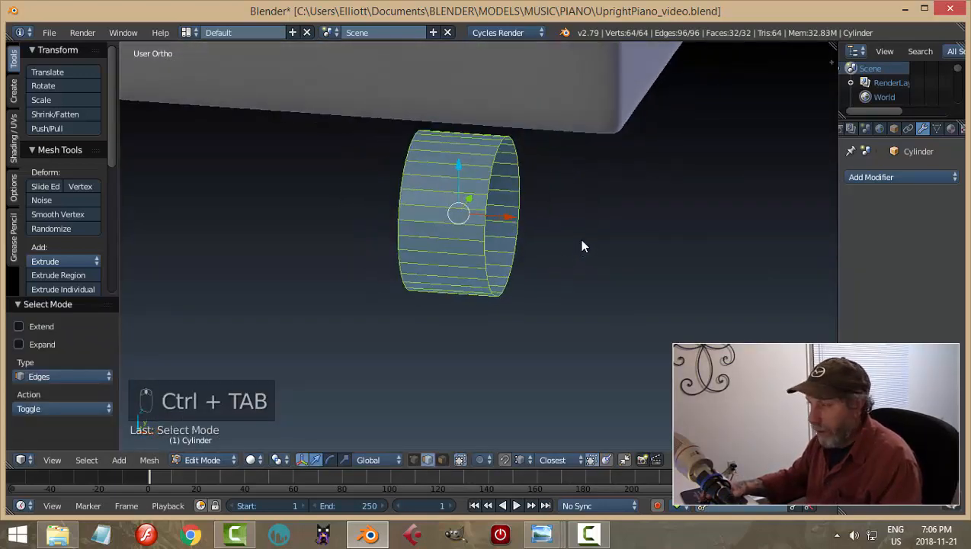
{"action": "key", "text": "a"}
{"action": "scroll", "coordinate": [580, 244], "scroll_direction": "up", "scroll_amount": 3}
{"action": "right_click", "coordinate": [496, 156], "text": "alt"}
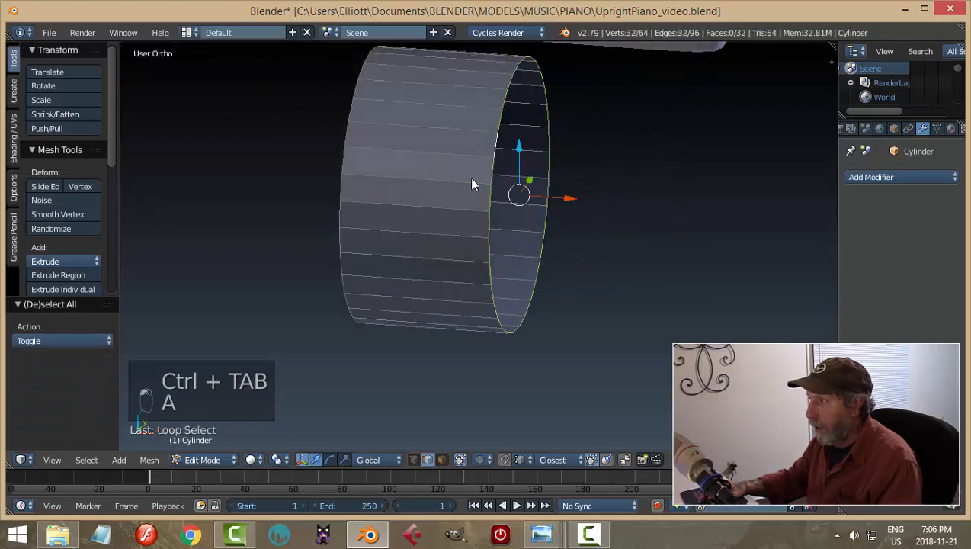
{"action": "right_click", "coordinate": [344, 126], "text": "alt+shift"}
{"action": "middle_click_drag", "start_coordinate": [554, 233], "coordinate": [526, 231]}
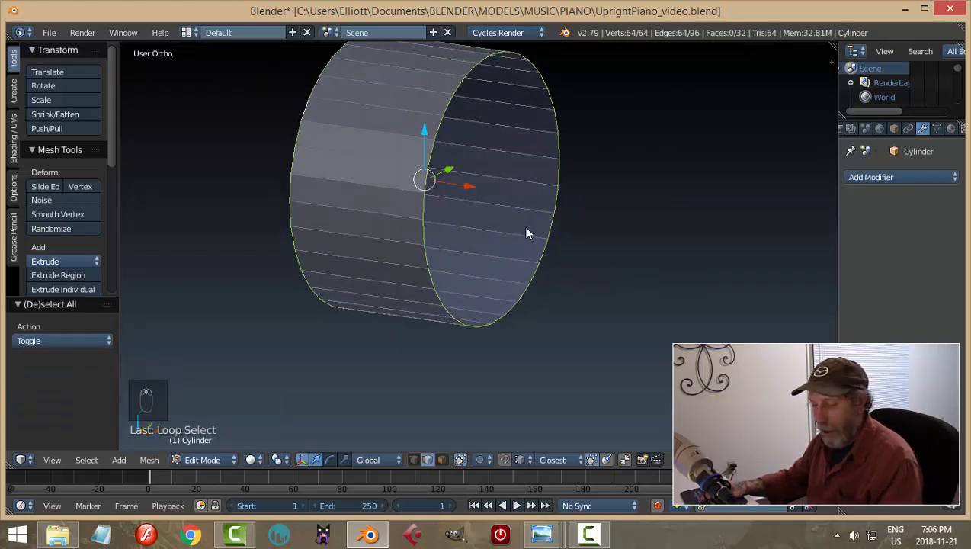
Select only the near open rim's edge loop, extrude it in place and scale it inward to 0.571
{"action": "key", "text": "a"}
{"action": "right_click", "coordinate": [499, 132], "text": "alt"}
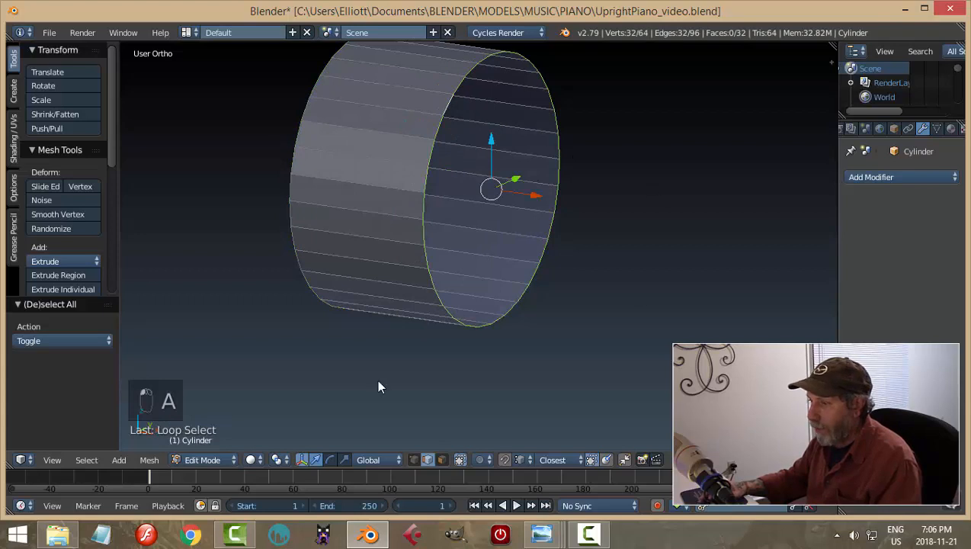
{"action": "key", "text": "e"}
{"action": "right_click", "coordinate": [690, 241]}
{"action": "key", "text": "s"}
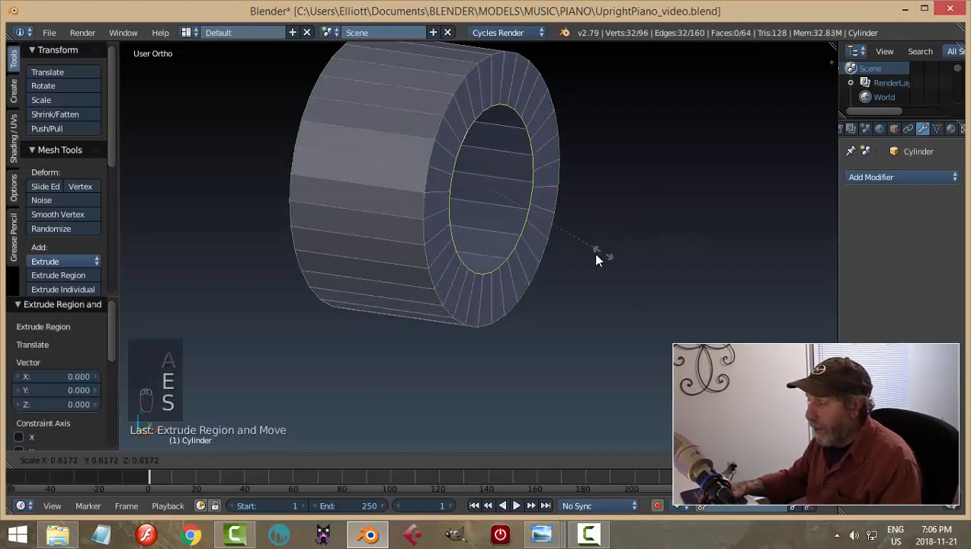
{"action": "left_click", "coordinate": [593, 252]}
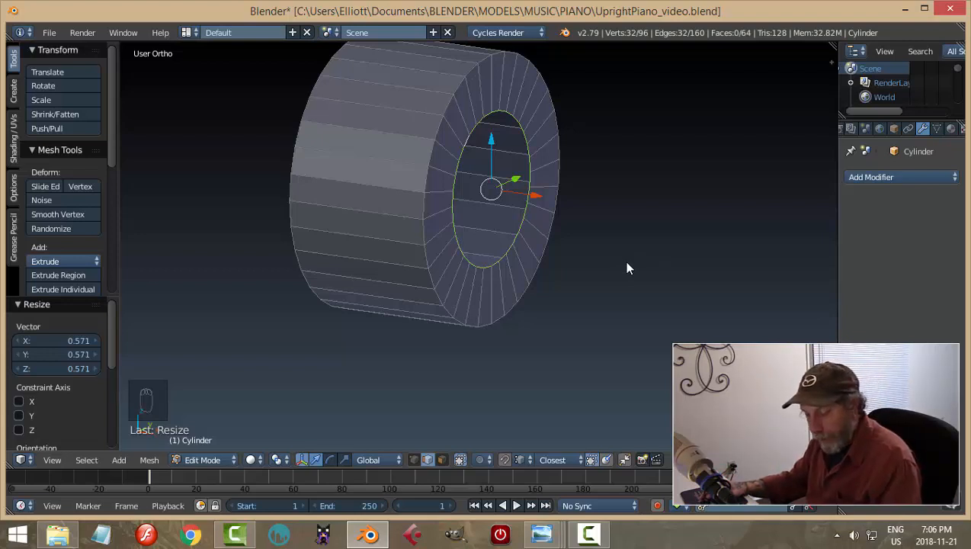
Try merging the scaled inner ring at its center without an additional extrusion
{"action": "key", "text": "alt+m"}
{"action": "left_click", "coordinate": [627, 268]}
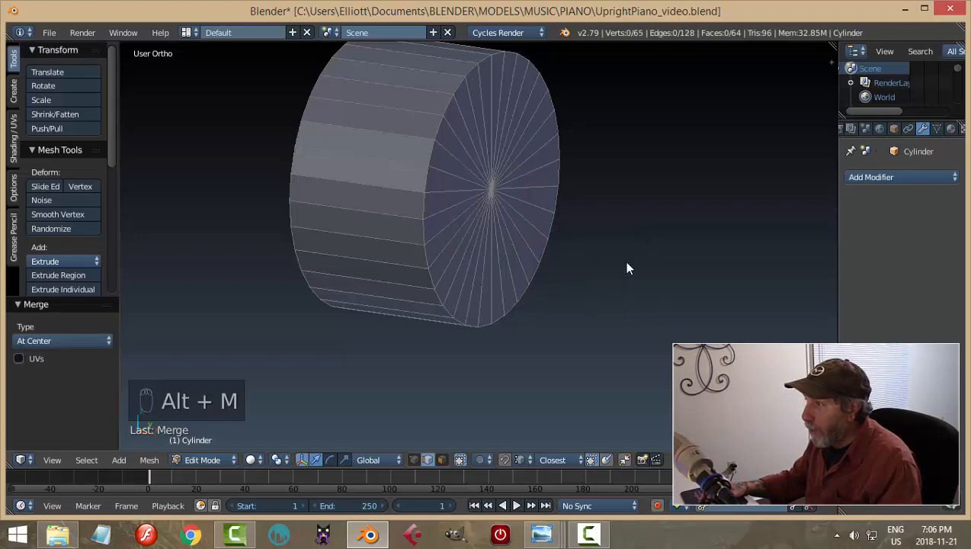
{"action": "key", "text": "ctrl+z"}
Extrude the inner ring once more and merge the new loop at center to close this side of the wheel
{"action": "key", "text": "e"}
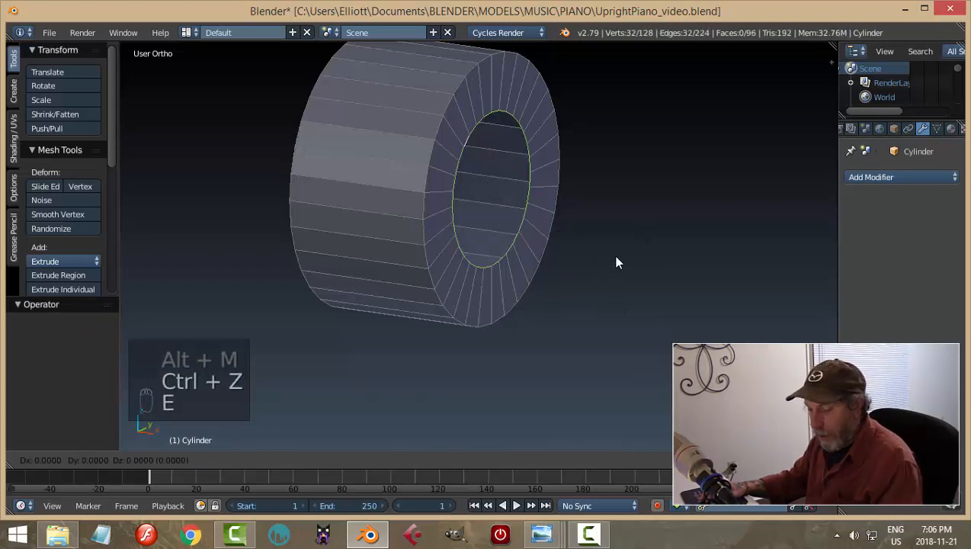
{"action": "key", "text": "alt+m"}
{"action": "left_click", "coordinate": [614, 257]}
On the wheel's opposite open side, select the rim loop, extrude it in place and scale it inward
{"action": "scroll", "coordinate": [509, 250], "scroll_direction": "down", "scroll_amount": 4}
{"action": "middle_click_drag", "start_coordinate": [508, 249], "coordinate": [558, 250]}
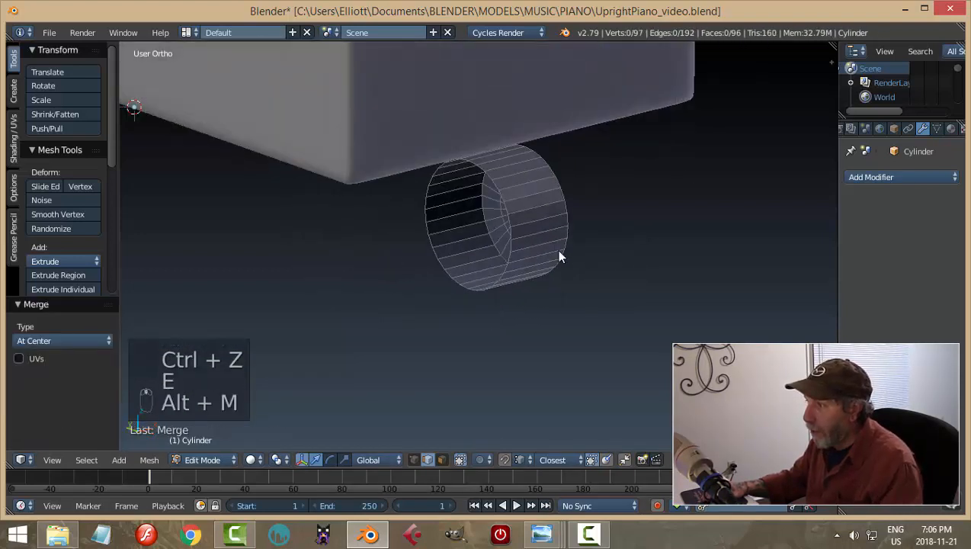
{"action": "scroll", "coordinate": [559, 251], "scroll_direction": "up", "scroll_amount": 3}
{"action": "right_click", "coordinate": [507, 145], "text": "alt"}
{"action": "key", "text": "e"}
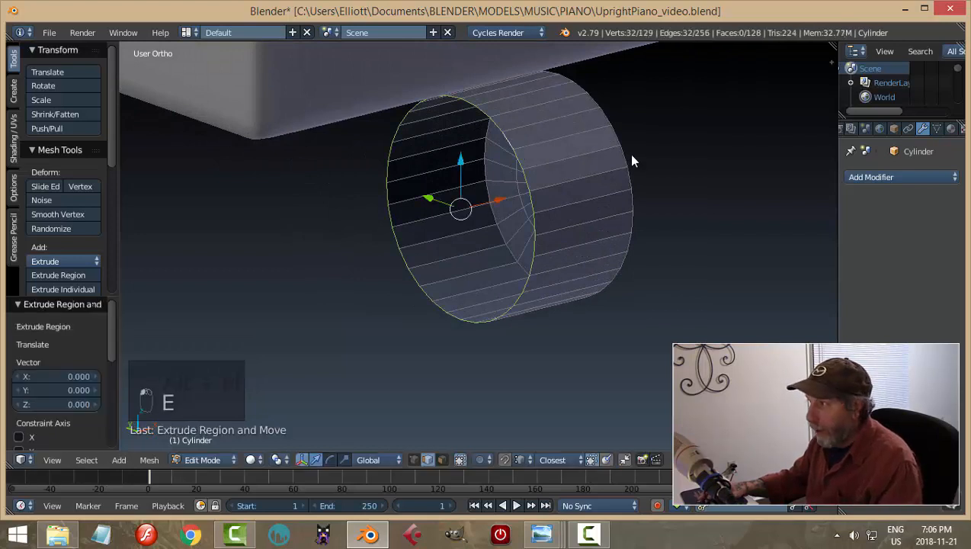
{"action": "key", "text": "s"}
{"action": "mouse_move", "coordinate": [570, 179]}
Extrude the opposite side's inner ring again and merge it at center to close the wheel face
{"action": "key", "text": "e"}
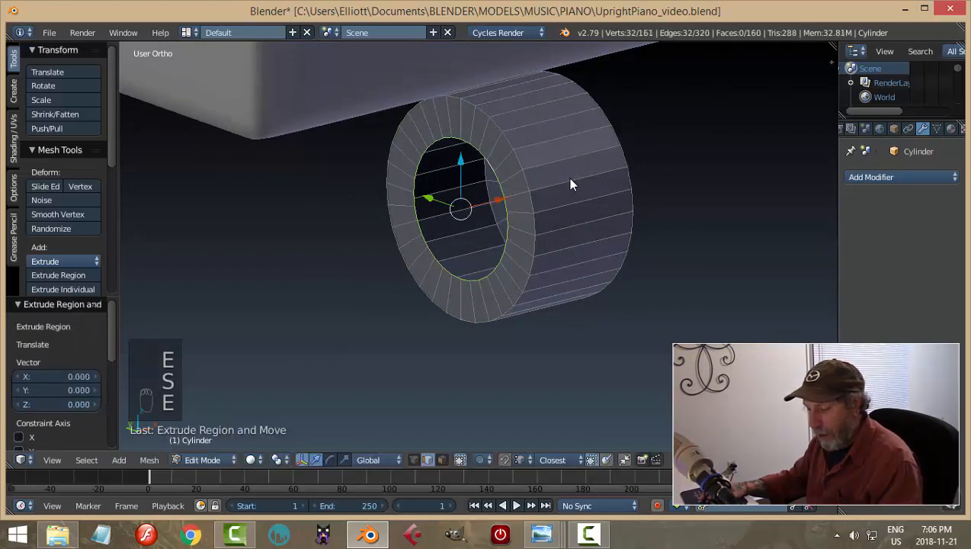
{"action": "key", "text": "alt+m"}
{"action": "left_click", "coordinate": [570, 182]}
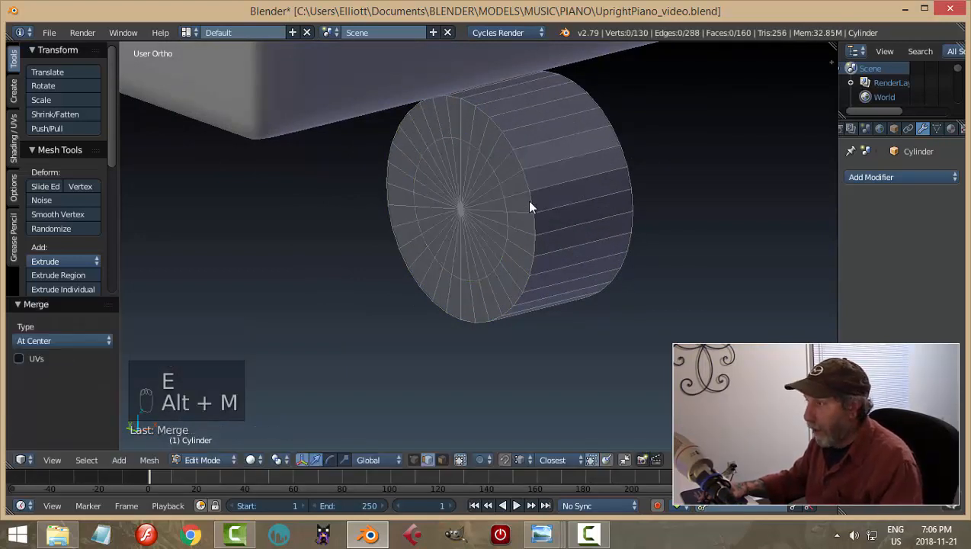
Bevel the outer rim edge loops on both sides of the wheel by 0.008 with 4 segments
{"action": "right_click", "coordinate": [524, 164], "text": "alt"}
{"action": "middle_click_drag", "start_coordinate": [710, 185], "coordinate": [553, 204]}
{"action": "key", "text": "ctrl+b"}
{"action": "scroll", "coordinate": [566, 218], "scroll_direction": "up", "scroll_amount": 3}
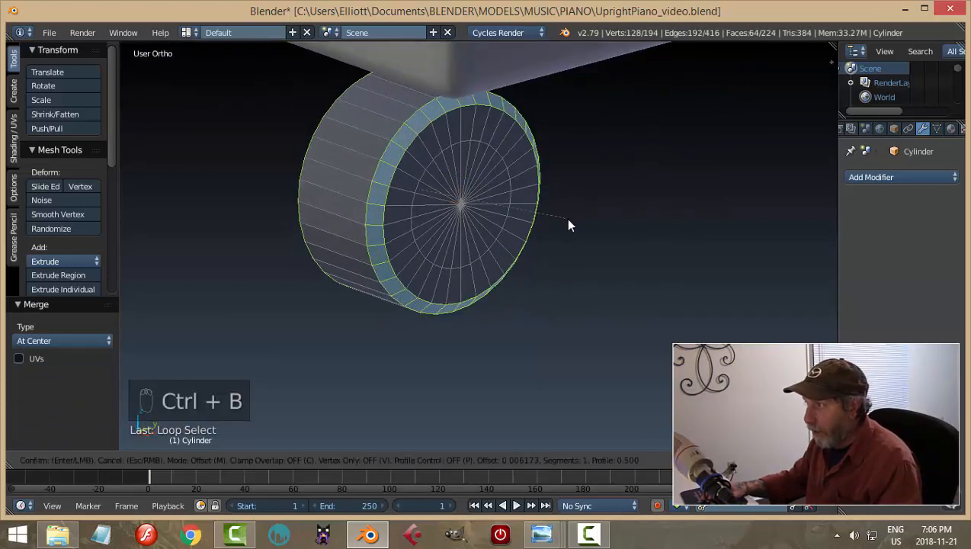
{"action": "left_click", "coordinate": [566, 224]}
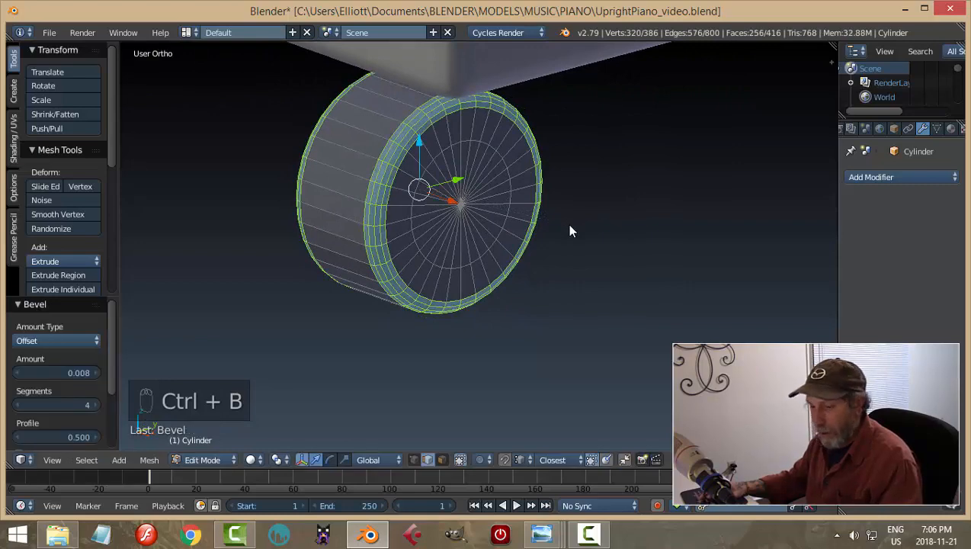
Return to Object Mode, add a Subdivision Surface modifier to the wheel and apply smooth shading
{"action": "key", "text": "a"}
{"action": "key", "text": "Tab"}
{"action": "left_click", "coordinate": [526, 227]}
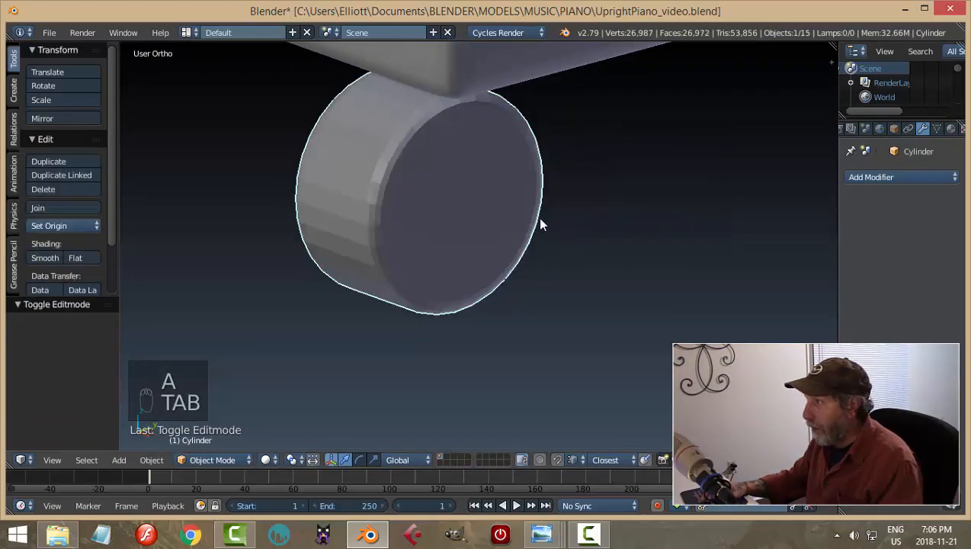
{"action": "left_click", "coordinate": [870, 177]}
{"action": "left_click", "coordinate": [659, 412]}
{"action": "left_click", "coordinate": [894, 273]}
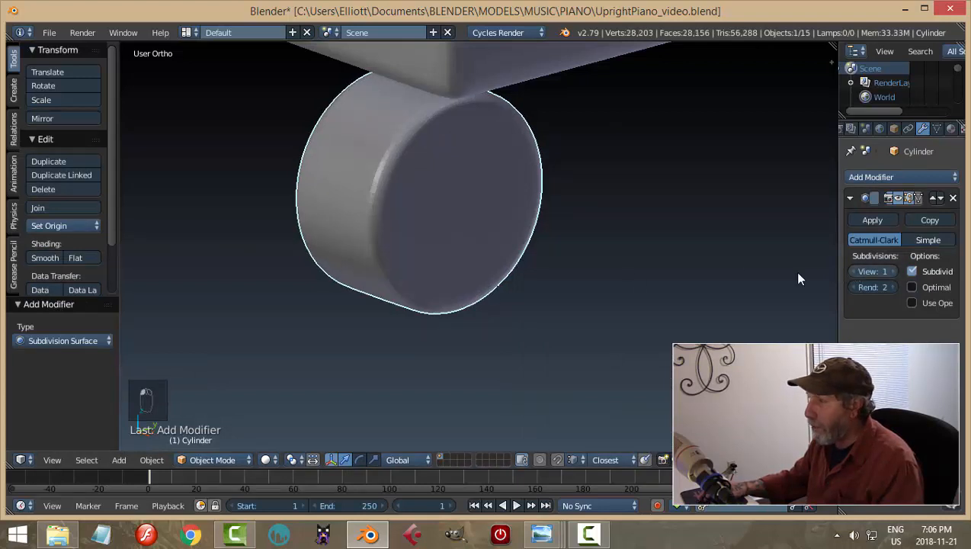
{"action": "left_click", "coordinate": [45, 258]}
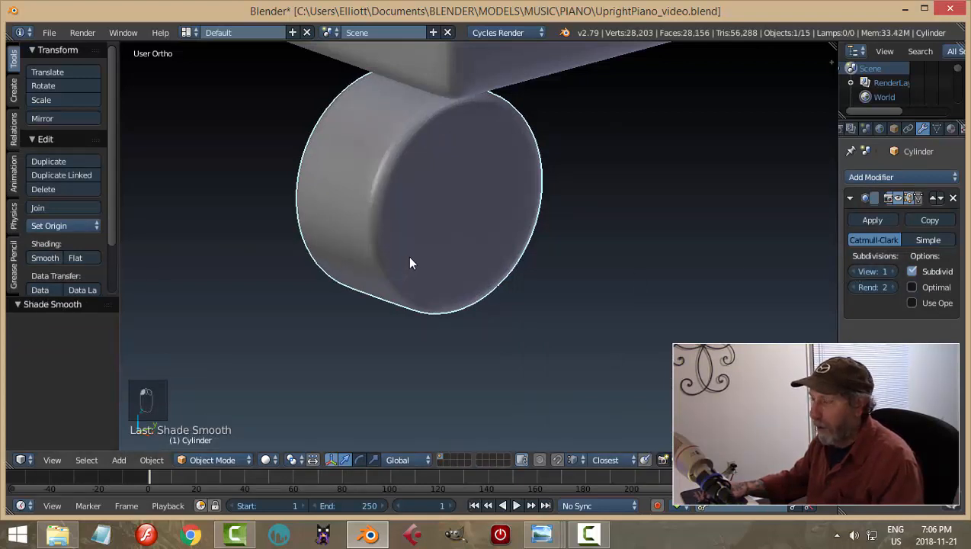
In Edit Mode, add two evenly spaced, unslid loop cuts around the wheel's tread
{"action": "scroll", "coordinate": [409, 265], "scroll_direction": "down", "scroll_amount": 5}
{"action": "middle_click_drag", "start_coordinate": [504, 249], "coordinate": [528, 252]}
{"action": "key", "text": "Tab"}
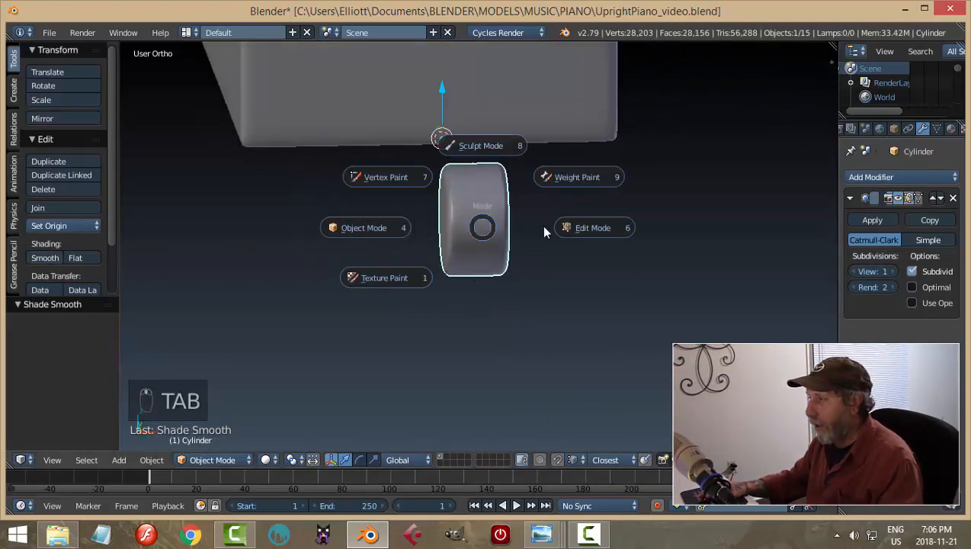
{"action": "scroll", "coordinate": [533, 233], "scroll_direction": "up", "scroll_amount": 3}
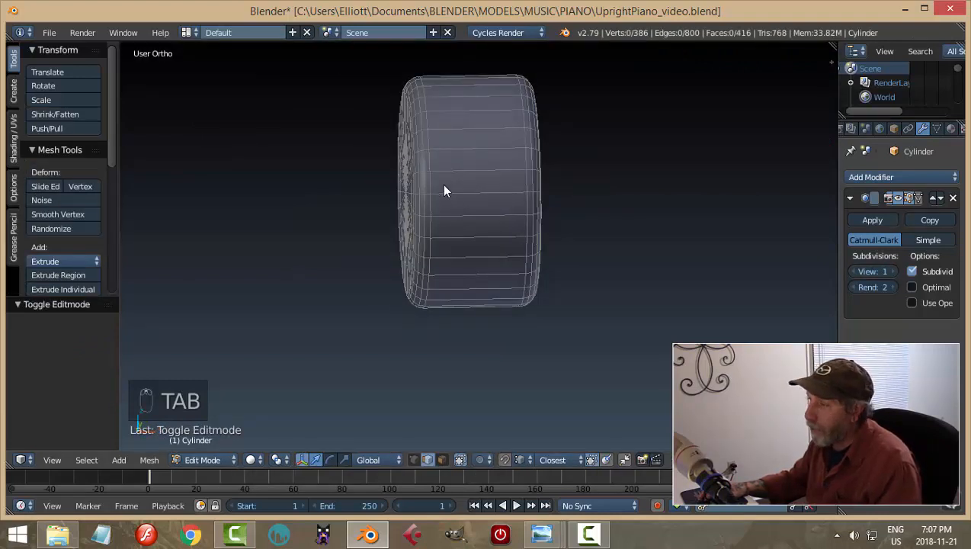
{"action": "key", "text": "ctrl+r"}
{"action": "scroll", "coordinate": [490, 176], "scroll_direction": "up", "scroll_amount": 1}
{"action": "left_click", "coordinate": [489, 176]}
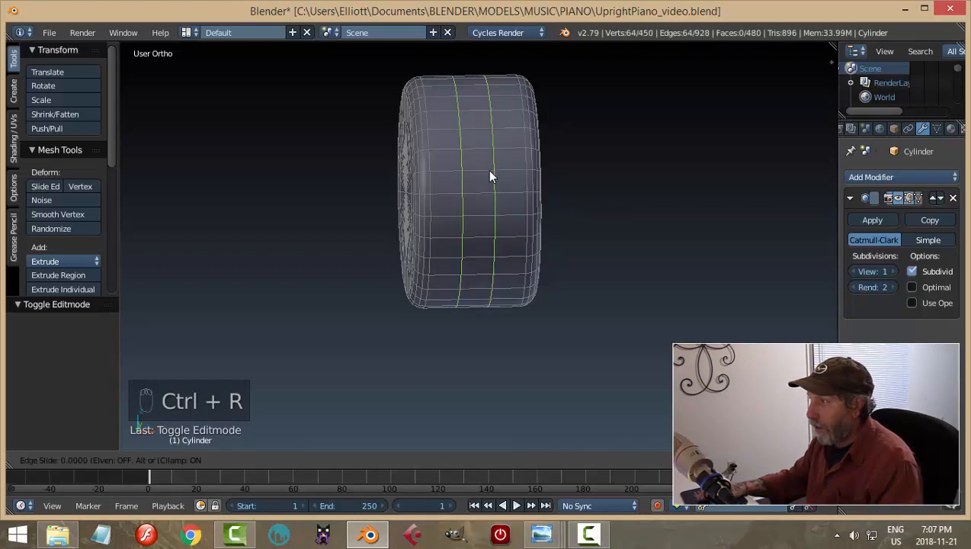
{"action": "right_click", "coordinate": [490, 176]}
Scale the two tread loops apart along X toward the bevelled rims and return to Object Mode
{"action": "key", "text": "s"}
{"action": "key", "text": "x"}
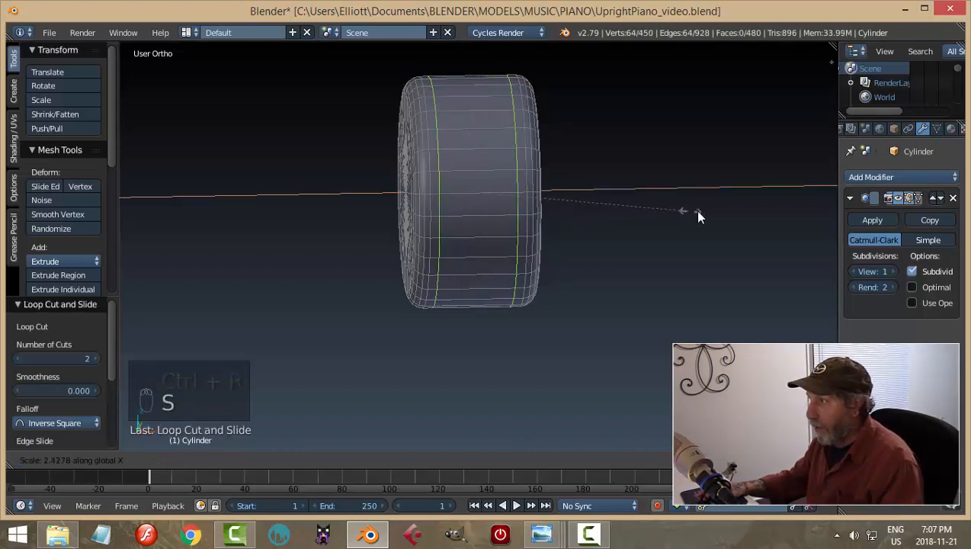
{"action": "left_click", "coordinate": [716, 224]}
{"action": "key", "text": "a"}
{"action": "key", "text": "Tab"}
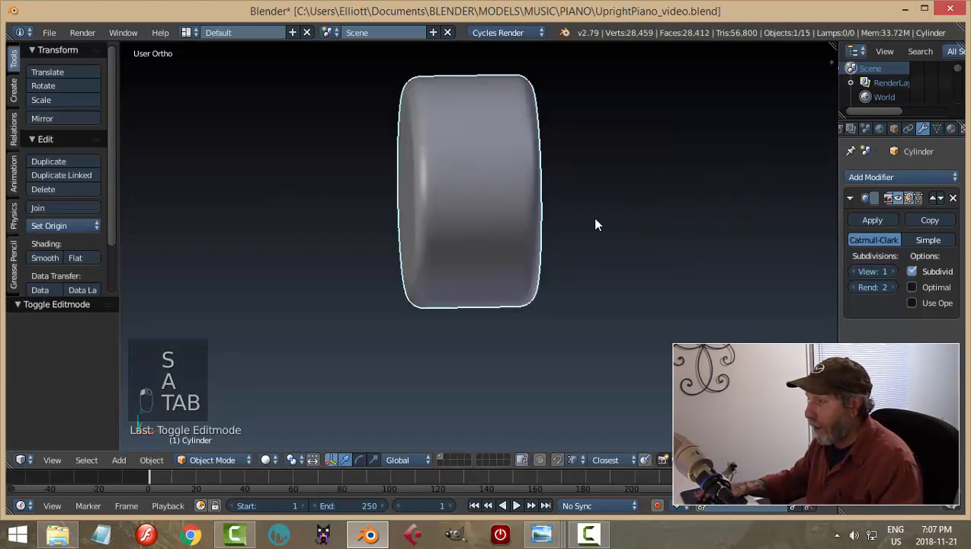
Save the file over the existing UprightPiano_video.blend
{"action": "scroll", "coordinate": [662, 223], "scroll_direction": "down", "scroll_amount": 1}
{"action": "middle_click_drag", "start_coordinate": [662, 223], "coordinate": [525, 214]}
{"action": "key", "text": "ctrl+s"}
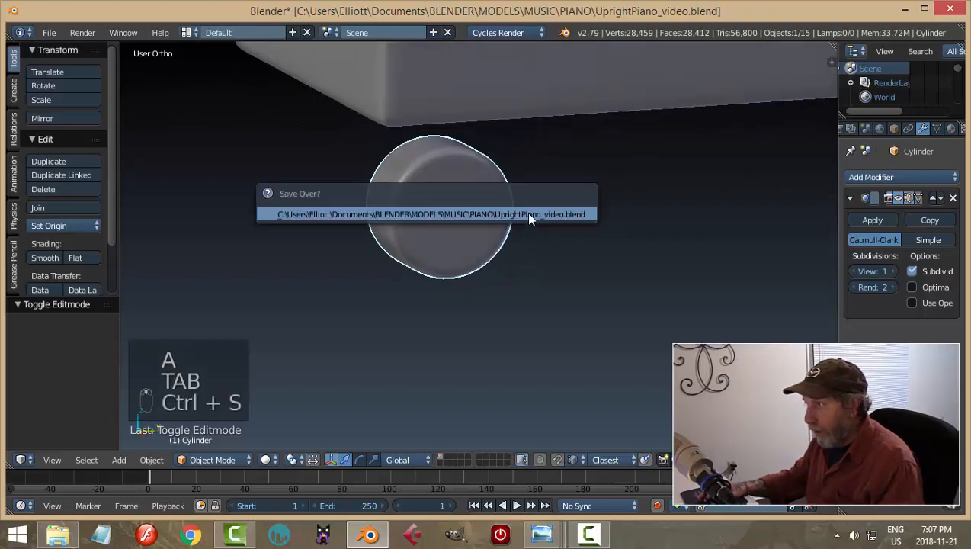
{"action": "left_click", "coordinate": [527, 215]}
Set the wheel's origin to its geometry and snap the 3D cursor to the selected wheel
{"action": "middle_click_drag", "start_coordinate": [495, 246], "coordinate": [524, 245]}
{"action": "right_click", "coordinate": [664, 255]}
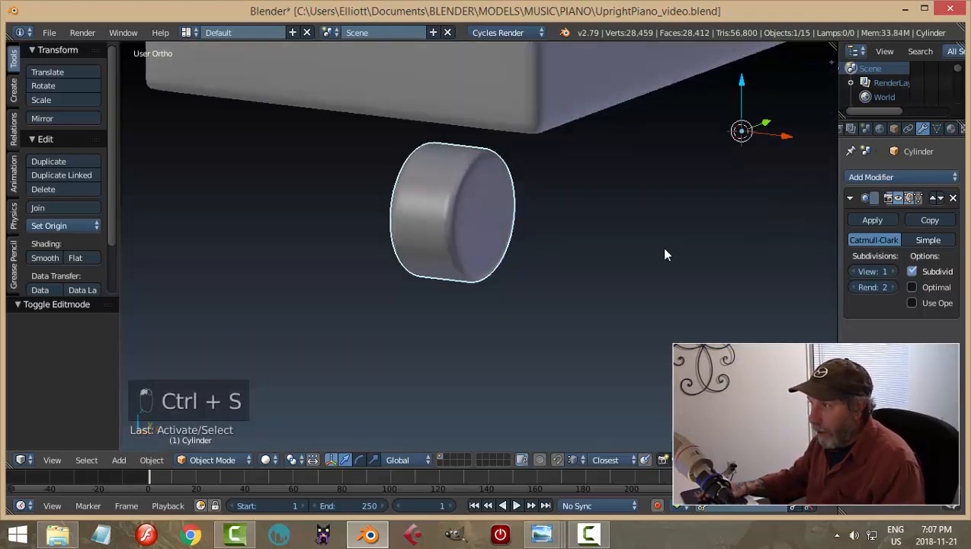
{"action": "left_click", "coordinate": [76, 226]}
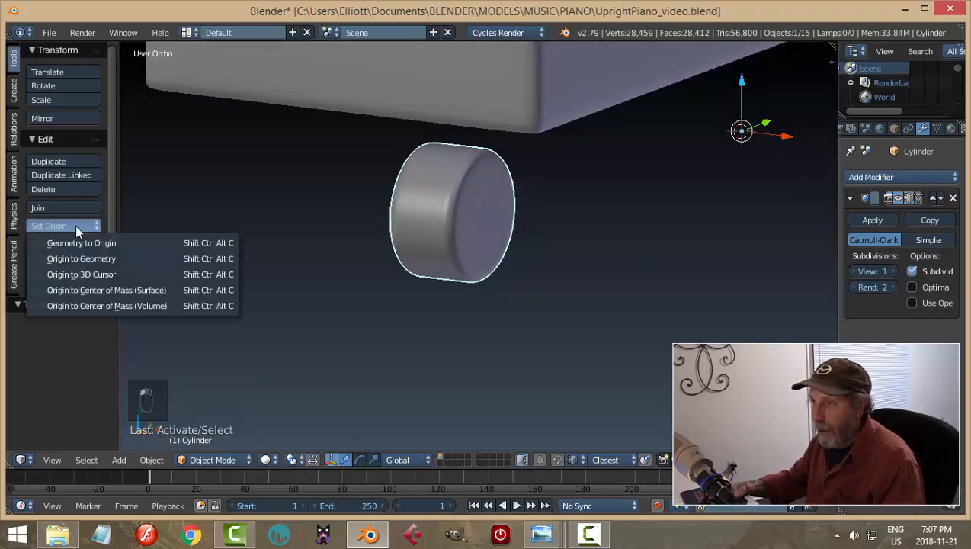
{"action": "left_click", "coordinate": [80, 255]}
{"action": "key", "text": "shift+s"}
{"action": "left_click", "coordinate": [508, 265]}
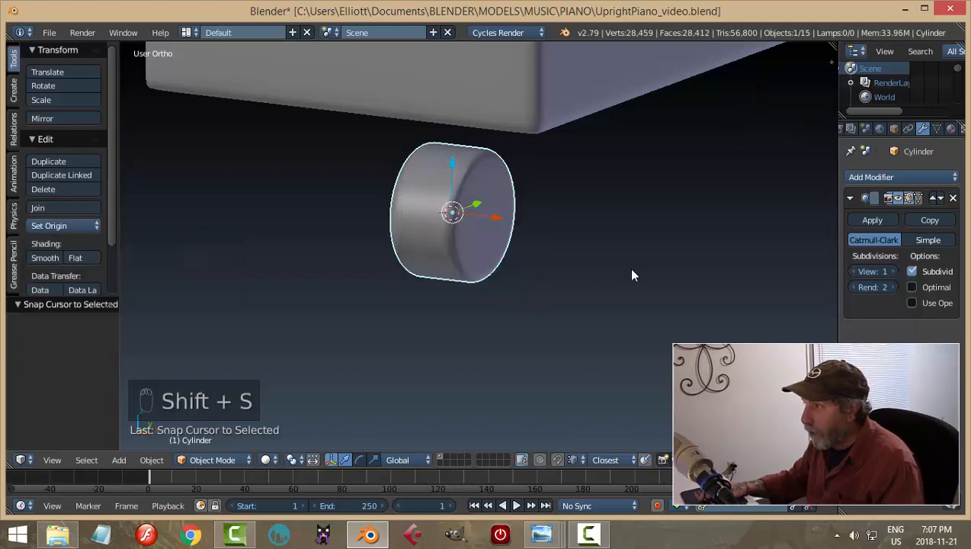
Add a plane at the wheel's centre and rotate it 90° about Y so it stands parallel to the wheel's face
{"action": "middle_click_drag", "start_coordinate": [627, 267], "coordinate": [541, 266]}
{"action": "key", "text": "KP_3"}
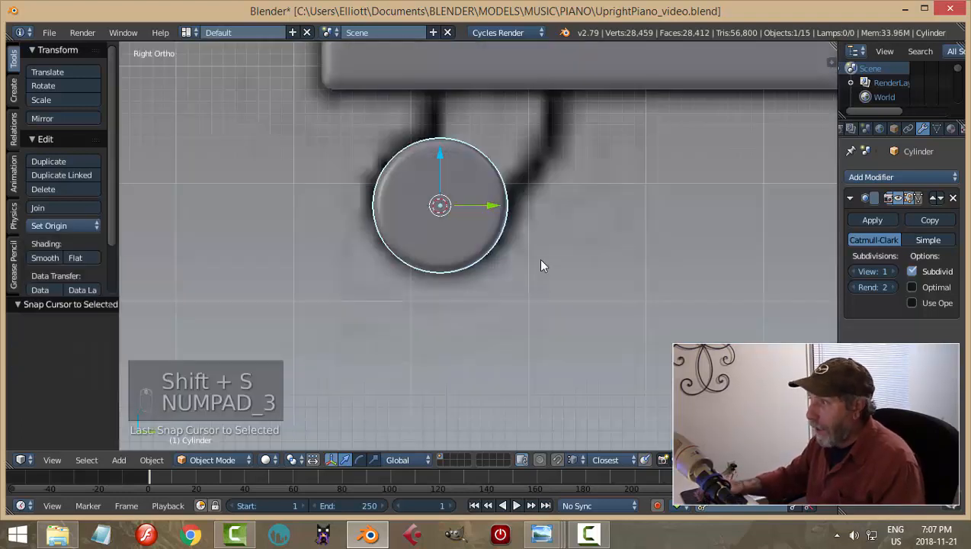
{"action": "key", "text": "shift+a"}
{"action": "mouse_move", "coordinate": [538, 258]}
{"action": "left_click", "coordinate": [579, 258]}
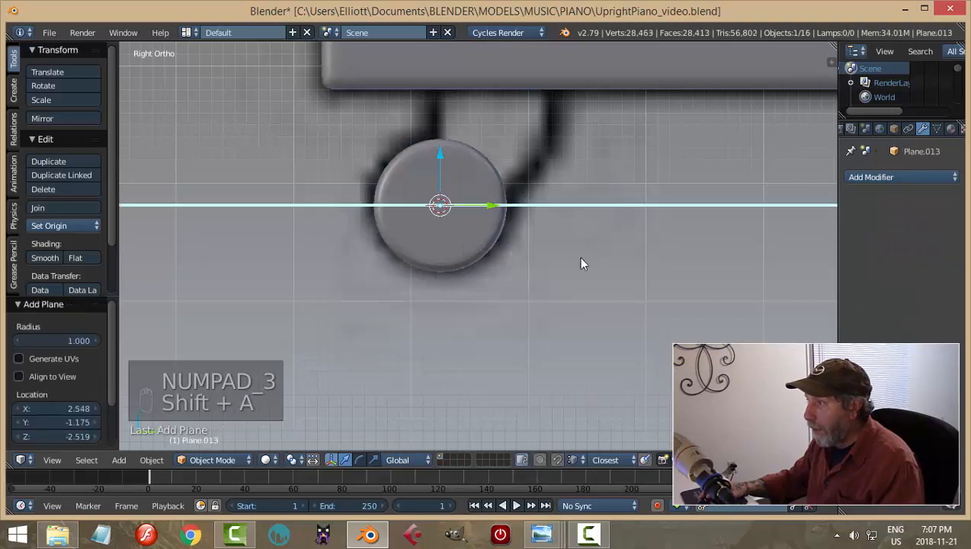
{"action": "type", "text": "r"}
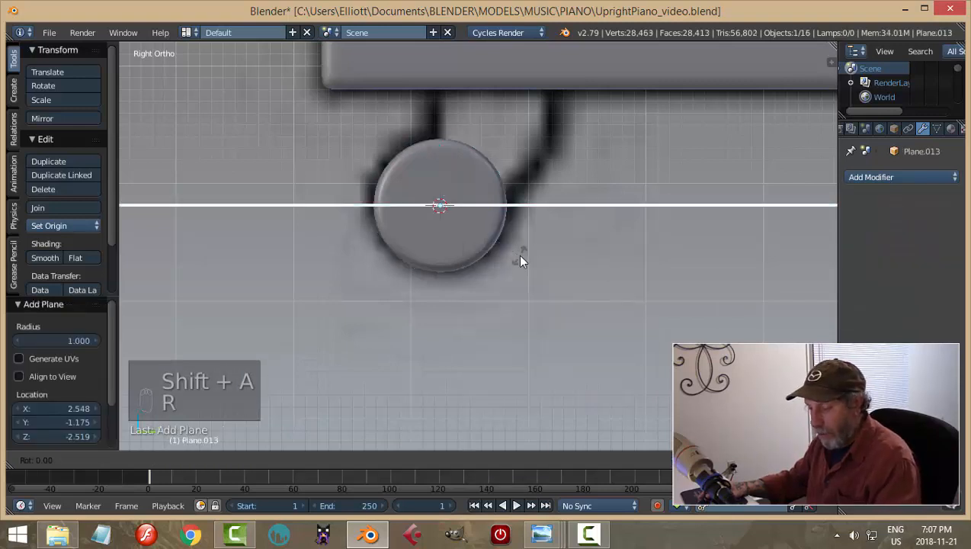
{"action": "type", "text": "y90"}
{"action": "key", "text": "Return"}
In Edit Mode, scale the plane to about 0.046 so it is roughly the wheel's size
{"action": "key", "text": "KP_Decimal"}
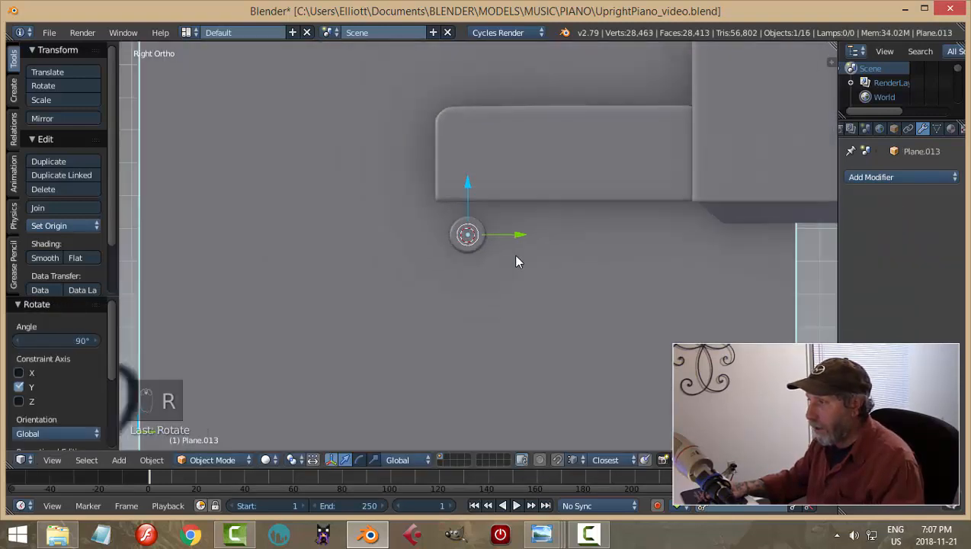
{"action": "key", "text": "Tab"}
{"action": "left_click", "coordinate": [714, 239]}
{"action": "key", "text": "s"}
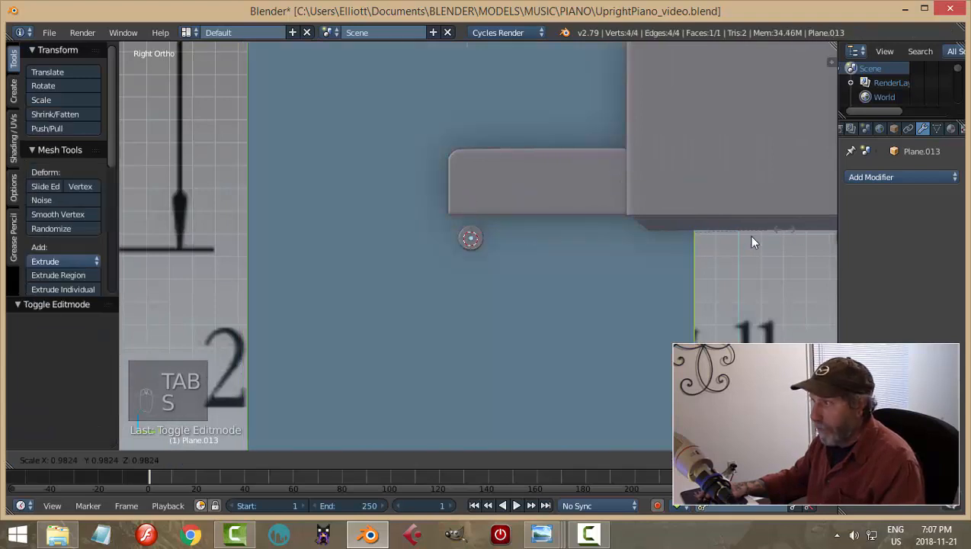
{"action": "left_click", "coordinate": [476, 252]}
{"action": "key", "text": "KP_Decimal"}
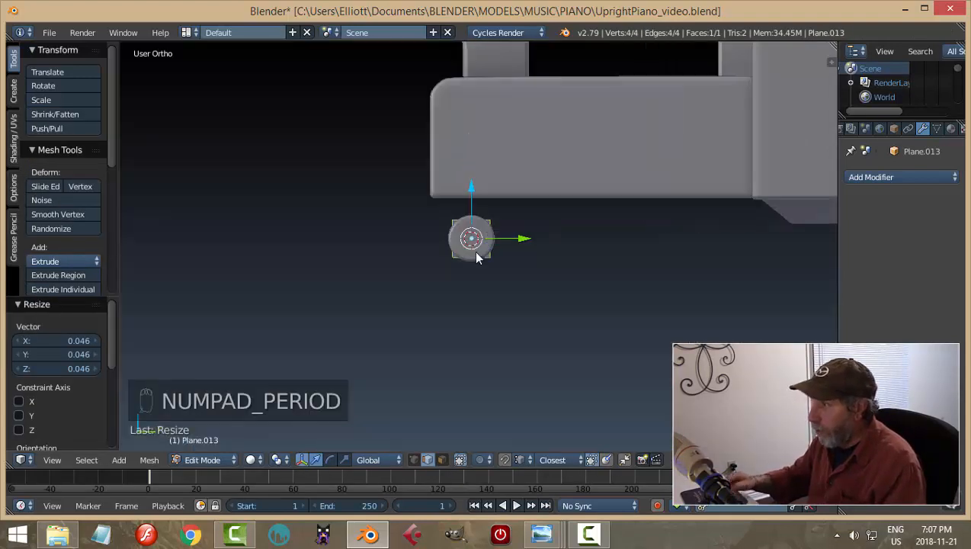
{"action": "middle_click_drag", "start_coordinate": [446, 230], "coordinate": [527, 253]}
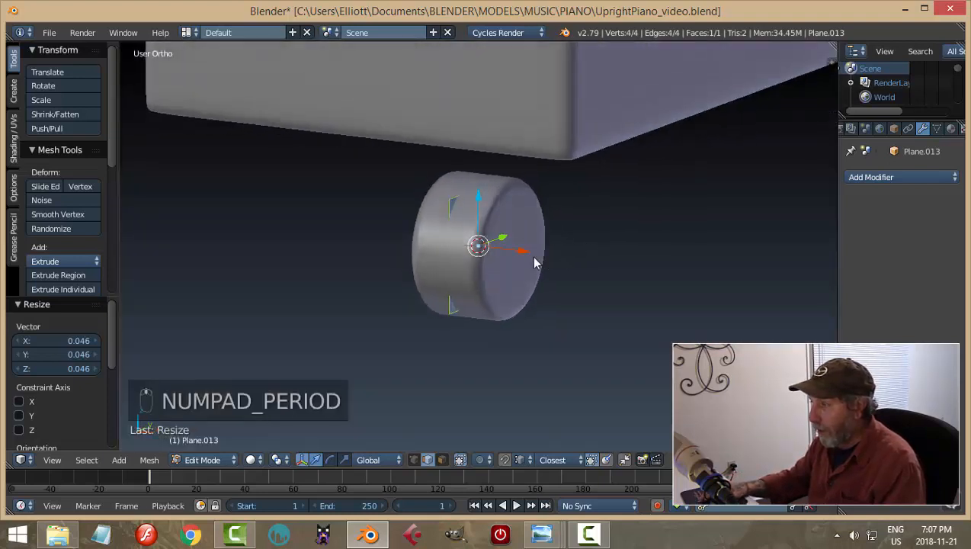
{"action": "key", "text": "g"}
{"action": "key", "text": "x"}
{"action": "left_click", "coordinate": [570, 264]}
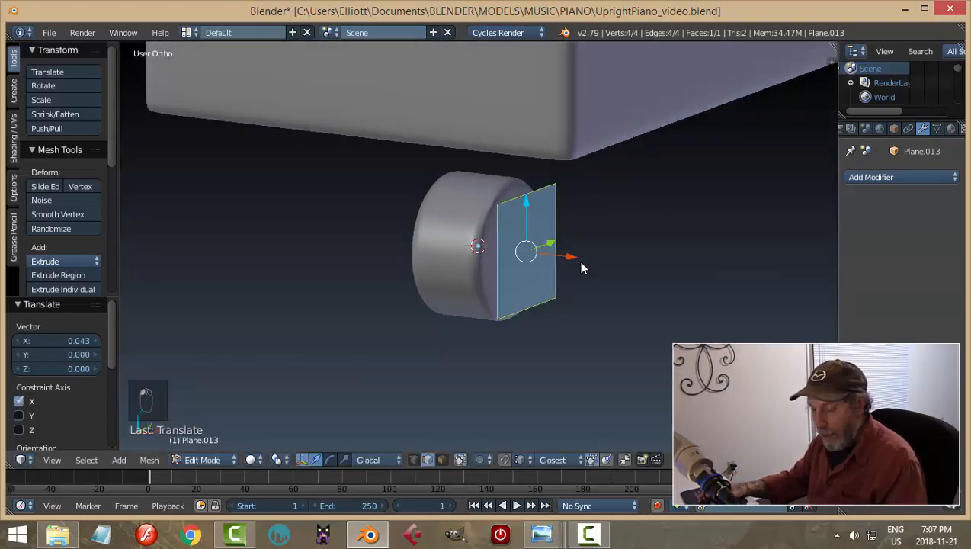
{"action": "key", "text": "ctrl+z"}
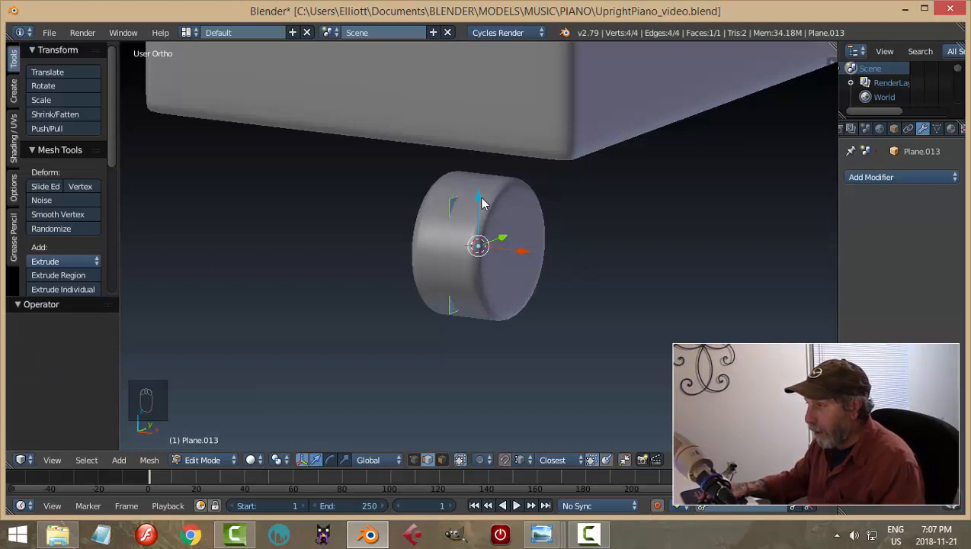
Move the plane about -0.117 along Z below the wheel and enlarge it slightly beyond the wheel's diameter
{"action": "key", "text": "g"}
{"action": "key", "text": "z"}
{"action": "left_click", "coordinate": [492, 340]}
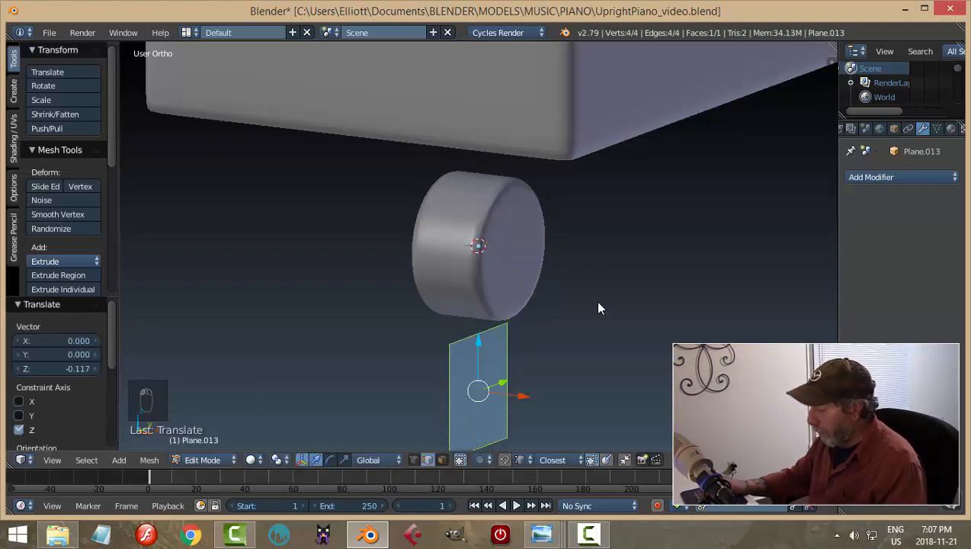
{"action": "key", "text": "KP_3"}
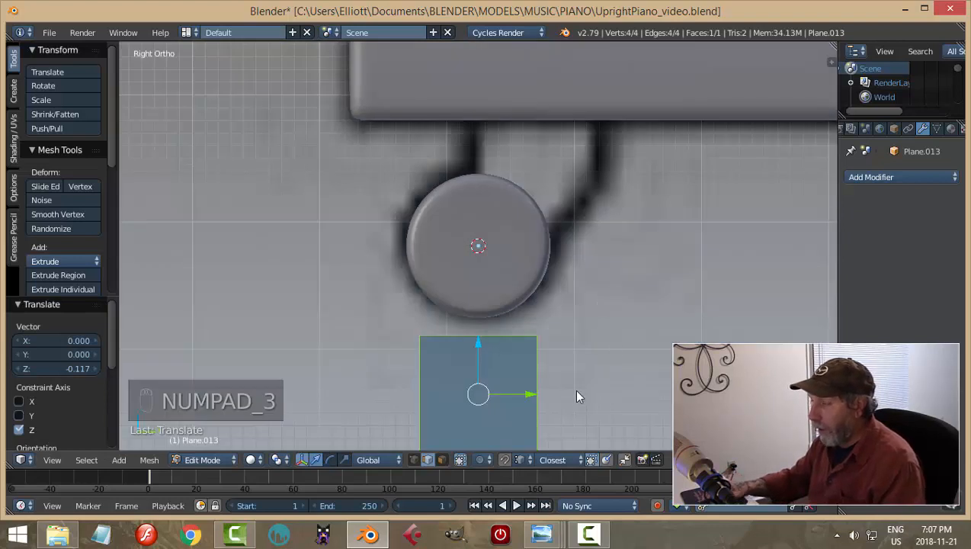
{"action": "middle_click_drag", "start_coordinate": [573, 389], "coordinate": [580, 318], "text": "shift"}
{"action": "key", "text": "s"}
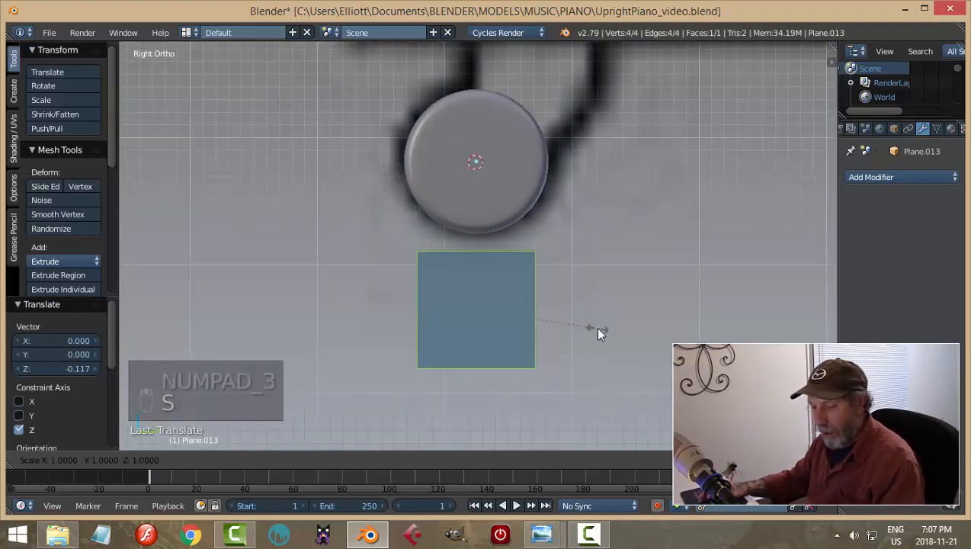
{"action": "left_click", "coordinate": [640, 371]}
Taper the plane by scaling its bottom edge to about 0.647 along Y
{"action": "key", "text": "a"}
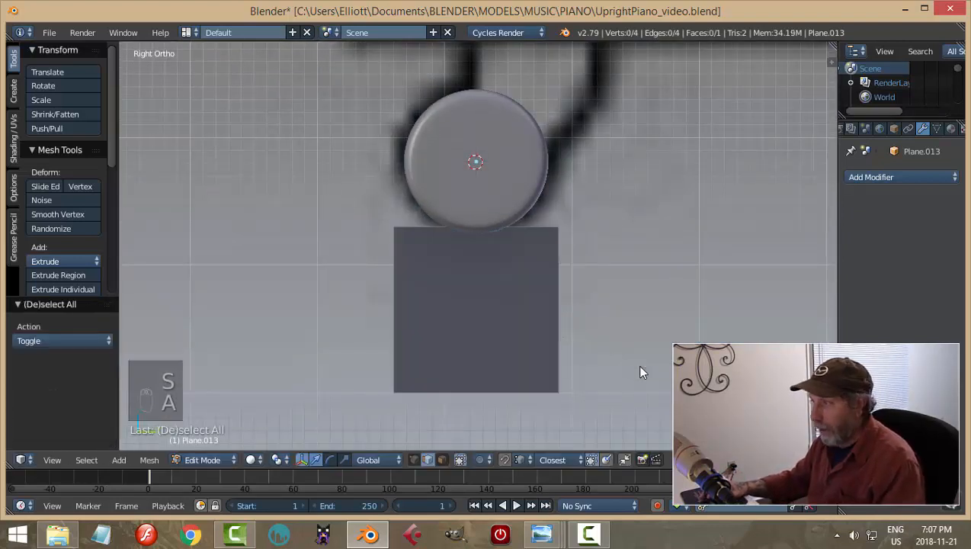
{"action": "right_click", "coordinate": [557, 395]}
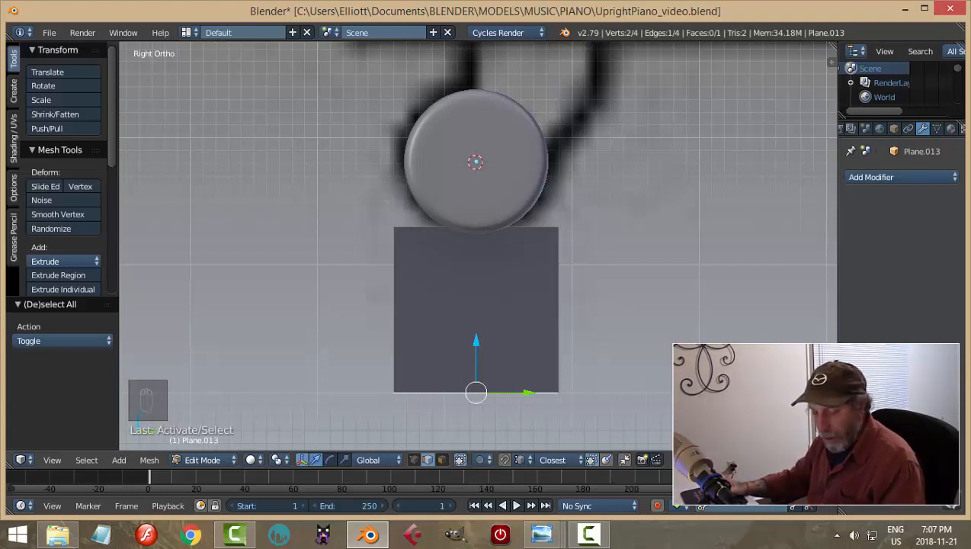
{"action": "key", "text": "s"}
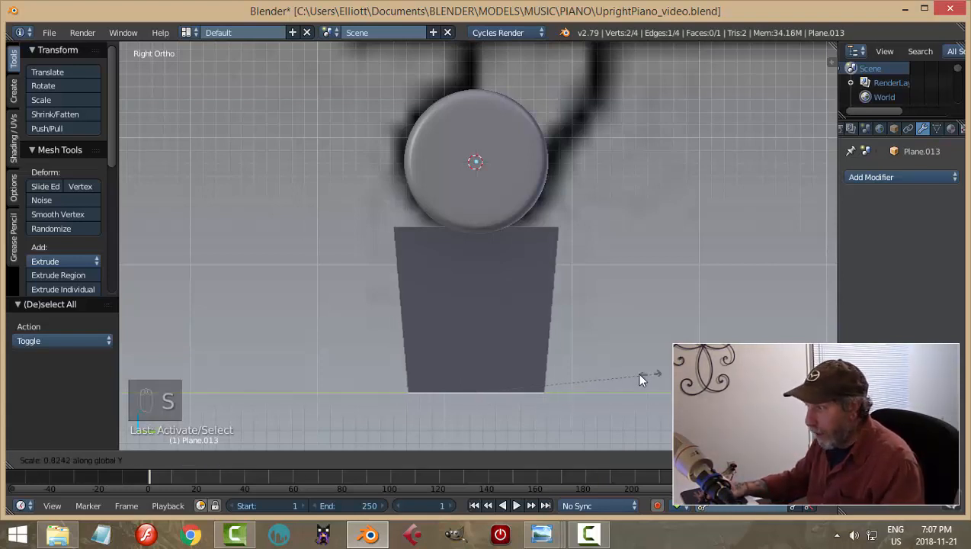
{"action": "left_click", "coordinate": [615, 380]}
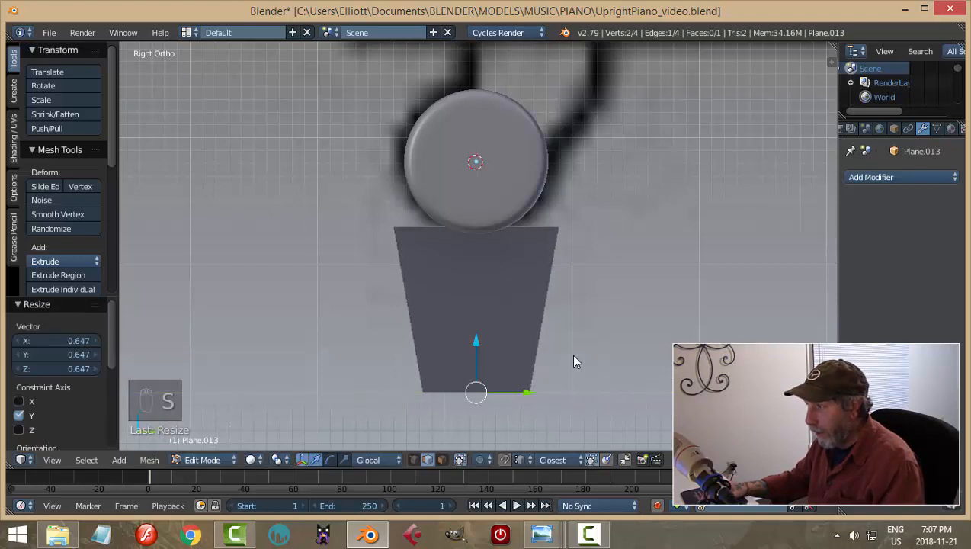
Extrude the plane's top edge about 0.036 along X to form a horizontal flange
{"action": "middle_click_drag", "start_coordinate": [574, 360], "coordinate": [558, 288]}
{"action": "key", "text": "a"}
{"action": "right_click", "coordinate": [463, 232]}
{"action": "key", "text": "e"}
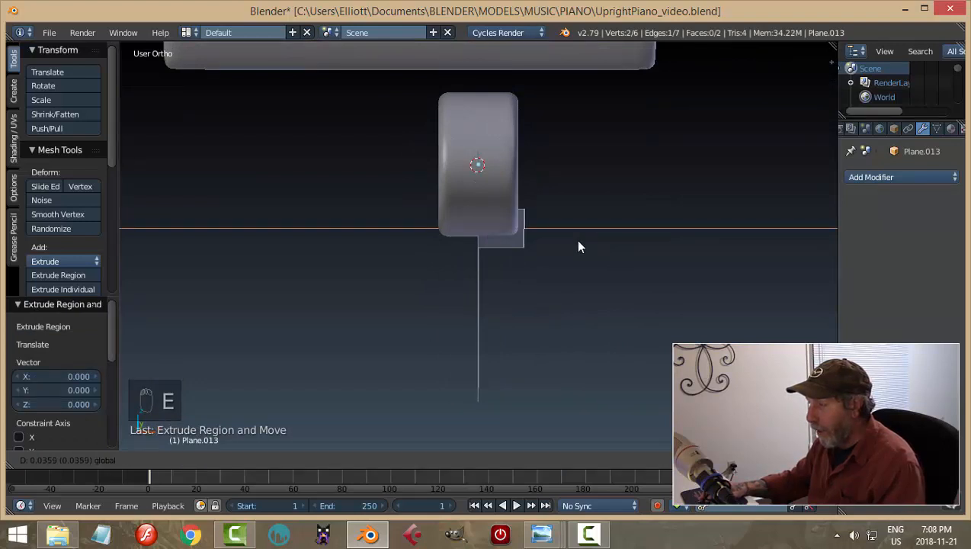
{"action": "left_click", "coordinate": [575, 239]}
Duplicate the whole L-shaped mesh in place and rotate the copy 180° about Z
{"action": "key", "text": "a"}
{"action": "key", "text": "a"}
{"action": "key", "text": "a"}
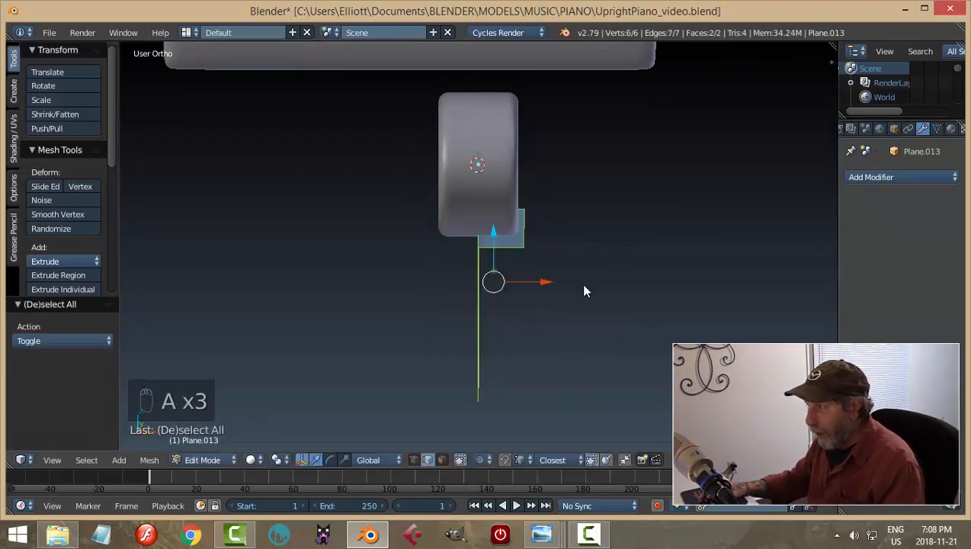
{"action": "key", "text": "shift+d"}
{"action": "type", "text": "rz"}
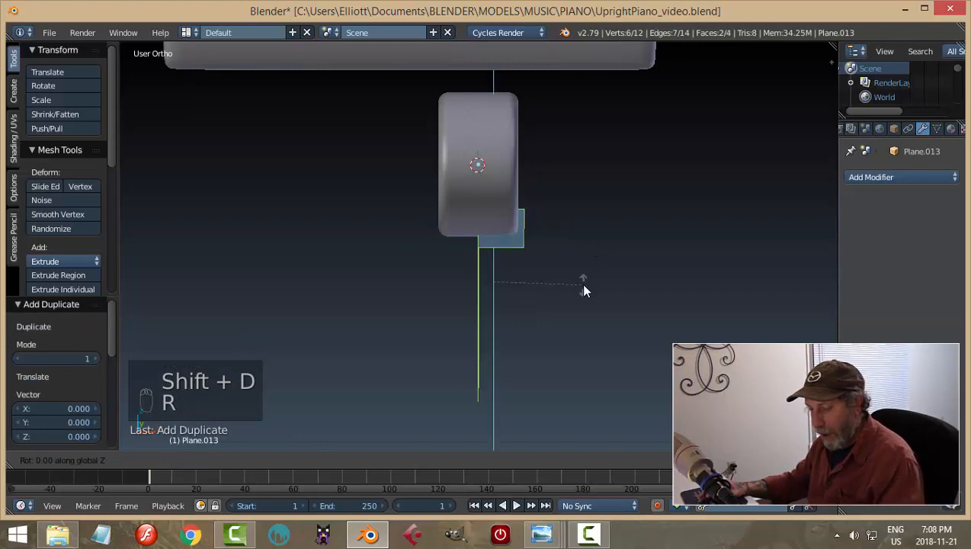
{"action": "type", "text": "180"}
{"action": "key", "text": "Return"}
Move the duplicated half along X, leaving a narrow gap between the two facing top flanges
{"action": "key", "text": "g"}
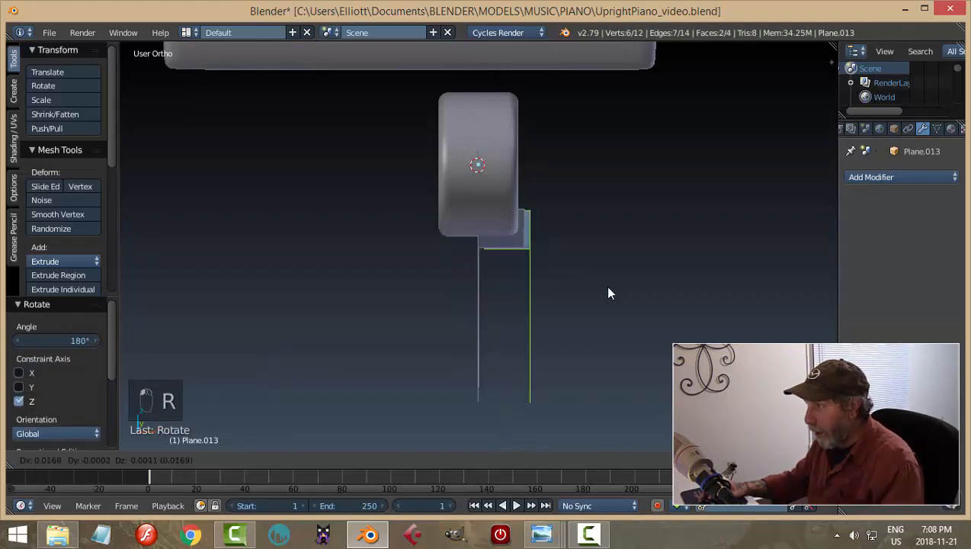
{"action": "right_click", "coordinate": [636, 290]}
{"action": "middle_click_drag", "start_coordinate": [638, 295], "coordinate": [546, 282]}
{"action": "key", "text": "g"}
{"action": "key", "text": "x"}
{"action": "left_click", "coordinate": [619, 294]}
Join the two top flanges by bridging their facing edges and return to Object Mode
{"action": "middle_click_drag", "start_coordinate": [620, 294], "coordinate": [672, 326]}
{"action": "key", "text": "a"}
{"action": "right_click", "coordinate": [535, 221]}
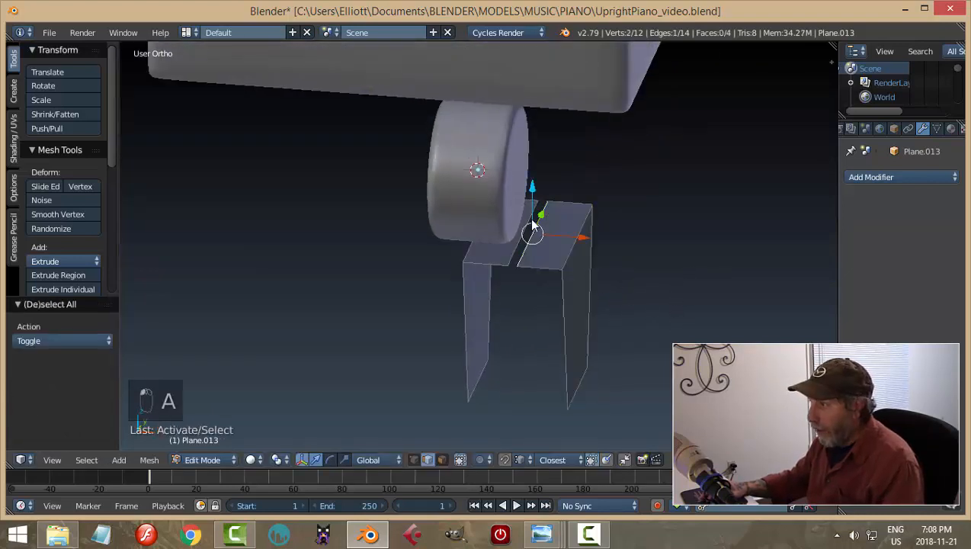
{"action": "right_click", "coordinate": [512, 257], "text": "shift"}
{"action": "key", "text": "ctrl+e"}
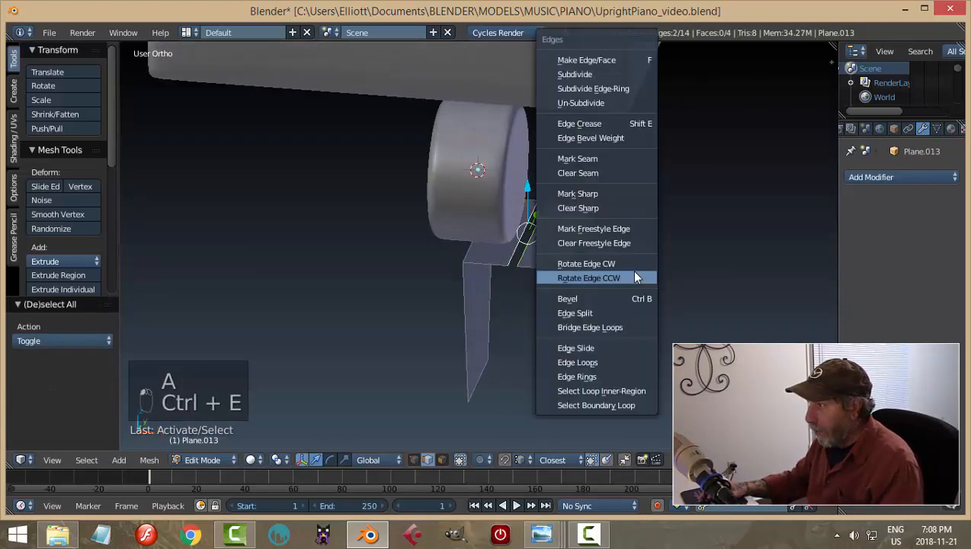
{"action": "left_click", "coordinate": [618, 323]}
{"action": "key", "text": "a"}
{"action": "key", "text": "Tab"}
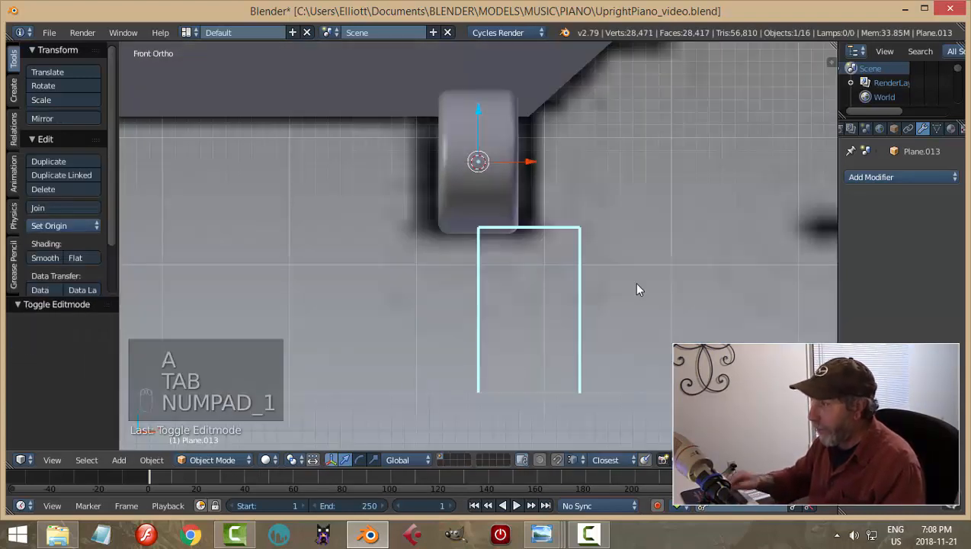
Fit the bracket around the wheel by moving it -0.039 along X and 0.117 along Z, setting its origin to geometry between the moves
{"action": "key", "text": "KP_1"}
{"action": "left_click_drag", "start_coordinate": [531, 161], "coordinate": [485, 163]}
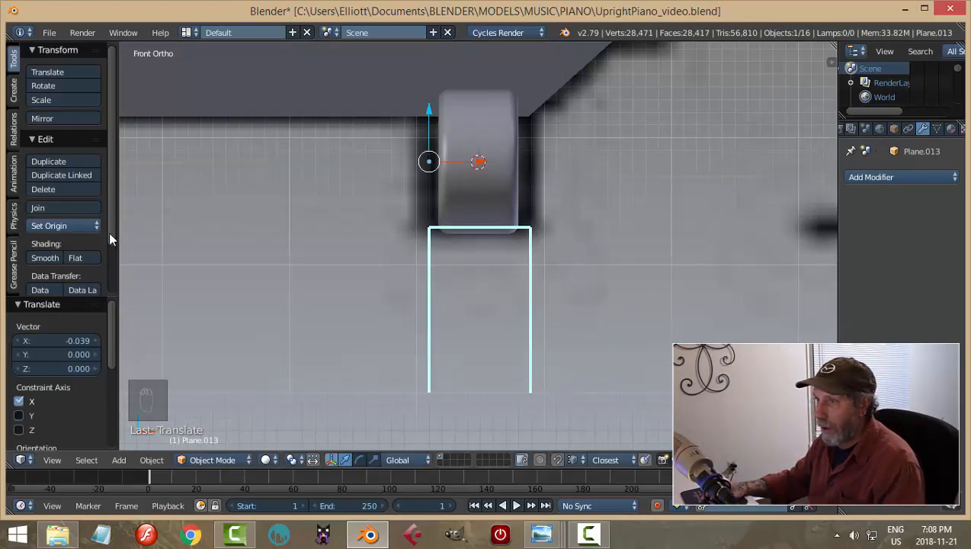
{"action": "left_click", "coordinate": [77, 225]}
{"action": "left_click", "coordinate": [82, 256]}
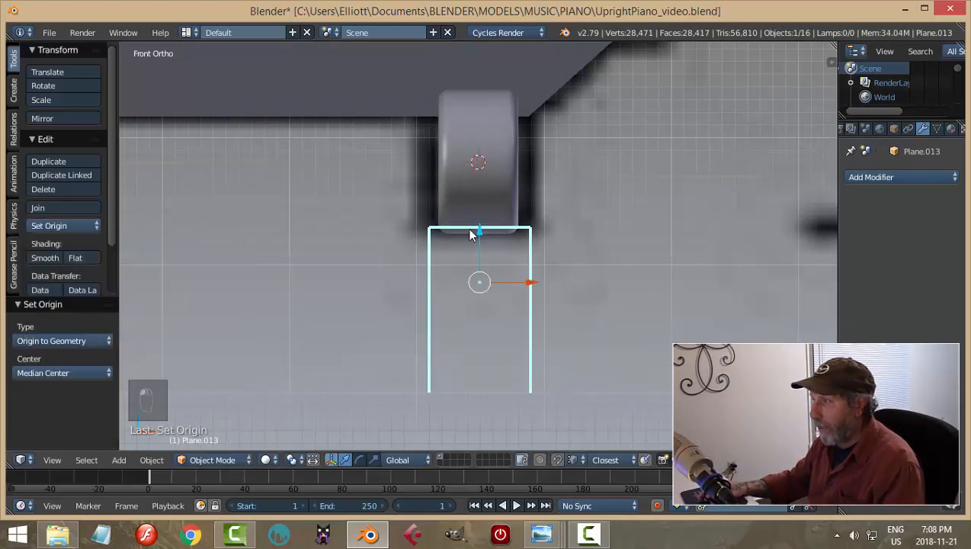
{"action": "left_click_drag", "start_coordinate": [477, 240], "coordinate": [481, 84]}
In Edit Mode, select the whole bracket and recalculate its normals to face outside
{"action": "middle_click_drag", "start_coordinate": [583, 118], "coordinate": [631, 149]}
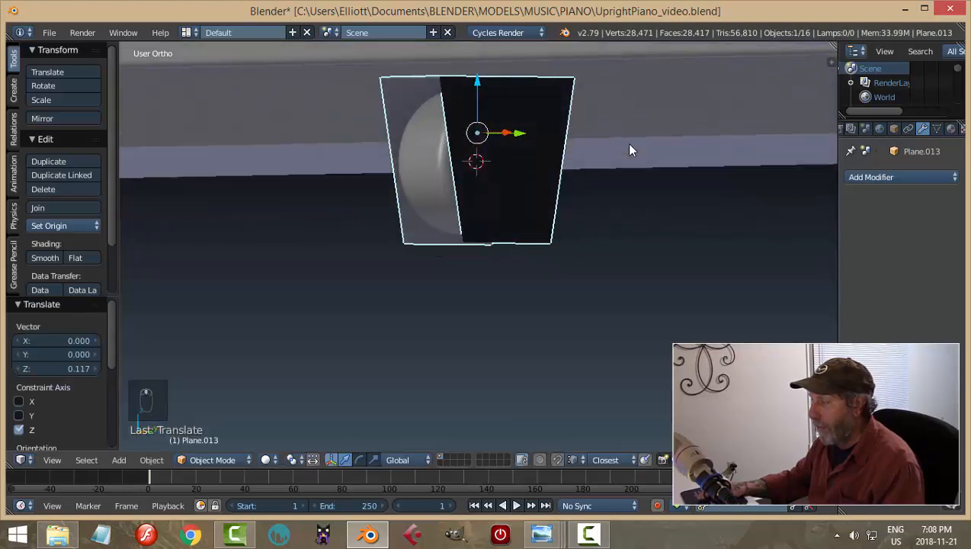
{"action": "key", "text": "Tab"}
{"action": "left_click", "coordinate": [699, 145]}
{"action": "key", "text": "a"}
{"action": "key", "text": "a"}
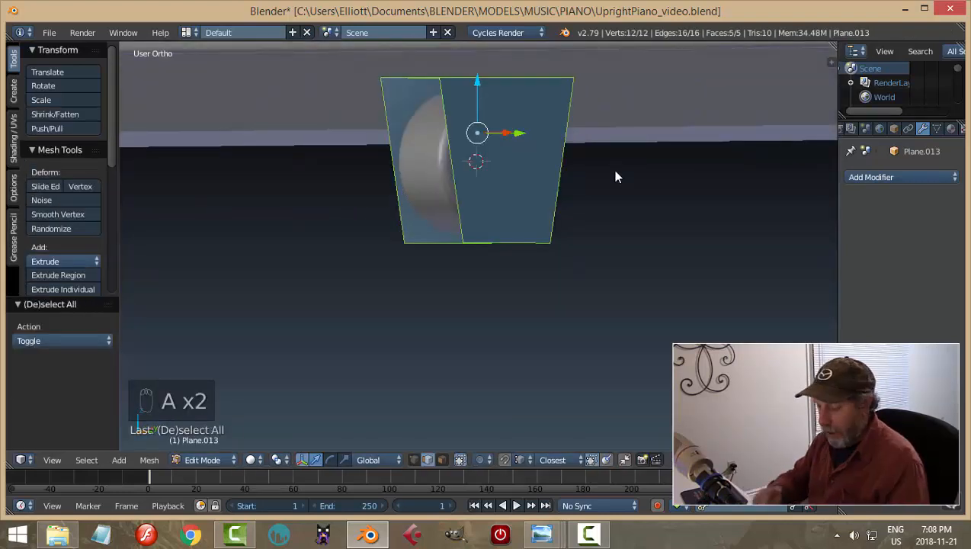
{"action": "key", "text": "ctrl+n"}
Dissolve the two middle edges across the bracket's top face
{"action": "middle_click_drag", "start_coordinate": [540, 203], "coordinate": [616, 226]}
{"action": "key", "text": "a"}
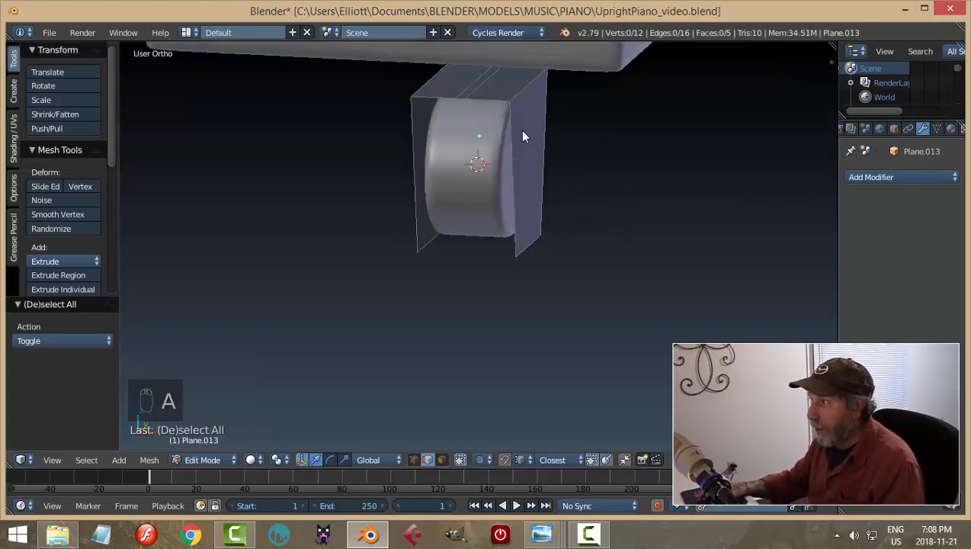
{"action": "right_click", "coordinate": [483, 83], "text": "alt"}
{"action": "right_click", "coordinate": [466, 91], "text": "alt+shift"}
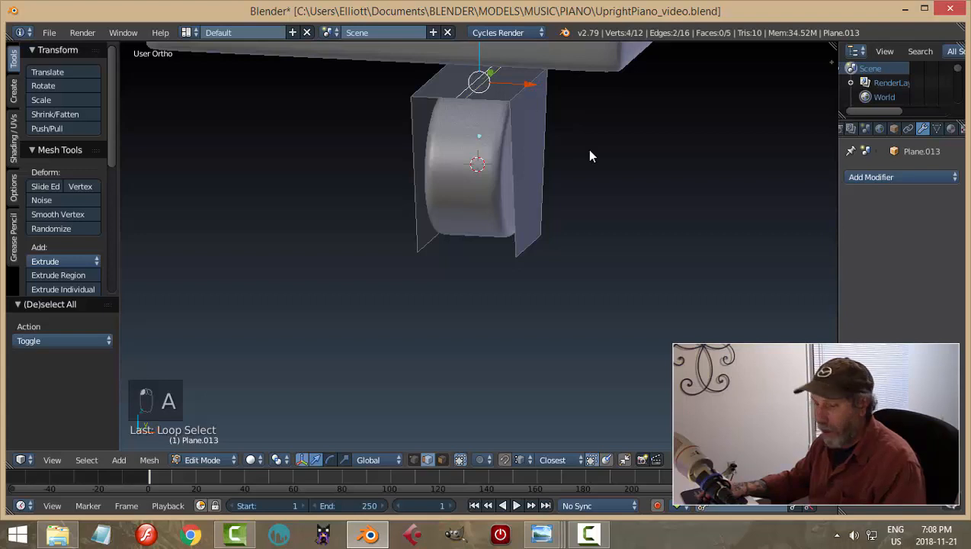
{"action": "key", "text": "x"}
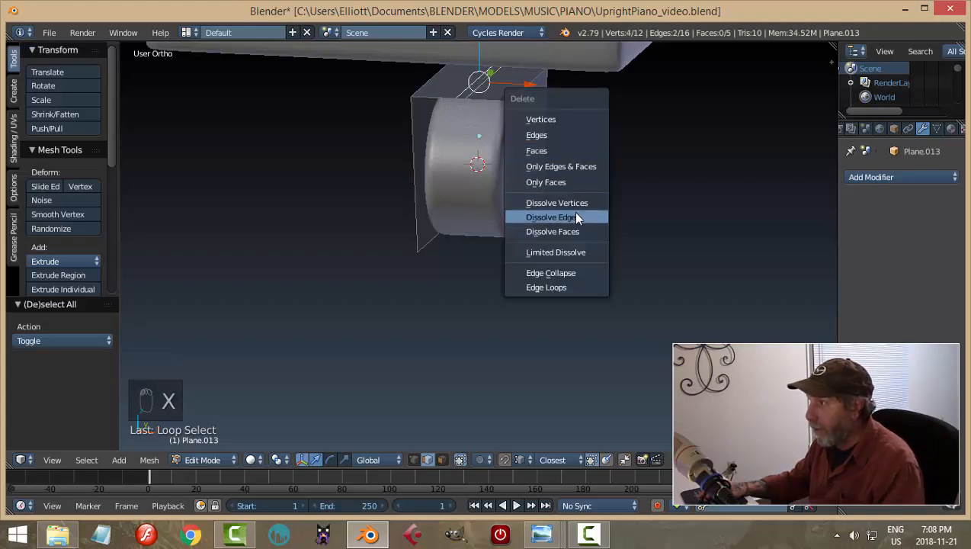
{"action": "left_click", "coordinate": [576, 212]}
Give the bracket thickness by extruding all its faces in place and applying Shrink/Fatten with an offset of -0.010
{"action": "middle_click_drag", "start_coordinate": [575, 212], "coordinate": [589, 169]}
{"action": "key", "text": "a"}
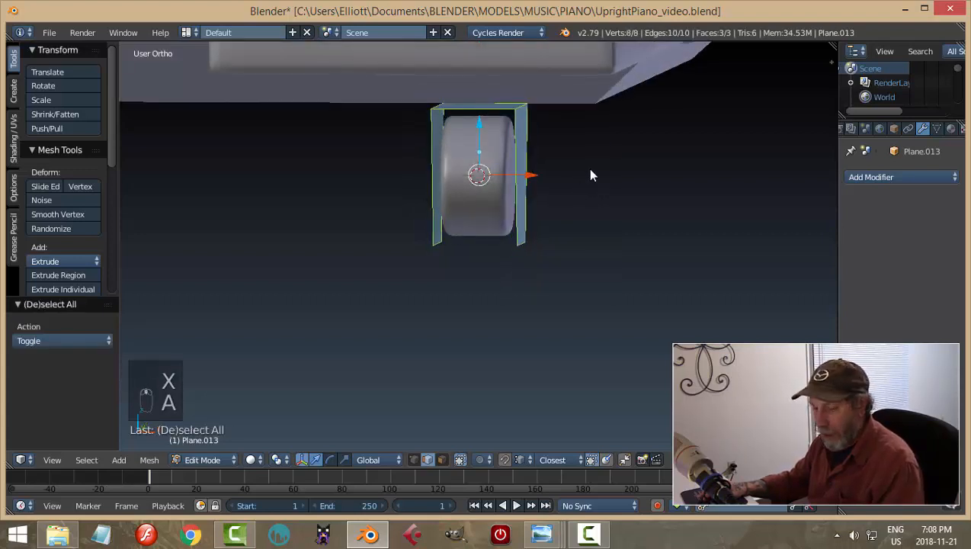
{"action": "key", "text": "e"}
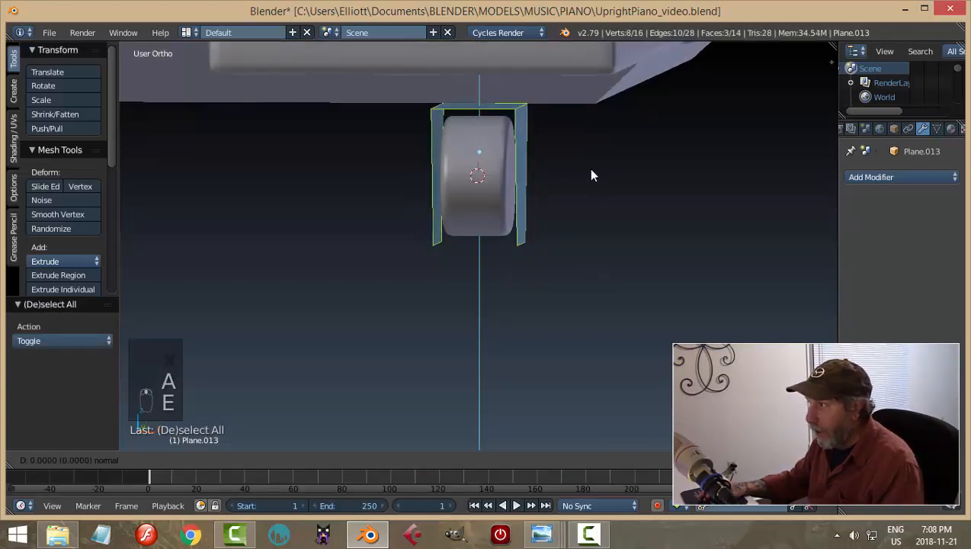
{"action": "right_click", "coordinate": [647, 186]}
{"action": "middle_click_drag", "start_coordinate": [646, 186], "coordinate": [623, 210]}
{"action": "key", "text": "alt+s"}
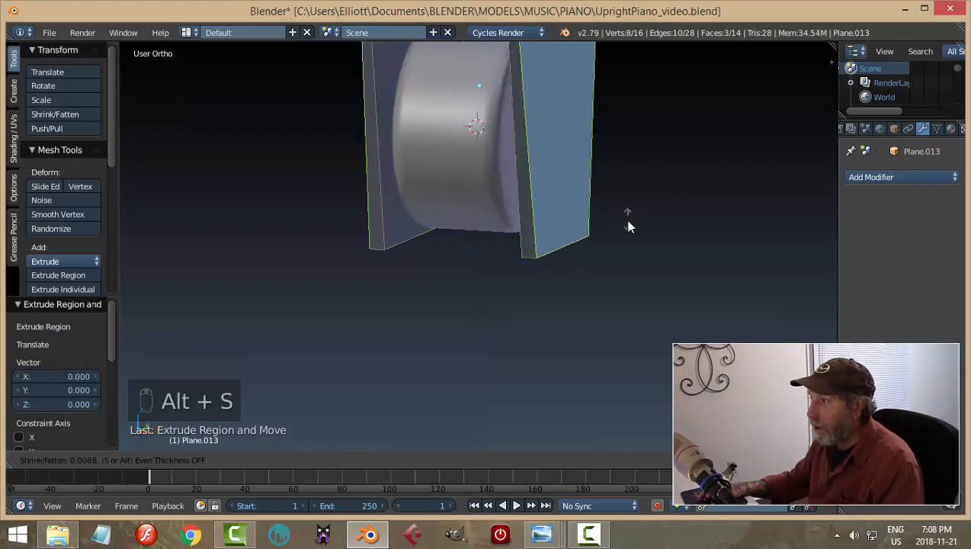
{"action": "left_click", "coordinate": [629, 222]}
{"action": "scroll", "coordinate": [630, 222], "scroll_direction": "down", "scroll_amount": 4}
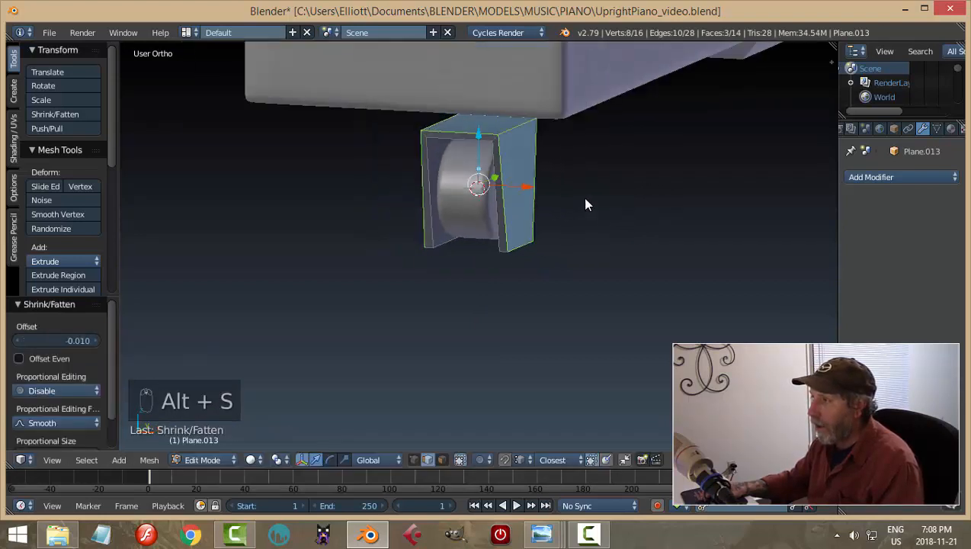
{"action": "middle_click_drag", "start_coordinate": [585, 197], "coordinate": [612, 234], "text": "shift"}
Align the outer top and bottom edges of one bracket side plate by scaling them to 0 along X
{"action": "key", "text": "a"}
{"action": "right_click", "coordinate": [541, 168]}
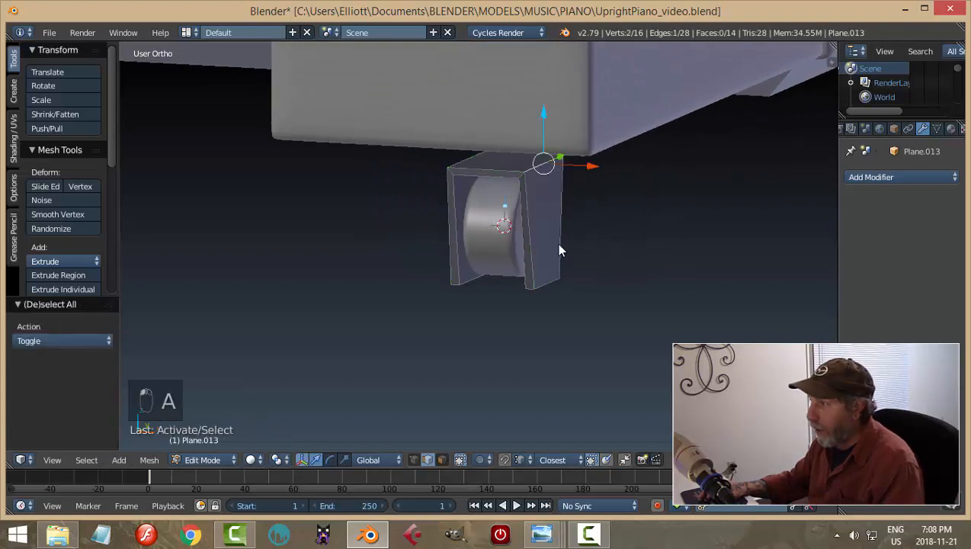
{"action": "right_click", "coordinate": [557, 282], "text": "shift"}
{"action": "key", "text": "s"}
{"action": "key", "text": "x"}
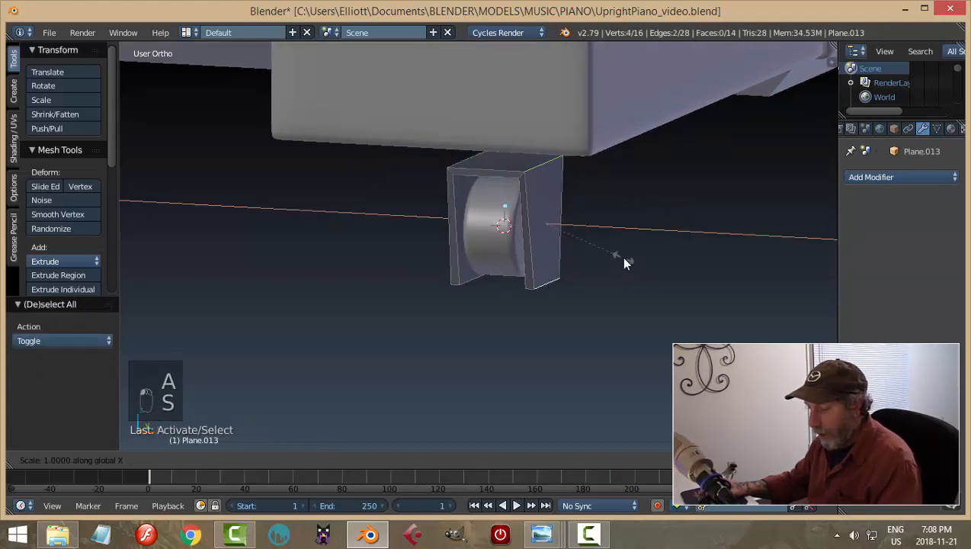
{"action": "key", "text": "0"}
{"action": "key", "text": "Return"}
Align the opposite side plate's outer top and bottom edges by scaling them to 0 along X
{"action": "middle_click_drag", "start_coordinate": [538, 237], "coordinate": [604, 226]}
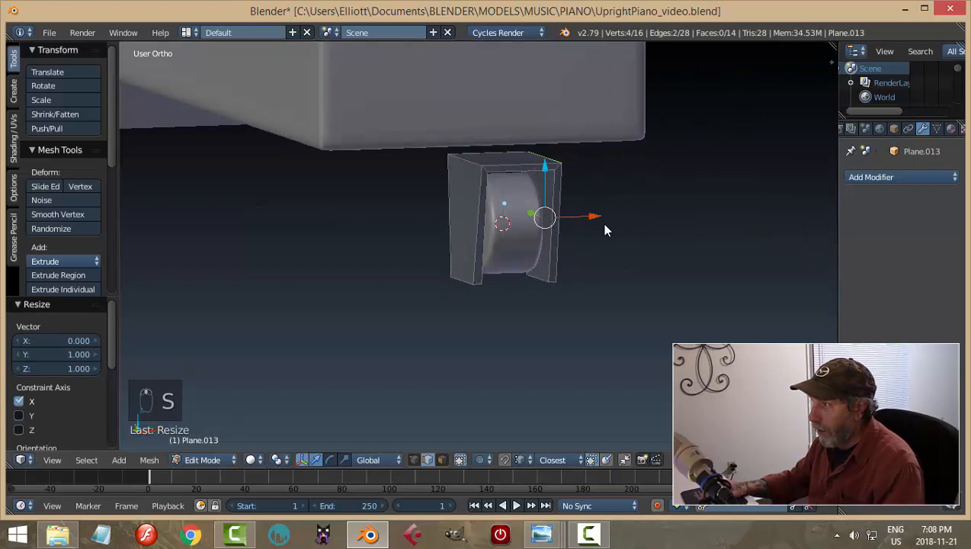
{"action": "right_click", "coordinate": [467, 162]}
{"action": "right_click", "coordinate": [466, 279], "text": "shift"}
{"action": "key", "text": "s"}
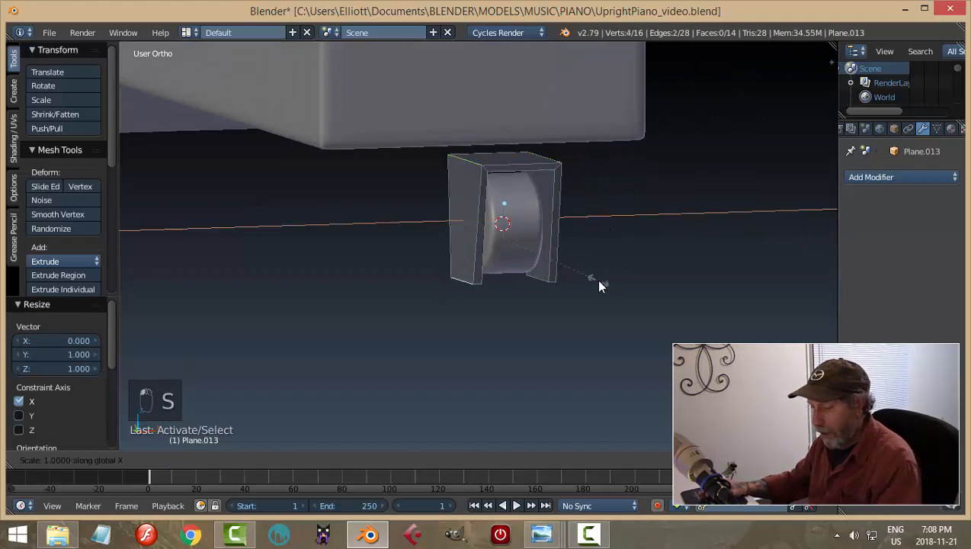
{"action": "key", "text": "x"}
{"action": "key", "text": "0"}
{"action": "key", "text": "Return"}
{"action": "key", "text": "a"}
Taper both bracket side plates by selecting their bottom end faces and scaling them inward along Y
{"action": "middle_click_drag", "start_coordinate": [685, 266], "coordinate": [548, 299]}
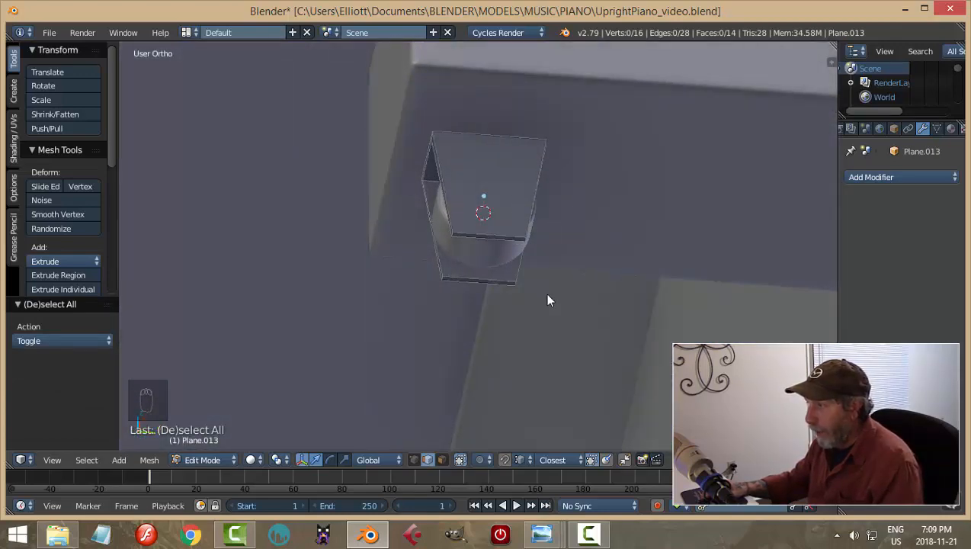
{"action": "scroll", "coordinate": [550, 282], "scroll_direction": "up", "scroll_amount": 2}
{"action": "key", "text": "ctrl+Tab"}
{"action": "left_click", "coordinate": [522, 300]}
{"action": "right_click", "coordinate": [493, 229]}
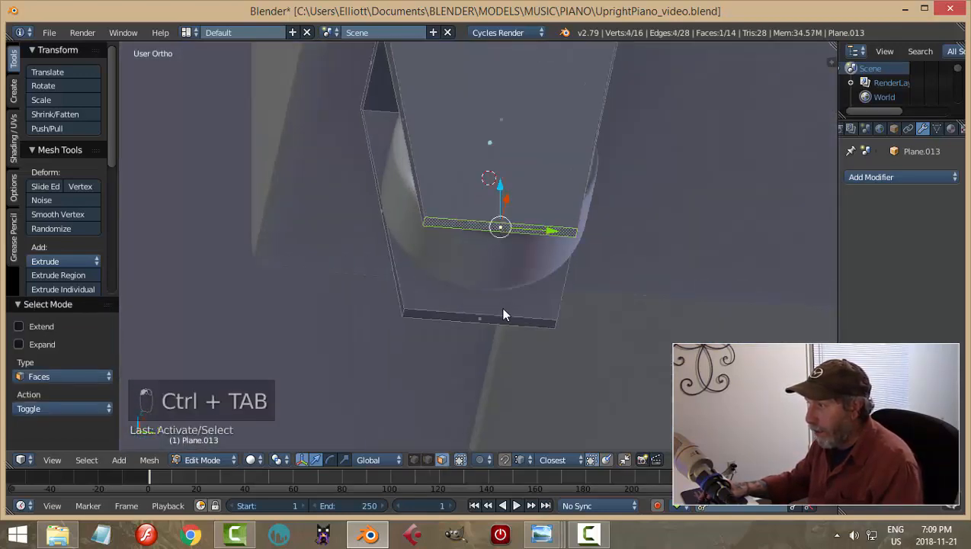
{"action": "right_click", "coordinate": [501, 312], "text": "shift"}
{"action": "mouse_move", "coordinate": [604, 301]}
{"action": "middle_mouse_down"}
{"action": "mouse_move", "coordinate": [586, 333]}
{"action": "mouse_move", "coordinate": [608, 316]}
{"action": "middle_mouse_up"}
{"action": "key", "text": "s"}
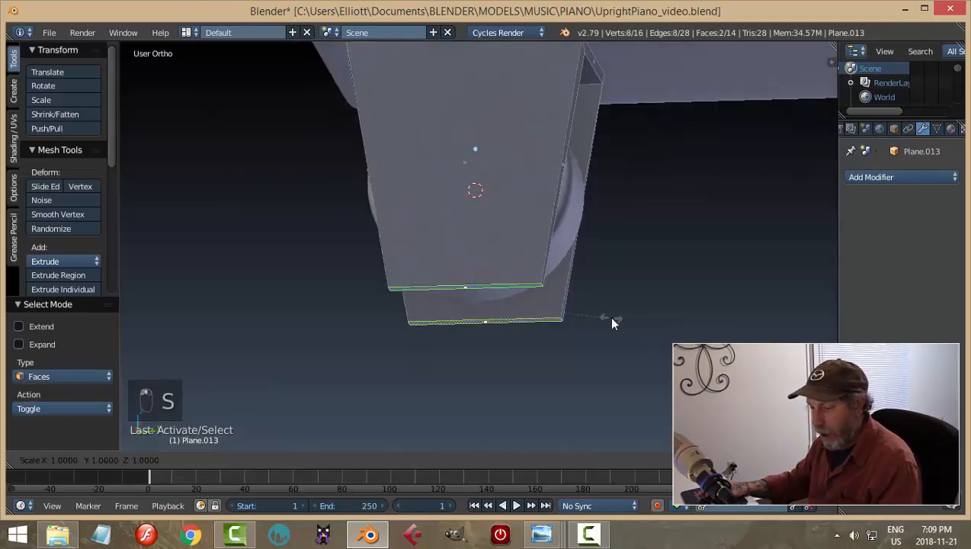
{"action": "key", "text": "y"}
{"action": "left_click", "coordinate": [583, 317]}
{"action": "key", "text": "a"}
Add two lengthwise loop cuts around the bracket and spread them toward its side edges by scaling 2.696 along Y
{"action": "scroll", "coordinate": [627, 307], "scroll_direction": "down", "scroll_amount": 3}
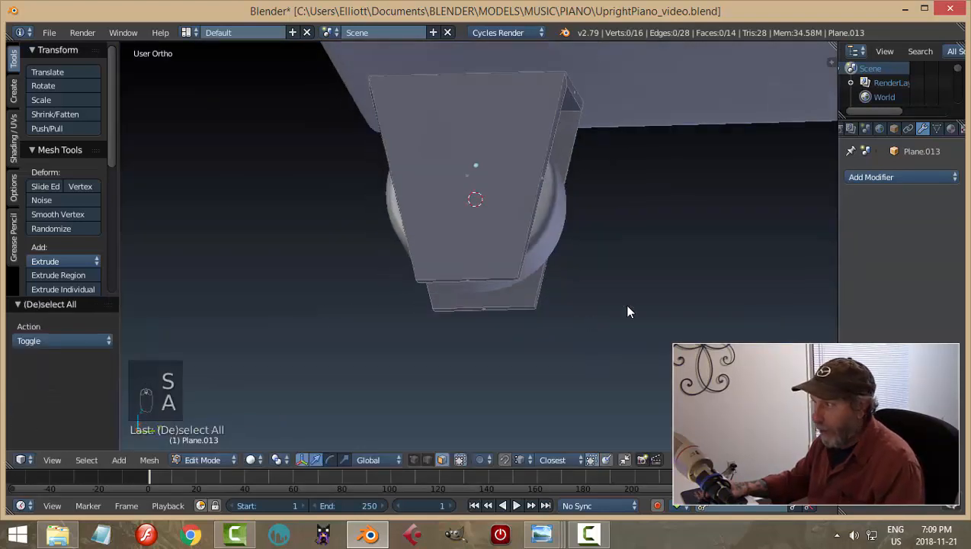
{"action": "middle_click_drag", "start_coordinate": [627, 307], "coordinate": [520, 241]}
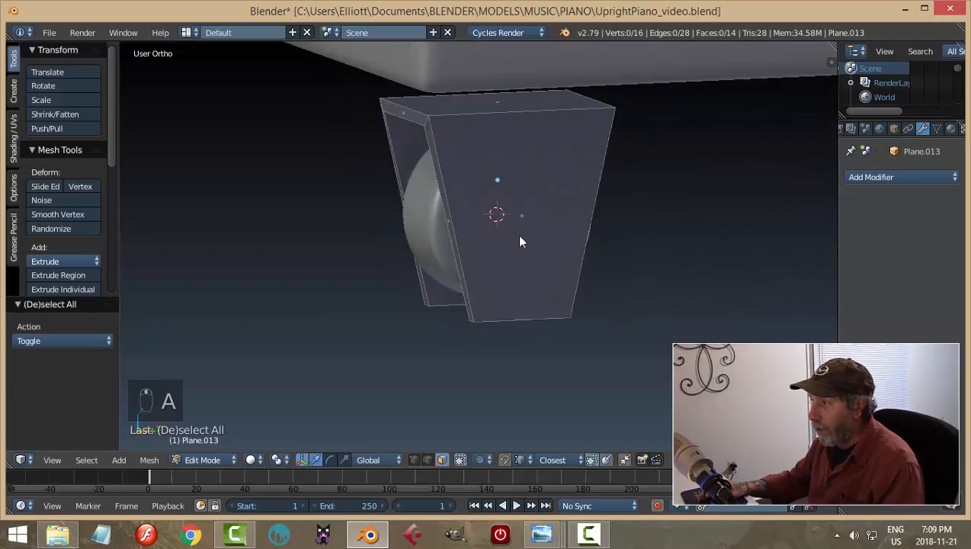
{"action": "key", "text": "ctrl+r"}
{"action": "scroll", "coordinate": [478, 130], "scroll_direction": "up", "scroll_amount": 1}
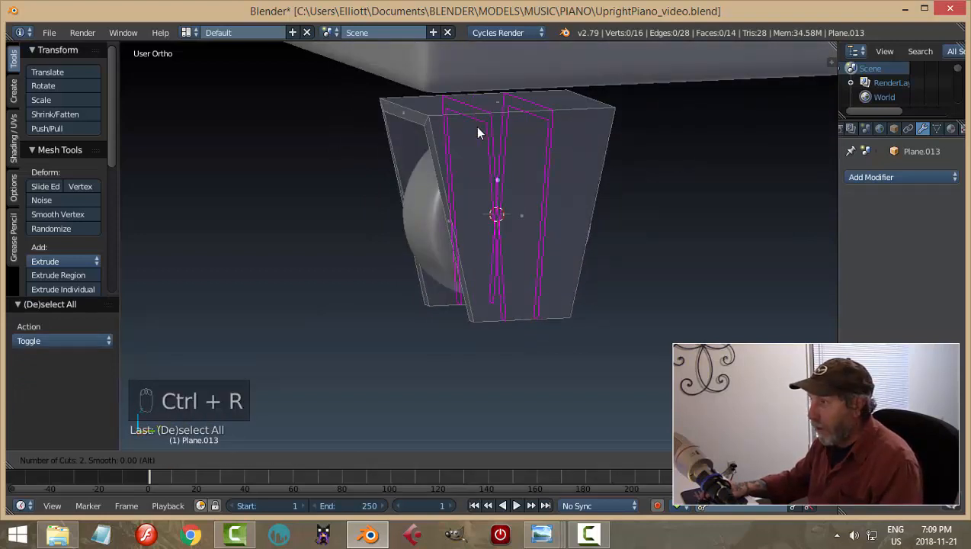
{"action": "left_click", "coordinate": [478, 129]}
{"action": "right_click", "coordinate": [478, 130]}
{"action": "middle_click_drag", "start_coordinate": [652, 257], "coordinate": [618, 251]}
{"action": "key", "text": "s"}
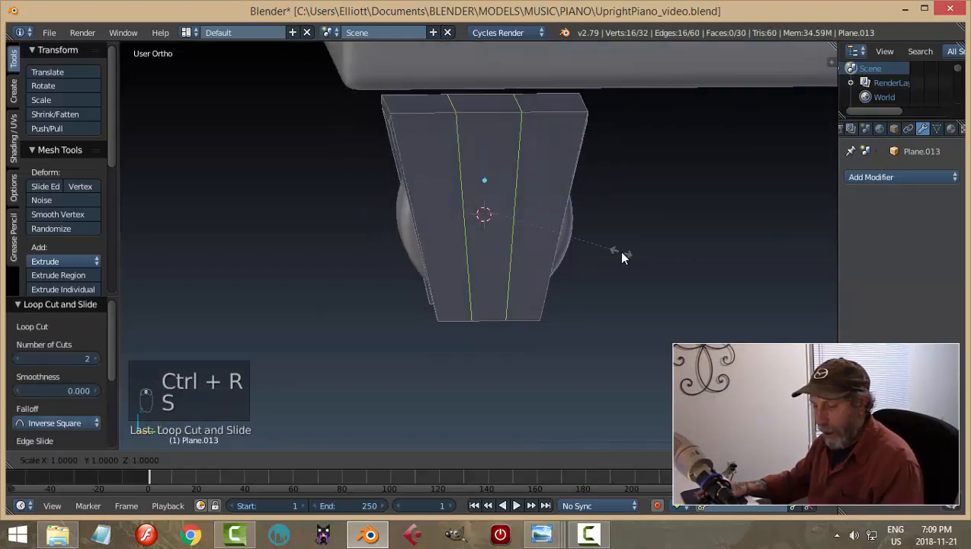
{"action": "key", "text": "y"}
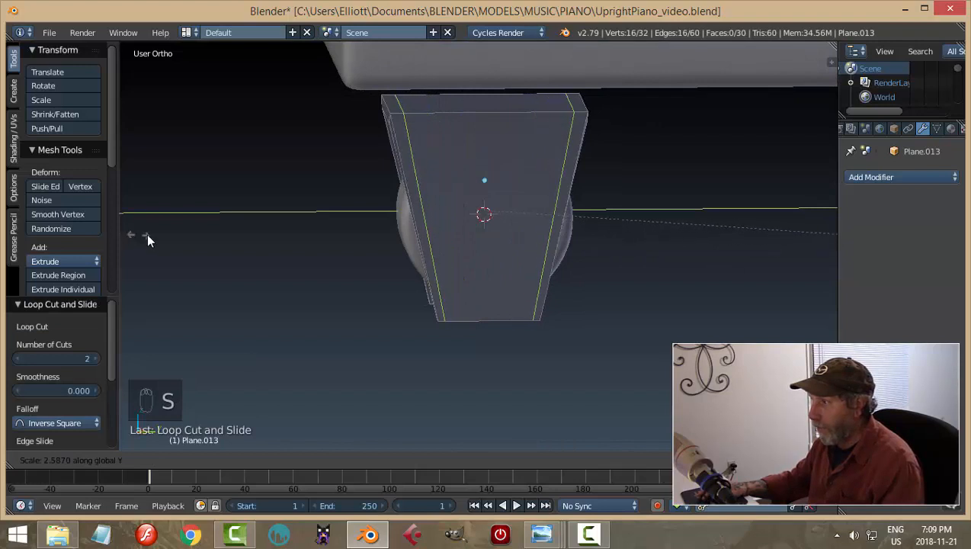
{"action": "left_click", "coordinate": [157, 237]}
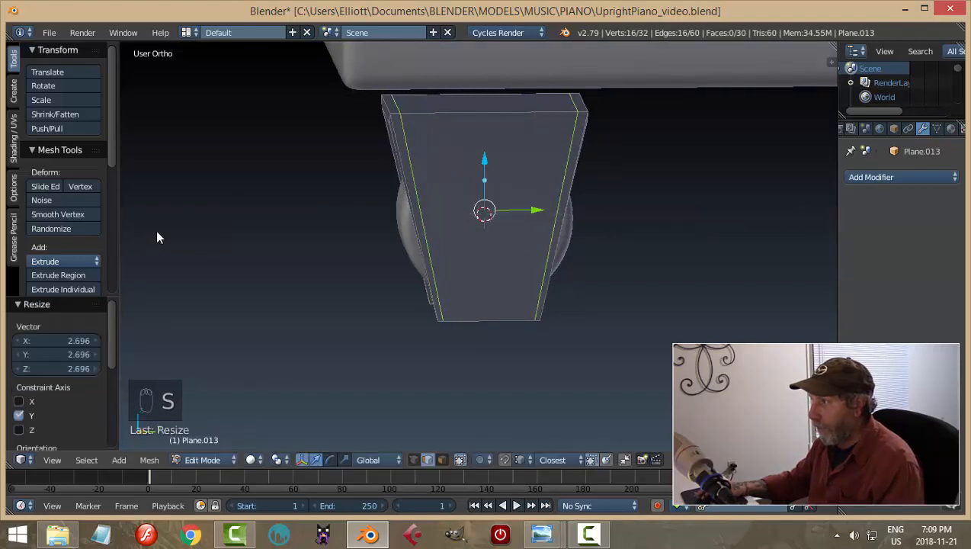
Add a horizontal loop cut to each side plate and slide it up against the bracket's top edge
{"action": "key", "text": "ctrl+r"}
{"action": "left_click", "coordinate": [563, 167]}
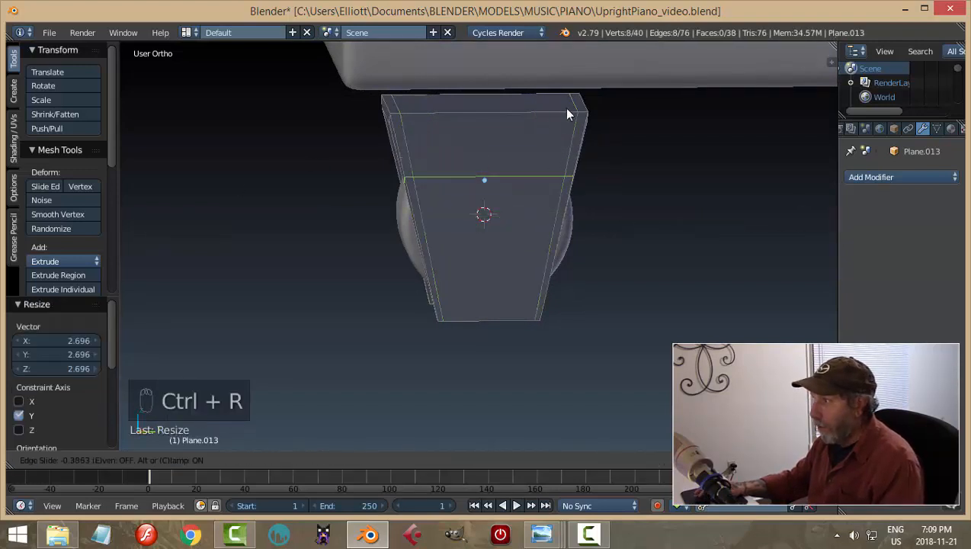
{"action": "left_click", "coordinate": [576, 70]}
{"action": "middle_click_drag", "start_coordinate": [440, 213], "coordinate": [548, 169]}
{"action": "key", "text": "ctrl+r"}
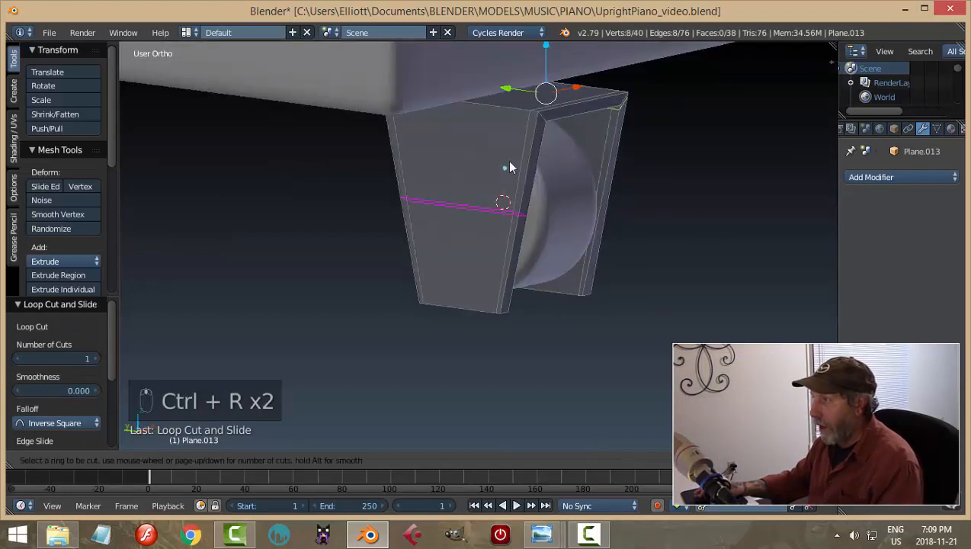
{"action": "left_click", "coordinate": [509, 165]}
{"action": "left_click", "coordinate": [526, 61]}
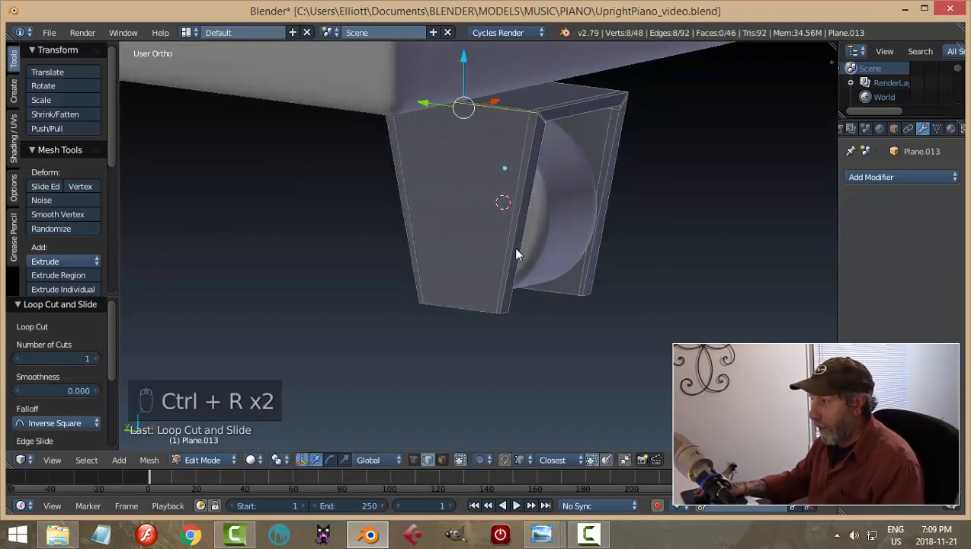
Add a horizontal loop cut near the bottom end of each bracket side plate
{"action": "key", "text": "ctrl+r"}
{"action": "left_click", "coordinate": [511, 256]}
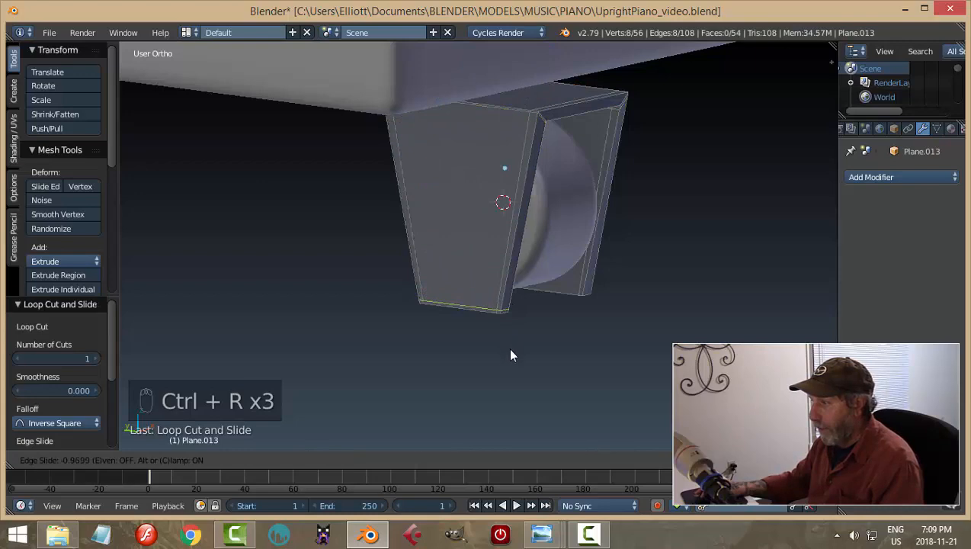
{"action": "left_click", "coordinate": [508, 347]}
{"action": "middle_click_drag", "start_coordinate": [507, 348], "coordinate": [543, 304]}
{"action": "key", "text": "ctrl+r"}
{"action": "left_click", "coordinate": [542, 305]}
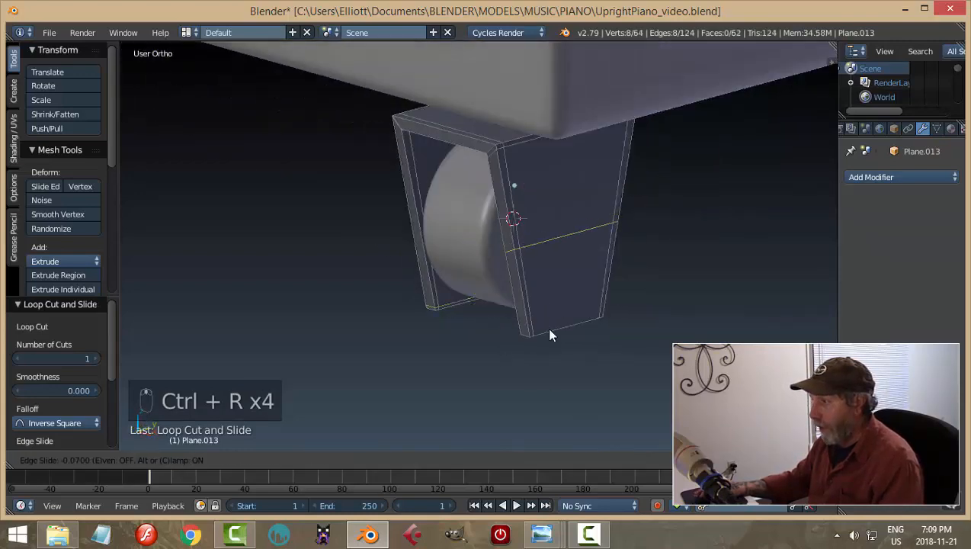
{"action": "left_click", "coordinate": [568, 387]}
Add a loop cut near each end of the bracket's top plate and return to Object Mode
{"action": "middle_click_drag", "start_coordinate": [437, 325], "coordinate": [583, 291]}
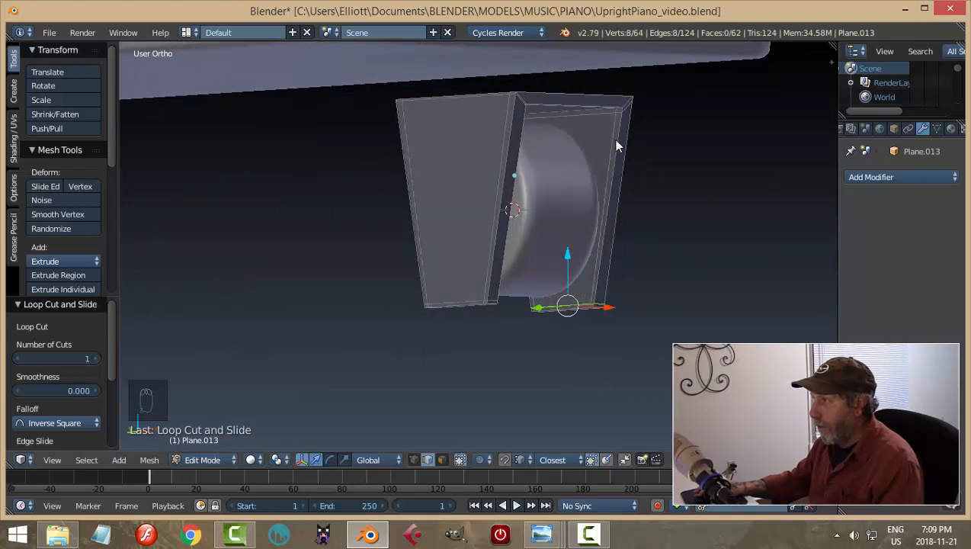
{"action": "middle_click_drag", "start_coordinate": [617, 143], "coordinate": [495, 120]}
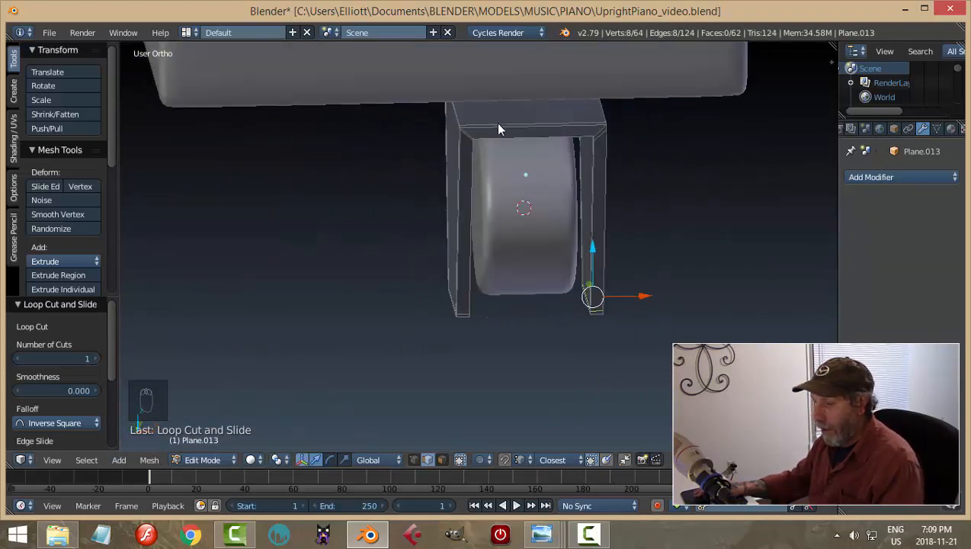
{"action": "key", "text": "ctrl+r"}
{"action": "left_click", "coordinate": [496, 125]}
{"action": "left_click", "coordinate": [430, 138]}
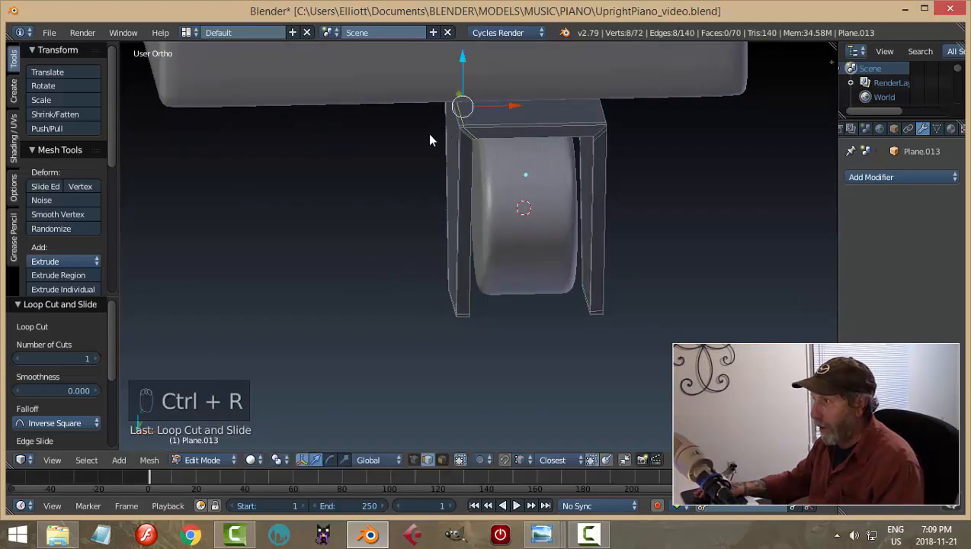
{"action": "key", "text": "ctrl+r"}
{"action": "left_click", "coordinate": [576, 134]}
{"action": "left_click", "coordinate": [600, 146]}
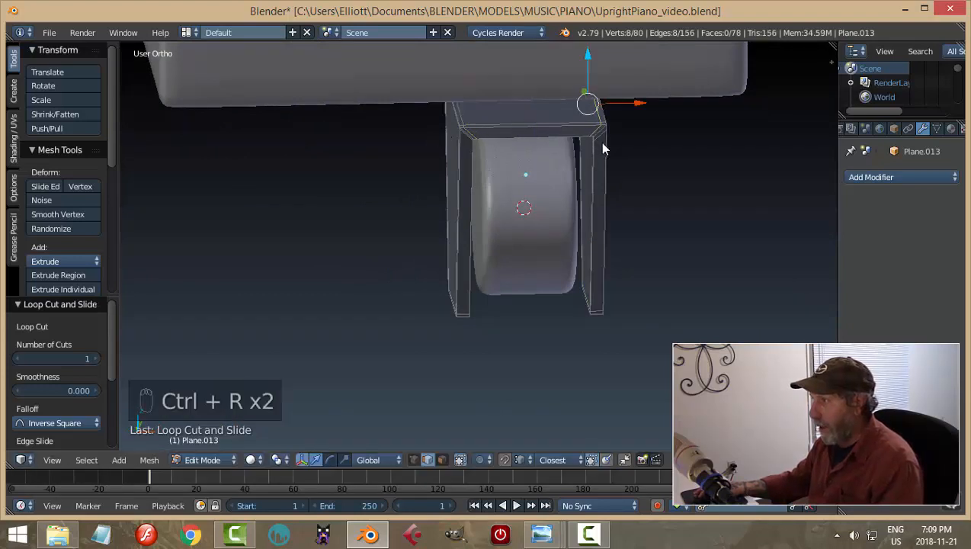
{"action": "key", "text": "a"}
{"action": "key", "text": "Tab"}
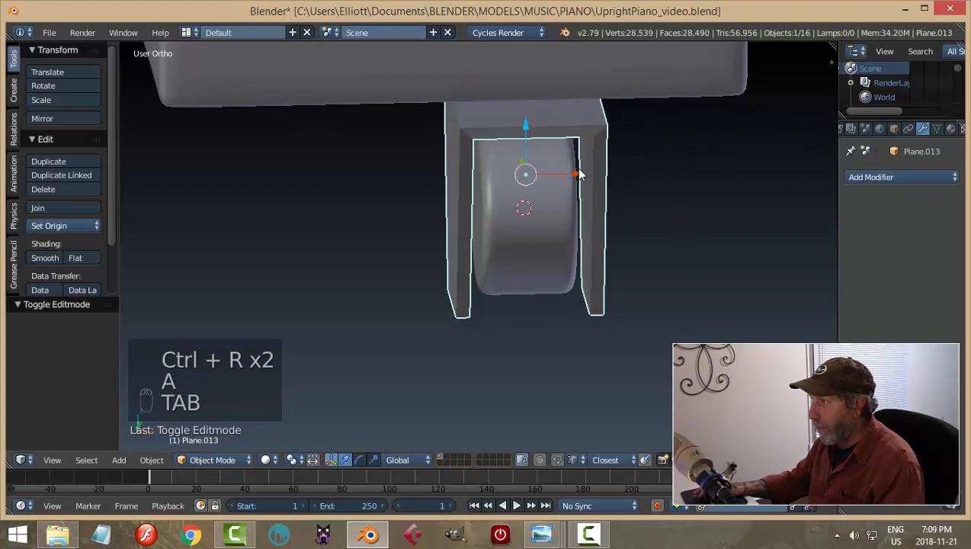
Add a Subdivision Surface modifier to the bracket with view level 2 and apply smooth shading
{"action": "left_click", "coordinate": [848, 181]}
{"action": "left_click", "coordinate": [661, 413]}
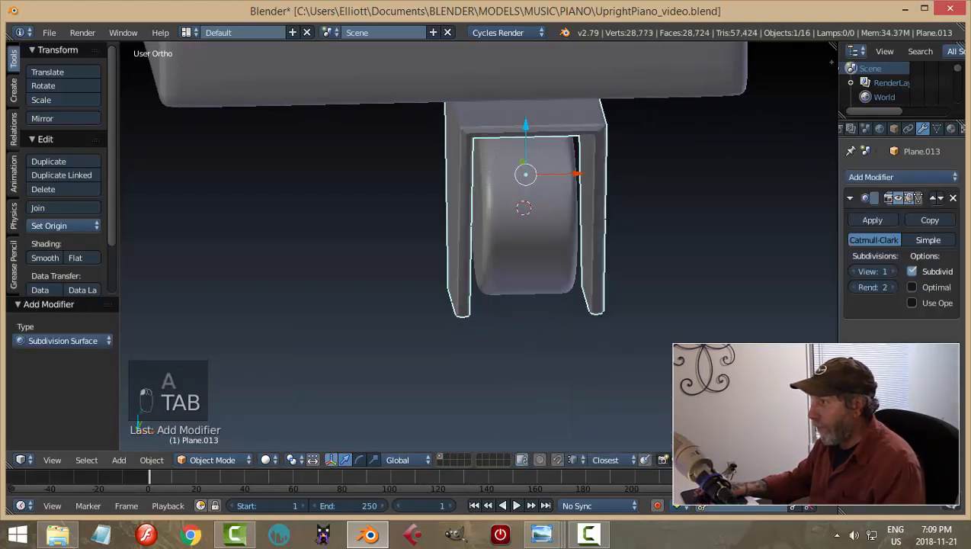
{"action": "left_click", "coordinate": [886, 270]}
{"action": "middle_click_drag", "start_coordinate": [731, 265], "coordinate": [272, 271]}
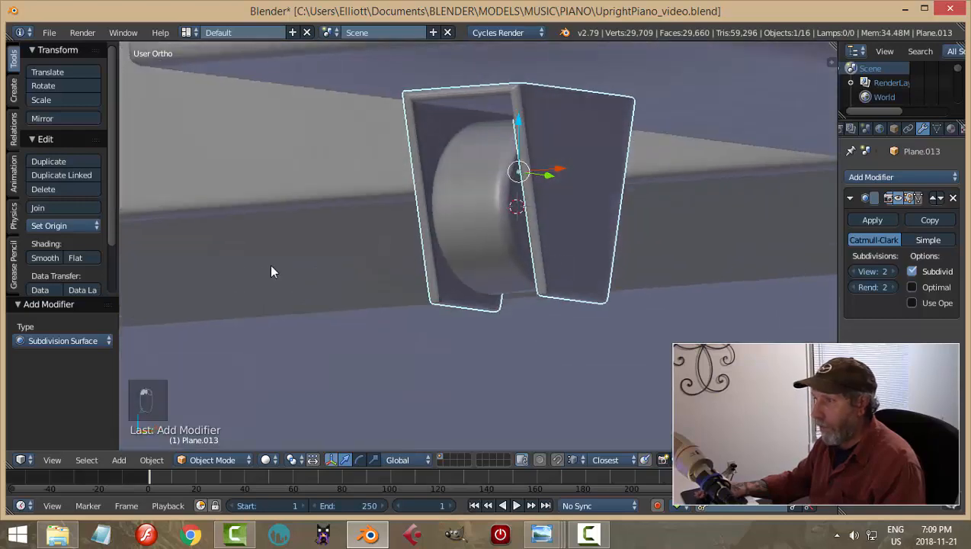
{"action": "left_click", "coordinate": [35, 259]}
Sharpen the bracket's rims with two loop cuts through its thickness, one near each face, and return to Object Mode
{"action": "middle_click_drag", "start_coordinate": [590, 160], "coordinate": [674, 294]}
{"action": "key", "text": "Tab"}
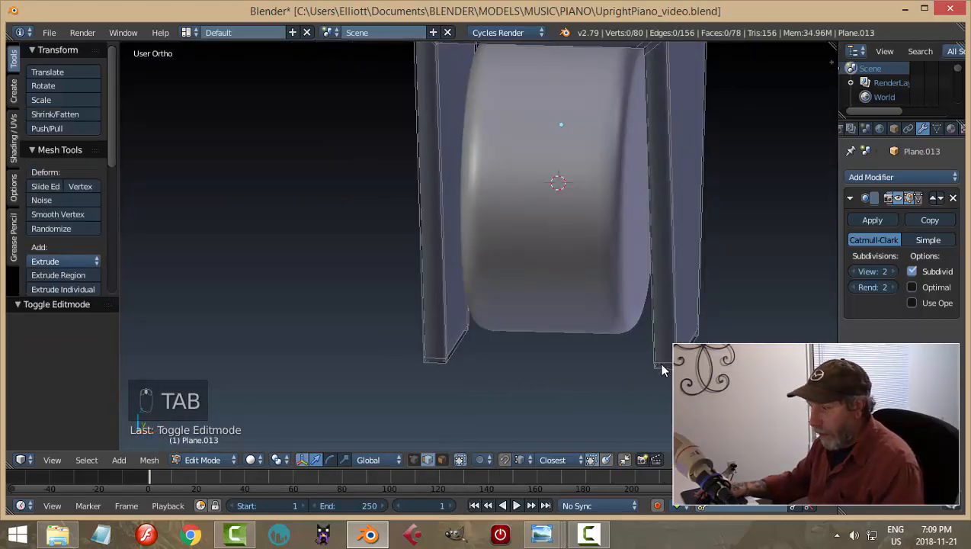
{"action": "key", "text": "ctrl+r"}
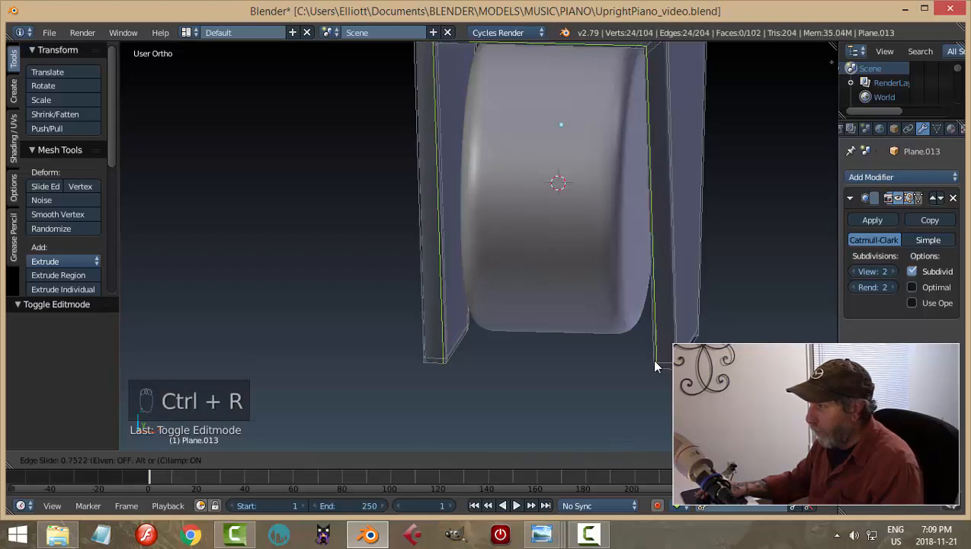
{"action": "left_click", "coordinate": [660, 367]}
{"action": "key", "text": "ctrl+r"}
{"action": "left_click", "coordinate": [660, 366]}
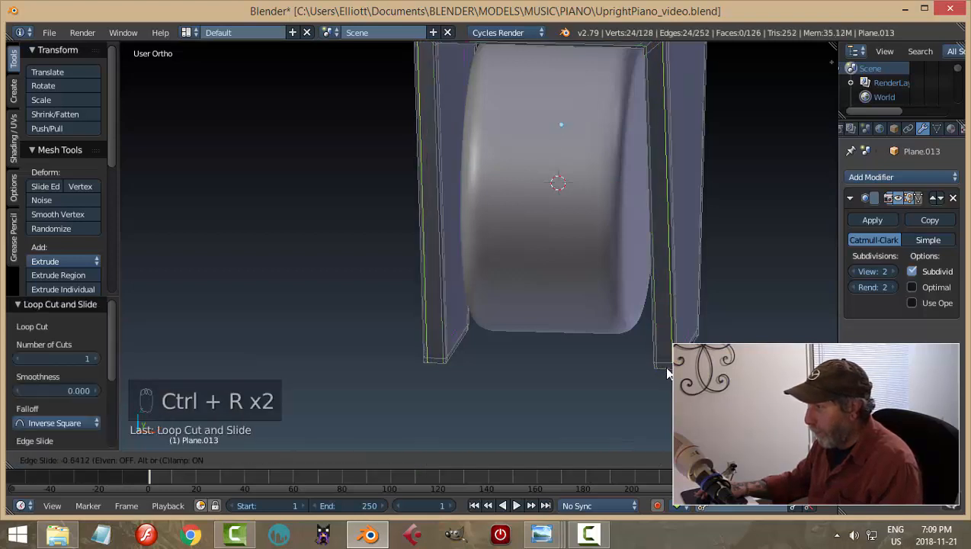
{"action": "left_click", "coordinate": [663, 366]}
{"action": "key", "text": "a"}
{"action": "left_click", "coordinate": [594, 360]}
{"action": "scroll", "coordinate": [626, 343], "scroll_direction": "down", "scroll_amount": 3}
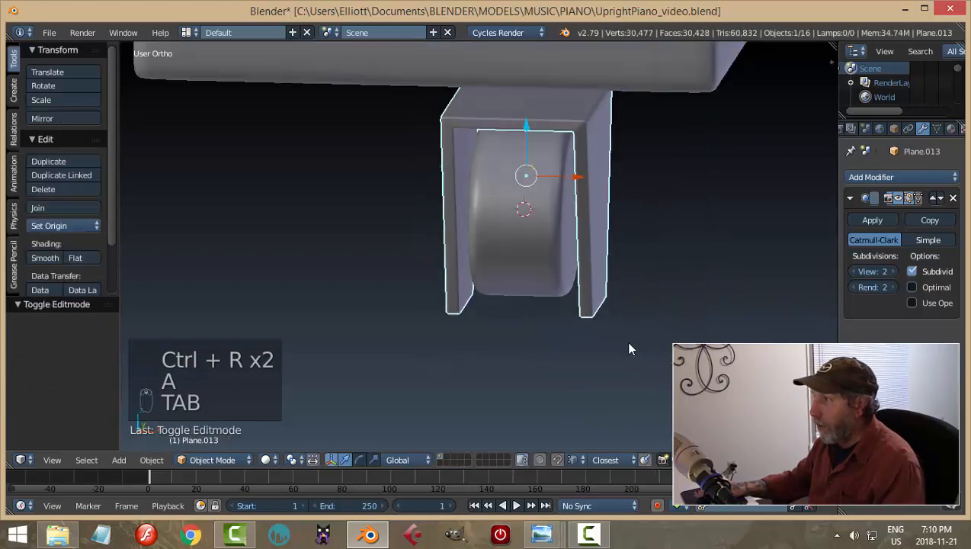
Snap the 3D cursor to the centre of the caster wheel
{"action": "middle_click_drag", "start_coordinate": [629, 347], "coordinate": [712, 261]}
{"action": "key", "text": "a"}
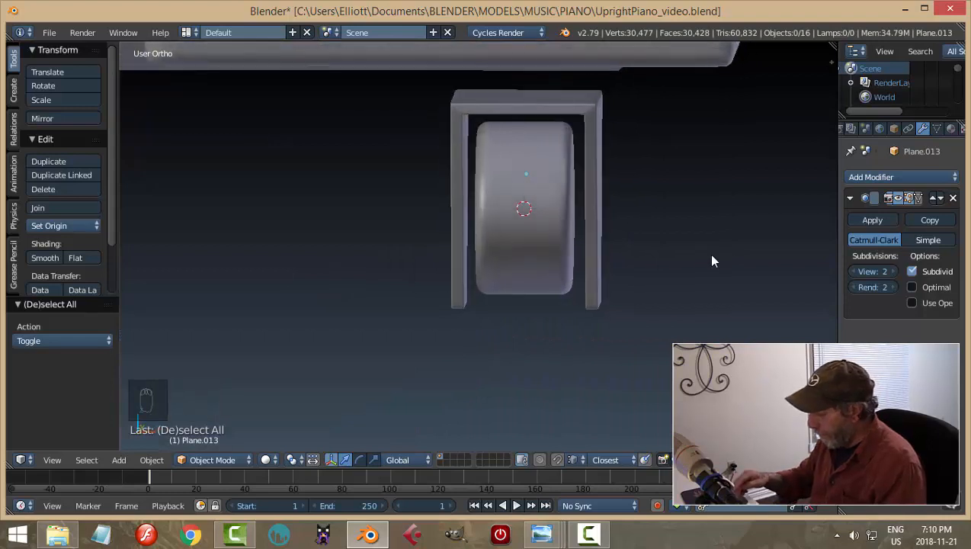
{"action": "key", "text": "KP_1"}
{"action": "right_click", "coordinate": [526, 208]}
{"action": "middle_click_drag", "start_coordinate": [526, 208], "coordinate": [641, 194]}
{"action": "key", "text": "shift+s"}
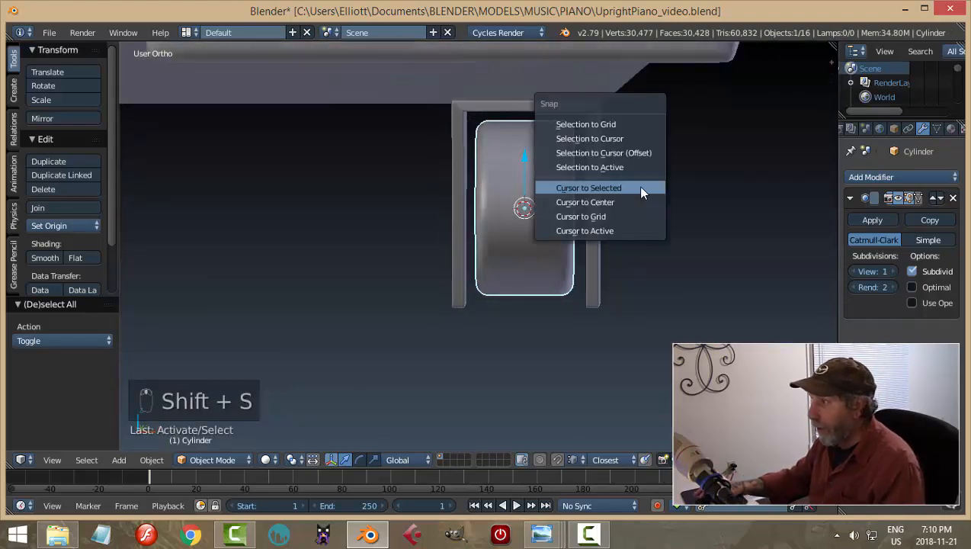
{"action": "left_click", "coordinate": [636, 185]}
Add a cylinder mesh with 22 vertices at the 3D cursor for the wheel's axle
{"action": "key", "text": "shift+a"}
{"action": "mouse_move", "coordinate": [687, 225]}
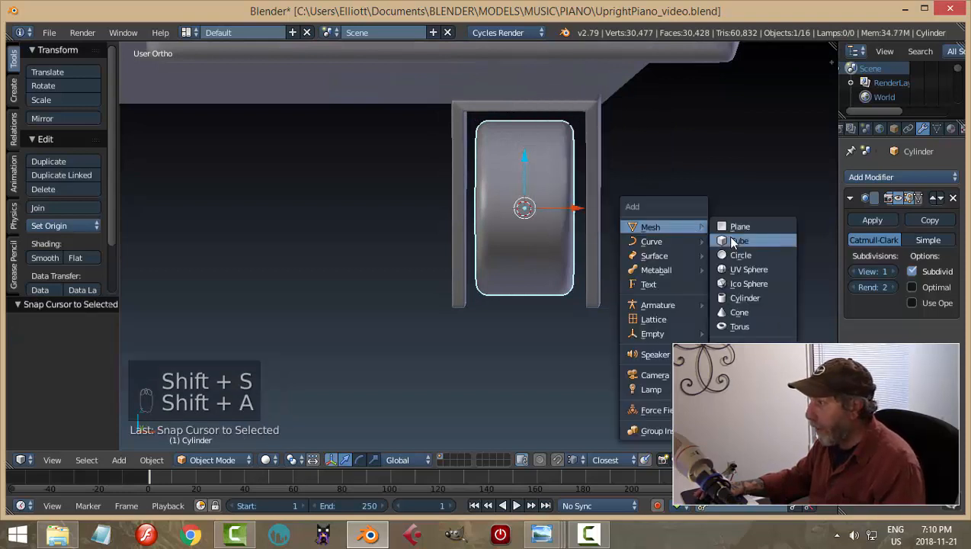
{"action": "left_click", "coordinate": [739, 297]}
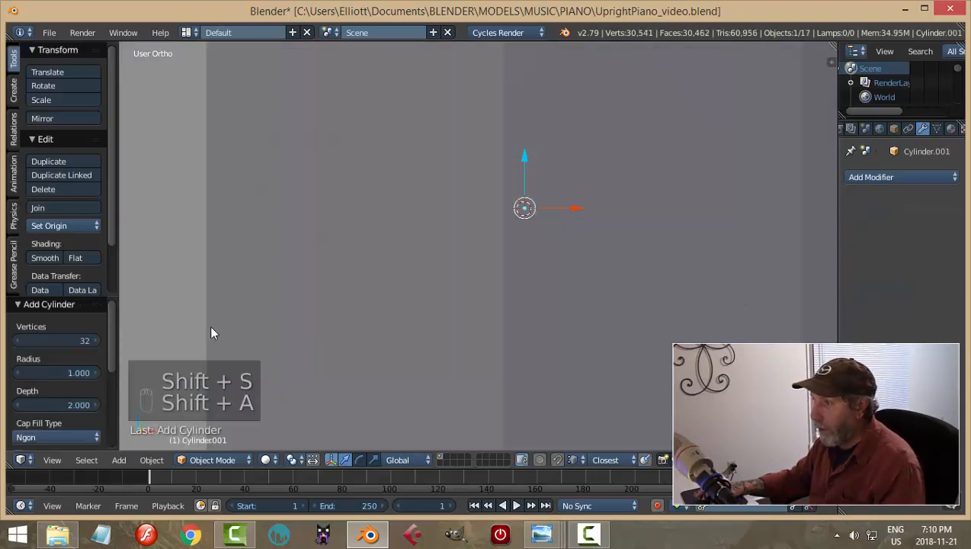
{"action": "left_click", "coordinate": [57, 340]}
{"action": "type", "text": "22"}
{"action": "key", "text": "Return"}
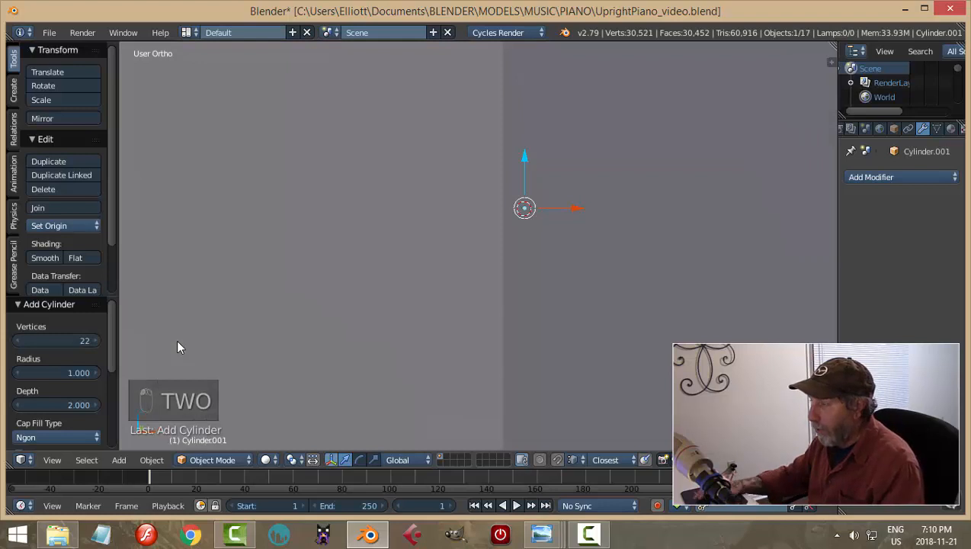
Rotate the new cylinder 90 degrees about the global Y axis
{"action": "scroll", "coordinate": [522, 303], "scroll_direction": "down", "scroll_amount": 10}
{"action": "type", "text": "ry"}
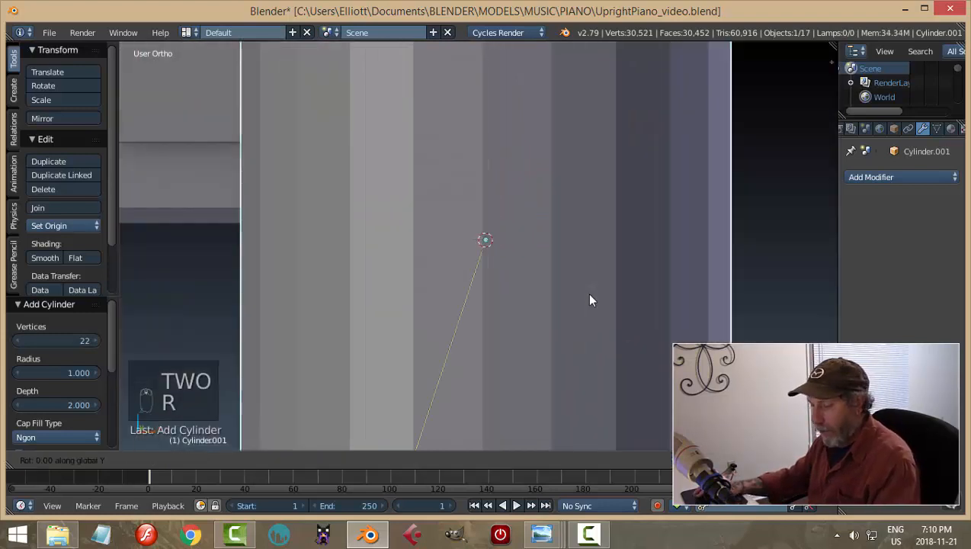
{"action": "type", "text": "90"}
{"action": "key", "text": "Return"}
In Edit Mode, scale the whole cylinder down uniformly to about 0.032
{"action": "key", "text": "Tab"}
{"action": "left_click", "coordinate": [826, 255]}
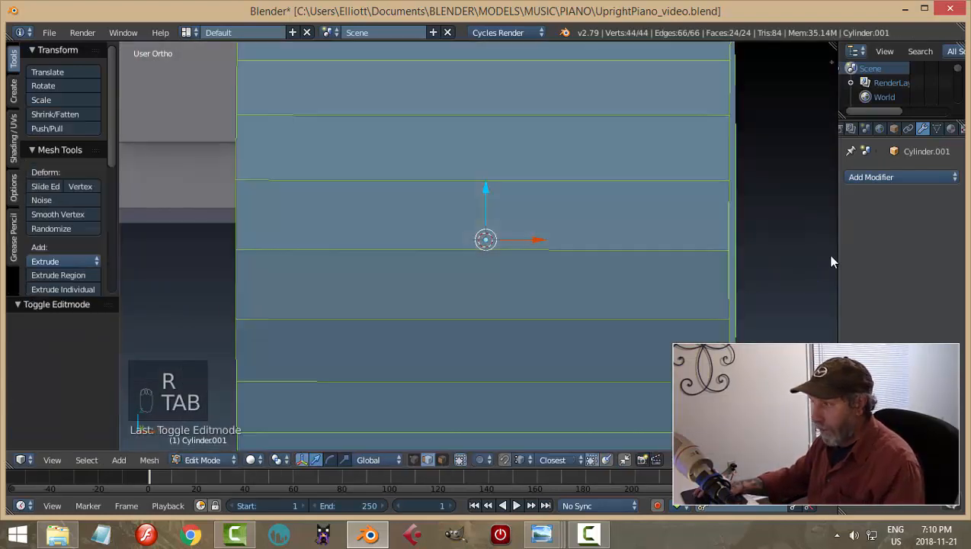
{"action": "key", "text": "s"}
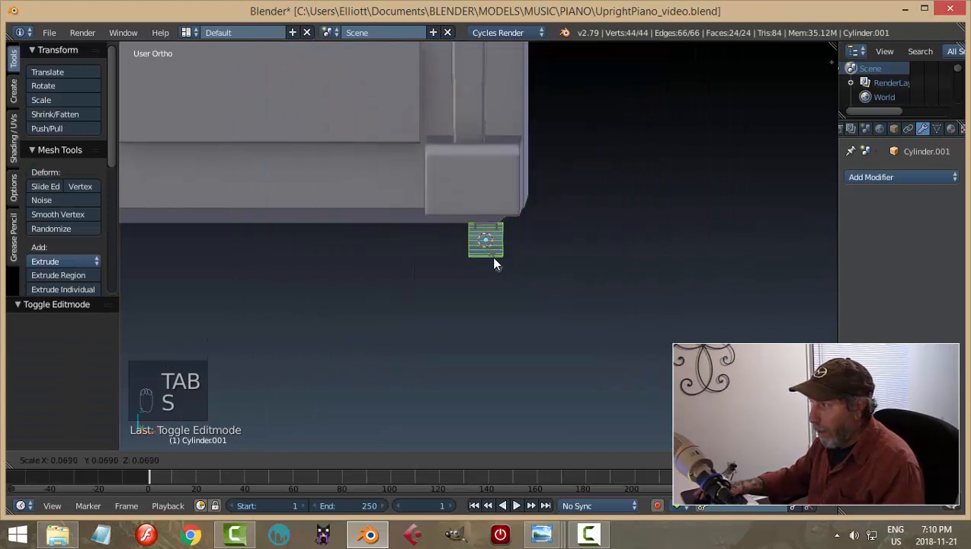
{"action": "left_click", "coordinate": [489, 251]}
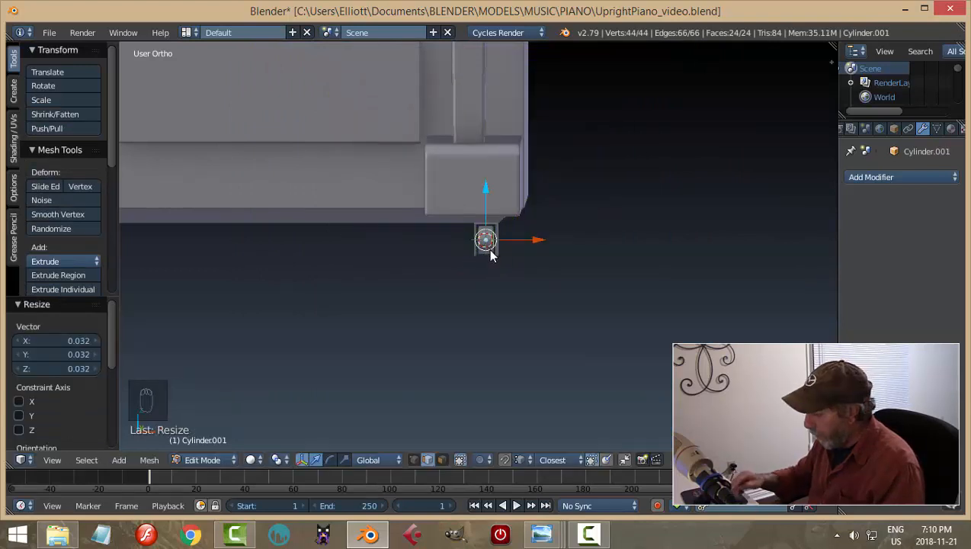
Thin the axle to about 0.772 in Y and Z, and lengthen it to about 1.894 in X, past both bracket sides
{"action": "key", "text": "KP_Decimal"}
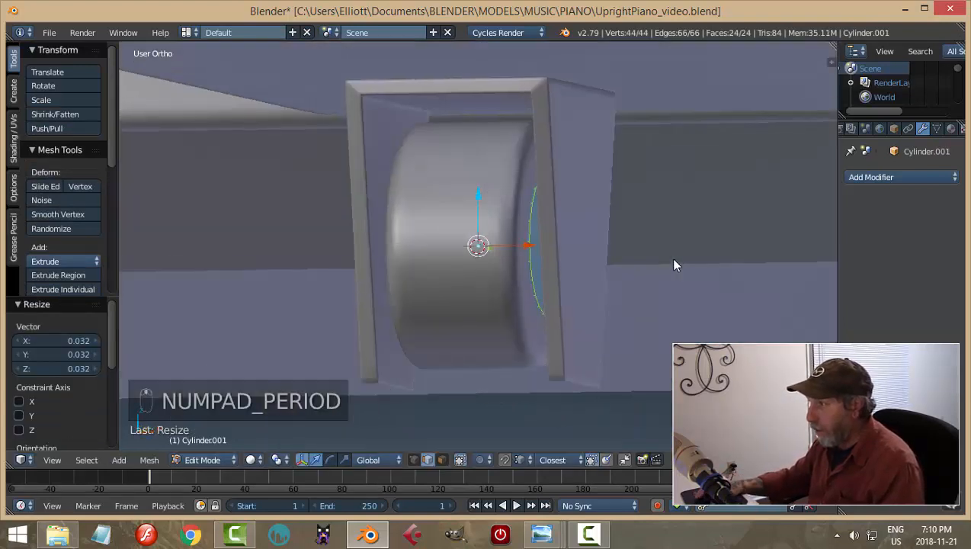
{"action": "key", "text": "s"}
{"action": "key", "text": "shift+x"}
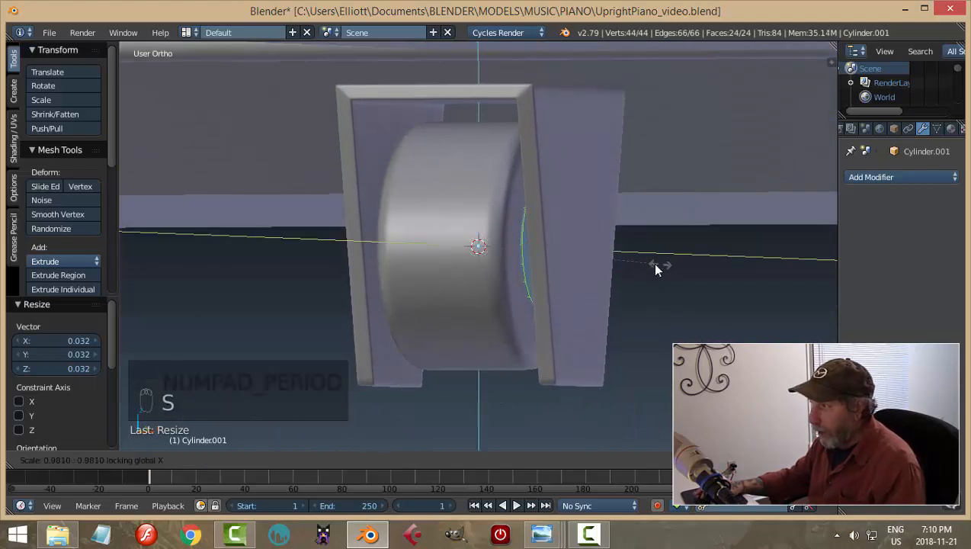
{"action": "left_click", "coordinate": [618, 266]}
{"action": "key", "text": "s"}
{"action": "key", "text": "x"}
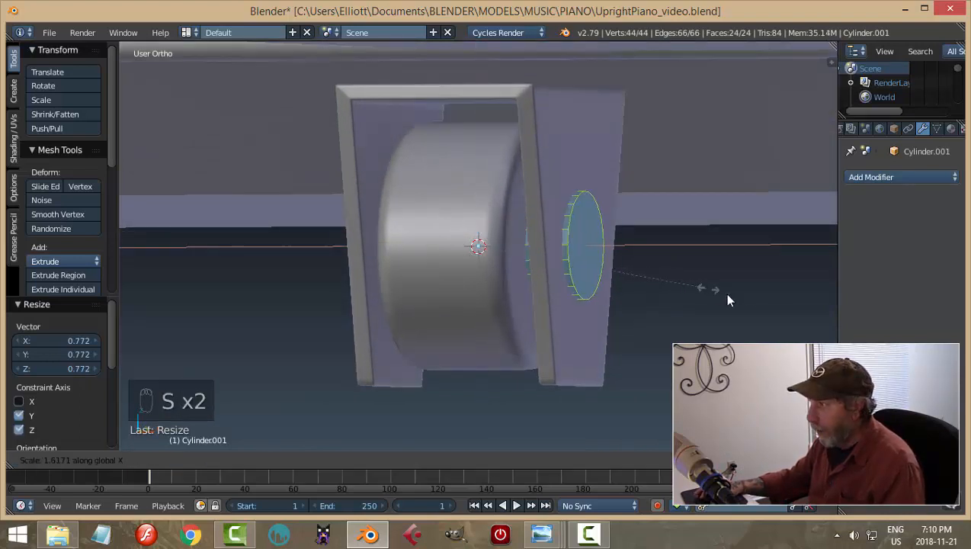
{"action": "left_click", "coordinate": [746, 315]}
{"action": "middle_click_drag", "start_coordinate": [745, 315], "coordinate": [604, 283]}
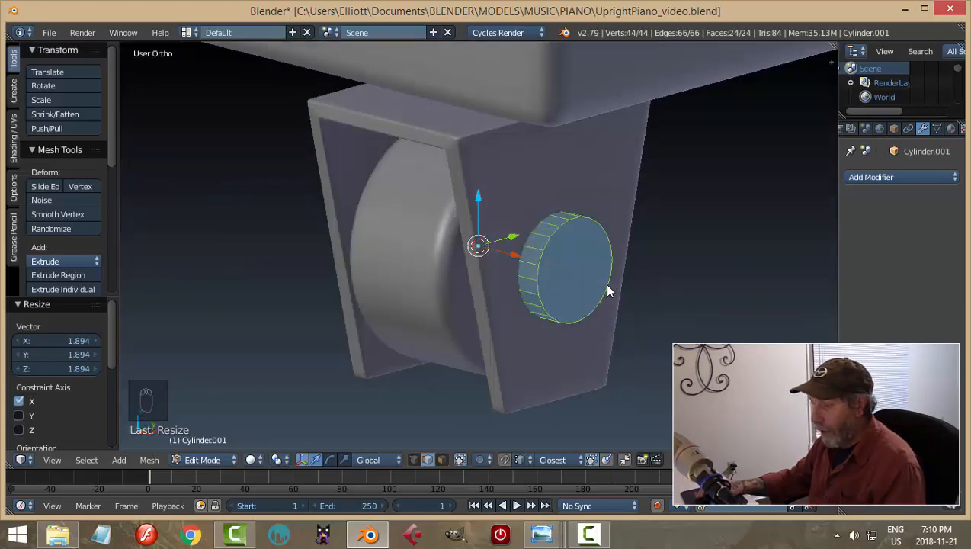
Round the rims at both ends of the axle with a multi-segment edge bevel
{"action": "key", "text": "a"}
{"action": "scroll", "coordinate": [604, 282], "scroll_direction": "up", "scroll_amount": 2}
{"action": "key", "text": "ctrl+Tab"}
{"action": "left_click", "coordinate": [579, 289]}
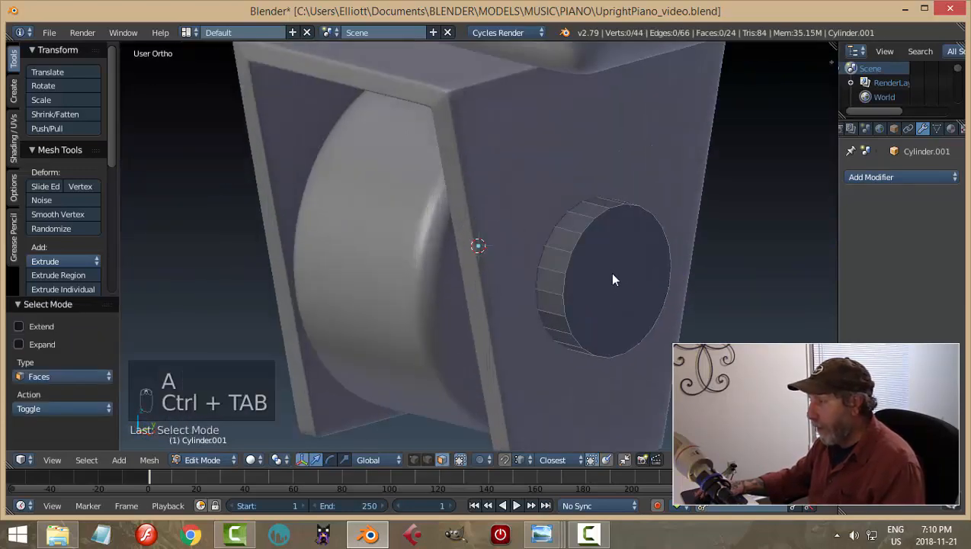
{"action": "key", "text": "ctrl+Tab"}
{"action": "left_click", "coordinate": [591, 247]}
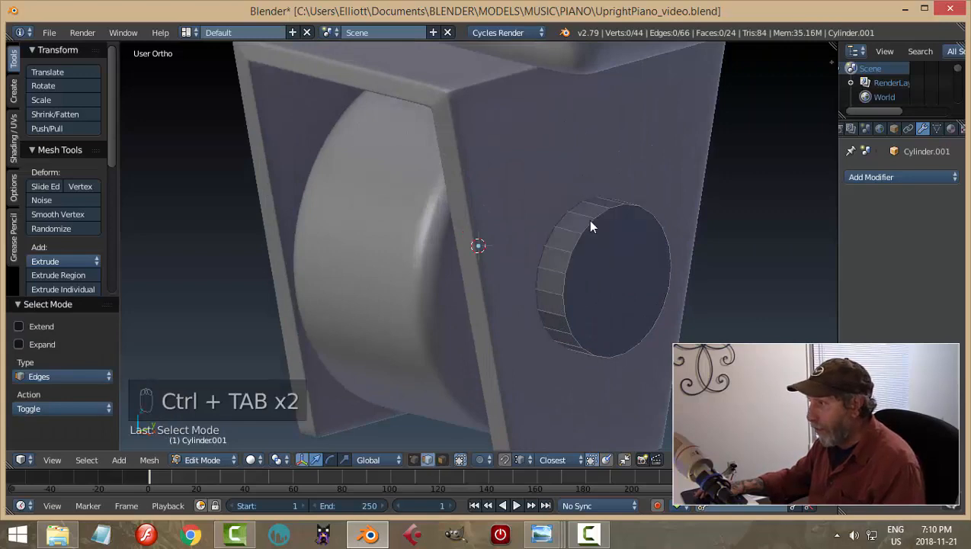
{"action": "key", "text": "space"}
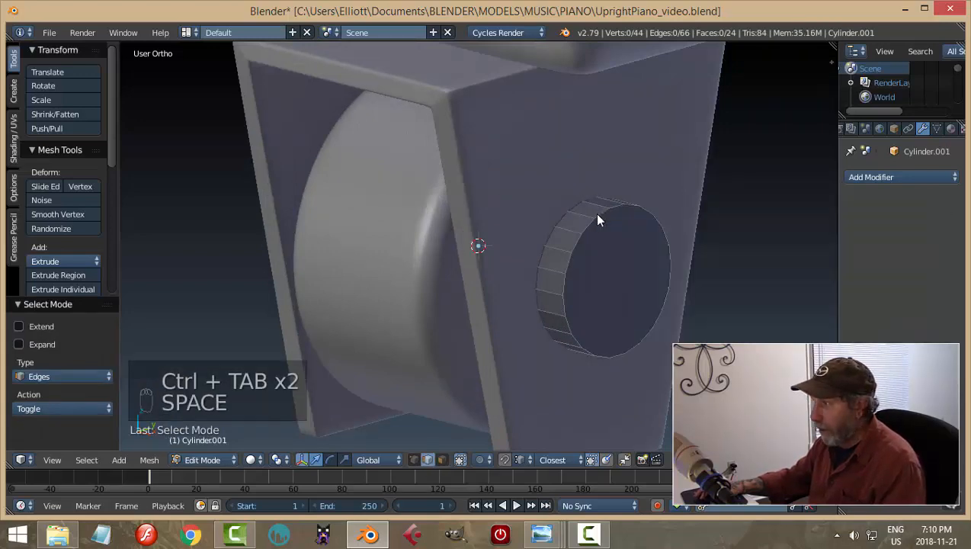
{"action": "right_click", "coordinate": [595, 215], "text": "alt"}
{"action": "middle_click_drag", "start_coordinate": [575, 224], "coordinate": [559, 244]}
{"action": "key", "text": "ctrl+b"}
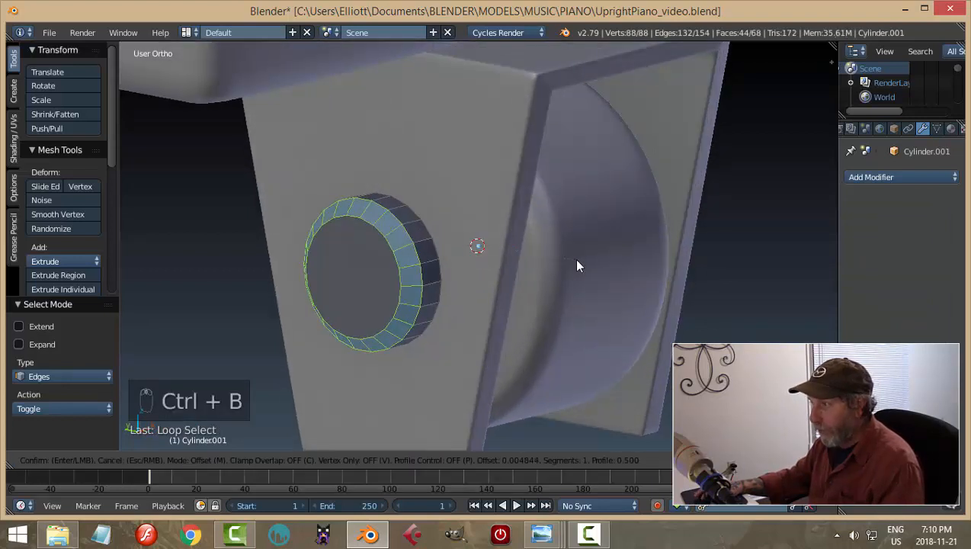
{"action": "left_click", "coordinate": [576, 263]}
Return the axle to Object Mode and apply smooth shading
{"action": "key", "text": "a"}
{"action": "key", "text": "Tab"}
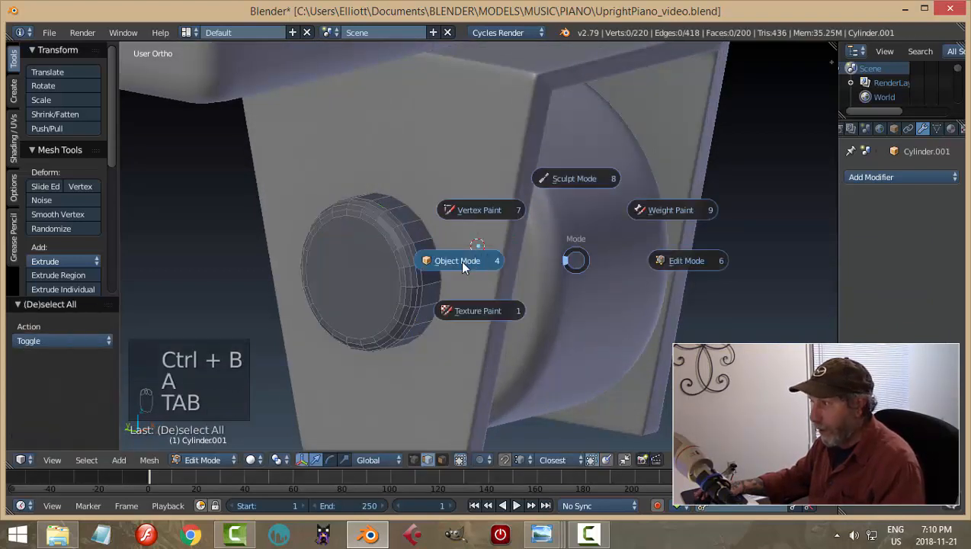
{"action": "left_click", "coordinate": [457, 259]}
{"action": "left_click", "coordinate": [64, 258]}
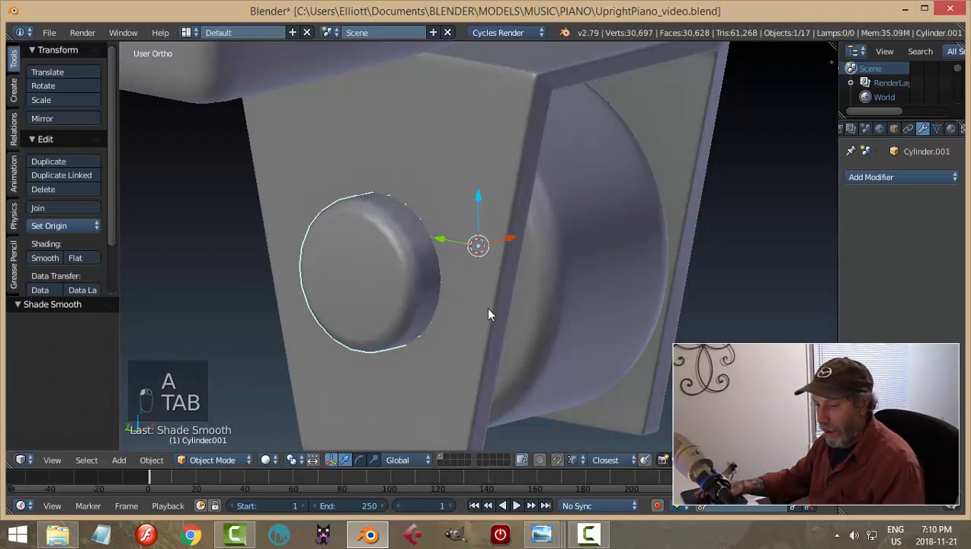
Duplicate the axle cylinder in place
{"action": "key", "text": "a"}
{"action": "scroll", "coordinate": [486, 306], "scroll_direction": "down", "scroll_amount": 5}
{"action": "middle_click_drag", "start_coordinate": [488, 310], "coordinate": [444, 296]}
{"action": "scroll", "coordinate": [444, 296], "scroll_direction": "down", "scroll_amount": 3}
{"action": "scroll", "coordinate": [446, 300], "scroll_direction": "down", "scroll_amount": 3}
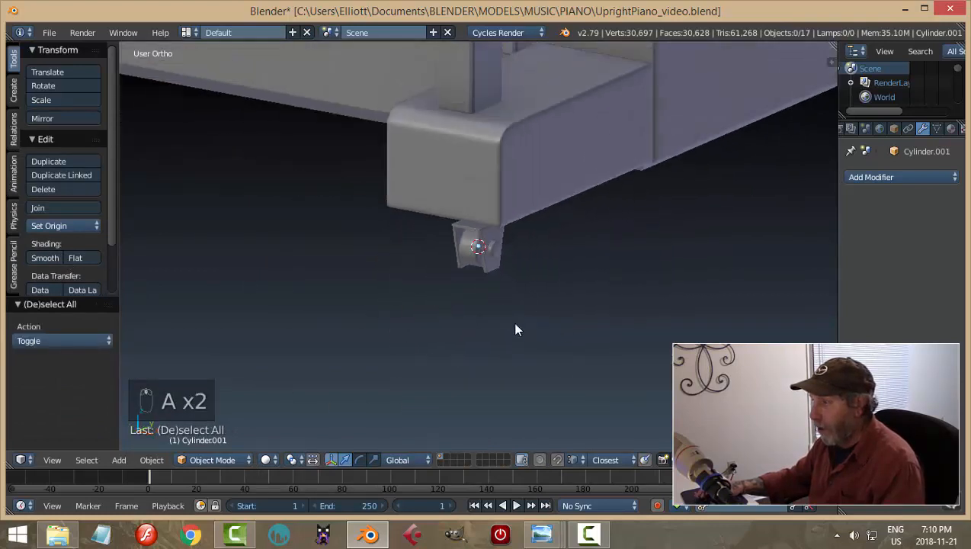
{"action": "middle_click_drag", "start_coordinate": [515, 329], "coordinate": [475, 294]}
{"action": "scroll", "coordinate": [487, 274], "scroll_direction": "up", "scroll_amount": 4}
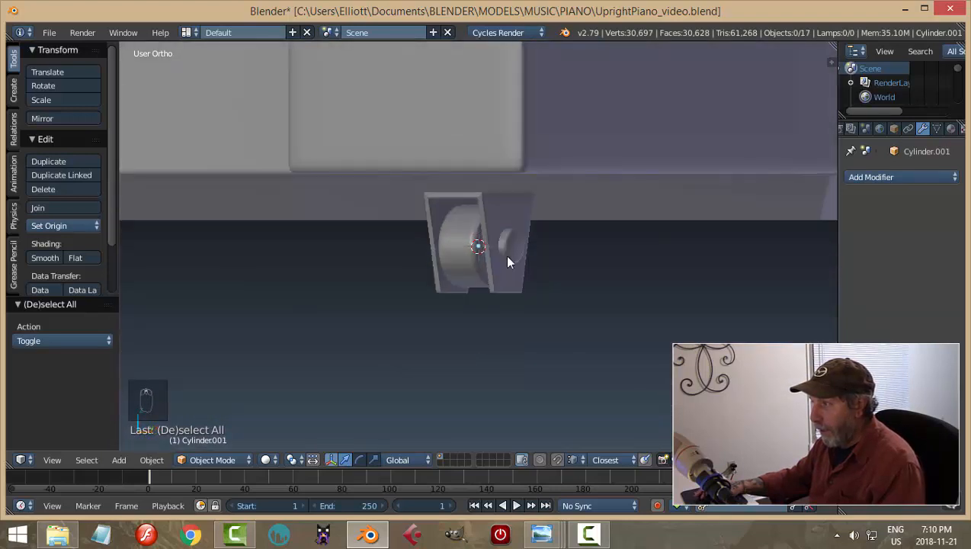
{"action": "left_click", "coordinate": [516, 253]}
{"action": "middle_click_drag", "start_coordinate": [532, 272], "coordinate": [547, 311], "text": "shift"}
{"action": "scroll", "coordinate": [559, 333], "scroll_direction": "up", "scroll_amount": 2}
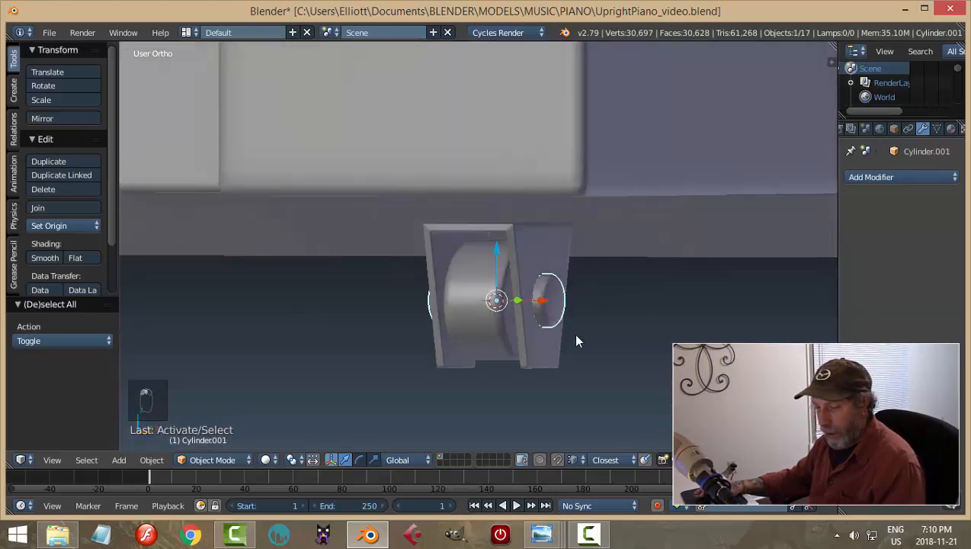
{"action": "key", "text": "shift+d"}
{"action": "right_click", "coordinate": [572, 332]}
Rotate the duplicated cylinder 90 degrees about the global Y axis so it stands upright
{"action": "middle_click_drag", "start_coordinate": [587, 339], "coordinate": [597, 352]}
{"action": "key", "text": "r"}
{"action": "key", "text": "y"}
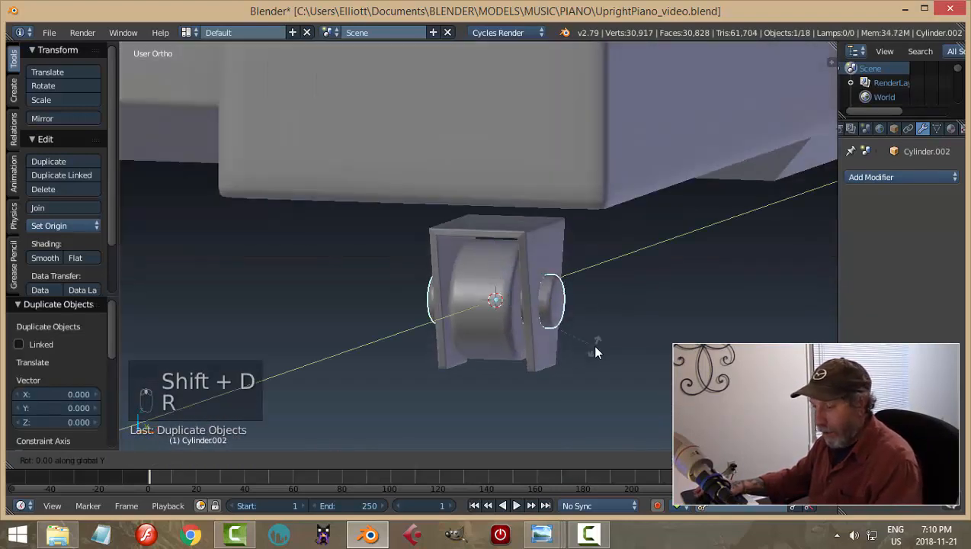
{"action": "key", "text": "9"}
{"action": "key", "text": "0"}
{"action": "key", "text": "Return"}
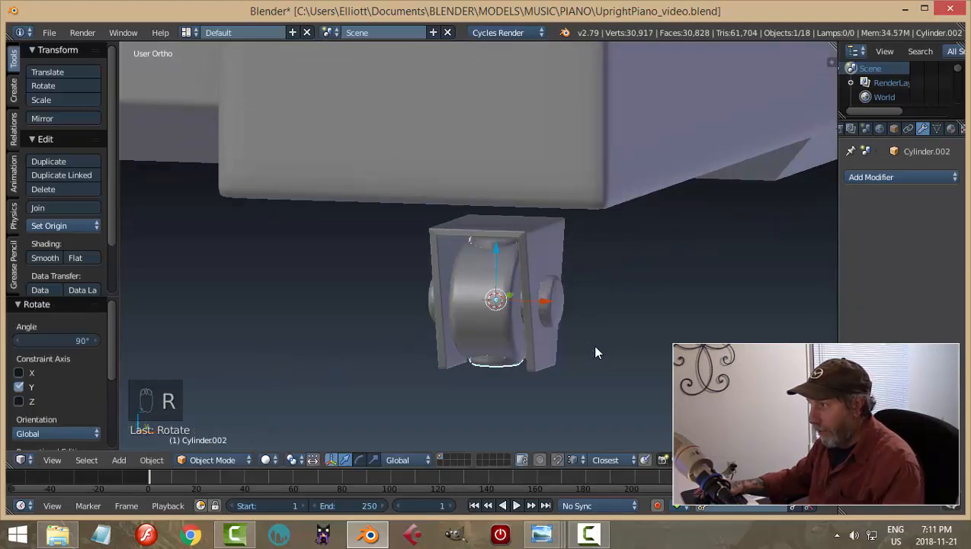
Raise the upright cylinder about 0.124 along Z, from the wheel into the piano foot
{"action": "key", "text": "g"}
{"action": "key", "text": "z"}
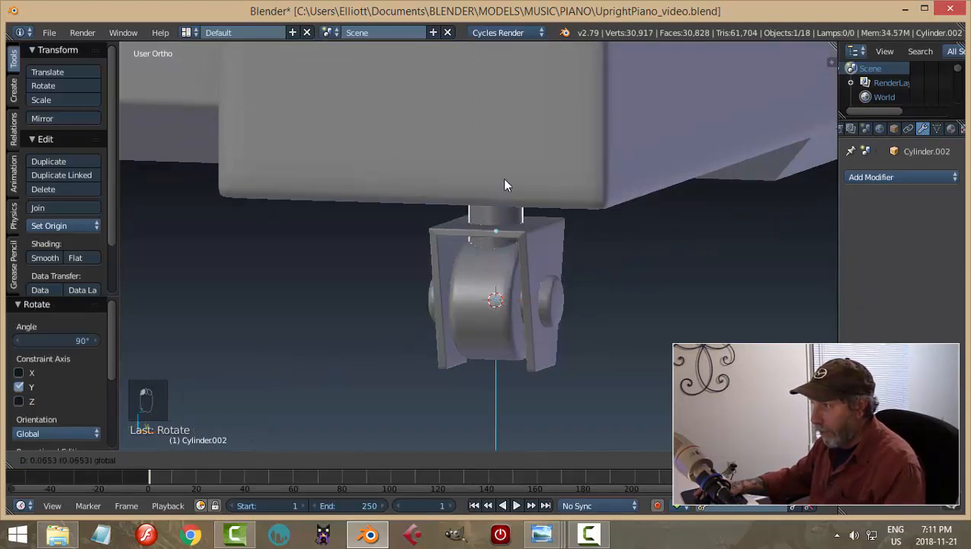
{"action": "left_click", "coordinate": [509, 122]}
{"action": "middle_click_drag", "start_coordinate": [510, 134], "coordinate": [537, 260]}
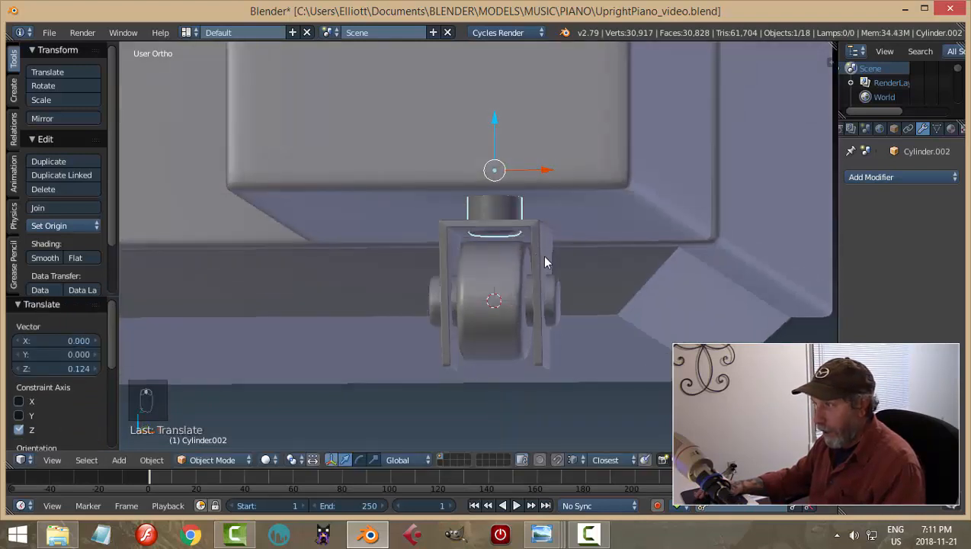
Shorten the upright cylinder to about 0.403 along Z and lower it to bridge the bracket and the foot
{"action": "key", "text": "s"}
{"action": "key", "text": "z"}
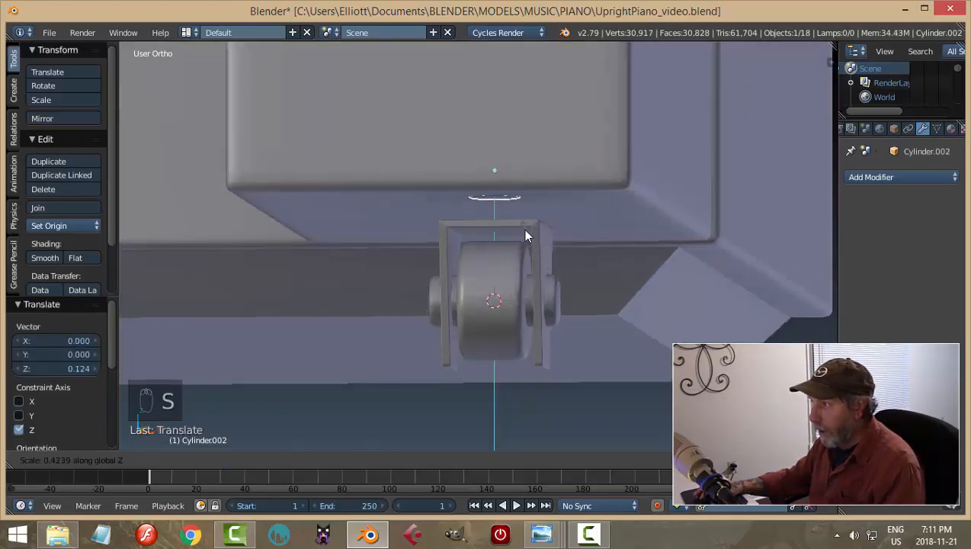
{"action": "left_click", "coordinate": [524, 233]}
{"action": "key", "text": "g"}
{"action": "key", "text": "z"}
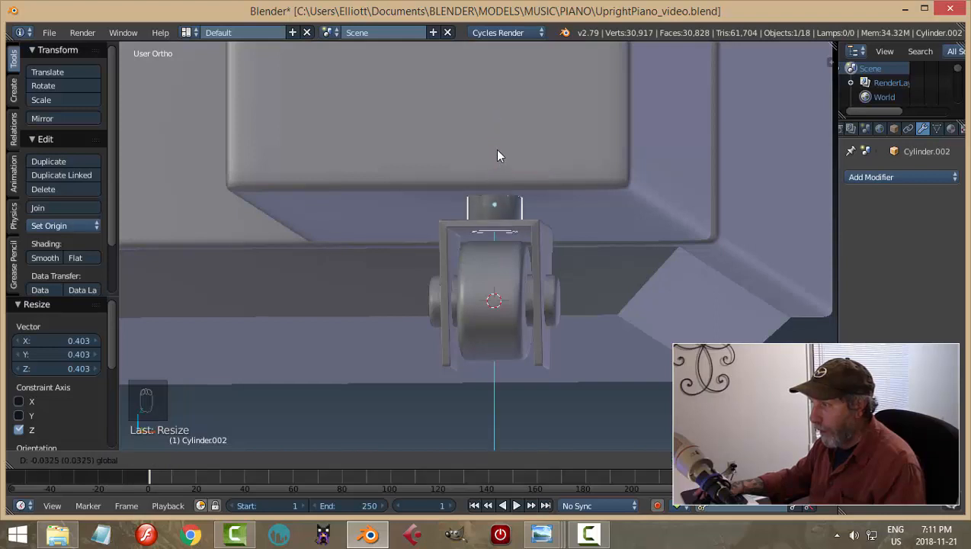
{"action": "left_click", "coordinate": [495, 148]}
{"action": "key", "text": "a"}
Apply the Subdivision Surface modifiers of the wheel and the bracket
{"action": "middle_click_drag", "start_coordinate": [585, 193], "coordinate": [506, 266]}
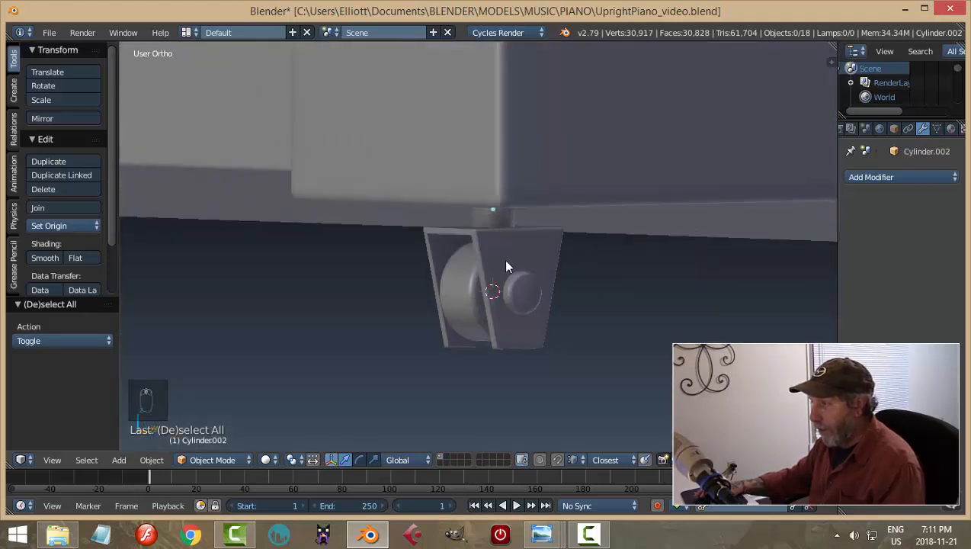
{"action": "right_click", "coordinate": [463, 282]}
{"action": "left_click", "coordinate": [865, 218]}
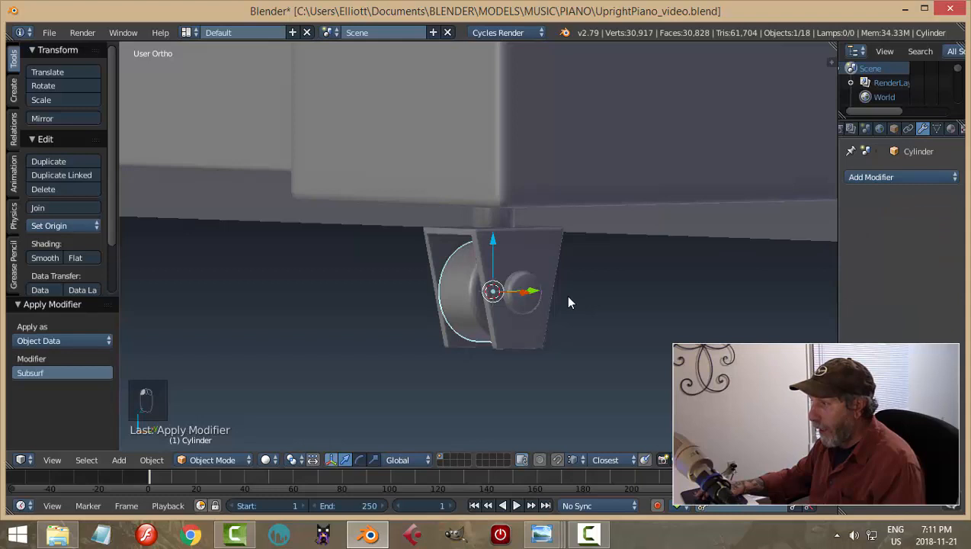
{"action": "right_click", "coordinate": [531, 313]}
{"action": "left_click", "coordinate": [866, 219]}
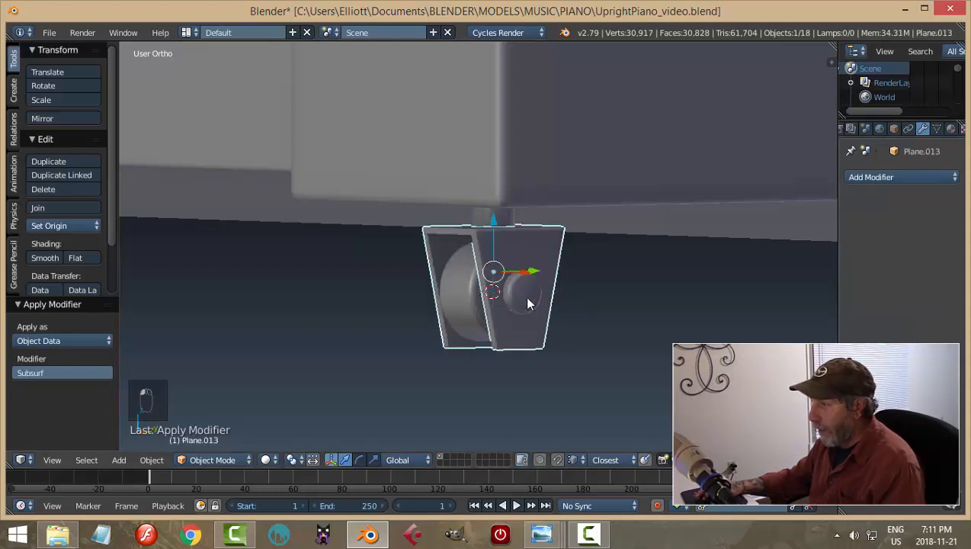
Join the wheel, bracket, upright stem and axle into one caster object
{"action": "right_click", "coordinate": [444, 297]}
{"action": "right_click", "coordinate": [516, 239], "text": "shift"}
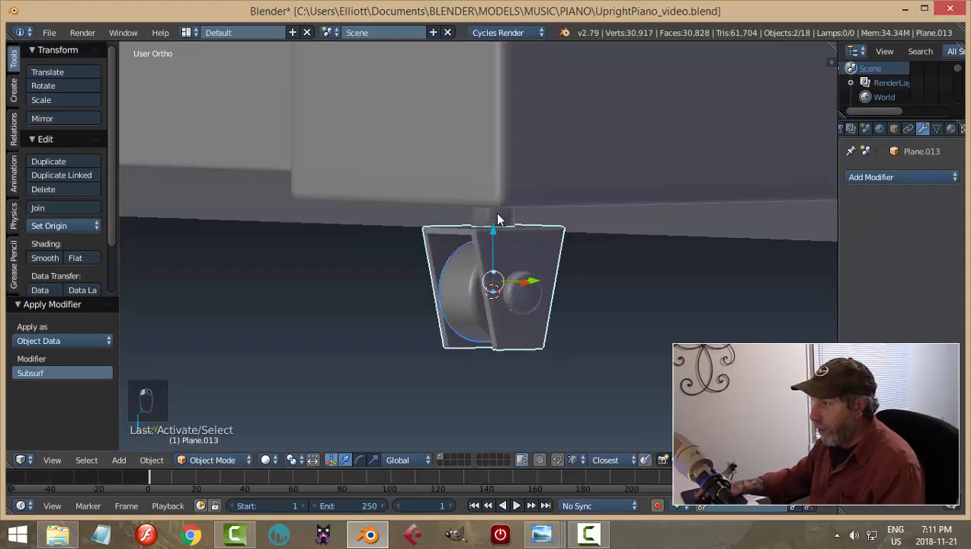
{"action": "right_click", "coordinate": [536, 297], "text": "shift"}
{"action": "key", "text": "ctrl+j"}
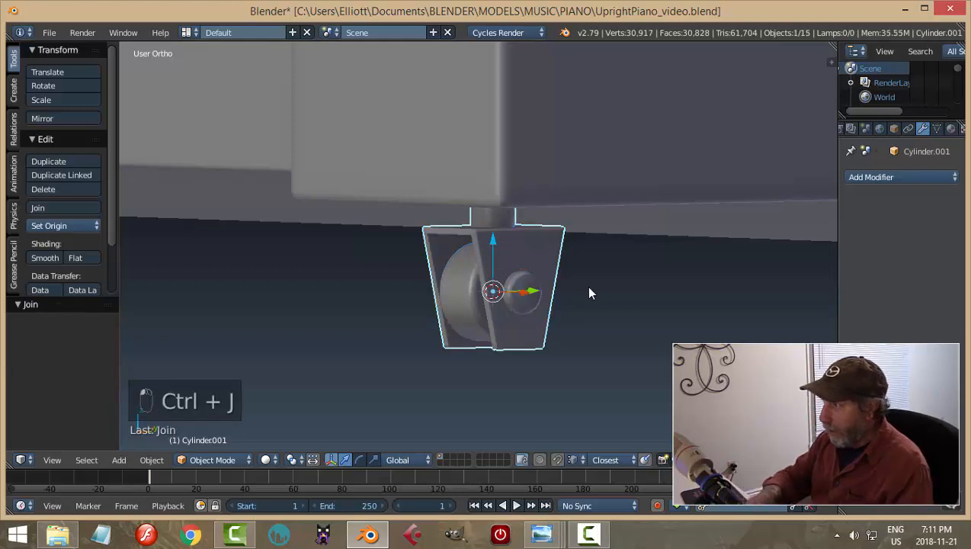
Try moving the joined caster along Z, undo the move and deselect everything
{"action": "left_click_drag", "start_coordinate": [488, 243], "coordinate": [496, 281]}
{"action": "key", "text": "ctrl+z"}
{"action": "key", "text": "a"}
Duplicate the front caster and move the copy about 1.687 along Y to the rear caster position in the side reference
{"action": "scroll", "coordinate": [505, 270], "scroll_direction": "down", "scroll_amount": 3}
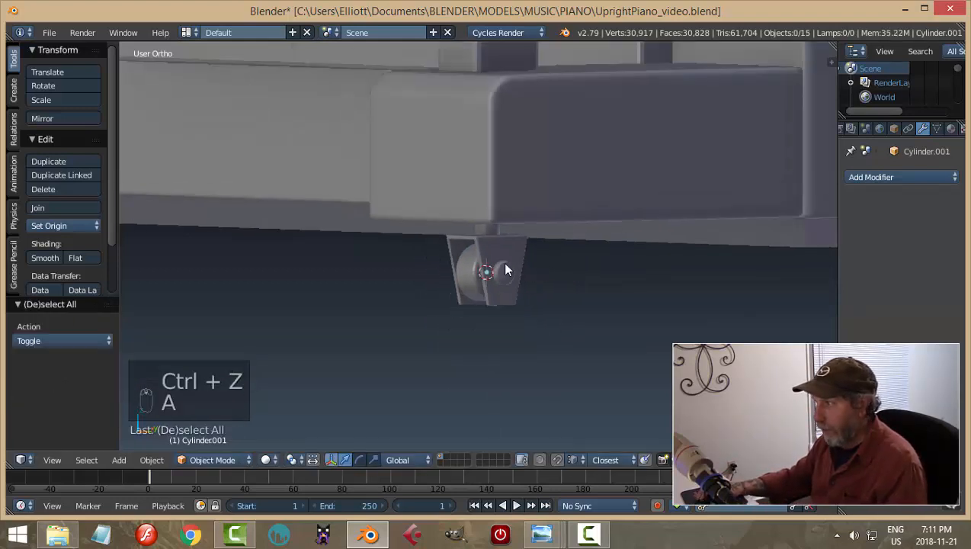
{"action": "mouse_move", "coordinate": [505, 270]}
{"action": "middle_mouse_down"}
{"action": "mouse_move", "coordinate": [673, 258]}
{"action": "mouse_move", "coordinate": [590, 275]}
{"action": "mouse_move", "coordinate": [624, 264]}
{"action": "mouse_move", "coordinate": [408, 256]}
{"action": "mouse_move", "coordinate": [455, 226]}
{"action": "middle_mouse_up"}
{"action": "key", "text": "KP_3"}
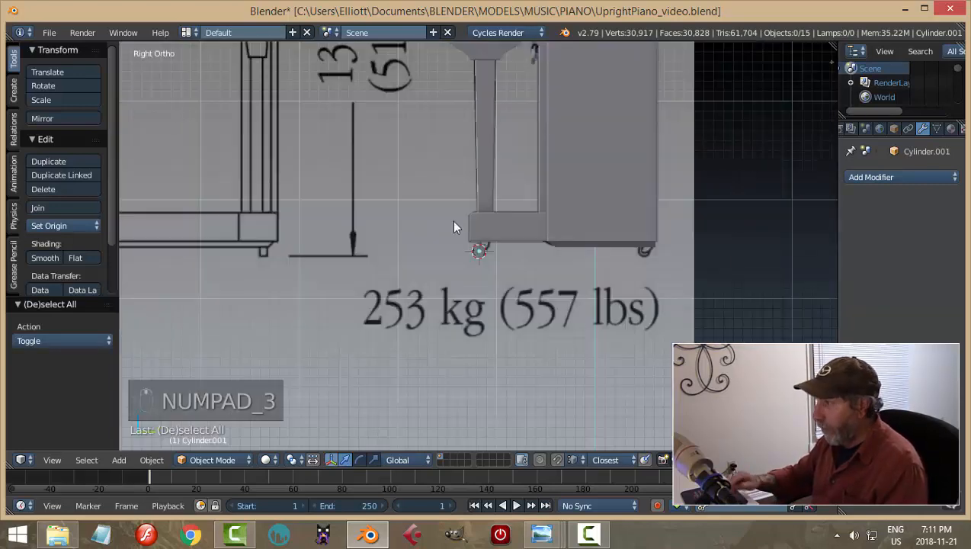
{"action": "scroll", "coordinate": [573, 251], "scroll_direction": "up", "scroll_amount": 5}
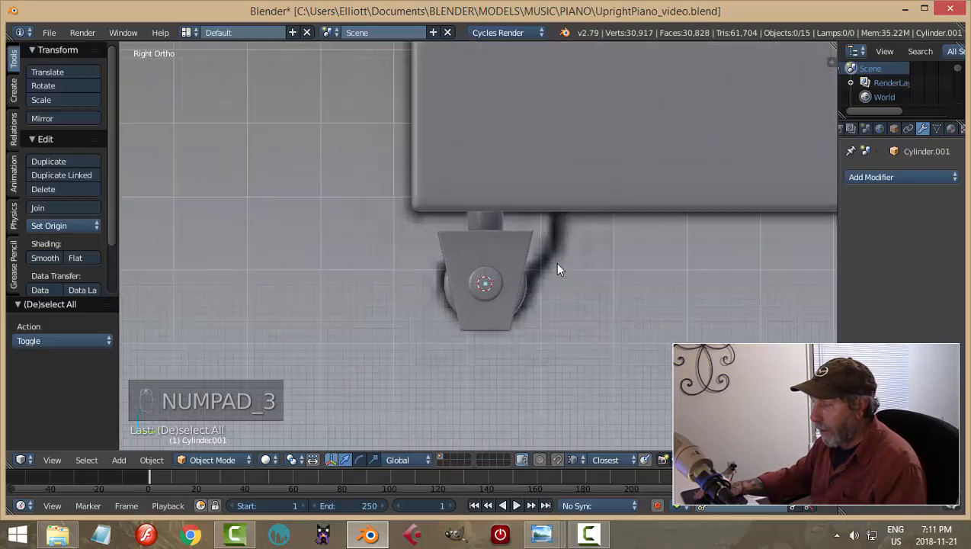
{"action": "scroll", "coordinate": [538, 260], "scroll_direction": "down", "scroll_amount": 5}
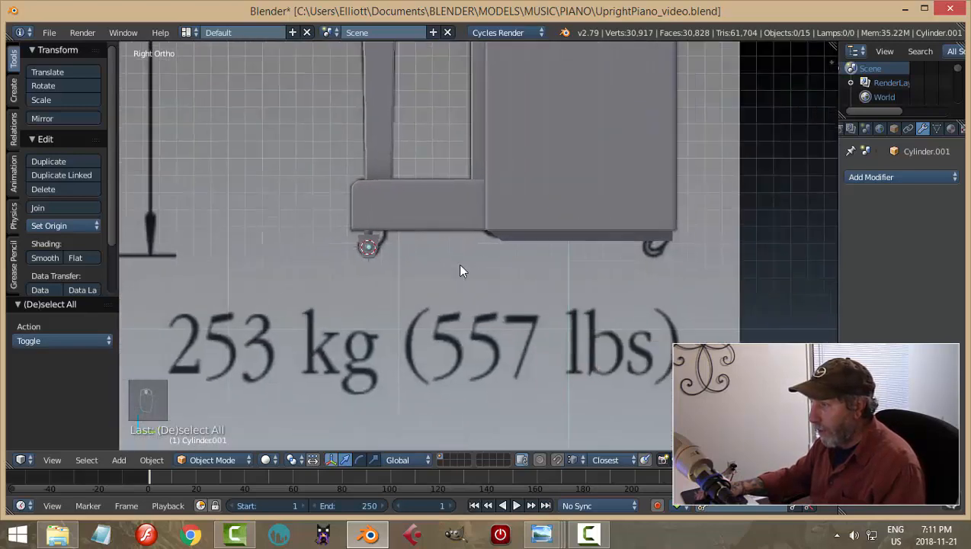
{"action": "scroll", "coordinate": [417, 284], "scroll_direction": "up", "scroll_amount": 4}
{"action": "middle_click_drag", "start_coordinate": [418, 284], "coordinate": [473, 282], "text": "shift"}
{"action": "scroll", "coordinate": [448, 287], "scroll_direction": "up", "scroll_amount": 3}
{"action": "right_click", "coordinate": [289, 241]}
{"action": "scroll", "coordinate": [472, 286], "scroll_direction": "down", "scroll_amount": 3}
{"action": "key", "text": "shift+d"}
{"action": "right_click", "coordinate": [470, 288]}
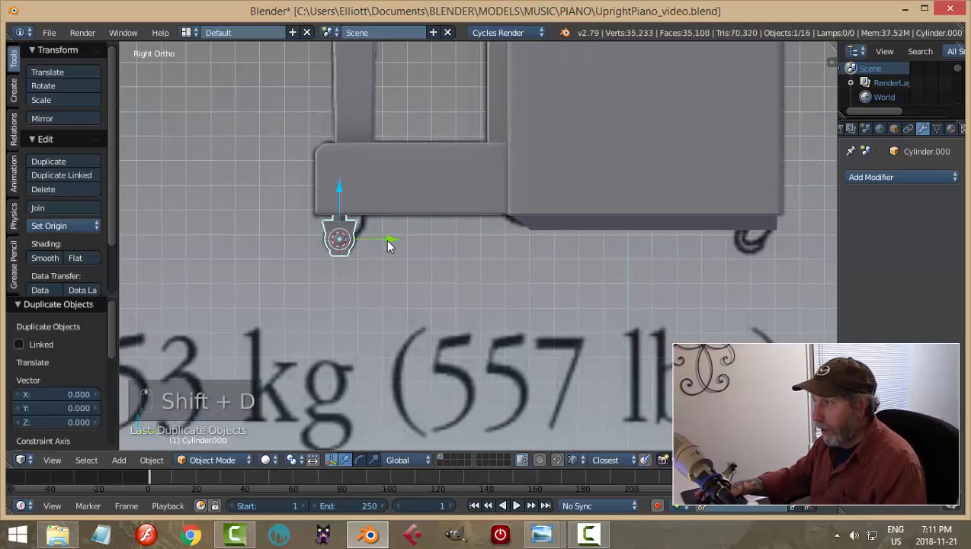
{"action": "left_click_drag", "start_coordinate": [387, 241], "coordinate": [799, 269]}
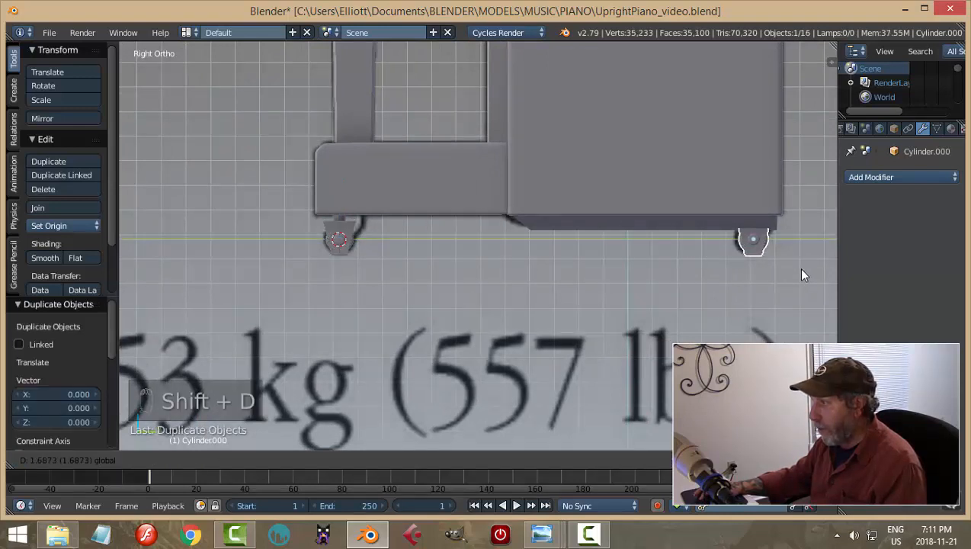
{"action": "left_click", "coordinate": [800, 274]}
Duplicate the front and rear casters together, place the copies along X beneath the piano's opposite end and deselect everything
{"action": "right_click", "coordinate": [335, 239], "text": "shift"}
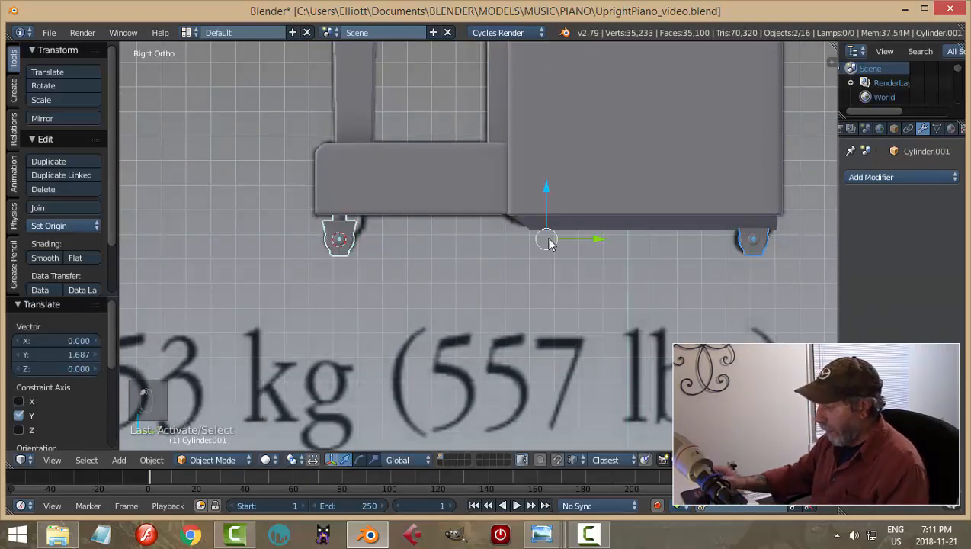
{"action": "key", "text": "KP_1"}
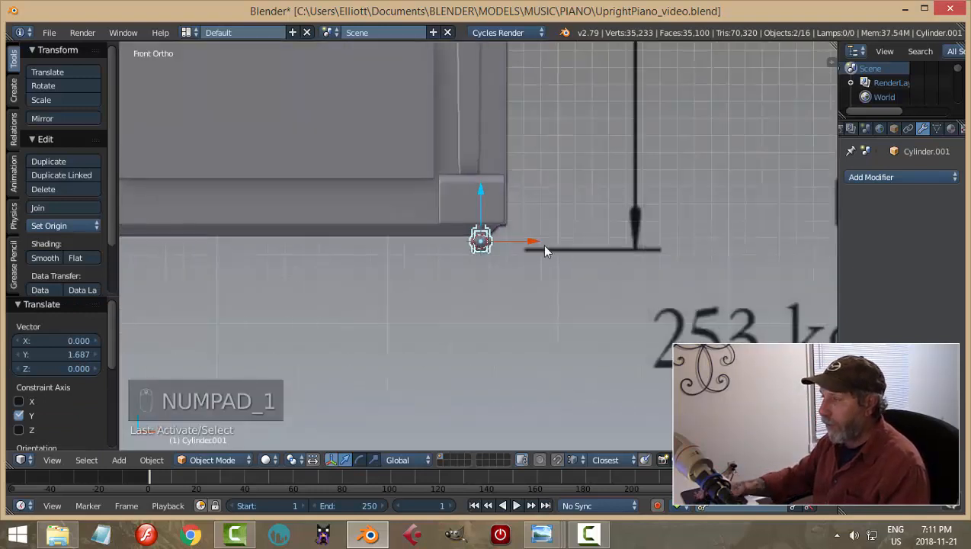
{"action": "scroll", "coordinate": [543, 248], "scroll_direction": "down", "scroll_amount": 3}
{"action": "middle_click_drag", "start_coordinate": [526, 288], "coordinate": [667, 288], "text": "shift"}
{"action": "key", "text": "shift+d"}
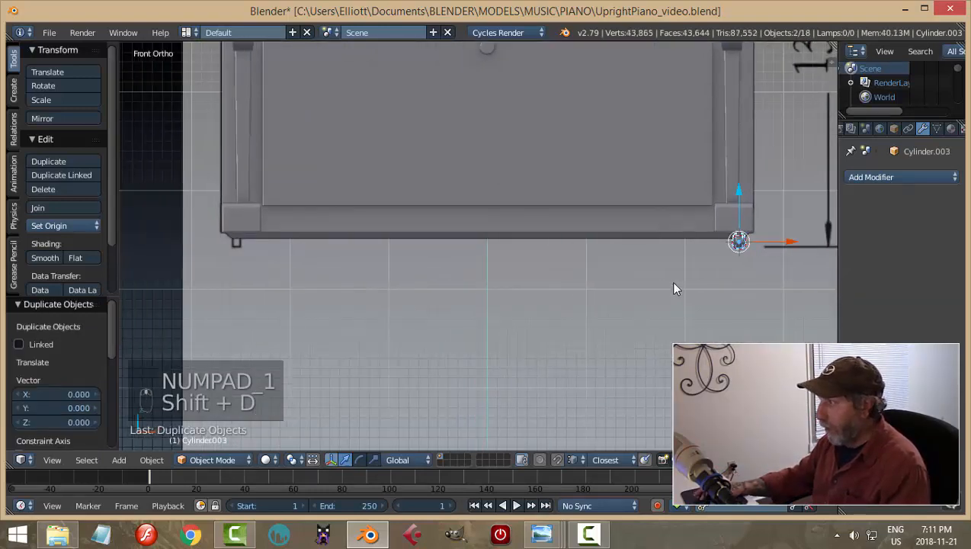
{"action": "left_click", "coordinate": [289, 252]}
{"action": "key", "text": "a"}
Rotate the original front caster about 25.9° around Z, deselect it and save the file
{"action": "middle_click_drag", "start_coordinate": [368, 267], "coordinate": [589, 325]}
{"action": "scroll", "coordinate": [589, 325], "scroll_direction": "up", "scroll_amount": 6}
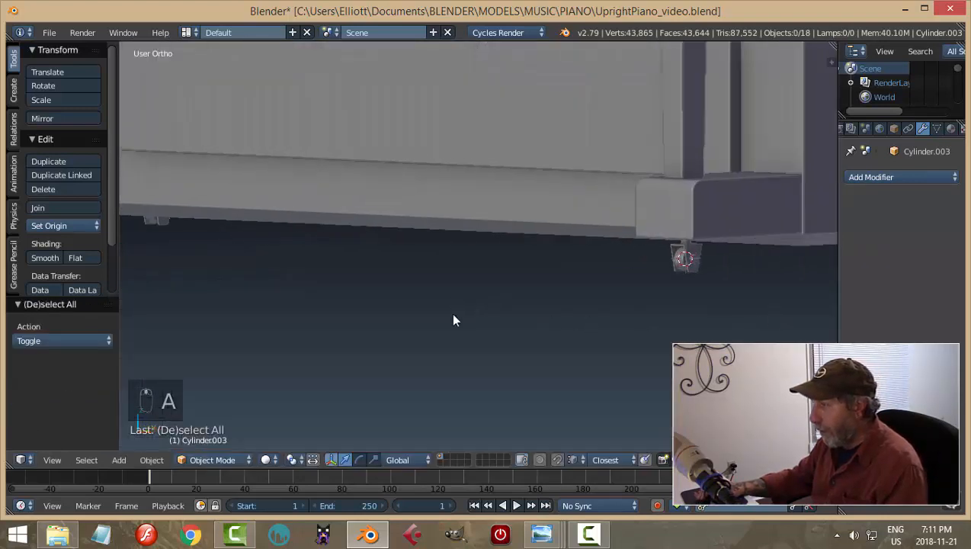
{"action": "right_click", "coordinate": [269, 277]}
{"action": "key", "text": "r"}
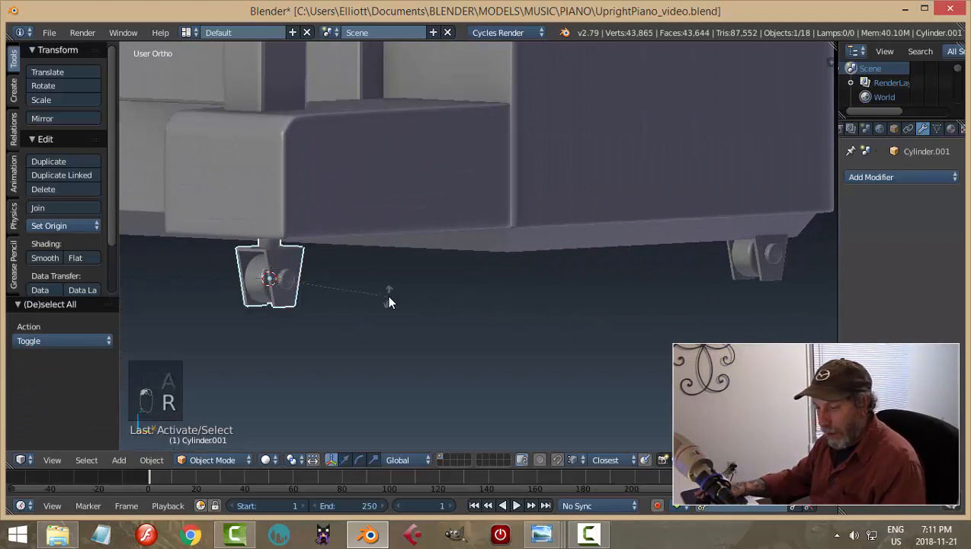
{"action": "key", "text": "z"}
{"action": "left_click", "coordinate": [416, 278]}
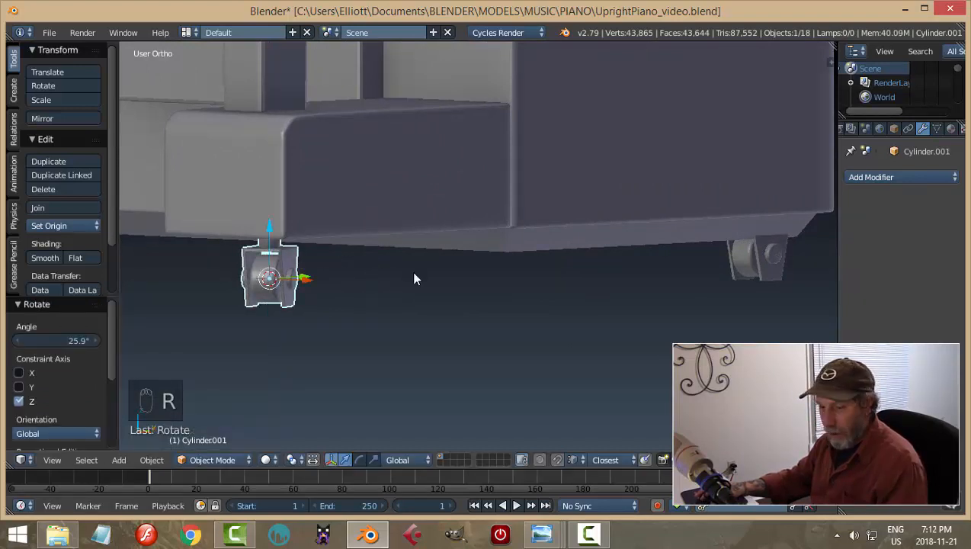
{"action": "key", "text": "a"}
{"action": "scroll", "coordinate": [417, 278], "scroll_direction": "down", "scroll_amount": 6}
{"action": "key", "text": "ctrl+s"}
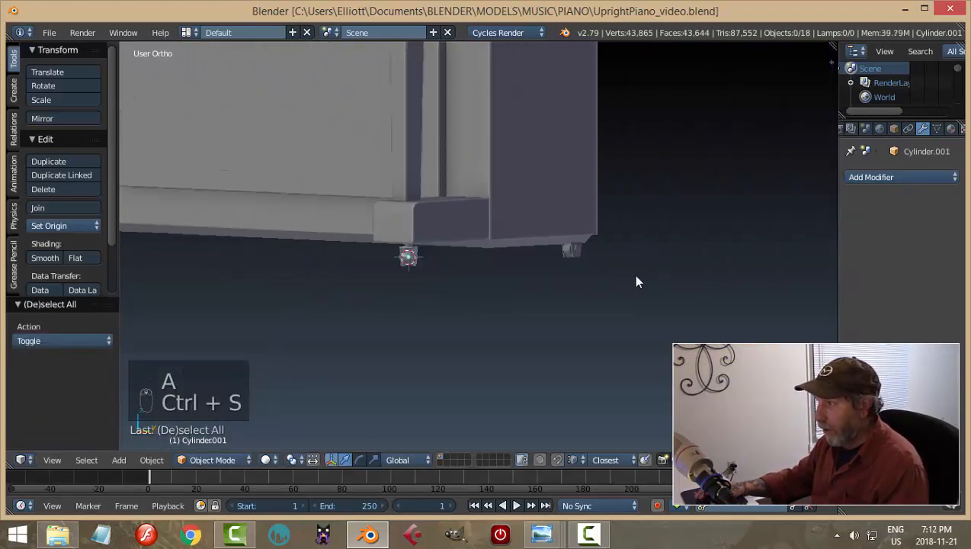
Try selecting only the linked wheel mesh inside the front caster, then deselect it and leave Edit Mode
{"action": "middle_click_drag", "start_coordinate": [635, 277], "coordinate": [662, 257]}
{"action": "scroll", "coordinate": [517, 296], "scroll_direction": "up", "scroll_amount": 2}
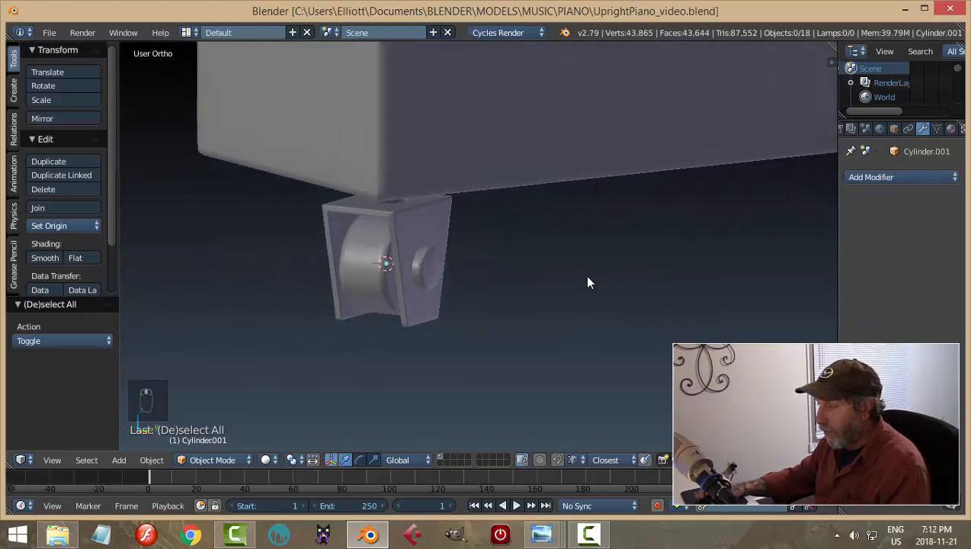
{"action": "scroll", "coordinate": [585, 276], "scroll_direction": "down", "scroll_amount": 2}
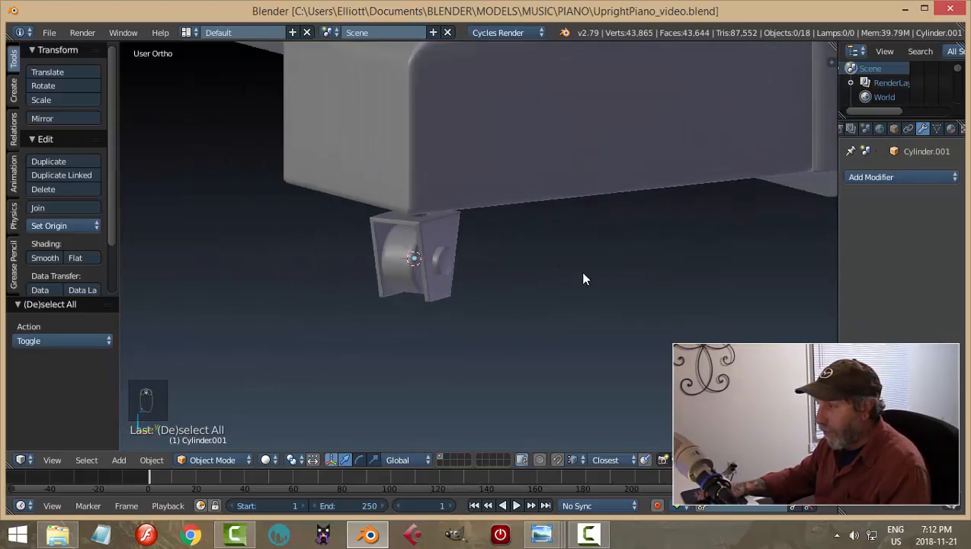
{"action": "middle_click_drag", "start_coordinate": [582, 273], "coordinate": [549, 247]}
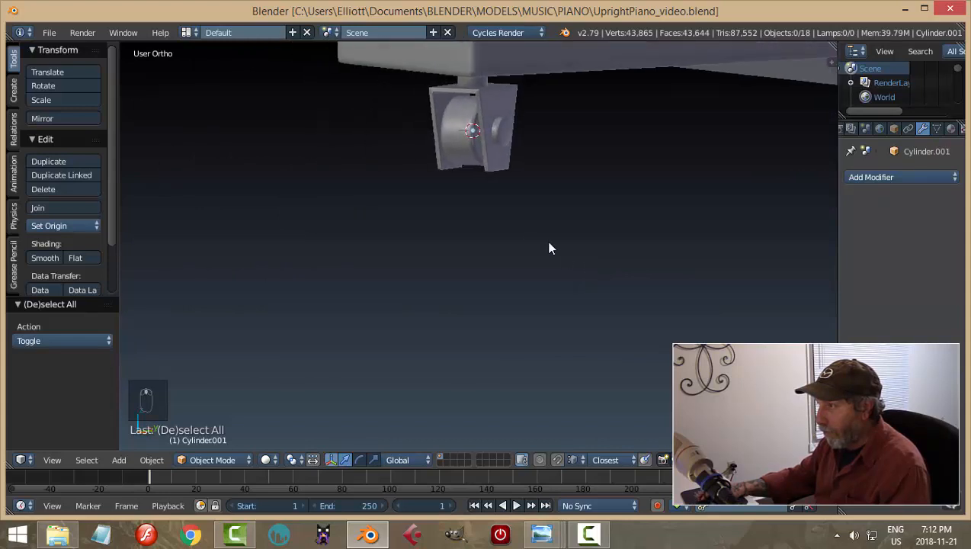
{"action": "right_click", "coordinate": [487, 152]}
{"action": "key", "text": "Tab"}
{"action": "left_click", "coordinate": [576, 186]}
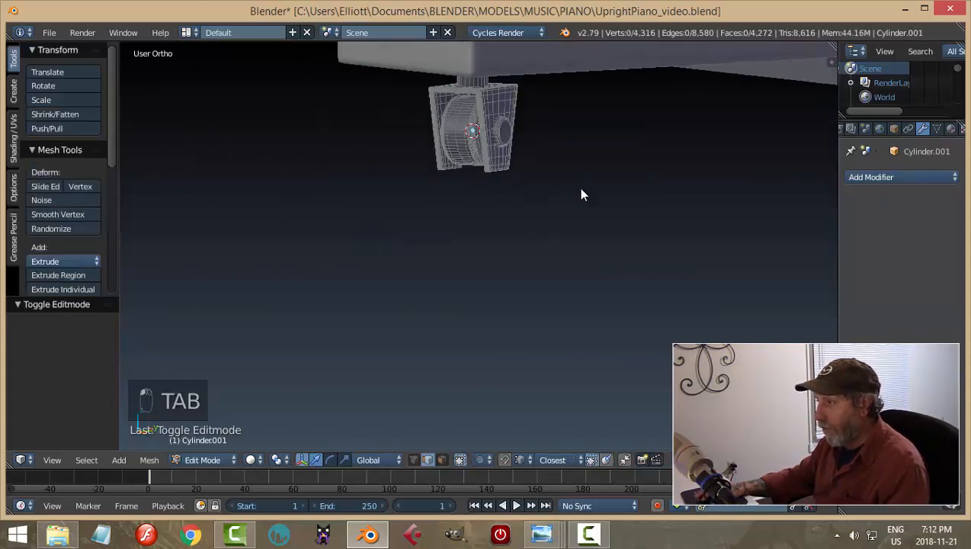
{"action": "right_click", "coordinate": [461, 137]}
{"action": "key", "text": "ctrl+l"}
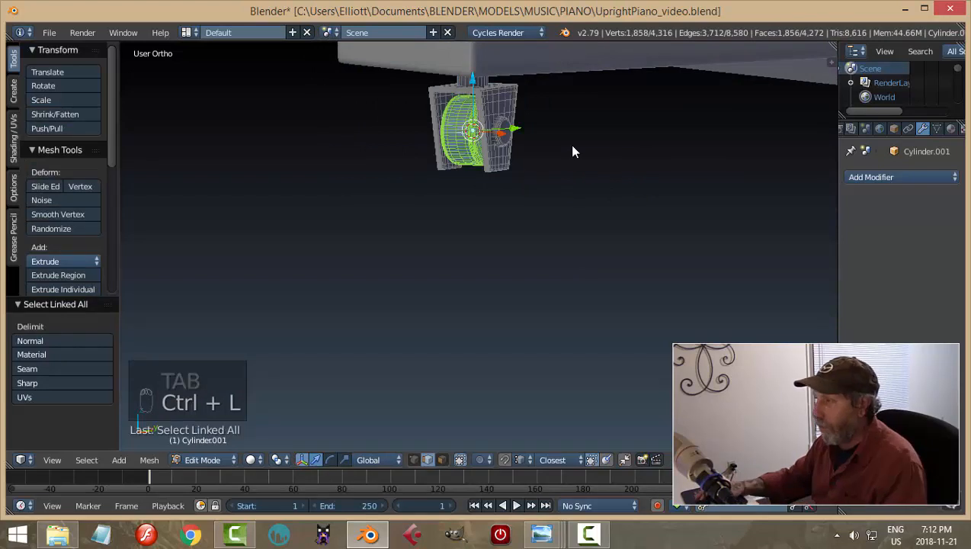
{"action": "middle_click_drag", "start_coordinate": [575, 188], "coordinate": [303, 307]}
{"action": "key", "text": "a"}
{"action": "key", "text": "Tab"}
{"action": "left_click", "coordinate": [412, 211]}
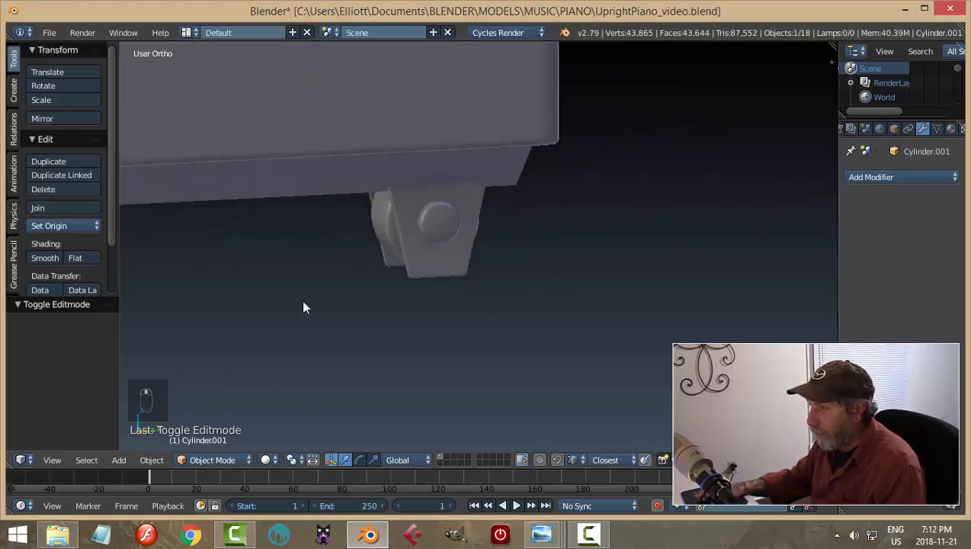
Enter Edit Mode on the rear caster and select its entire linked bracket mesh in the right side view
{"action": "right_click", "coordinate": [445, 266]}
{"action": "key", "text": "Tab"}
{"action": "left_click", "coordinate": [492, 320]}
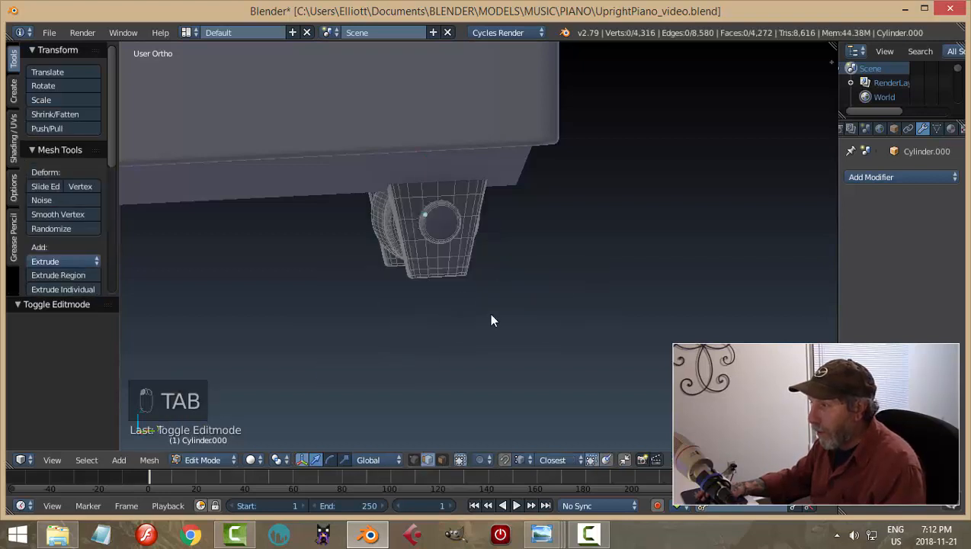
{"action": "right_click", "coordinate": [454, 277]}
{"action": "key", "text": "ctrl+l"}
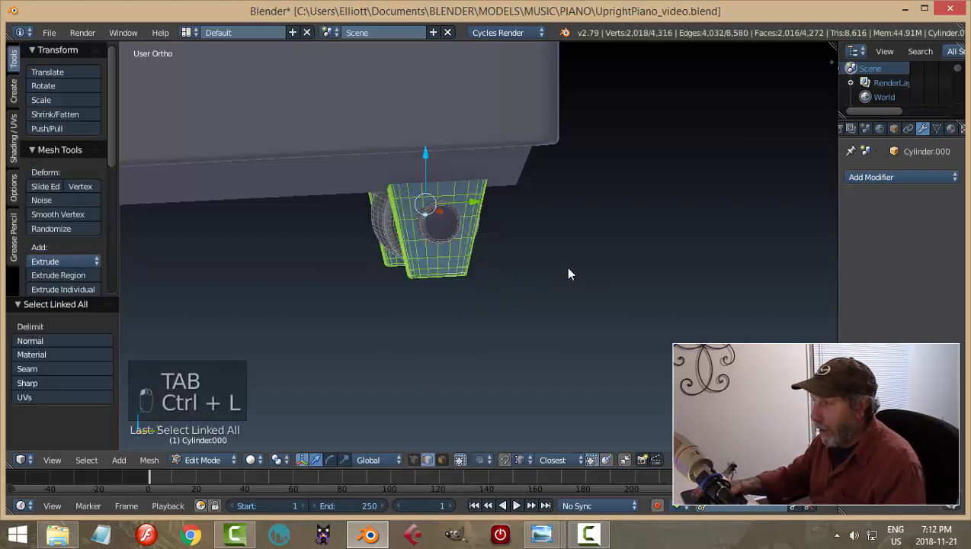
{"action": "middle_click_drag", "start_coordinate": [565, 266], "coordinate": [561, 271]}
{"action": "key", "text": "KP_3"}
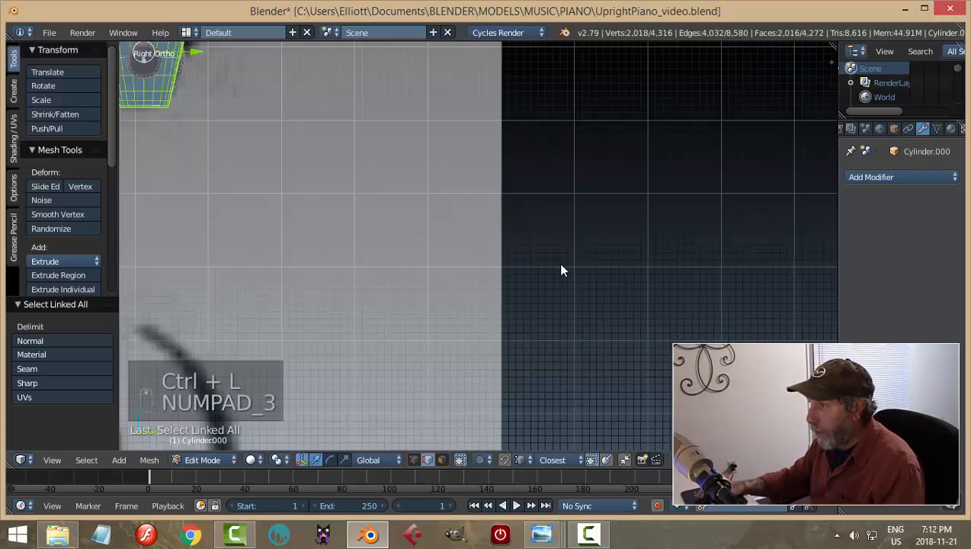
{"action": "key", "text": "KP_Decimal"}
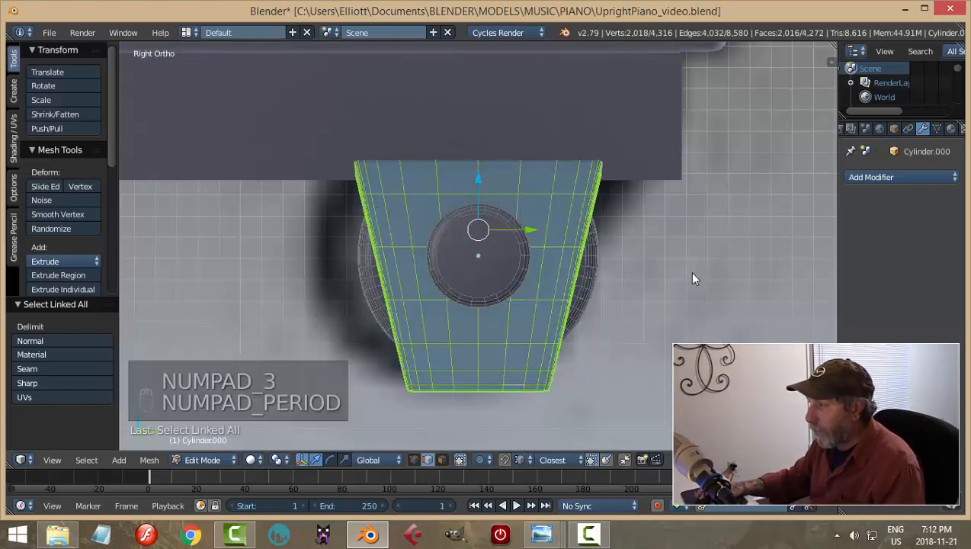
Try scaling the rear caster's bracket to about 0.71 with Z locked and undo it
{"action": "key", "text": "s"}
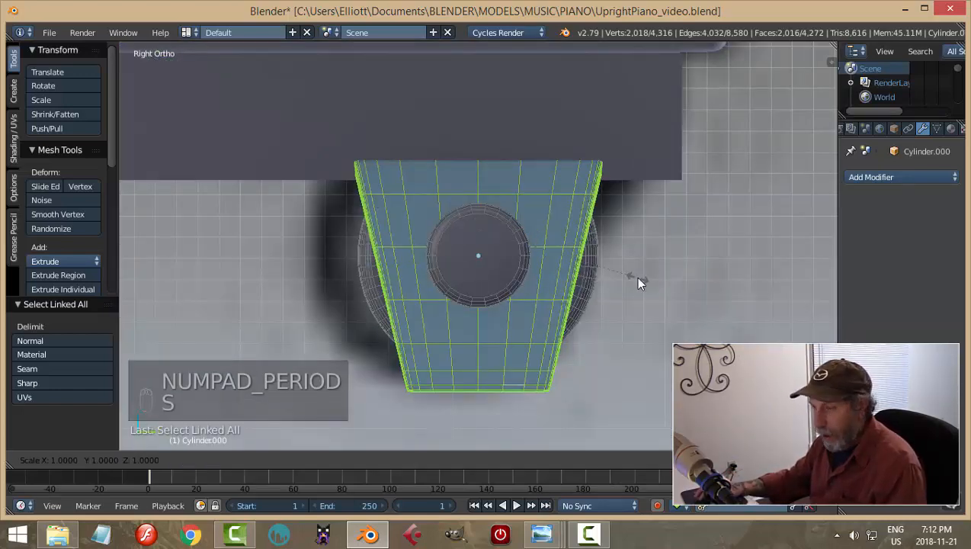
{"action": "key", "text": "shift+z"}
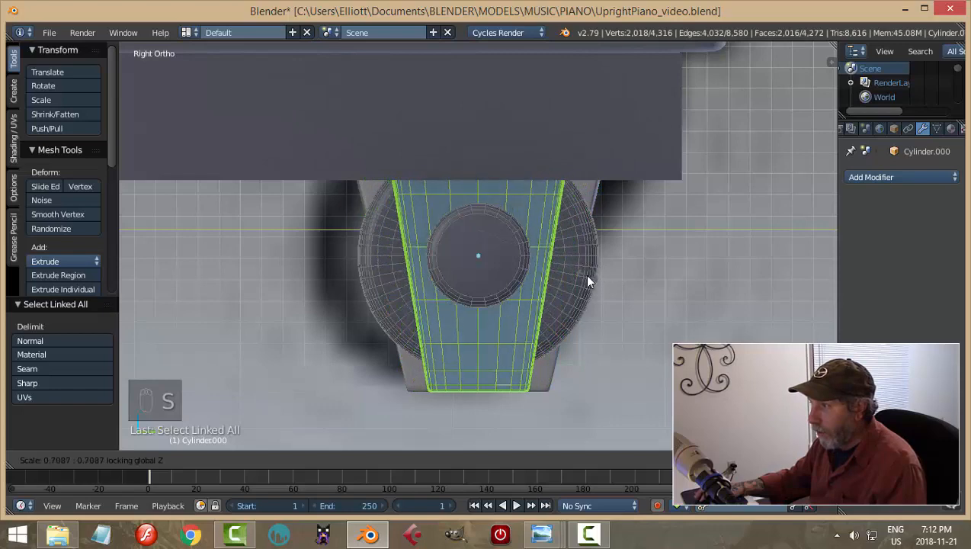
{"action": "left_click", "coordinate": [587, 281]}
{"action": "scroll", "coordinate": [607, 280], "scroll_direction": "down", "scroll_amount": 3}
{"action": "middle_click_drag", "start_coordinate": [608, 280], "coordinate": [577, 308]}
{"action": "key", "text": "ctrl+z"}
Try narrowing the rear caster's bracket to about 0.722 along Y, undo it and deselect the mesh
{"action": "key", "text": "s"}
{"action": "key", "text": "y"}
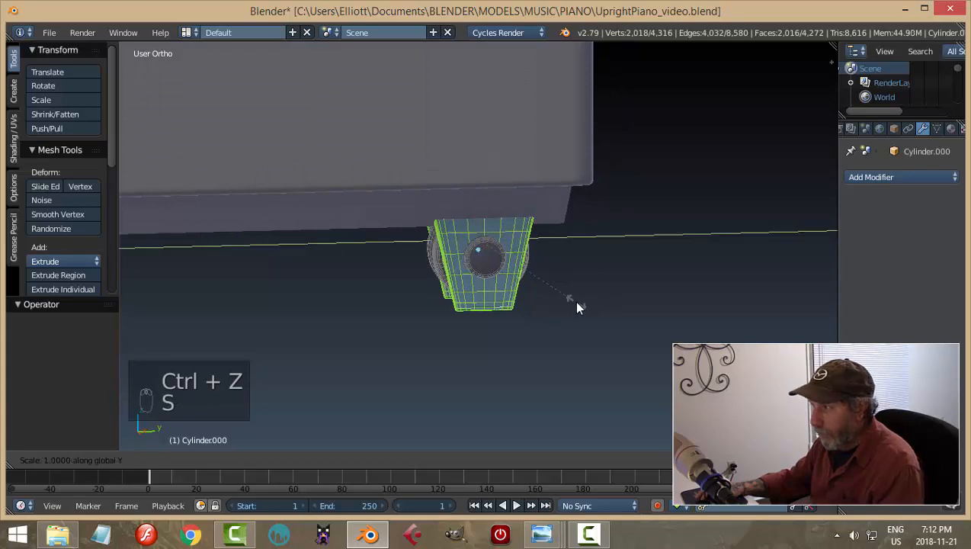
{"action": "left_click", "coordinate": [532, 300]}
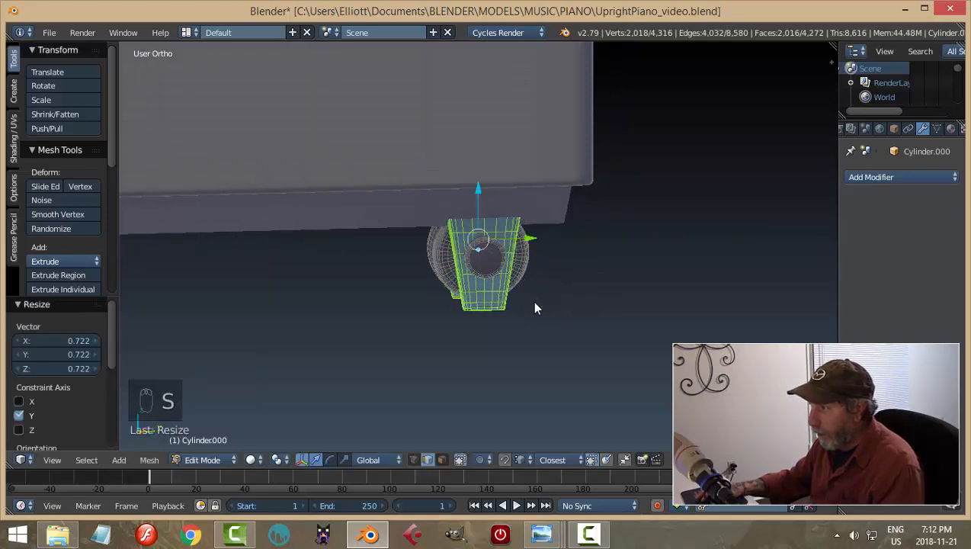
{"action": "middle_click_drag", "start_coordinate": [532, 300], "coordinate": [631, 280]}
{"action": "scroll", "coordinate": [556, 309], "scroll_direction": "down", "scroll_amount": 3}
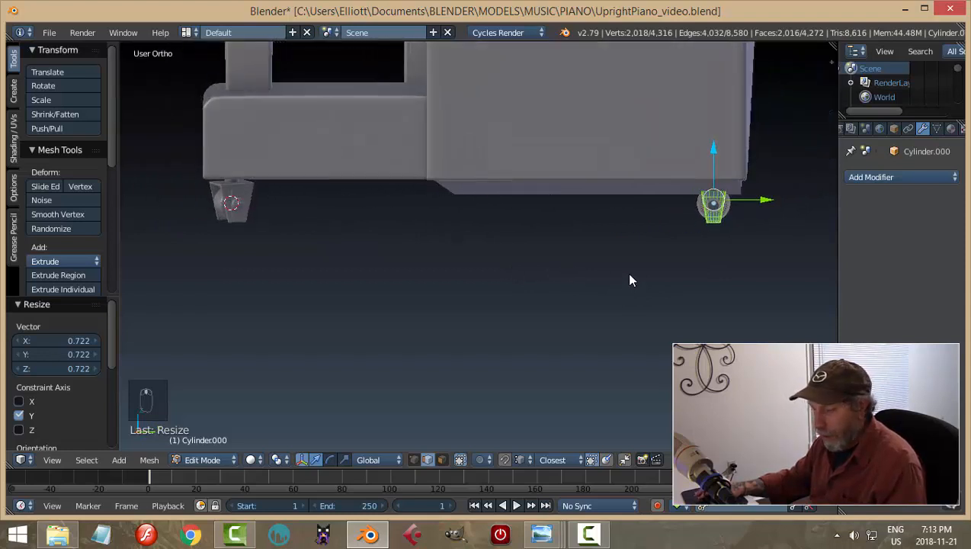
{"action": "key", "text": "ctrl+z"}
{"action": "key", "text": "a"}
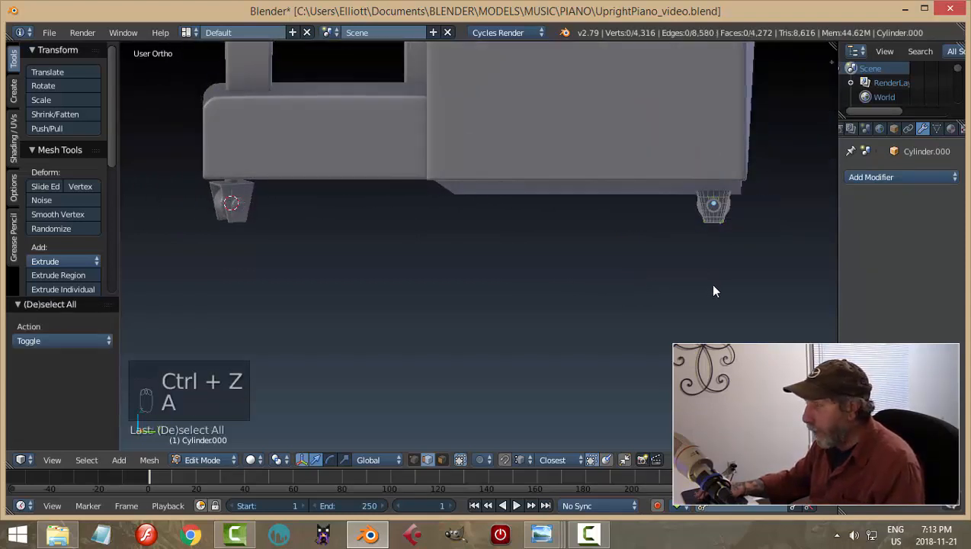
Select the rear caster's linked wheel and axle meshes, lower them along Z within the bracket and leave Edit Mode
{"action": "middle_click_drag", "start_coordinate": [713, 288], "coordinate": [602, 297]}
{"action": "right_click", "coordinate": [602, 296]}
{"action": "key", "text": "ctrl+l"}
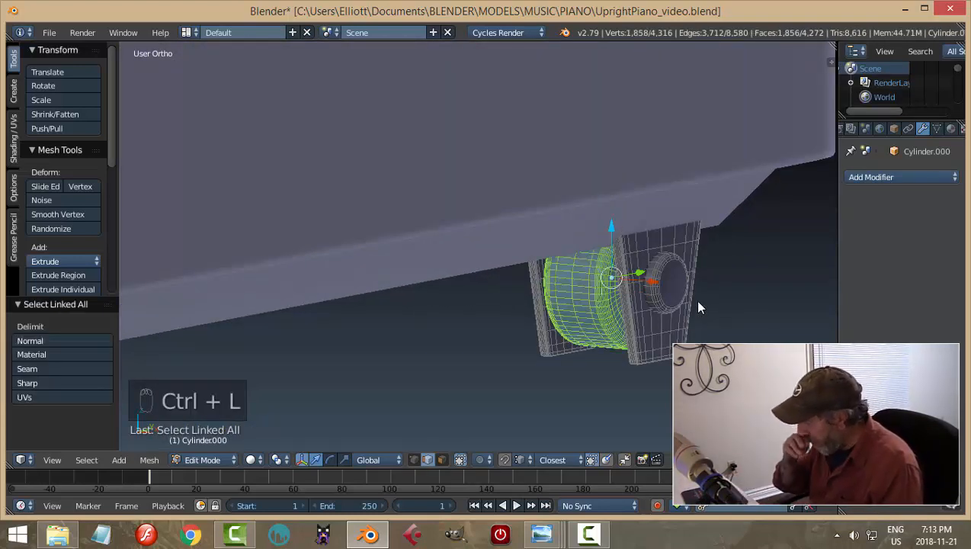
{"action": "left_click", "coordinate": [653, 281], "text": "shift"}
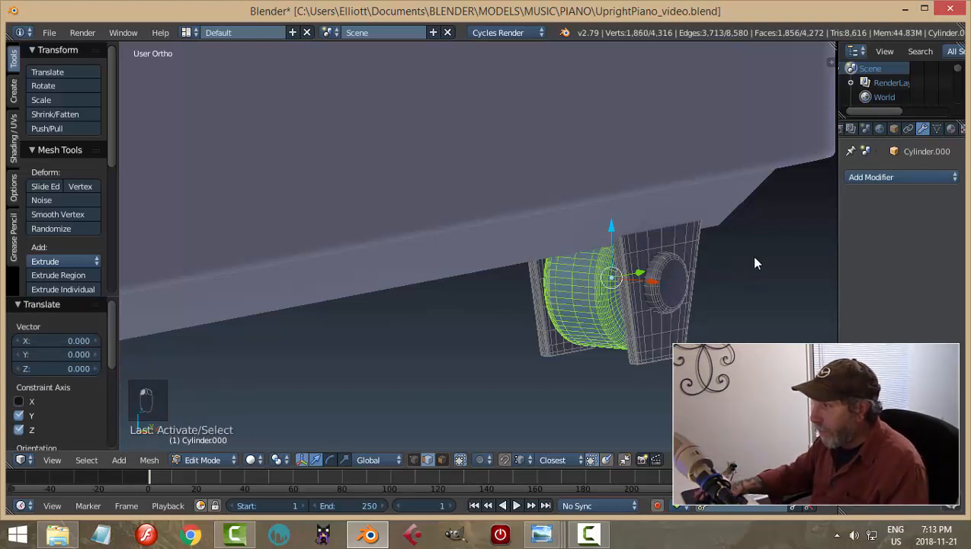
{"action": "key", "text": "ctrl+l"}
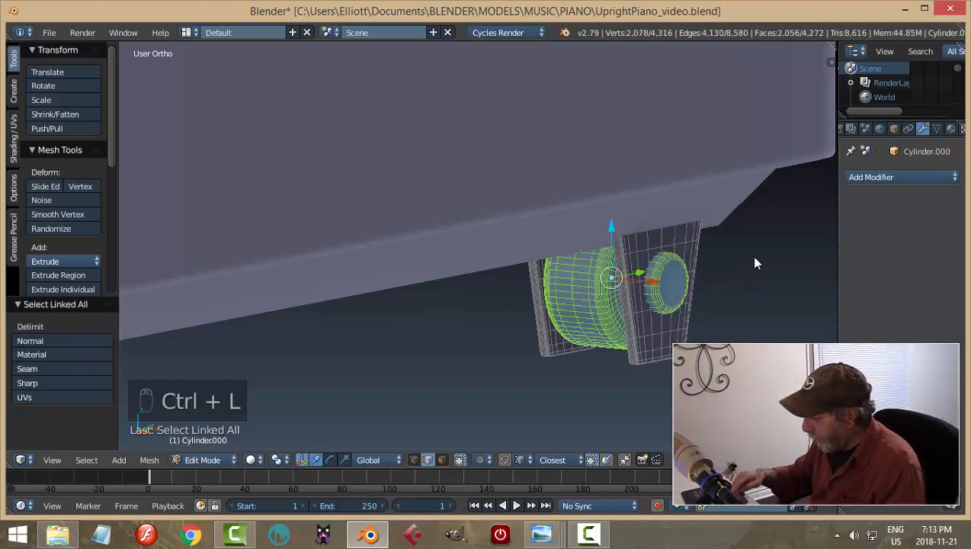
{"action": "key", "text": "KP_3"}
{"action": "middle_click_drag", "start_coordinate": [754, 310], "coordinate": [585, 244], "text": "shift"}
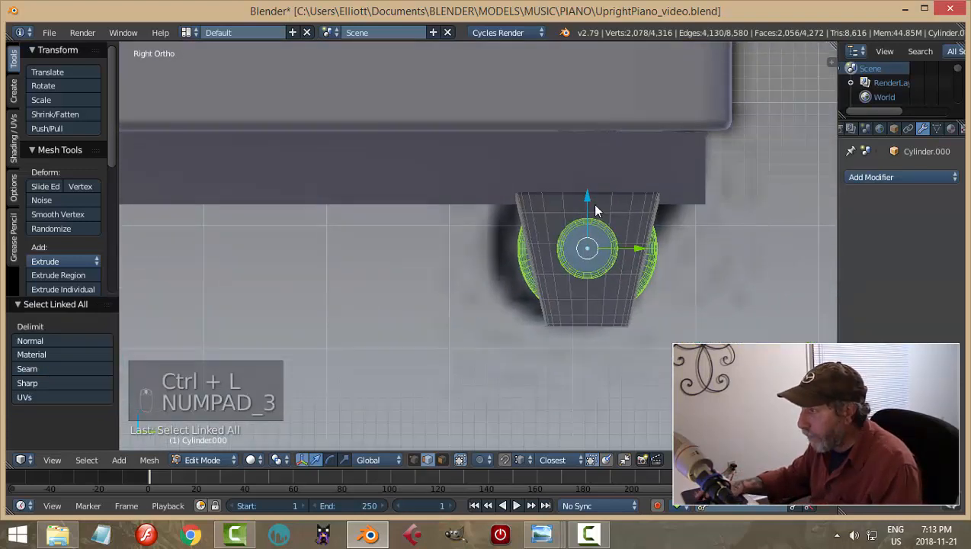
{"action": "left_click_drag", "start_coordinate": [581, 199], "coordinate": [584, 243]}
{"action": "scroll", "coordinate": [604, 287], "scroll_direction": "down", "scroll_amount": 3}
{"action": "middle_click_drag", "start_coordinate": [532, 302], "coordinate": [381, 251]}
{"action": "key", "text": "a"}
{"action": "key", "text": "Tab"}
Delete the flat plane forming the underside of the piano's base
{"action": "left_click", "coordinate": [563, 292]}
{"action": "right_click", "coordinate": [367, 233]}
{"action": "key", "text": "x"}
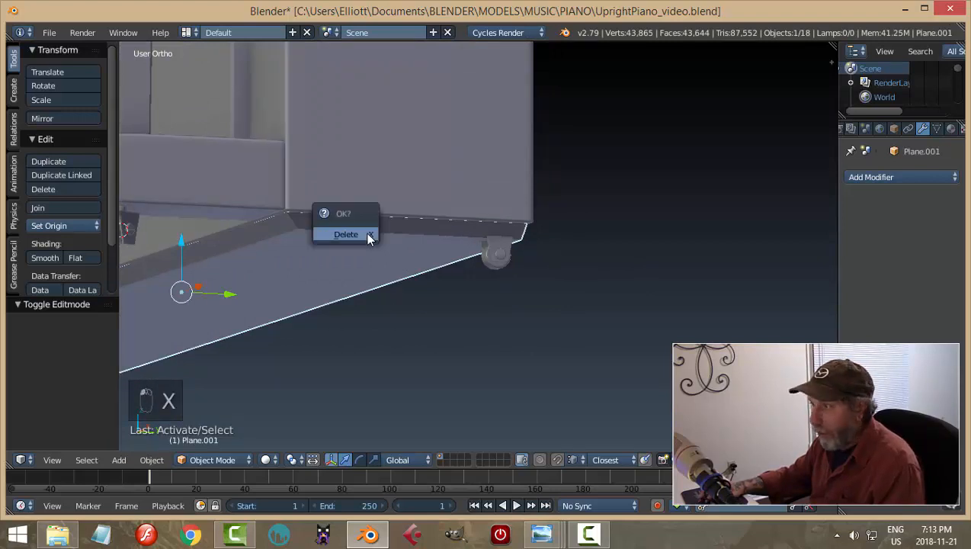
{"action": "left_click", "coordinate": [366, 233]}
Examine the rear caster under the piano's corner from the side and from an angle
{"action": "right_click", "coordinate": [494, 241]}
{"action": "middle_click_drag", "start_coordinate": [547, 249], "coordinate": [523, 243]}
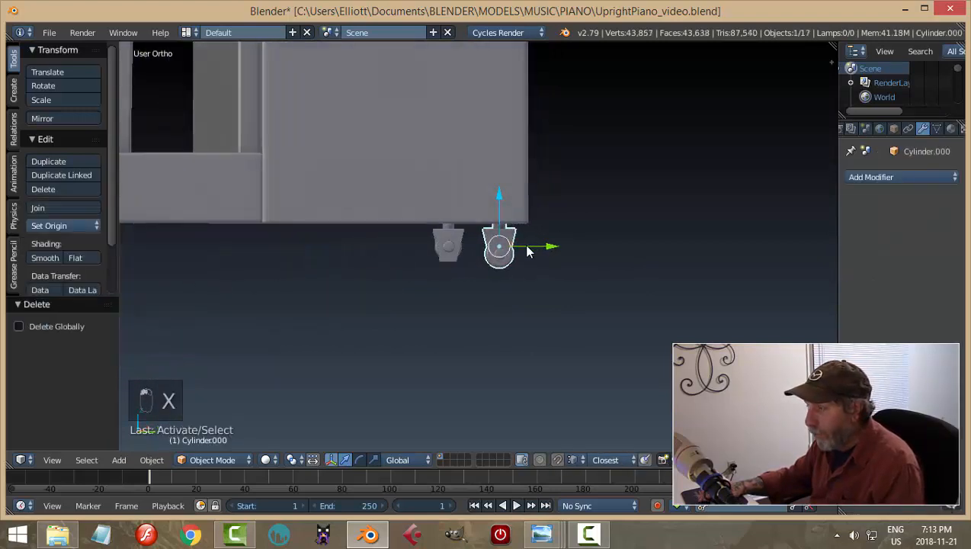
{"action": "scroll", "coordinate": [523, 243], "scroll_direction": "up", "scroll_amount": 2}
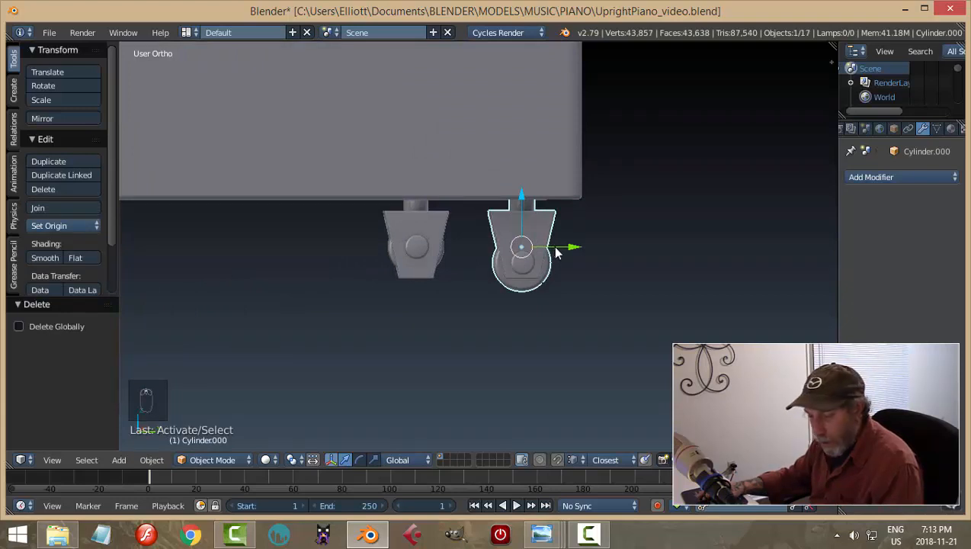
{"action": "key", "text": "a"}
{"action": "scroll", "coordinate": [545, 252], "scroll_direction": "down", "scroll_amount": 3}
{"action": "middle_click_drag", "start_coordinate": [543, 253], "coordinate": [503, 282]}
{"action": "scroll", "coordinate": [692, 285], "scroll_direction": "up", "scroll_amount": 2}
{"action": "scroll", "coordinate": [520, 295], "scroll_direction": "up", "scroll_amount": 3}
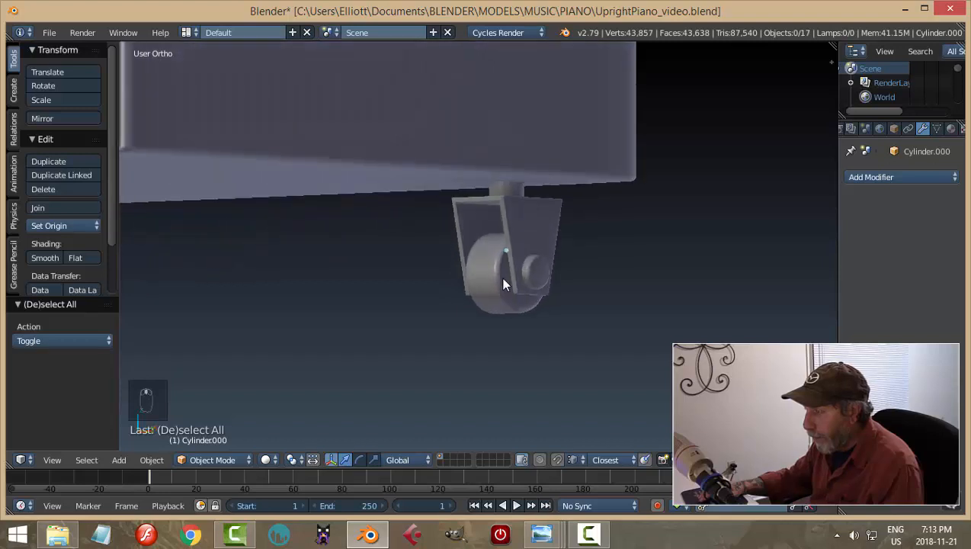
Try lowering the upper part of the rear caster's bracket along Z in two moves of about 0.013 and 0.015
{"action": "right_click", "coordinate": [517, 221]}
{"action": "middle_click_drag", "start_coordinate": [567, 230], "coordinate": [573, 261]}
{"action": "key", "text": "Tab"}
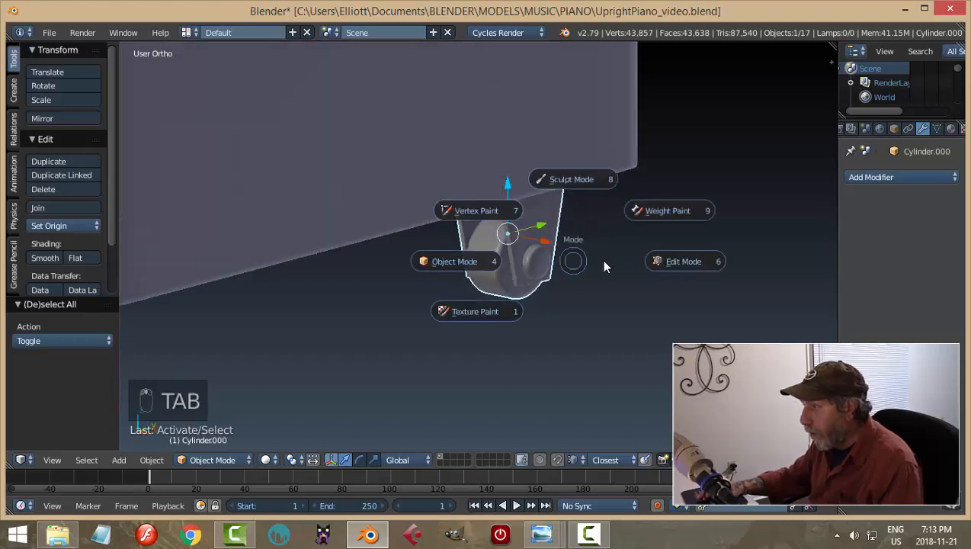
{"action": "left_click", "coordinate": [644, 263]}
{"action": "scroll", "coordinate": [616, 268], "scroll_direction": "up", "scroll_amount": 4}
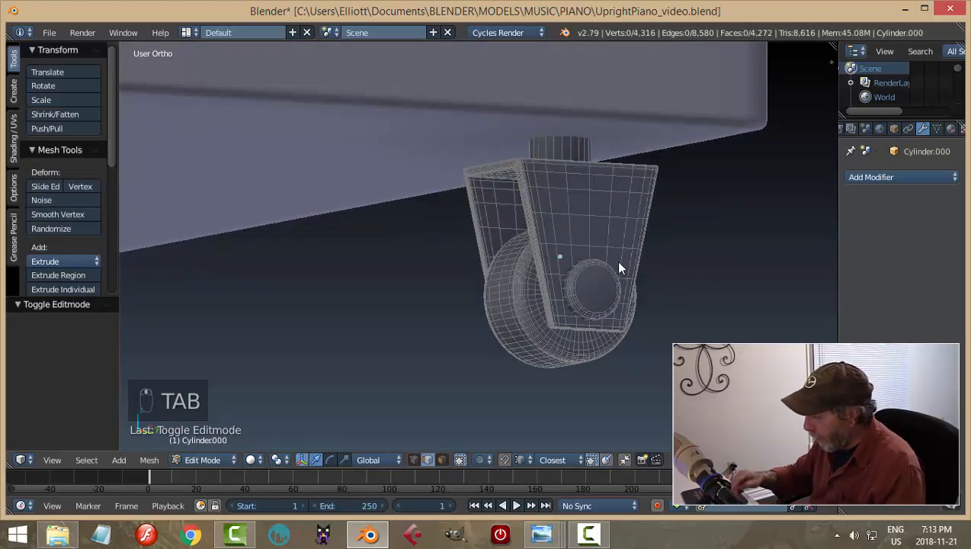
{"action": "key", "text": "KP_3"}
{"action": "key", "text": "z"}
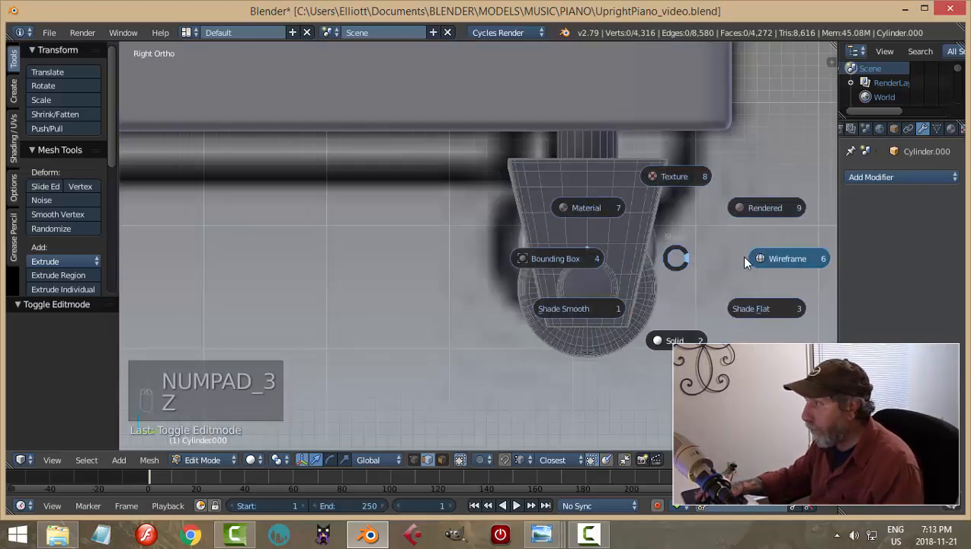
{"action": "left_click", "coordinate": [740, 254]}
{"action": "key", "text": "b"}
{"action": "left_click_drag", "start_coordinate": [453, 145], "coordinate": [691, 194]}
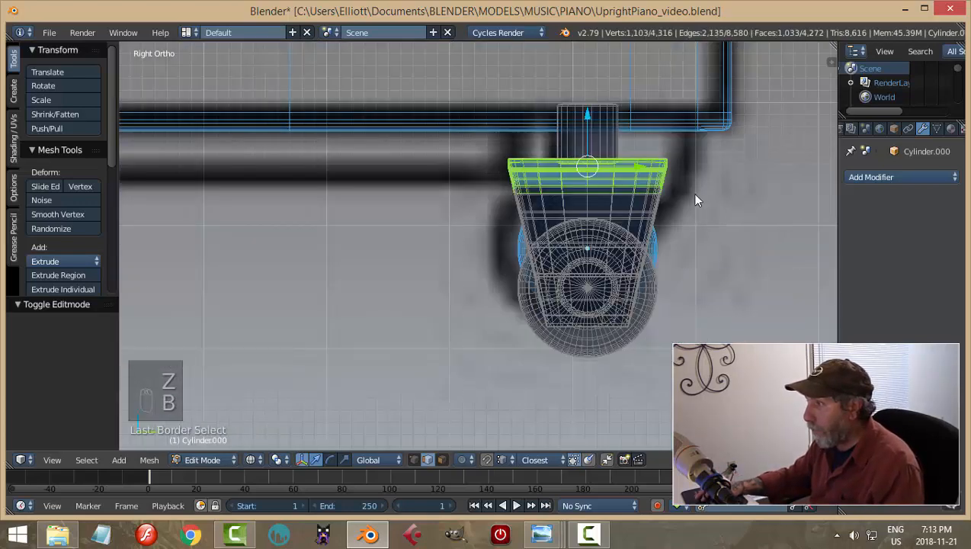
{"action": "key", "text": "e"}
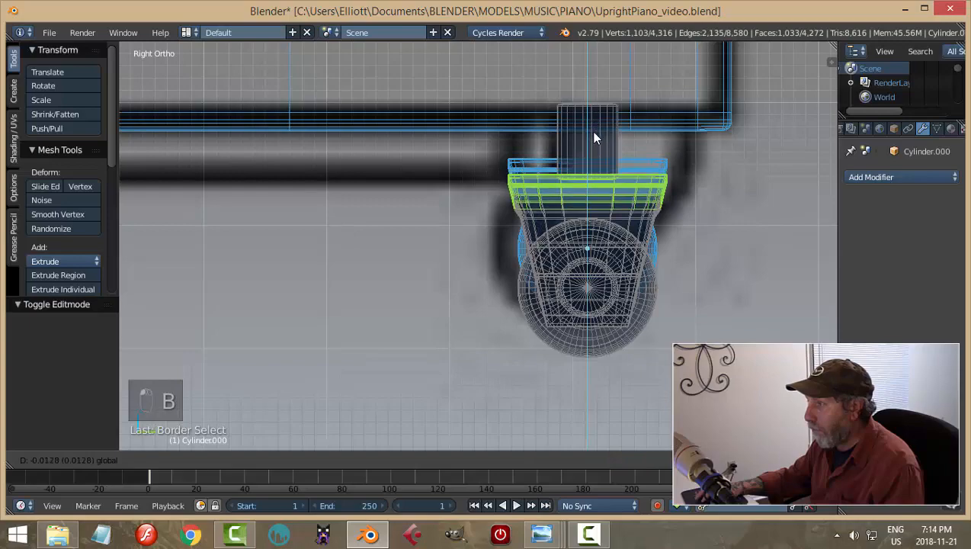
{"action": "left_click", "coordinate": [590, 131]}
{"action": "middle_click_drag", "start_coordinate": [596, 155], "coordinate": [690, 162]}
{"action": "key", "text": "g"}
{"action": "key", "text": "z"}
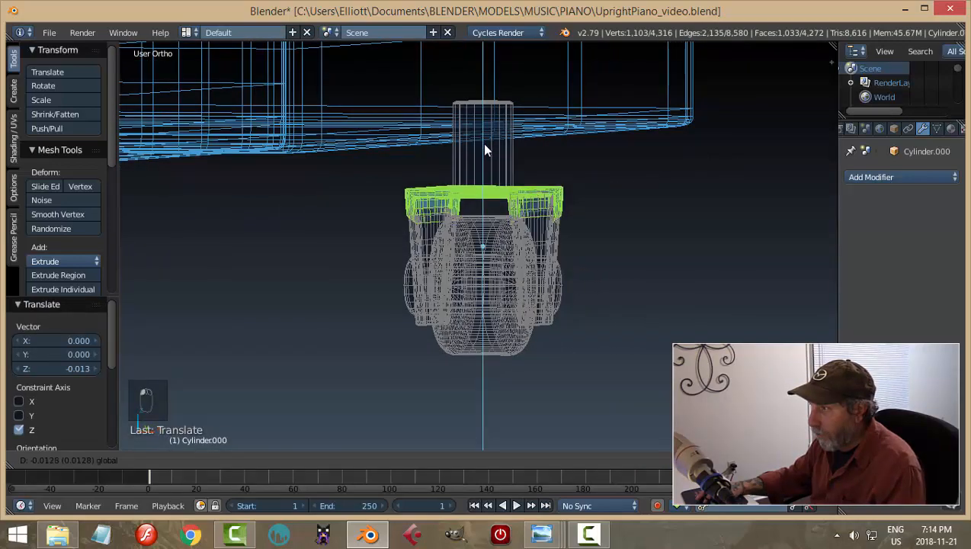
{"action": "left_click", "coordinate": [481, 145]}
Restore solid shading, leave Edit Mode and undo the lowering of the bracket's upper part
{"action": "key", "text": "z"}
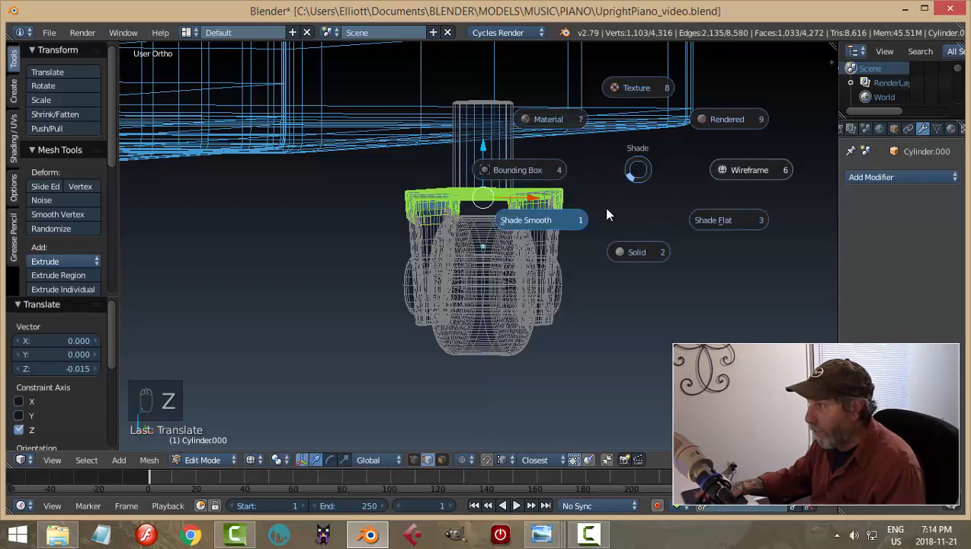
{"action": "left_click", "coordinate": [634, 241]}
{"action": "mouse_move", "coordinate": [673, 226]}
{"action": "middle_mouse_down"}
{"action": "mouse_move", "coordinate": [599, 221]}
{"action": "mouse_move", "coordinate": [753, 215]}
{"action": "mouse_move", "coordinate": [619, 259]}
{"action": "mouse_move", "coordinate": [496, 232]}
{"action": "mouse_move", "coordinate": [607, 203]}
{"action": "mouse_move", "coordinate": [691, 222]}
{"action": "mouse_move", "coordinate": [635, 277]}
{"action": "mouse_move", "coordinate": [487, 253]}
{"action": "mouse_move", "coordinate": [396, 260]}
{"action": "mouse_move", "coordinate": [588, 234]}
{"action": "mouse_move", "coordinate": [596, 242]}
{"action": "mouse_move", "coordinate": [583, 254]}
{"action": "mouse_move", "coordinate": [453, 269]}
{"action": "mouse_move", "coordinate": [521, 288]}
{"action": "mouse_move", "coordinate": [467, 253]}
{"action": "mouse_move", "coordinate": [484, 285]}
{"action": "mouse_move", "coordinate": [466, 266]}
{"action": "middle_mouse_up"}
{"action": "key", "text": "Tab"}
{"action": "left_click", "coordinate": [594, 226]}
{"action": "key", "text": "ctrl+z"}
{"action": "scroll", "coordinate": [710, 226], "scroll_direction": "down", "scroll_amount": 1}
{"action": "key", "text": "a"}
{"action": "scroll", "coordinate": [676, 237], "scroll_direction": "down", "scroll_amount": 4}
{"action": "key", "text": "KP_3"}
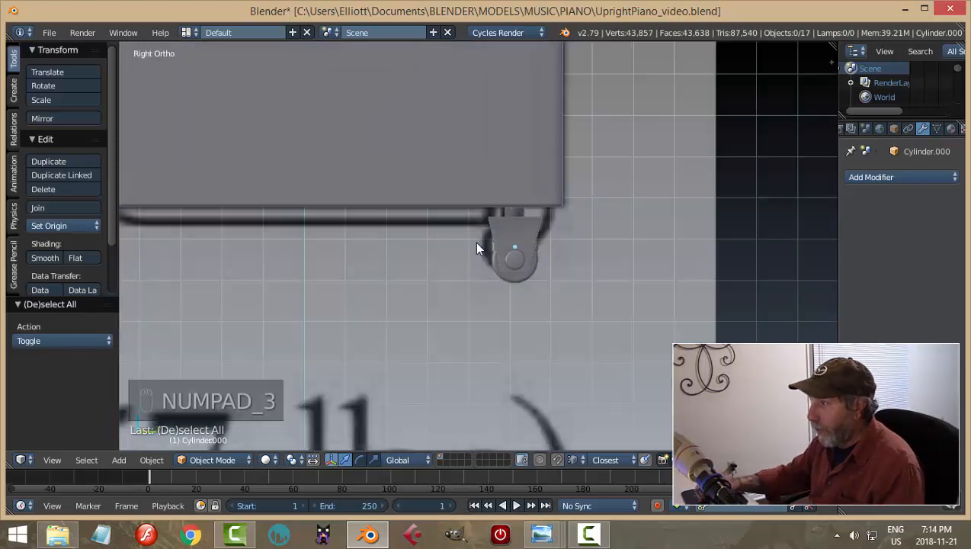
Select the rear caster's linked bracket mesh in Edit Mode and try shortening it to about 0.692 along Z
{"action": "scroll", "coordinate": [533, 216], "scroll_direction": "up", "scroll_amount": 4}
{"action": "right_click", "coordinate": [539, 216]}
{"action": "key", "text": "Tab"}
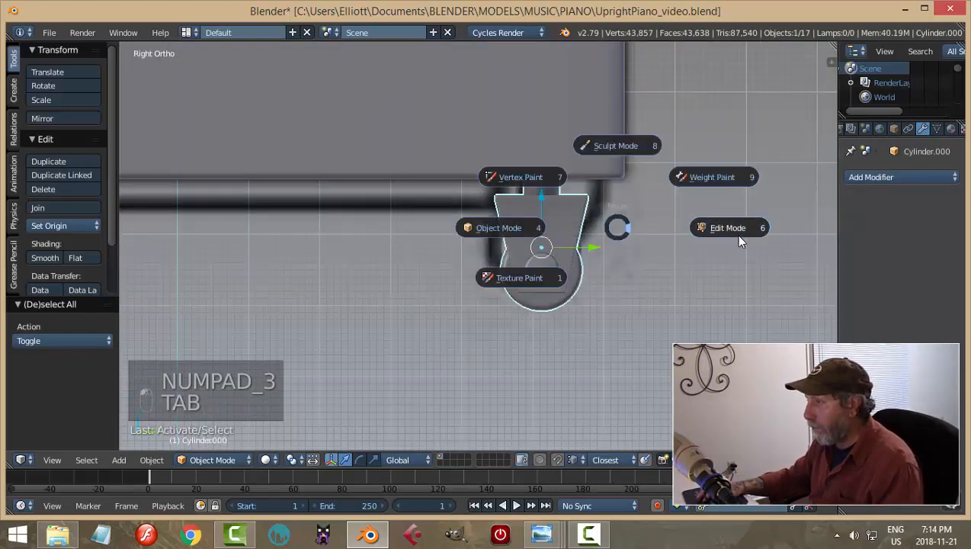
{"action": "key", "text": "a"}
{"action": "key", "text": "a"}
{"action": "scroll", "coordinate": [641, 291], "scroll_direction": "up", "scroll_amount": 2}
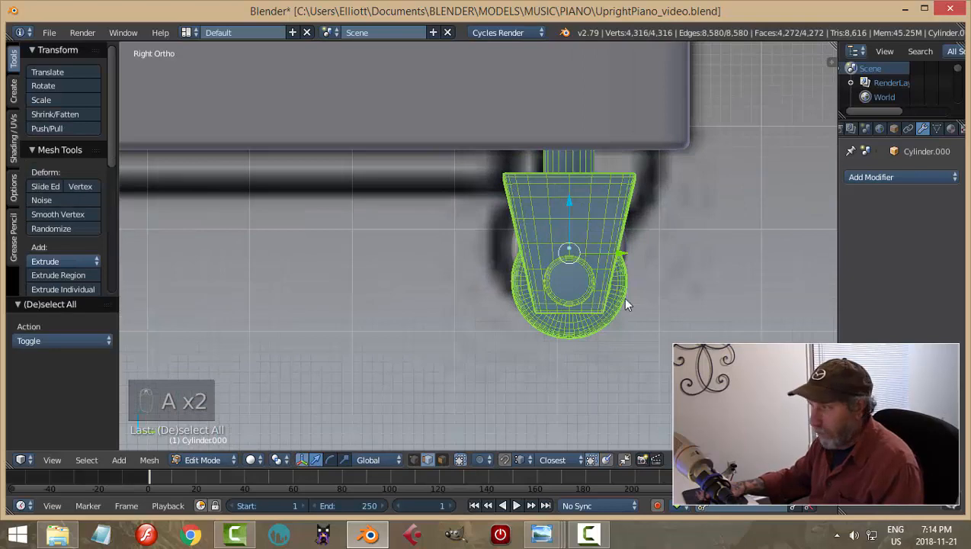
{"action": "middle_click_drag", "start_coordinate": [626, 303], "coordinate": [717, 305]}
{"action": "key", "text": "a"}
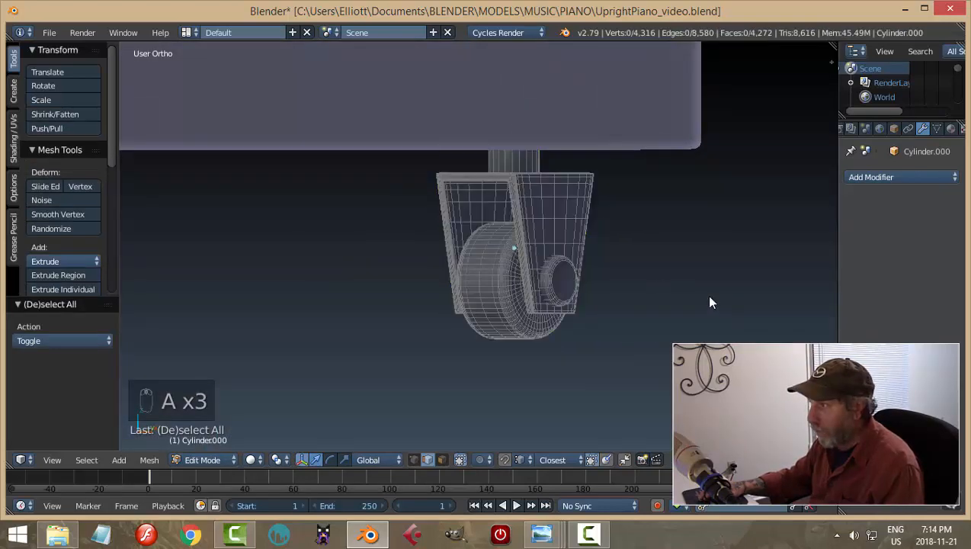
{"action": "key", "text": "ctrl+l"}
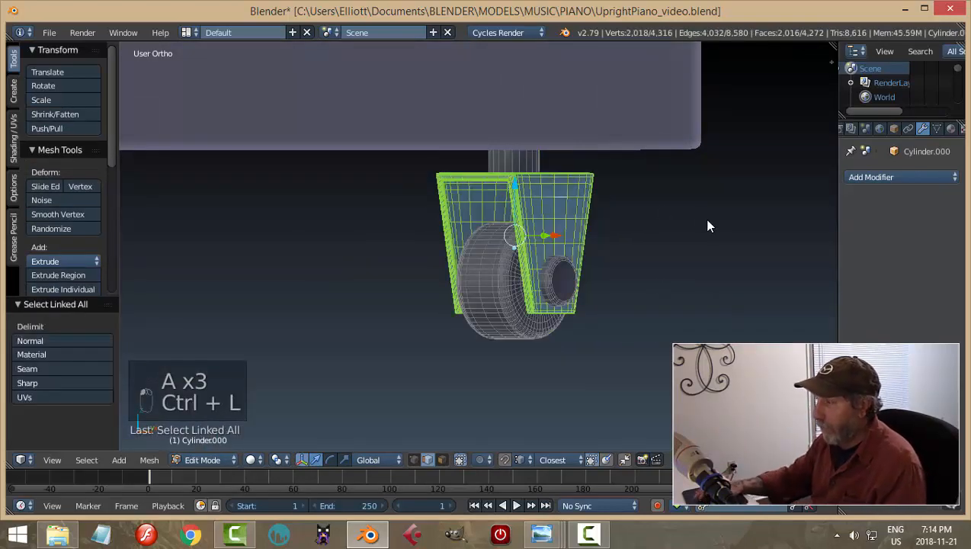
{"action": "scroll", "coordinate": [653, 233], "scroll_direction": "down", "scroll_amount": 1}
{"action": "middle_click_drag", "start_coordinate": [653, 236], "coordinate": [687, 265]}
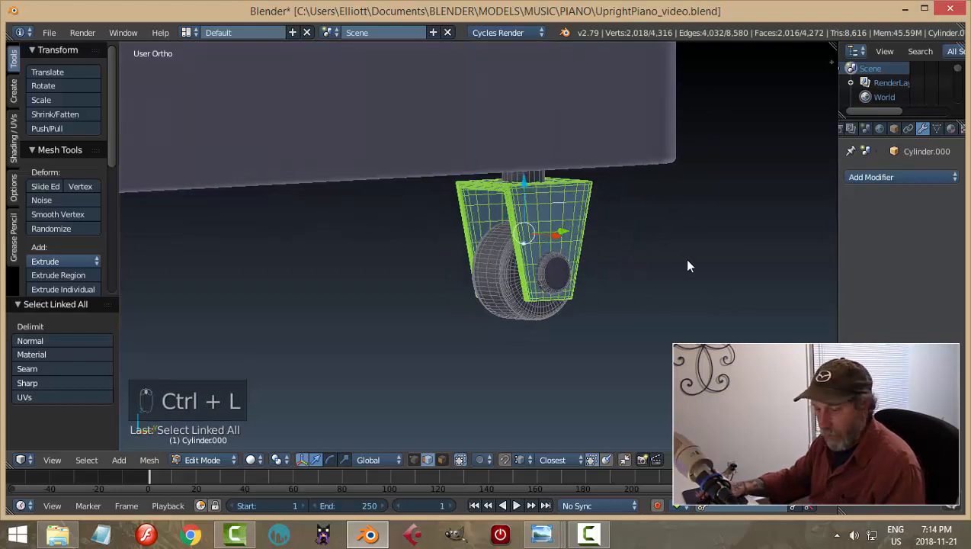
{"action": "key", "text": "s"}
{"action": "key", "text": "z"}
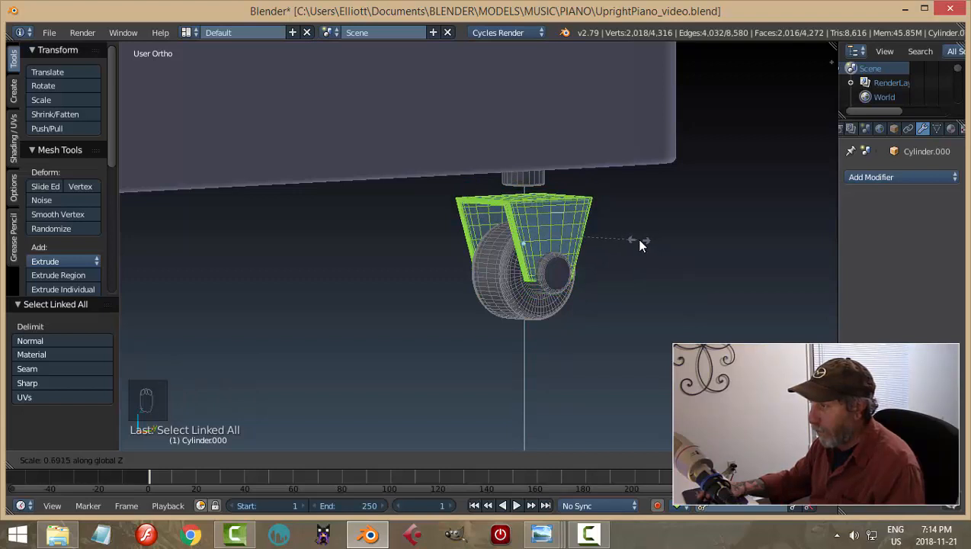
{"action": "left_click", "coordinate": [640, 243]}
Try selecting the bracket's lower part in wireframe, undo the bracket's Z scaling and return to Object Mode with solid shading
{"action": "key", "text": "KP_3"}
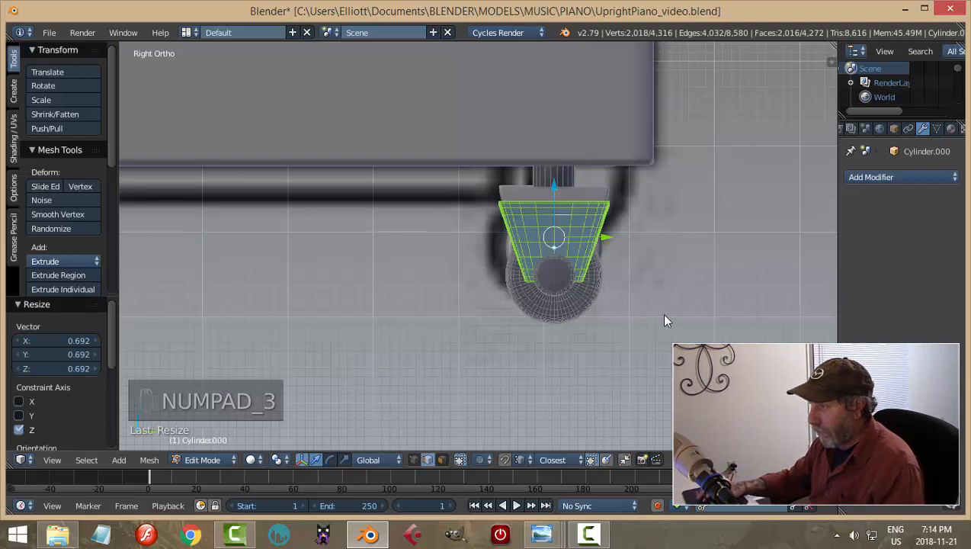
{"action": "key", "text": "z"}
{"action": "left_click", "coordinate": [770, 320]}
{"action": "key", "text": "b"}
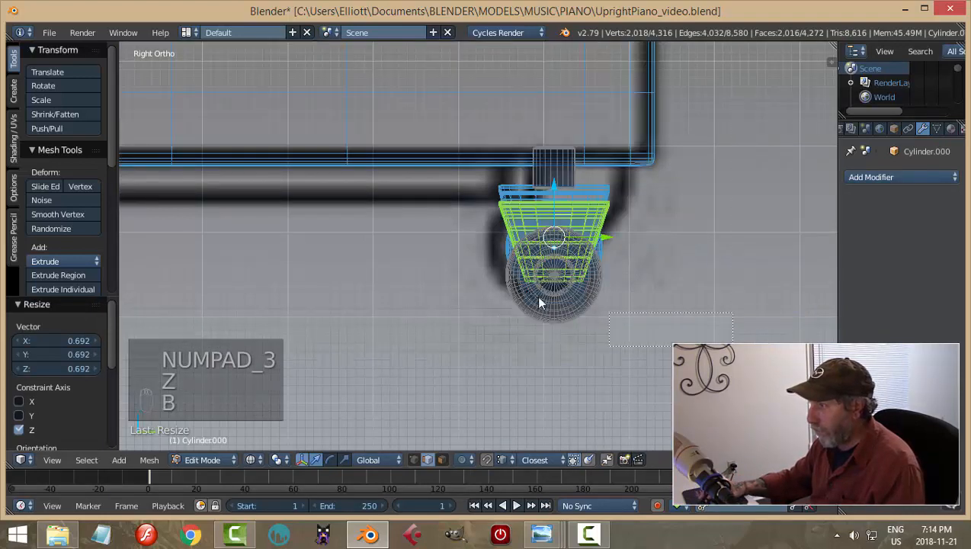
{"action": "left_click_drag", "start_coordinate": [483, 260], "coordinate": [599, 285]}
{"action": "key", "text": "a"}
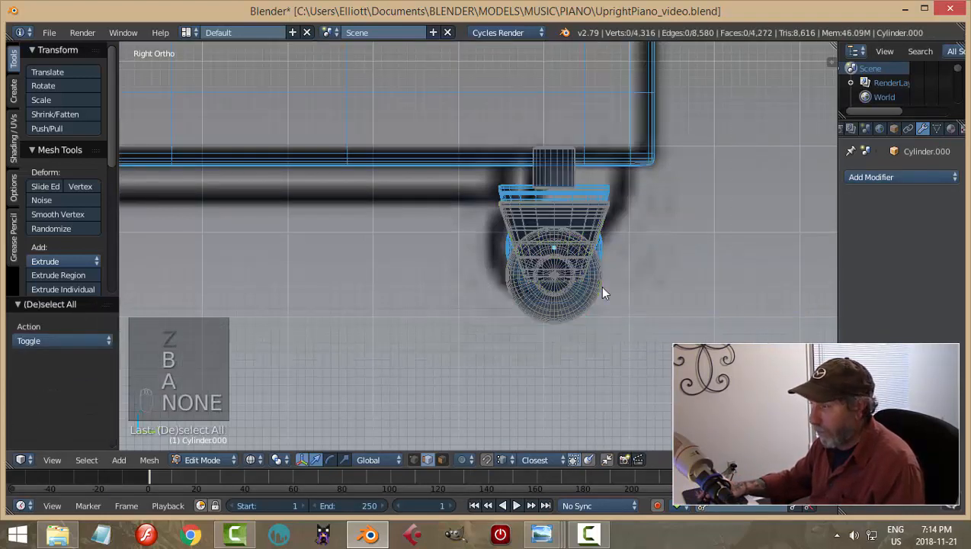
{"action": "middle_click_drag", "start_coordinate": [617, 256], "coordinate": [716, 265]}
{"action": "key", "text": "ctrl+z"}
{"action": "key", "text": "ctrl+z"}
{"action": "key", "text": "ctrl+z"}
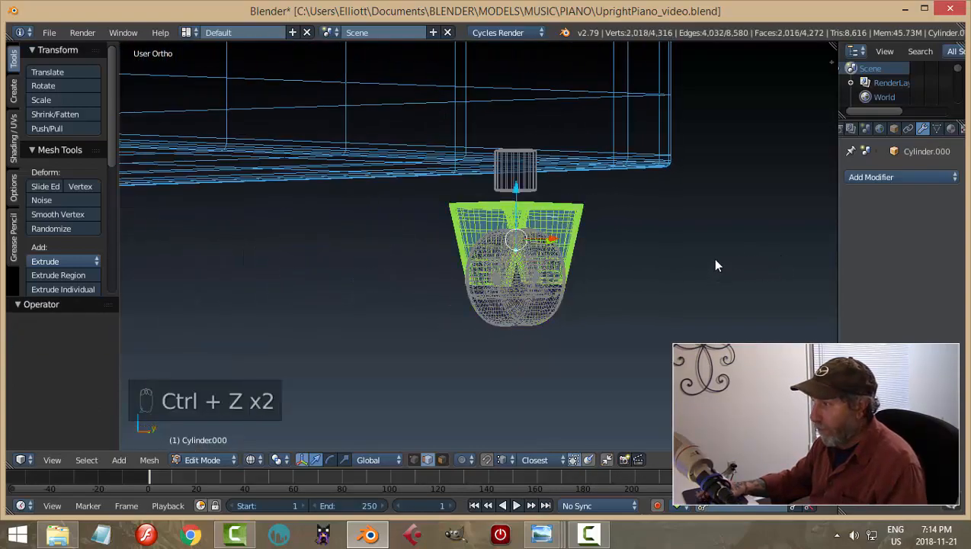
{"action": "key", "text": "a"}
{"action": "key", "text": "Tab"}
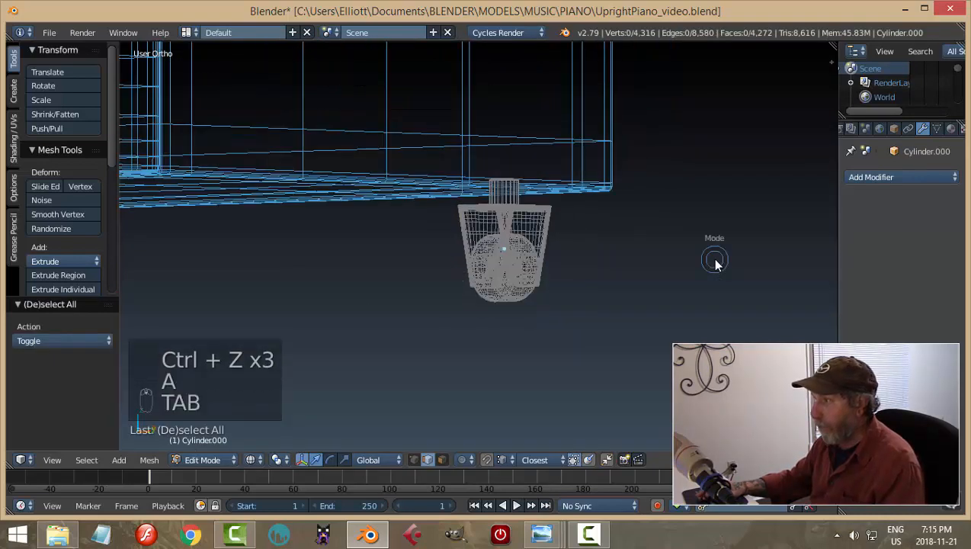
{"action": "key", "text": "z"}
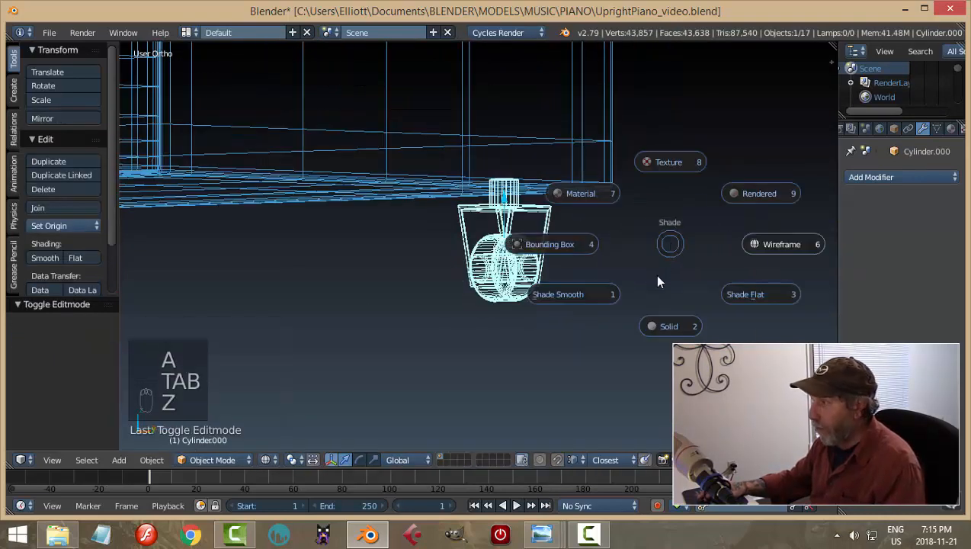
{"action": "left_click", "coordinate": [663, 325]}
{"action": "mouse_move", "coordinate": [664, 324]}
{"action": "middle_mouse_down"}
{"action": "mouse_move", "coordinate": [638, 259]}
{"action": "mouse_move", "coordinate": [601, 278]}
{"action": "mouse_move", "coordinate": [533, 256]}
{"action": "mouse_move", "coordinate": [574, 219]}
{"action": "mouse_move", "coordinate": [591, 249]}
{"action": "mouse_move", "coordinate": [504, 265]}
{"action": "mouse_move", "coordinate": [689, 259]}
{"action": "middle_mouse_up"}
Delete the other three casters, keeping only the refined rear one
{"action": "key", "text": "a"}
{"action": "right_click", "coordinate": [652, 259]}
{"action": "left_click", "coordinate": [652, 256]}
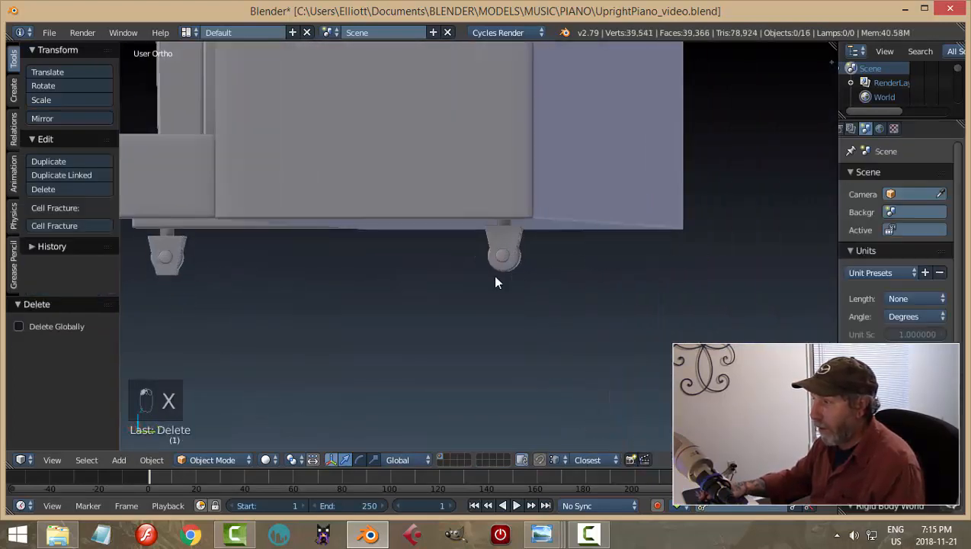
{"action": "right_click", "coordinate": [169, 258]}
{"action": "key", "text": "x"}
{"action": "left_click", "coordinate": [226, 255]}
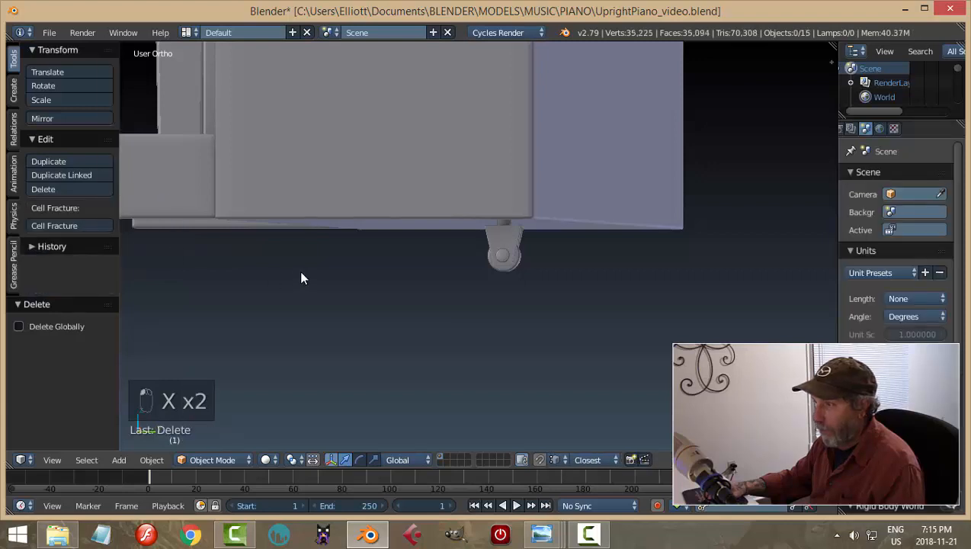
{"action": "scroll", "coordinate": [301, 278], "scroll_direction": "down", "scroll_amount": 2}
{"action": "right_click", "coordinate": [213, 248]}
{"action": "key", "text": "x"}
{"action": "left_click", "coordinate": [215, 244]}
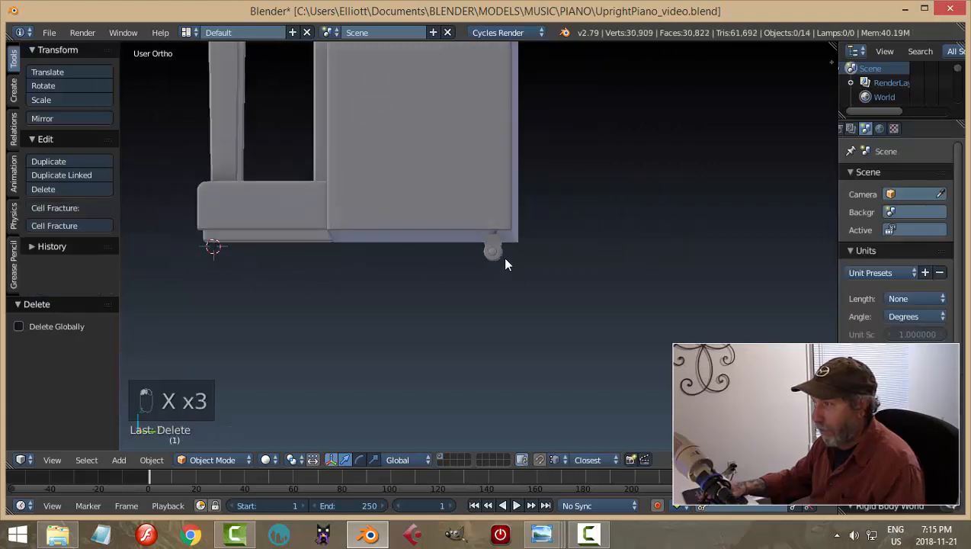
Duplicate the refined rear caster and move the copy about -1.676 along Y beneath the piano's front foot
{"action": "right_click", "coordinate": [496, 253]}
{"action": "key", "text": "KP_3"}
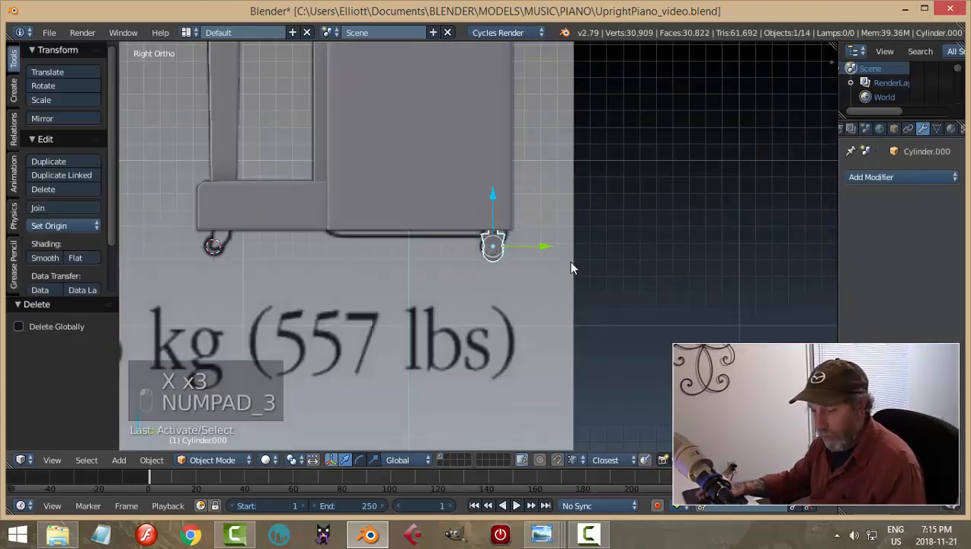
{"action": "key", "text": "shift+d"}
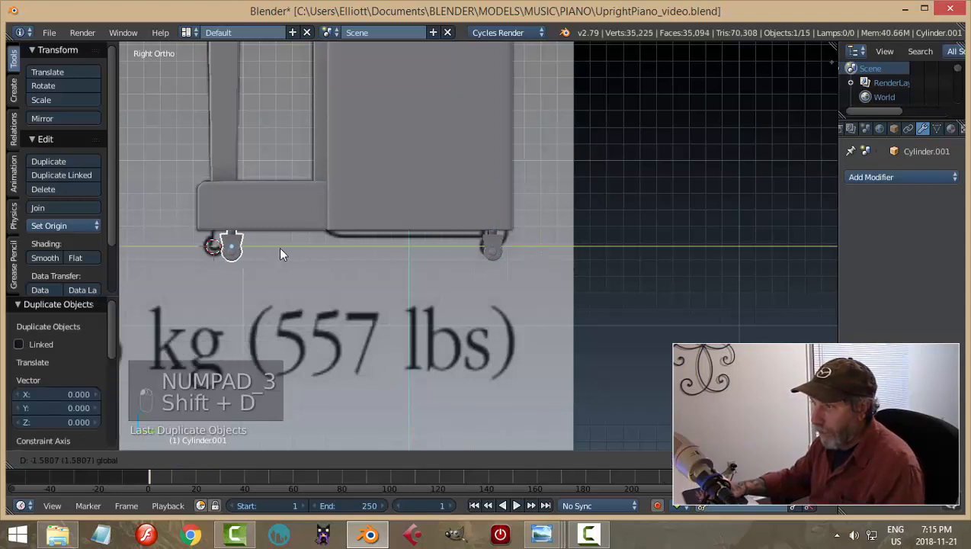
{"action": "left_click", "coordinate": [269, 247]}
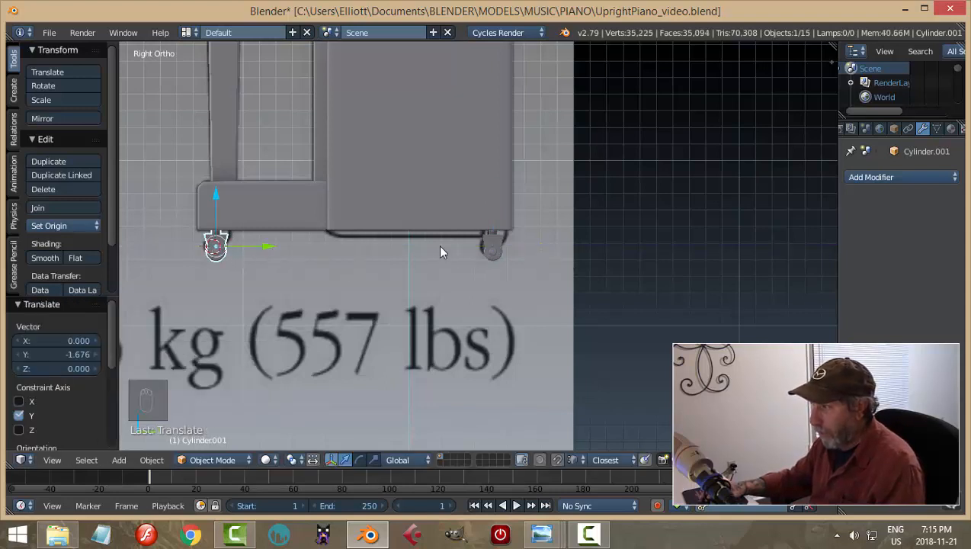
Duplicate the front and rear casters together, move the copies along X beneath the piano's opposite side and deselect everything
{"action": "key", "text": "KP_1"}
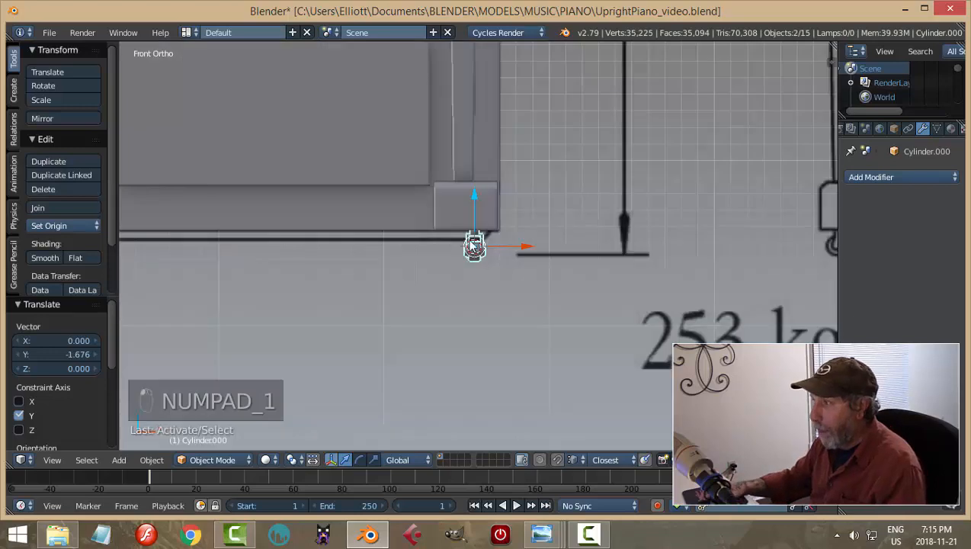
{"action": "key", "text": "shift+d"}
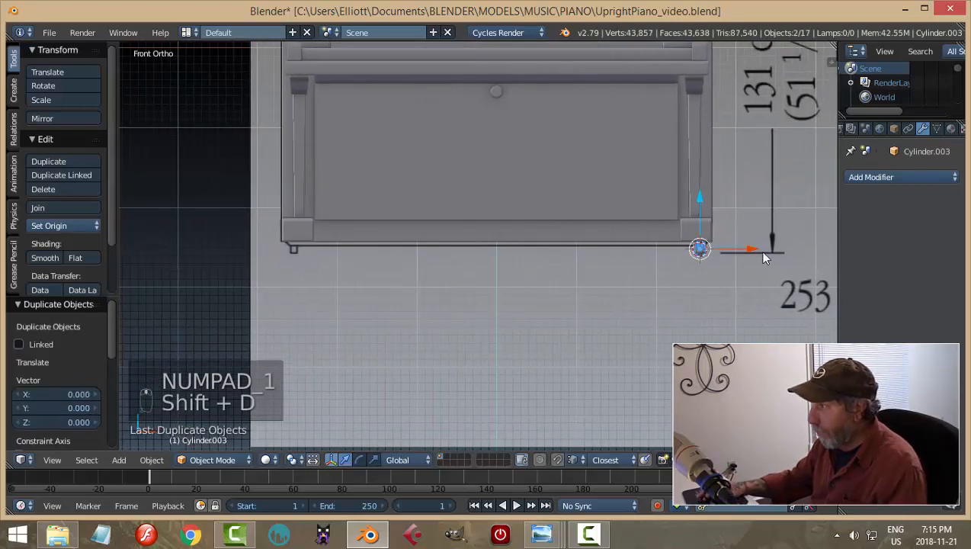
{"action": "left_click", "coordinate": [348, 250]}
{"action": "key", "text": "a"}
{"action": "scroll", "coordinate": [621, 264], "scroll_direction": "down", "scroll_amount": 4}
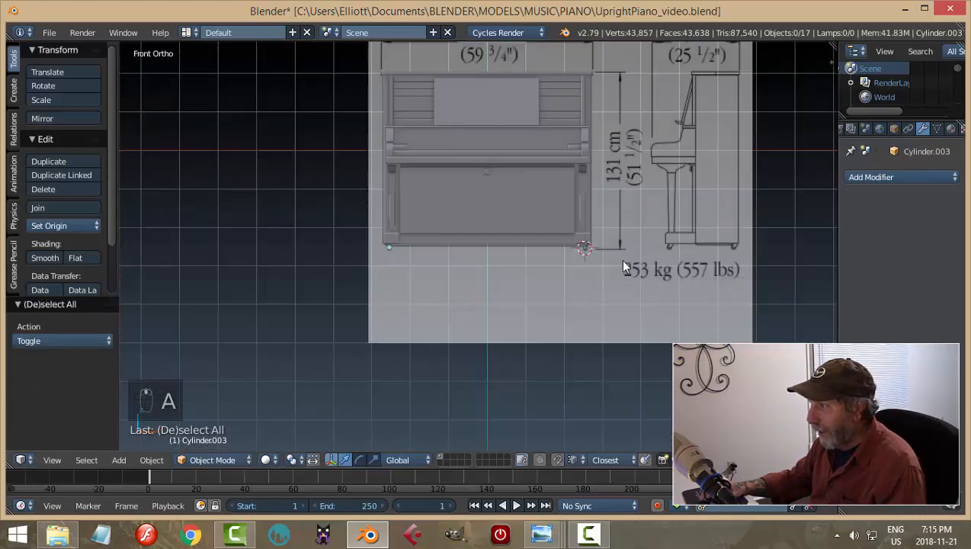
Select the original front caster and rotate it about 39.1° around Z
{"action": "middle_click_drag", "start_coordinate": [624, 264], "coordinate": [478, 313]}
{"action": "scroll", "coordinate": [512, 280], "scroll_direction": "up", "scroll_amount": 3}
{"action": "scroll", "coordinate": [478, 311], "scroll_direction": "up", "scroll_amount": 3}
{"action": "middle_click_drag", "start_coordinate": [506, 250], "coordinate": [586, 145], "text": "shift"}
{"action": "middle_click_drag", "start_coordinate": [487, 276], "coordinate": [520, 288]}
{"action": "scroll", "coordinate": [503, 291], "scroll_direction": "up", "scroll_amount": 4}
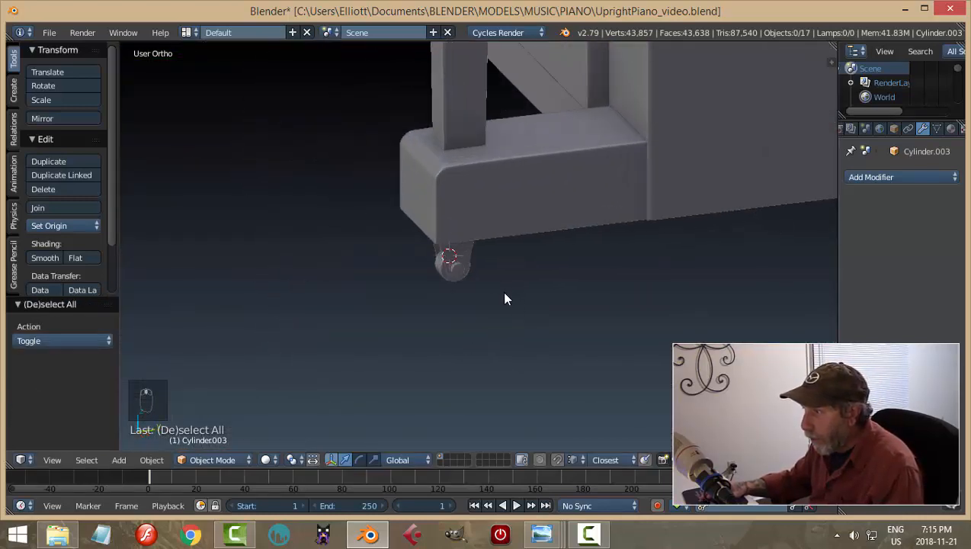
{"action": "right_click", "coordinate": [442, 263]}
{"action": "key", "text": "r"}
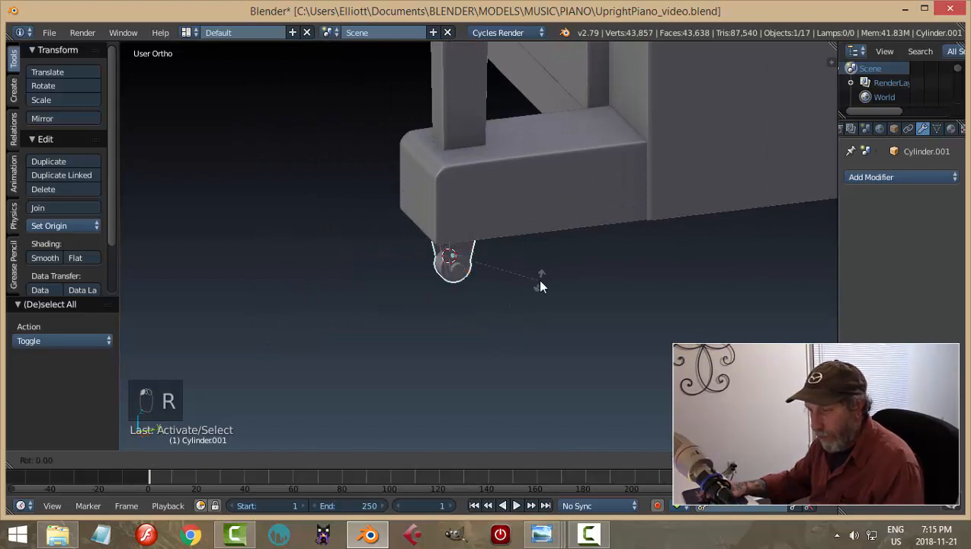
{"action": "key", "text": "z"}
{"action": "left_click", "coordinate": [547, 236]}
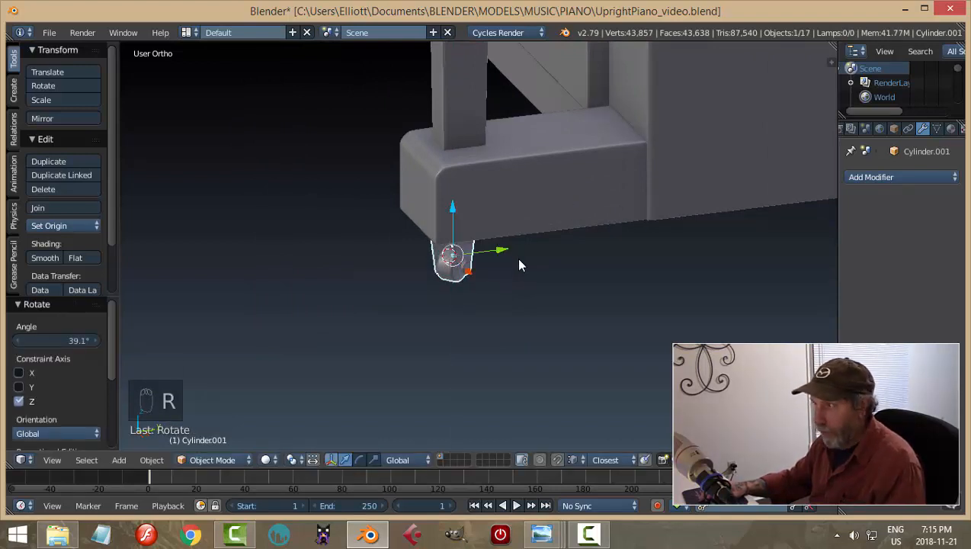
Deselect the rotated caster and save the piano file
{"action": "key", "text": "a"}
{"action": "scroll", "coordinate": [519, 259], "scroll_direction": "down", "scroll_amount": 4}
{"action": "middle_click_drag", "start_coordinate": [490, 271], "coordinate": [505, 256]}
{"action": "scroll", "coordinate": [505, 256], "scroll_direction": "down", "scroll_amount": 3}
{"action": "middle_click_drag", "start_coordinate": [628, 246], "coordinate": [648, 254]}
{"action": "key", "text": "ctrl+s"}
{"action": "left_click", "coordinate": [648, 253]}
Nudge the Circle object near the piano's centre along Z, deselect it and save the file
{"action": "middle_click_drag", "start_coordinate": [619, 208], "coordinate": [460, 254]}
{"action": "right_click", "coordinate": [459, 251]}
{"action": "key", "text": "g"}
{"action": "key", "text": "z"}
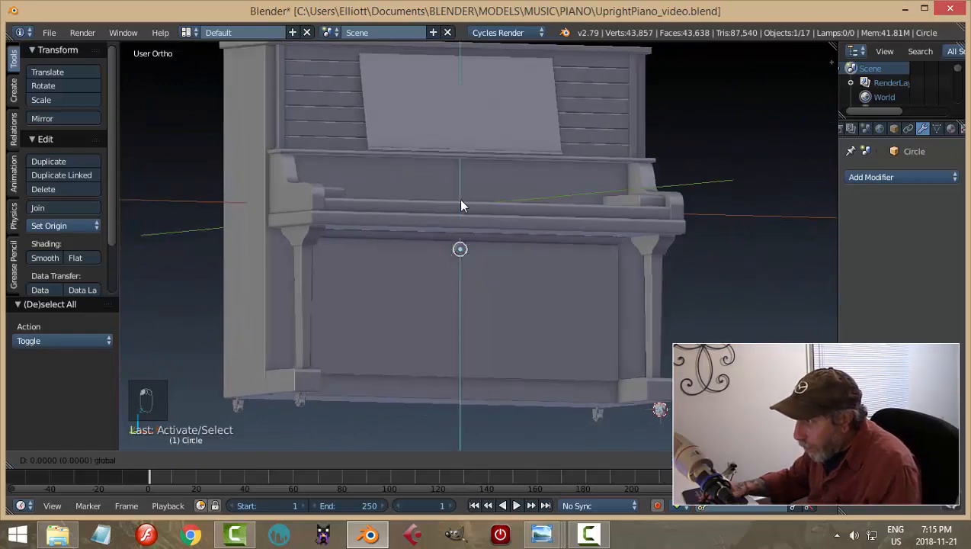
{"action": "left_click", "coordinate": [461, 206]}
{"action": "key", "text": "a"}
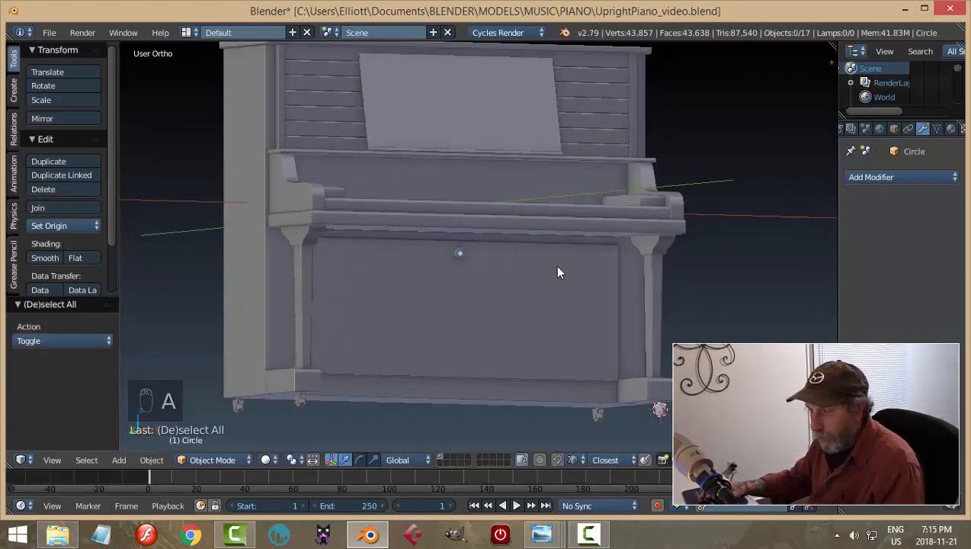
{"action": "key", "text": "ctrl+s"}
Examine the upright piano model and its render from the top lid down to the casters
{"action": "middle_click_drag", "start_coordinate": [619, 269], "coordinate": [487, 303]}
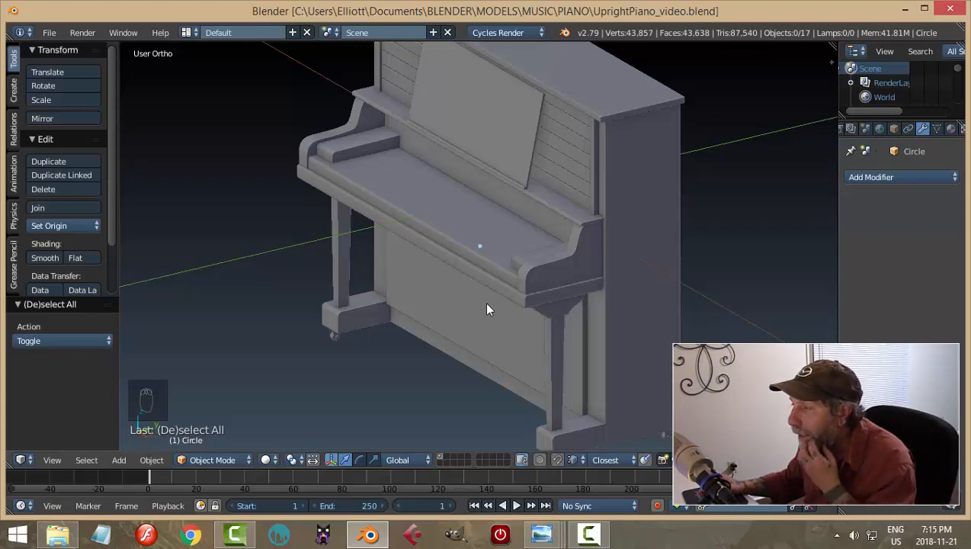
{"action": "middle_click_drag", "start_coordinate": [481, 300], "coordinate": [599, 239]}
{"action": "scroll", "coordinate": [504, 273], "scroll_direction": "up", "scroll_amount": 4}
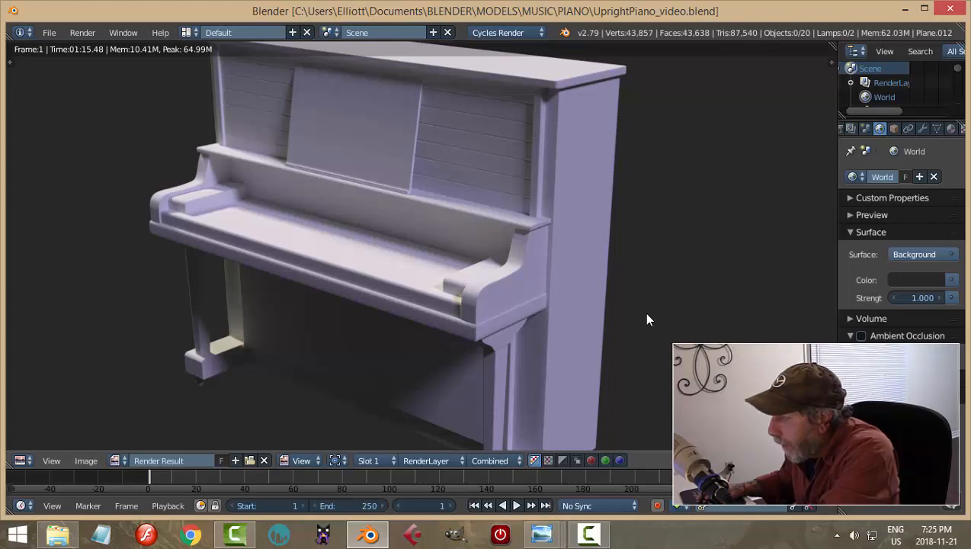
{"action": "middle_click_drag", "start_coordinate": [637, 331], "coordinate": [634, 230]}
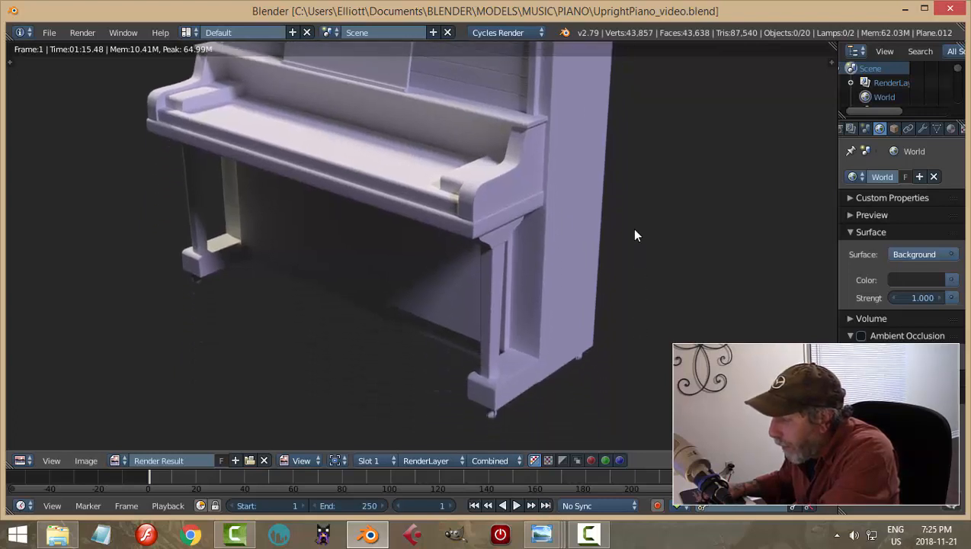
{"action": "middle_click_drag", "start_coordinate": [613, 180], "coordinate": [608, 216]}
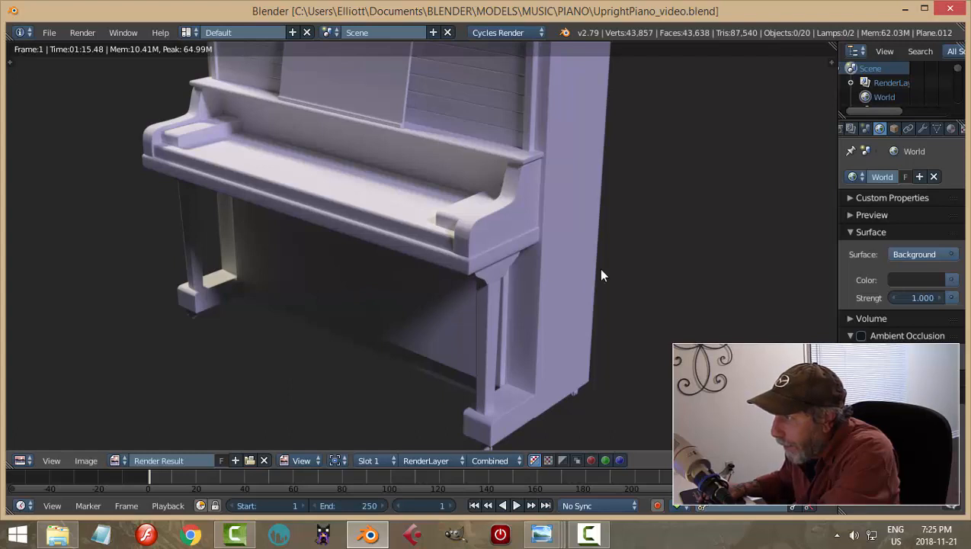
{"action": "middle_click_drag", "start_coordinate": [642, 234], "coordinate": [645, 274]}
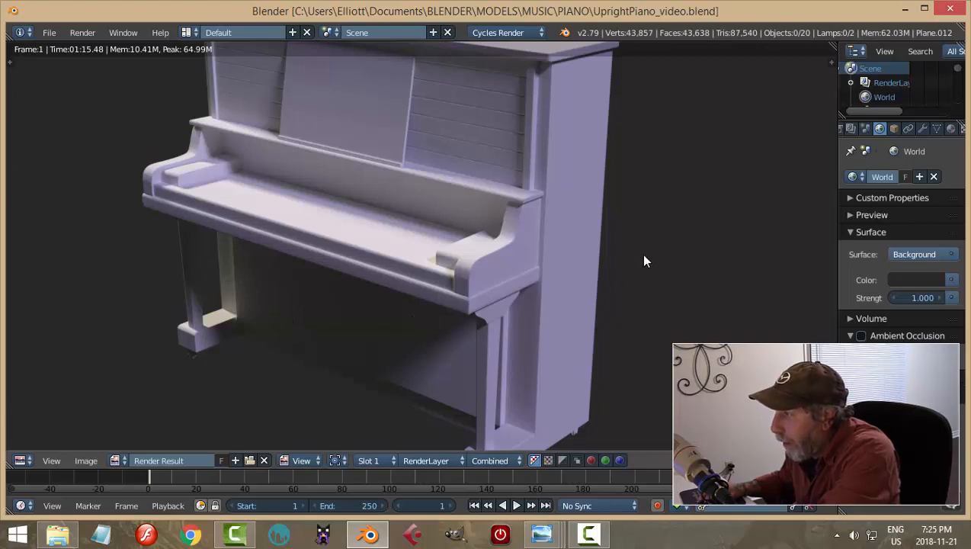
{"action": "middle_click_drag", "start_coordinate": [653, 224], "coordinate": [649, 269]}
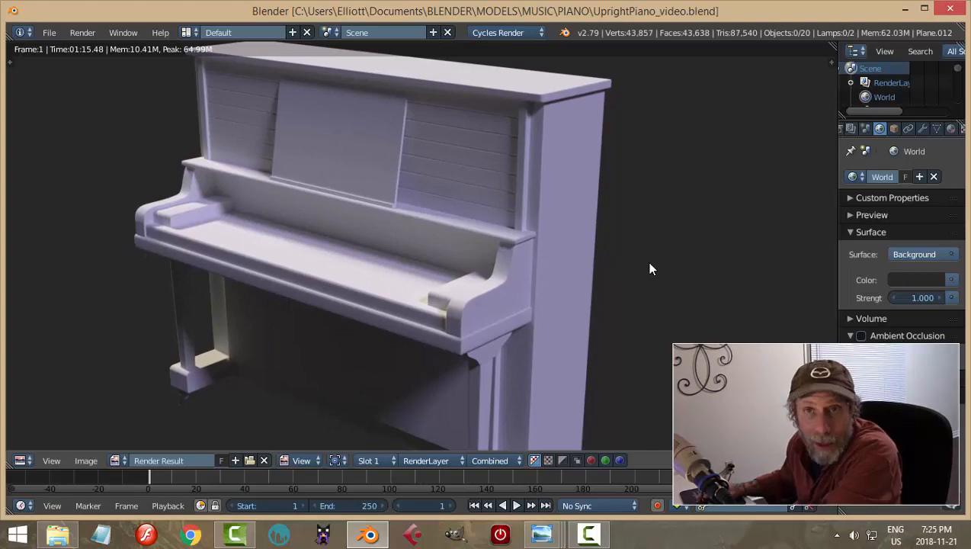